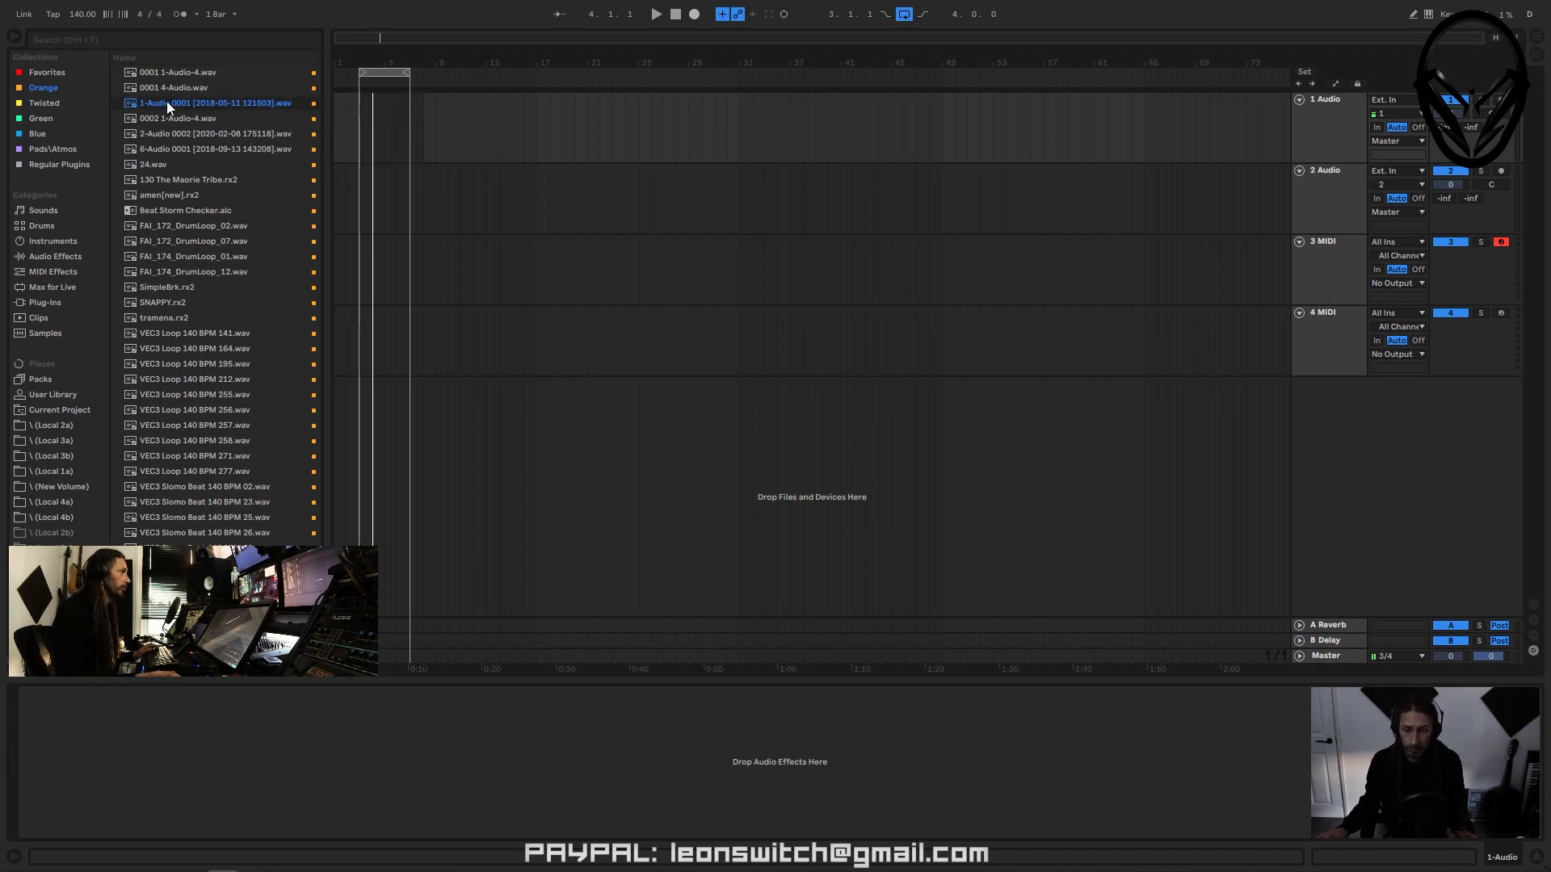
left_click_drag(166, 102, 357, 108)
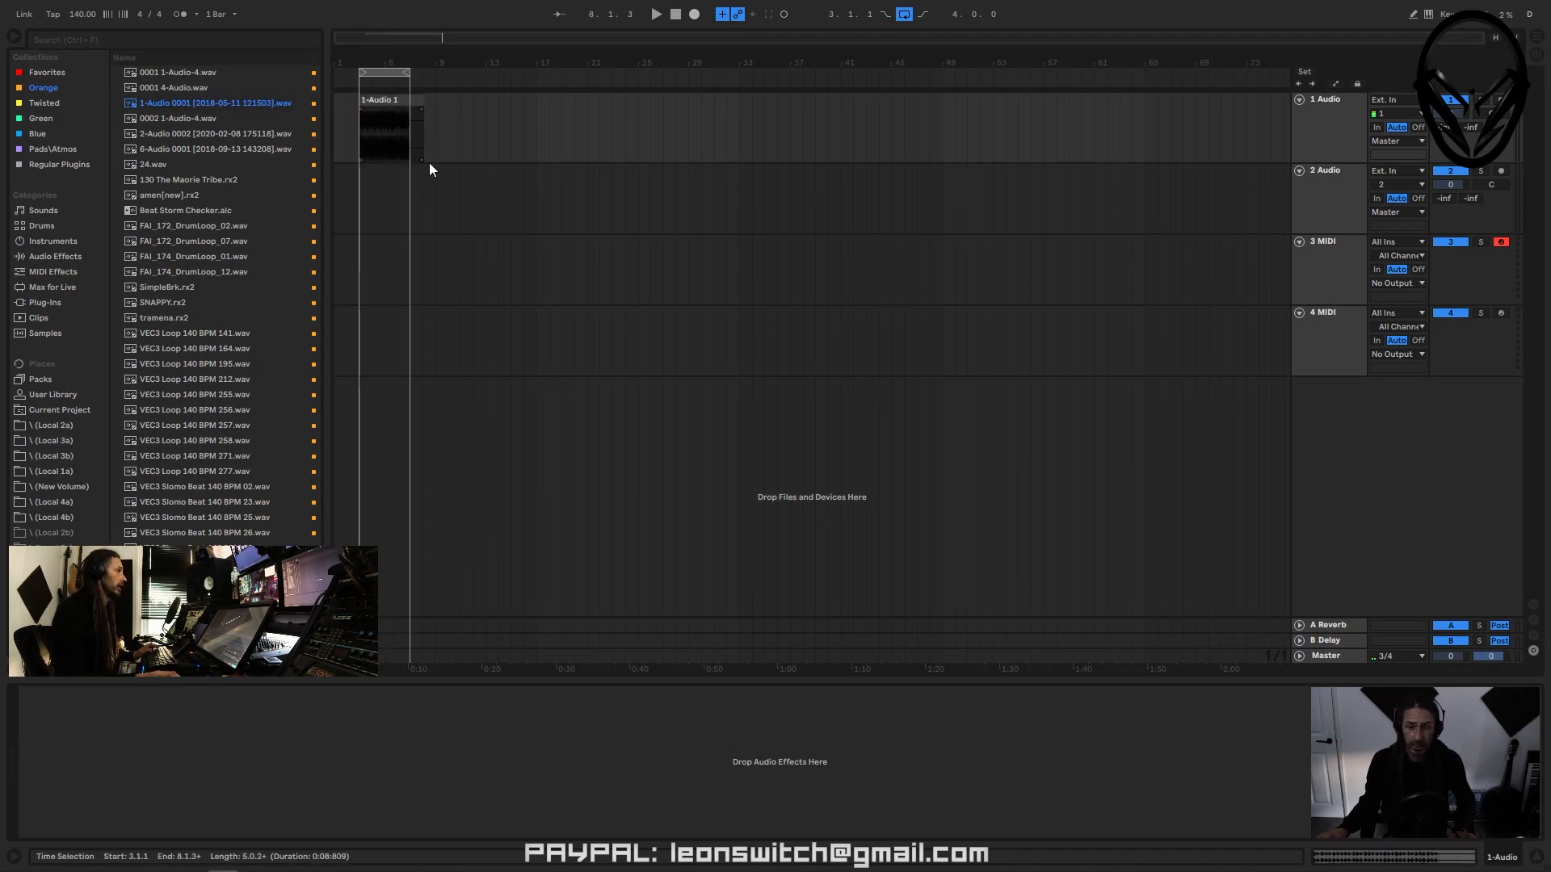
double_click(385, 100)
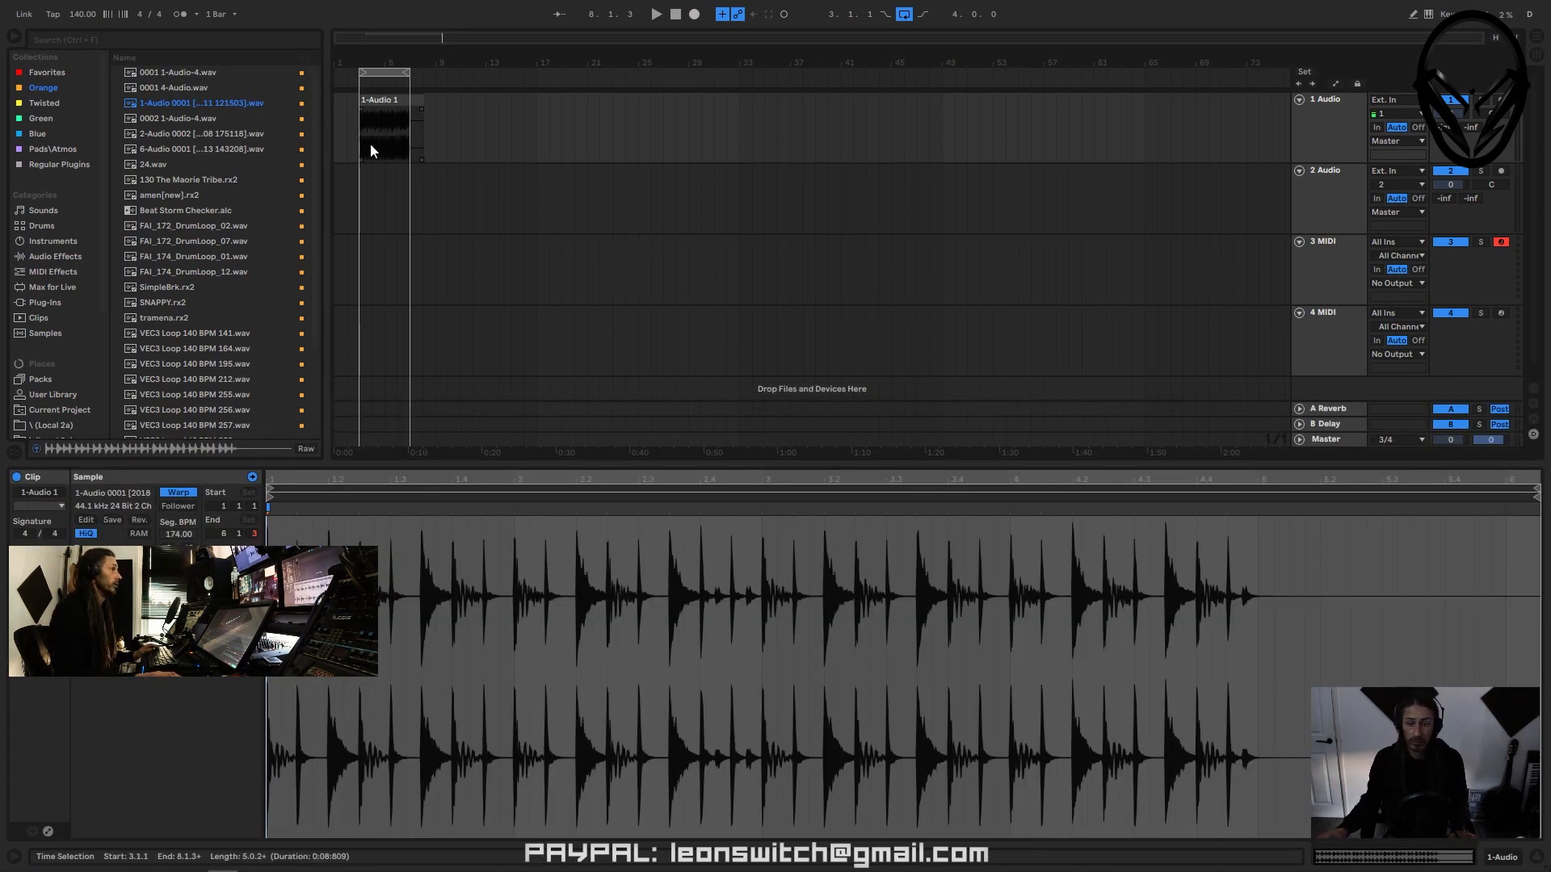
left_click_drag(539, 462, 539, 684)
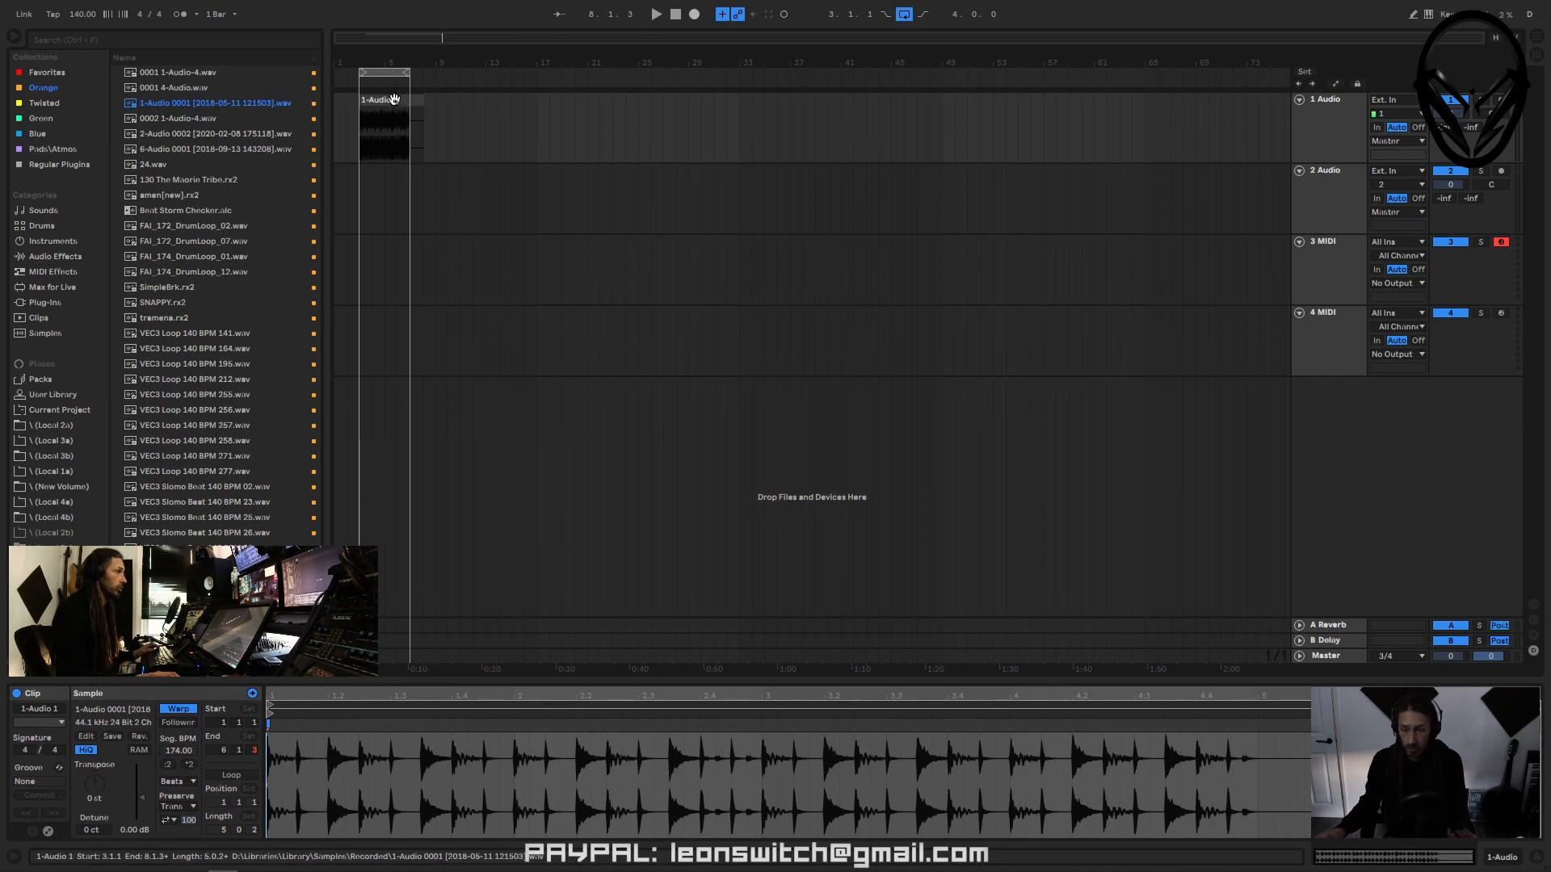
key("space")
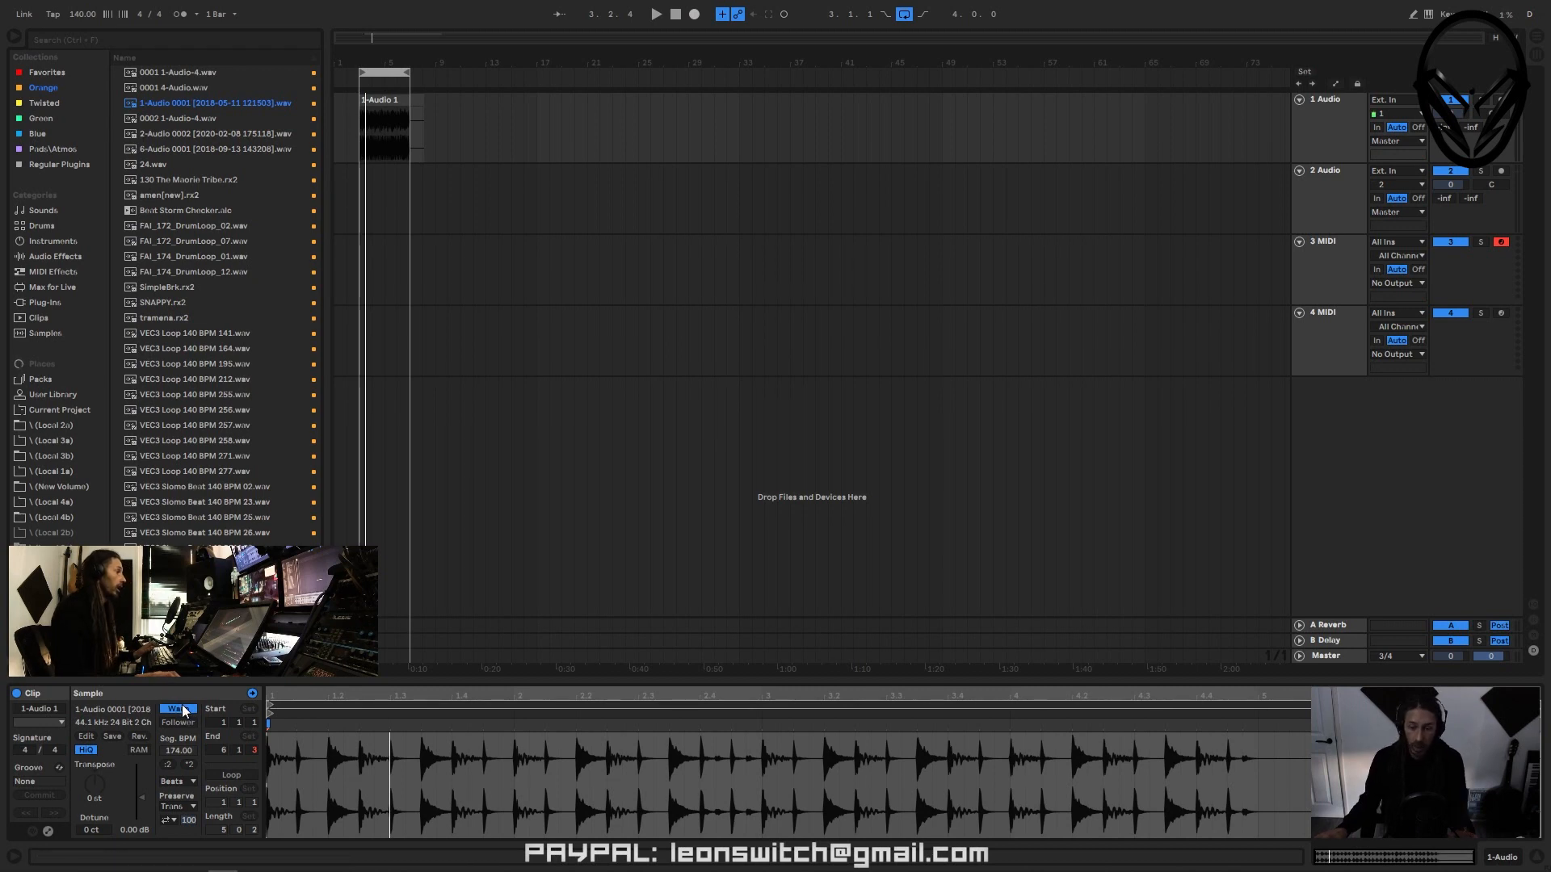
- Set the clip's Beats warp transient loop mode to the single forward arrow, playing the loop before and after
left_click(178, 782)
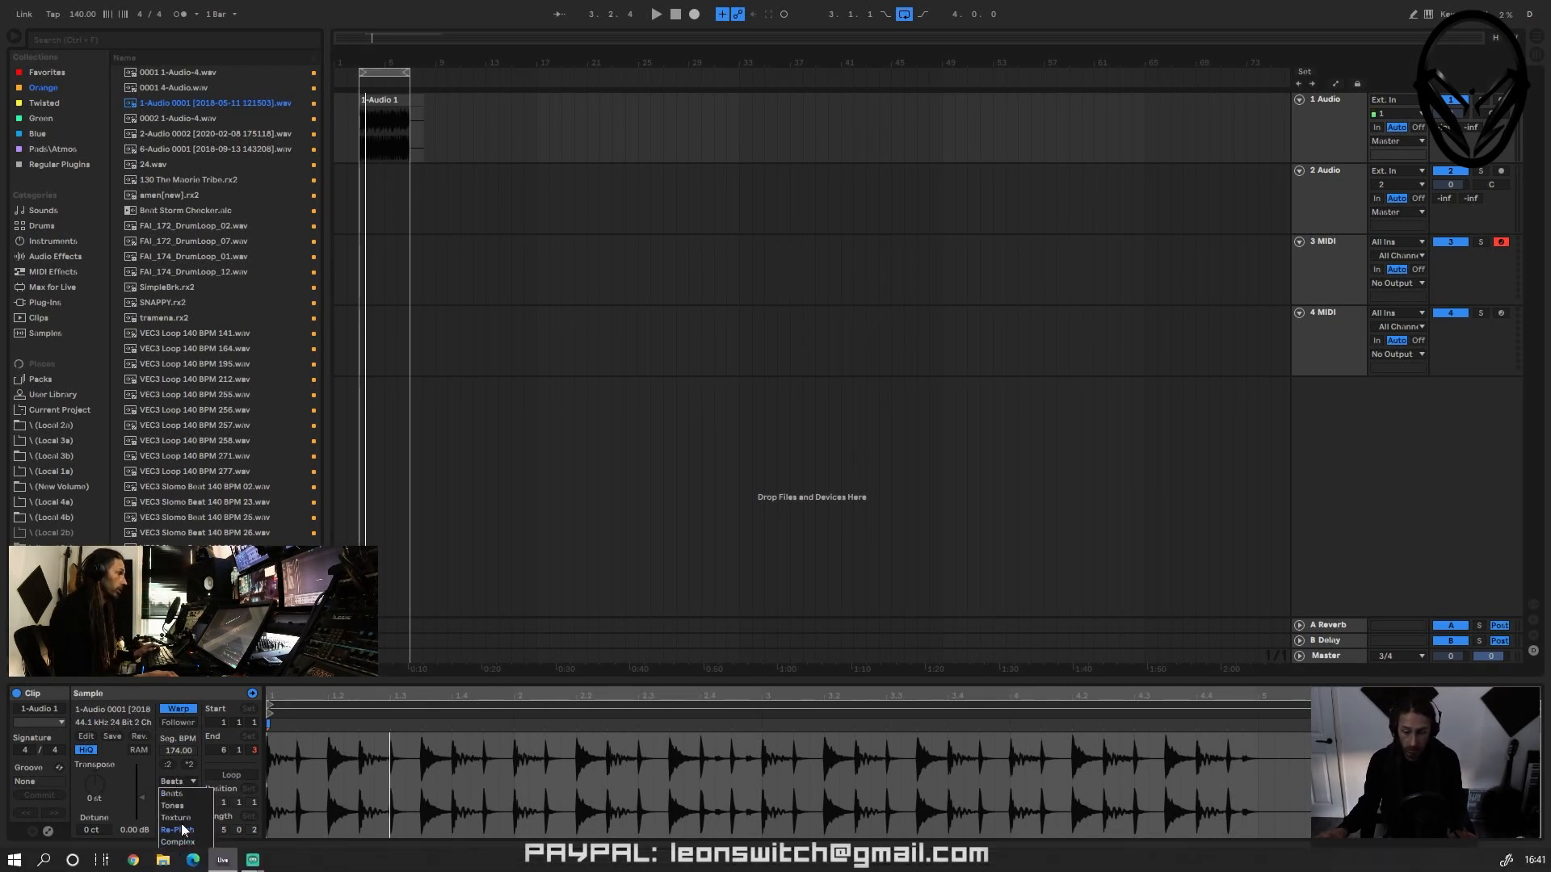
left_click(506, 786)
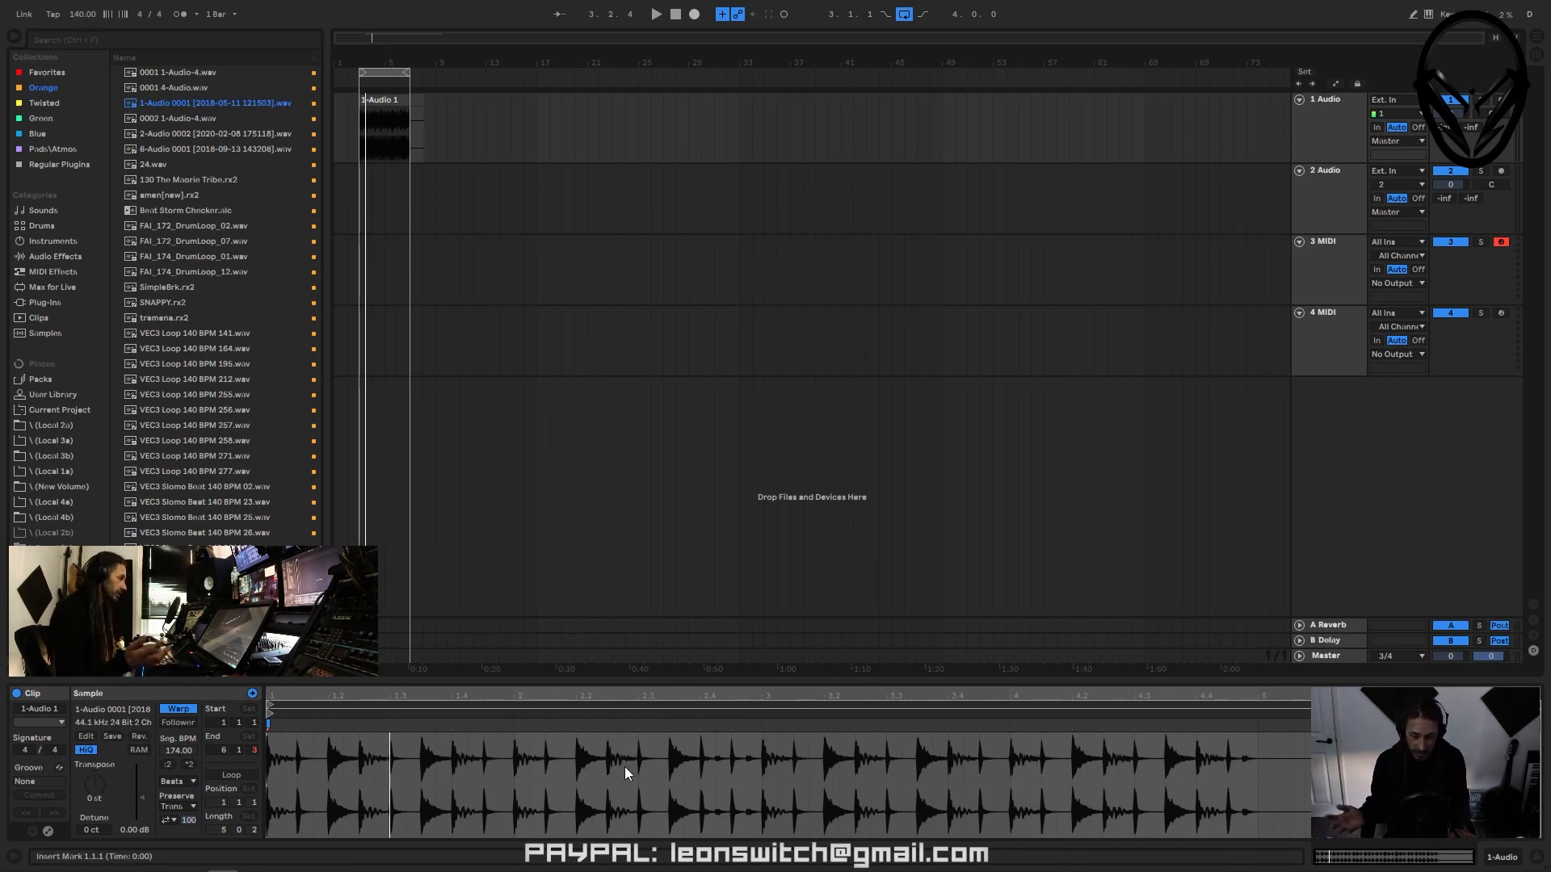
key("space")
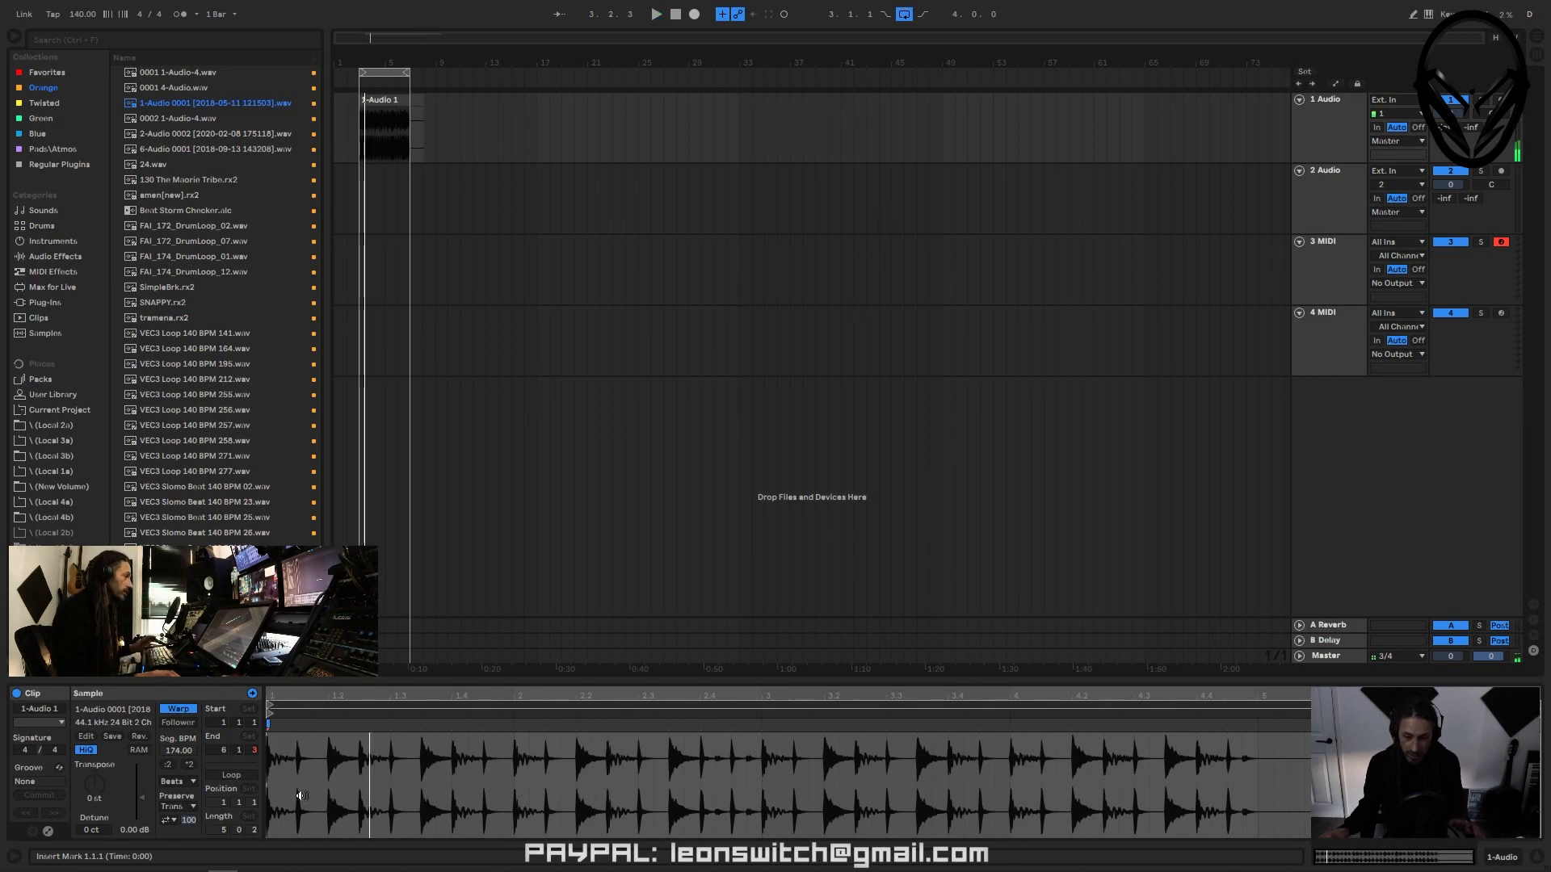
left_click(169, 819)
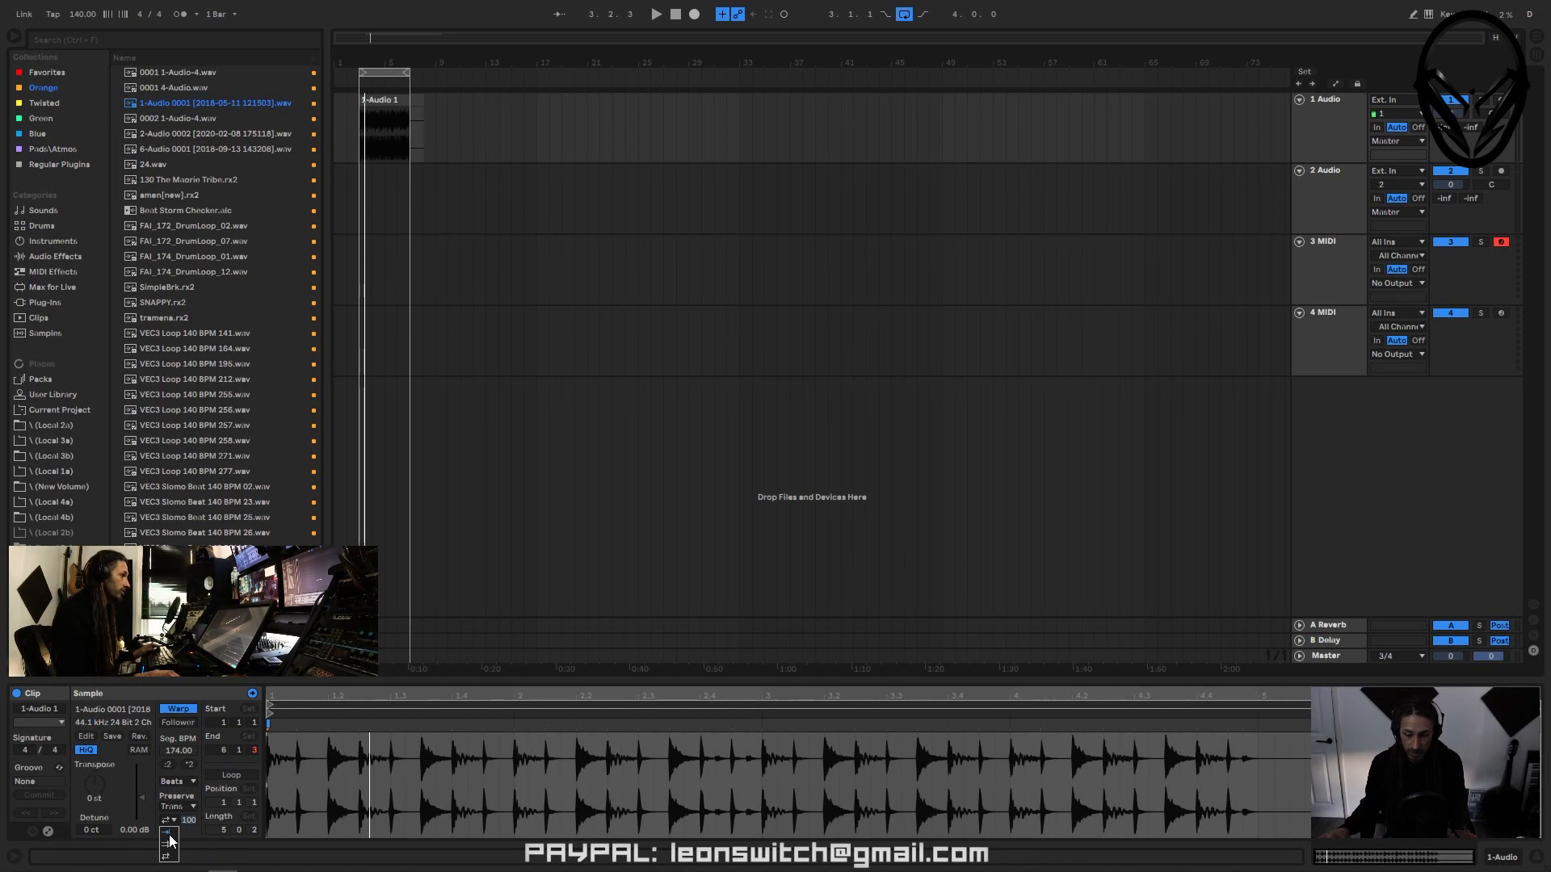
left_click(169, 836)
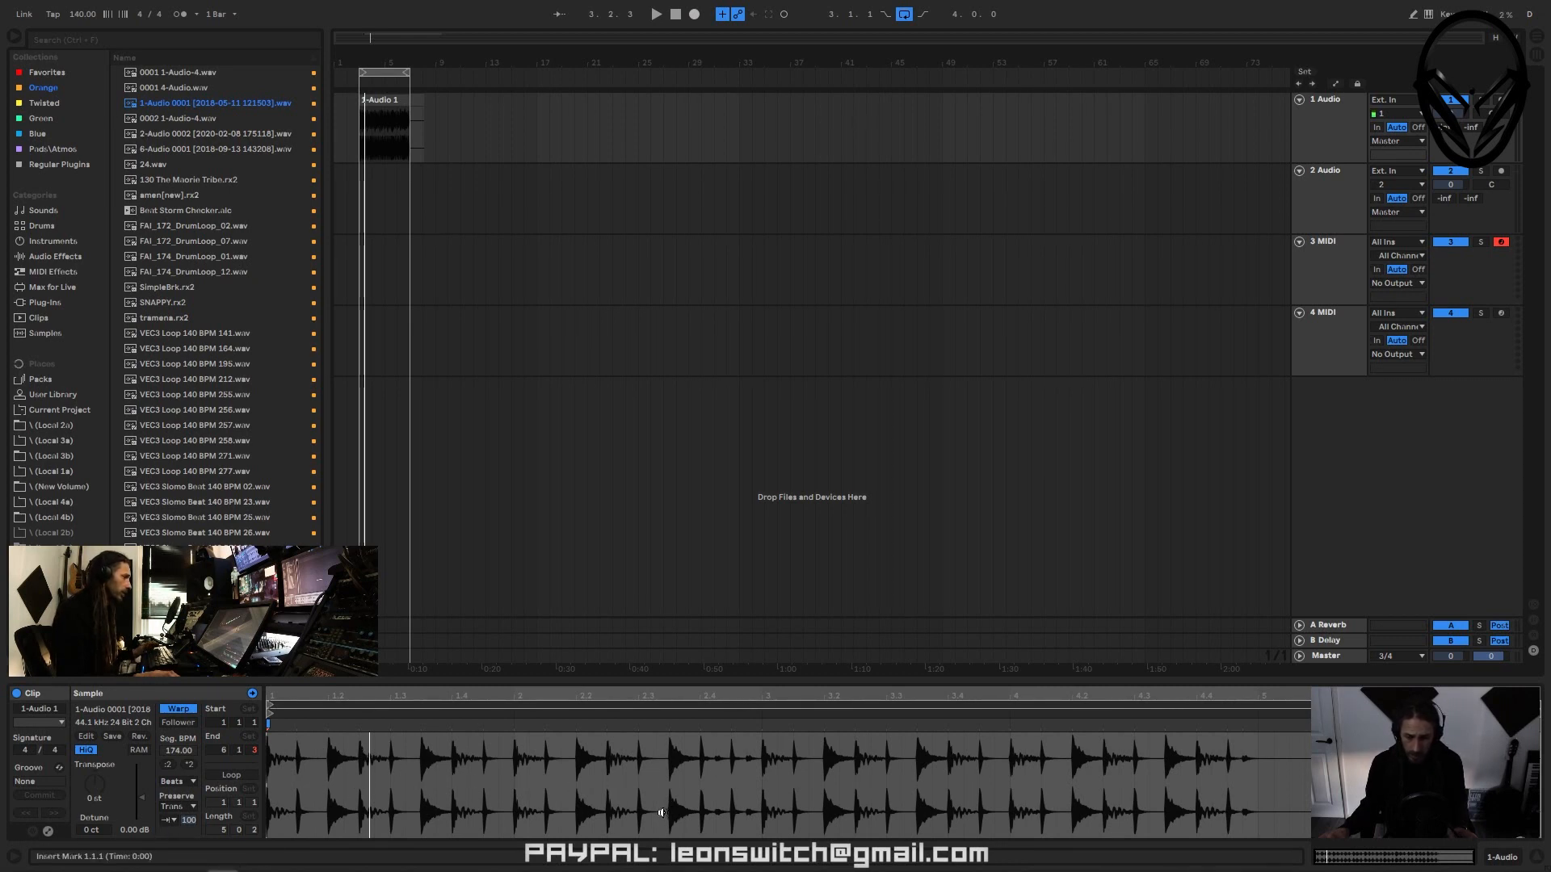
key("space")
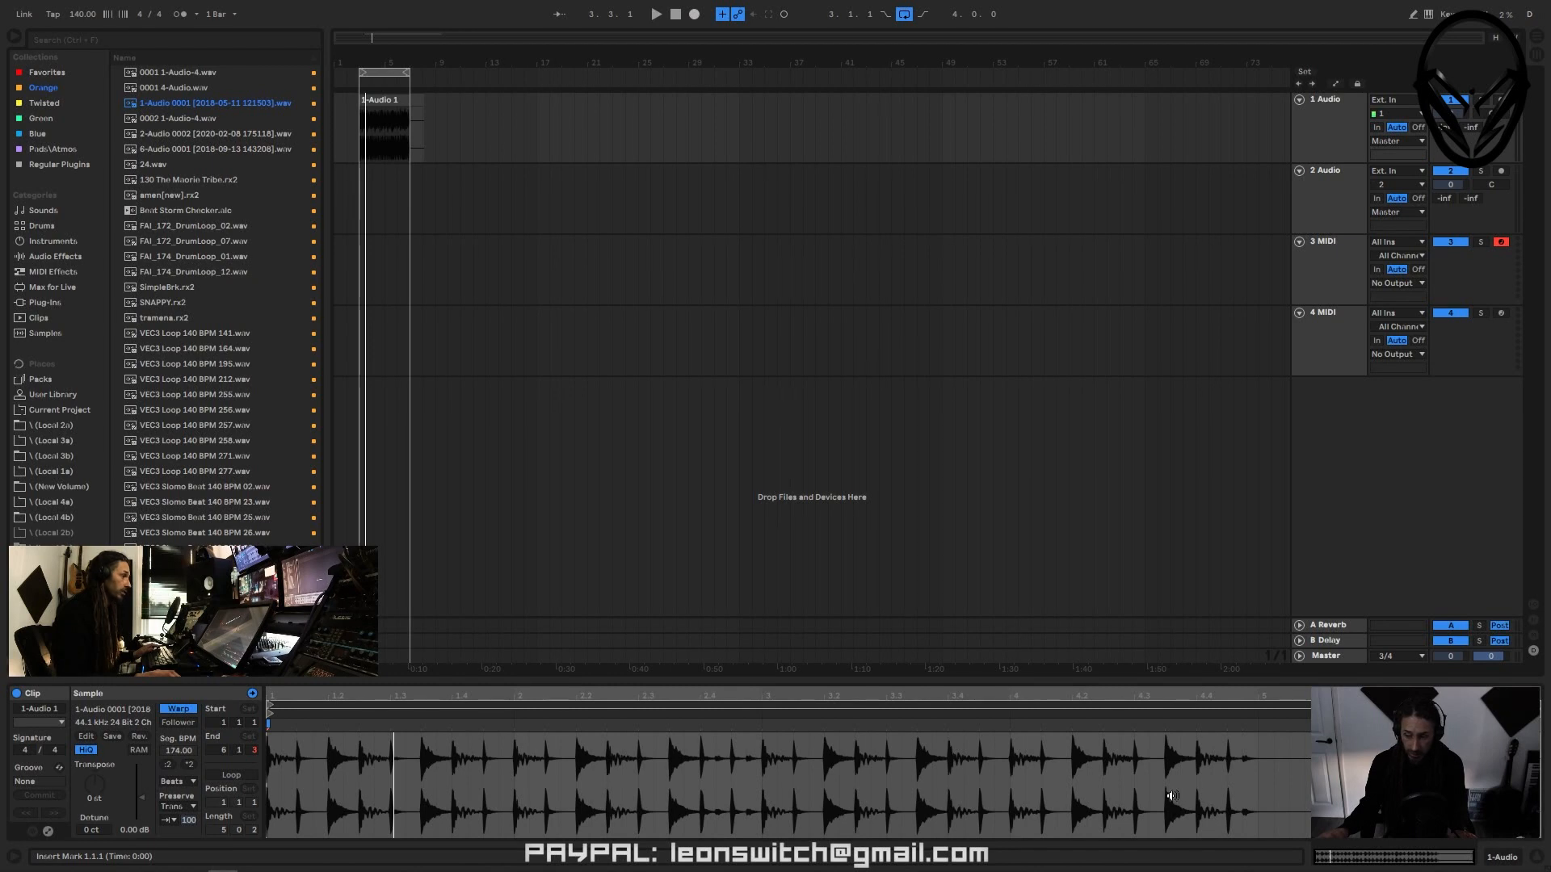
- Quantize the drum loop's warp timing from its waveform
right_click(618, 754)
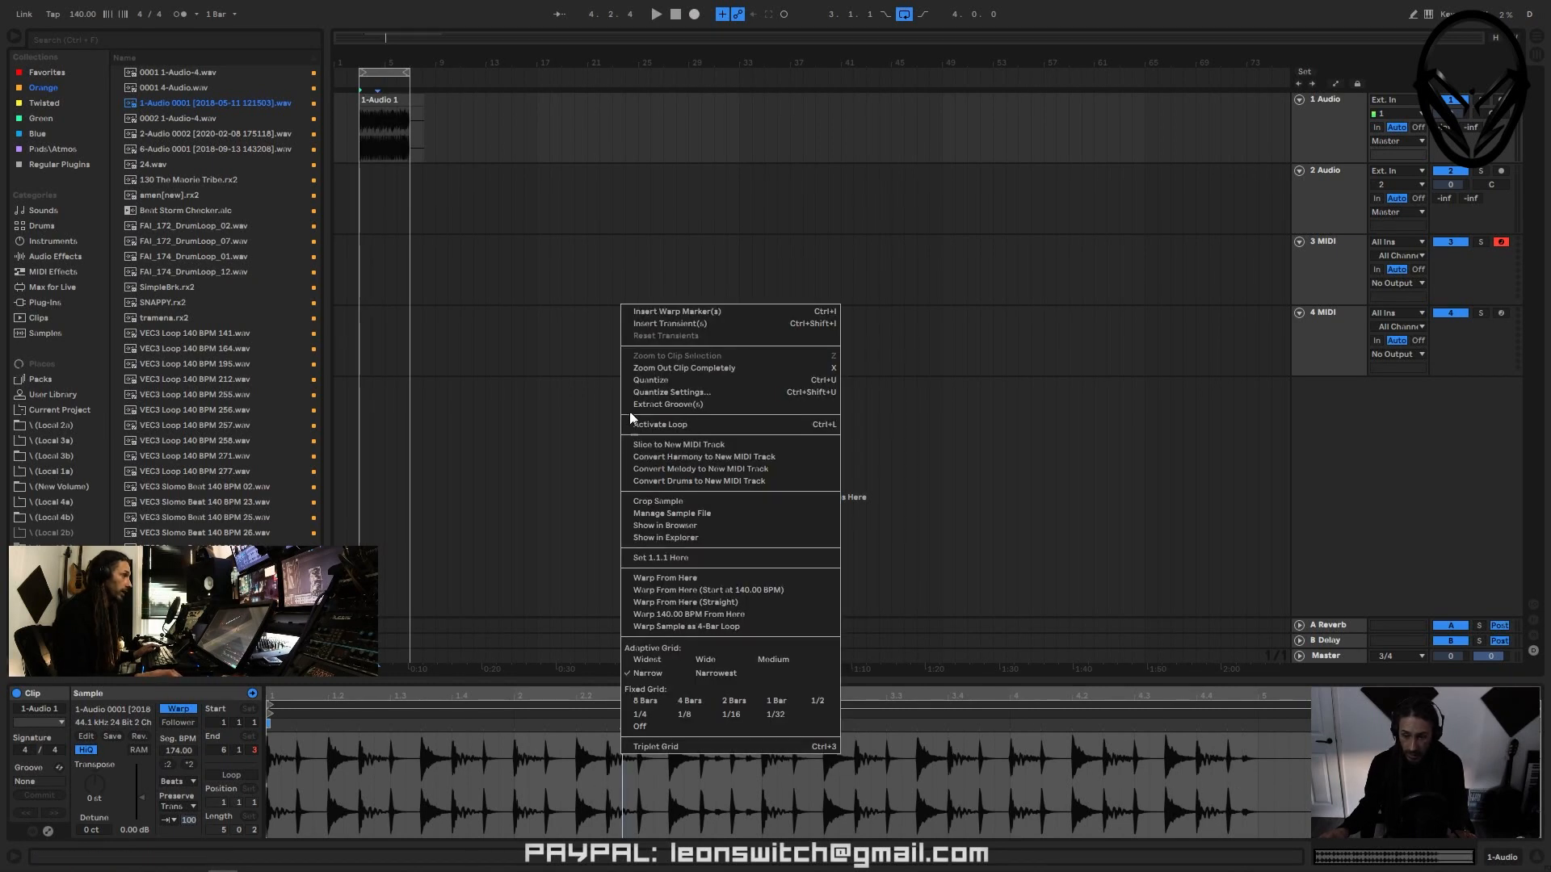
left_click(673, 382)
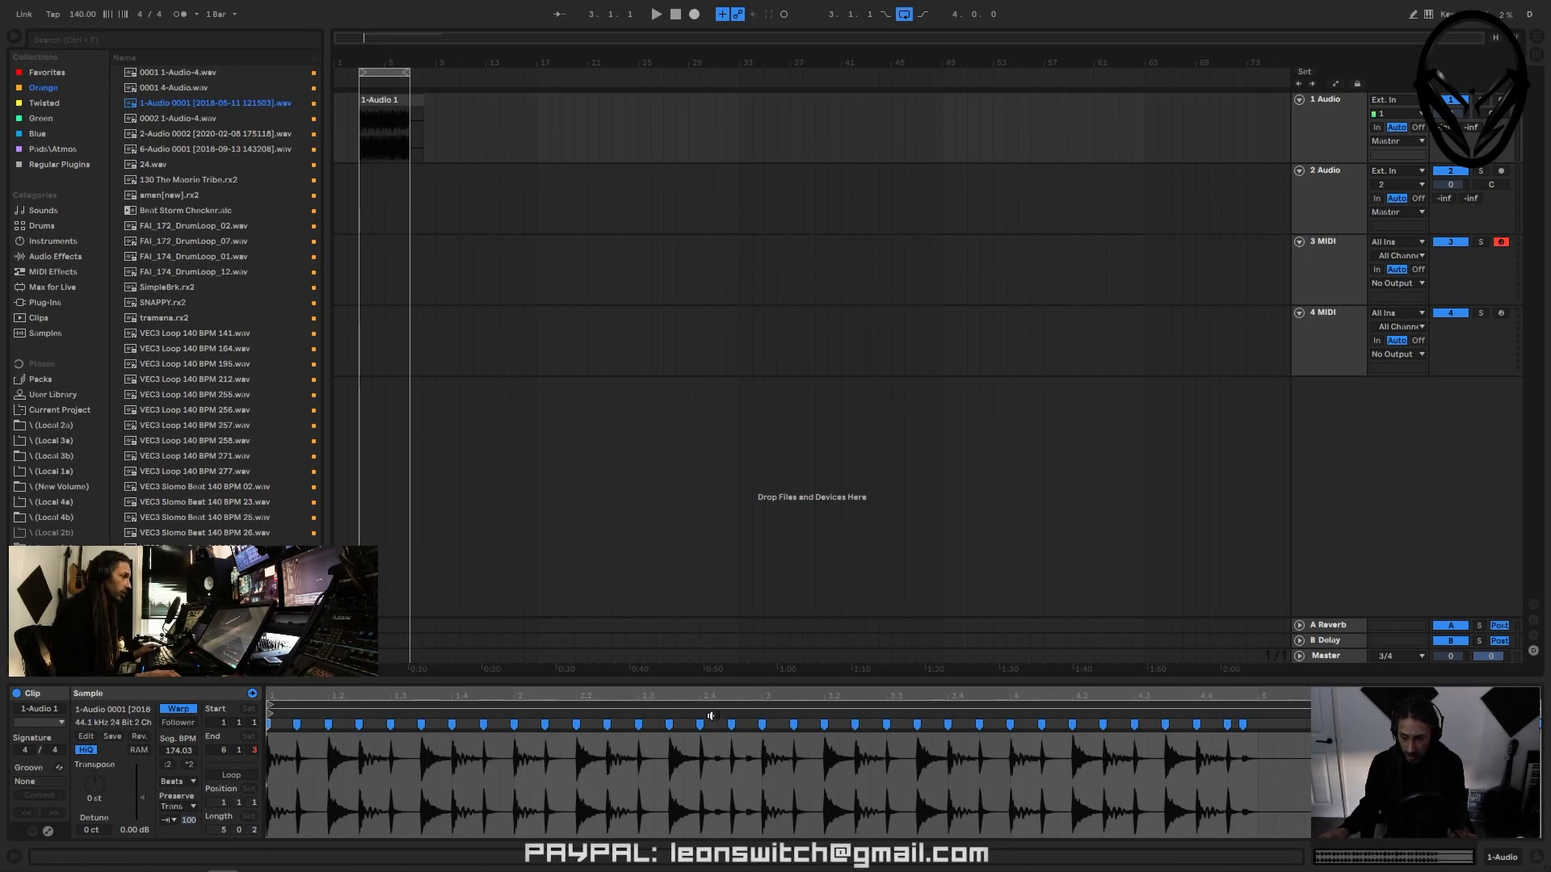
- Add warp markers on the two quiet hits just after 2.4.1 and 2.4.3, lining the second one up with its transient
left_click_drag(720, 698, 719, 767)
double_click(671, 724)
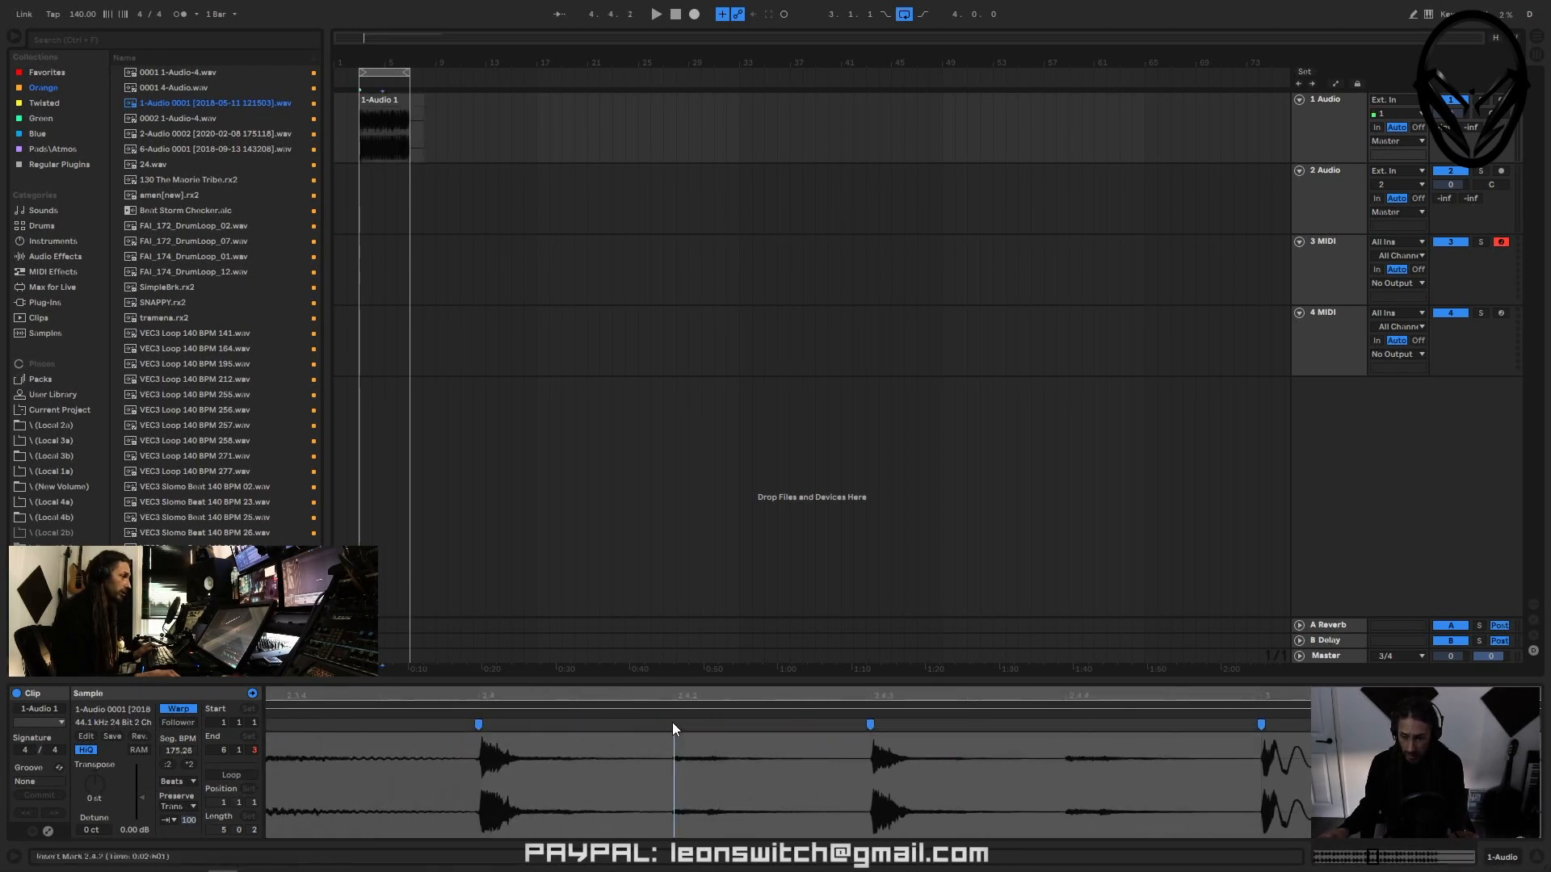
left_click_drag(670, 698, 582, 665)
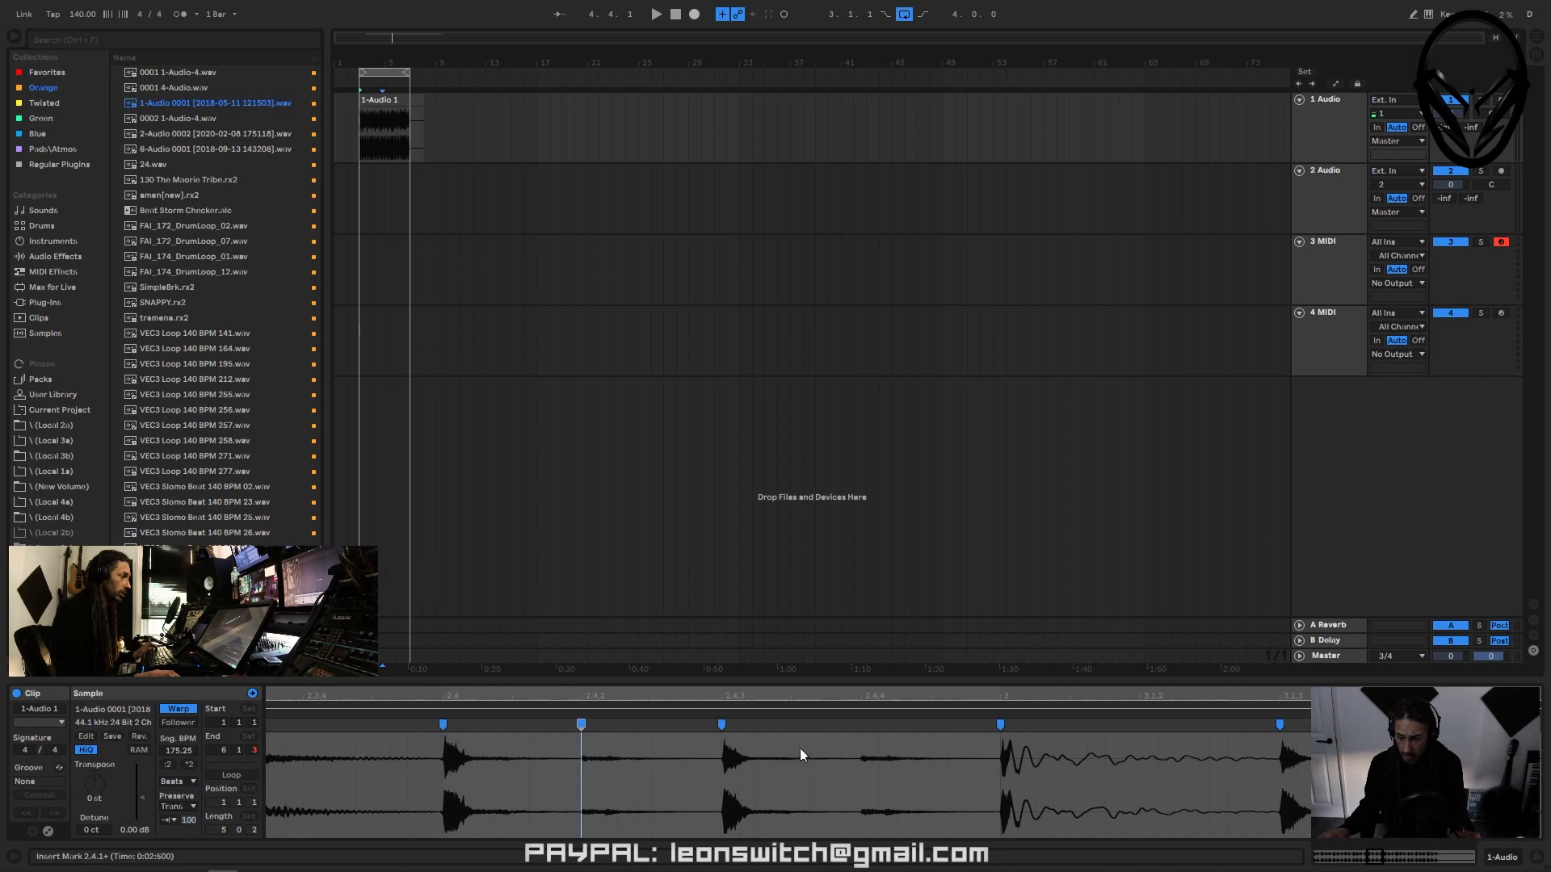
double_click(857, 723)
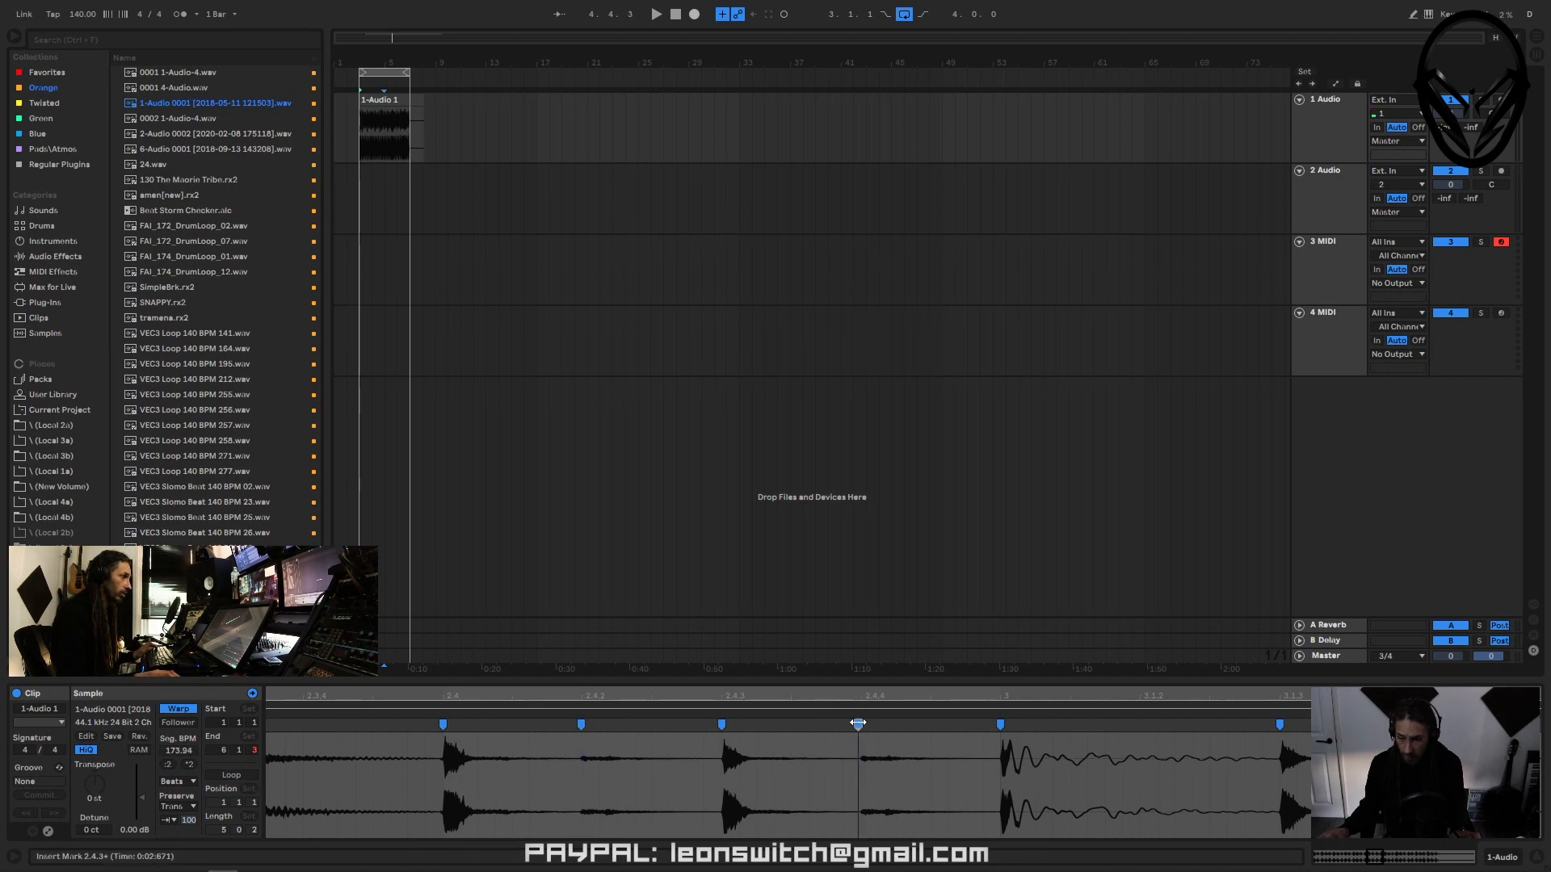
left_click_drag(864, 696, 861, 731)
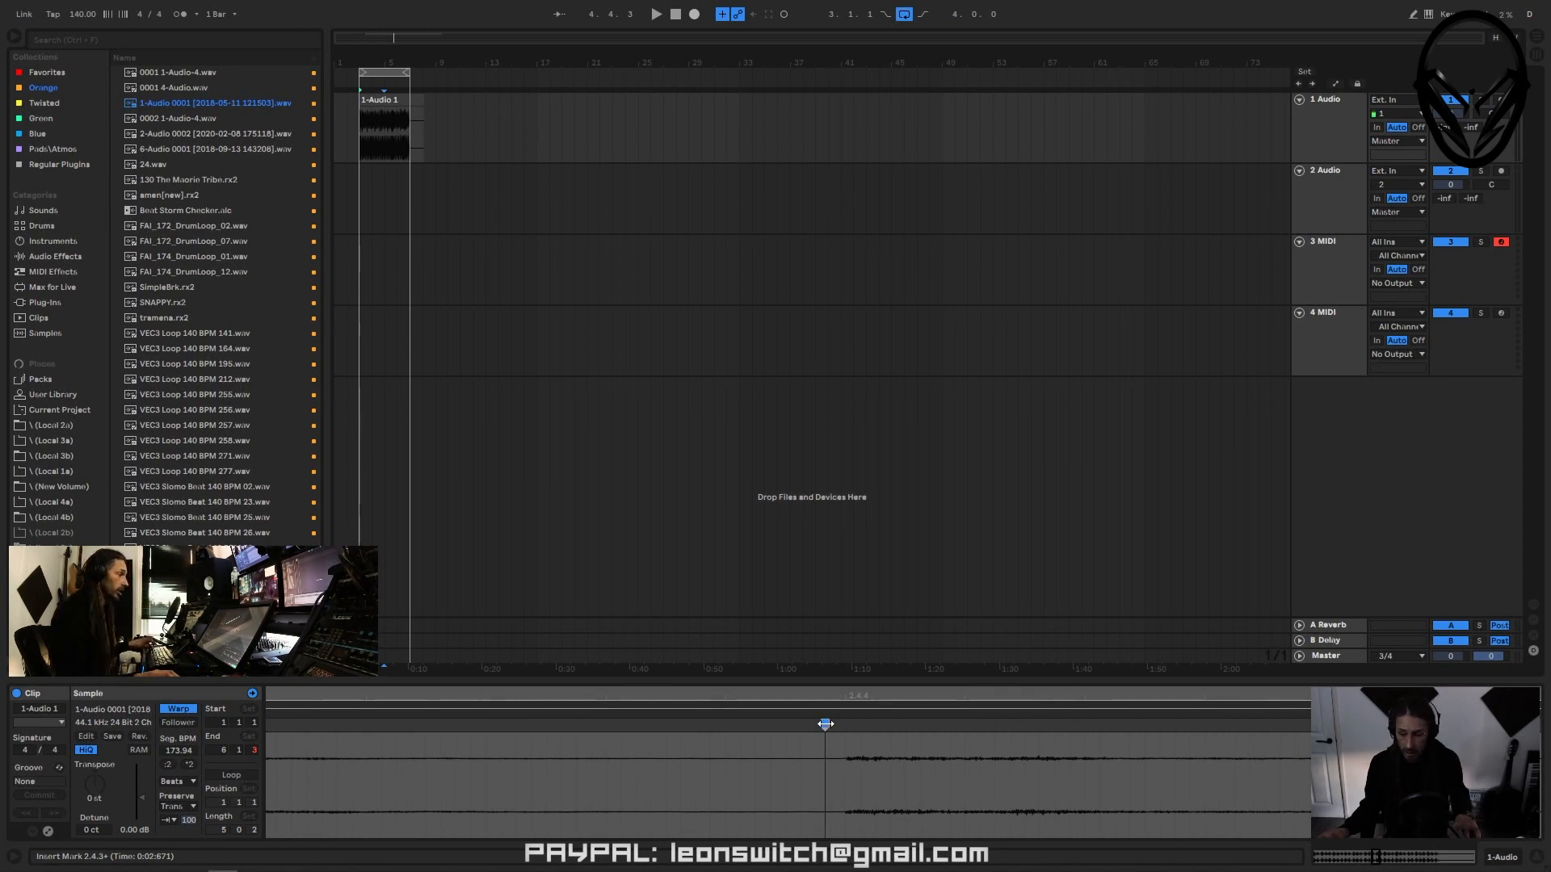
left_click_drag(824, 725, 803, 723)
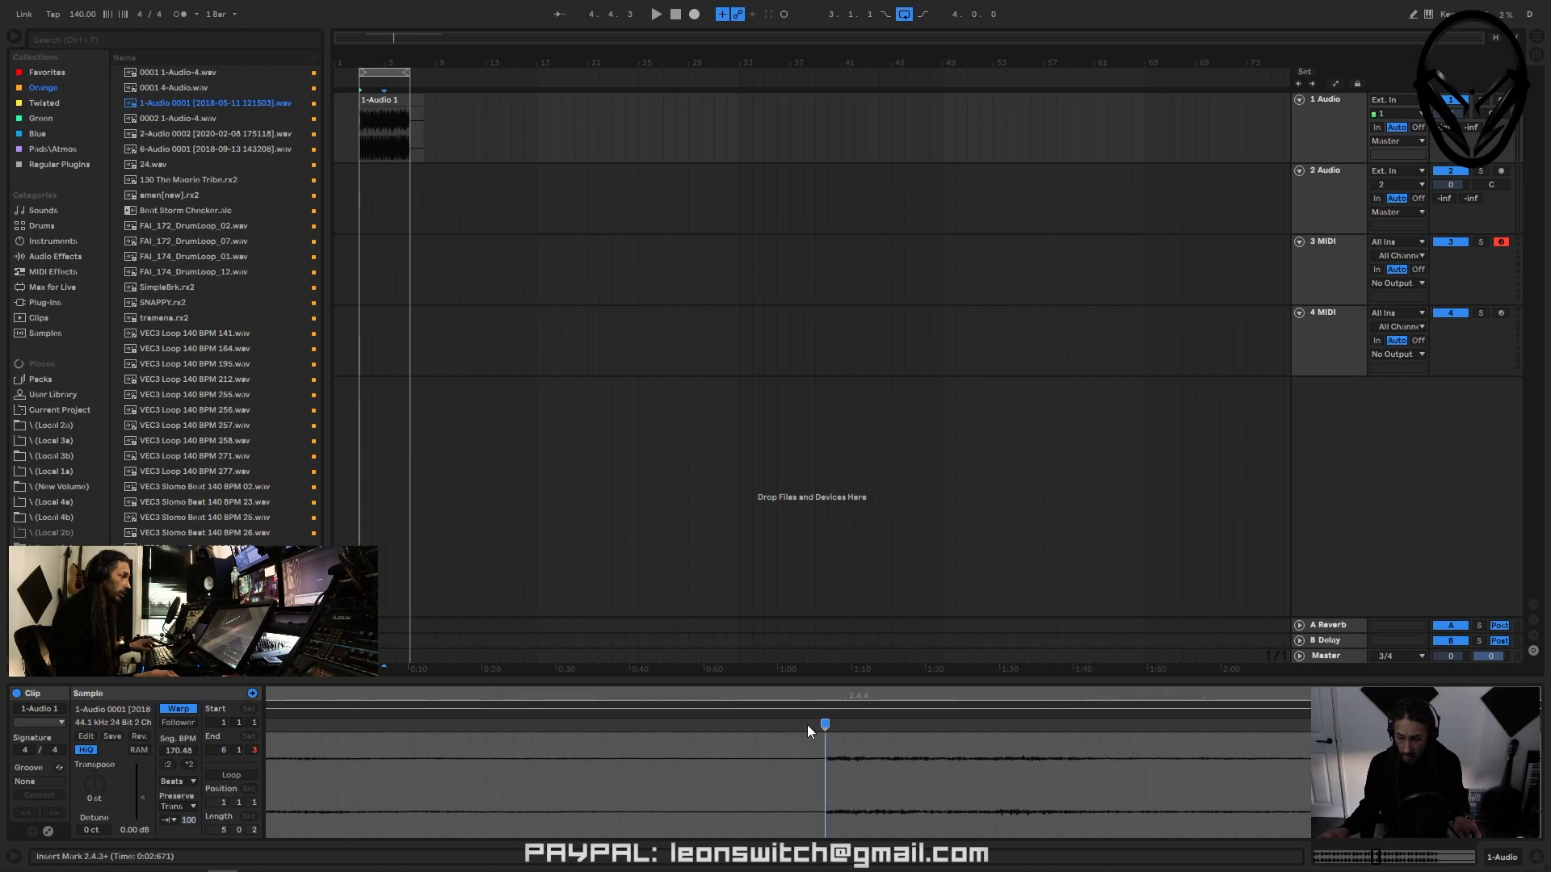
left_click_drag(844, 695, 843, 533)
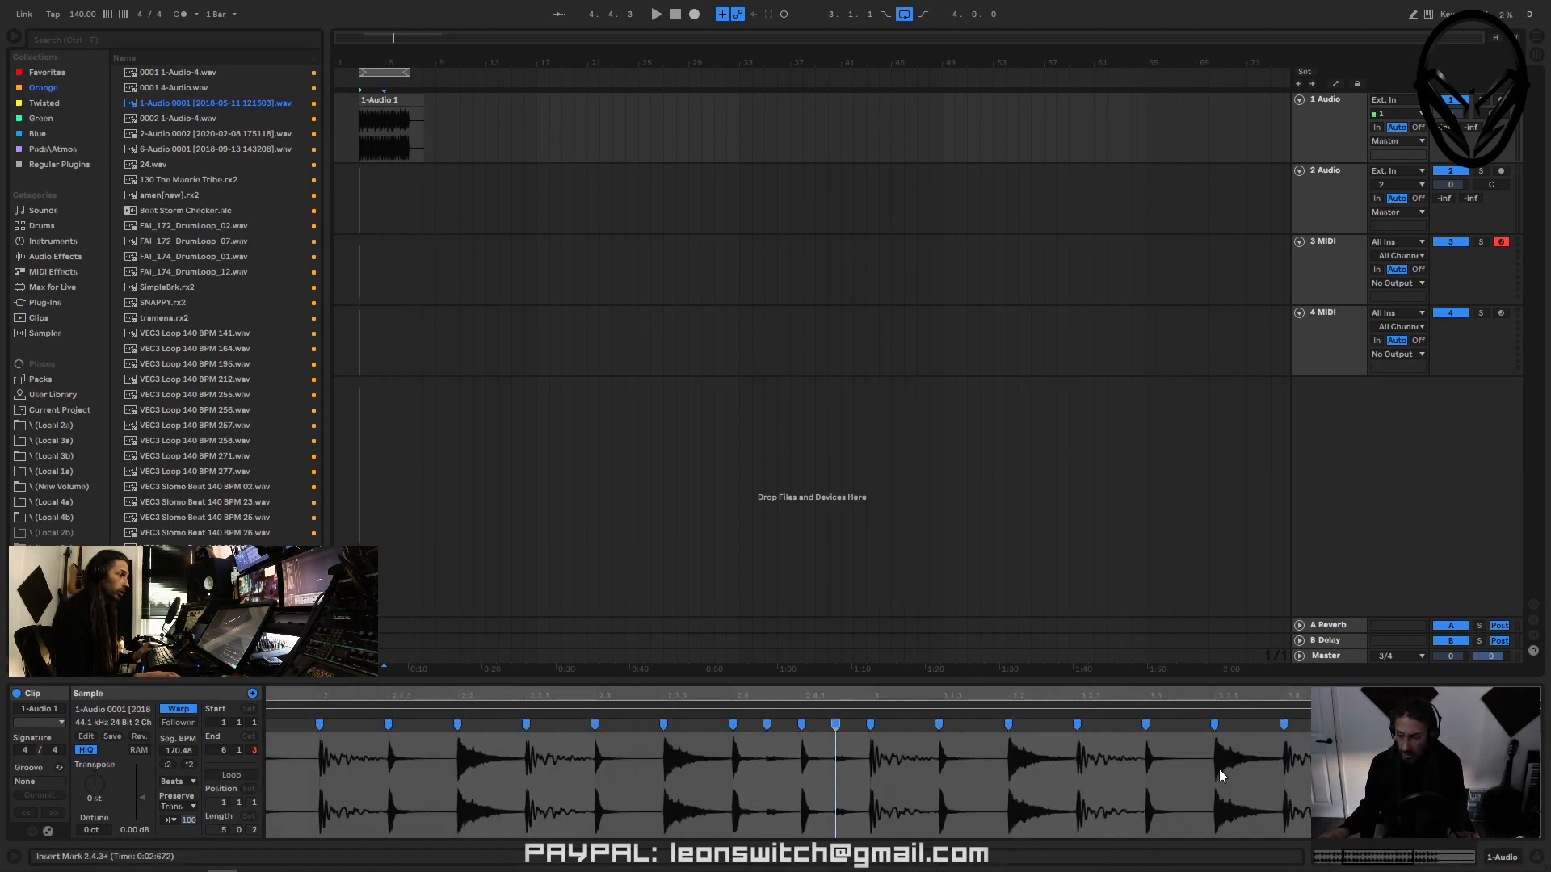
- Add a warp marker just after 4.4.1 near the loop's end and check the last hits' alignment
left_click_drag(1266, 777, 520, 824)
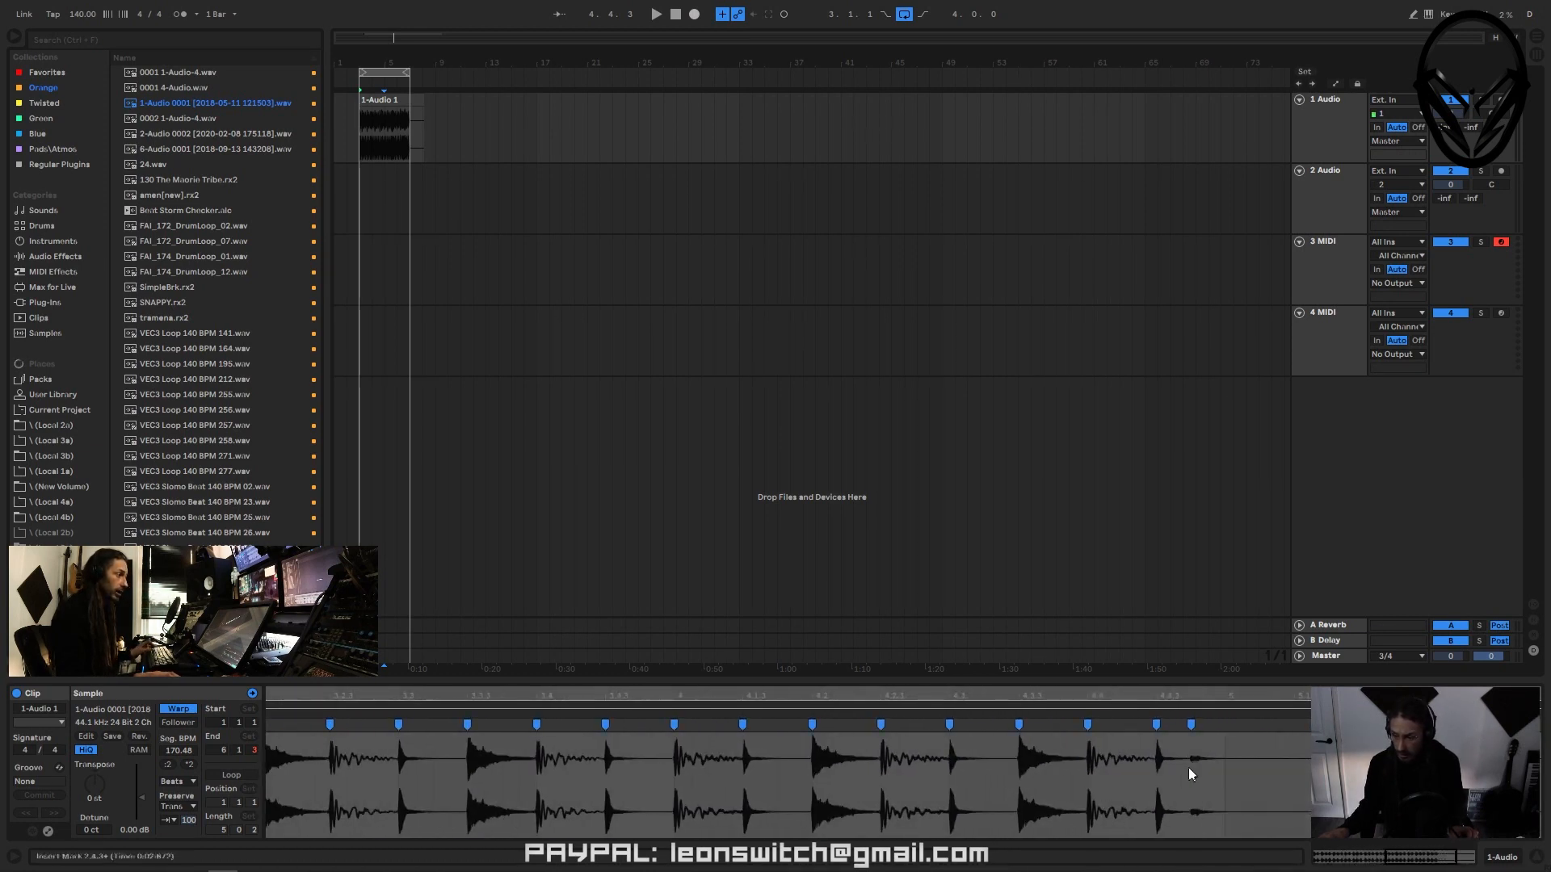
left_click_drag(1121, 698, 1126, 724)
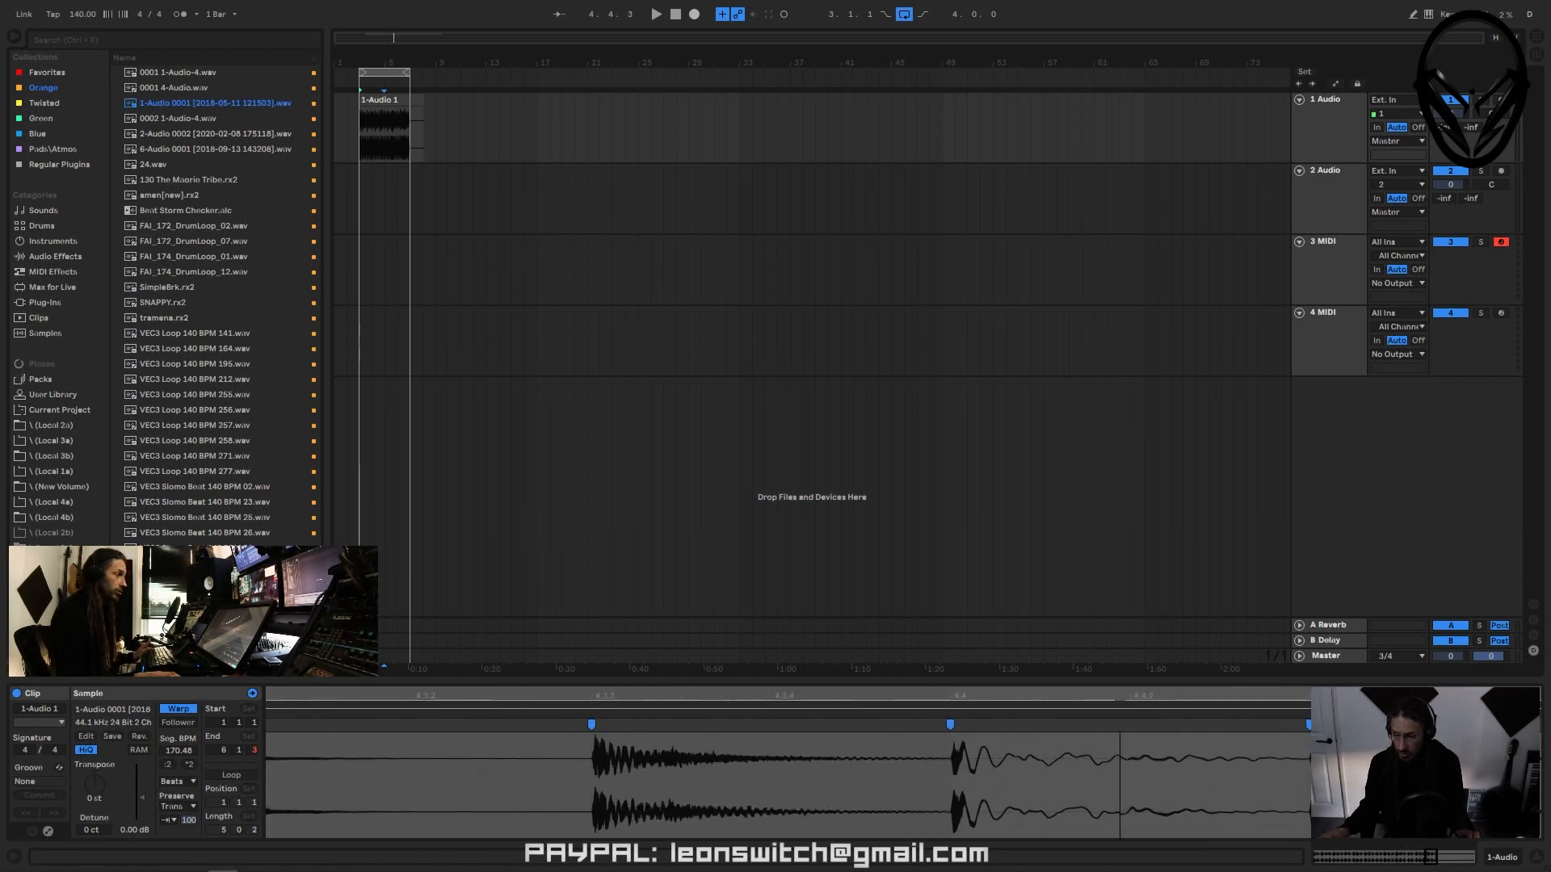
double_click(1126, 723)
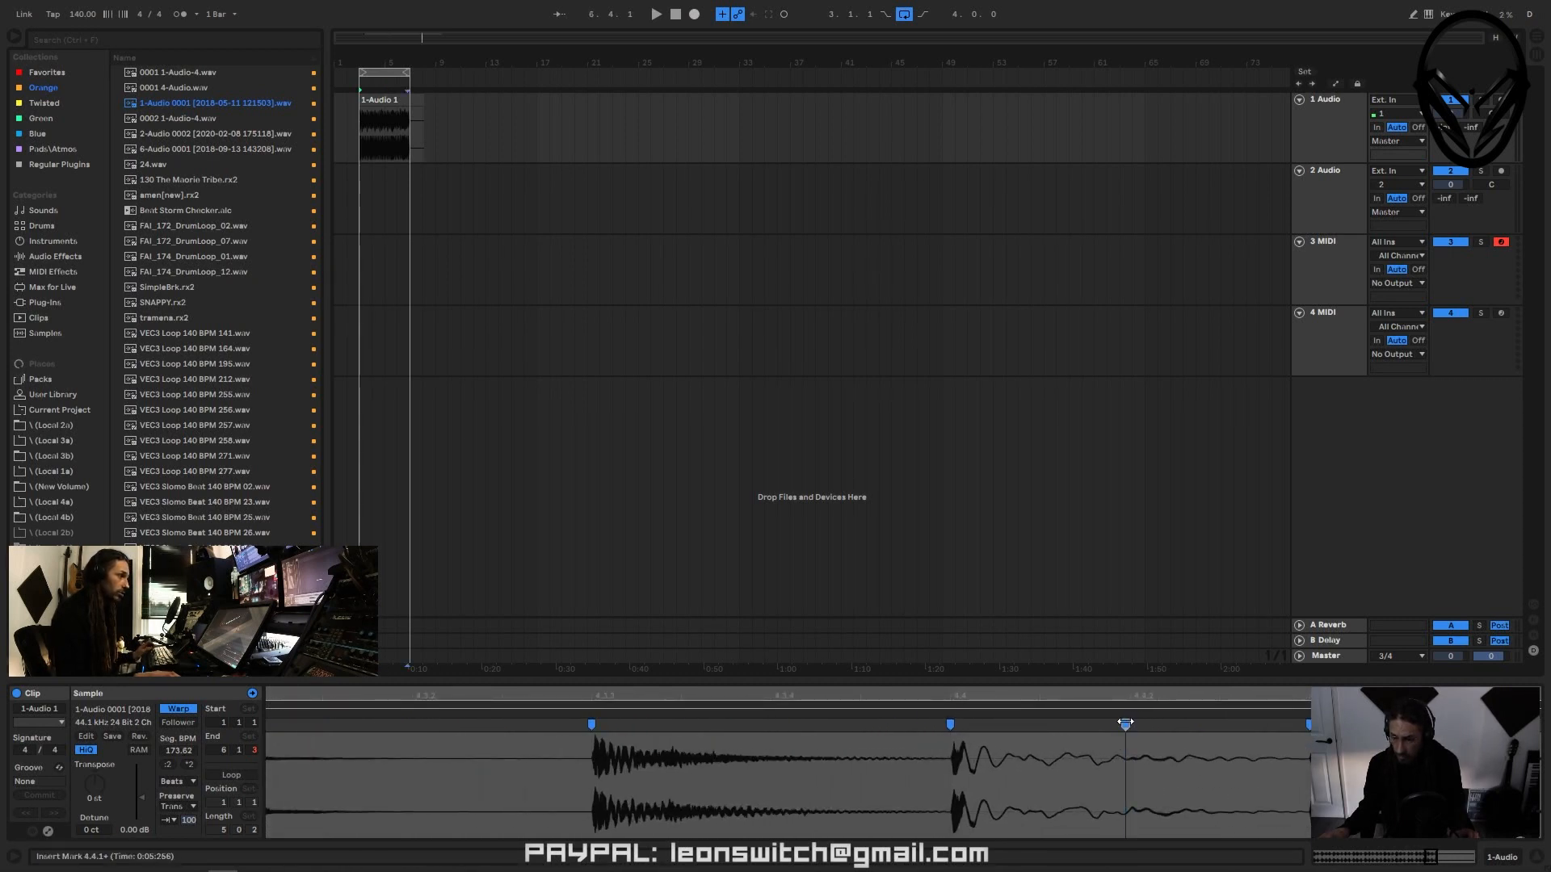
left_click_drag(1125, 722, 1126, 721)
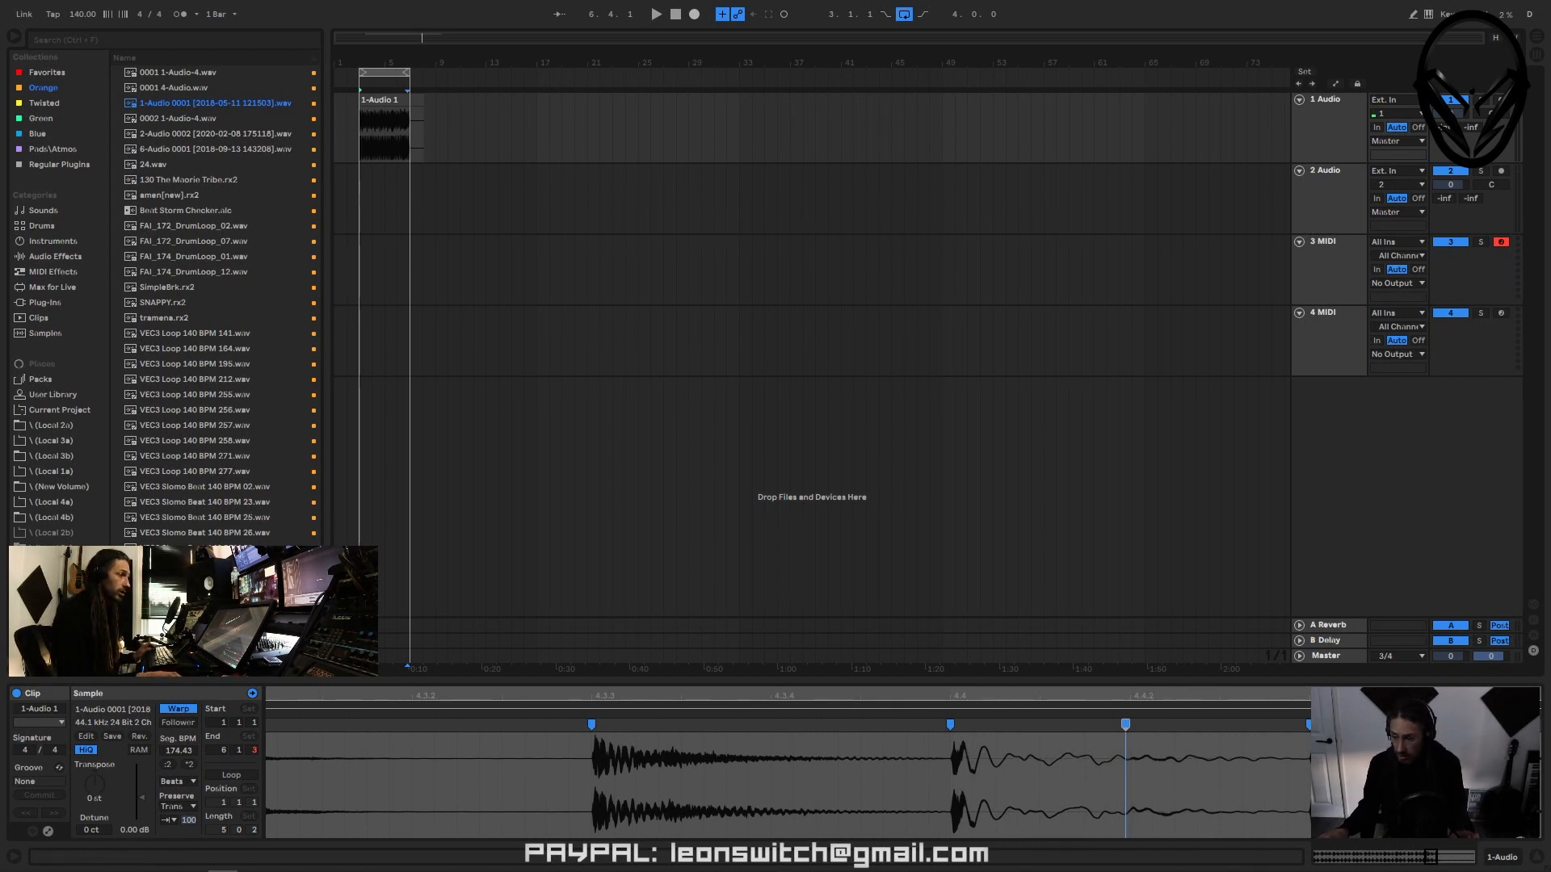
left_click_drag(1486, 696, 1486, 795)
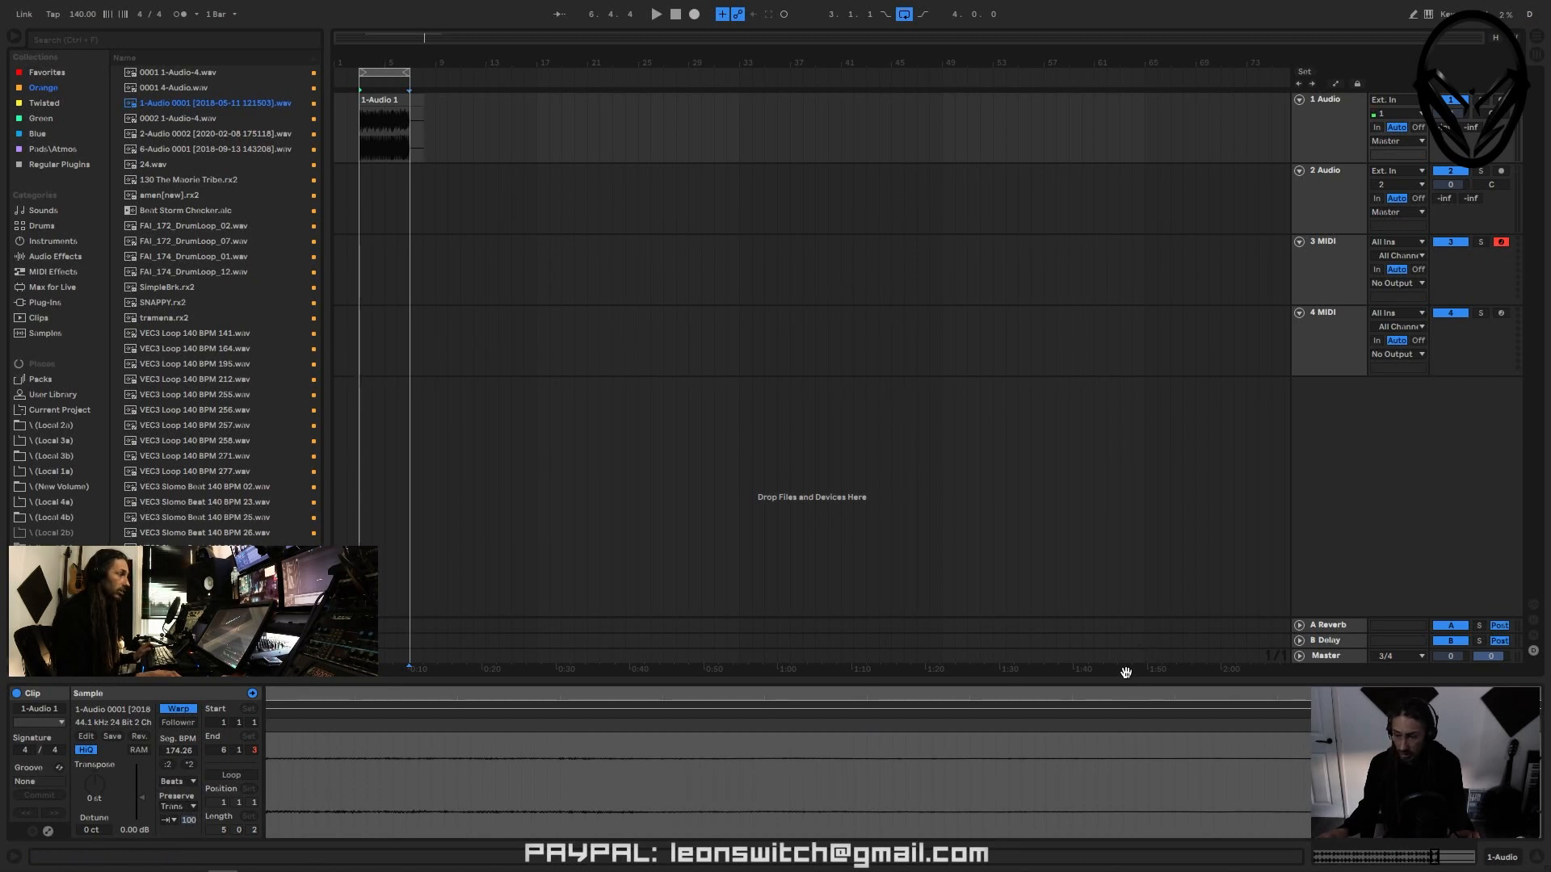
left_click_drag(1083, 695, 1083, 566)
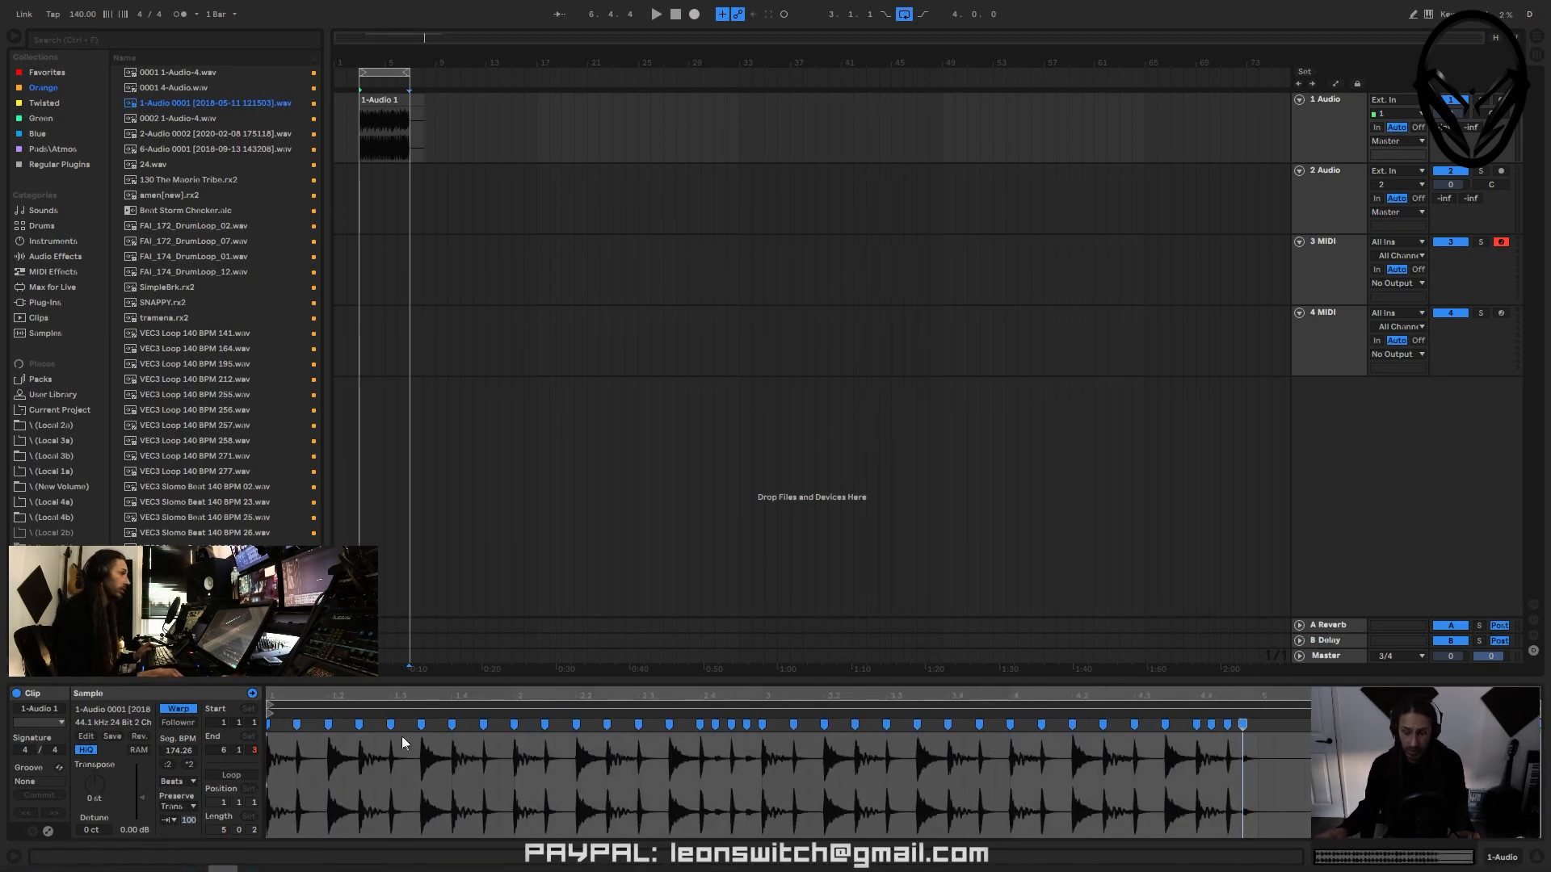
- Slice the clip to a new MIDI track, one slice per warp marker, with the Built-in preset and warped timing preserved
left_click(394, 105)
right_click(396, 104)
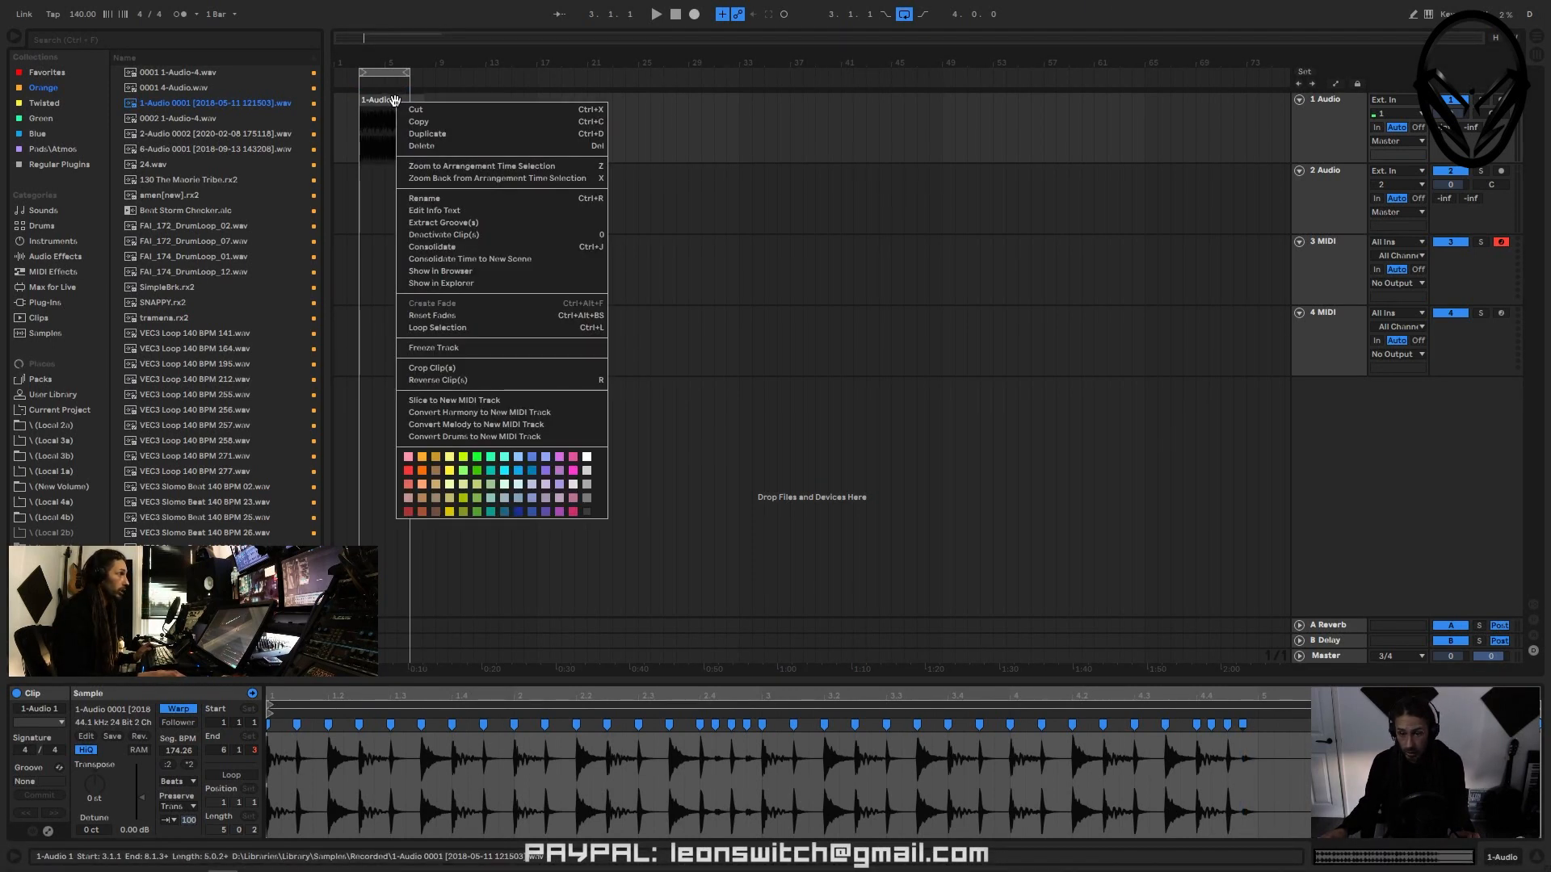
left_click(451, 402)
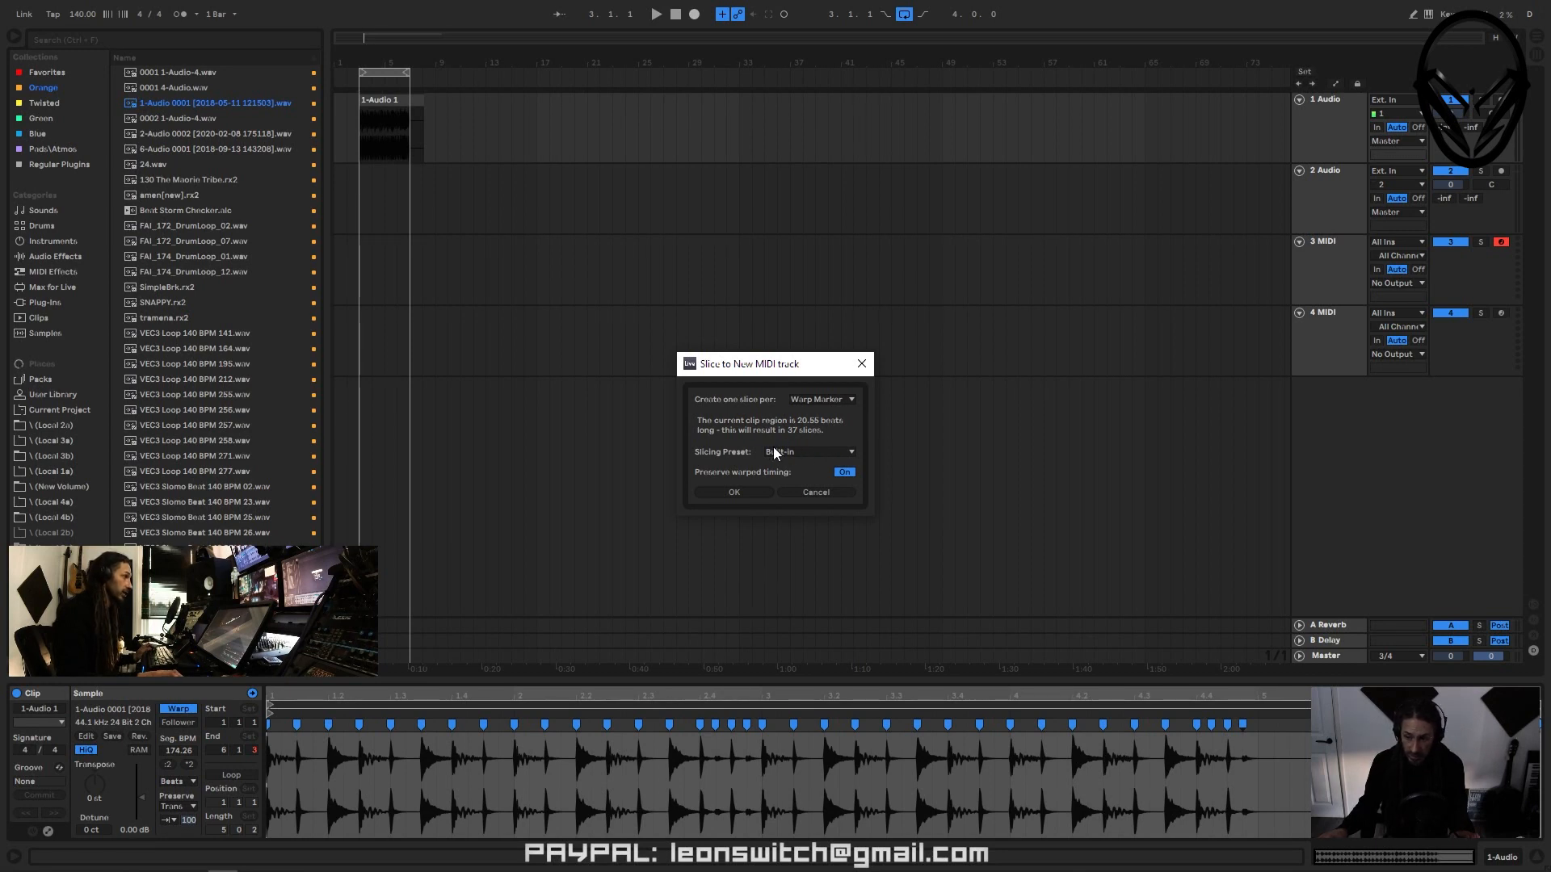
left_click(737, 494)
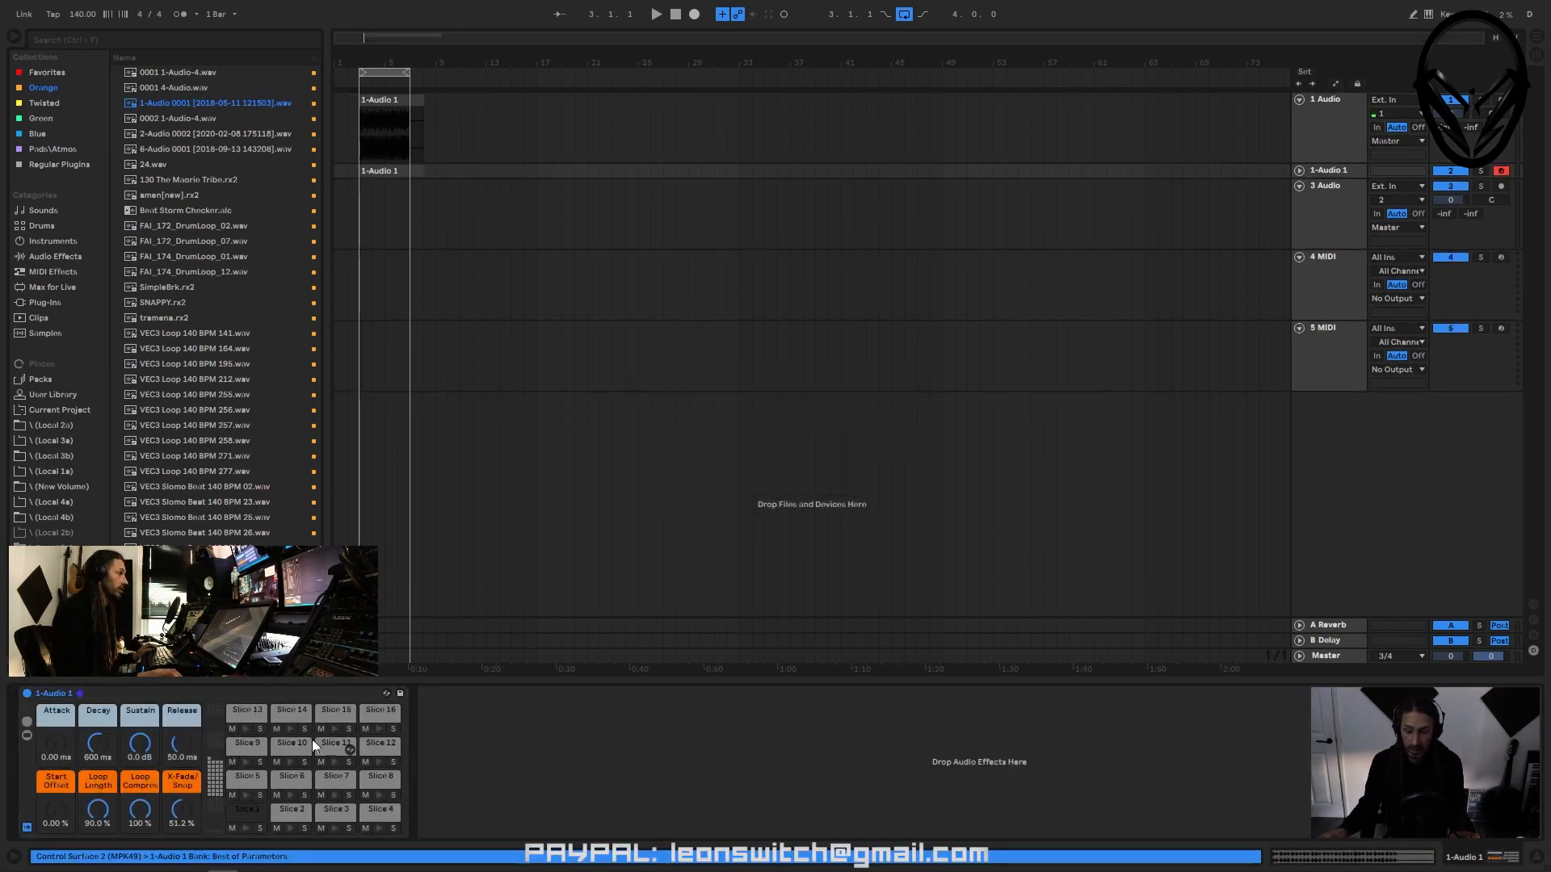
- Look through all the drum rack's slice pads and audition the first slices
left_click(215, 774)
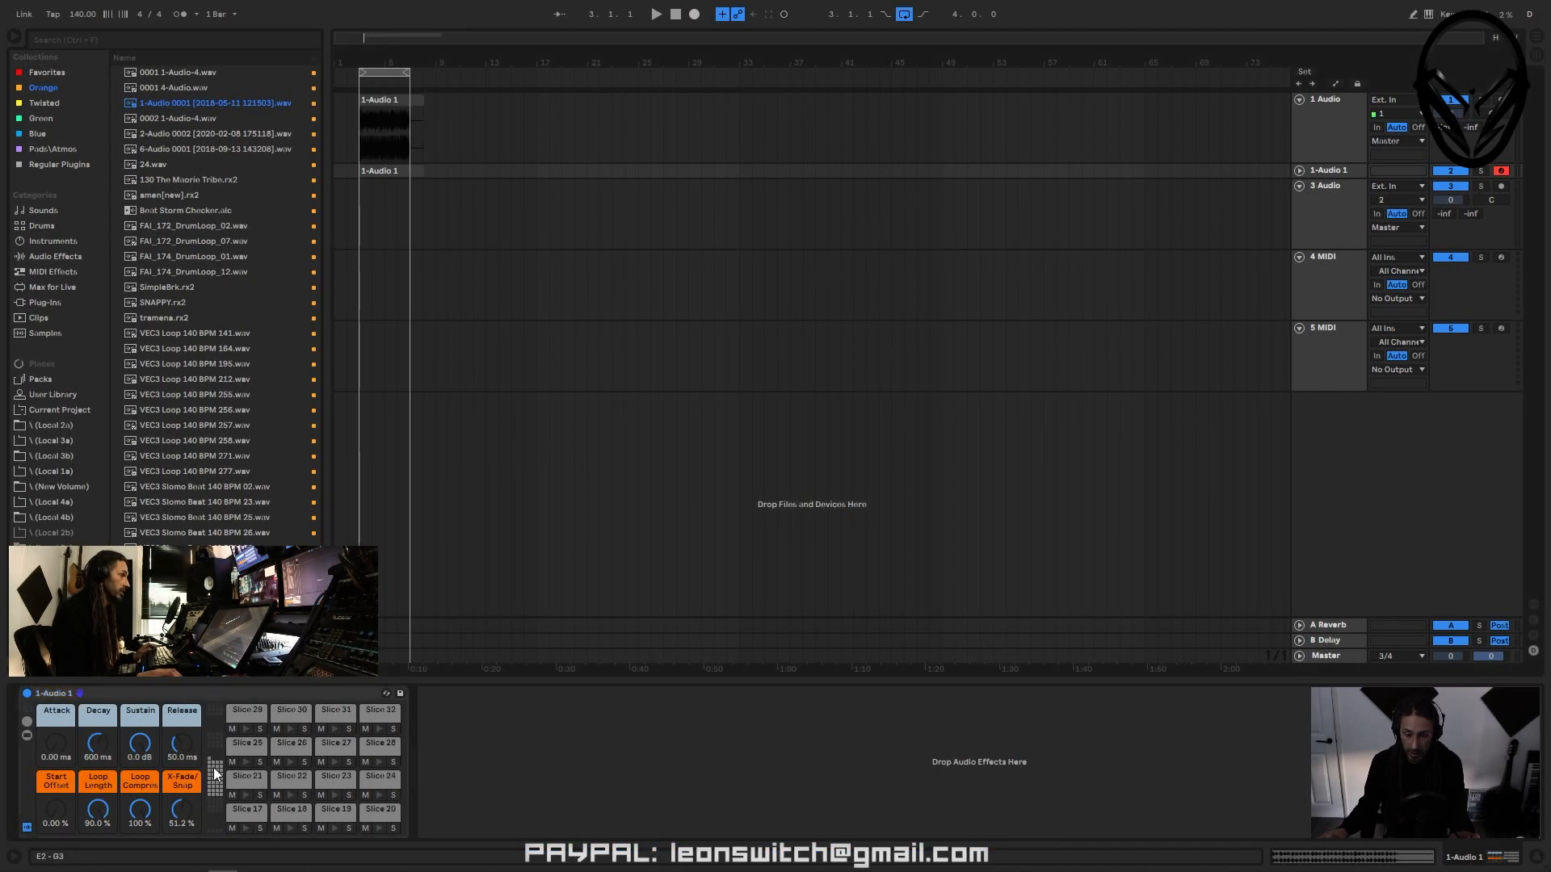
left_click(214, 756)
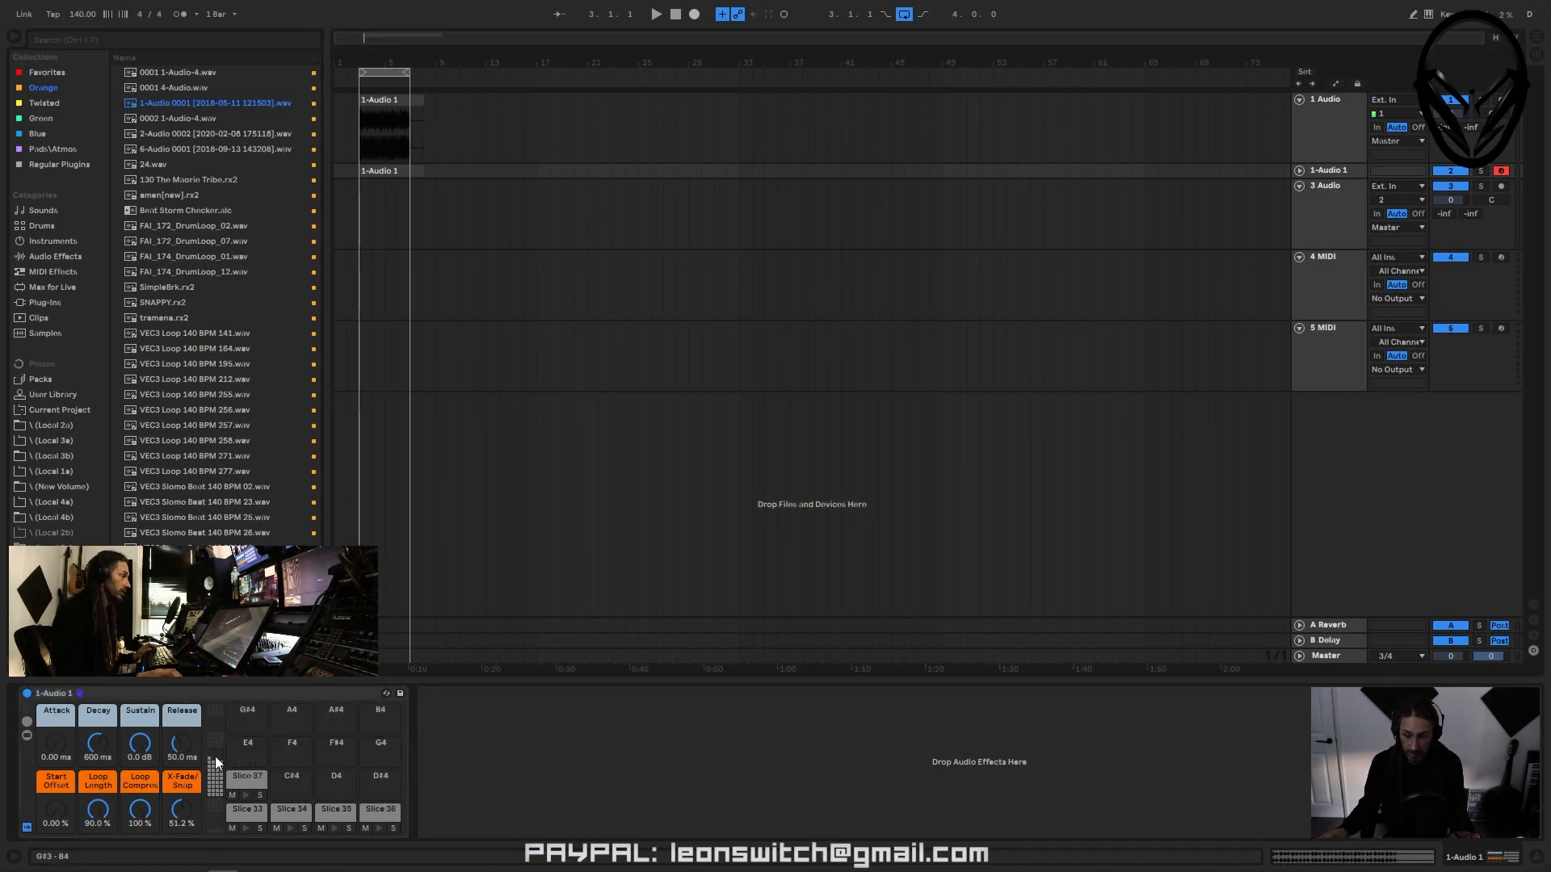
left_click(215, 789)
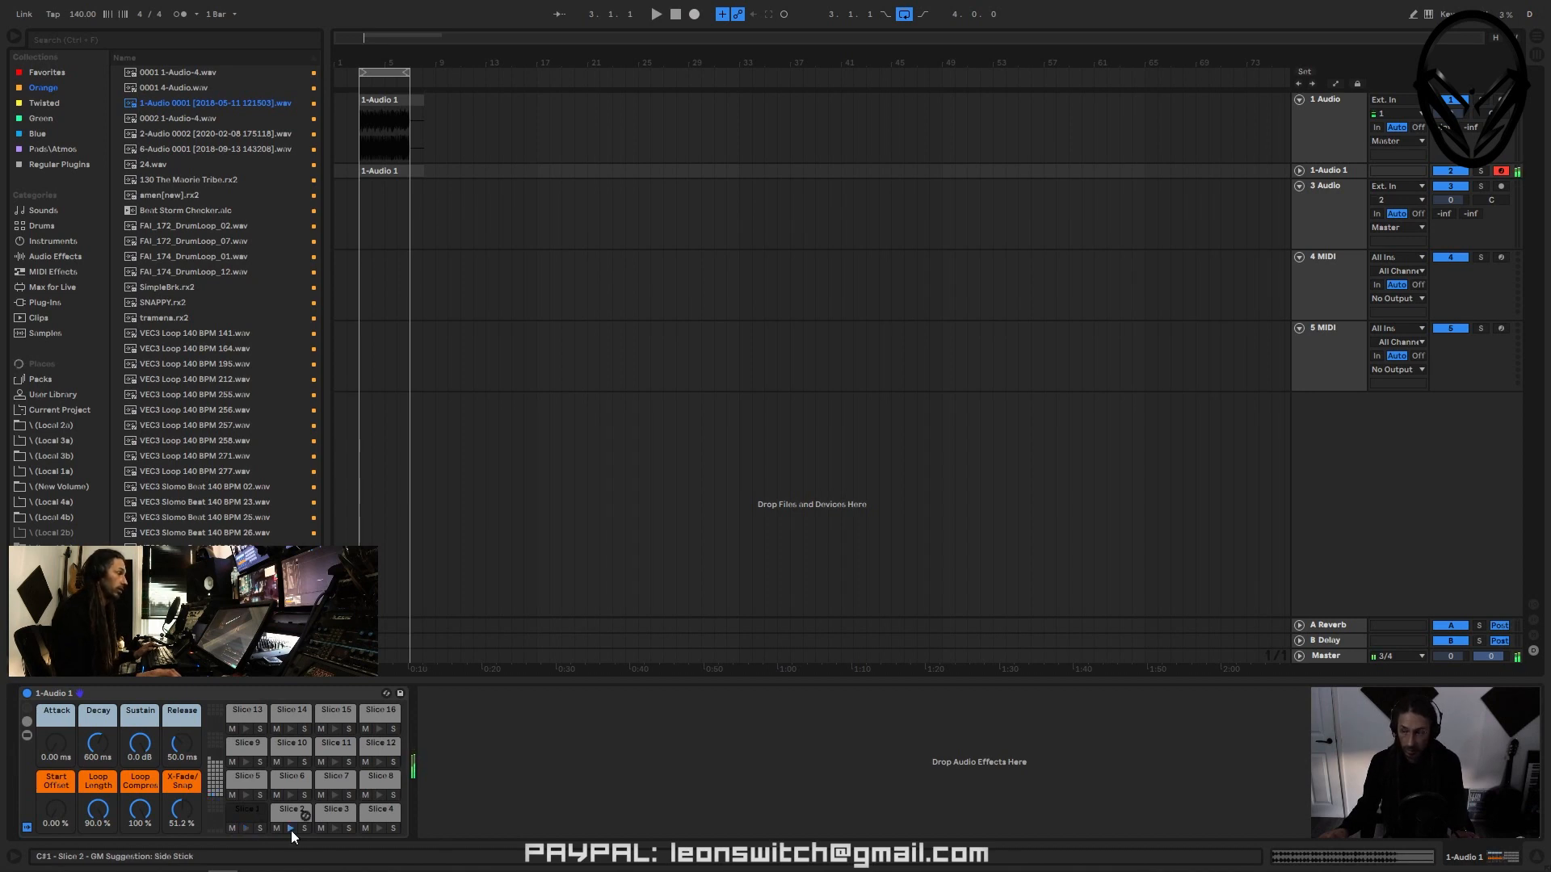
left_click(239, 817)
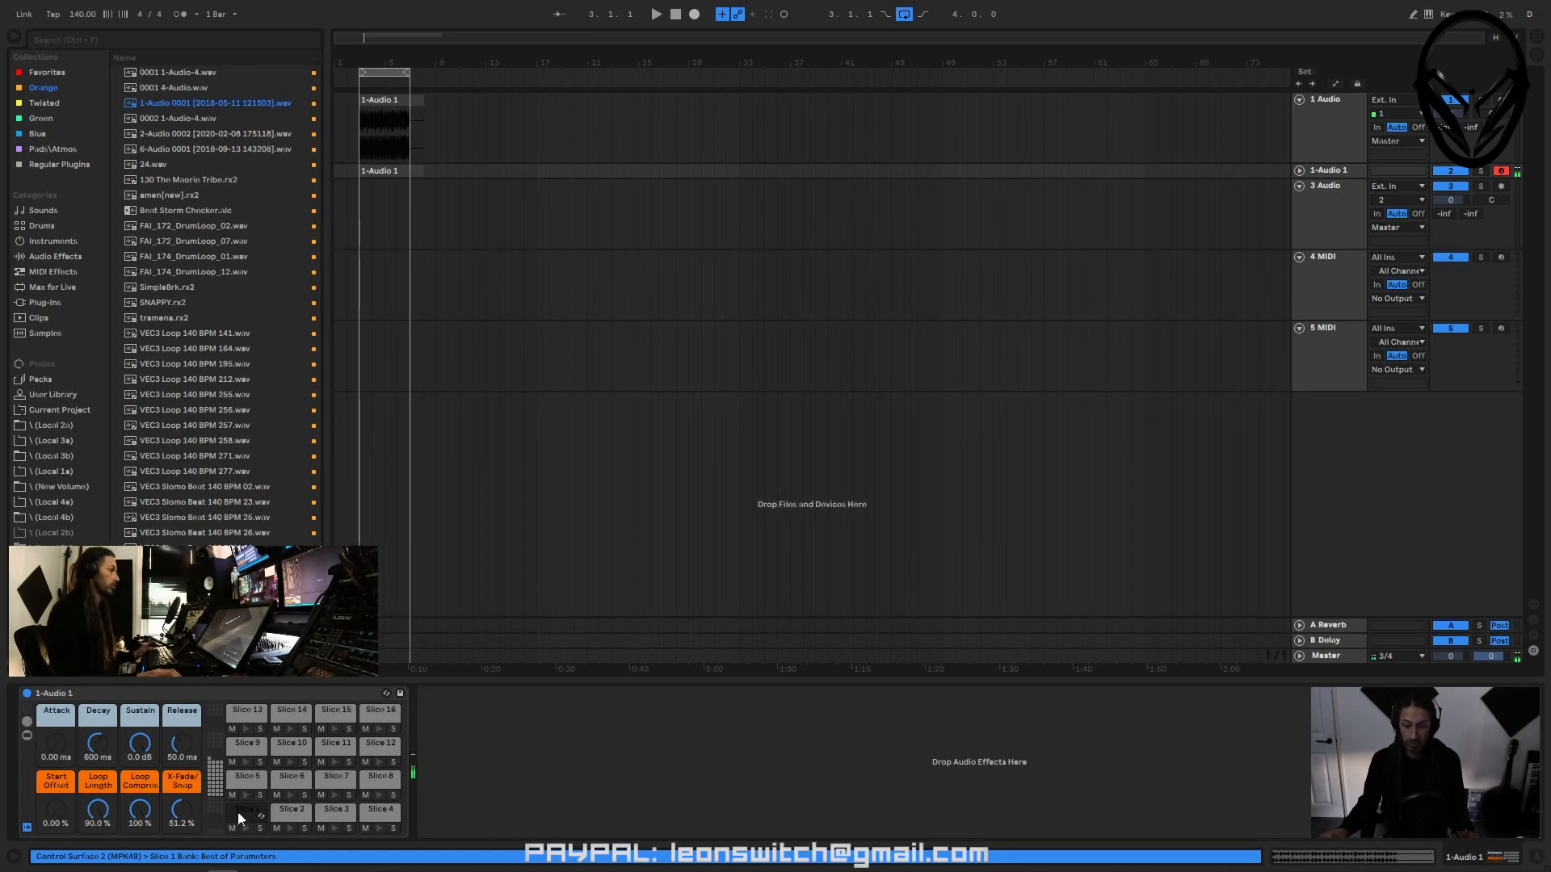
left_click(246, 808)
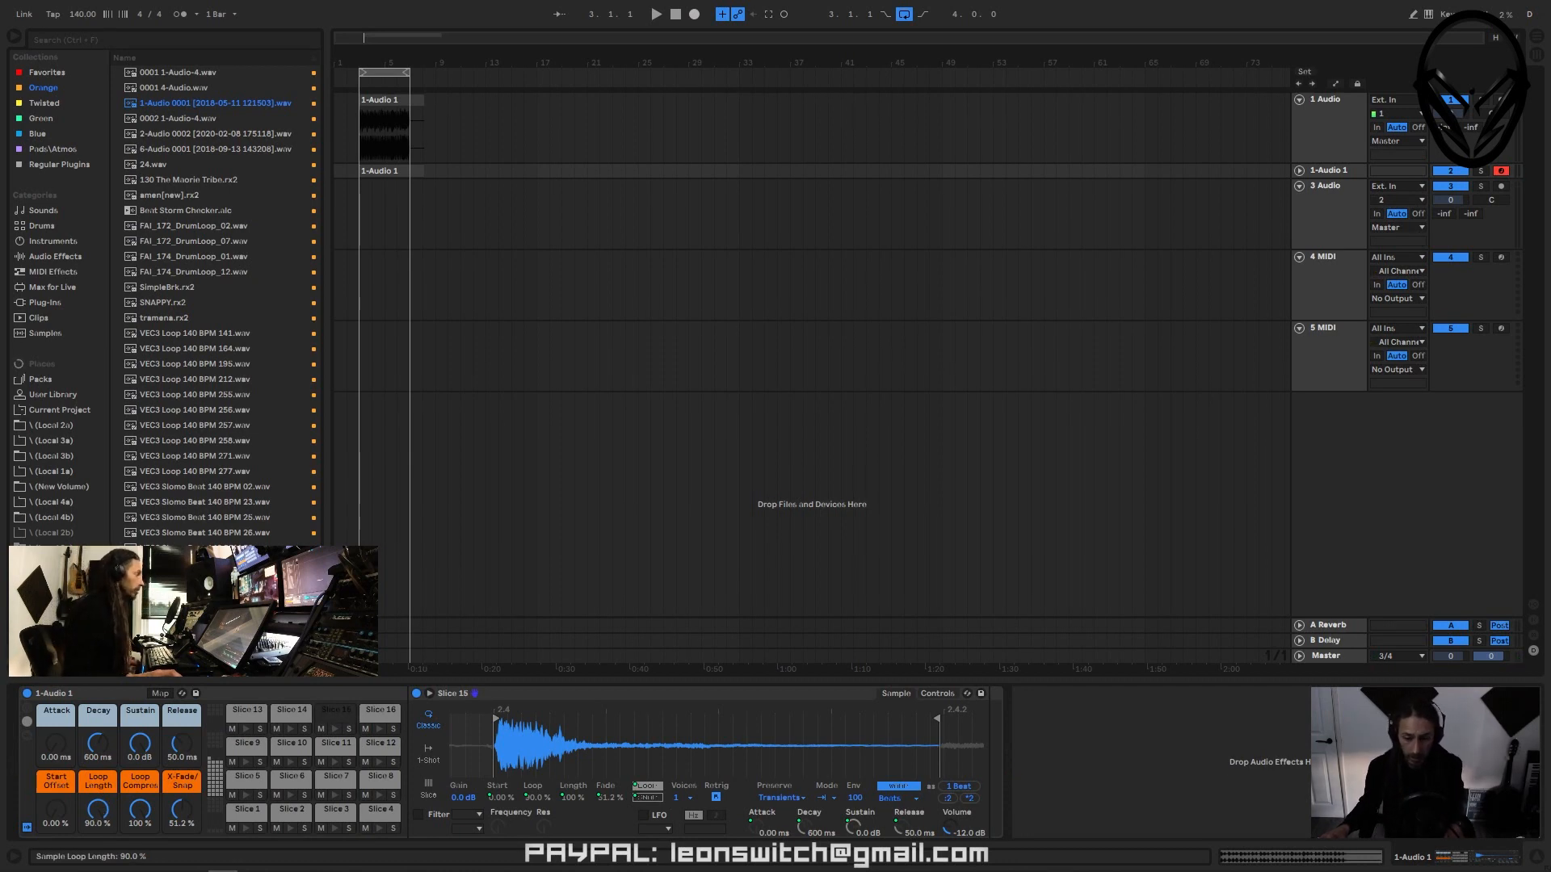
- Set the rack's Loop Length macro to 0% and examine the start of Slice 15's waveform up close
left_click_drag(97, 810, 97, 868)
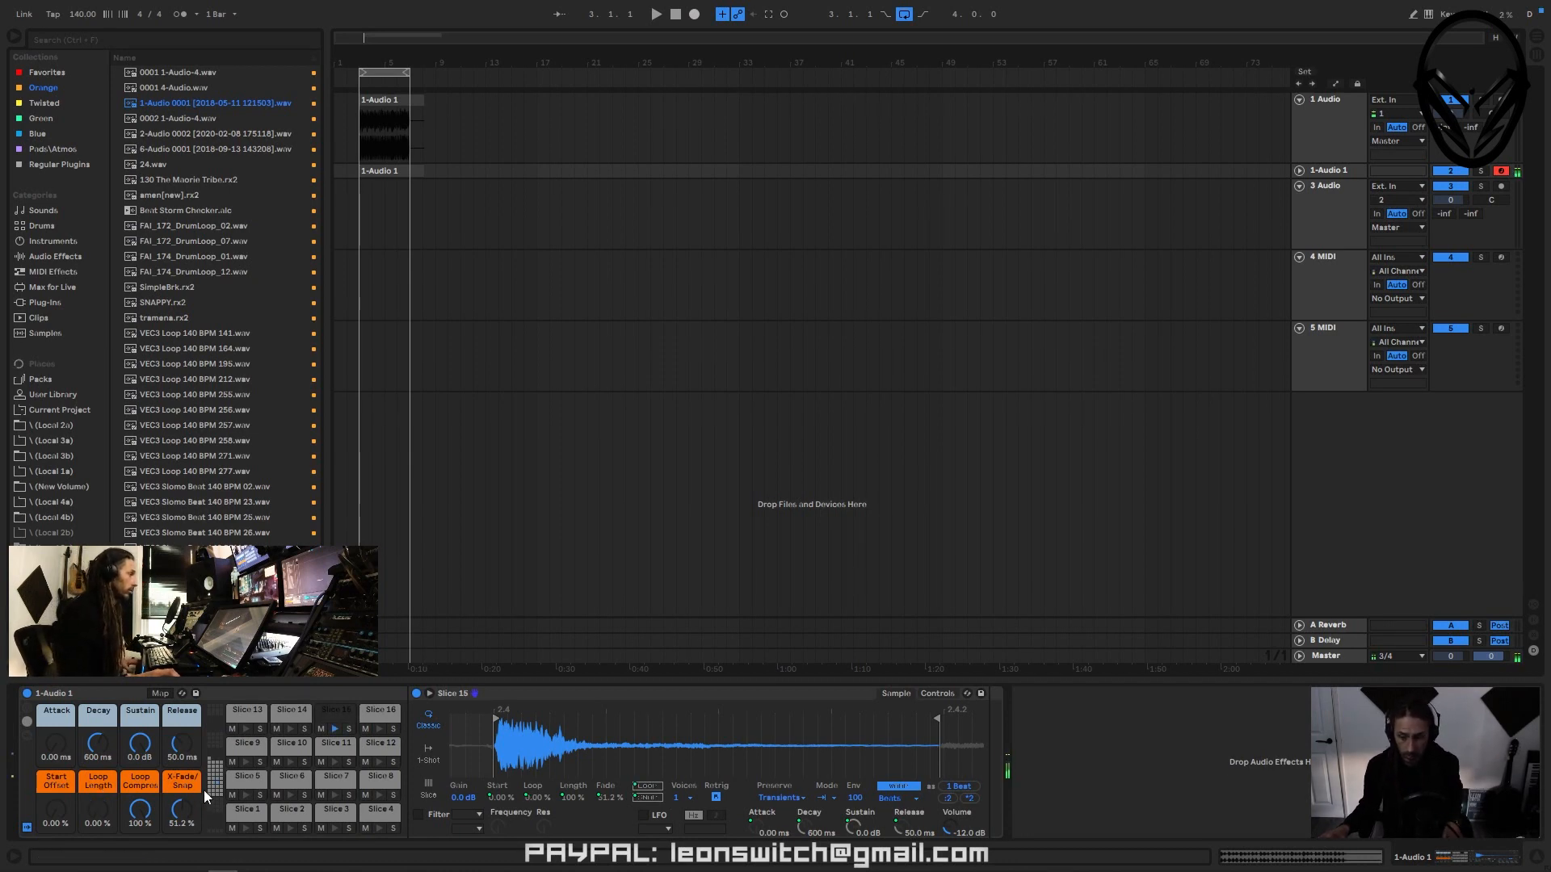
left_click_drag(493, 743, 495, 800)
left_click_drag(497, 717, 512, 717)
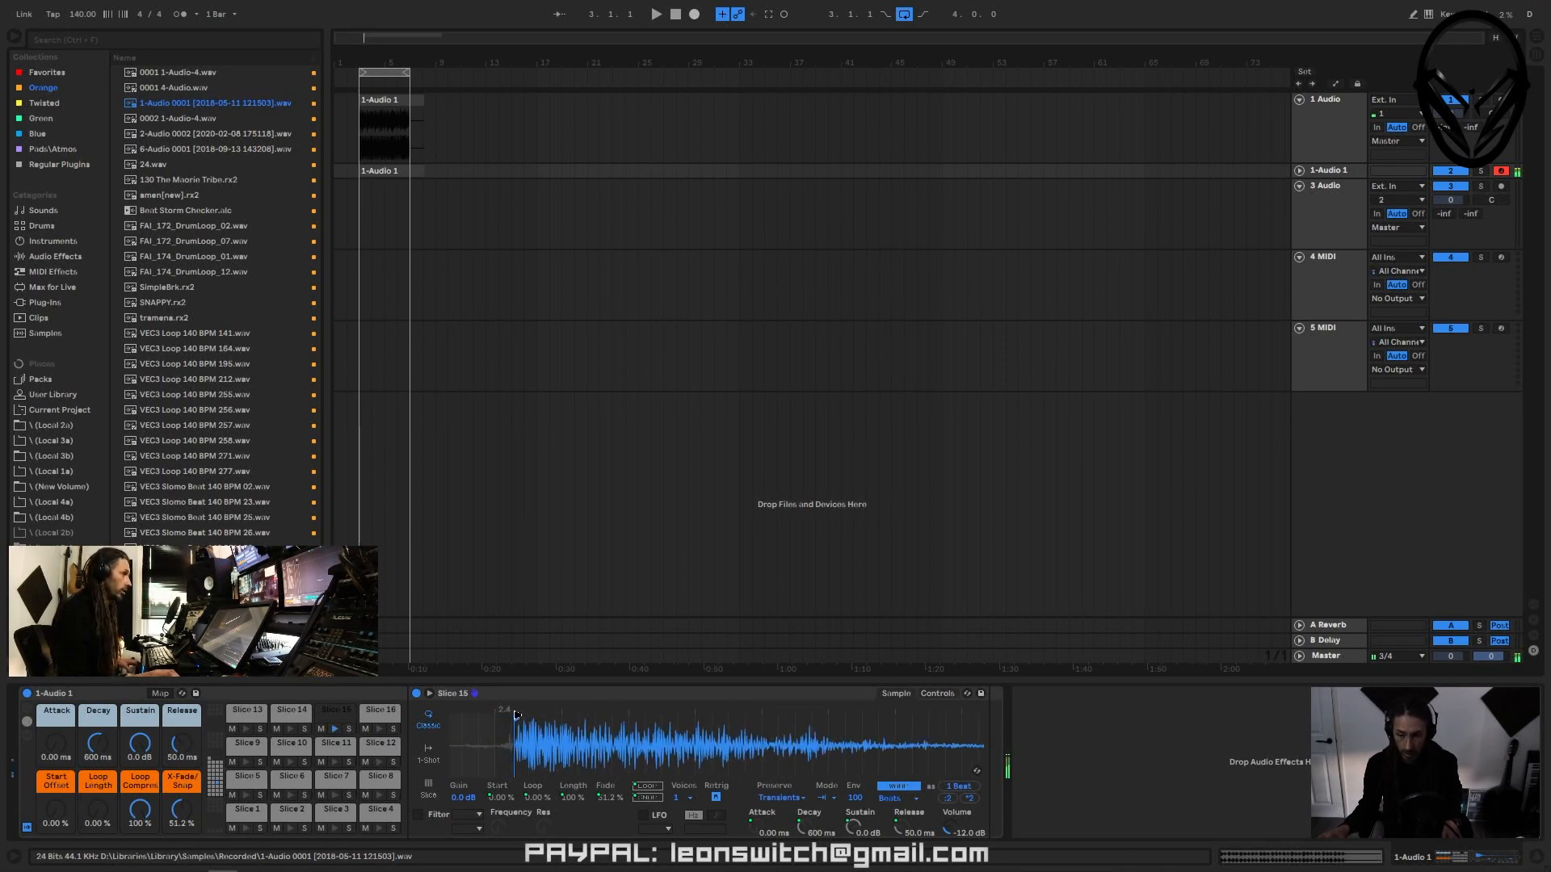
mouse_move(631, 753)
left_mouse_down()
mouse_move(632, 719)
mouse_move(634, 745)
mouse_move(662, 730)
mouse_move(682, 751)
left_mouse_up()
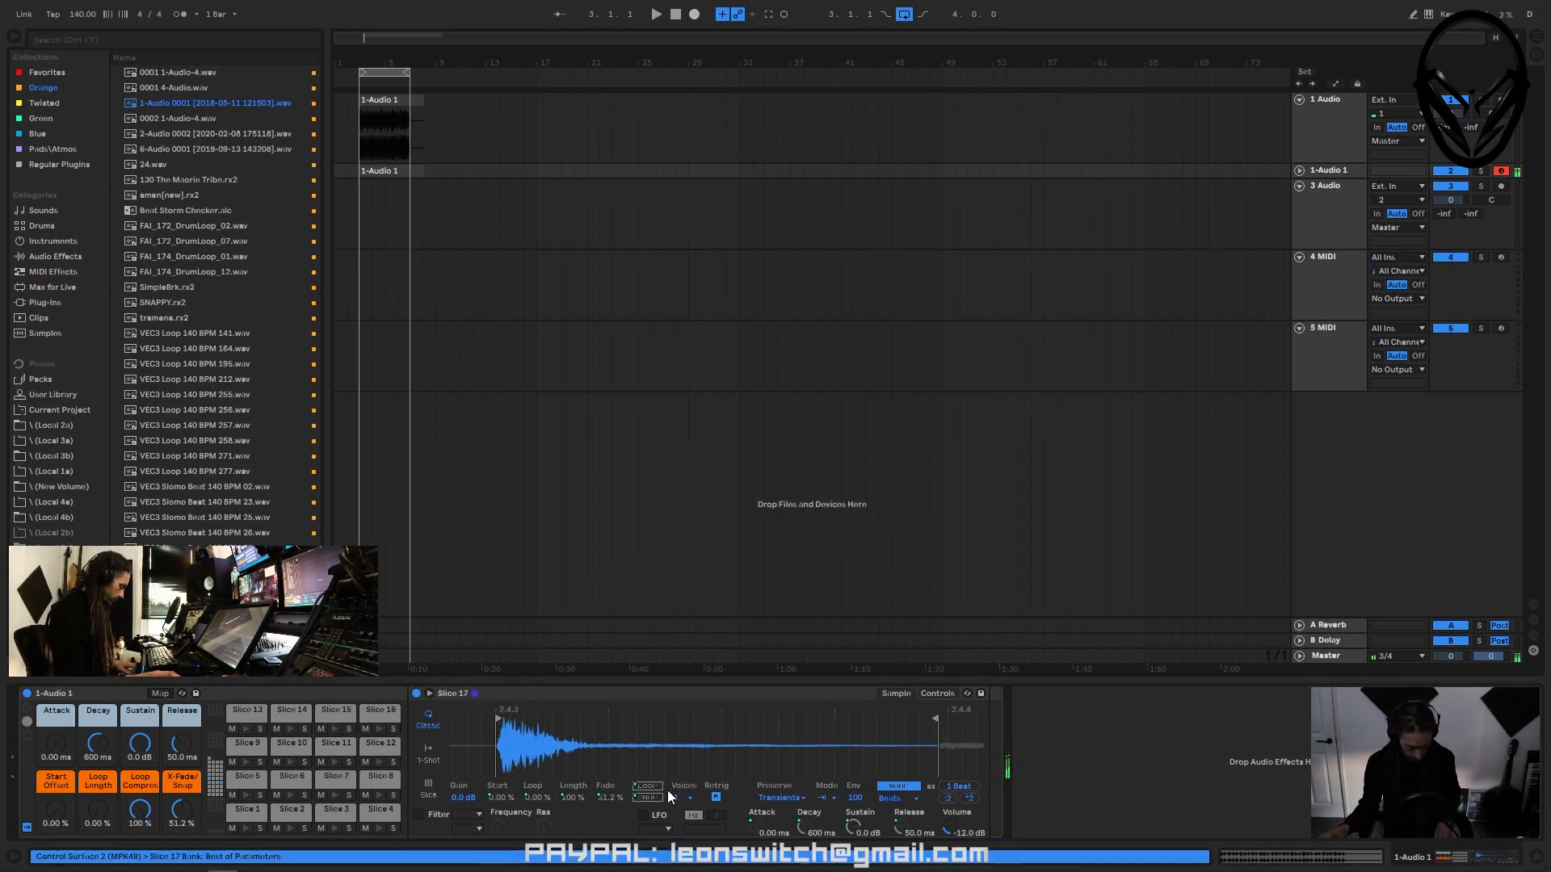
- Move Slice 17's start marker onto the onset of its transient and check the start of Slice 18
left_click_drag(482, 749, 484, 795)
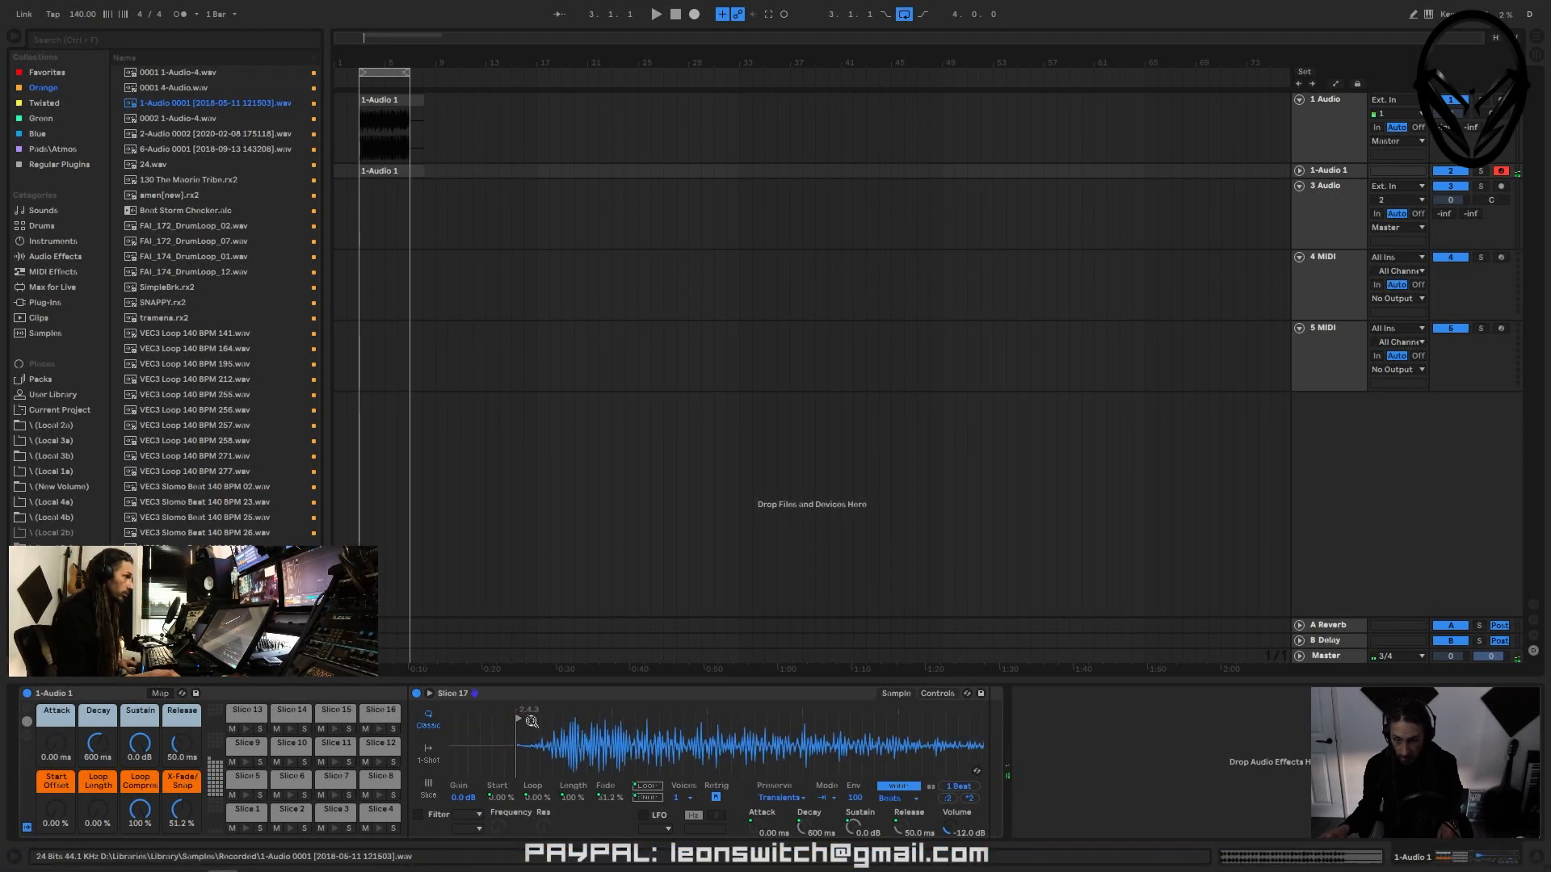
left_click_drag(519, 719, 548, 720)
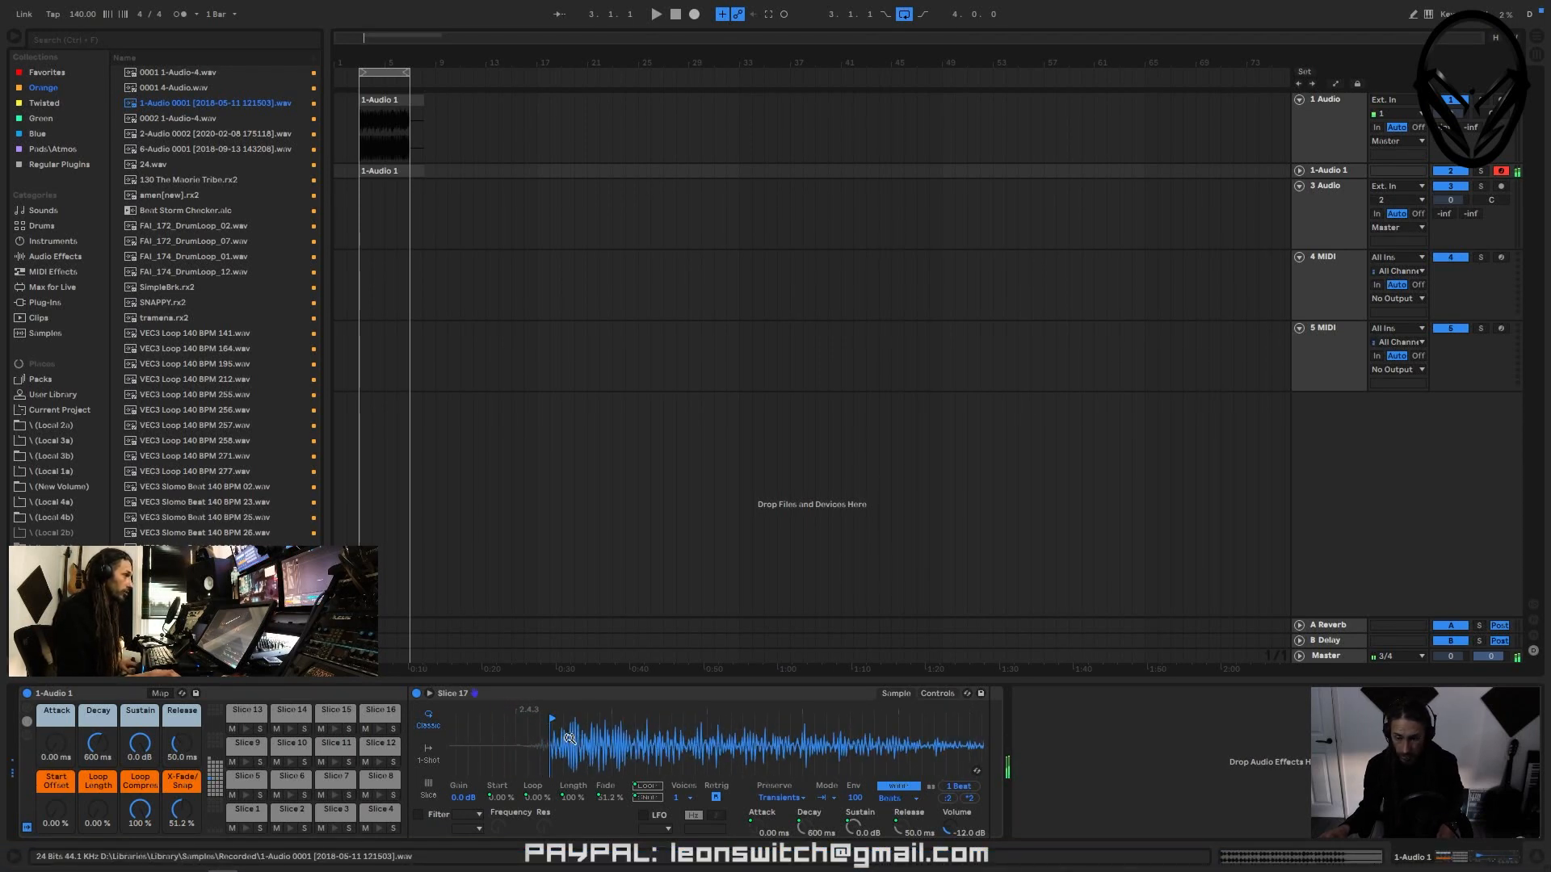
left_click_drag(589, 743, 590, 696)
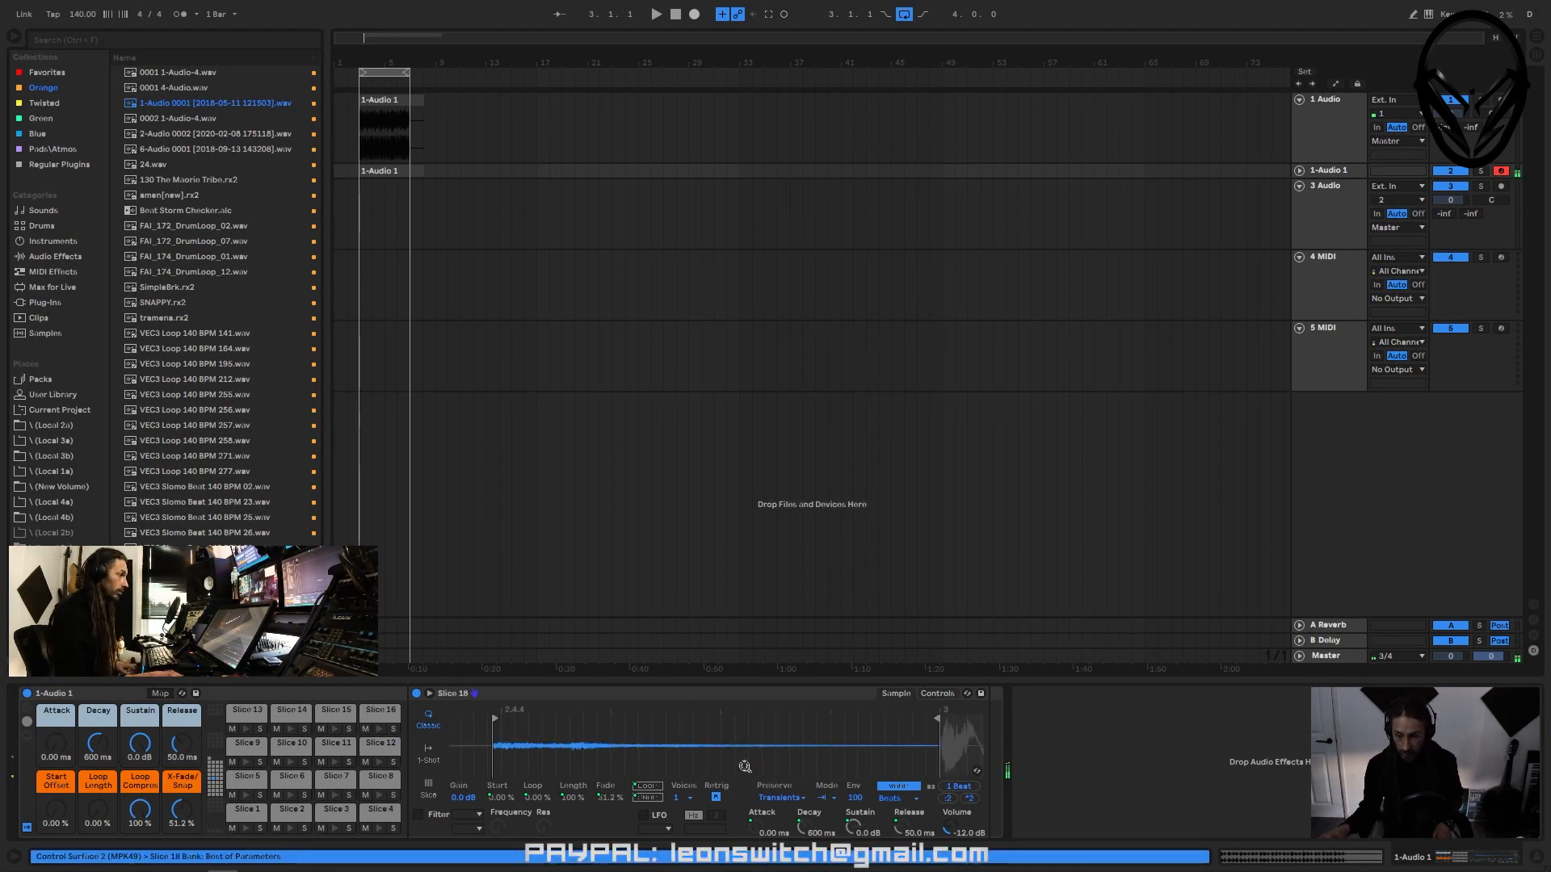
mouse_move(487, 739)
left_mouse_down()
mouse_move(487, 803)
mouse_move(487, 744)
left_mouse_up()
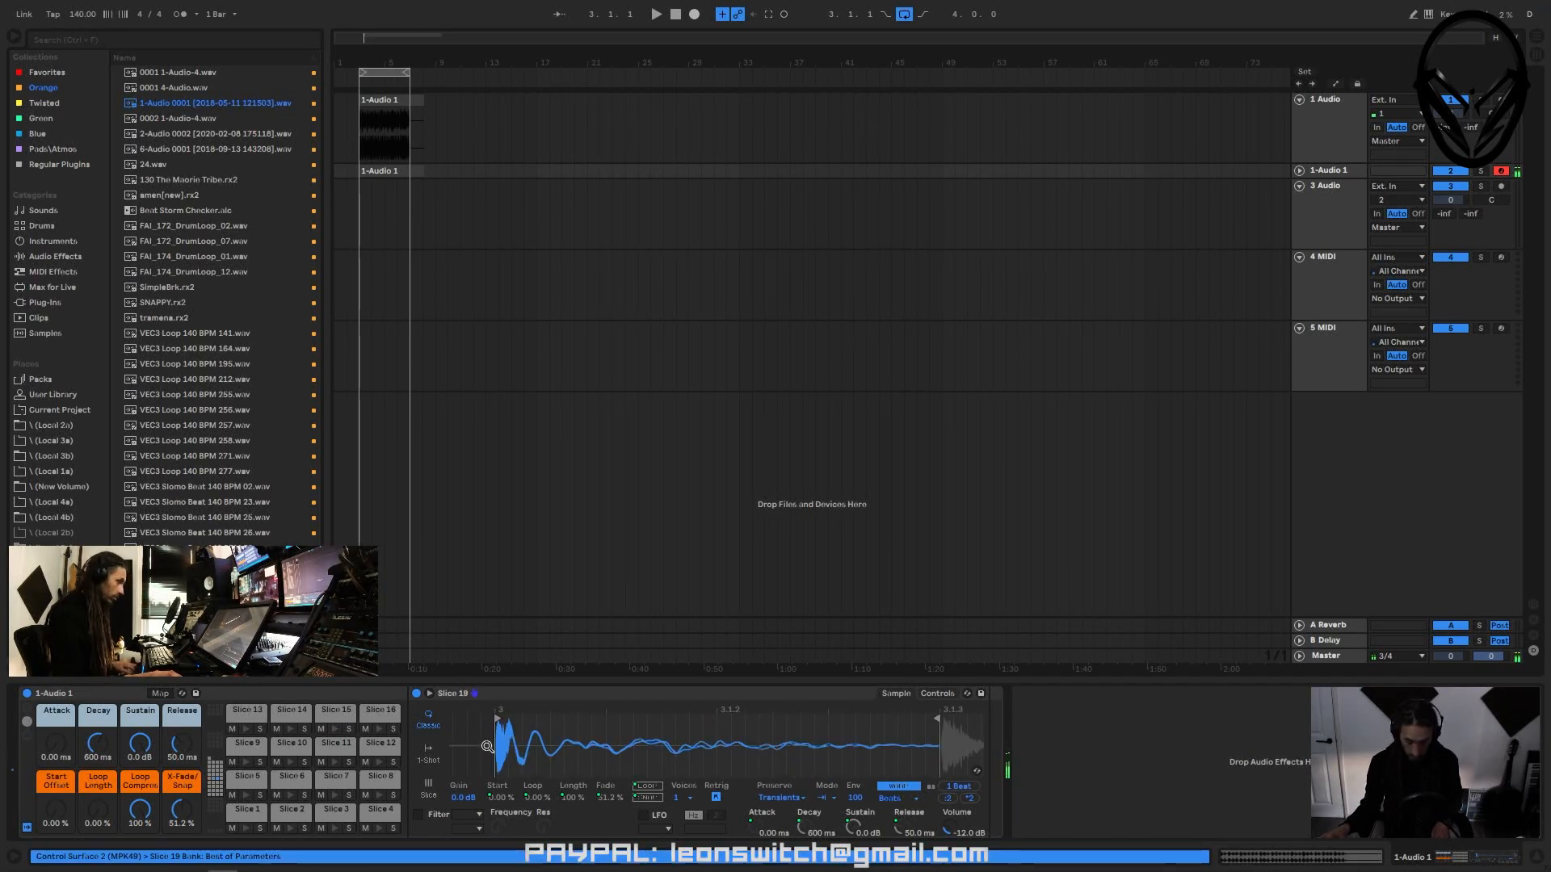
- Set Slice 19's start marker at the onset of its hit and check the start of the next slice
left_click_drag(487, 747, 493, 814)
left_click_drag(566, 721, 575, 720)
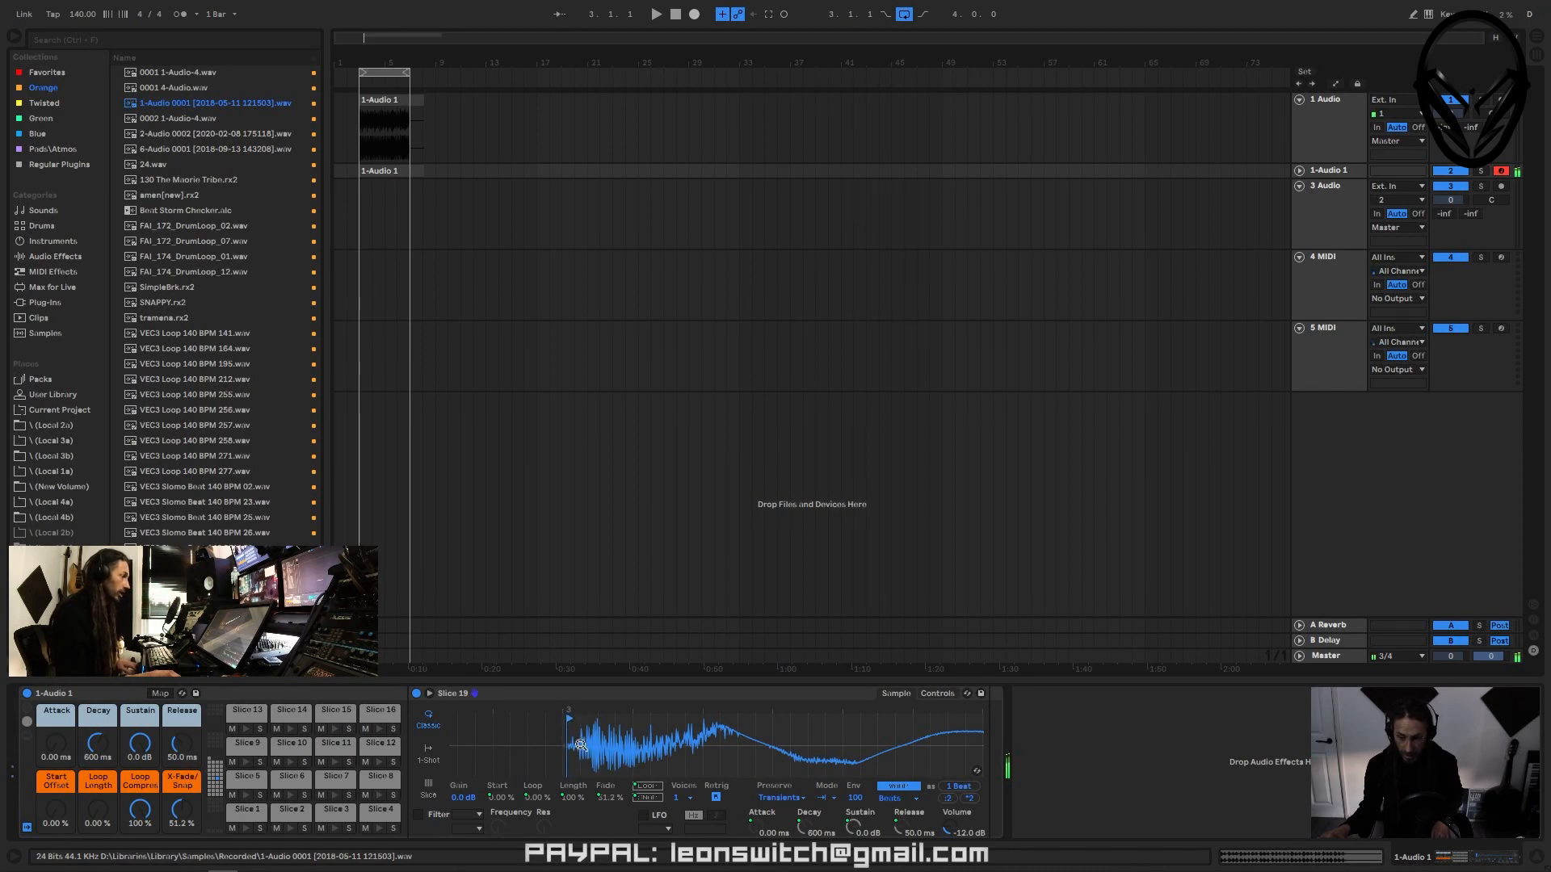
left_click_drag(591, 741, 590, 742)
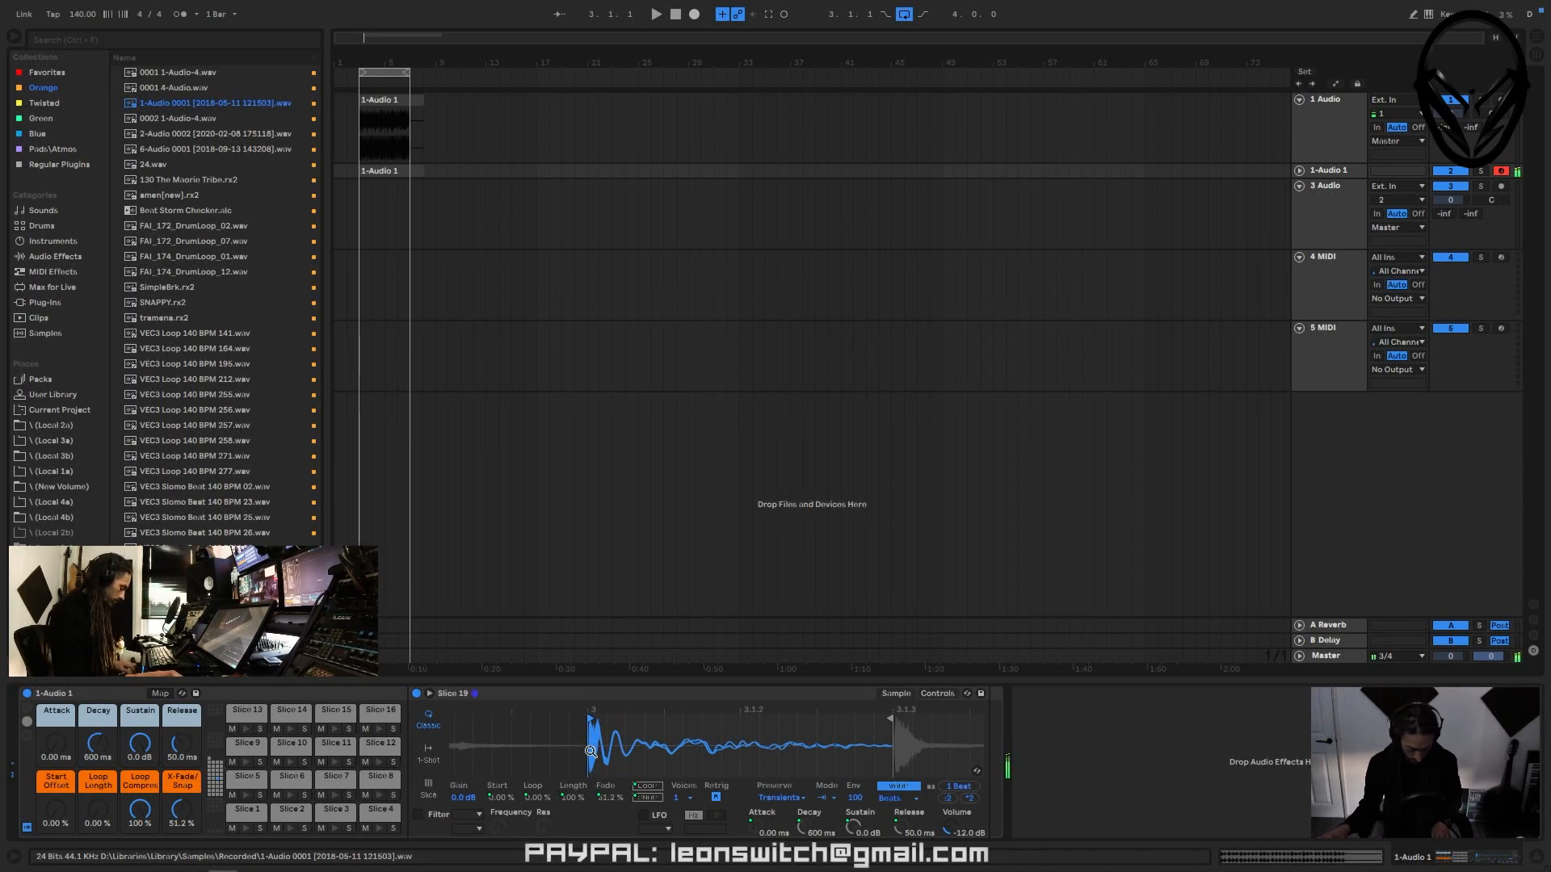
mouse_move(498, 722)
left_mouse_down()
mouse_move(571, 720)
mouse_move(583, 735)
mouse_move(583, 711)
mouse_move(601, 751)
left_mouse_up()
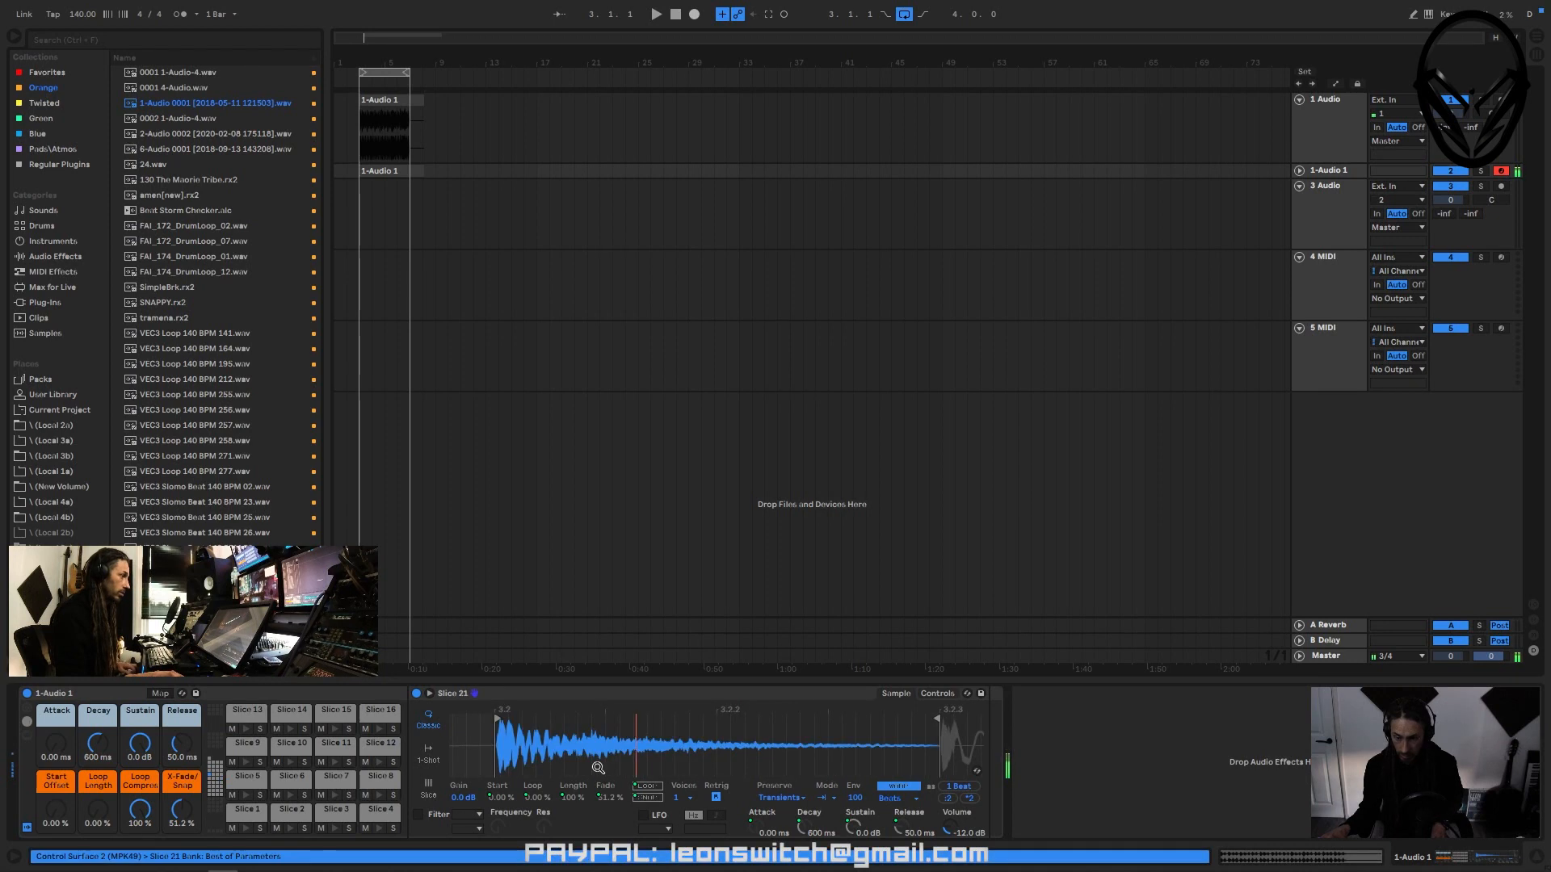
- Go through Slices 21 to 23 and fine-tune their start markers against the hits' transients
mouse_move(517, 726)
left_mouse_down()
mouse_move(517, 751)
mouse_move(619, 726)
mouse_move(581, 737)
mouse_move(604, 719)
left_mouse_up()
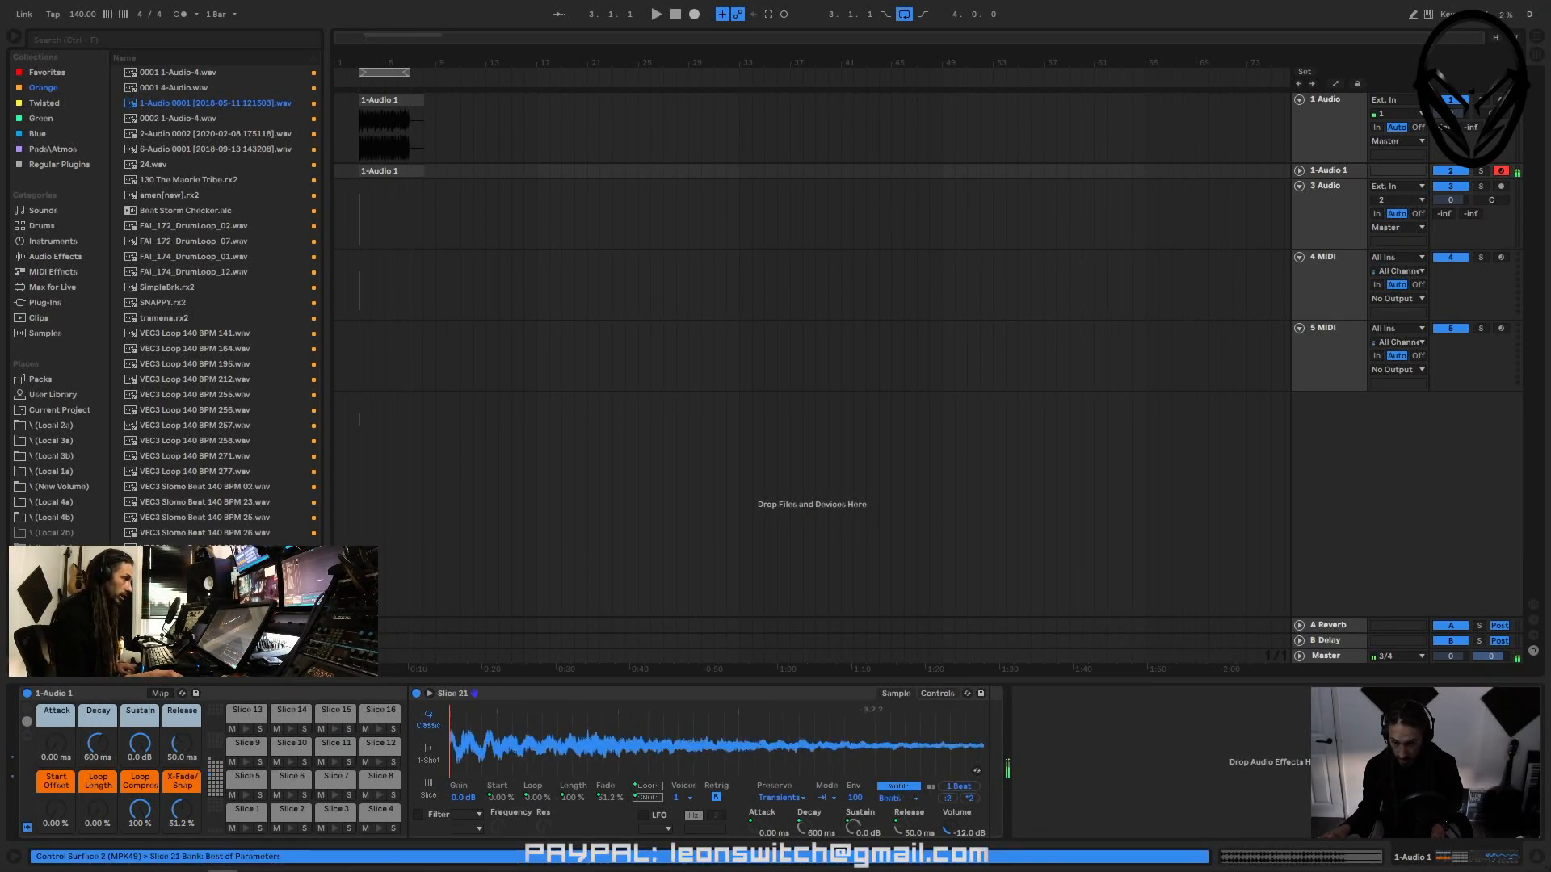
left_click_drag(714, 742, 714, 771)
mouse_move(745, 716)
left_mouse_down()
mouse_move(664, 714)
mouse_move(623, 694)
mouse_move(627, 727)
mouse_move(607, 686)
mouse_move(610, 753)
mouse_move(478, 711)
left_mouse_up()
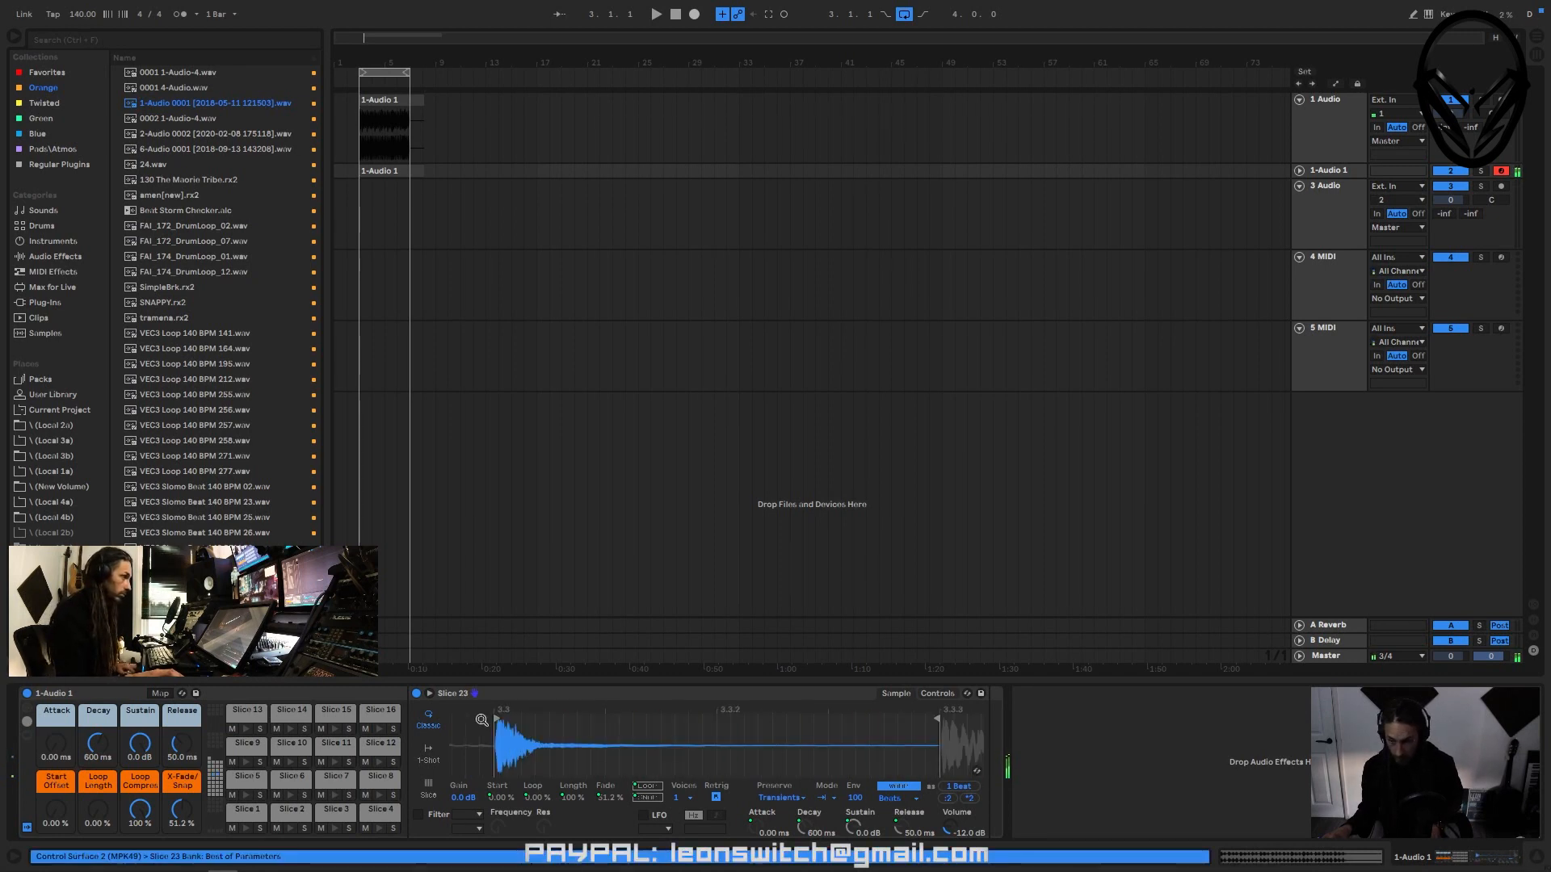
mouse_move(482, 720)
left_mouse_down()
mouse_move(494, 742)
mouse_move(497, 718)
left_mouse_up()
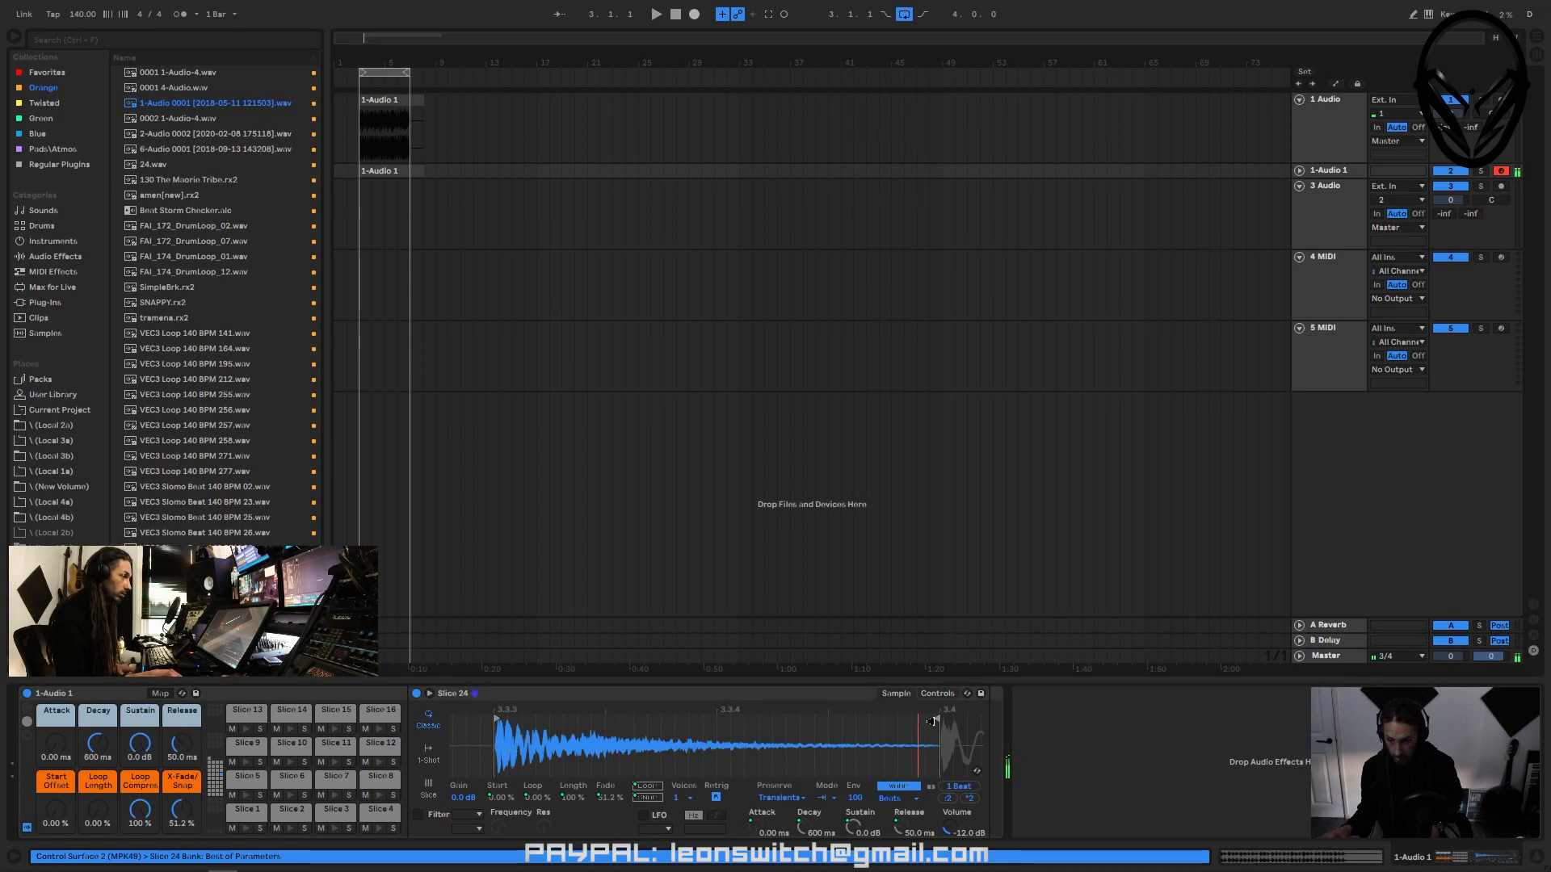
- Shorten Slice 24 by moving its end marker to about midway between 3.3.4 and 3.4, and nudge its start marker onto the transient
left_click_drag(936, 717, 798, 718)
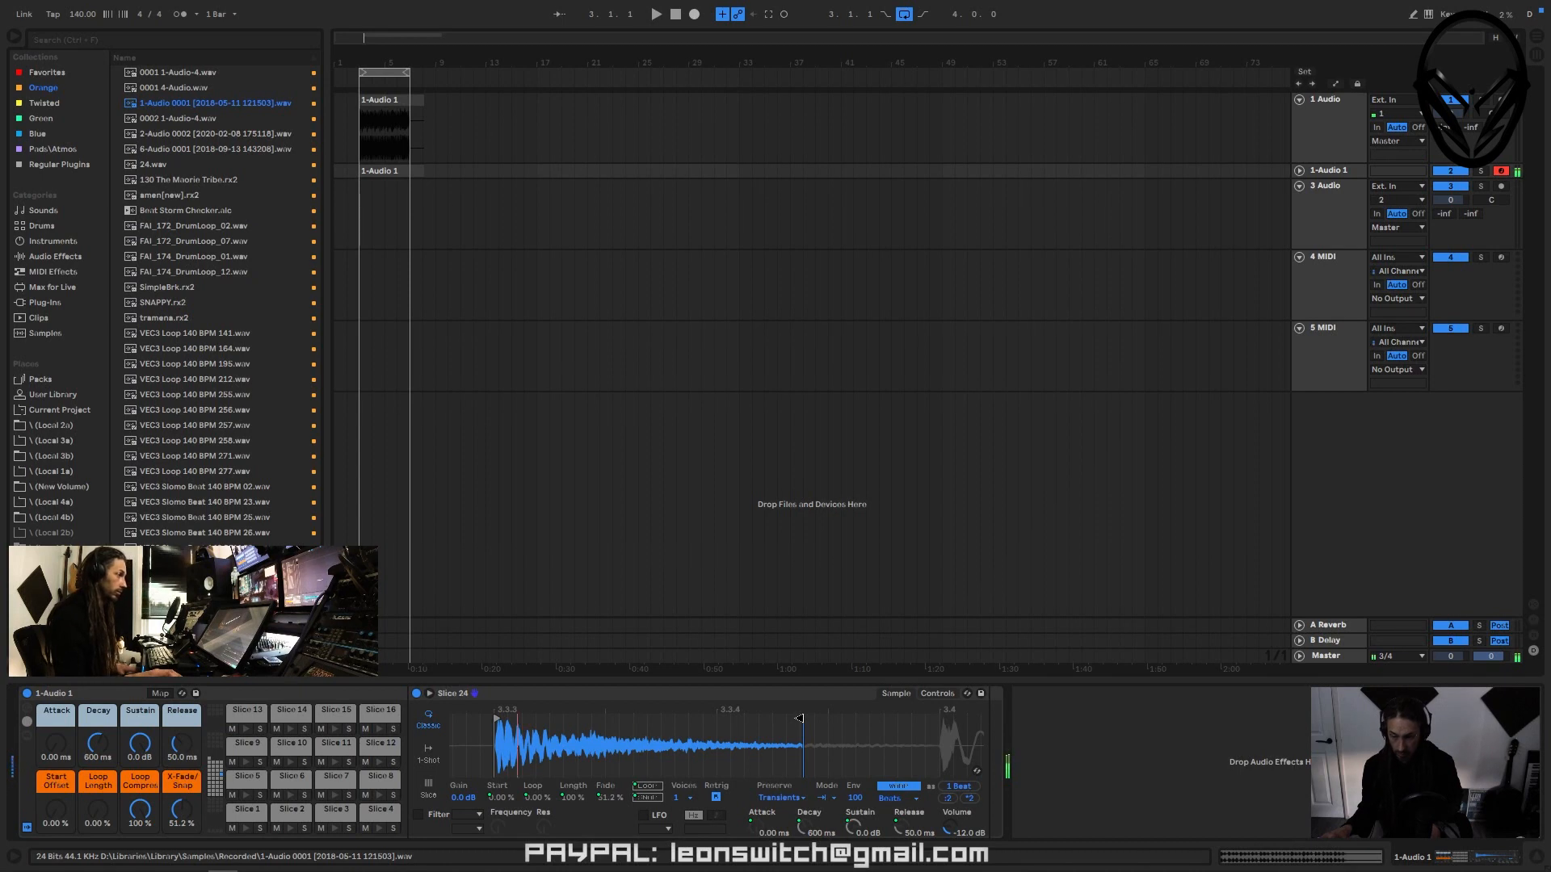
mouse_move(799, 718)
left_mouse_down()
mouse_move(898, 717)
mouse_move(844, 717)
left_mouse_up()
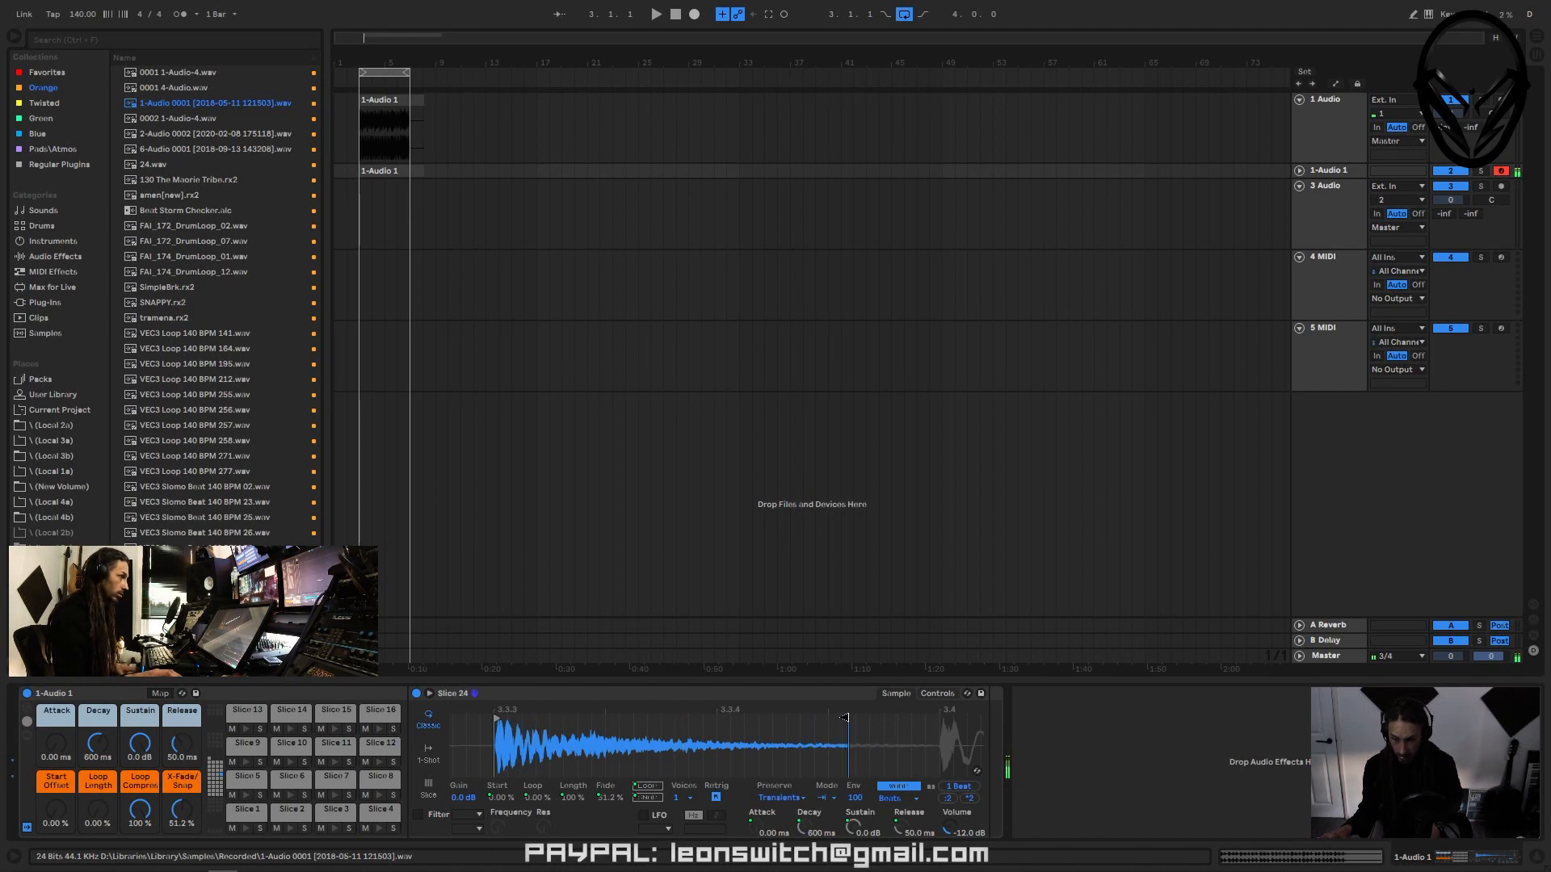
left_click_drag(848, 717, 834, 717)
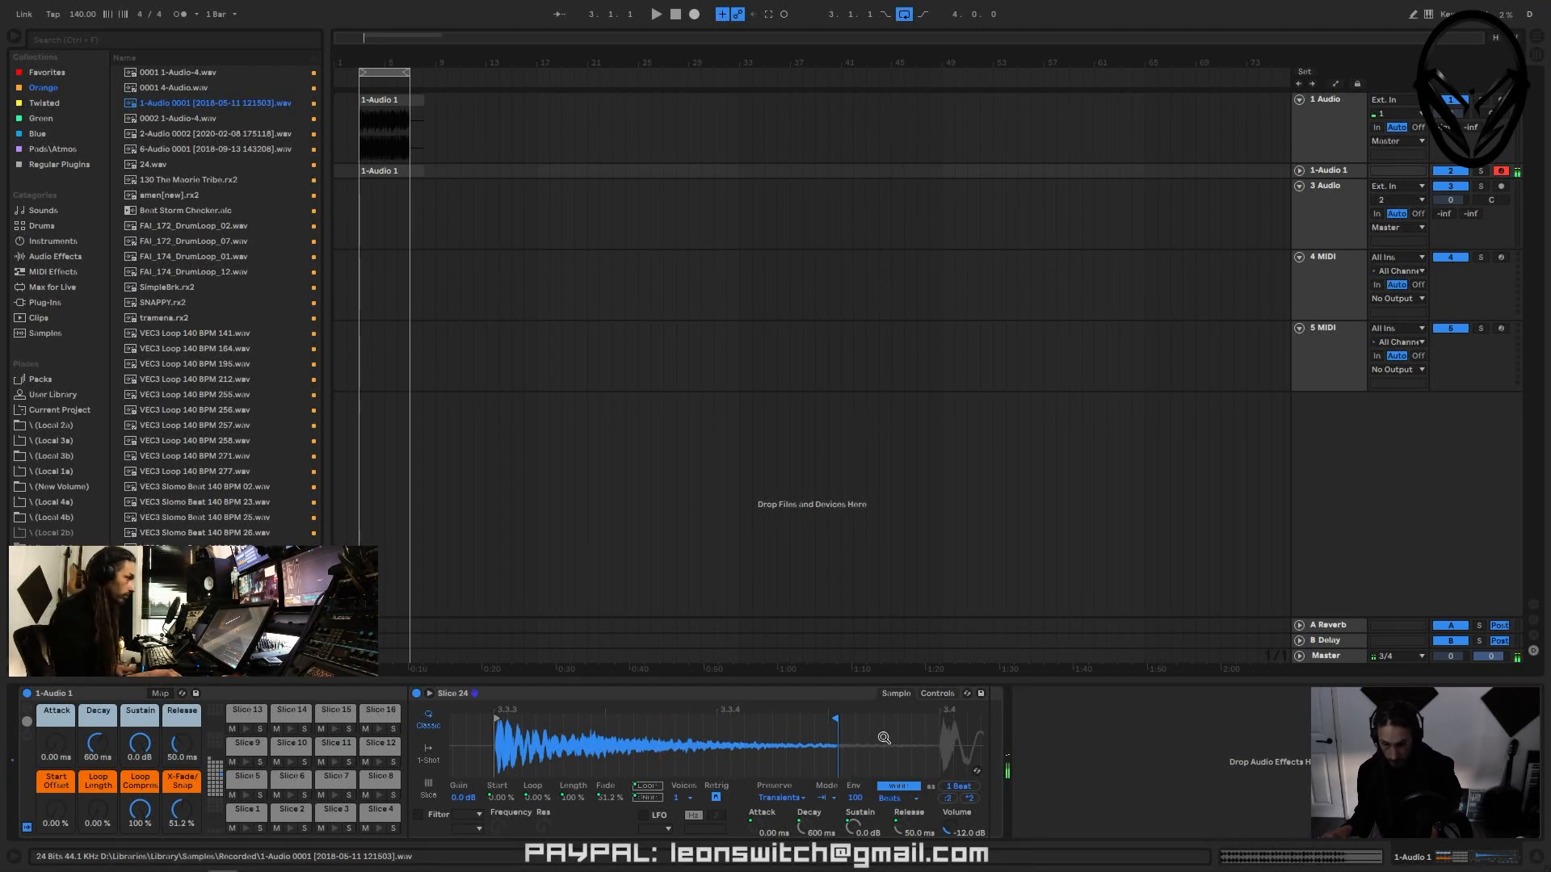
left_click_drag(883, 738, 884, 776)
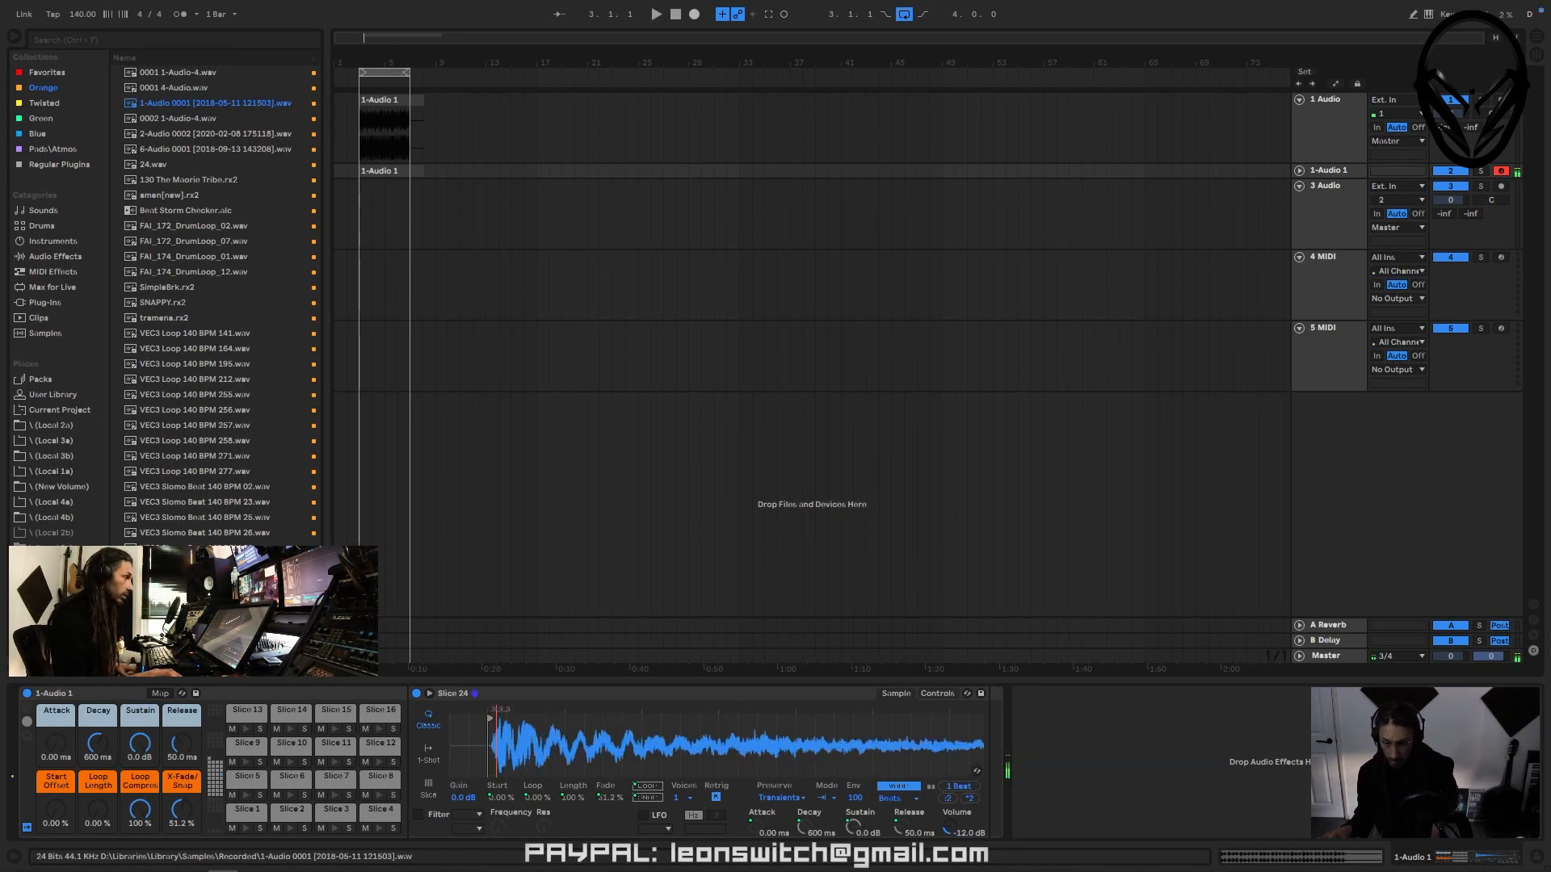
mouse_move(488, 715)
left_mouse_down()
mouse_move(488, 747)
mouse_move(491, 715)
left_mouse_up()
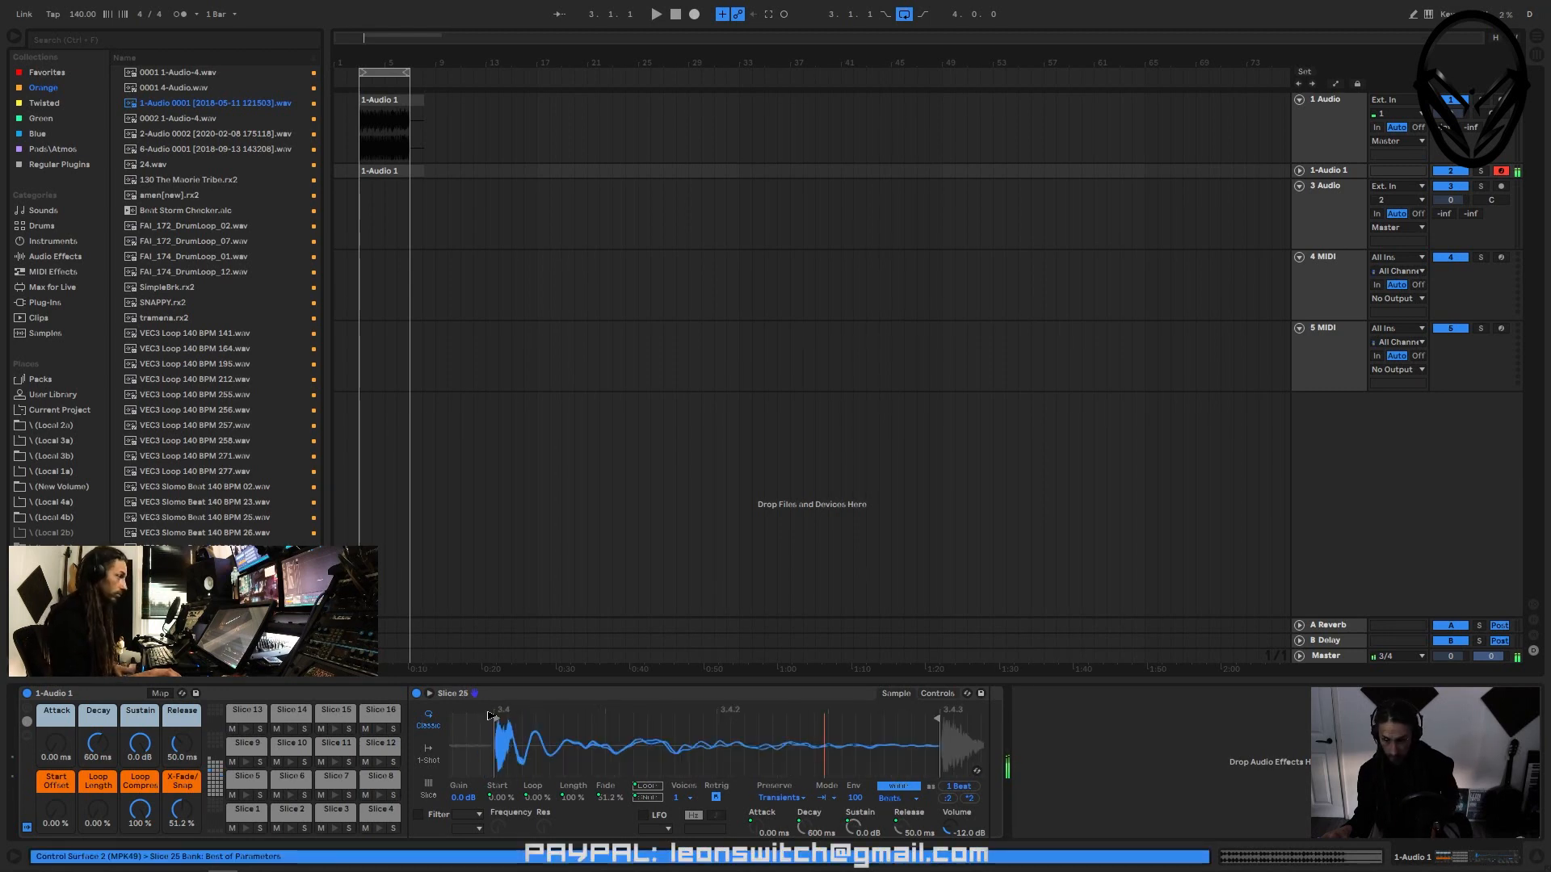
- Align Slice 25's start marker with the onset of its hit and pull its end marker slightly earlier
left_click_drag(497, 745, 507, 738)
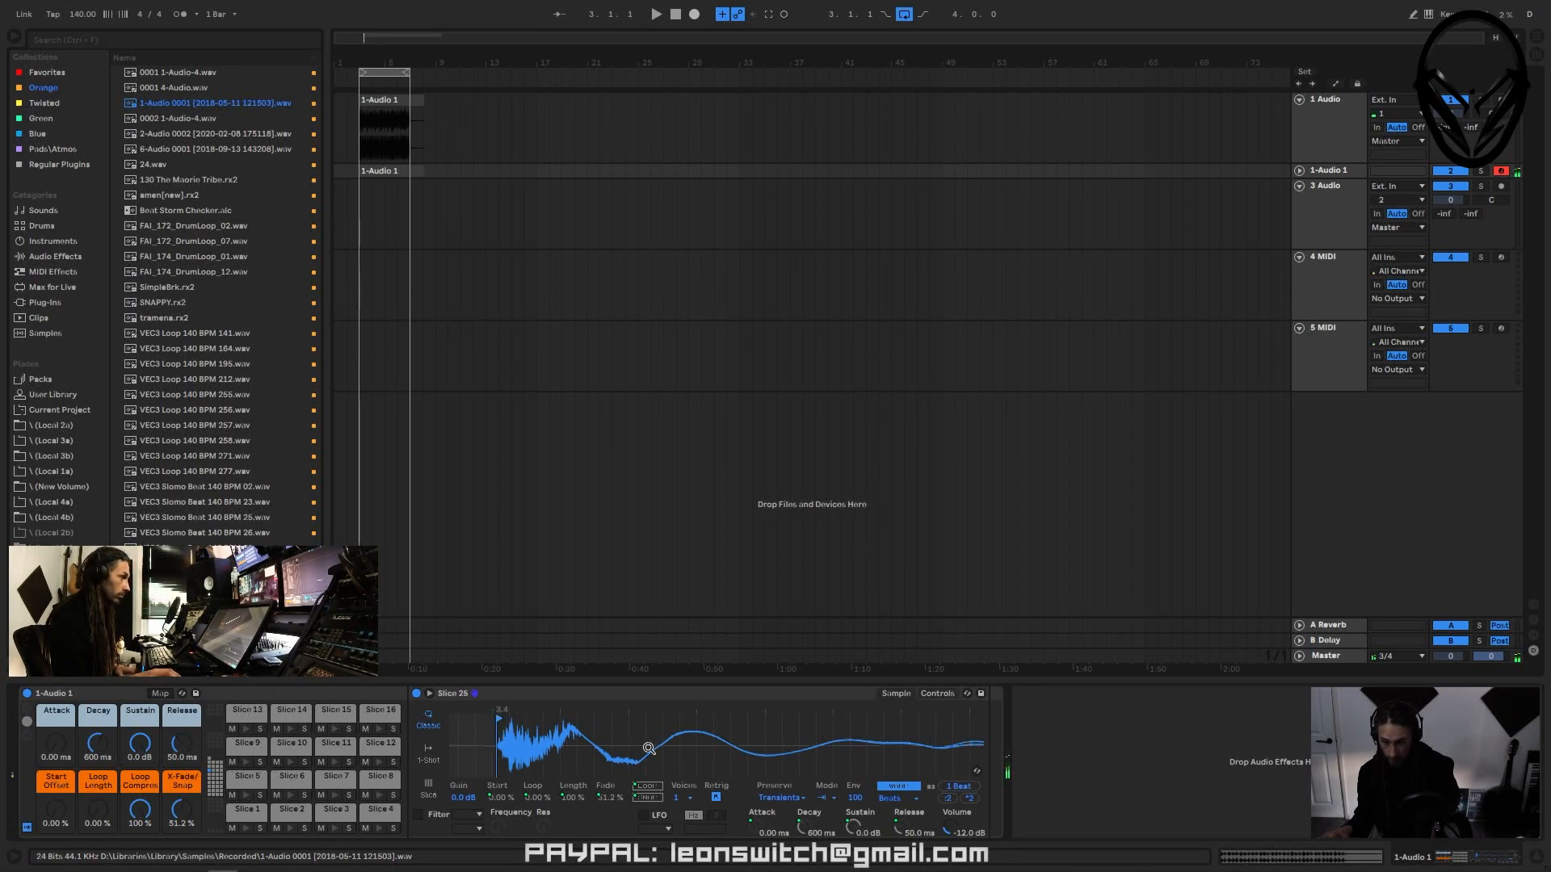
left_click_drag(648, 748, 649, 753)
left_click_drag(867, 746, 867, 756)
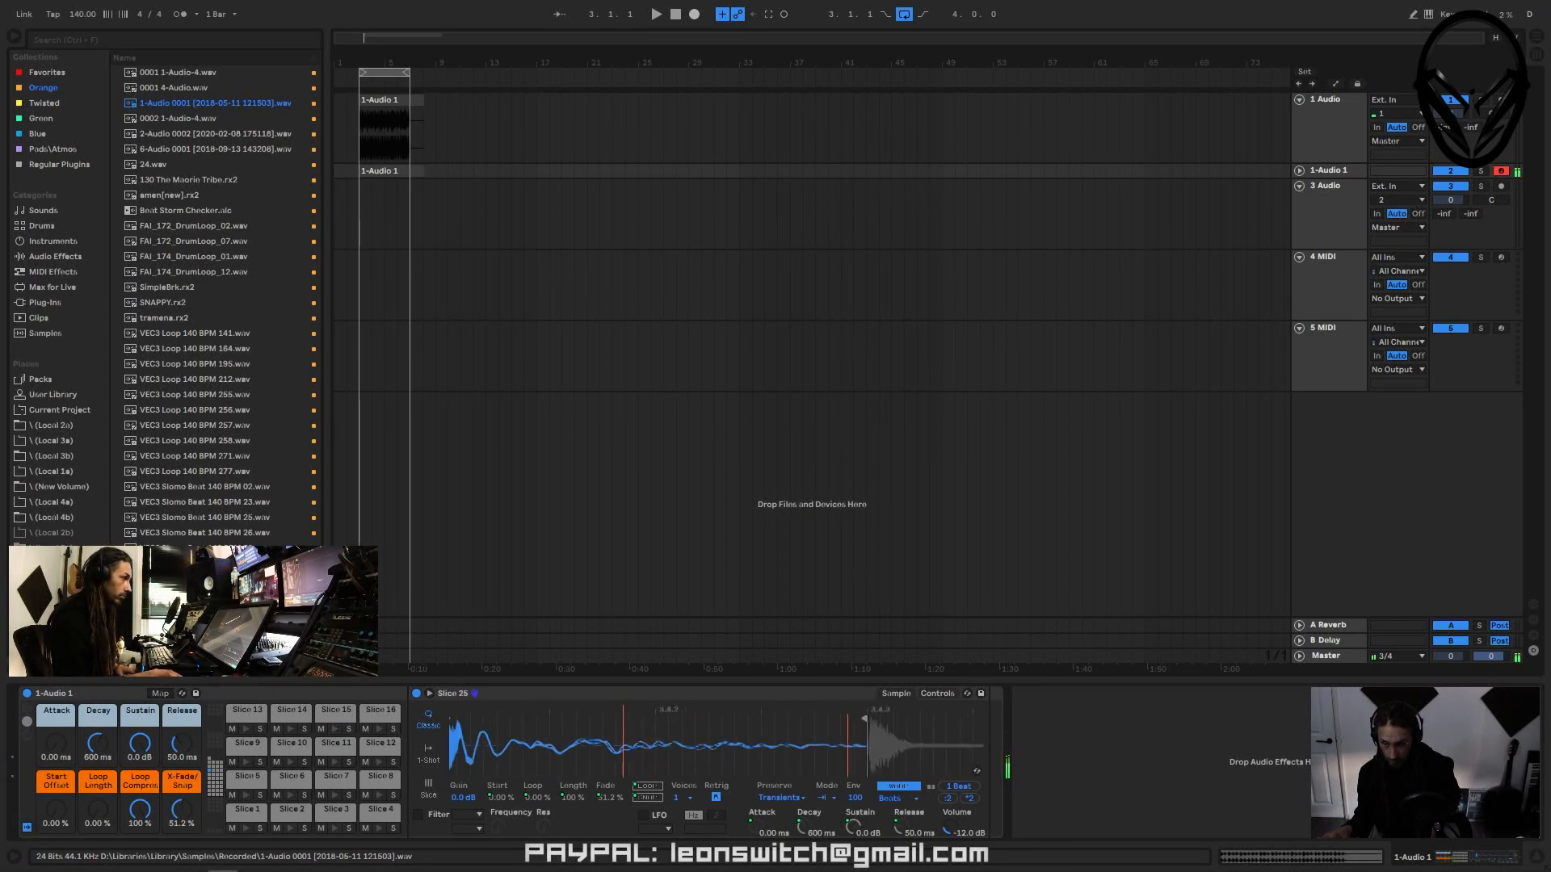
left_click_drag(655, 754, 654, 749)
mouse_move(773, 717)
left_mouse_down()
mouse_move(744, 719)
mouse_move(763, 719)
left_mouse_up()
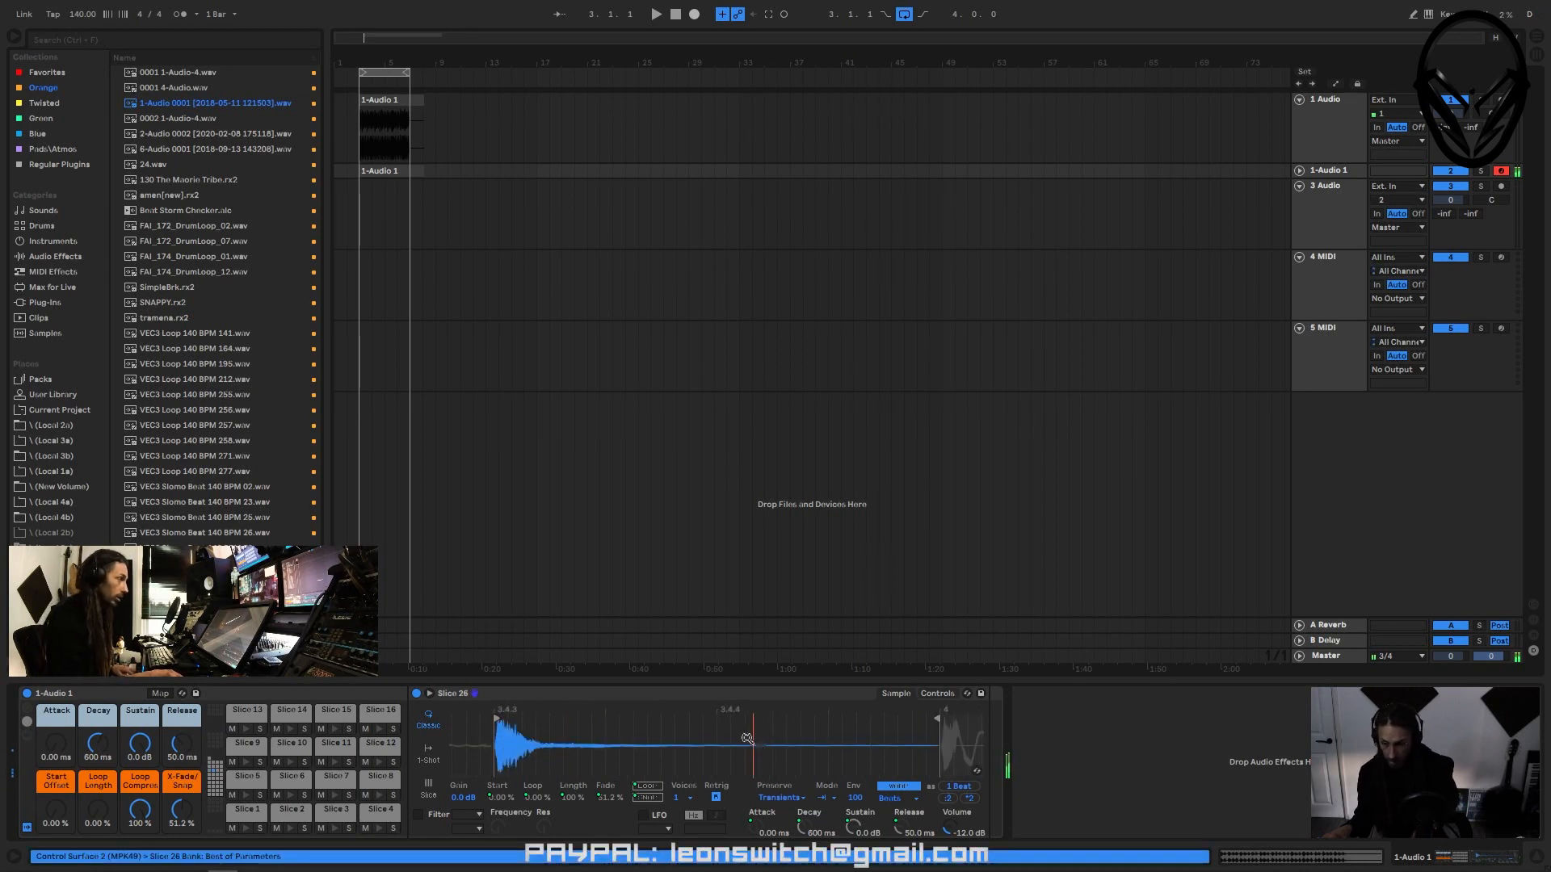
- Tighten the start markers of Slices 26, 27 and 28 to the onsets of their transients
mouse_move(495, 734)
left_mouse_down()
mouse_move(502, 787)
mouse_move(533, 721)
left_mouse_up()
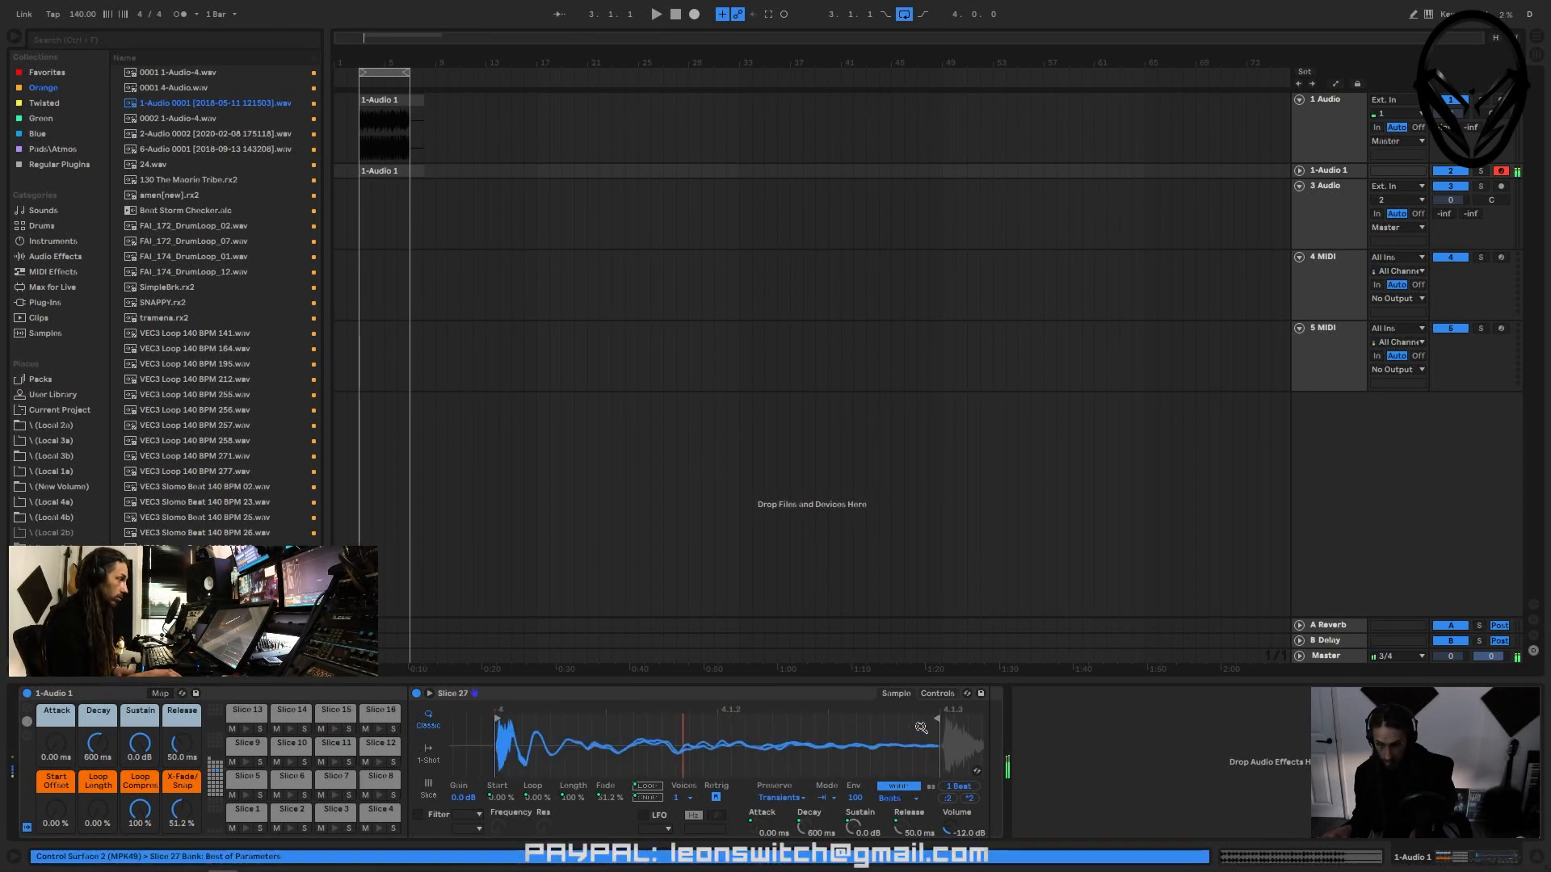
mouse_move(480, 748)
left_mouse_down()
mouse_move(569, 727)
mouse_move(550, 714)
left_mouse_up()
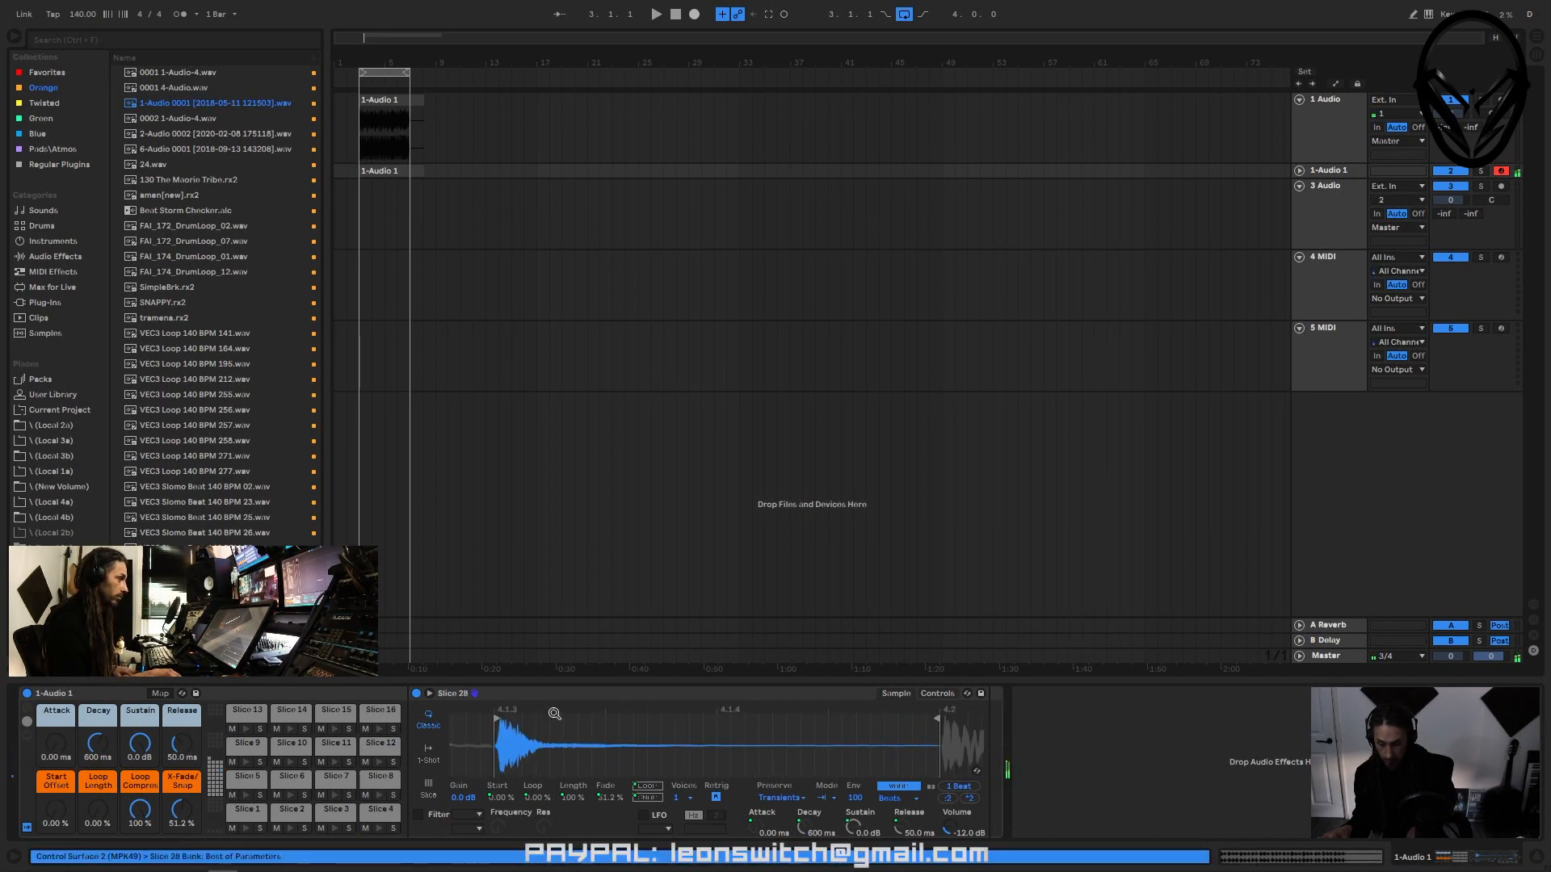
scroll(493, 740, "up", 3)
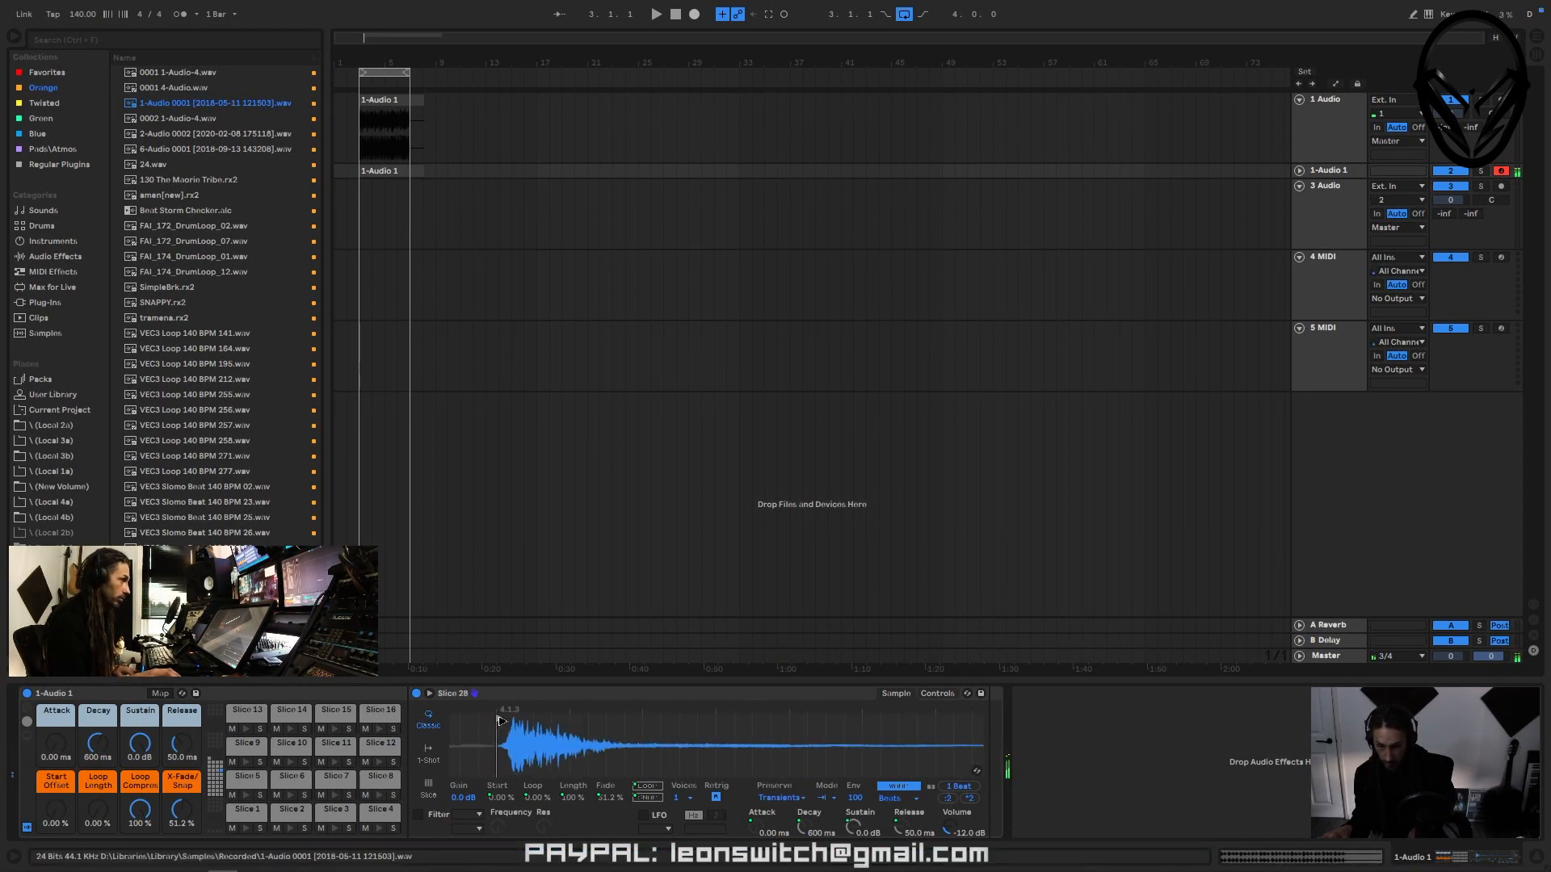
left_click_drag(495, 737, 509, 720)
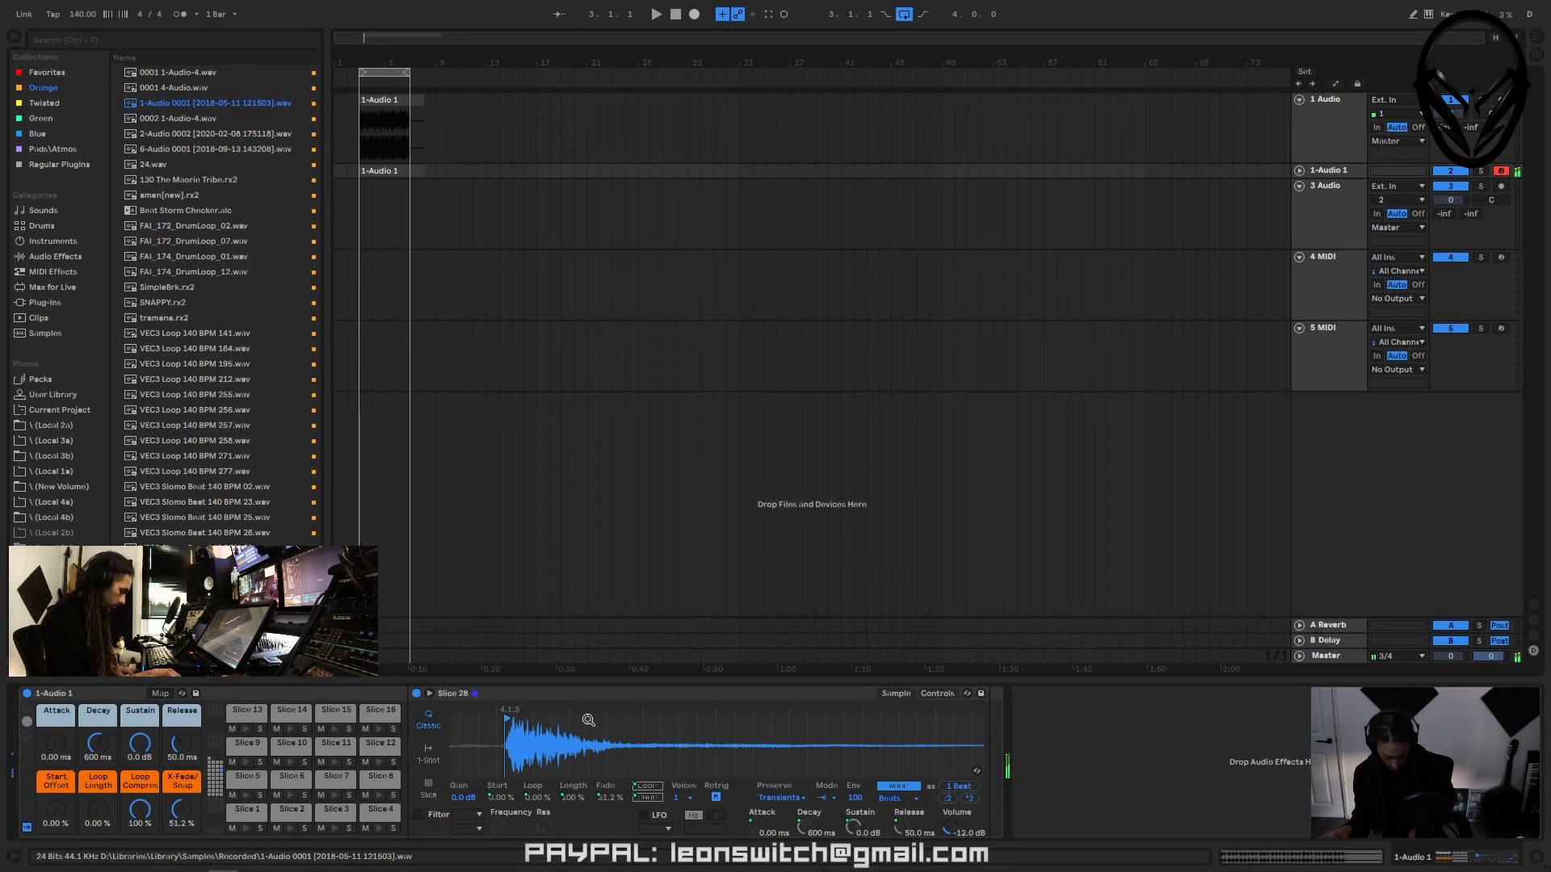
- Align the start markers of Slices 29 and 30 with their transients and check where Slice 30 ends
scroll(490, 735, "up", 3)
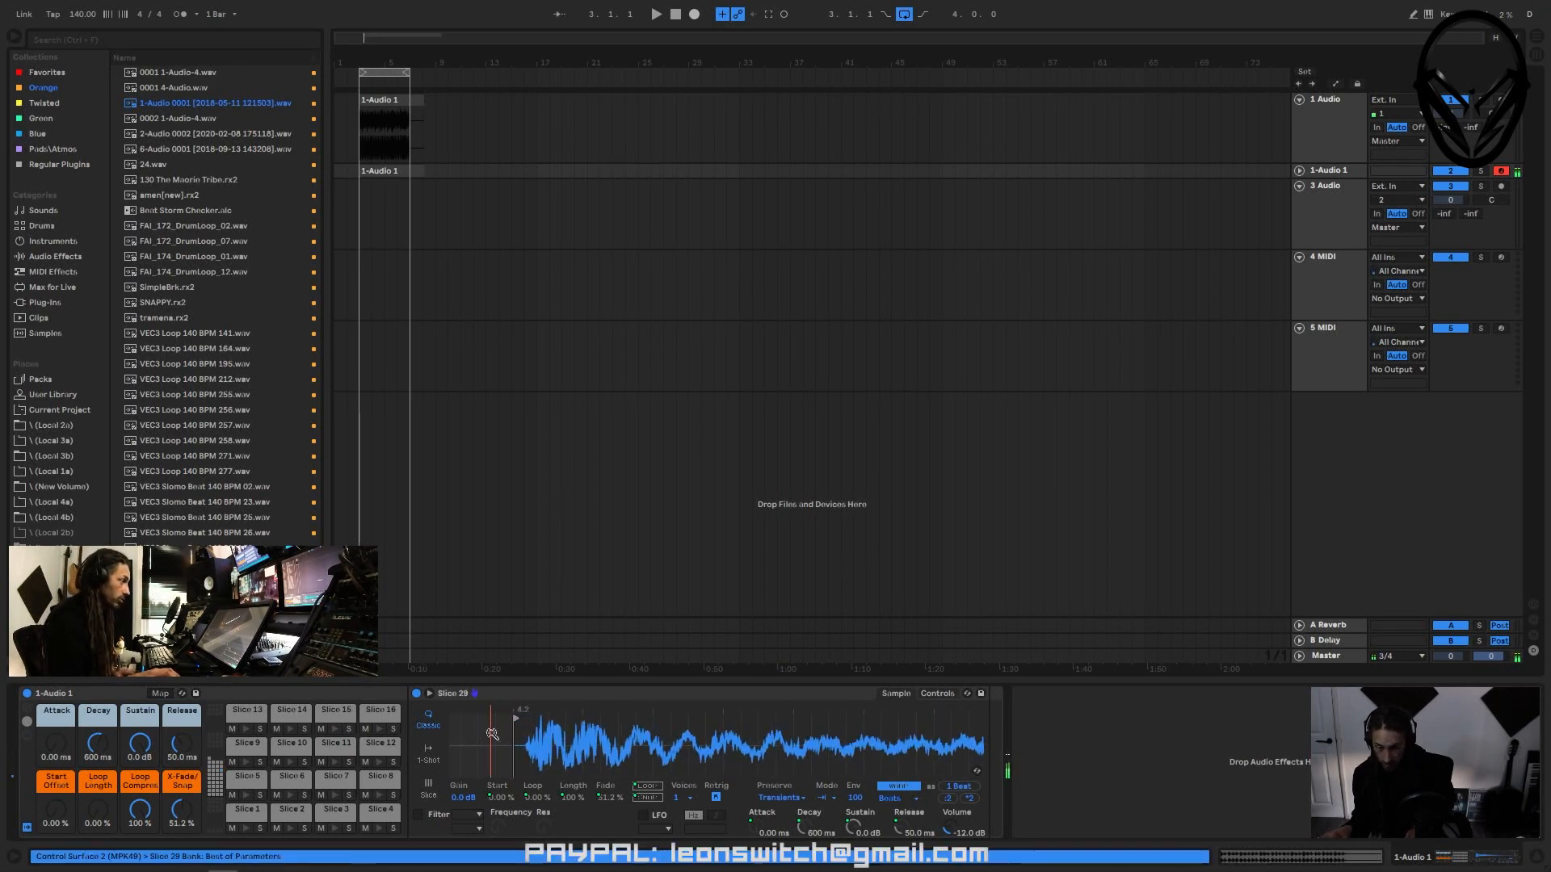
left_click_drag(516, 720, 529, 720)
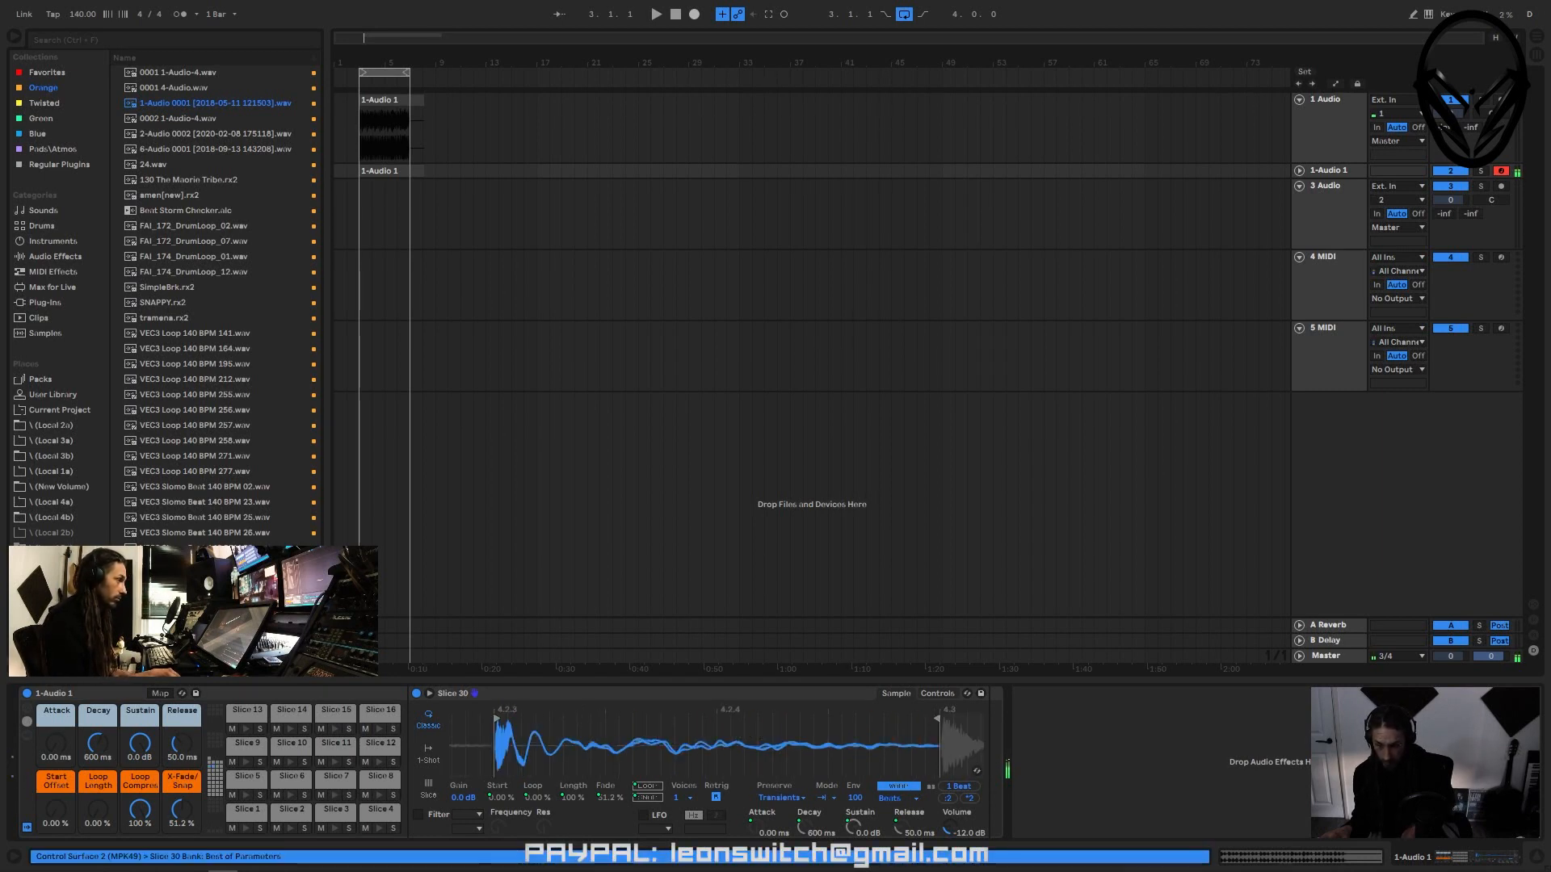
scroll(523, 743, "up", 3)
left_click_drag(517, 721, 523, 718)
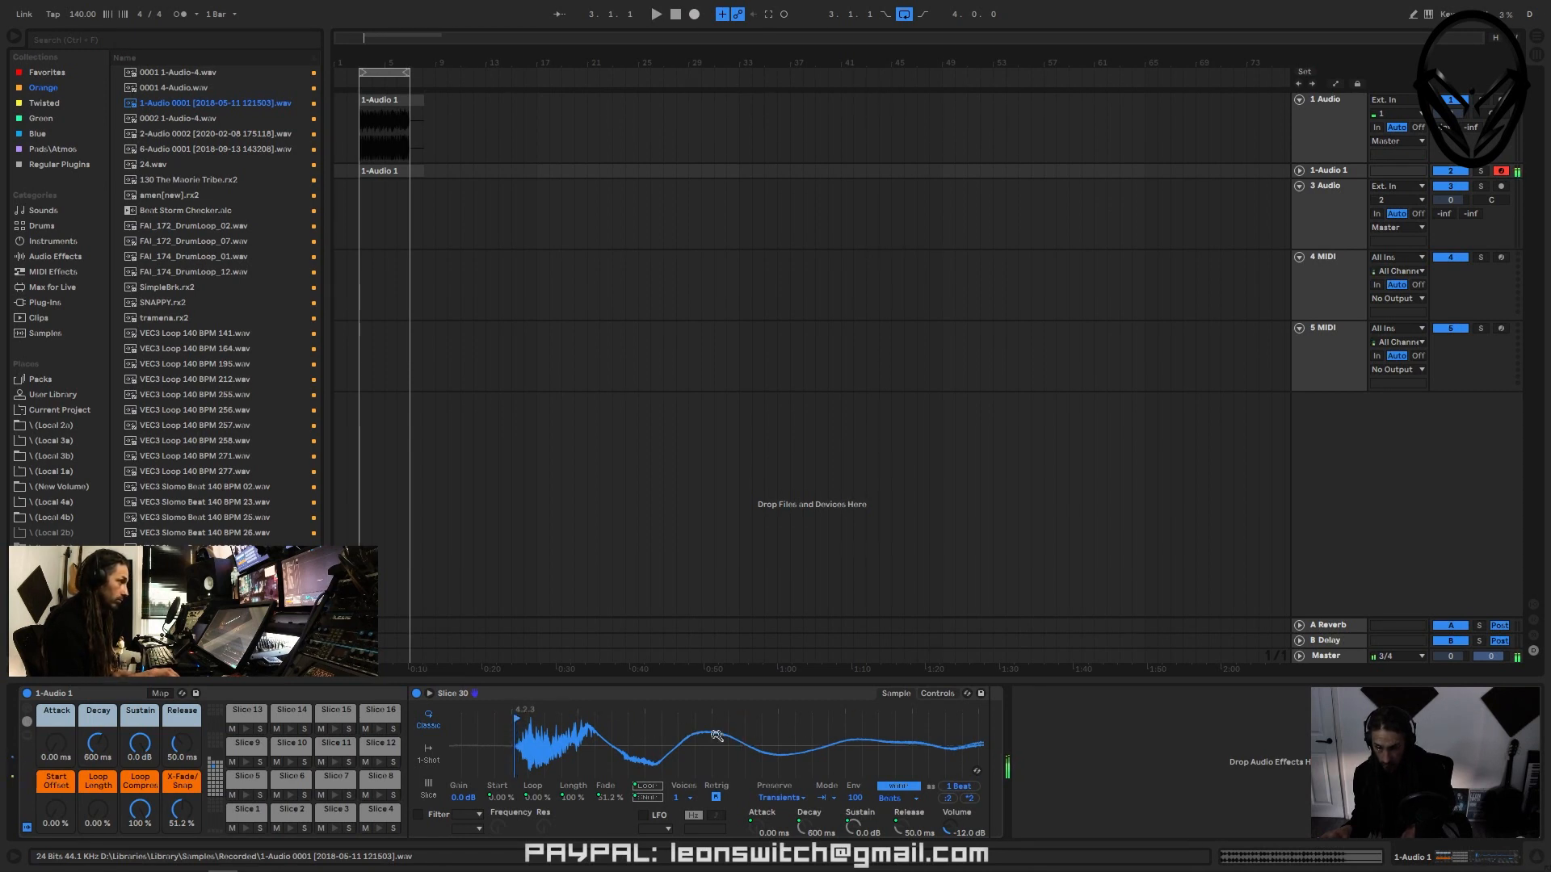
scroll(604, 739, "down", 5)
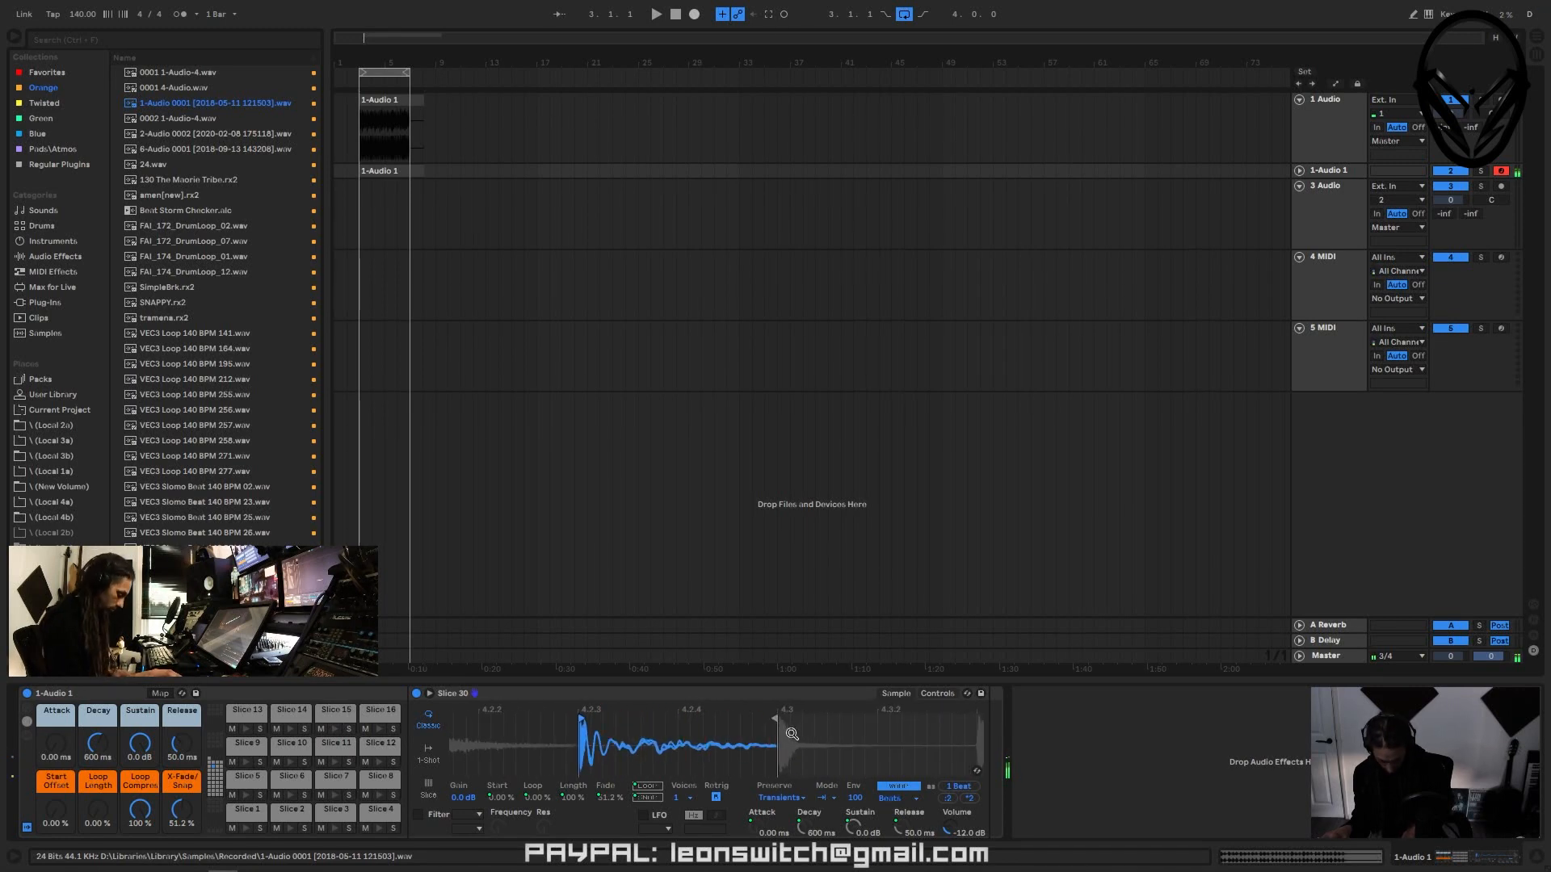
- Move the start markers of Slices 31 and 32 forward to the onsets of their hits
scroll(498, 751, "up", 5)
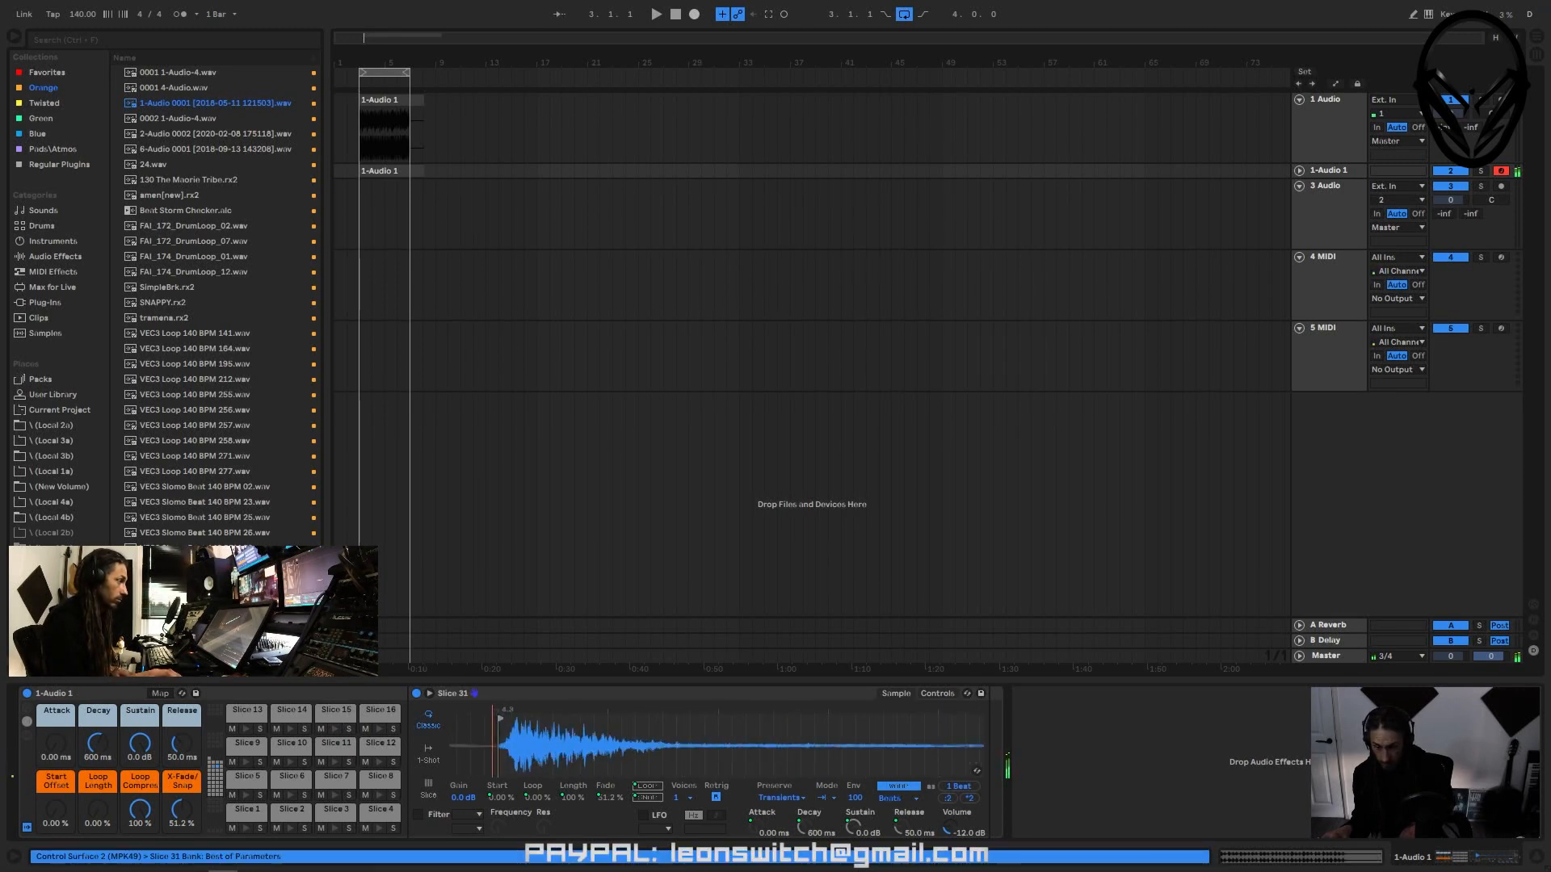
left_click_drag(507, 719, 527, 719)
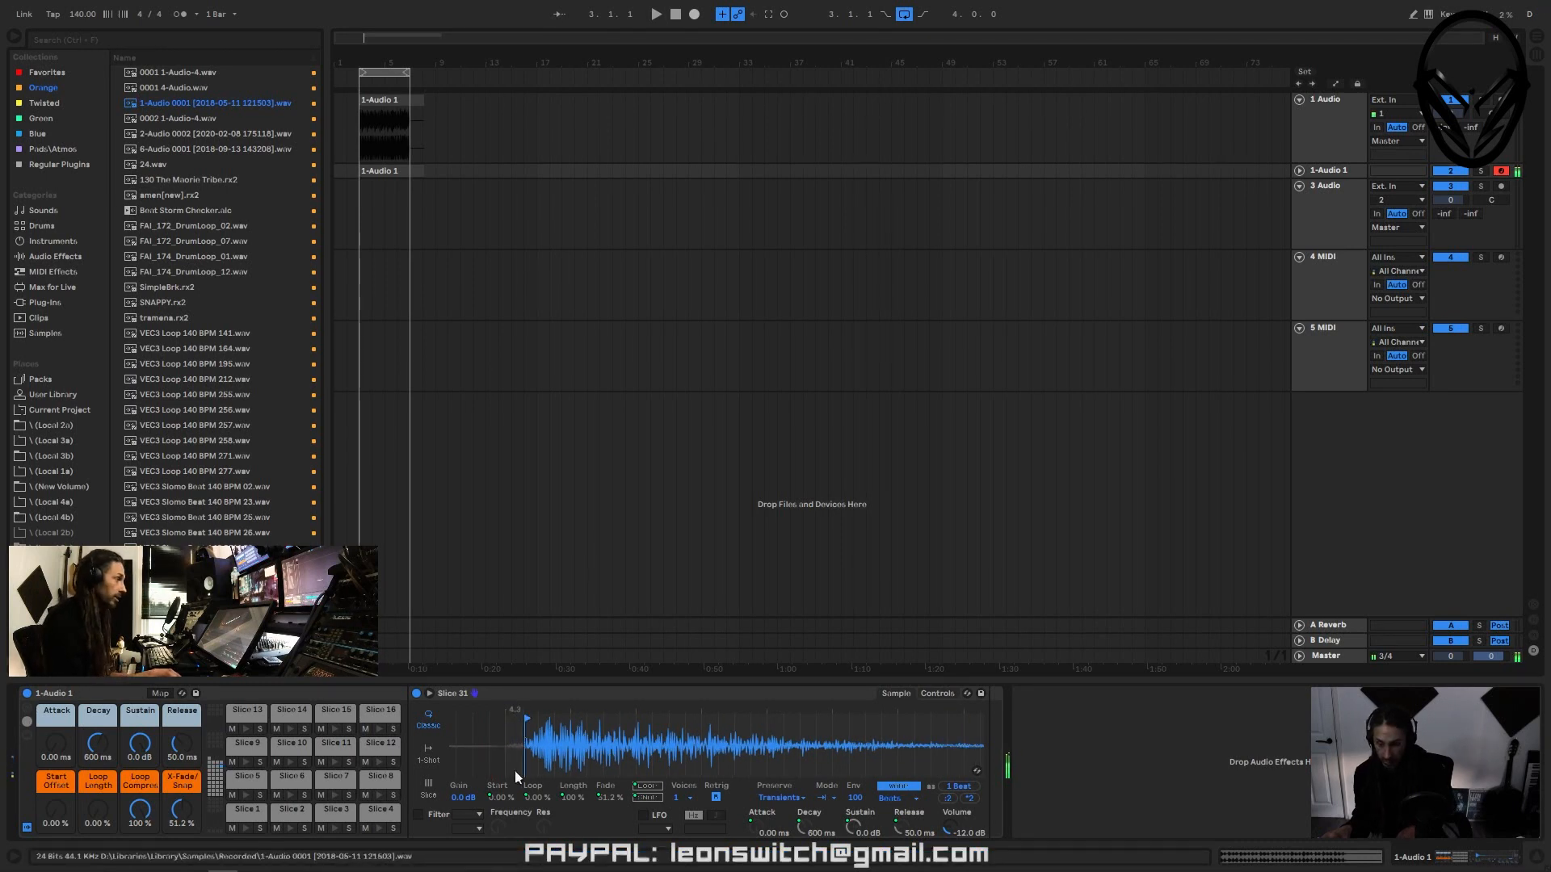
left_click_drag(488, 743, 488, 796)
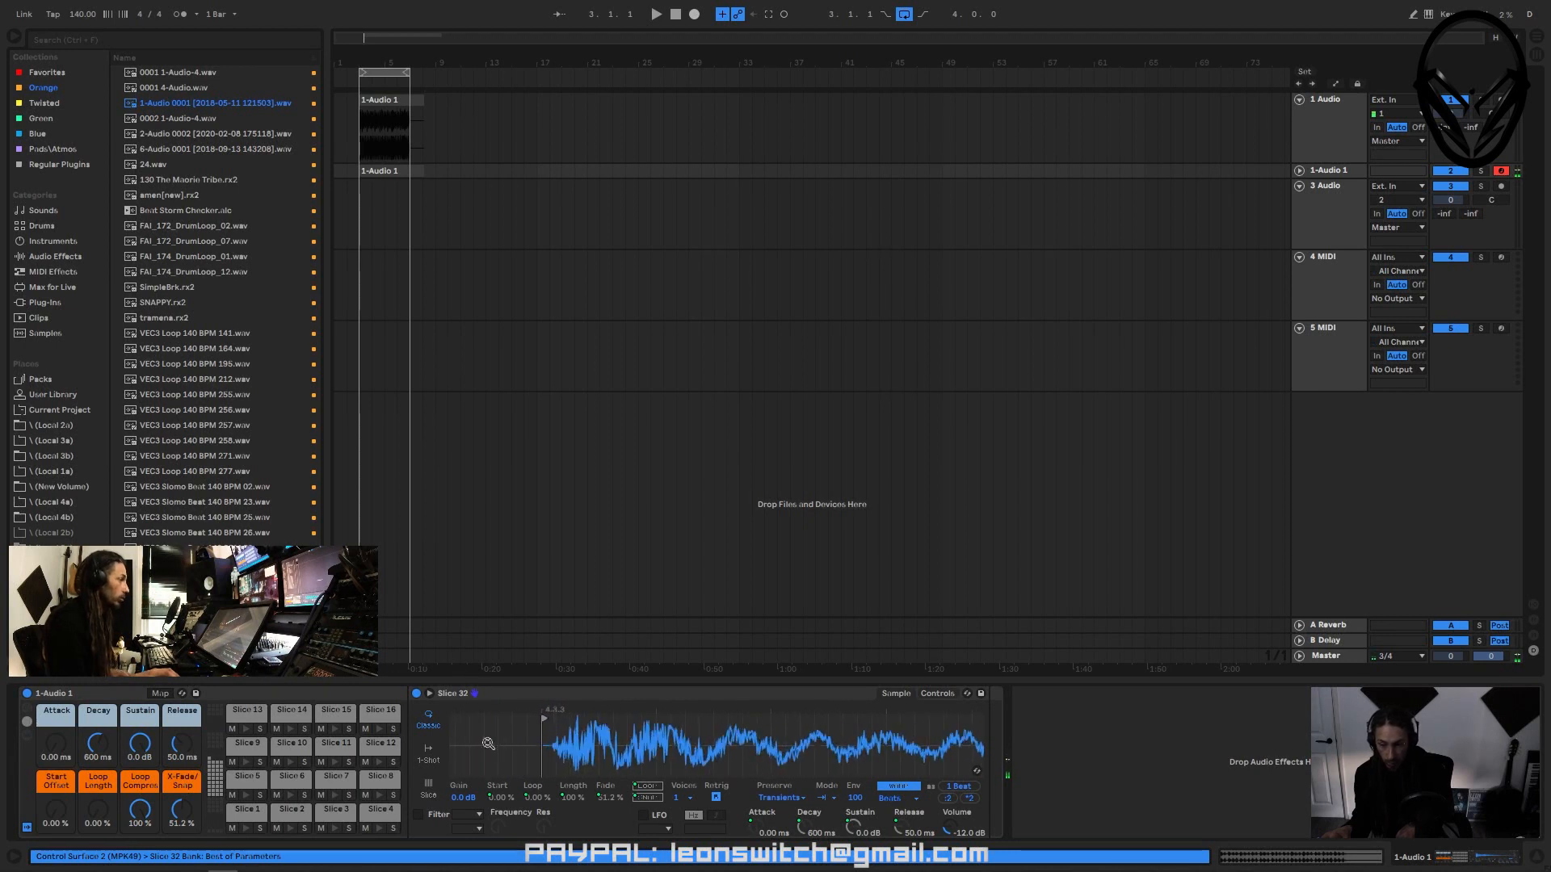
left_click_drag(549, 718, 561, 718)
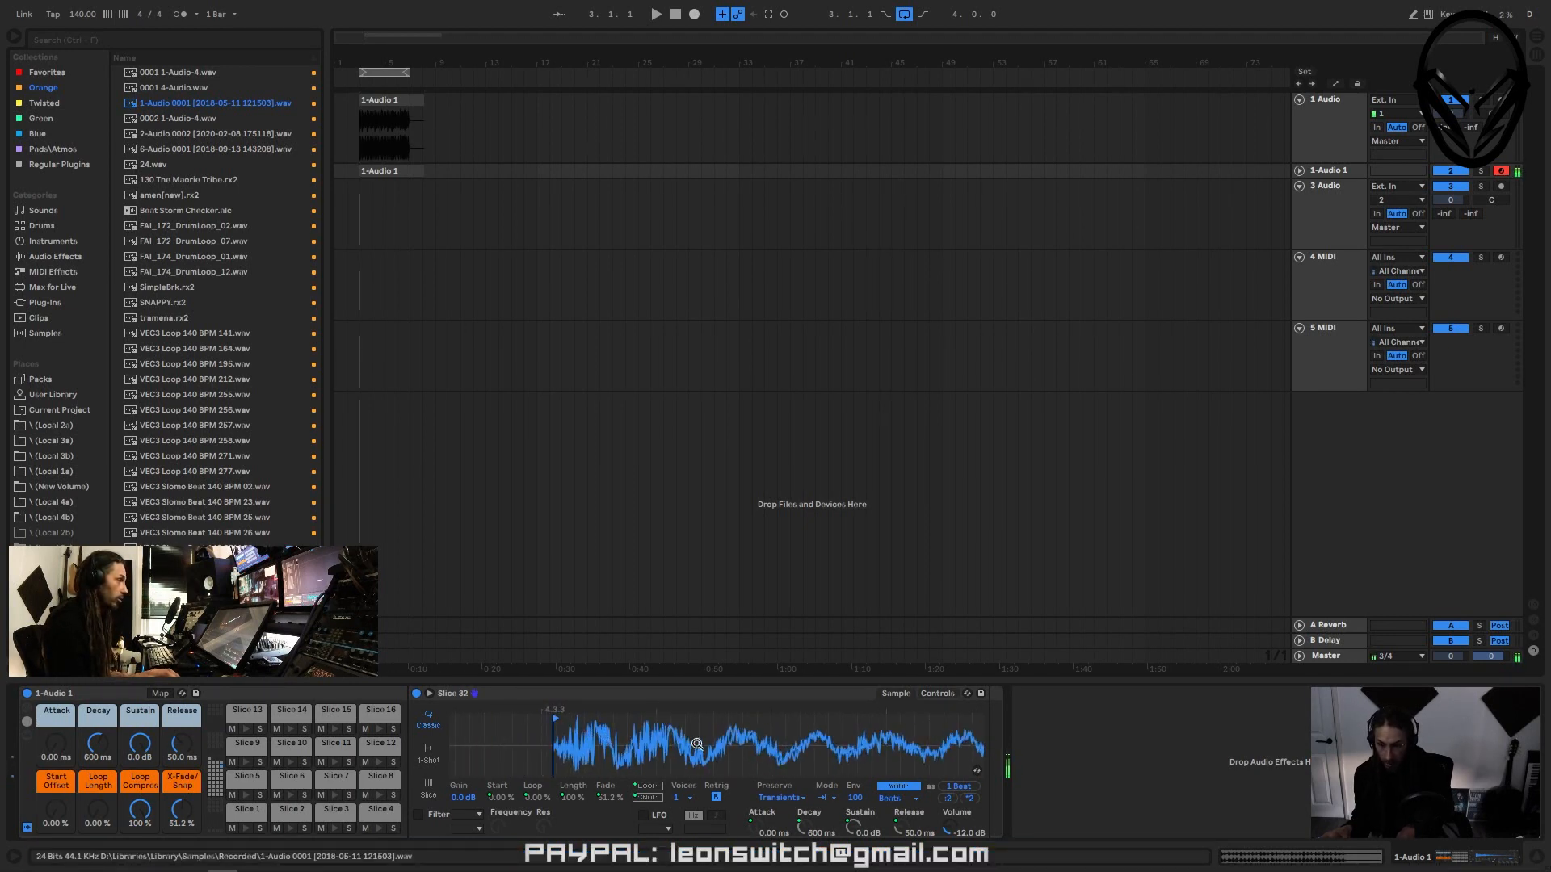
- Align Slice 33's start marker with the onset of its hit and pull its end marker earlier
mouse_move(697, 743)
left_mouse_down()
mouse_move(697, 701)
mouse_move(626, 723)
mouse_move(517, 699)
left_mouse_up()
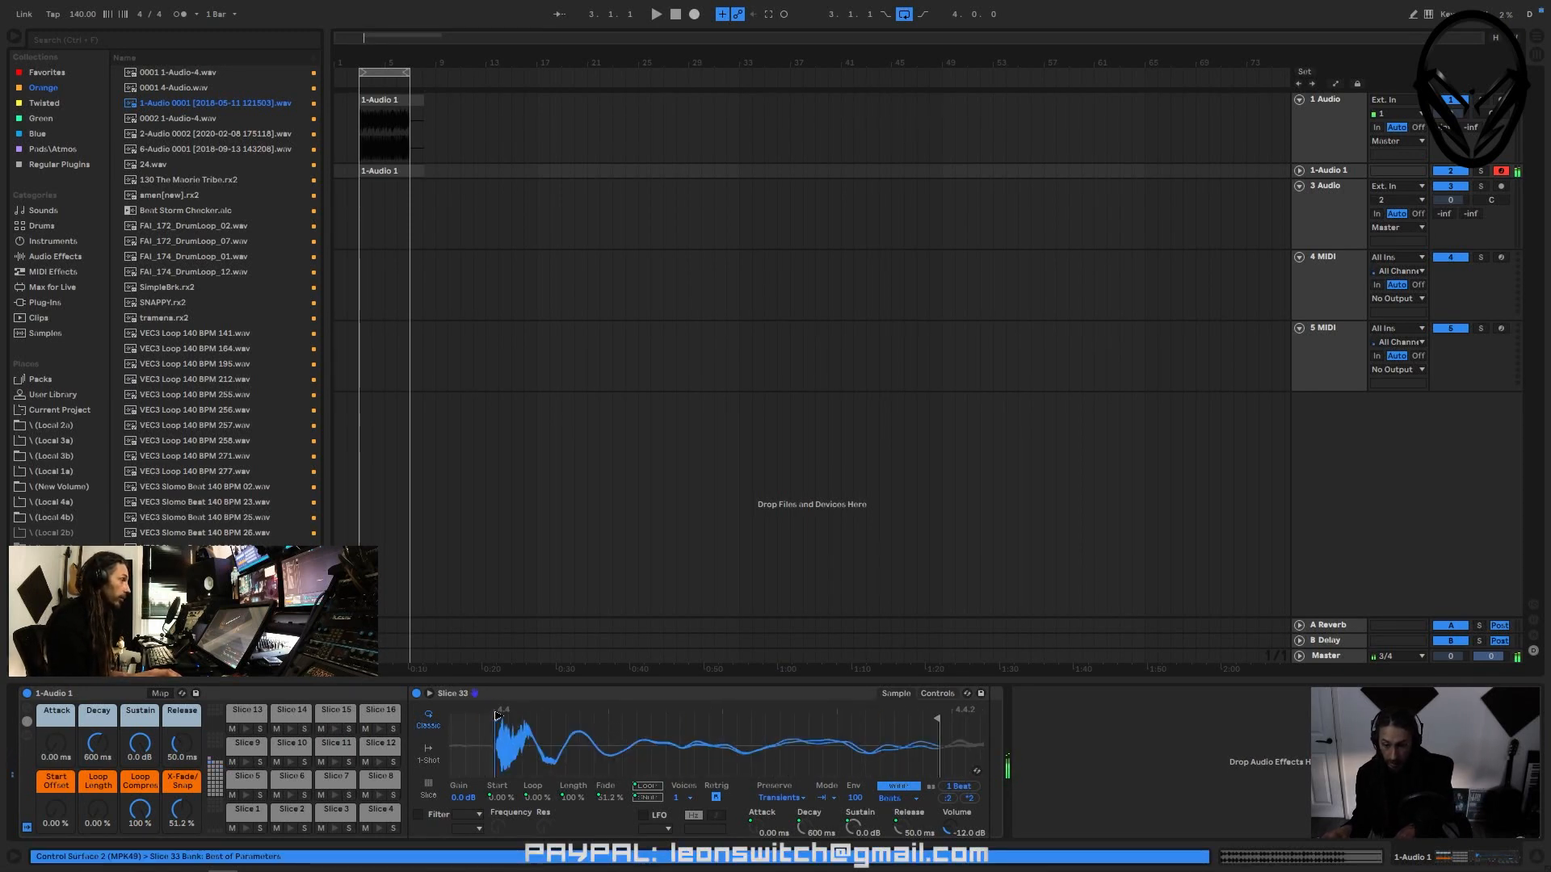
mouse_move(501, 713)
left_mouse_down()
mouse_move(503, 768)
mouse_move(494, 717)
left_mouse_up()
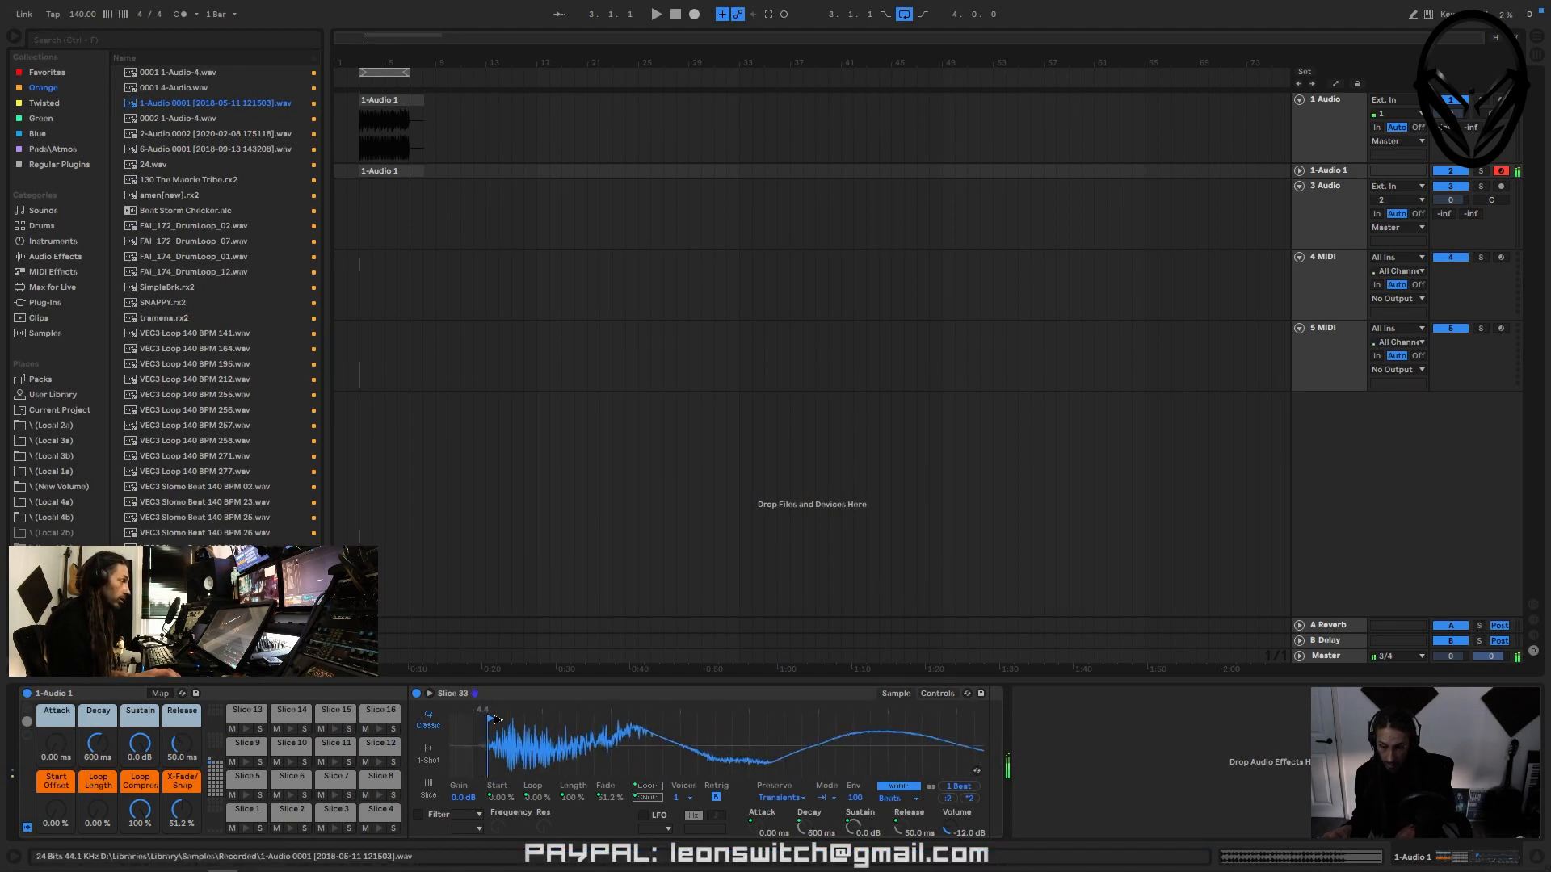
left_click_drag(685, 751, 705, 695)
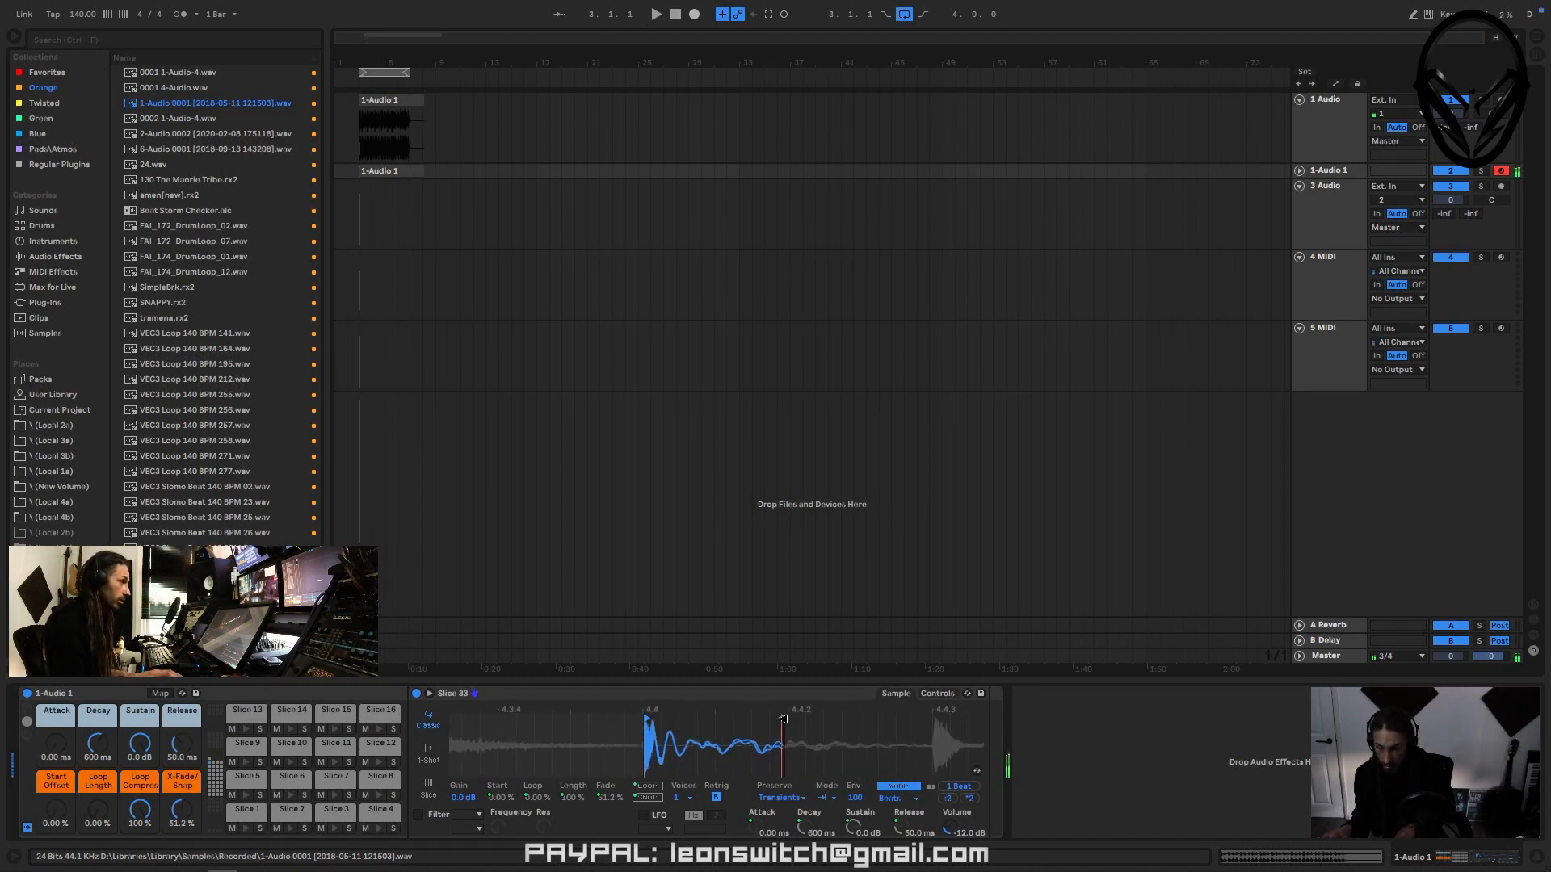
mouse_move(812, 718)
left_mouse_down()
mouse_move(927, 721)
mouse_move(760, 722)
mouse_move(801, 719)
mouse_move(766, 709)
left_mouse_up()
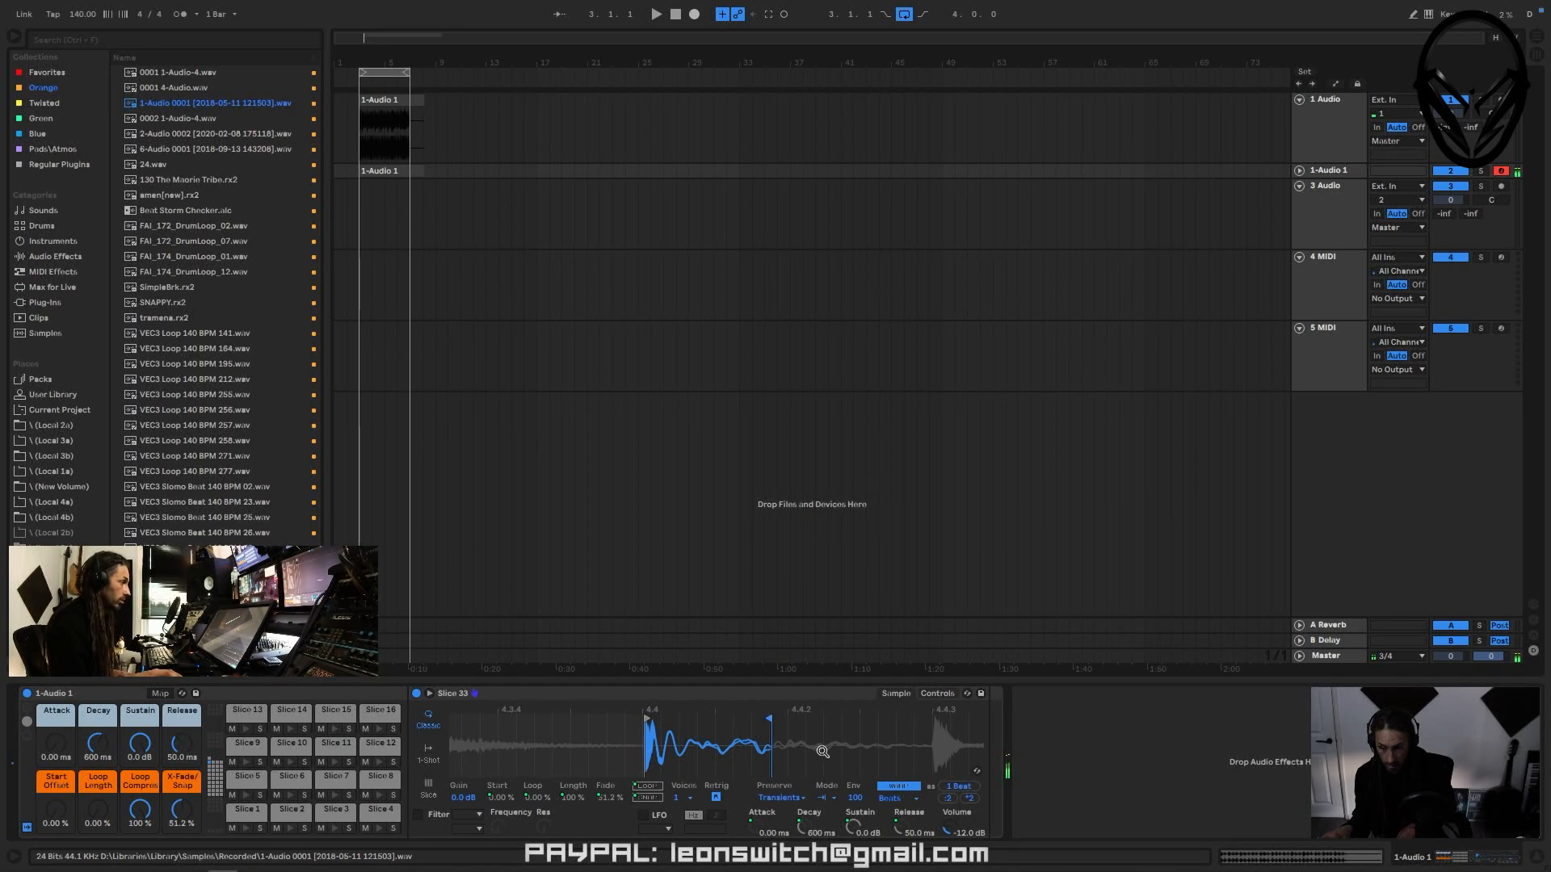
left_click_drag(807, 750, 672, 728)
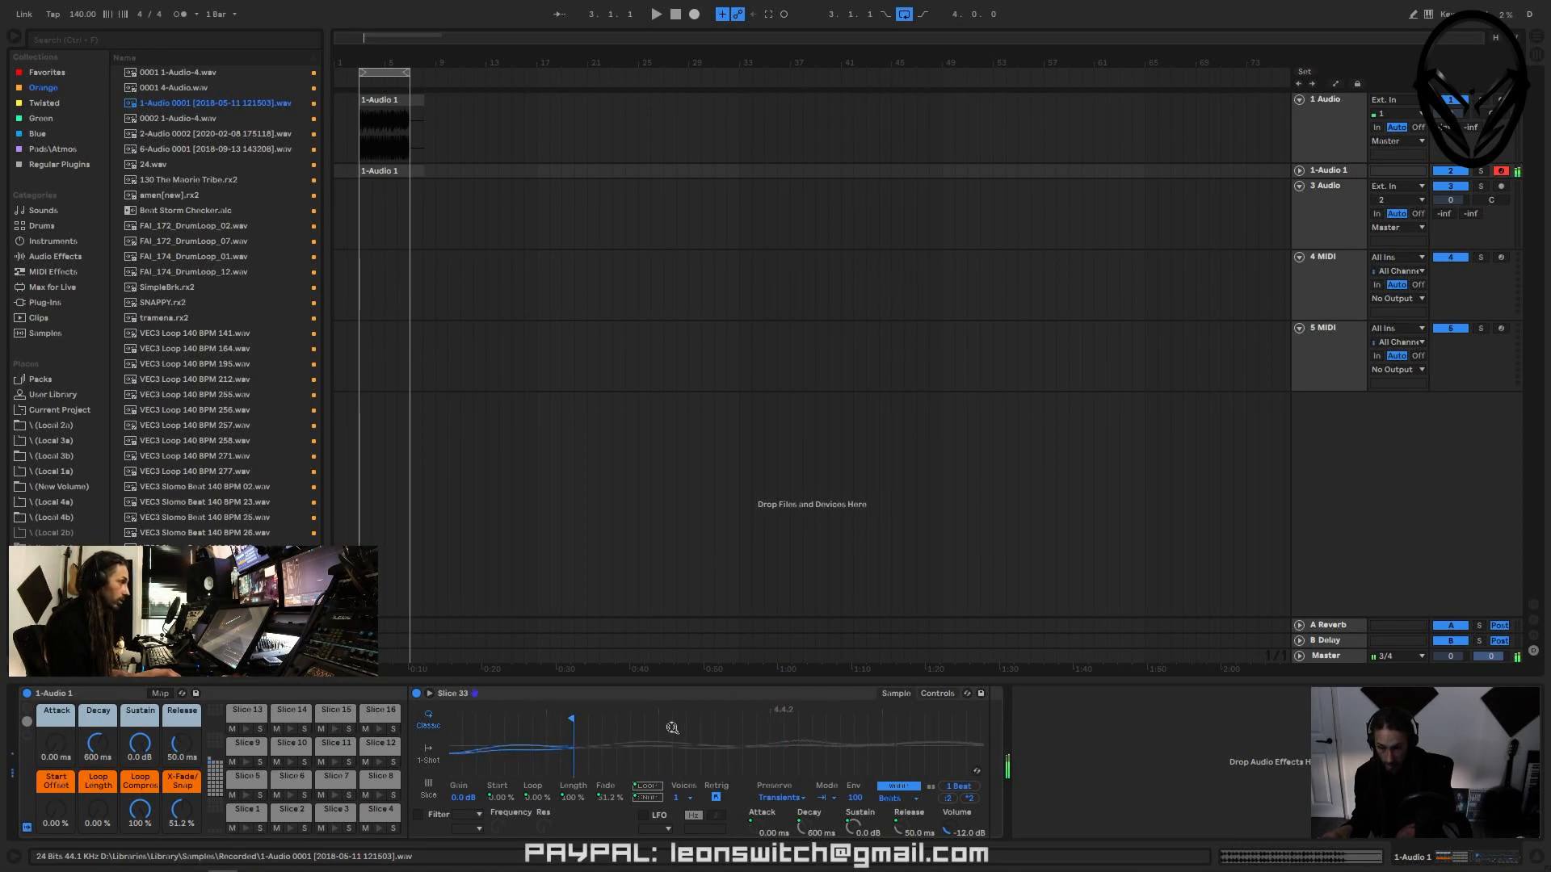
mouse_move(571, 718)
left_mouse_down()
mouse_move(763, 708)
mouse_move(764, 747)
mouse_move(776, 742)
left_mouse_up()
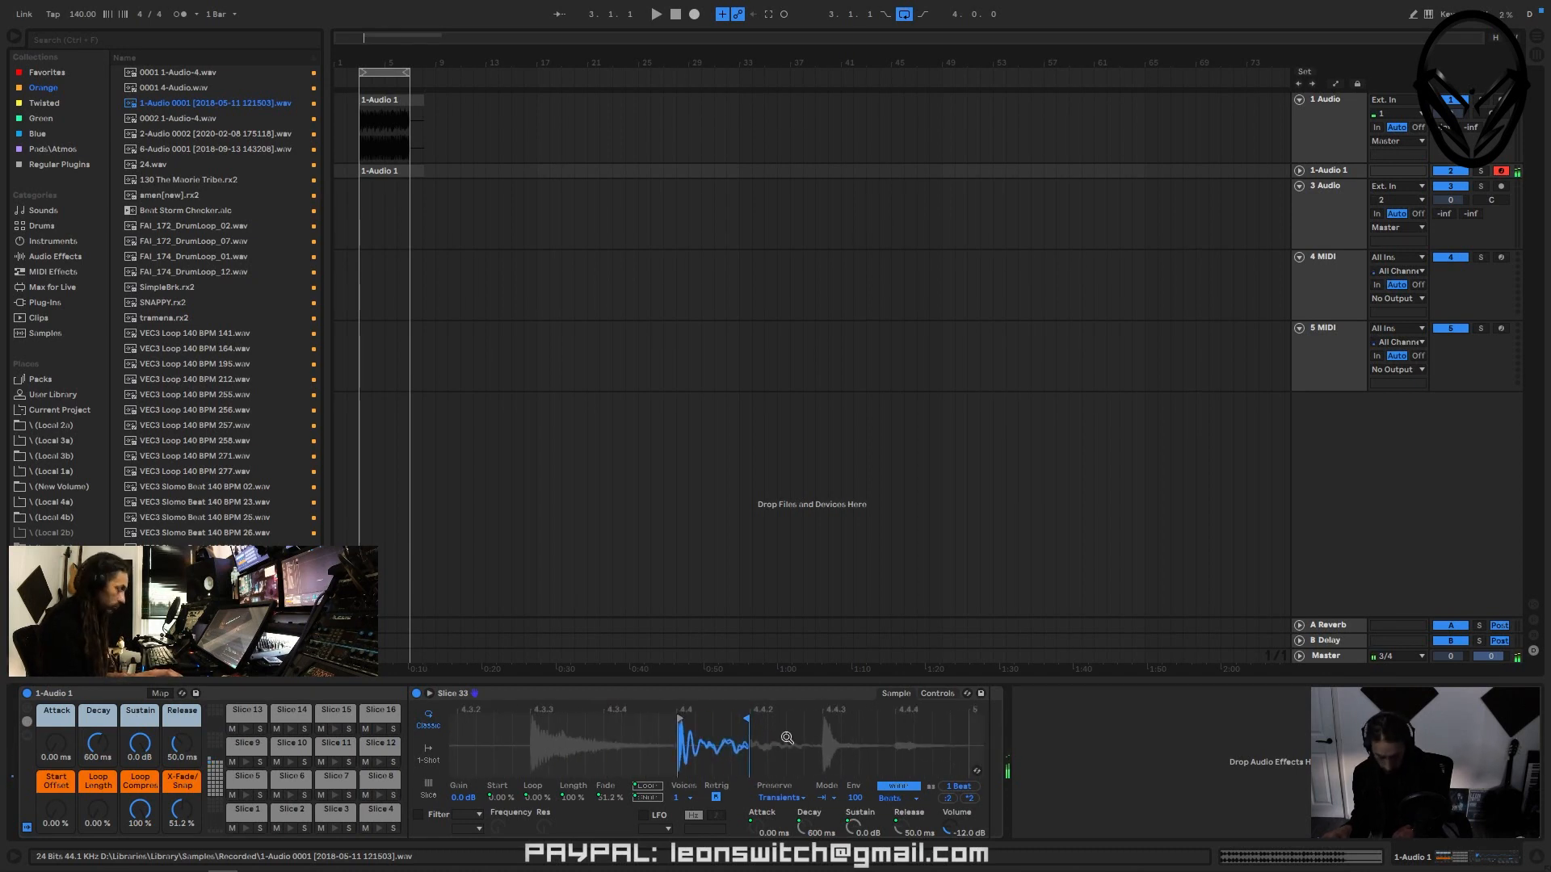
- Tighten the start markers of Slices 34 and 36 to the onsets of their hits
mouse_move(495, 717)
left_mouse_down()
mouse_move(456, 717)
mouse_move(519, 710)
left_mouse_up()
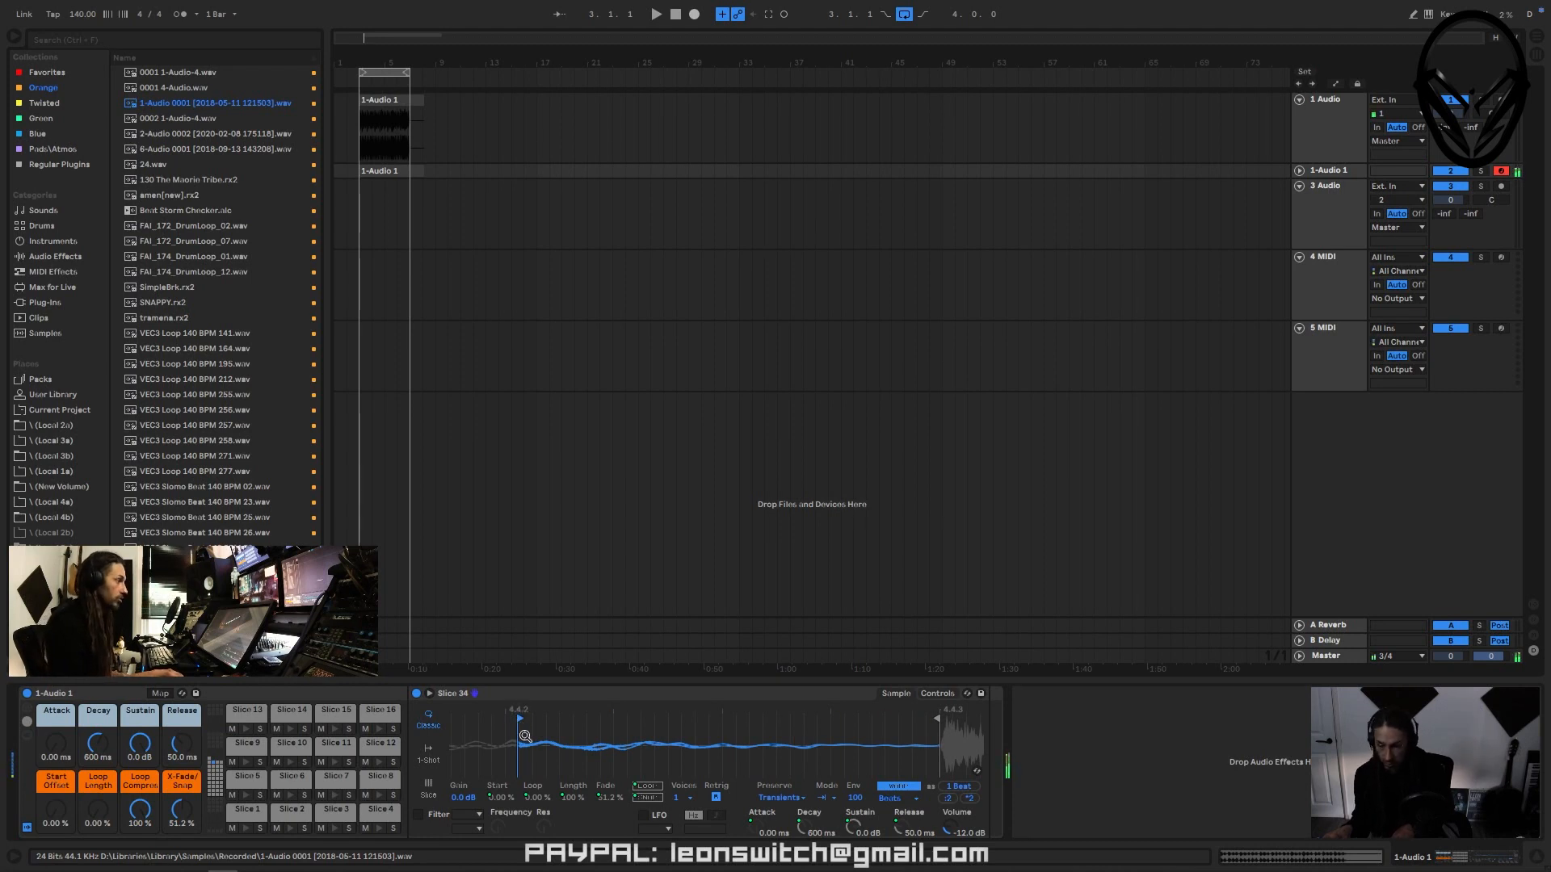
mouse_move(496, 732)
left_mouse_down()
mouse_move(496, 771)
mouse_move(505, 721)
left_mouse_up()
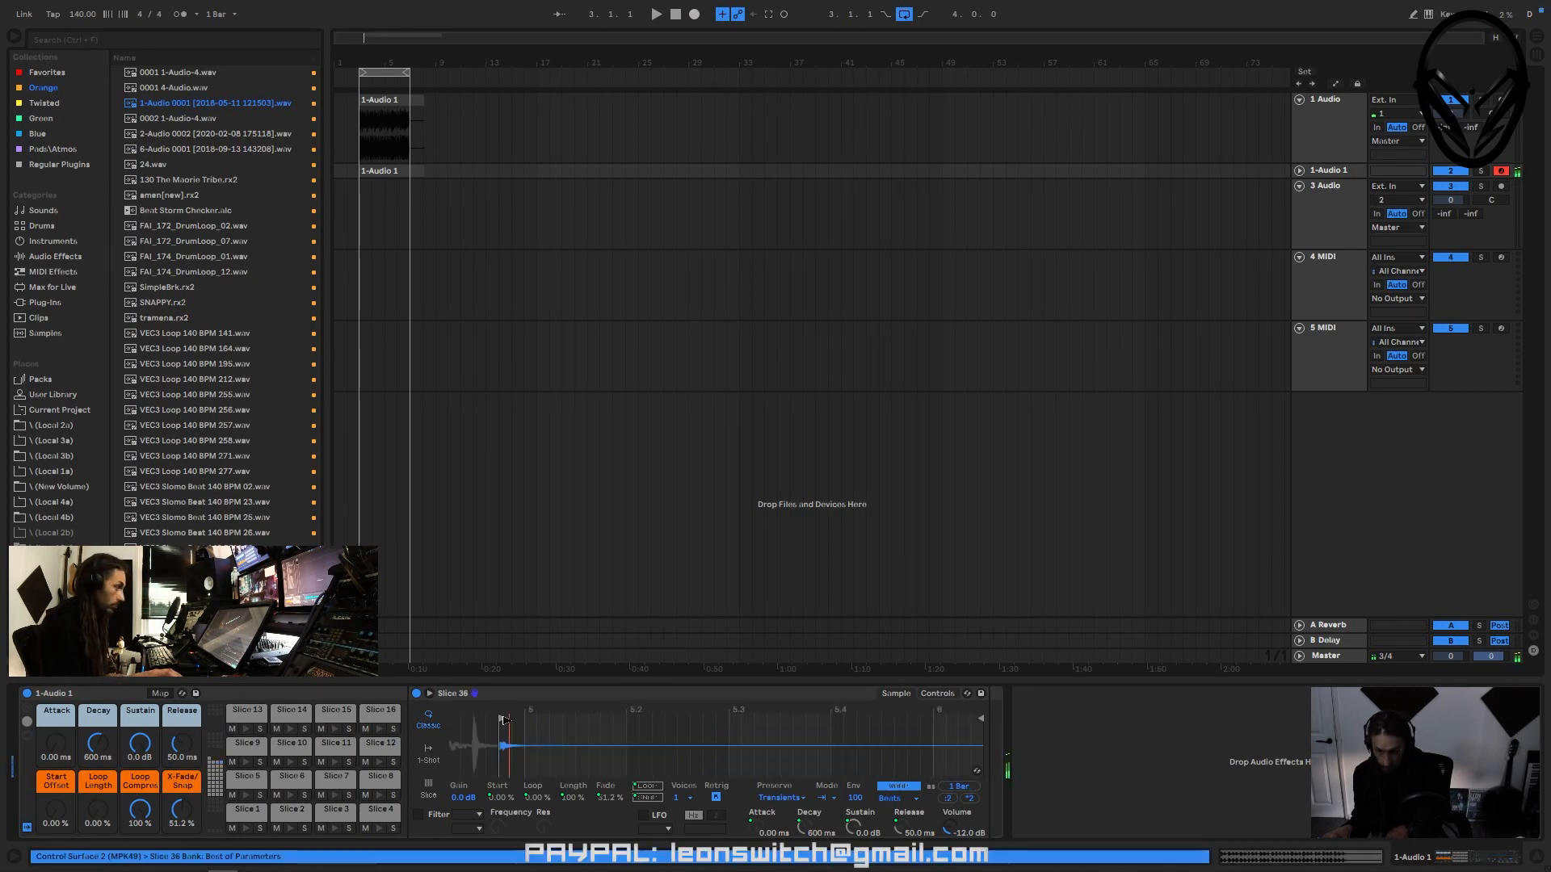
left_click_drag(514, 733, 514, 771)
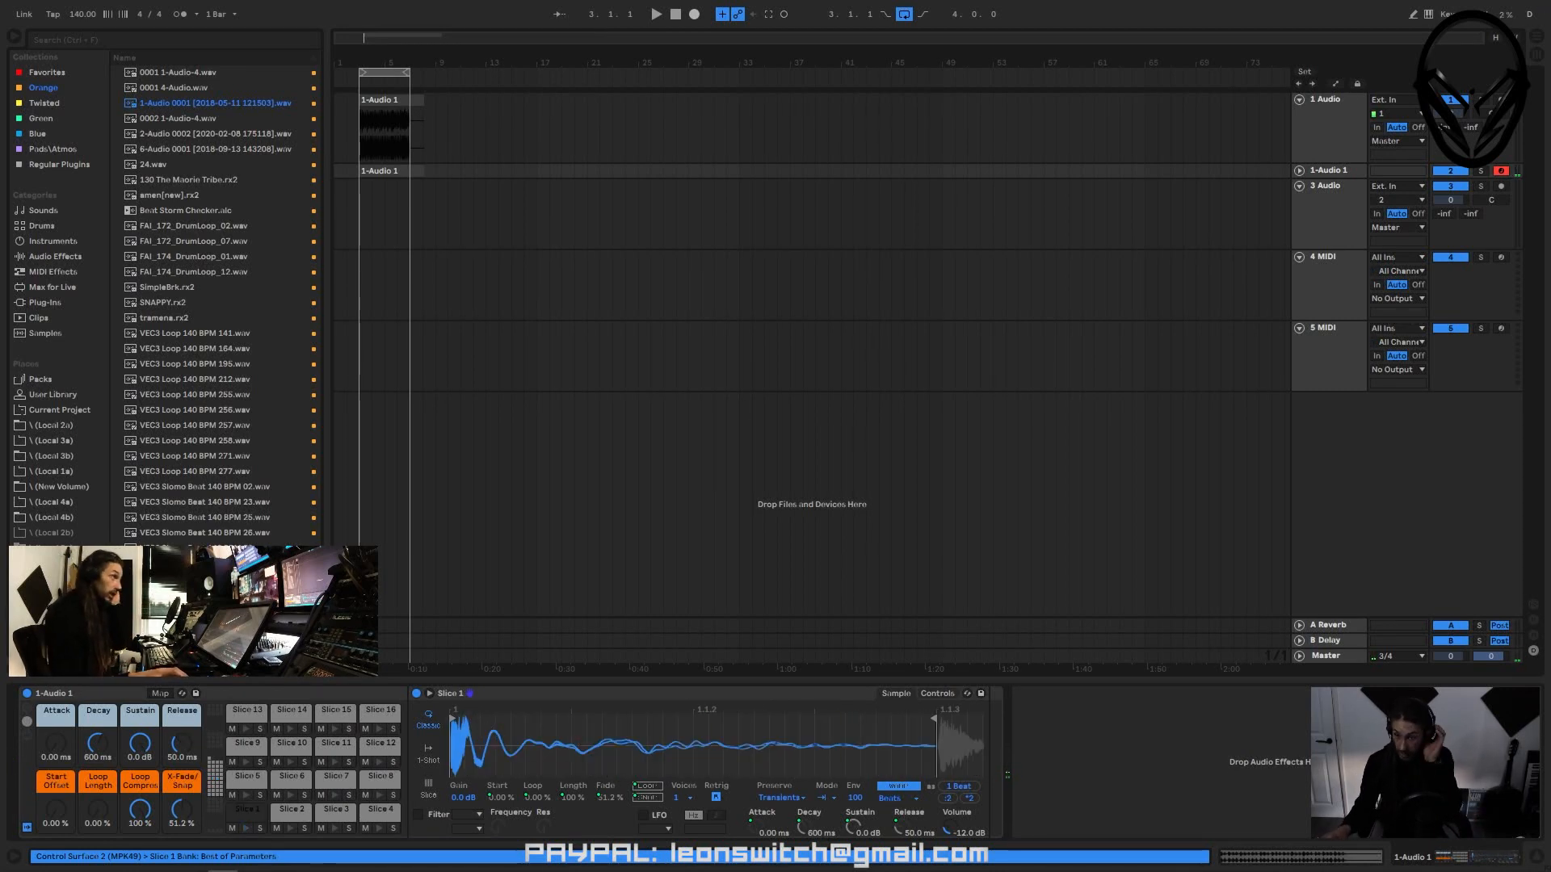
- Delete the original audio clip and the MIDI clip generated by slicing from the arrangement
left_click(430, 96)
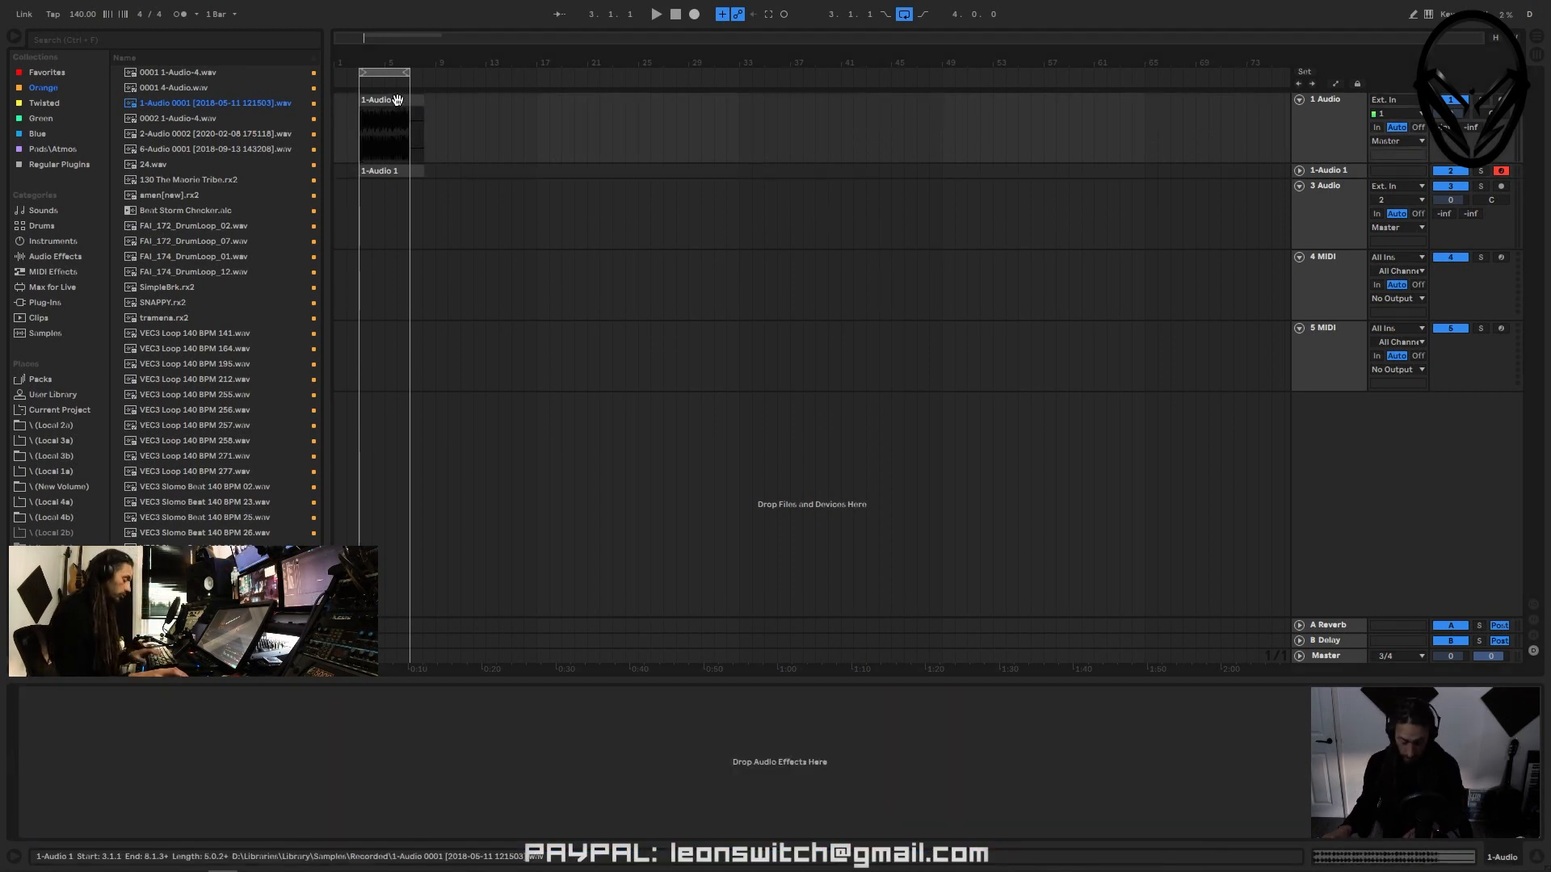
key("Delete")
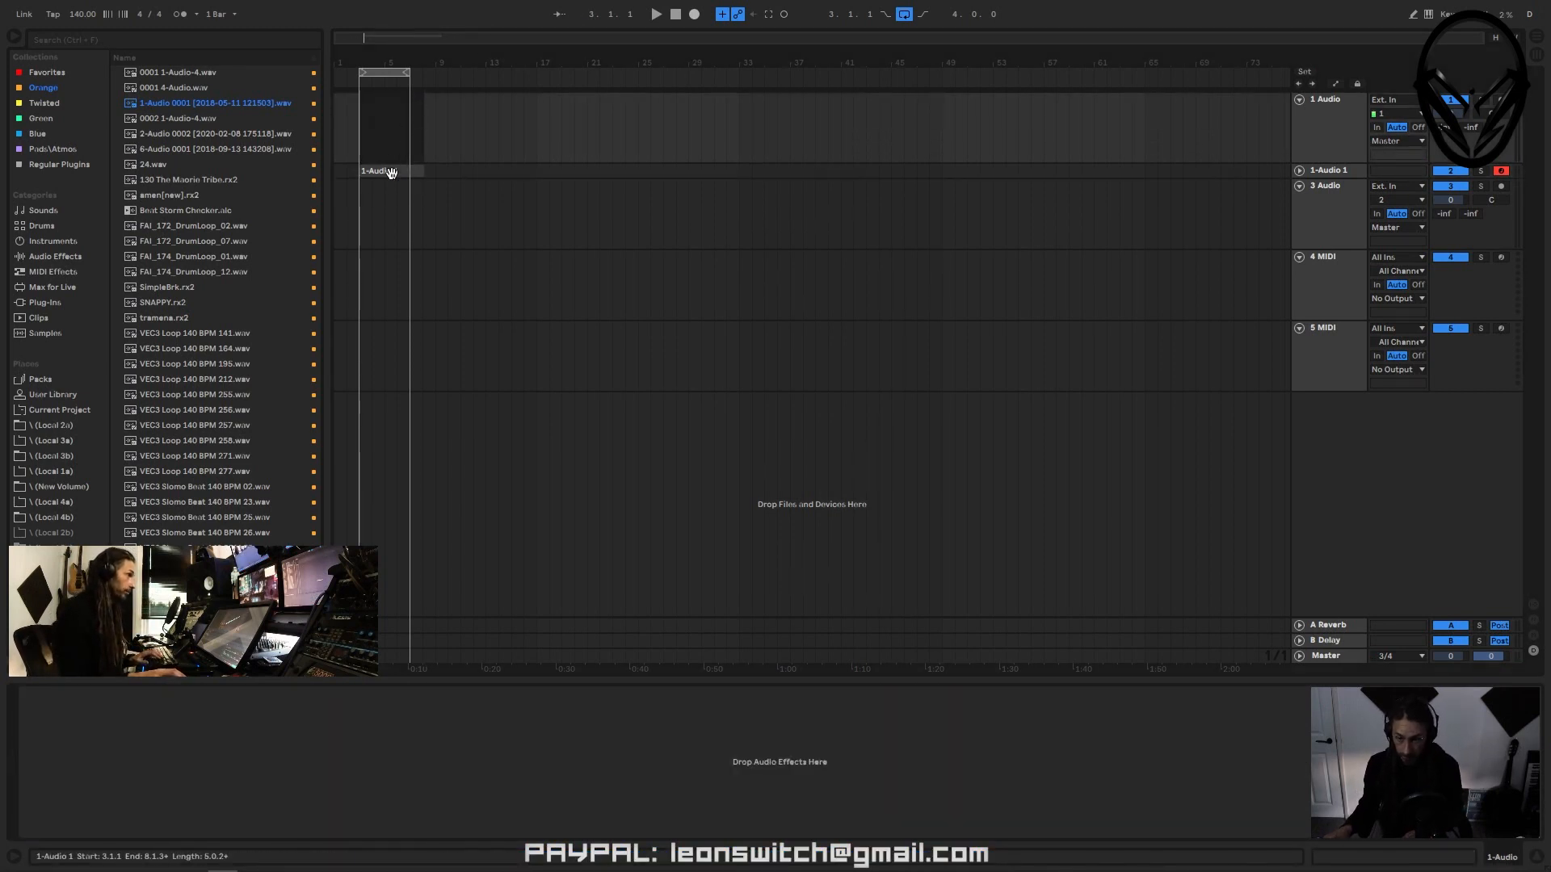
left_click(392, 171)
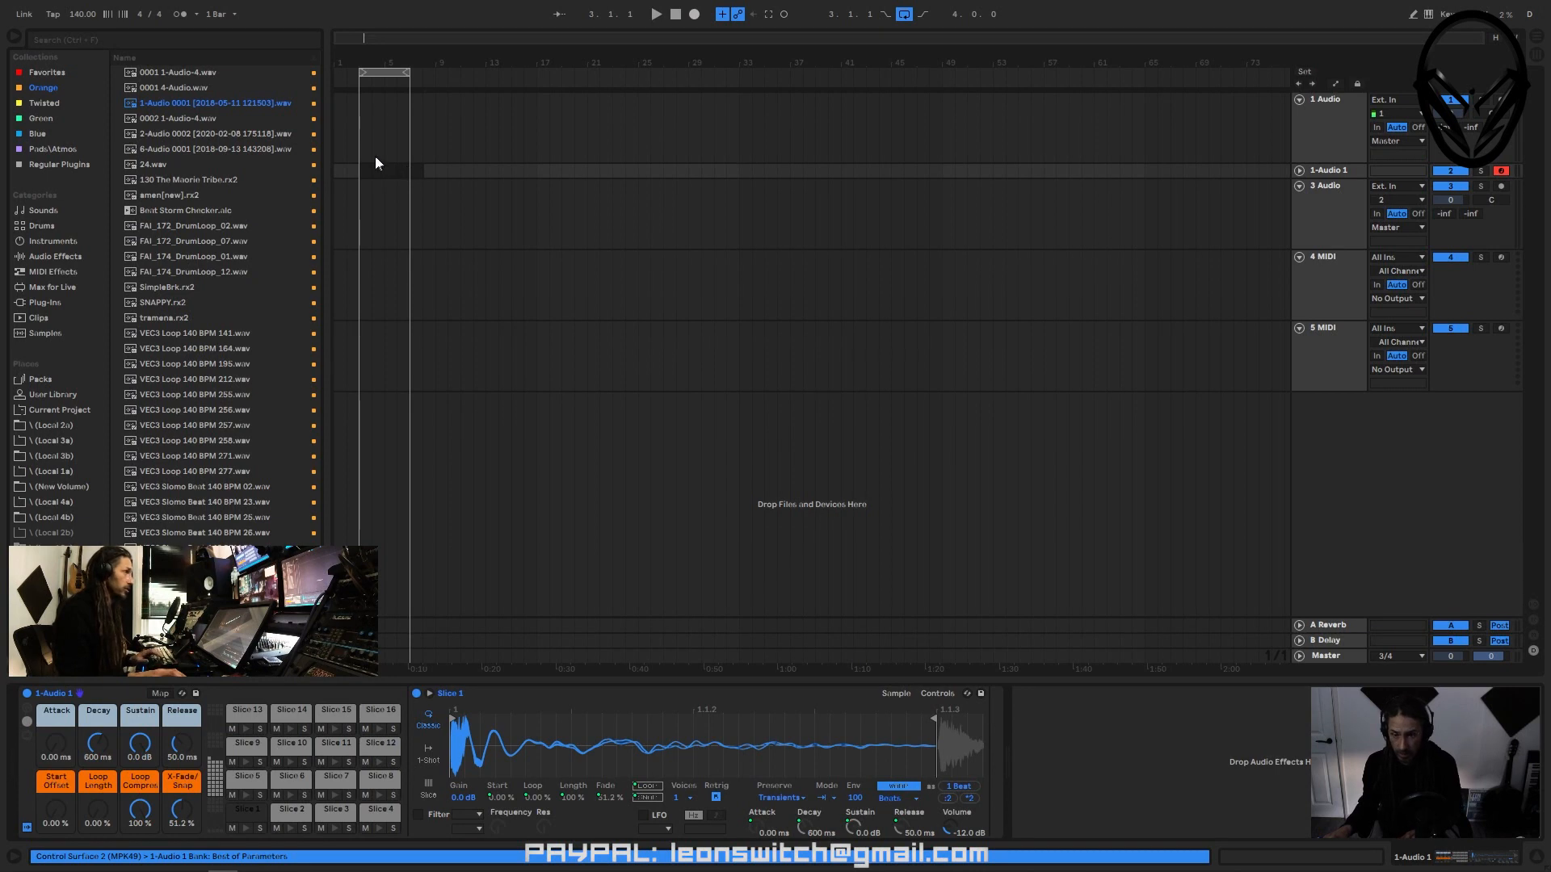
- Insert an empty four-bar MIDI clip on the sliced 1-Audio 1 track, from bar 3 to bar 7
left_click(360, 170)
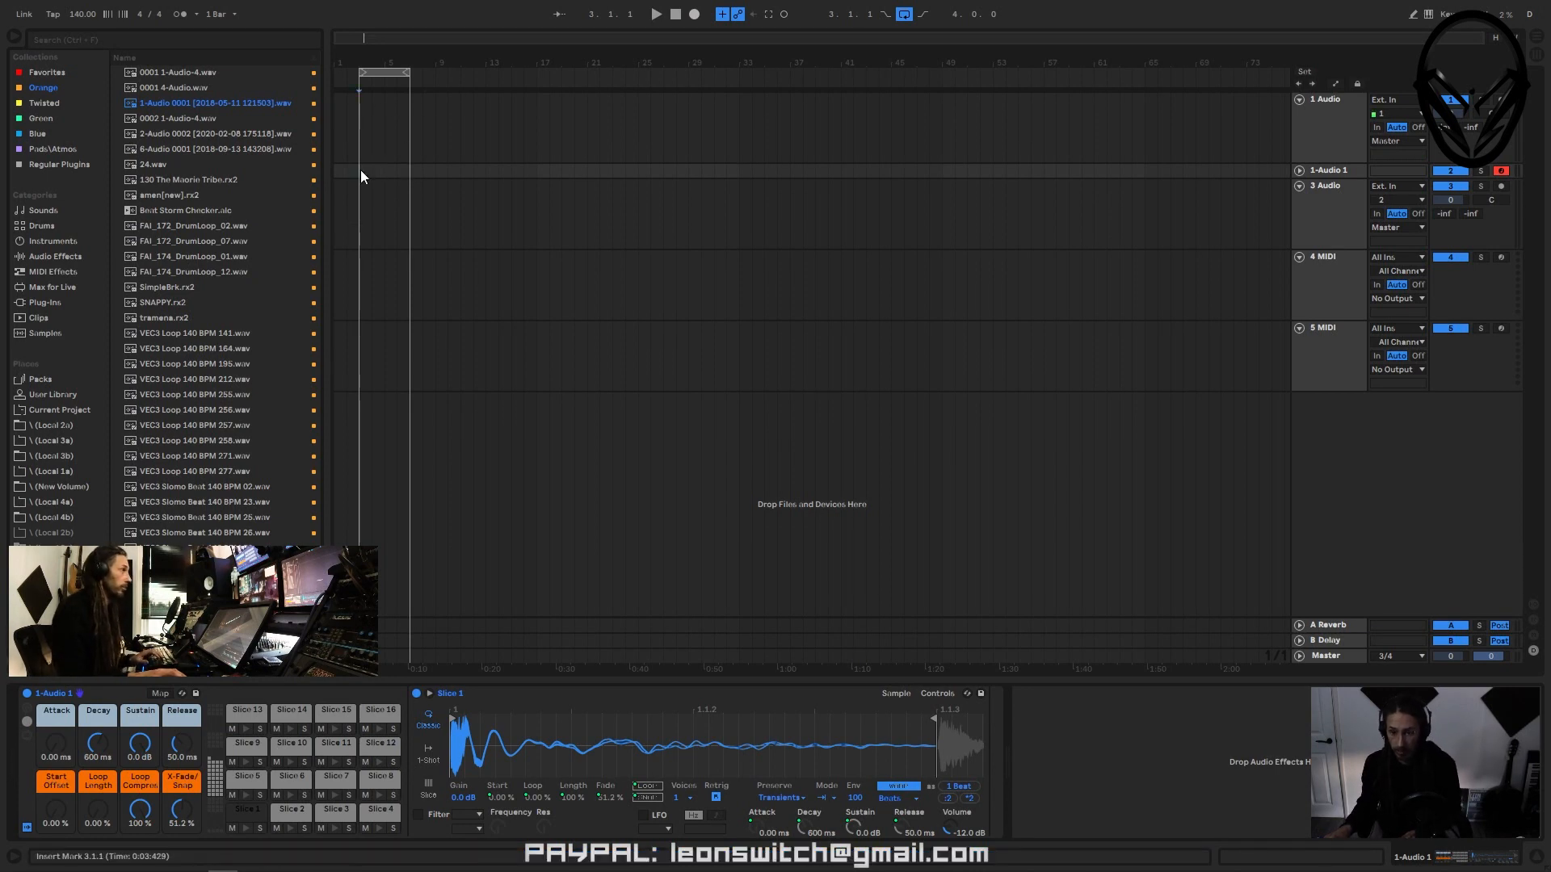
left_click_drag(361, 168, 379, 172)
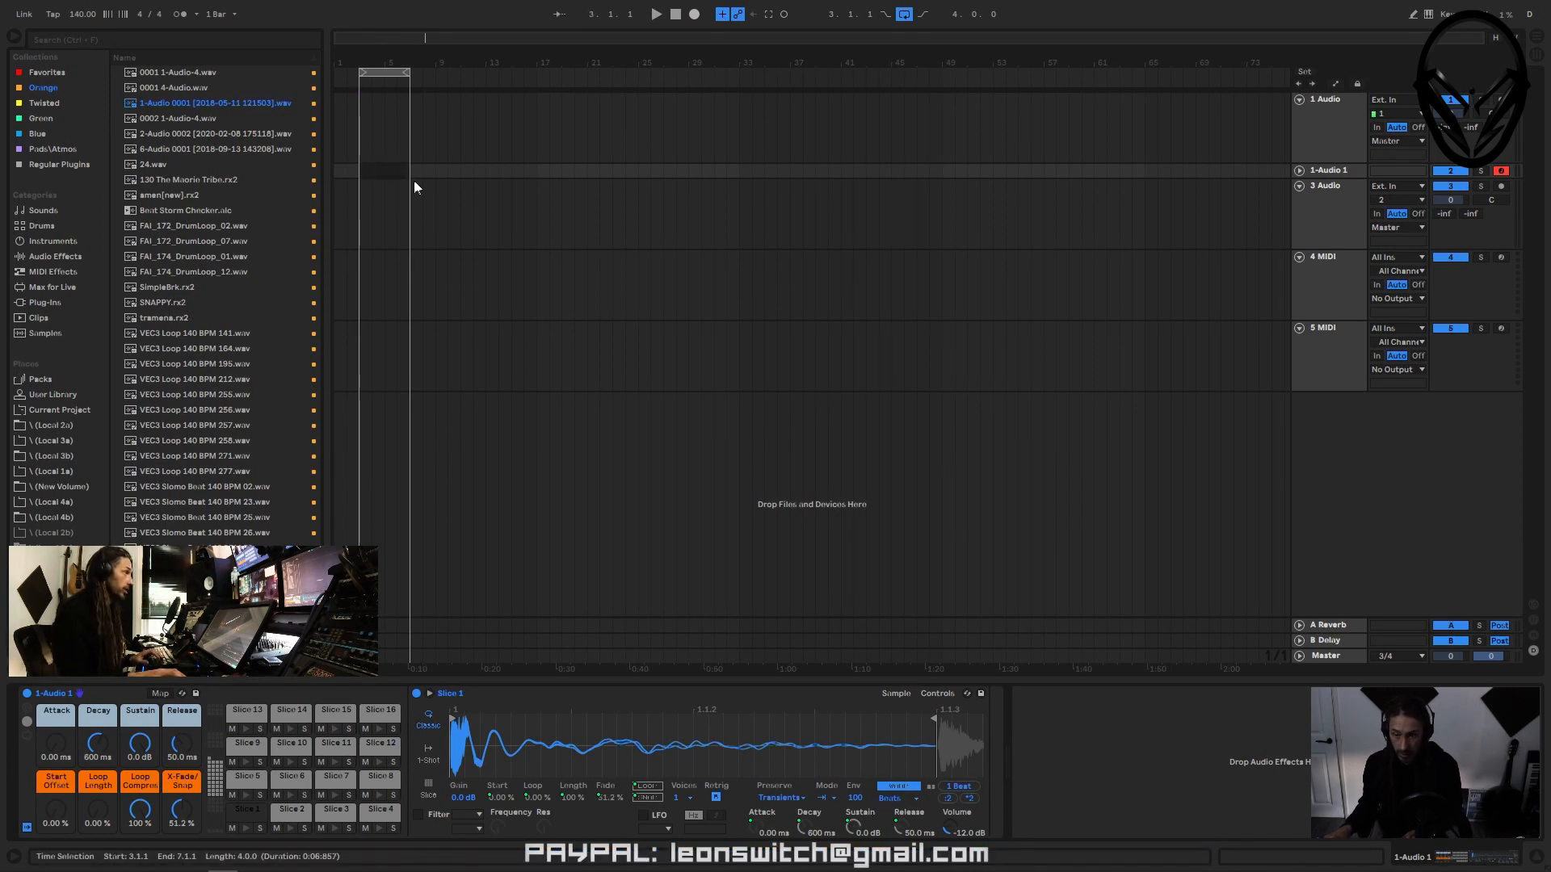
right_click(390, 173)
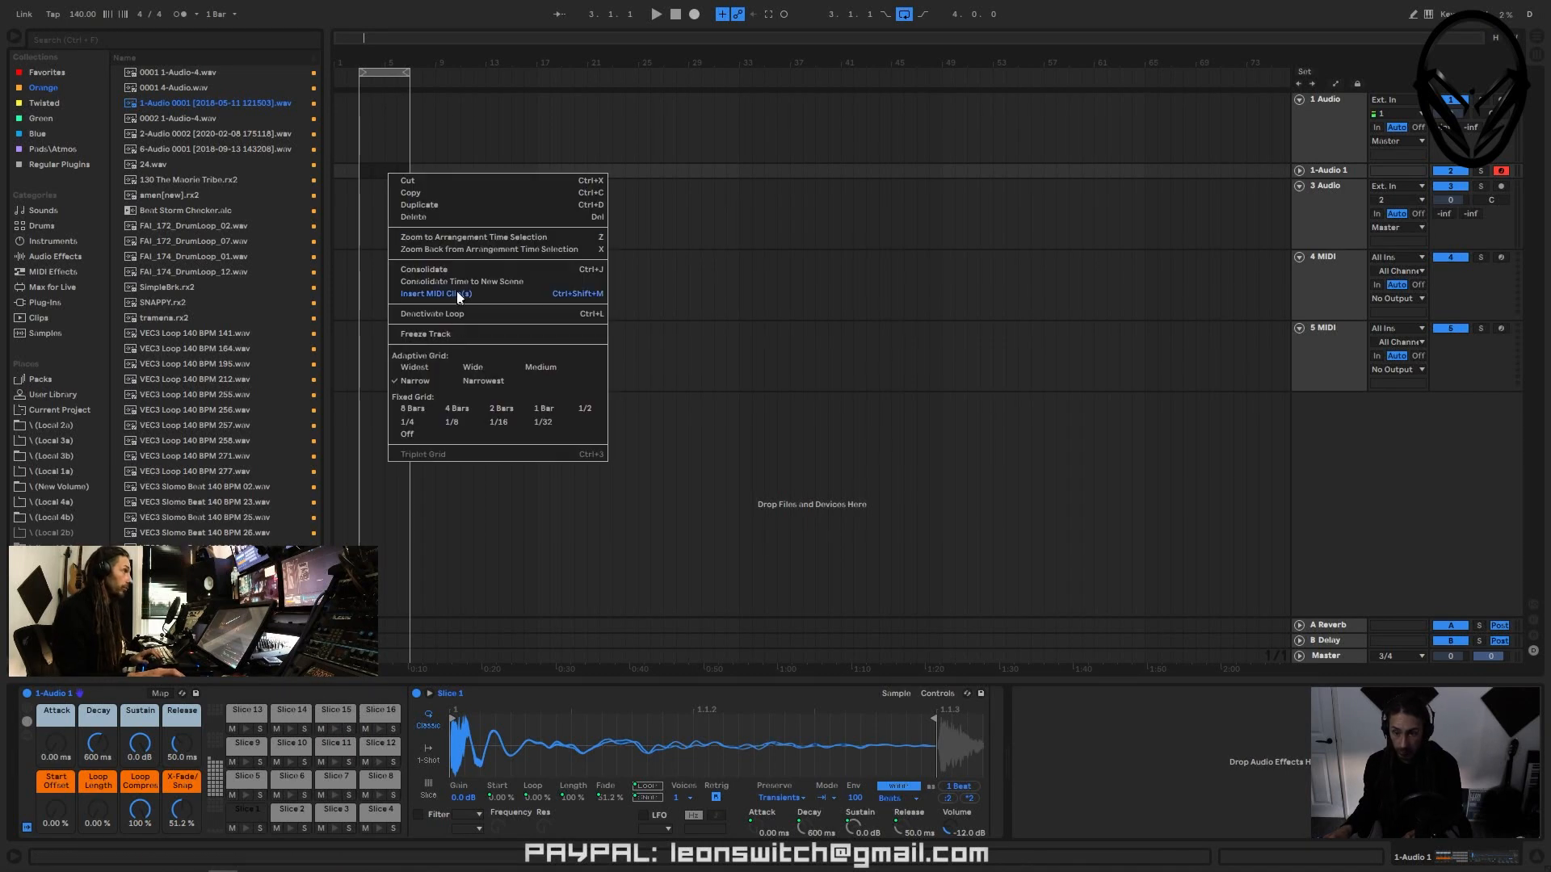
left_click(457, 289)
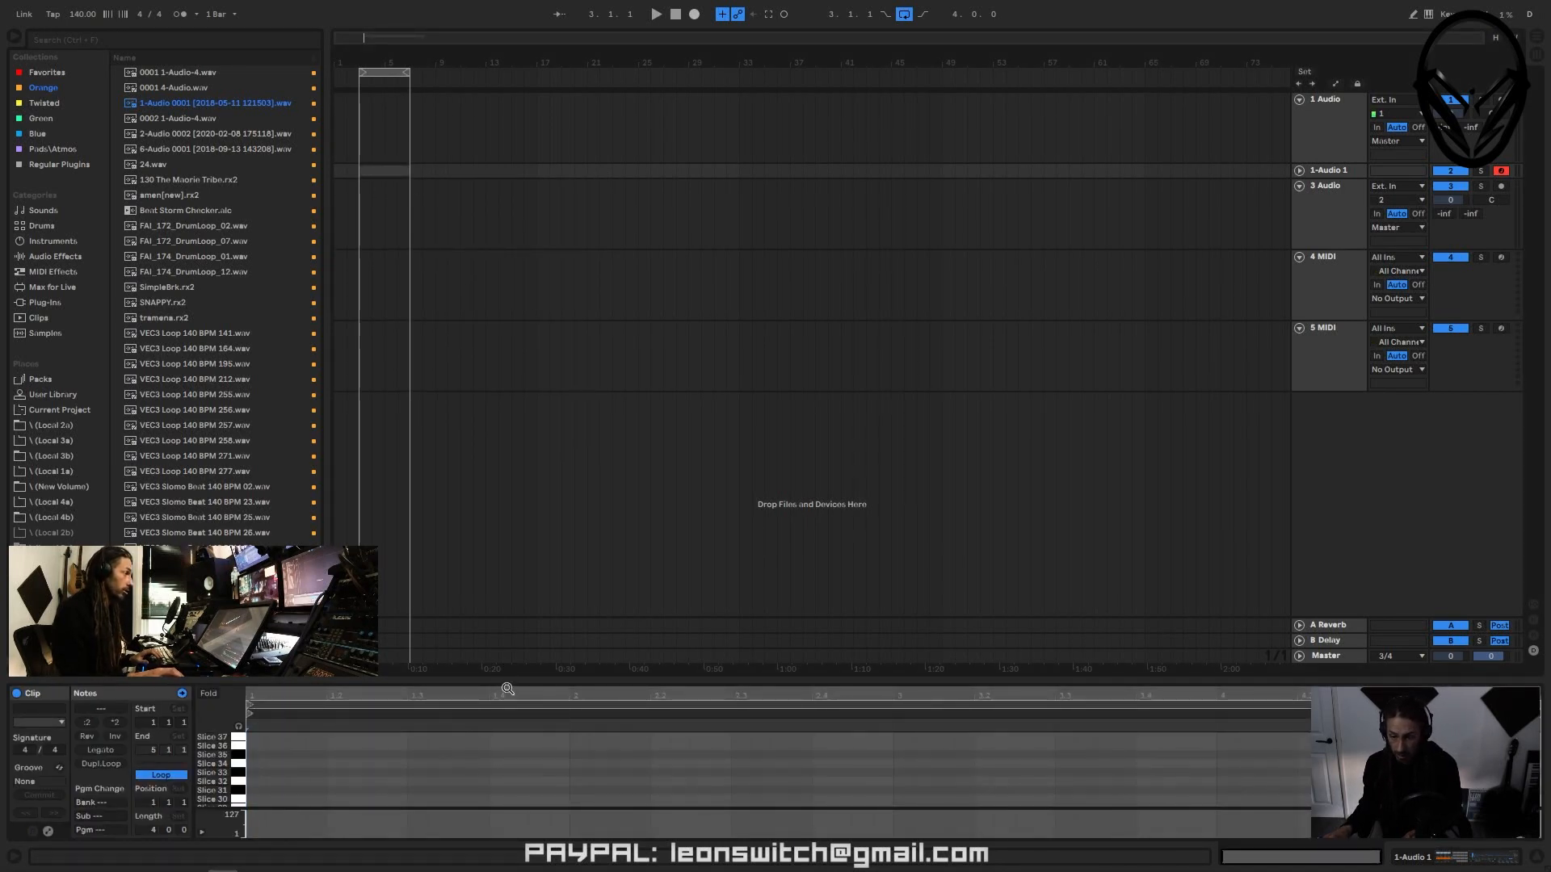
- Enlarge the note editor, place Slice 1 at 1.1, Slice 2 at 1.2 and Slice 3 at 1.3, and play the pattern
left_click_drag(506, 682, 501, 494)
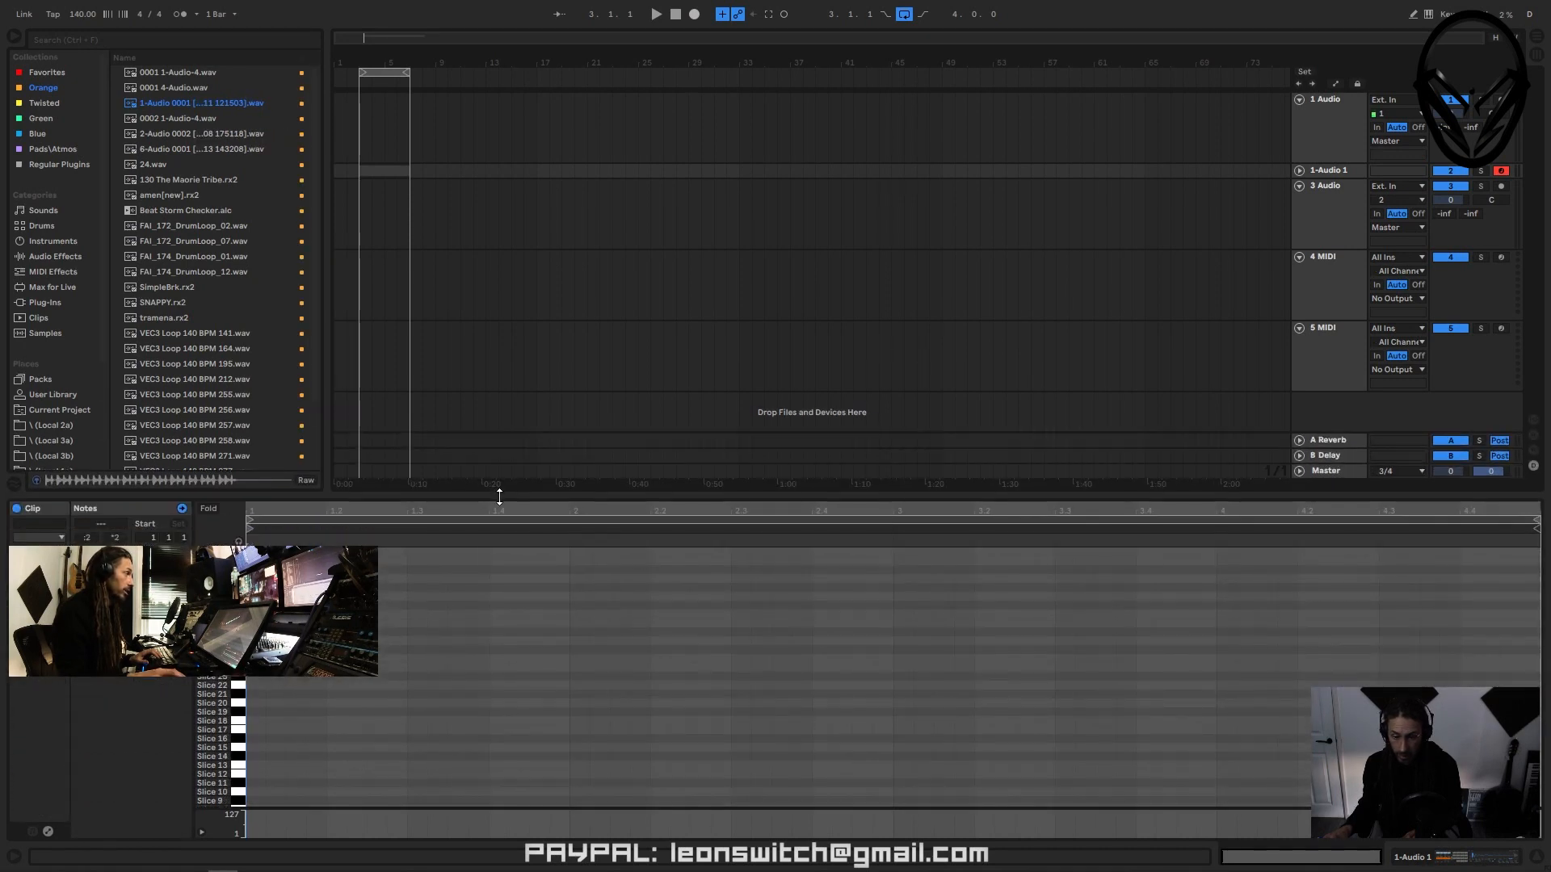
scroll(242, 727, "down", 4)
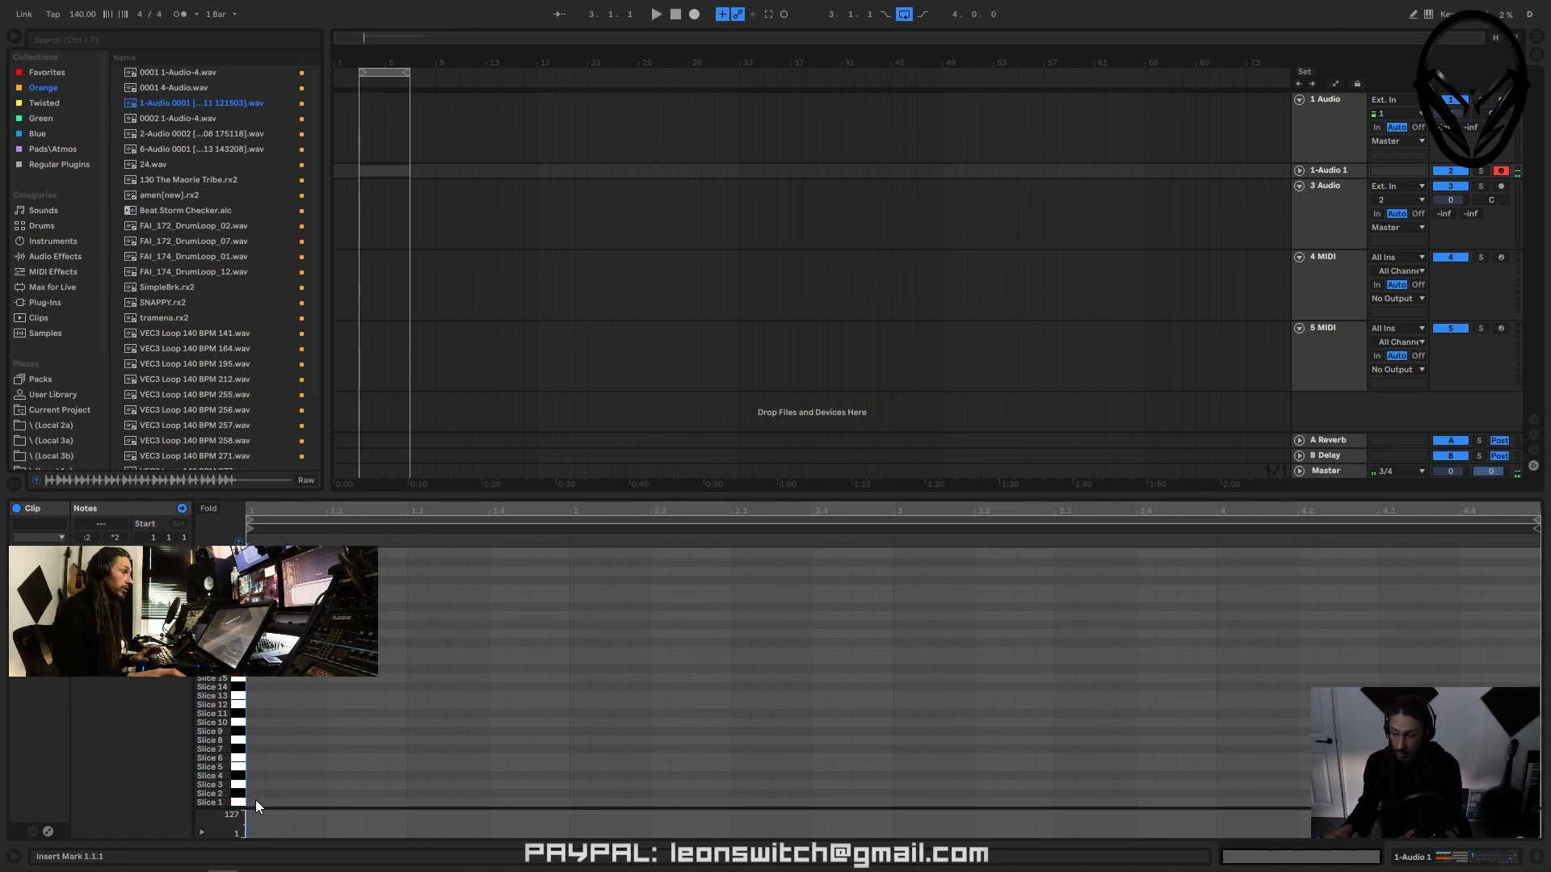
left_click_drag(255, 800, 343, 794)
left_click(302, 785)
left_click(416, 785)
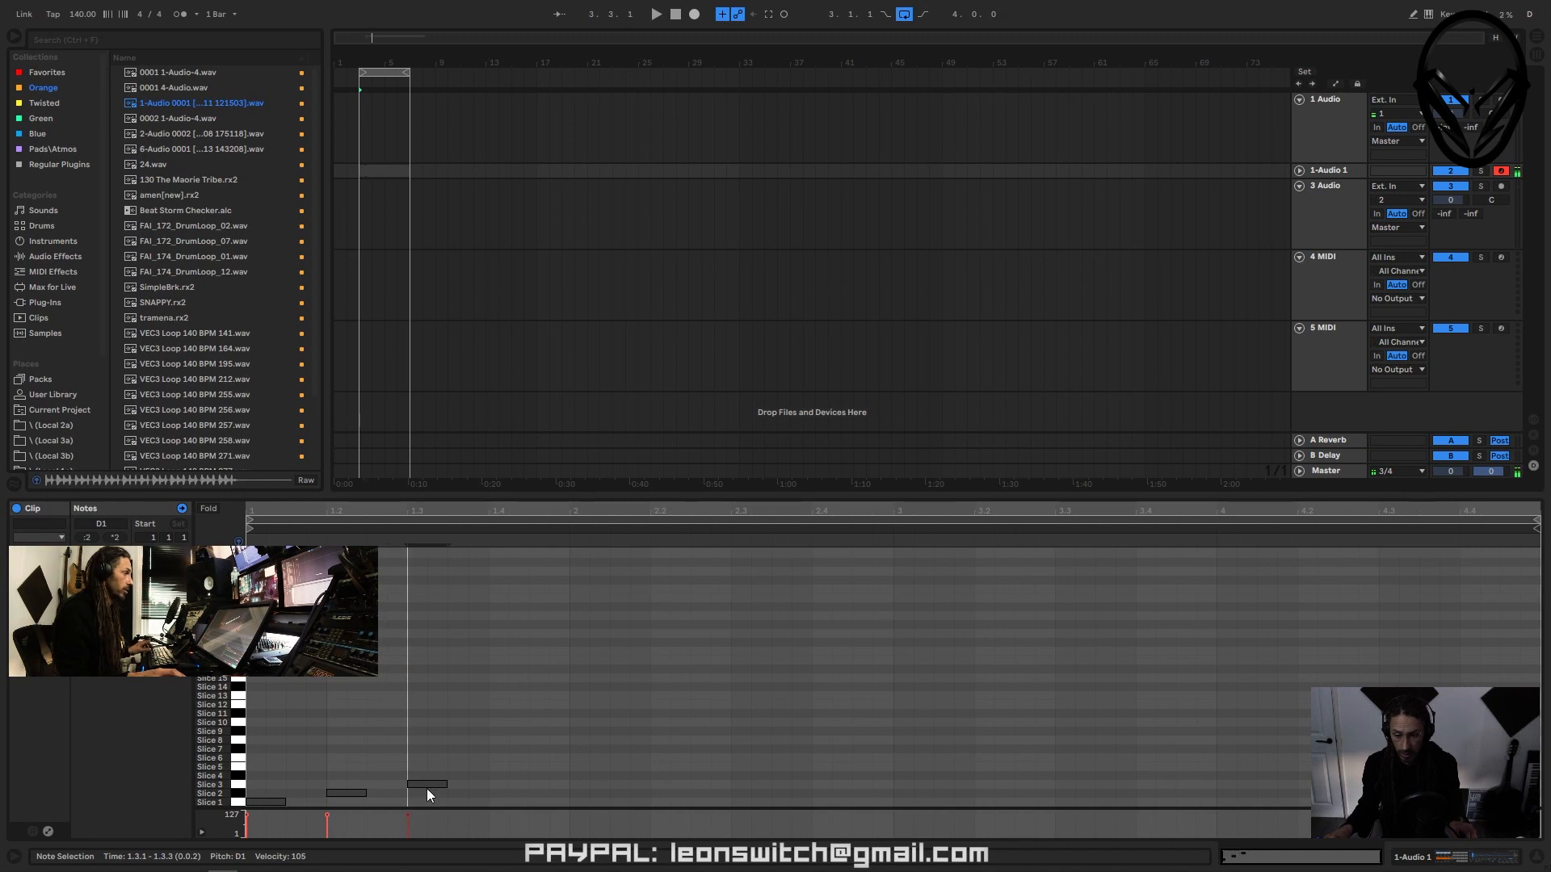
key("space")
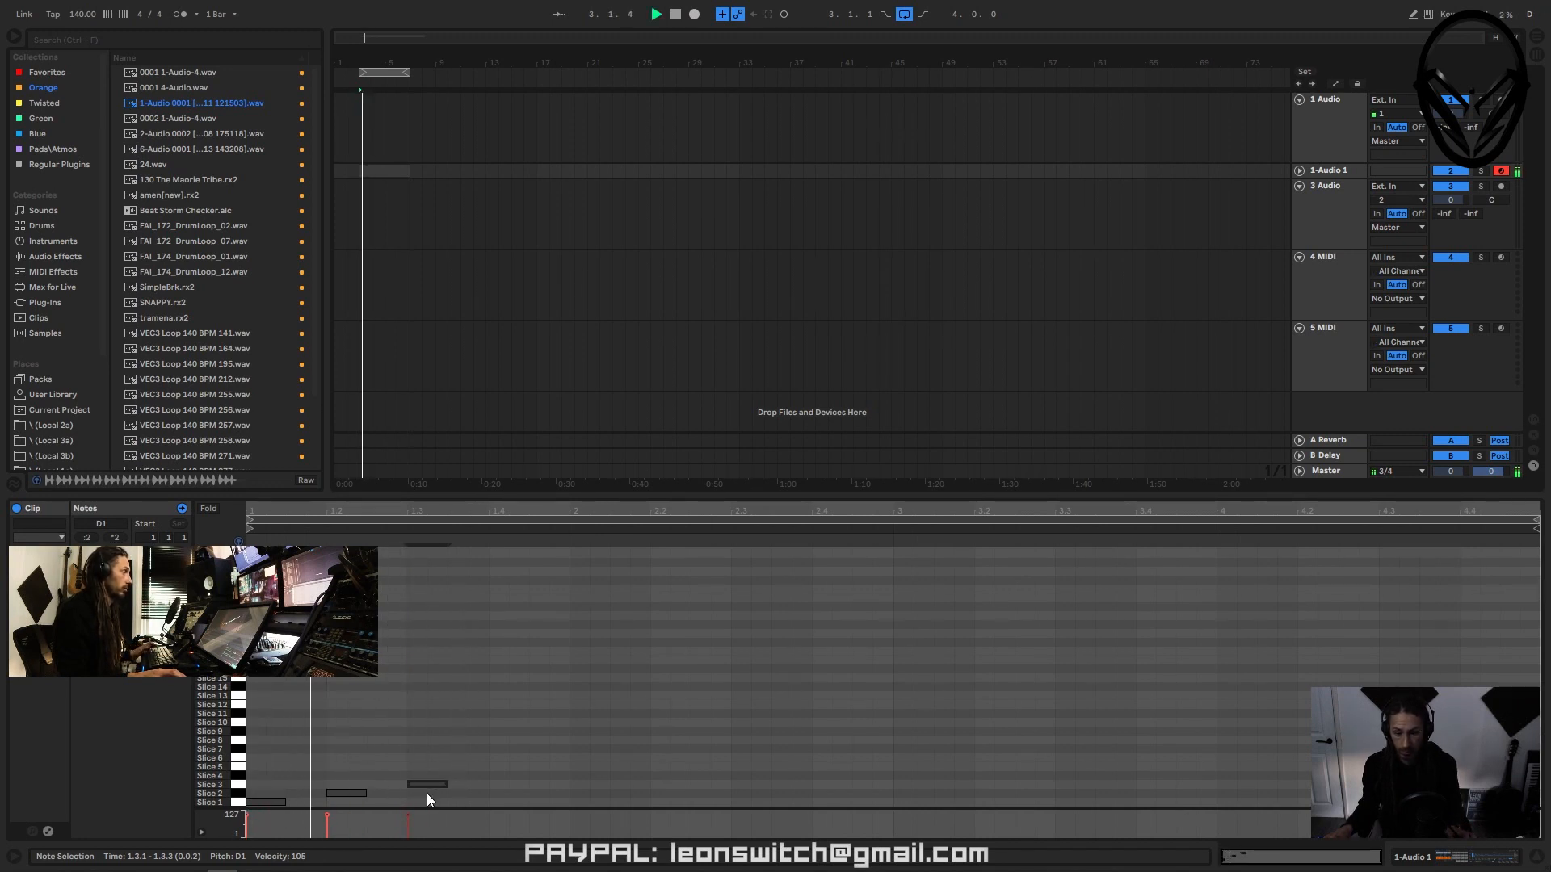
key("space")
- Extend the pattern with Slice 5 at 1.4 and 2.1, Slice 4 at 1.4.3 and 2.1.3, and Slice 6 at 2.2
left_click_drag(429, 785, 507, 764)
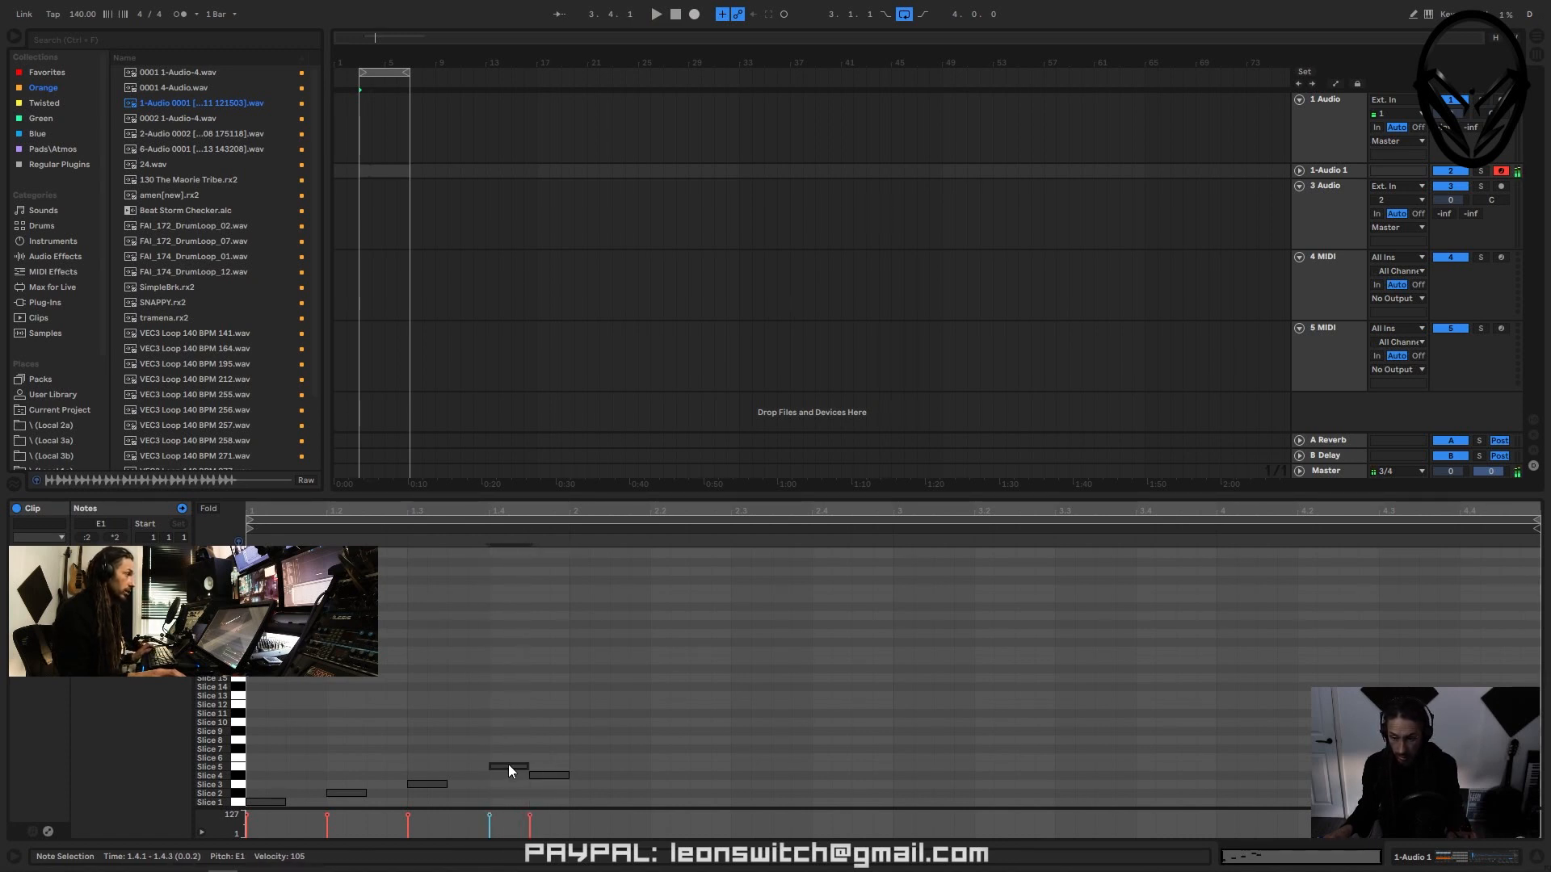
key("space")
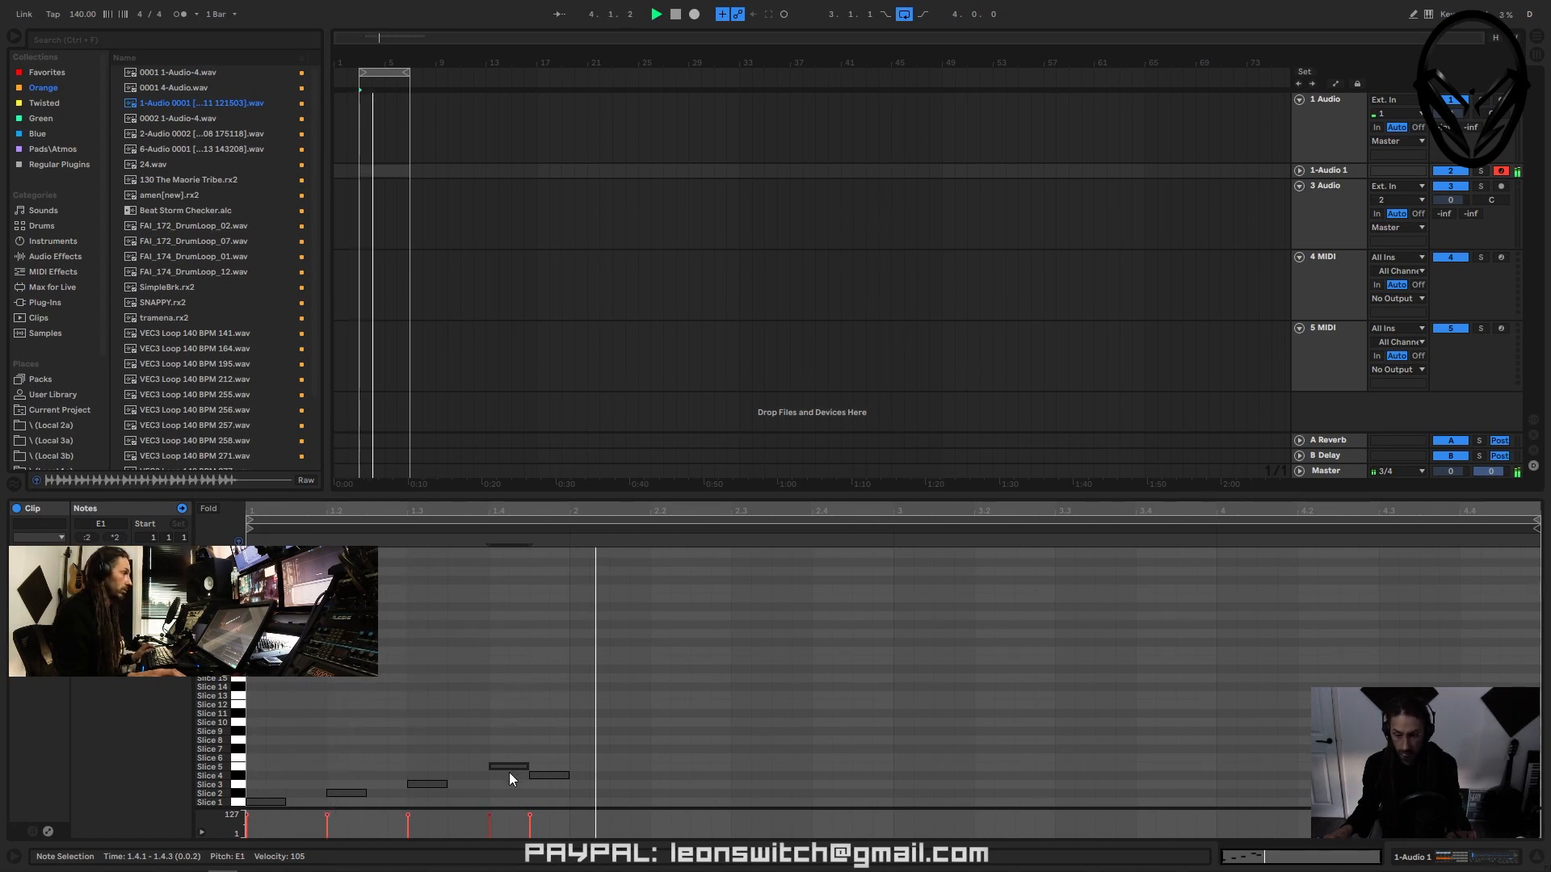
left_click_drag(516, 764, 670, 765)
left_click(547, 777)
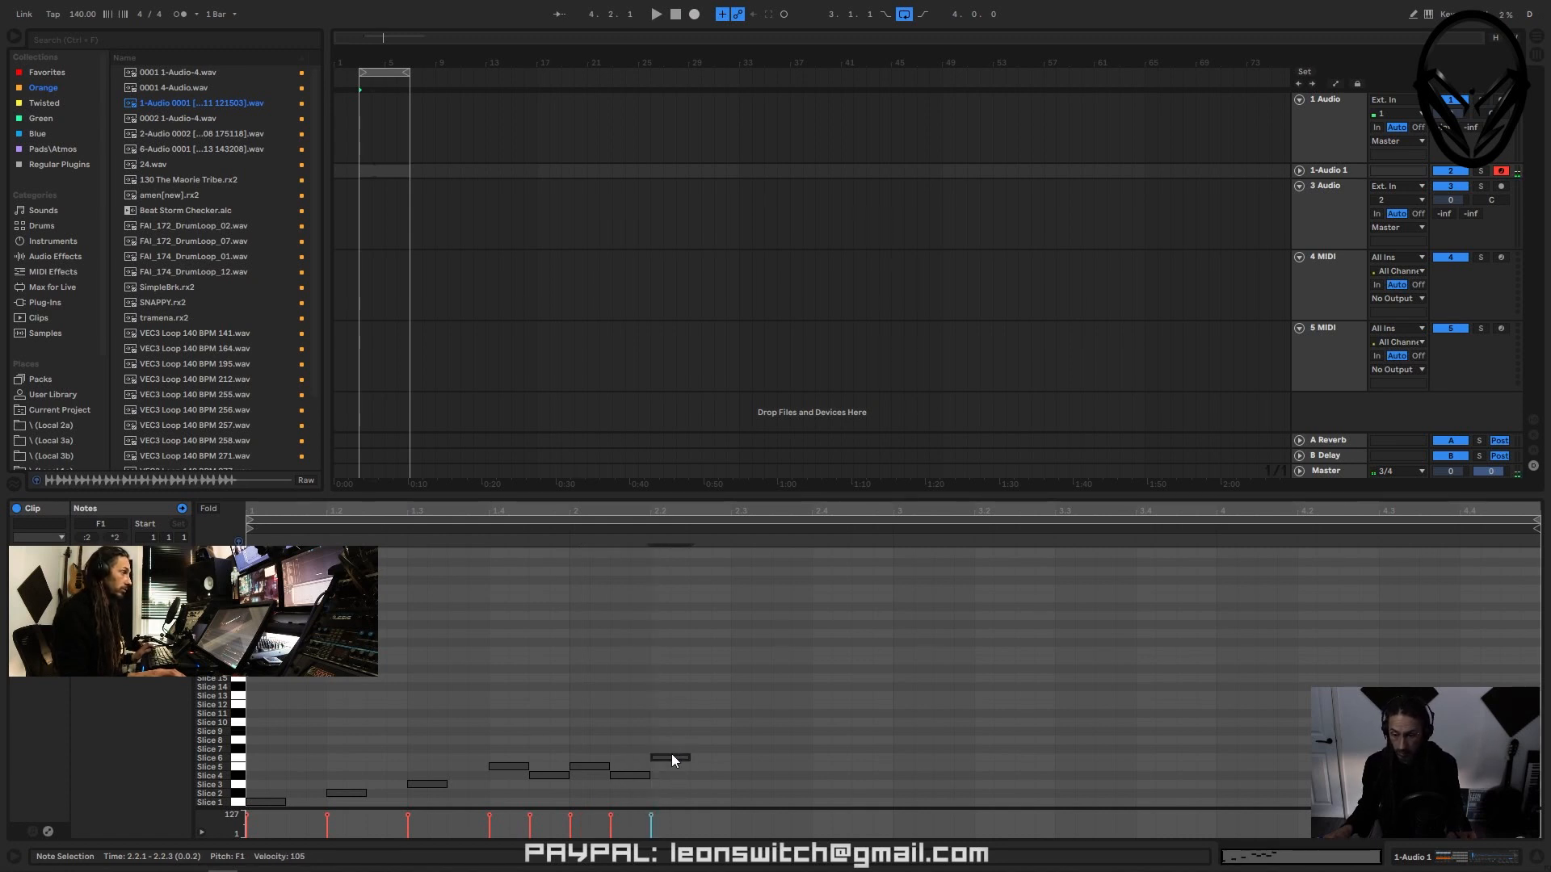
- Audition Slice 6 from the note editor's keys and Slice 8 from its drum rack pad
left_click(238, 759)
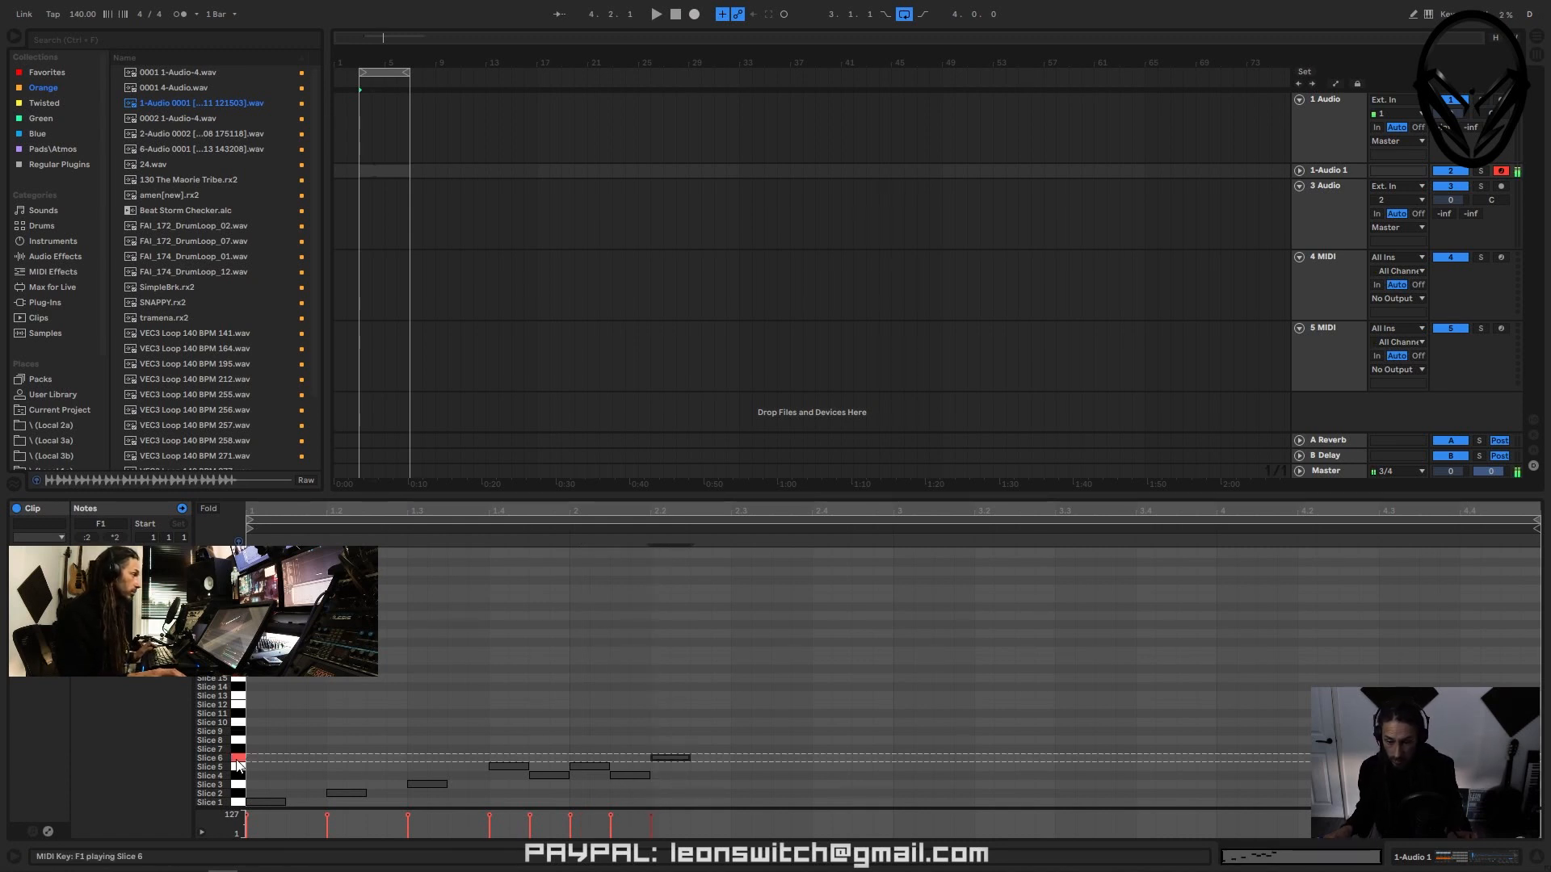
left_click(238, 760)
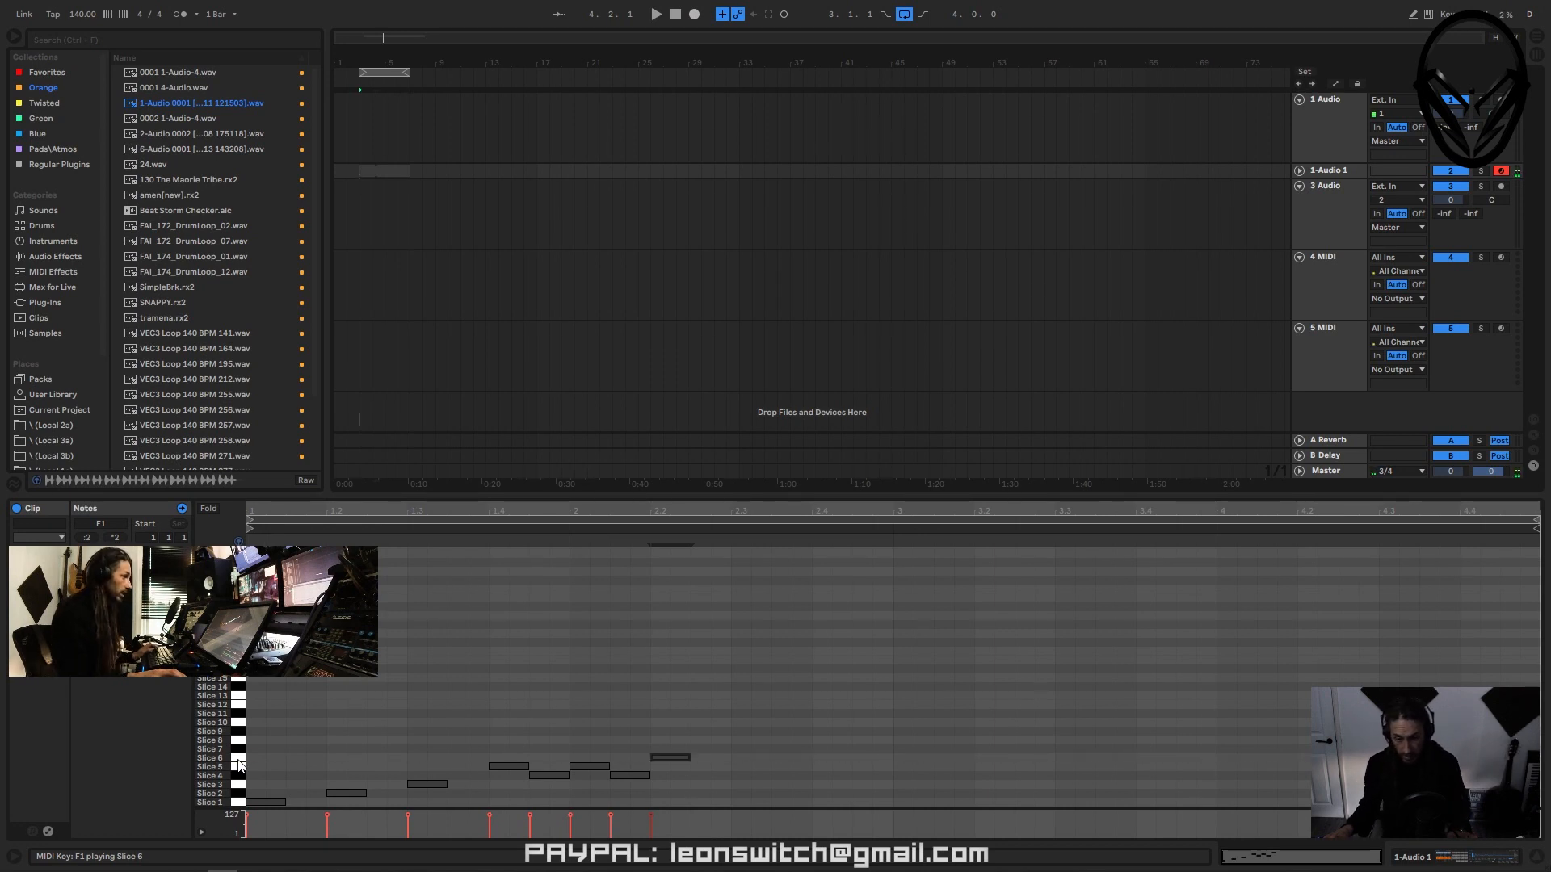
left_click(1345, 172)
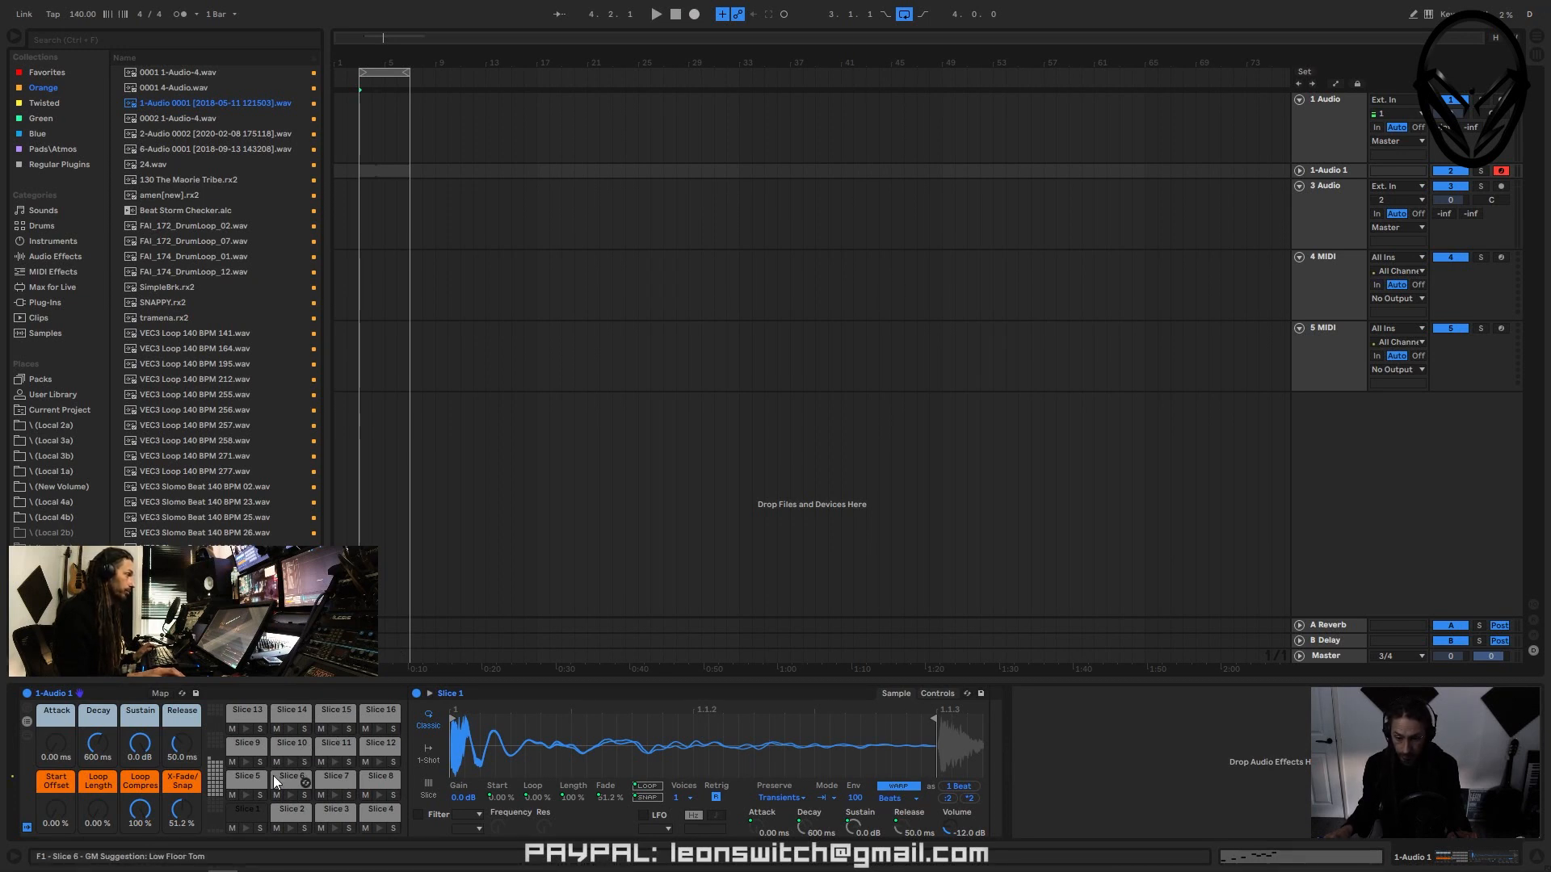
left_click(381, 777)
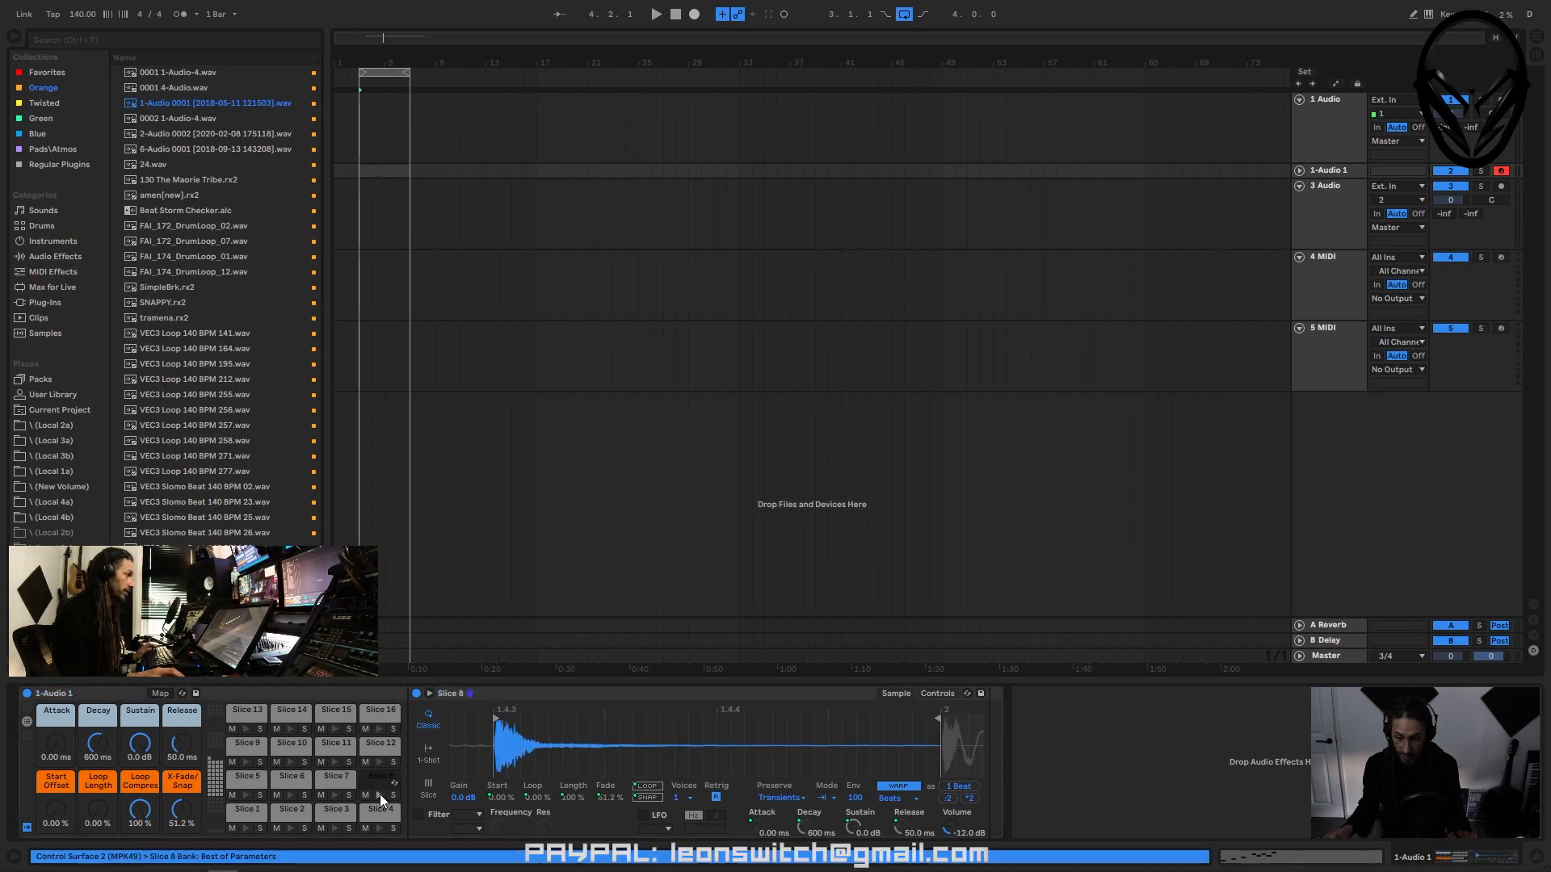
left_click(379, 793)
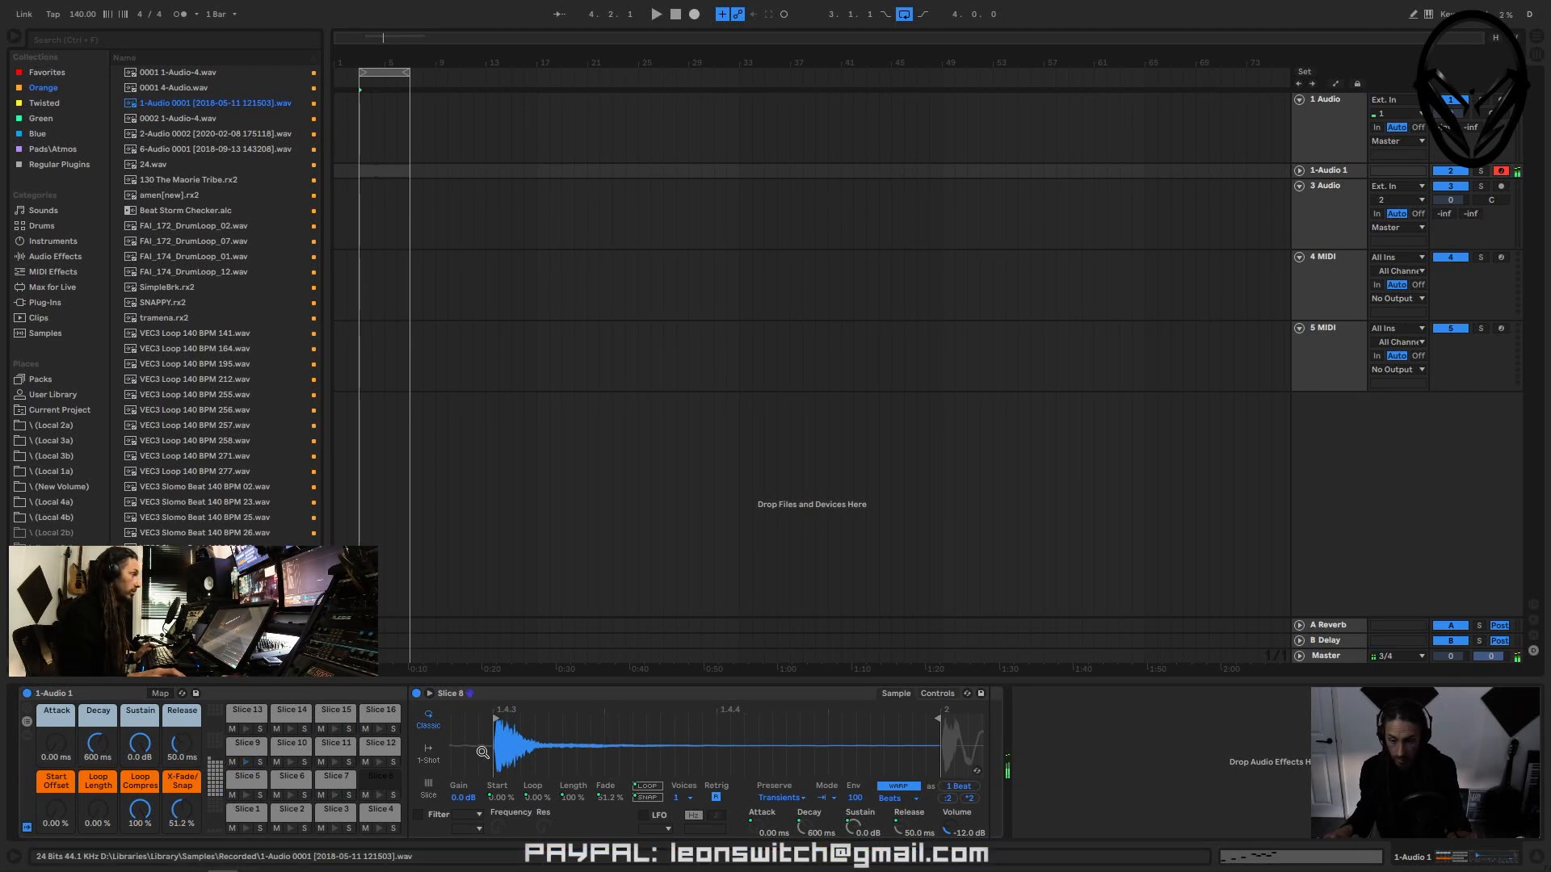
double_click(391, 168)
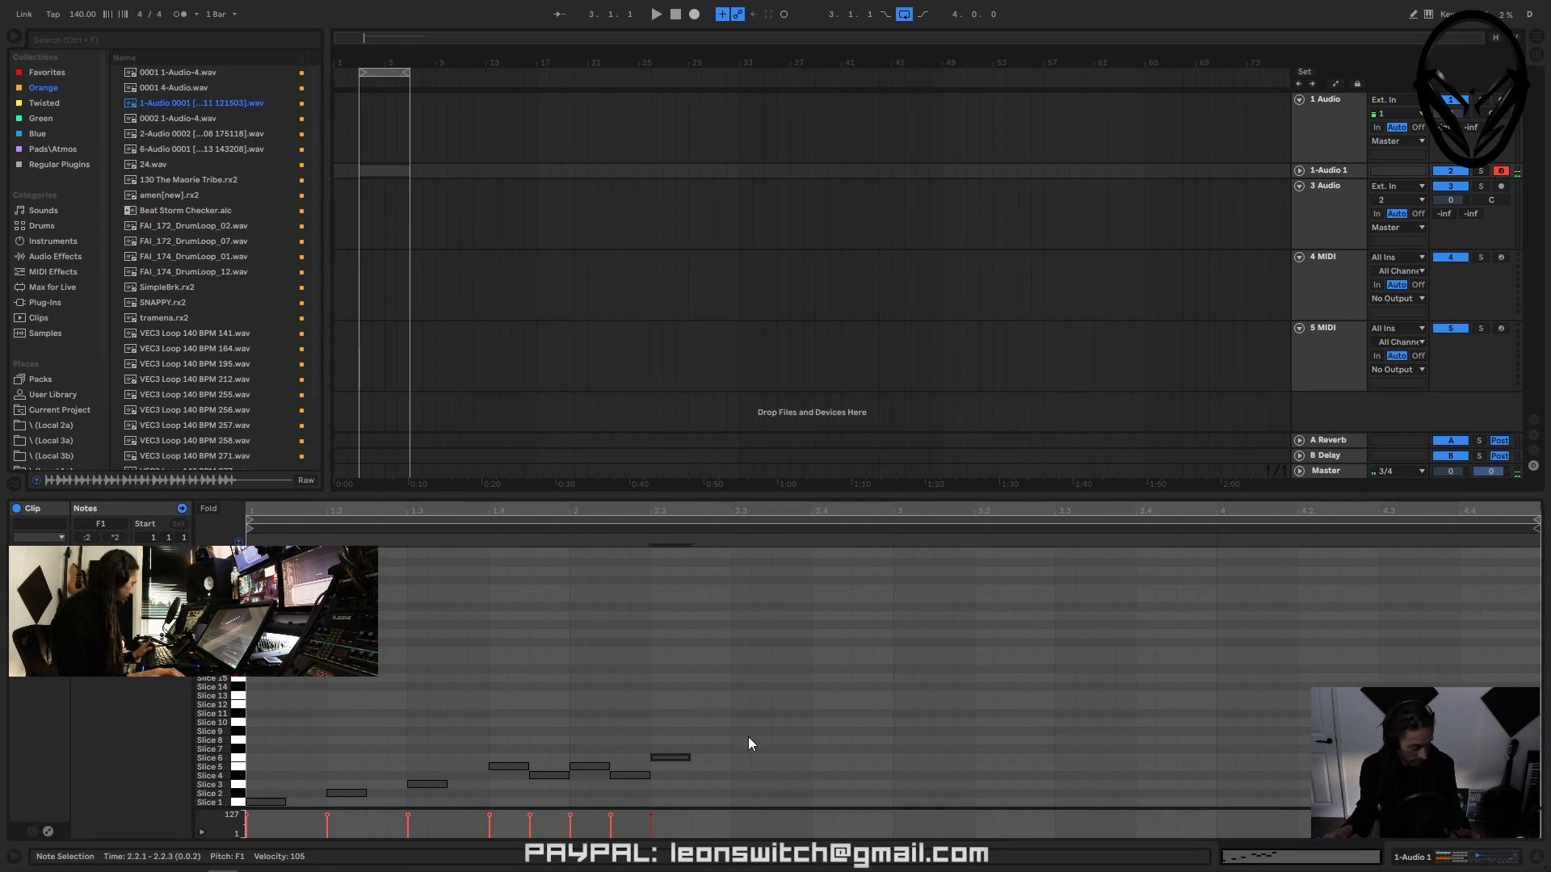
double_click(1330, 168)
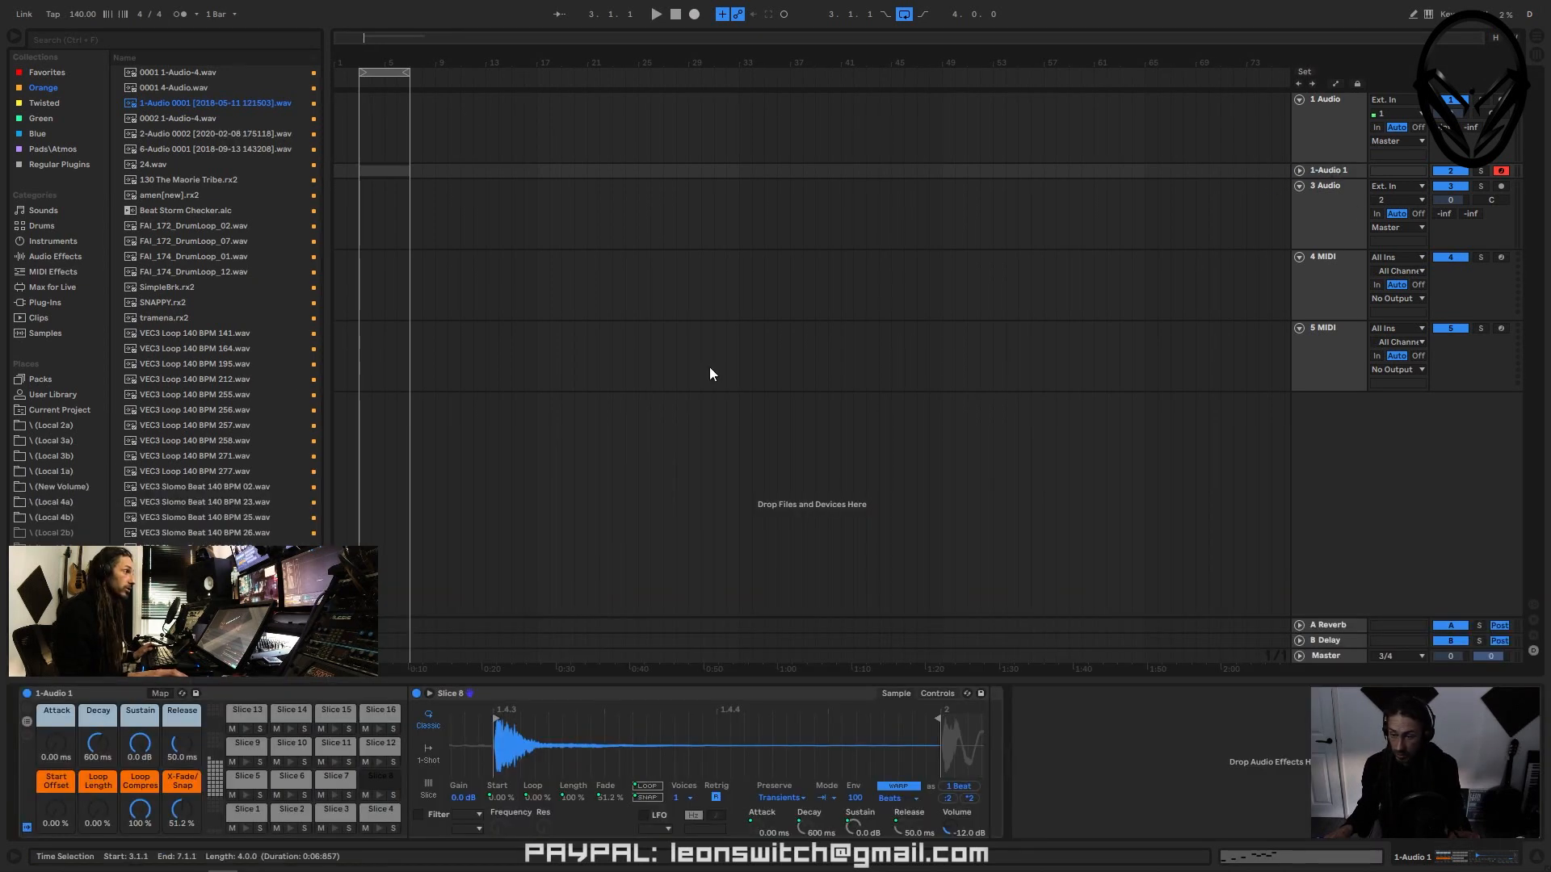
- Add a Reverb audio effect to Slice 6's chain in the drum rack and audition Slice 1 for comparison
left_click(294, 793)
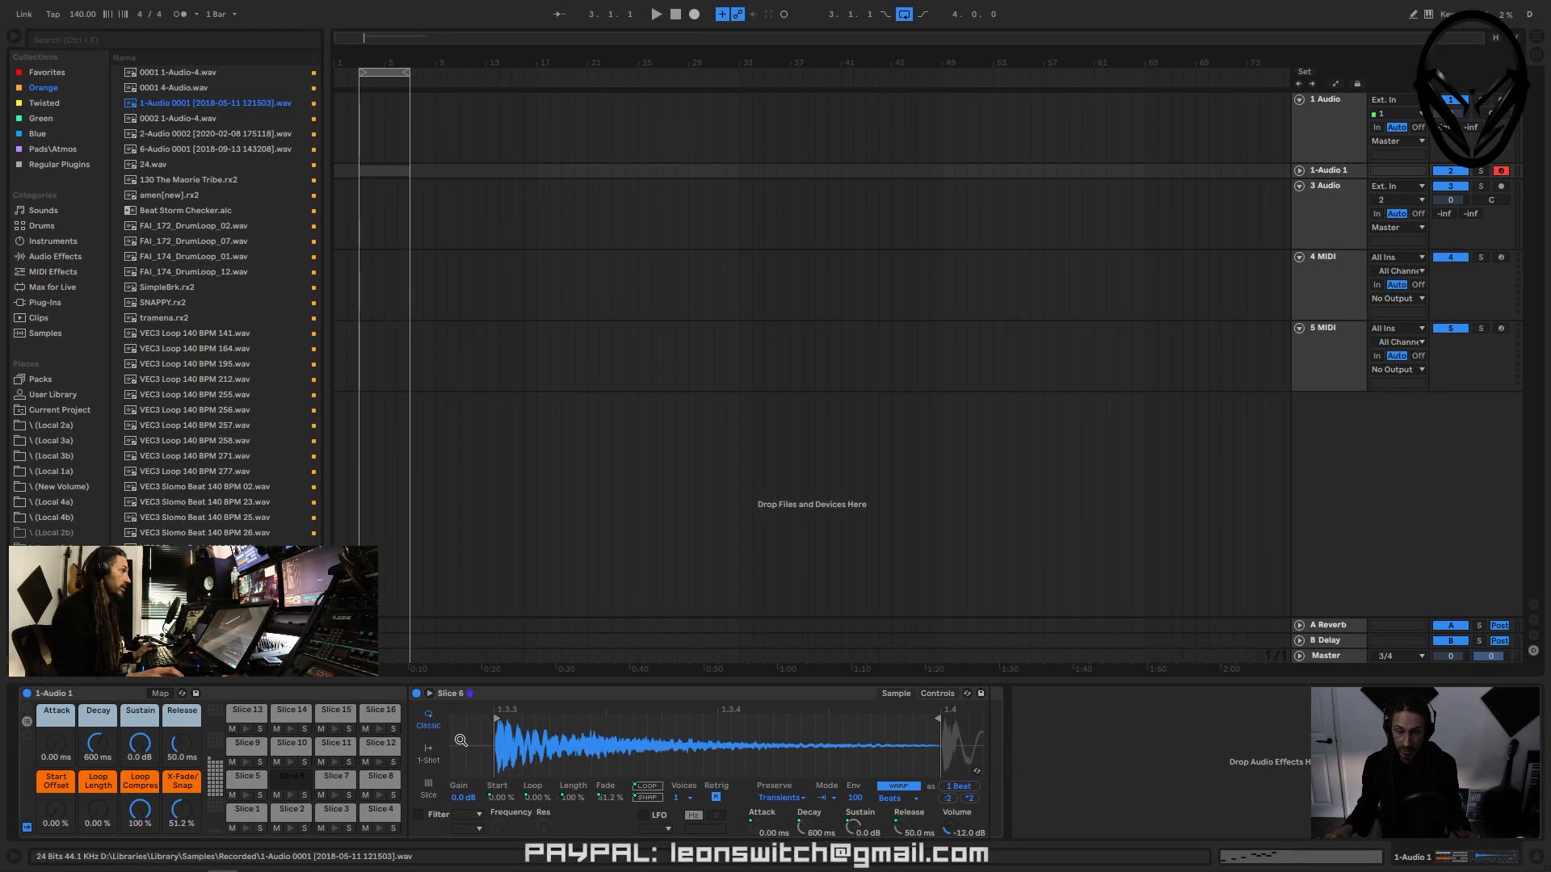
left_click(51, 255)
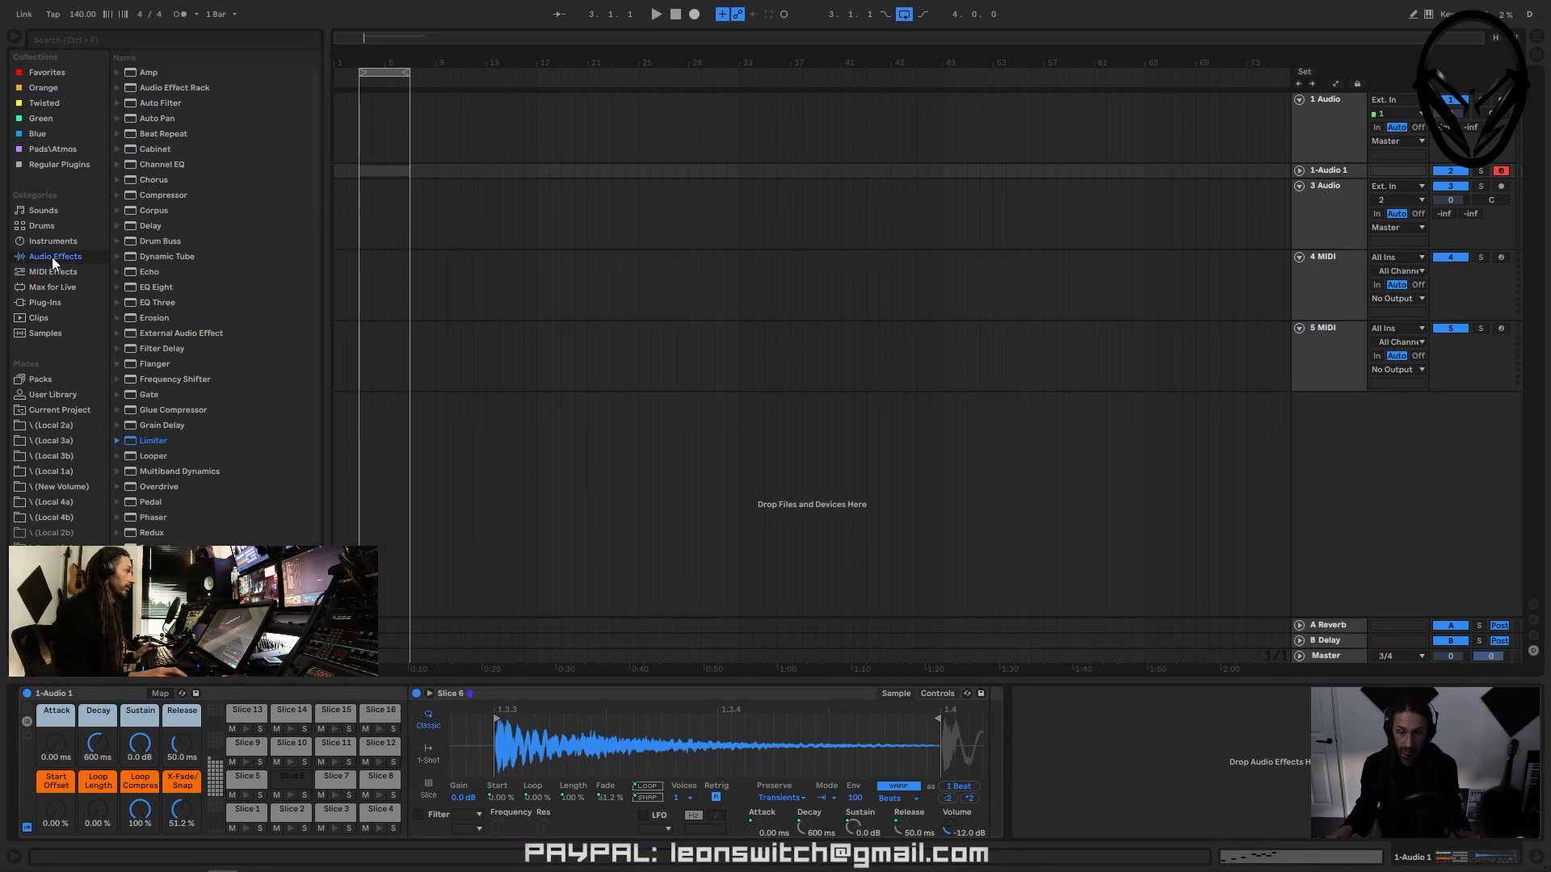
scroll(129, 486, "down", 1)
scroll(154, 432, "up", 1)
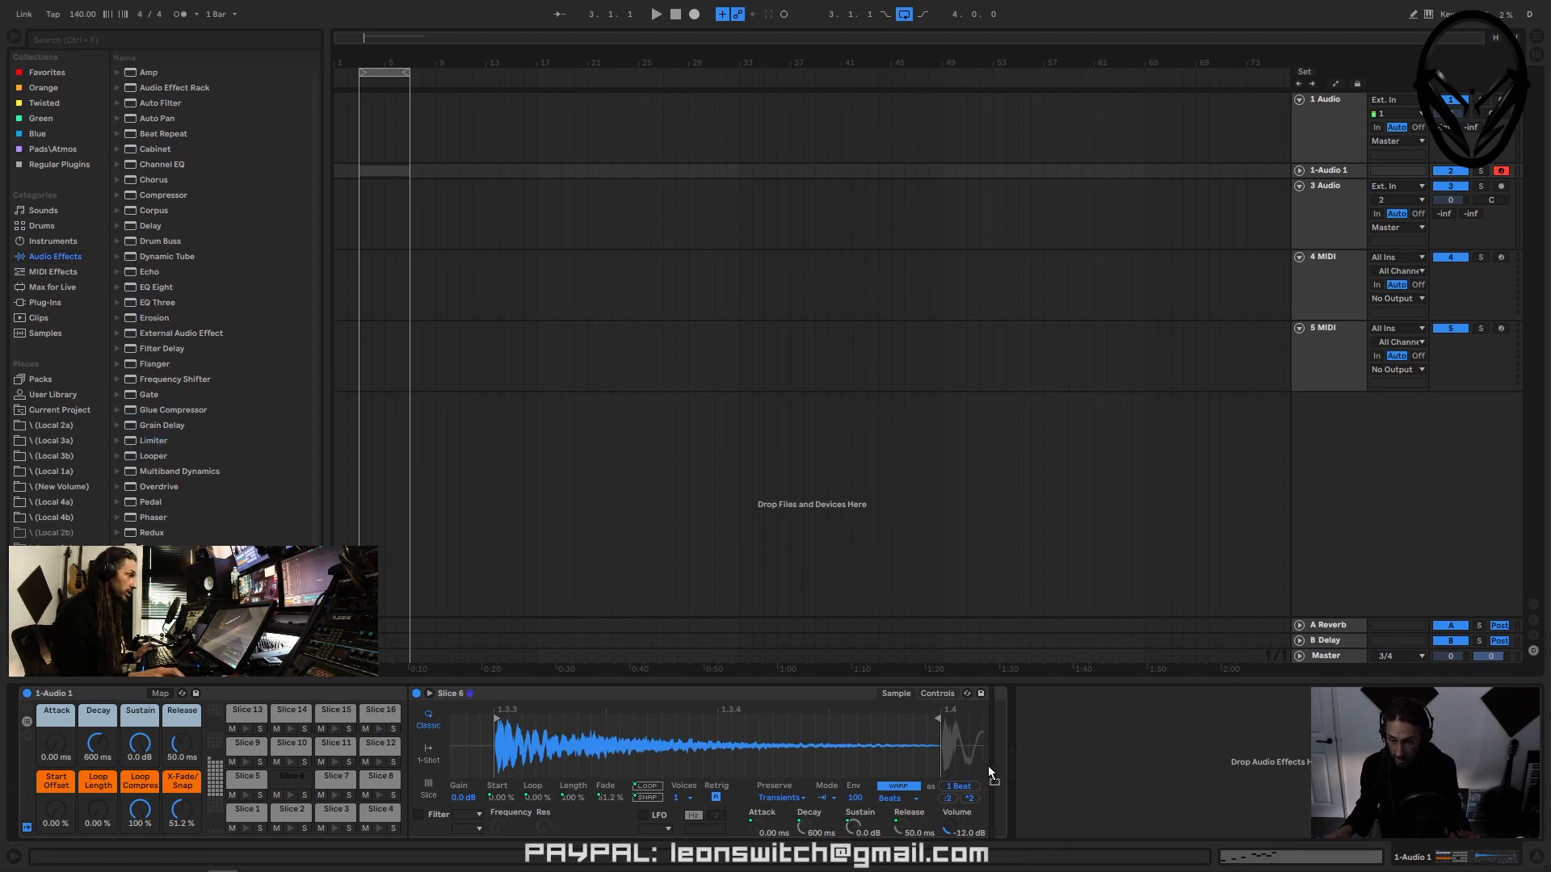
left_click_drag(988, 767, 983, 752)
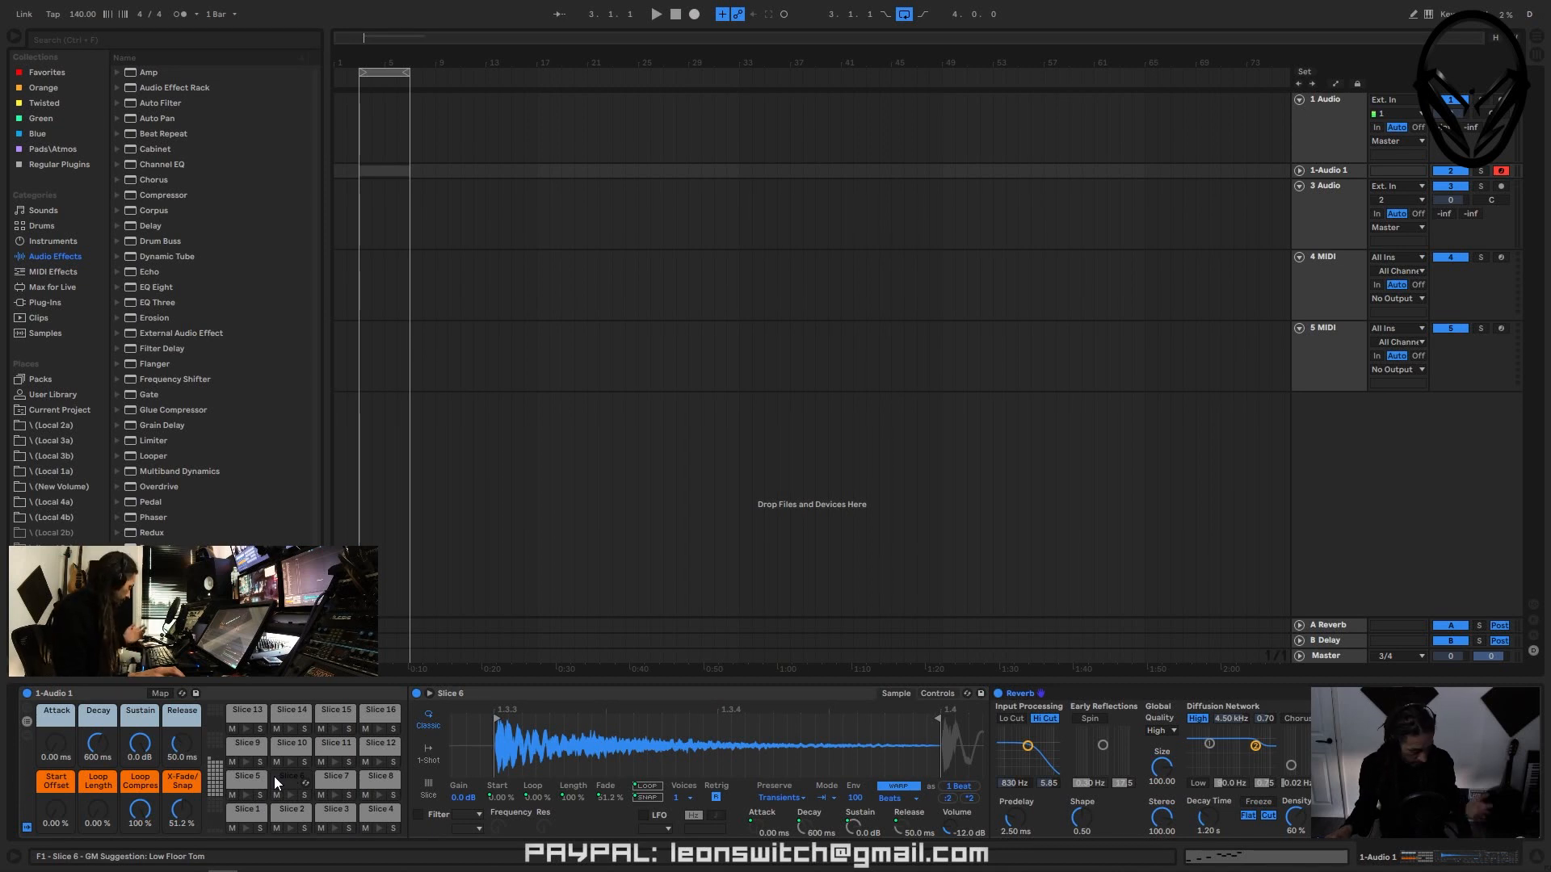
left_click(245, 828)
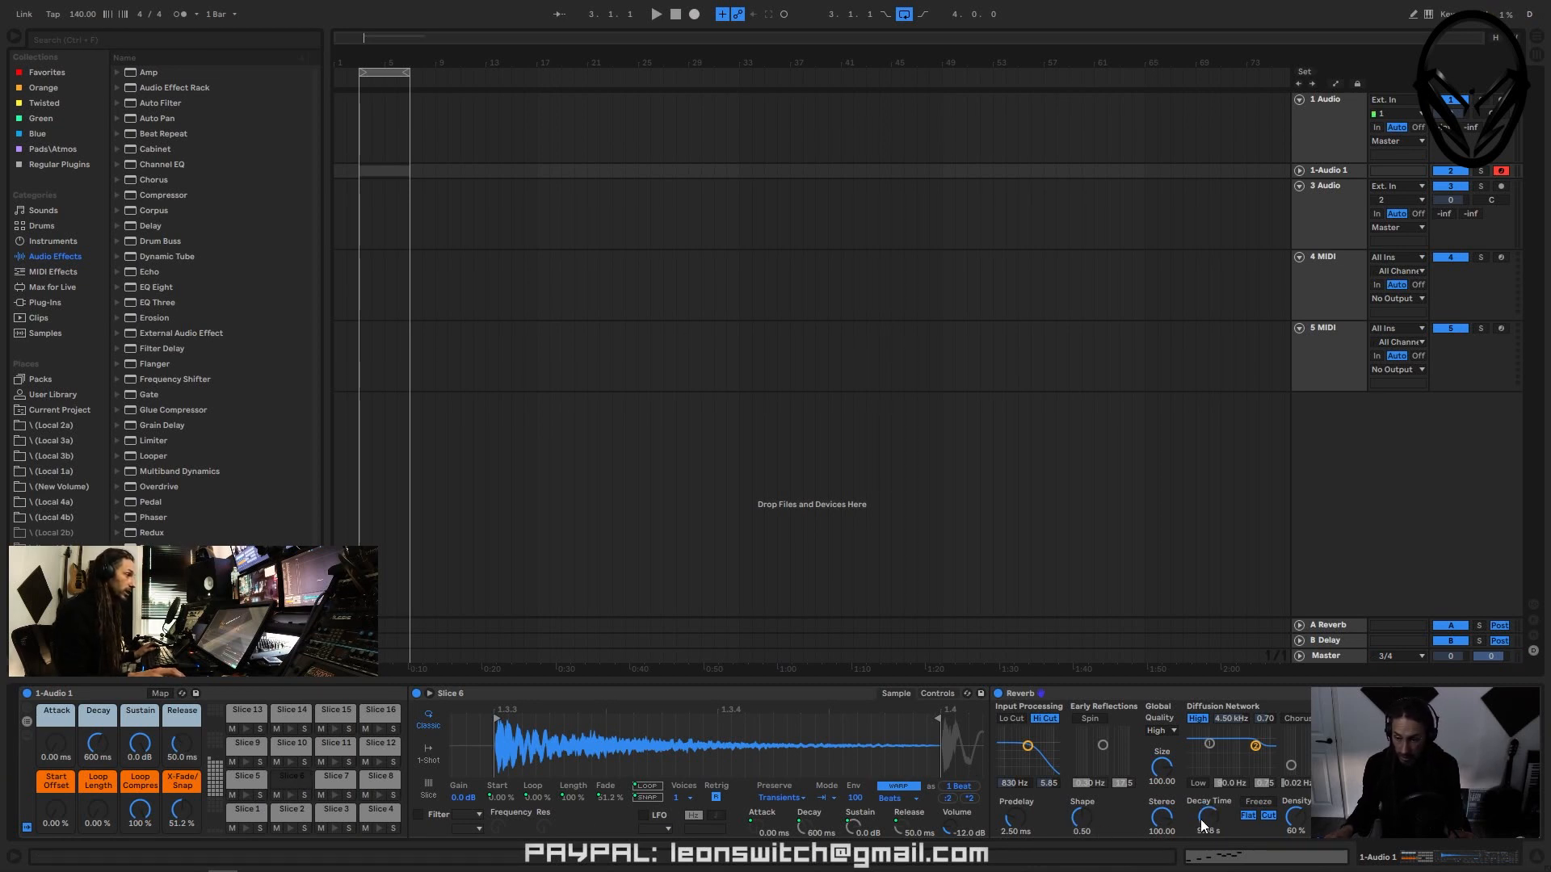
- Set Slice 6's Reverb to 3.02 s decay and 120 stereo, enable Lo Cut and move the input filter to 3.02 kHz
left_click_drag(1201, 823, 1201, 833)
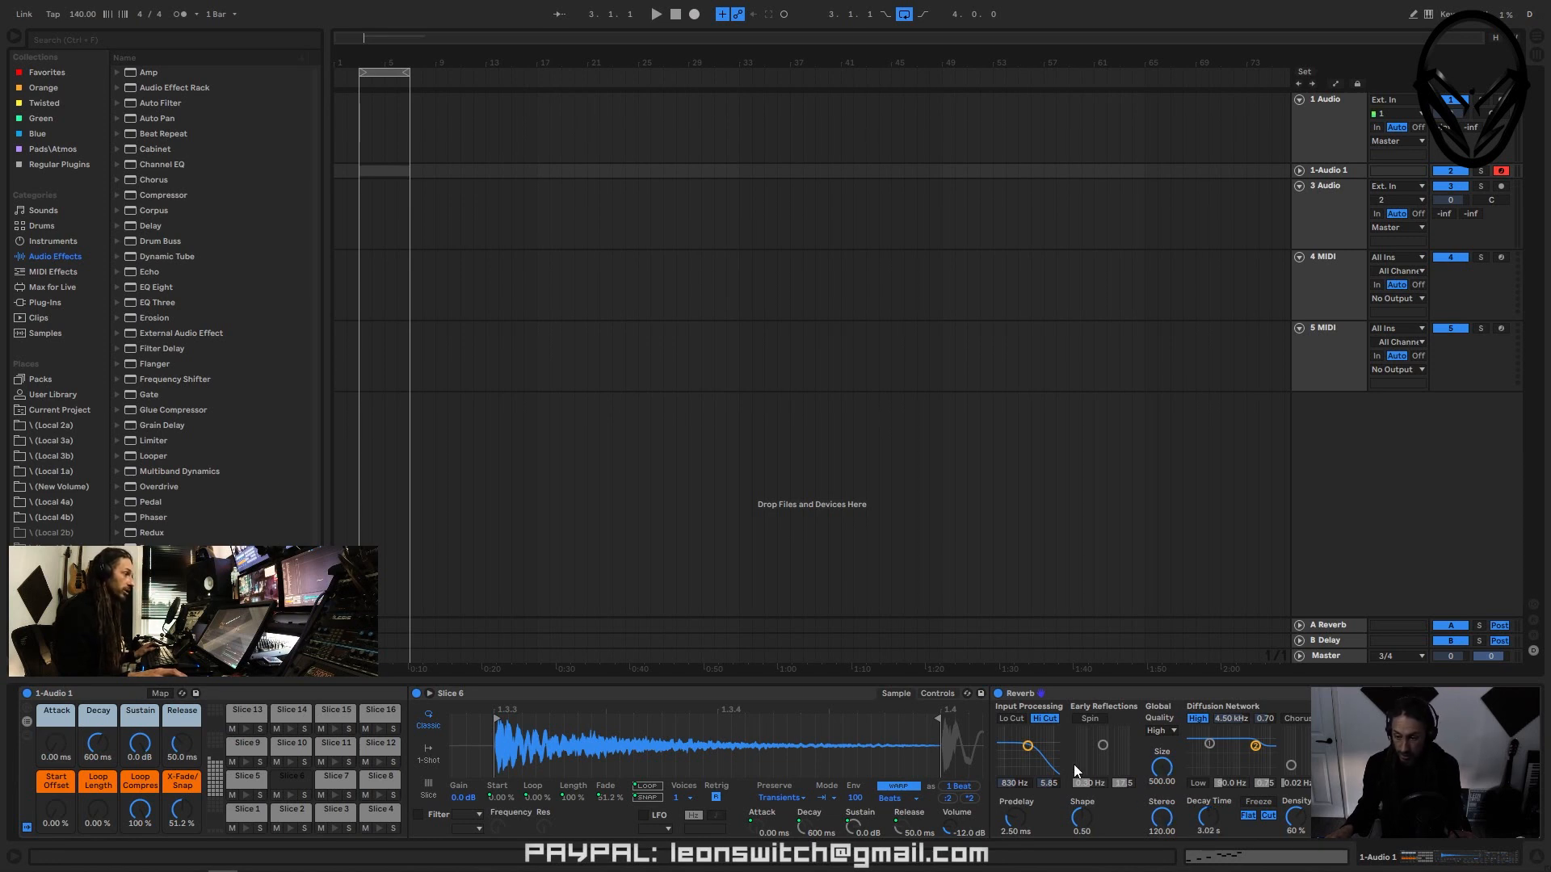
left_click(1009, 719)
left_click_drag(1027, 745, 1034, 752)
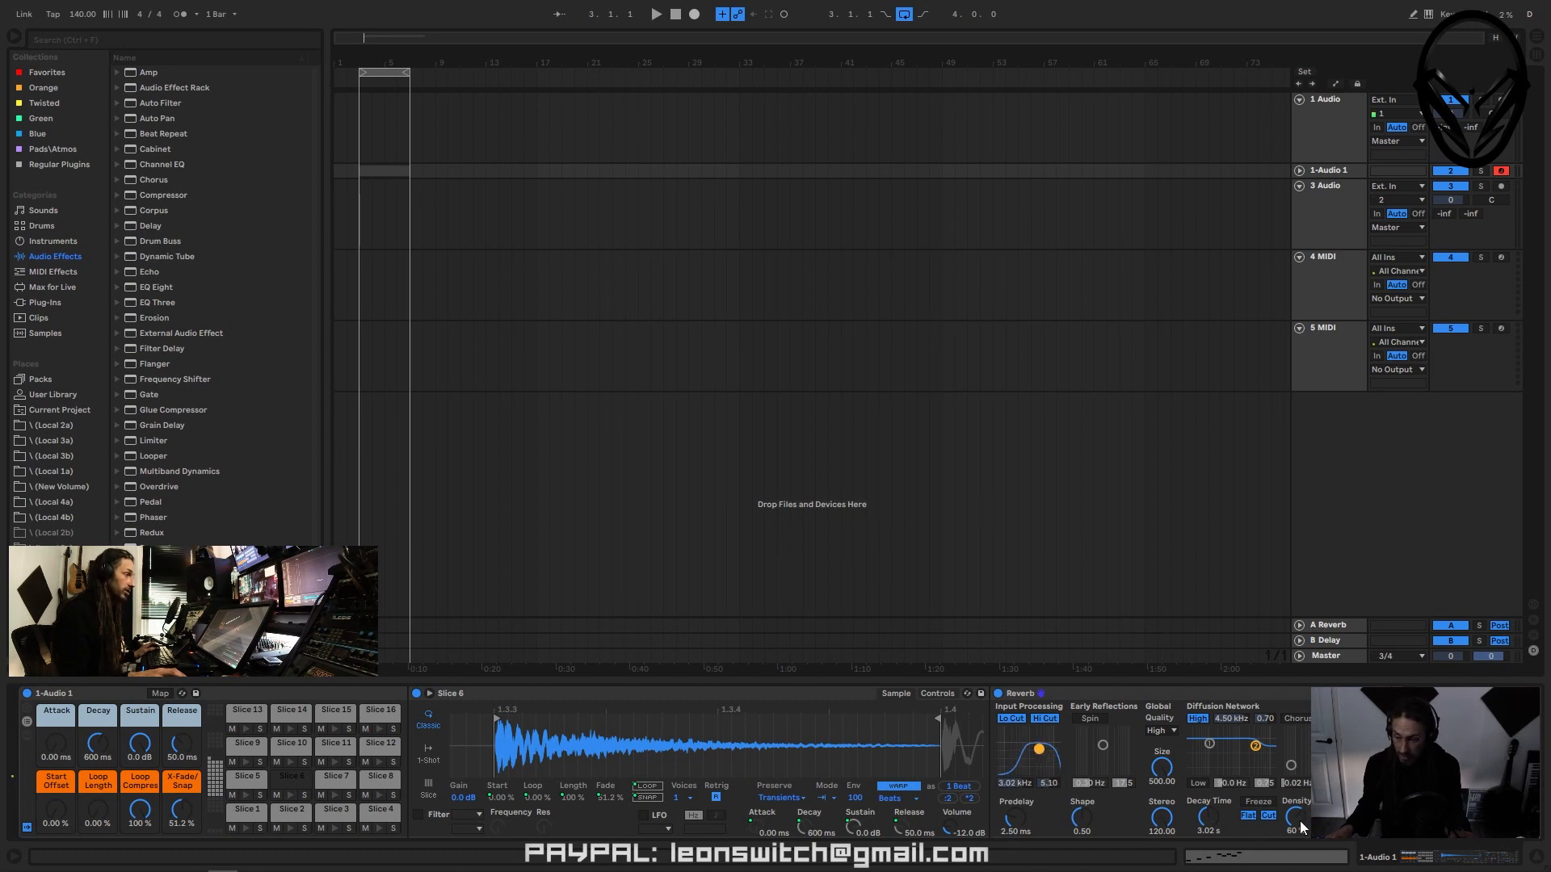
mouse_move(1300, 820)
left_mouse_down()
mouse_move(1301, 791)
mouse_move(1300, 821)
left_mouse_up()
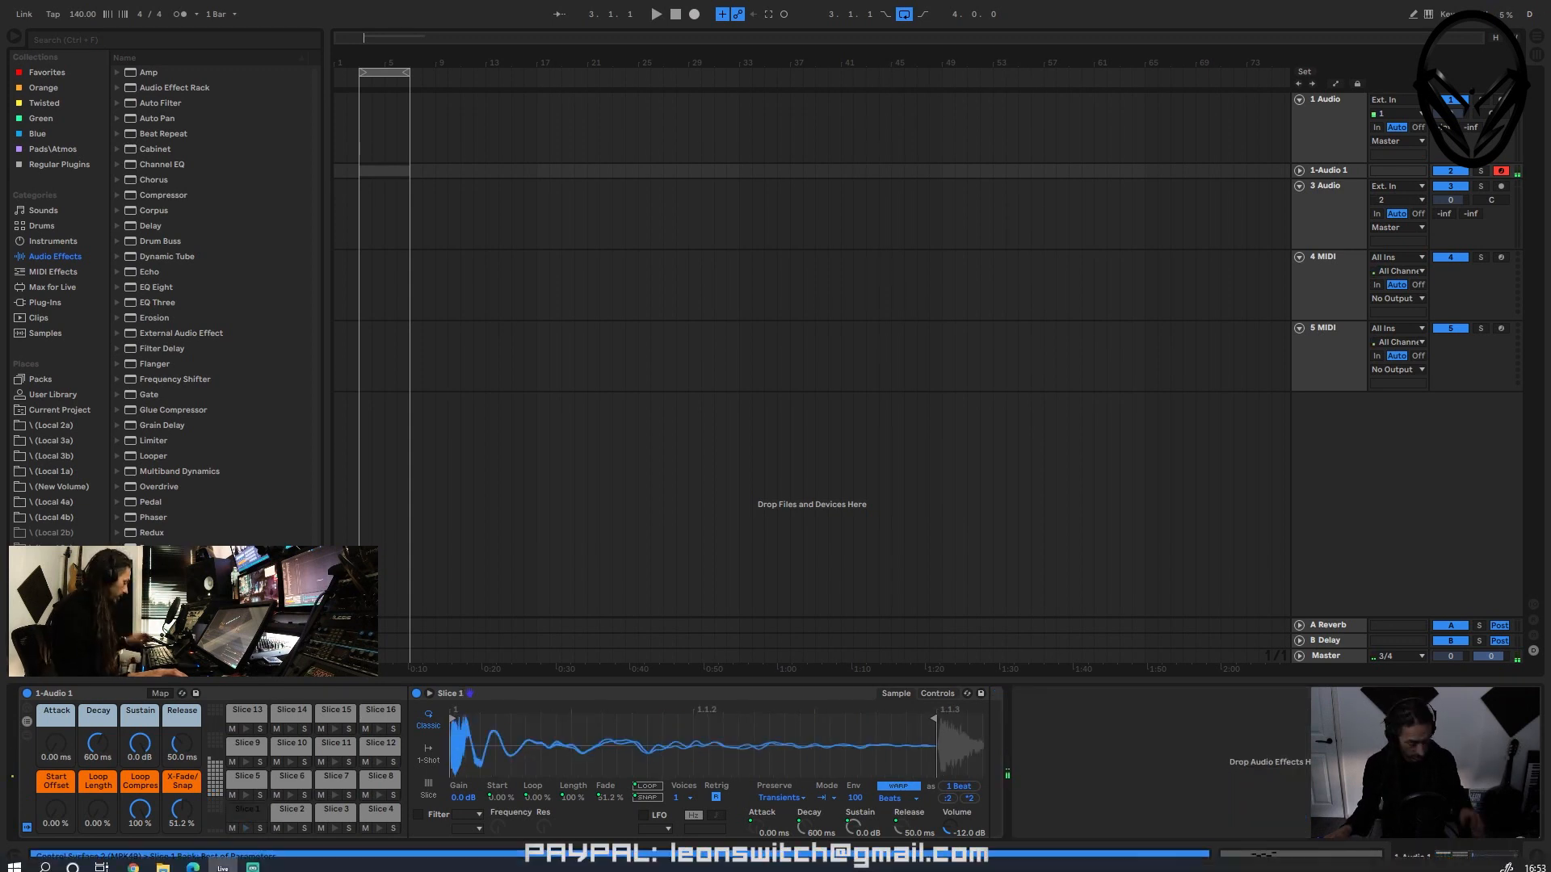
- Open the drum clip's notes, play the pattern, and move the Slice 6 note to 2.3 and the second Slice 4 note to 2.2.3
double_click(387, 167)
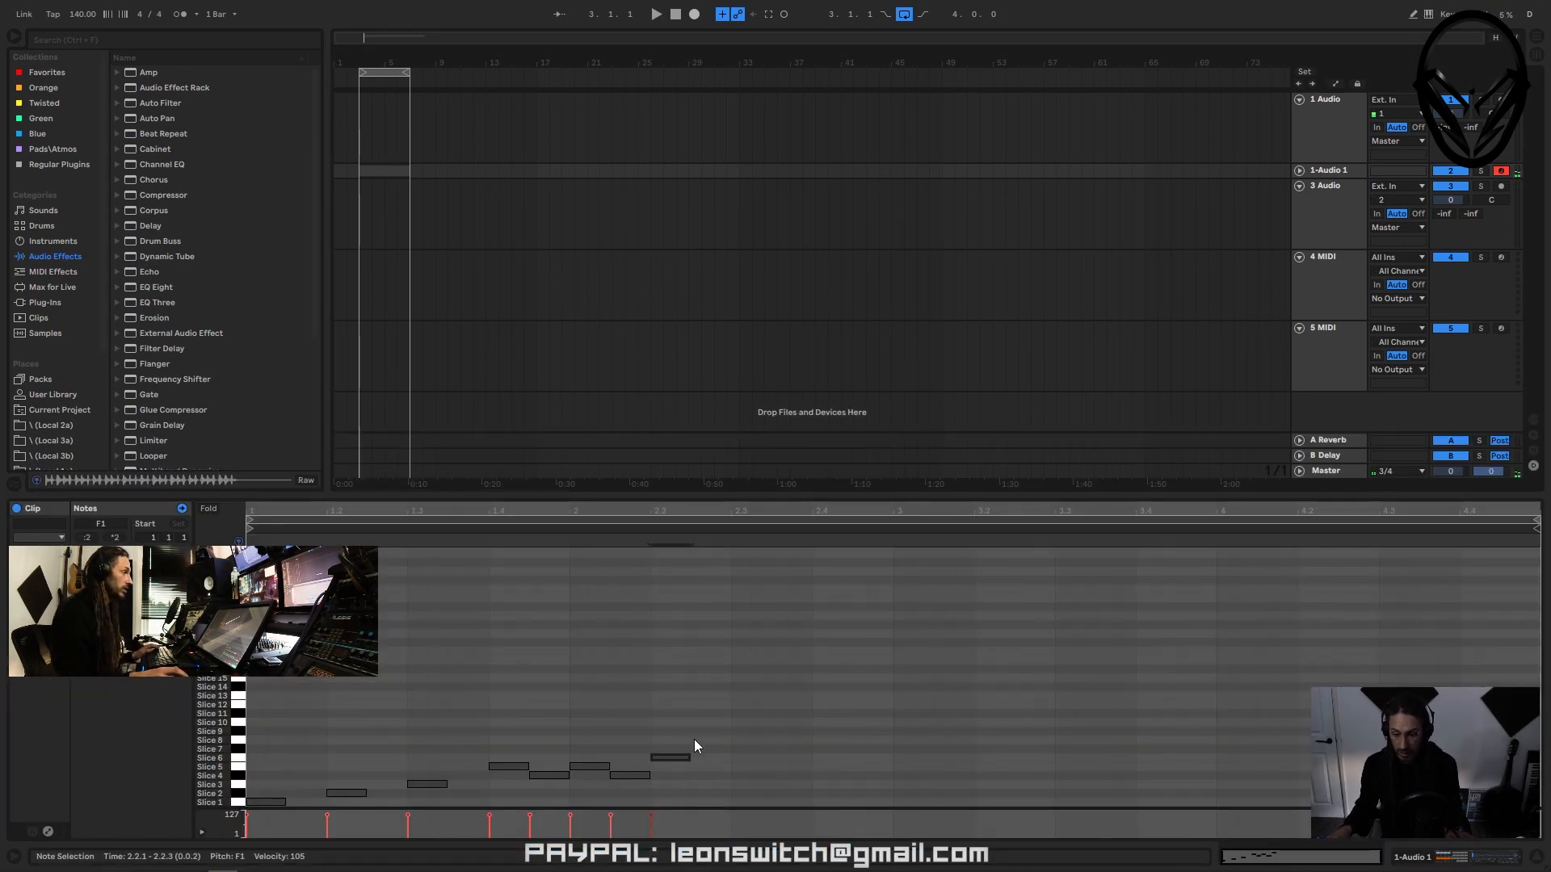
left_click(765, 761)
key("space")
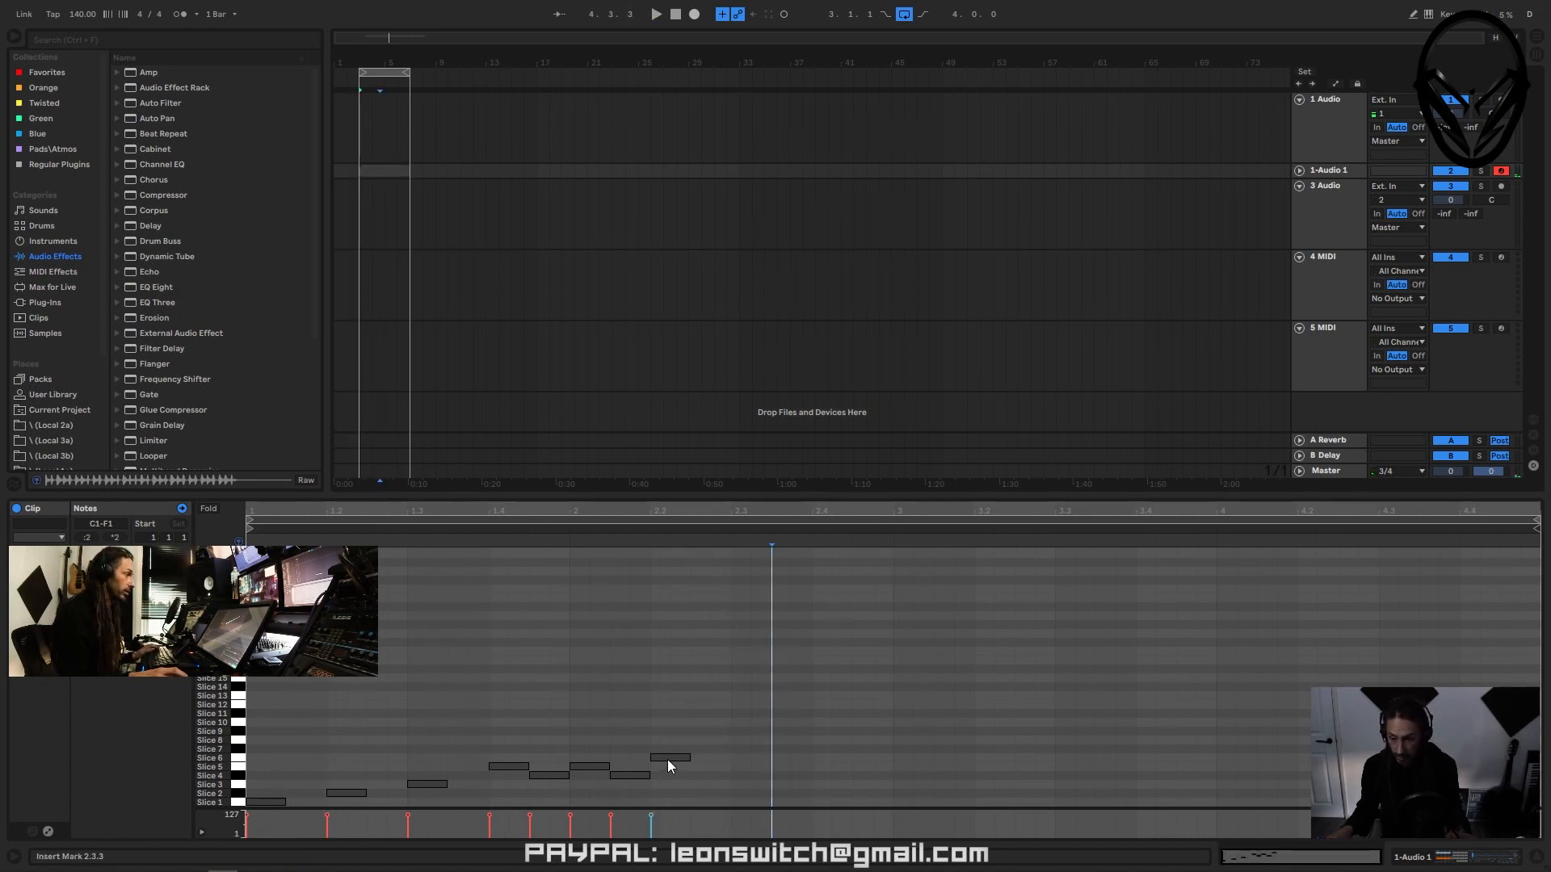
left_click_drag(667, 759, 749, 761)
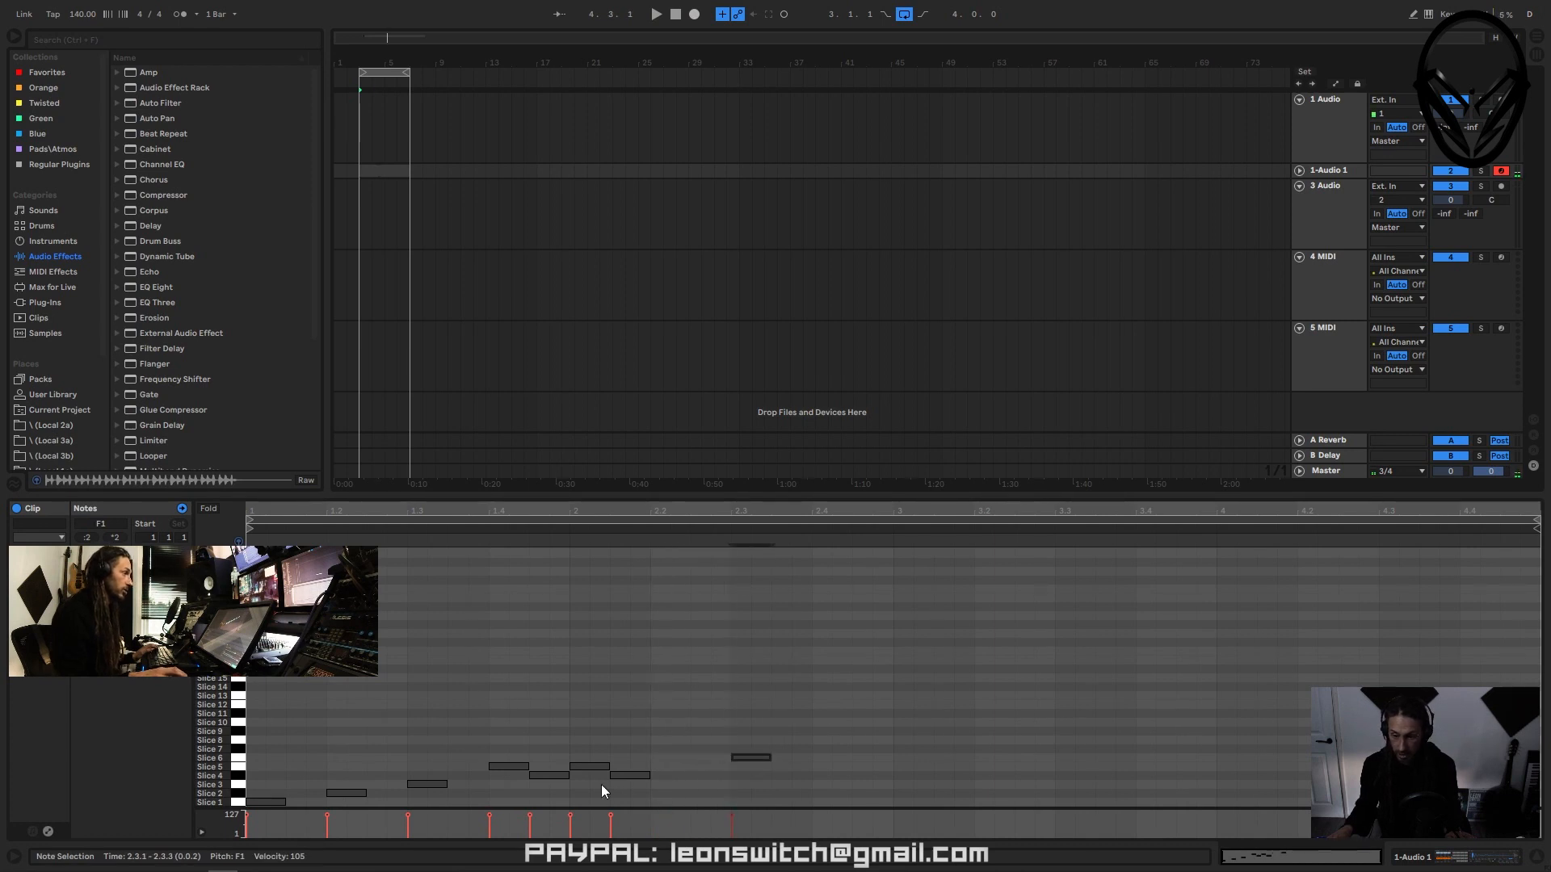
left_click_drag(623, 777, 712, 777)
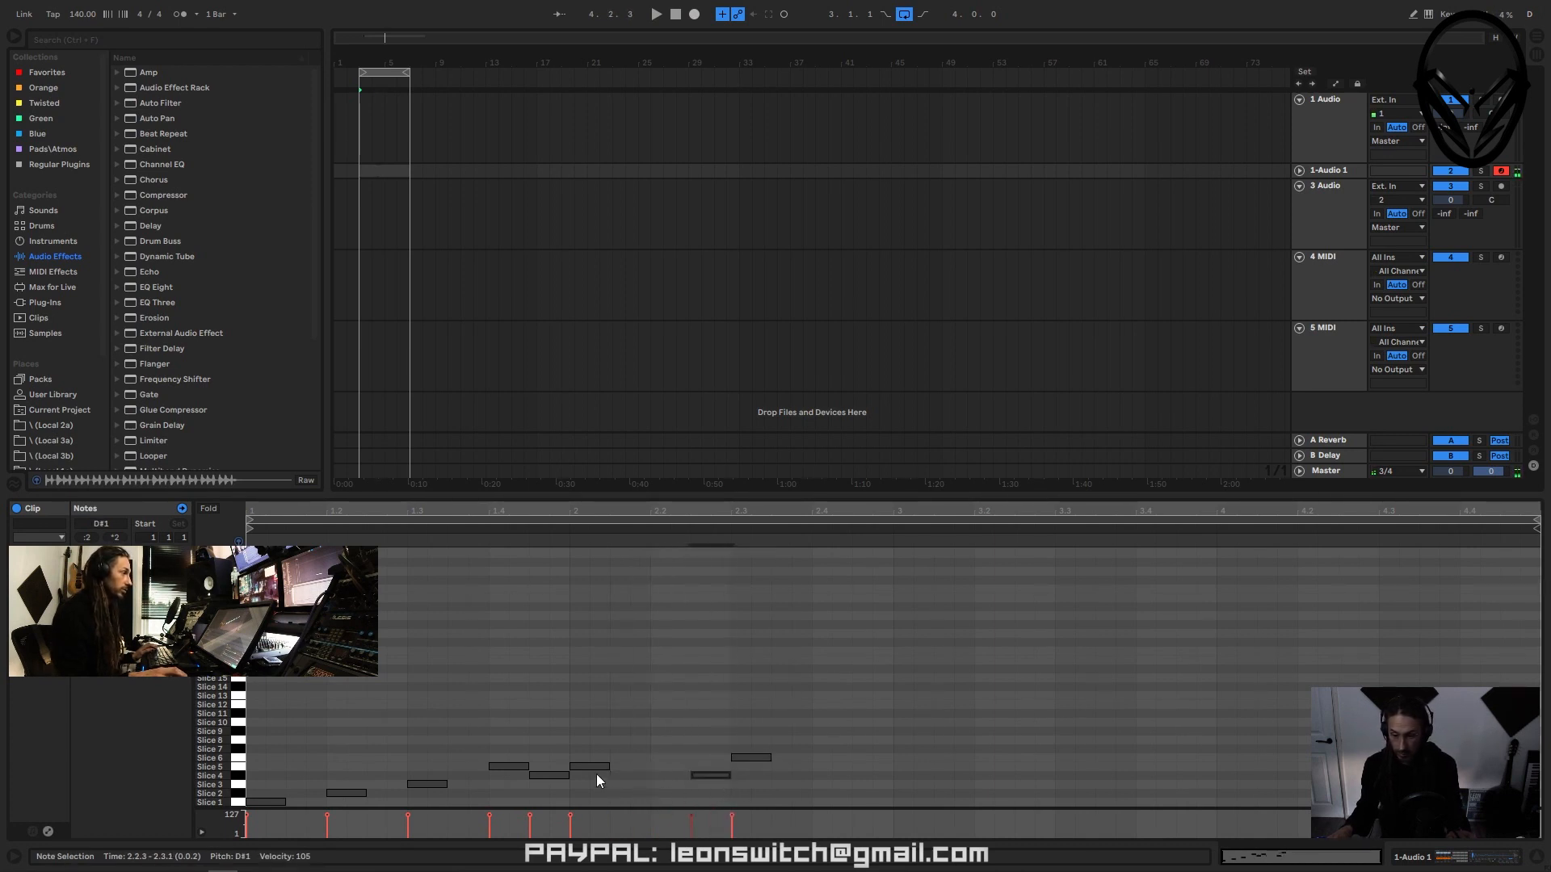
- Move the Slice 5 note at 2.1 to Slice 16 at 1.4.2, shorten it to a sixteenth, and audition Slice 16
left_click_drag(591, 766, 590, 679)
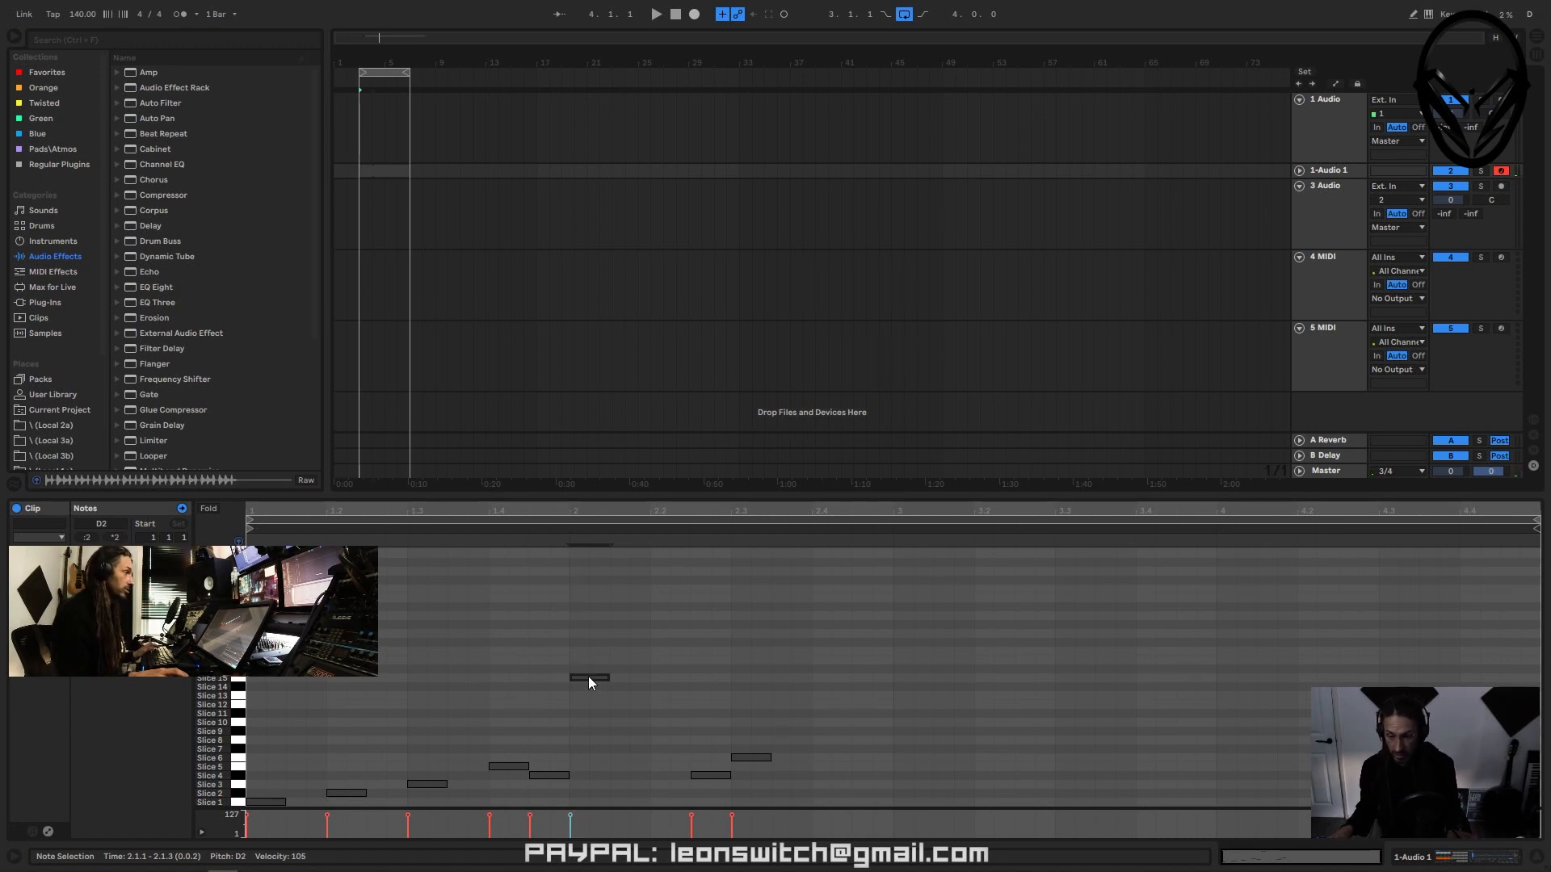
left_click_drag(588, 676, 530, 667)
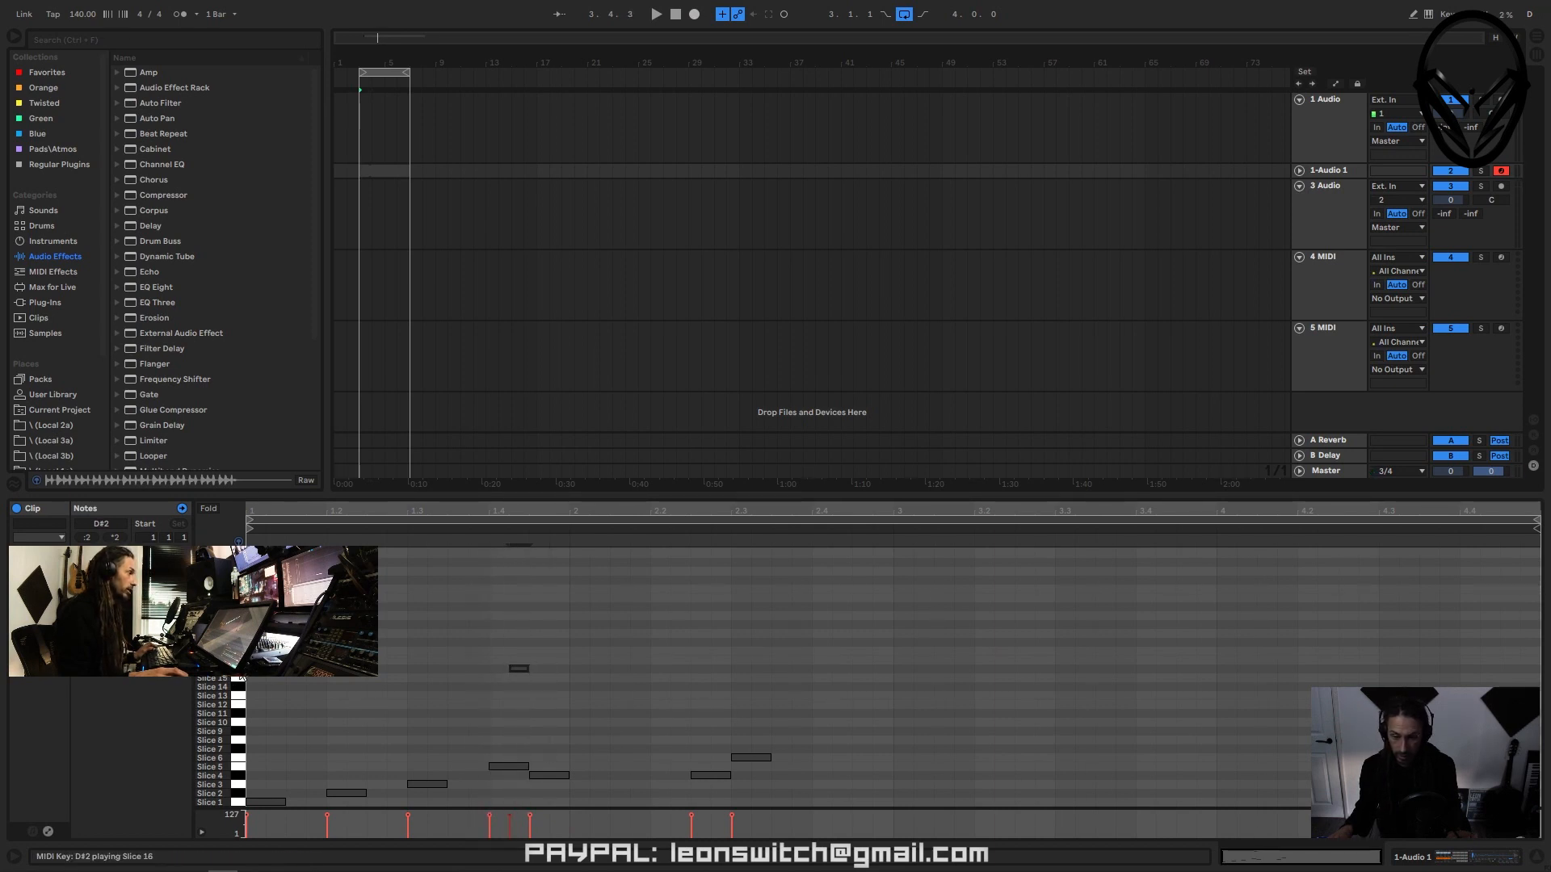
left_click(242, 665)
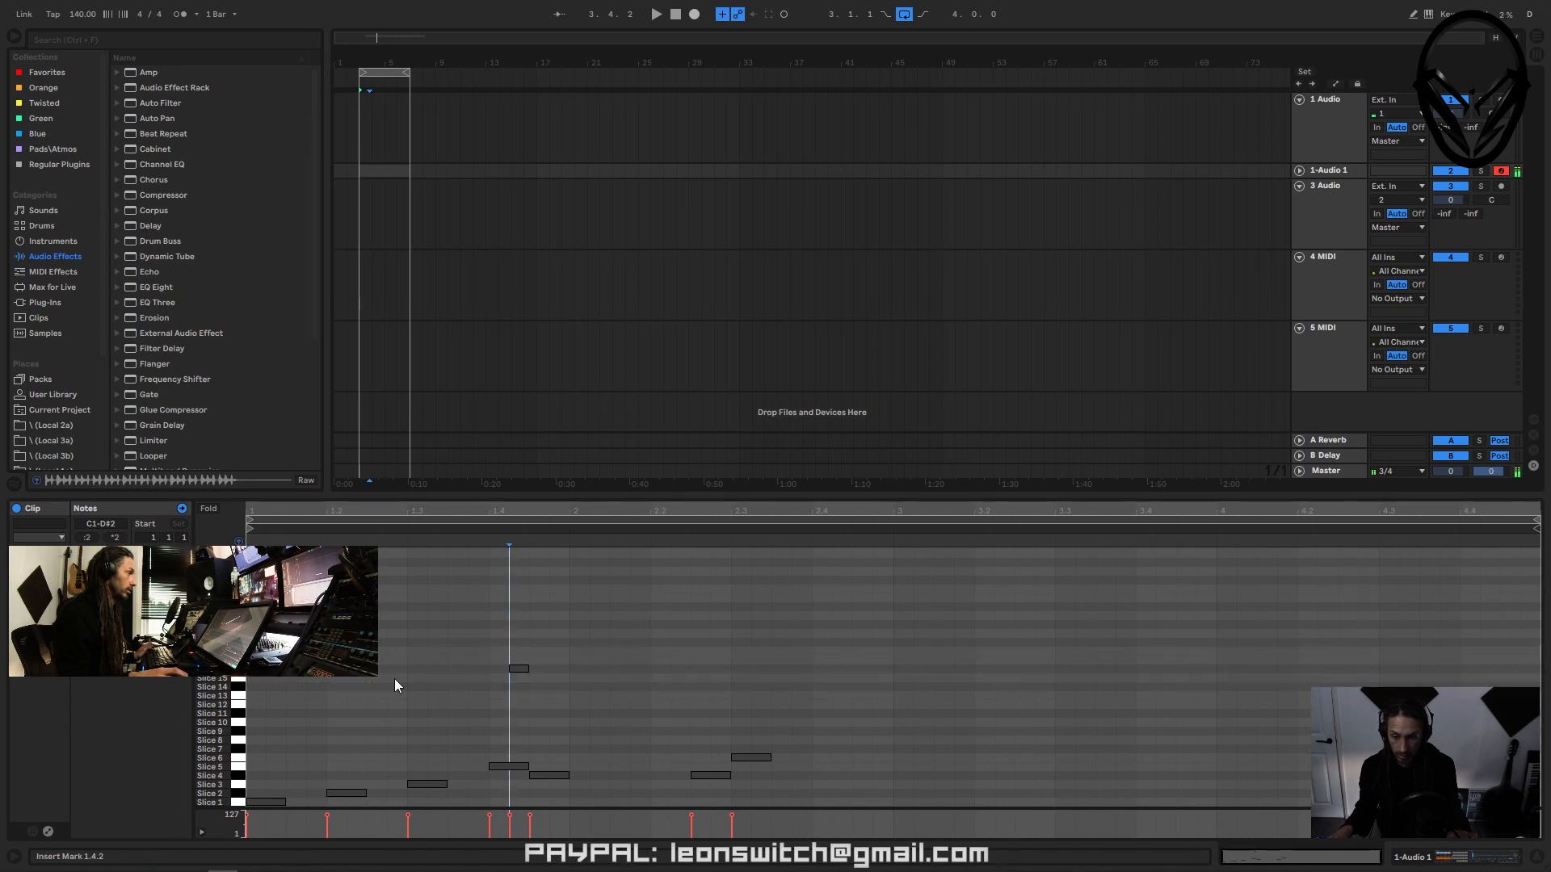
- Try the 1.4.2 note on Slice 14 and Slice 15, auditioning the neighbouring slices from the note editor's keys
left_click_drag(518, 675, 519, 683)
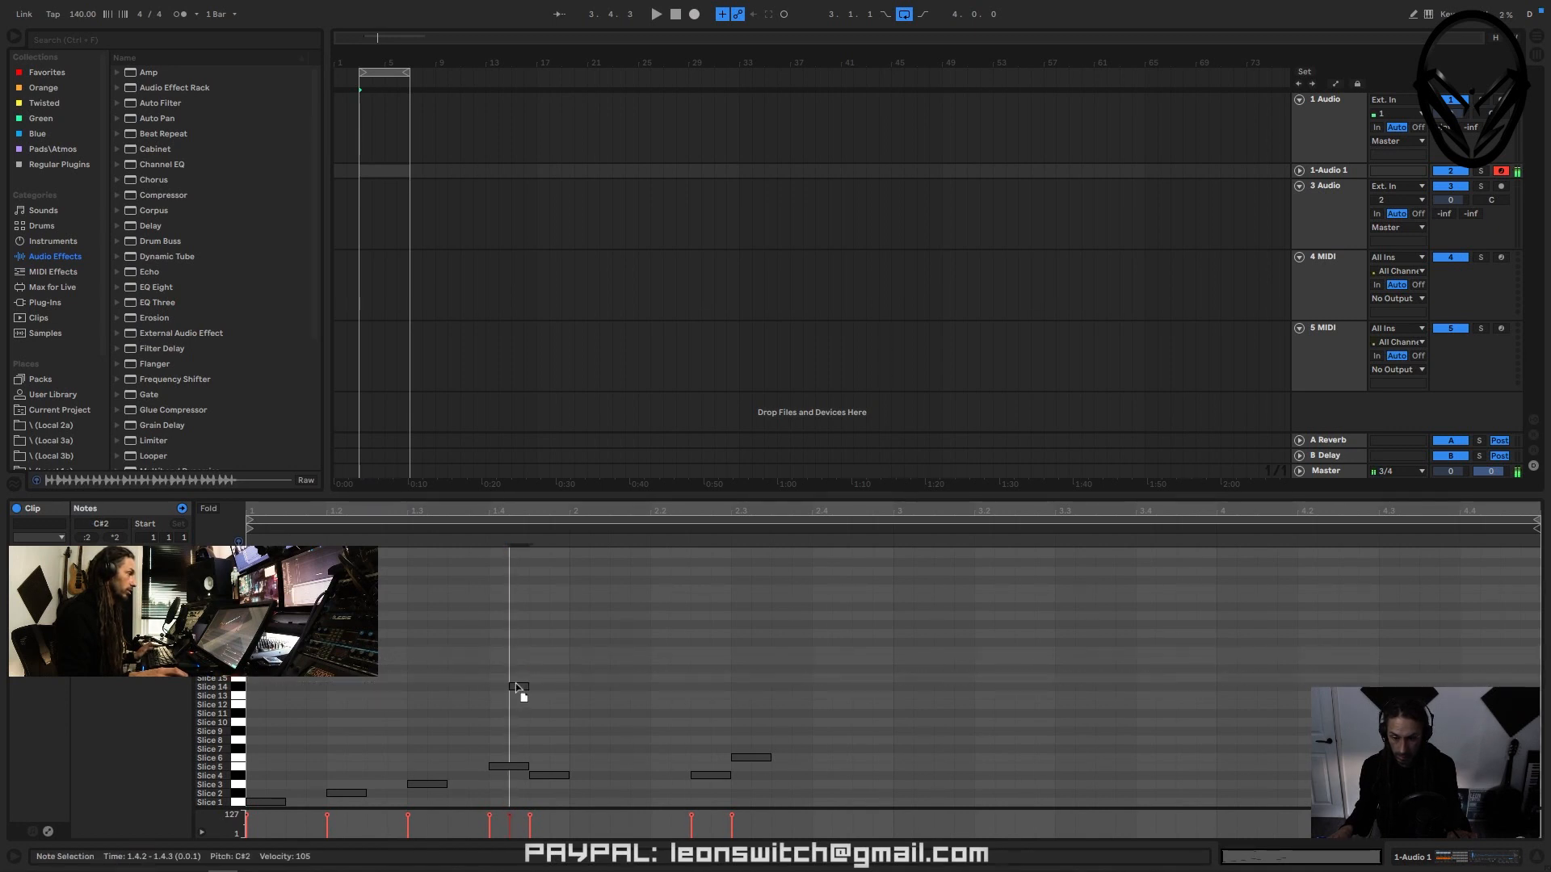
left_click(239, 692)
left_click(240, 682)
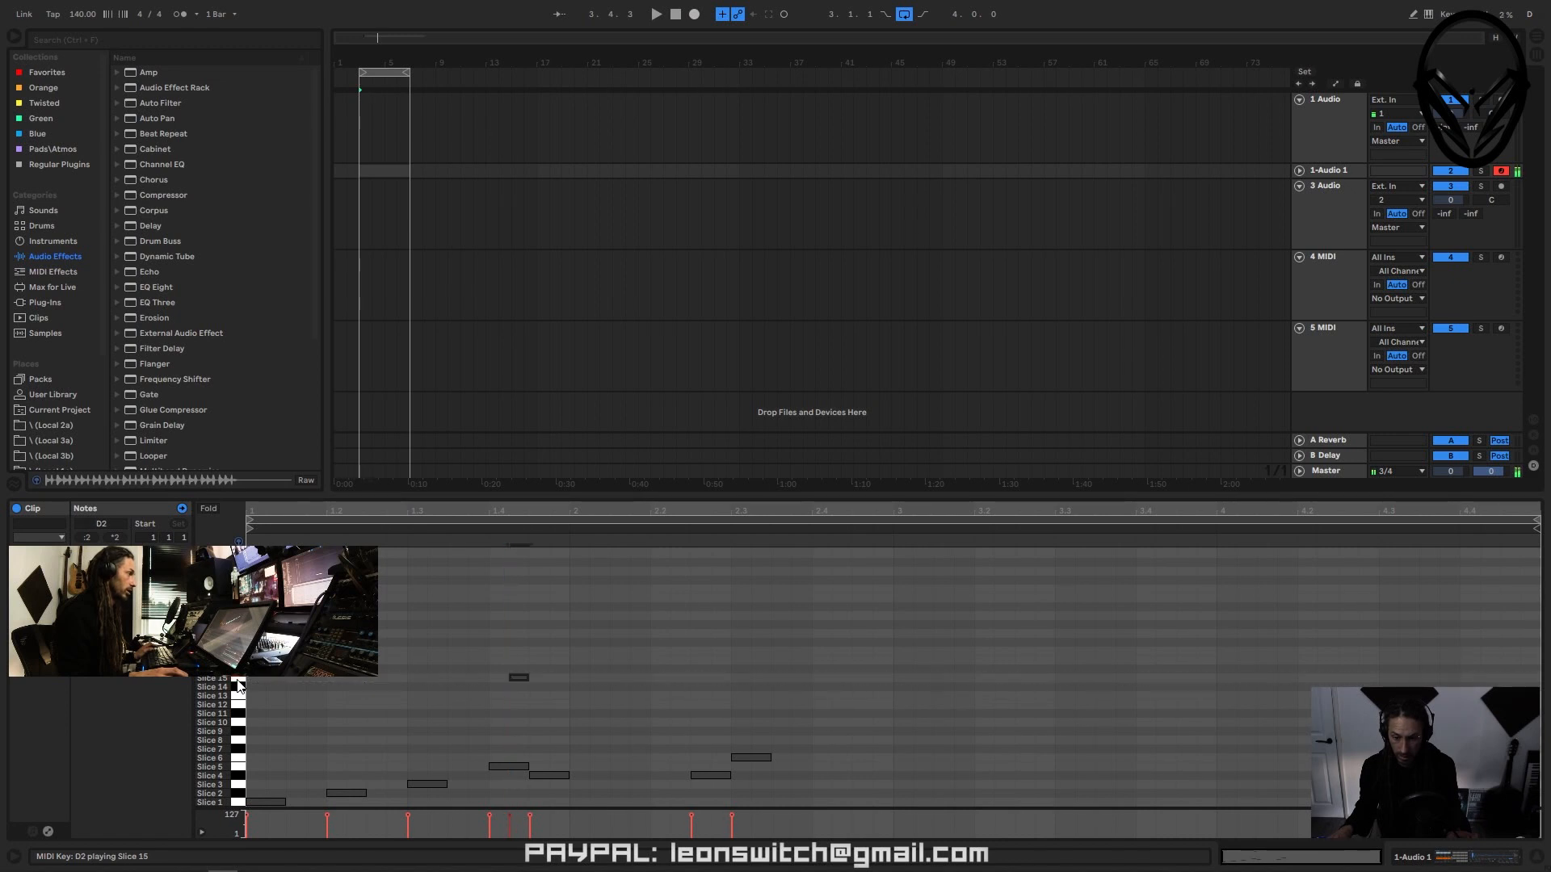
left_click(239, 671)
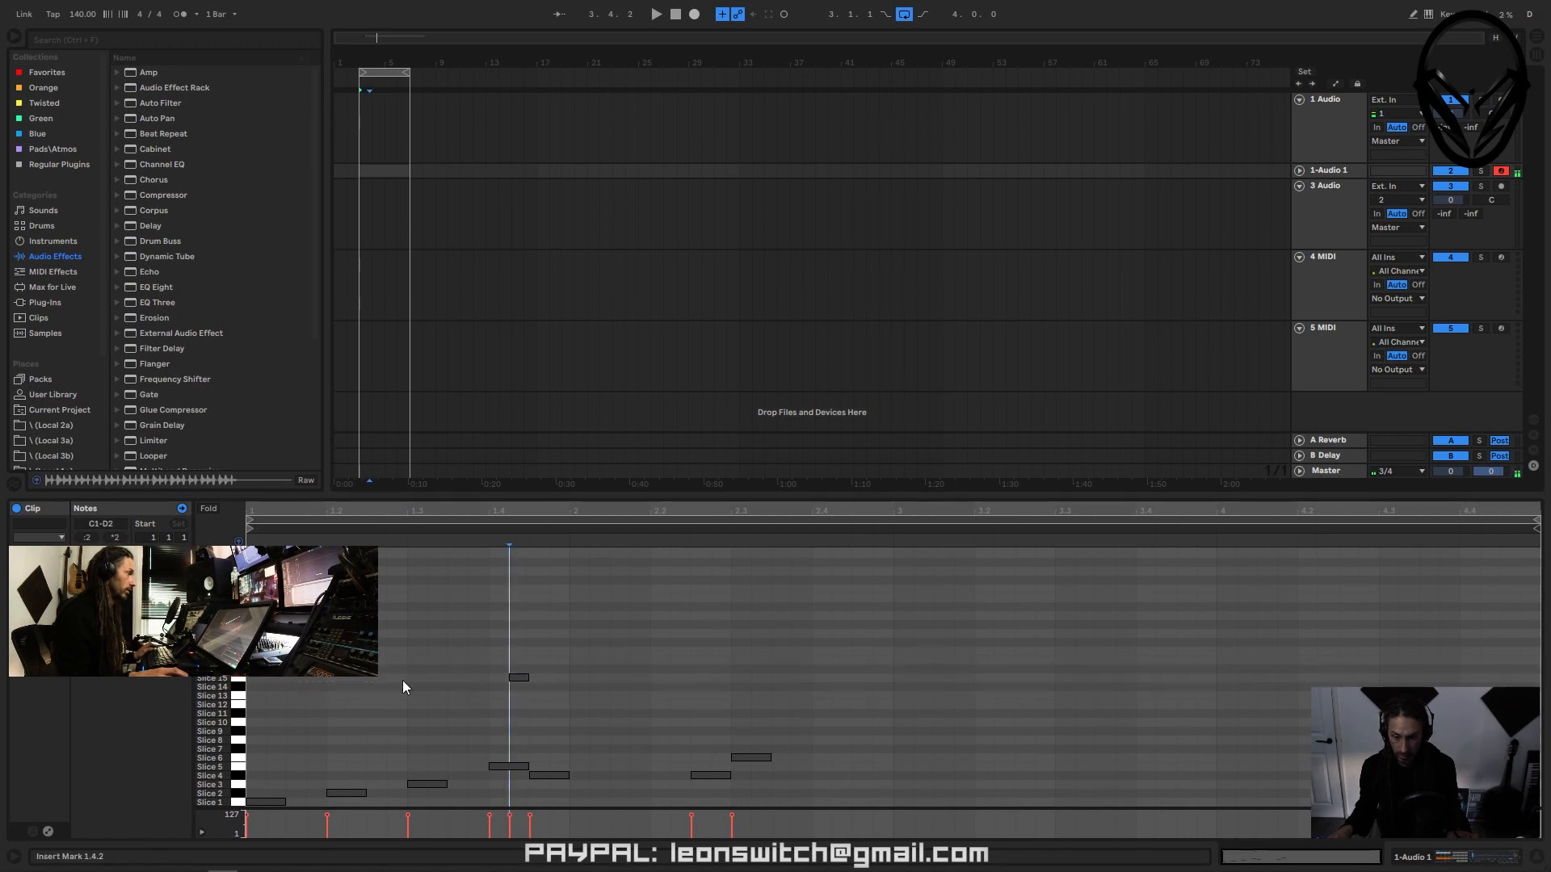
- Audition the higher slices, including Slices 19, 21 and 29, from the note editor's keys
key("Right")
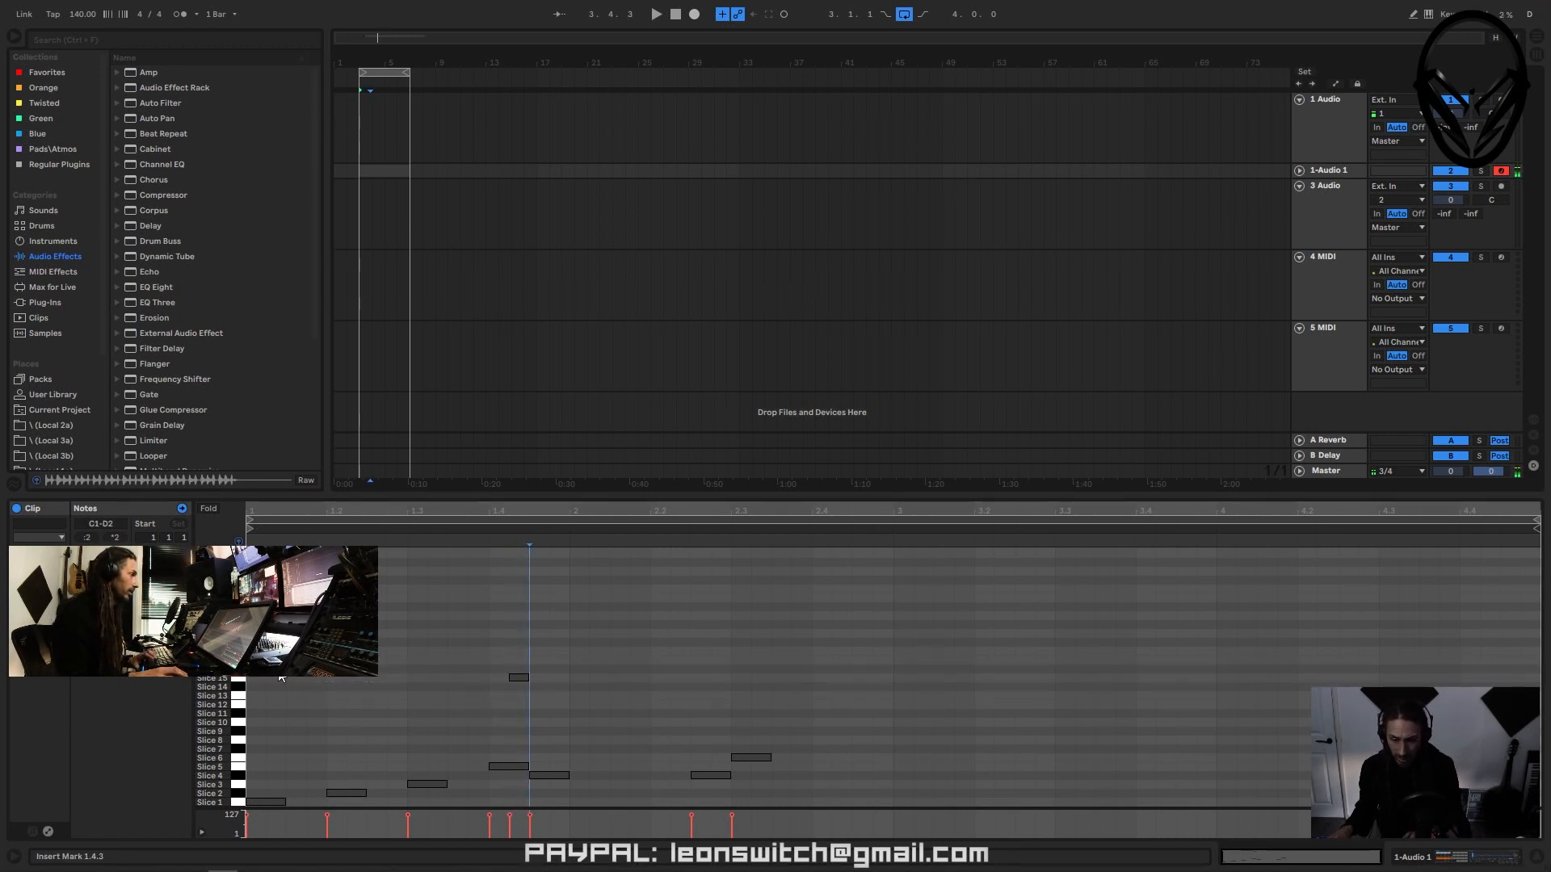
left_click(241, 672)
left_click(240, 662)
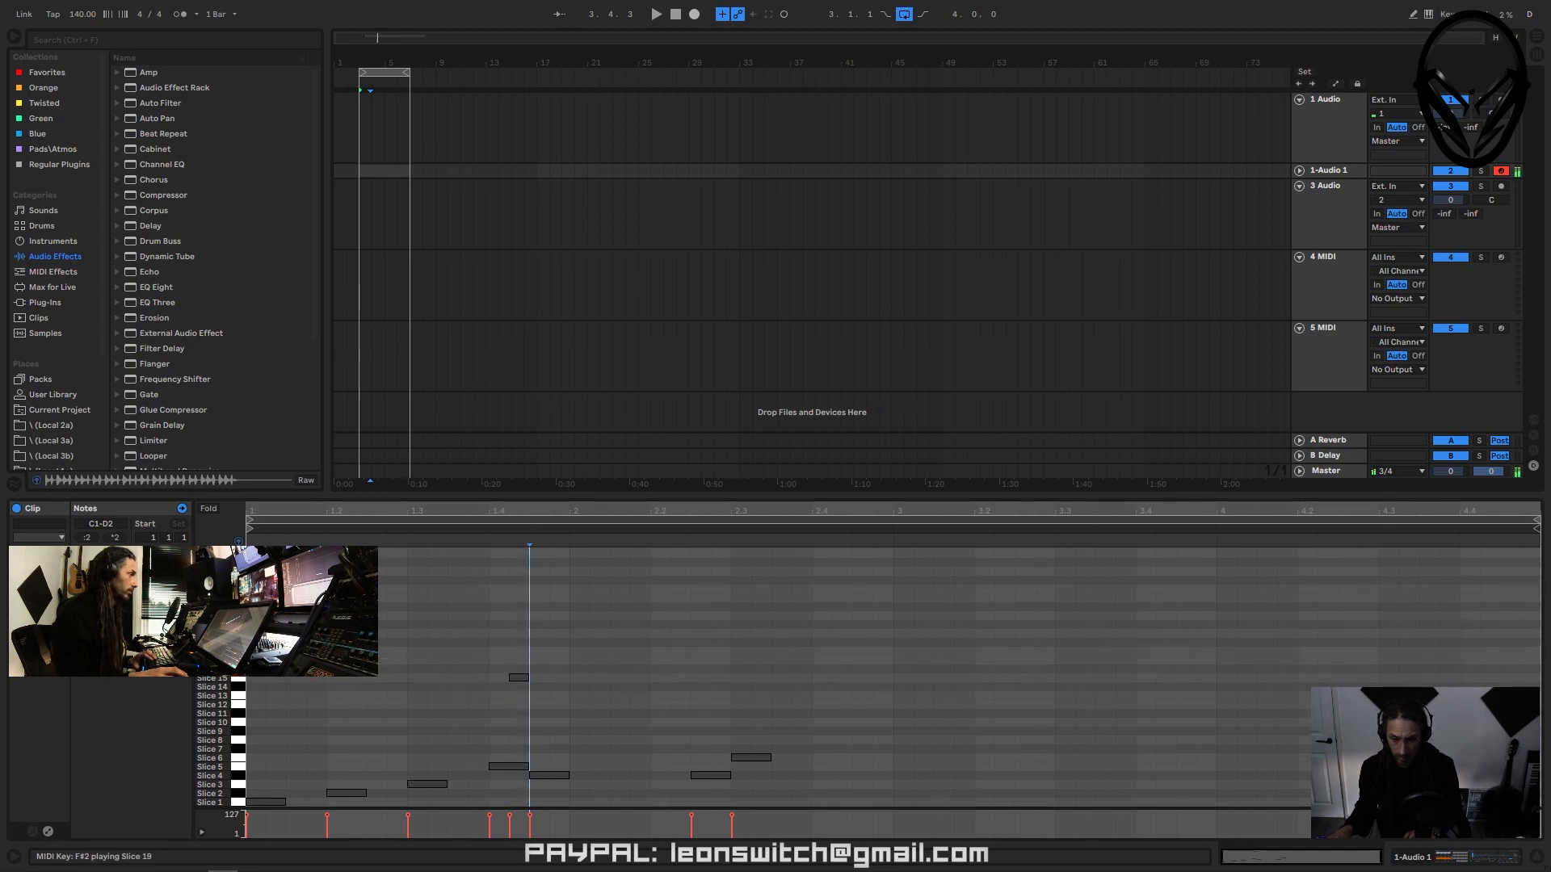
left_click(239, 642)
left_click(240, 624)
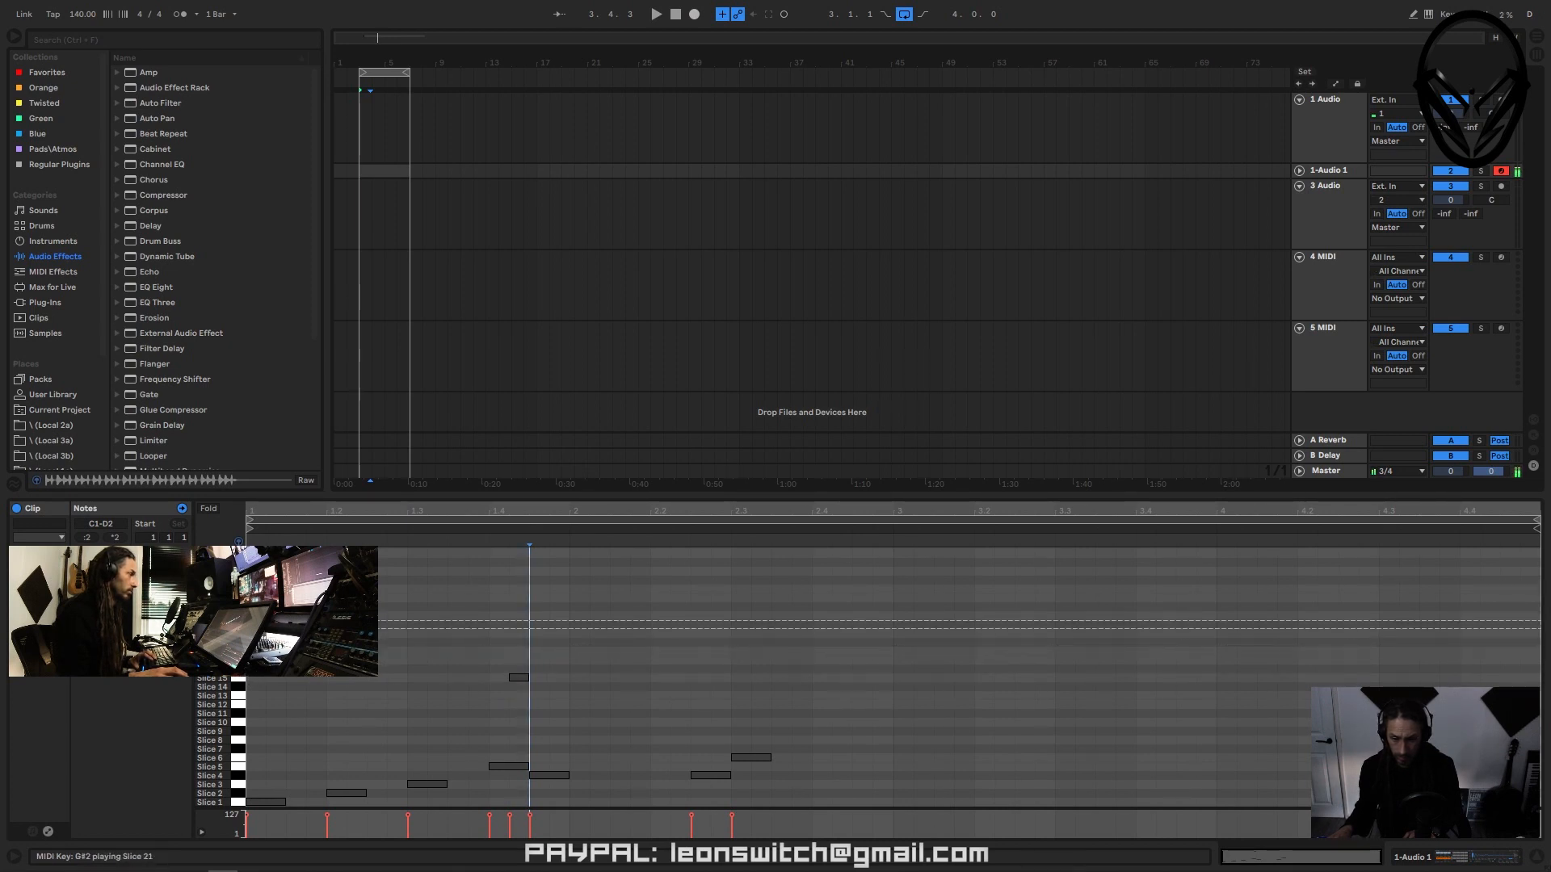
left_click(240, 598)
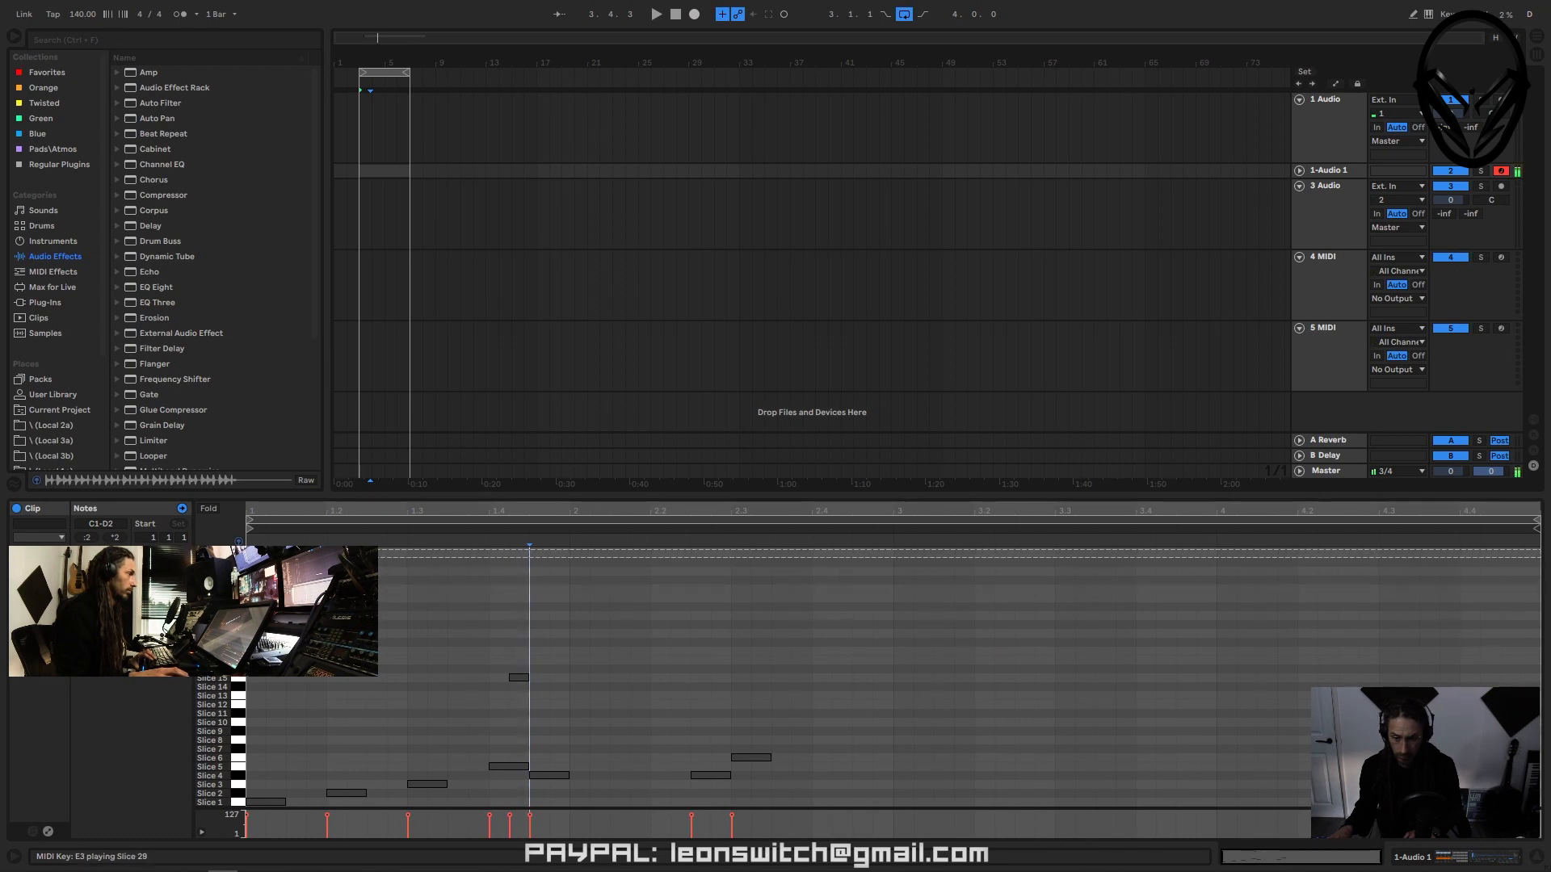
- Raise the short note at 1.4.2 to Slice 16 and play the pattern
left_click(511, 677)
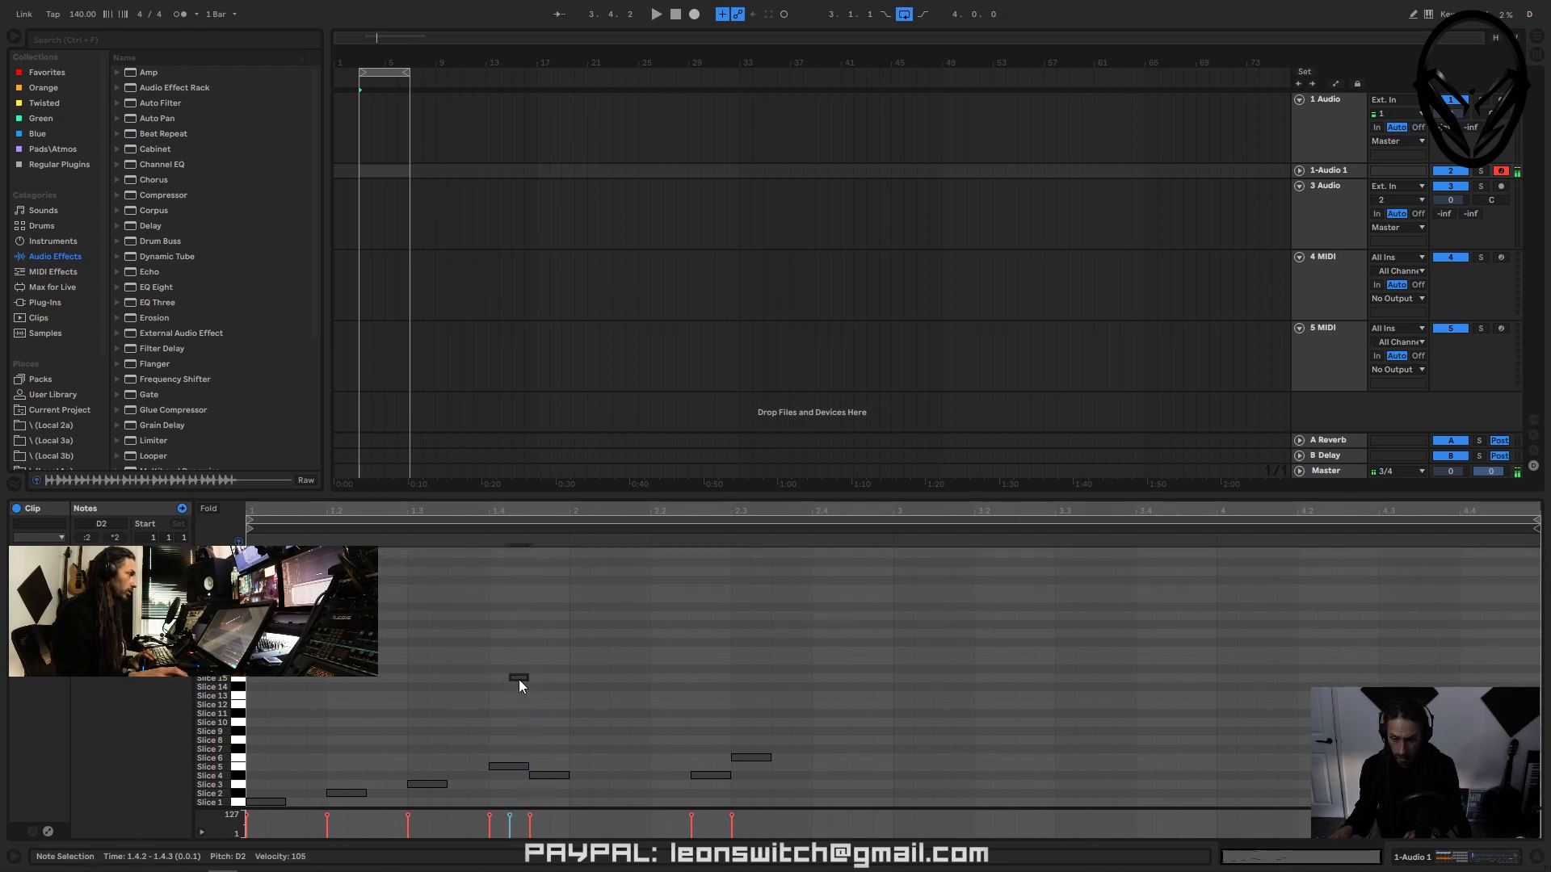
key("Up")
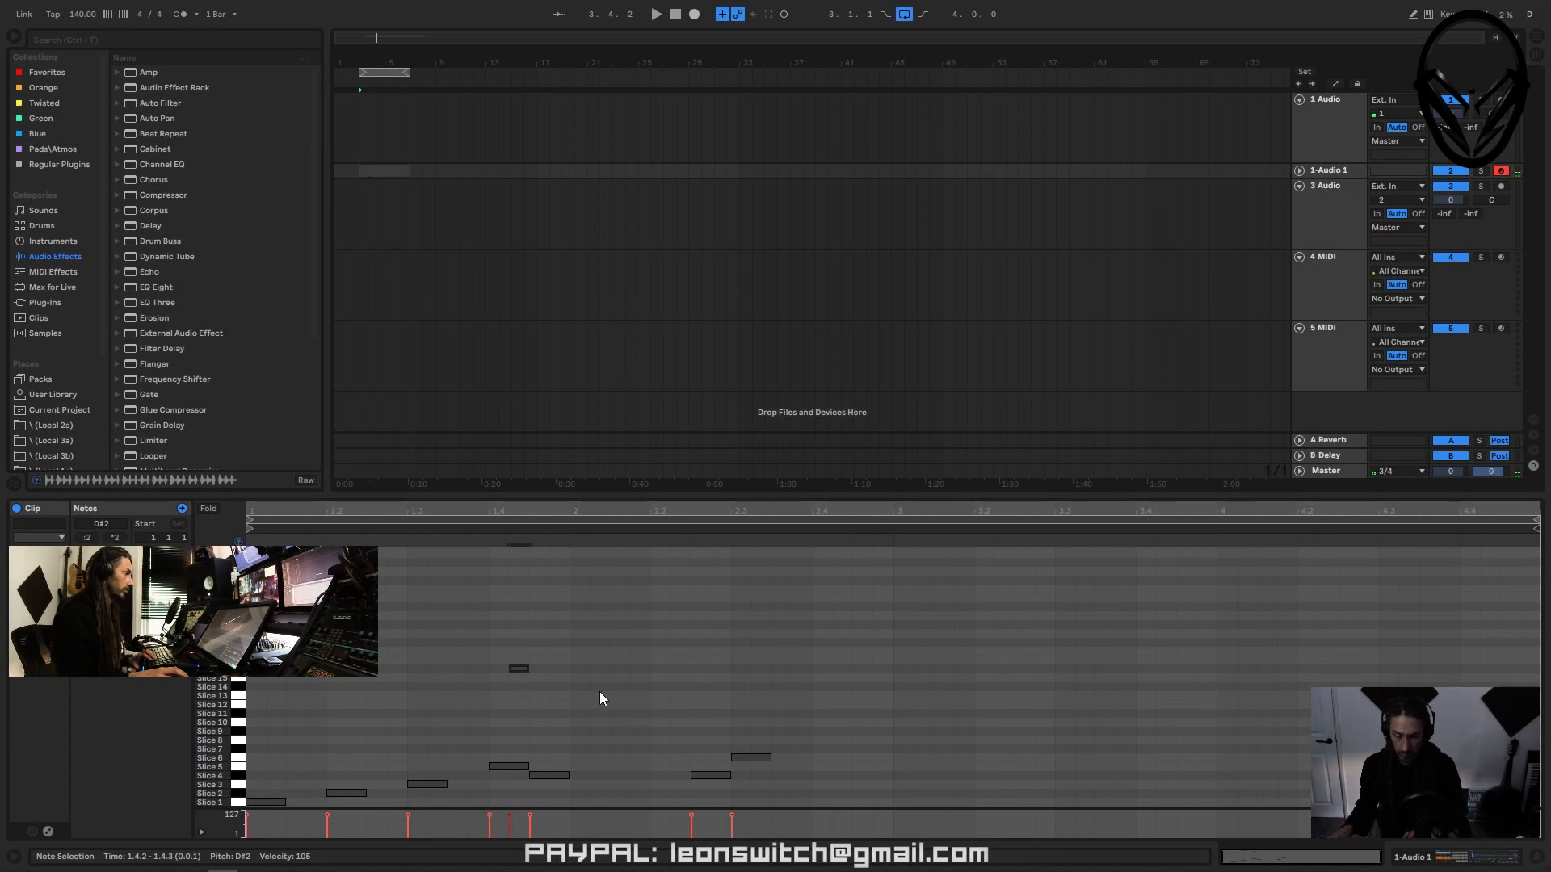
key("space")
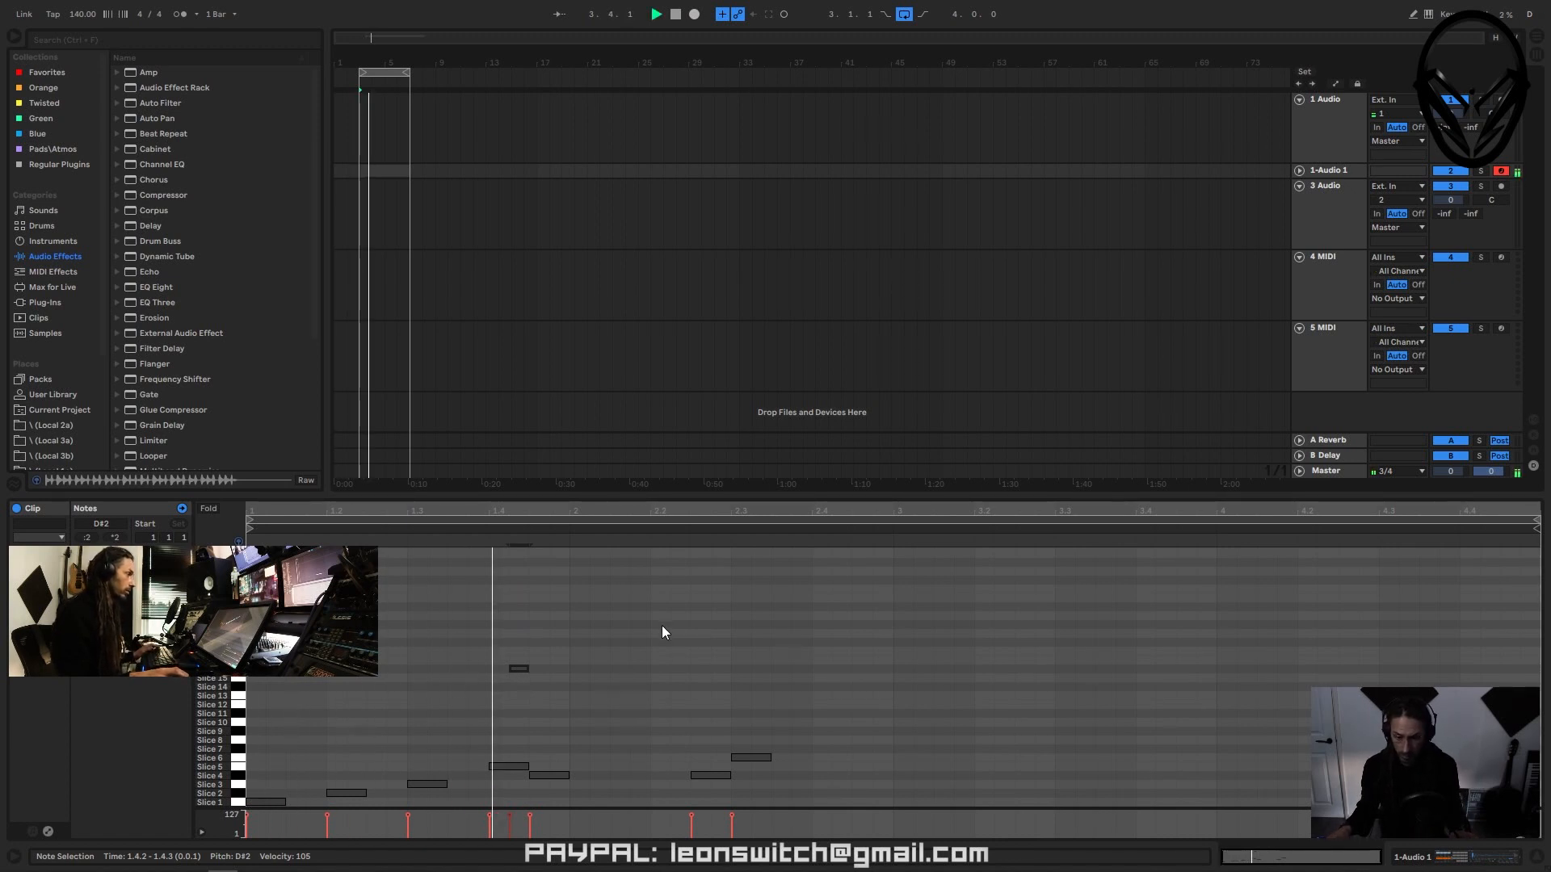
key("space")
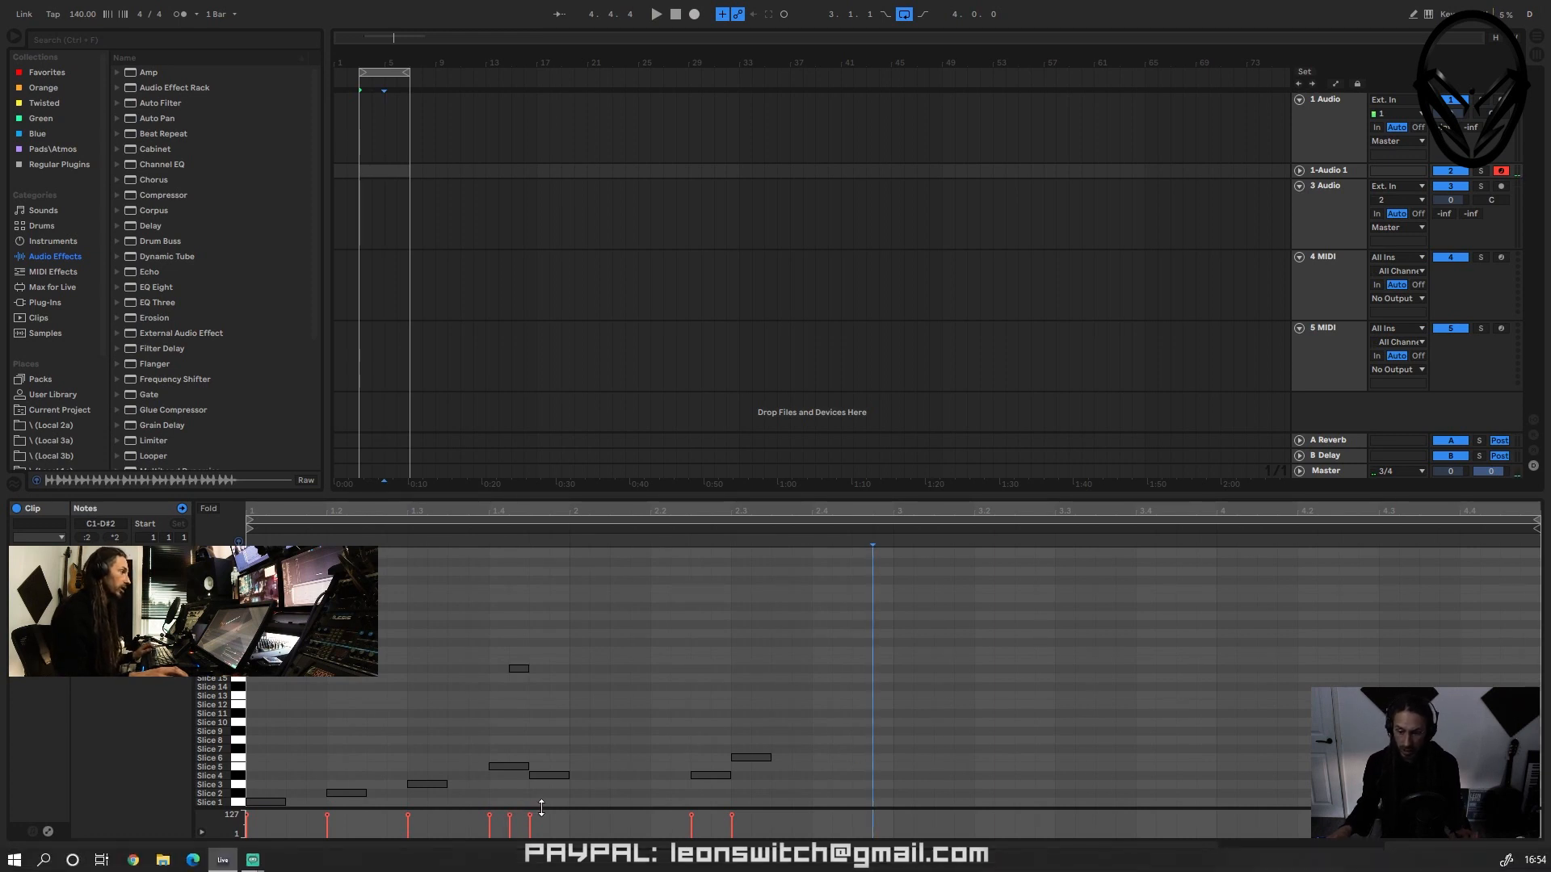
- Add a Slice 5 note at 2.2 and play the pattern
double_click(612, 765)
left_click_drag(613, 766, 629, 768)
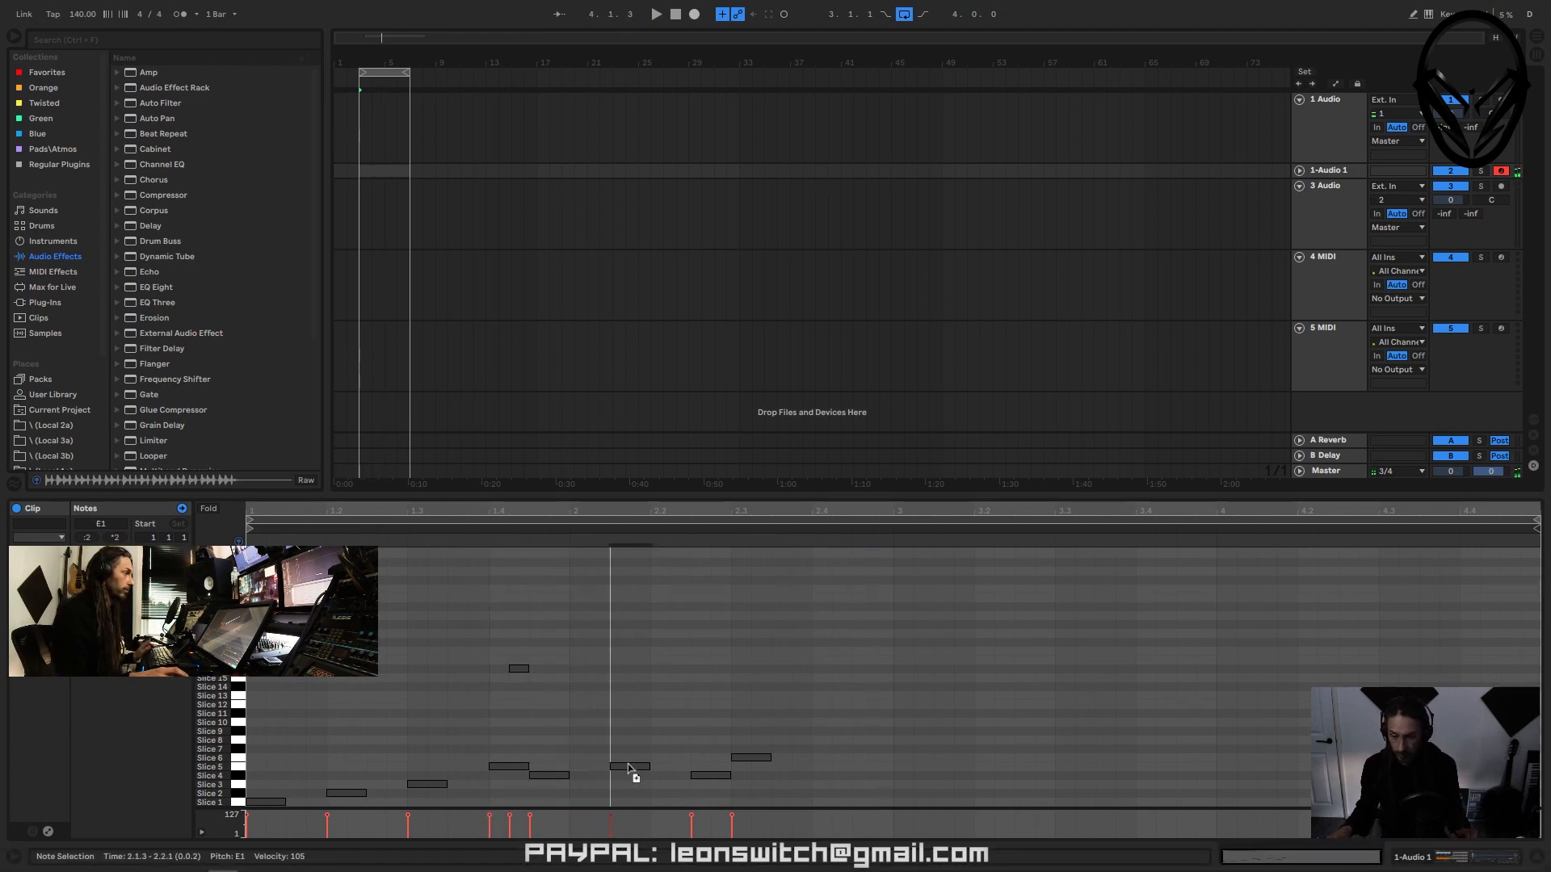
left_click_drag(654, 769, 673, 768)
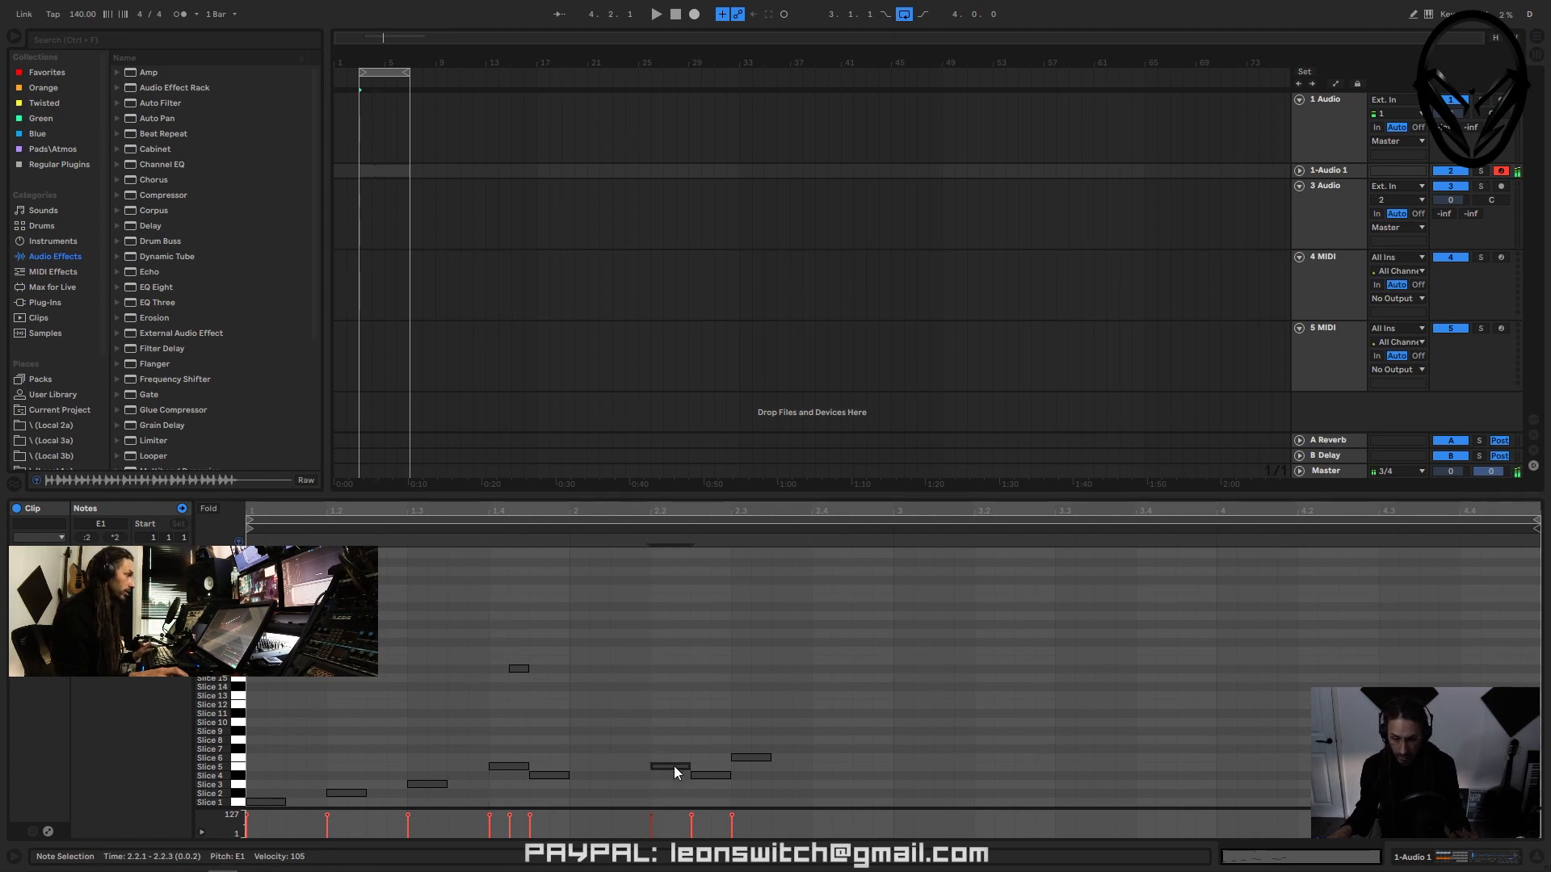
left_click(517, 761)
left_click(517, 768)
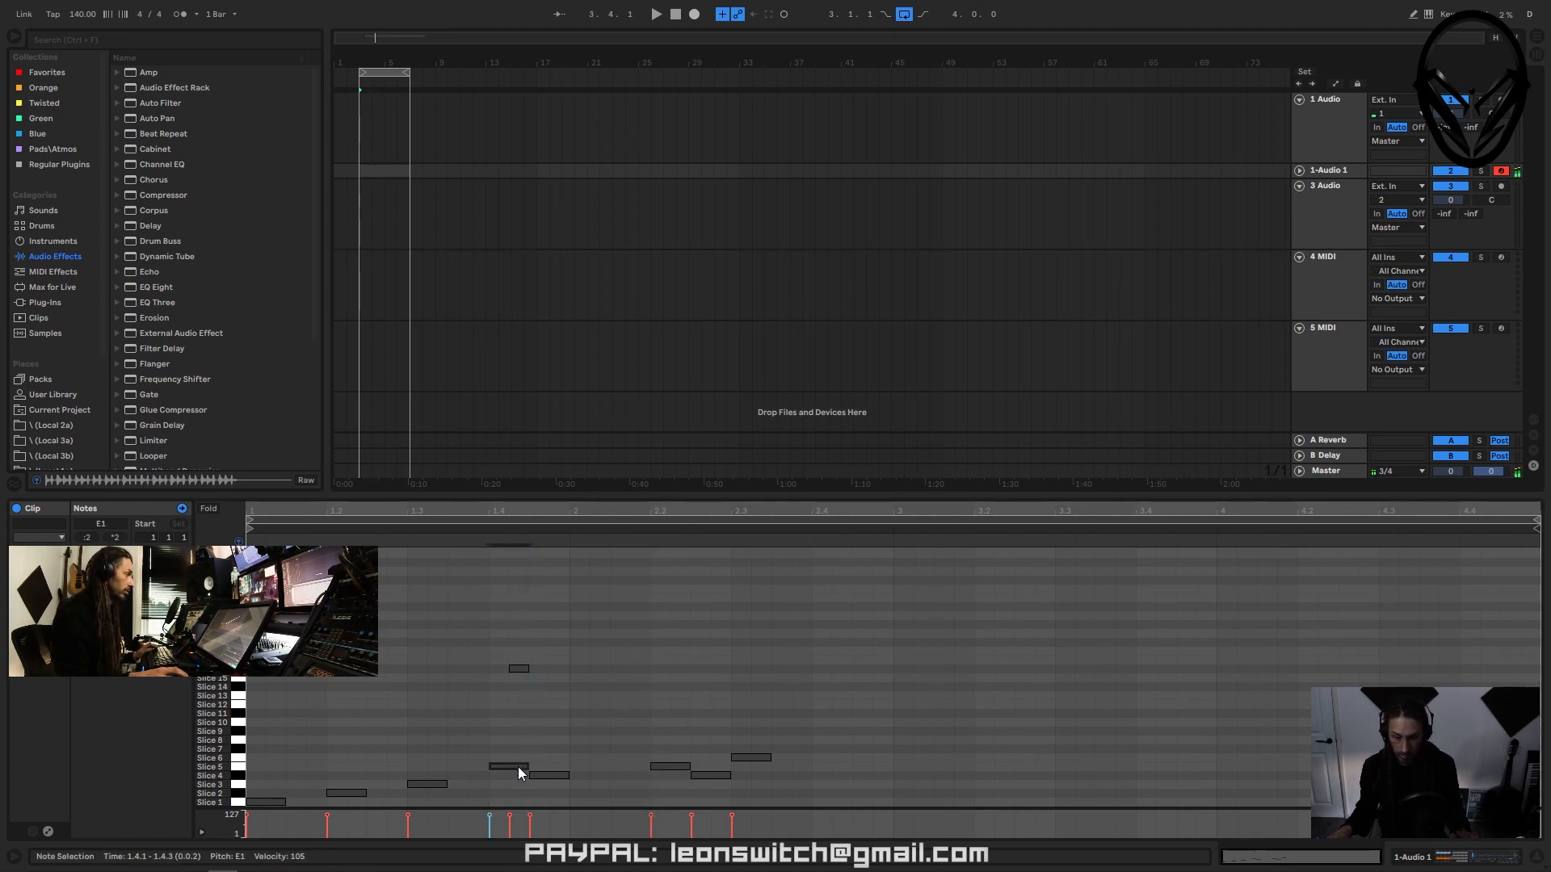
key("space")
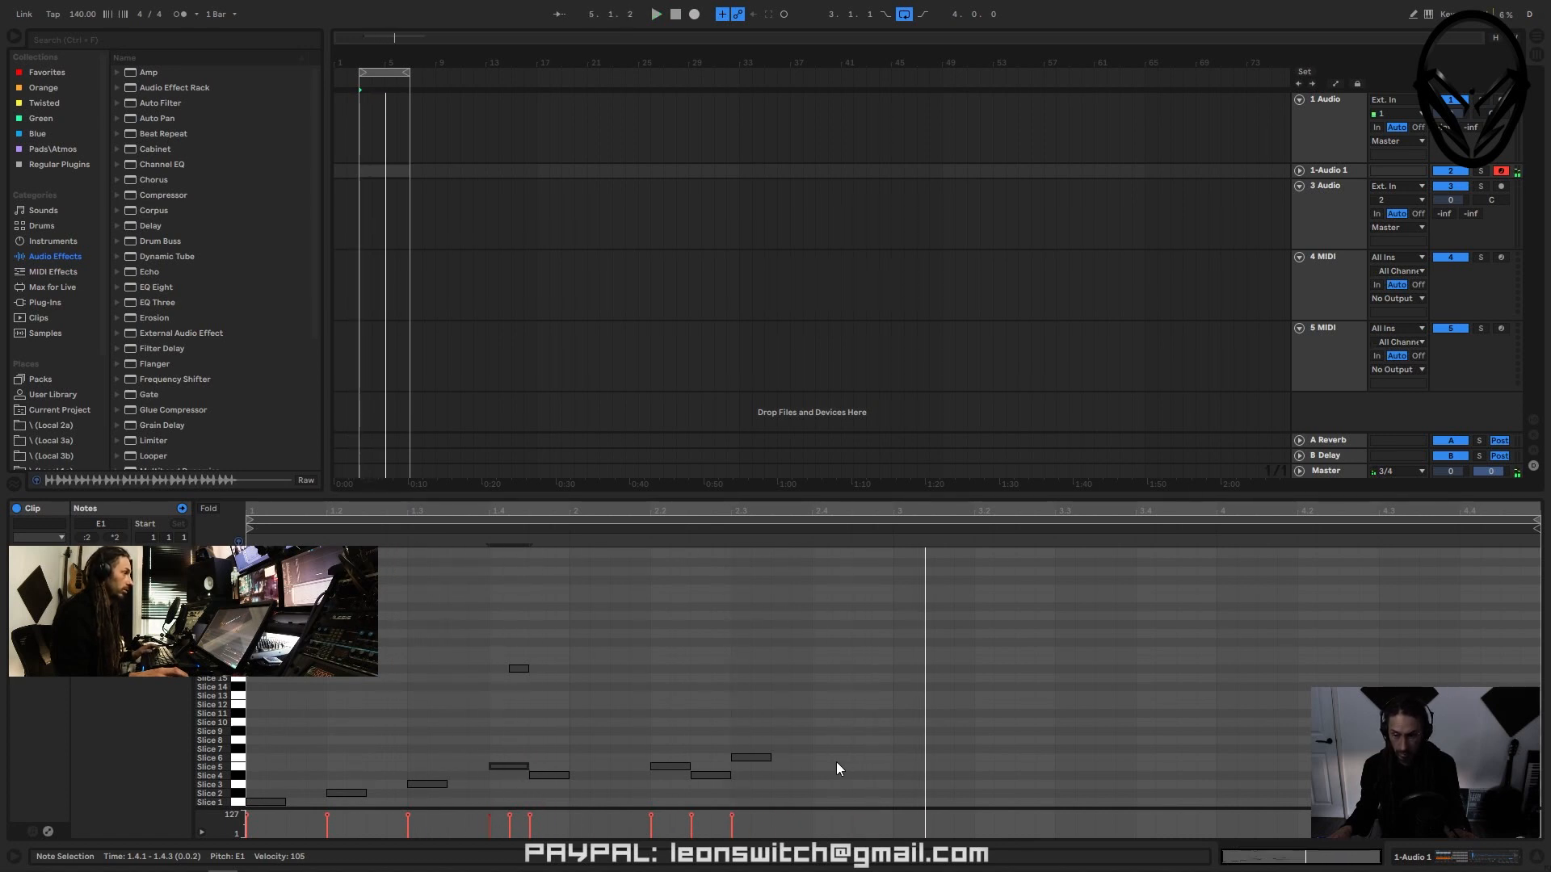
- Add Slice 7 at 2.3.3, Slice 8 at 2.4 and Slice 9 at 2.4.3, and duplicate the whole two-bar pattern from bar 3
left_click_drag(672, 768, 872, 729)
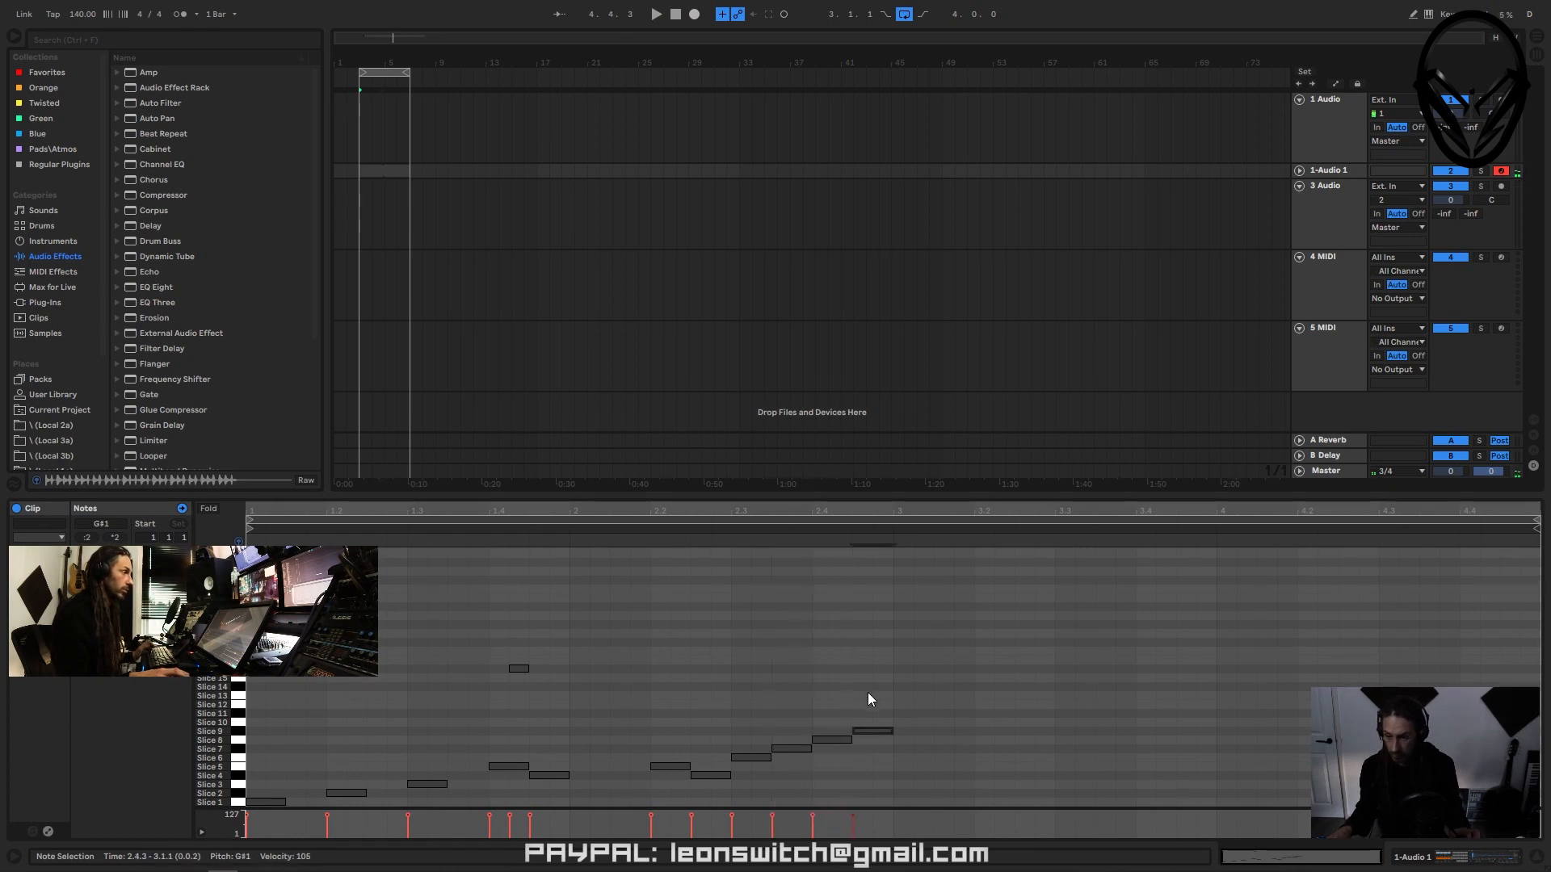
key("ctrl+a")
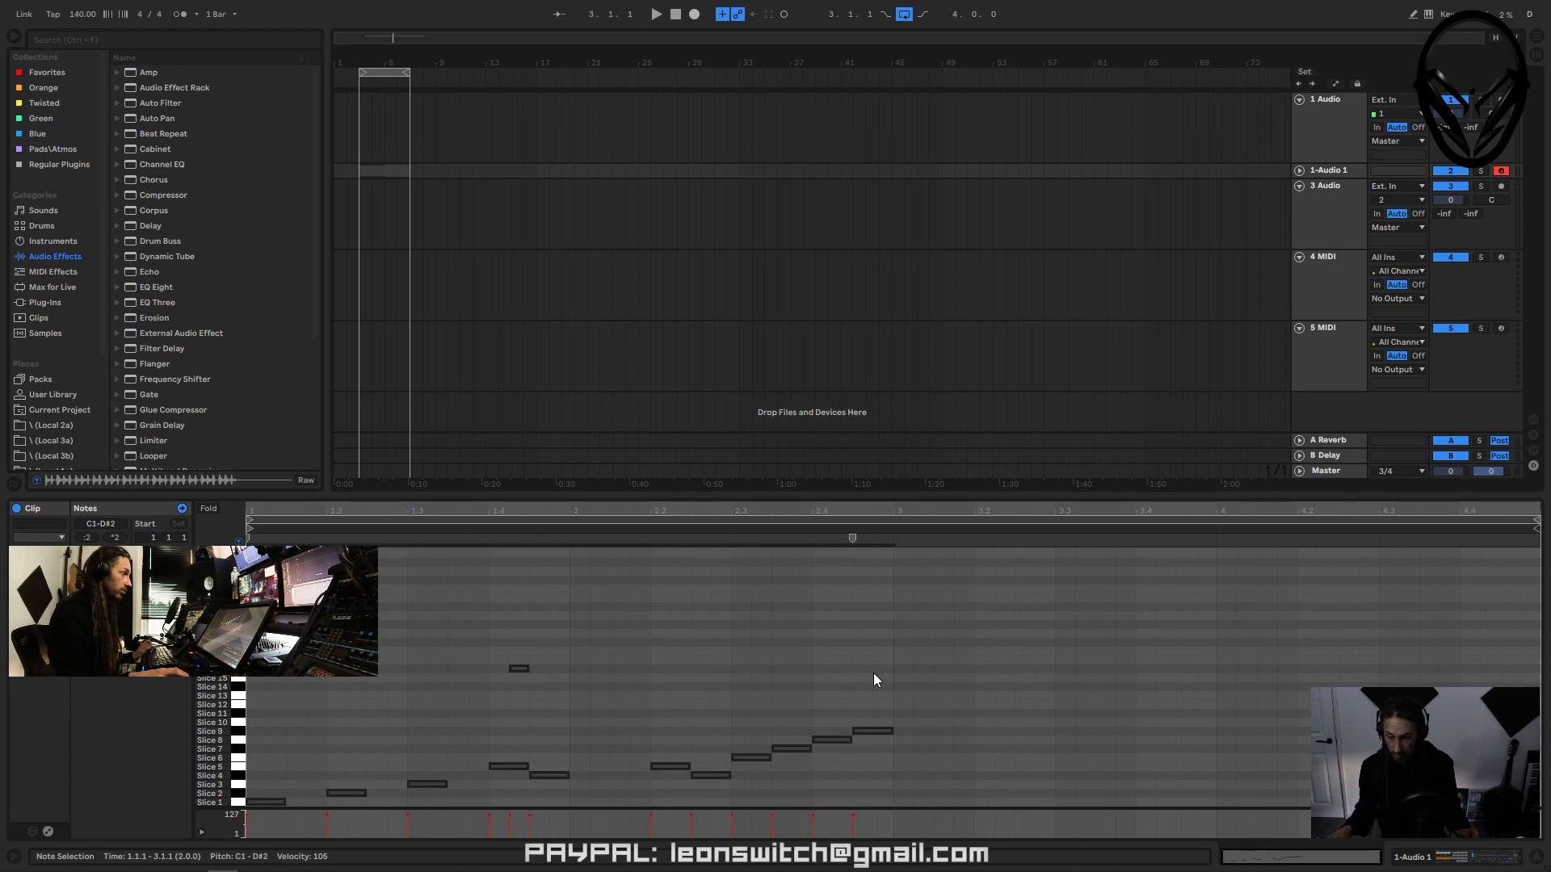
key("ctrl+d")
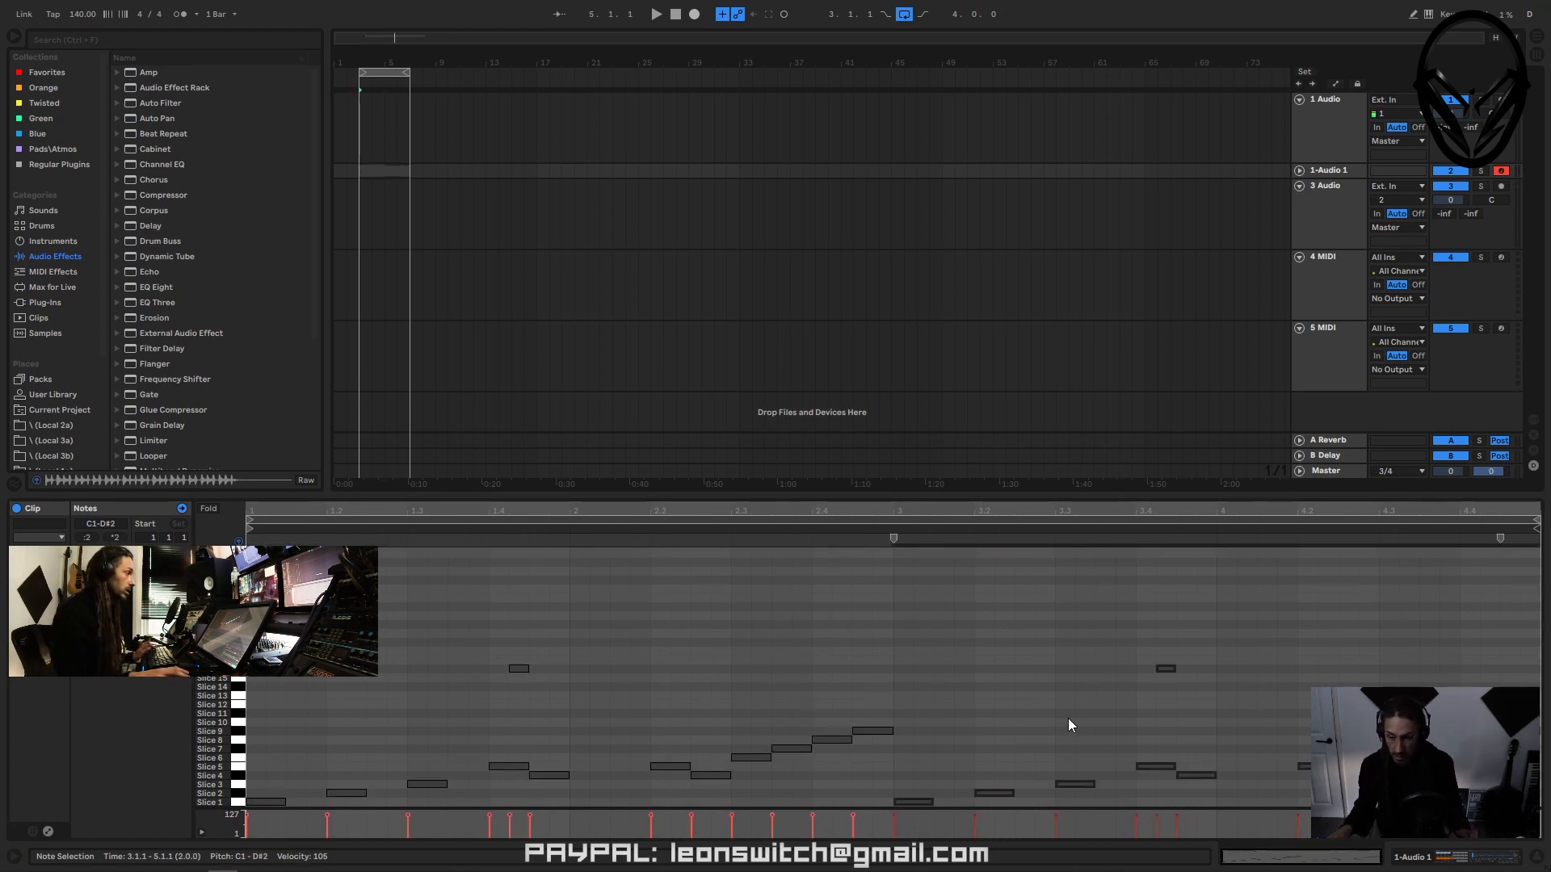
- Move the Slice 6 note at 2.3 up to Slice 11
left_click(669, 764)
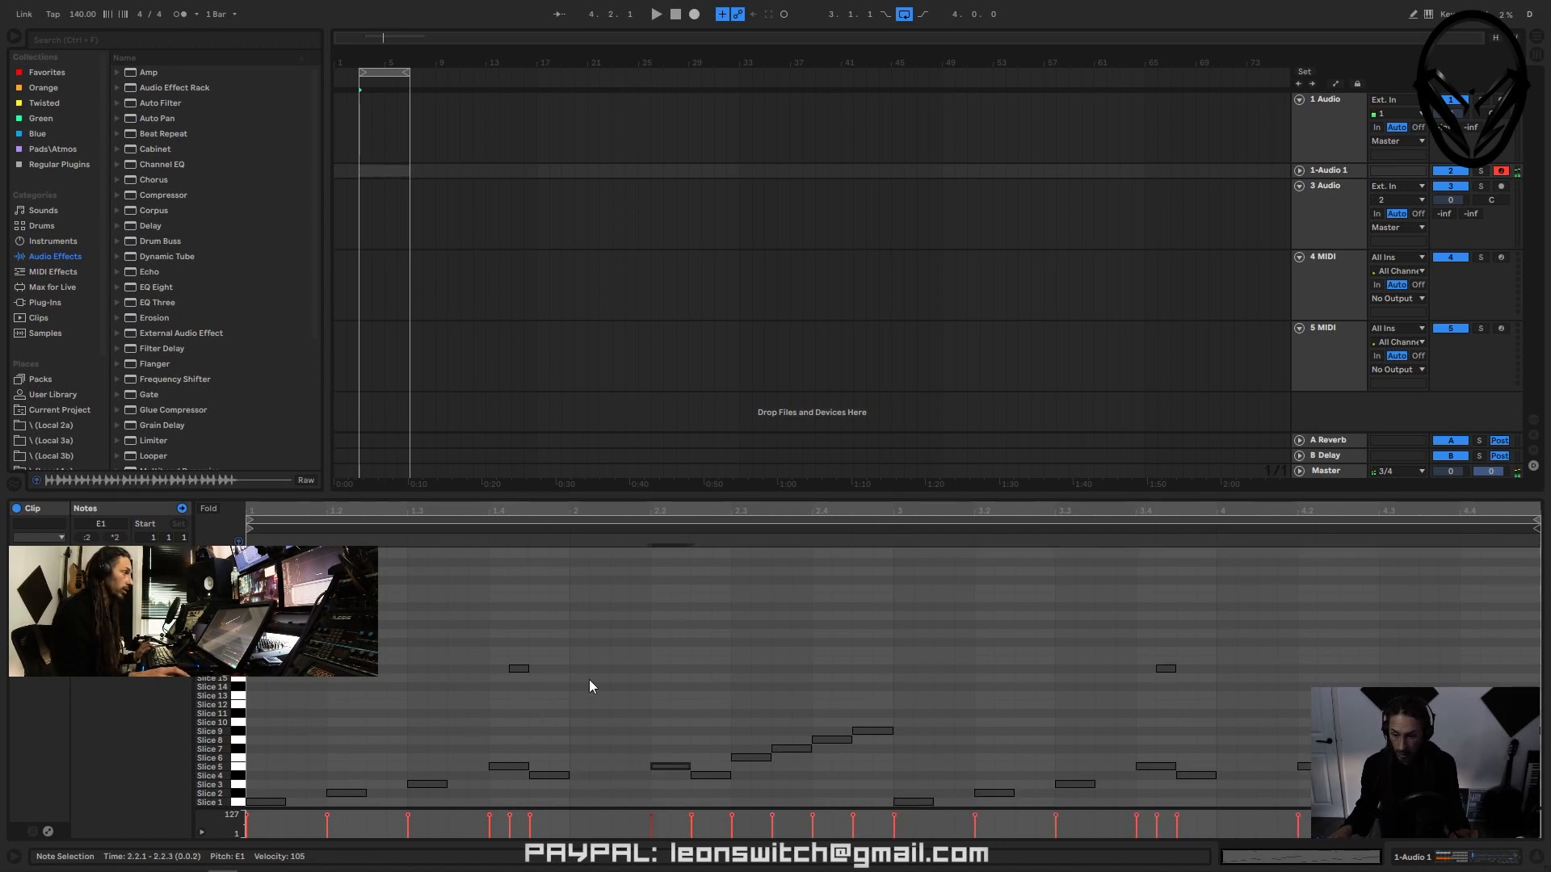
left_click(752, 758)
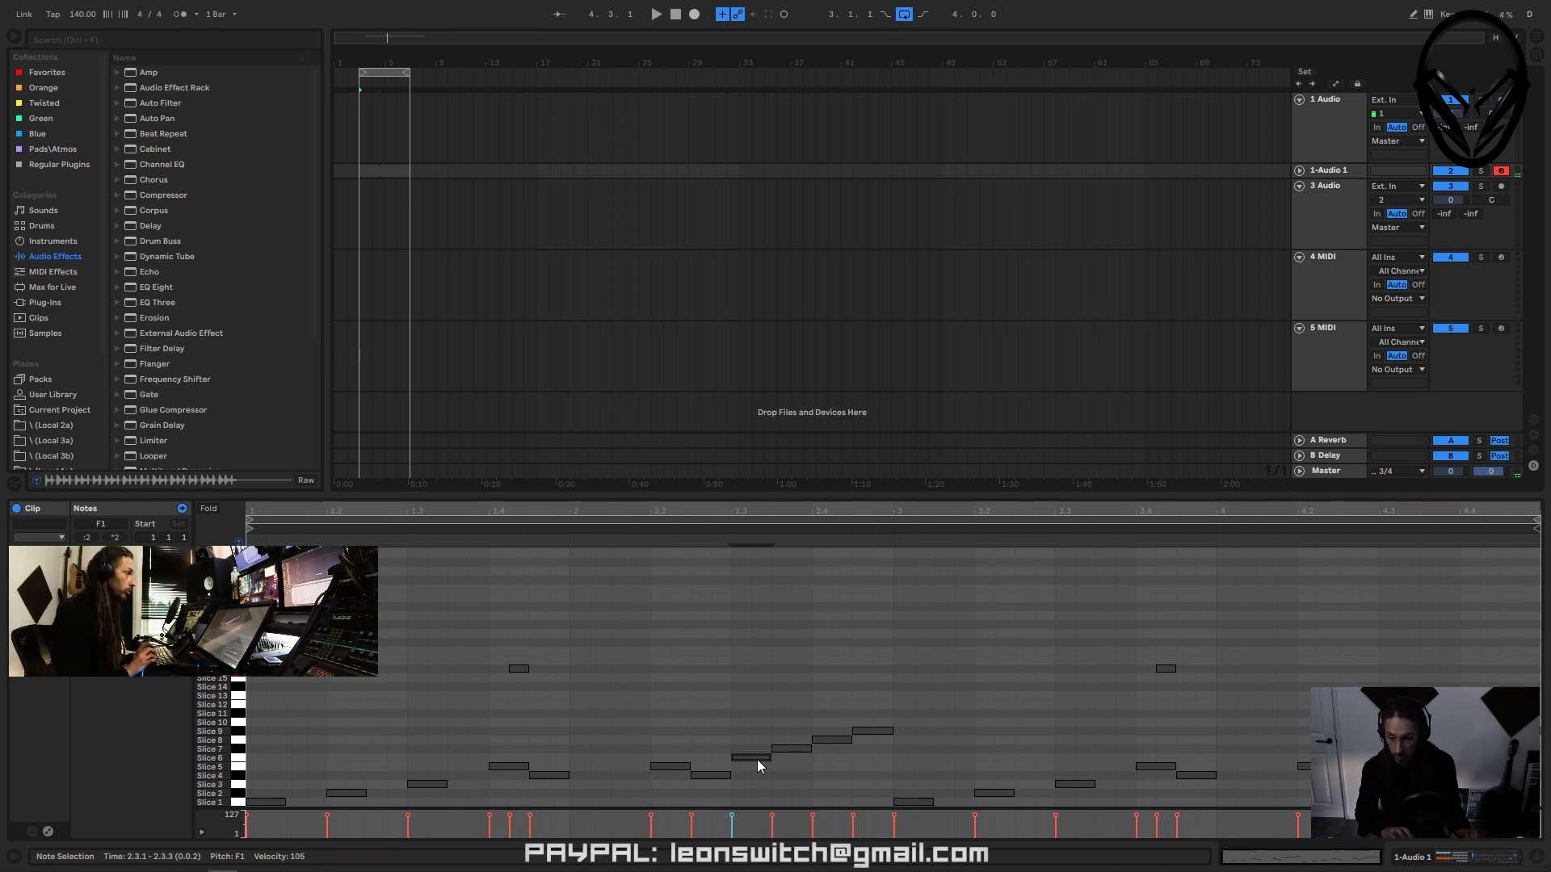
key("Up")
key("Up")
key("Up")
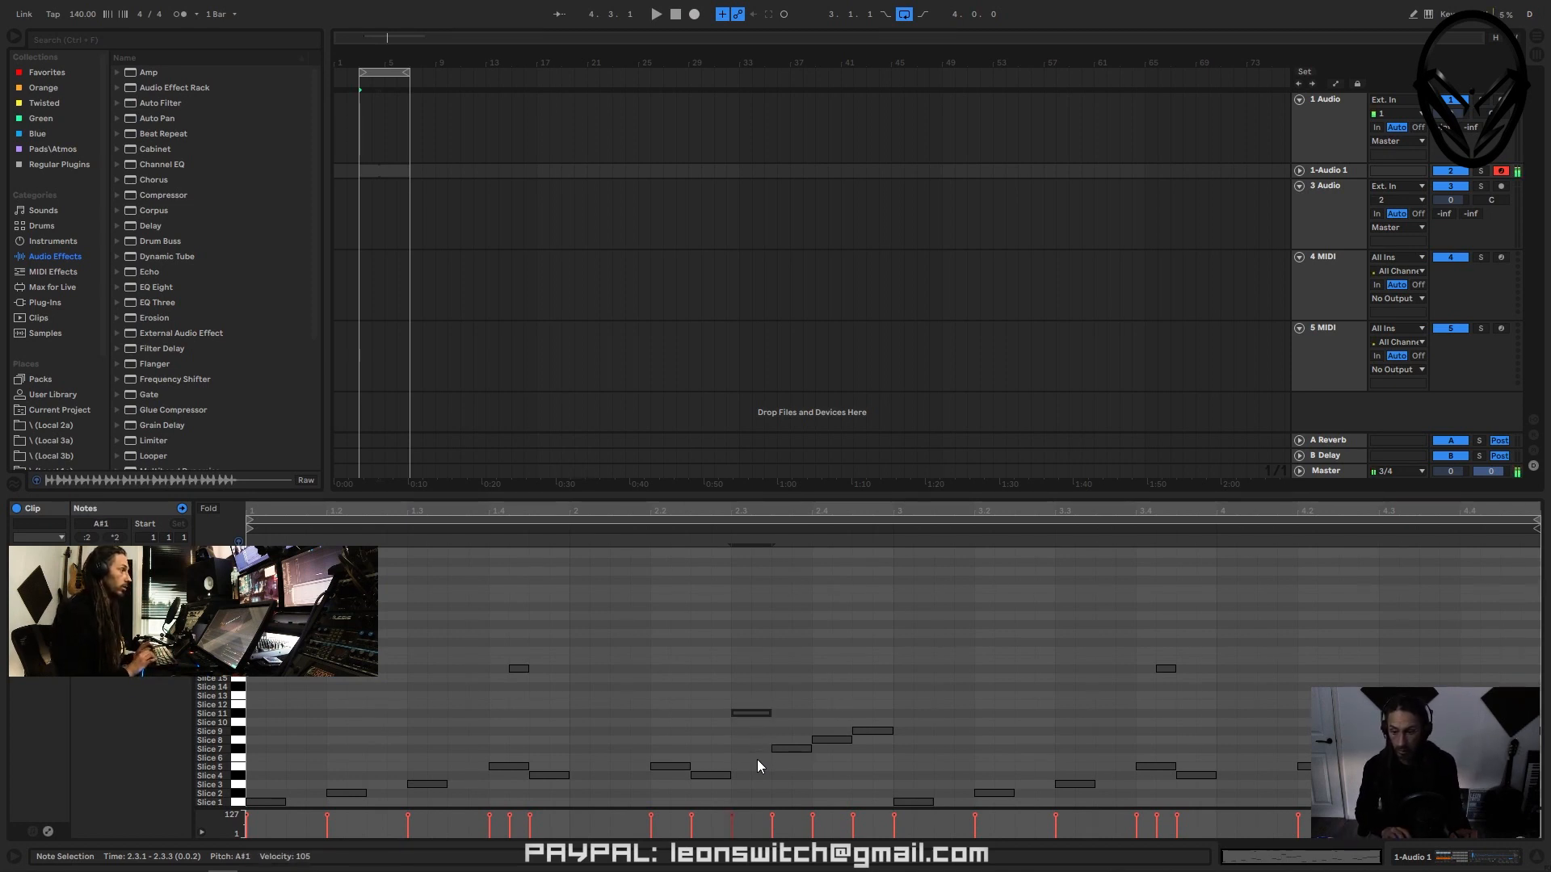
key("Up")
key("Down")
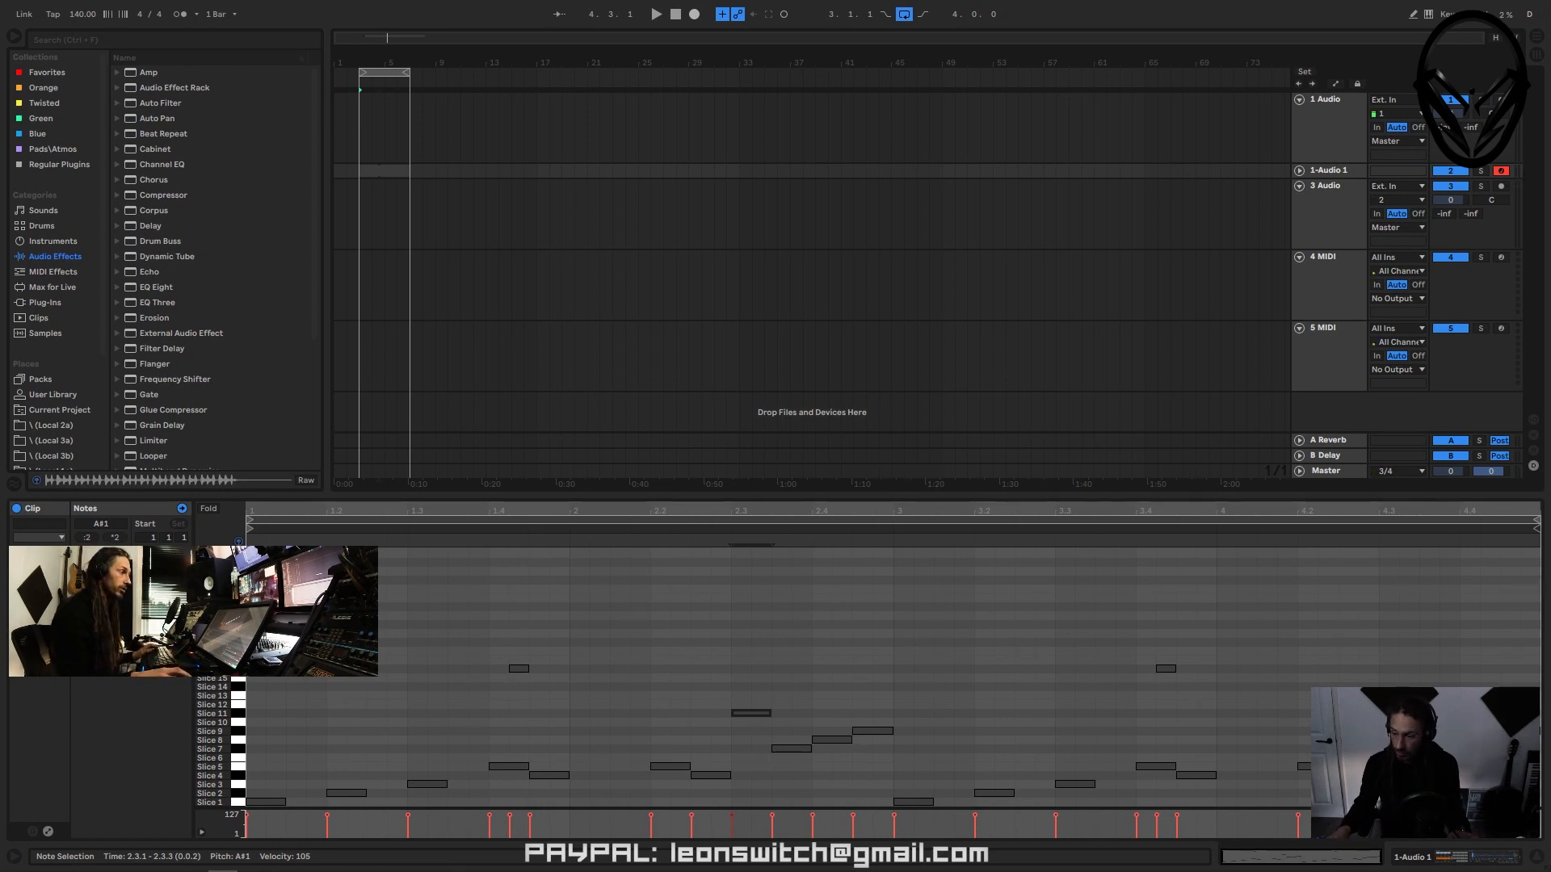
- Play the extended four-bar pattern and reopen the sliced track's drum rack devices
key("space")
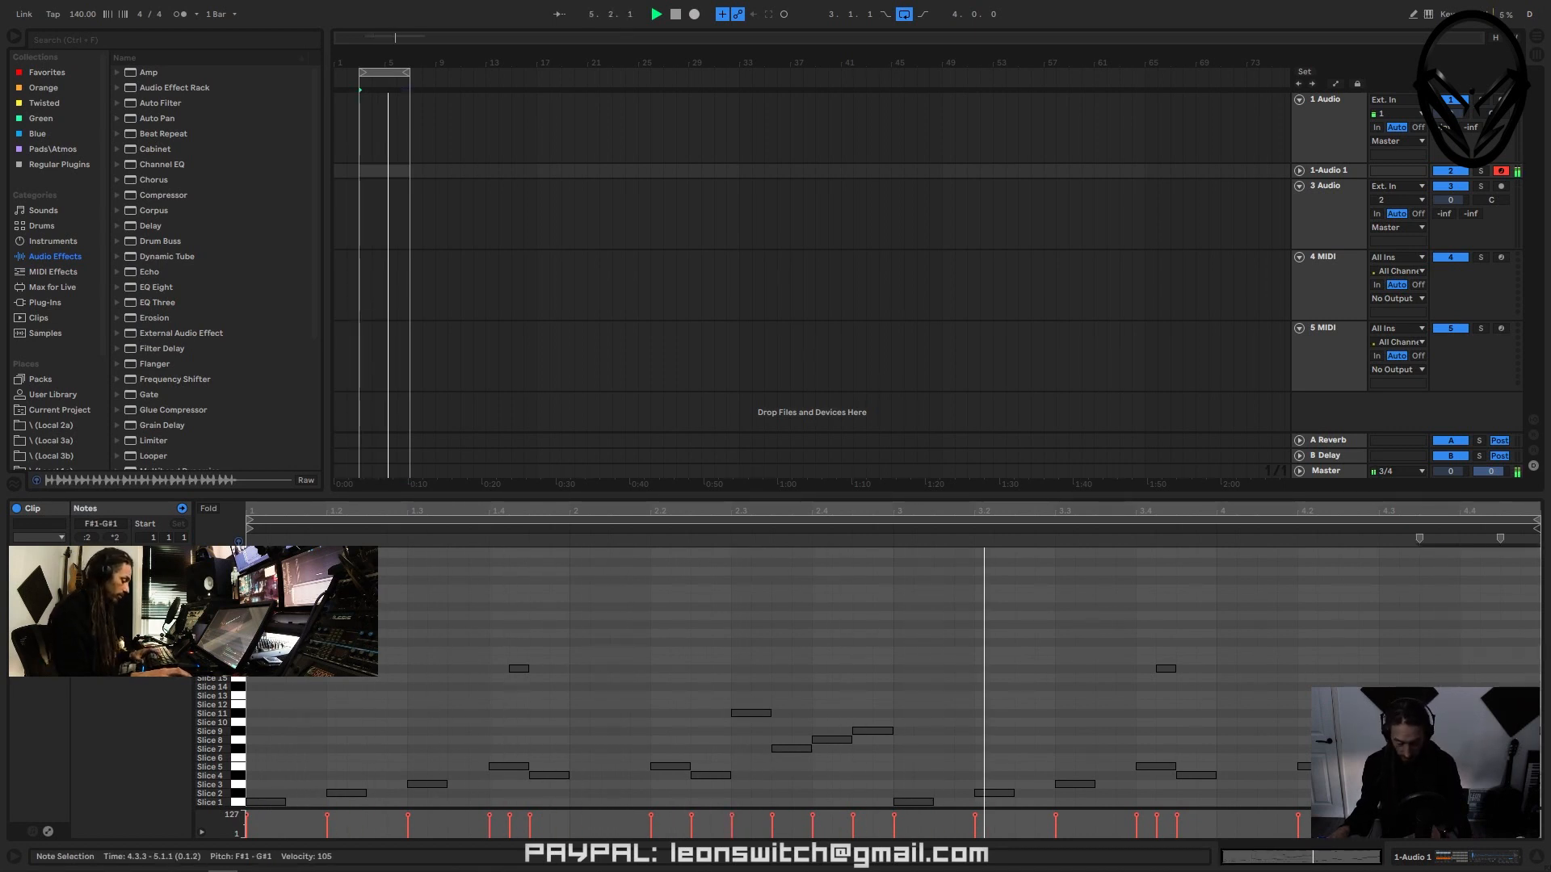
left_click(1419, 657)
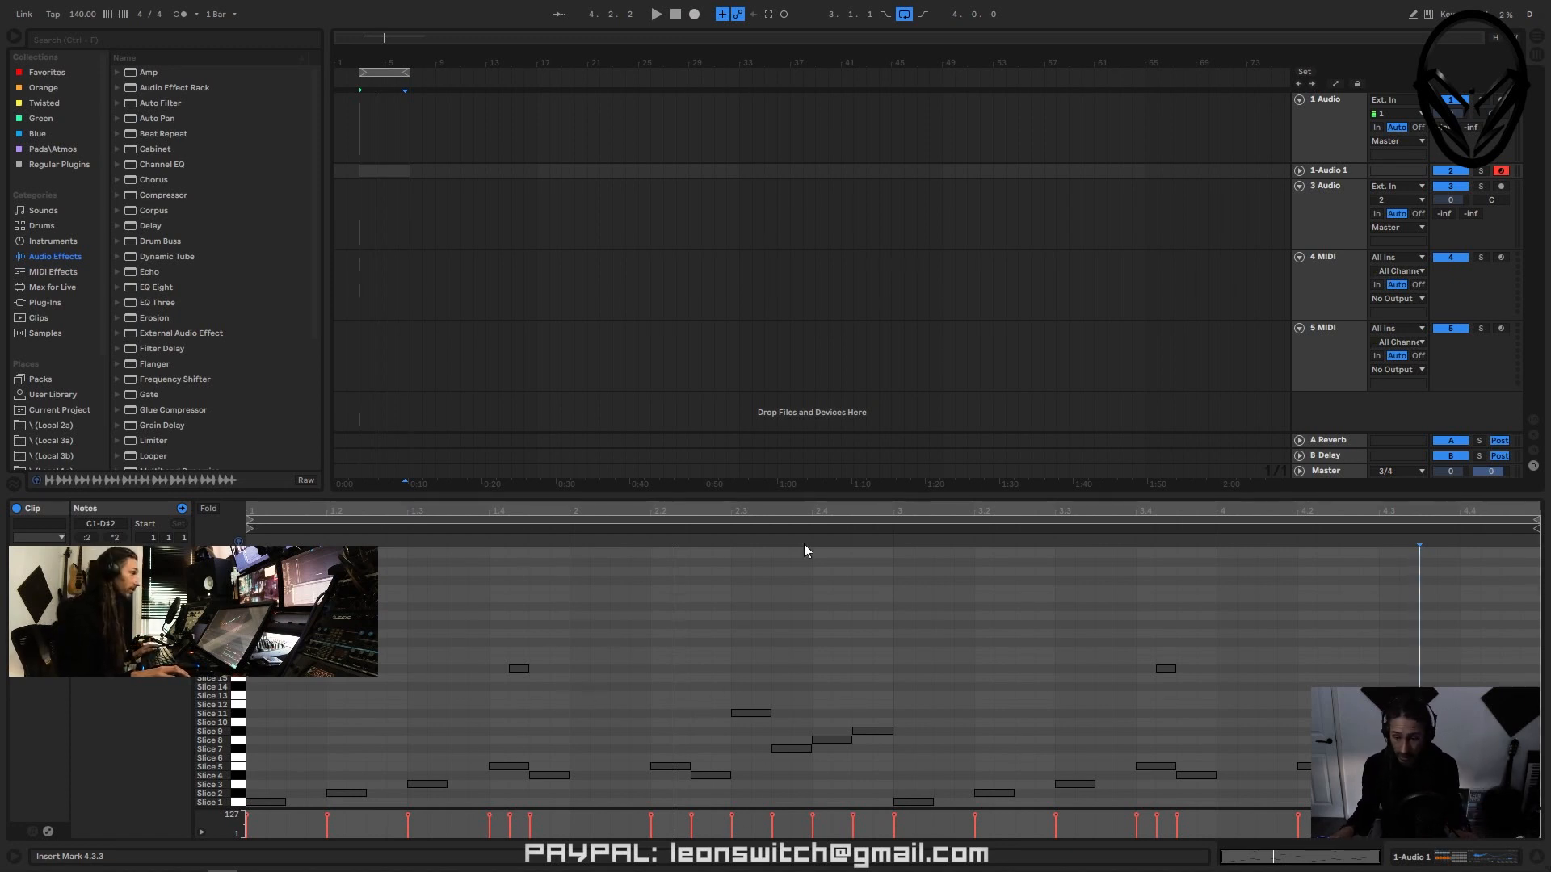
double_click(1325, 169)
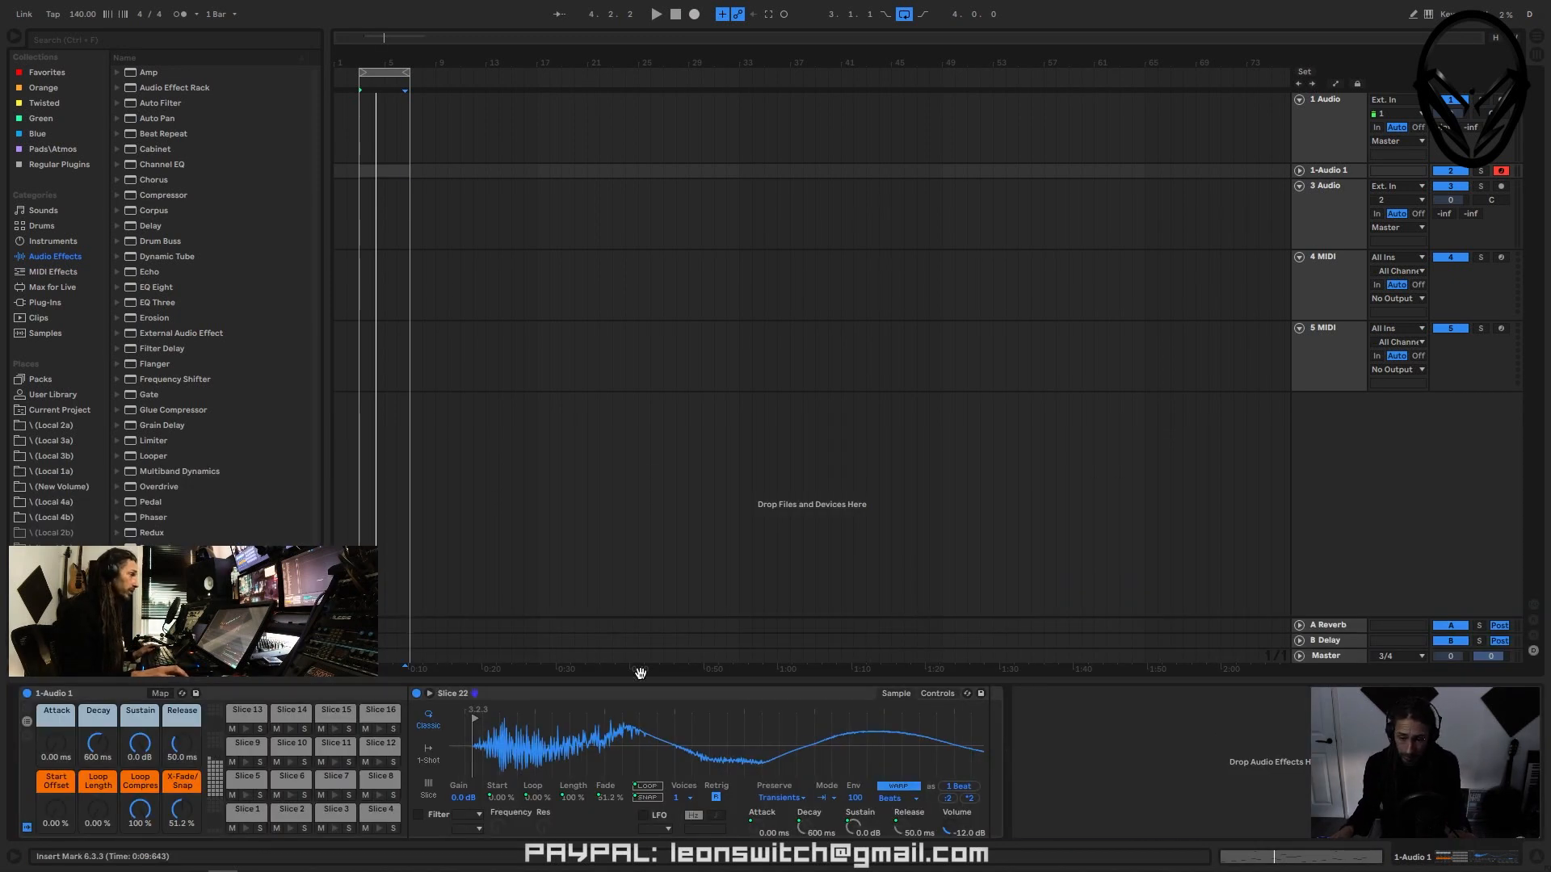
- Play the pattern from bar 3 and set the drum rack's Decay macro to 1.58 s and Sustain macro to -24 dB
left_click(385, 169)
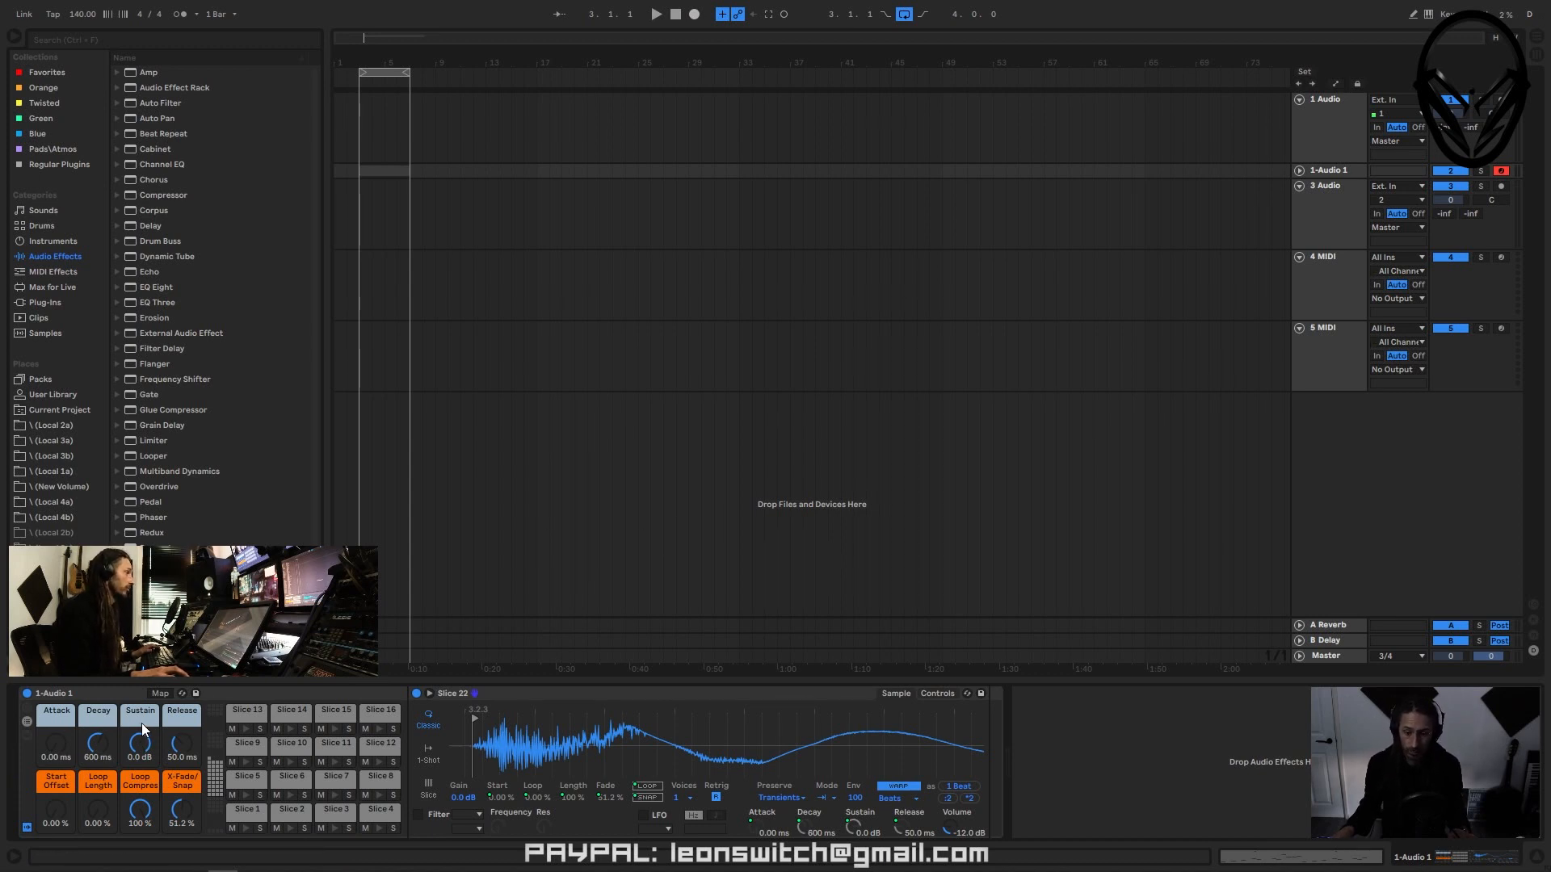
key("space")
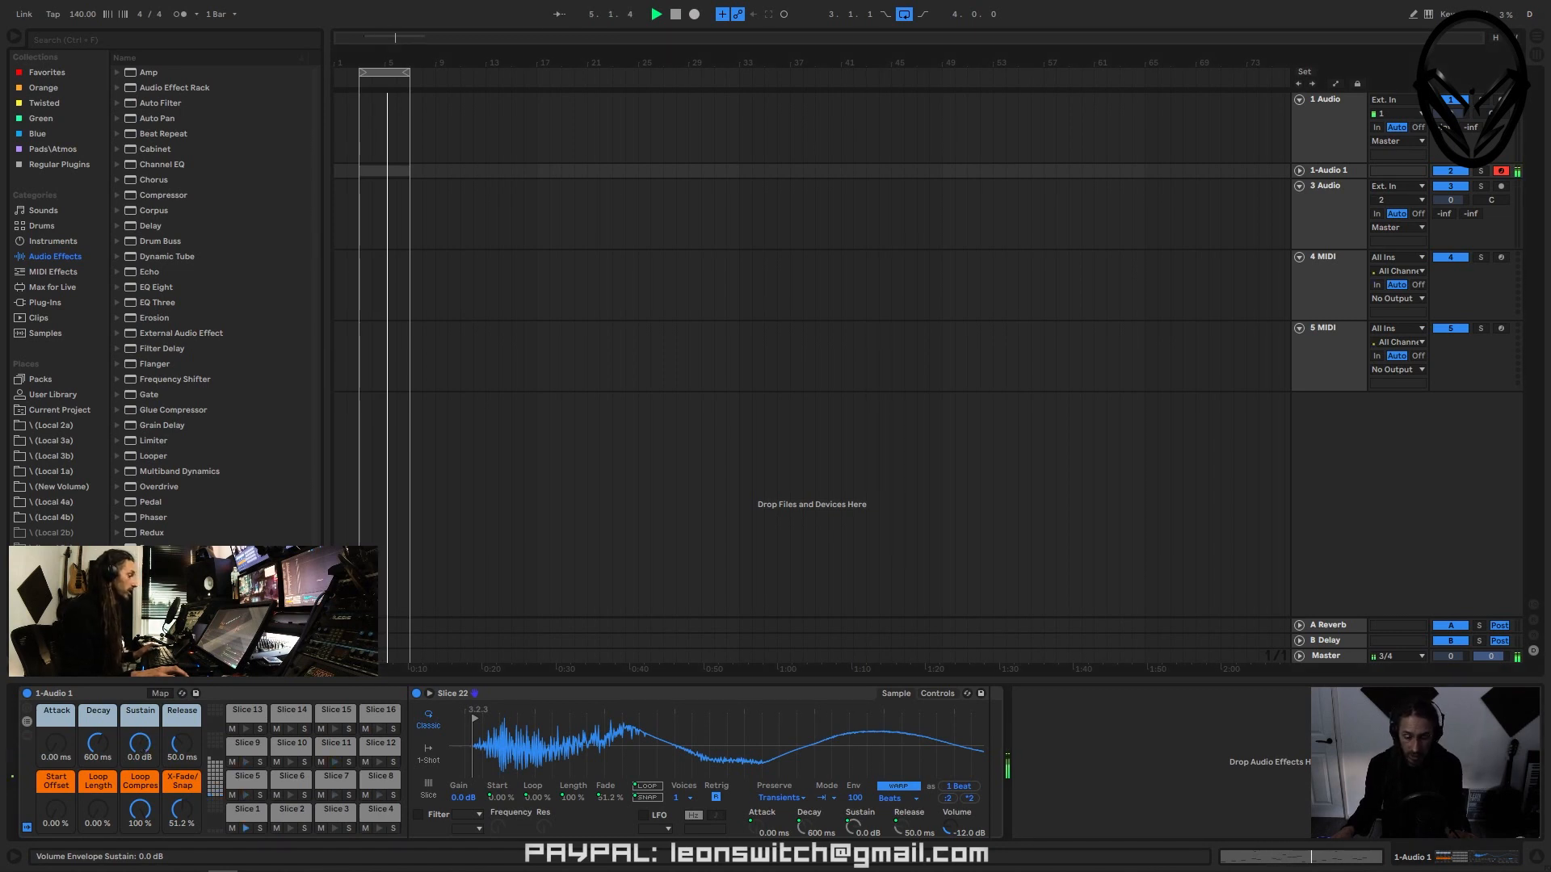
left_click_drag(140, 741, 98, 711)
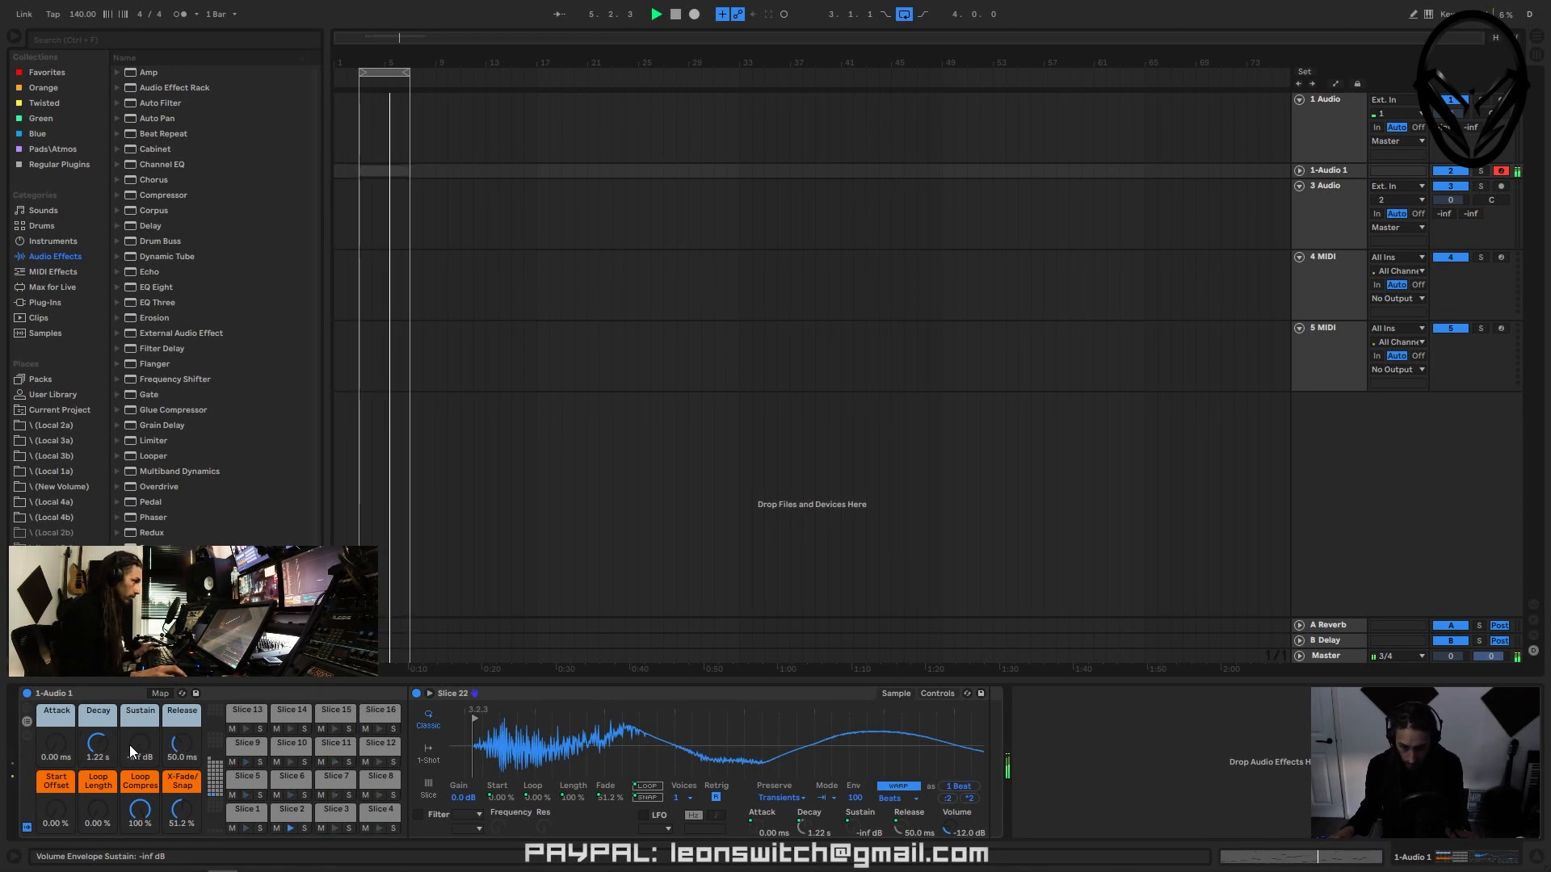
left_click_drag(97, 743, 98, 775)
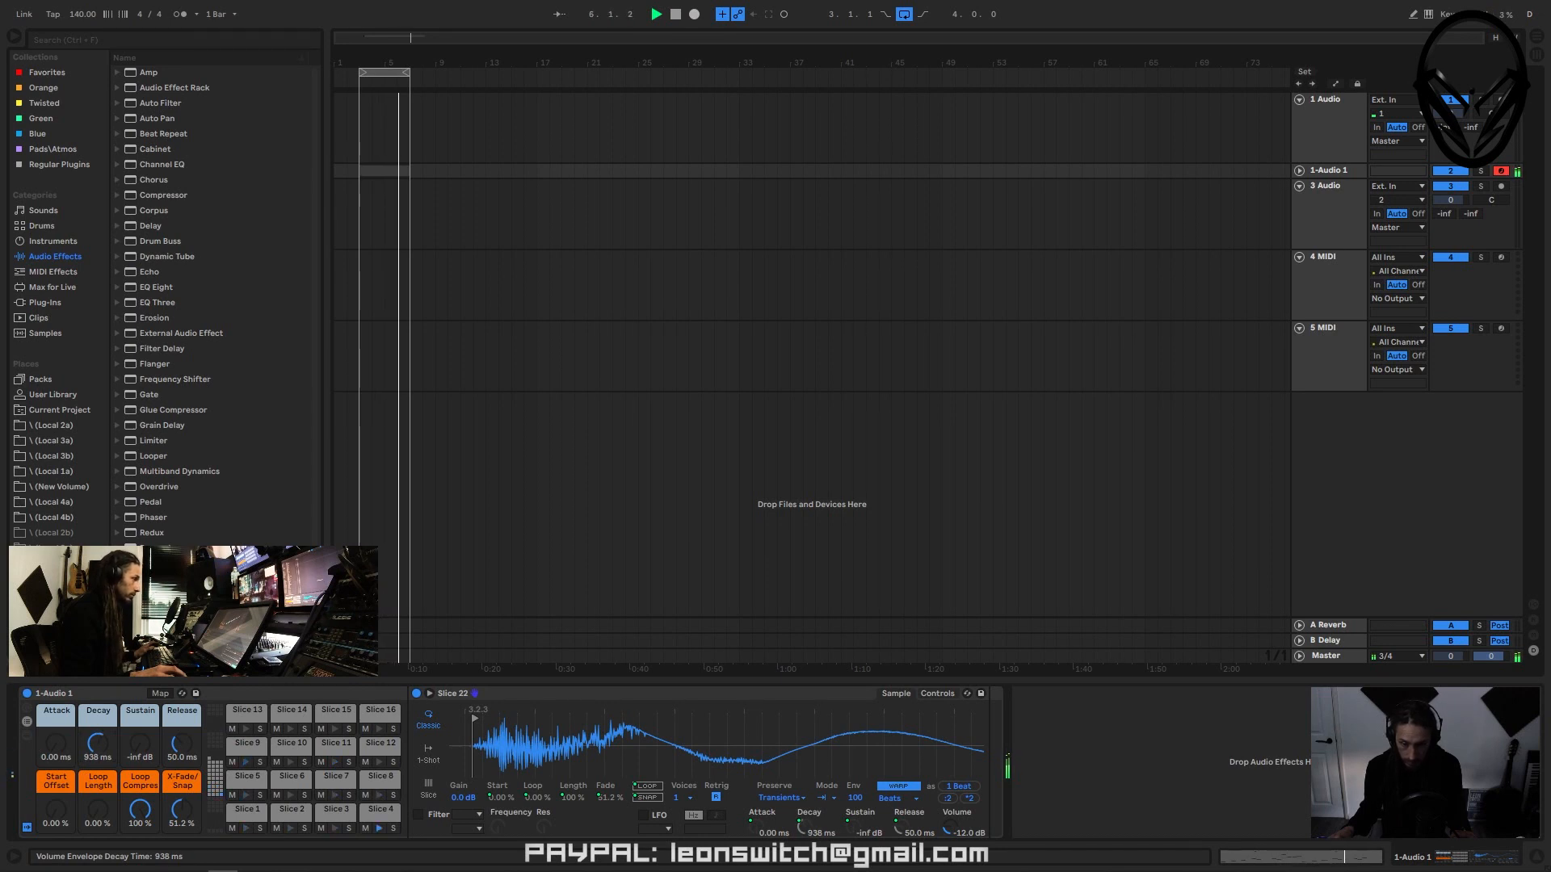
left_click_drag(97, 743, 98, 723)
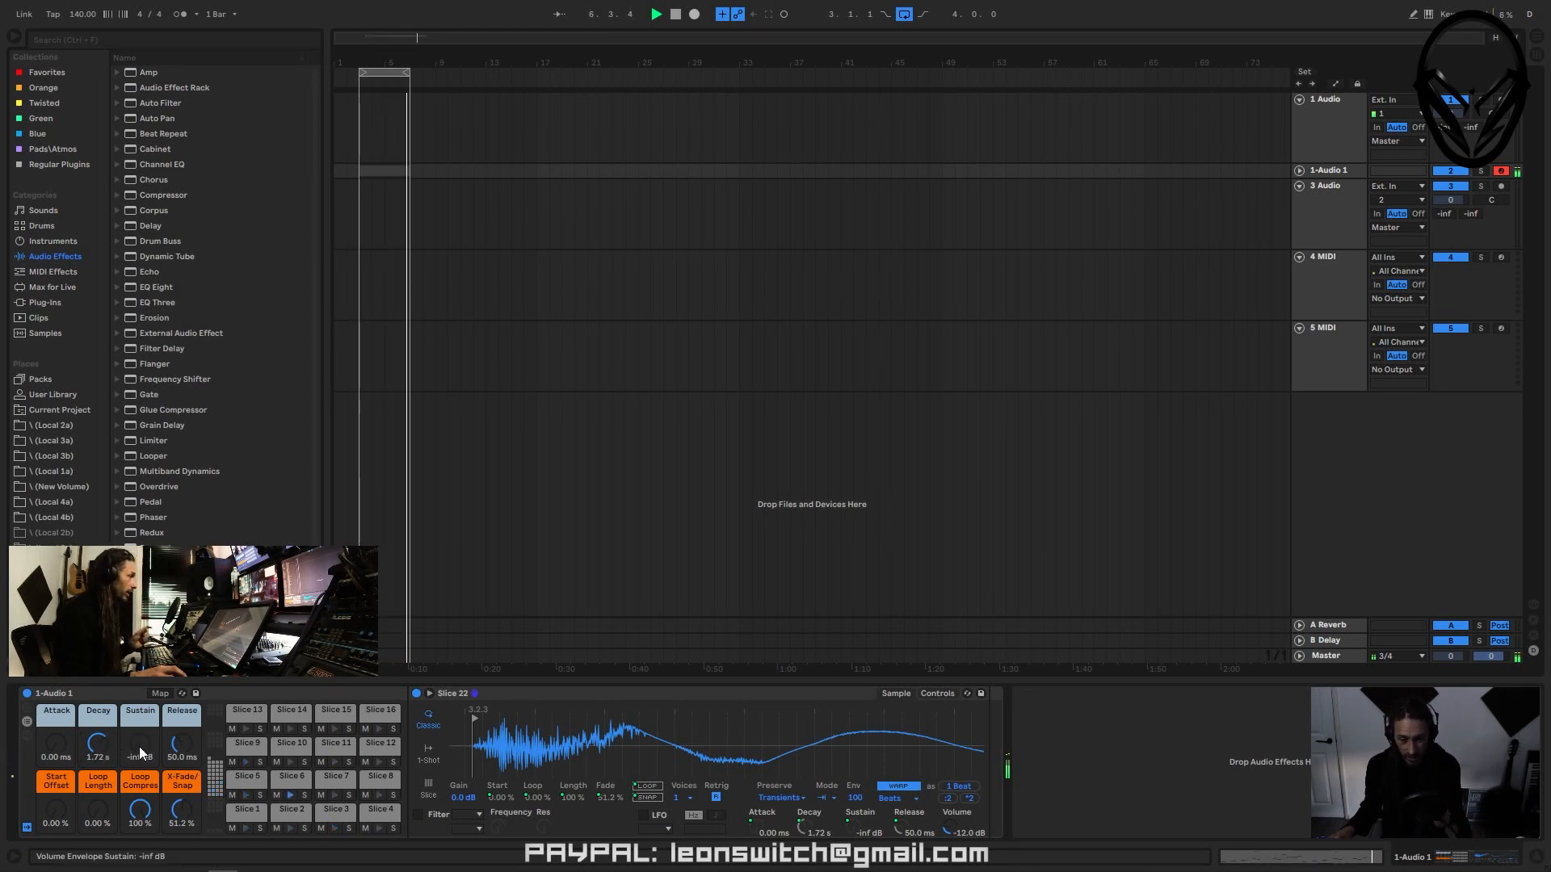
left_click_drag(139, 746, 139, 743)
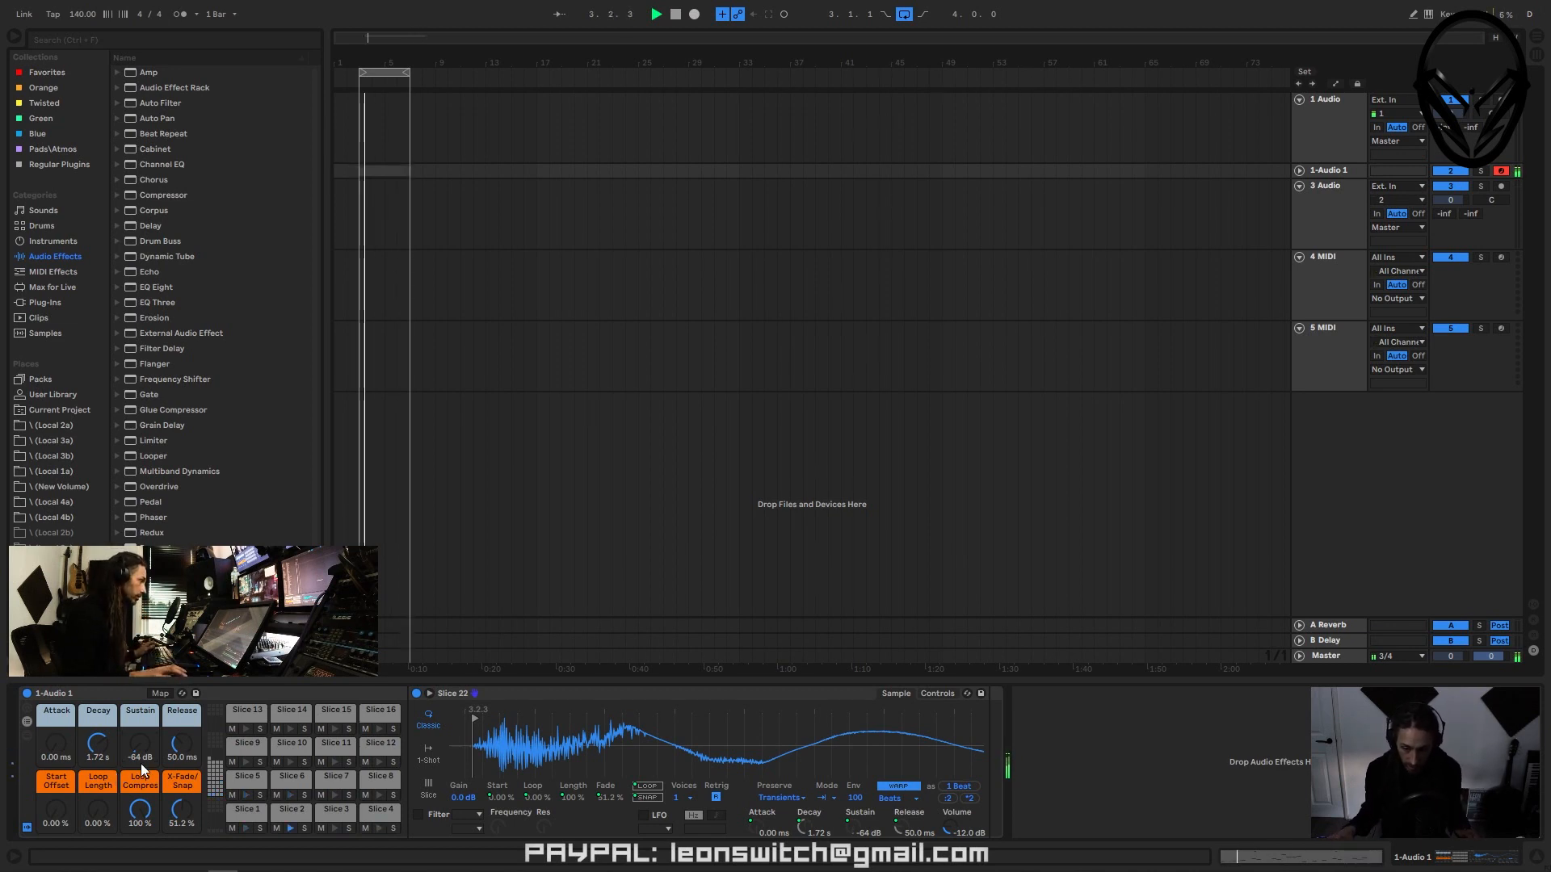
left_click_drag(139, 743, 139, 703)
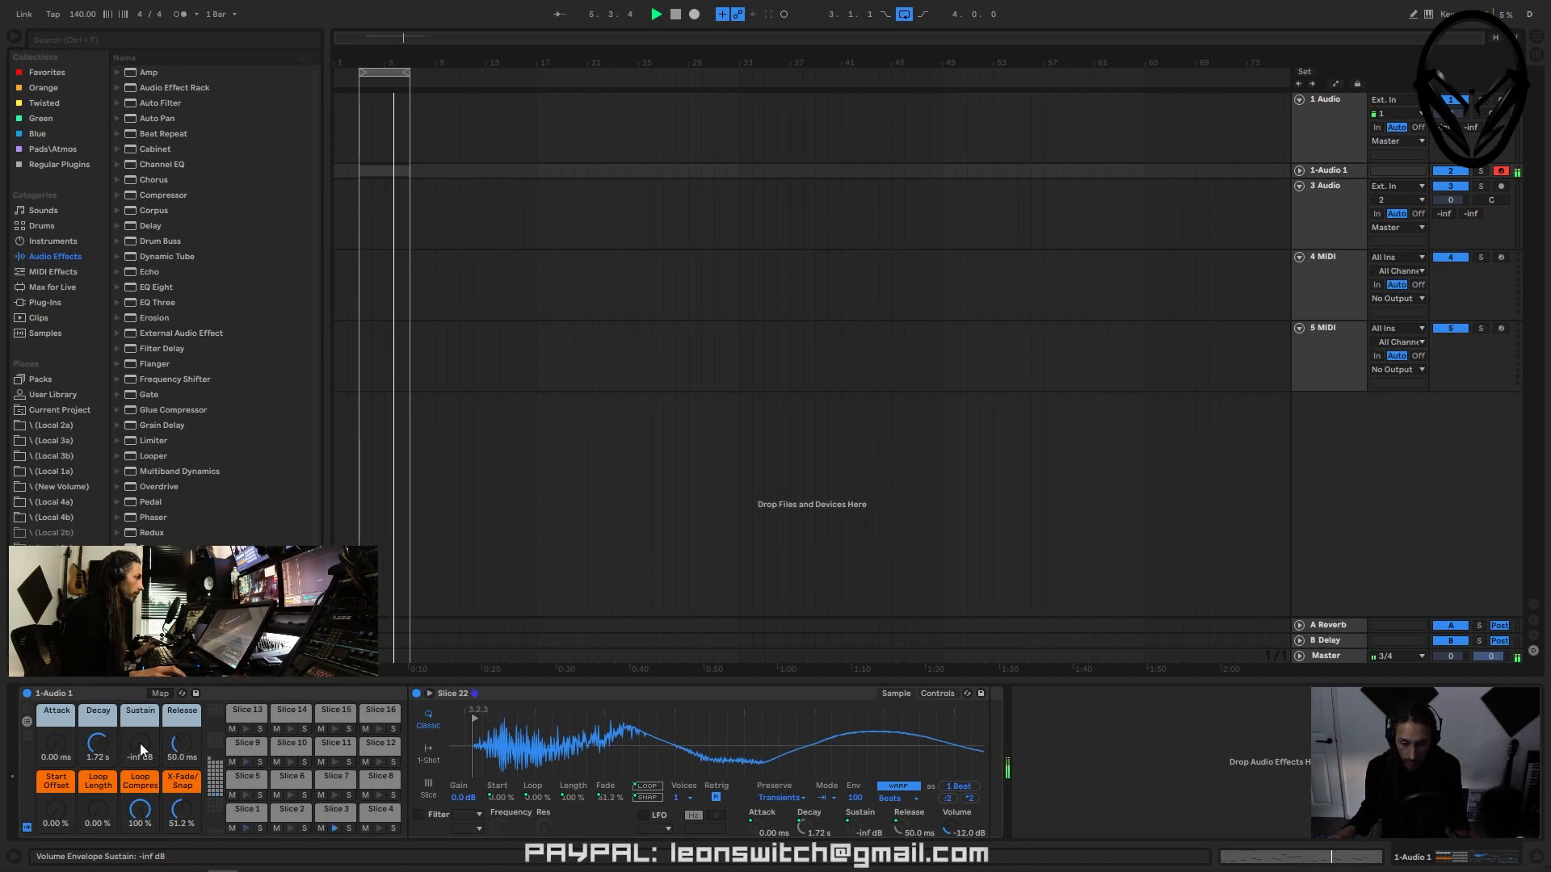
left_click_drag(139, 743, 139, 731)
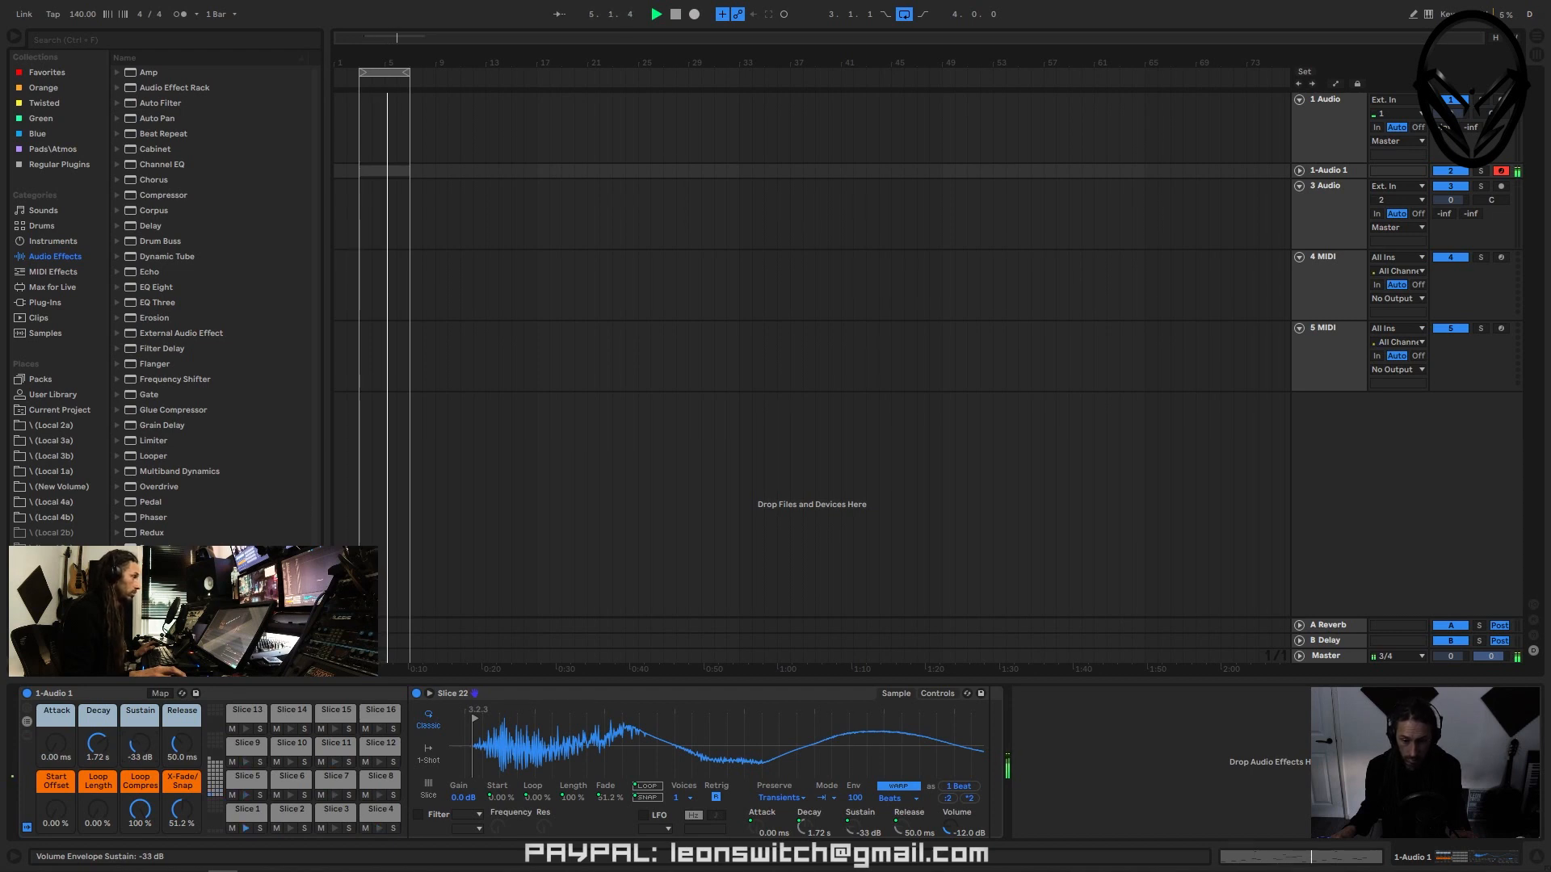
left_click_drag(91, 749, 139, 745)
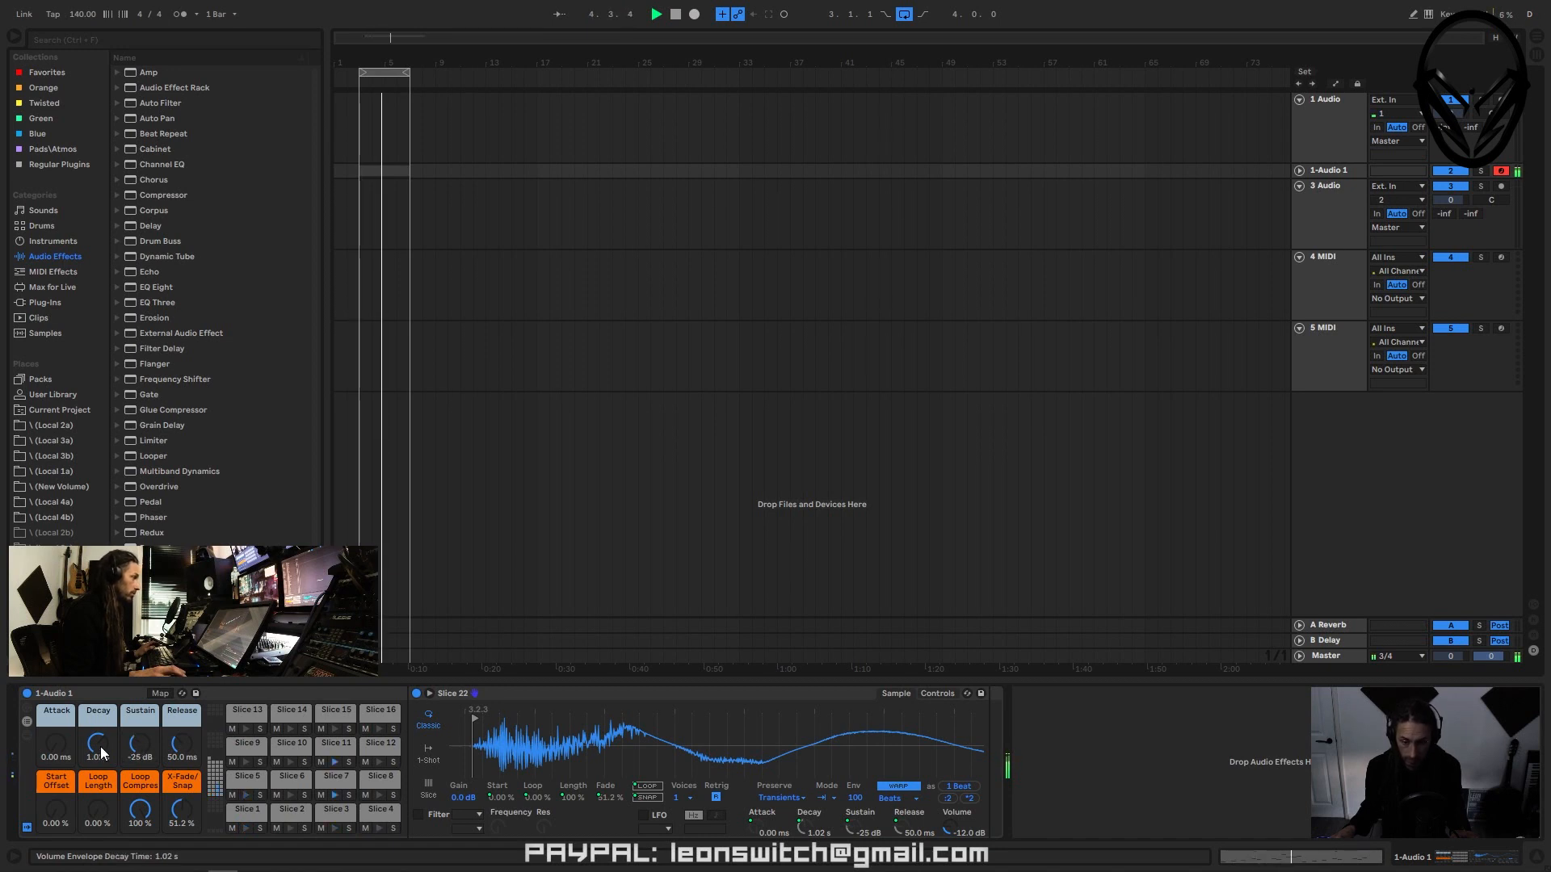
left_click_drag(97, 744, 139, 743)
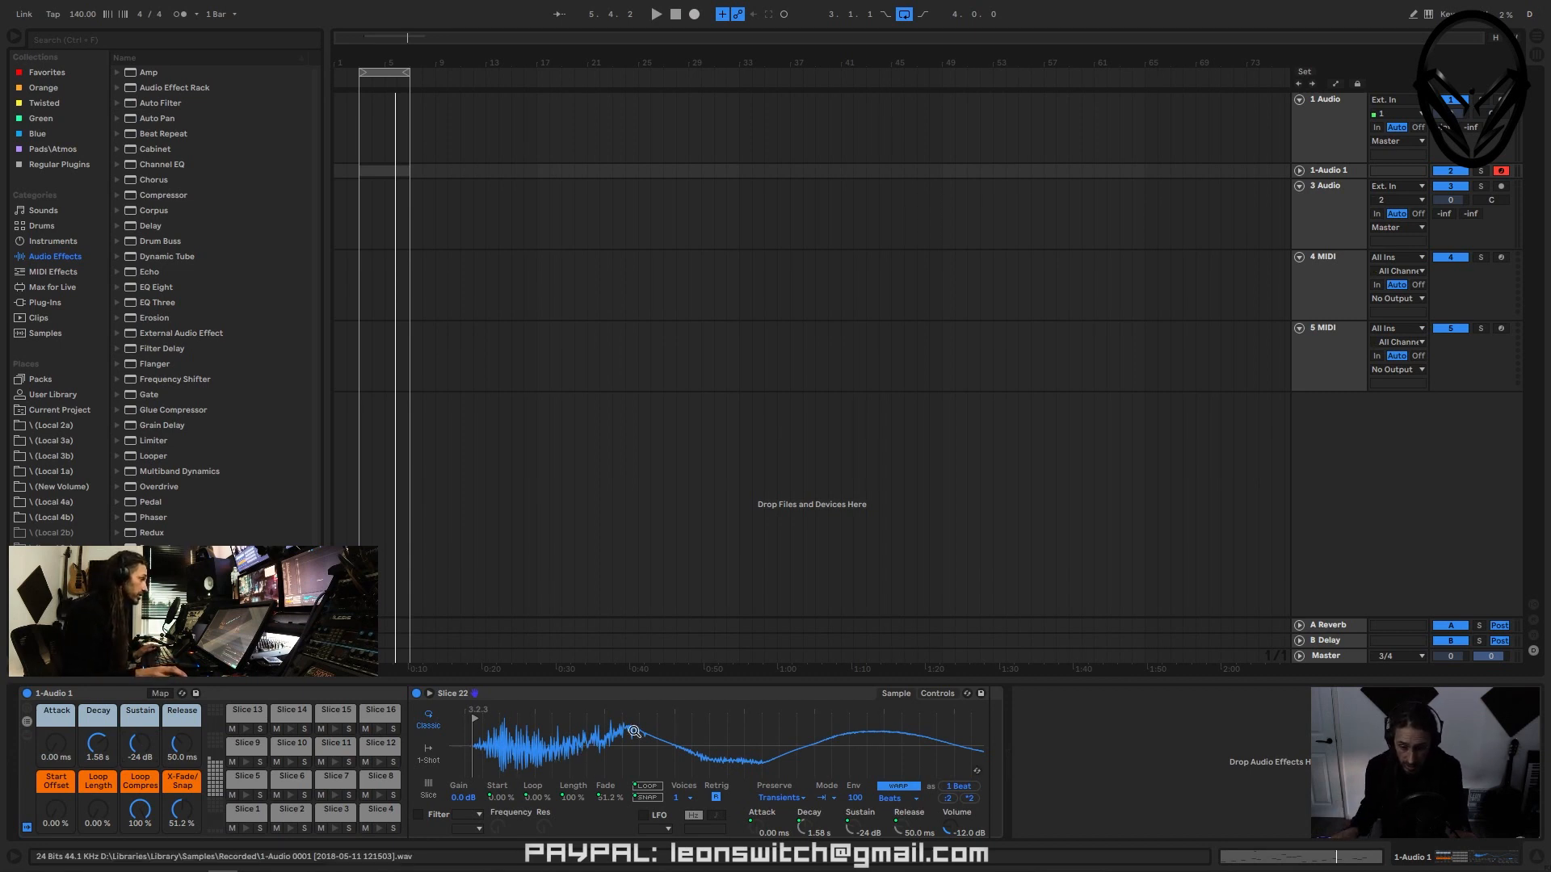
- Restart playback, switch to Session View and add a Compressor after the drum rack on the sliced track
key("space")
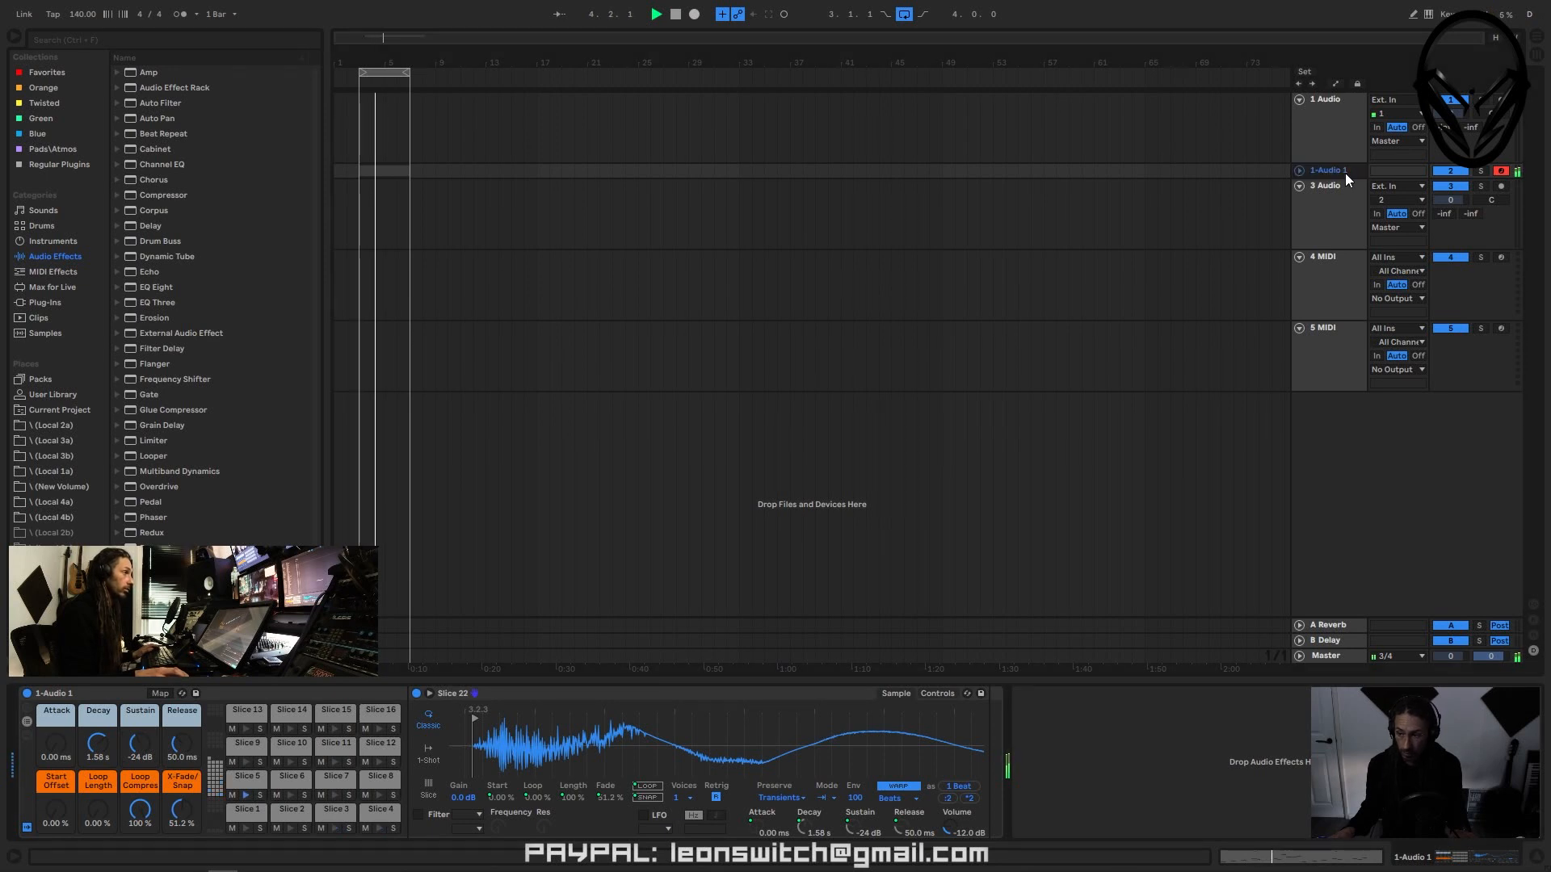
key("Tab")
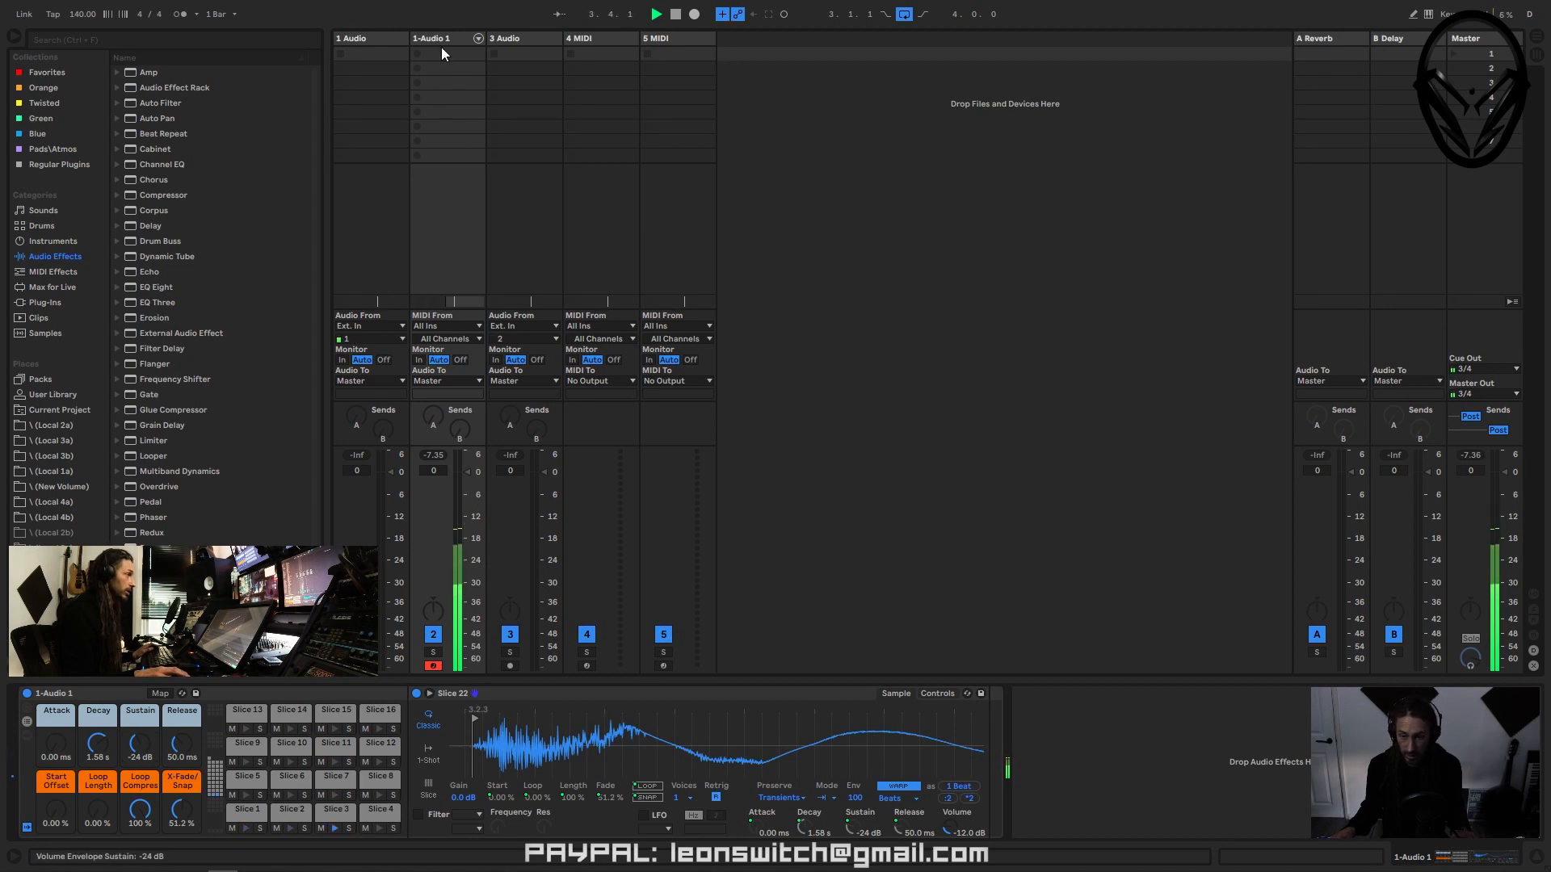
left_click(167, 195)
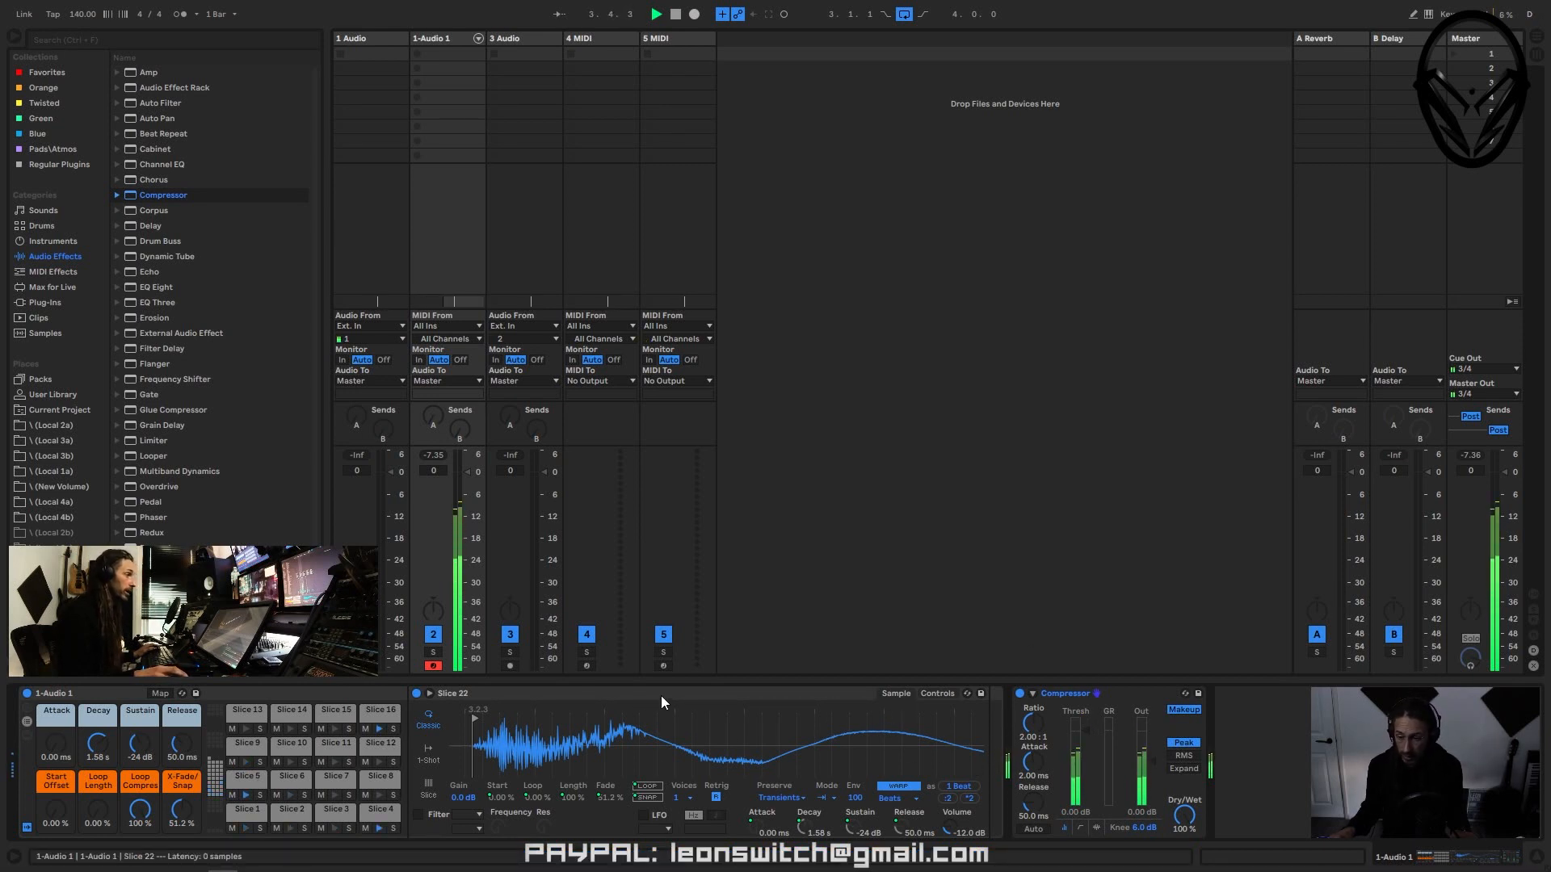
left_click(1032, 693)
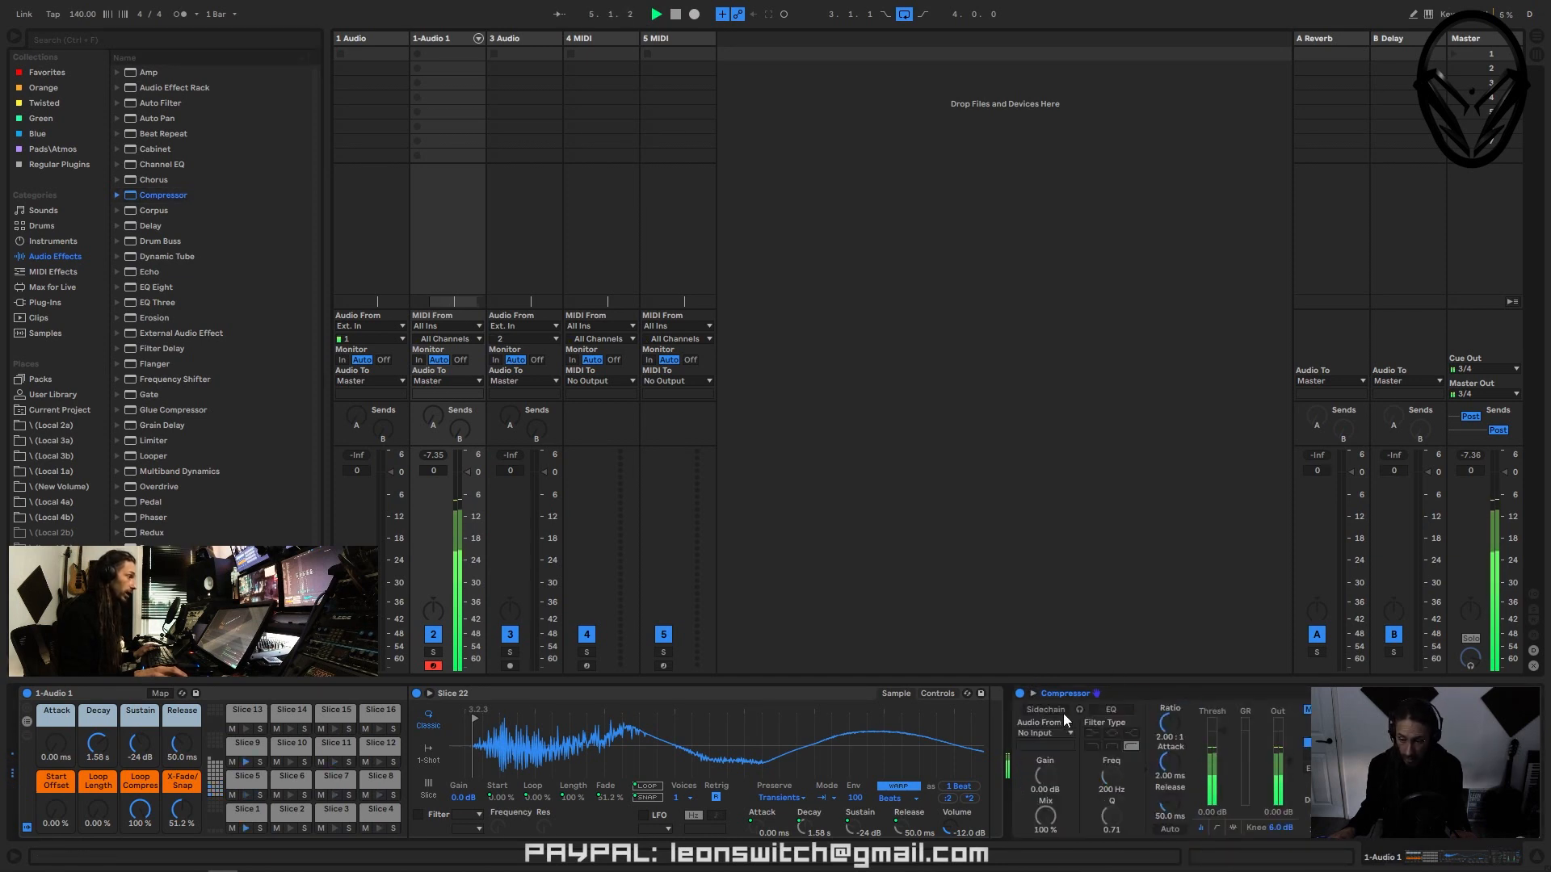
left_click(1033, 693)
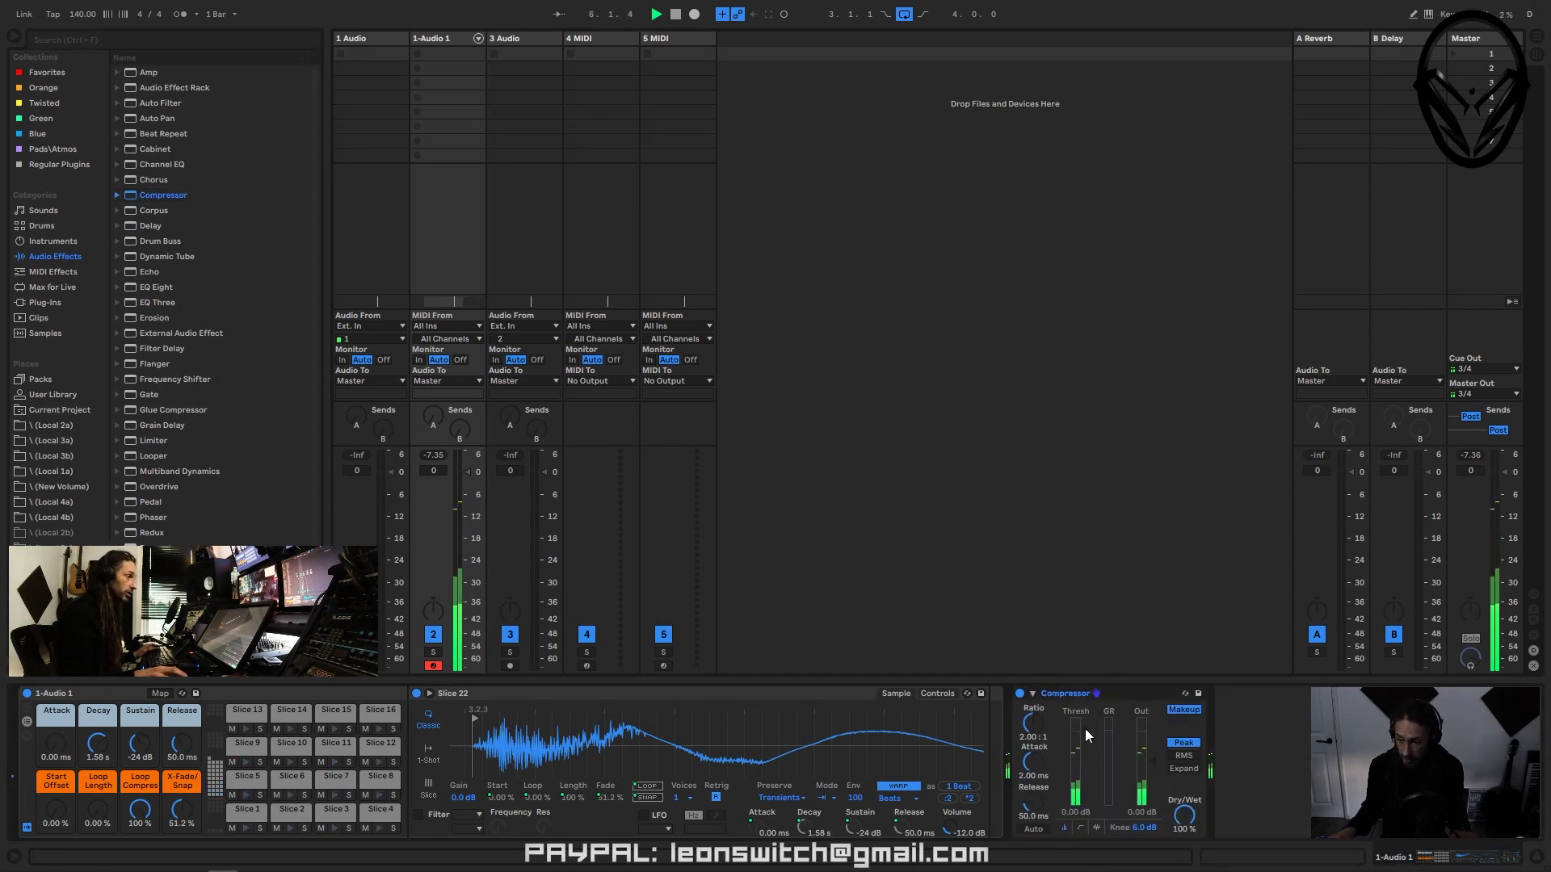
- Set the Compressor's ratio to 4.20:1, threshold to -13.1 dB and output to -3.63 dB, and compare it with the bypassed sound
mouse_move(1035, 726)
left_mouse_down()
mouse_move(1035, 688)
mouse_move(1084, 737)
mouse_move(1083, 760)
left_mouse_up()
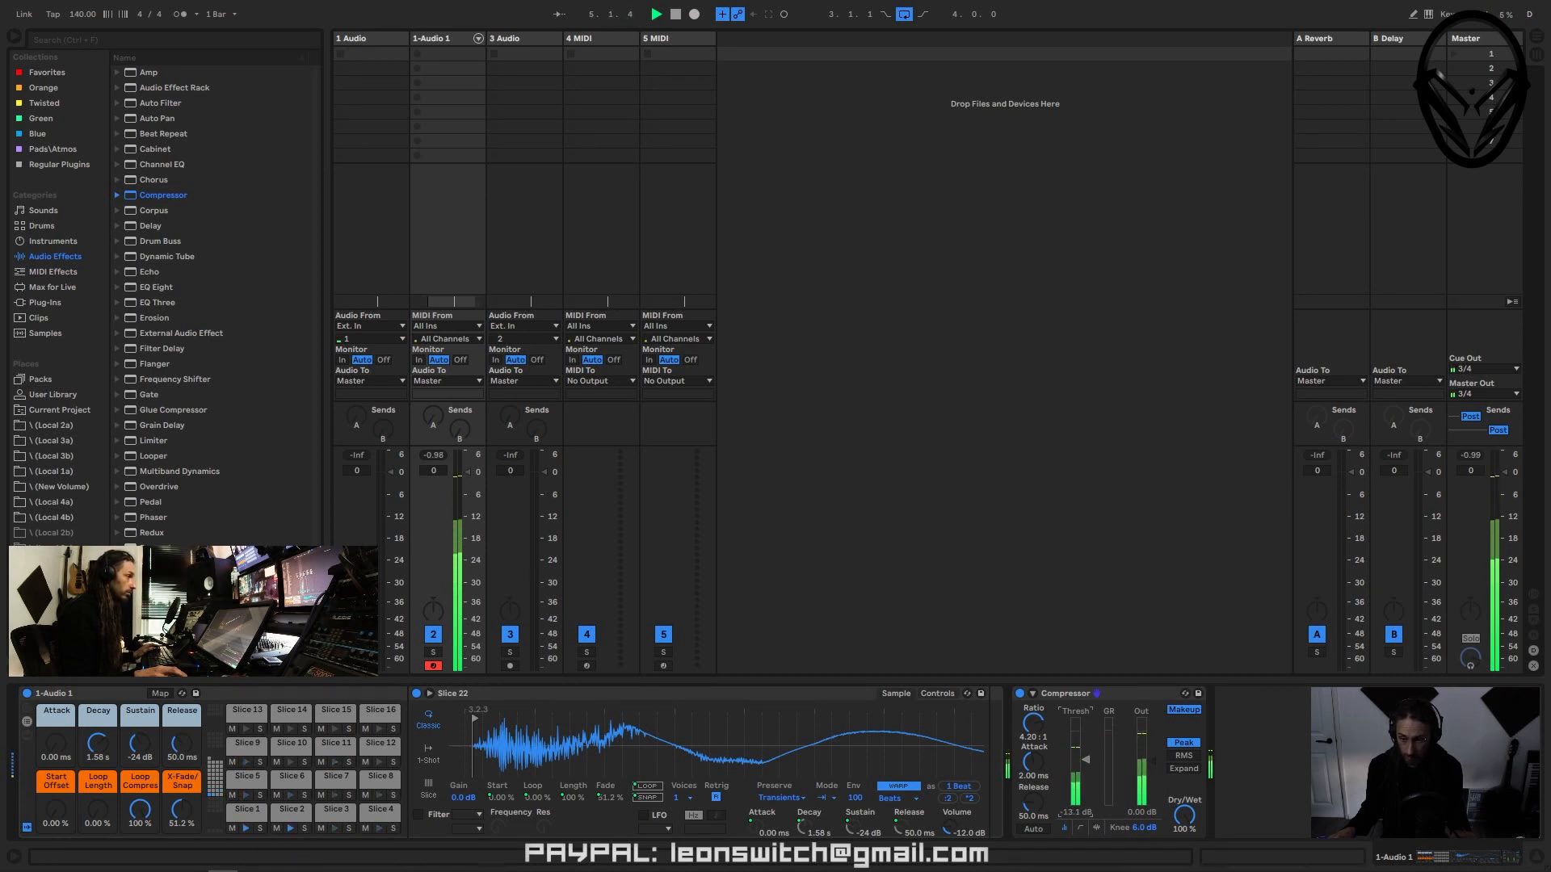
left_click_drag(466, 473, 466, 479)
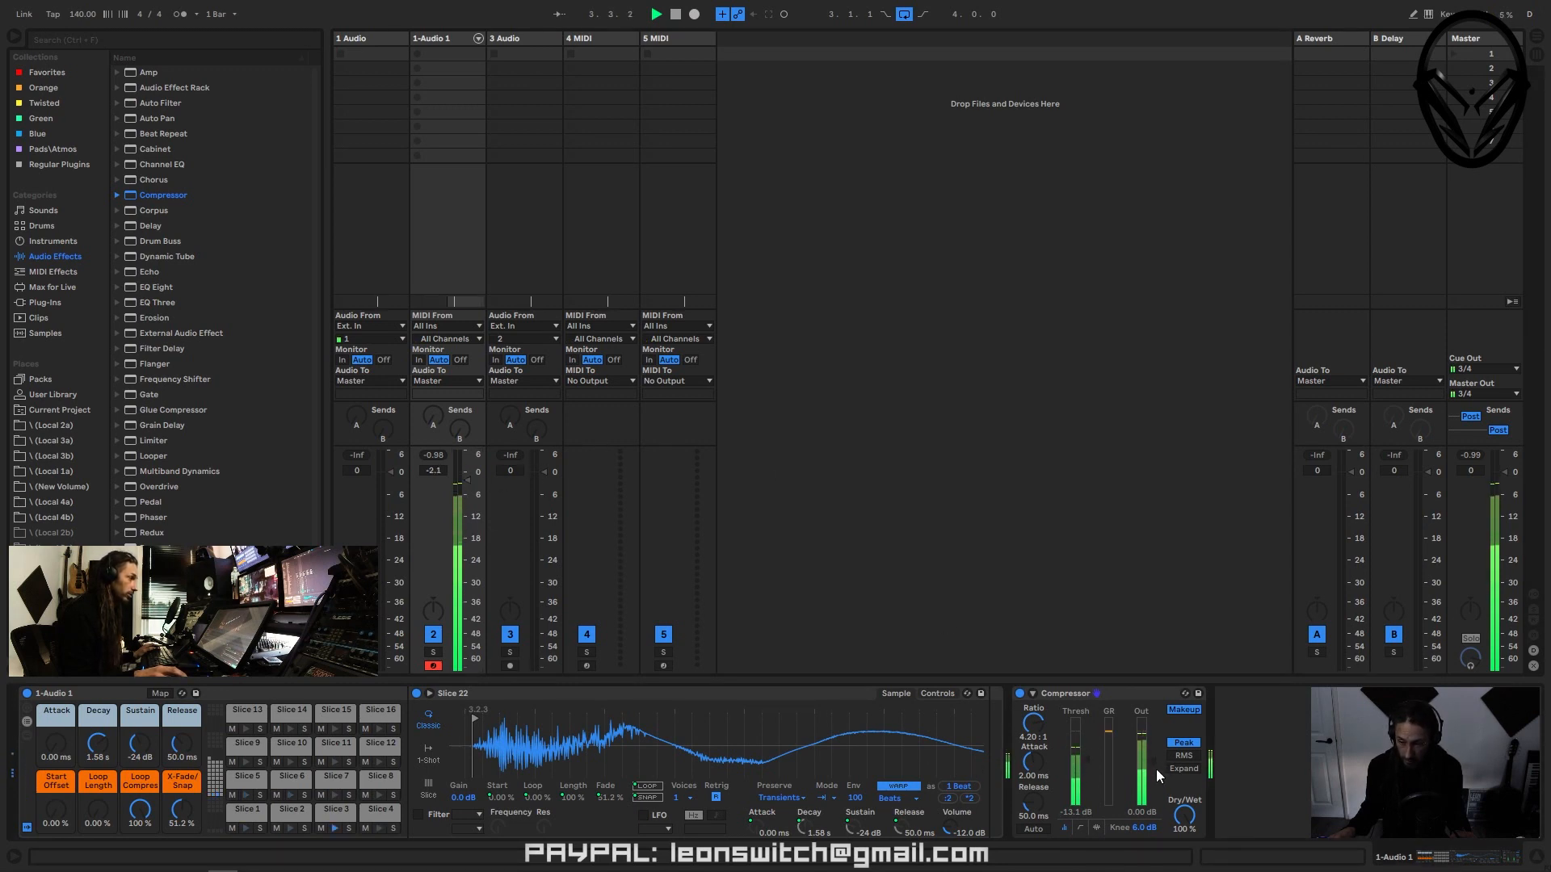
mouse_move(1156, 769)
left_mouse_down()
mouse_move(1155, 800)
mouse_move(1152, 772)
left_mouse_up()
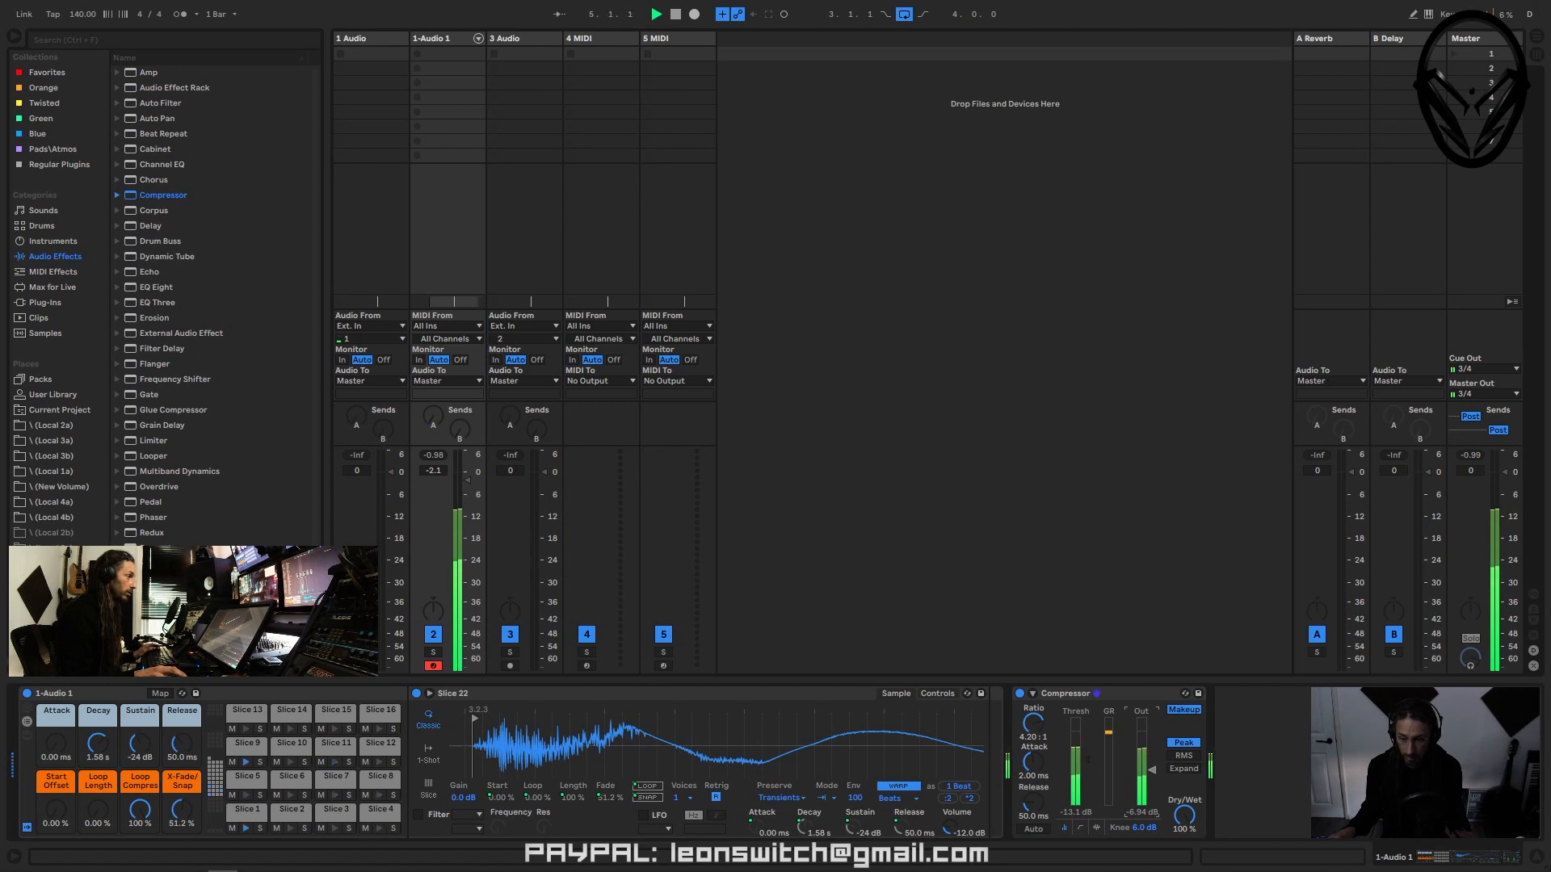
double_click(468, 479)
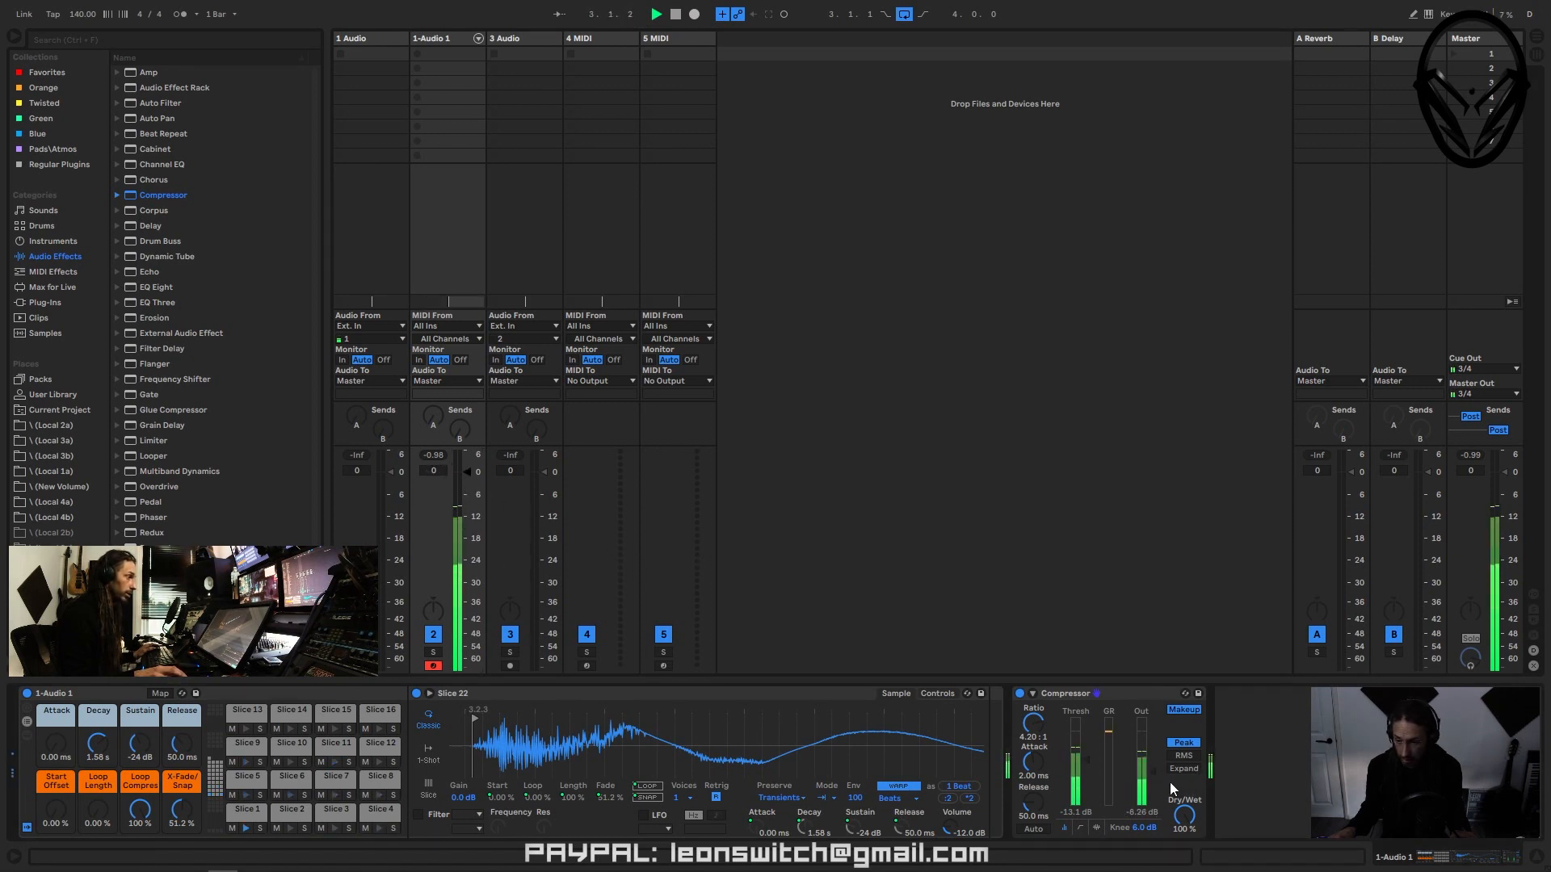
left_click_drag(1155, 772, 1155, 752)
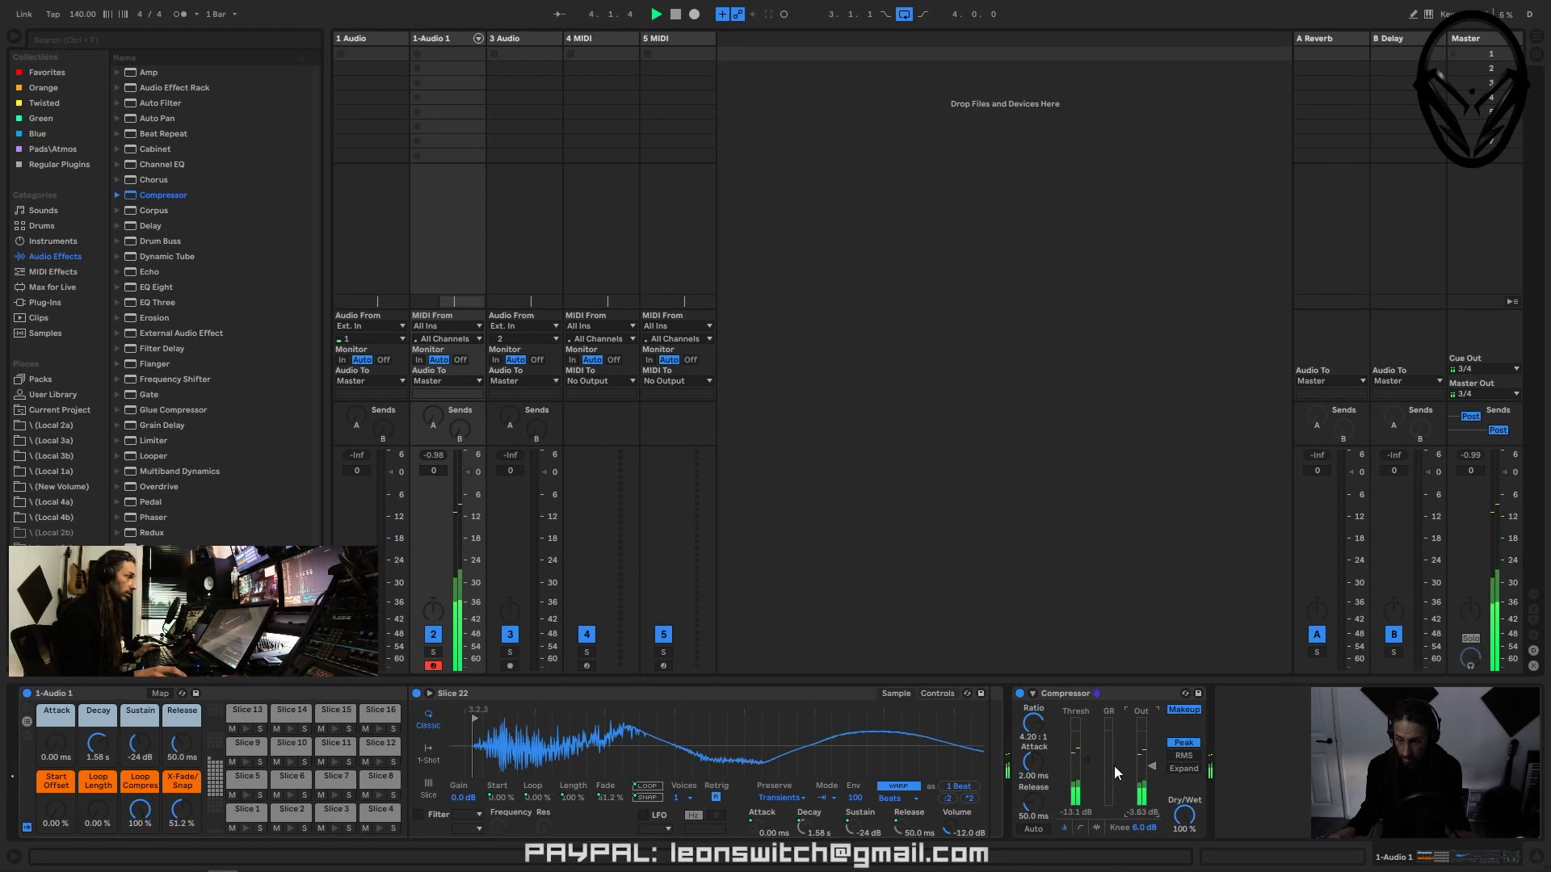
left_click(1020, 693)
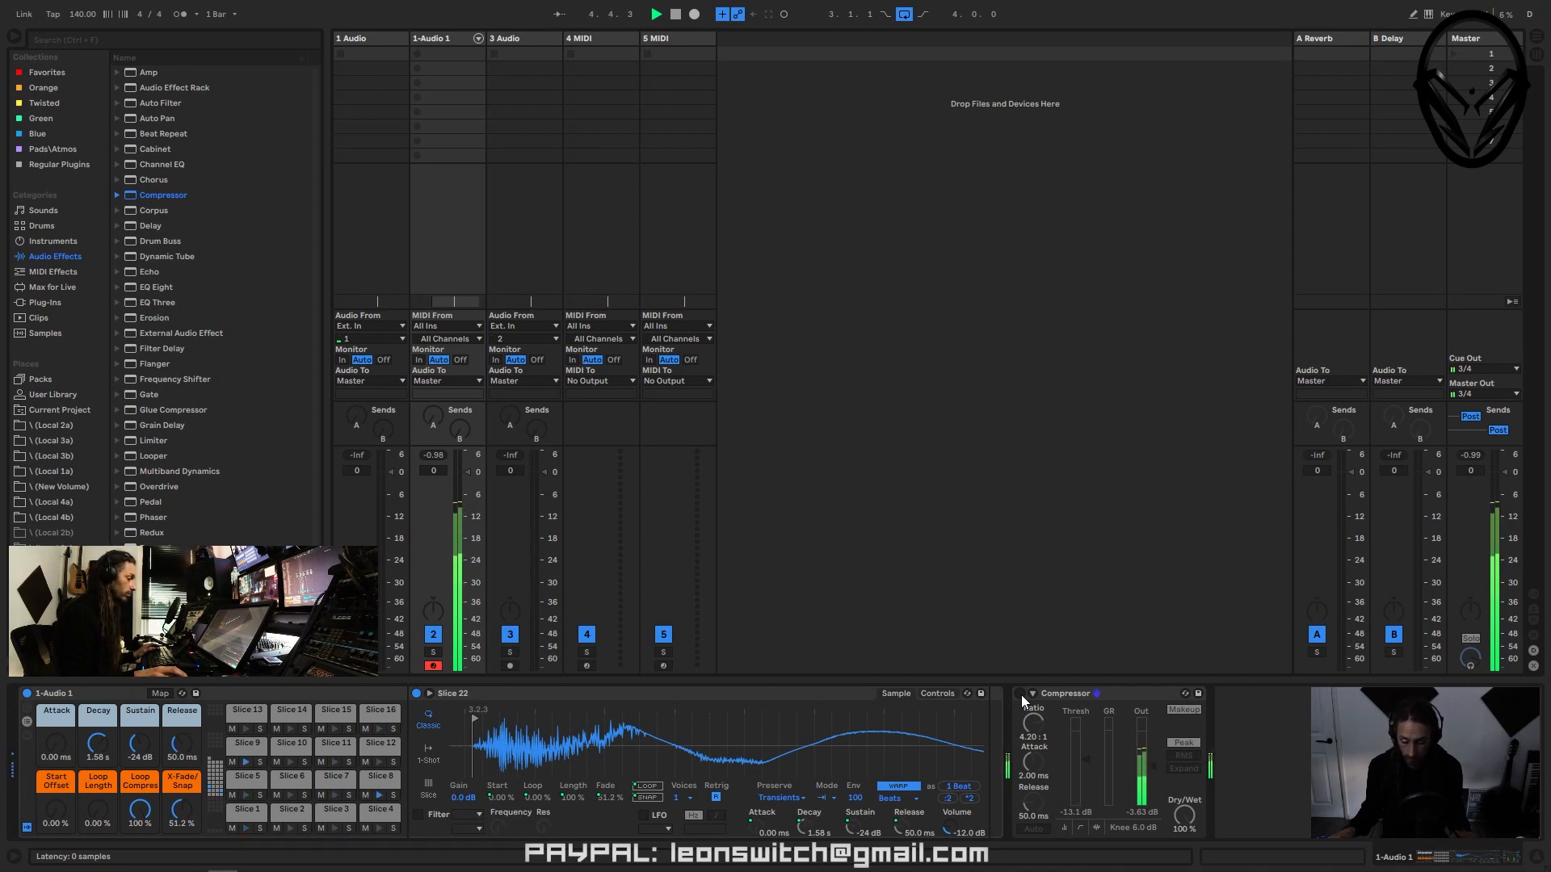
left_click(1019, 693)
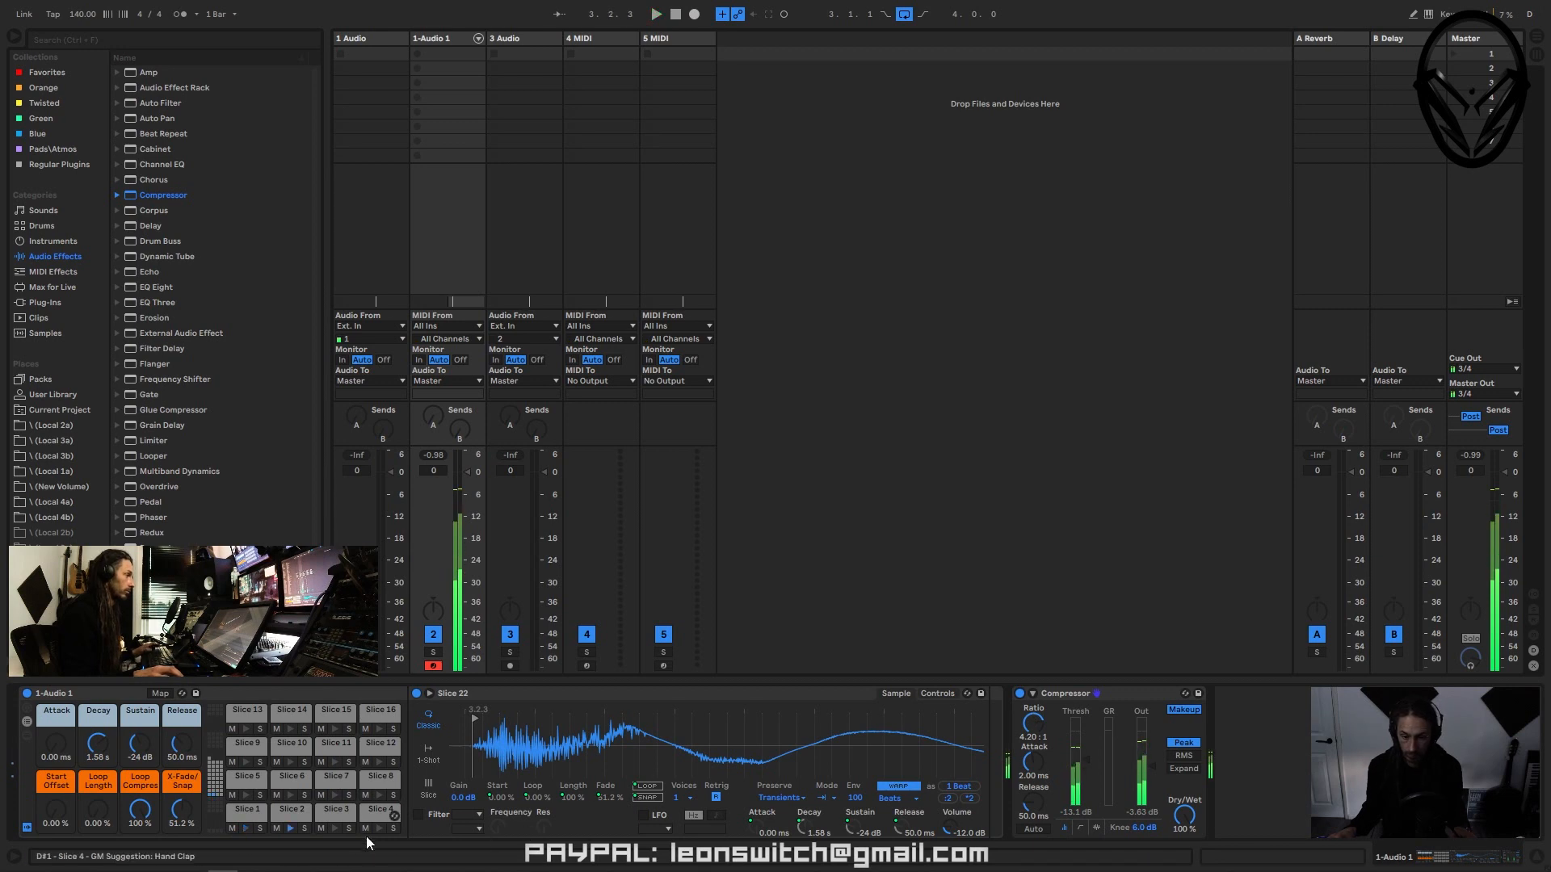
- Enable the filter on Slice 1, copy that setting to all sibling slices and check it on Slice 4
left_click(245, 816)
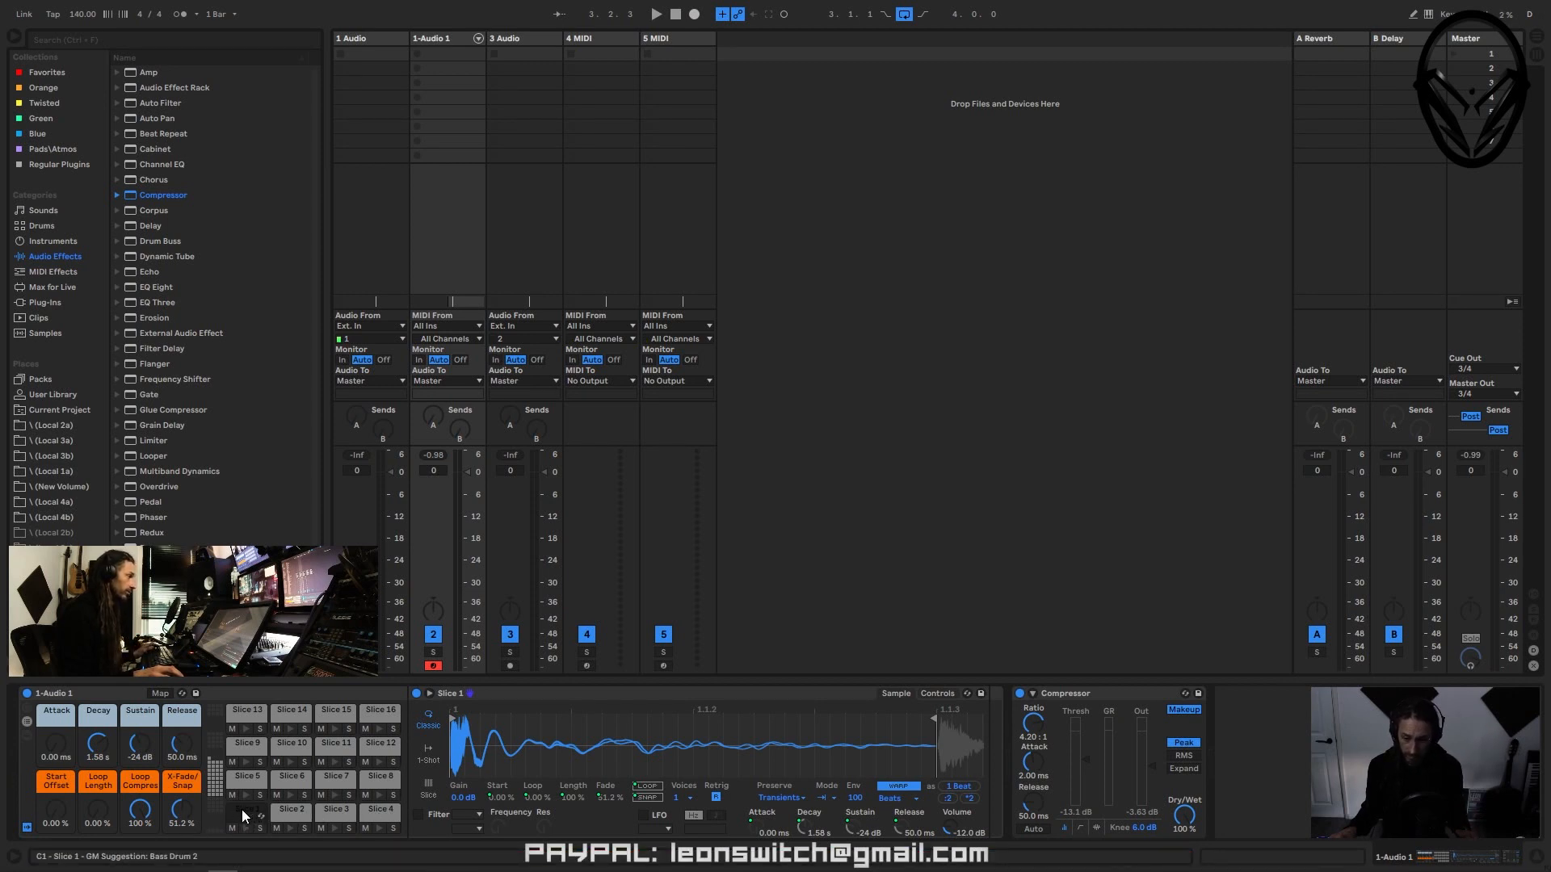
left_click(419, 814)
right_click(419, 816)
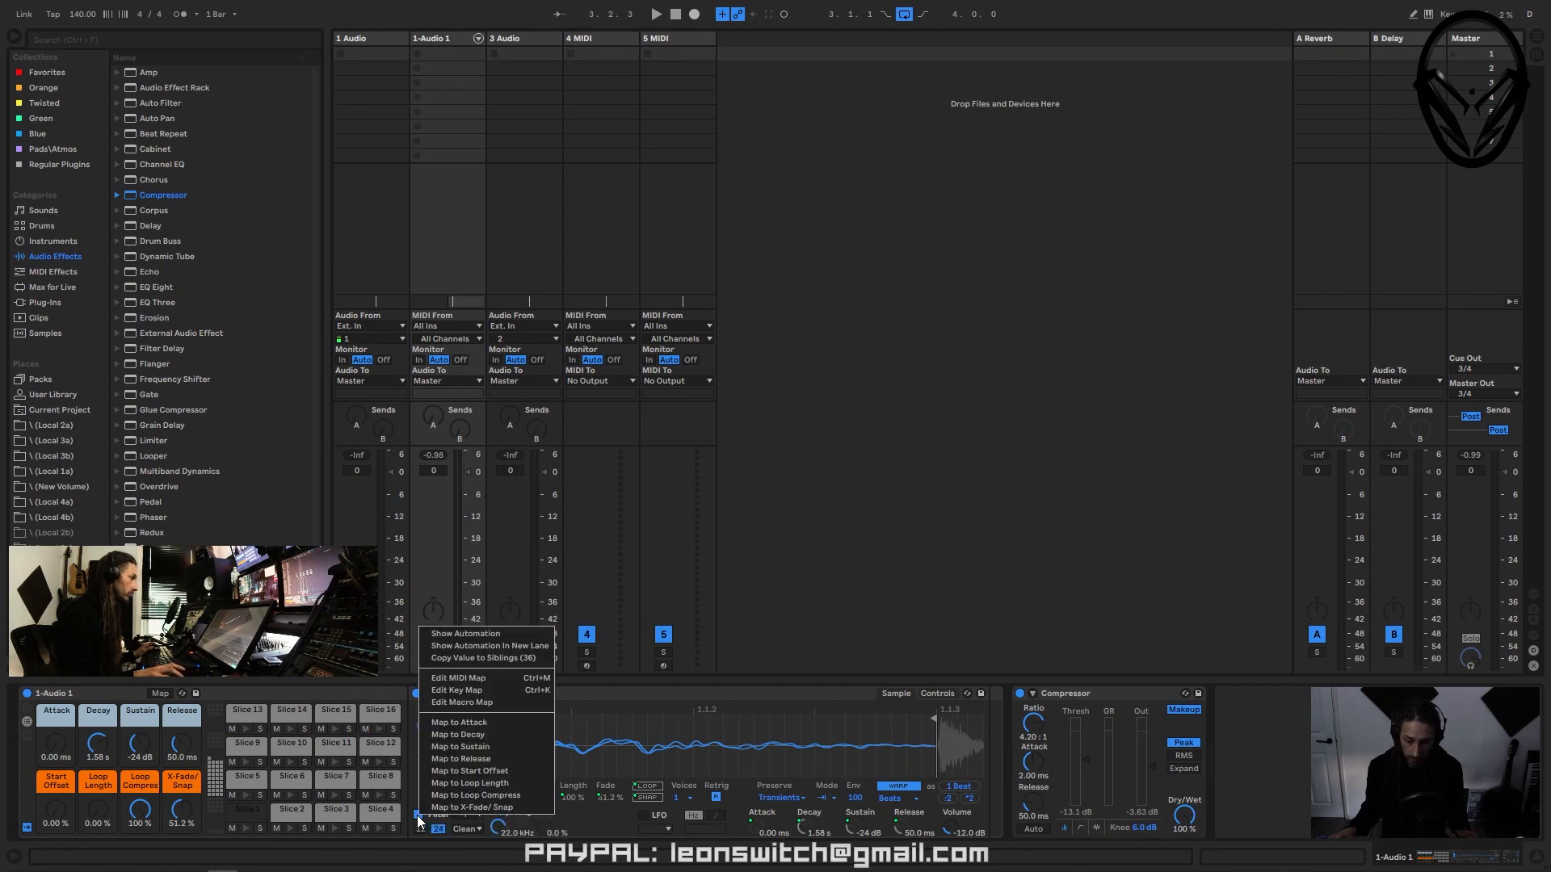
left_click(472, 658)
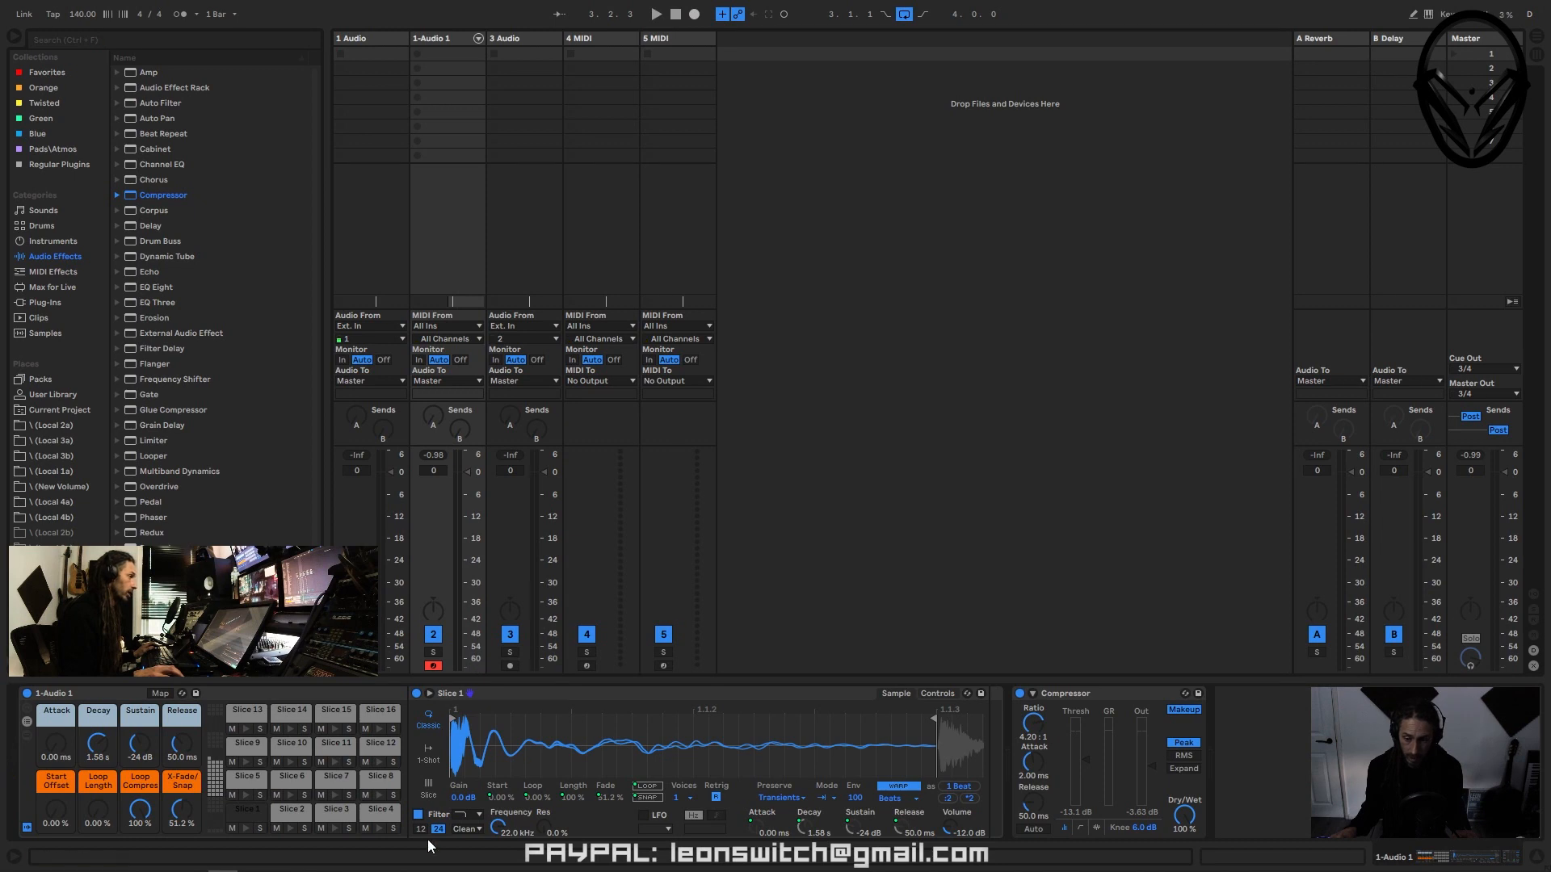
left_click(378, 811)
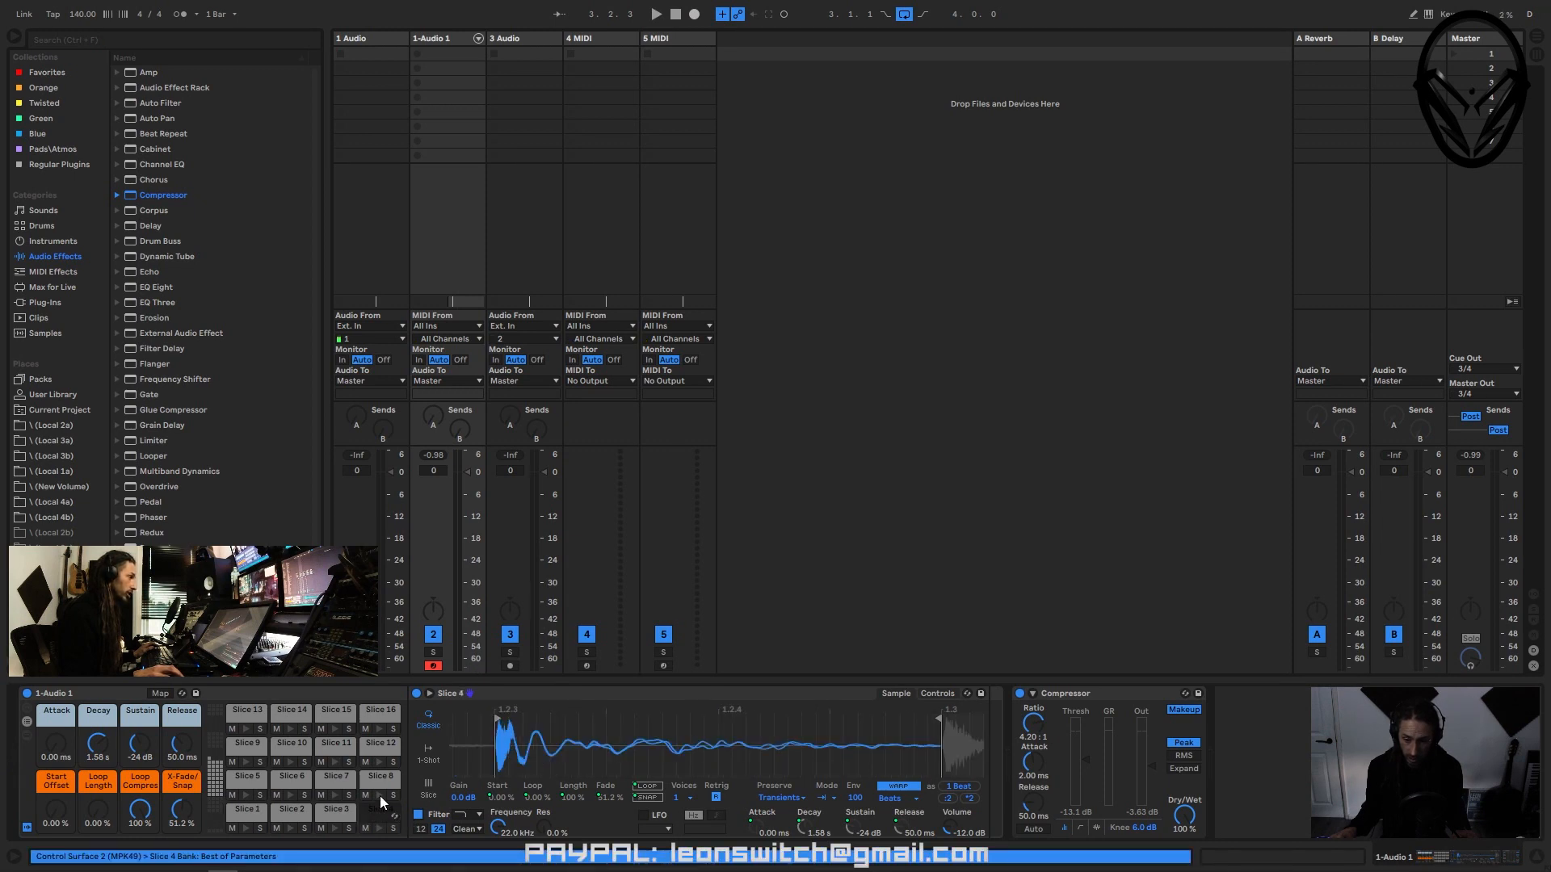
- Set Slice 1's filter circuit to OSR, copy it to all sibling slices and check it on Slice 3
left_click(245, 811)
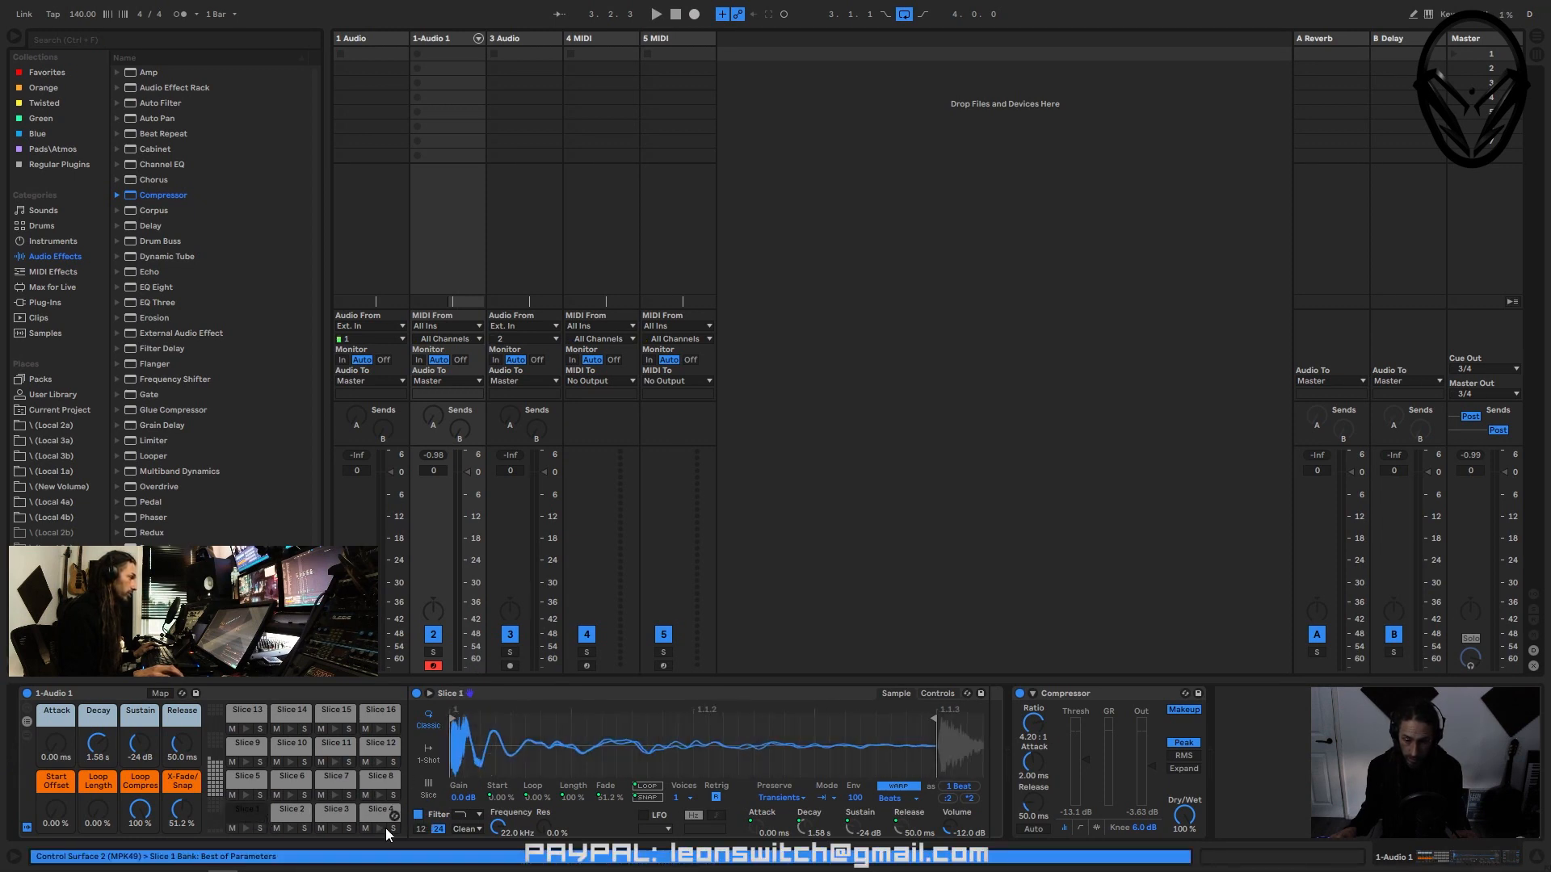
left_click(474, 830)
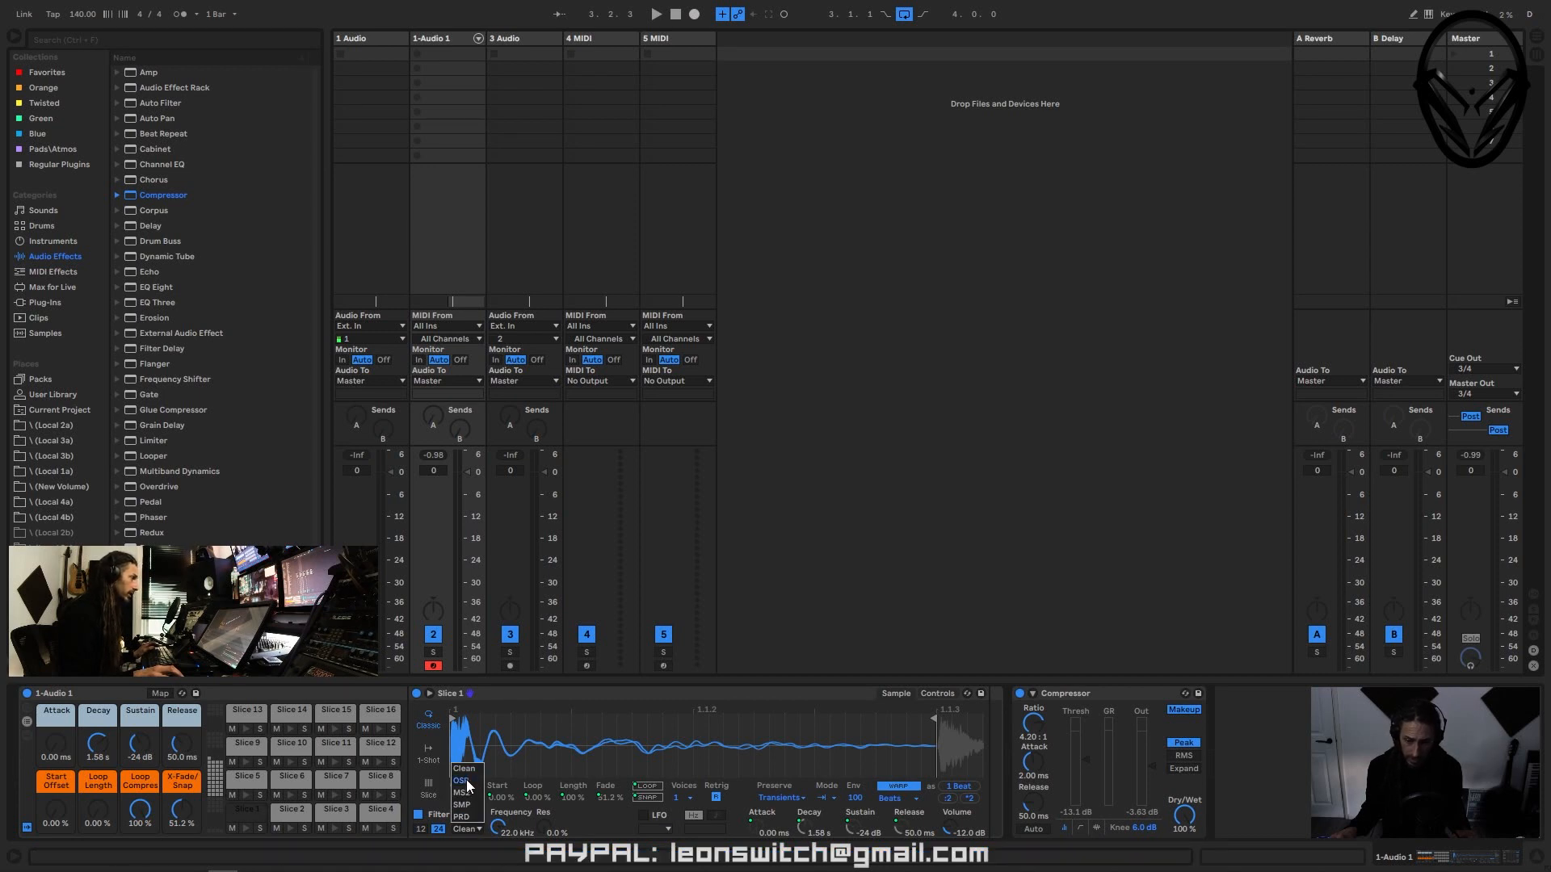
left_click(467, 779)
right_click(468, 829)
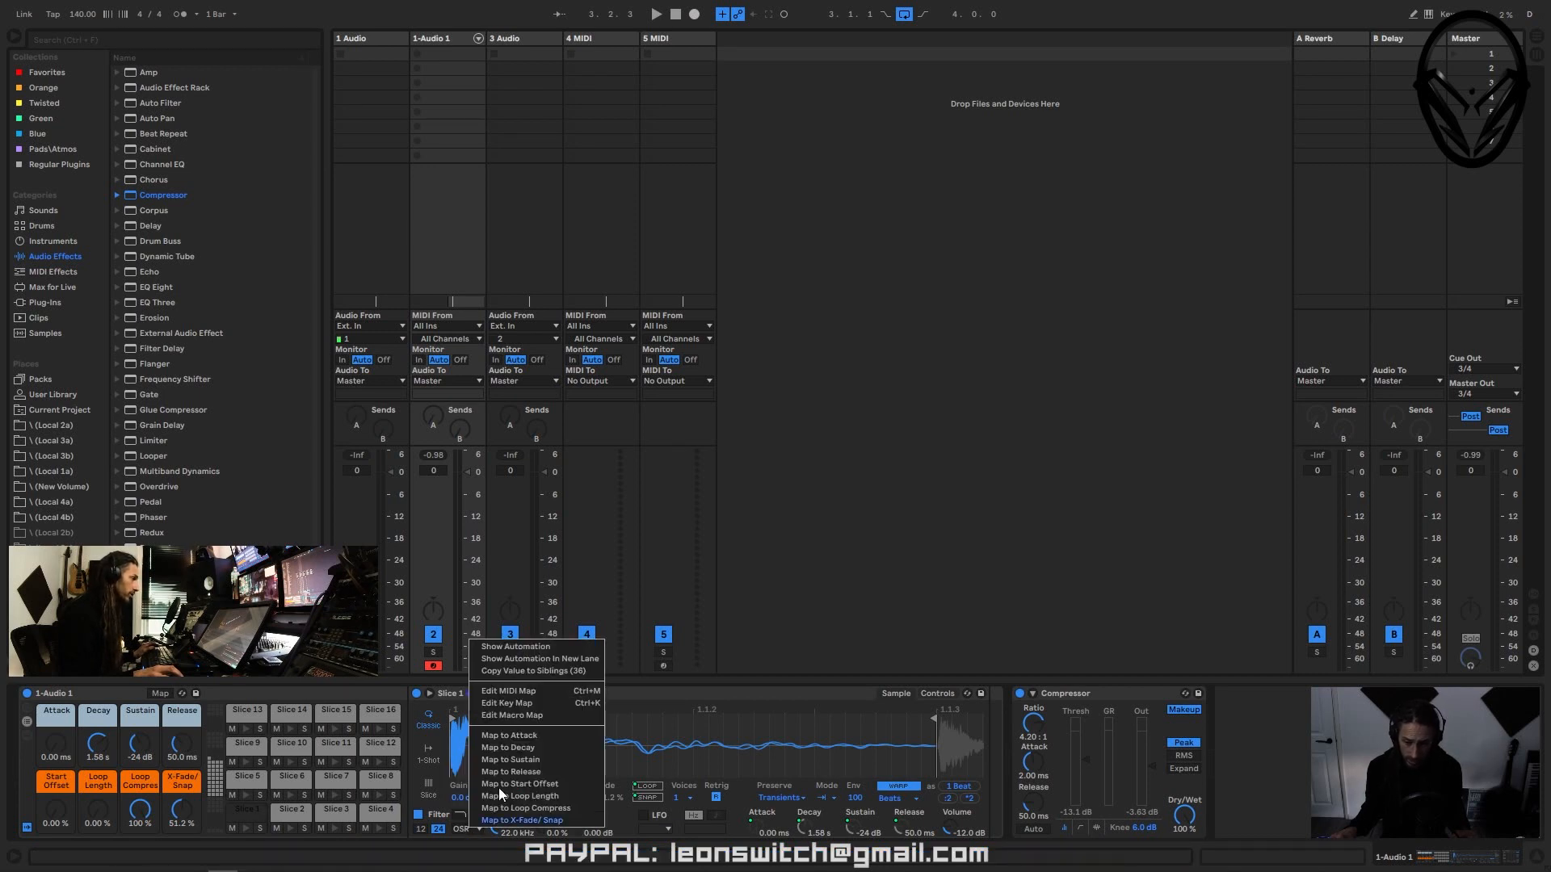
left_click(525, 673)
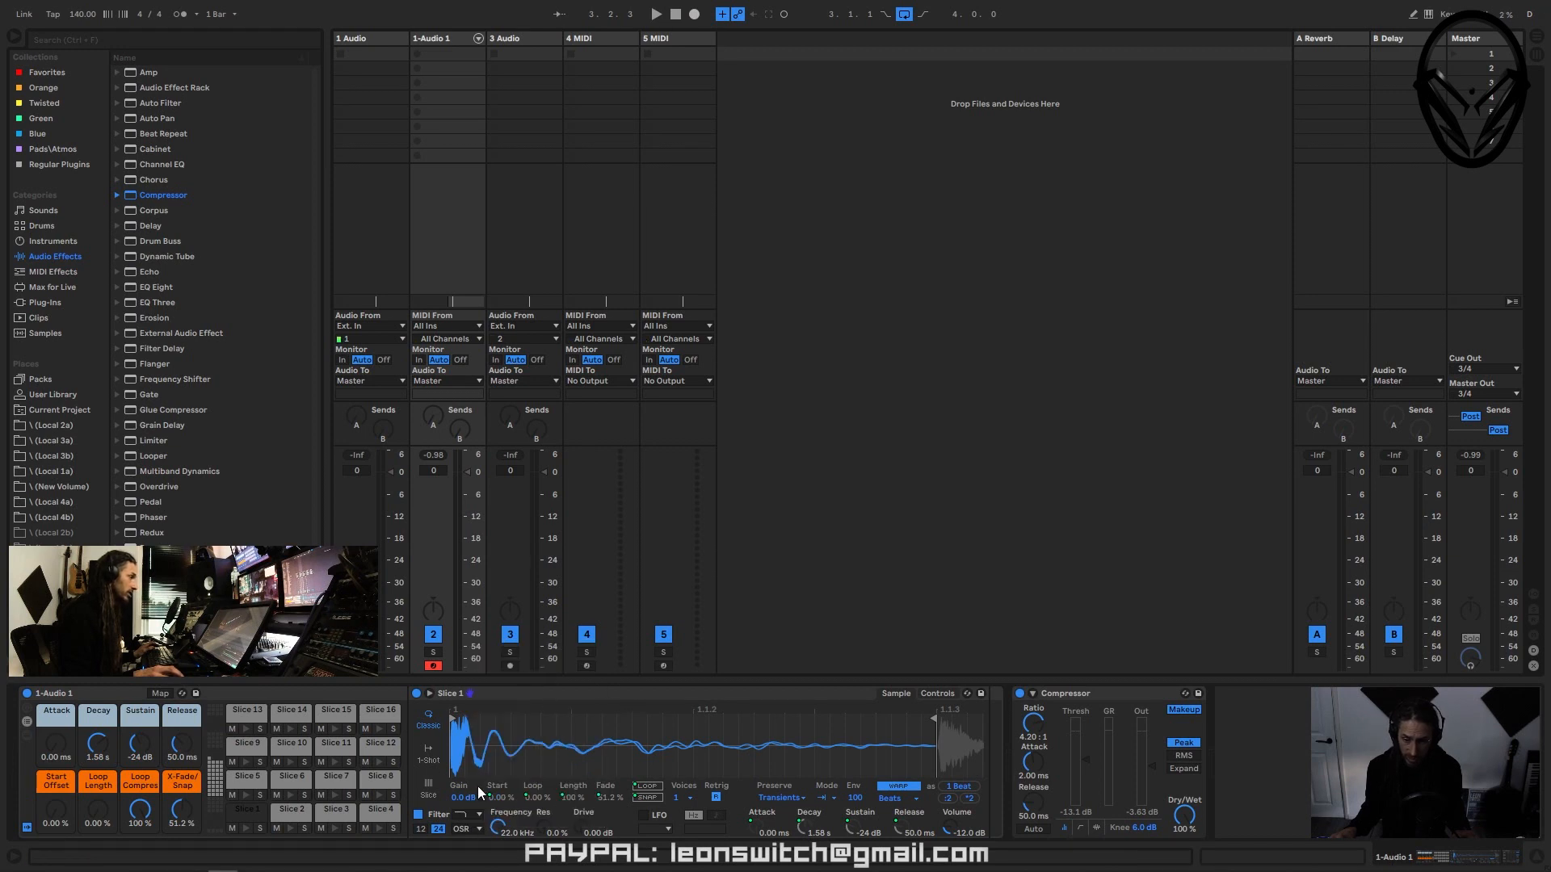
left_click(333, 810)
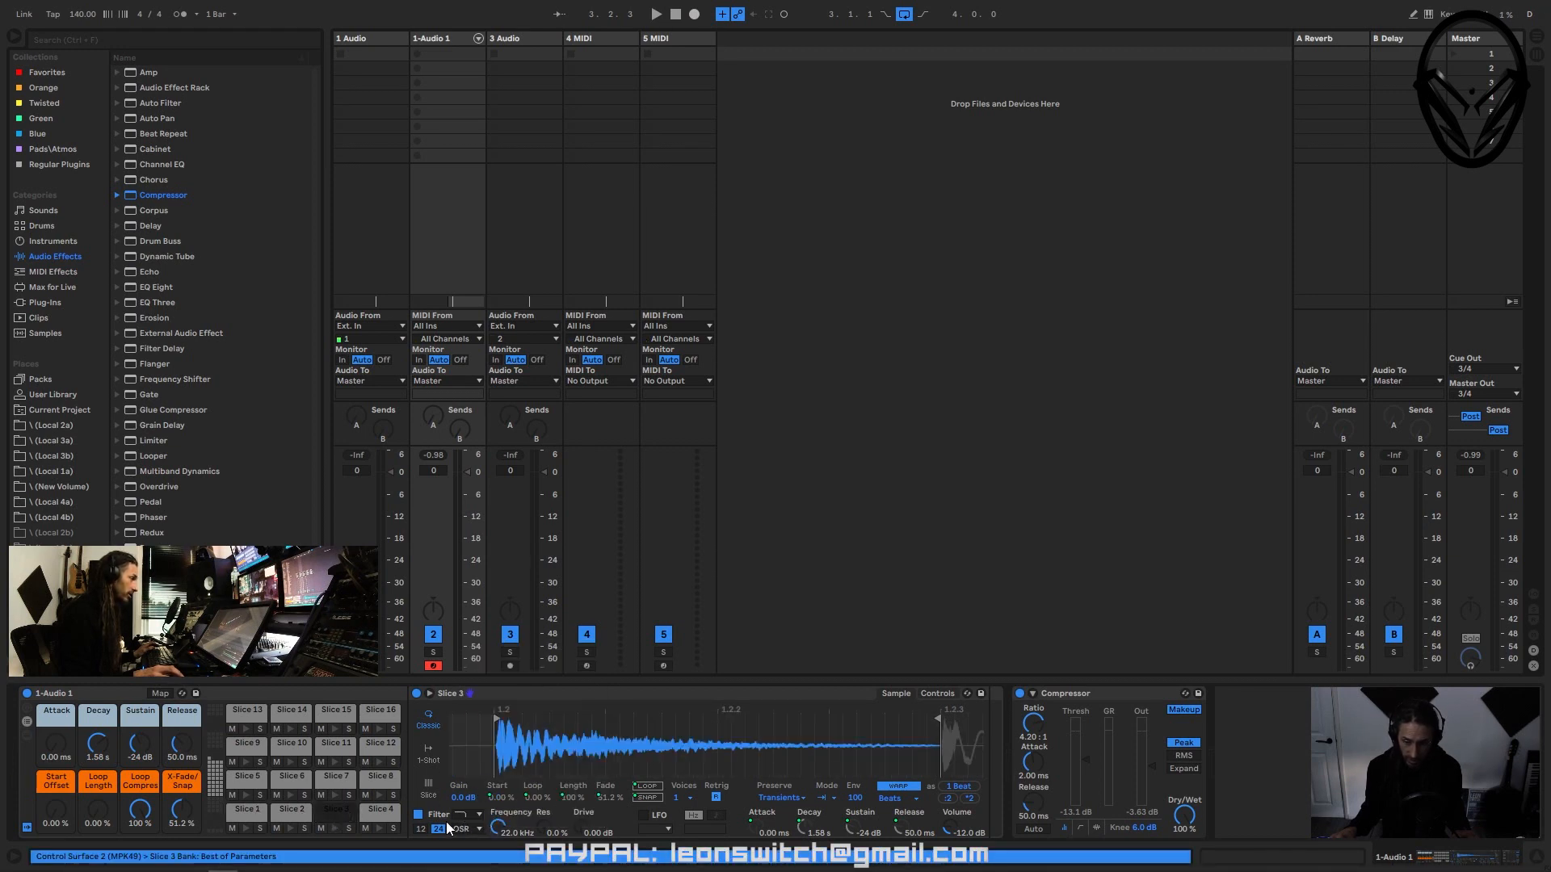
- Set Slice 1's filter Drive to 3.24 dB, copy it to all sibling slices and play the pattern
left_click(250, 809)
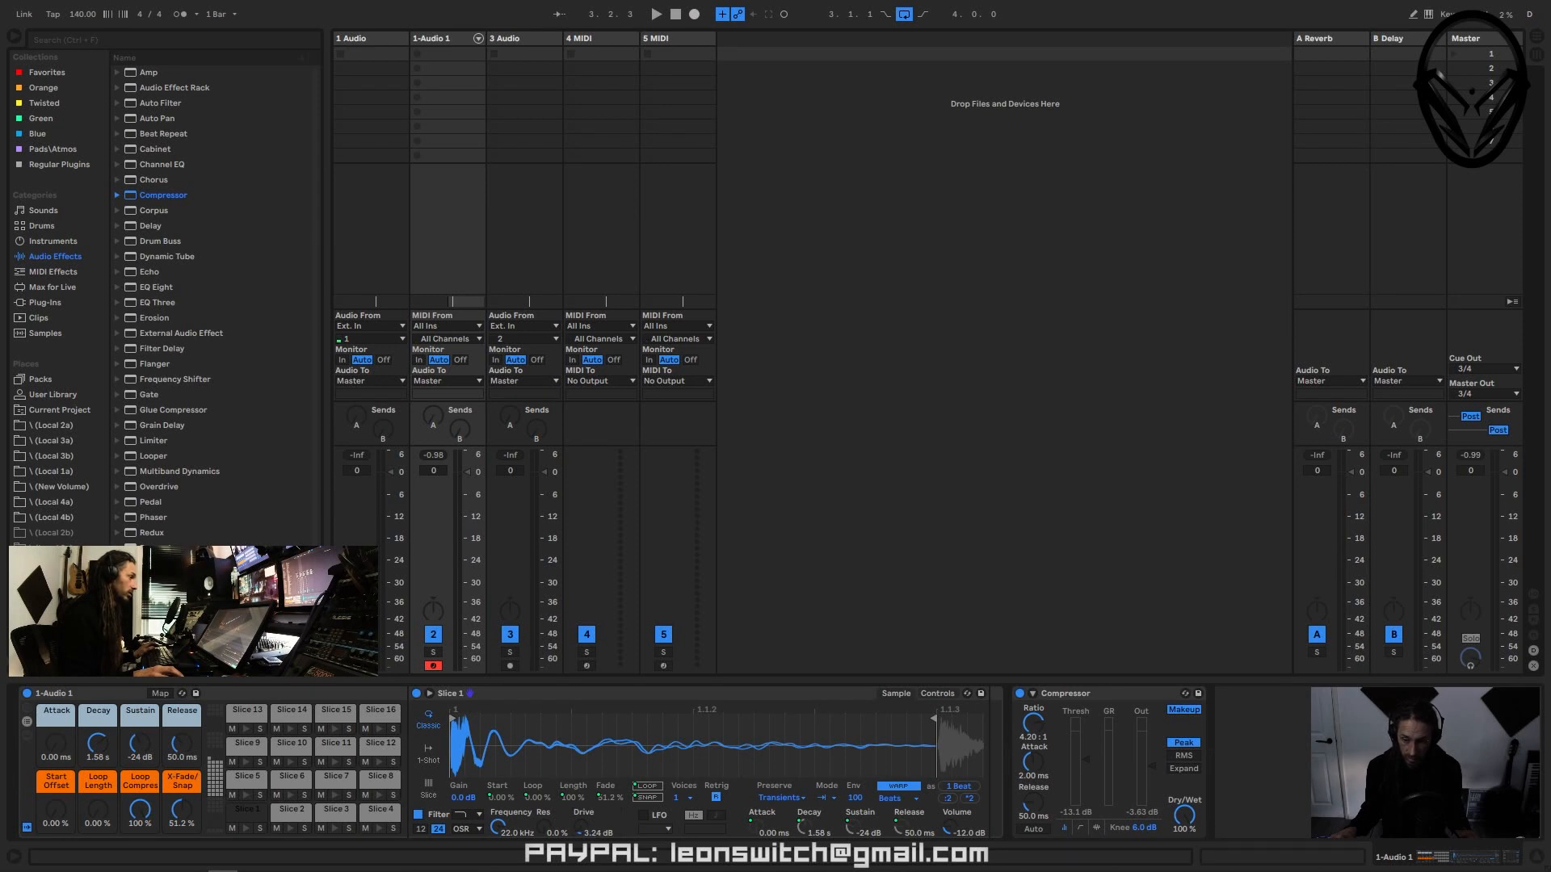
right_click(580, 827)
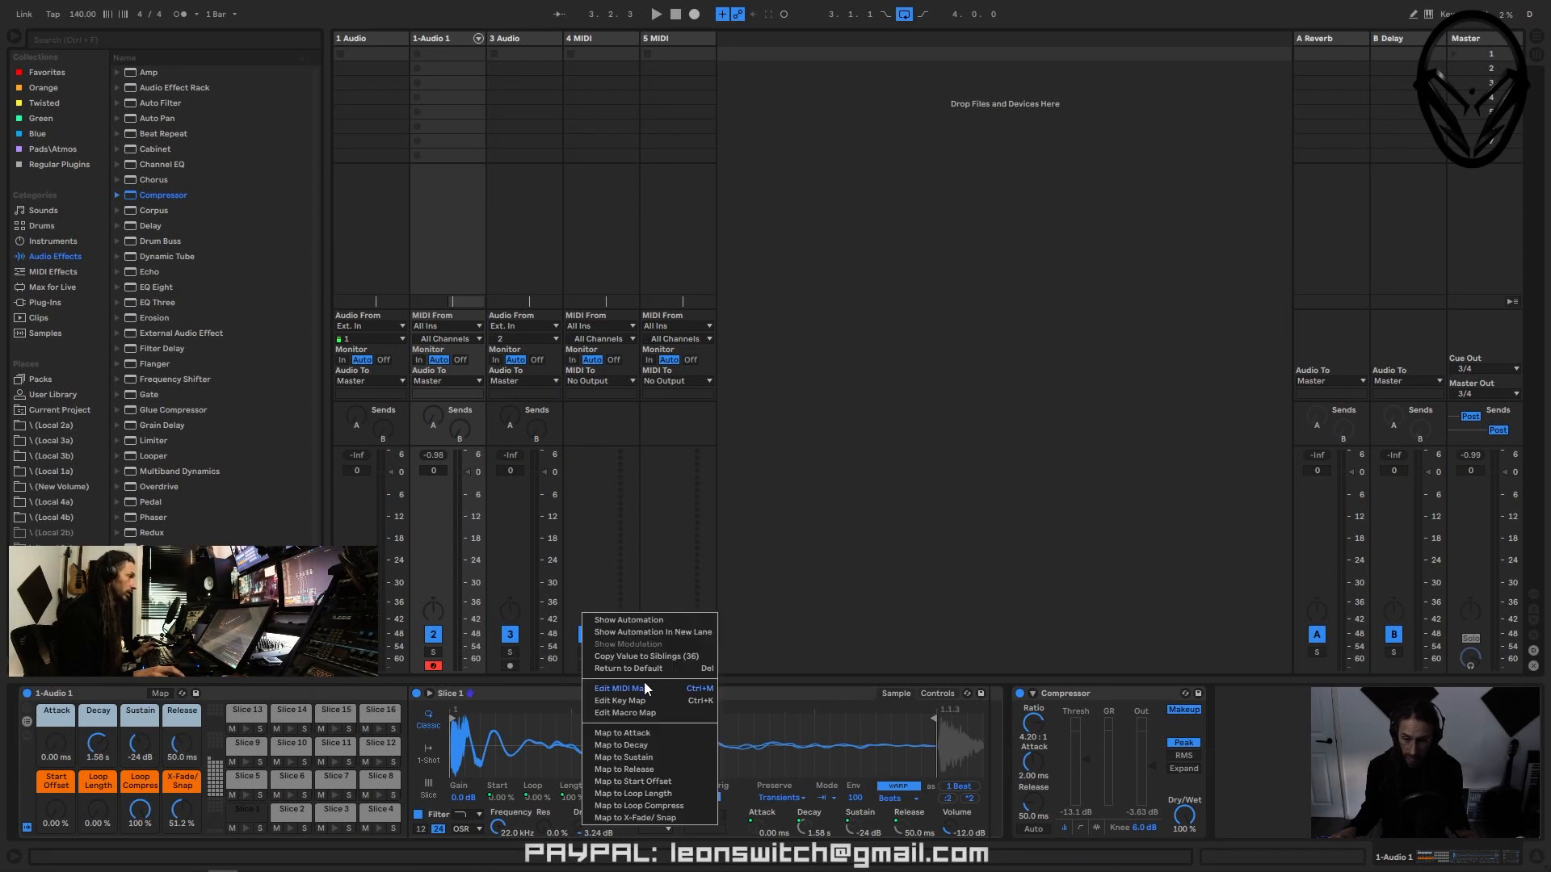
left_click(649, 659)
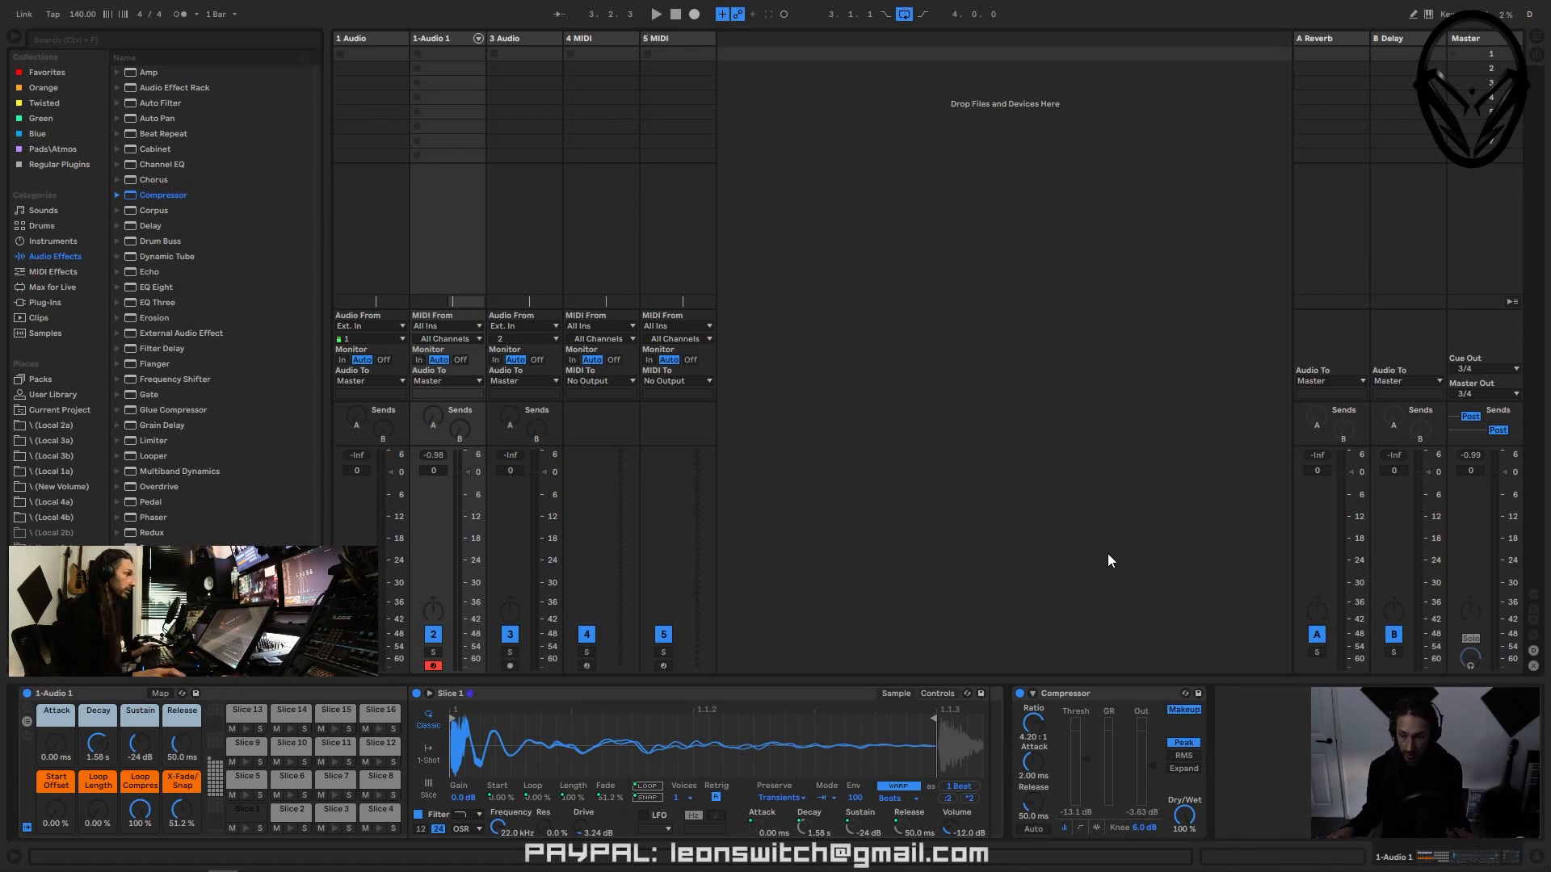
key("space")
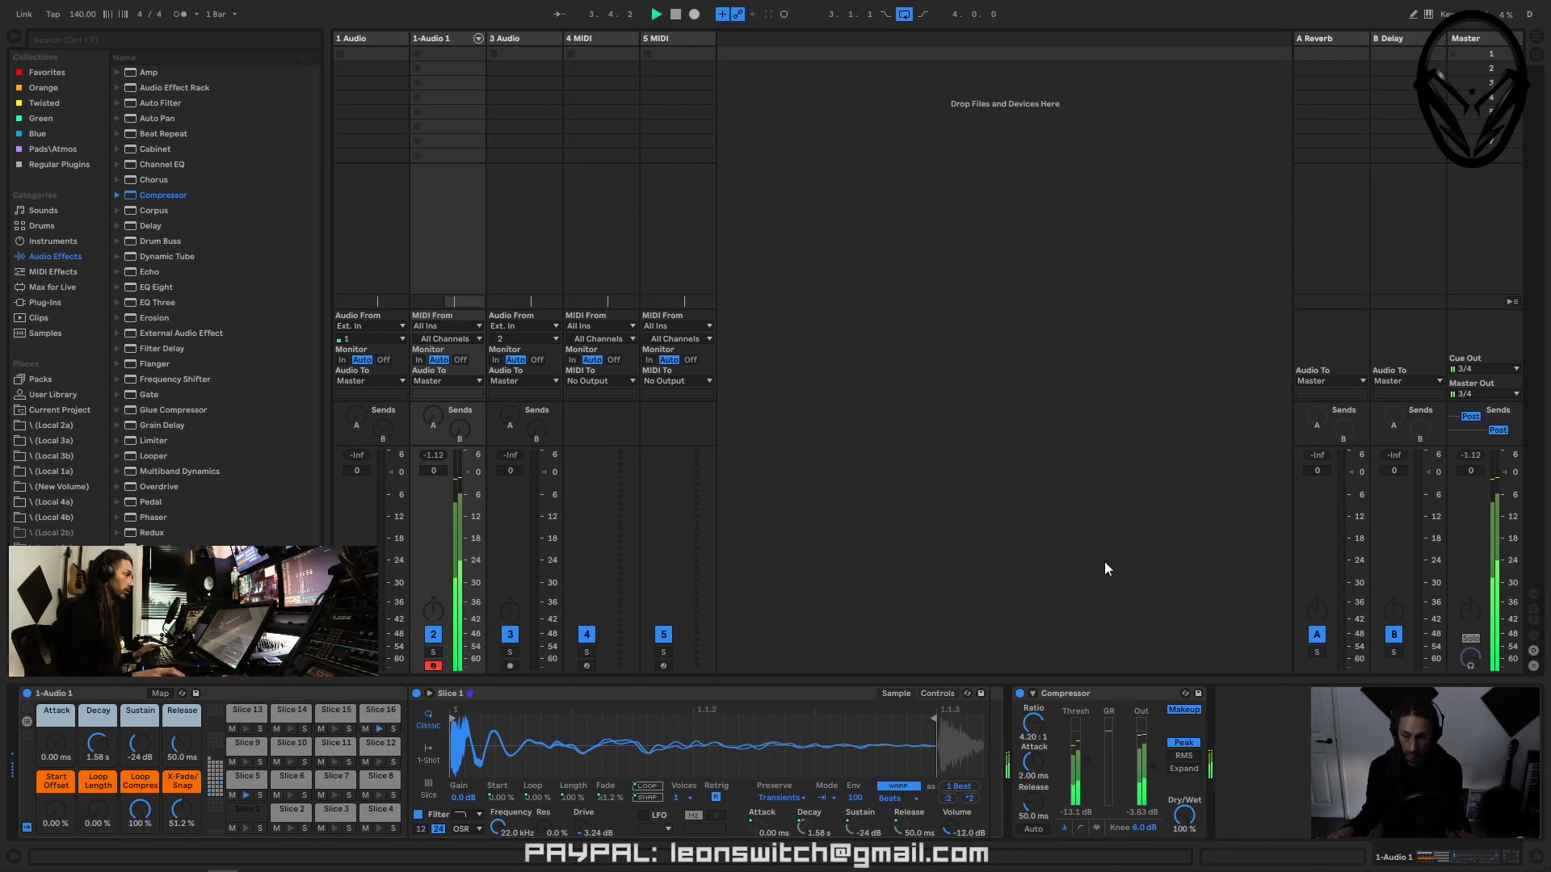
- Lower the Compressor's output to -7.60 dB and add a Reverb after it on the drum rack track
left_click_drag(1150, 768, 1150, 795)
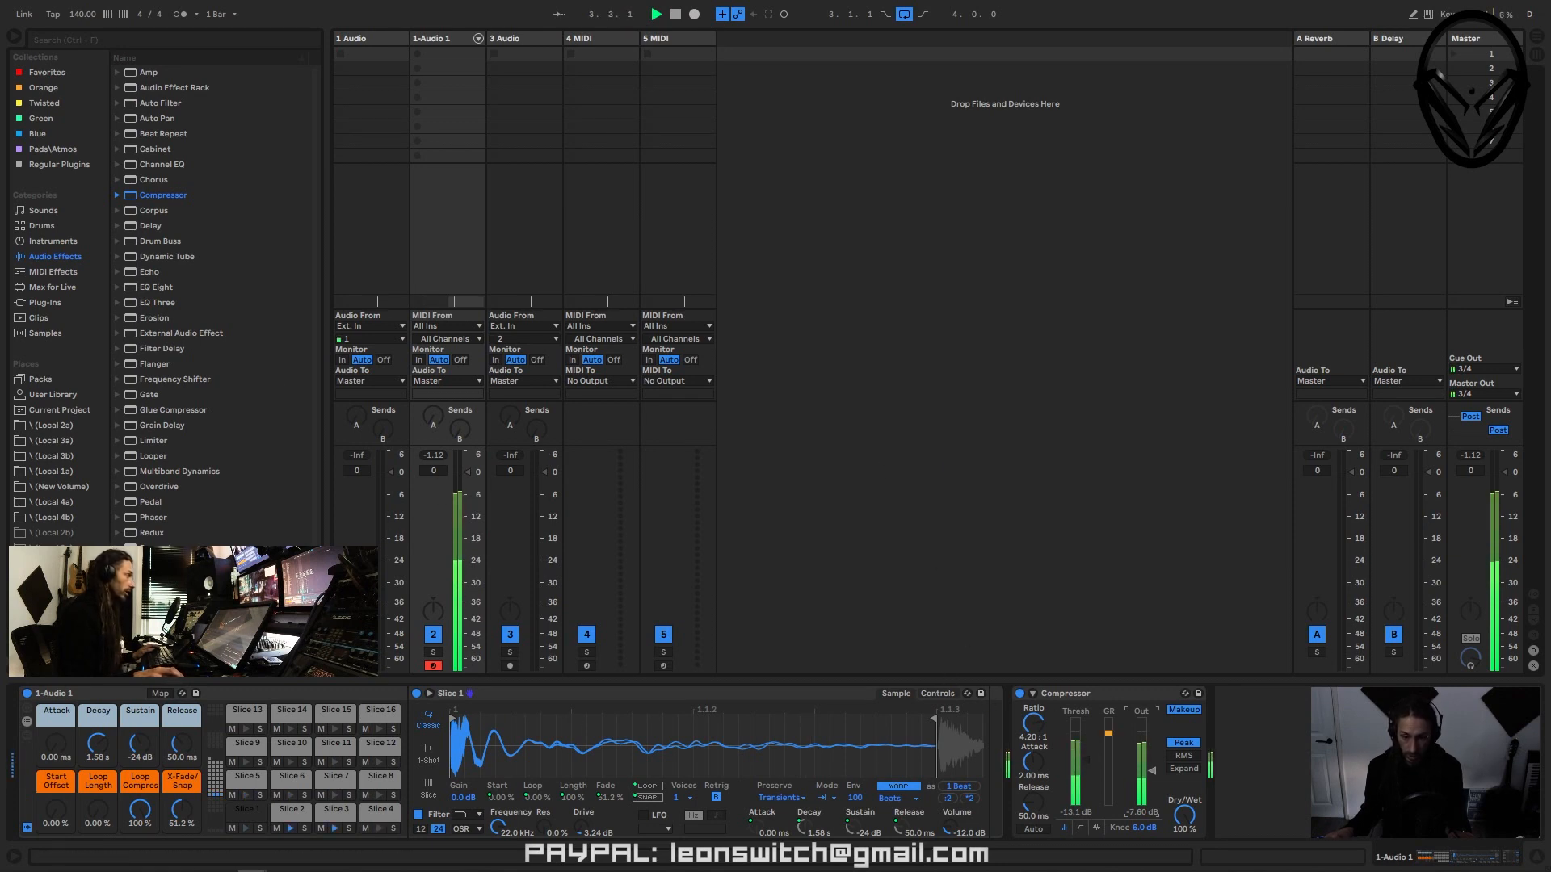
left_click_drag(151, 563, 1243, 772)
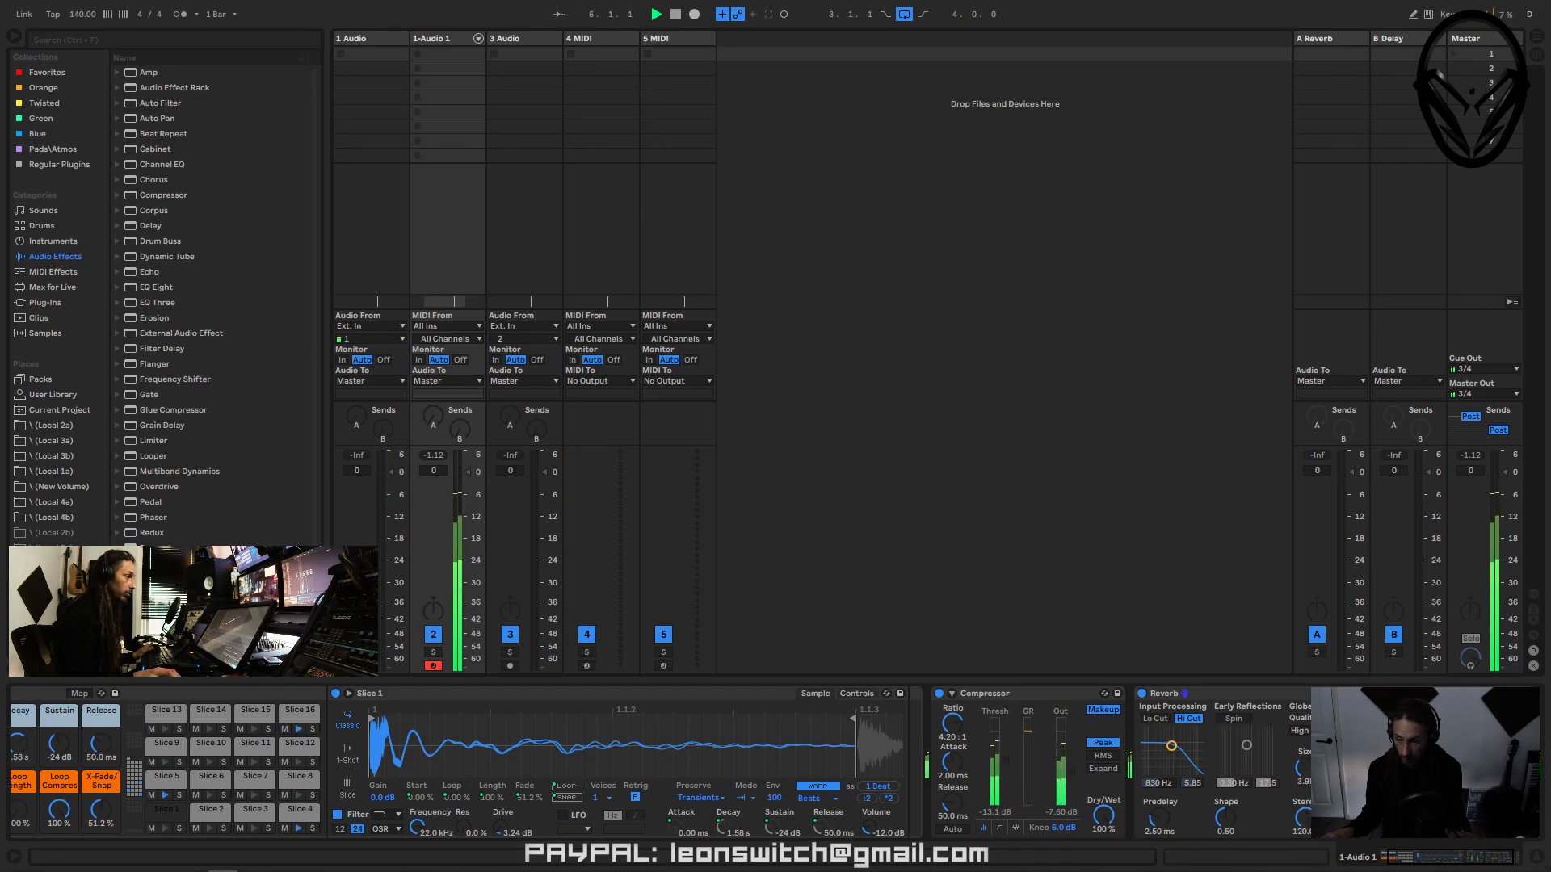
- Enable the Reverb's Lo Cut, set its input filter to 1.04 kHz and predelay to 0.50 ms, and compare it with the bypassed sound
left_click(1155, 718)
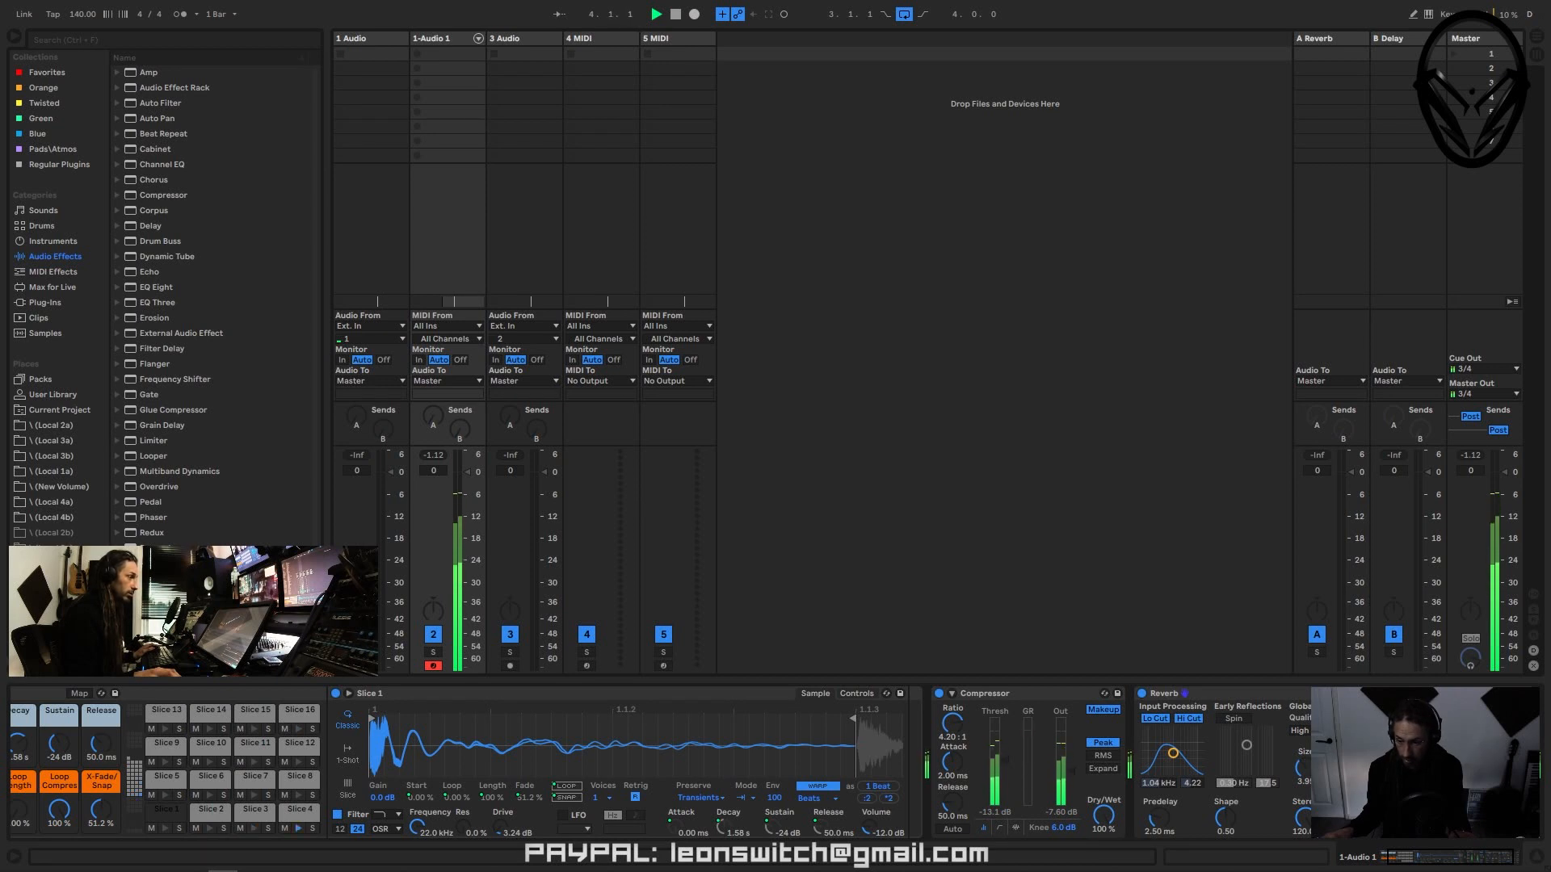
left_click_drag(1161, 818, 1162, 857)
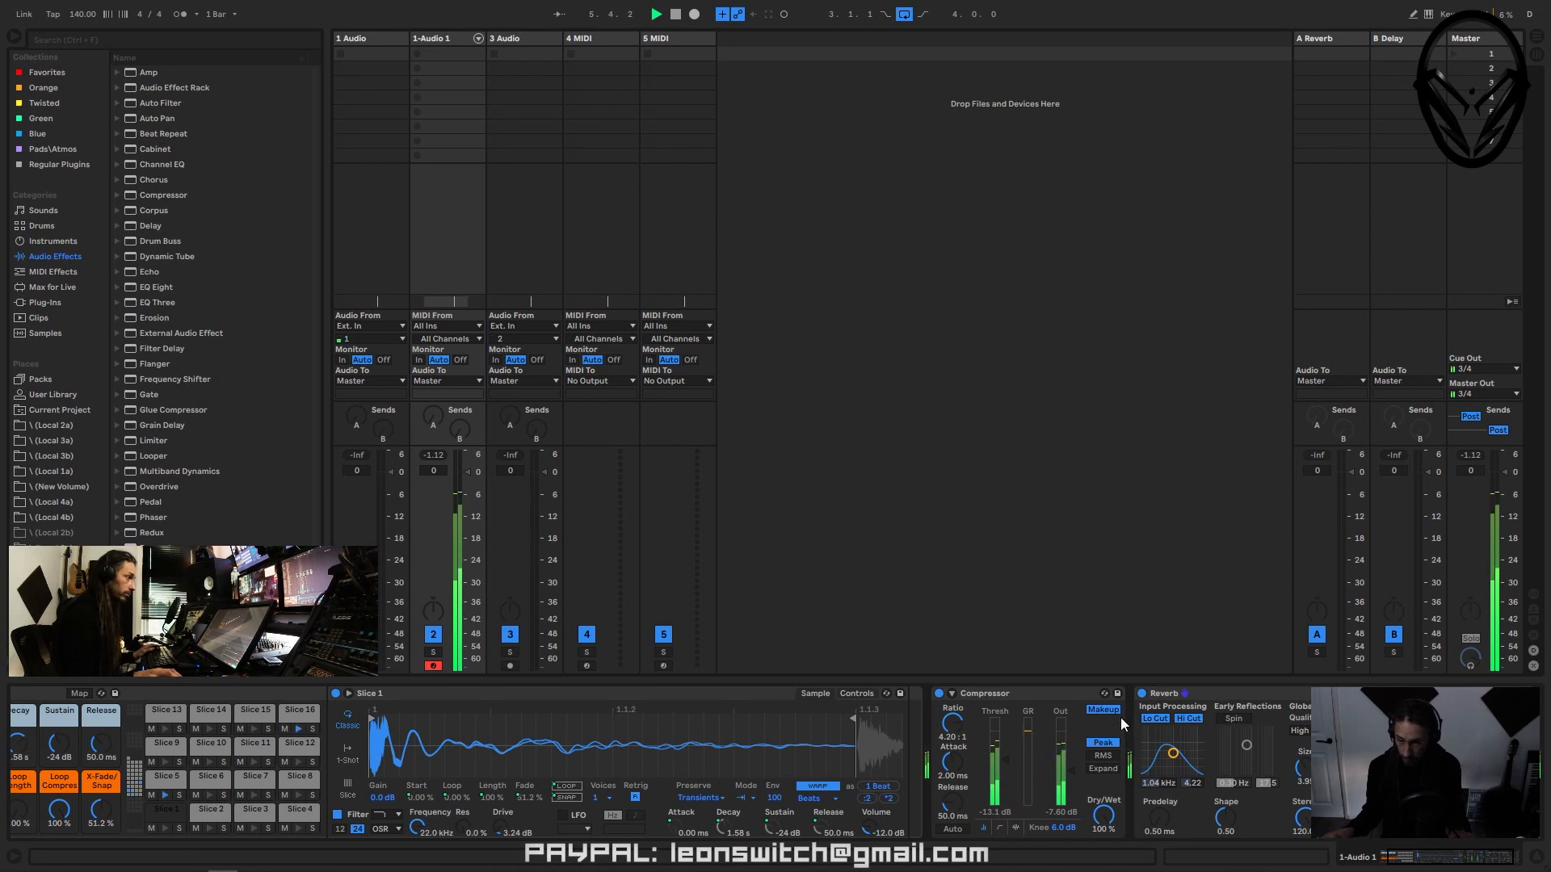
left_click(1142, 694)
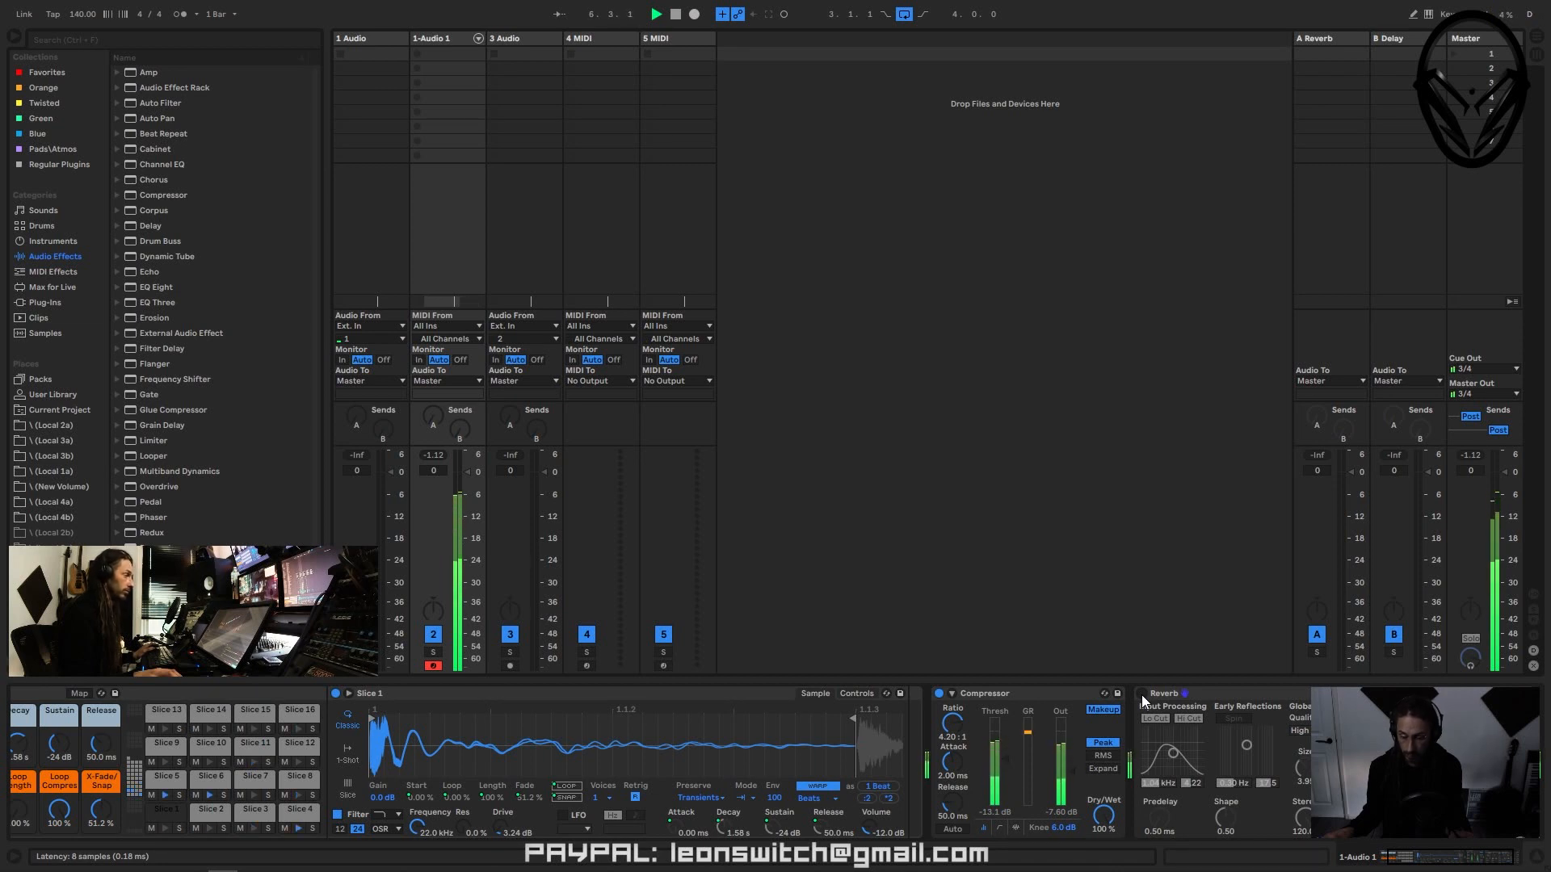
left_click(1142, 694)
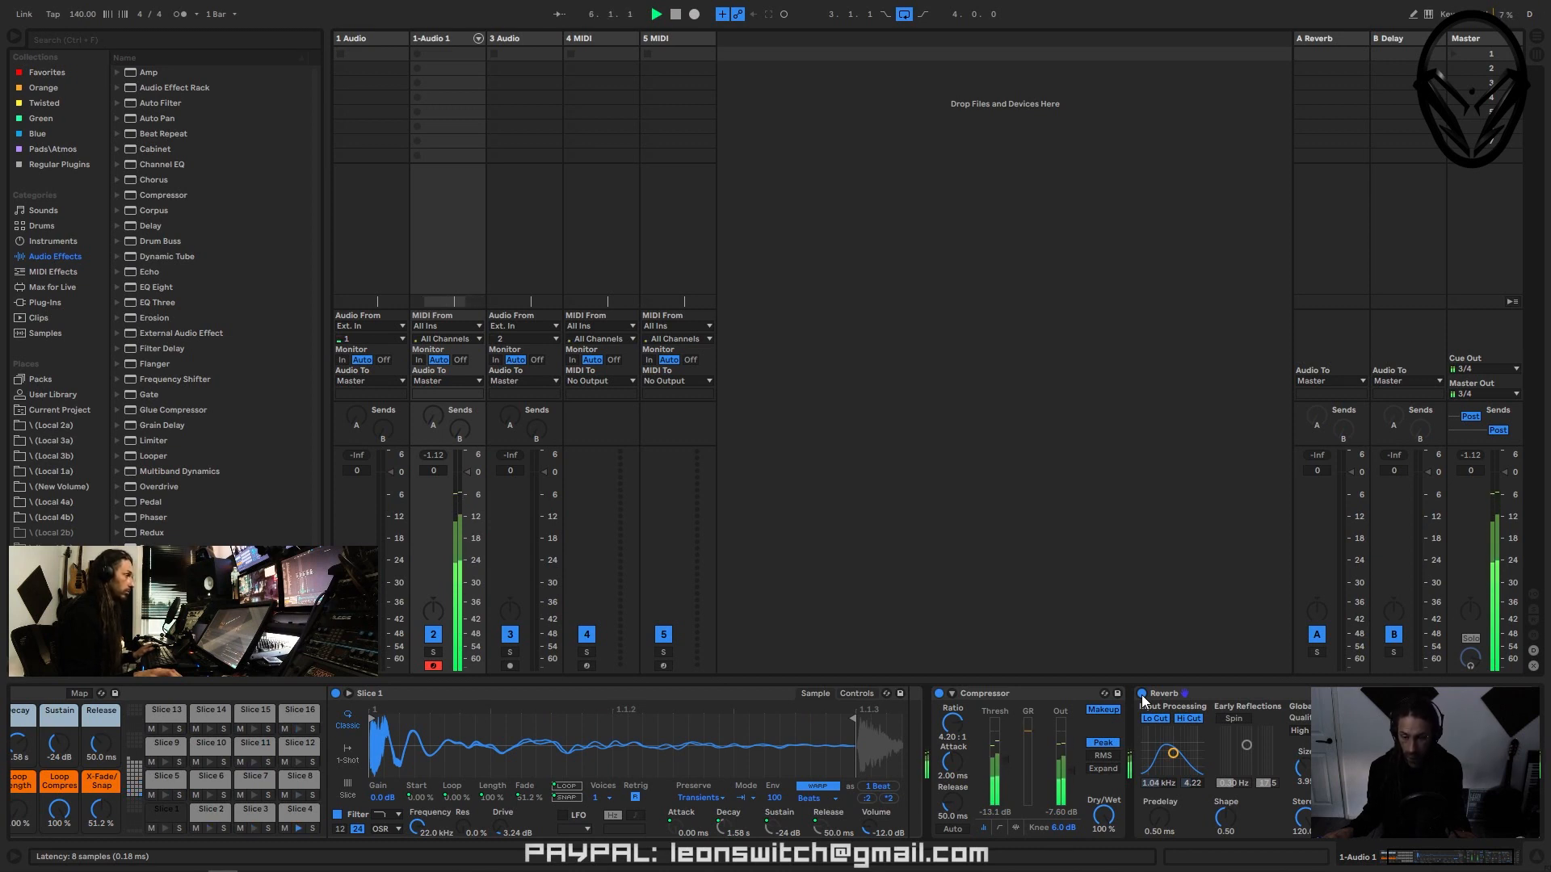
- Set Slice 1's Transpose to -3 st, copy that value to all sibling slices and play the pattern
left_click(859, 693)
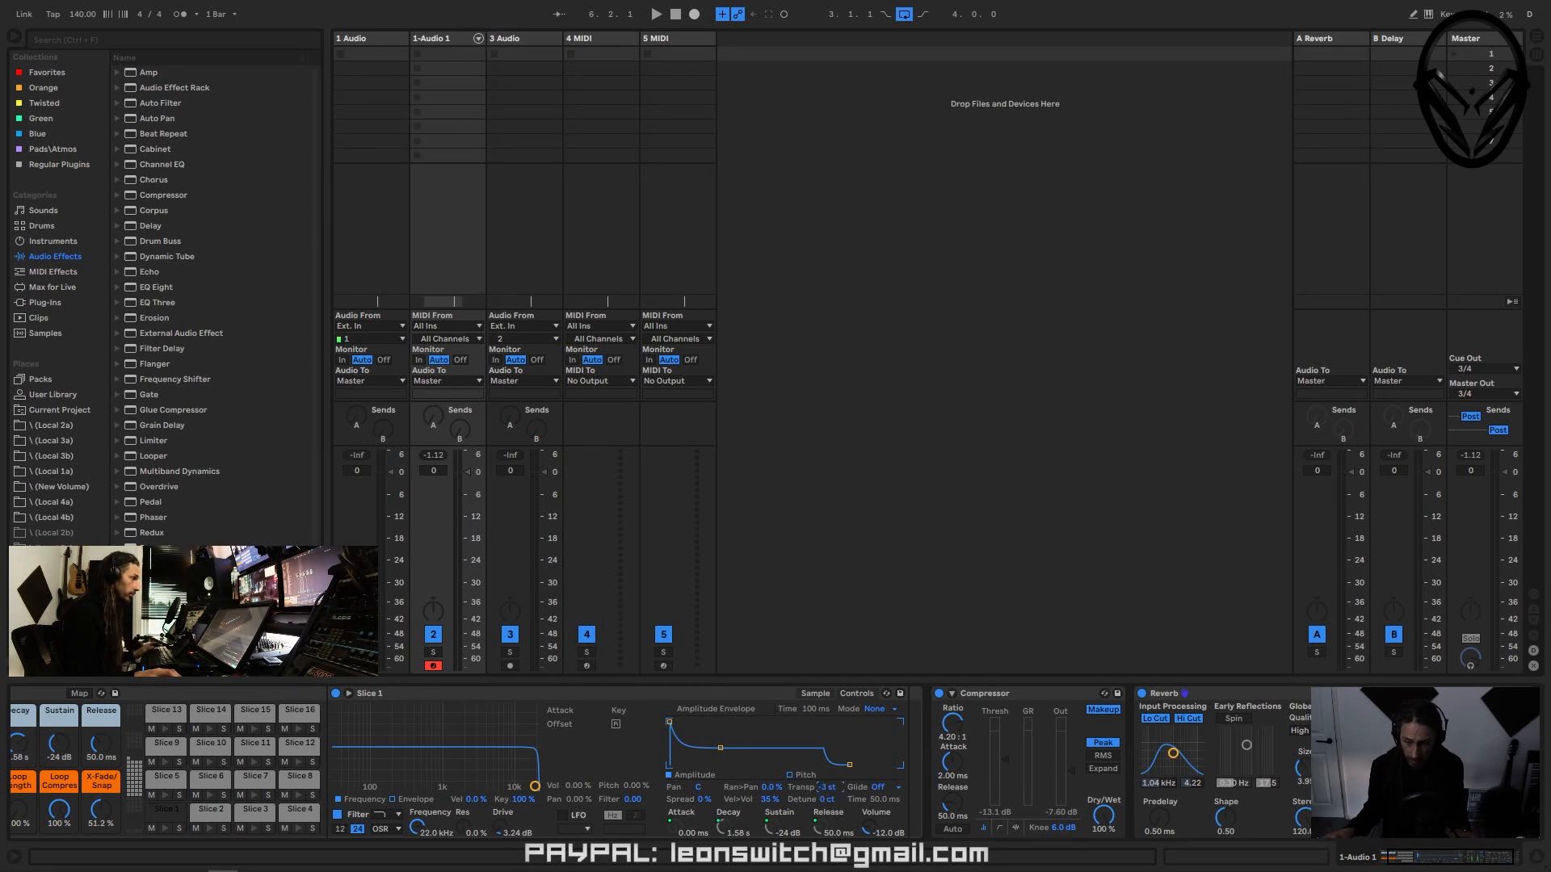
right_click(829, 795)
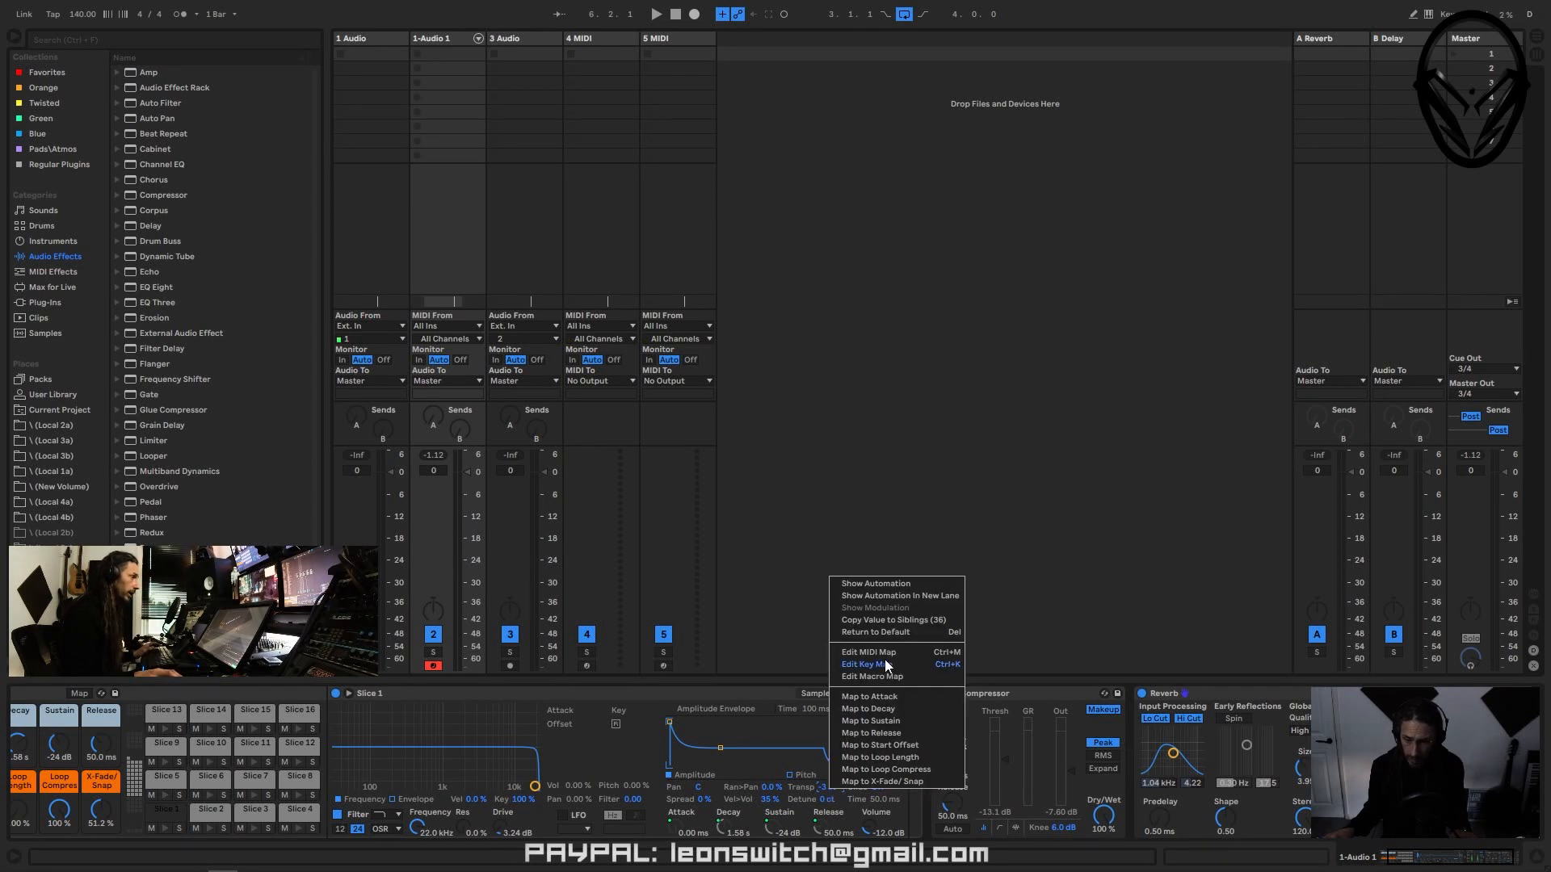
left_click(897, 621)
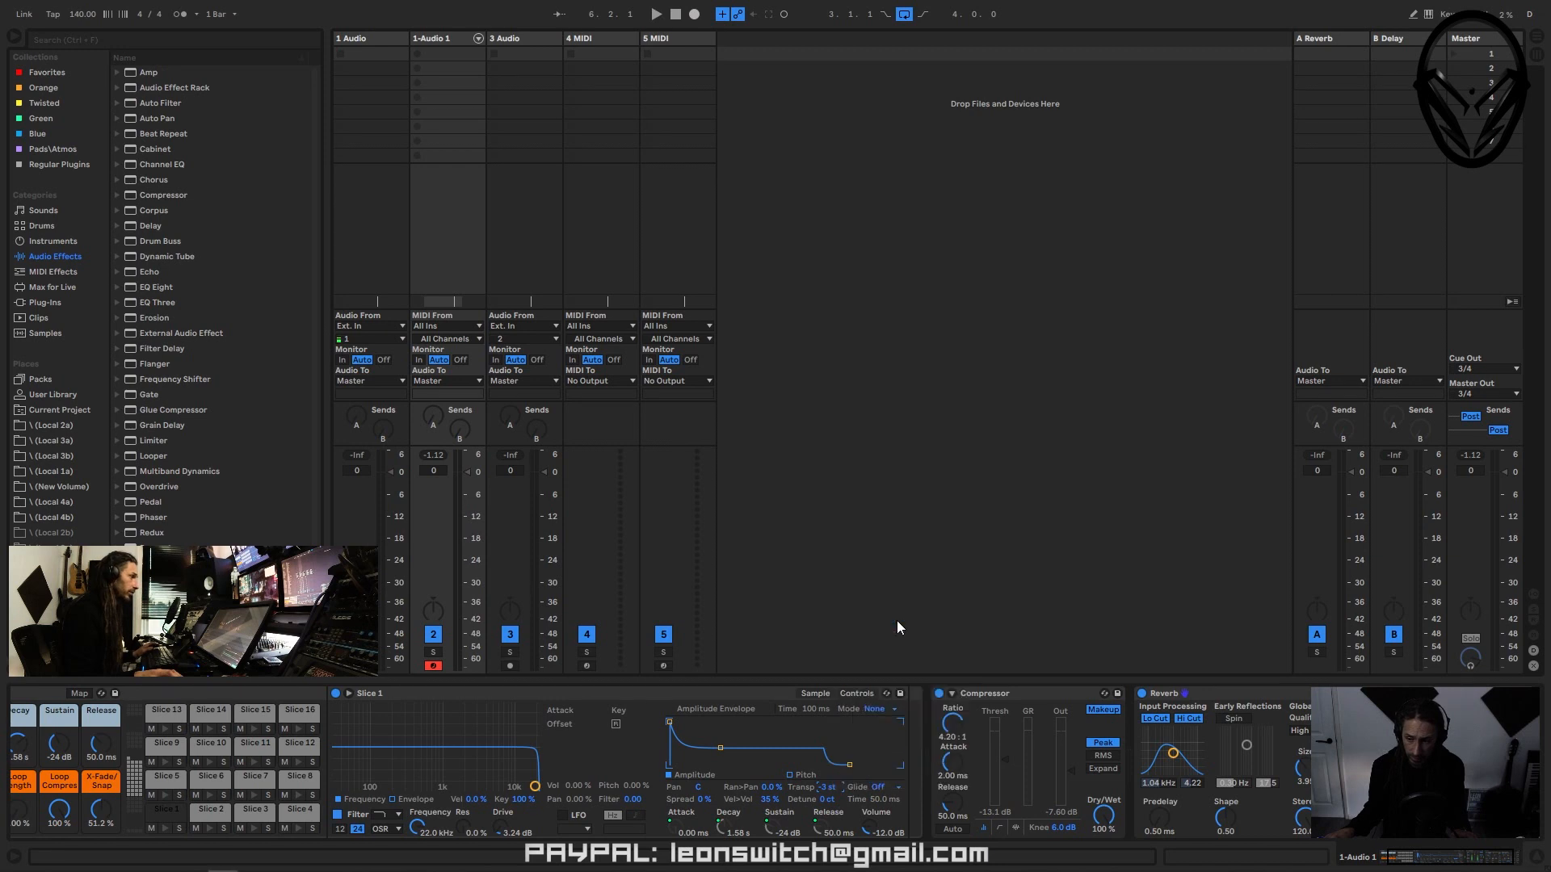
right_click(826, 789)
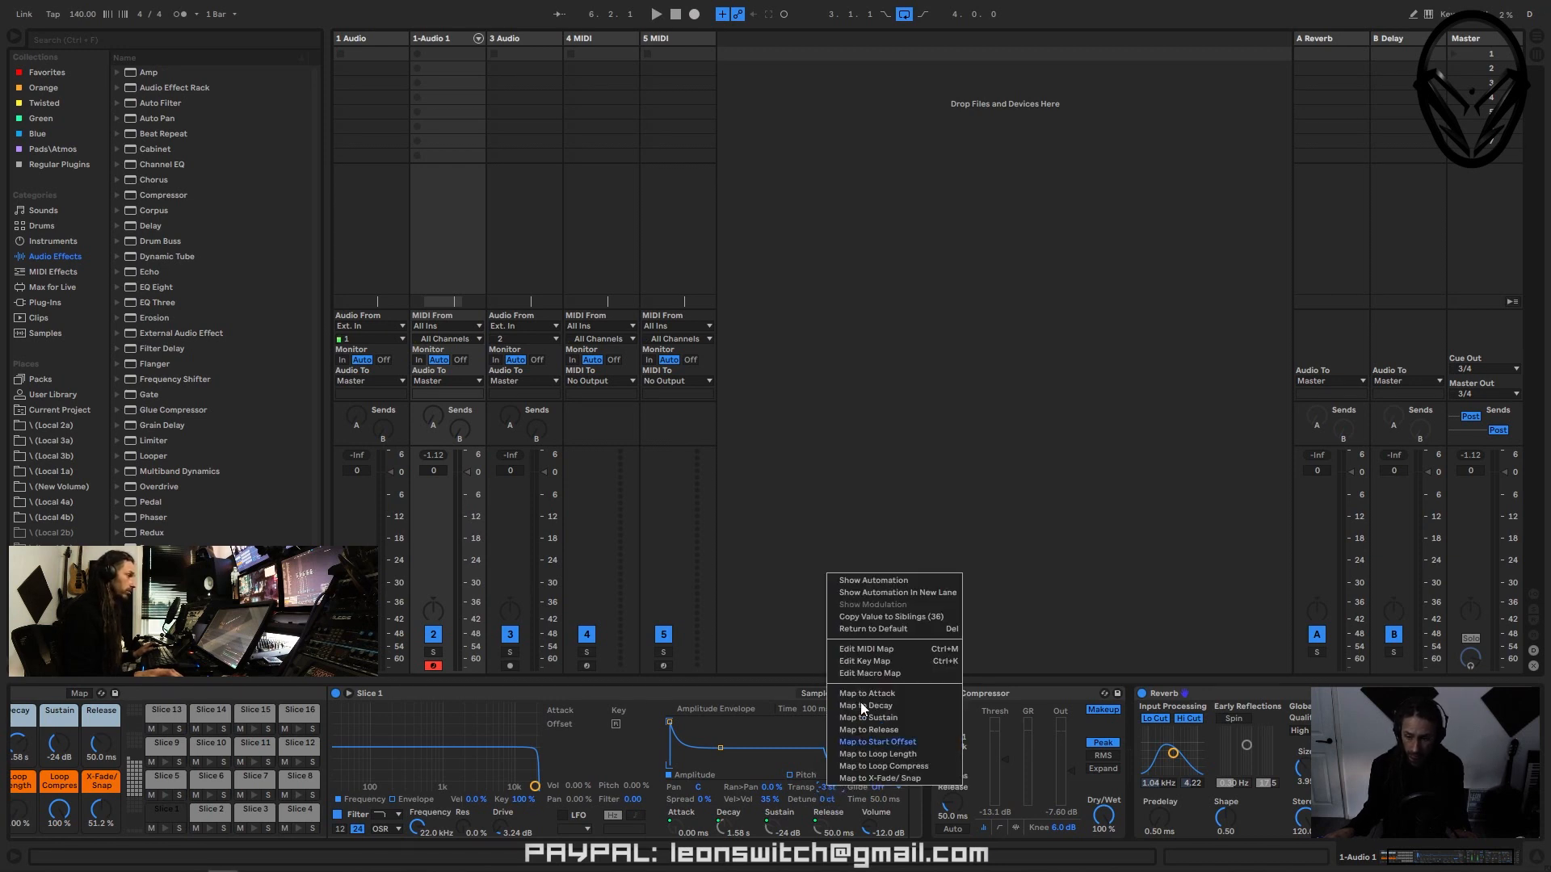
left_click(890, 615)
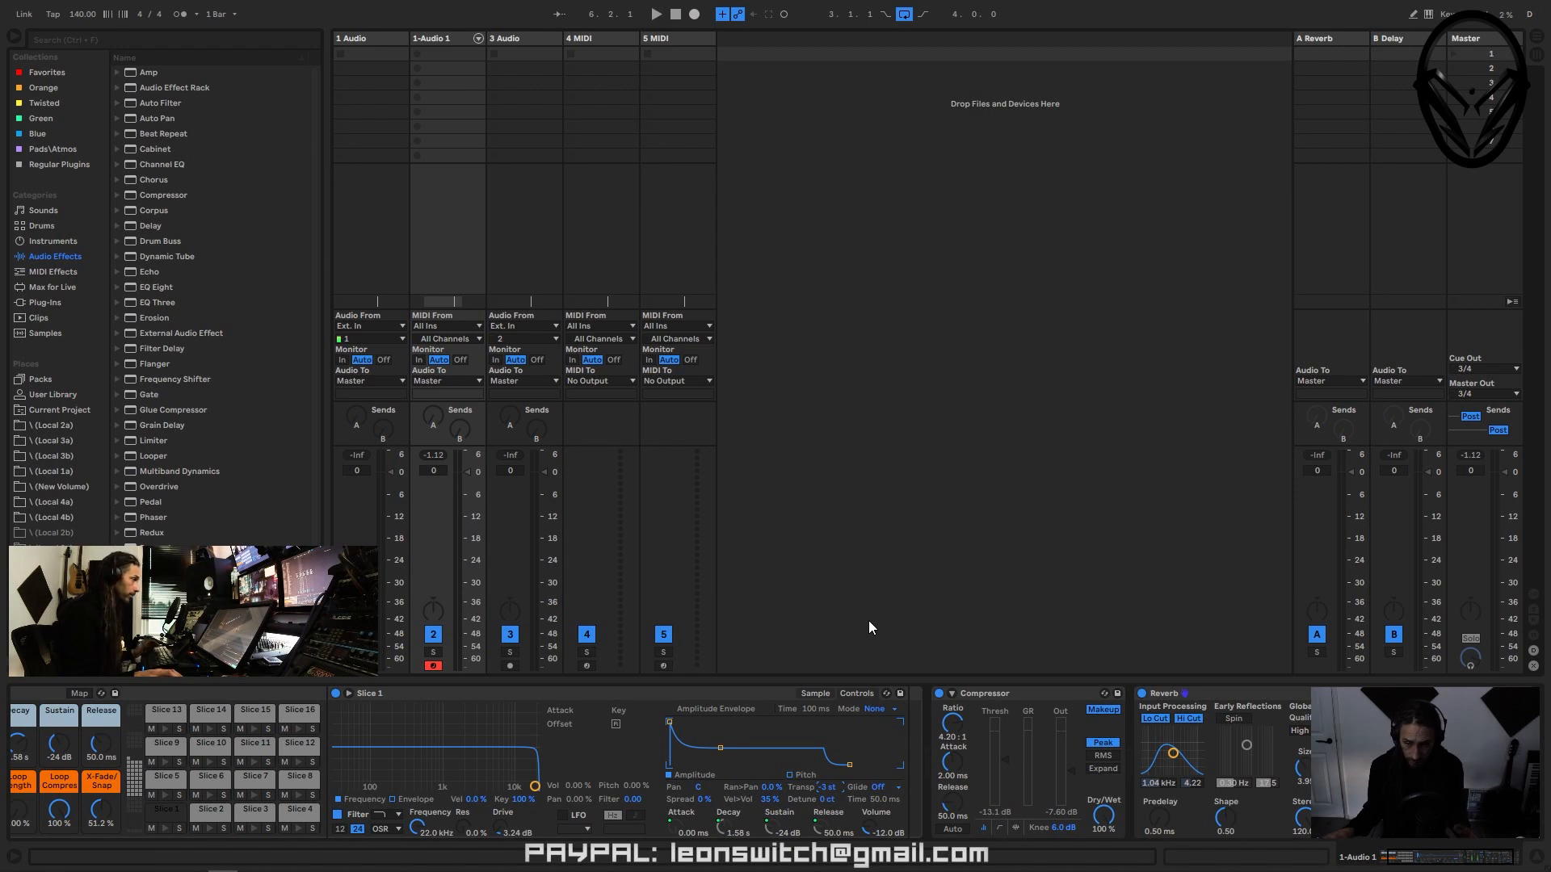
key("space")
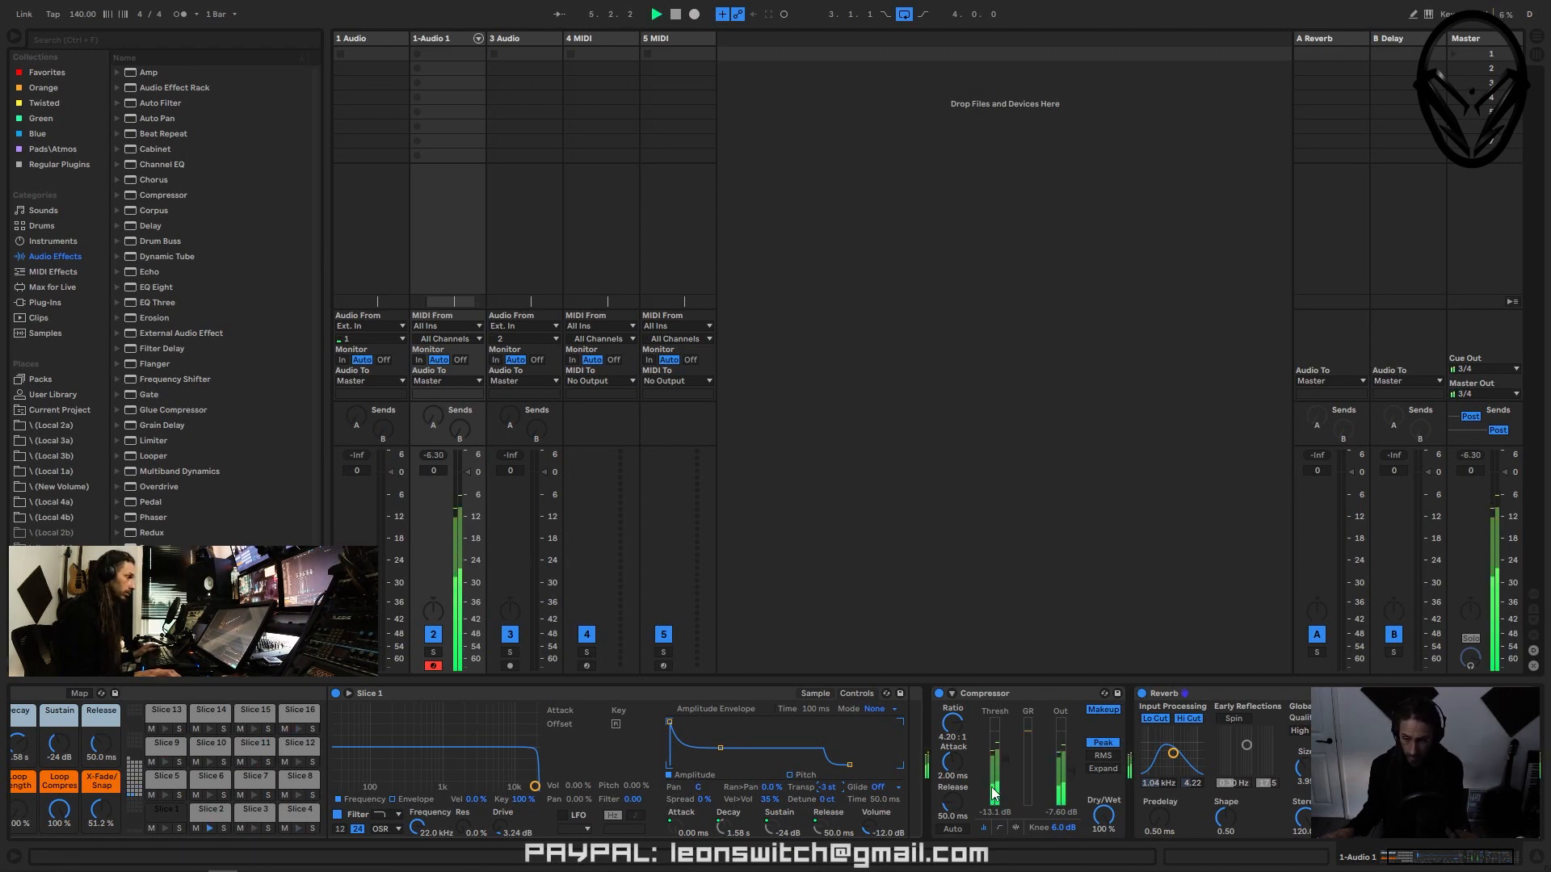
key("space")
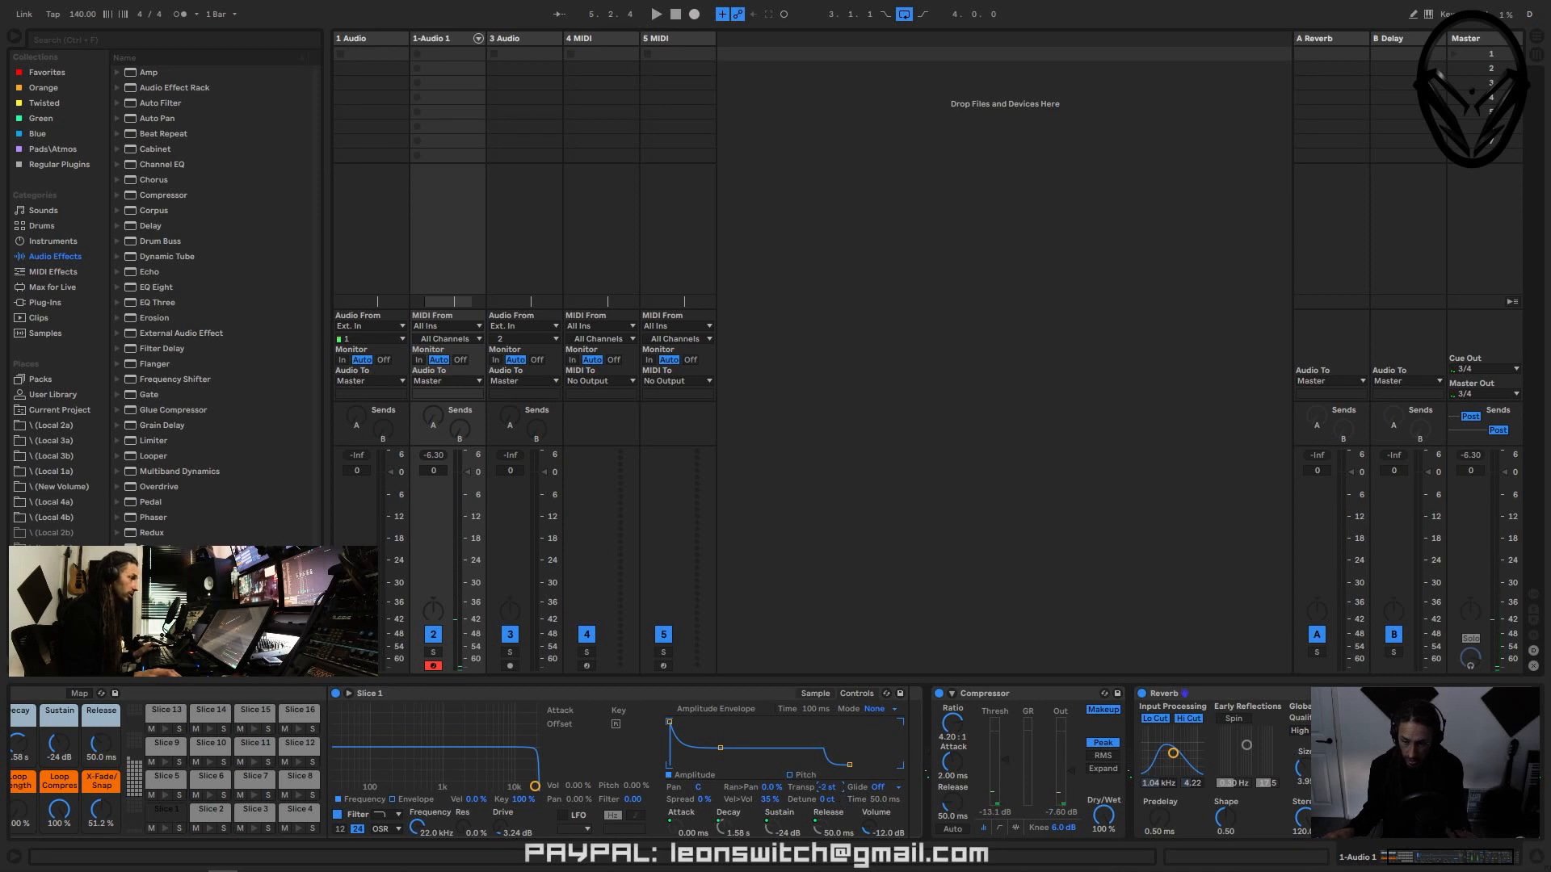
- Set Slice 1's Transpose to -2 st, copy that value to all sibling slices and play the pattern
right_click(832, 786)
left_click(878, 618)
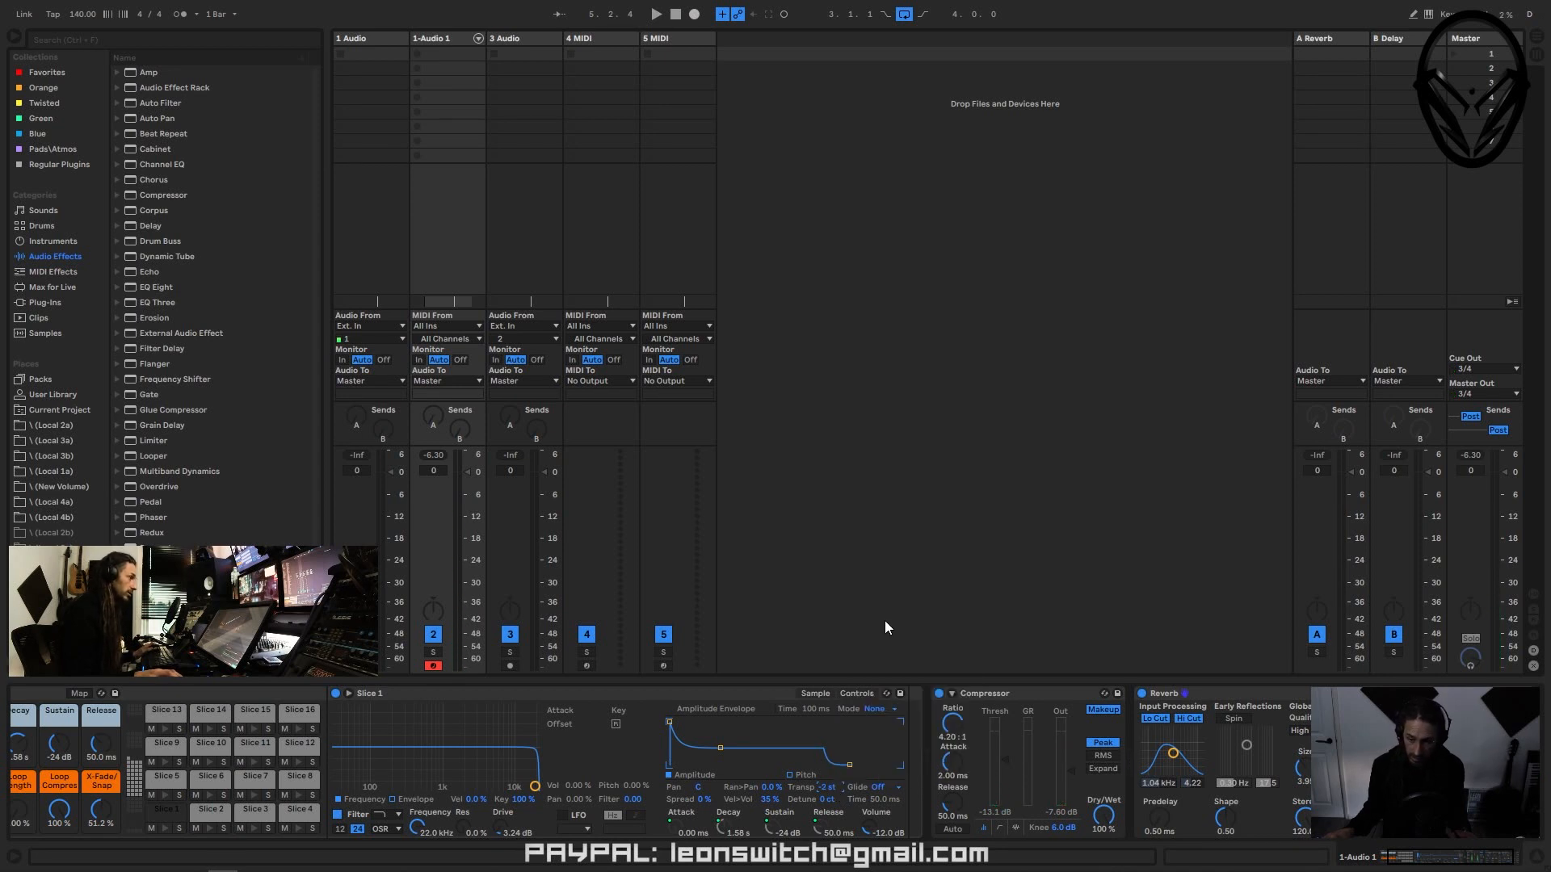
key("space")
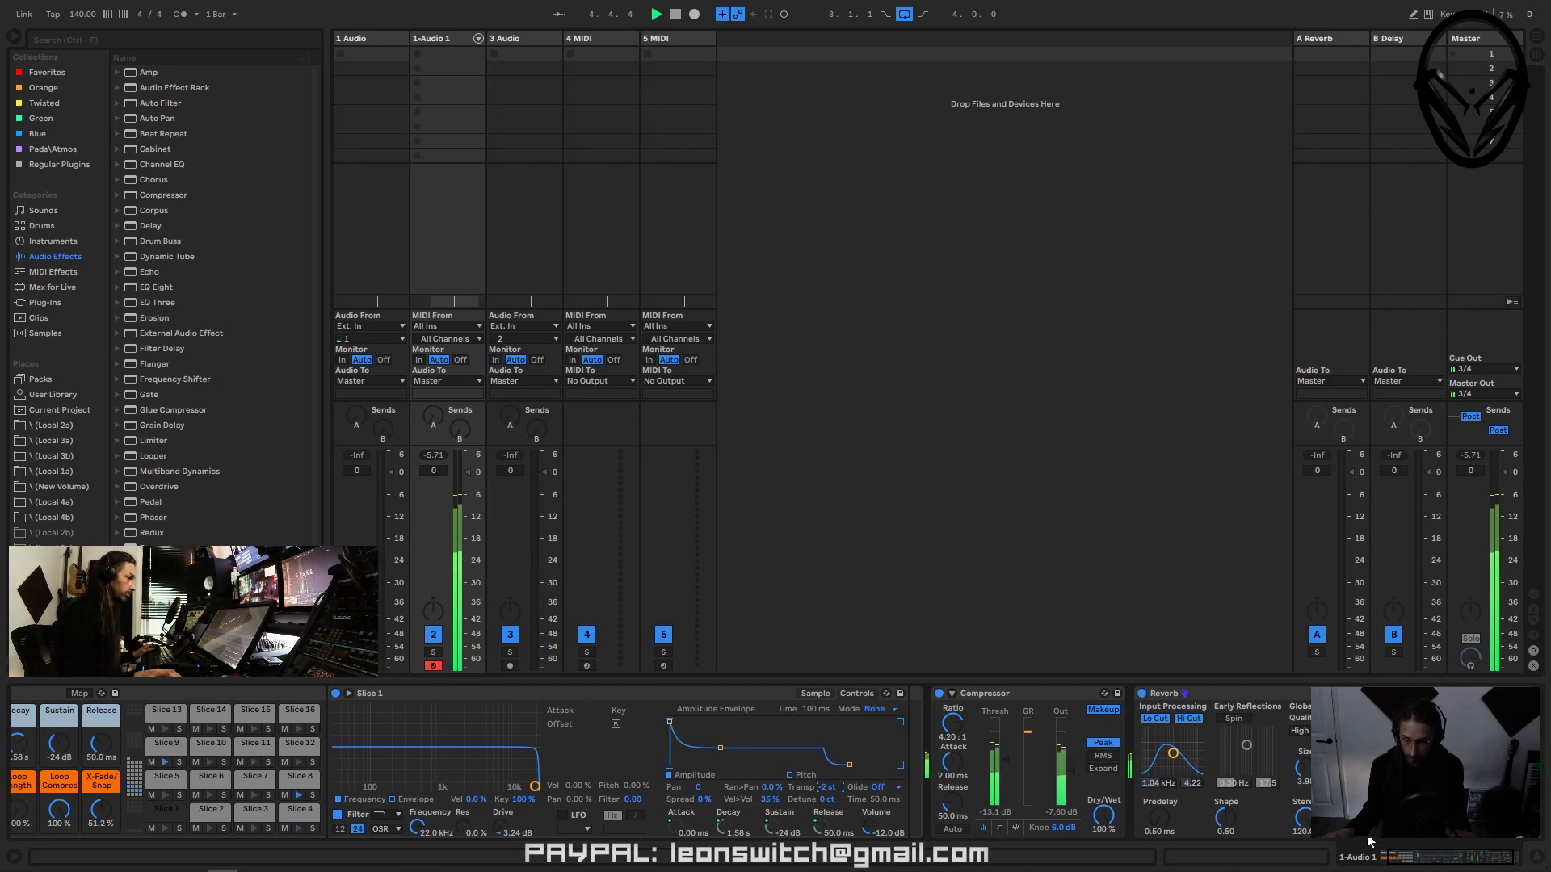
- Set the drum rack's Sustain macro to -28 dB and its Decay macro to 3.44 s
left_click_drag(1408, 856, 1372, 857)
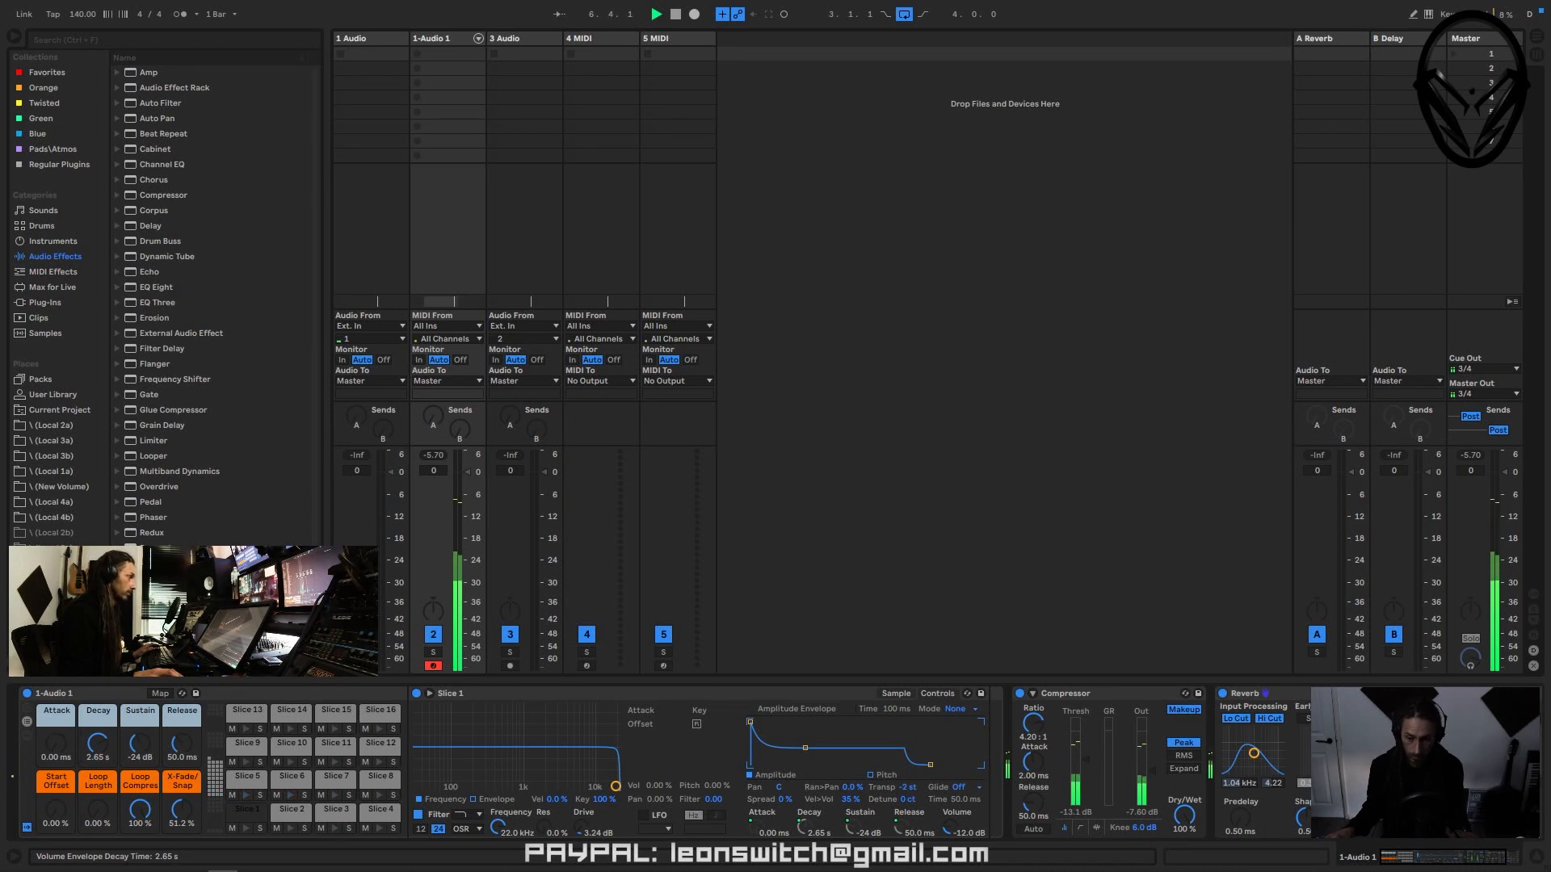
left_click_drag(130, 755, 129, 763)
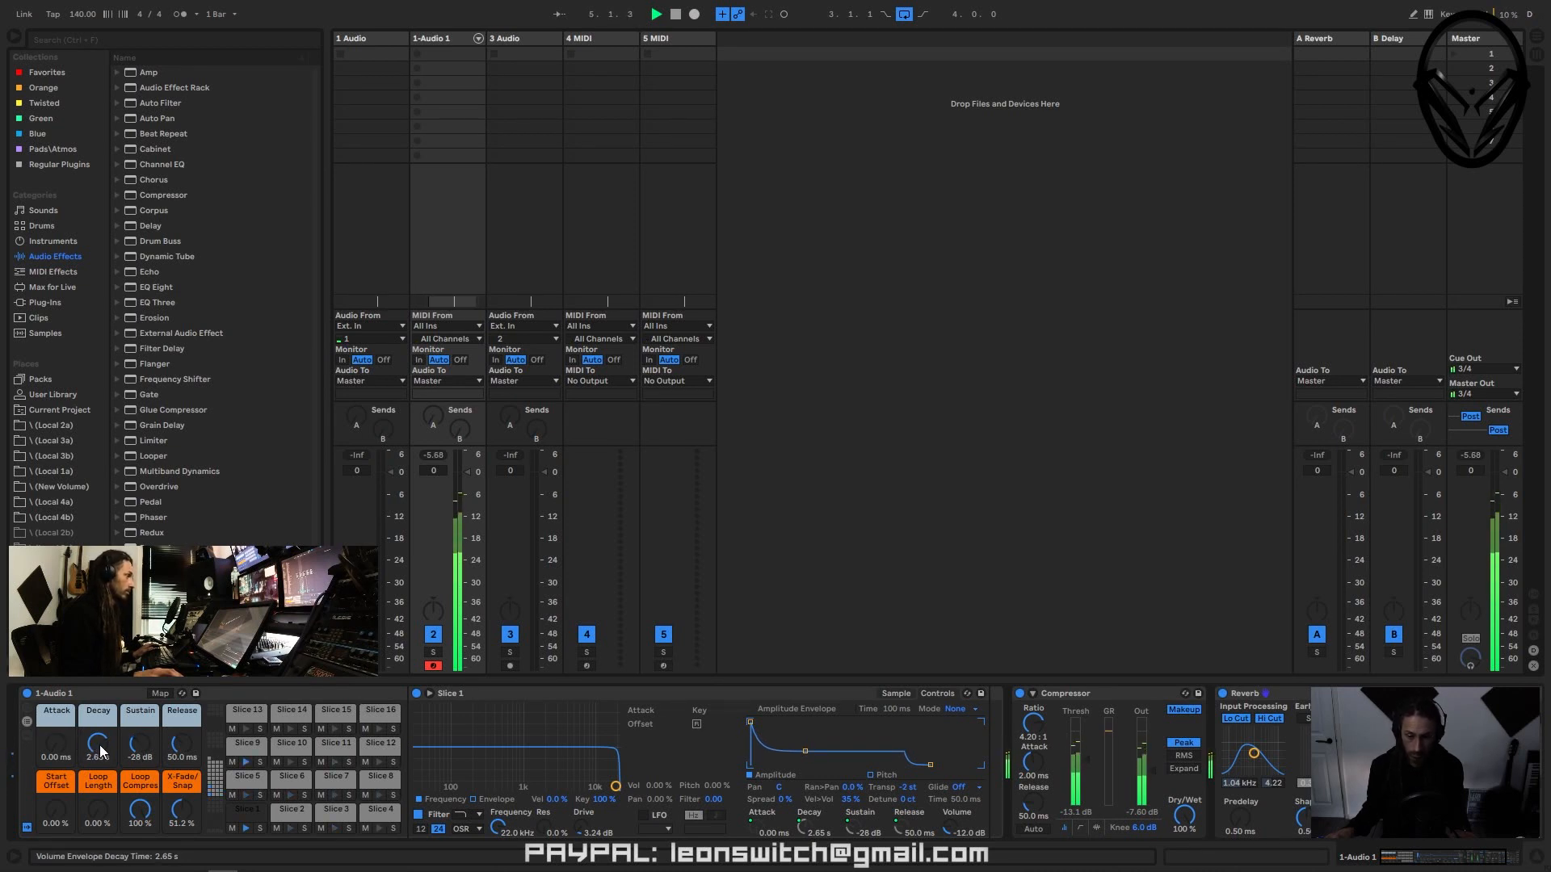
left_click_drag(101, 751, 101, 738)
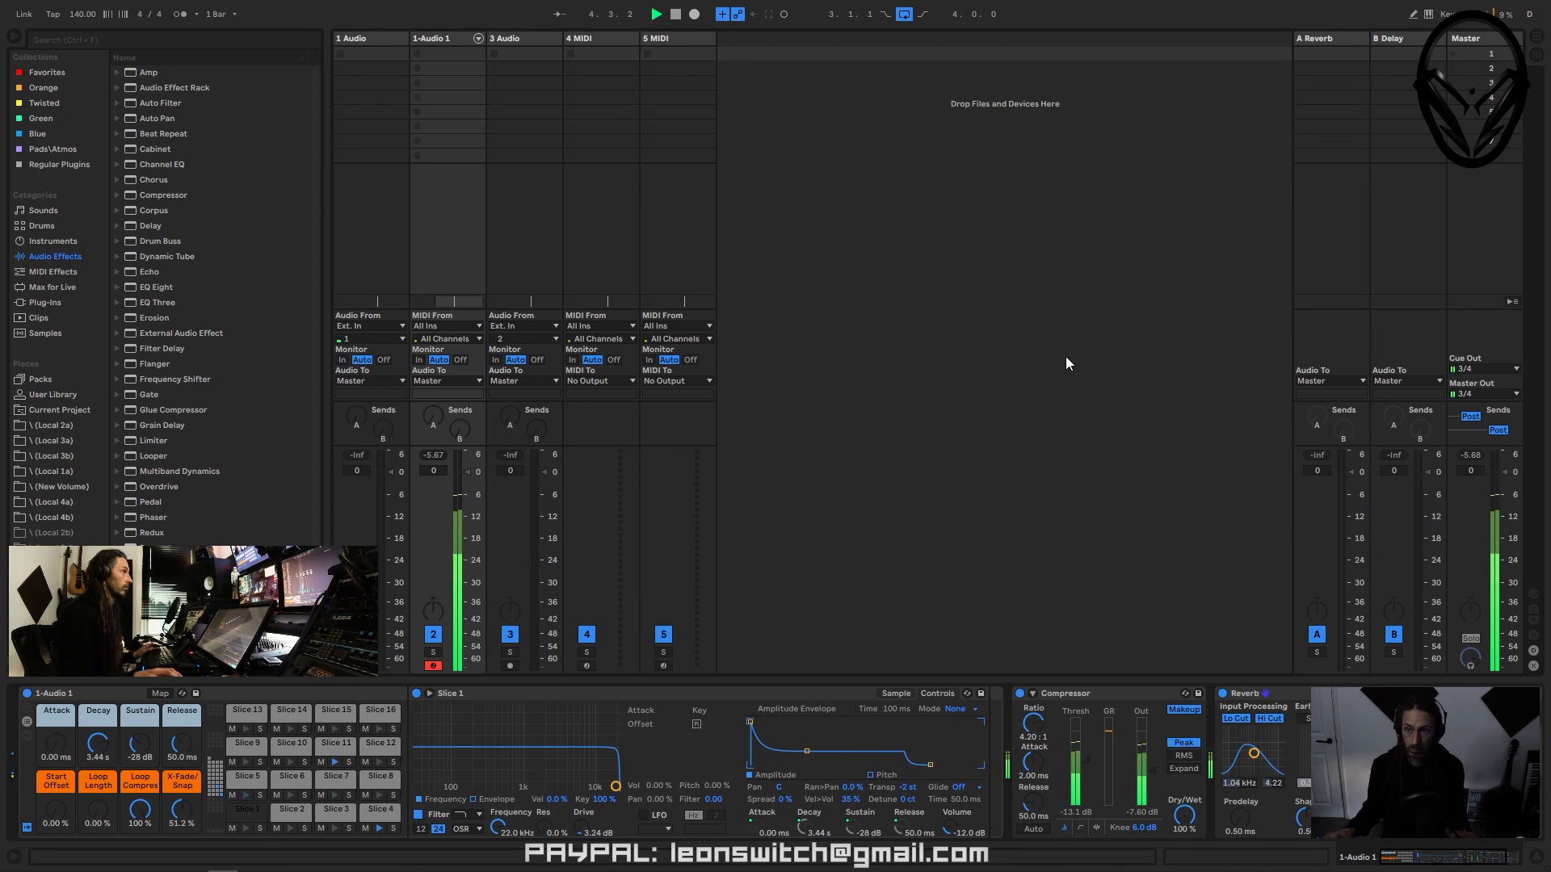
- Open the drum pattern's MIDI clip in the arrangement and lower the velocity of its two D#2 notes to 50
left_click(1529, 38)
double_click(388, 168)
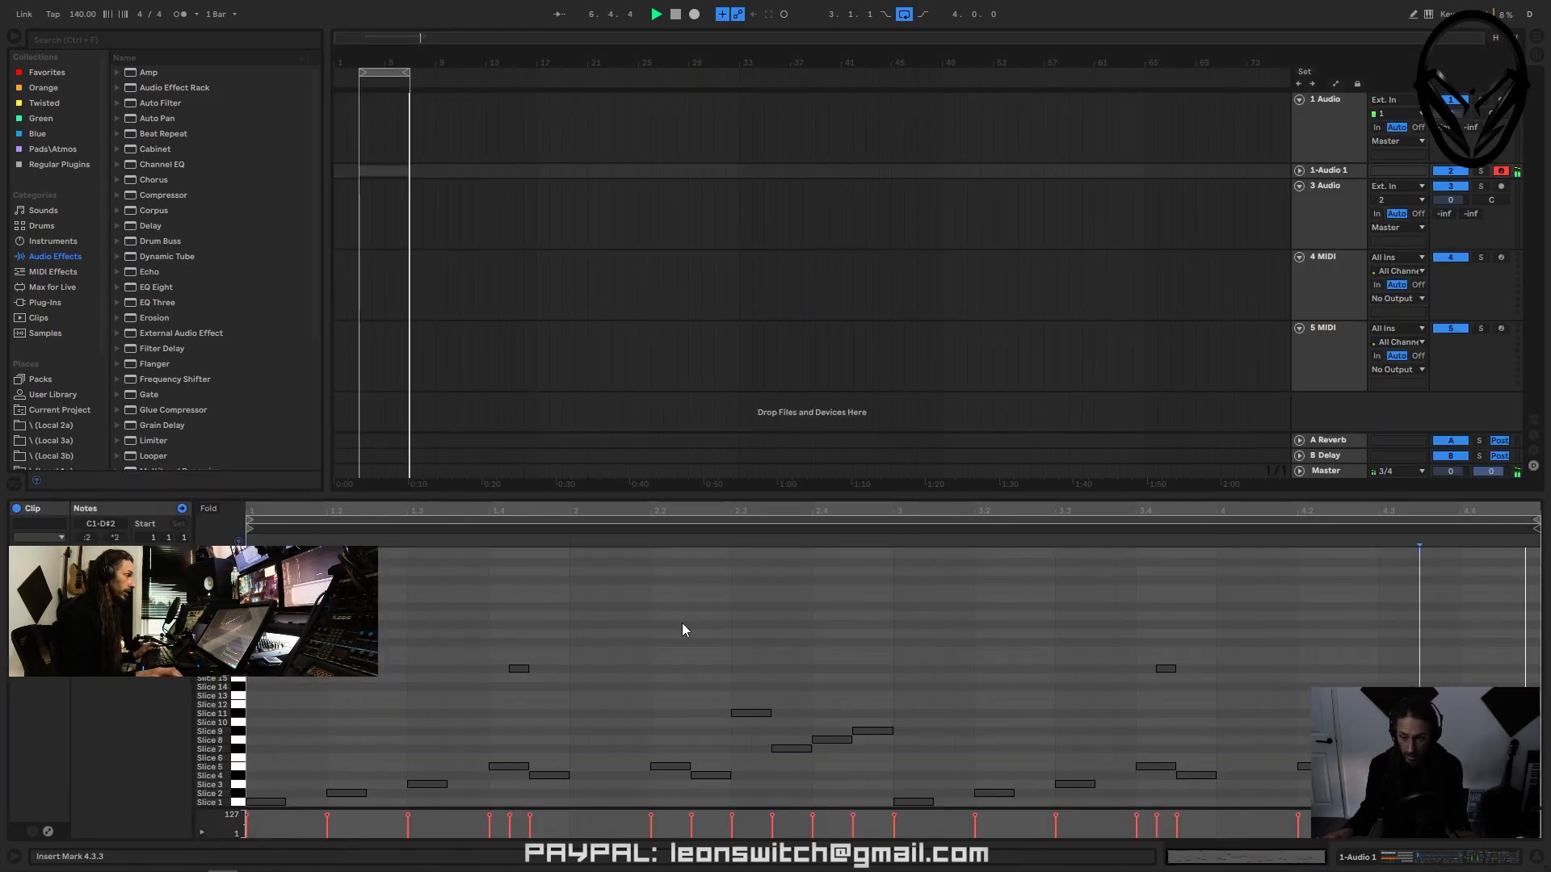
left_click_drag(453, 582, 1211, 696)
left_click_drag(1152, 821, 1159, 827)
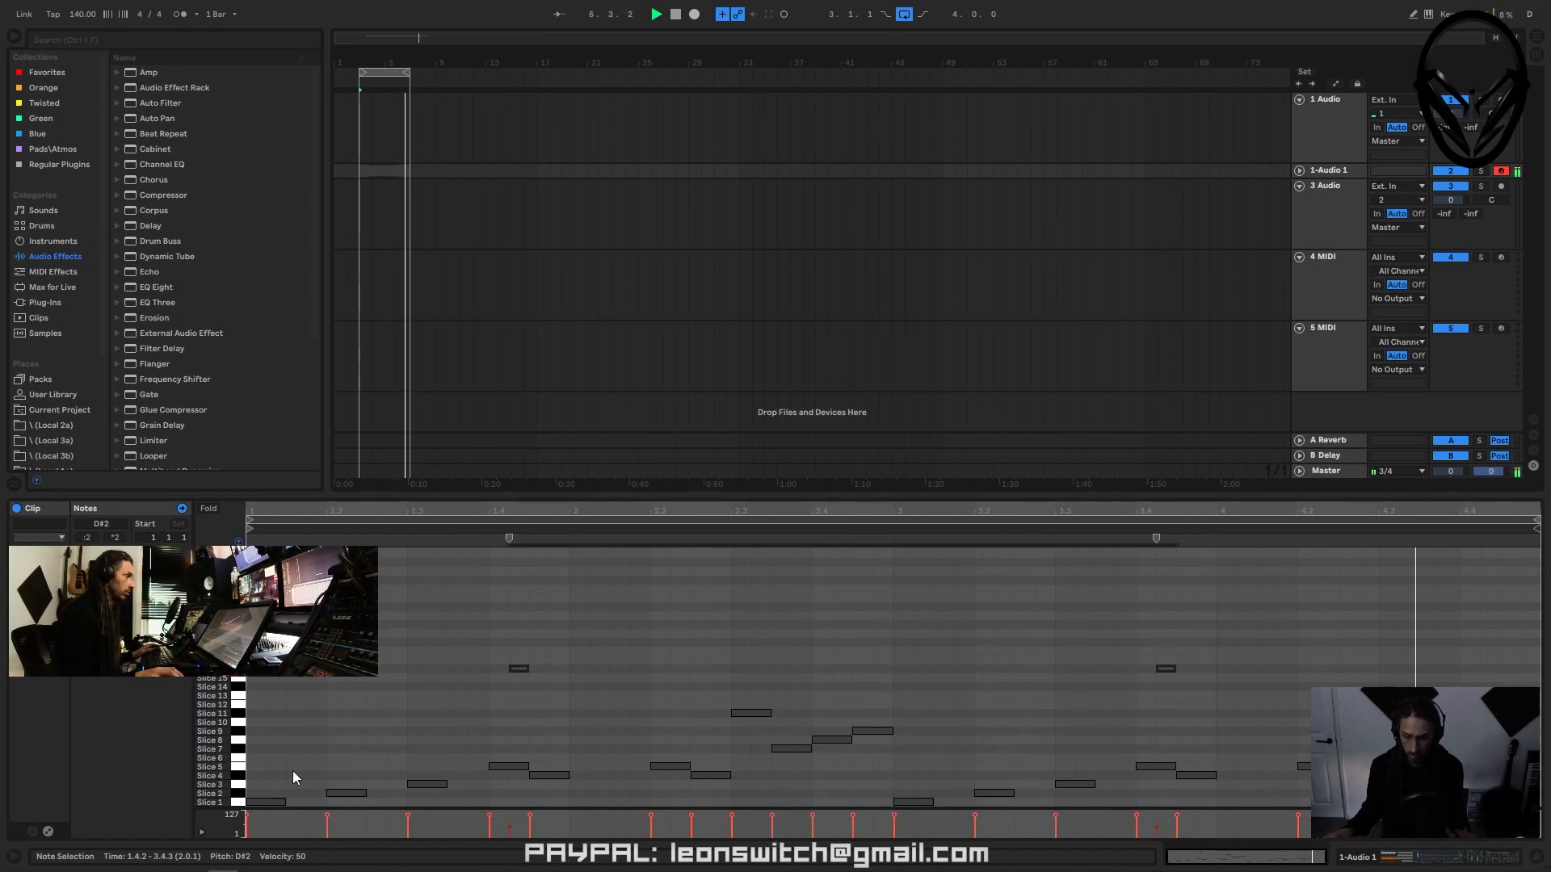
left_click(241, 795)
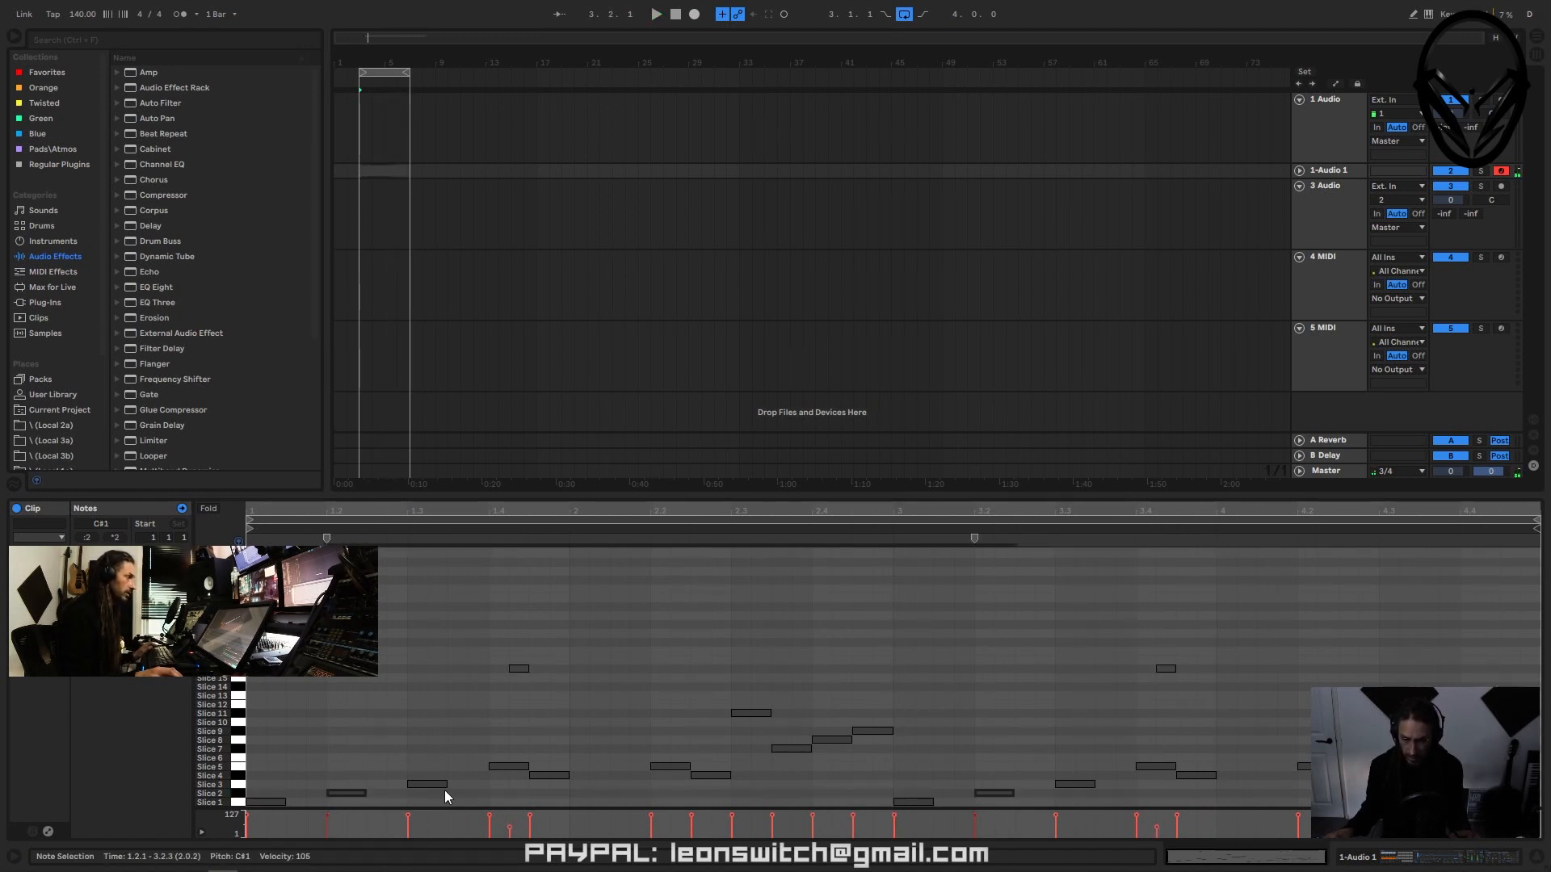
left_click(240, 768, "shift")
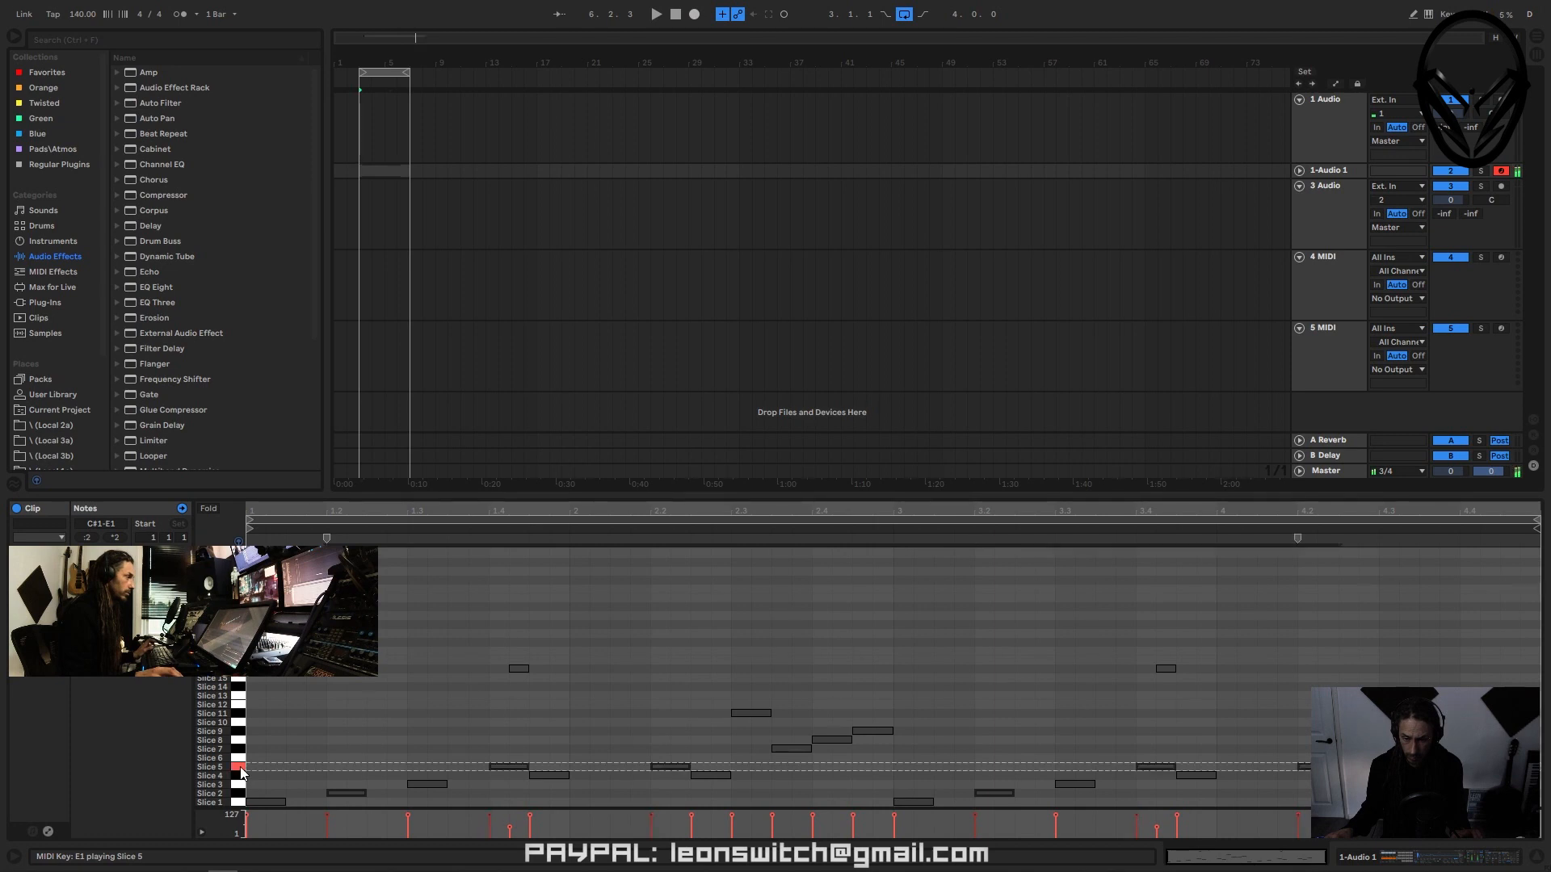
left_click(354, 780)
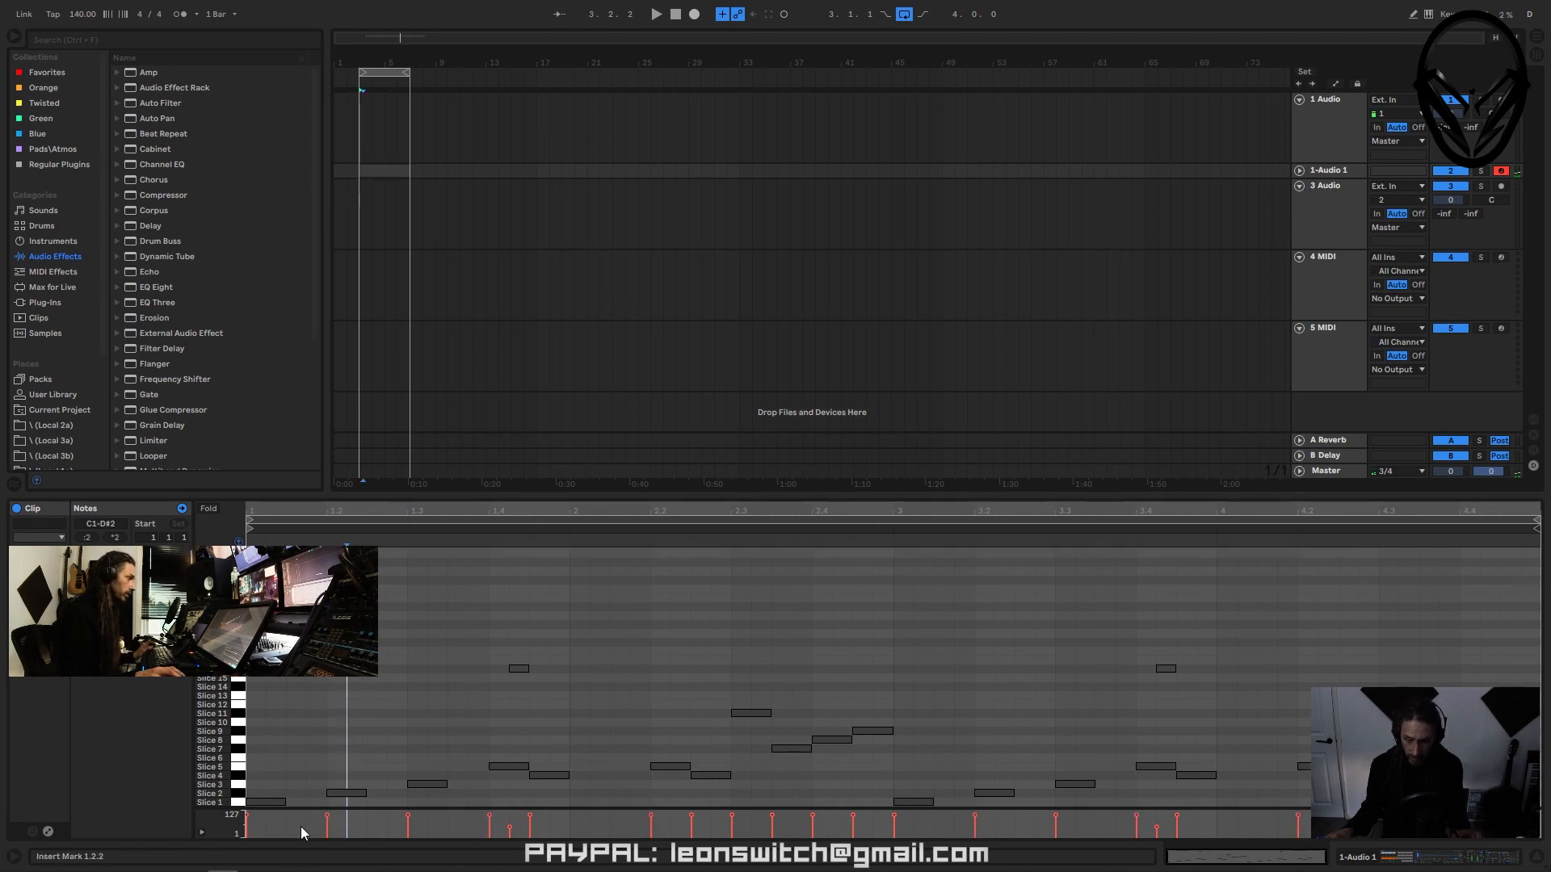
- Lower the velocity of all Slice 2, Slice 5 and Slice 8 notes to 57 and play the pattern
left_click(238, 798)
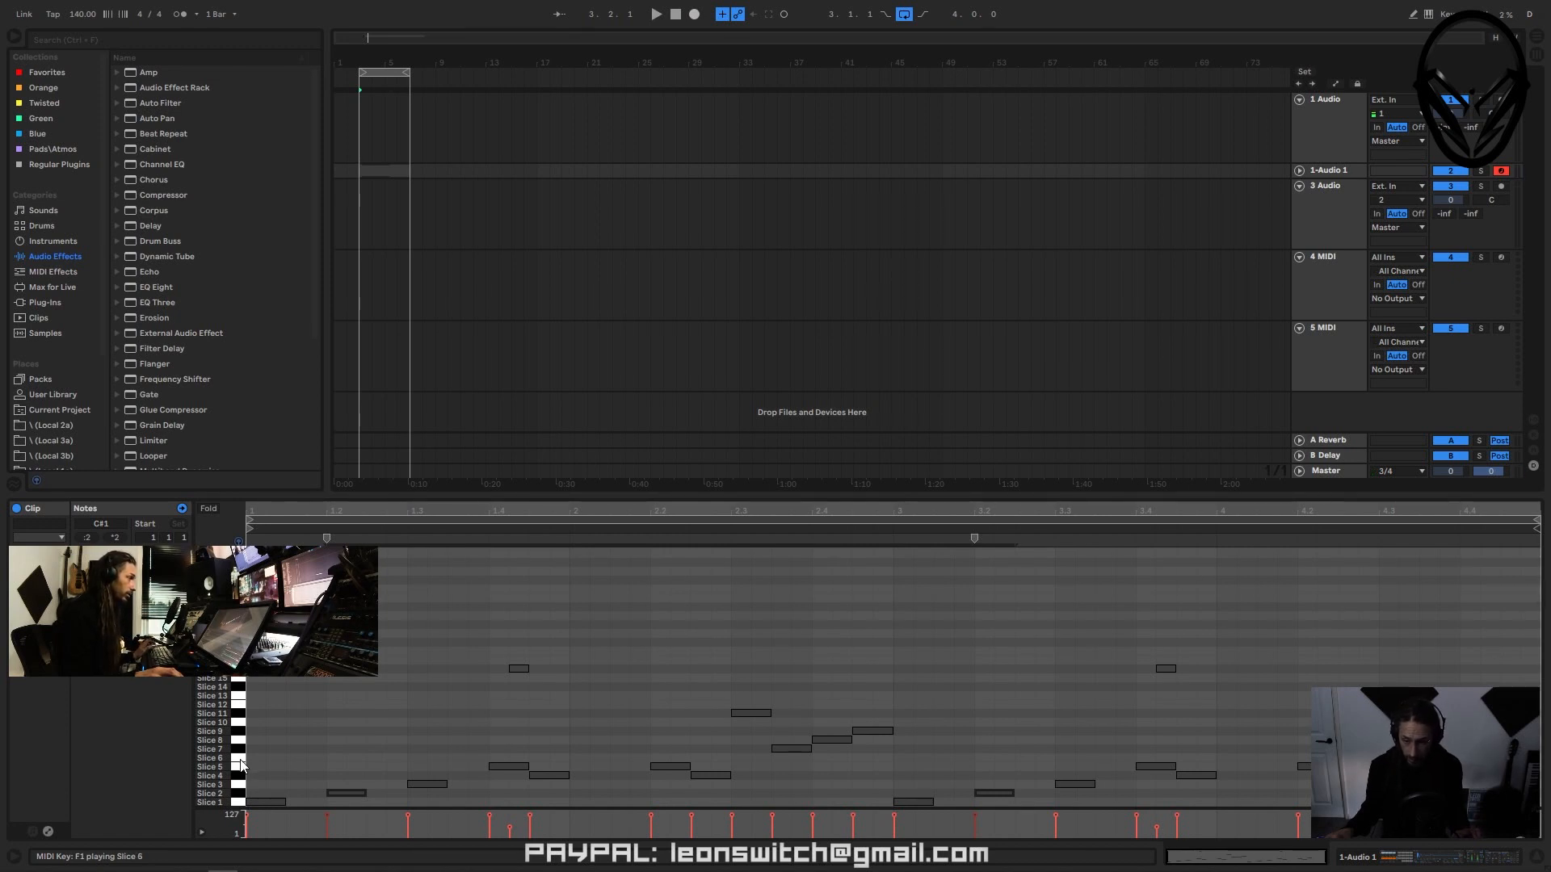
left_click(240, 768, "shift")
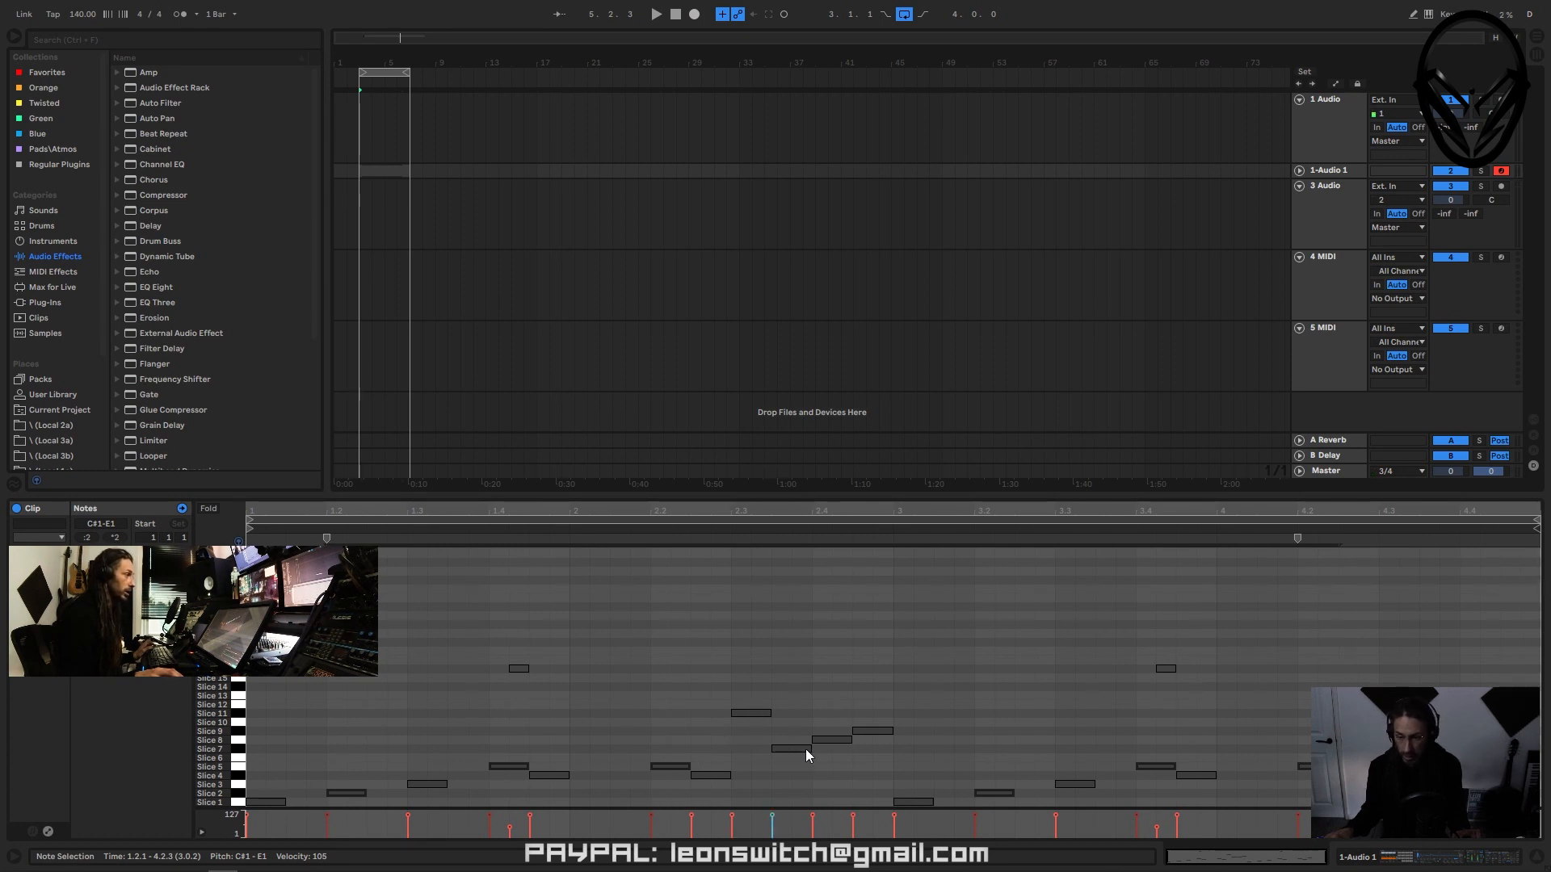
left_click(237, 741, "shift")
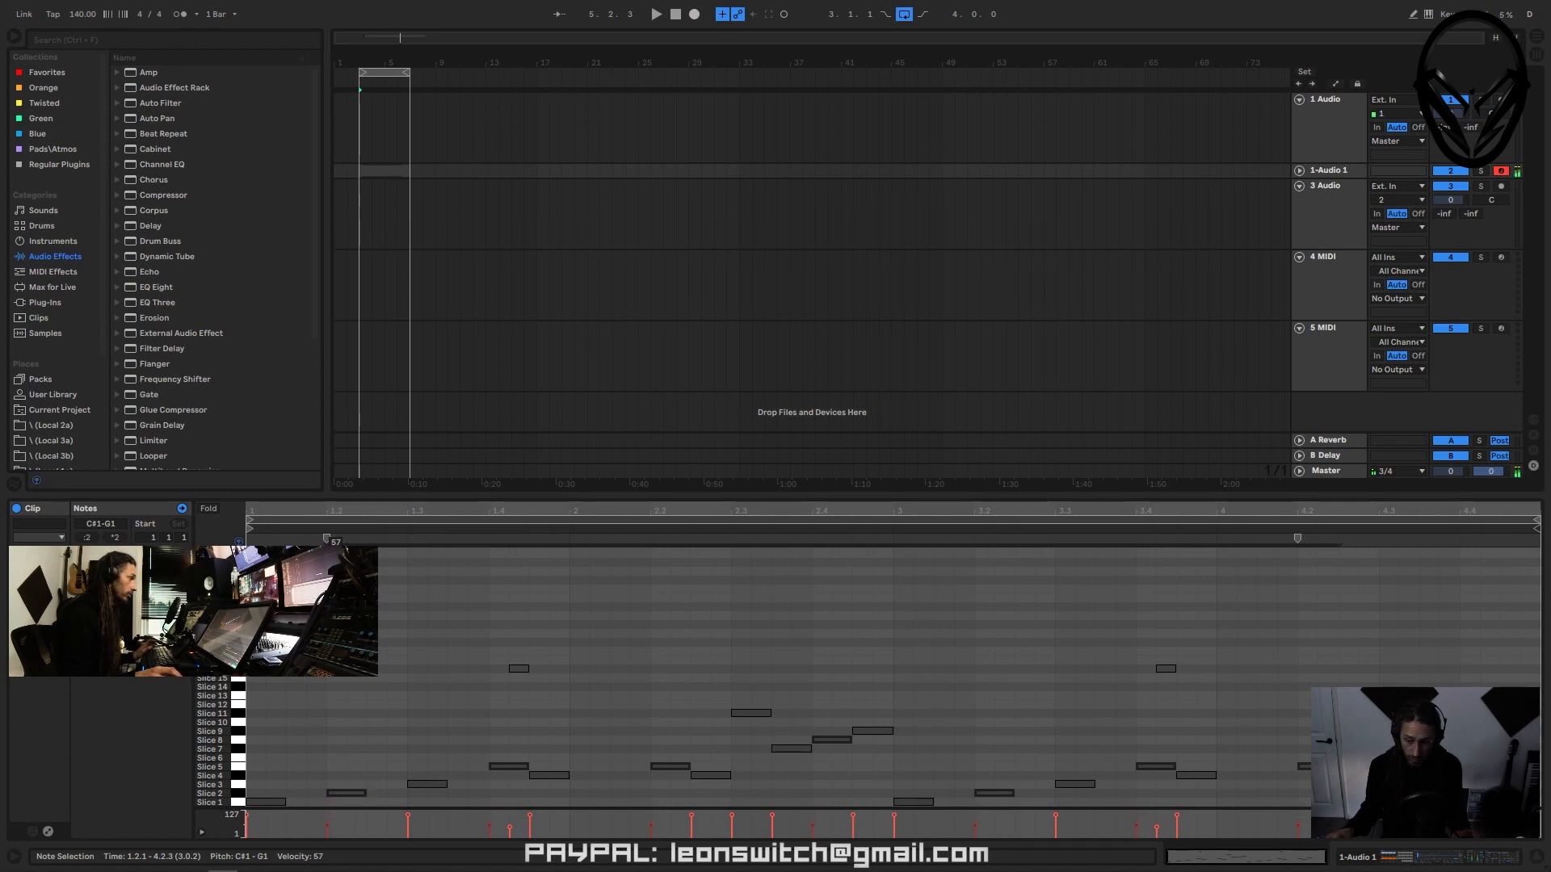
key("space")
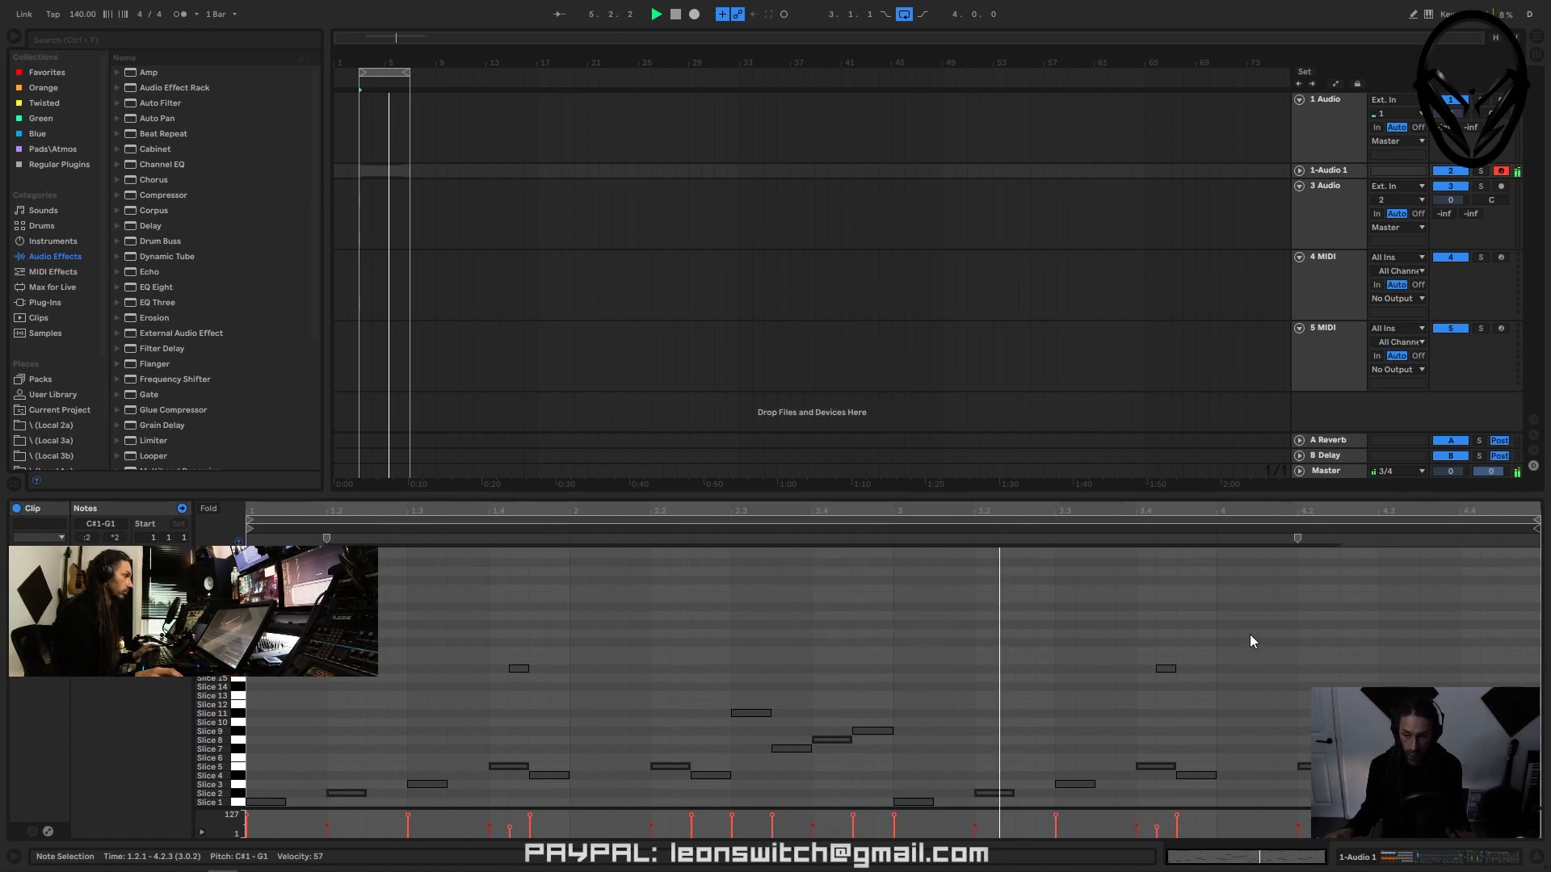
left_click(1275, 656)
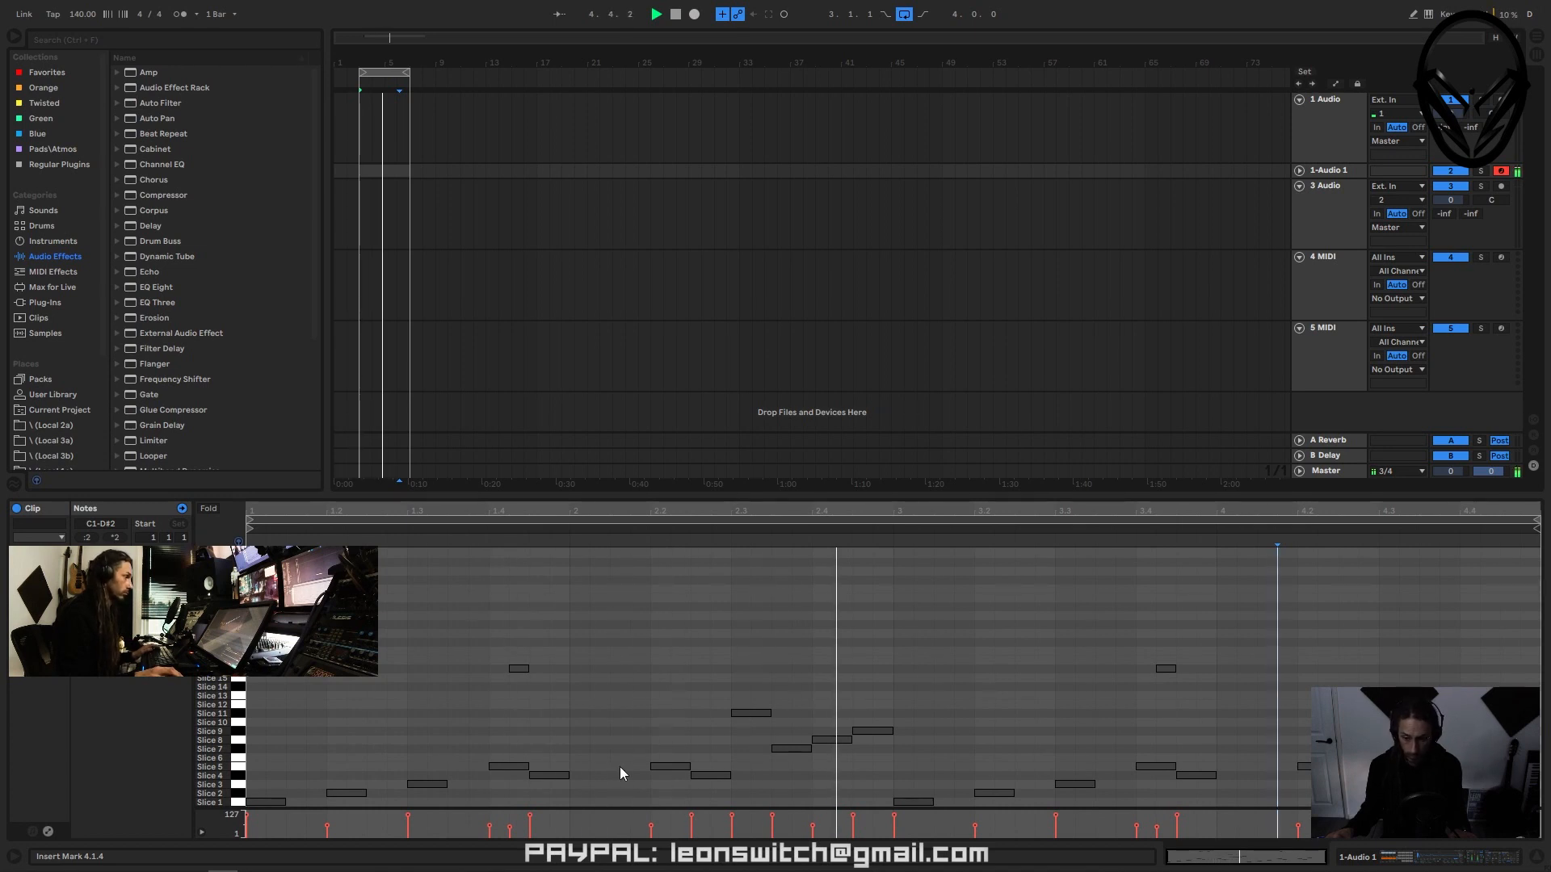
- Move the Slice 4 note at 1.4.3 up to D3 and play the pattern
left_click(556, 777)
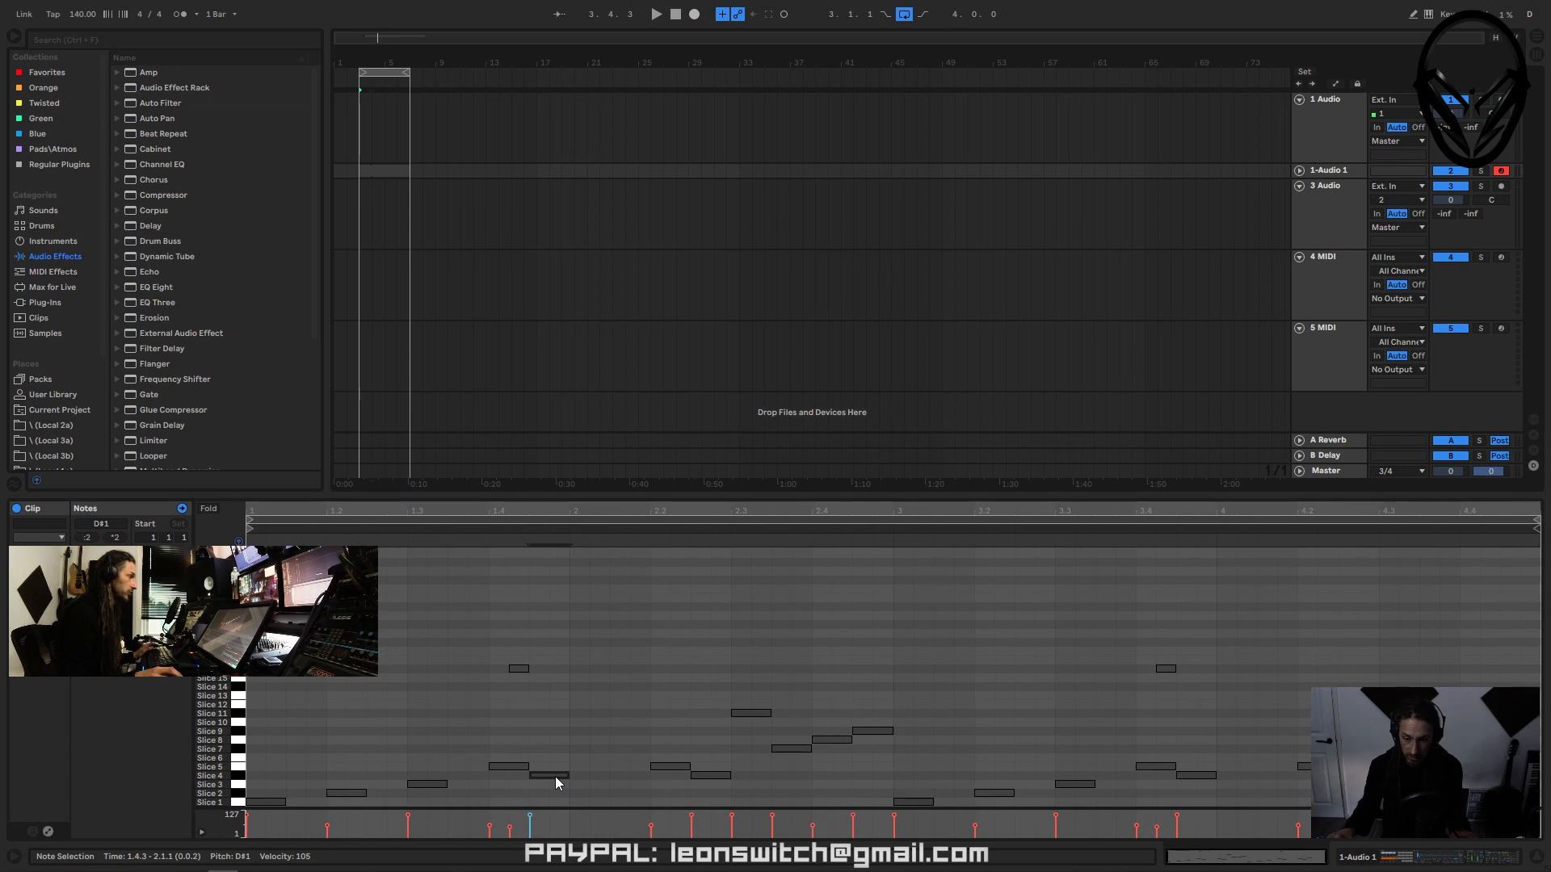
mouse_move(553, 776)
left_mouse_down()
mouse_move(559, 562)
mouse_move(552, 575)
left_mouse_up()
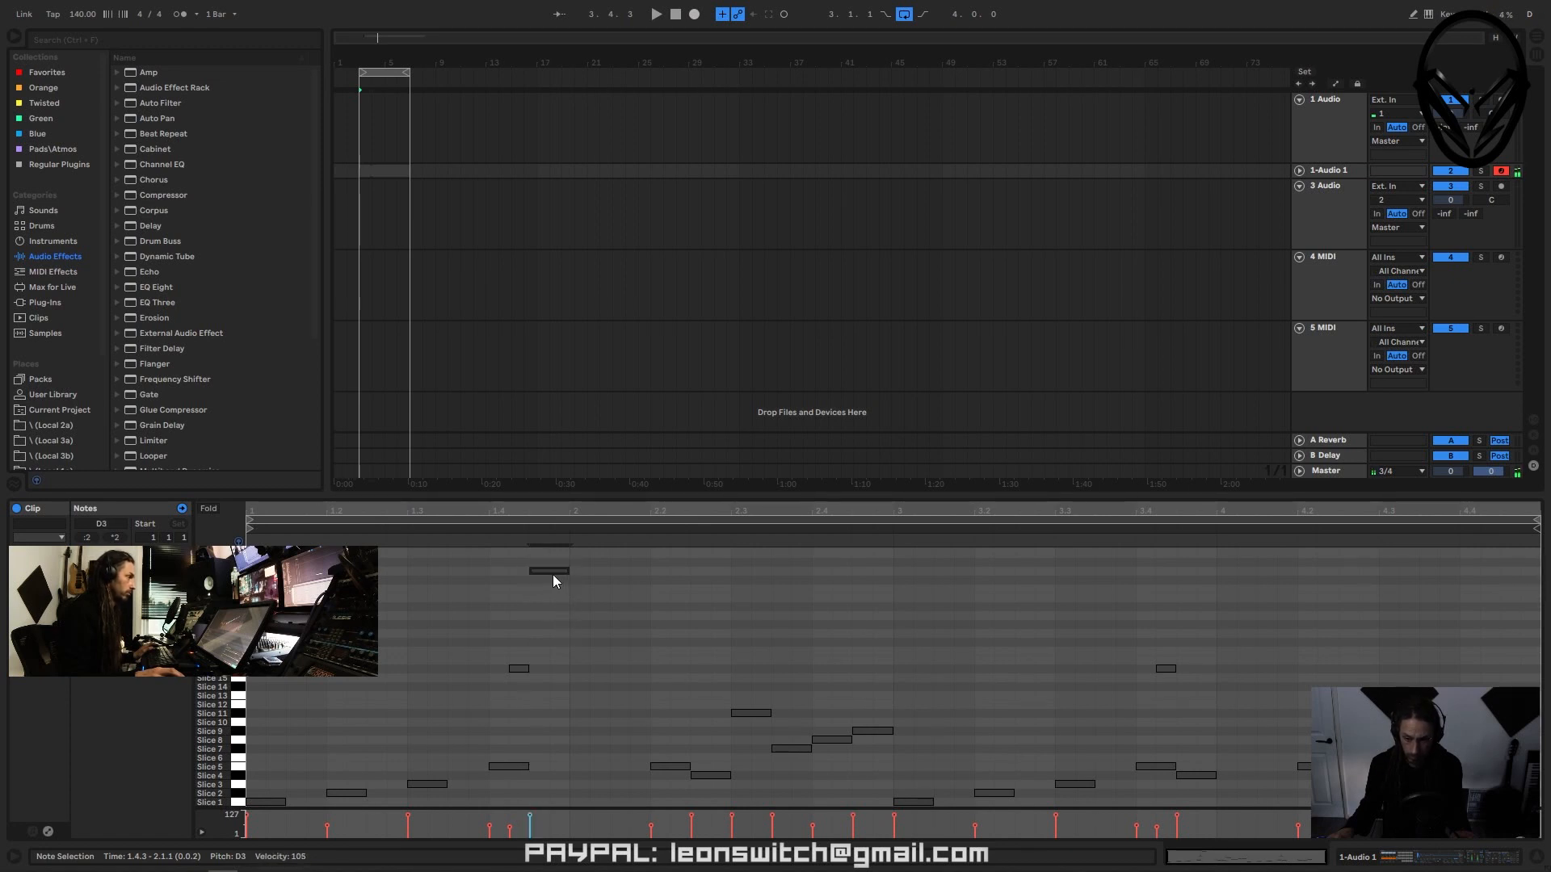
left_click(640, 595)
key("space")
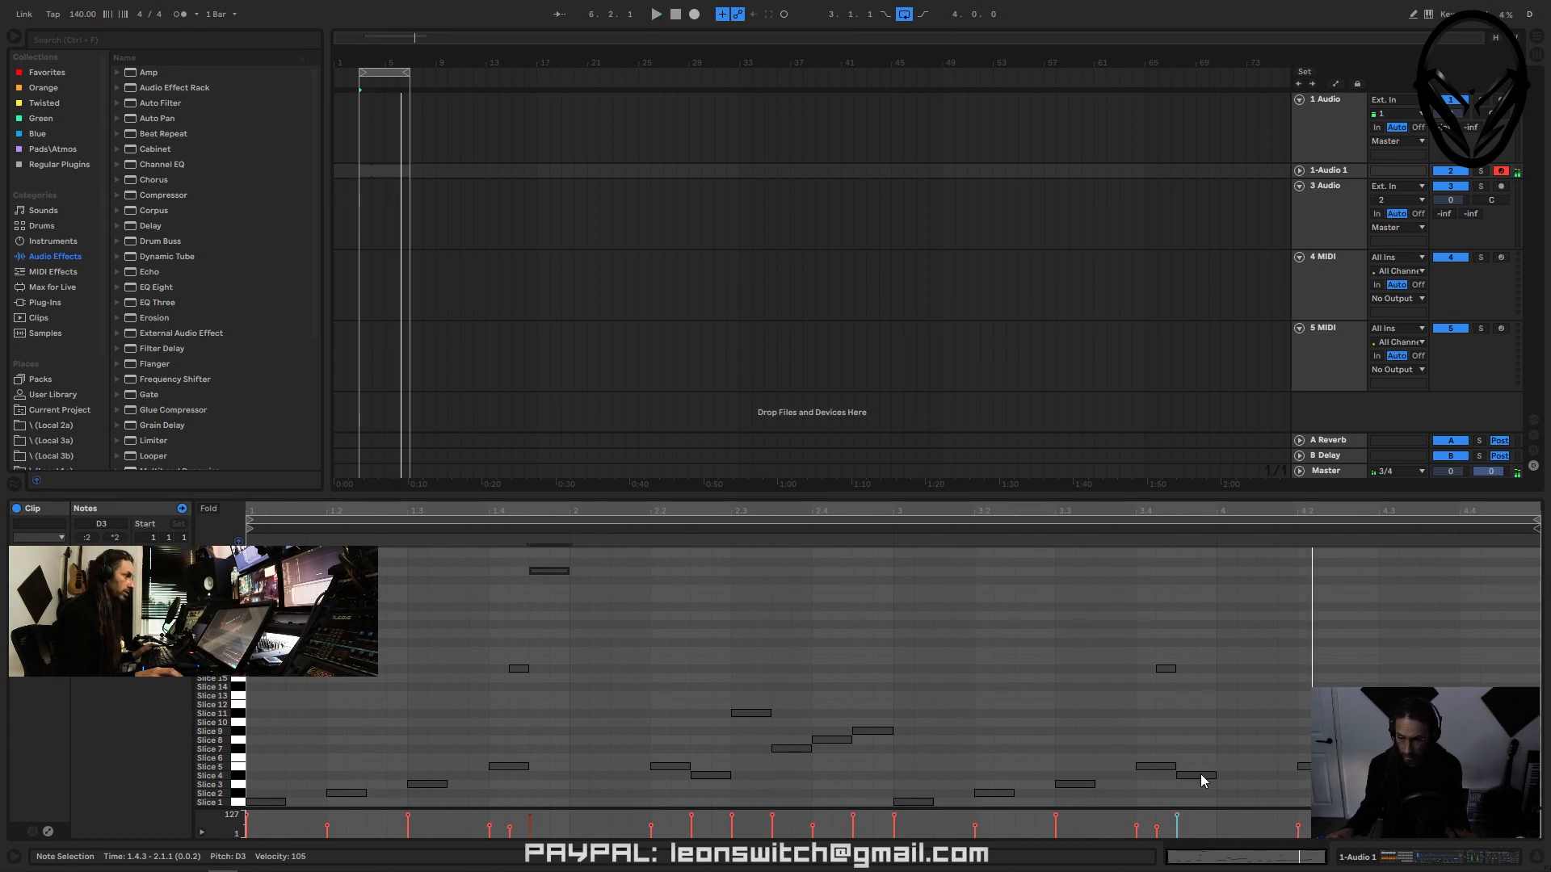
- Transpose the Slice 4 note at 3.4.3 up to D3 and deselect it
key("shift+Up")
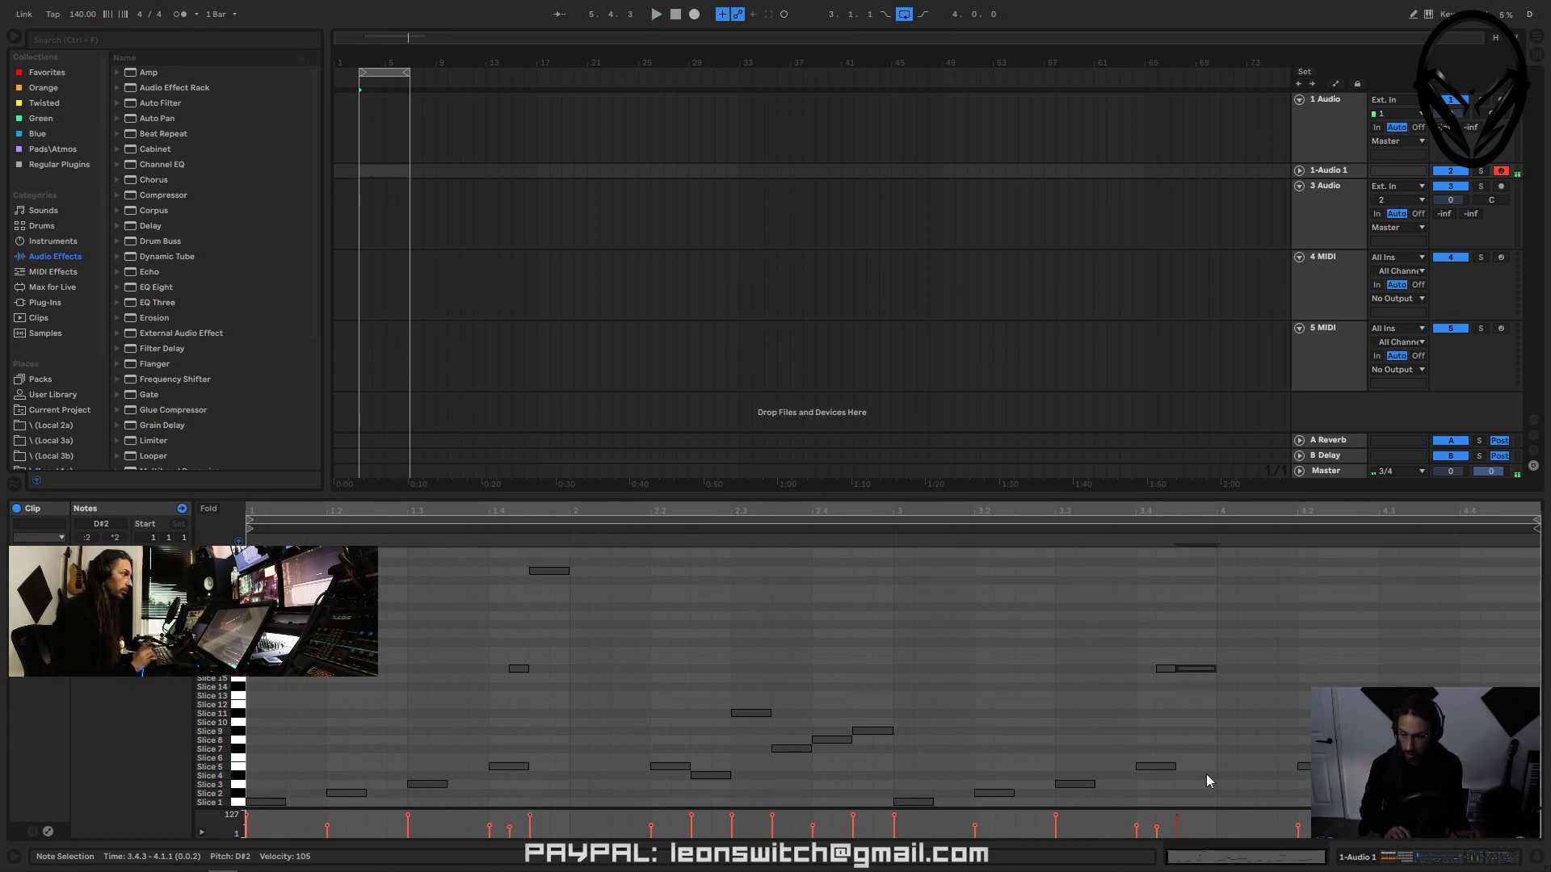
key("Up")
key("shift+Up")
key("Down")
key("Down")
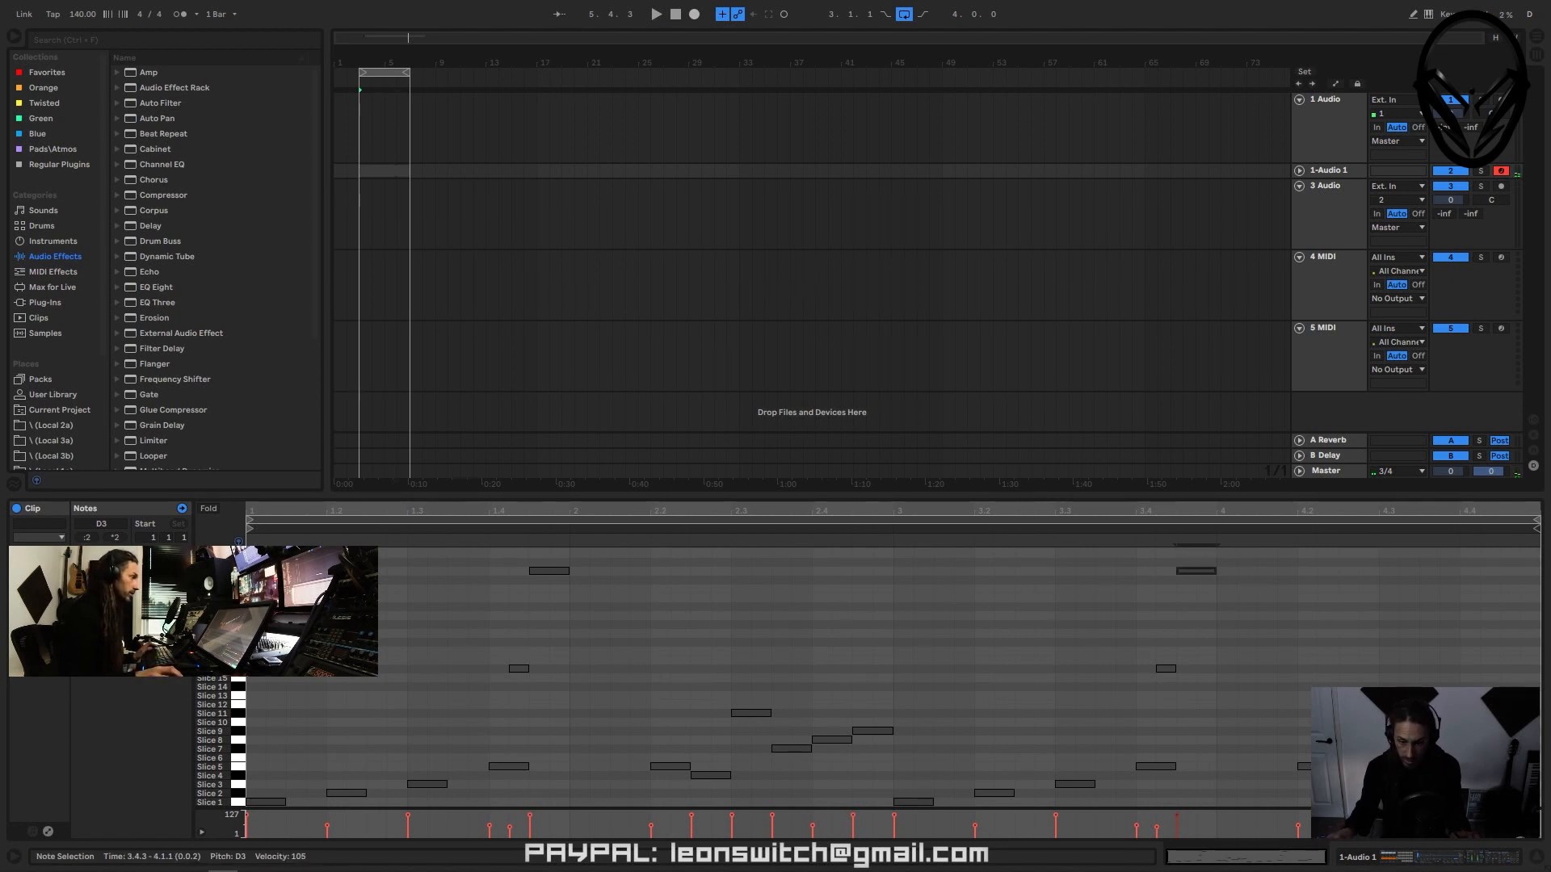
left_click(529, 562)
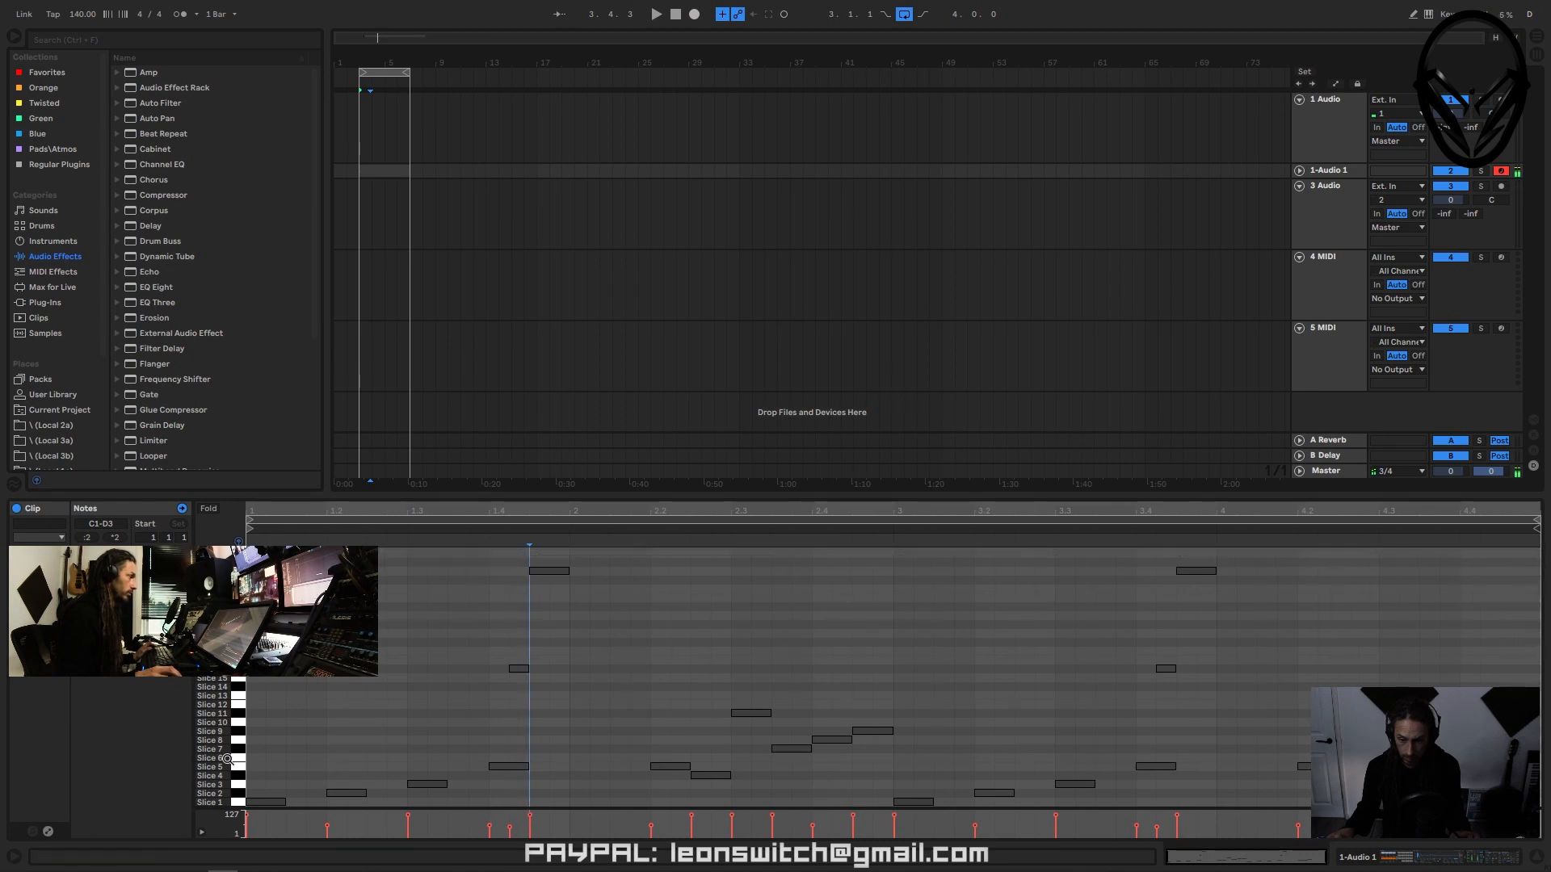
- Audition individual drum slices from the note editor's piano keys and look over the pattern's notes
left_click(235, 793)
left_click(235, 787)
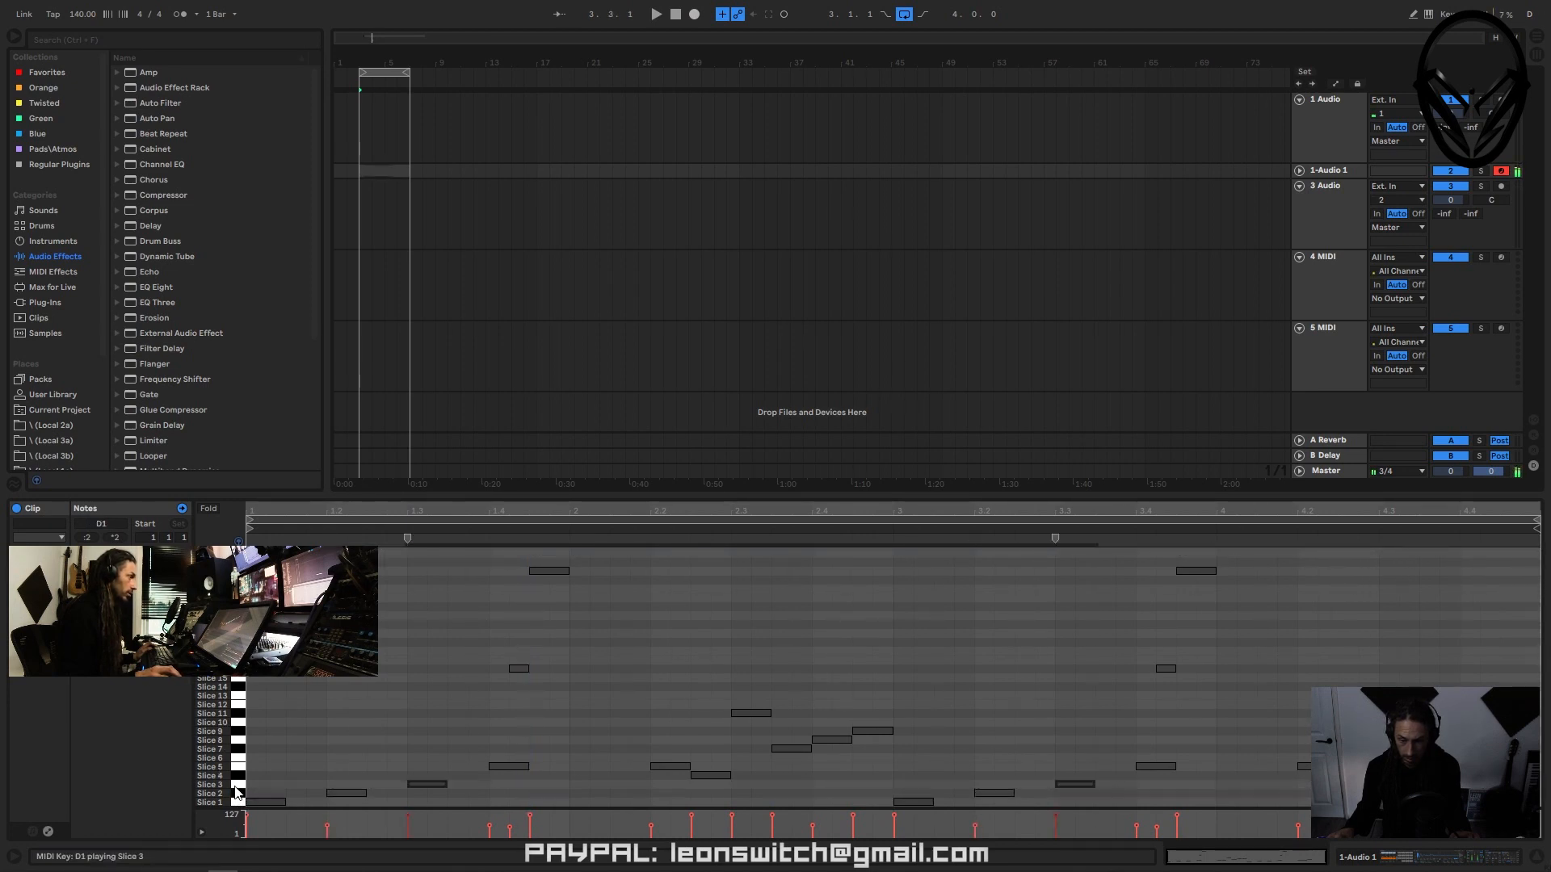
left_click(237, 553)
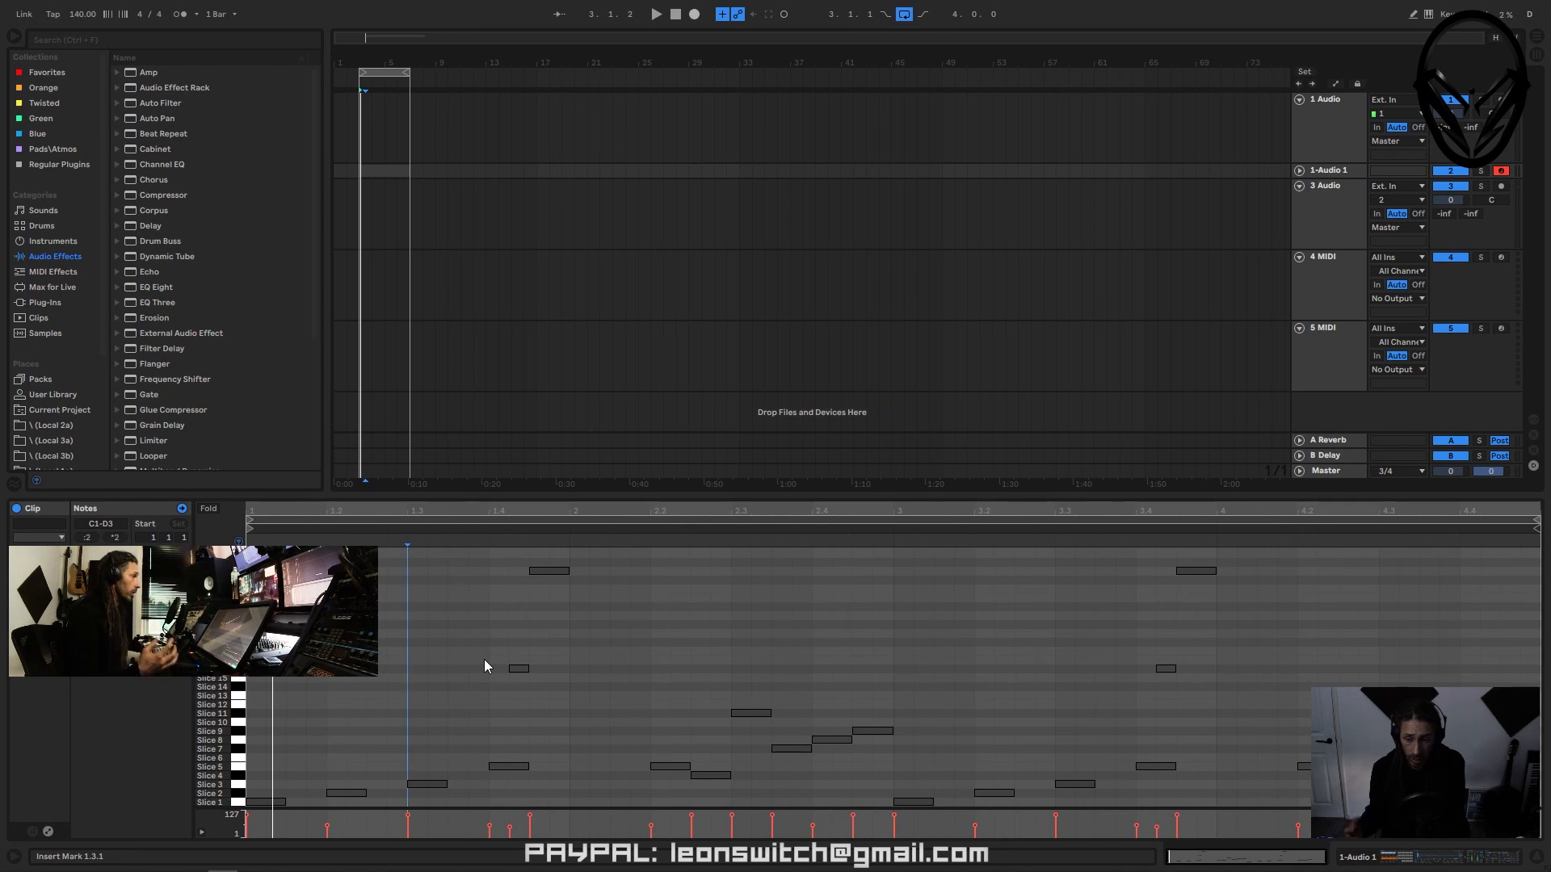
left_click_drag(555, 497, 551, 687)
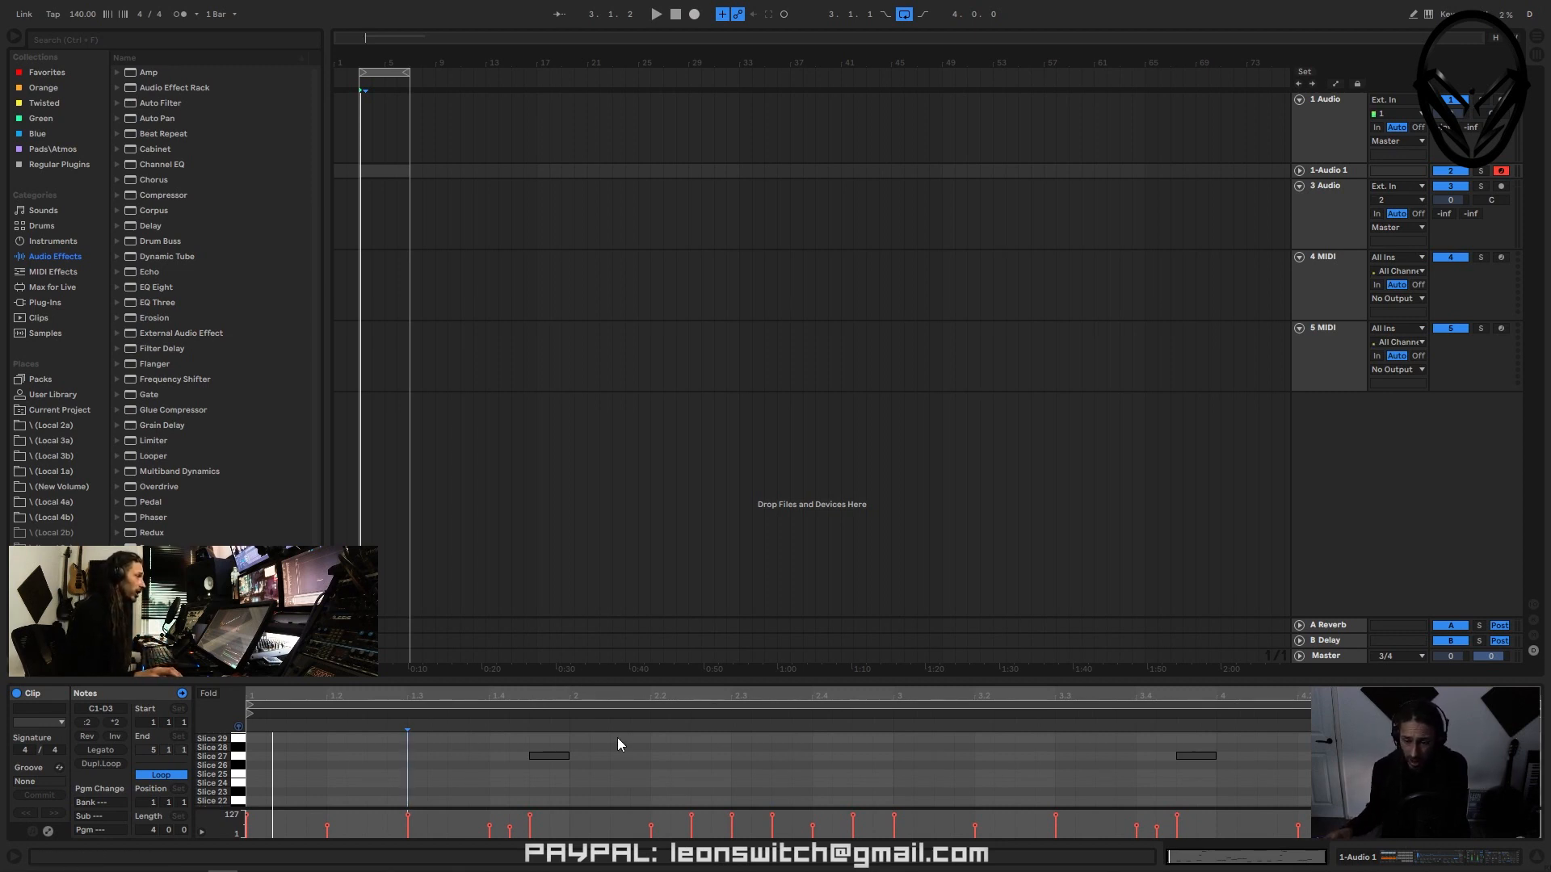
scroll(651, 746, "down", 5)
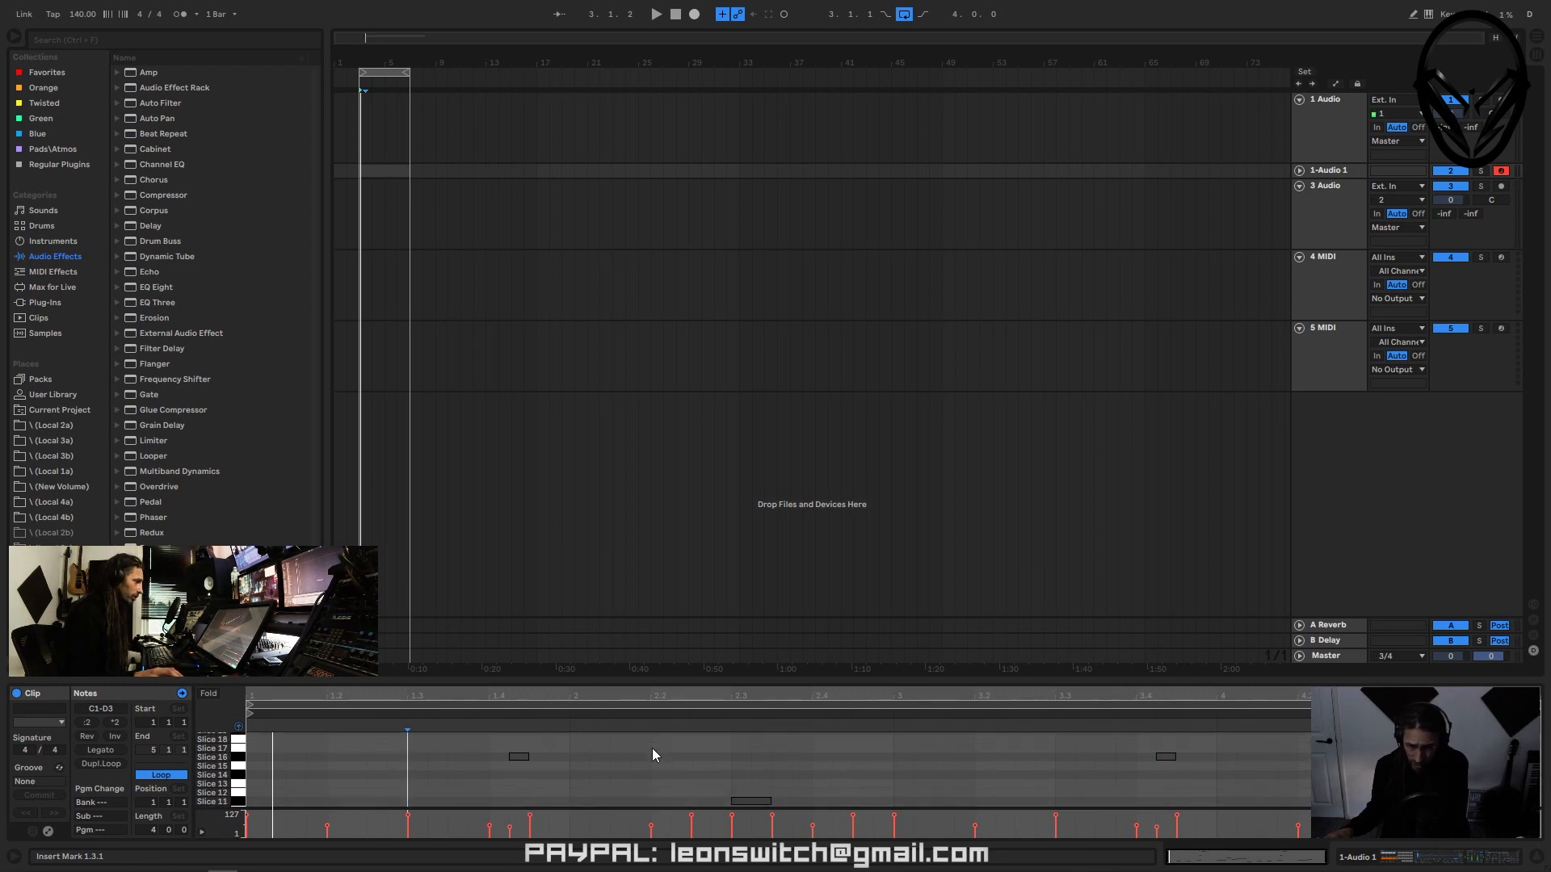
scroll(654, 751, "down", 4)
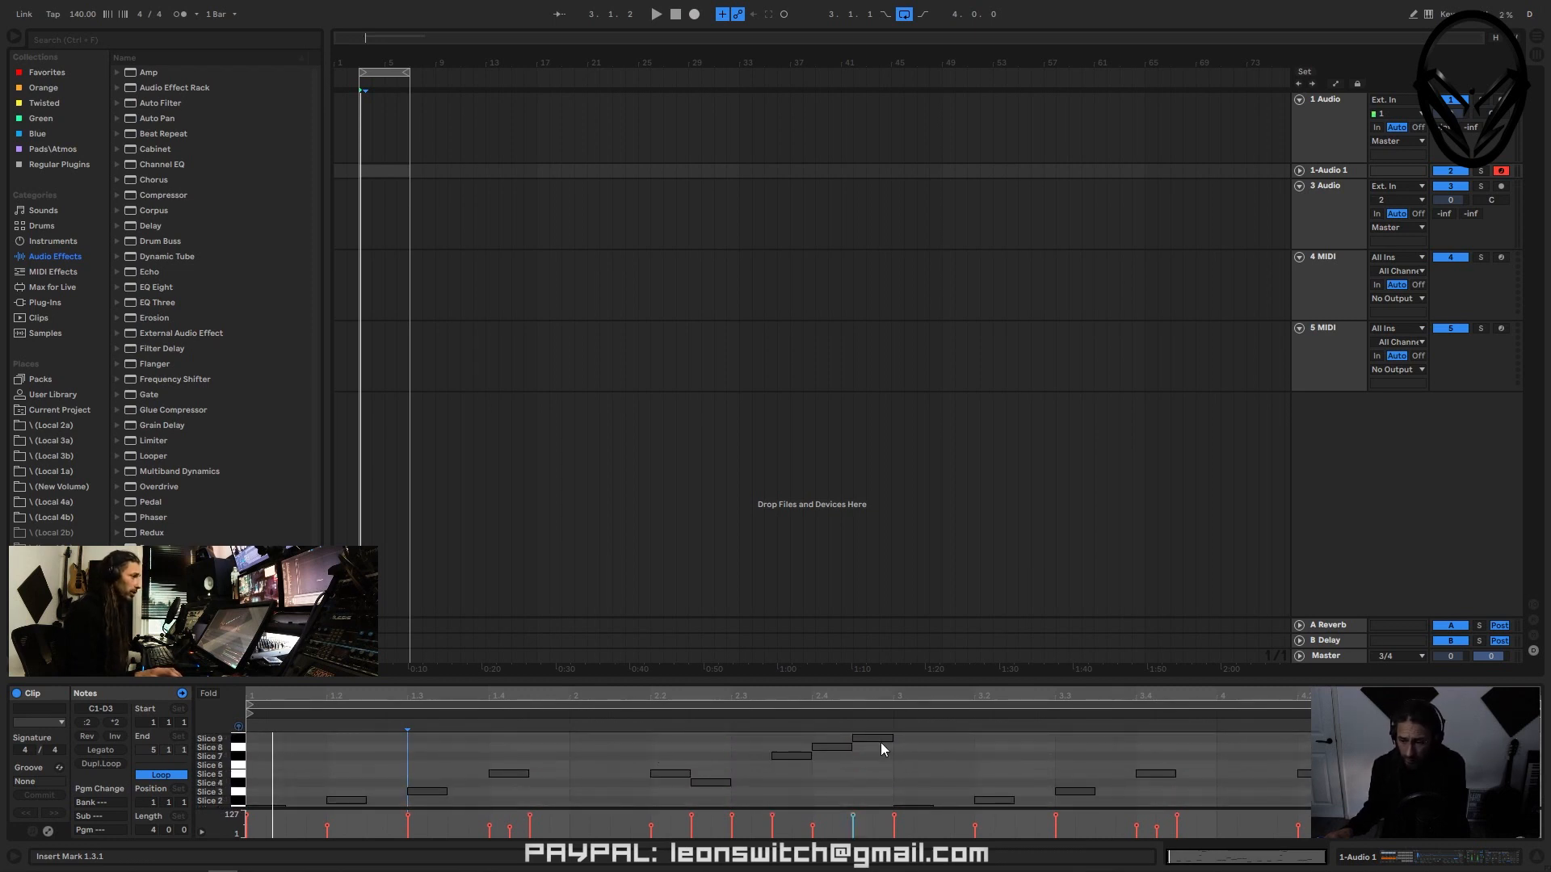
left_click(235, 768)
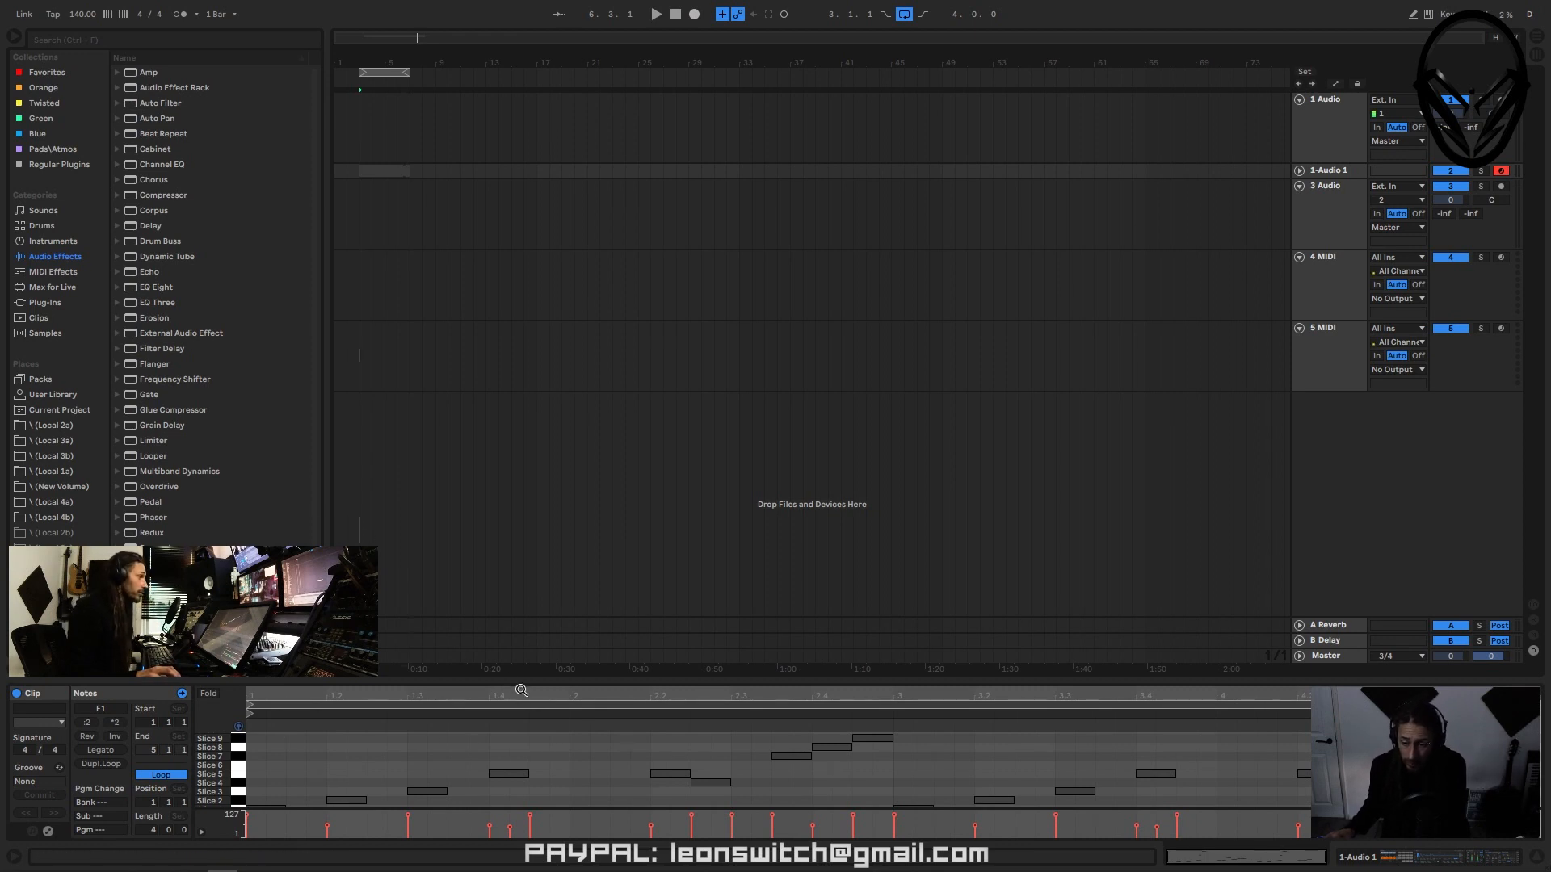
mouse_move(517, 682)
left_mouse_down()
mouse_move(516, 571)
mouse_move(504, 696)
left_mouse_up()
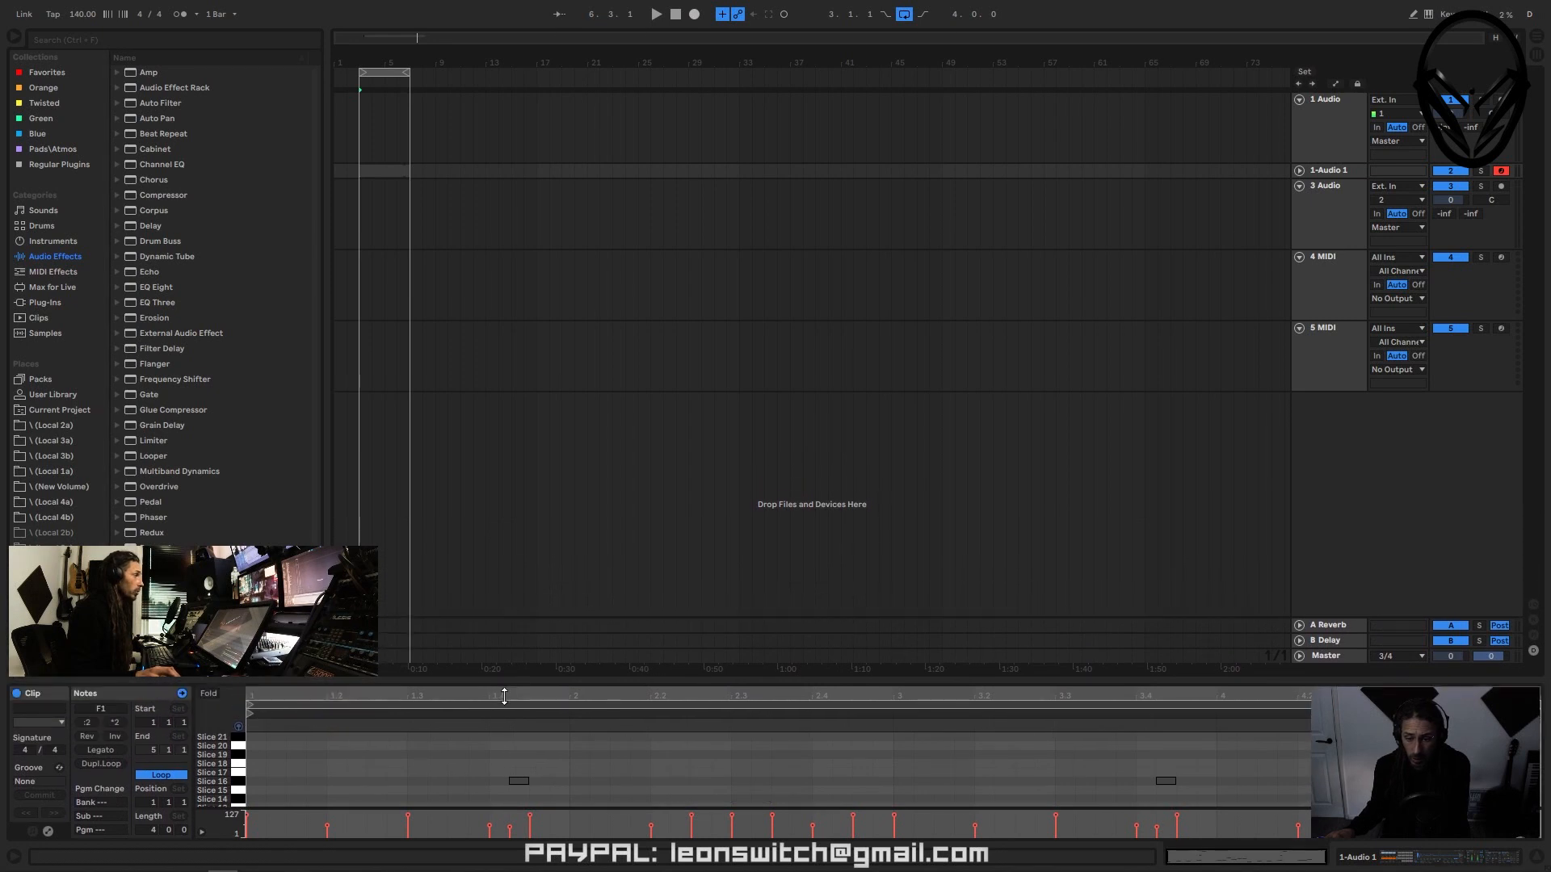
- Move the four-bar MIDI clip on the drum track to start at bar 20 and set the tempo to 174 BPM
left_click(375, 170)
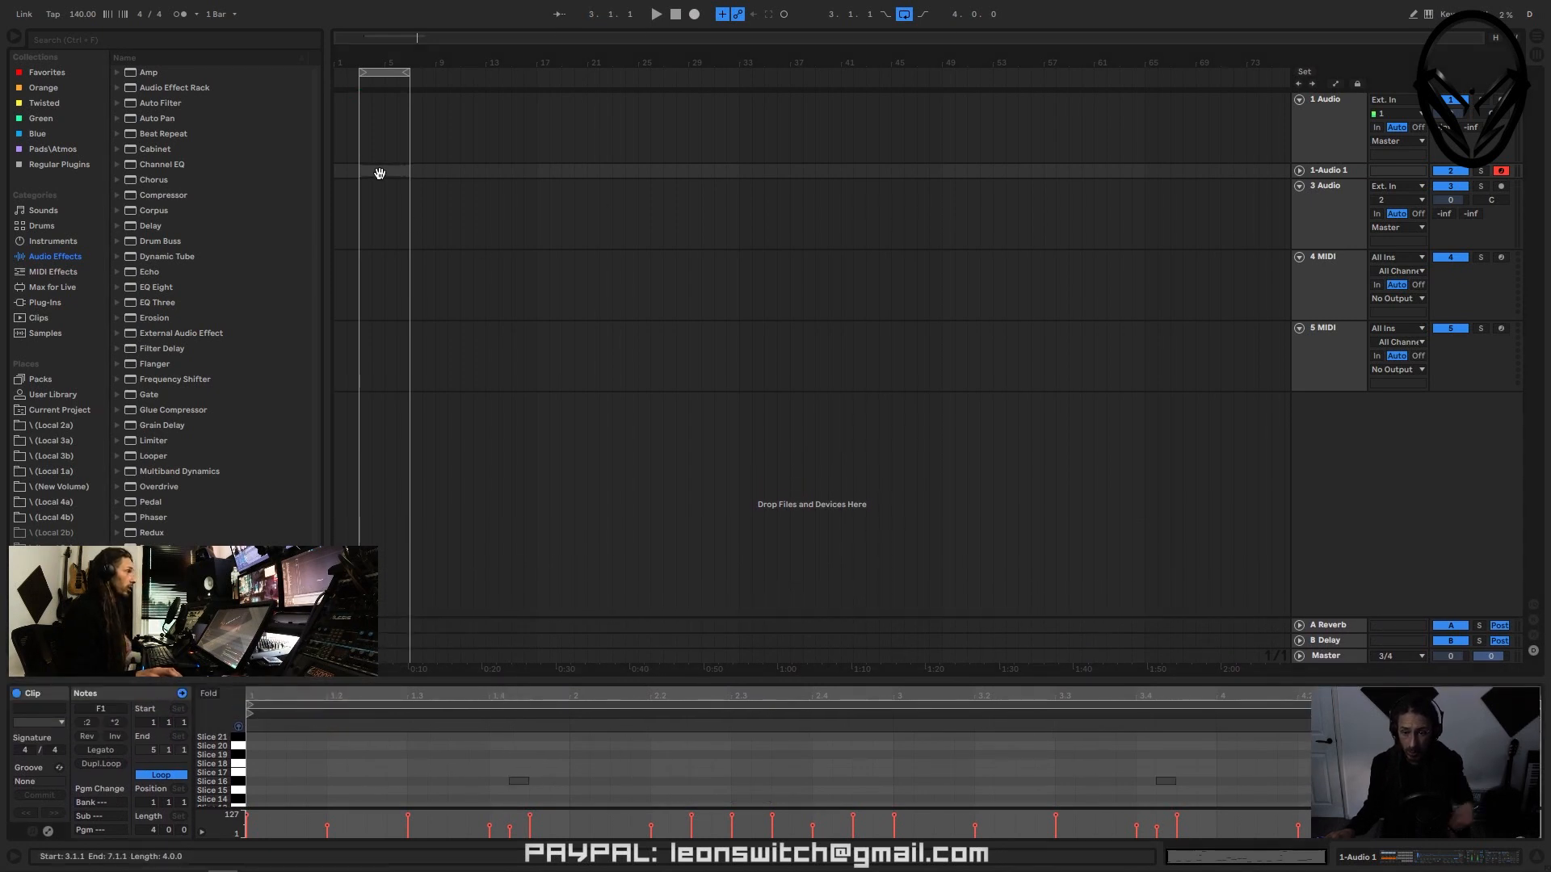
left_click_drag(380, 173, 601, 167)
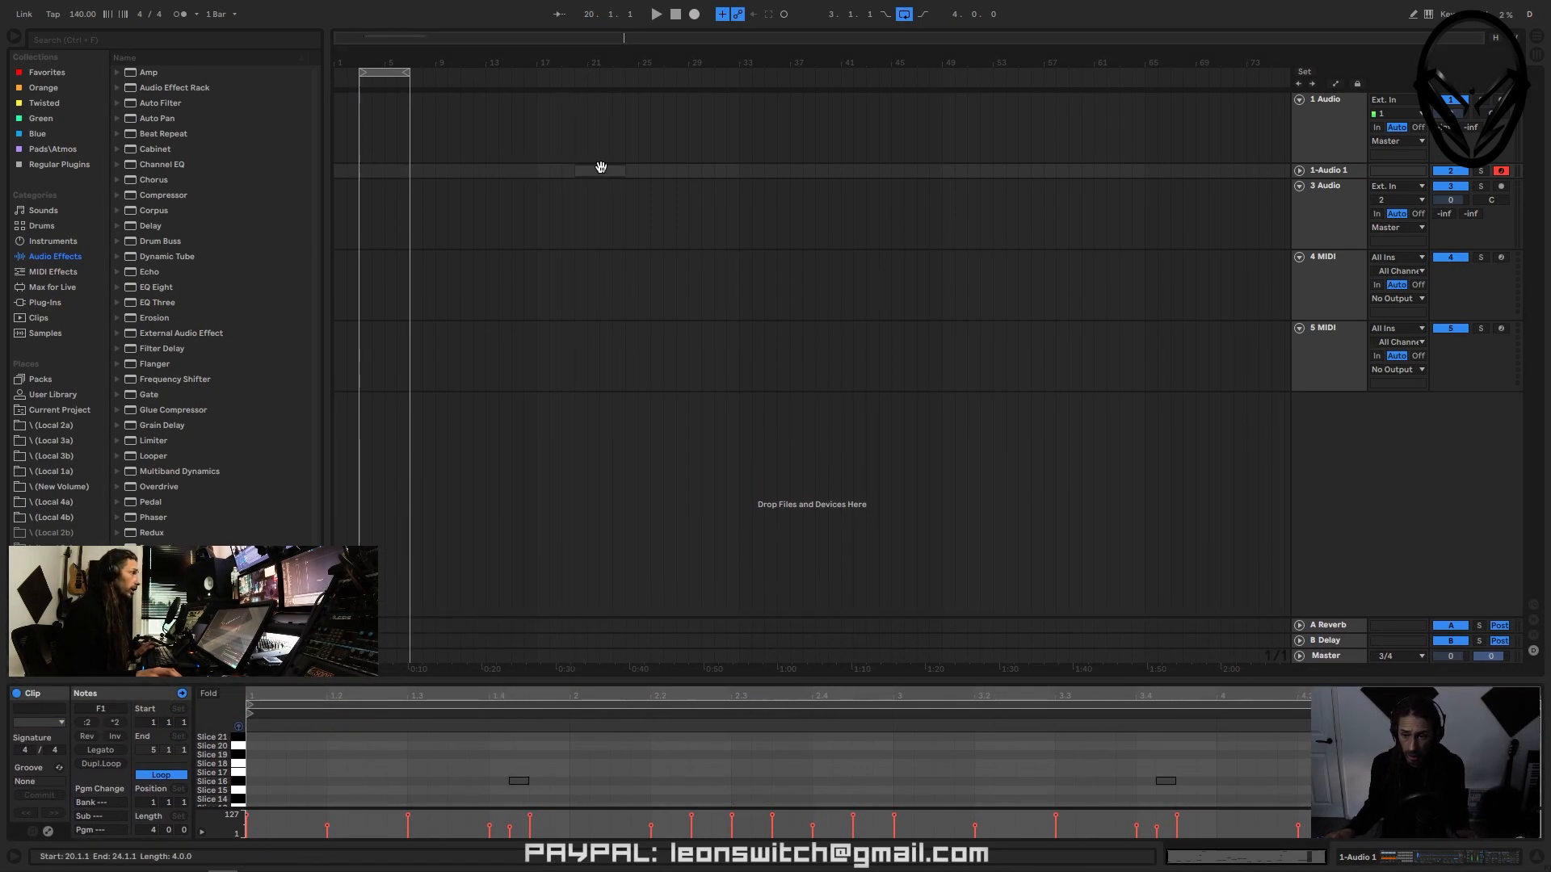
left_click(82, 15)
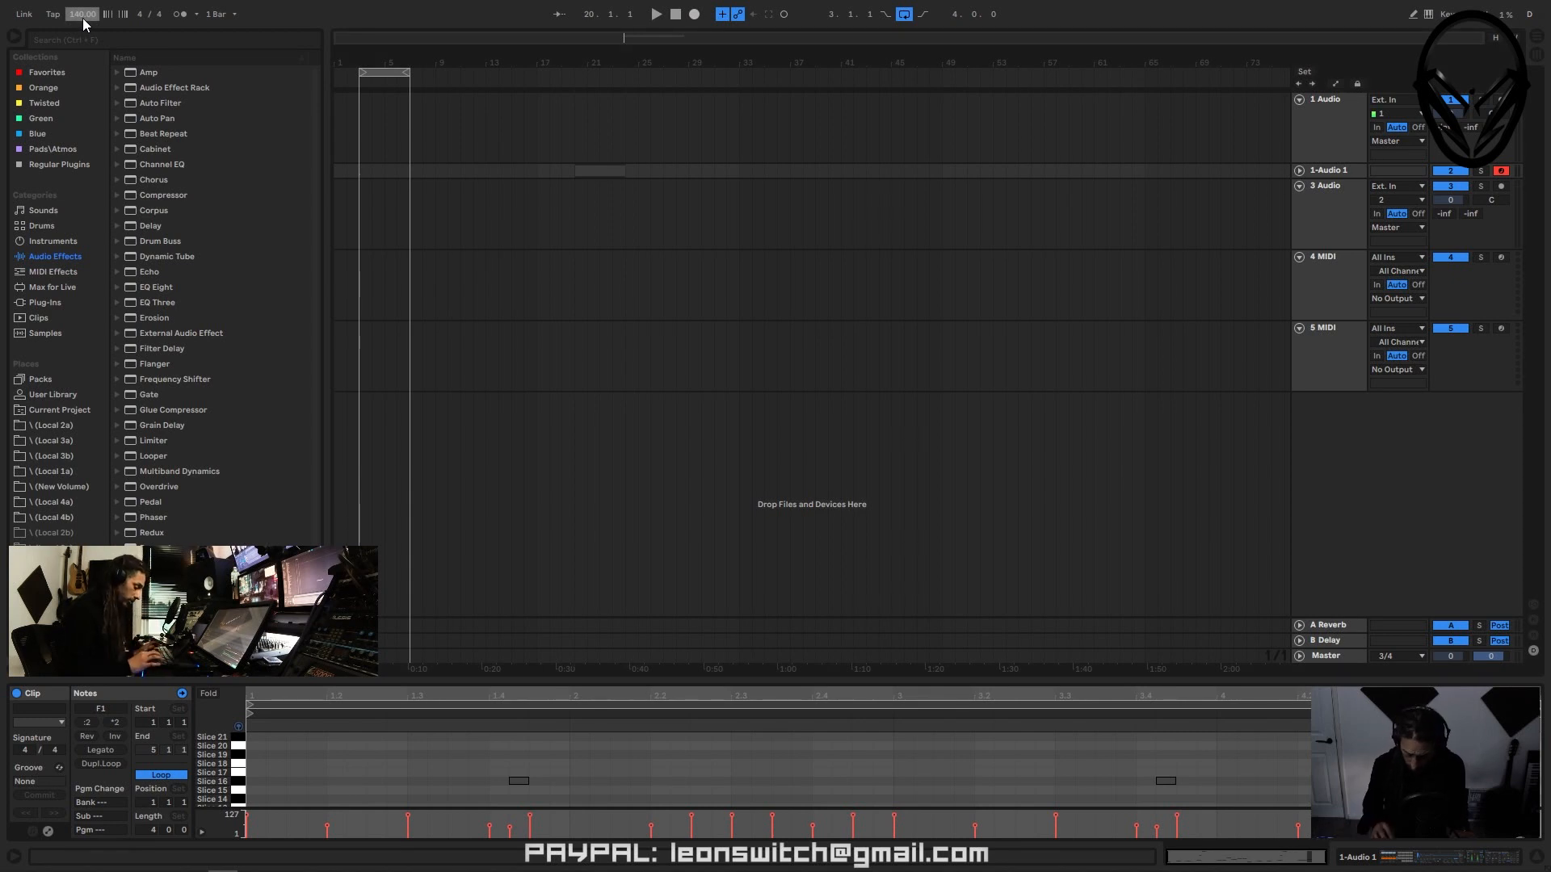
type("174")
key("Return")
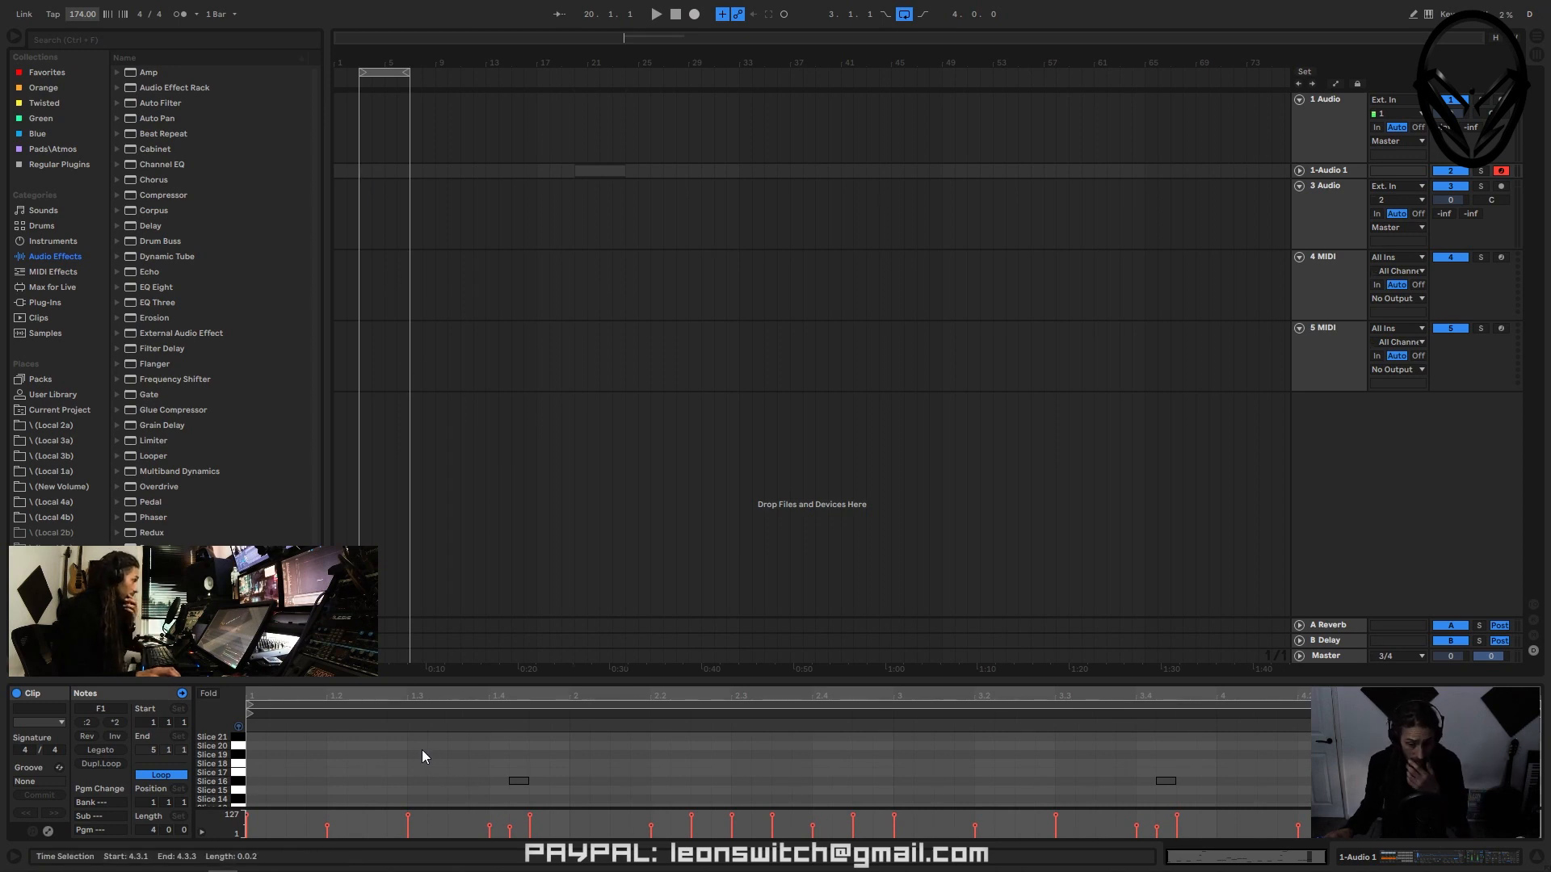
- Insert an empty four-bar MIDI clip on the drum track from bar 3 to bar 7 and enlarge its note editor
left_click(363, 169)
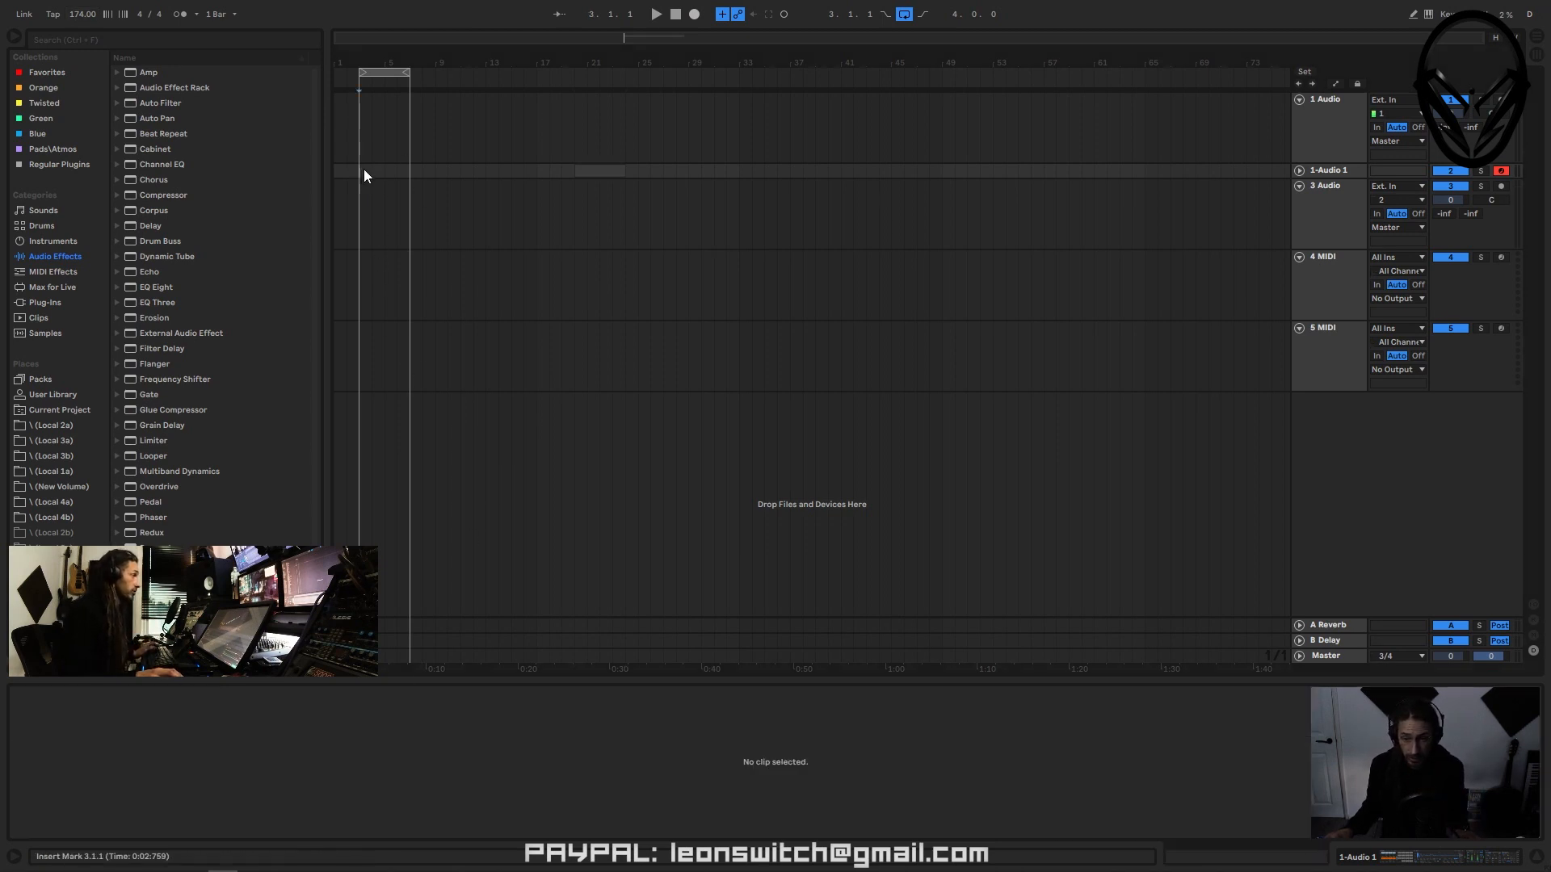
right_click(406, 169)
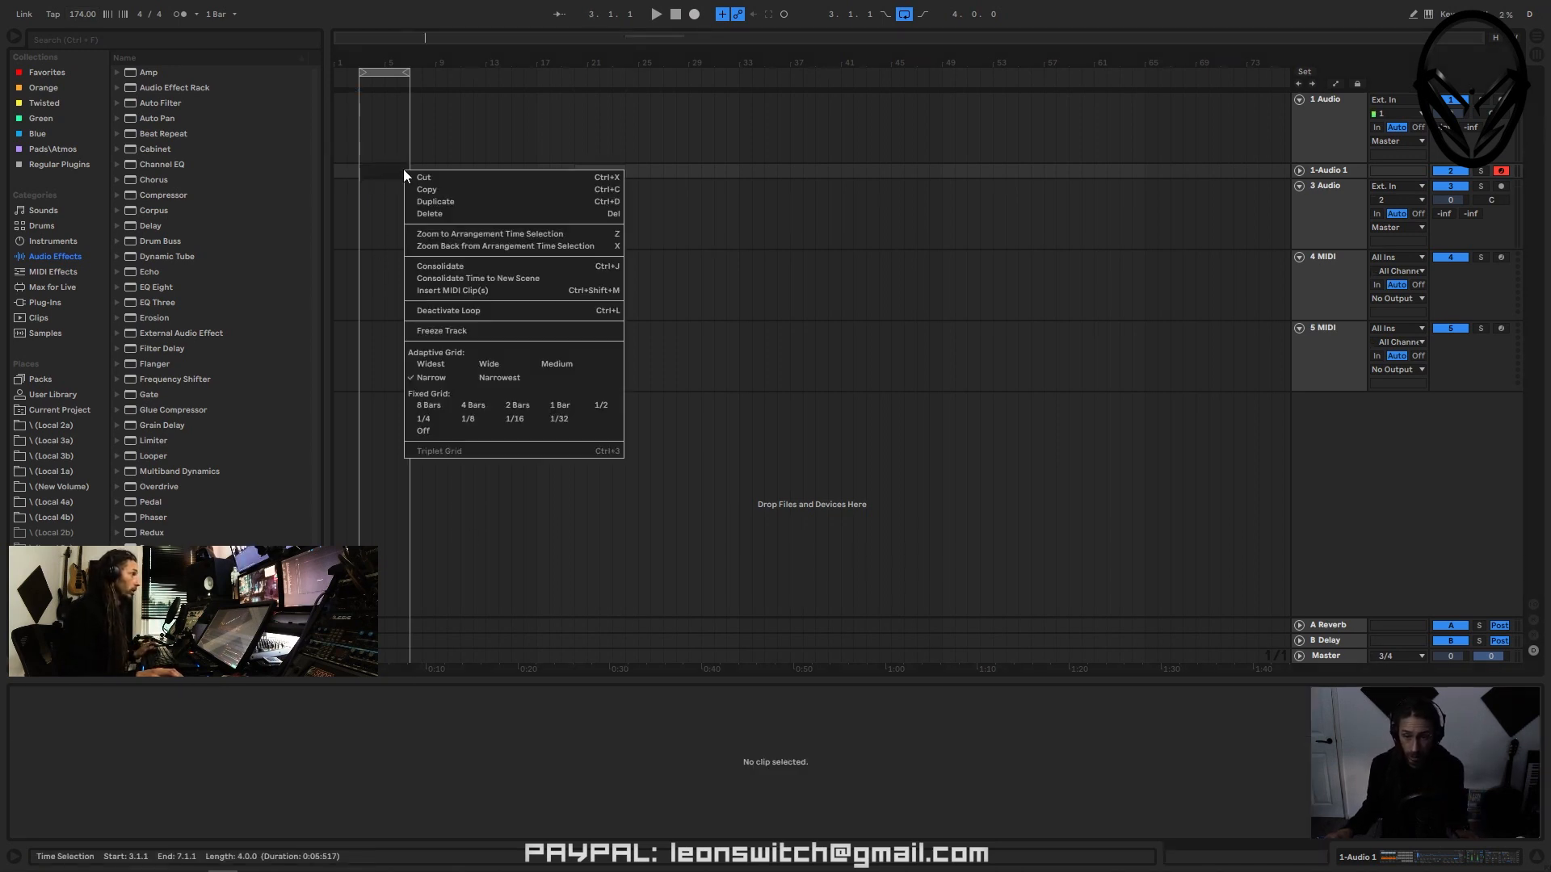
left_click(444, 291)
left_click_drag(403, 675, 416, 572)
scroll(292, 735, "down", 5)
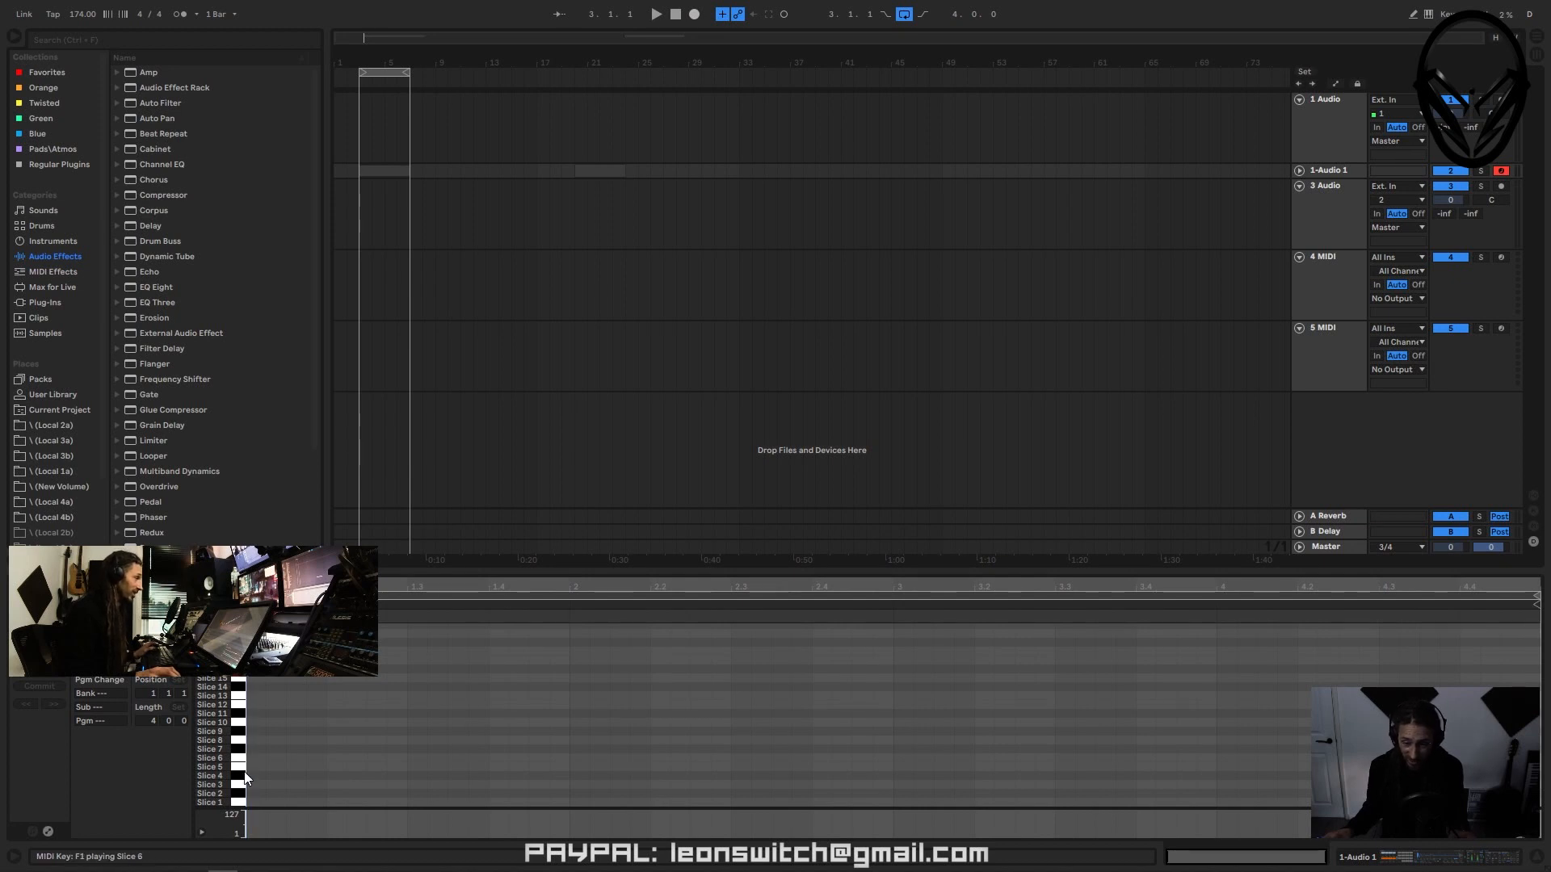
- Add eighth notes for Slice 1 at 1.1.1, Slice 2 at 1.1.3 and Slice 3 at 1.2.1
left_click(239, 802)
double_click(263, 802)
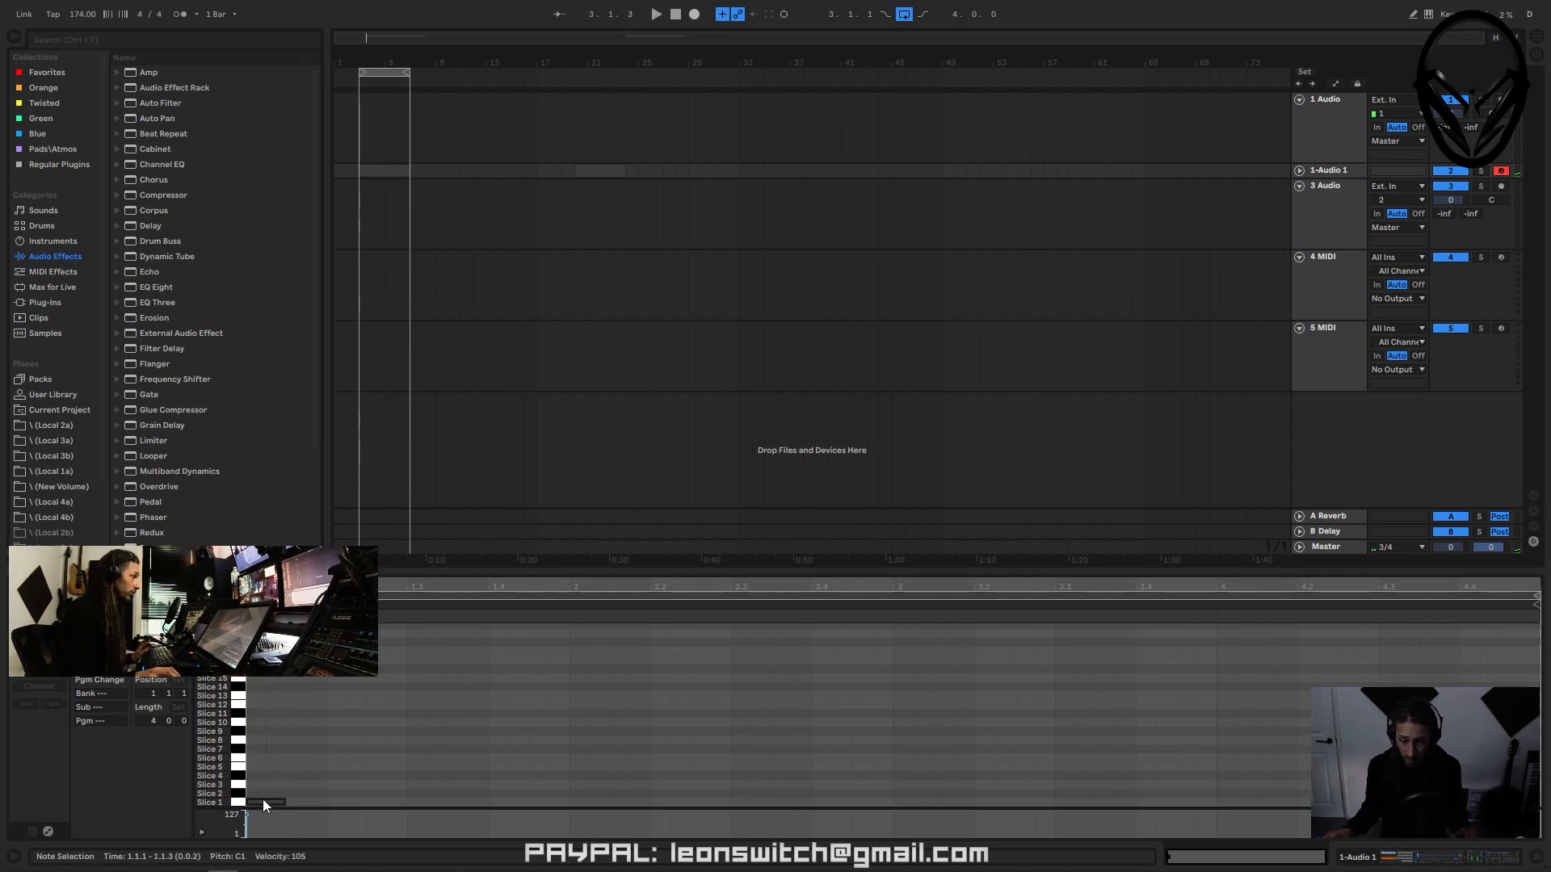
left_click_drag(262, 802, 345, 789)
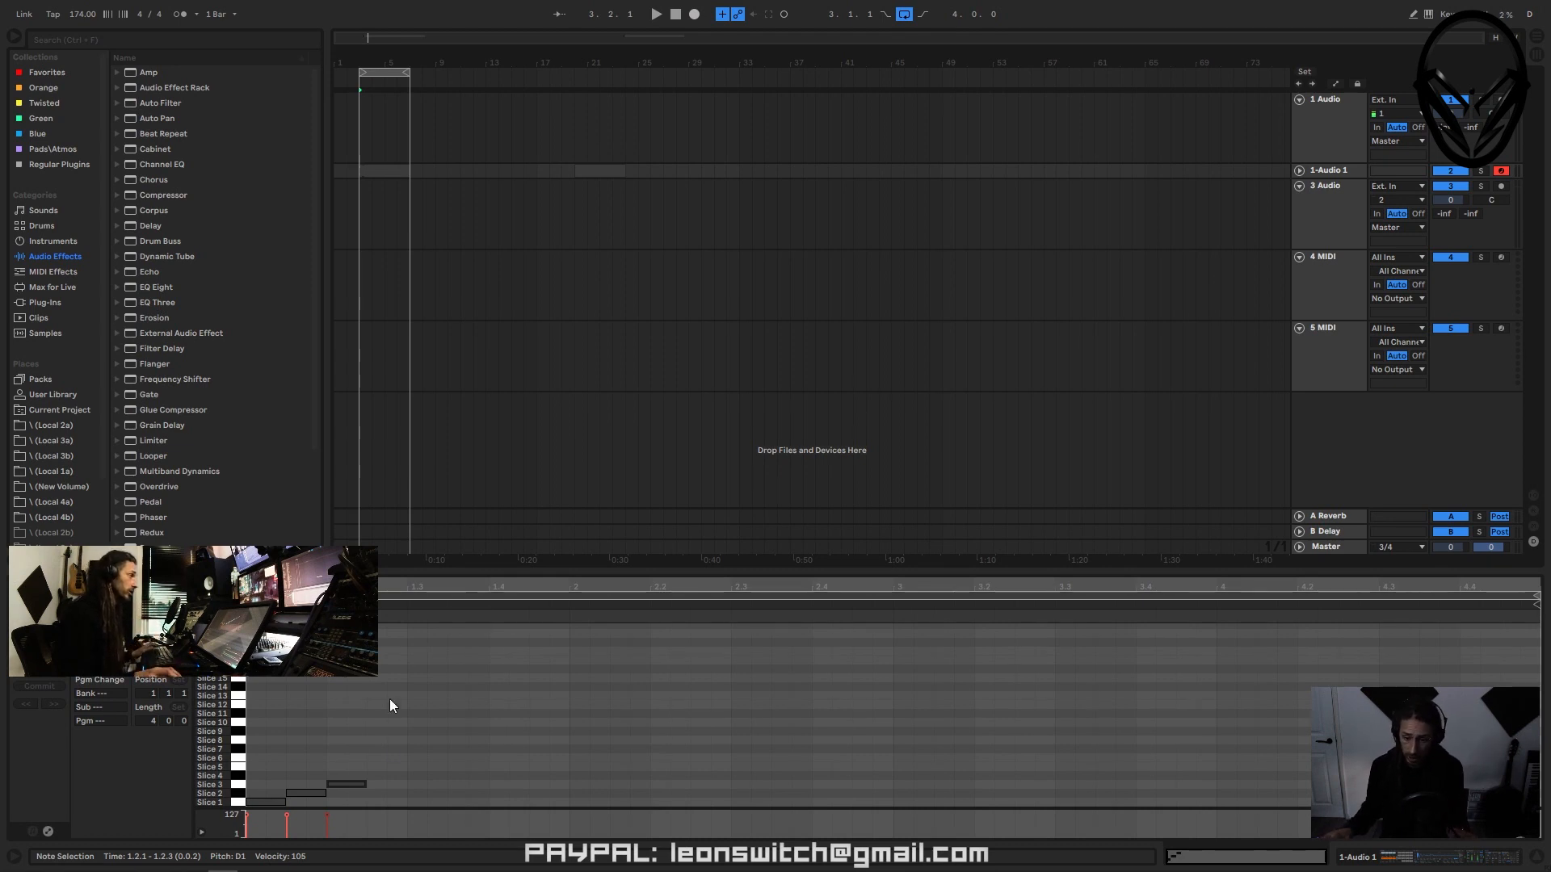
left_click(345, 744)
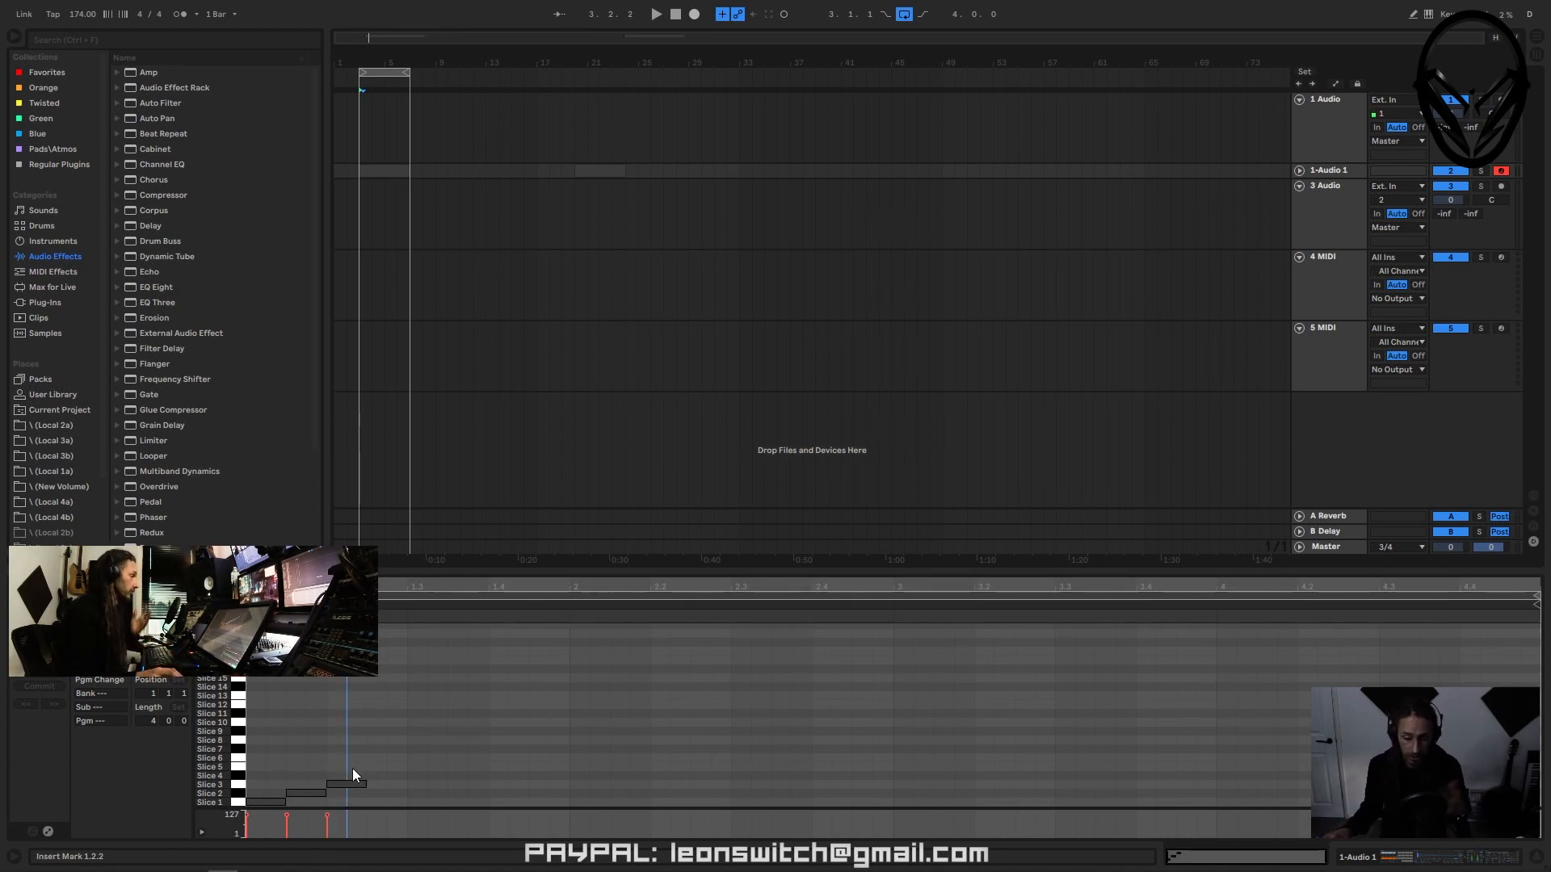
- Audition slices, add a rising run of four sixteenth notes from D2 to F2 between 1.2.3 and 1.3.3, and play it
left_click(239, 771)
left_click(241, 748)
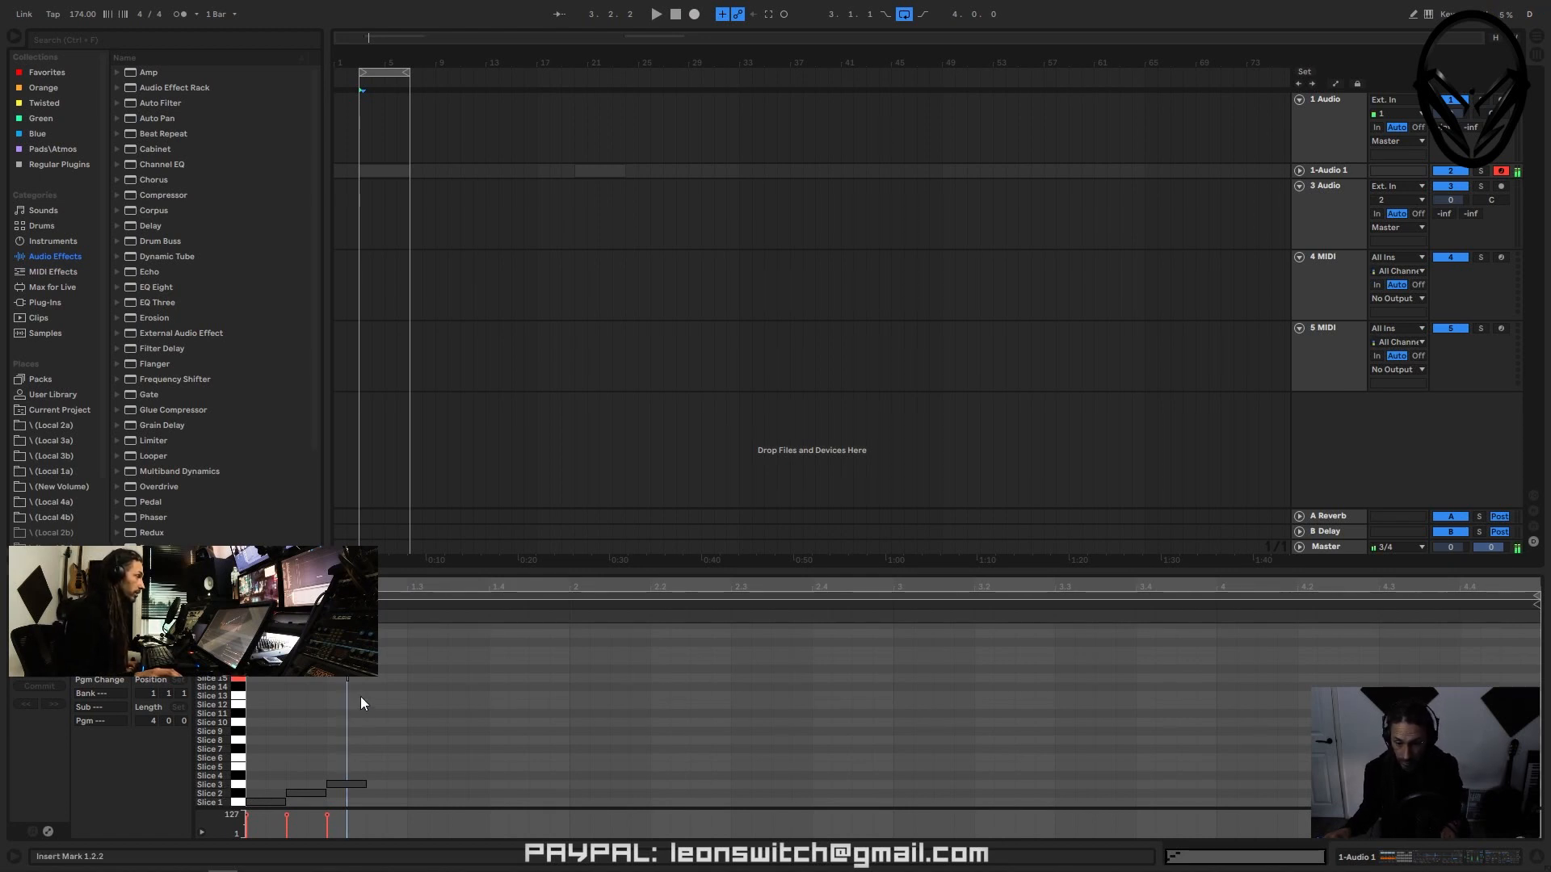
double_click(374, 681)
double_click(400, 672)
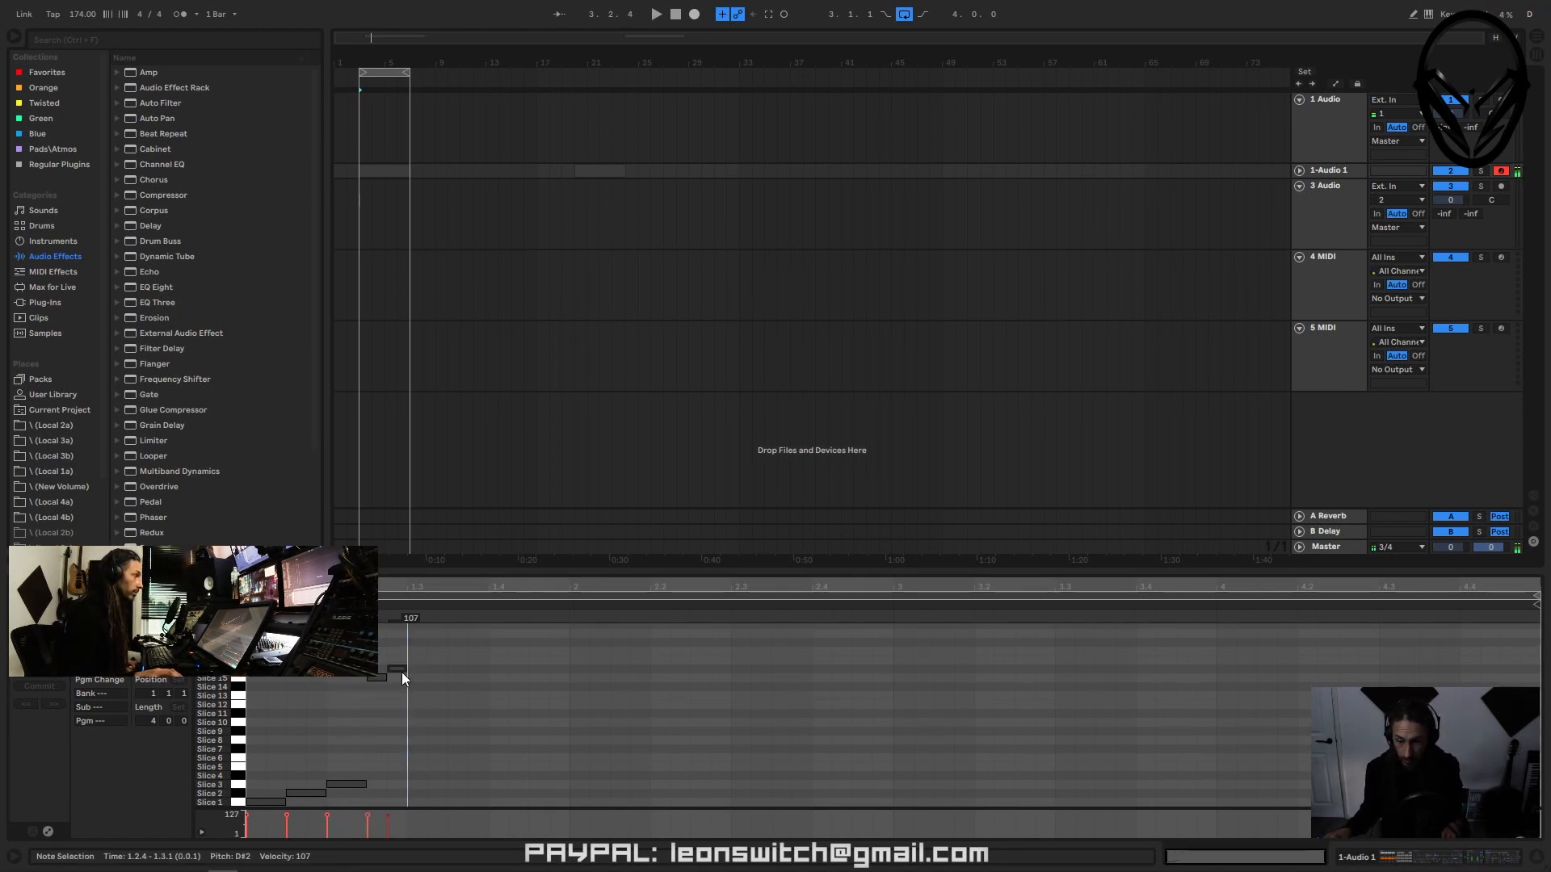
double_click(410, 661)
double_click(434, 652)
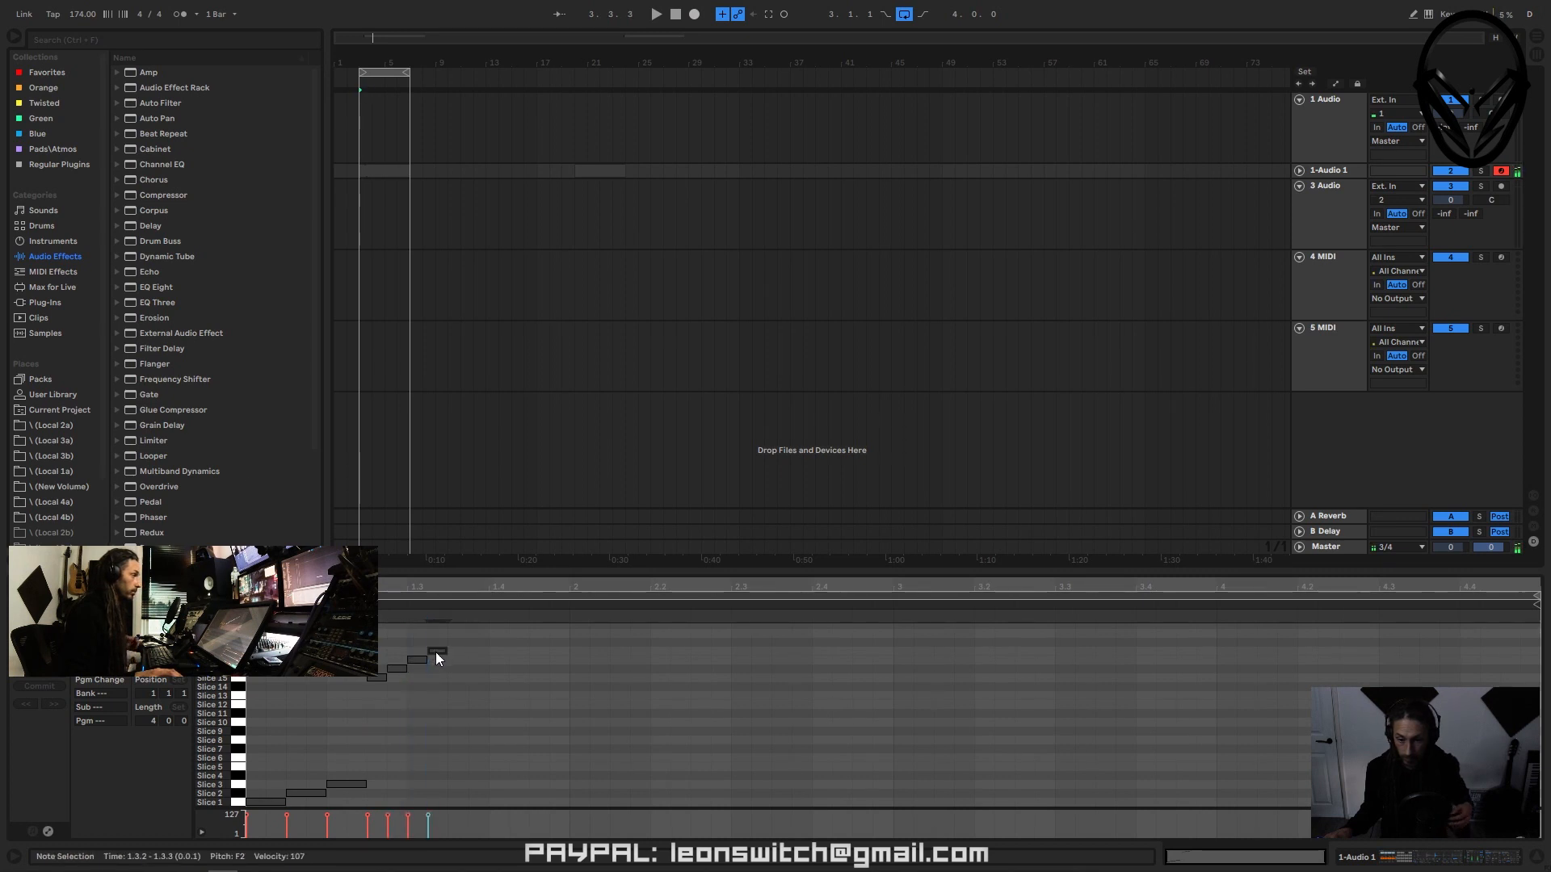
key("space")
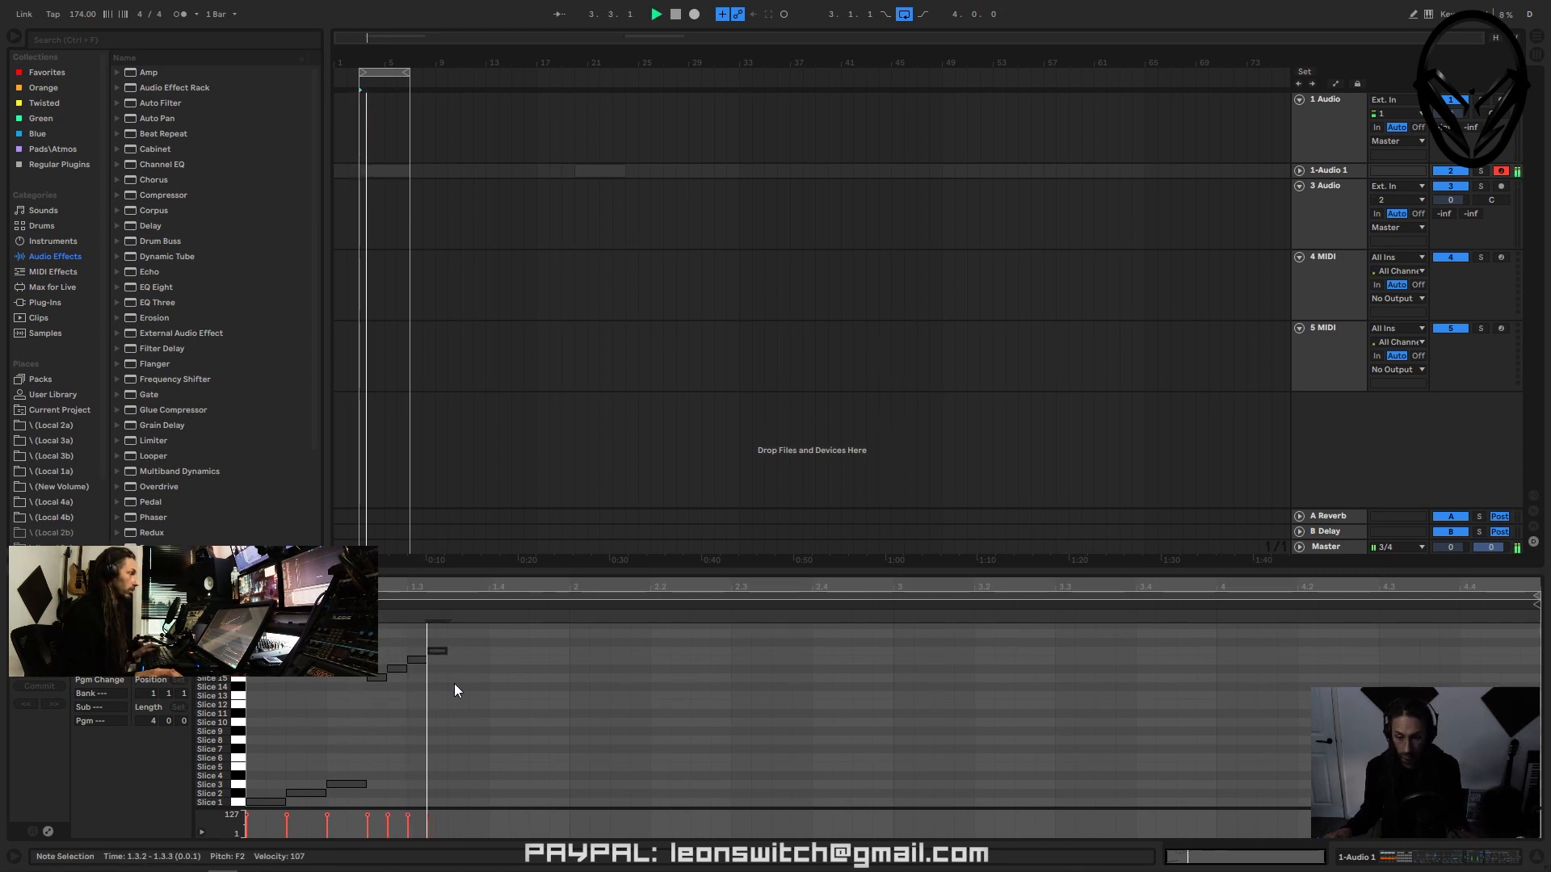
key("space")
- Lower the velocity of the four notes from D2 to F2 to about 70
left_click(489, 723)
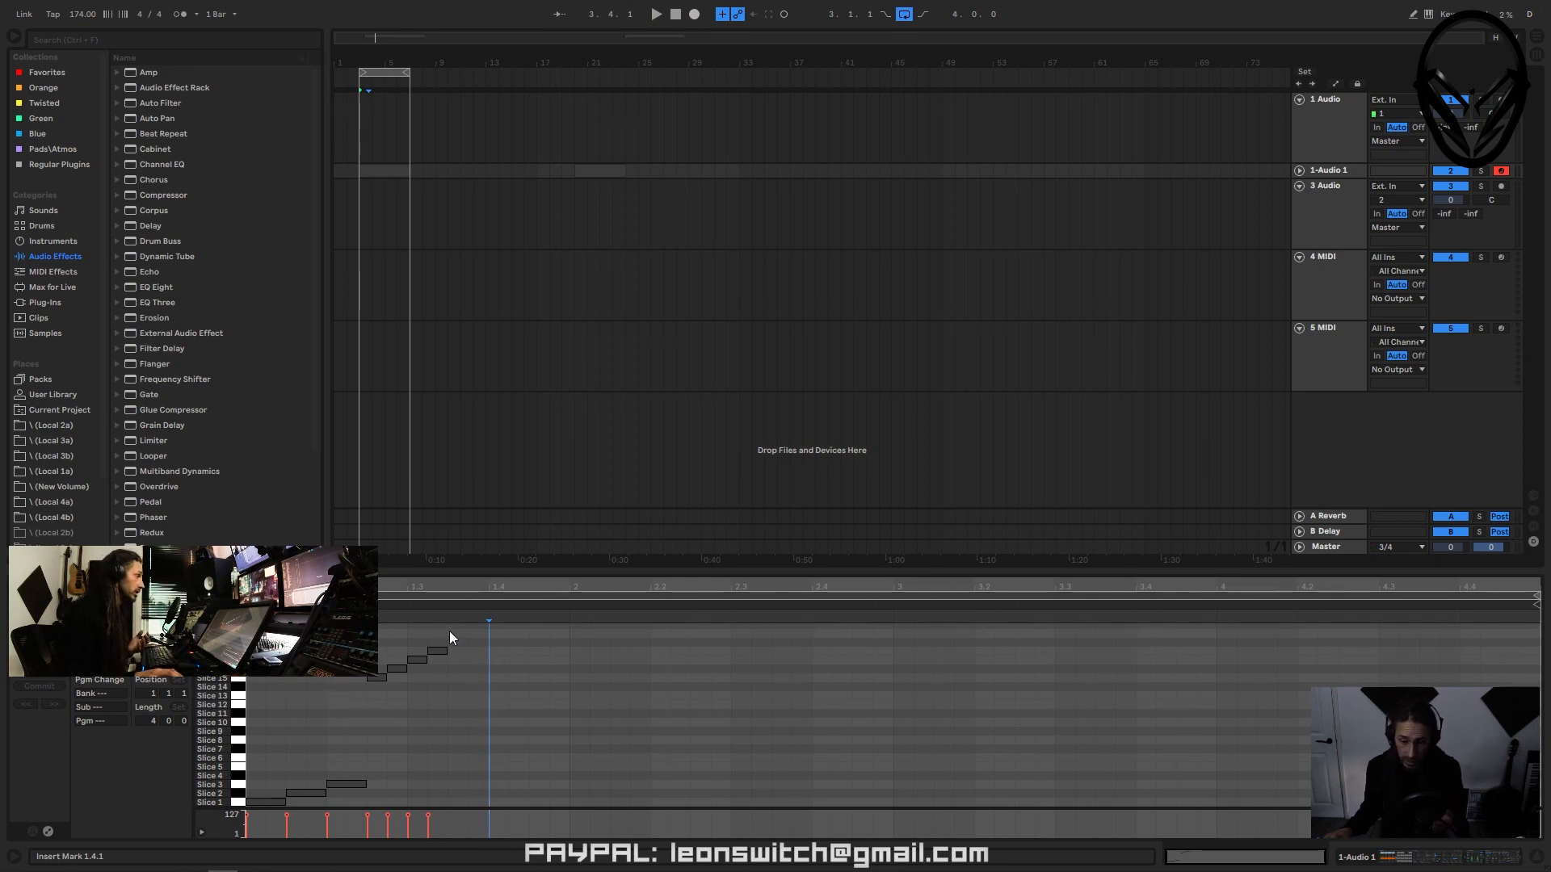
left_click_drag(458, 636, 372, 692)
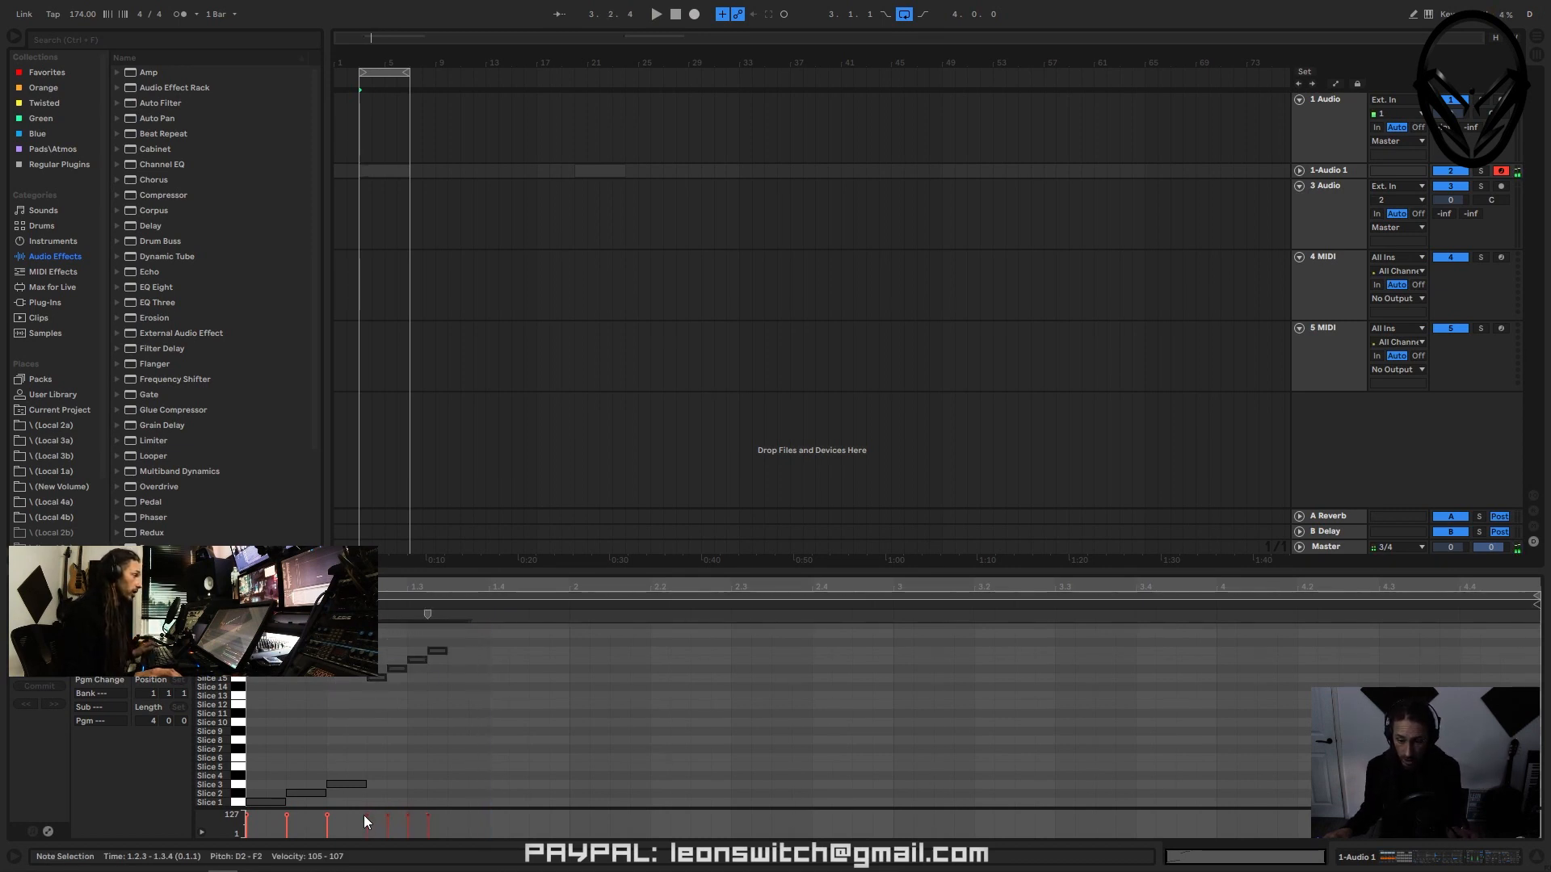
left_click_drag(367, 814, 367, 822)
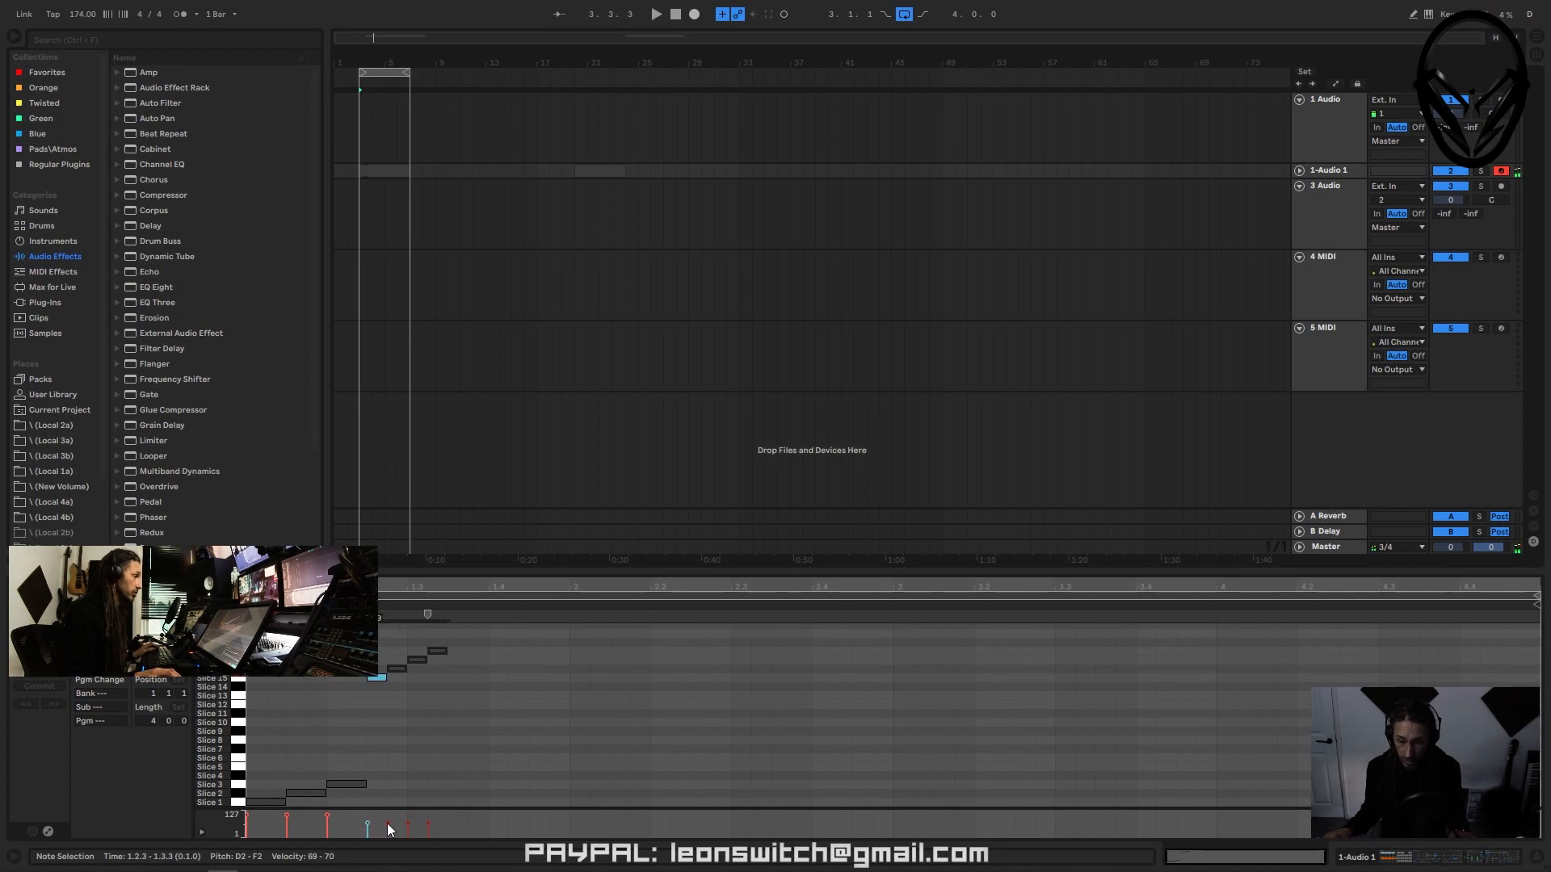
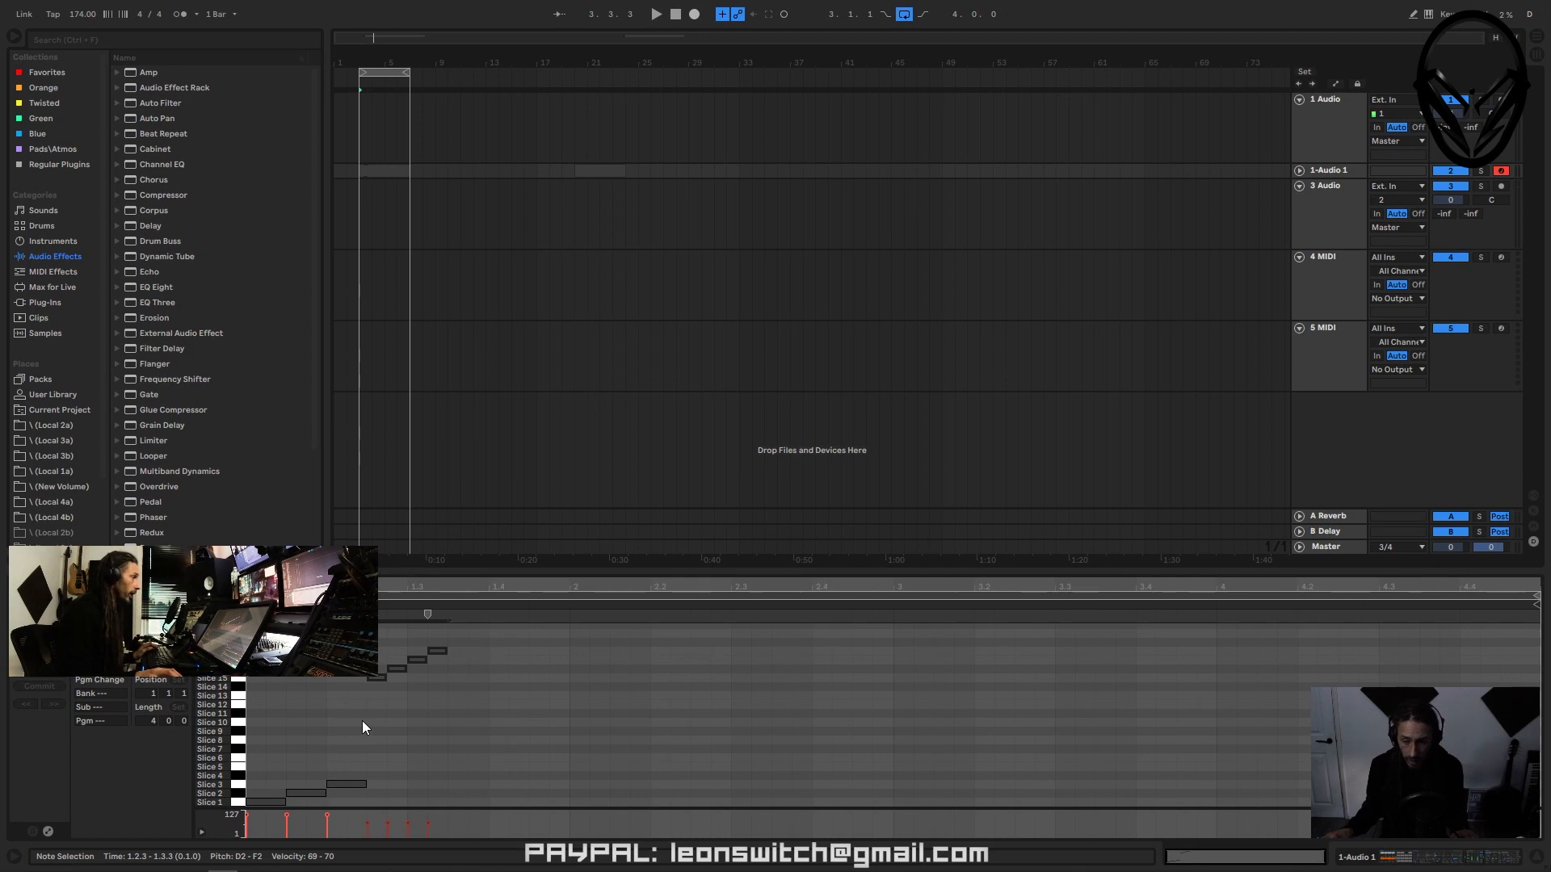
- Duplicate the opening Slice 1, Slice 2 and Slice 3 notes and place the copies from 1.3.3 to 2.1.1
left_click_drag(362, 720, 271, 803)
key("ctrl+d")
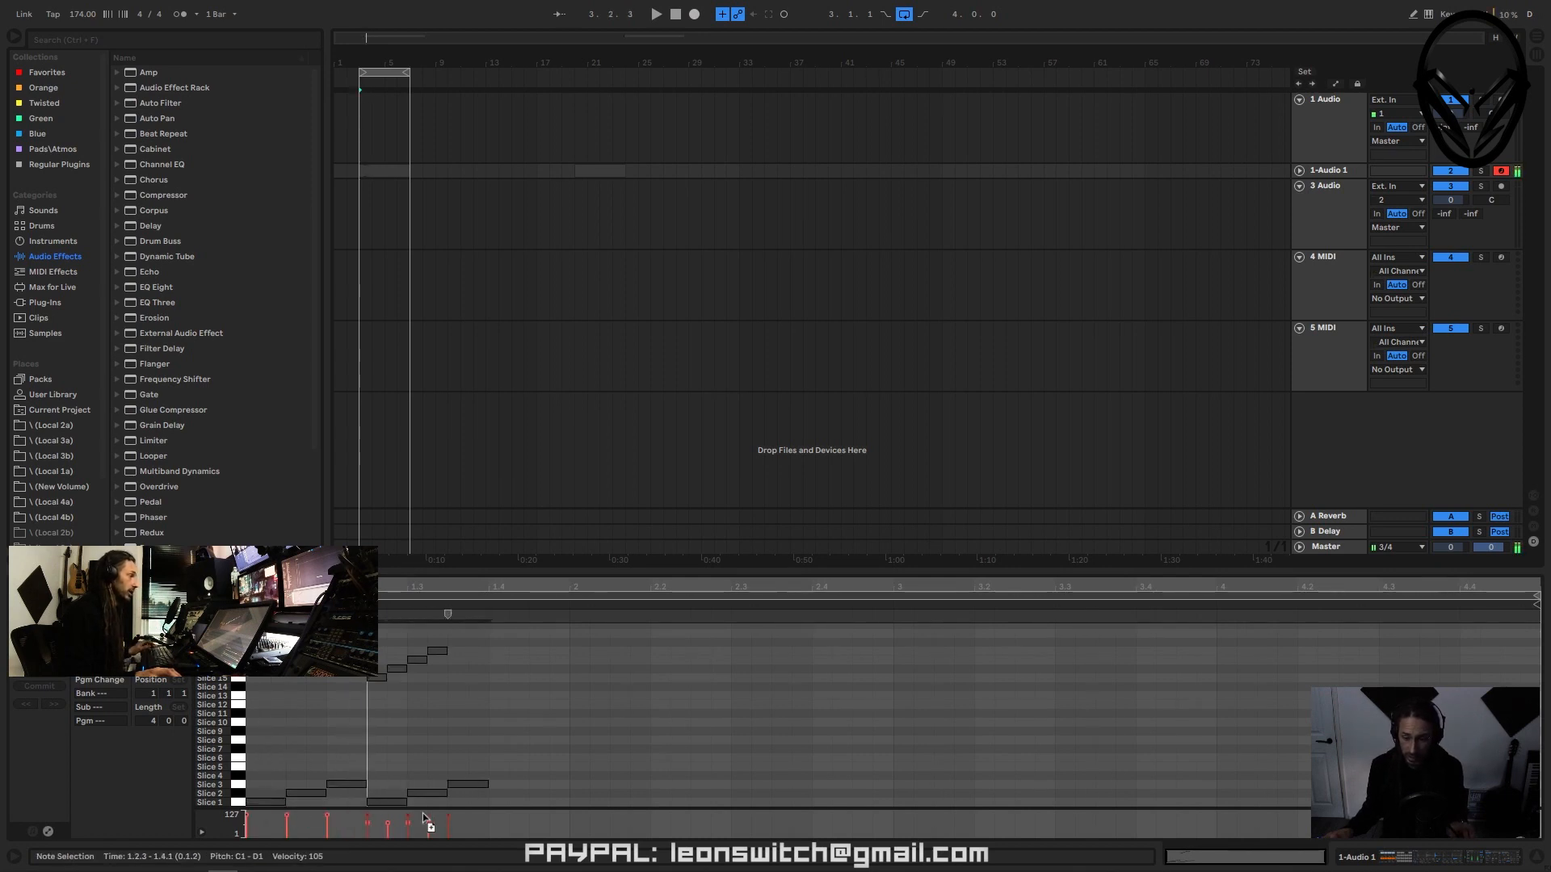
left_click_drag(422, 813, 476, 815)
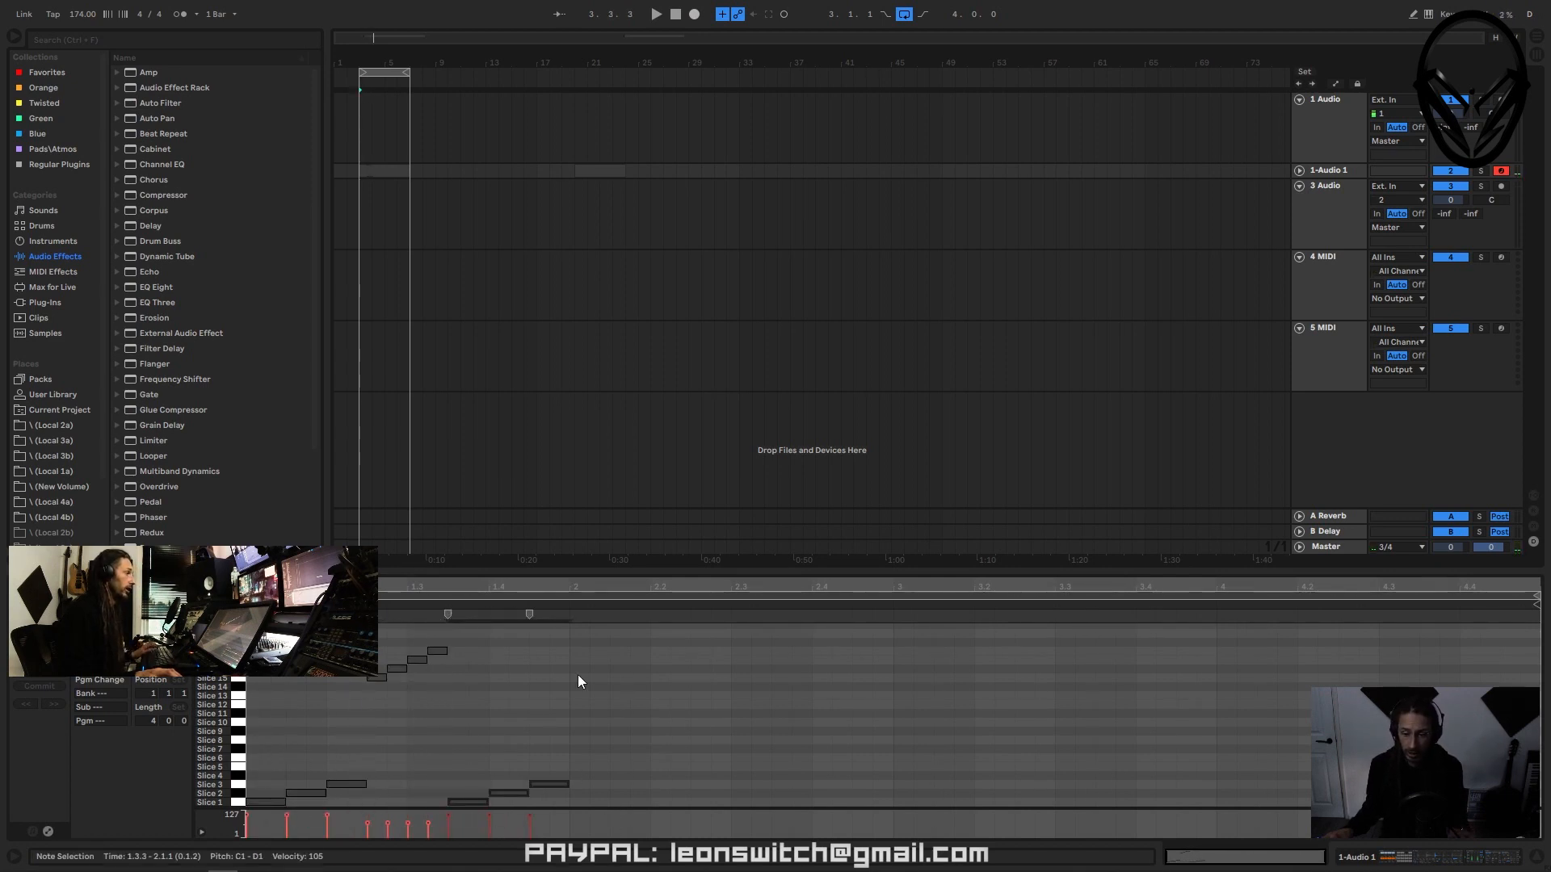
left_click(556, 625)
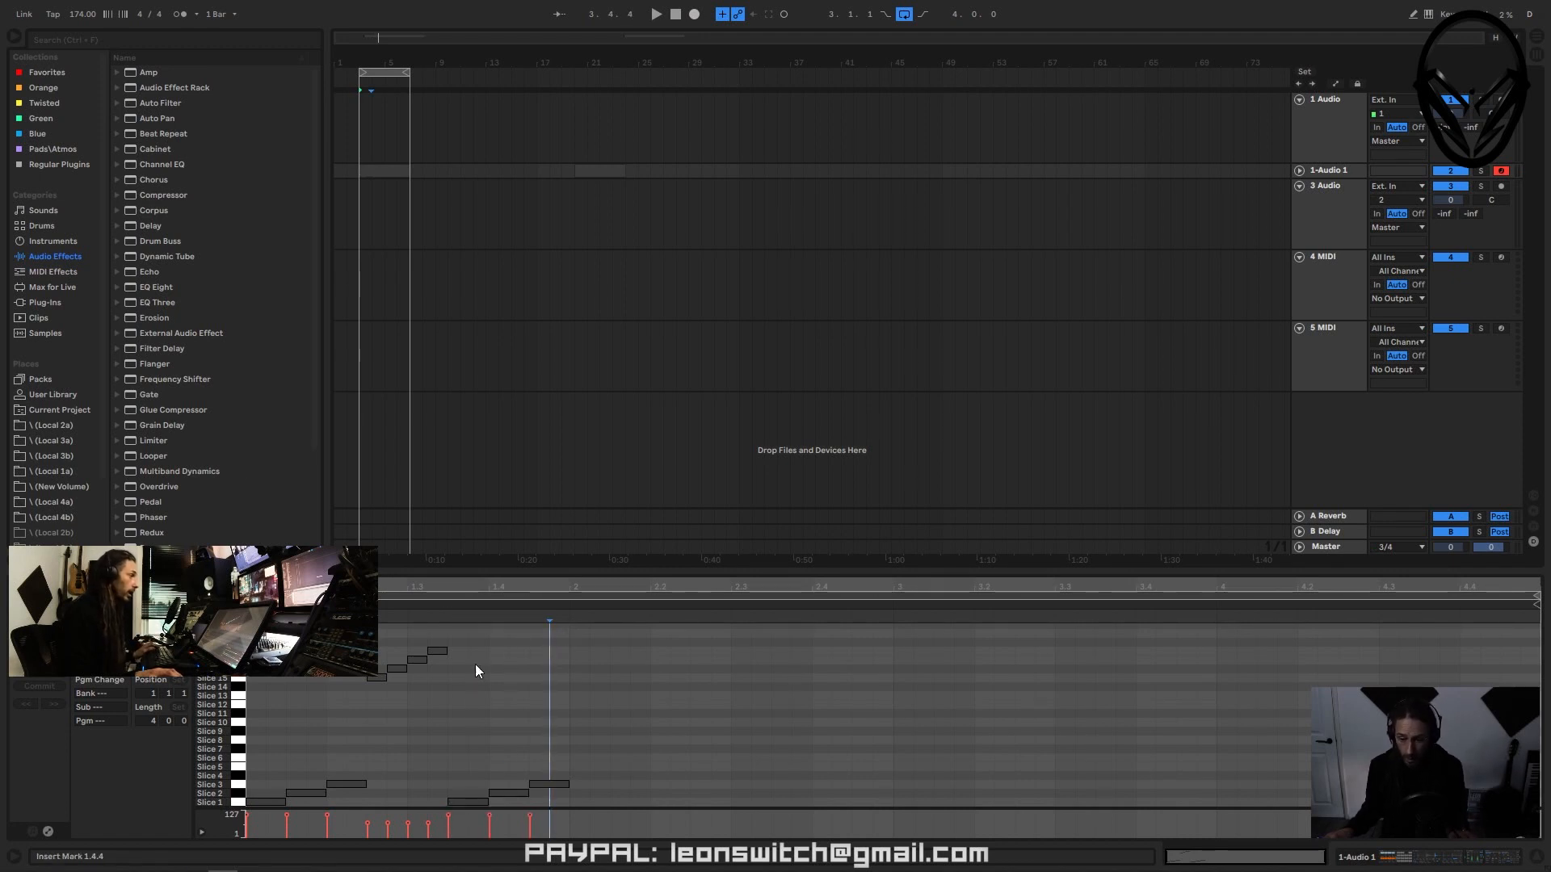
- Copy the four-note run to 2.1.1 and duplicate it twice together with the preceding Slice 3 note, up to 3.1.1
left_click_drag(376, 637, 644, 789)
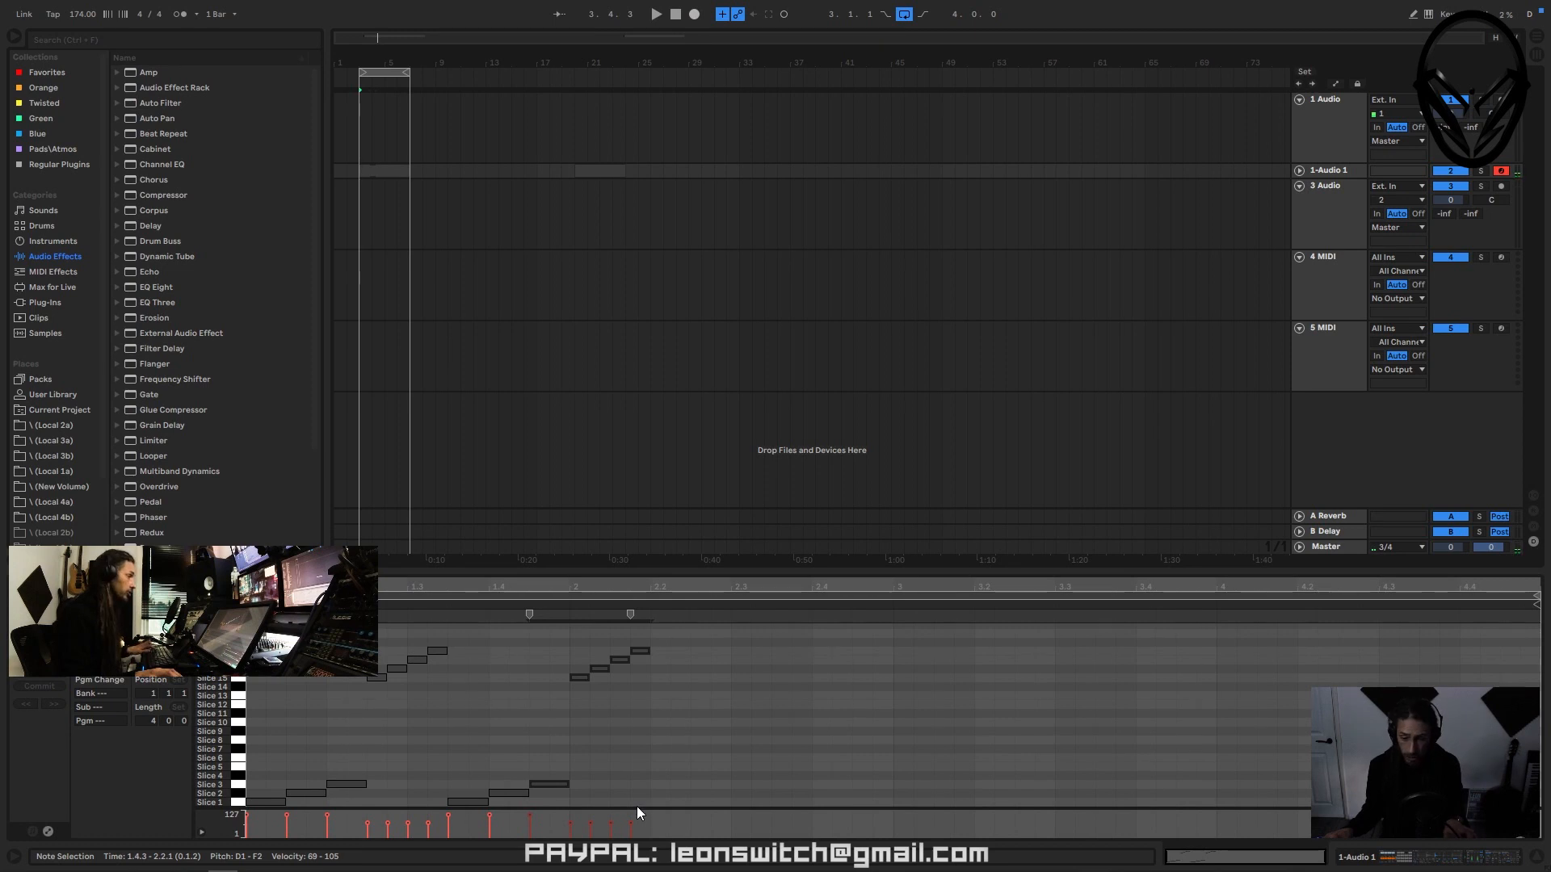
key("ctrl+d")
key("ctrl+d")
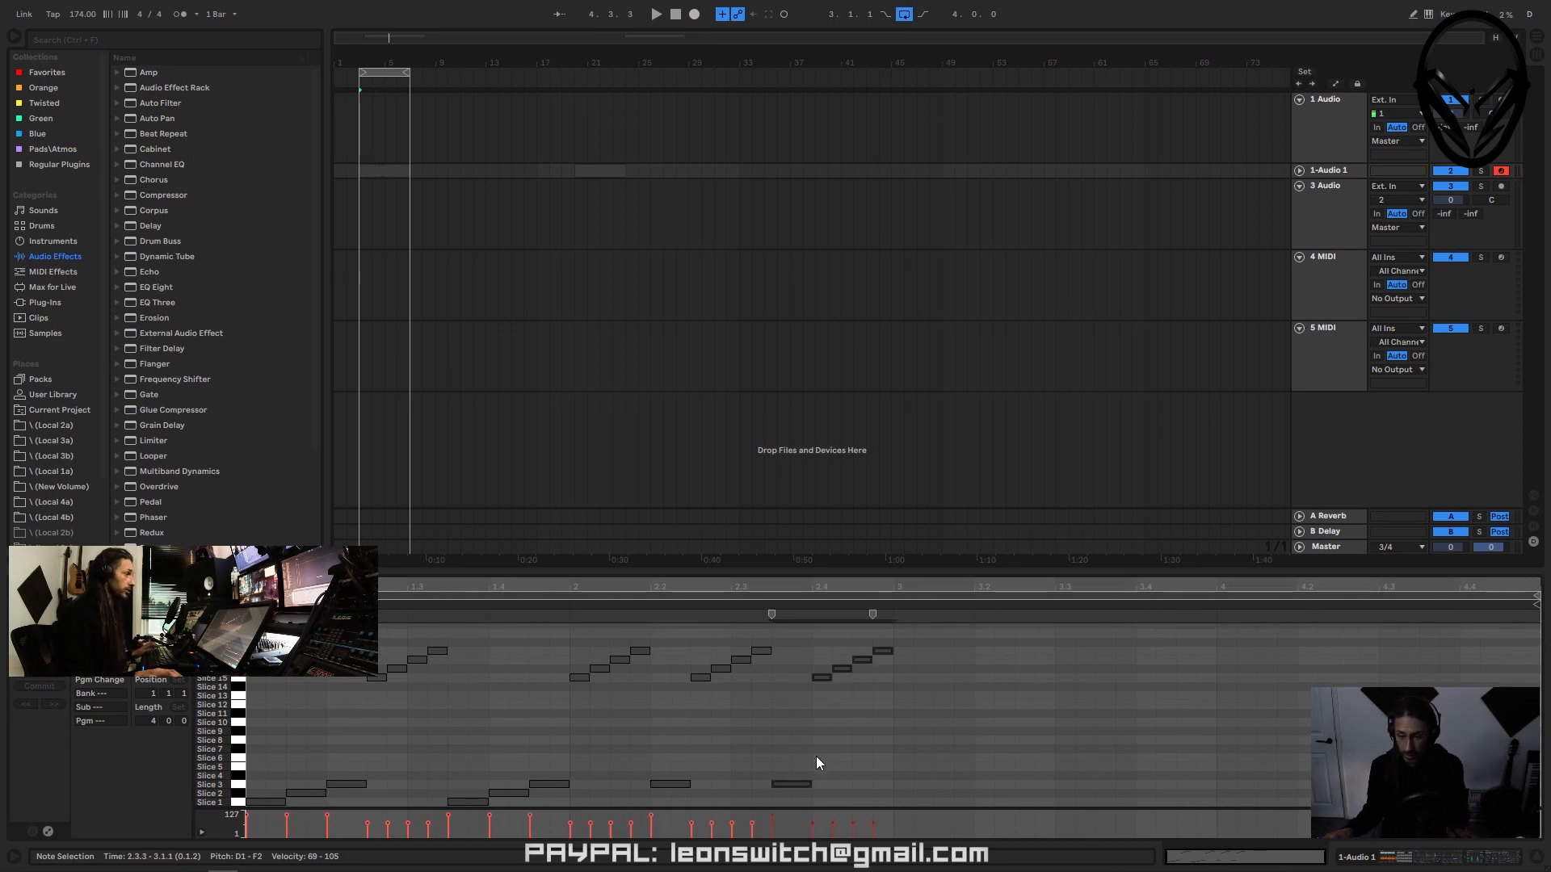
- Duplicate all notes of the first two bars into bars 3 and 4 of the clip and play the pattern
key("ctrl+a")
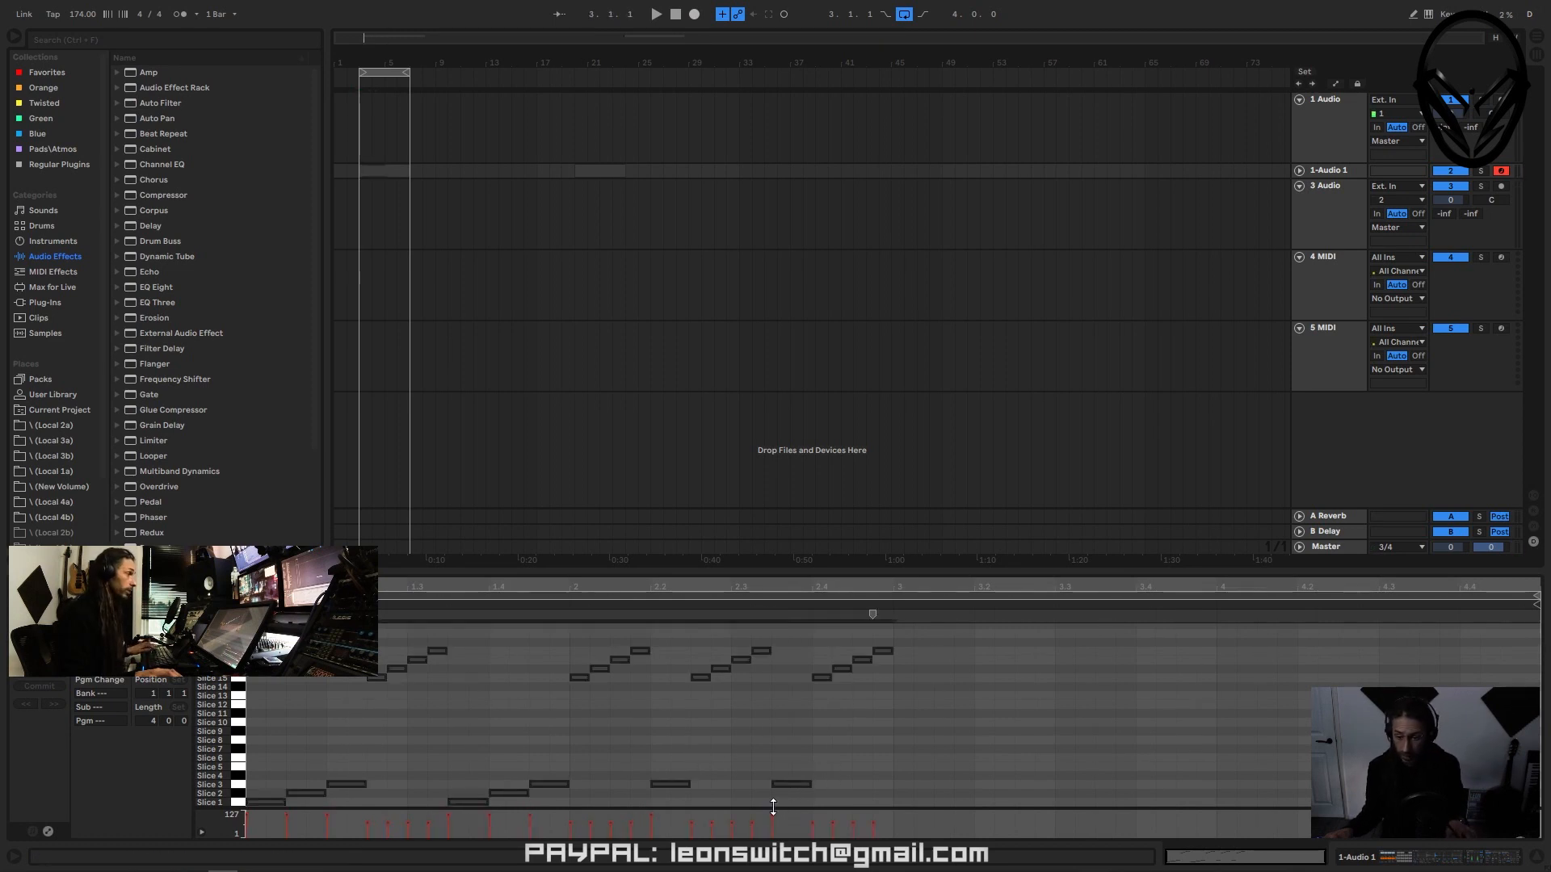
key("ctrl+d")
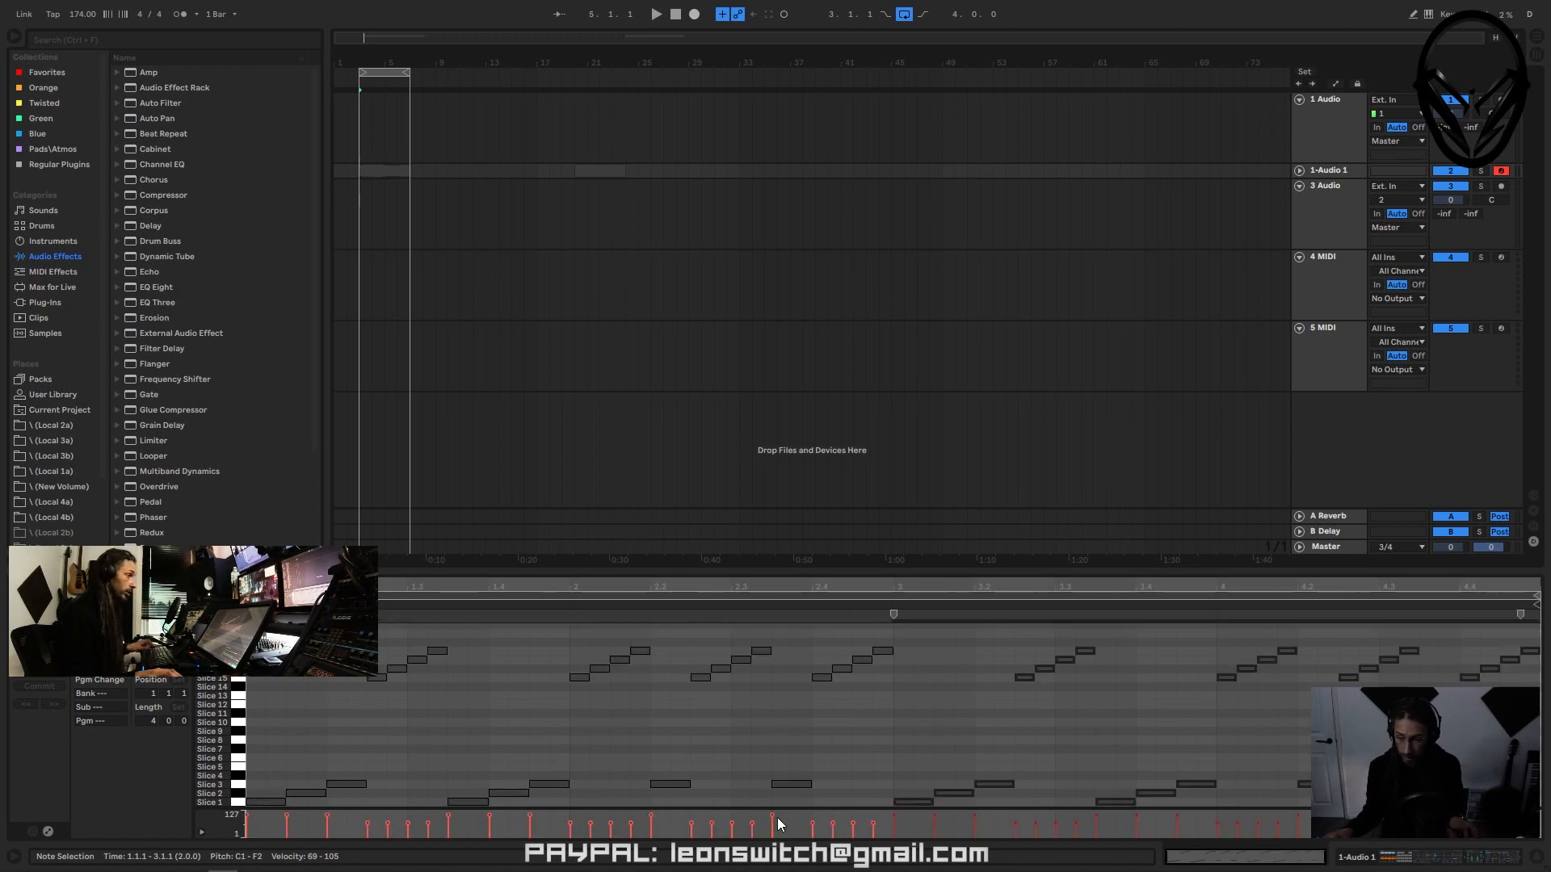
key("space")
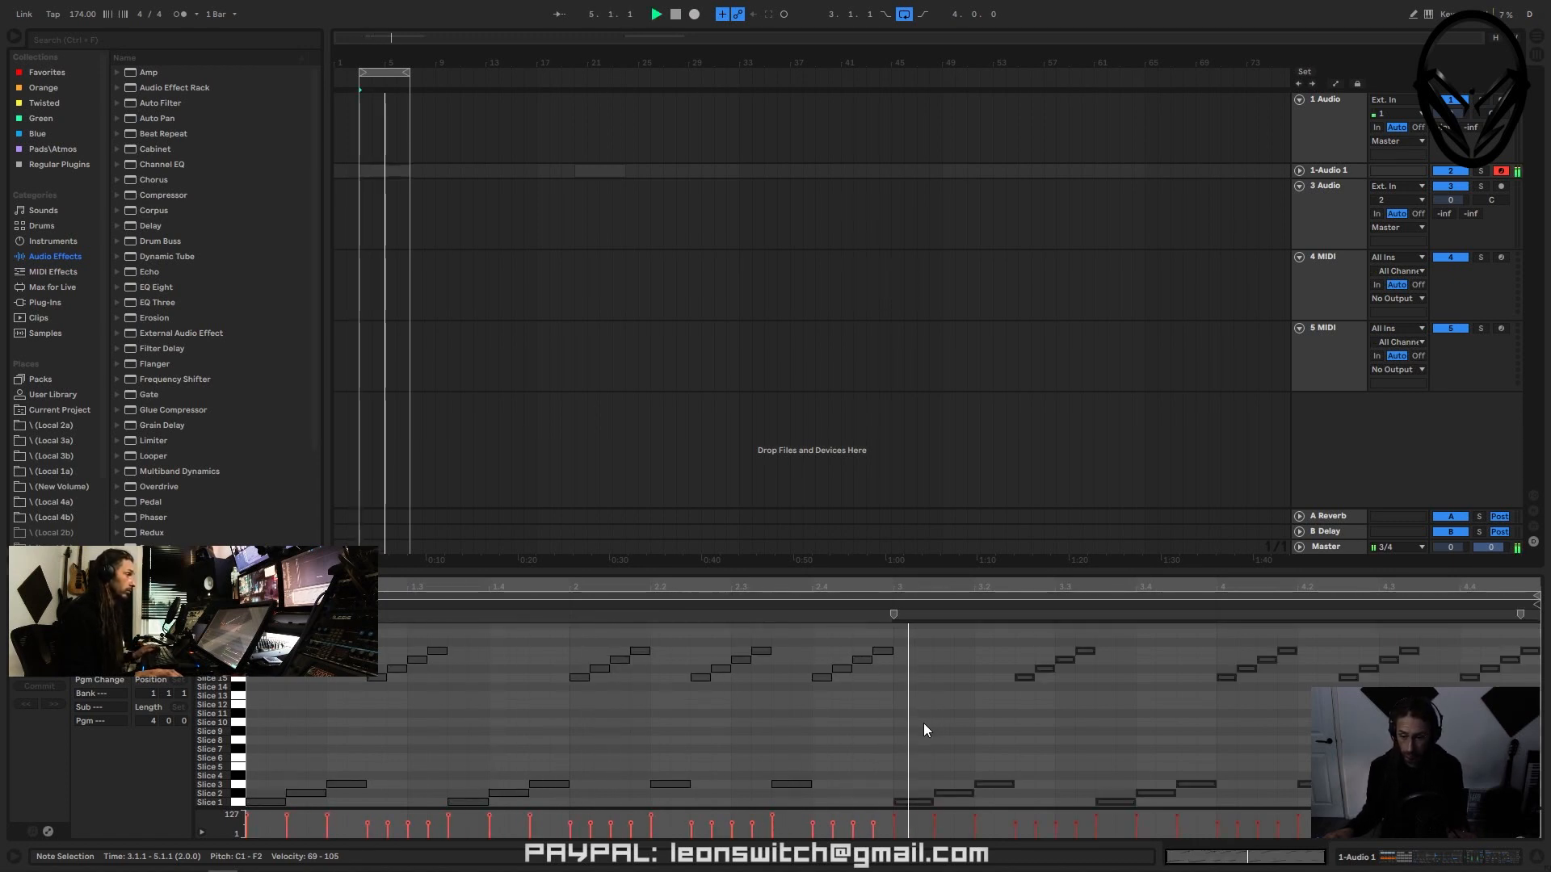
left_click(772, 739)
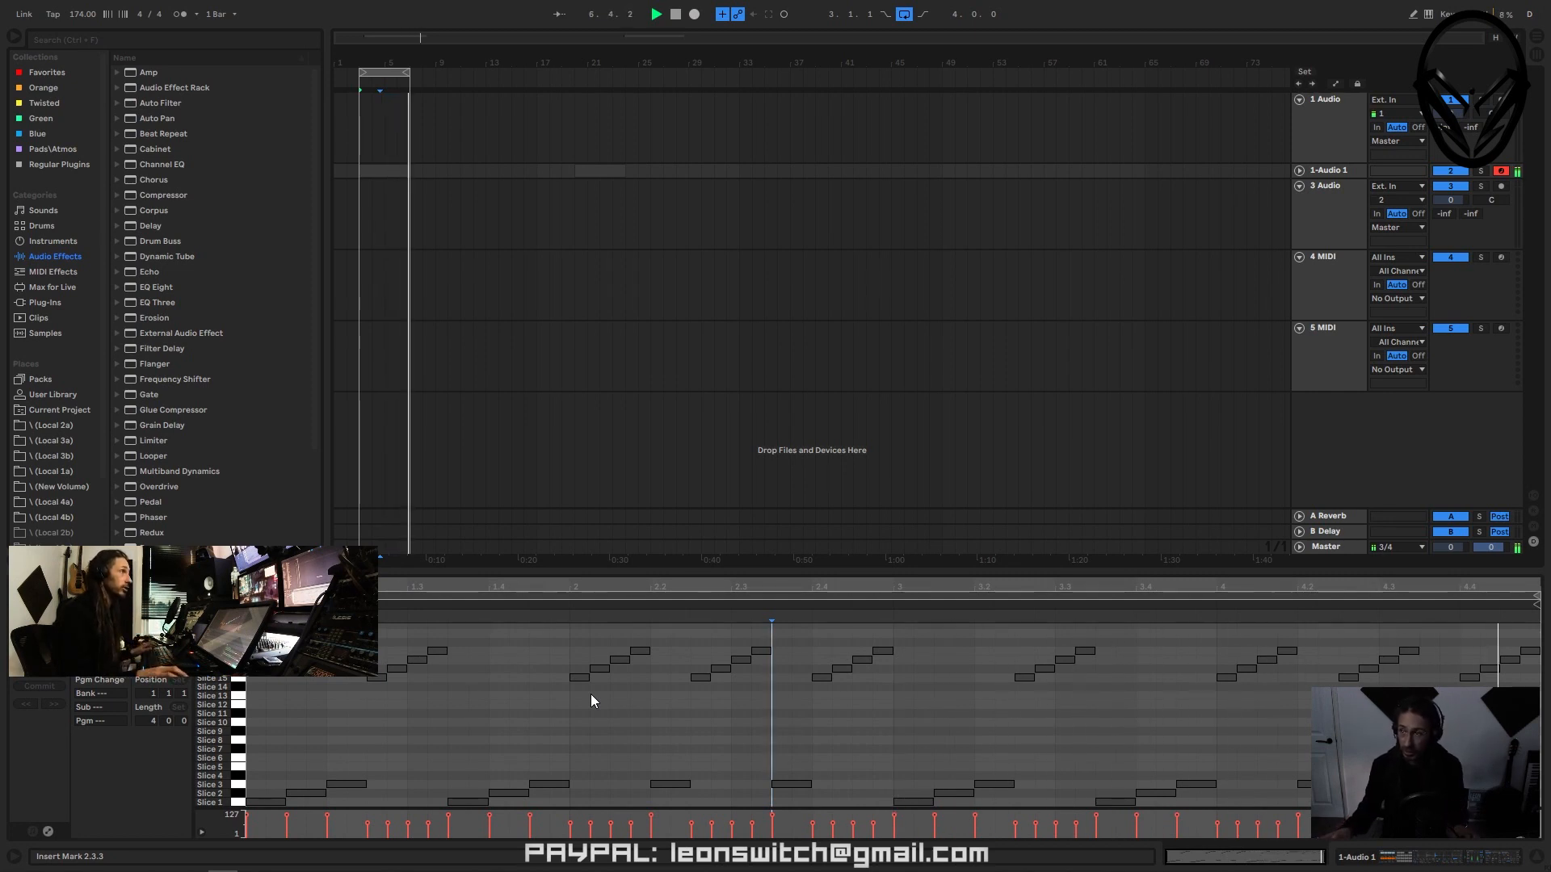
left_click(535, 718)
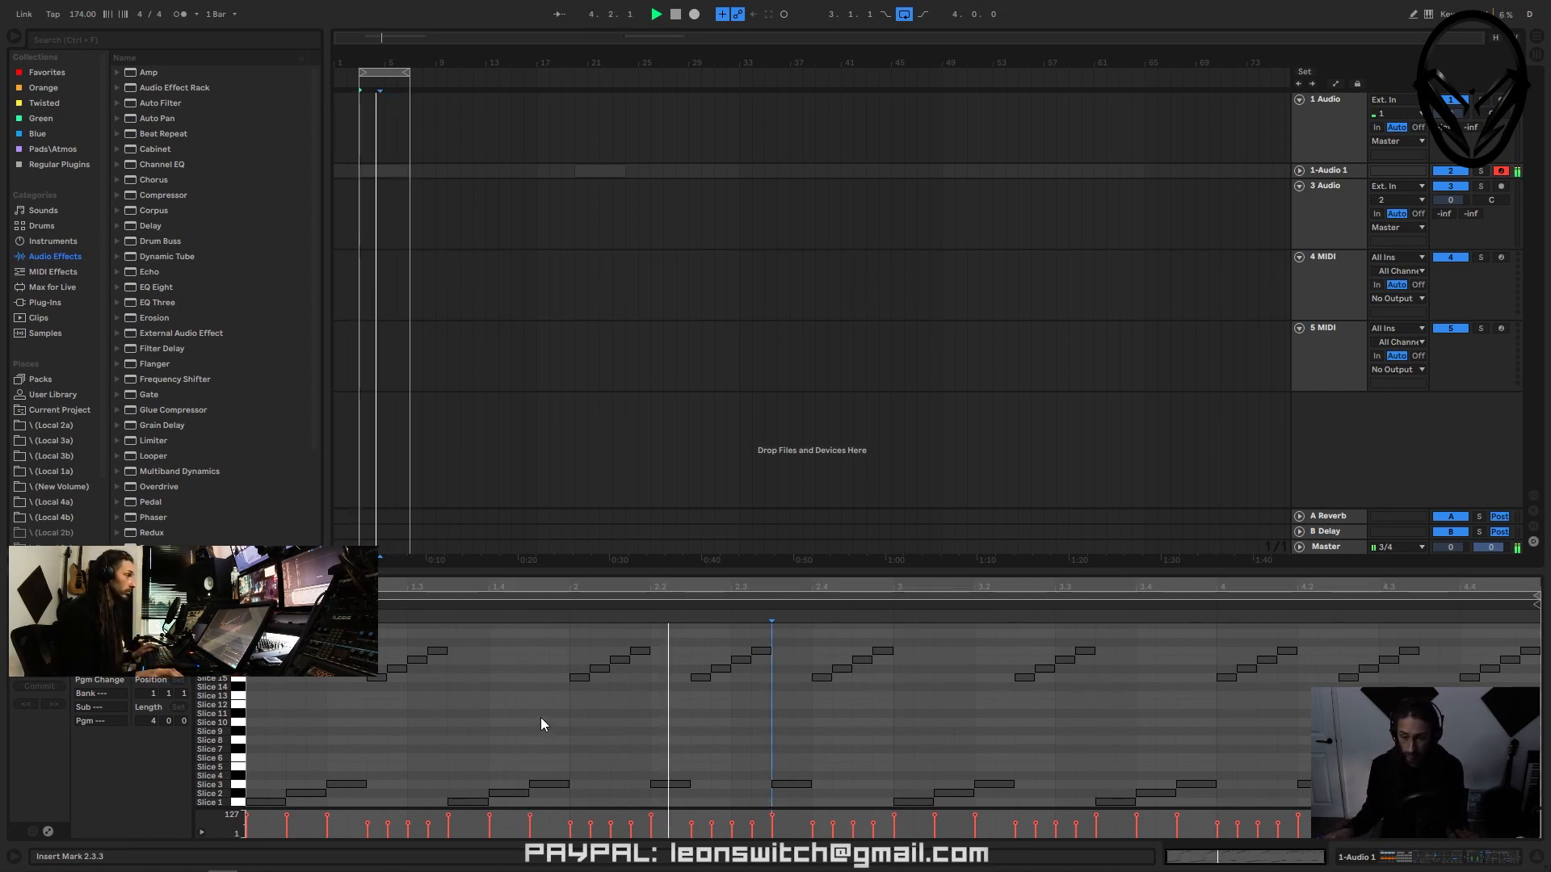
- Move all Slice 17 notes down to Slice 12, lower their velocity to 52 and play the pattern
key("space")
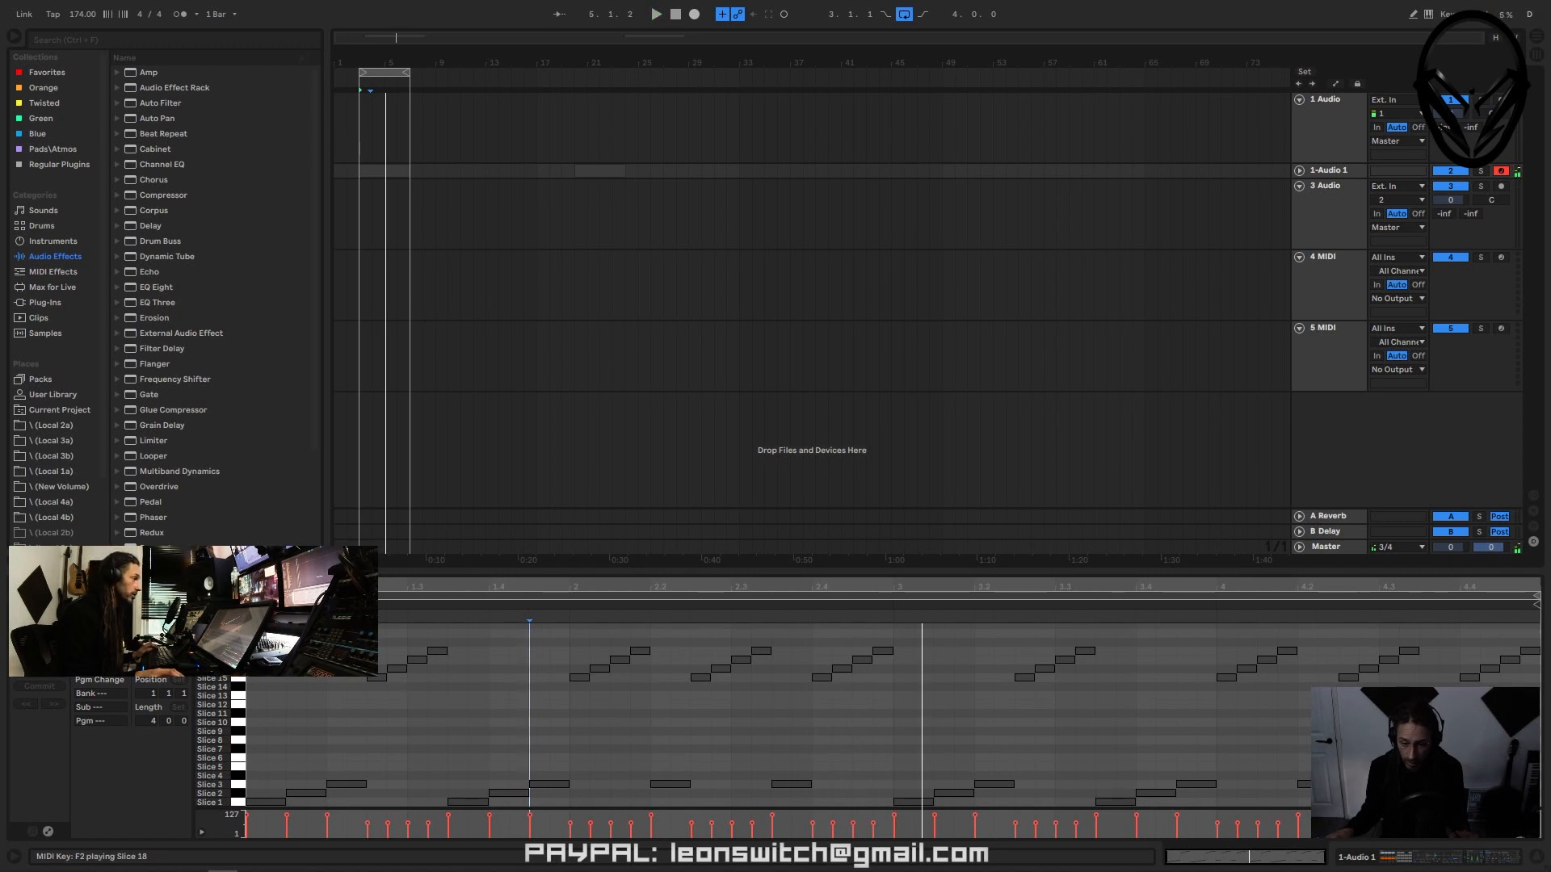
left_click(238, 660)
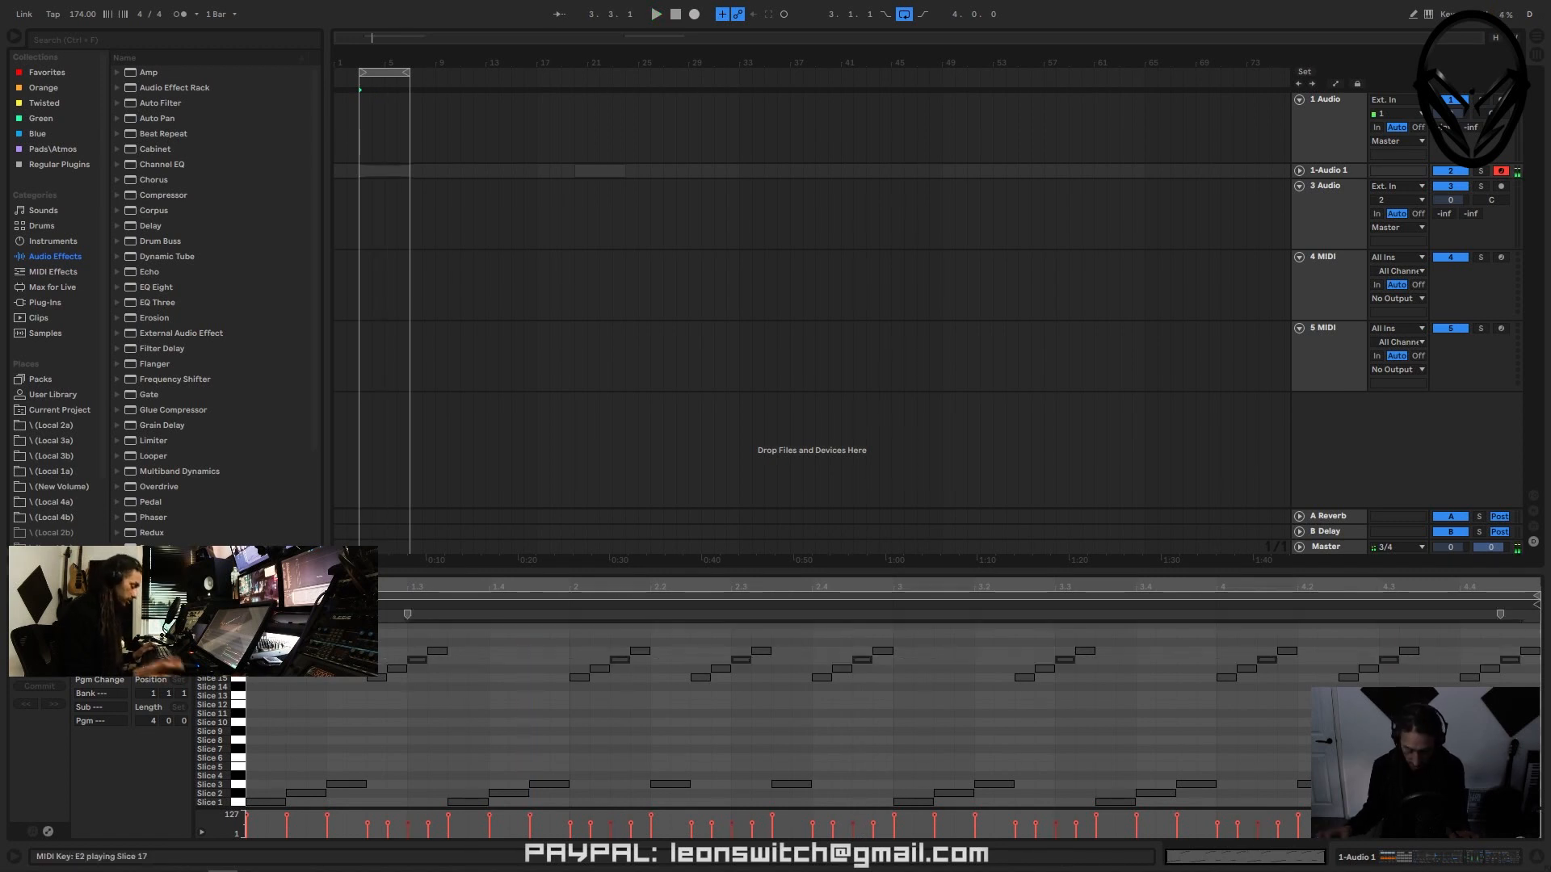
key("Down")
key("Down")
key("Down")
key("Down")
key("Down")
key("Down")
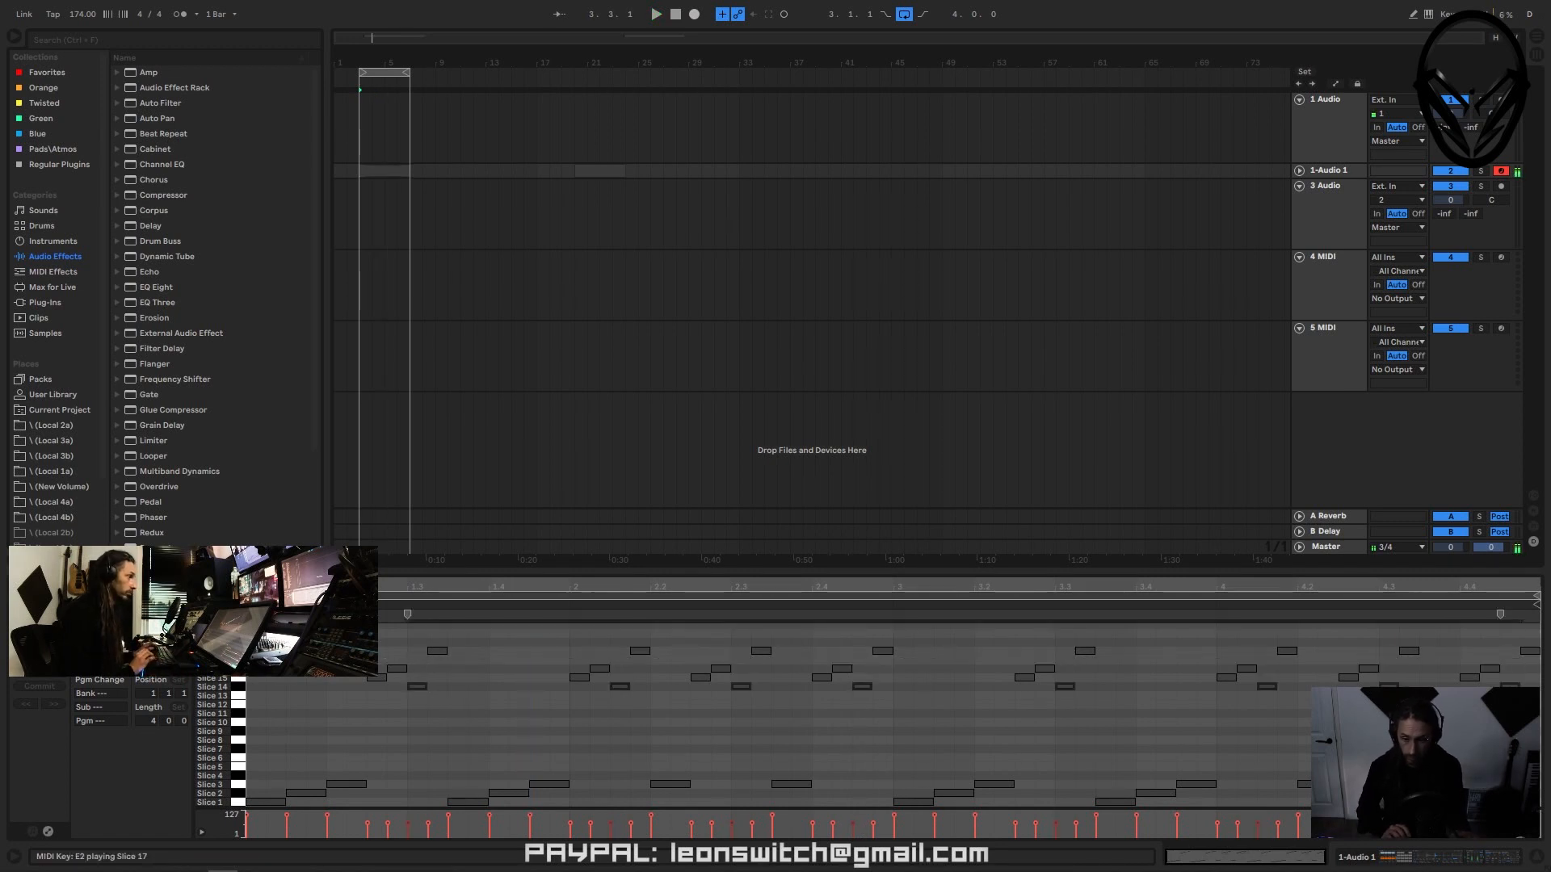
key("Up")
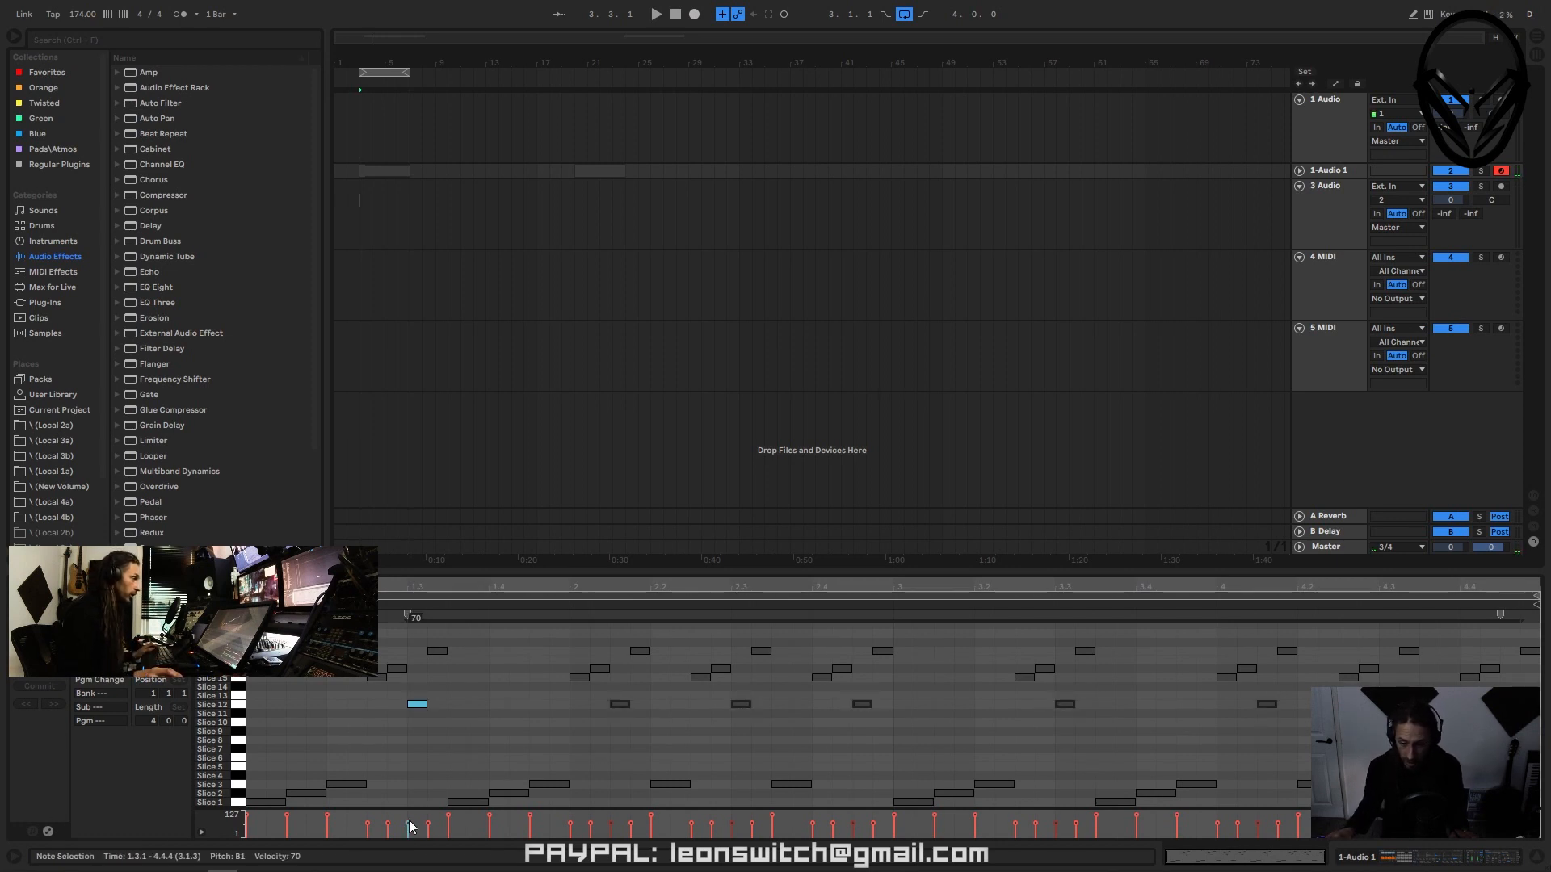
left_click_drag(408, 824, 408, 824)
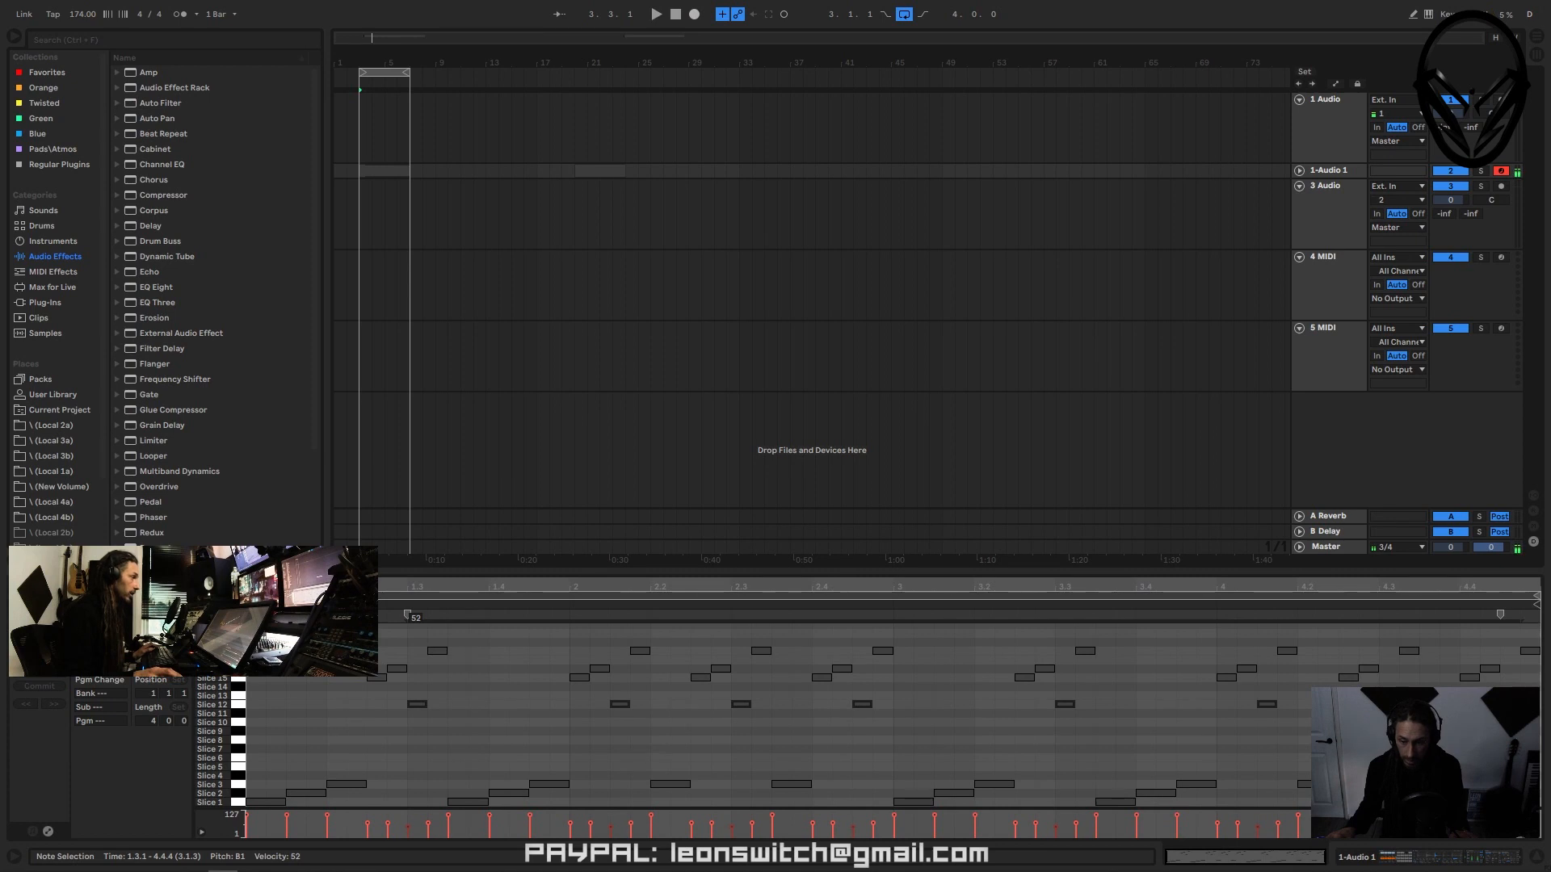
key("space")
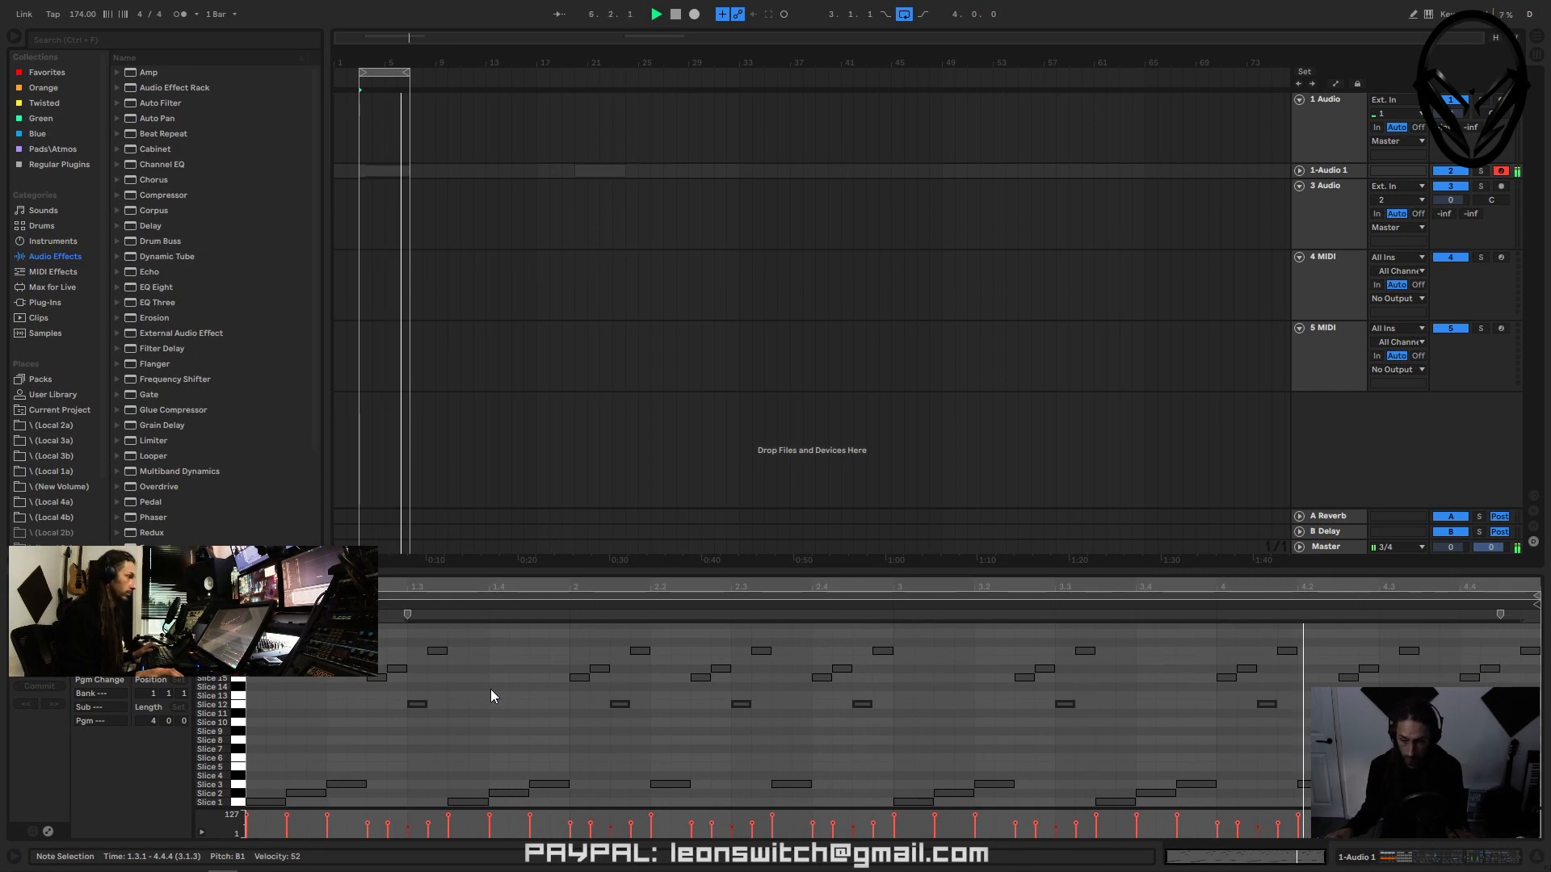
- Return the notes at 4.4.3 and 2.4.3 from Slice 12 to E2 and play the pattern
left_click(1399, 620)
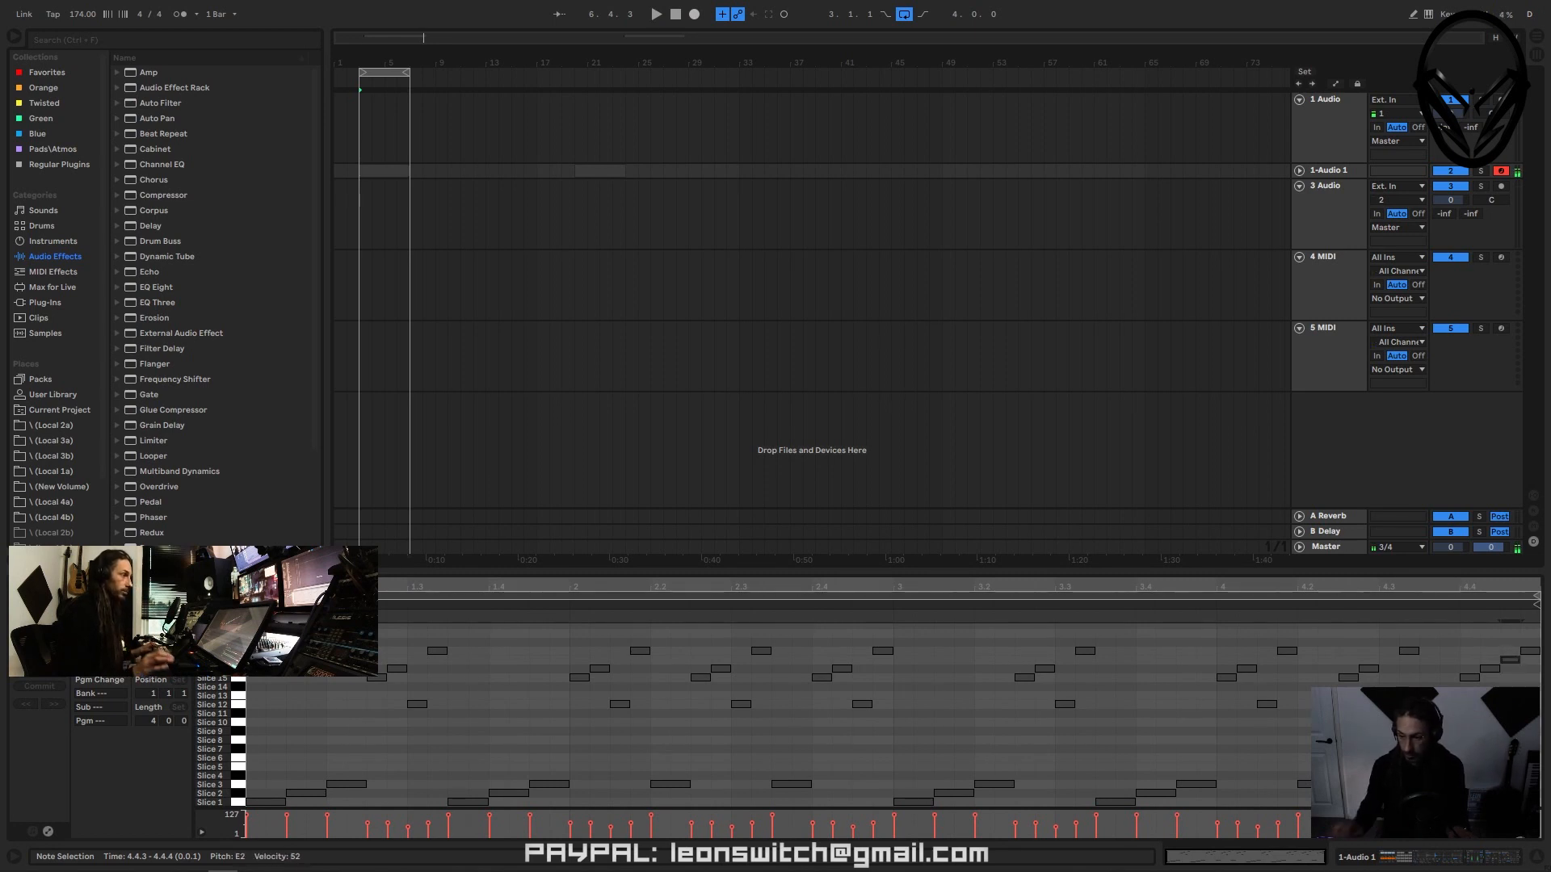
left_click(857, 708)
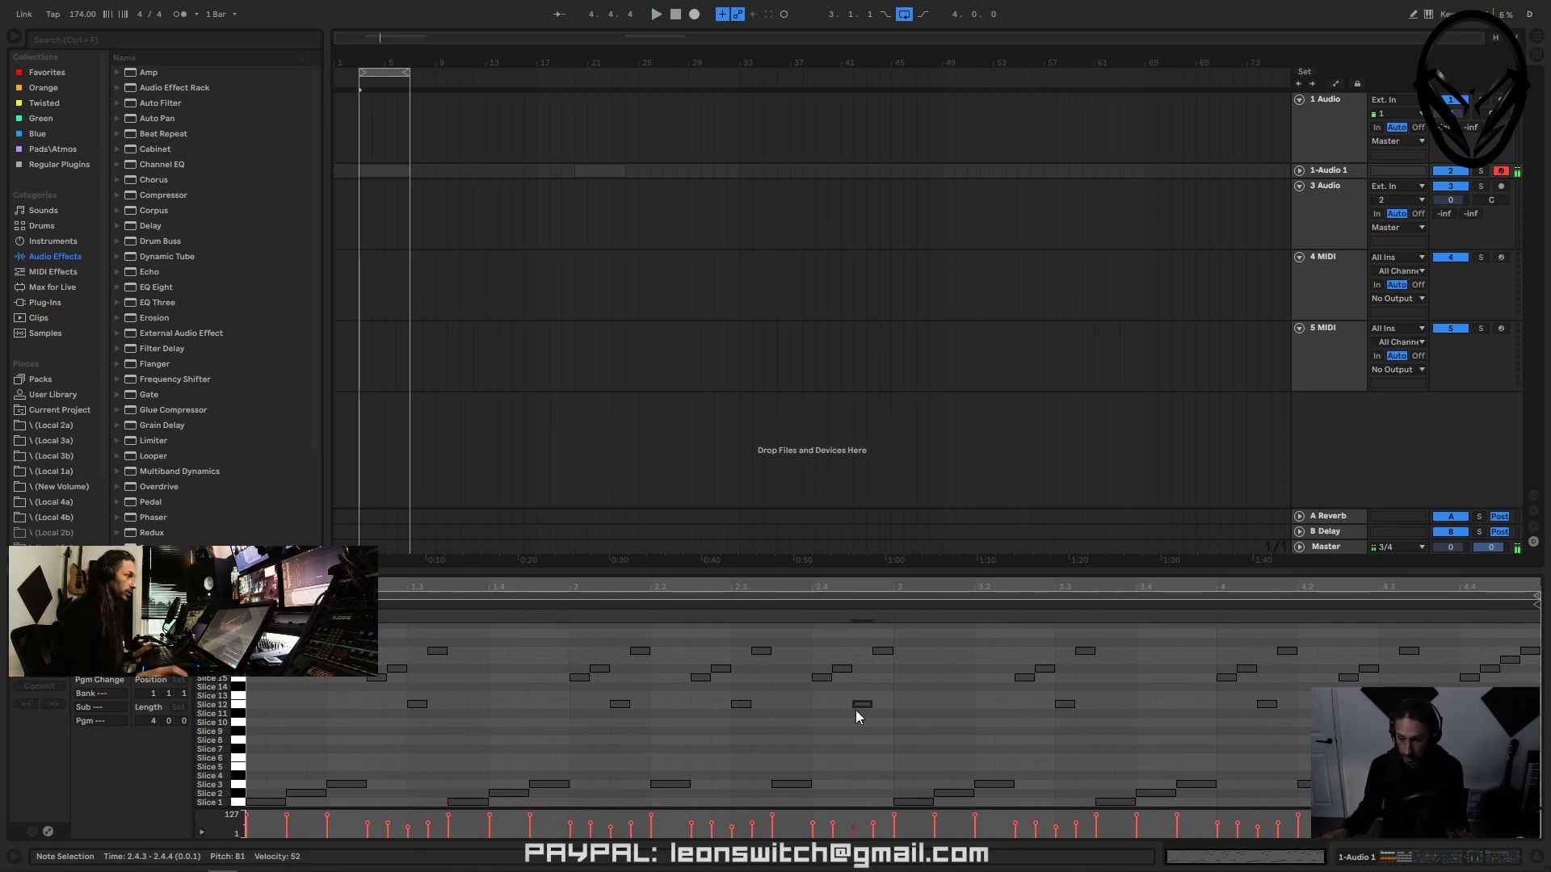
key("Up")
key("Up")
key("Up")
key("Up")
key("Up")
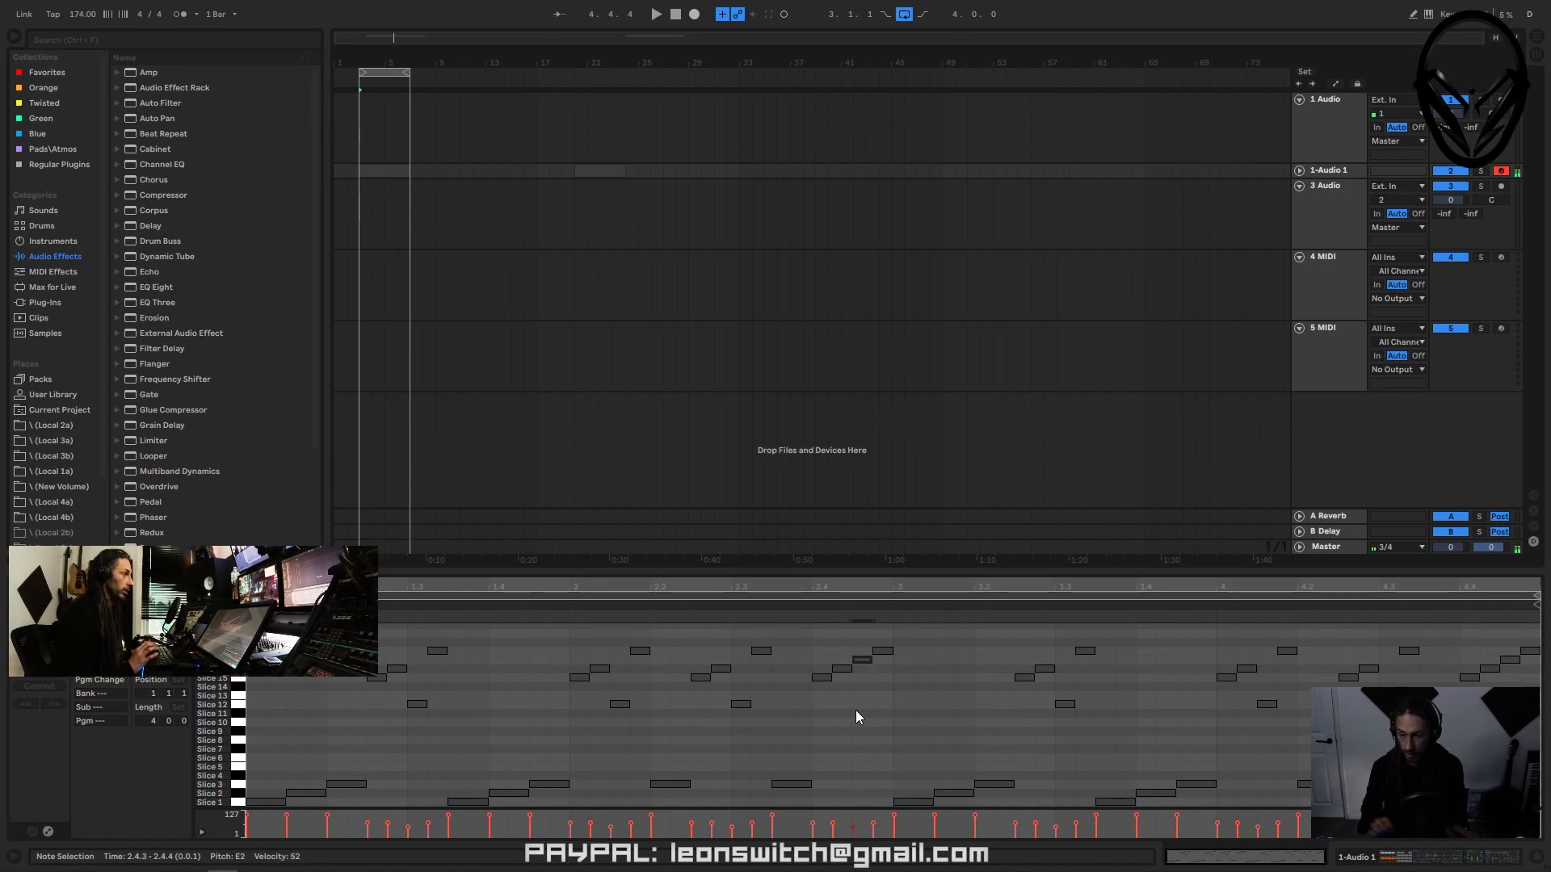
key("space")
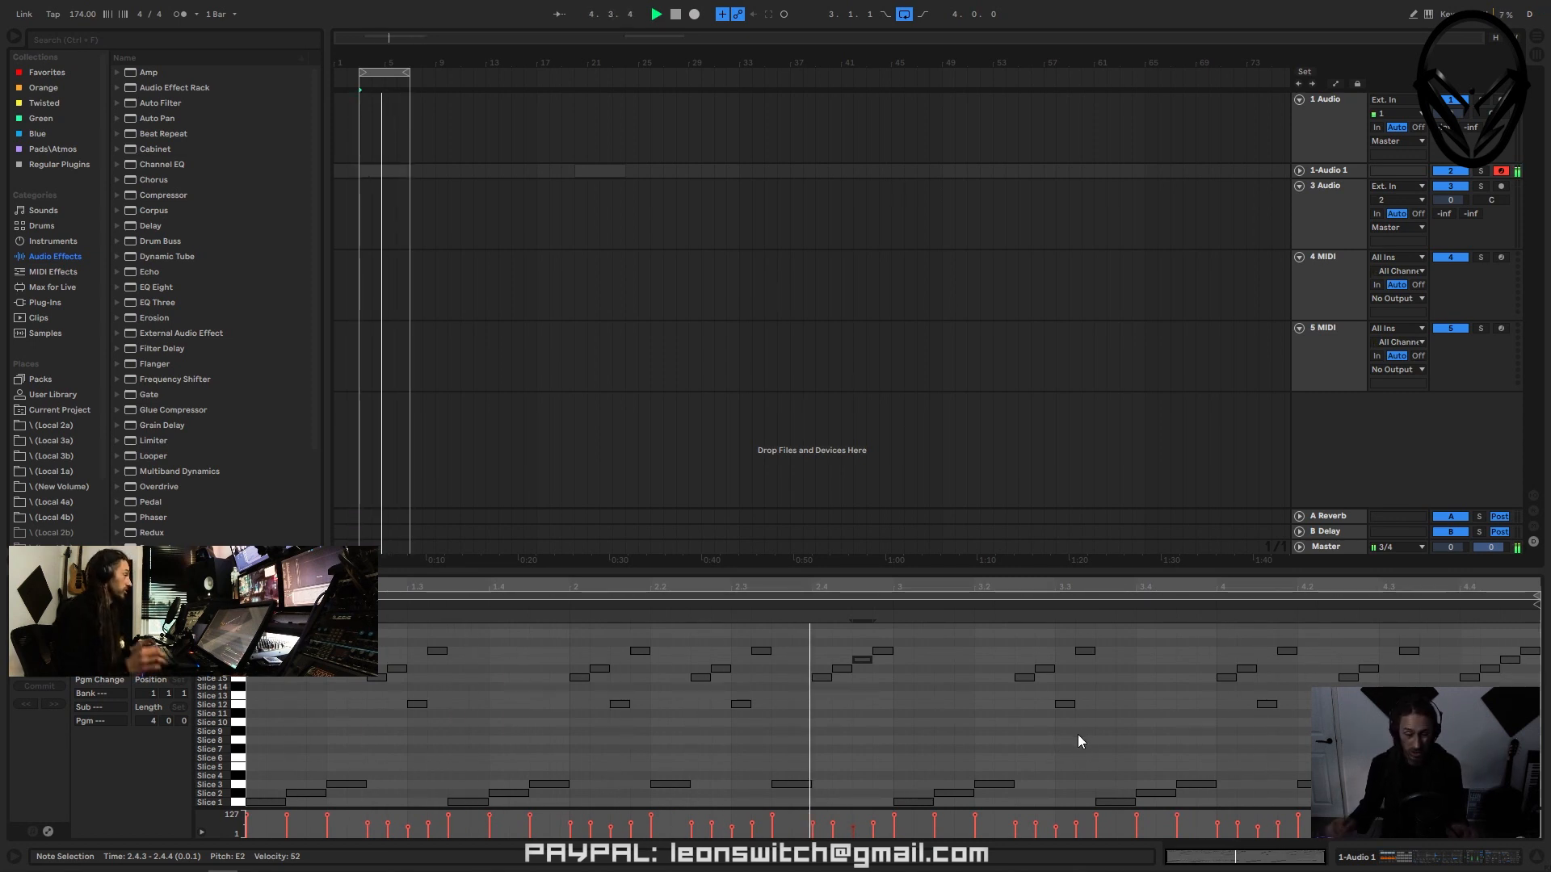
- Delete the final four-note run starting at 4.4.1 and raise the Slice 3 note at 4.3.3 to F1
left_click(1156, 735)
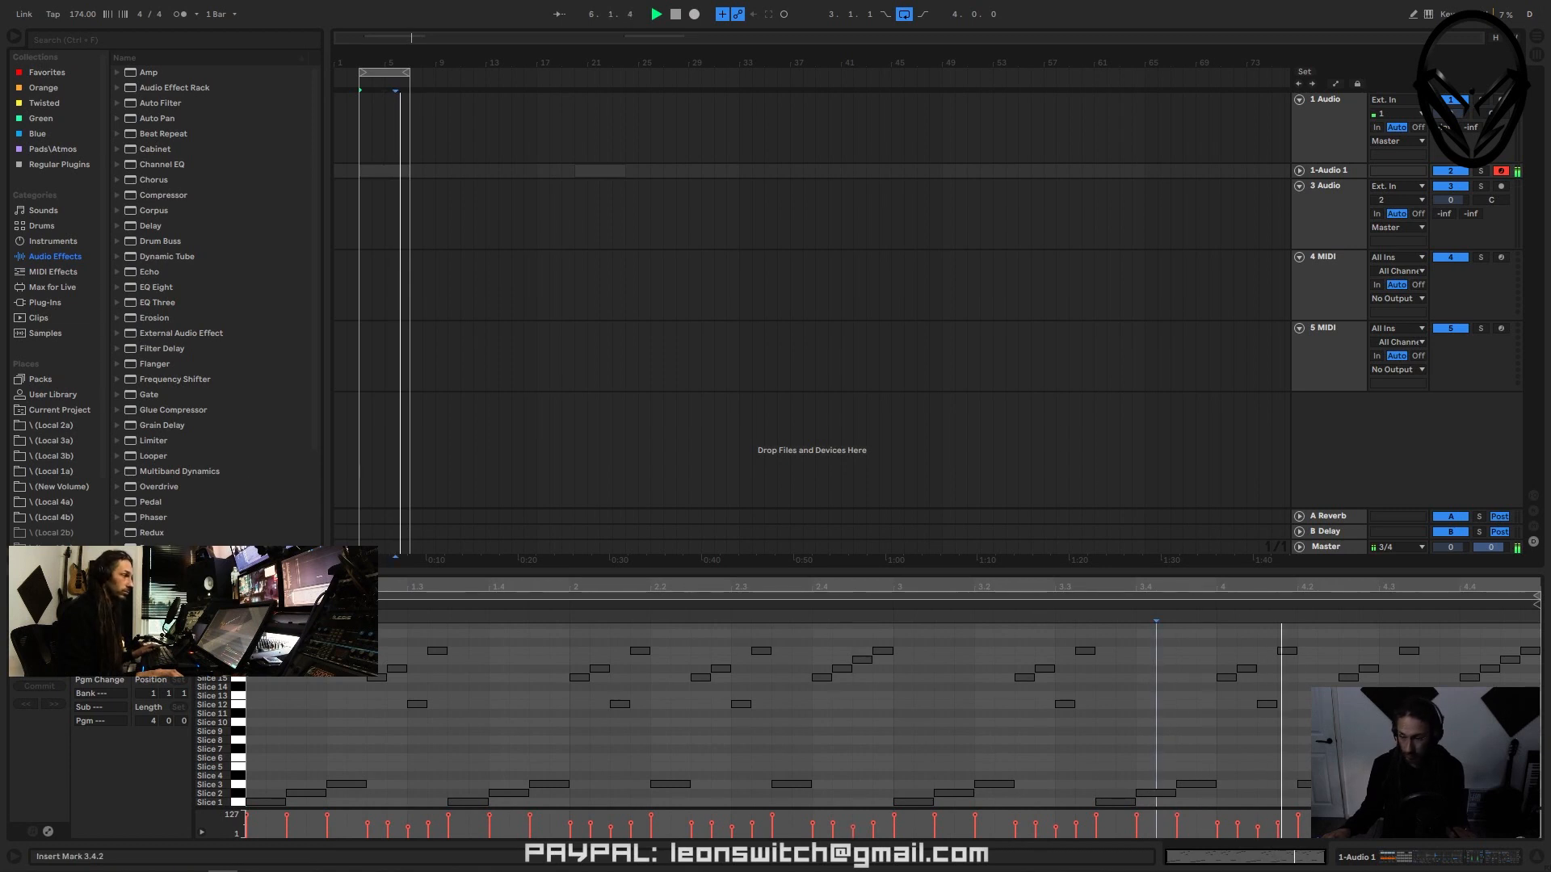
key("space")
left_click(1480, 735)
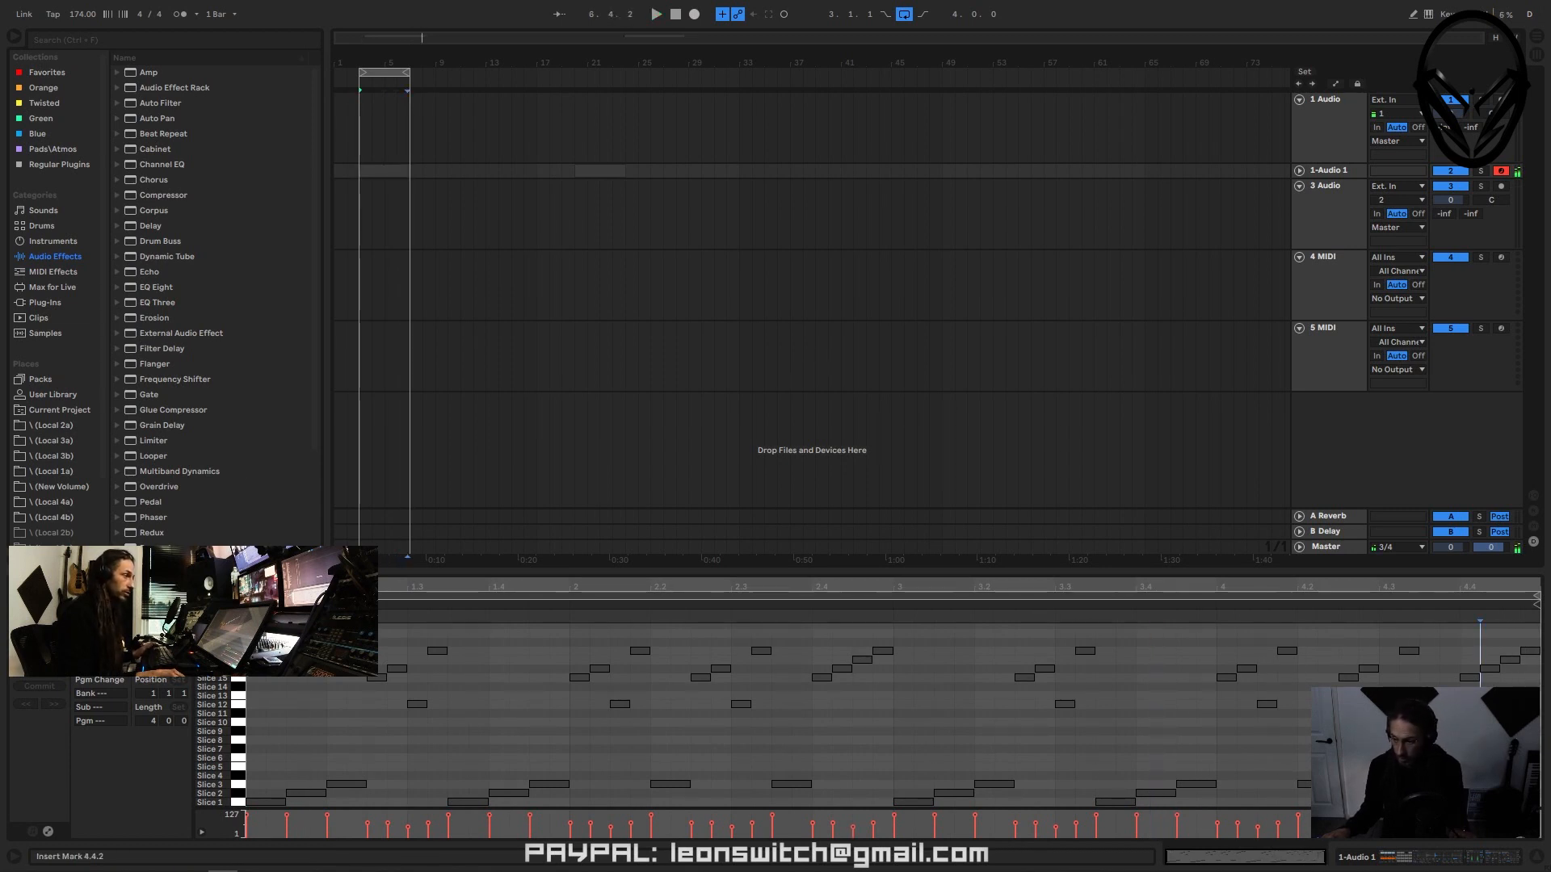
left_click_drag(1447, 673, 1535, 645)
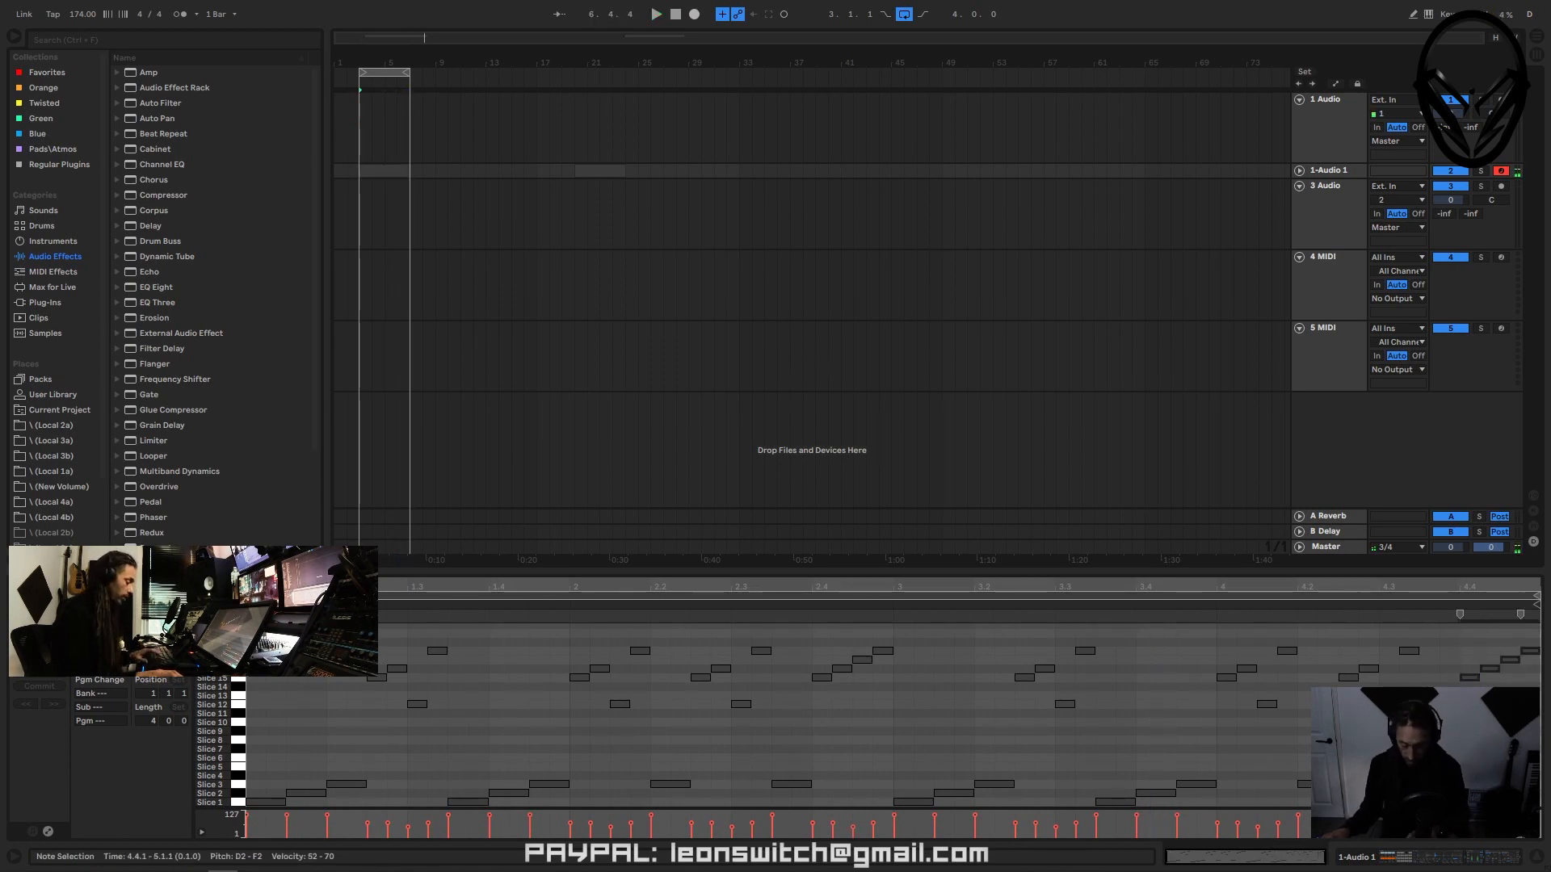
key("Delete")
left_click(1438, 785)
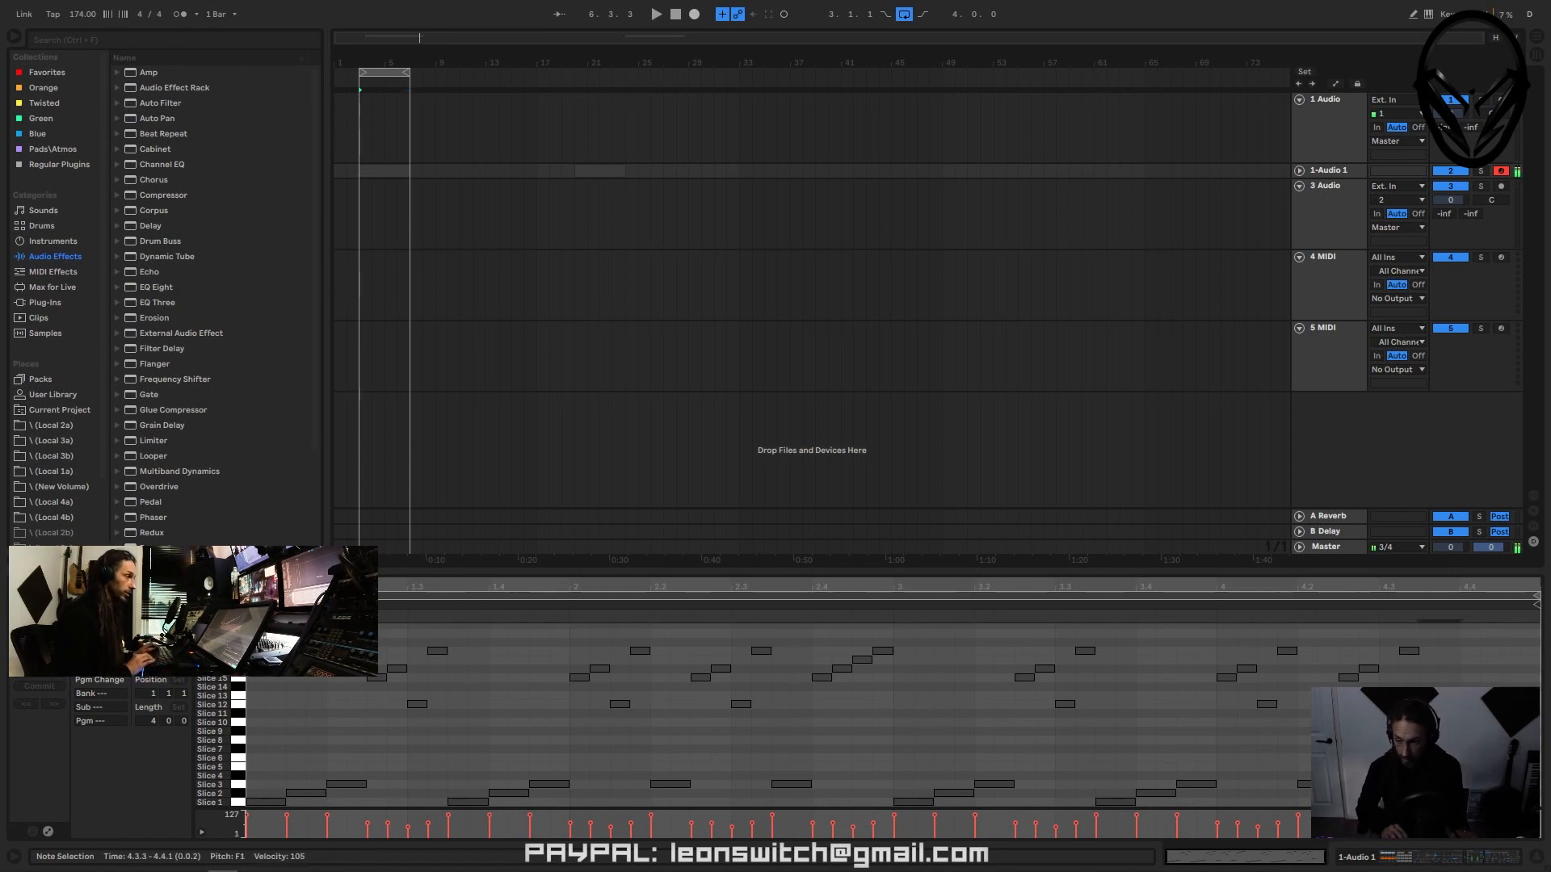
key("space")
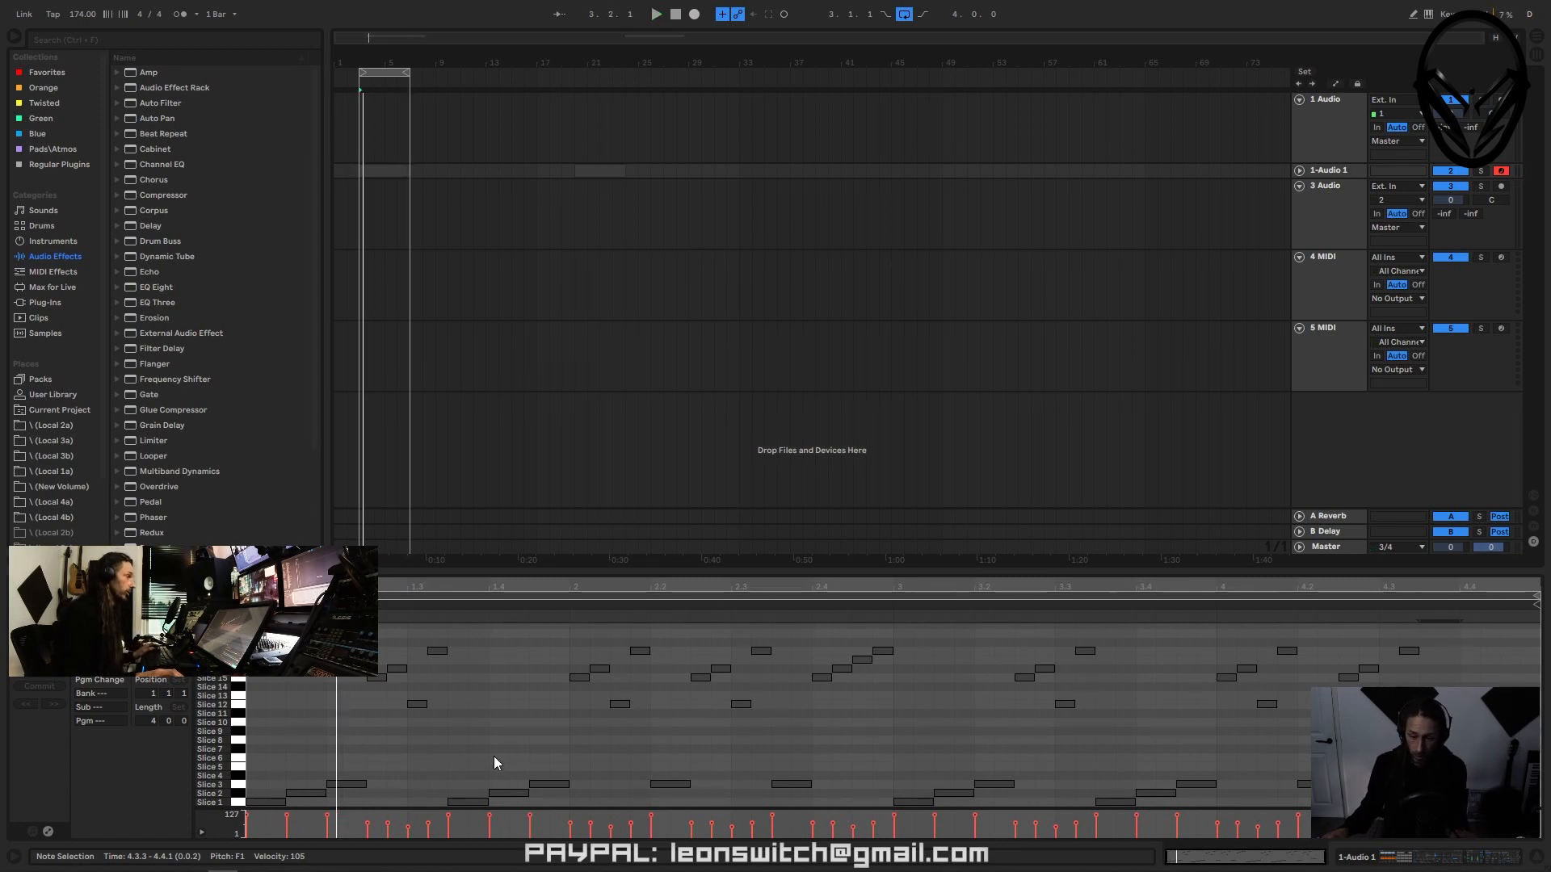
- Move the Slice 3 notes at 1.4.3, 2.3.3 and 3.4.3 up to Slice 11 (A#1)
left_click(551, 783)
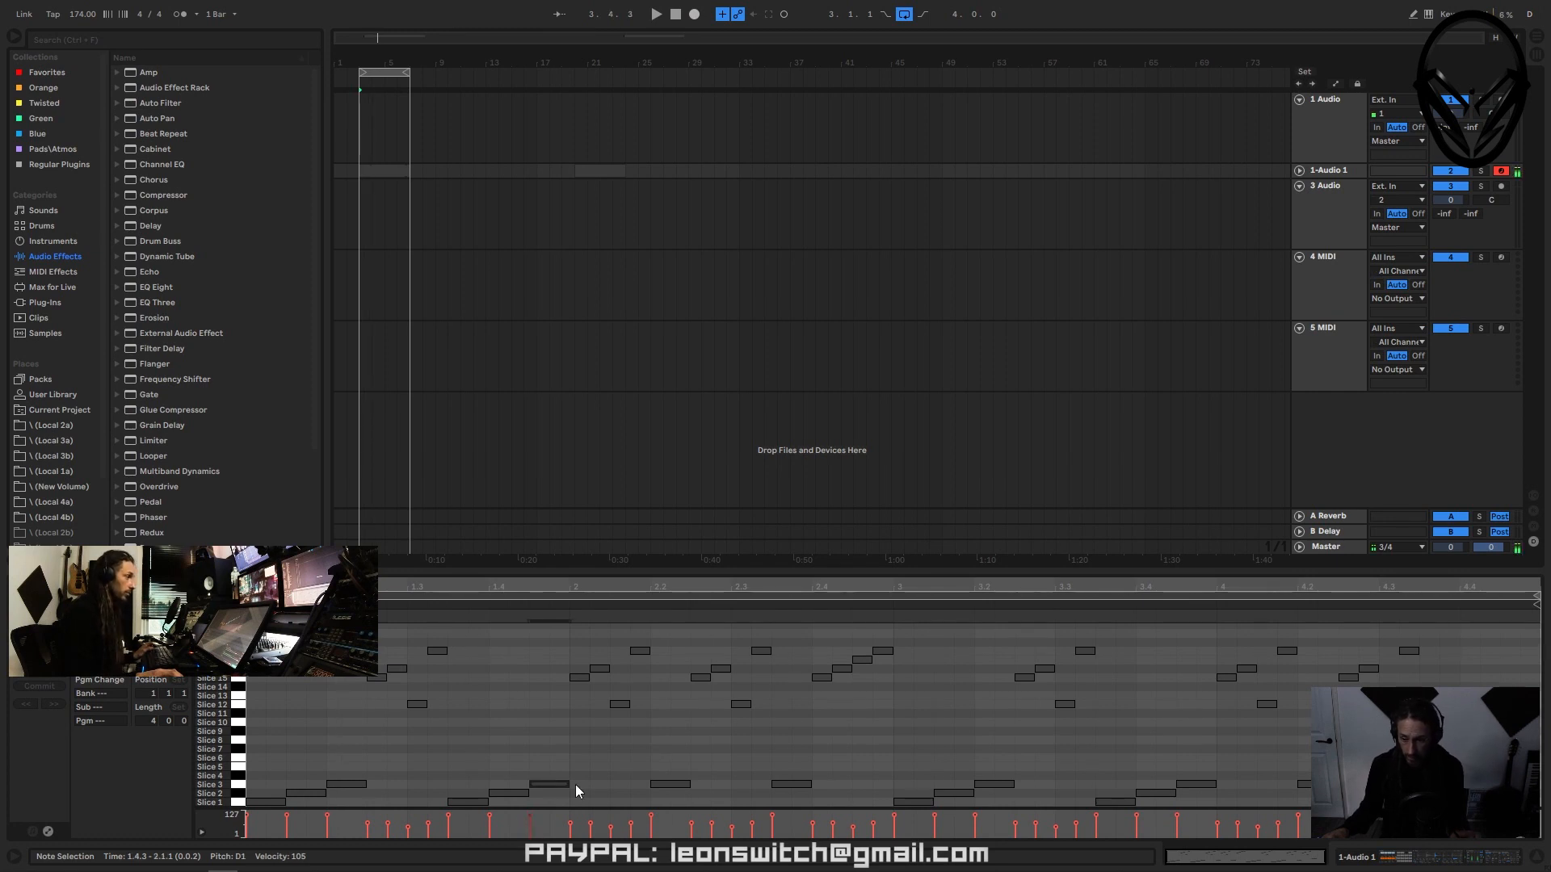
left_click(797, 787, "shift")
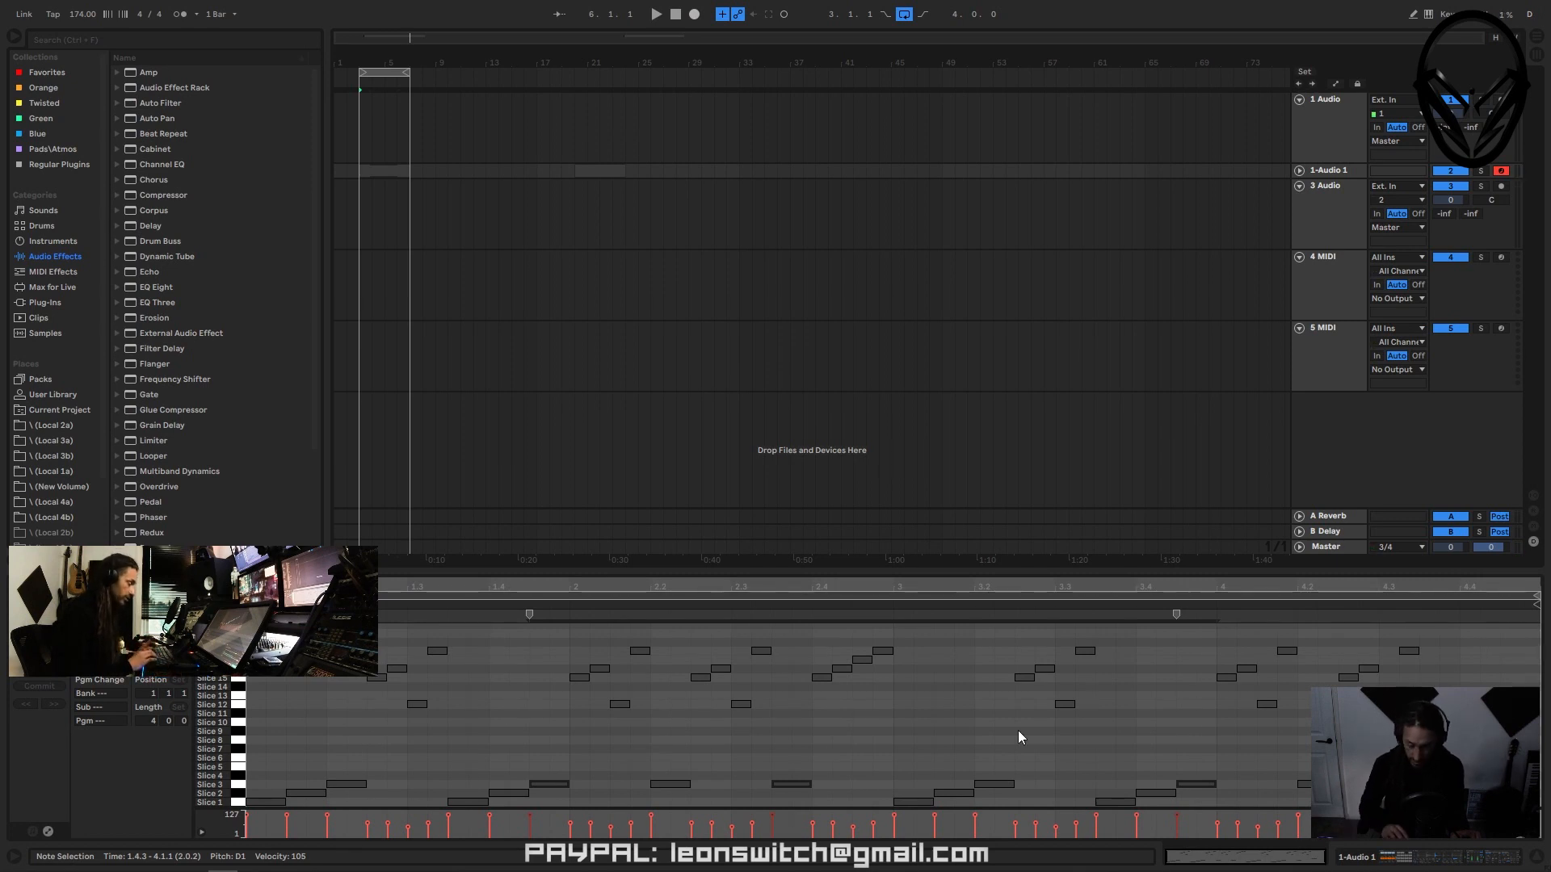
key("Up")
key("Up")
key("Up")
key("Up")
key("Up")
key("Up")
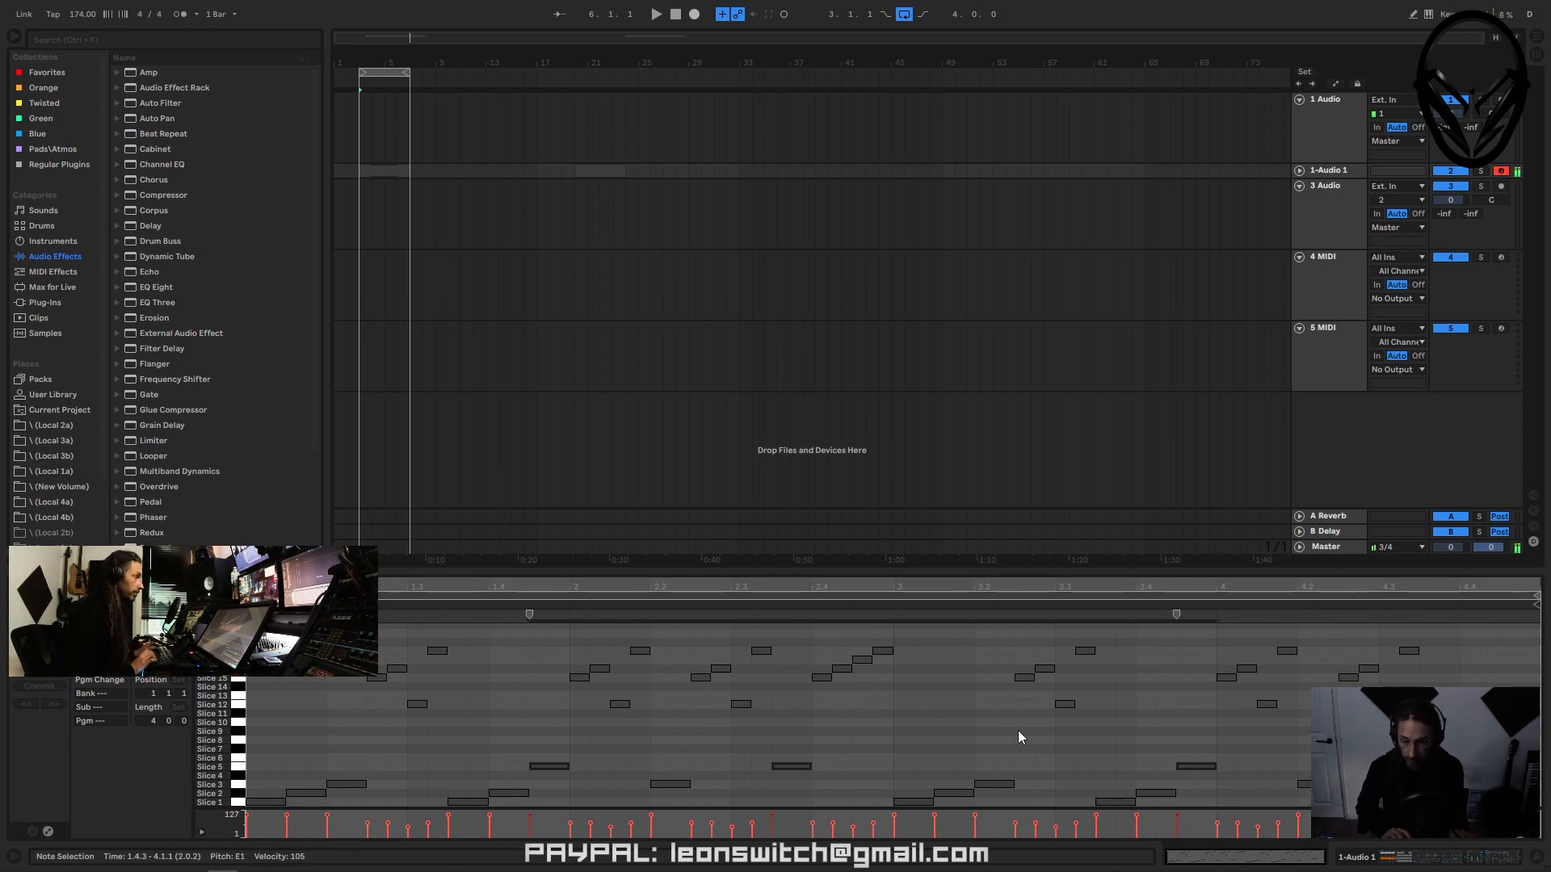
key("Up")
key("Up")
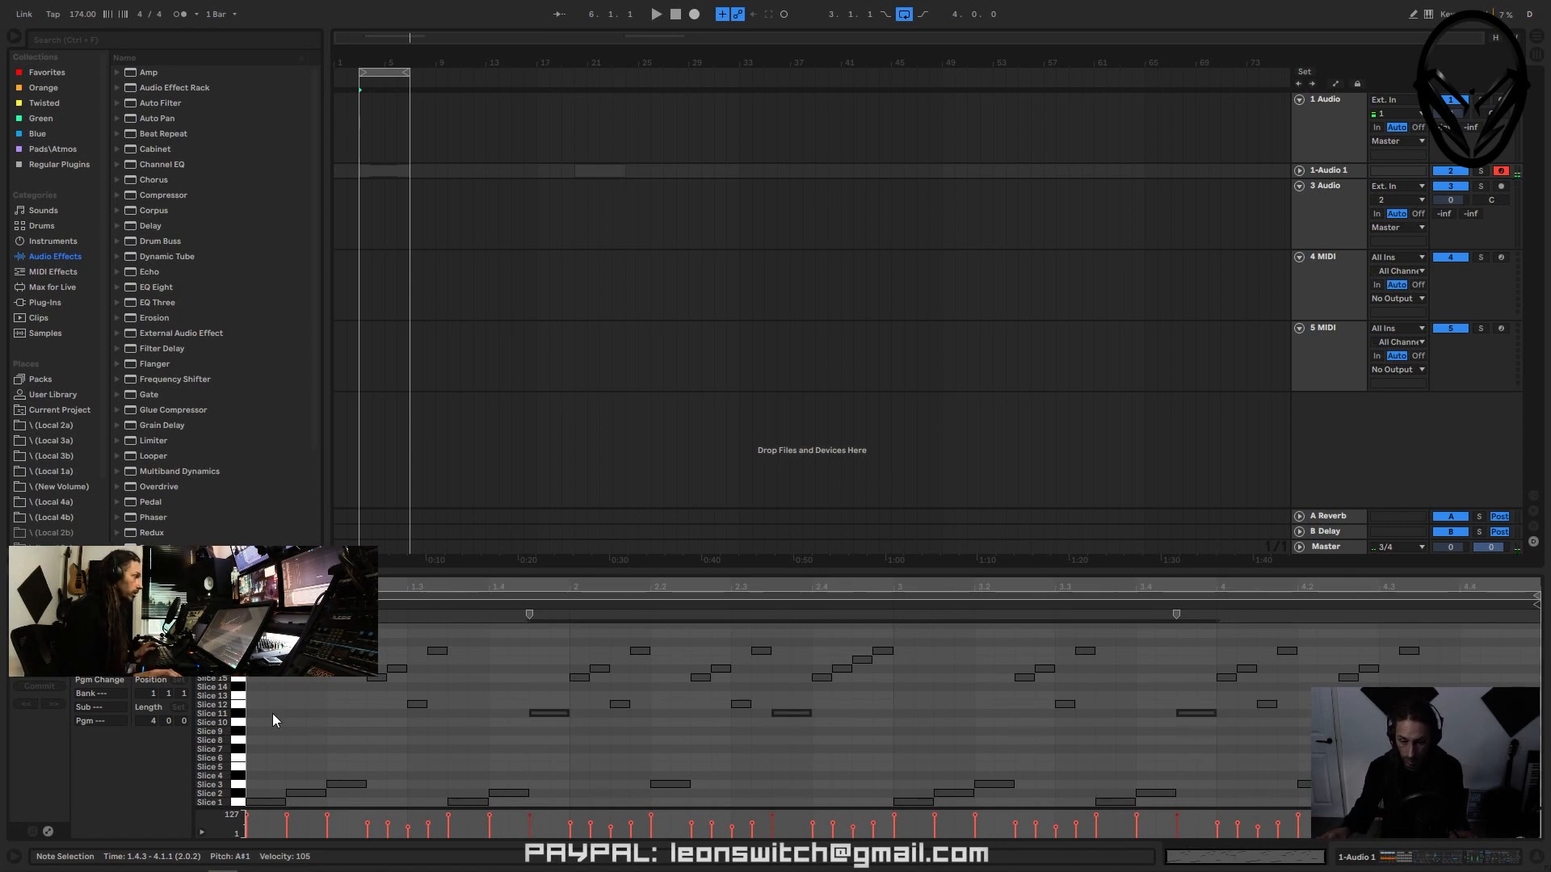
- Audition the Slice 11 pad in the drum rack, set its transpose to -3 st and play the pattern
left_click(239, 720)
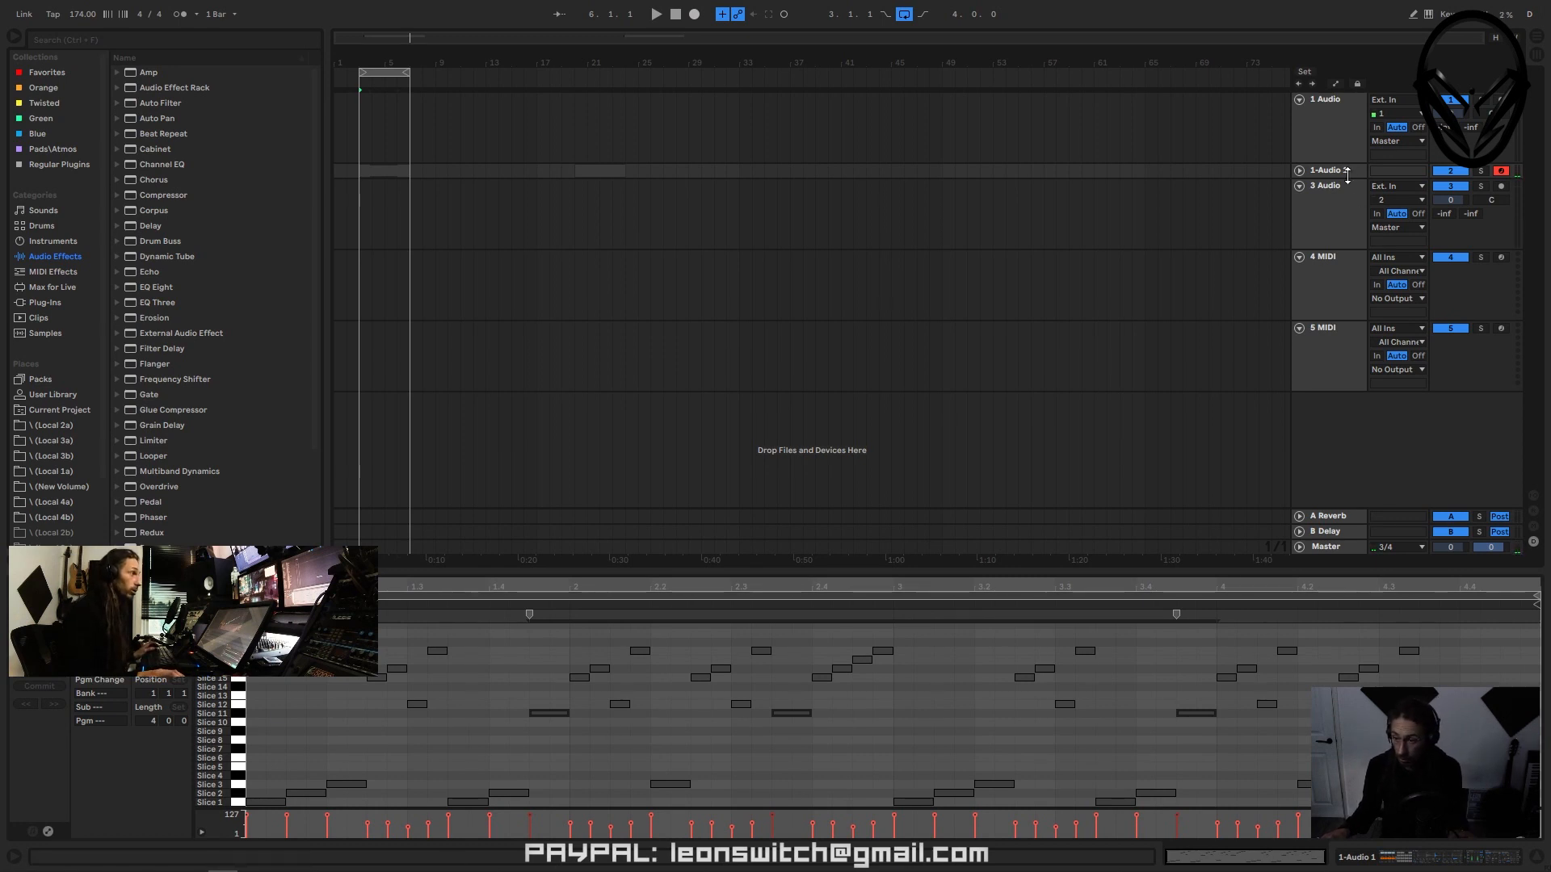
left_click(1345, 171)
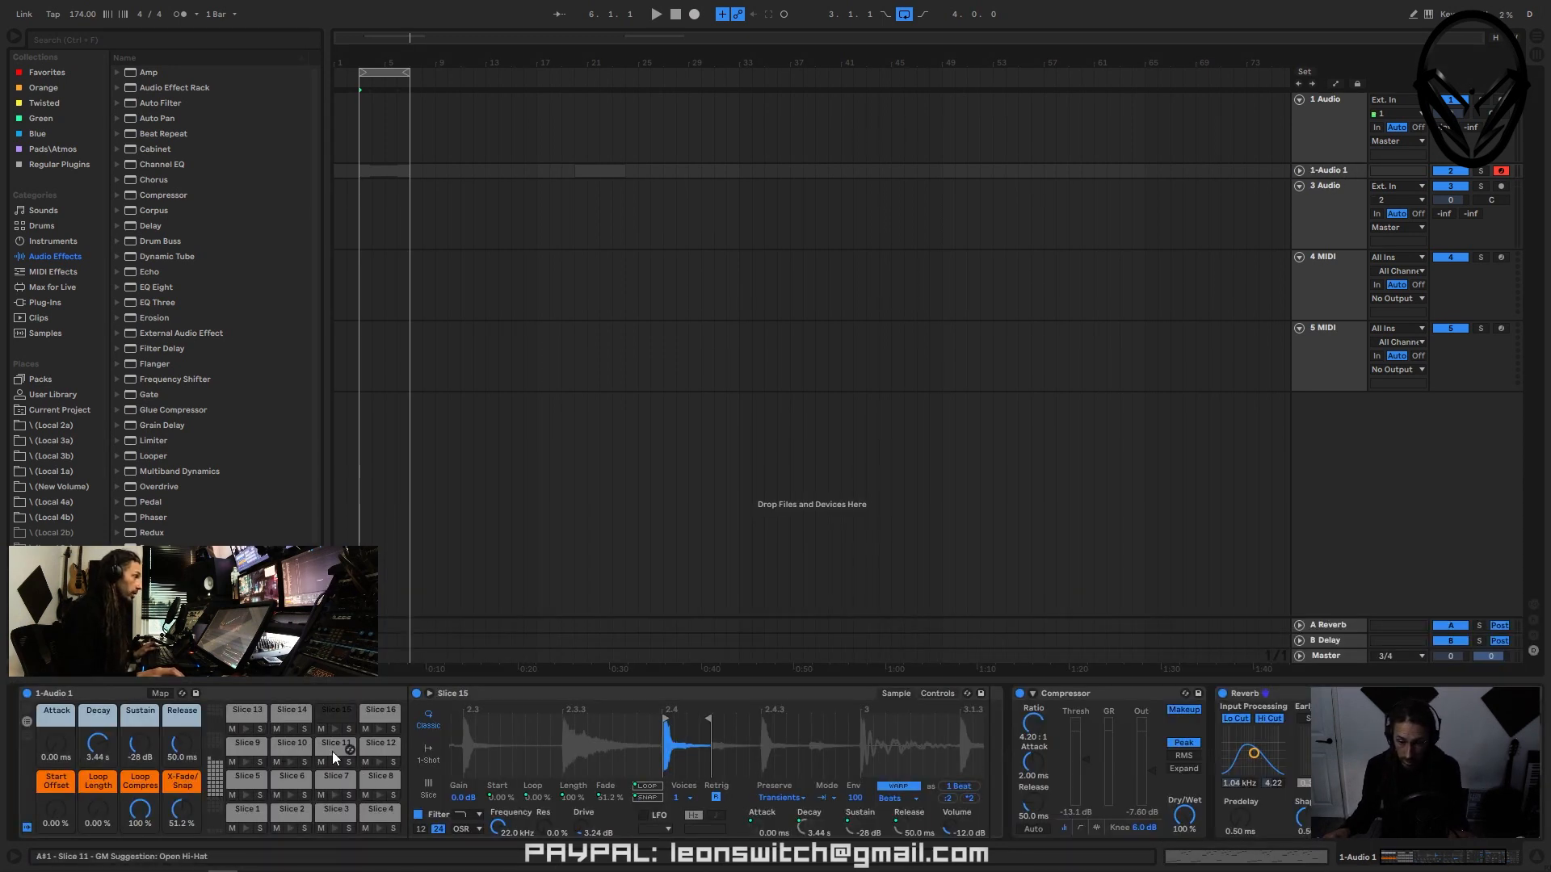
left_click(333, 752)
left_click(333, 762)
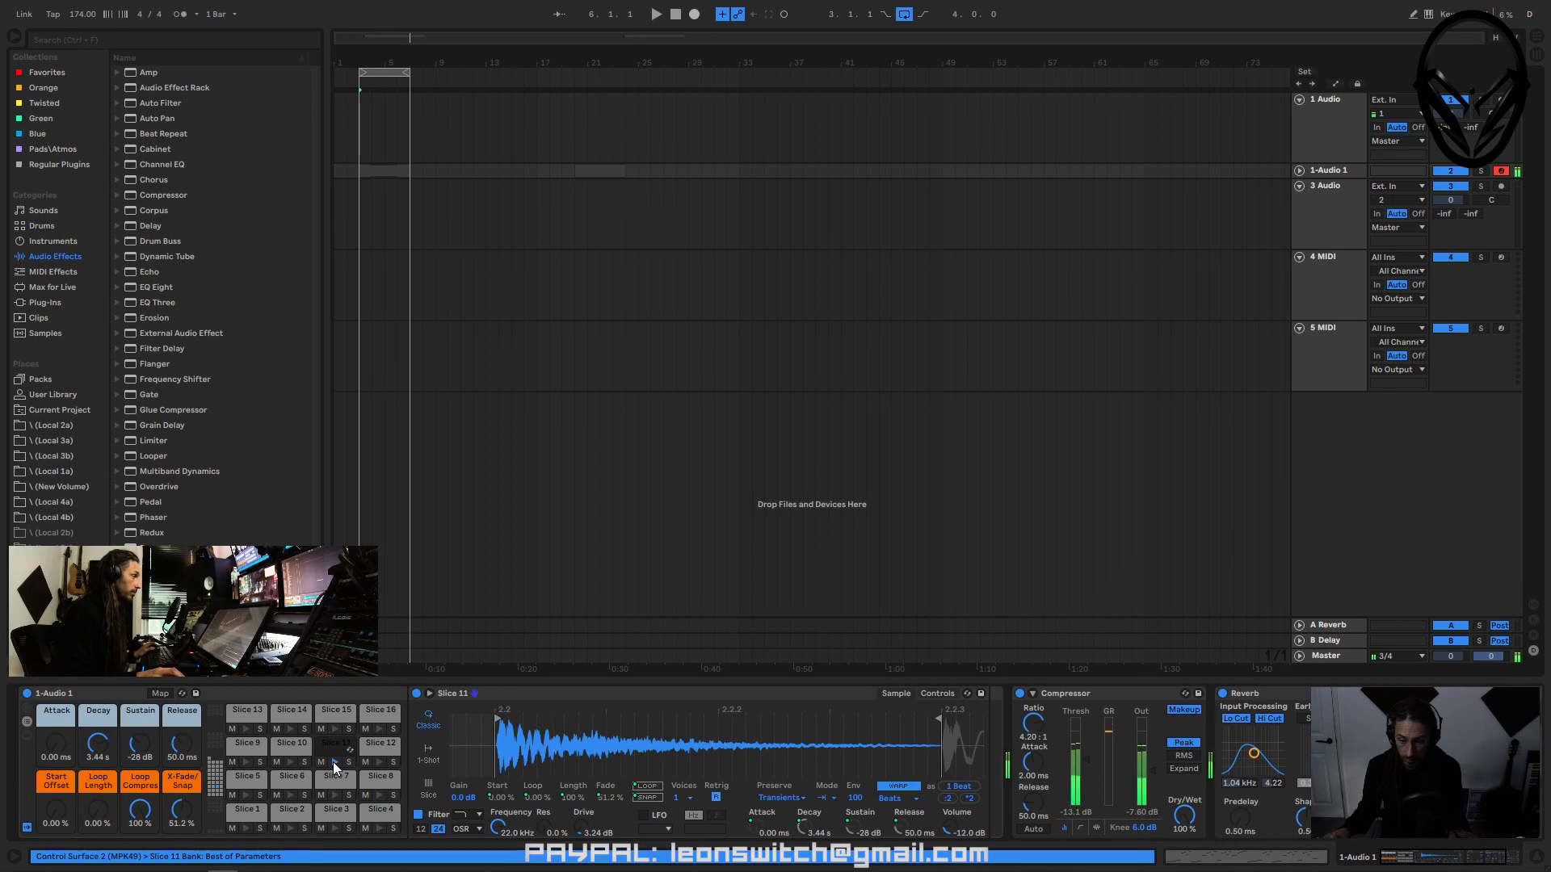
left_click(935, 698)
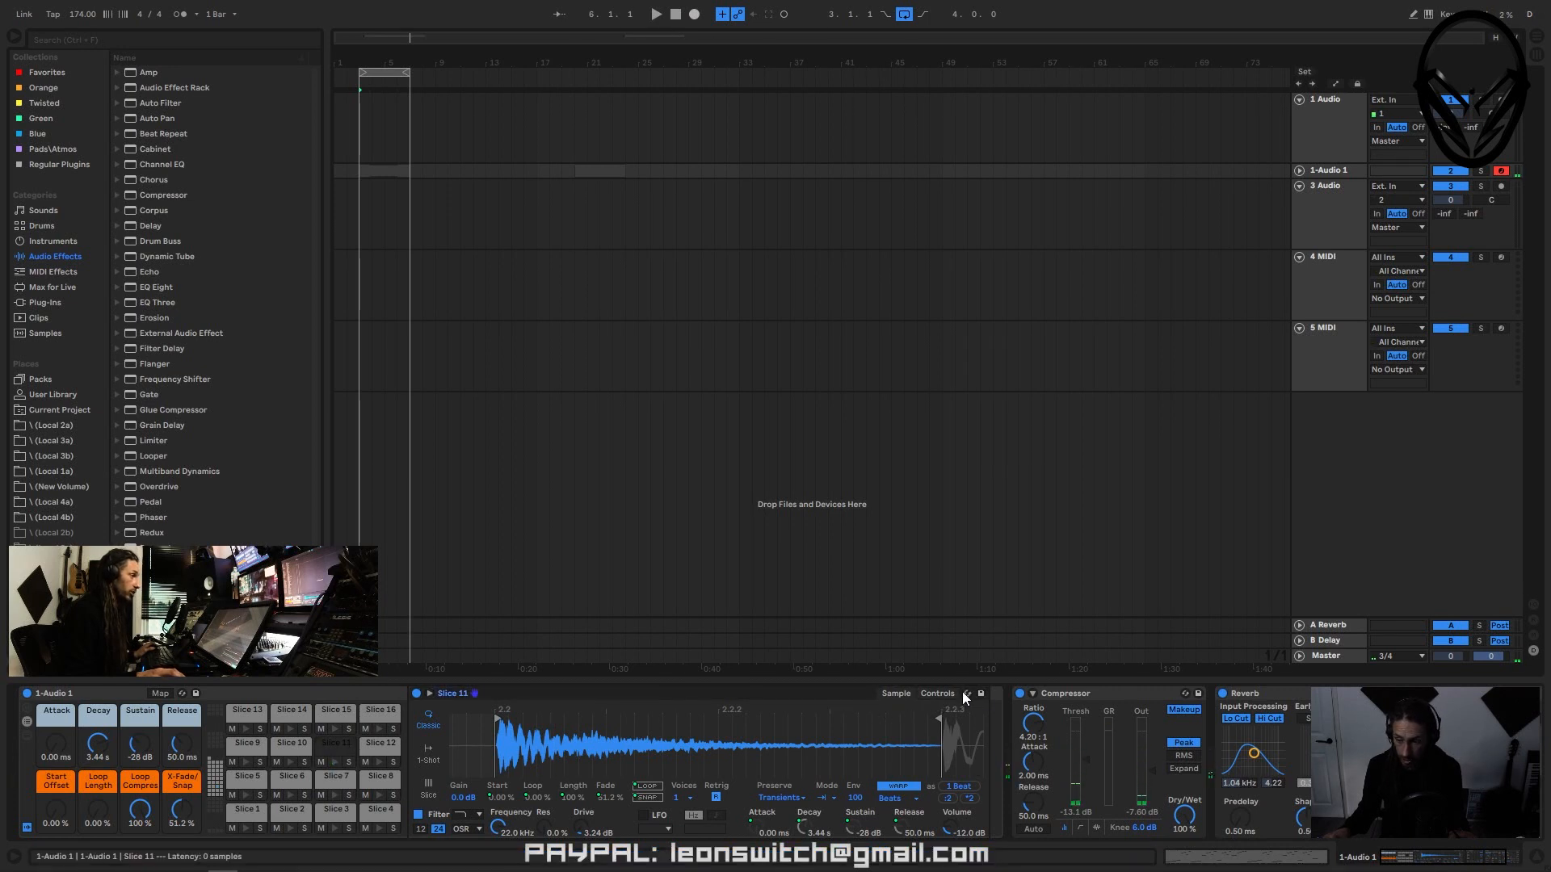
left_click(935, 694)
left_click(913, 787)
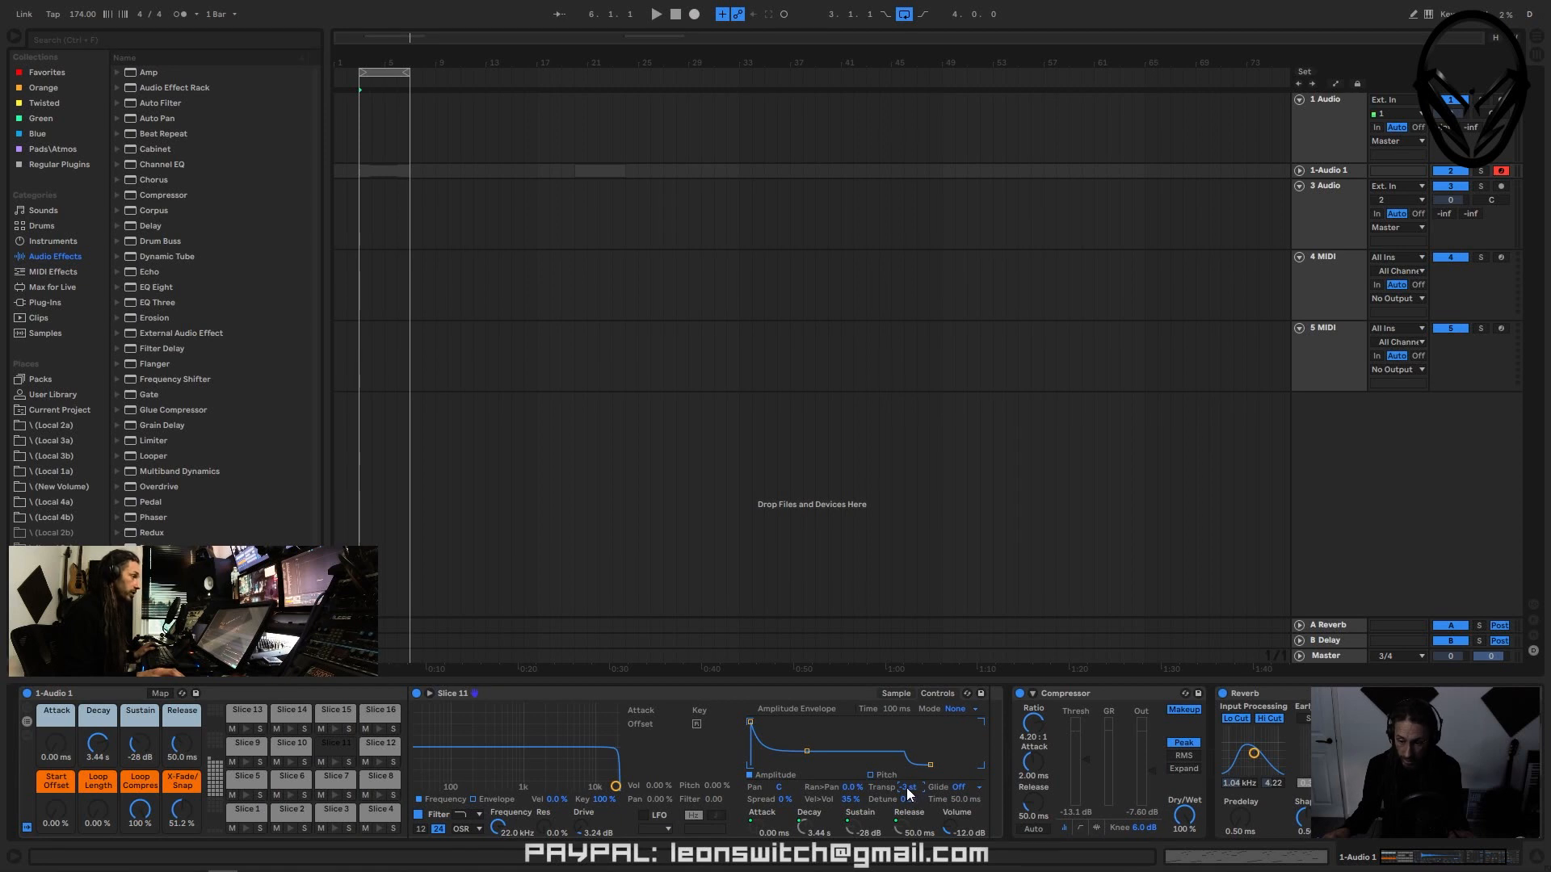
key("space")
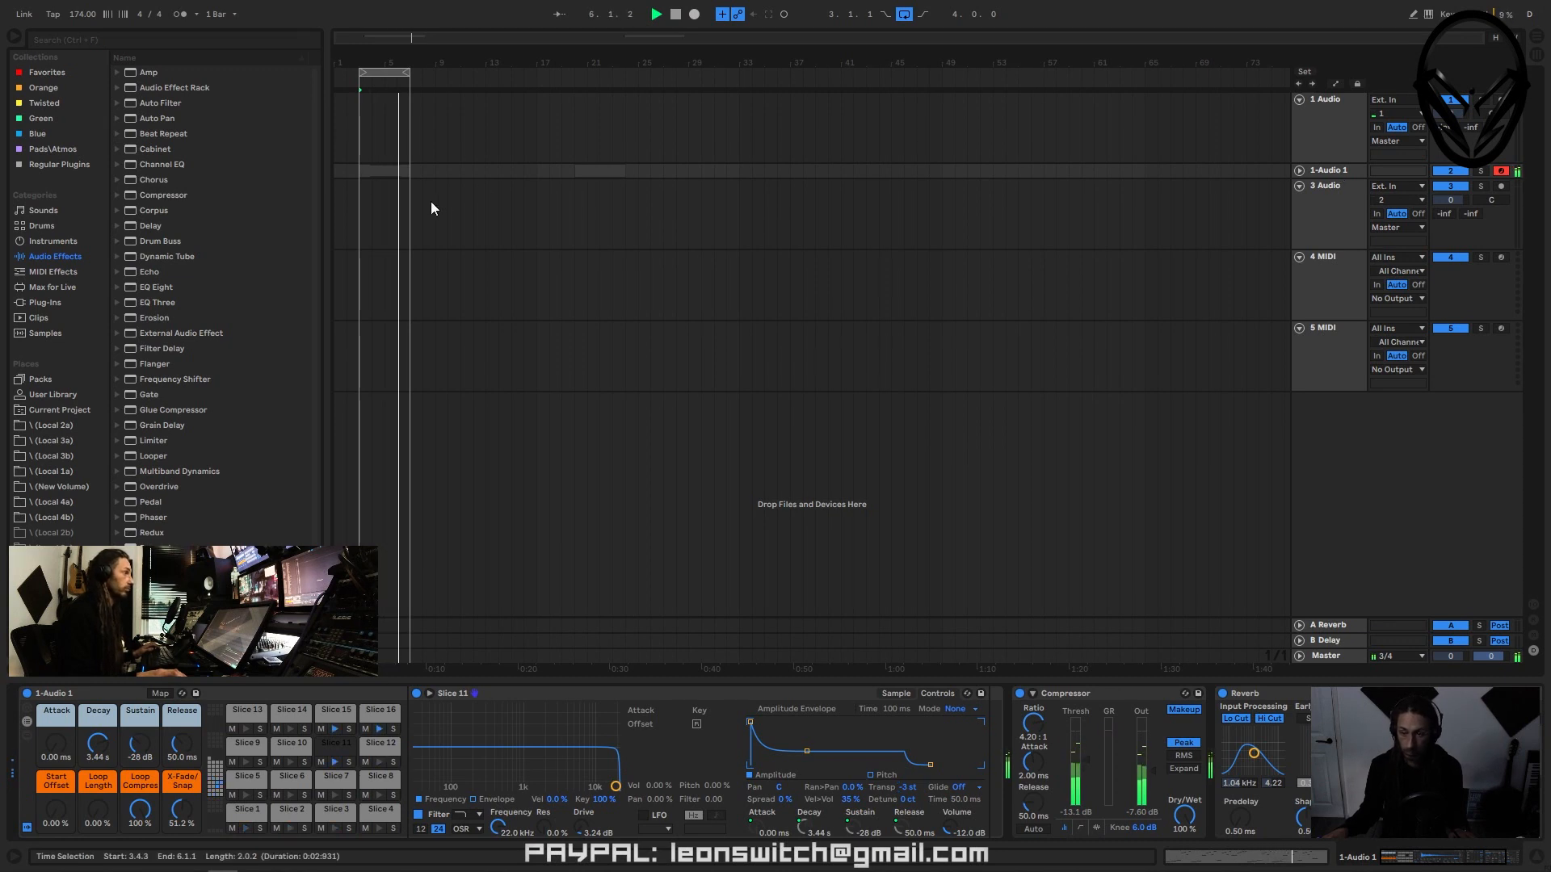
- Add an EQ Eight after the sampler on the drum rack's Slice 1 pad
left_click(393, 168)
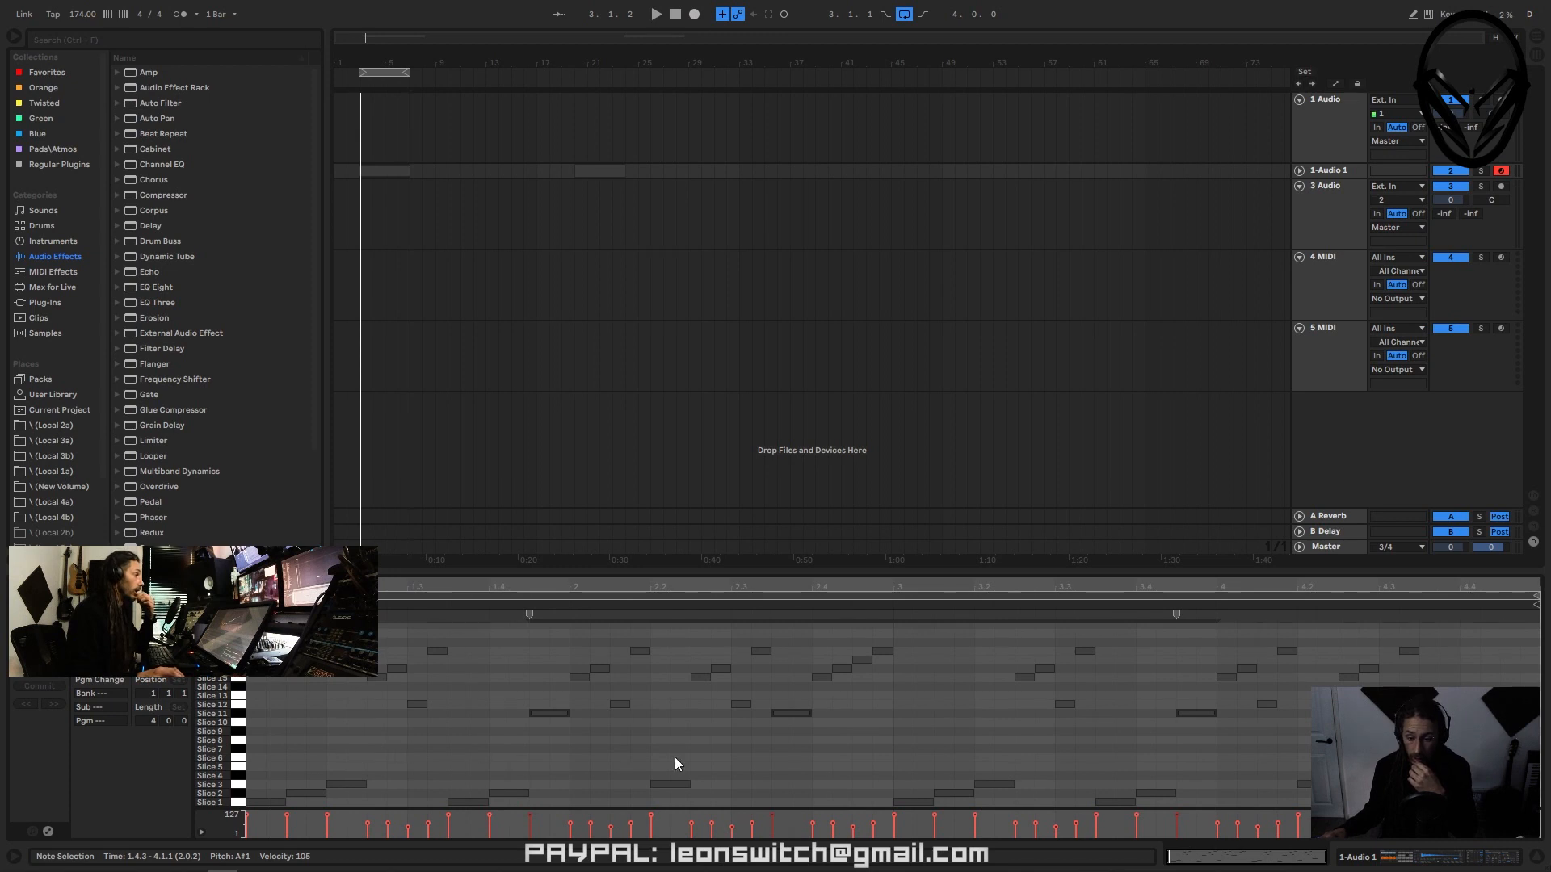
double_click(1329, 171)
left_click(257, 814)
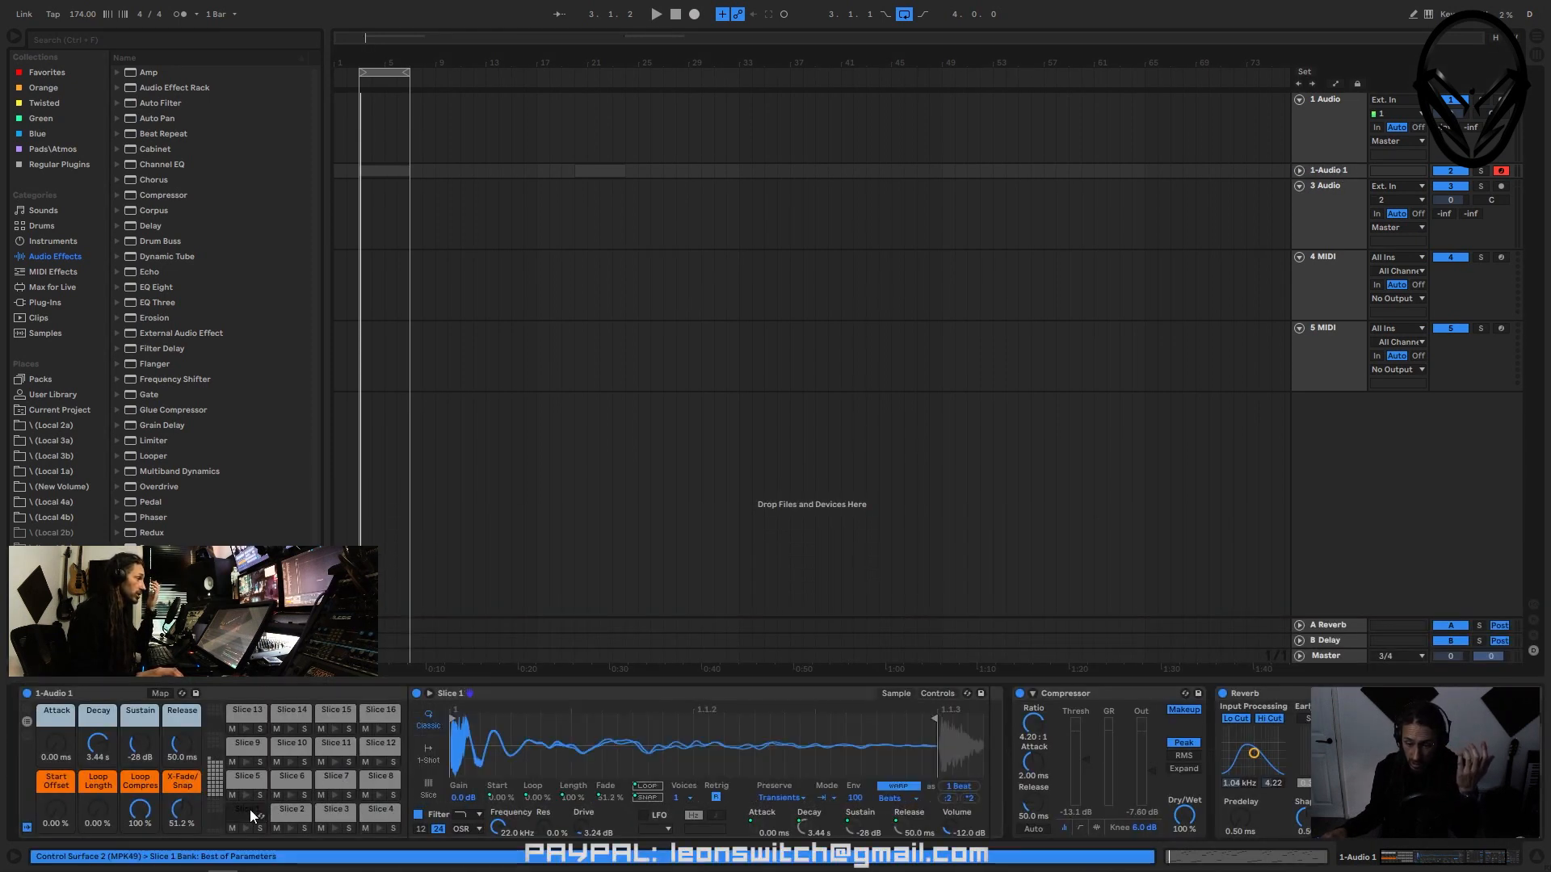
left_click(152, 289)
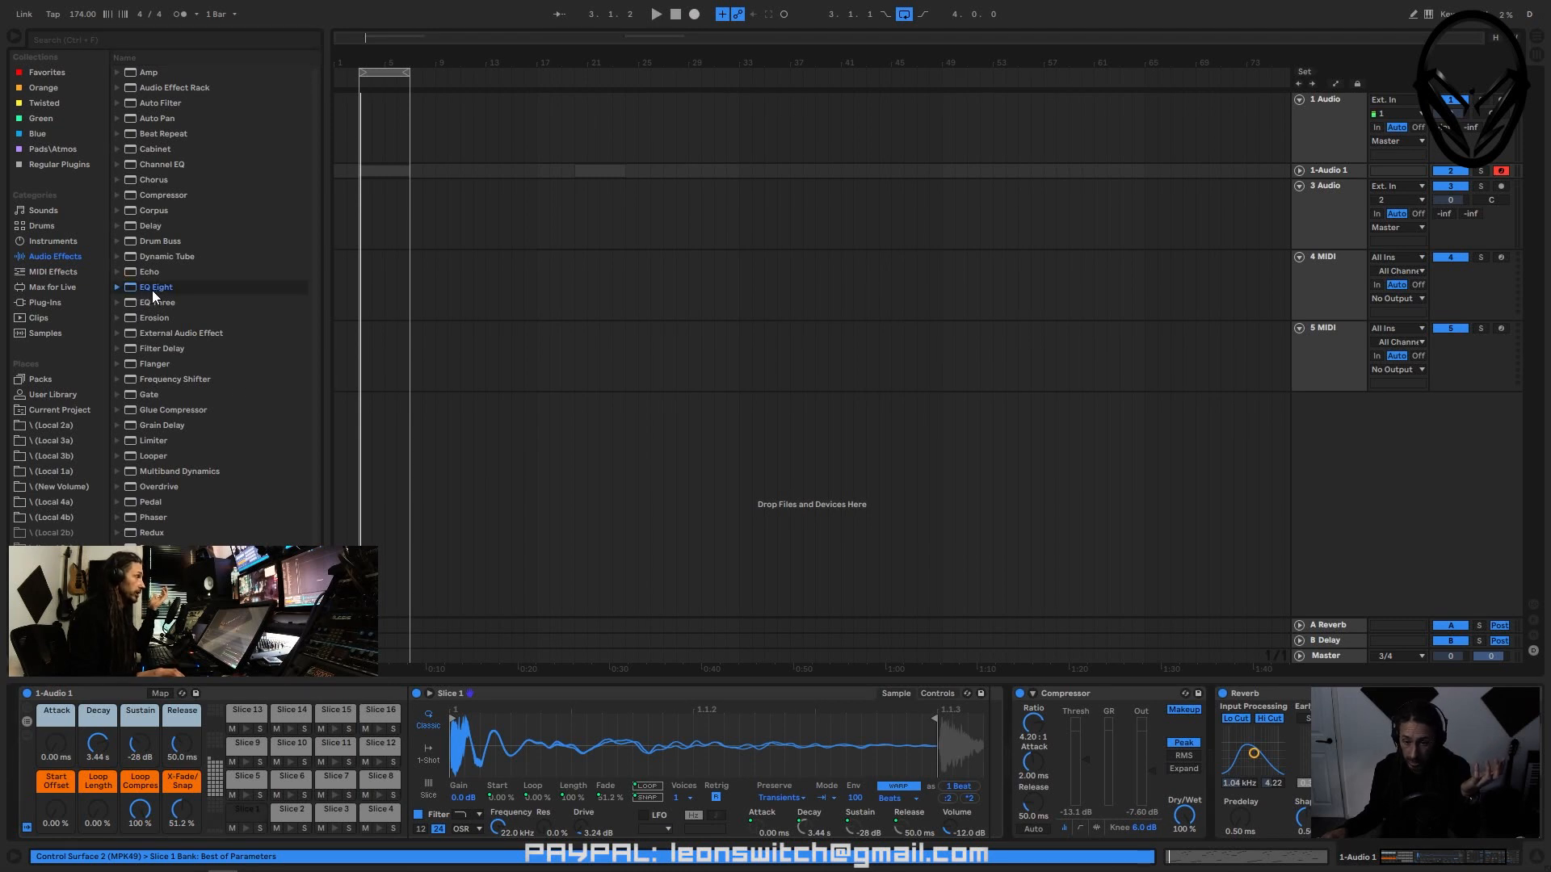
left_click_drag(149, 290, 877, 711)
left_click_drag(953, 820, 253, 819)
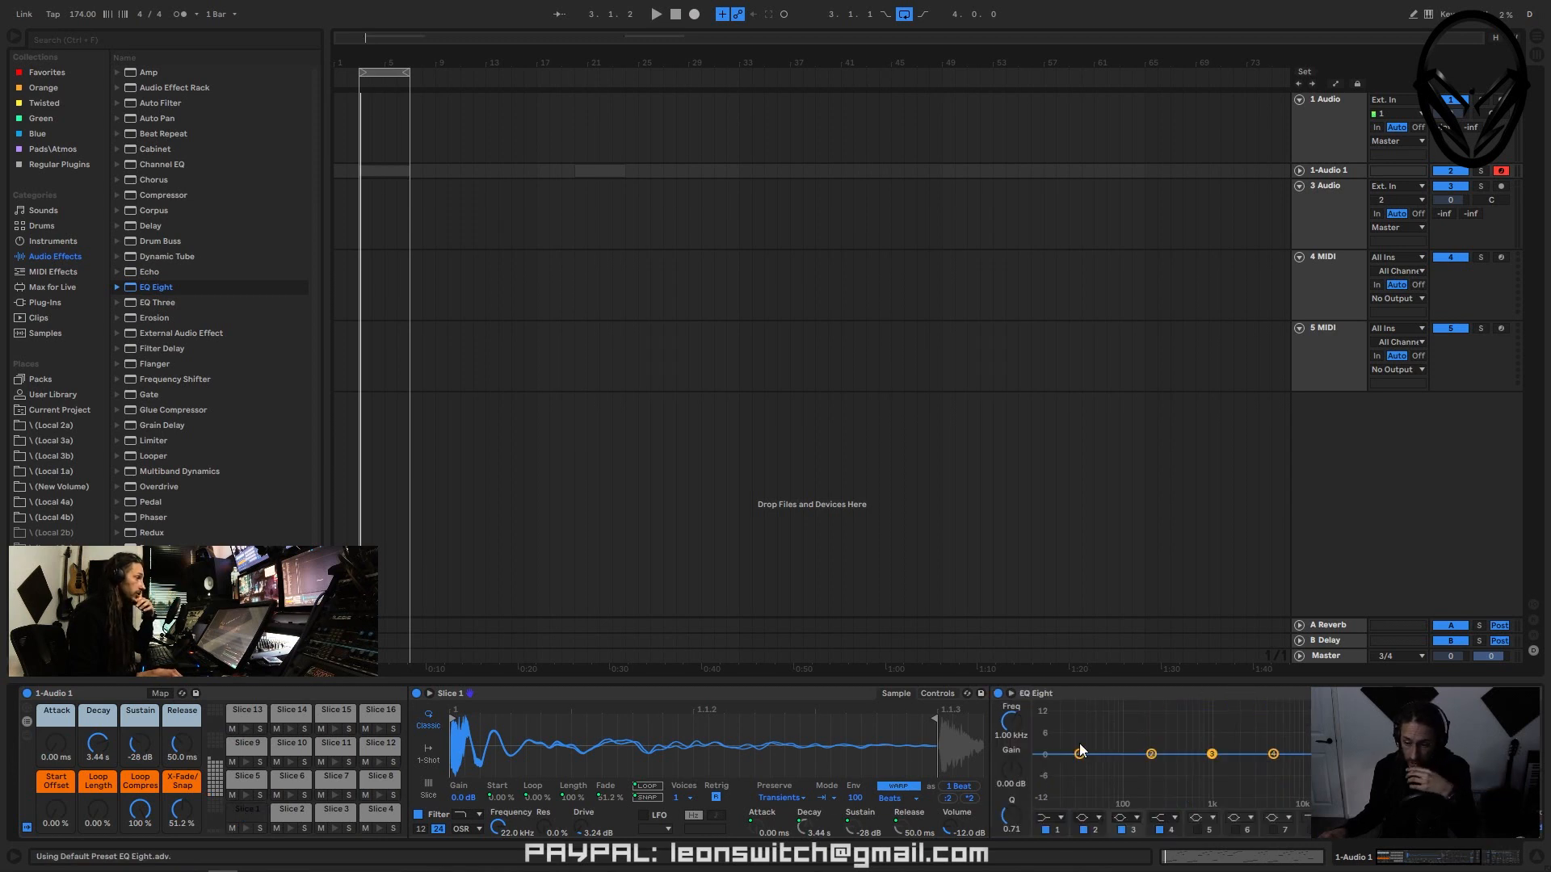
- Try a low cut on band 1 of Slice 1's EQ Eight, sweeping its frequency from about 163 Hz down to 10 Hz during playback
left_click(1039, 817)
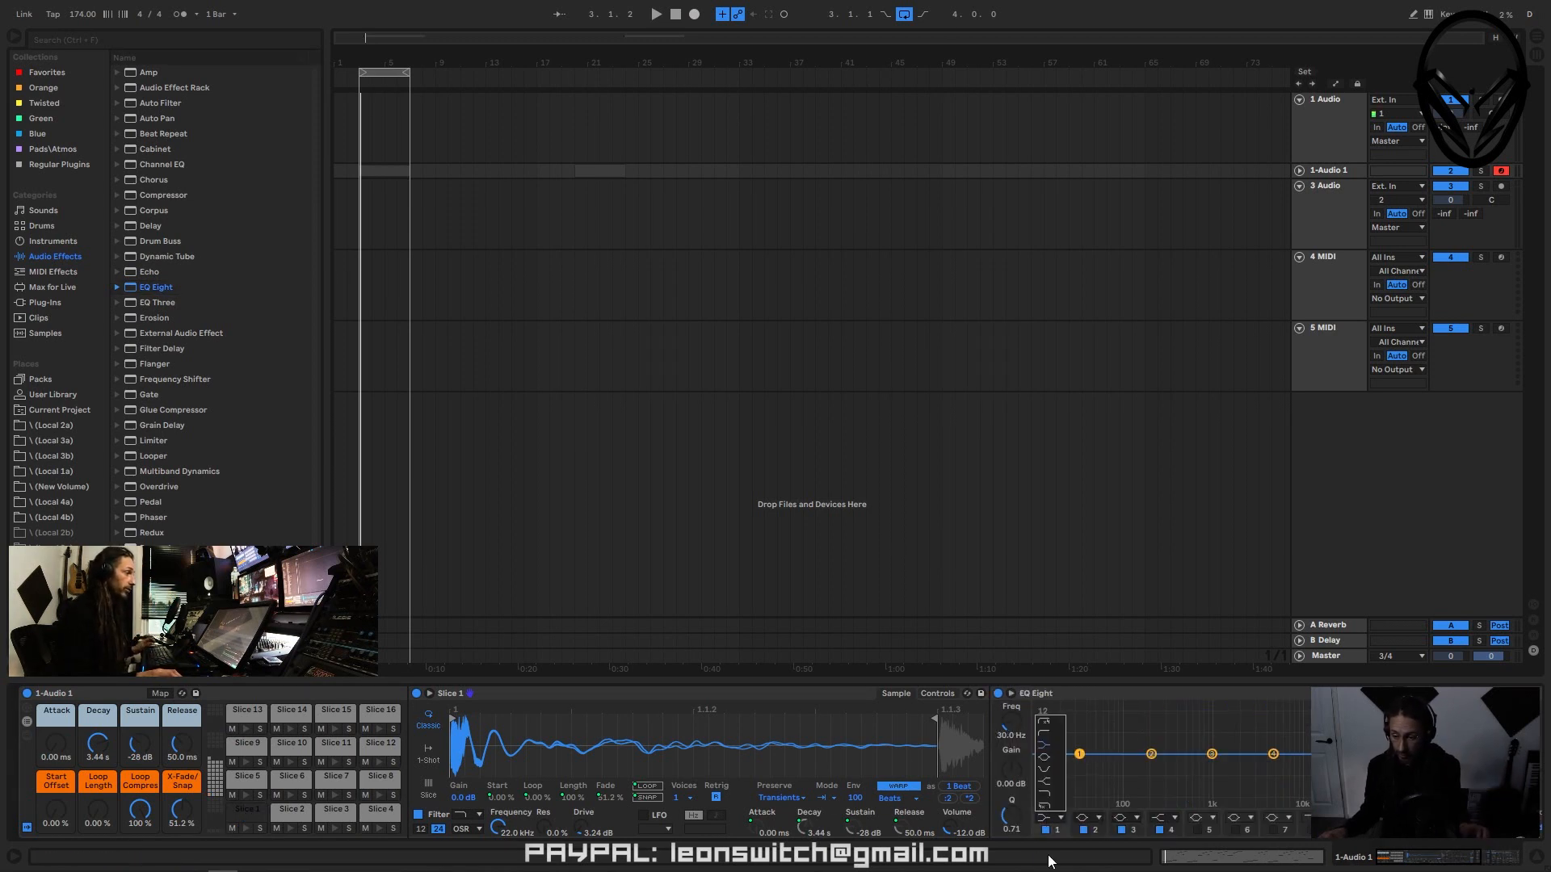
left_click(1047, 725)
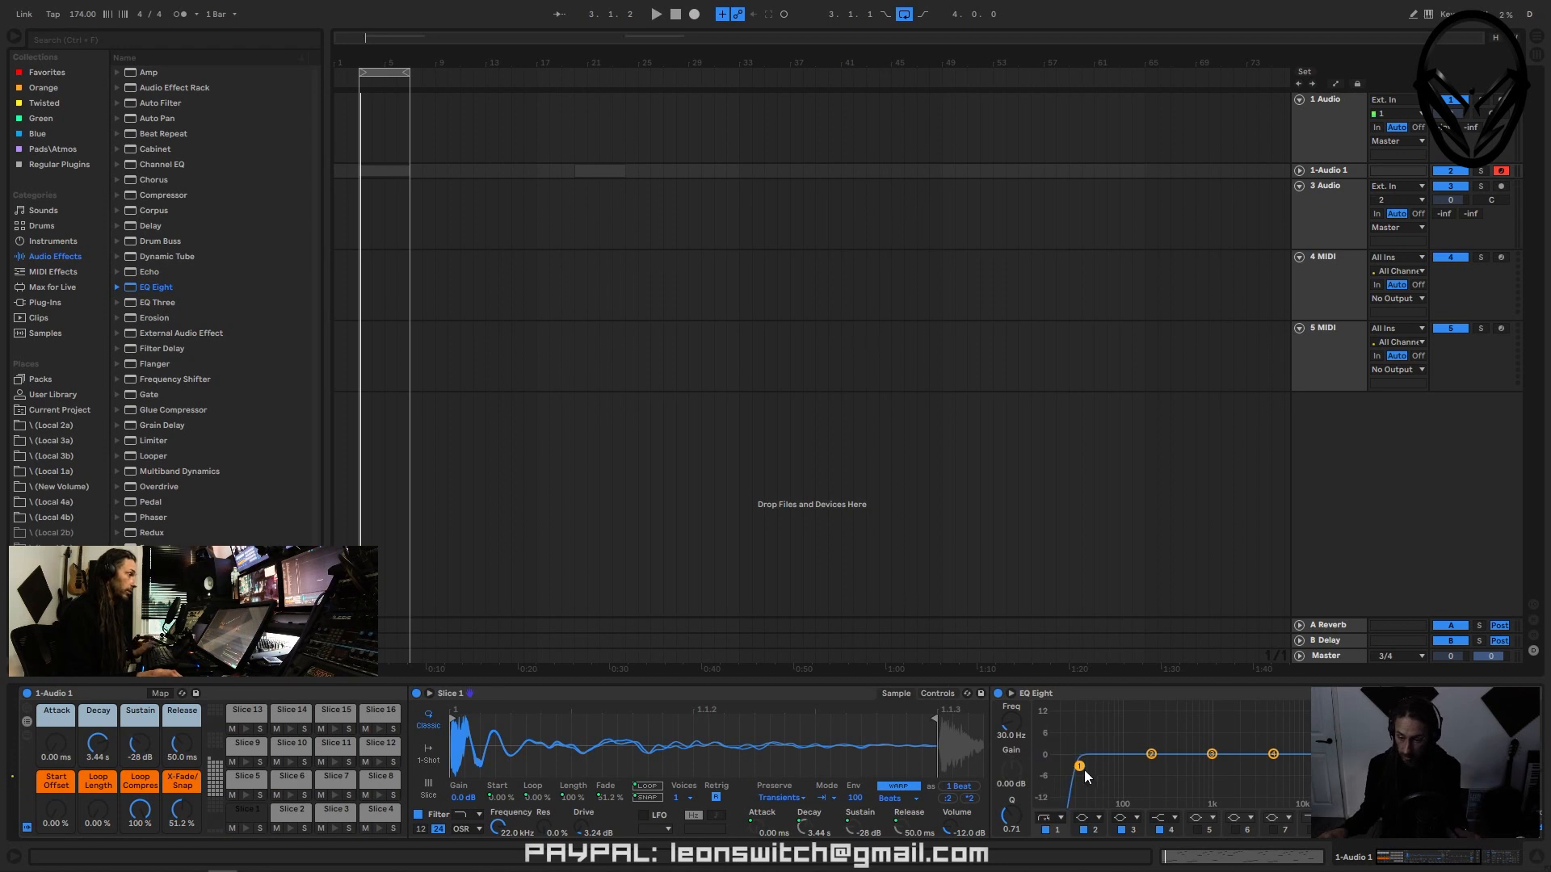
left_click_drag(1079, 754, 1144, 774)
key("space")
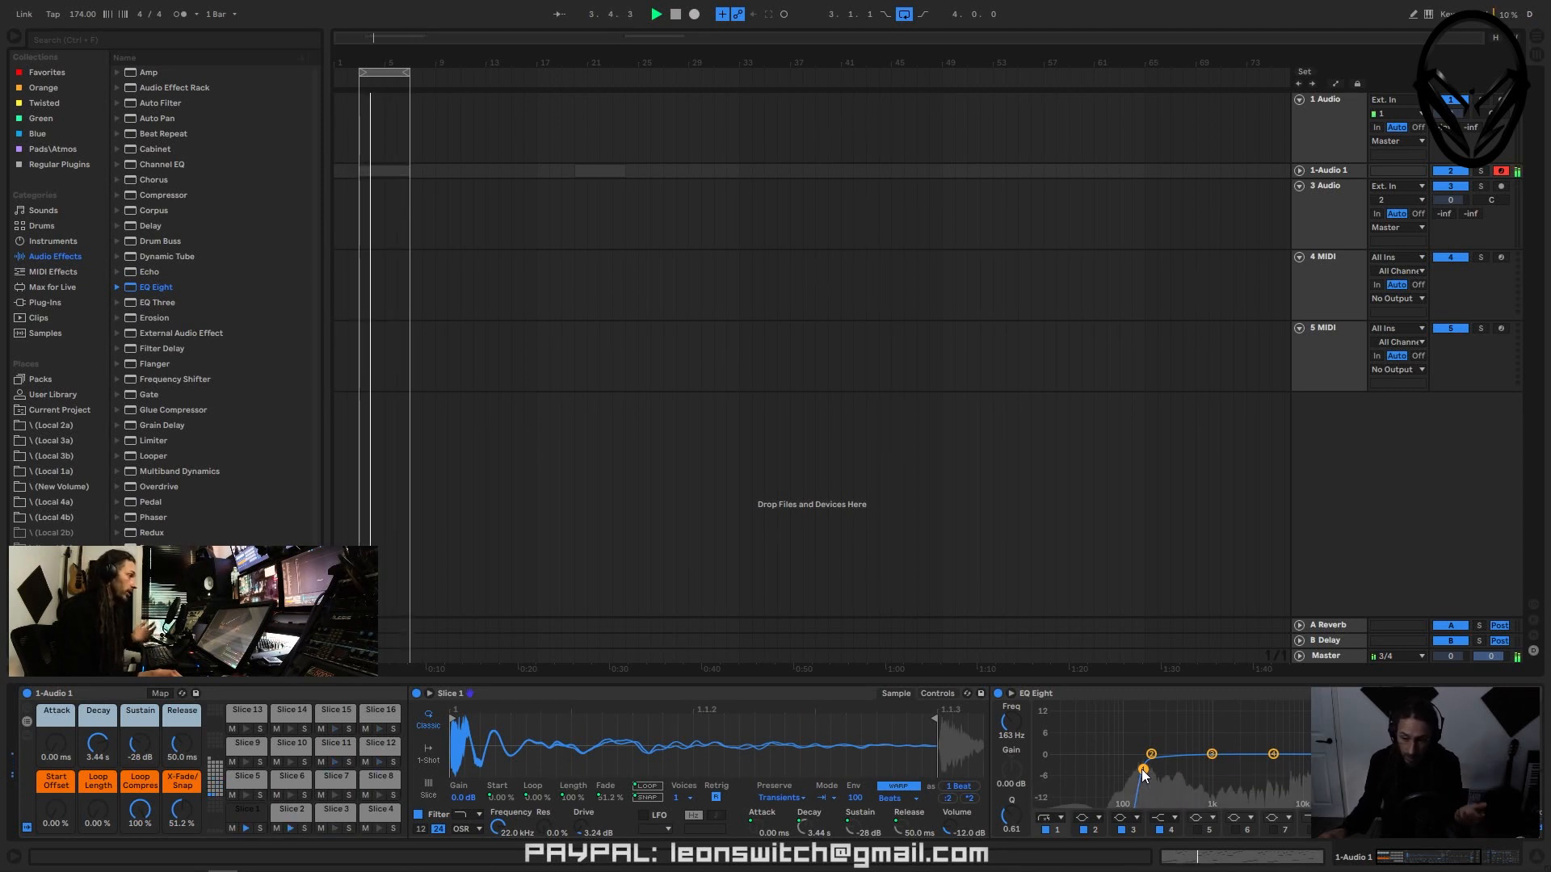
left_click_drag(1143, 772, 1037, 768)
- Try band 1 of Slice 1's EQ Eight as a low shelf with about -0.87 dB near 18.3 Hz
left_click(1046, 818)
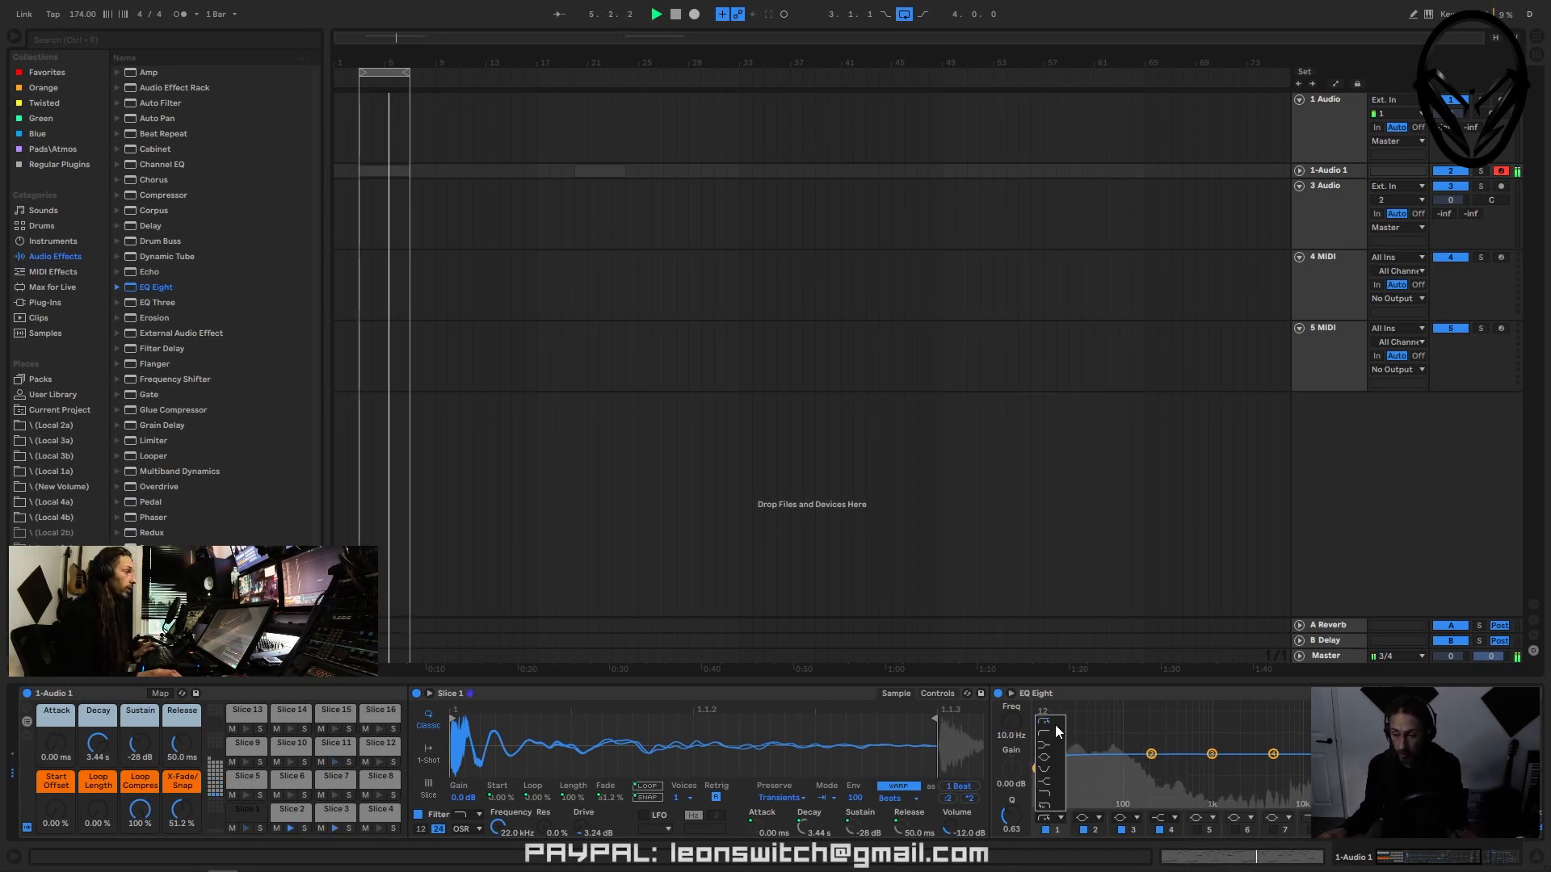
left_click(1052, 744)
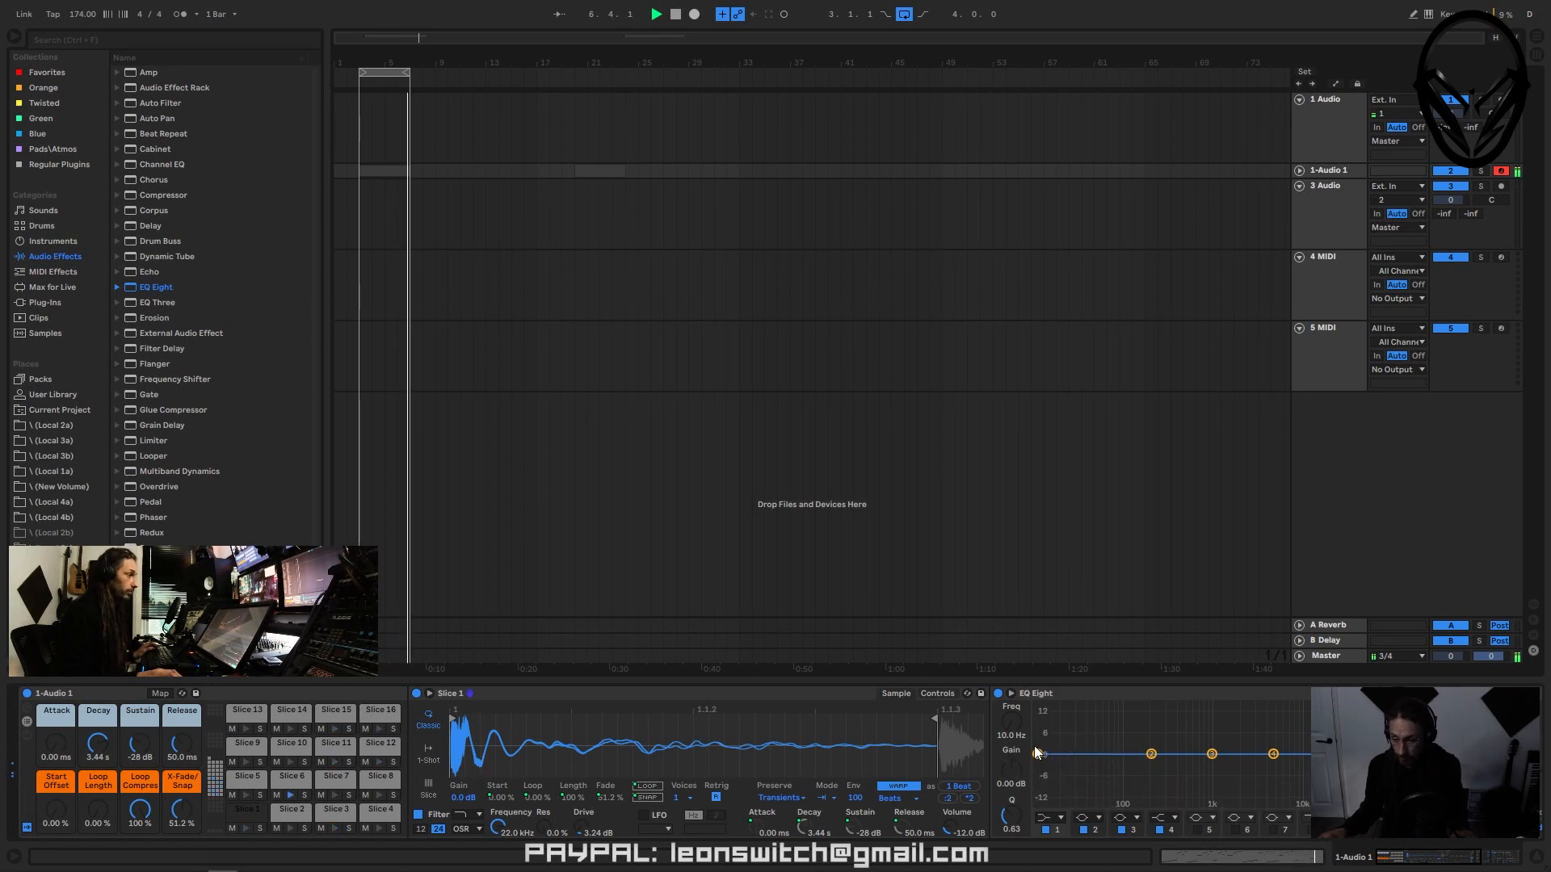
left_click_drag(1037, 753, 1056, 757)
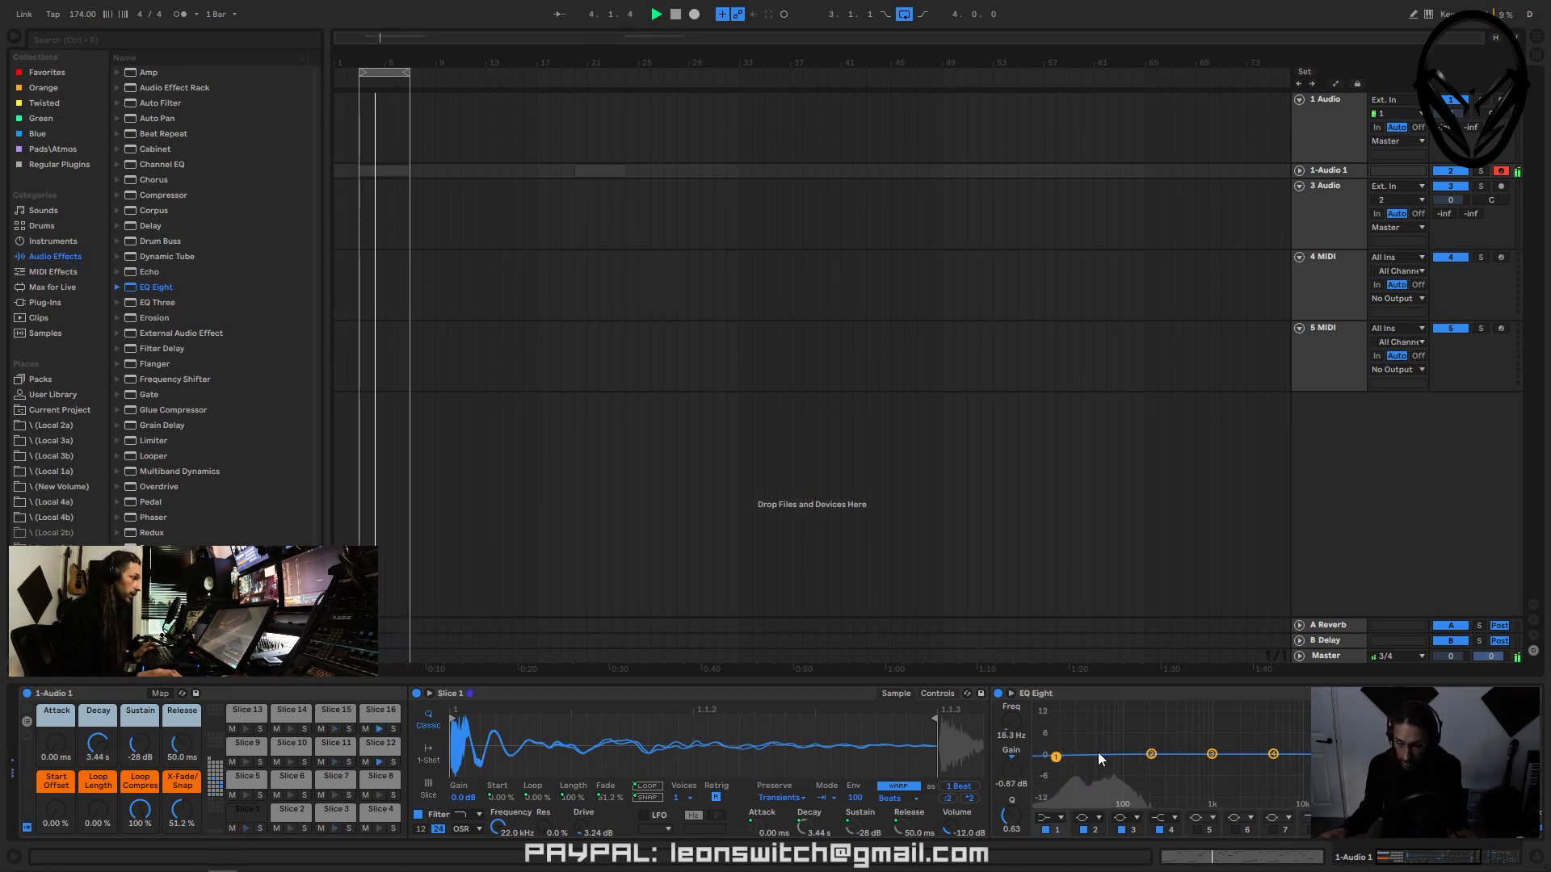
- Make band 1 of Slice 1's EQ Eight a low cut and boost band 2 by about 3.35 dB near 62.6 Hz
left_click_drag(1152, 758, 1117, 744)
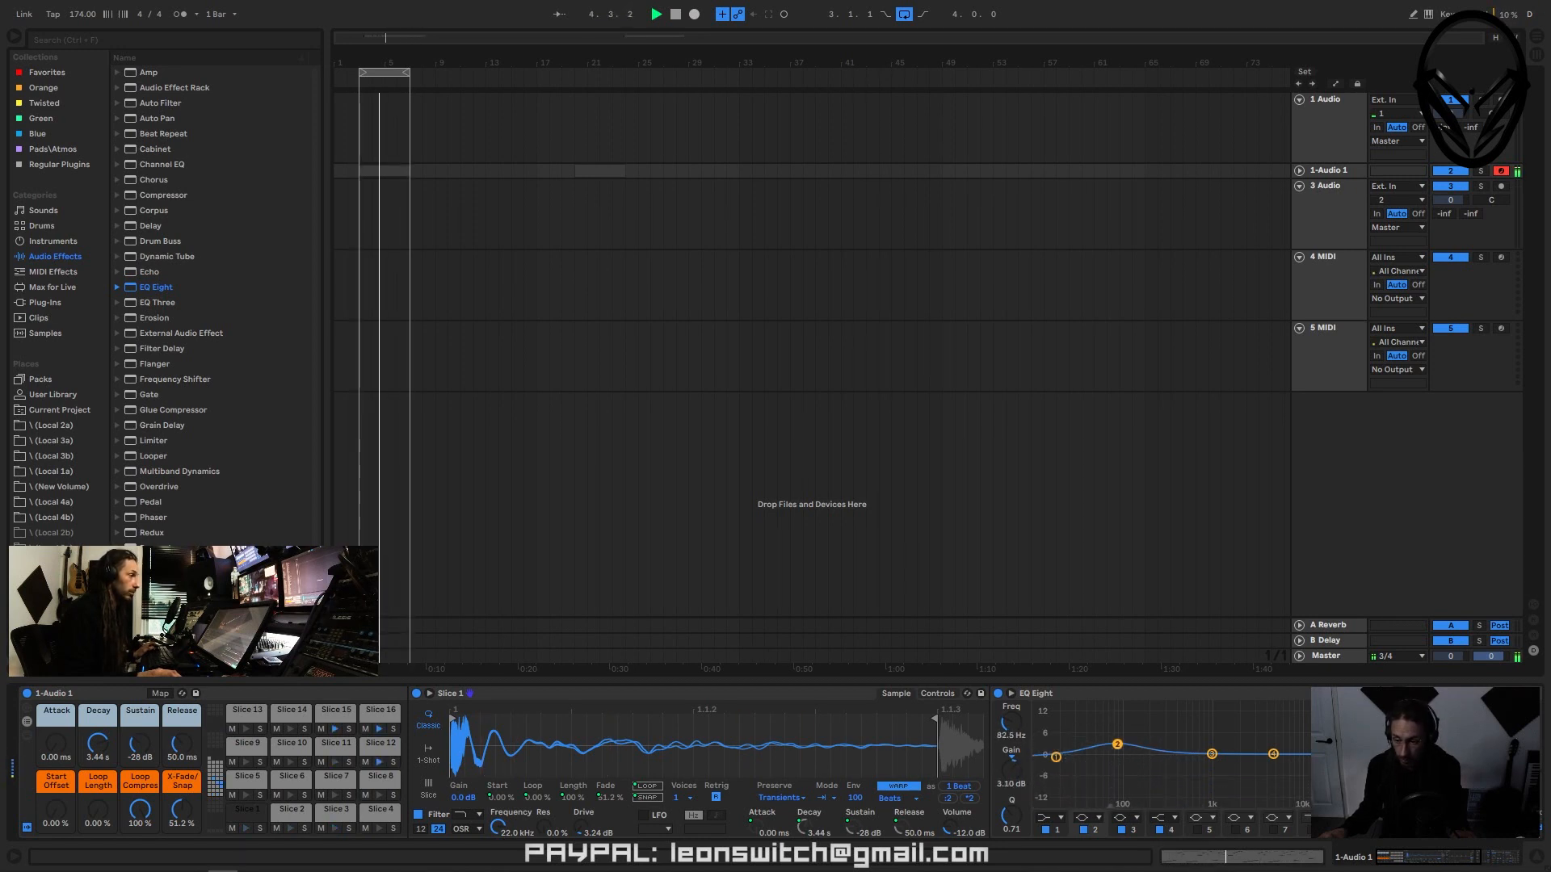
left_click_drag(1117, 744, 1116, 746)
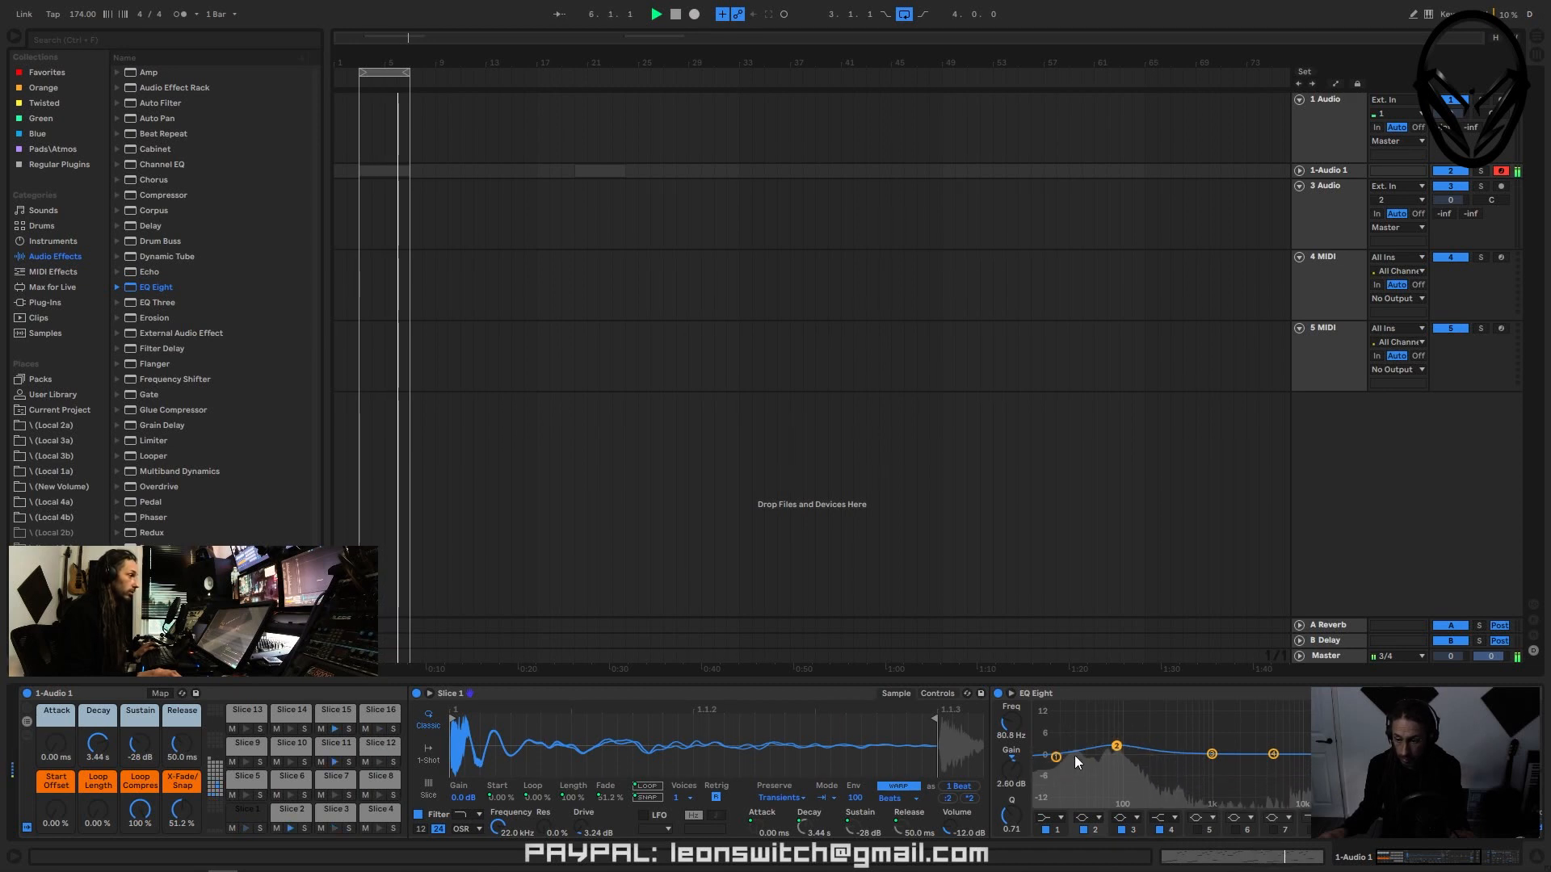
left_click(1042, 820)
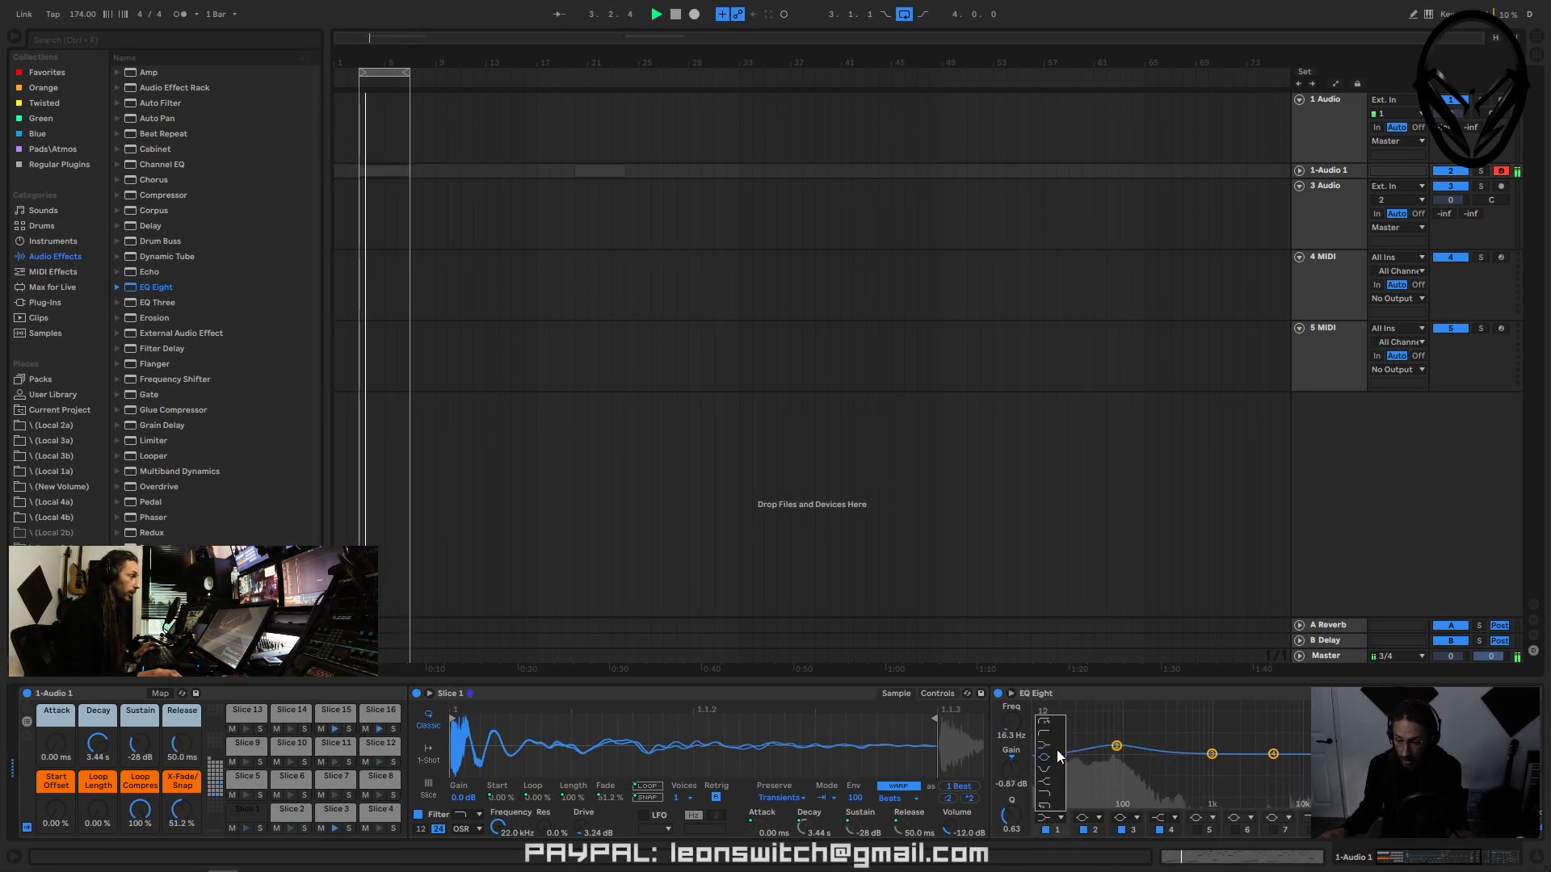
left_click(1054, 721)
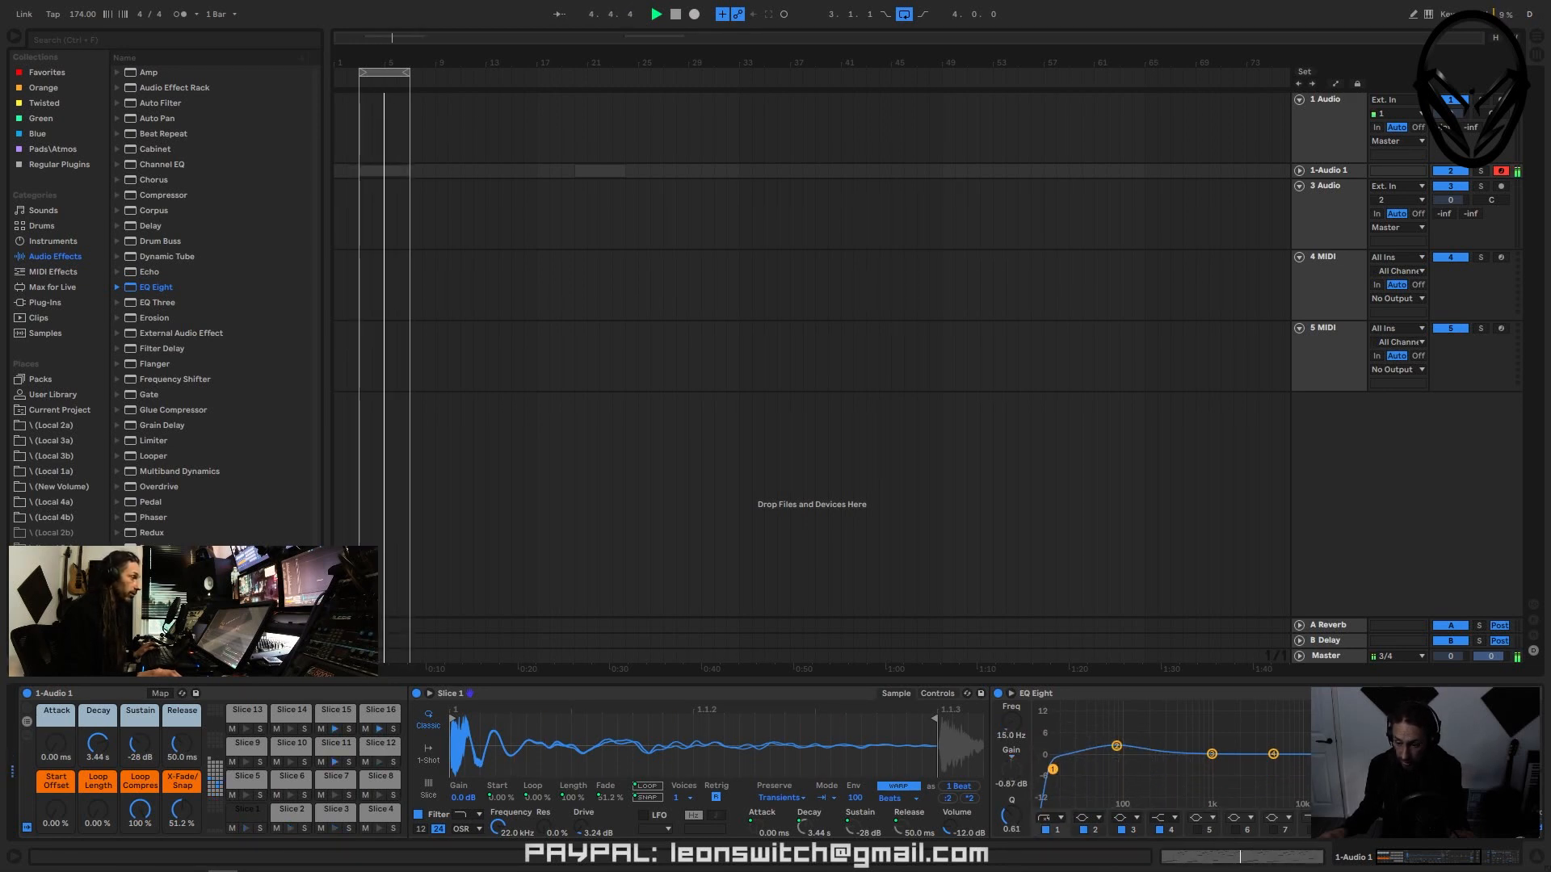
left_click_drag(1053, 769, 1106, 743)
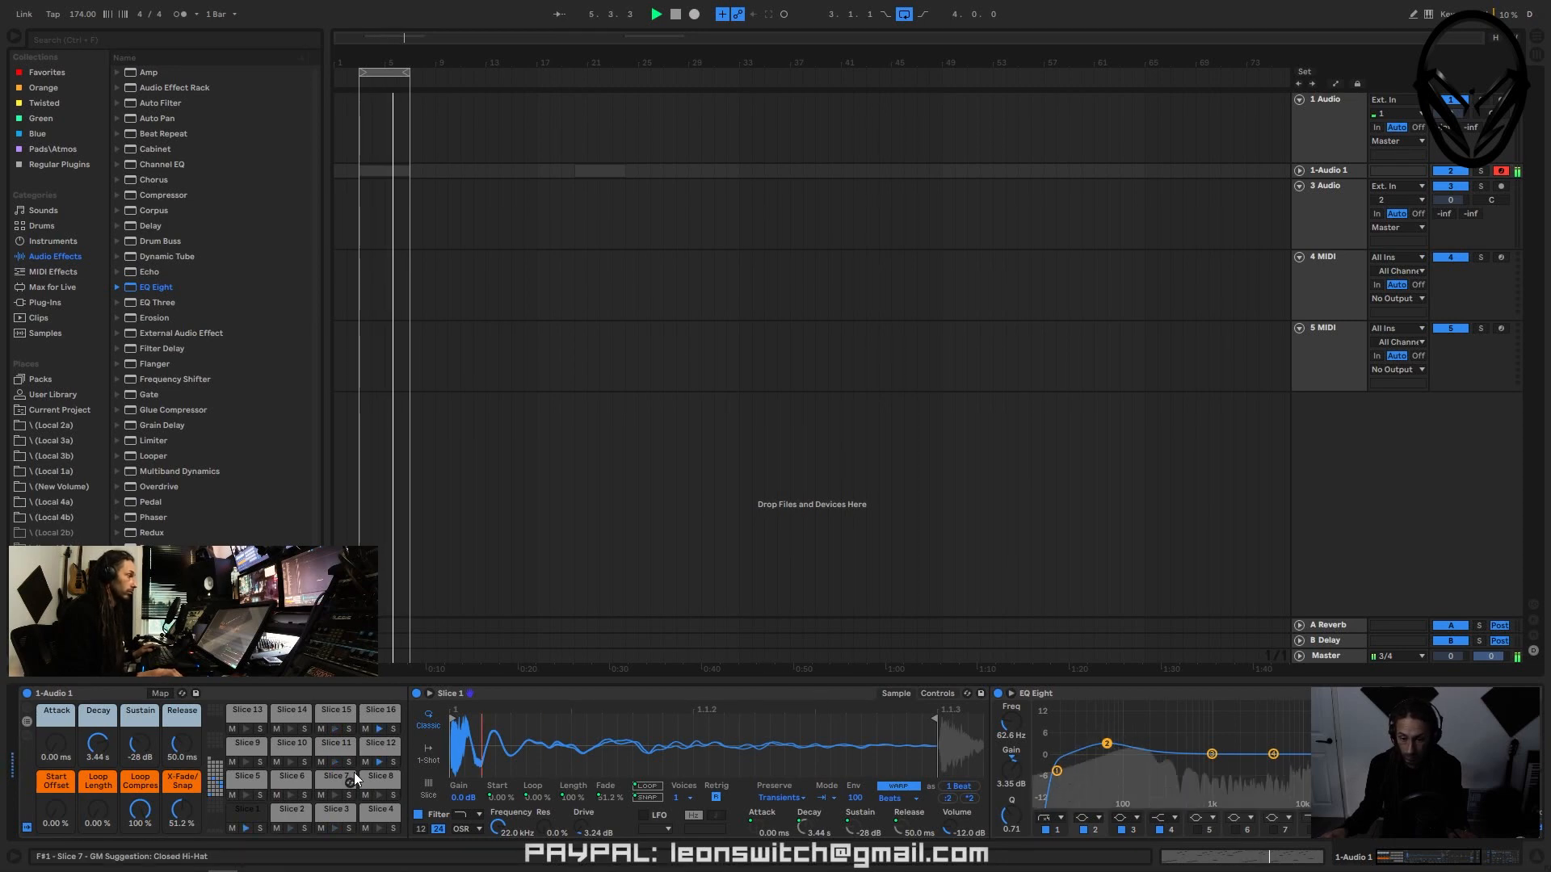
key("space")
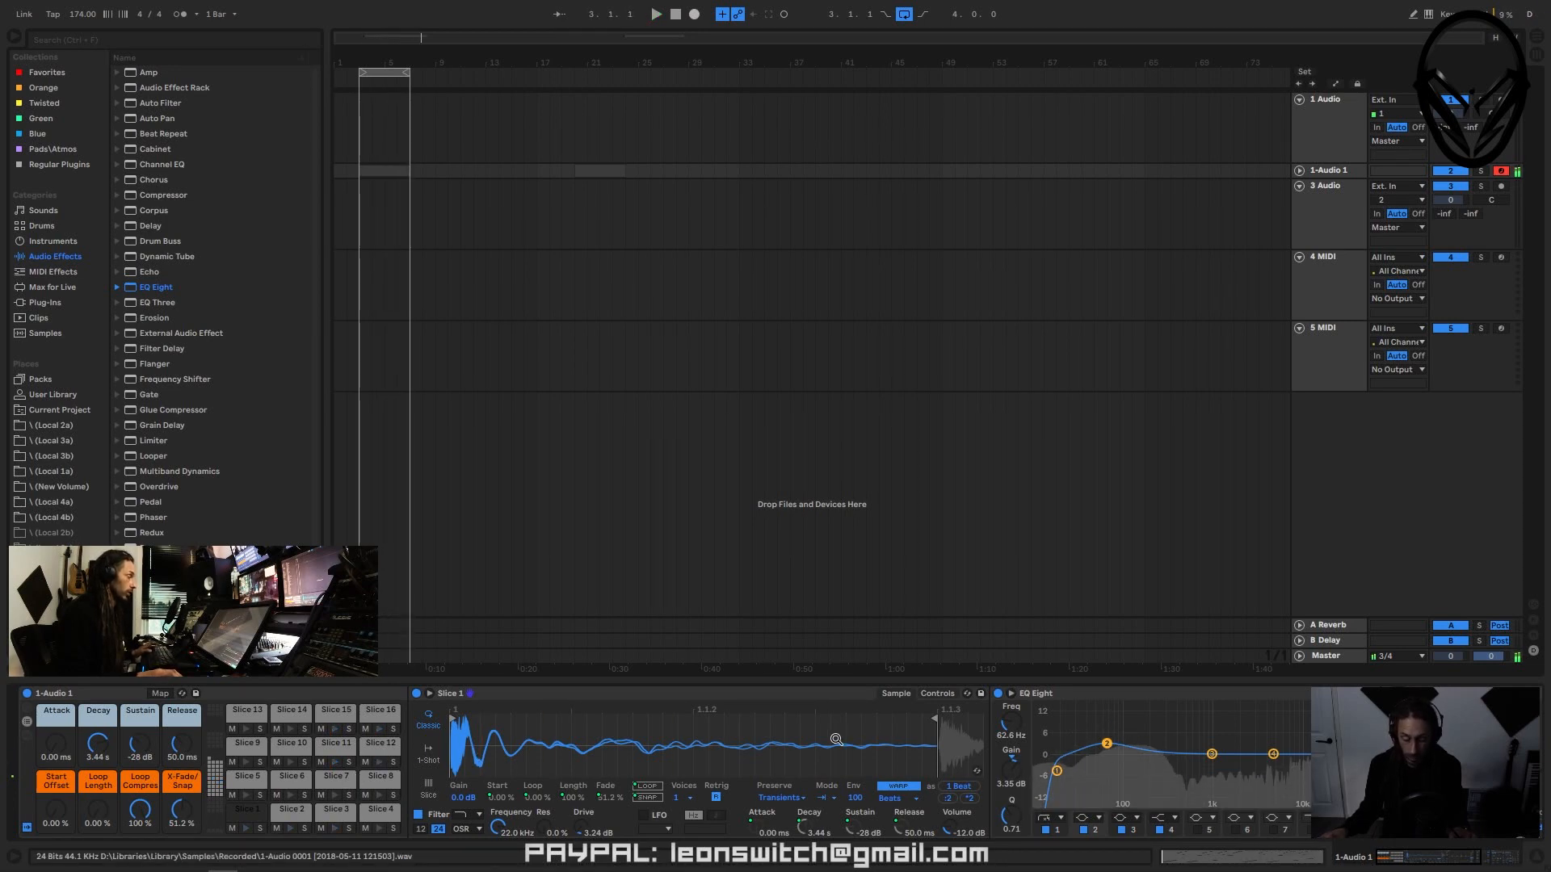
- Switch to the Session view and unfold the 1-Audio 1 drum rack to show the mixer channels of its slices
key("Tab")
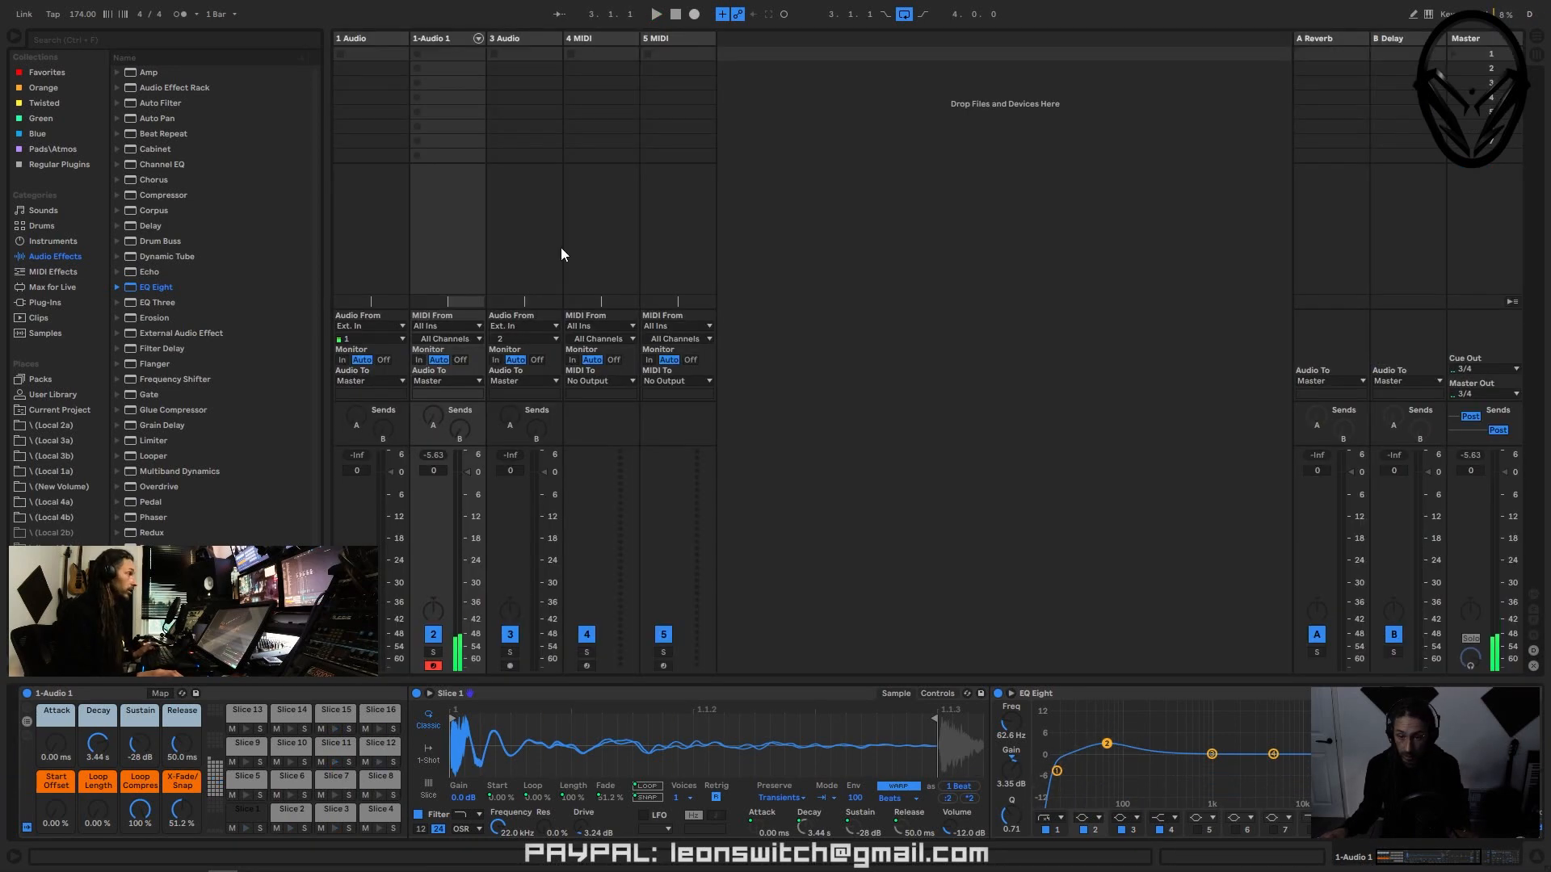
left_click(477, 39)
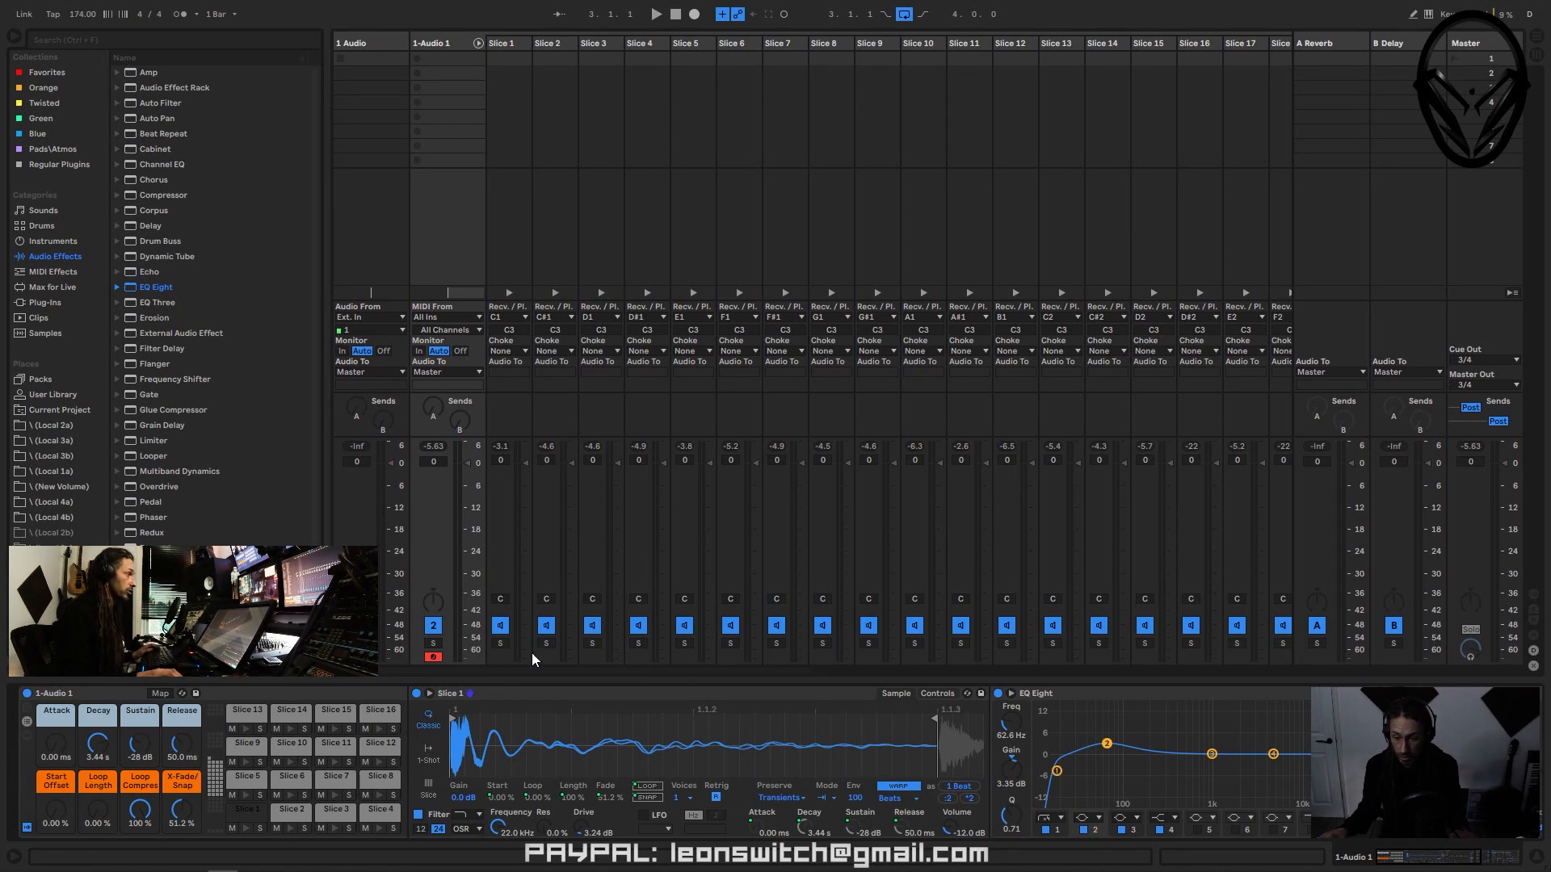
left_click_drag(544, 667, 575, 667)
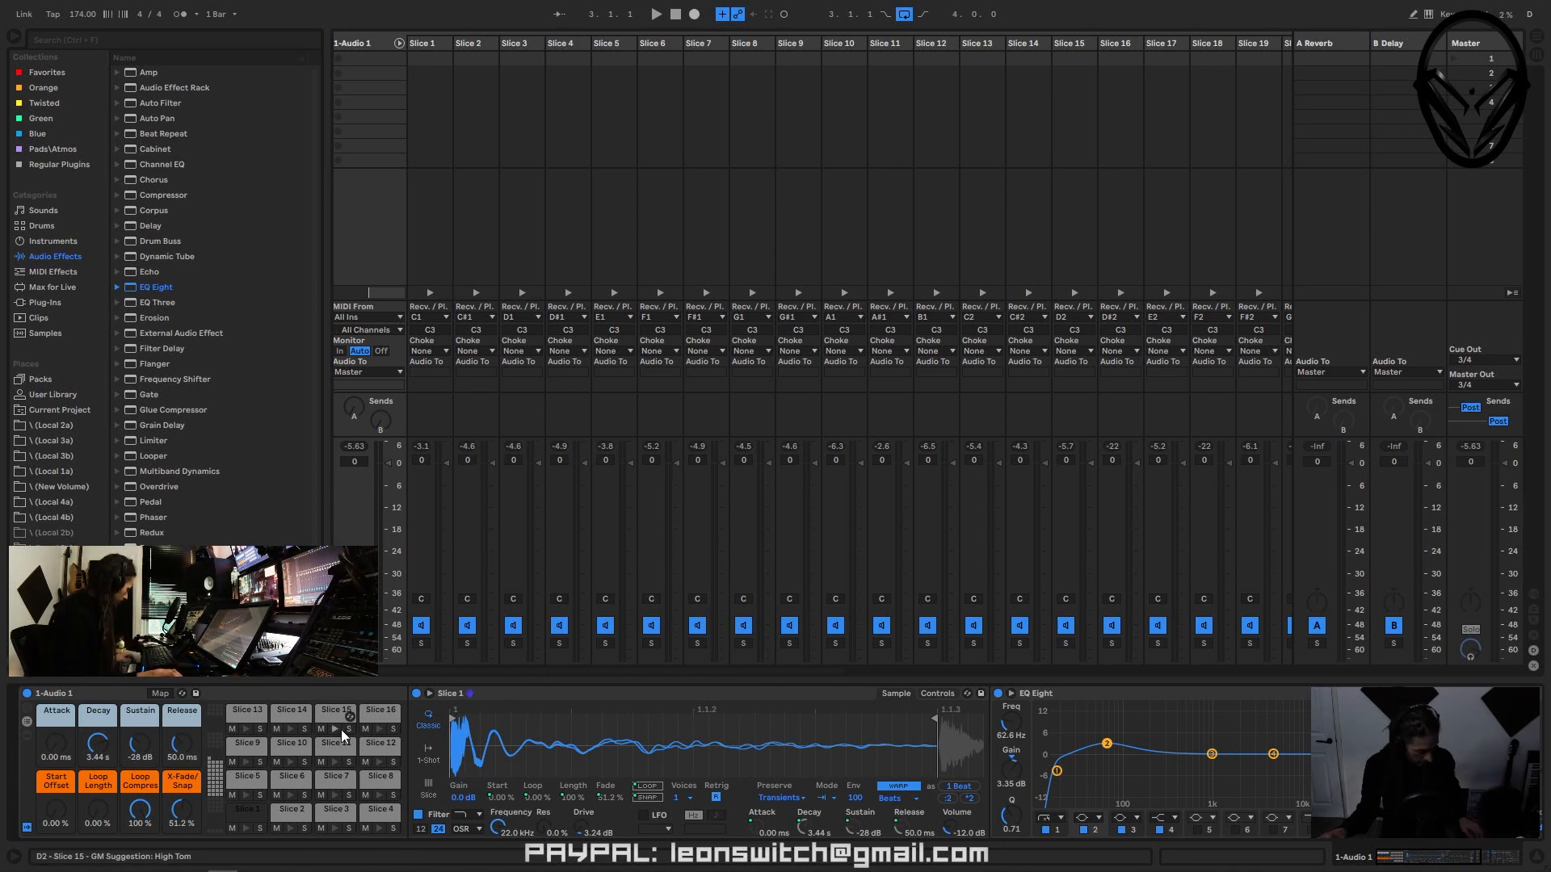
- Group the Slice 3, Slice 6 and Slice 11 chains, name the group SnGRP and unfold it
left_click(512, 49)
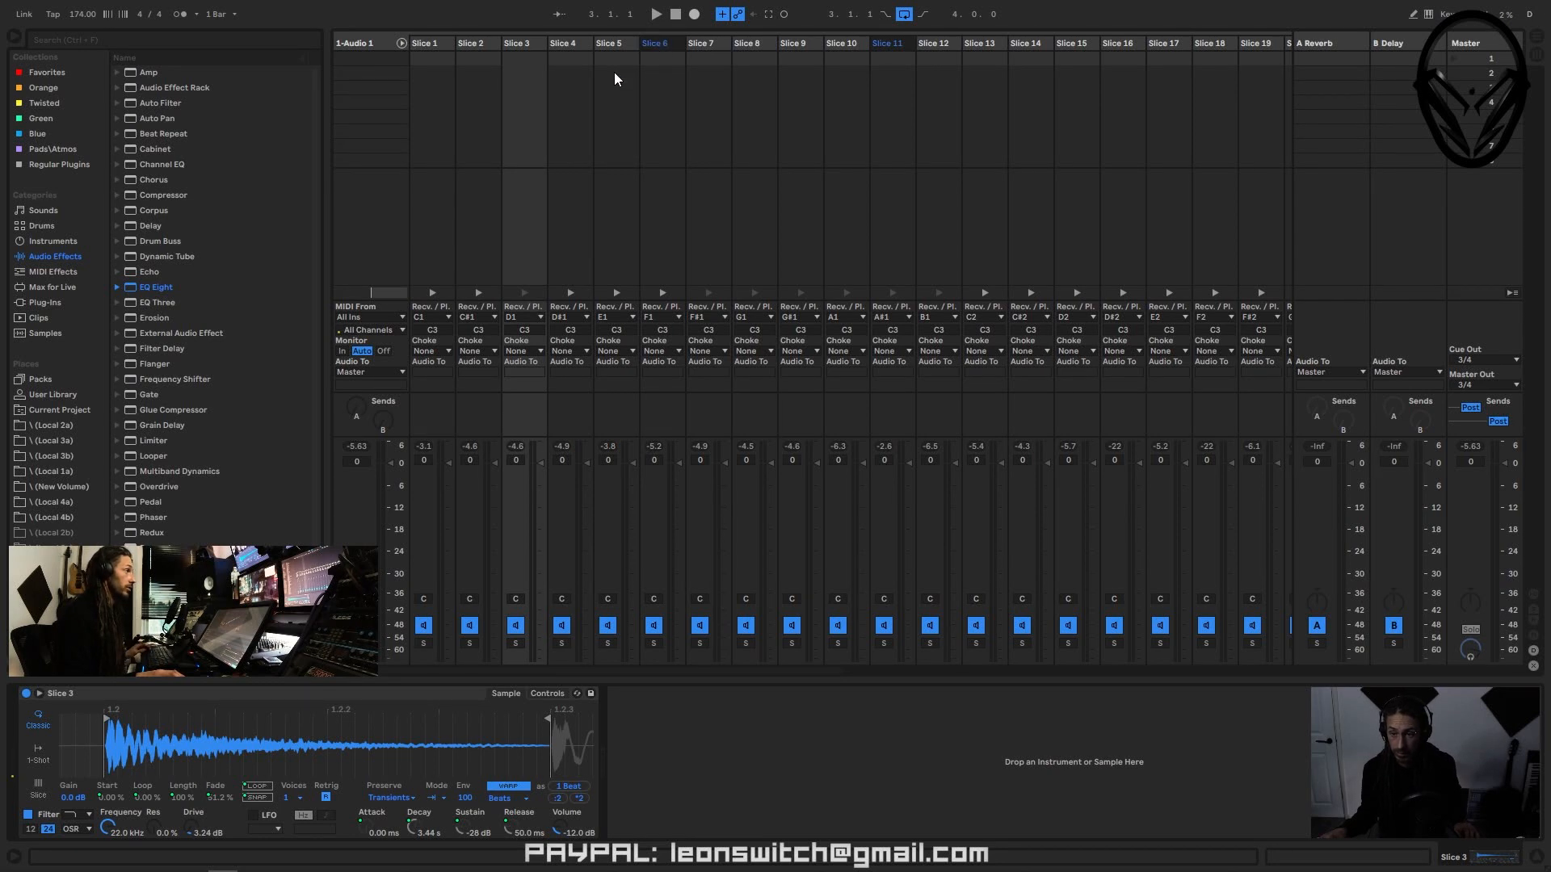
right_click(514, 43)
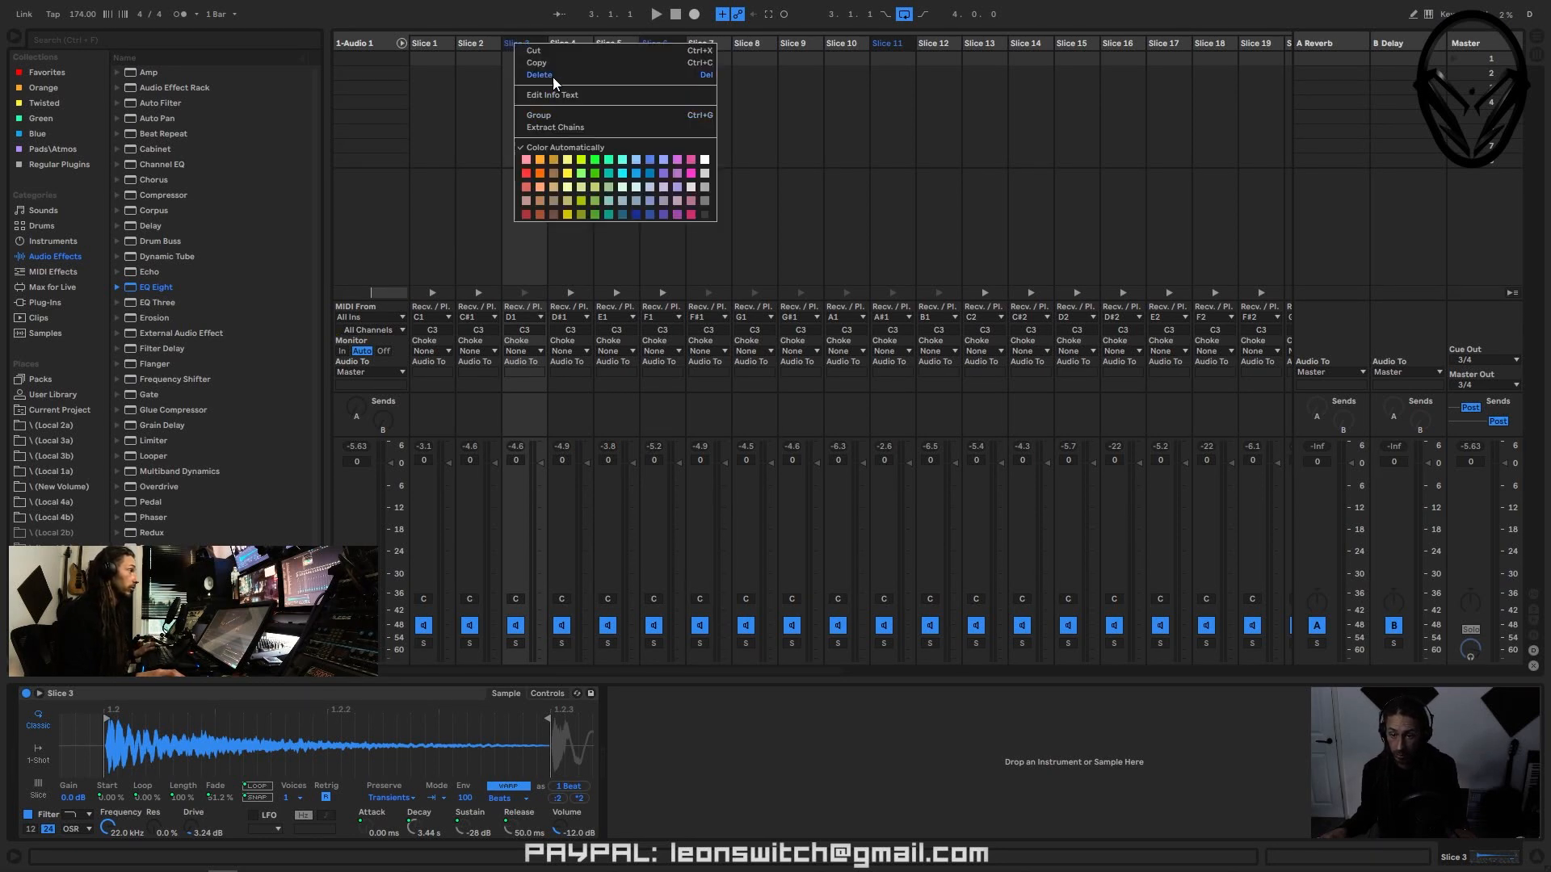
left_click(555, 118)
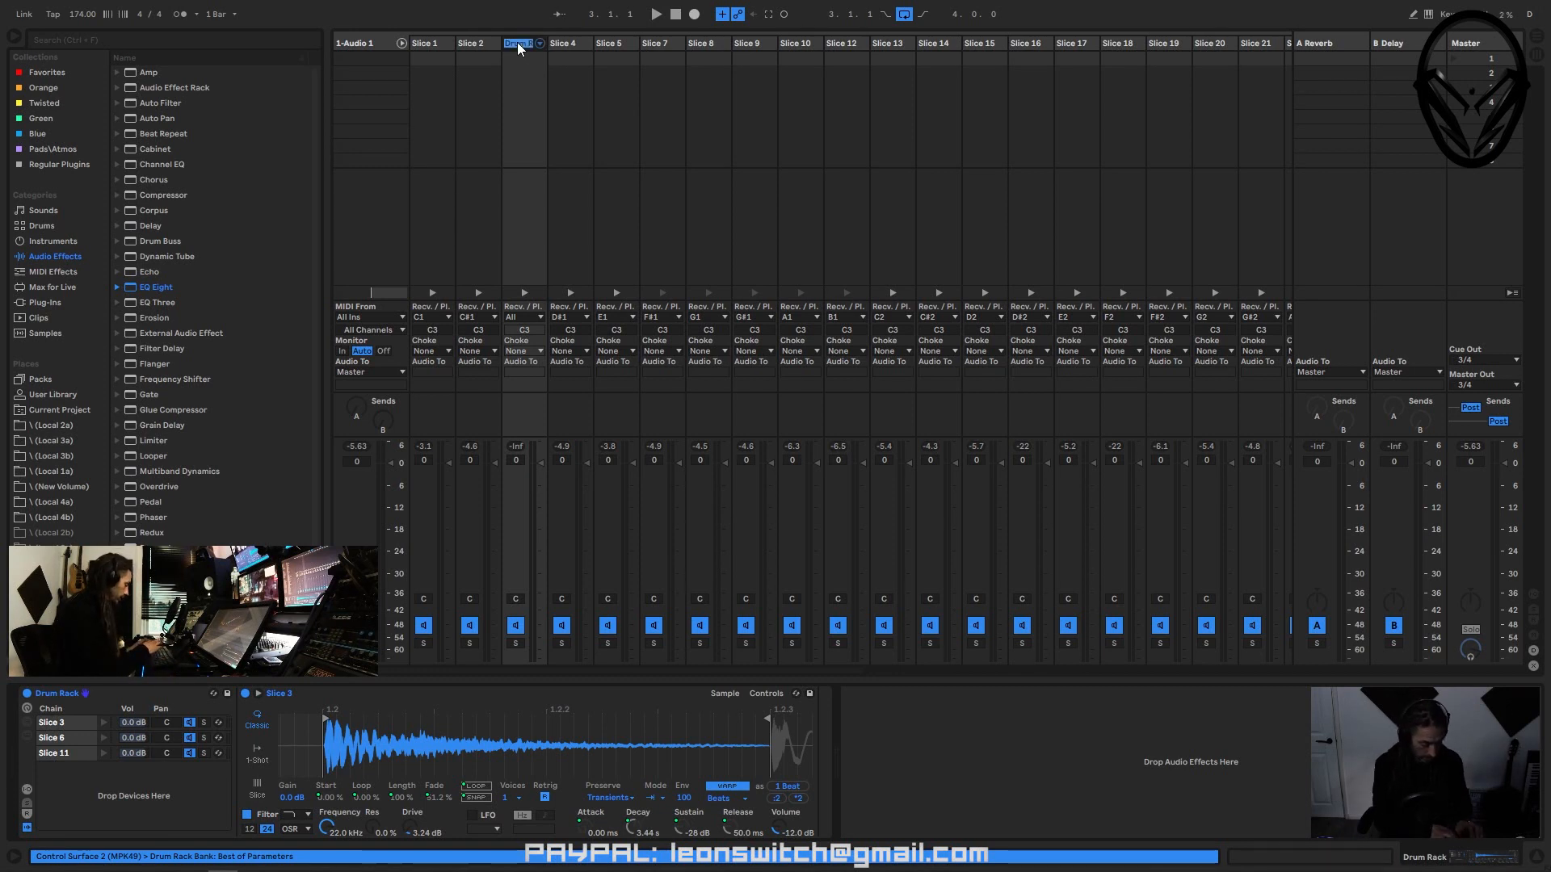
type("SnGRP")
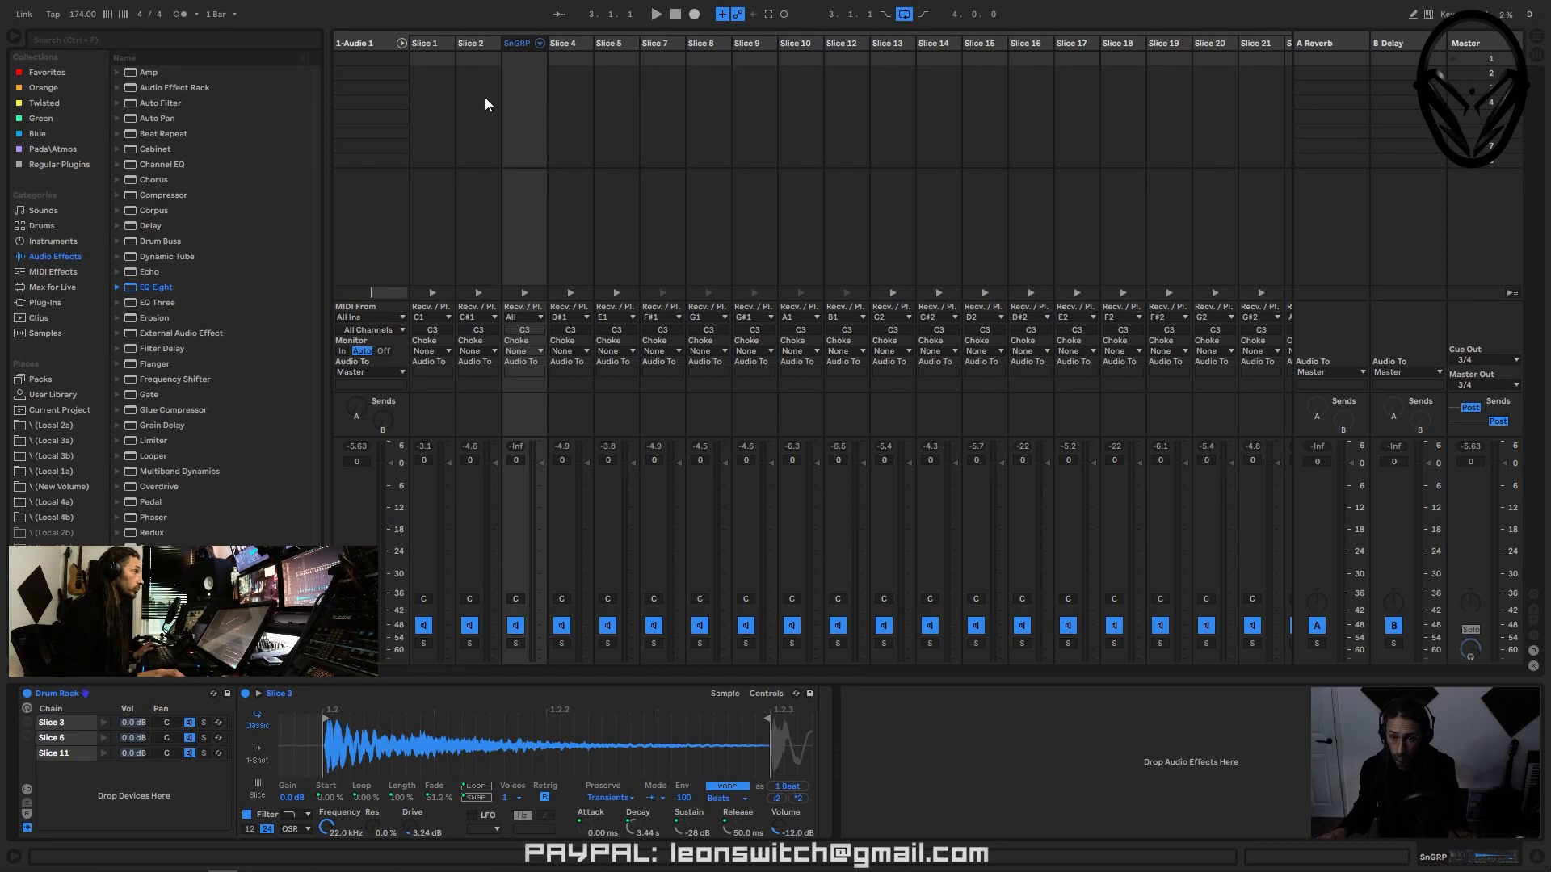
left_click(539, 44)
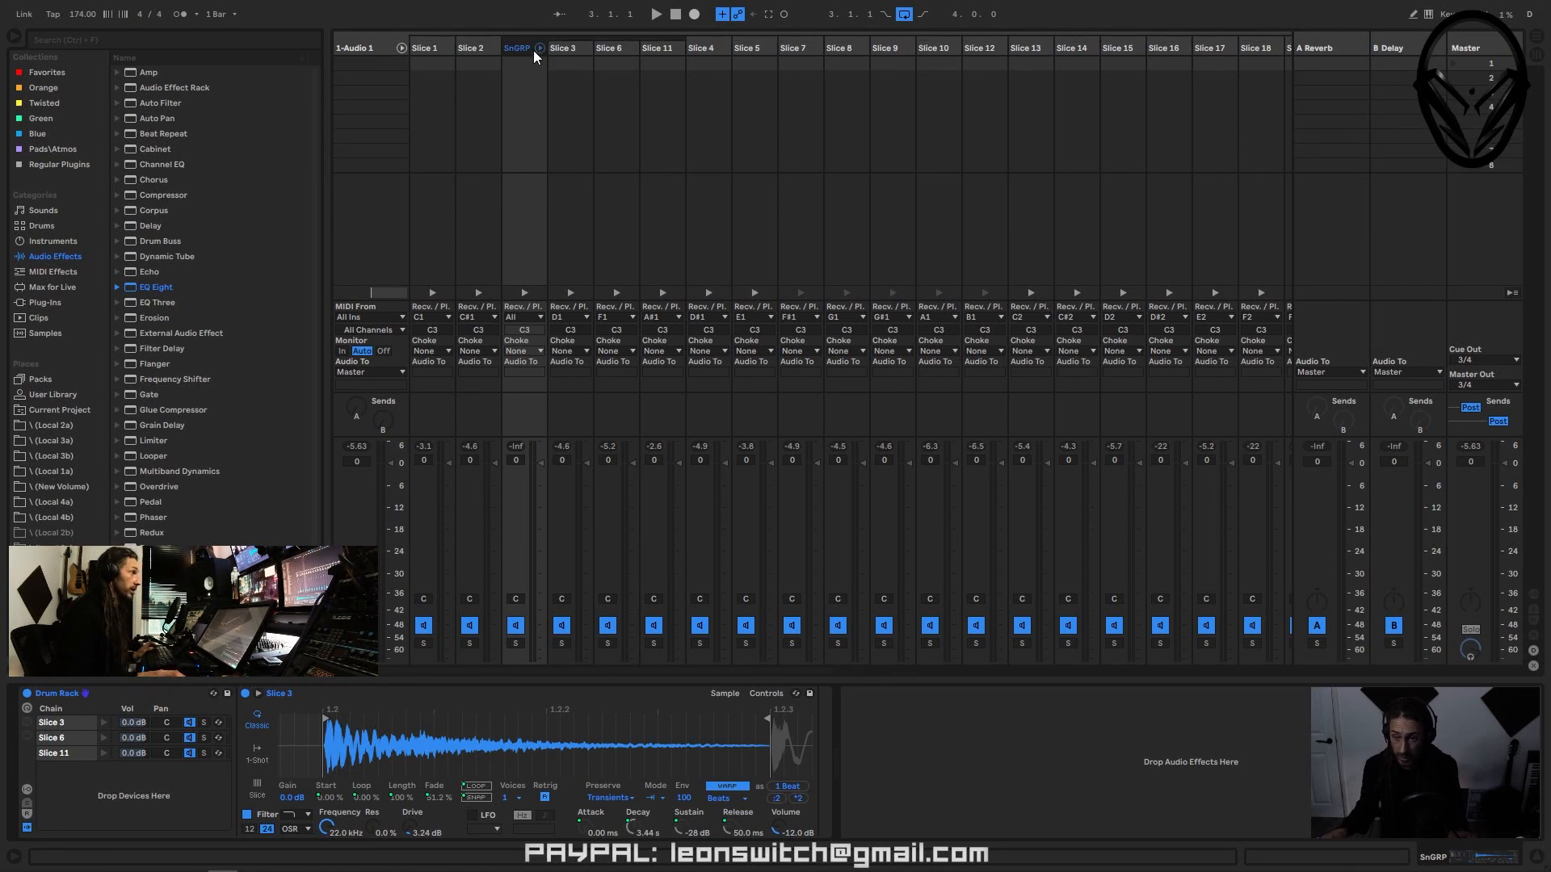
- Play the loop and audition the SnGRP chain in solo, then unsolo it
key("space")
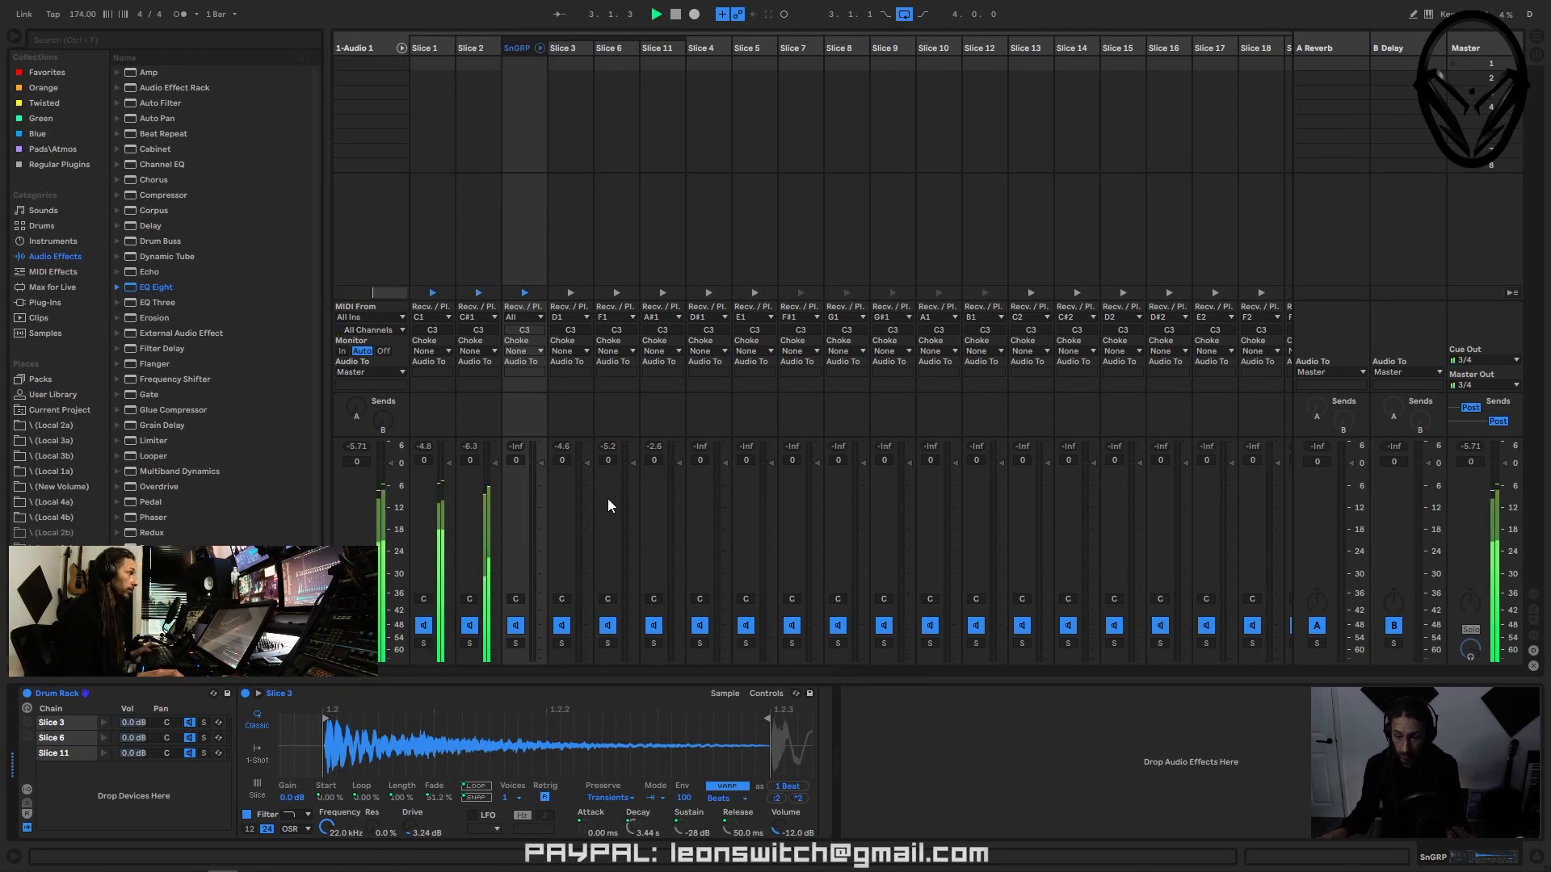
left_click(516, 643)
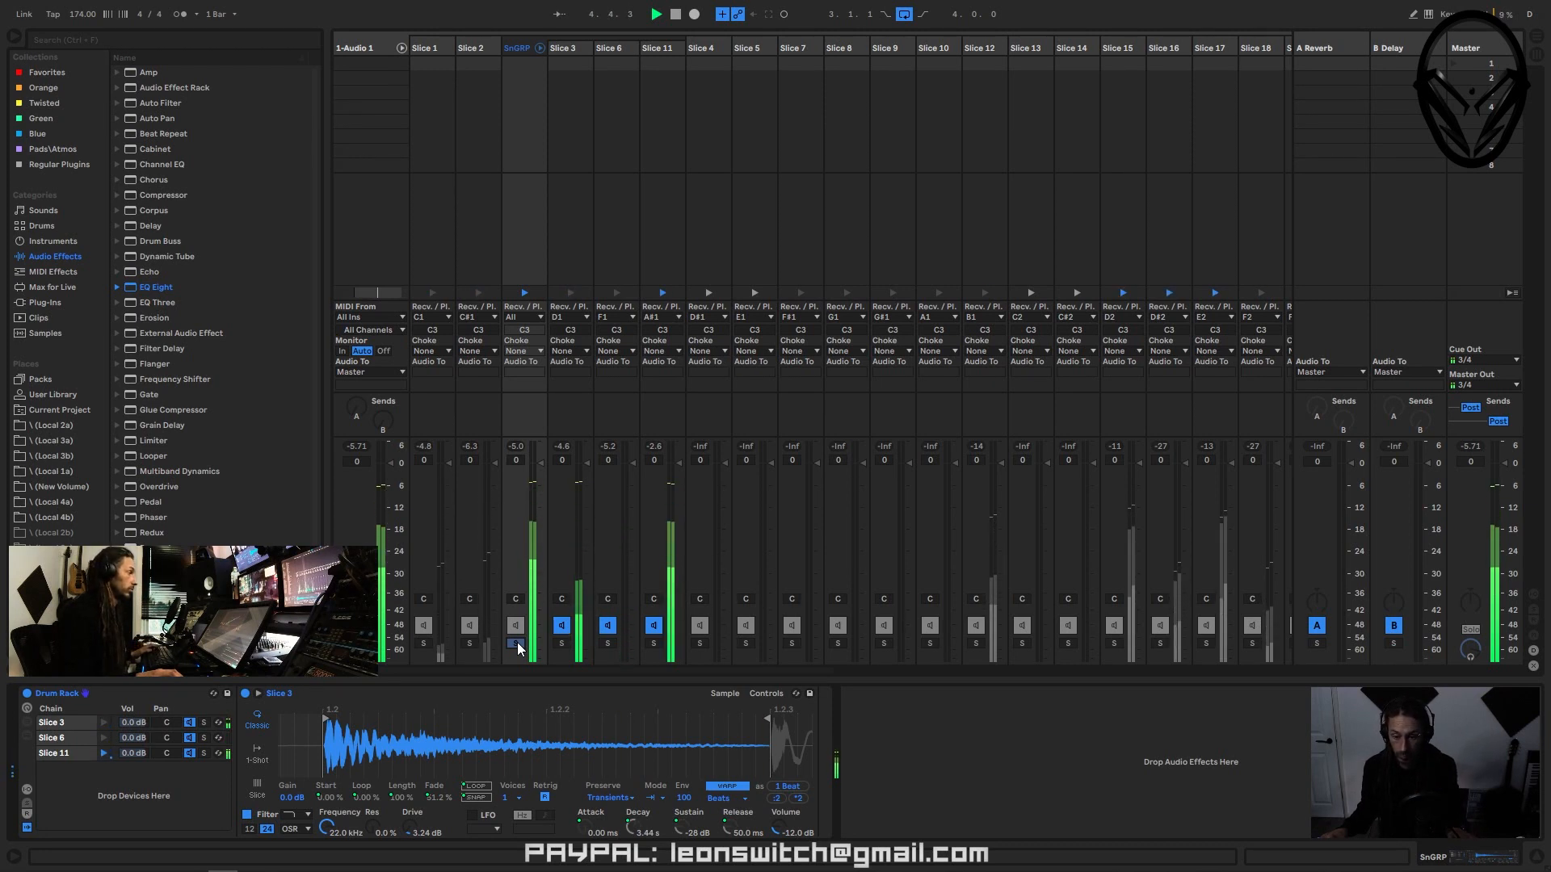
left_click(515, 643)
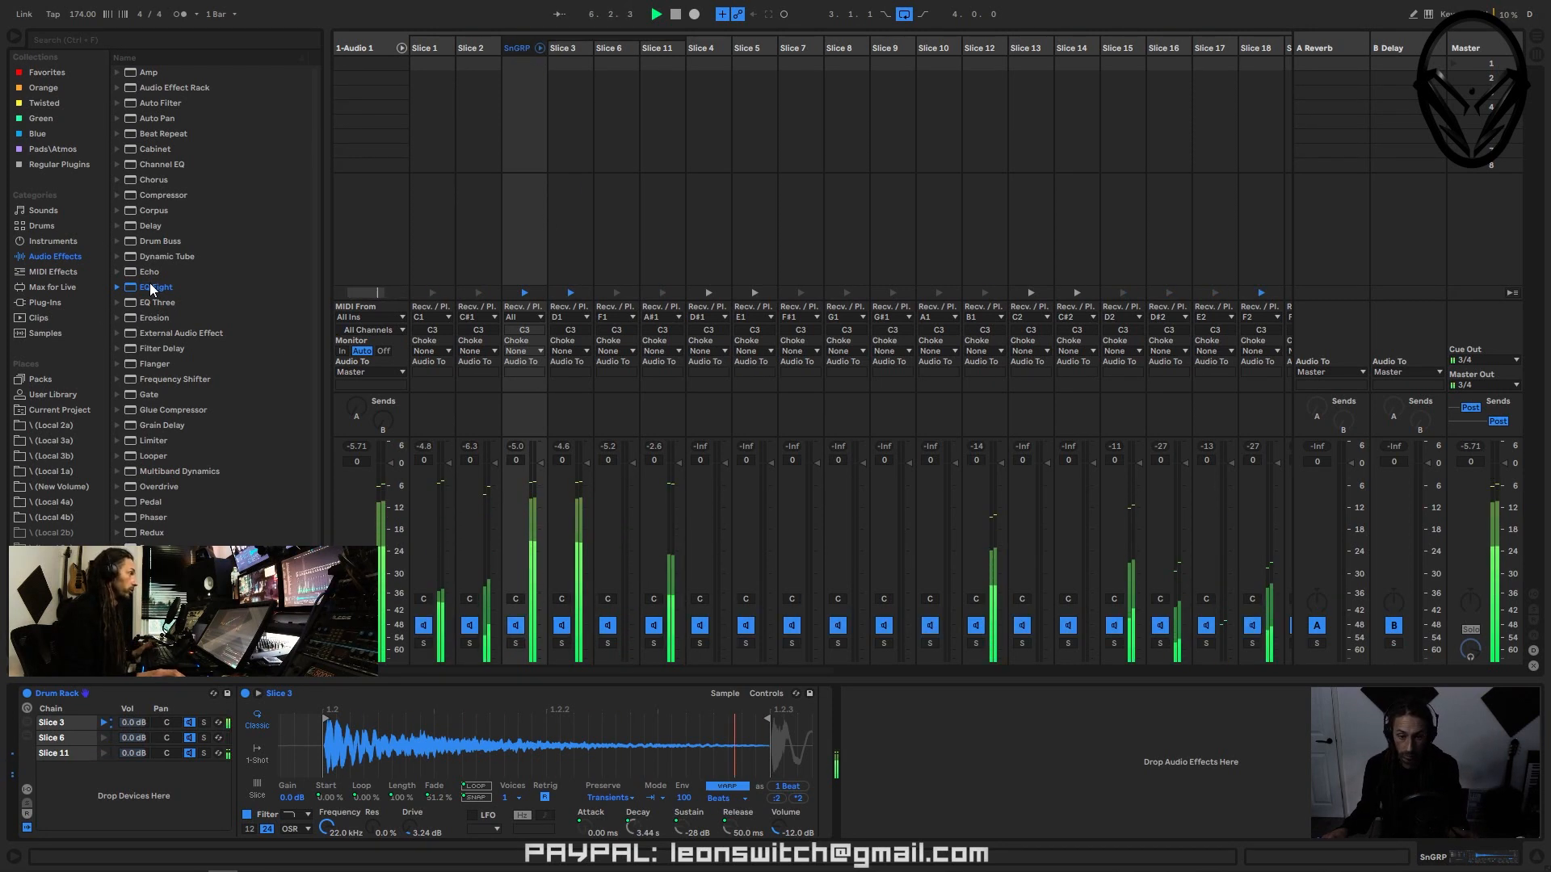
- Add an EQ Eight to the SnGRP chain and set its band 1 to a low cut at about 57.4 Hz
left_click_drag(148, 284, 919, 747)
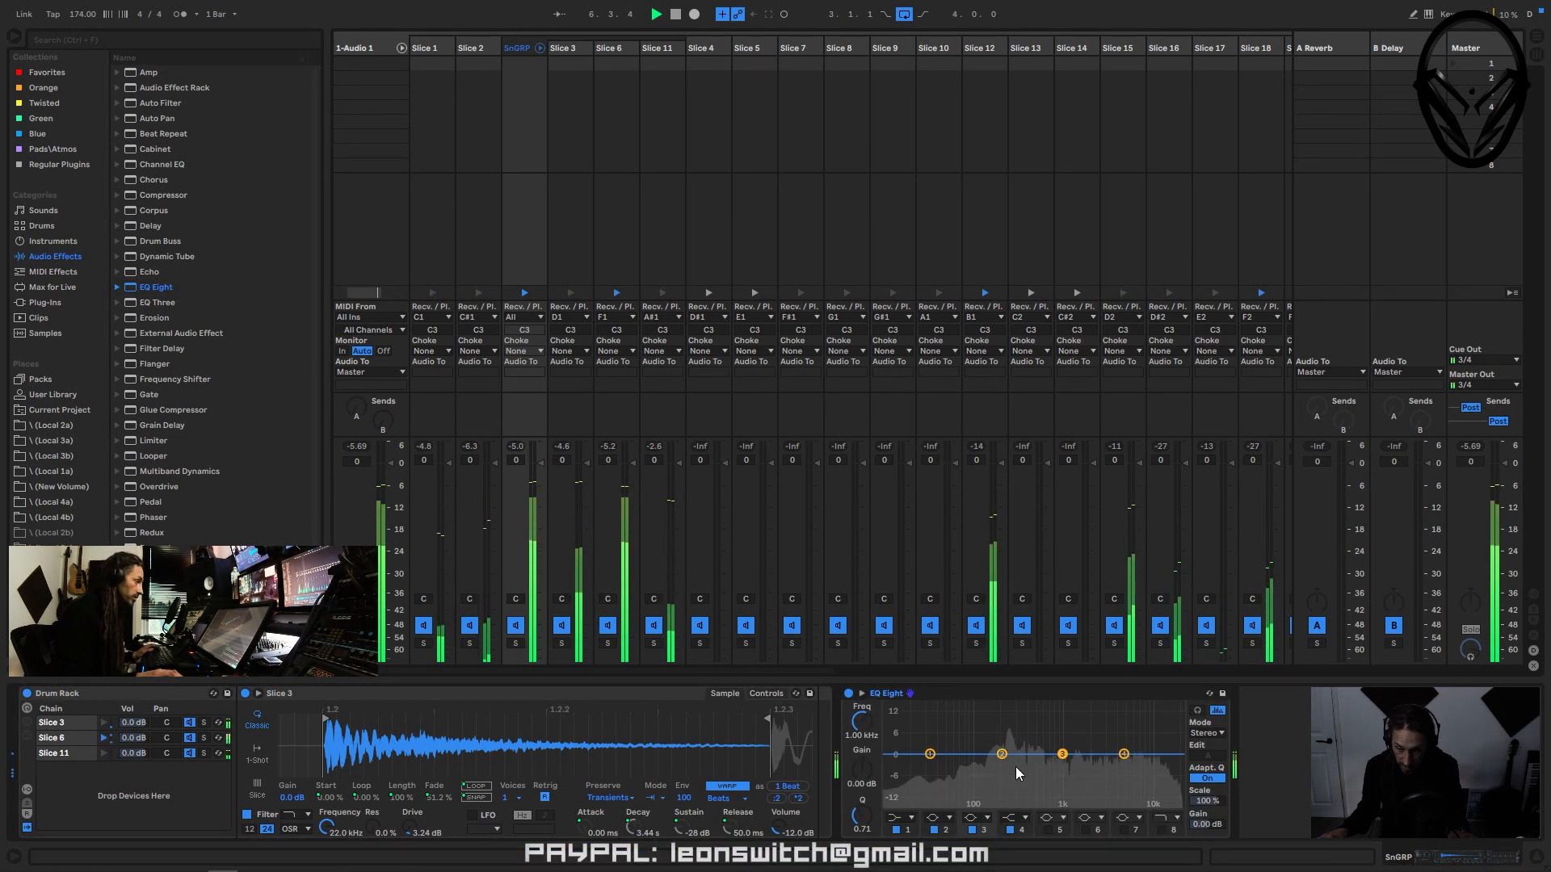
left_click(902, 817)
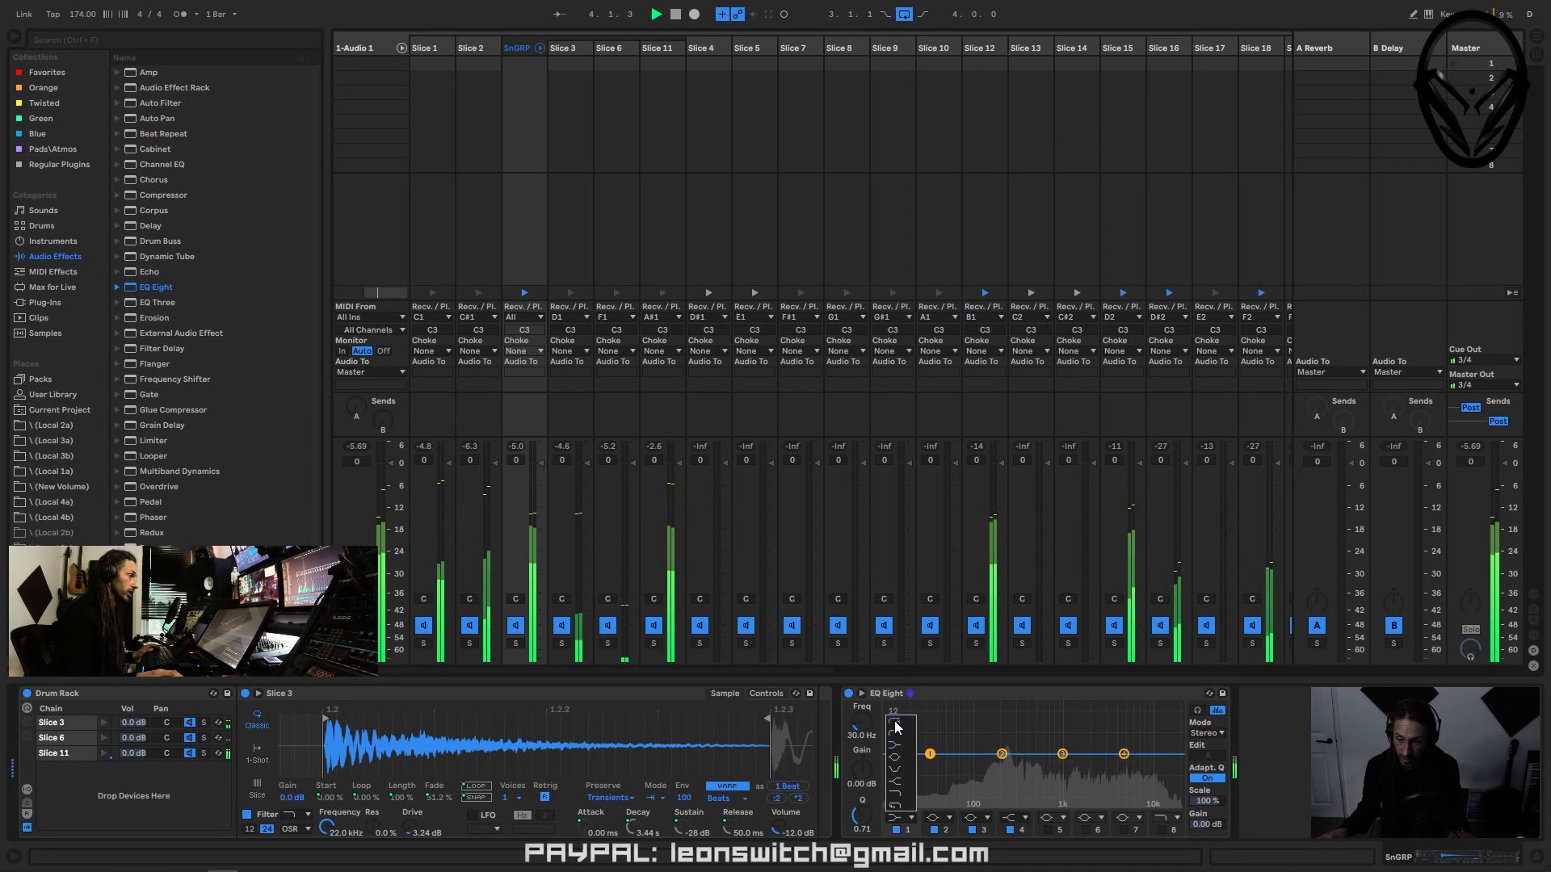
left_click(897, 745)
left_click_drag(939, 774, 954, 777)
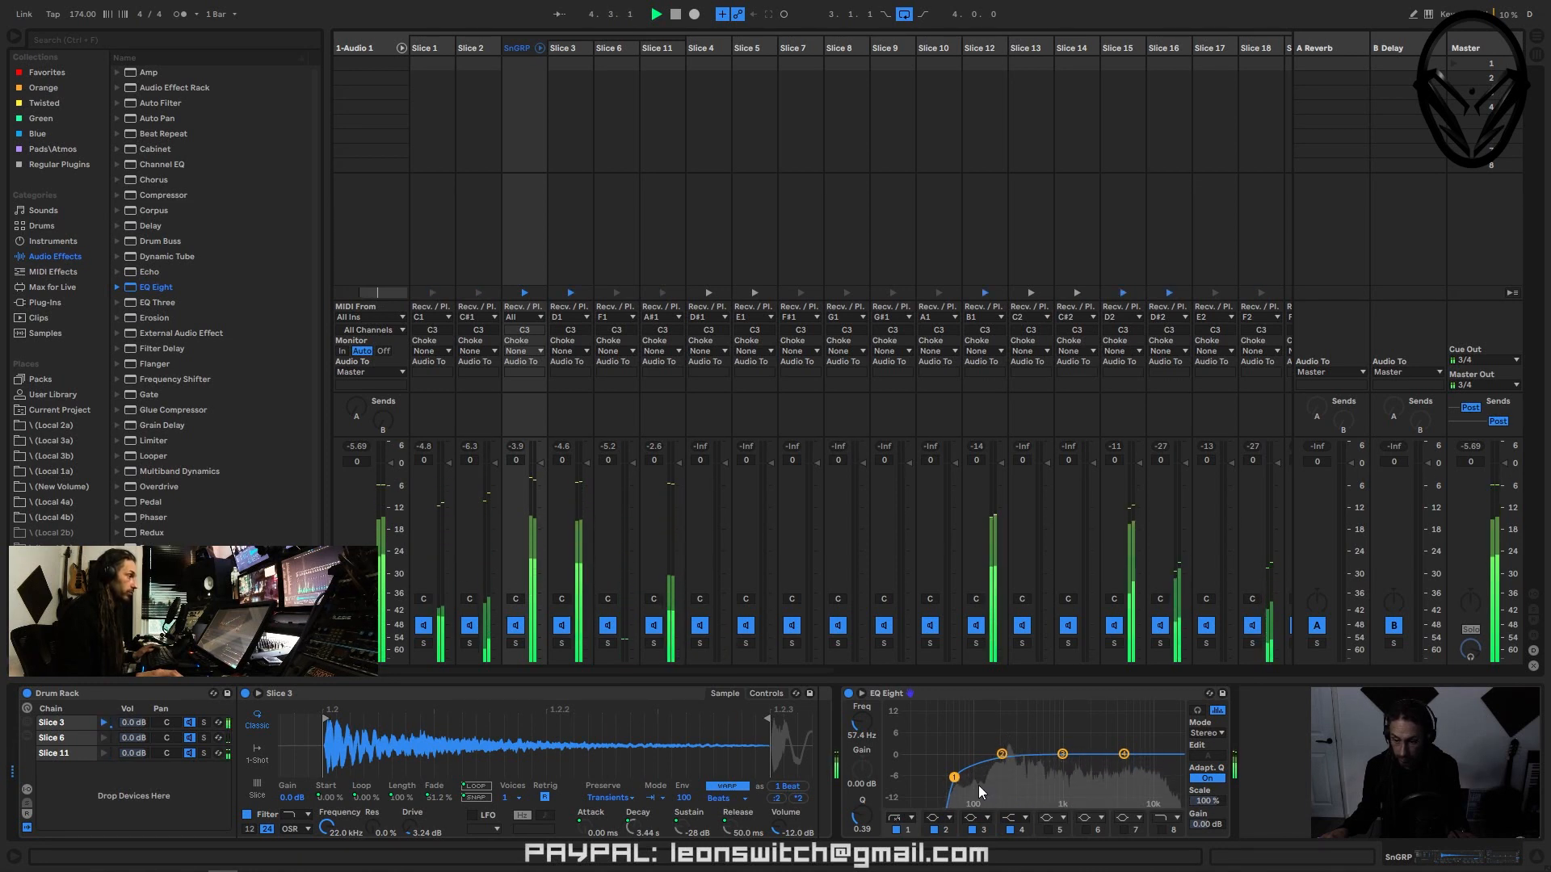
- Boost bands 2 and 3 of the SnGRP EQ Eight and make band 4 a low shelf at about 316 Hz and -3.10 dB
left_click_drag(1001, 754, 1032, 767)
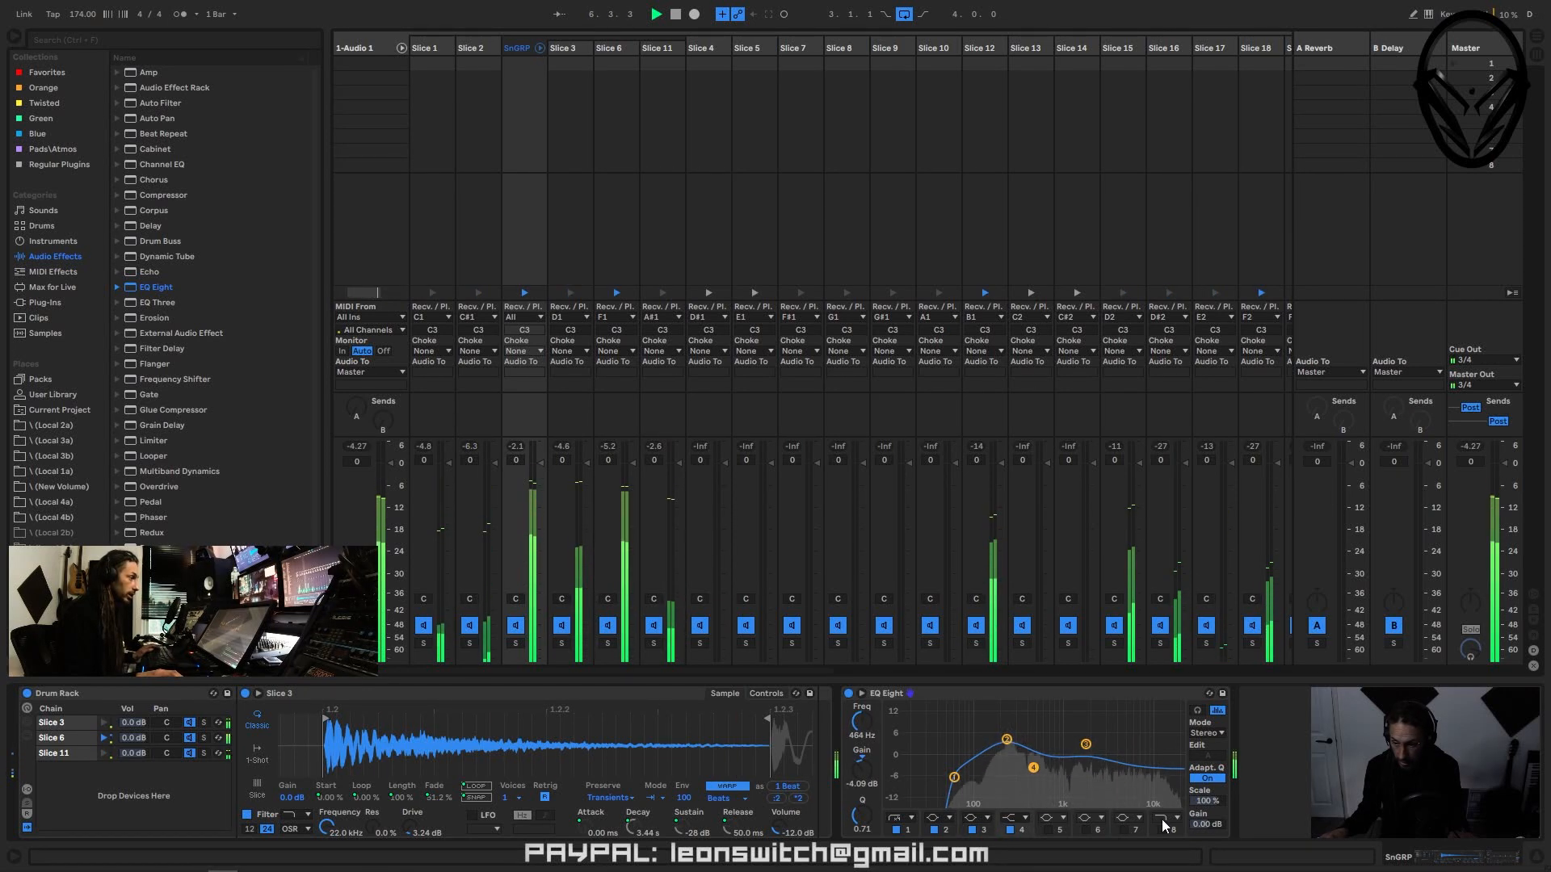
left_click(1010, 818)
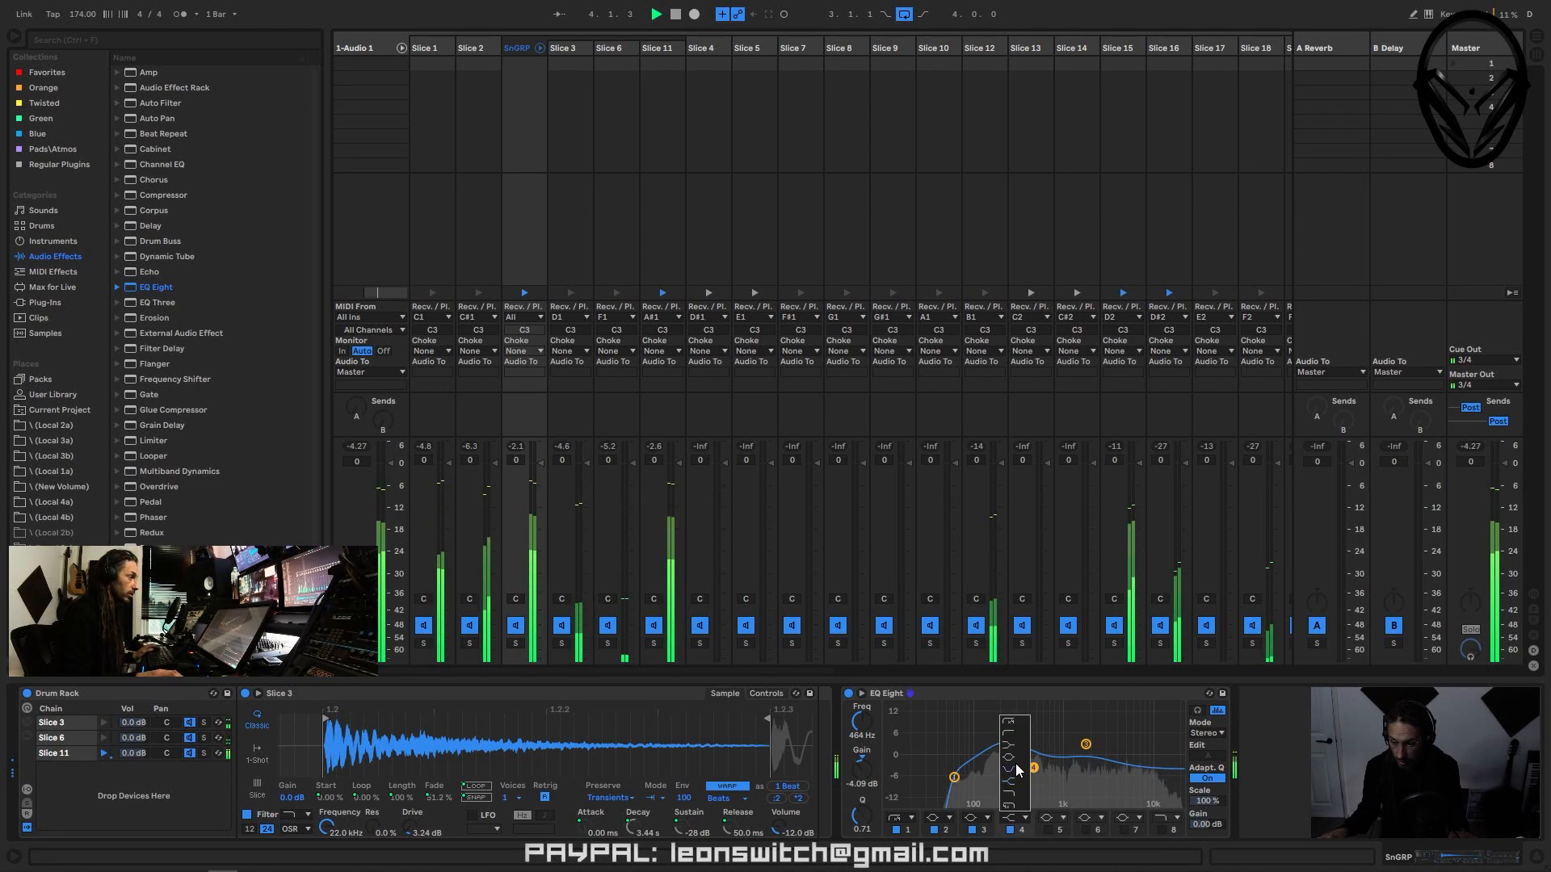
left_click(1008, 743)
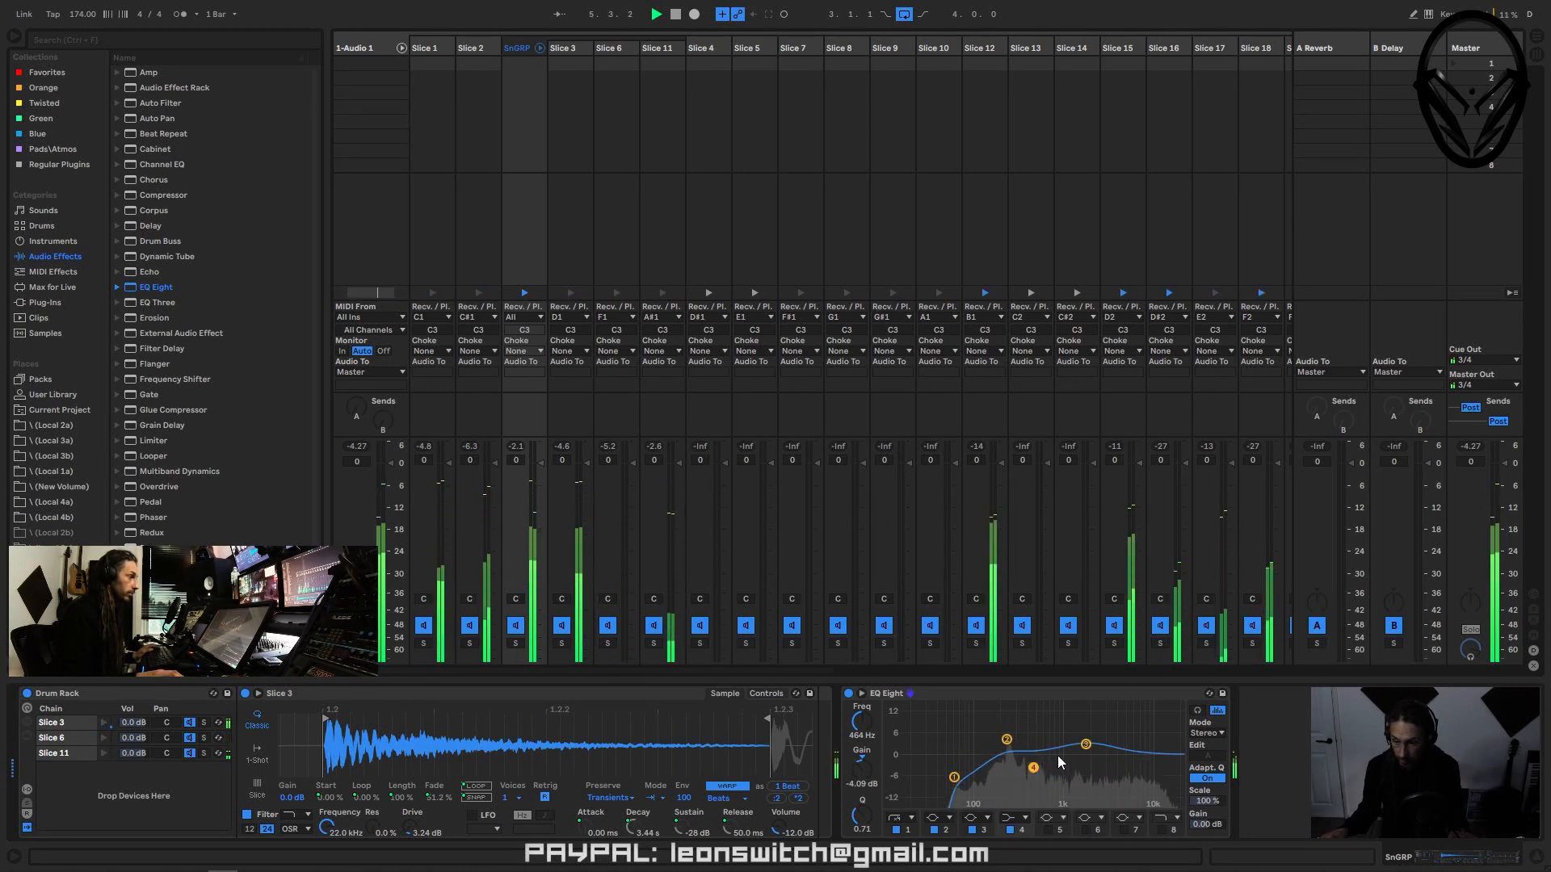
left_click_drag(1033, 768, 1019, 764)
key("space")
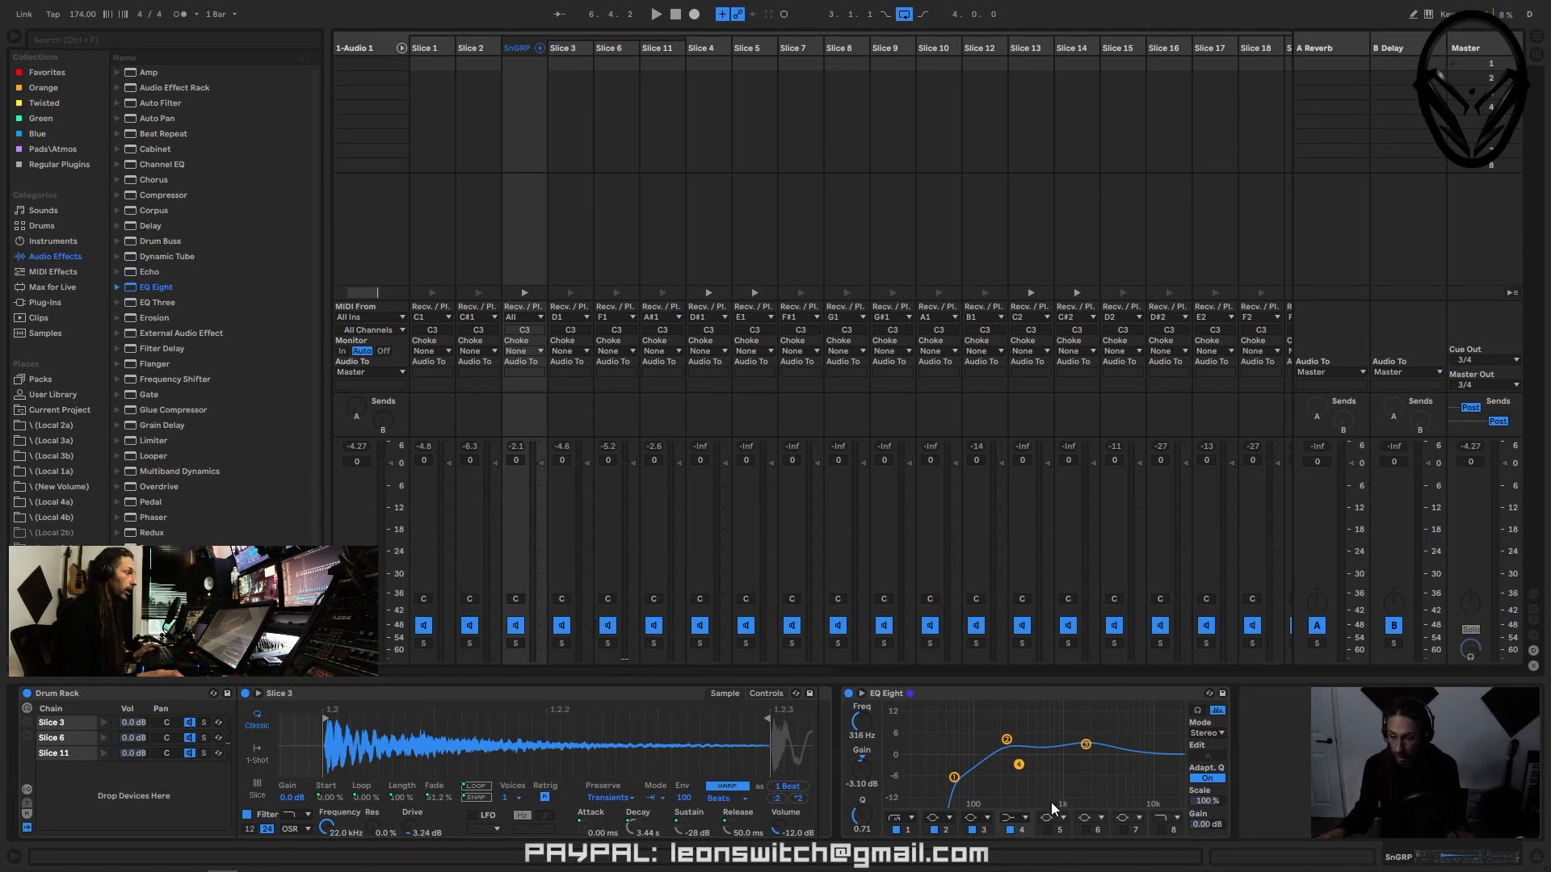
- Fold the 1-Audio 1 rack channels and insert a Saturator before the Compressor on that track
left_click(402, 49)
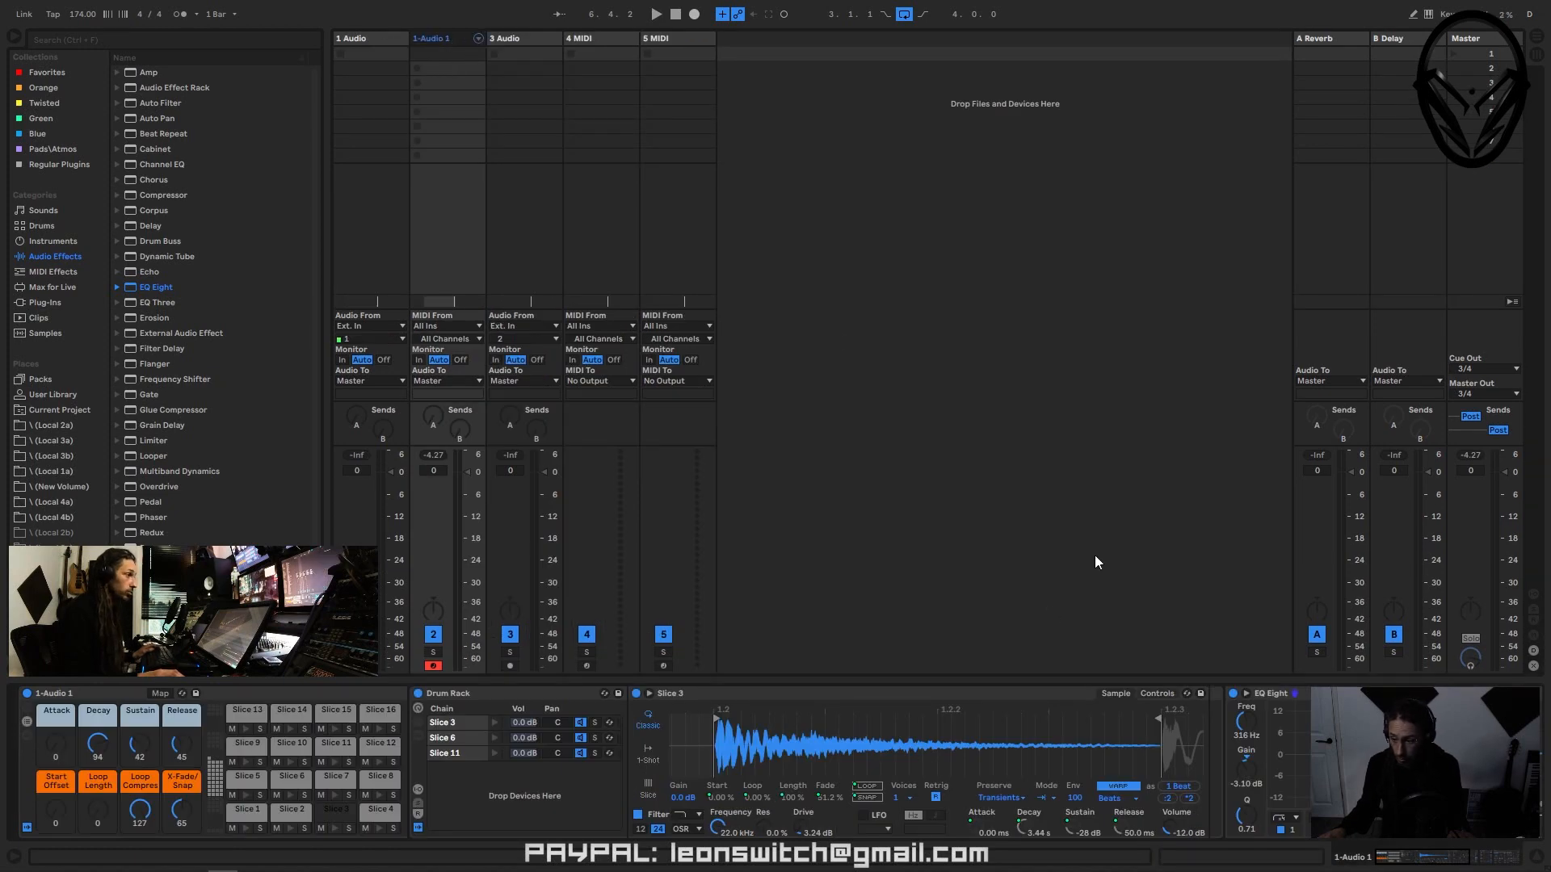
left_click_drag(1419, 852, 1436, 857)
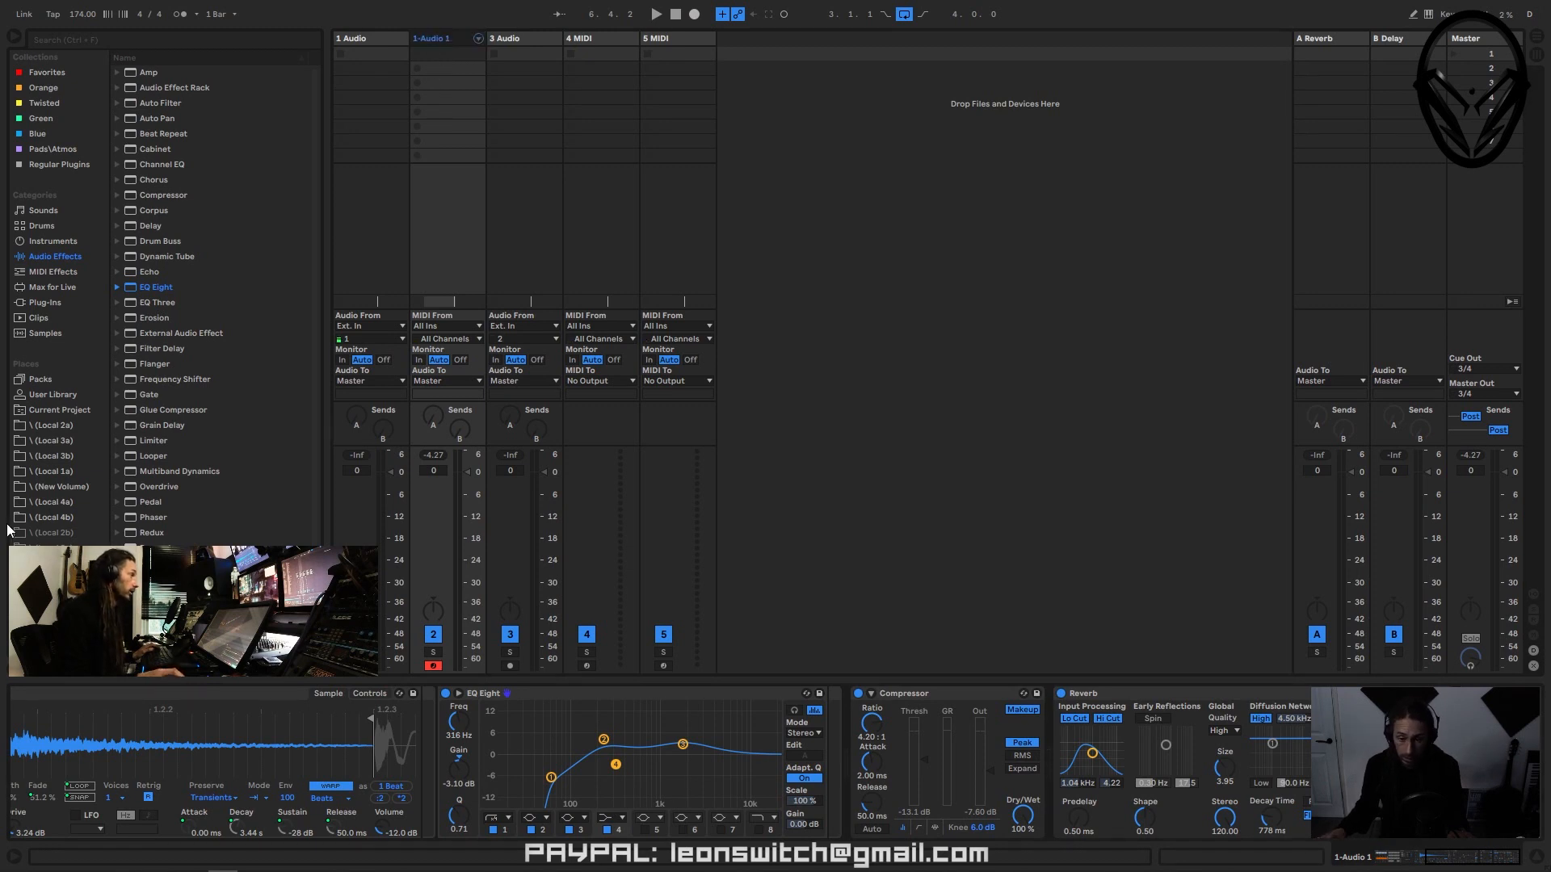
left_click_drag(1356, 751, 848, 777)
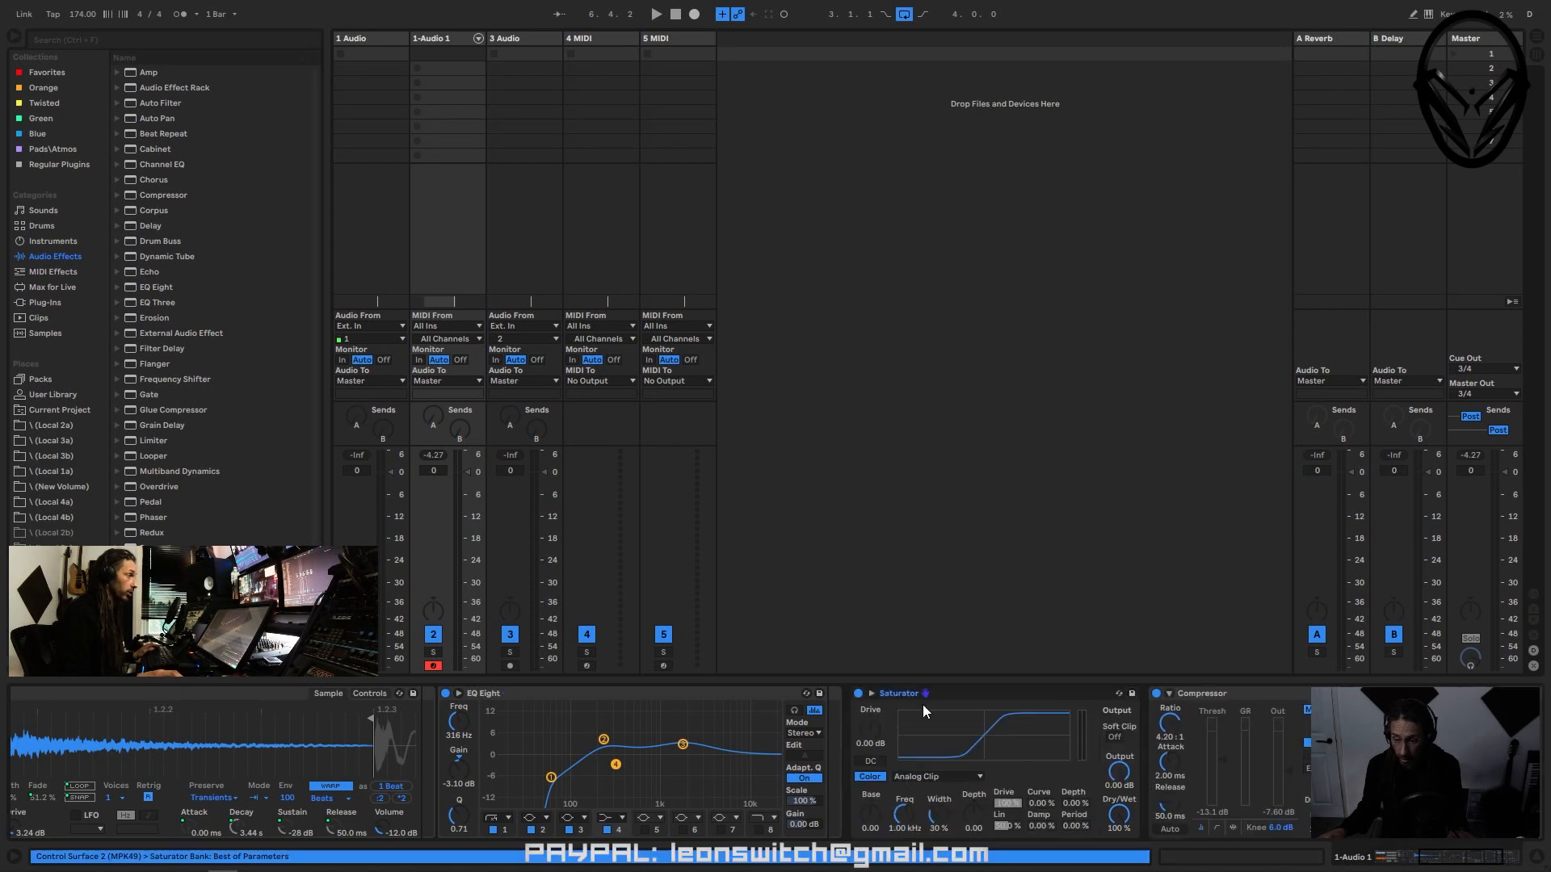
- Set the Saturator's Dry/Wet to about 26.2 % and its Drive to about 5.71 dB while the loop plays
left_click_drag(1124, 818, 1123, 819)
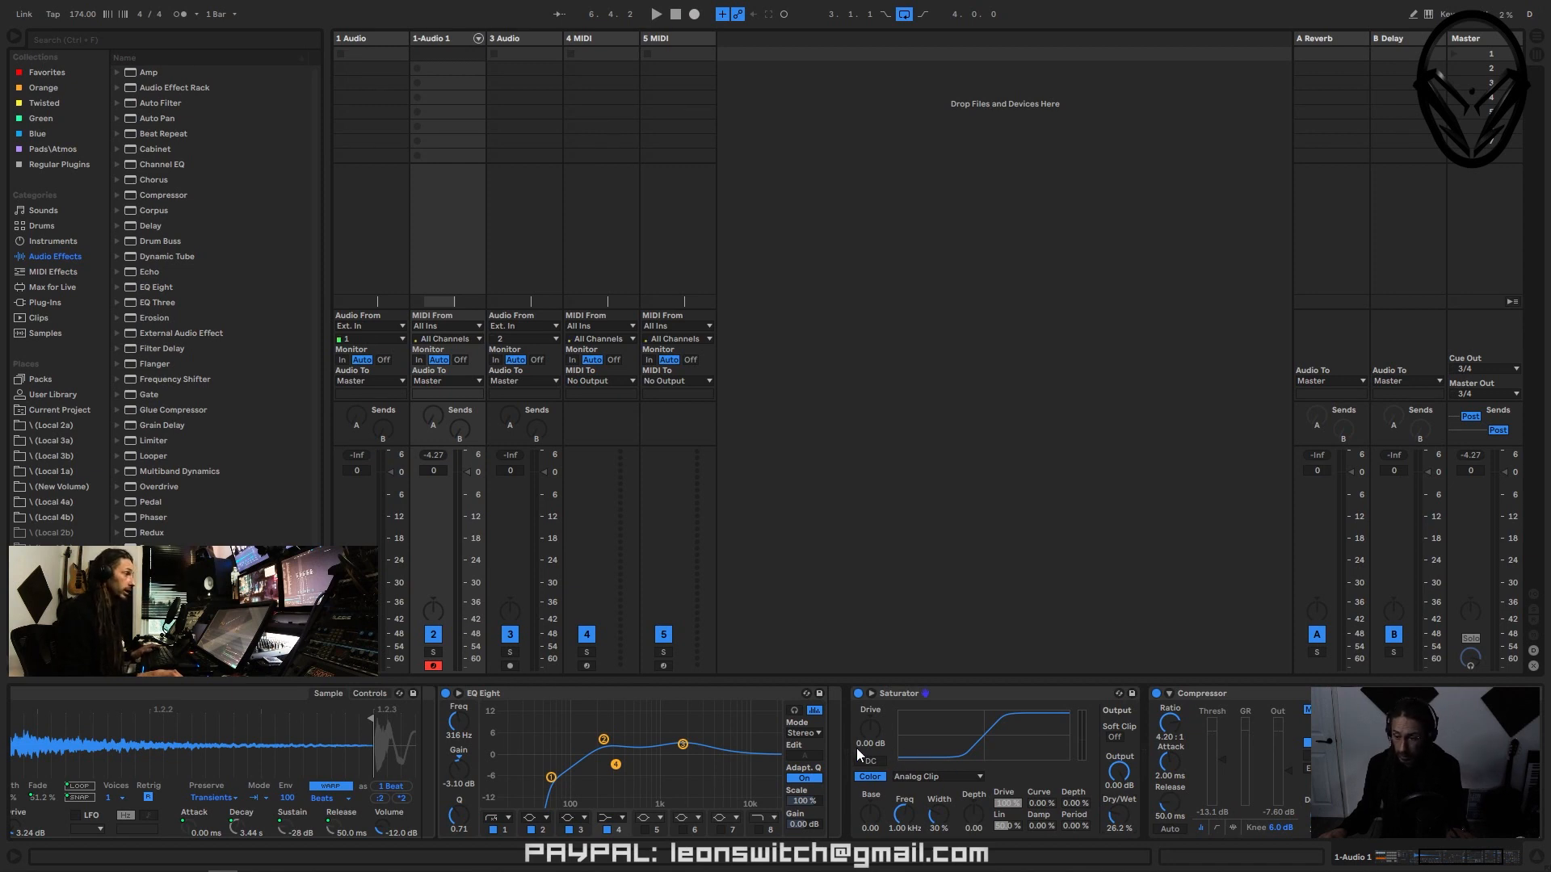
key("space")
left_click_drag(872, 729, 873, 699)
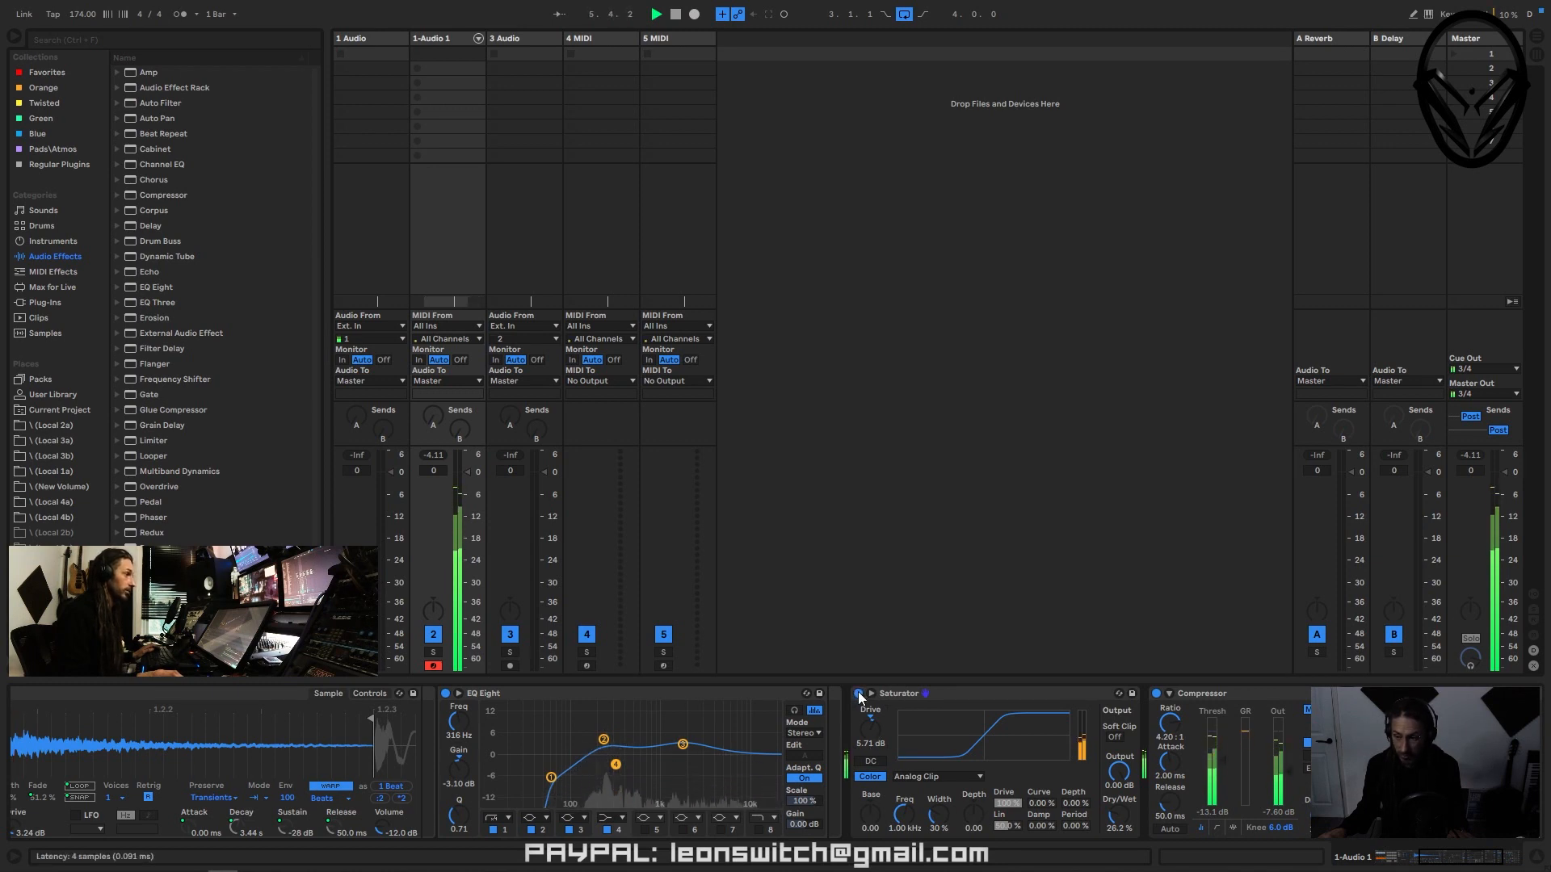
- Bypass and re-enable the Saturator to compare the drums with and without it while the loop plays
left_click(858, 693)
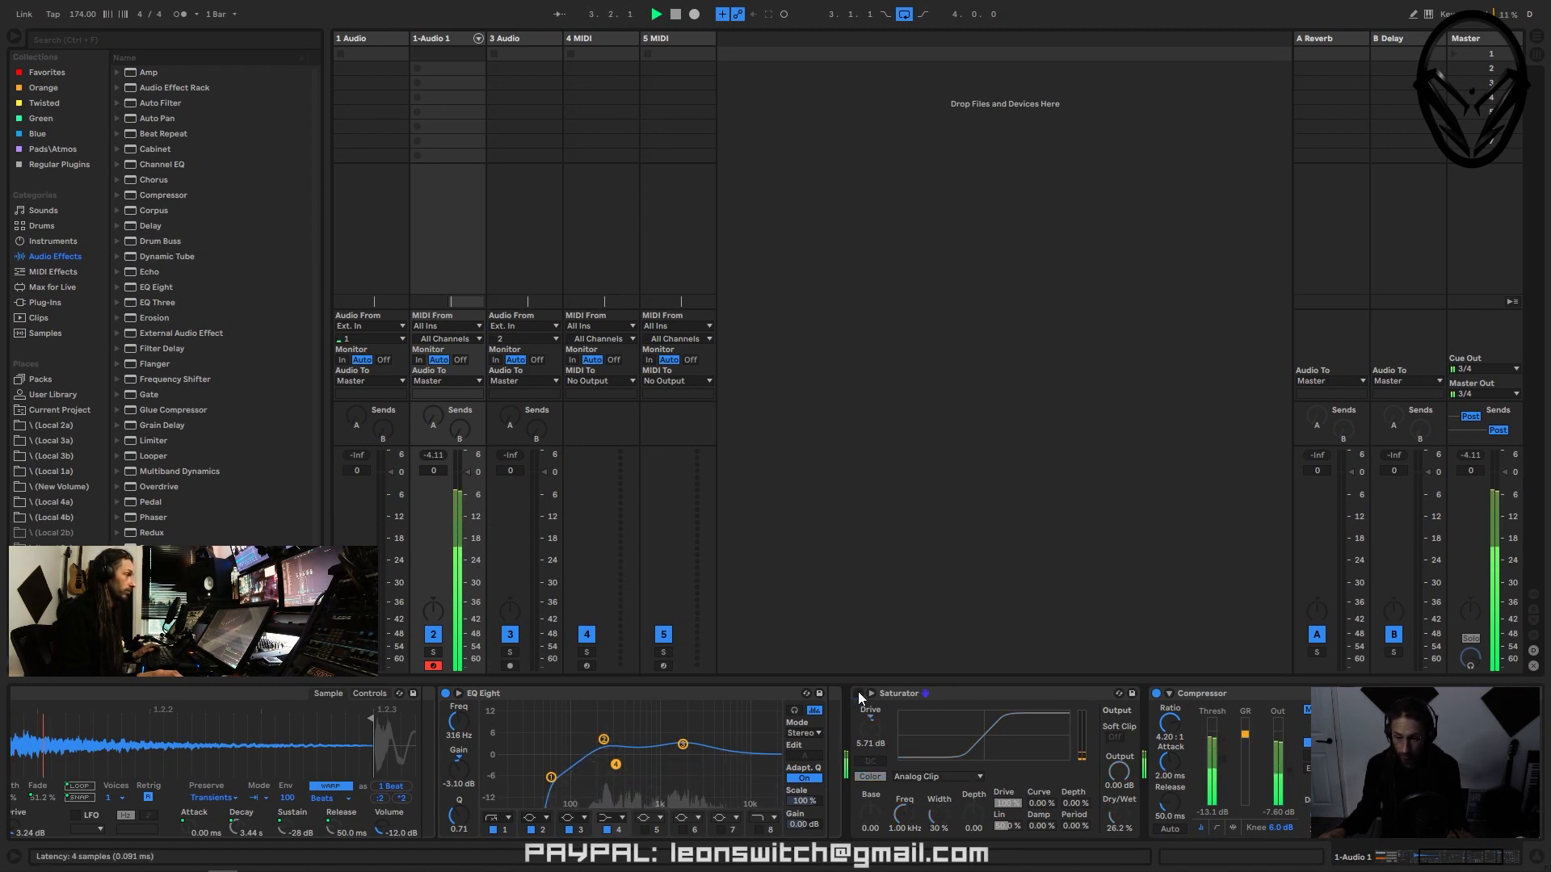
left_click(859, 693)
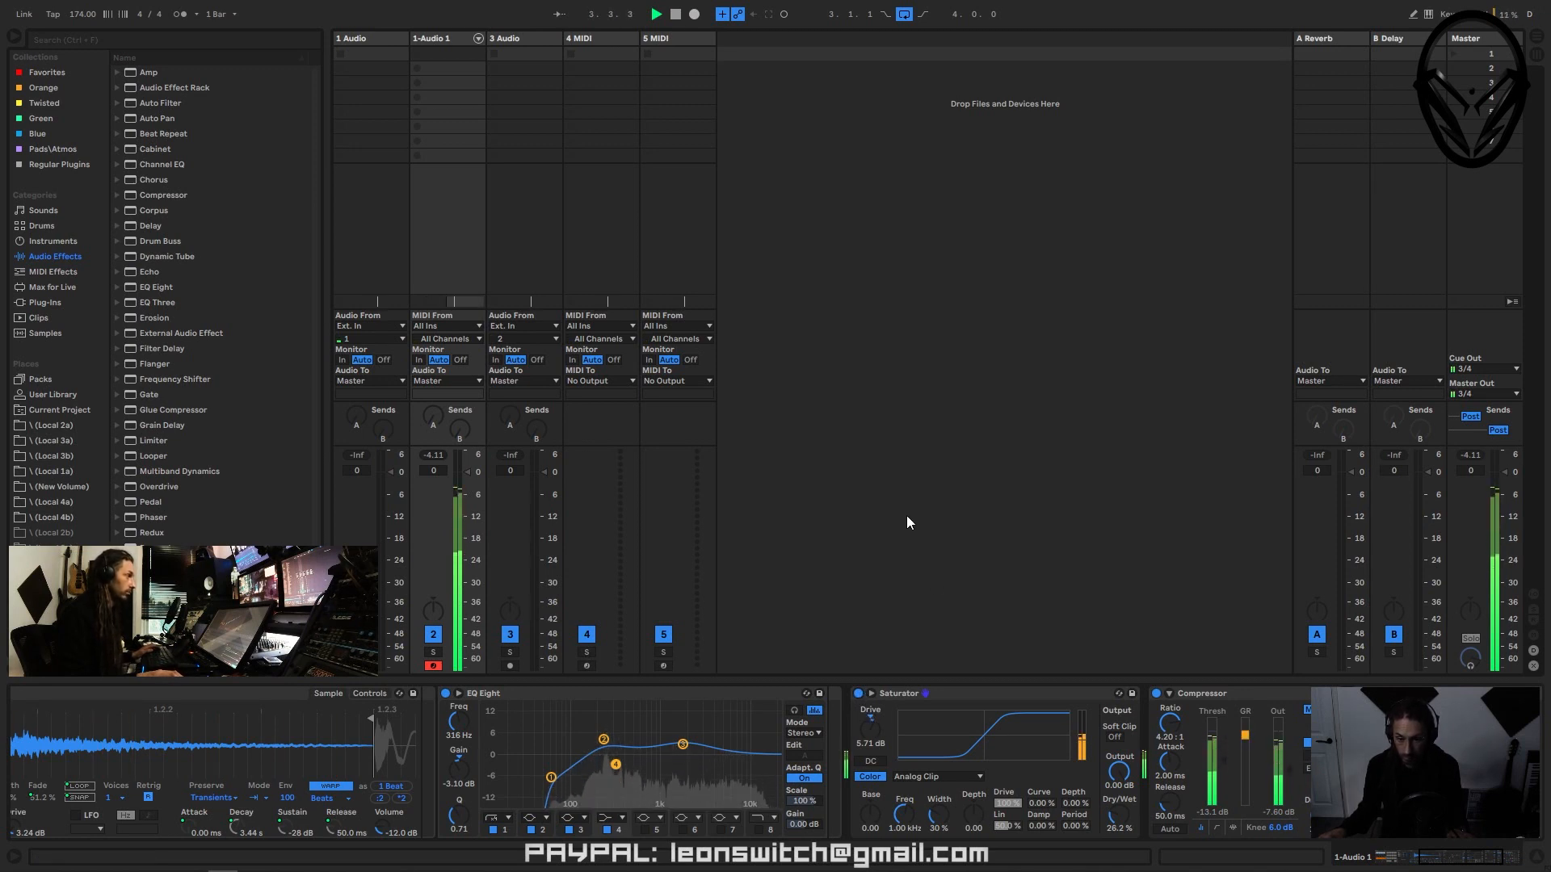
- On Slice 1's EQ Eight, move band 2 to about 50 Hz and 4 dB and lower band 1's Q to about 0.32, then stop playback
left_click(478, 39)
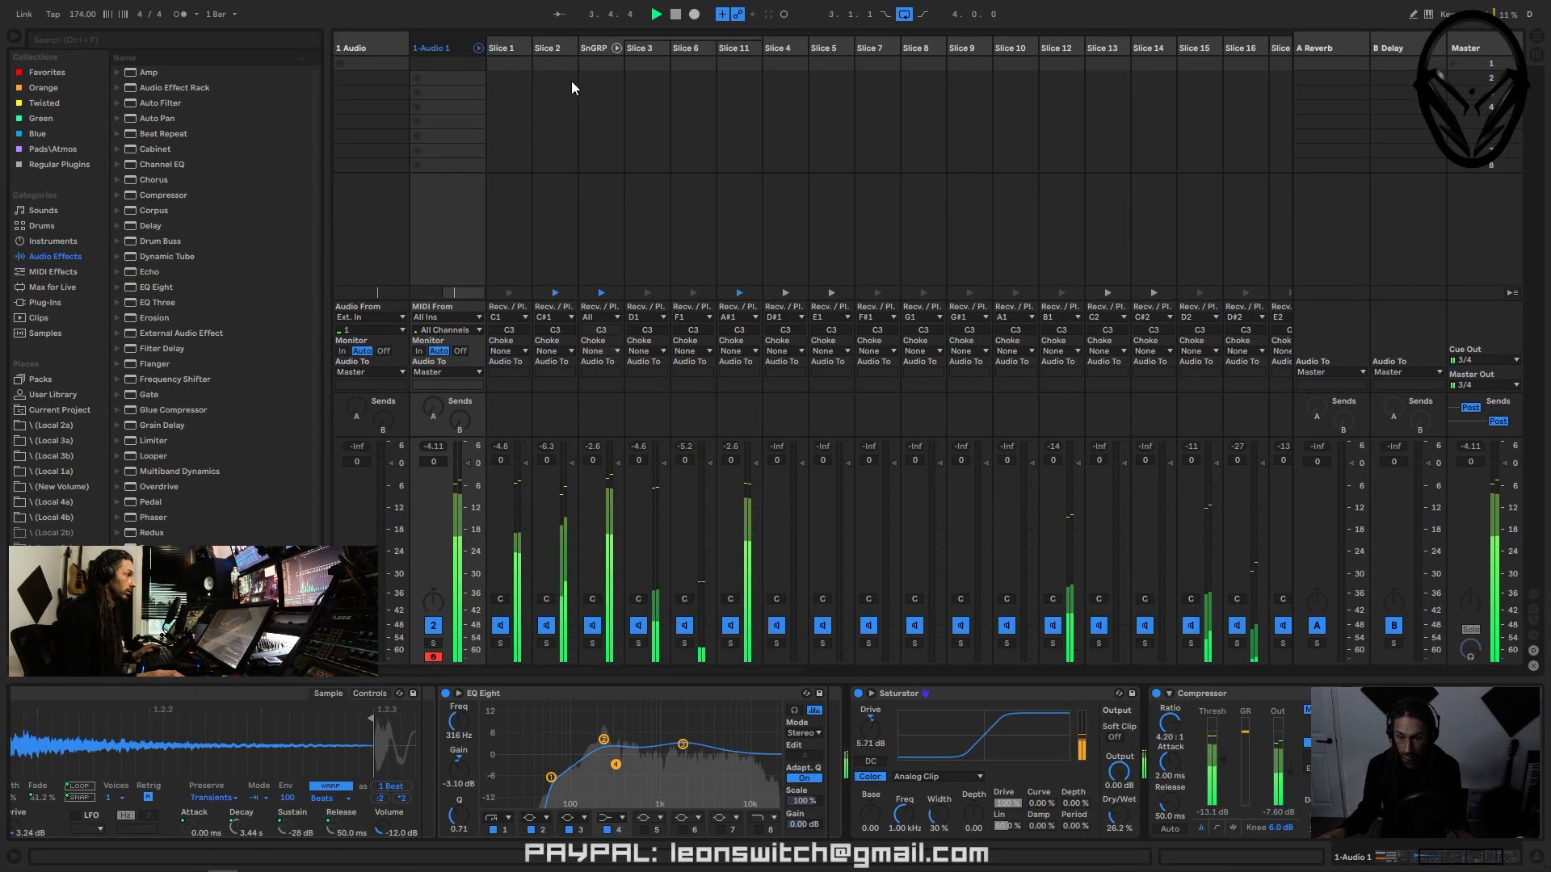
left_click(510, 47)
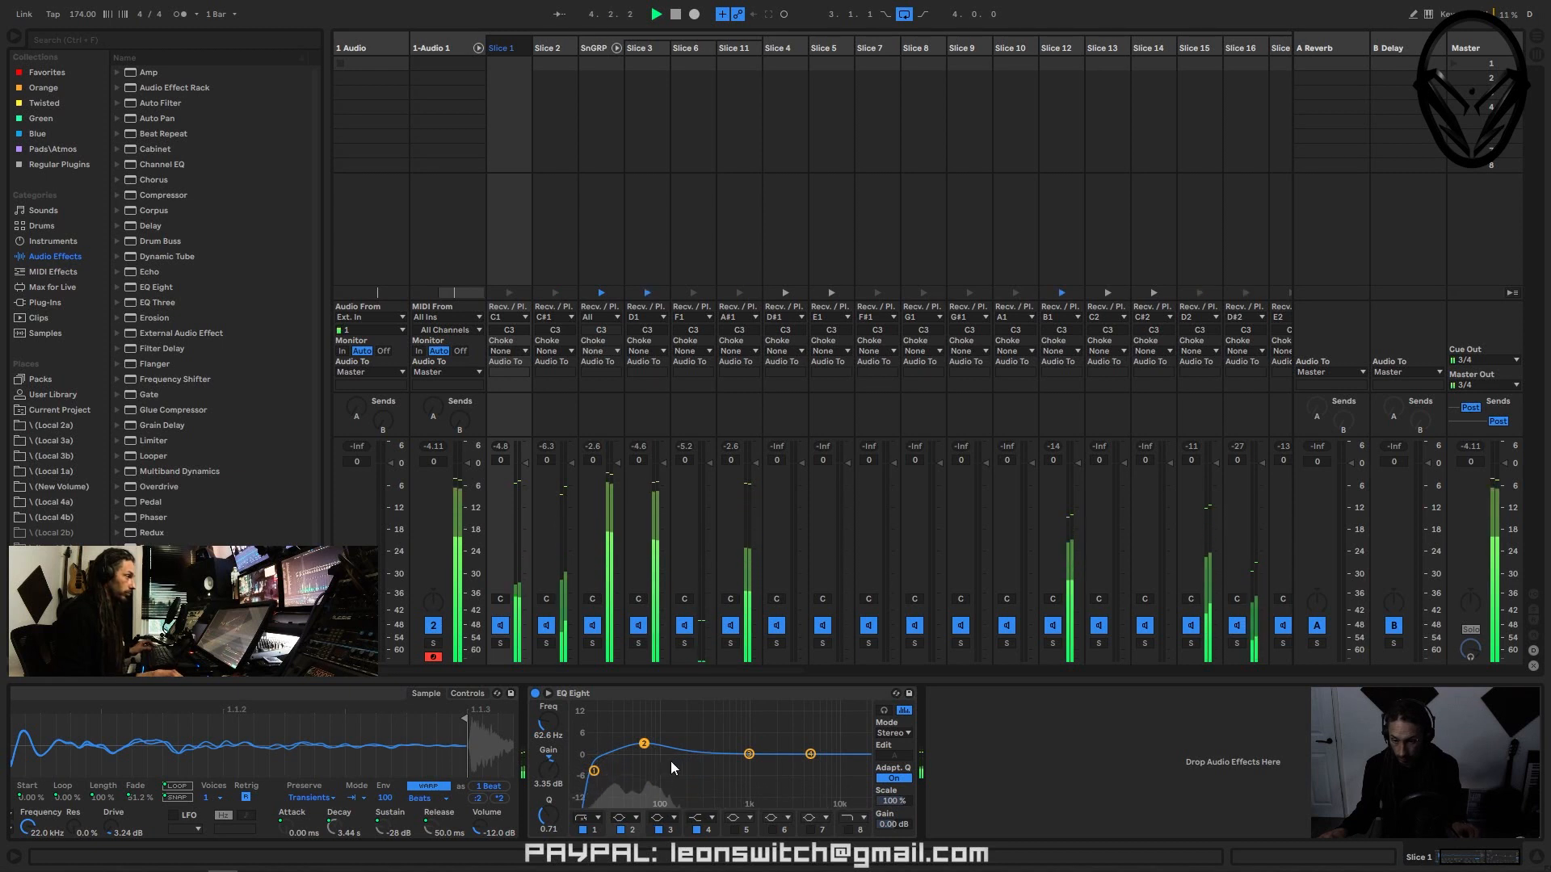
left_click_drag(644, 743, 625, 740)
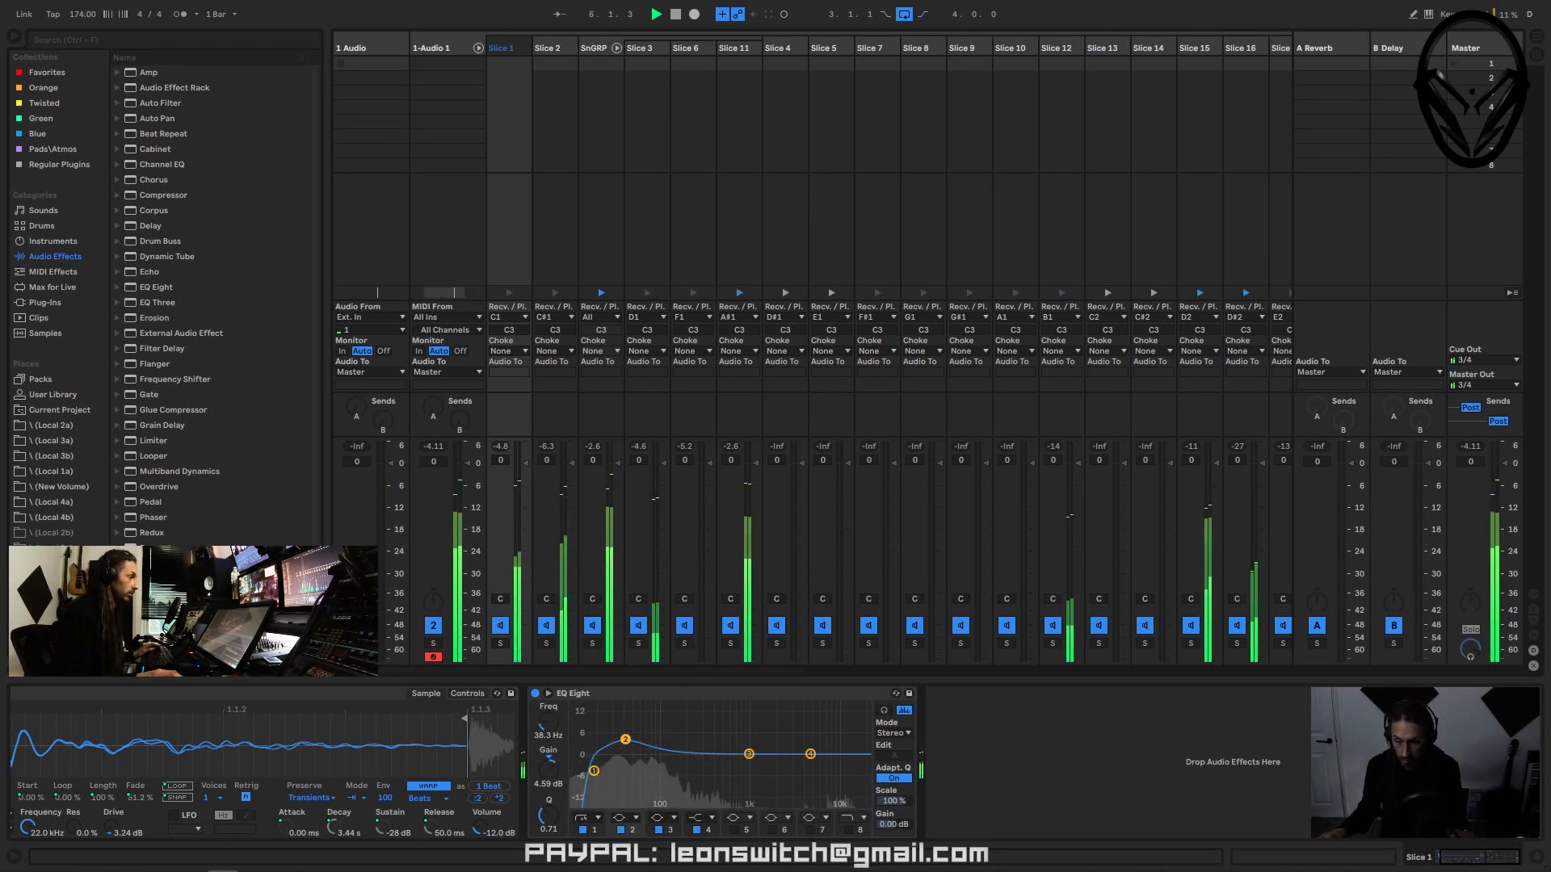
left_click_drag(625, 740, 635, 741)
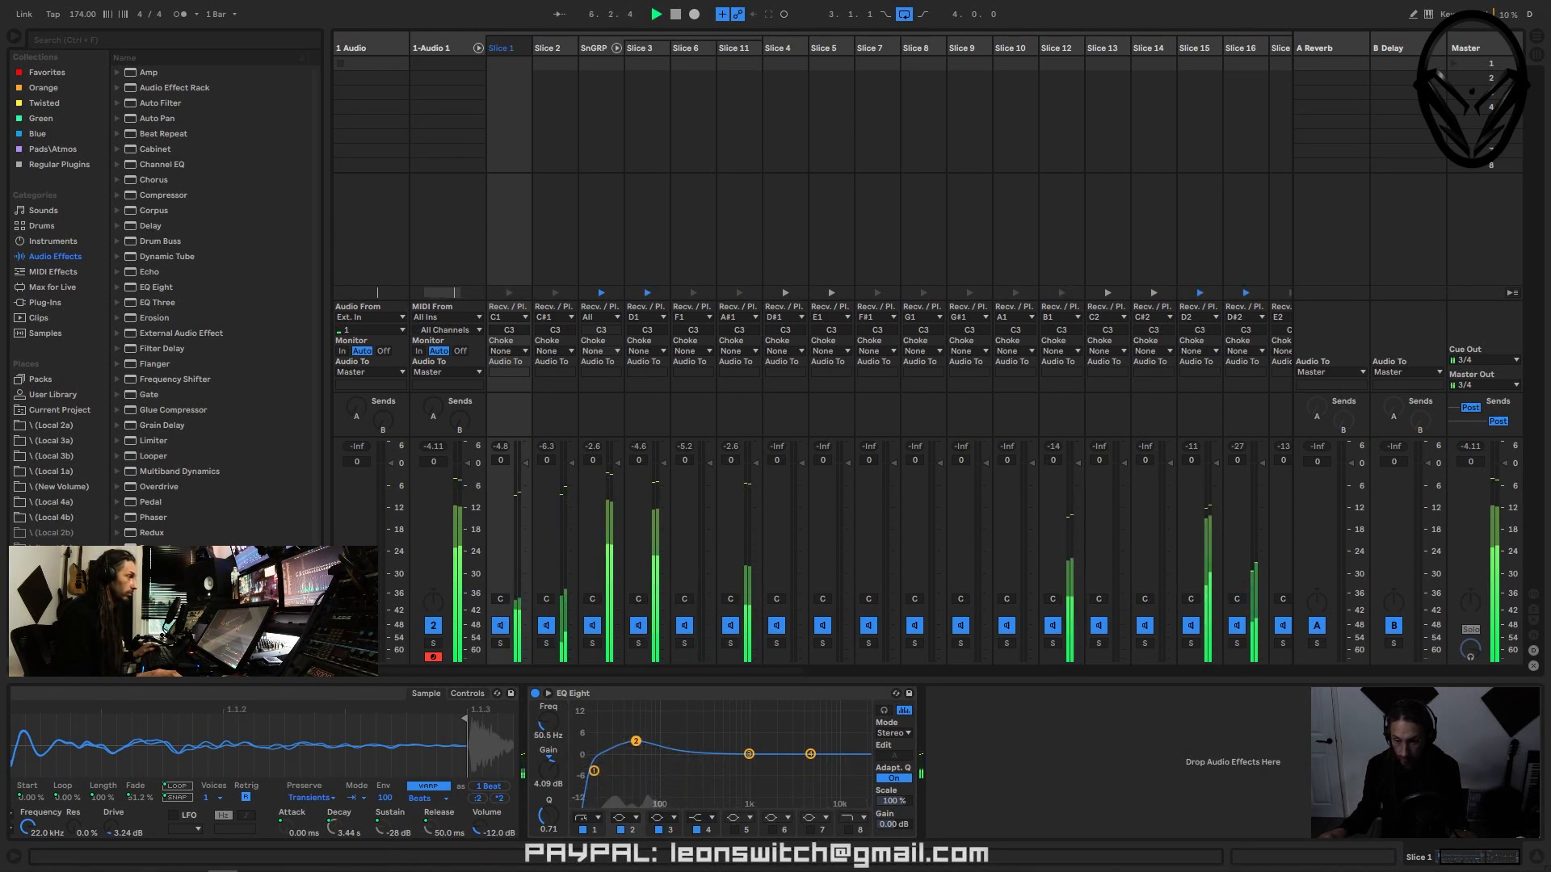
left_click_drag(636, 741, 595, 784)
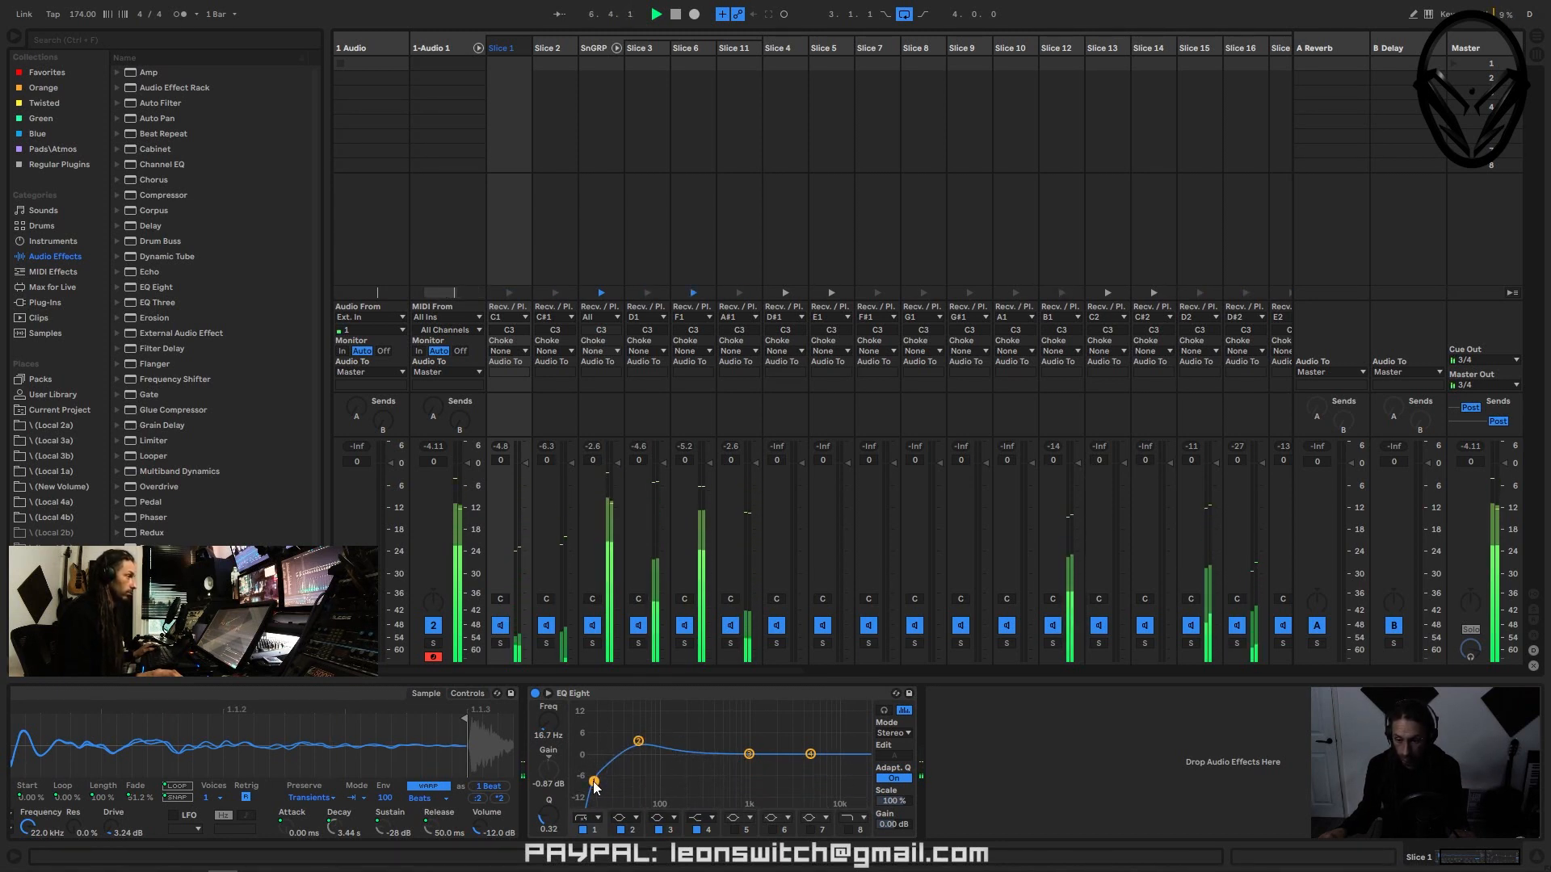
left_click(1118, 792)
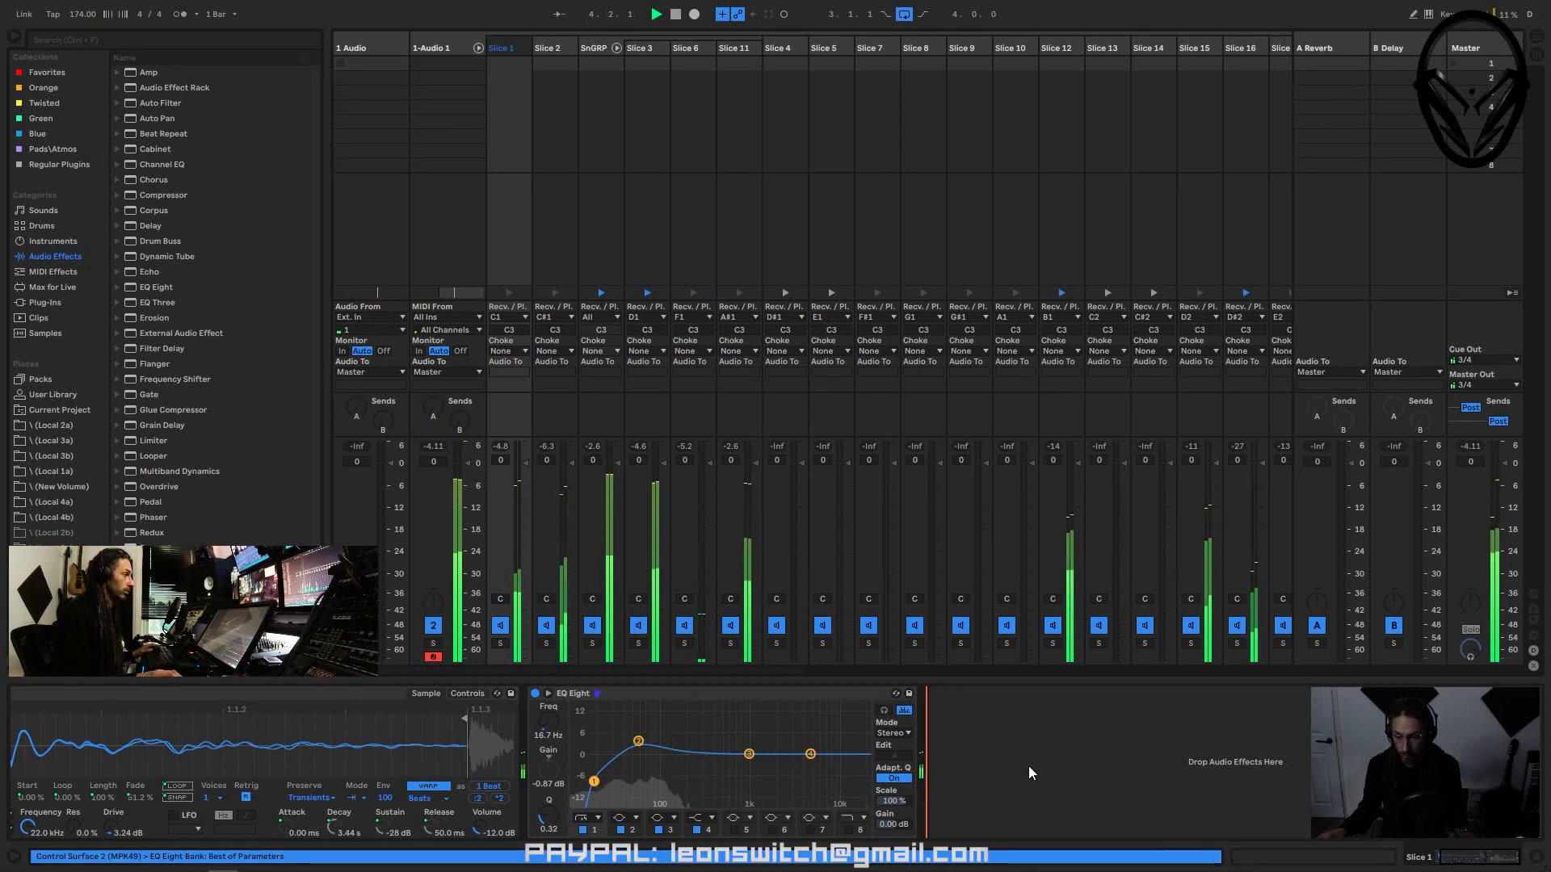
key("space")
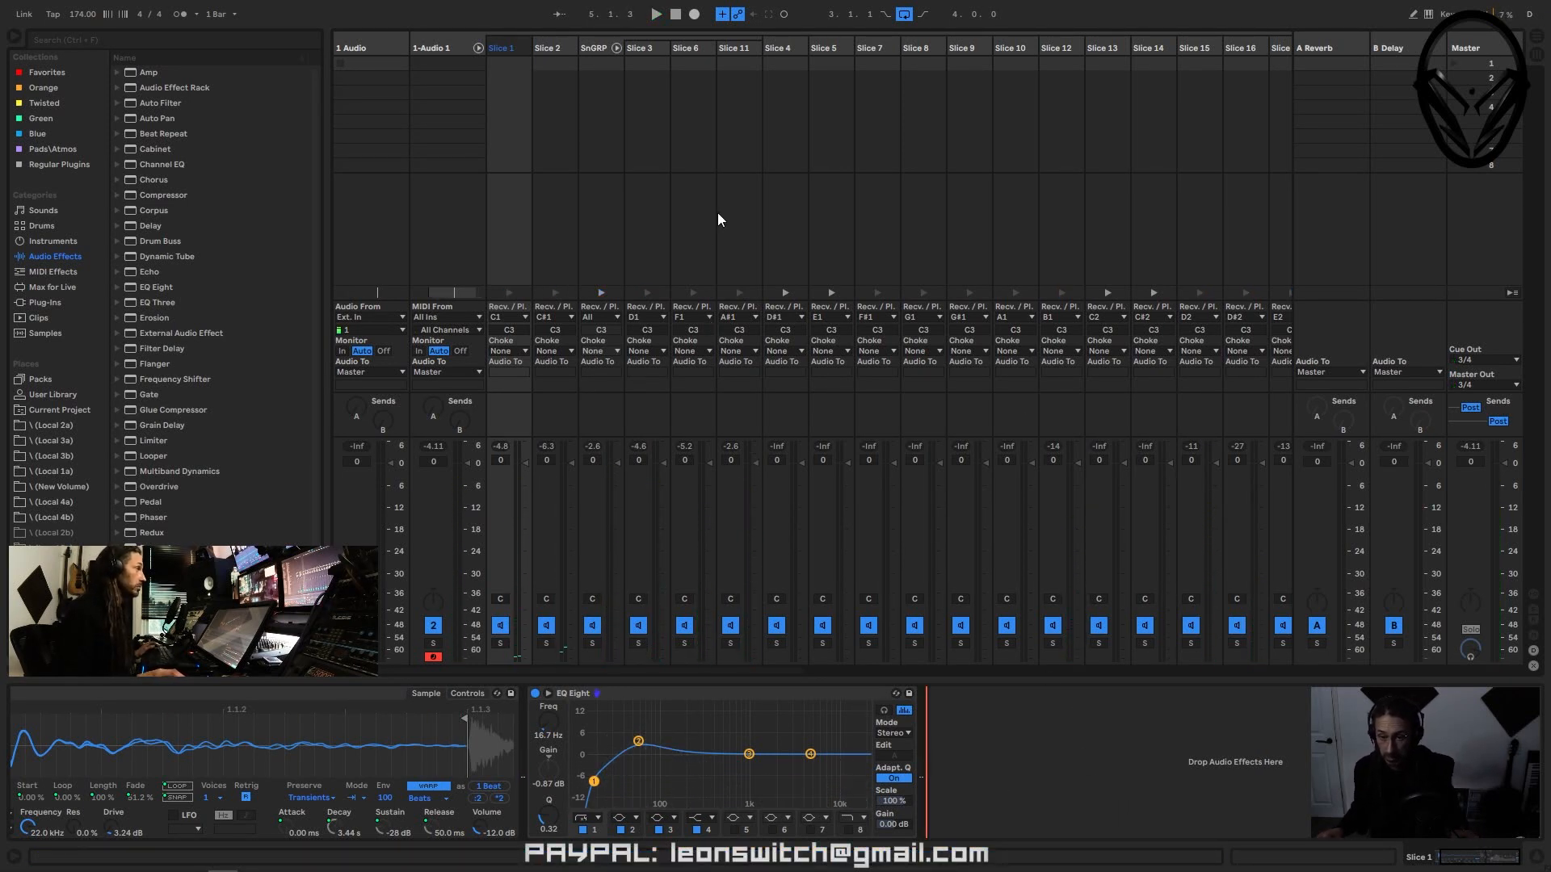
- Fold the drum rack track, naming it Processed Drums, and duplicate it
left_click(478, 48)
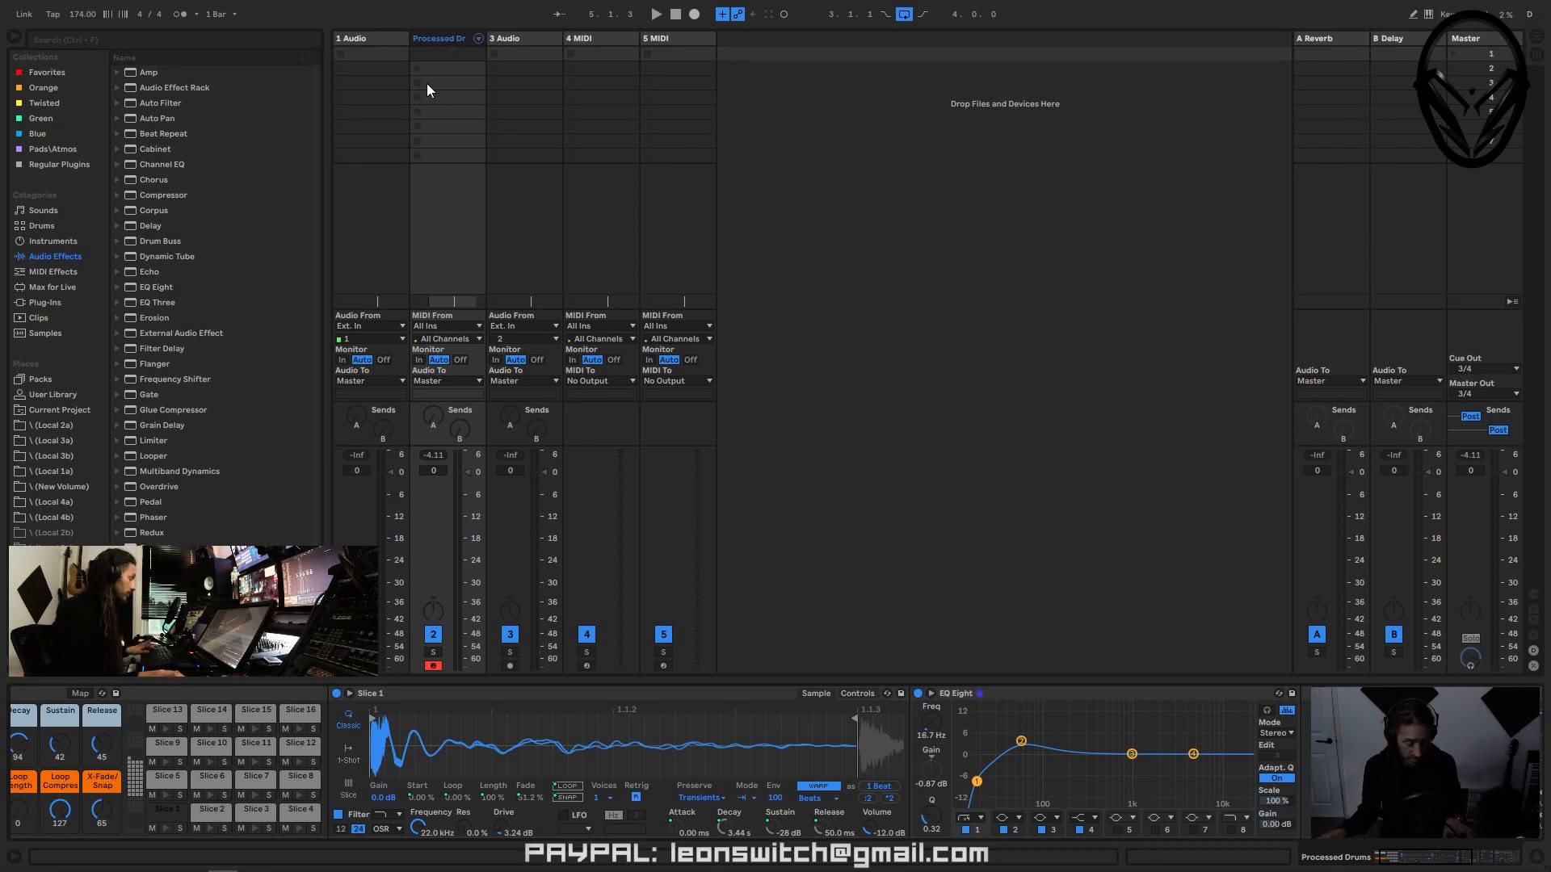
key("ctrl+d")
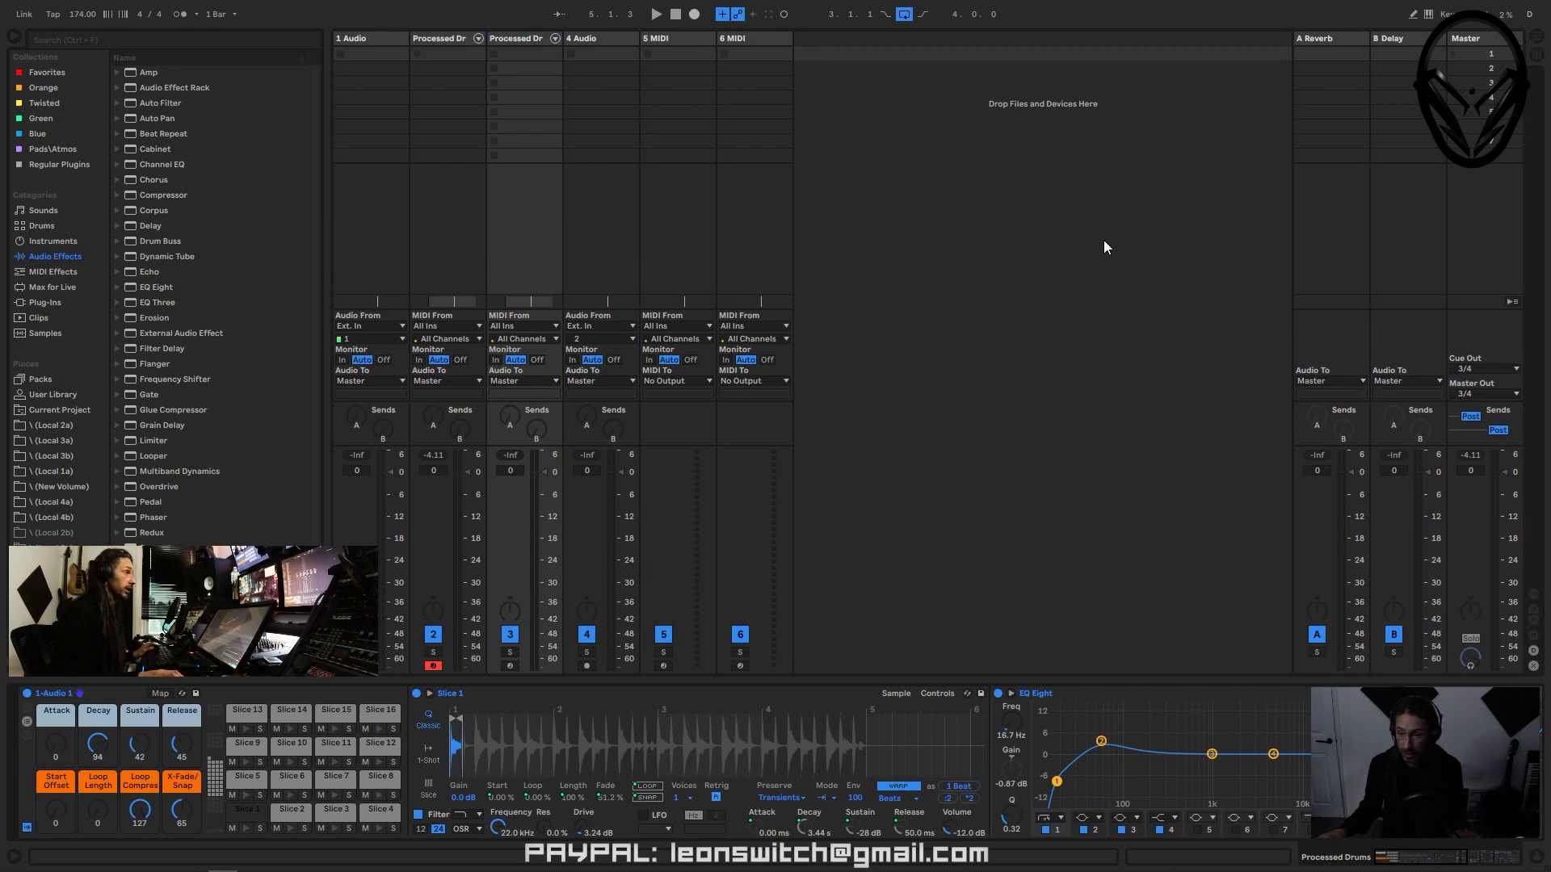
- In the Arrangement, move the bar 3 clip on the original Processed Drums track to bar 16
key("Tab")
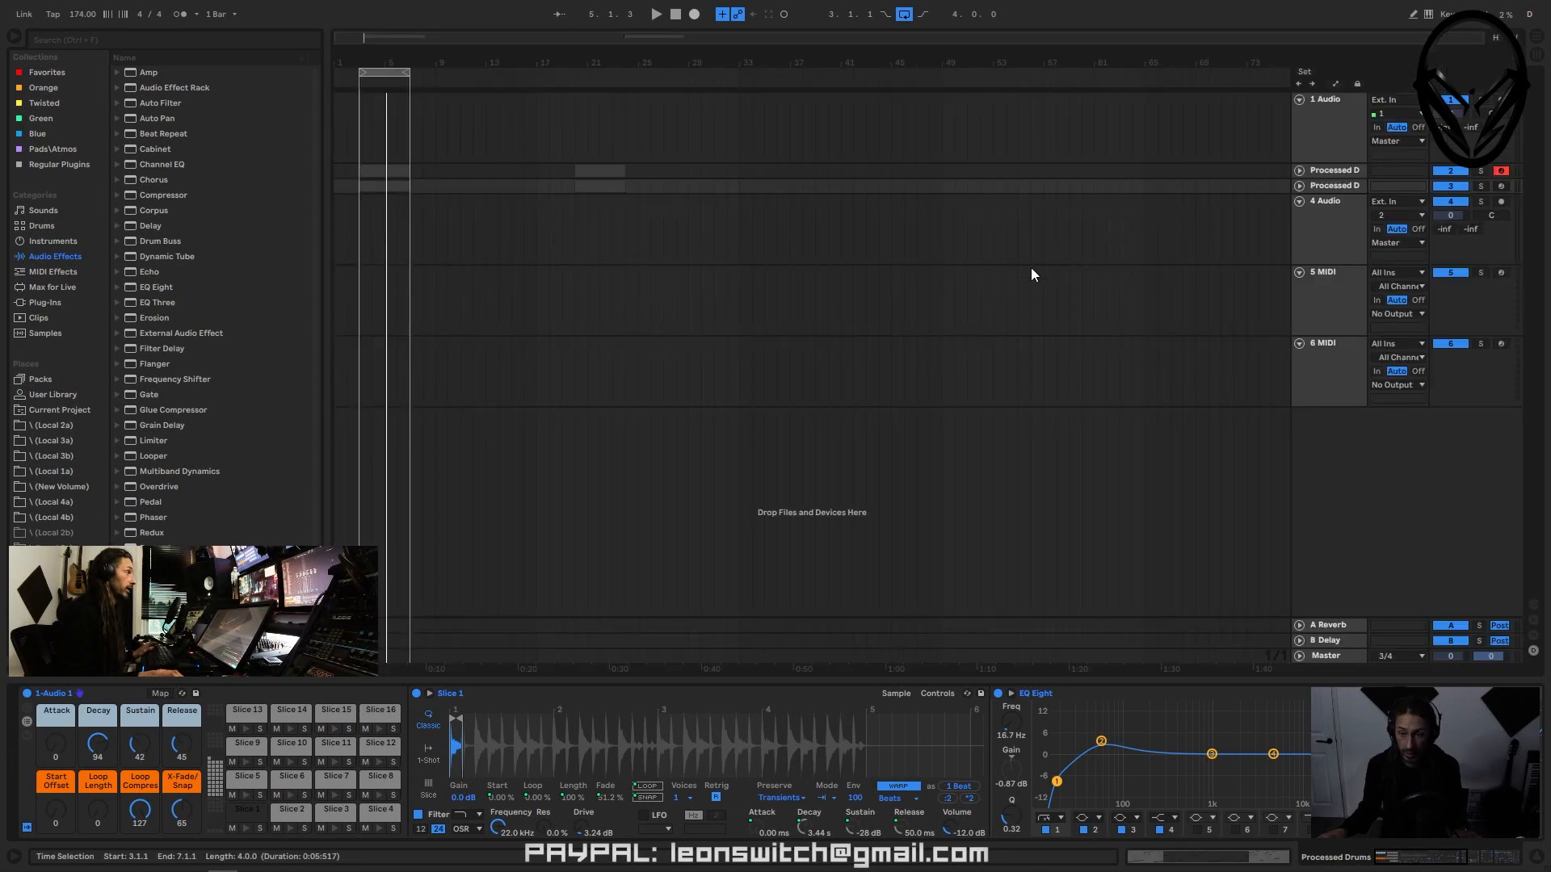
double_click(405, 192)
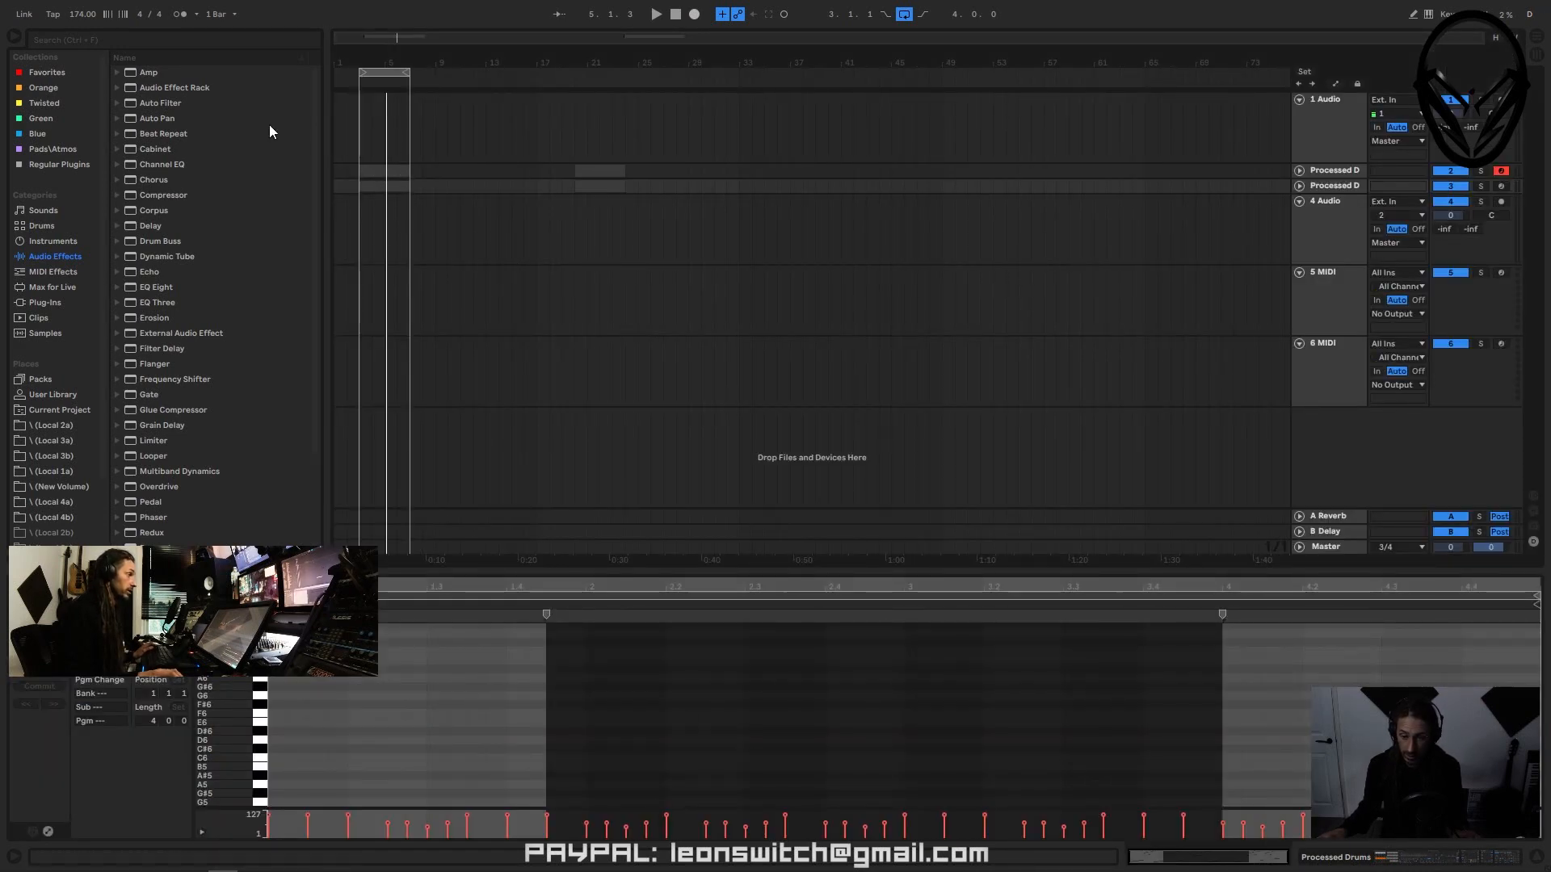
left_click(385, 170)
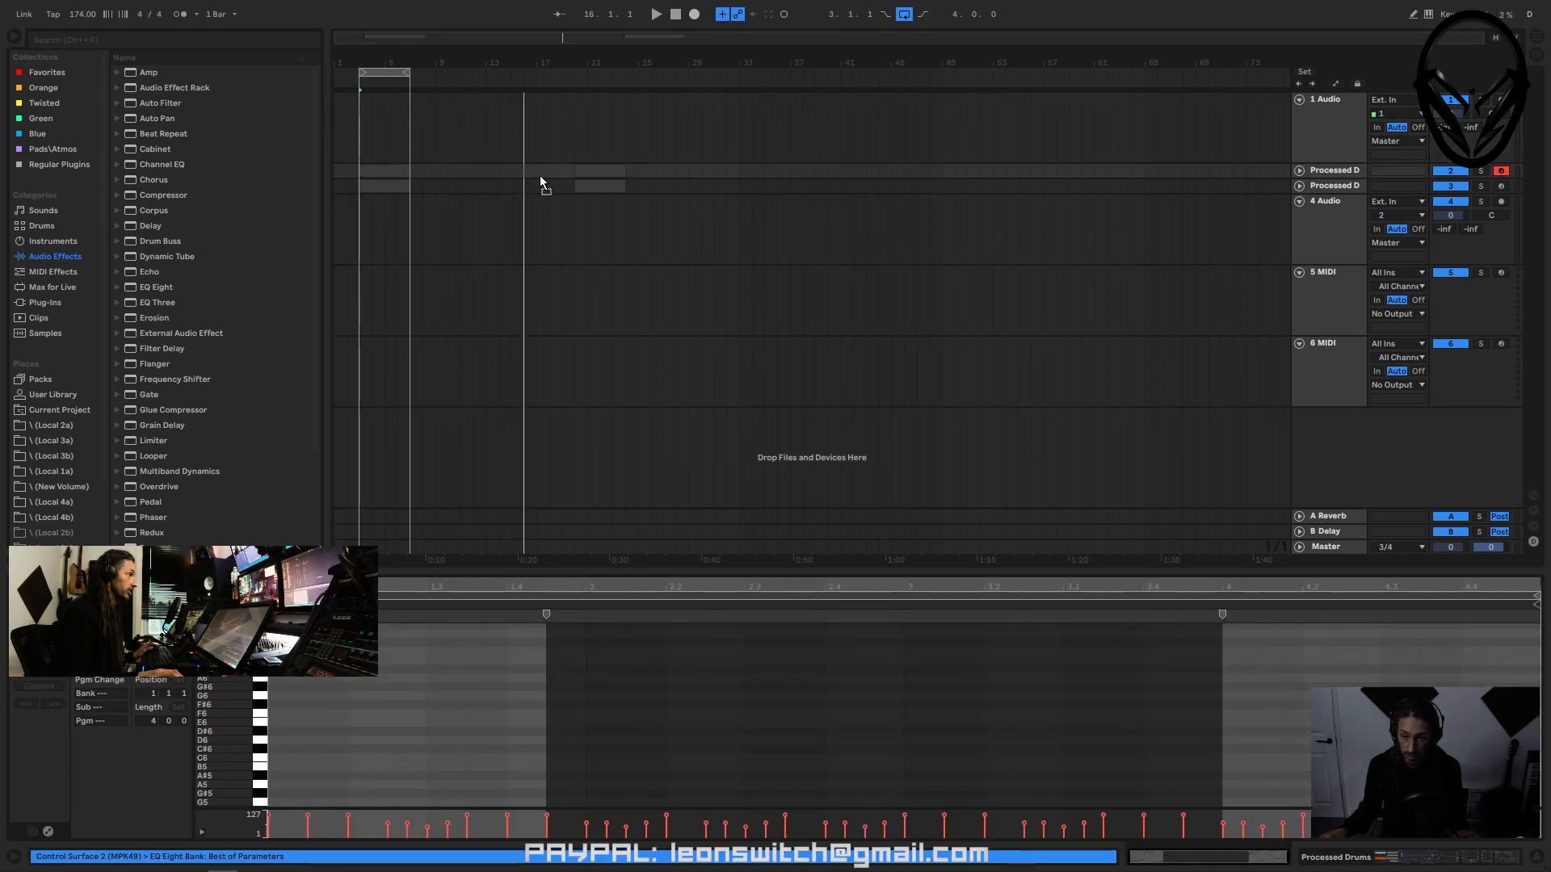
key("ctrl+v")
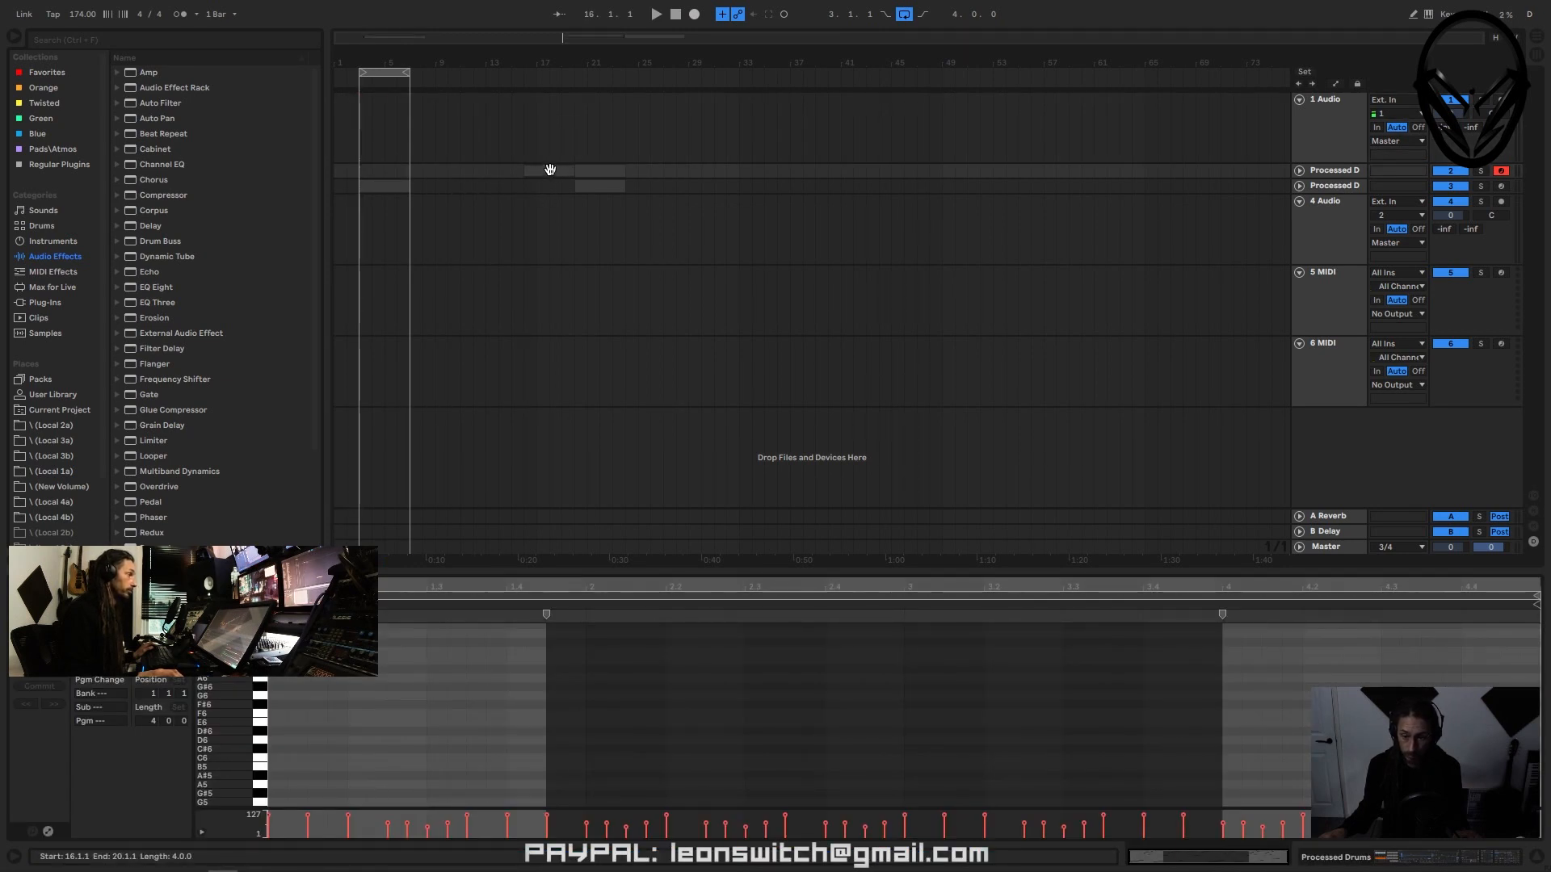
- Rename the duplicated drum track IntroProcessed Drums
left_click(398, 188)
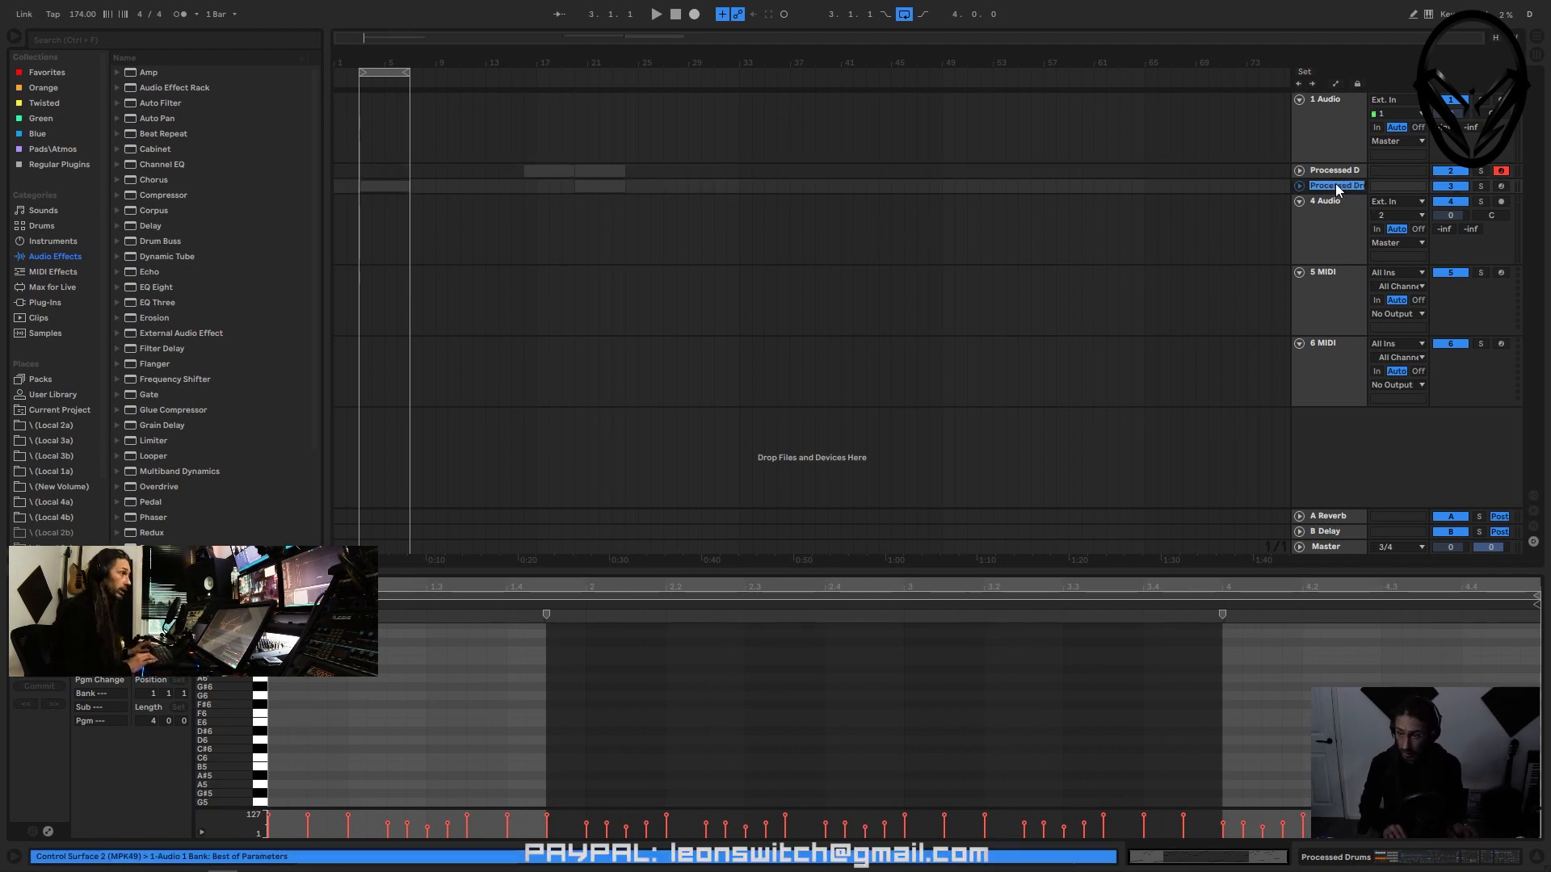
type("tr")
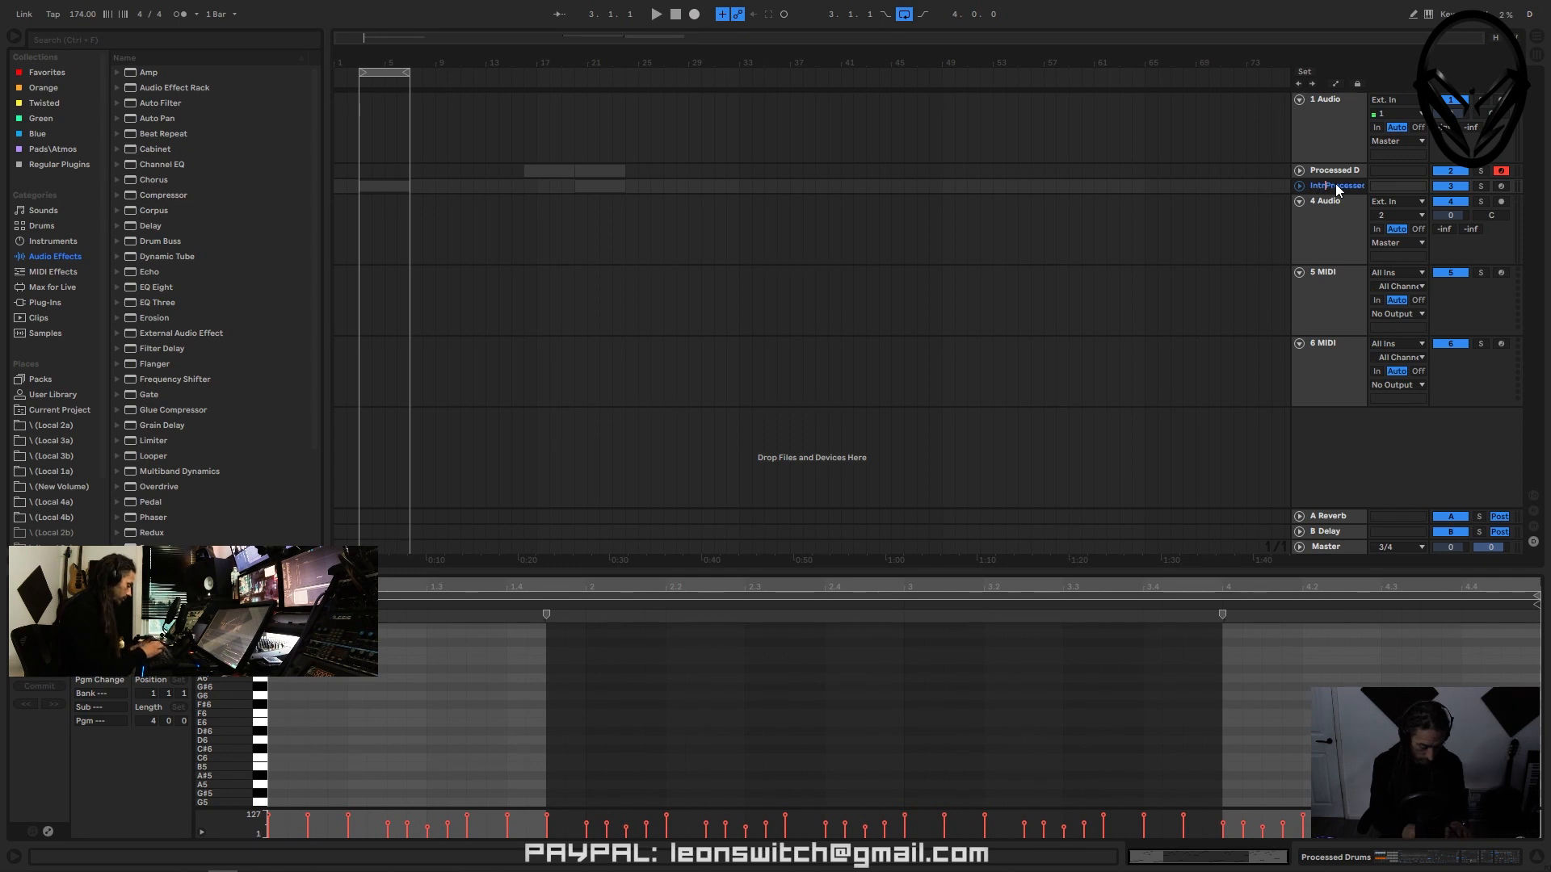
type("o")
key("Return")
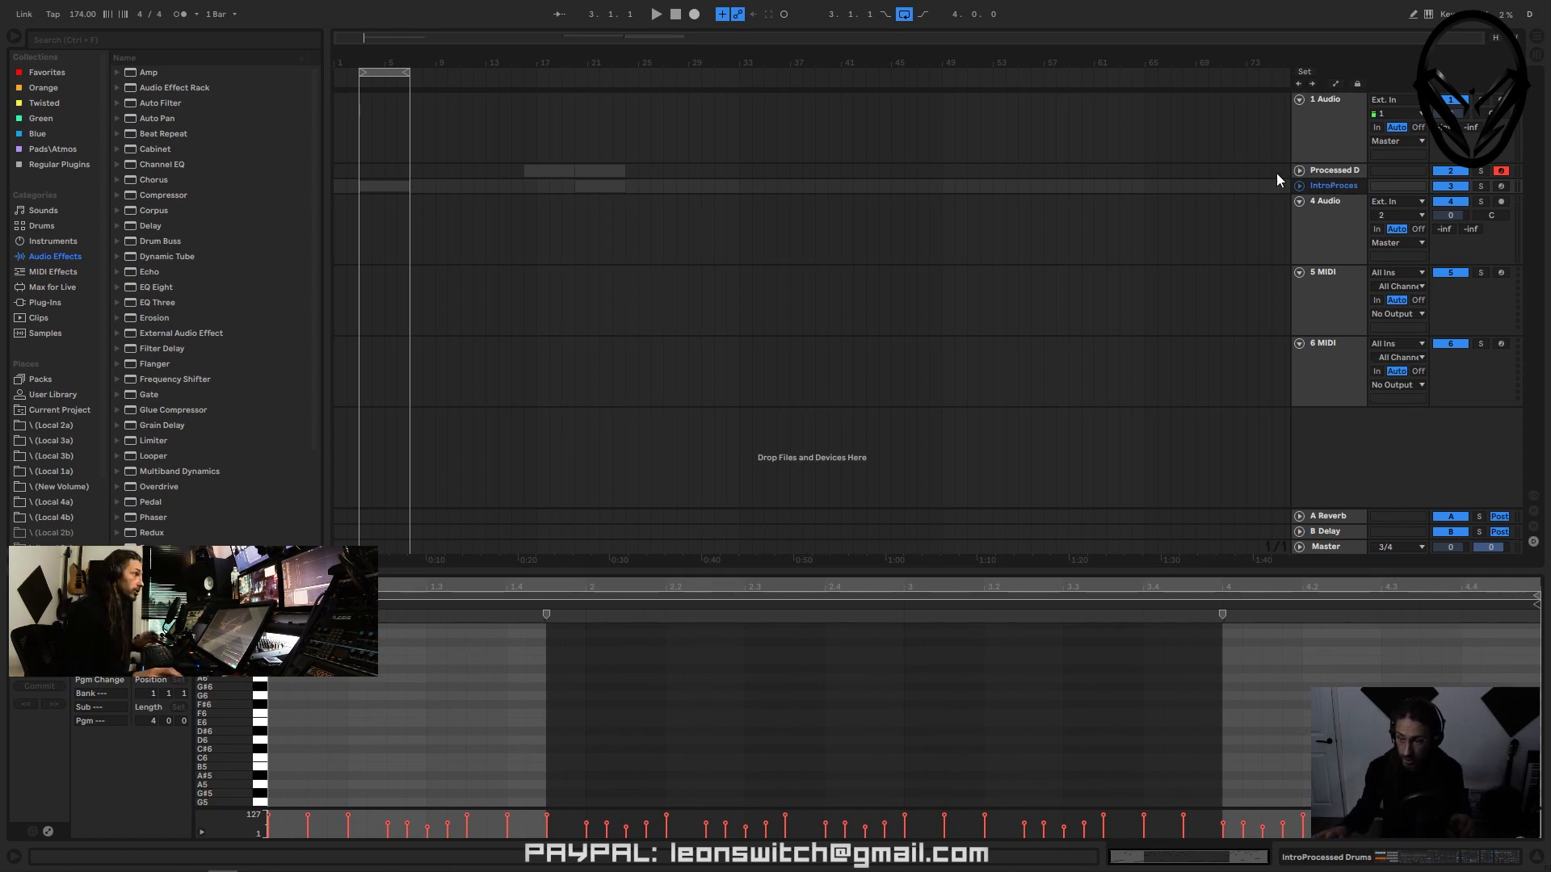
- Add an Auto Filter to the IntroProcessed Drums track and place it directly before the Saturator
left_click(157, 105)
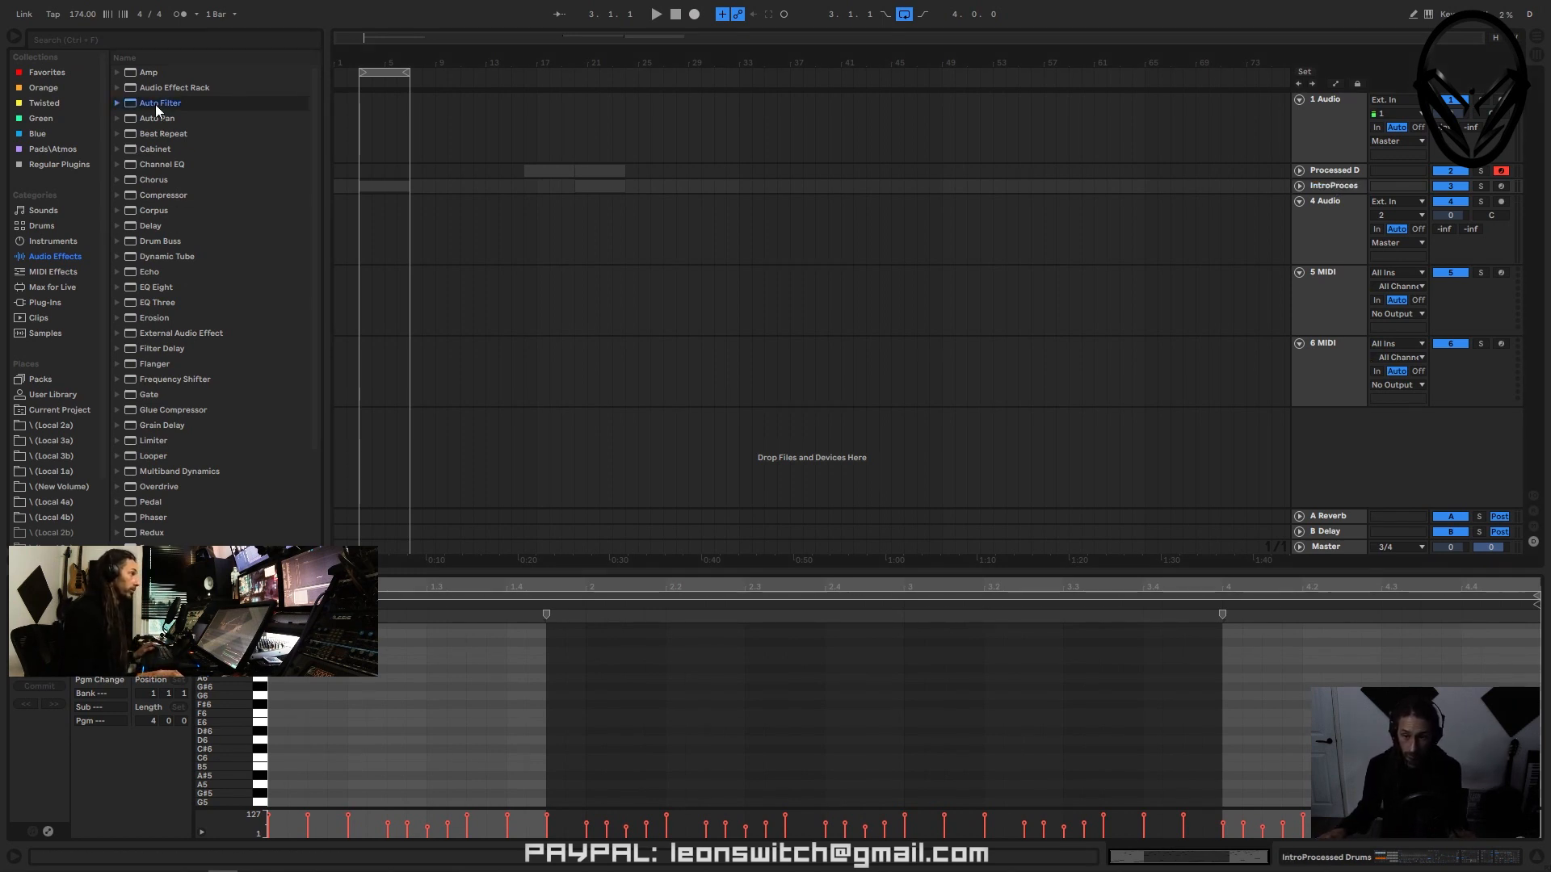
left_click_drag(212, 110, 601, 568)
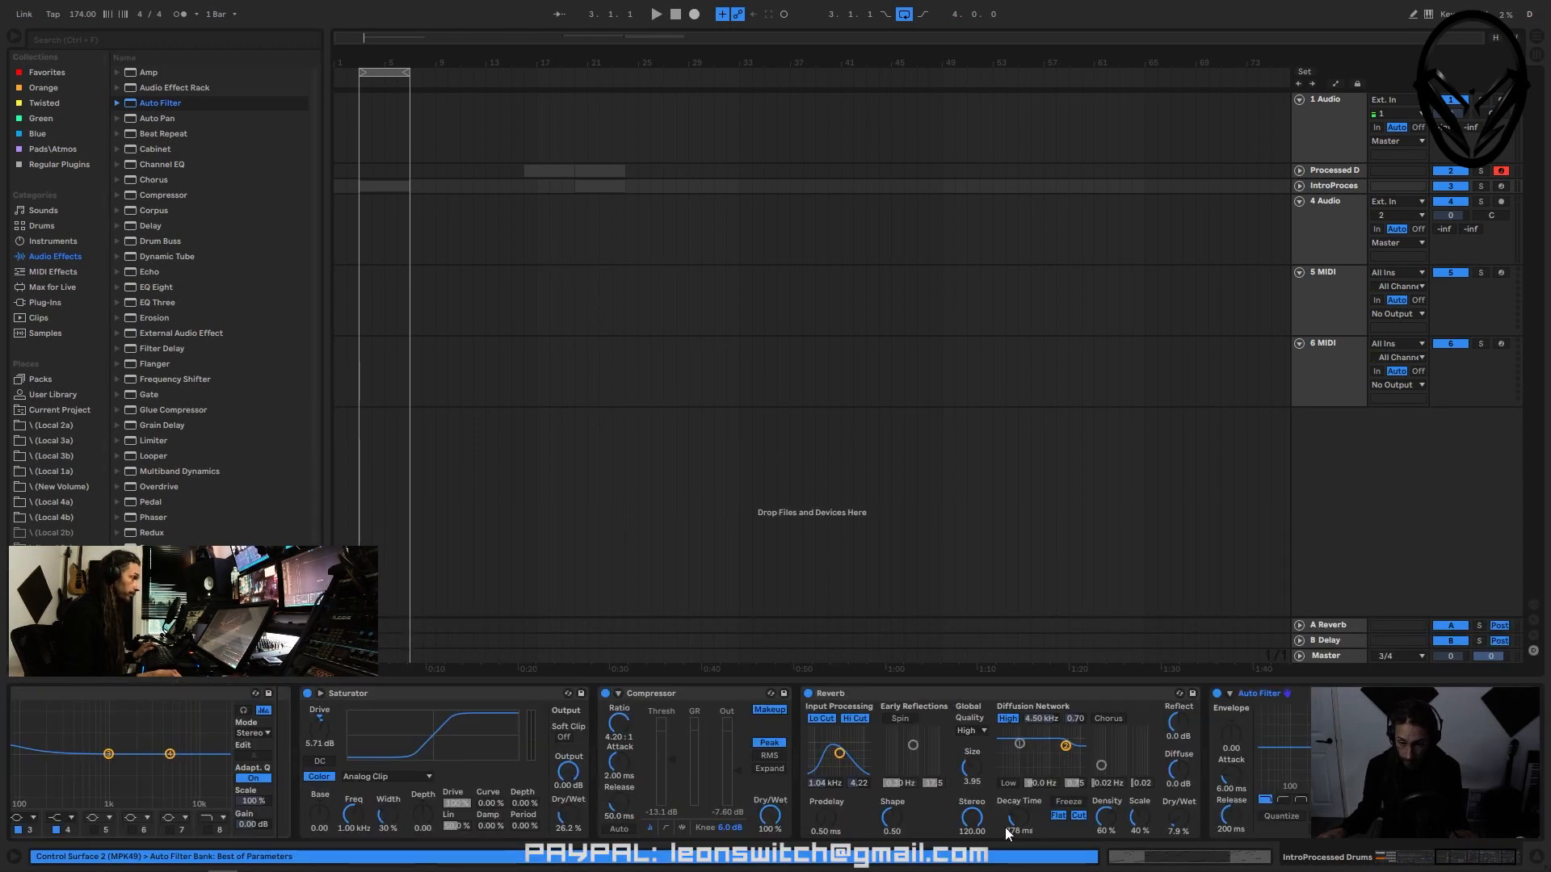
left_click_drag(1258, 693, 308, 716)
- Make the Auto Filter a high-pass at about 380 Hz and audition the intro drums
left_click_drag(426, 694, 413, 785)
left_click(378, 796)
key("space")
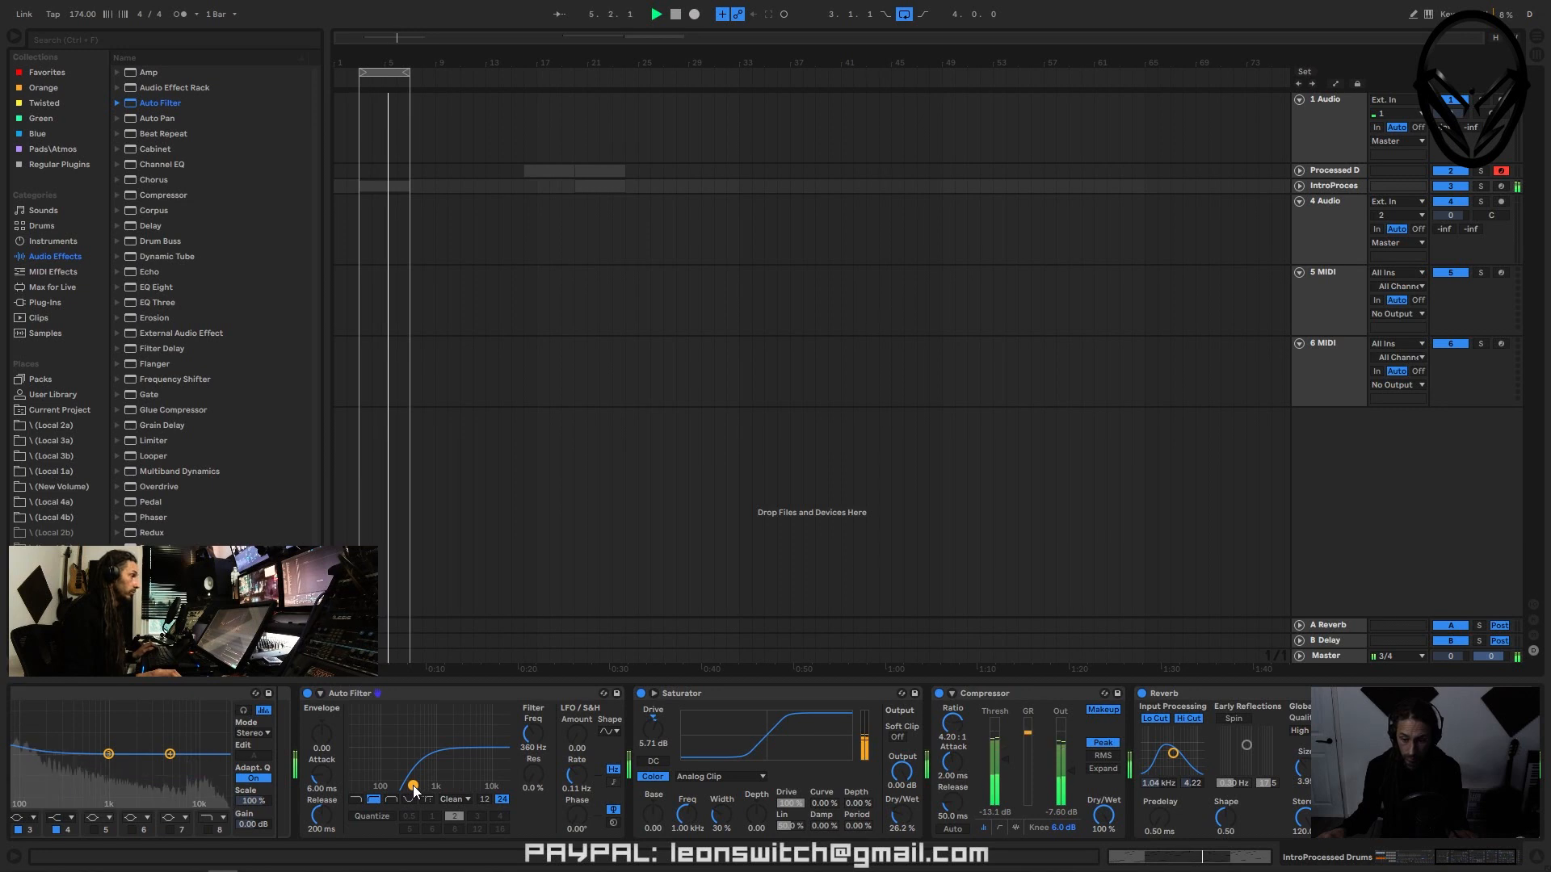
key("space")
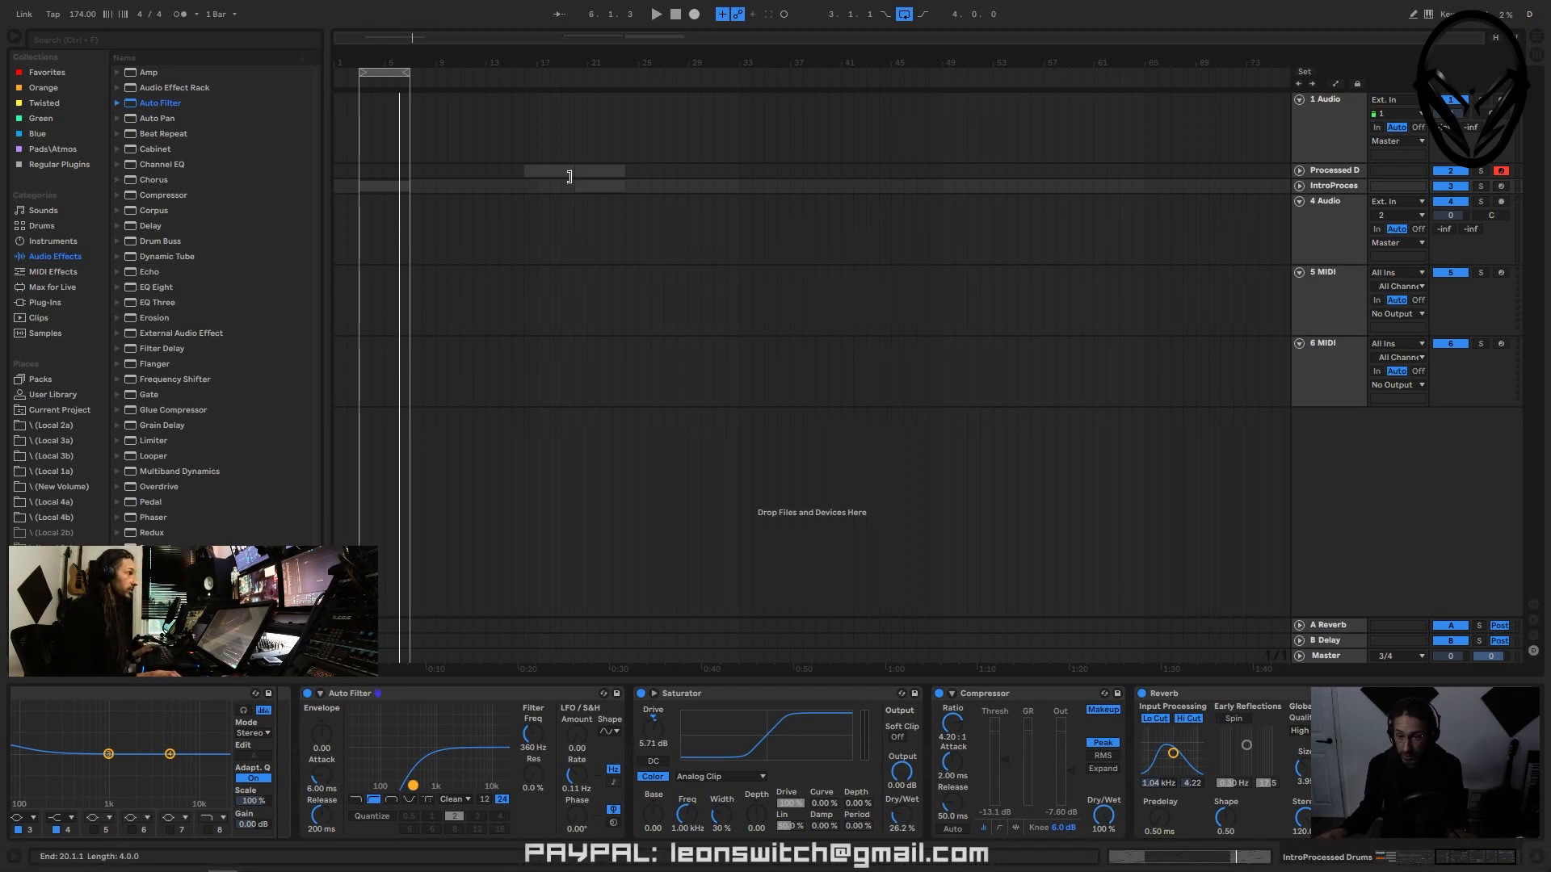
- Move the Processed Drums clip from bar 16 to bar 11 and duplicate the IntroProcessed Drums clip to bar 7
left_click_drag(557, 170, 443, 170)
left_click(377, 177)
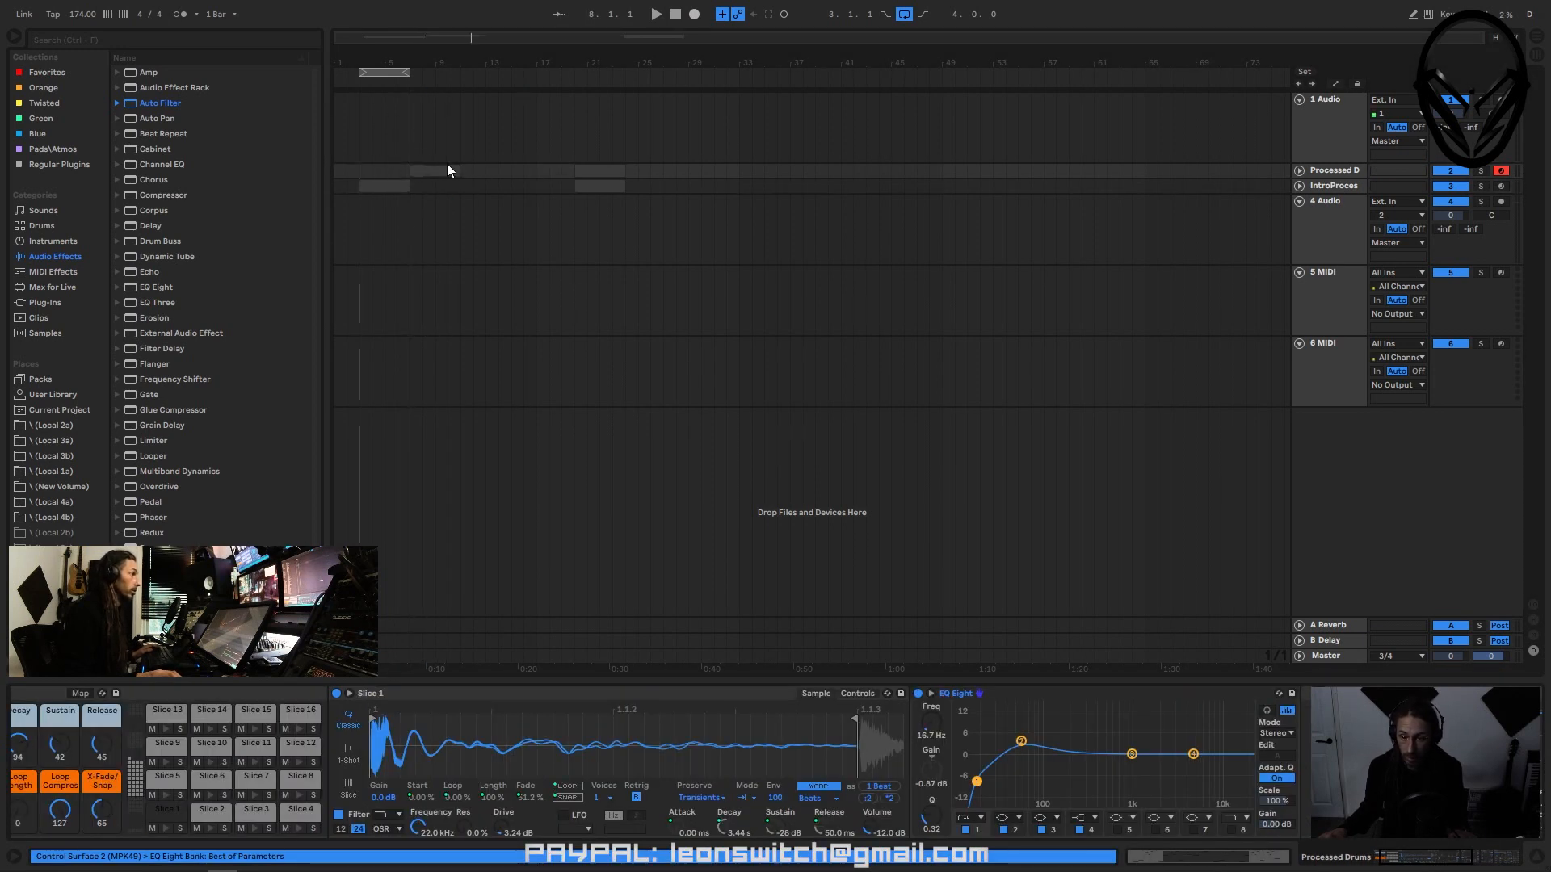
mouse_move(426, 170)
left_mouse_down()
mouse_move(478, 179)
mouse_move(457, 172)
left_mouse_up()
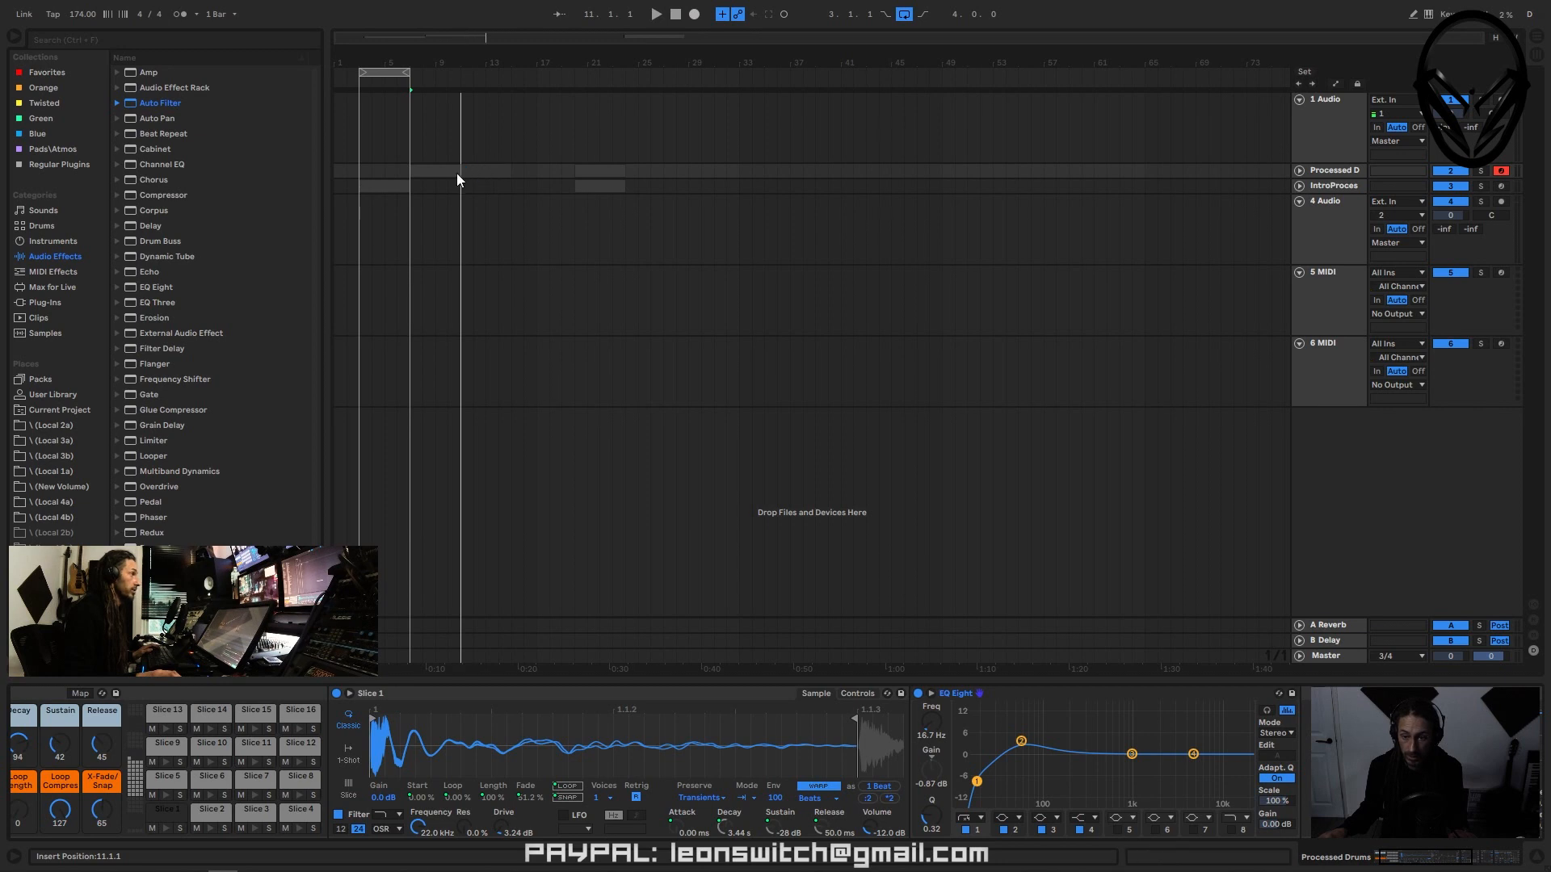
left_click(391, 185)
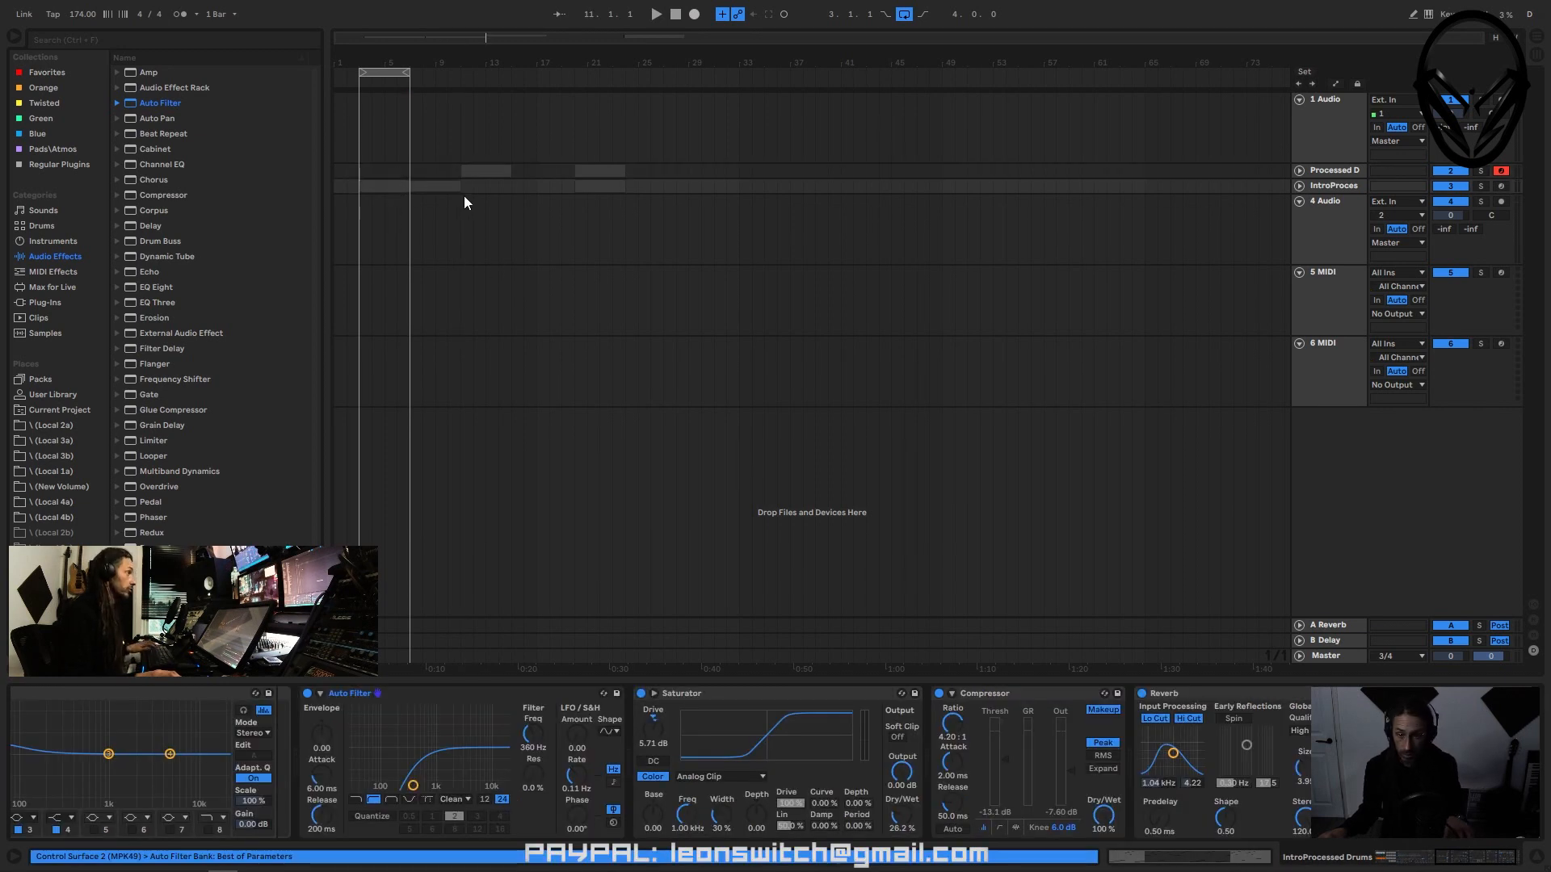
left_click(443, 183)
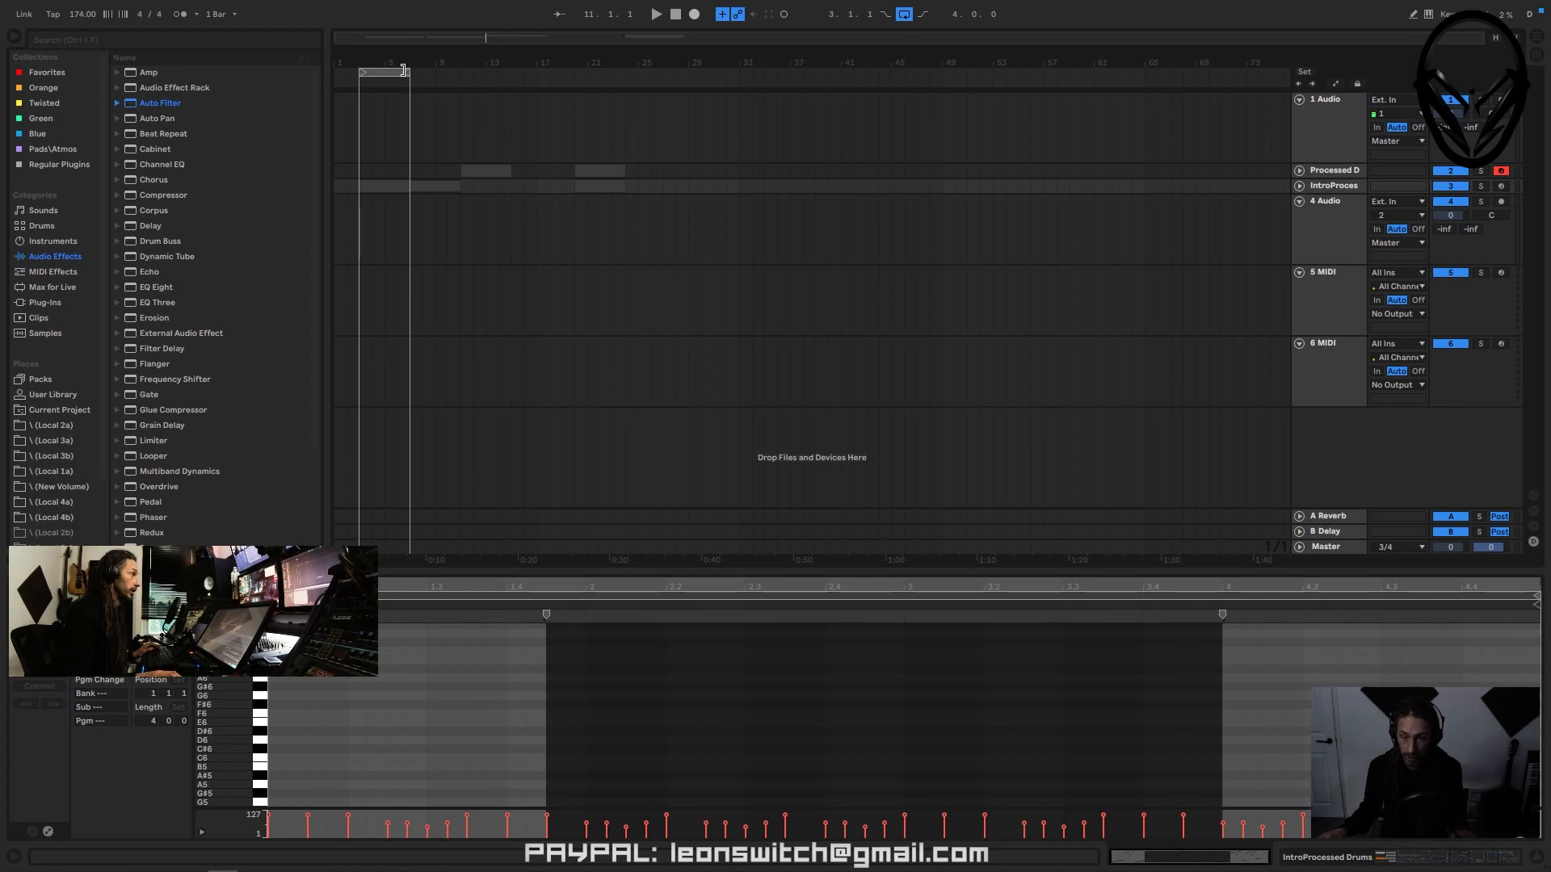
- Extend the arrangement loop to 12 bars, from bar 3 to bar 15, and play through the intro-to-main drum transition
left_click_drag(403, 71, 509, 71)
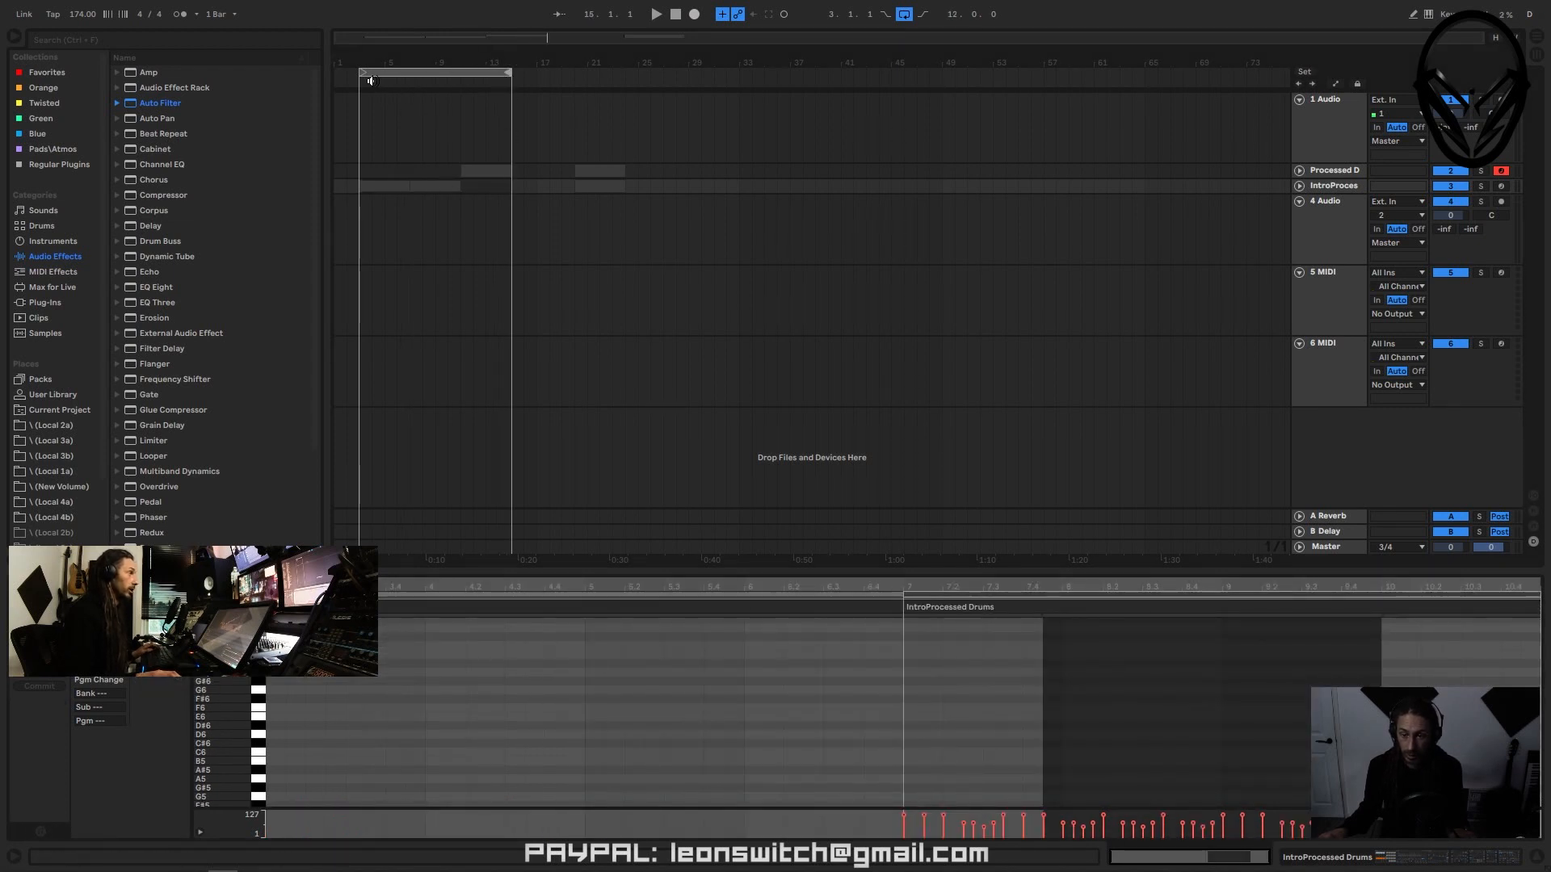
left_click(441, 71)
key("space")
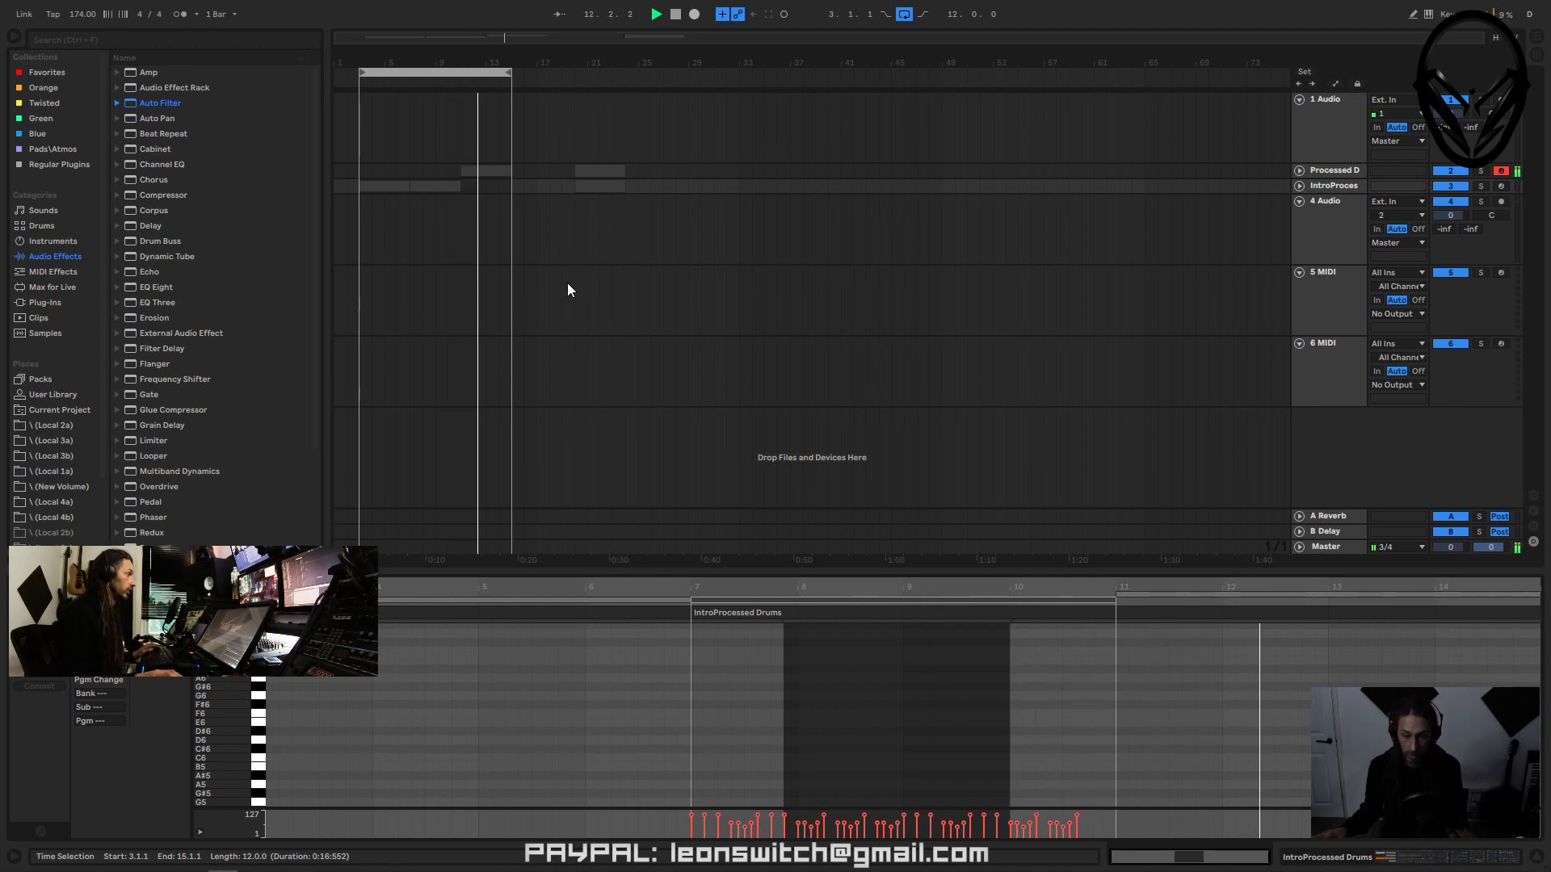
key("space")
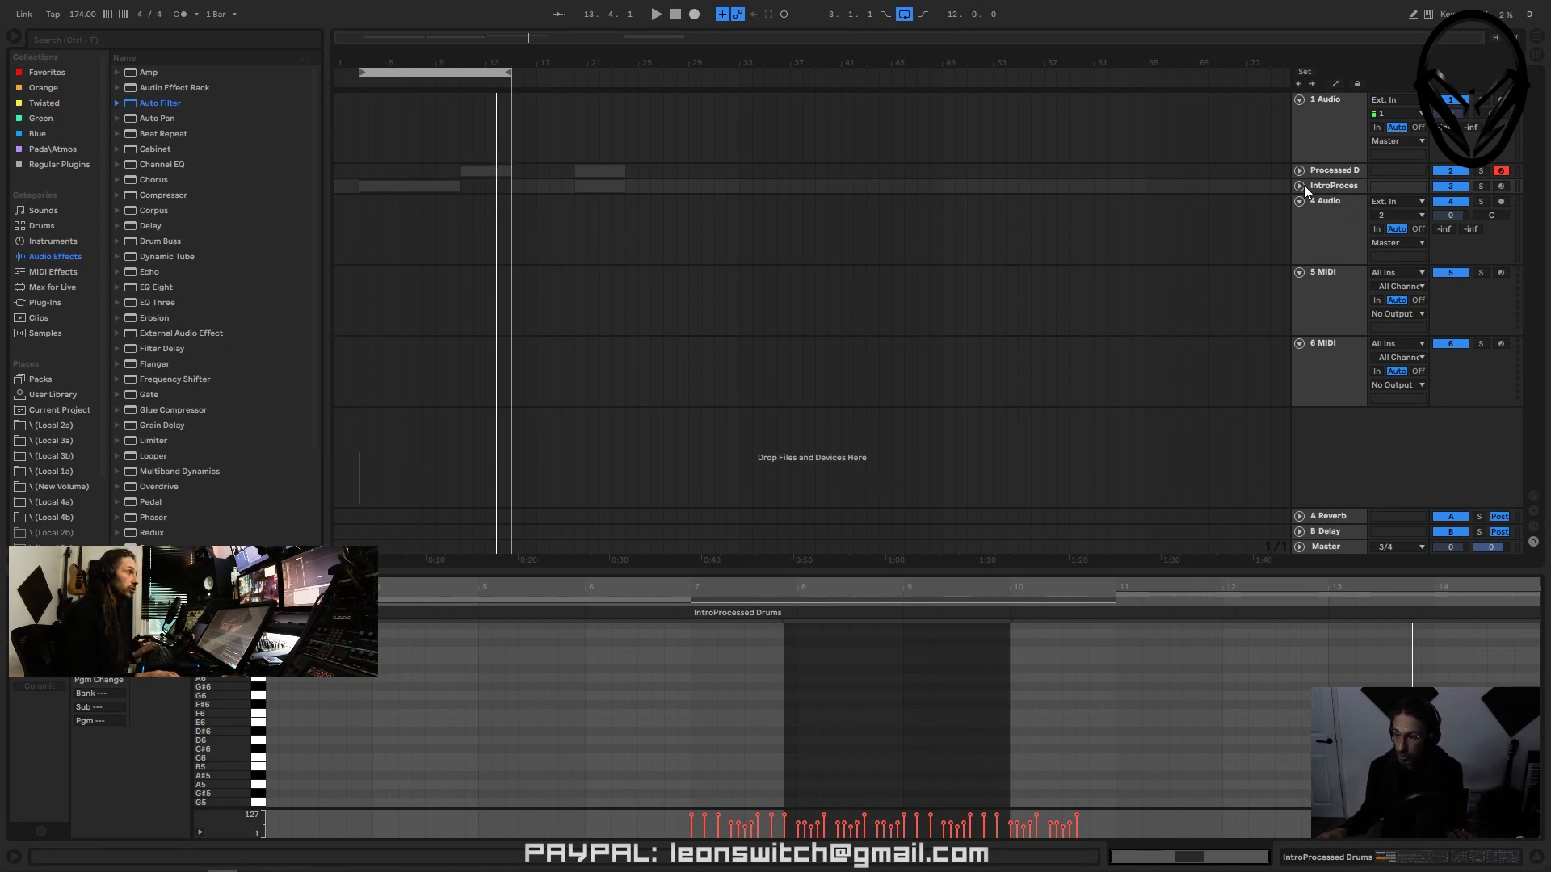
- Deactivate the Processed Drums and IntroProcessed Drums tracks
left_click(1343, 186)
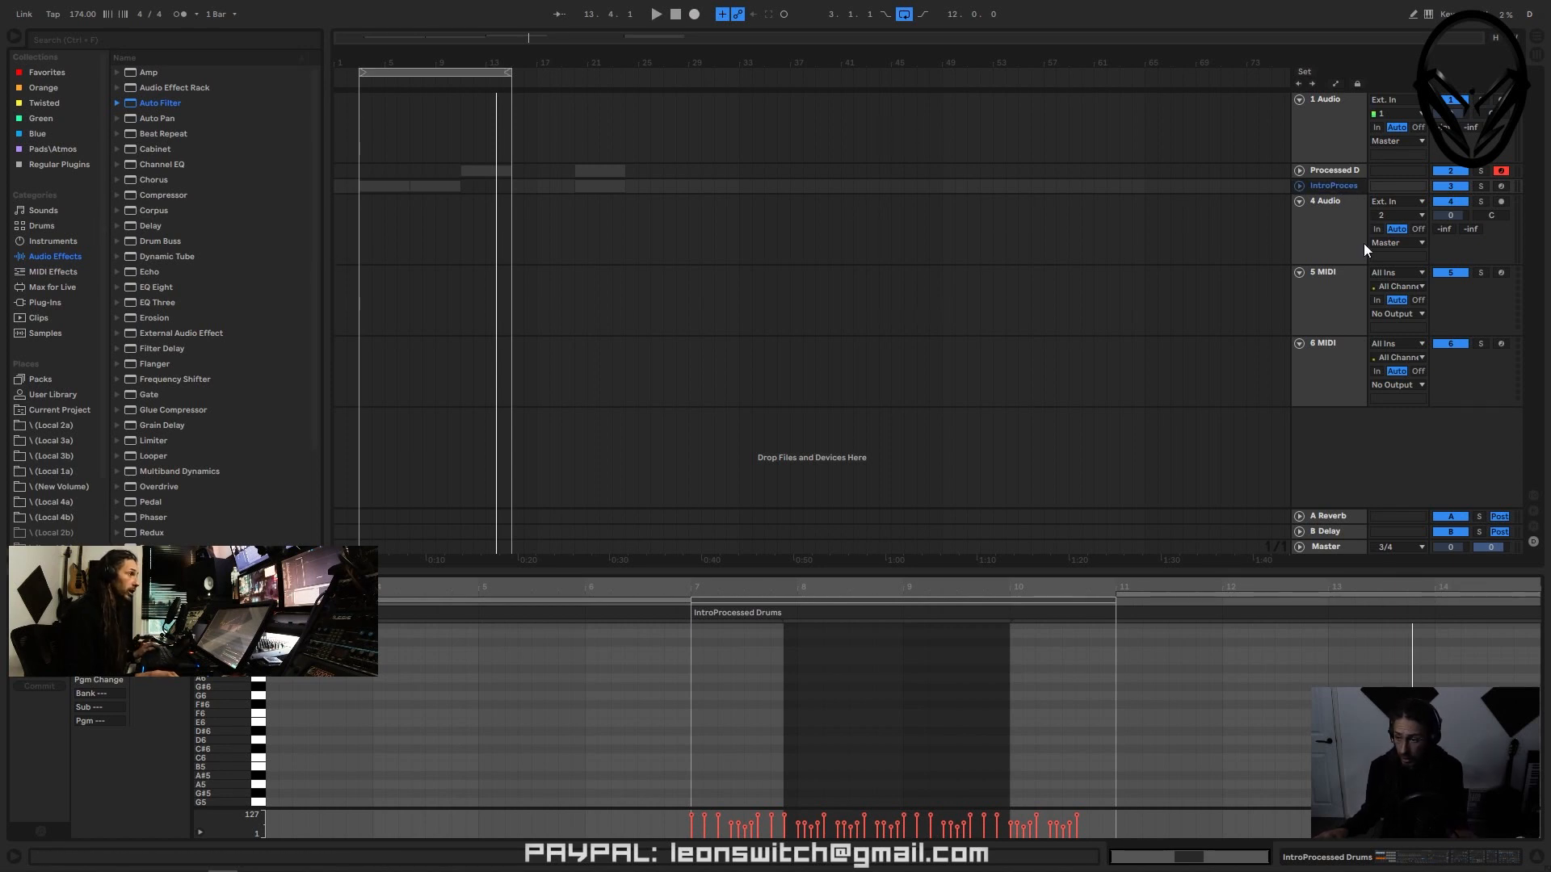
left_click(1327, 202)
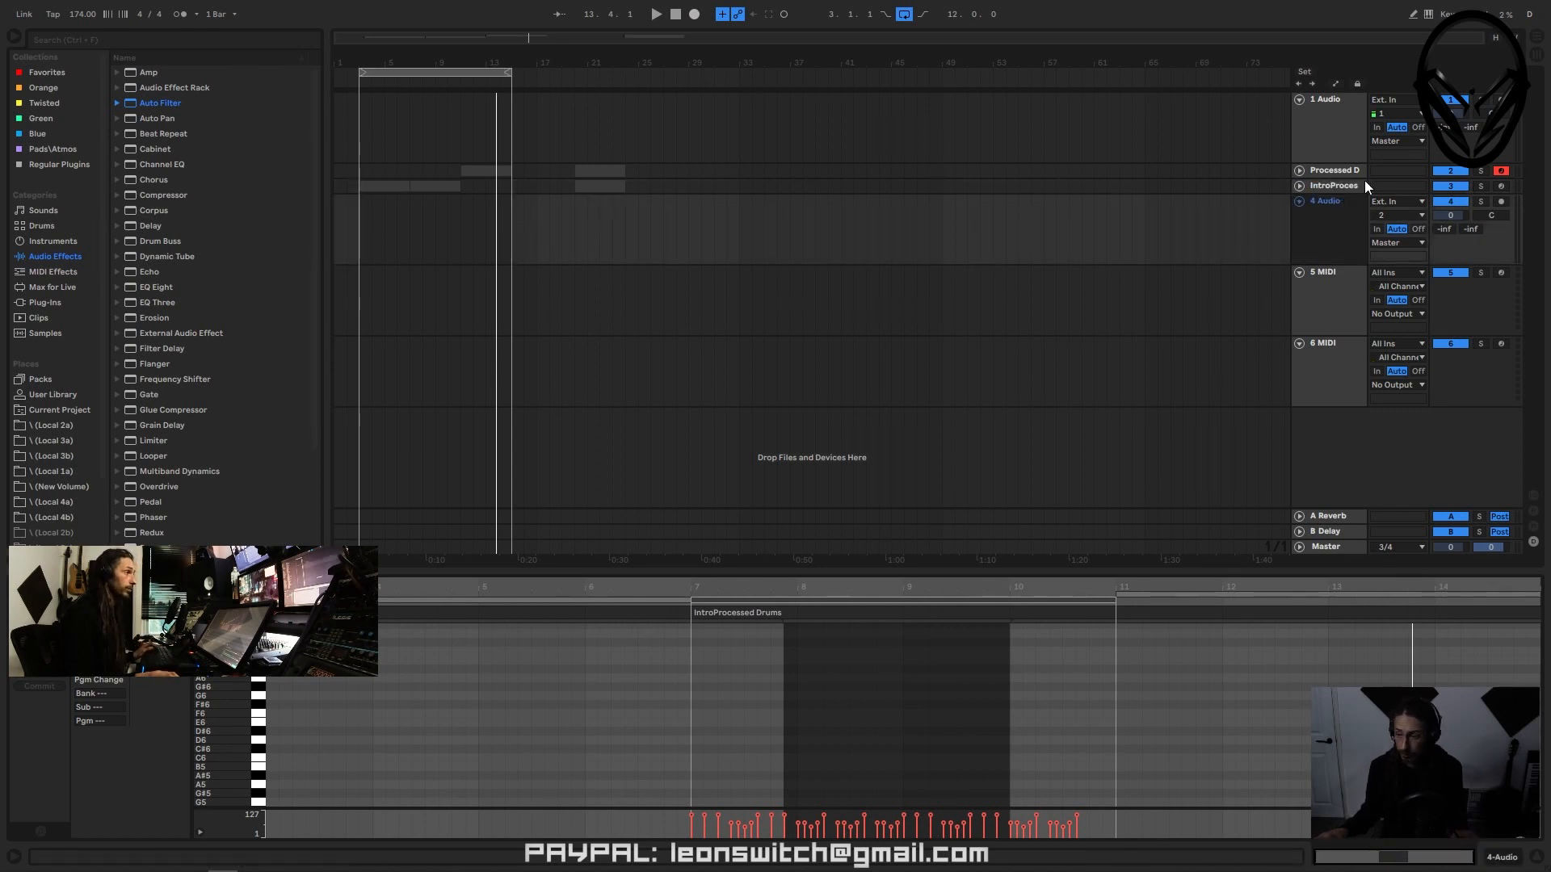
left_click_drag(1457, 176, 1452, 187)
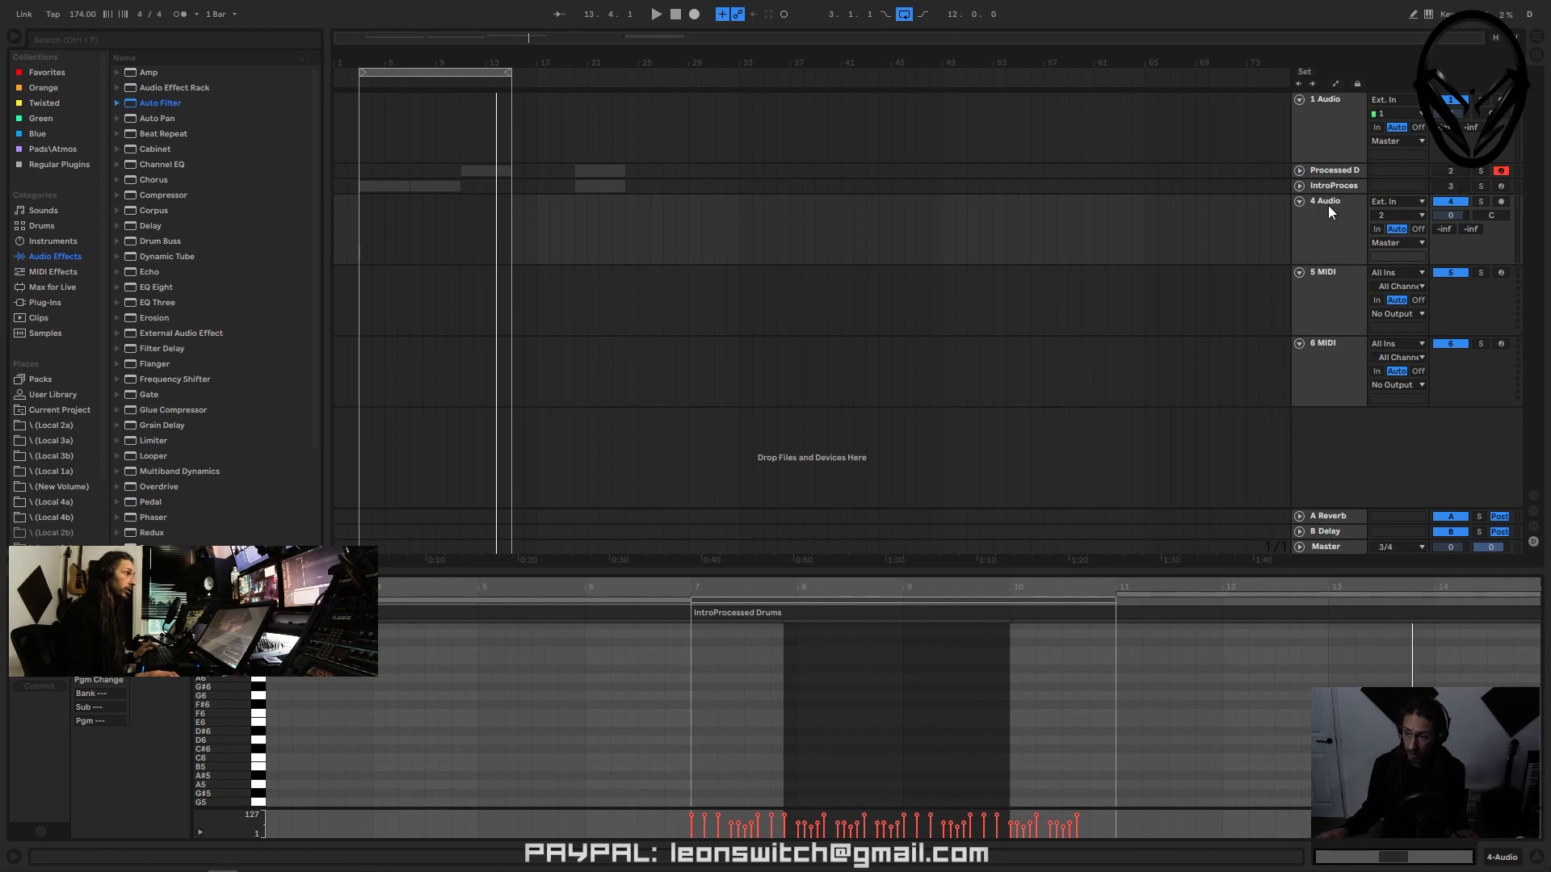
- Place 0001 1-Audio-4.wav from the Orange collection on the 4 Audio track at bar 3
left_click(42, 89)
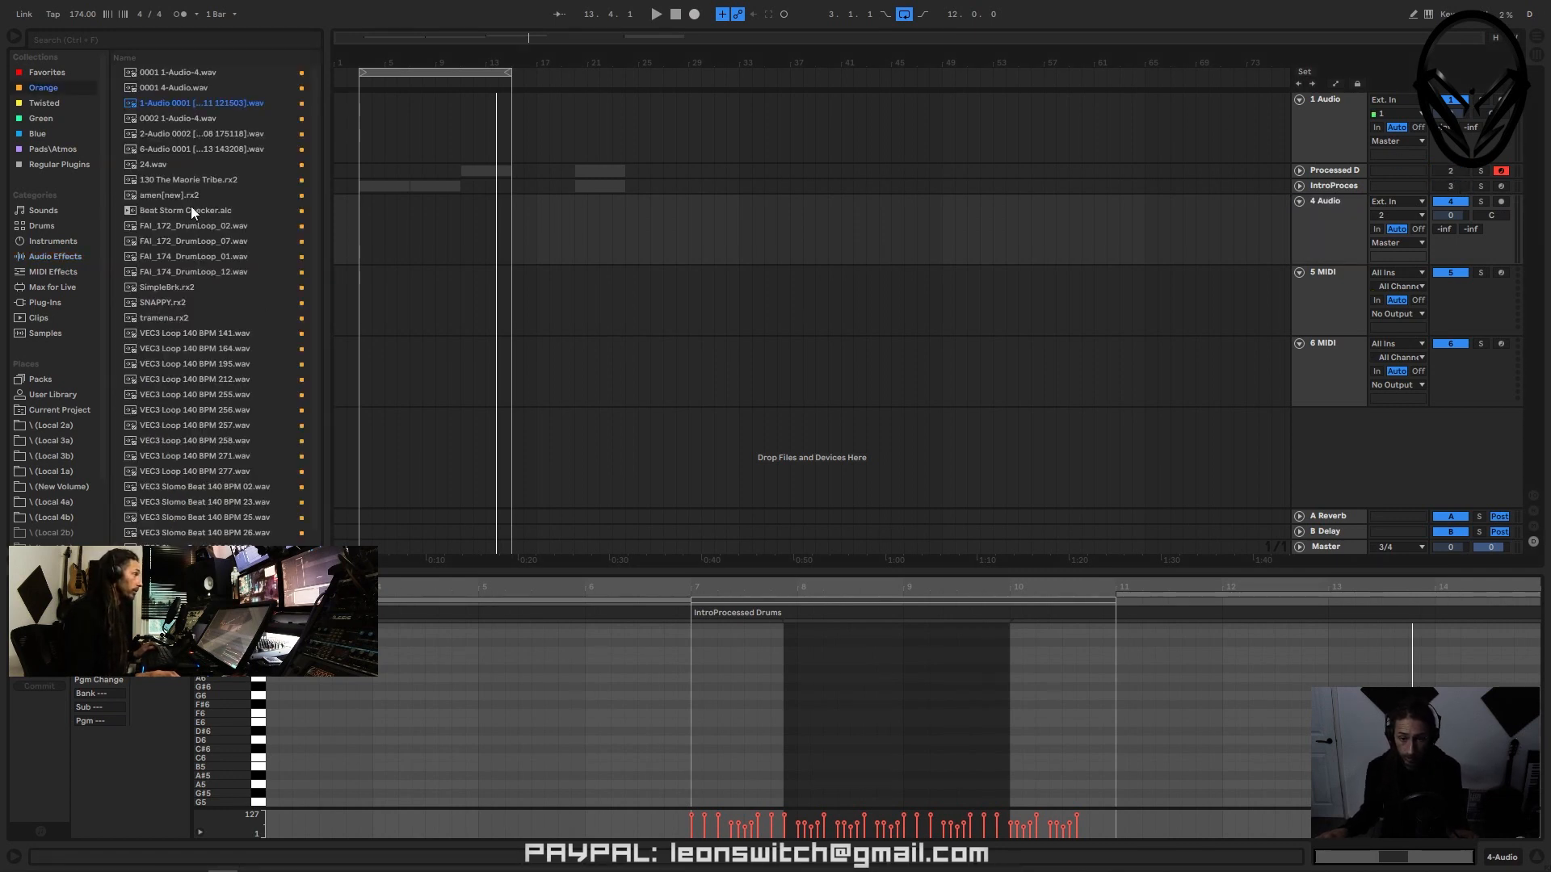
left_click(184, 72)
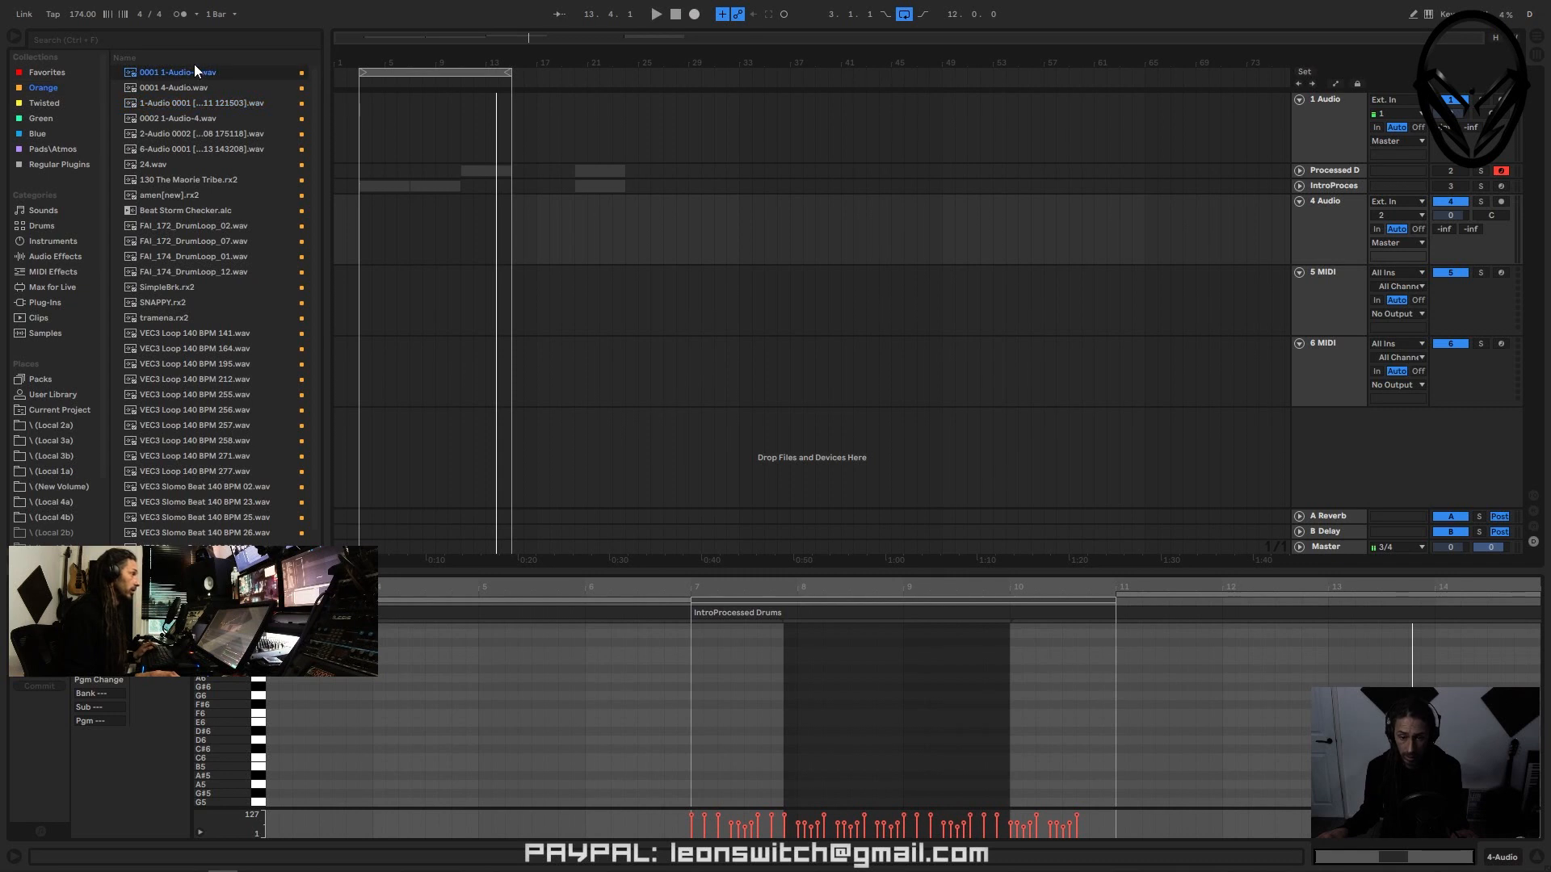
left_click_drag(373, 252, 357, 229)
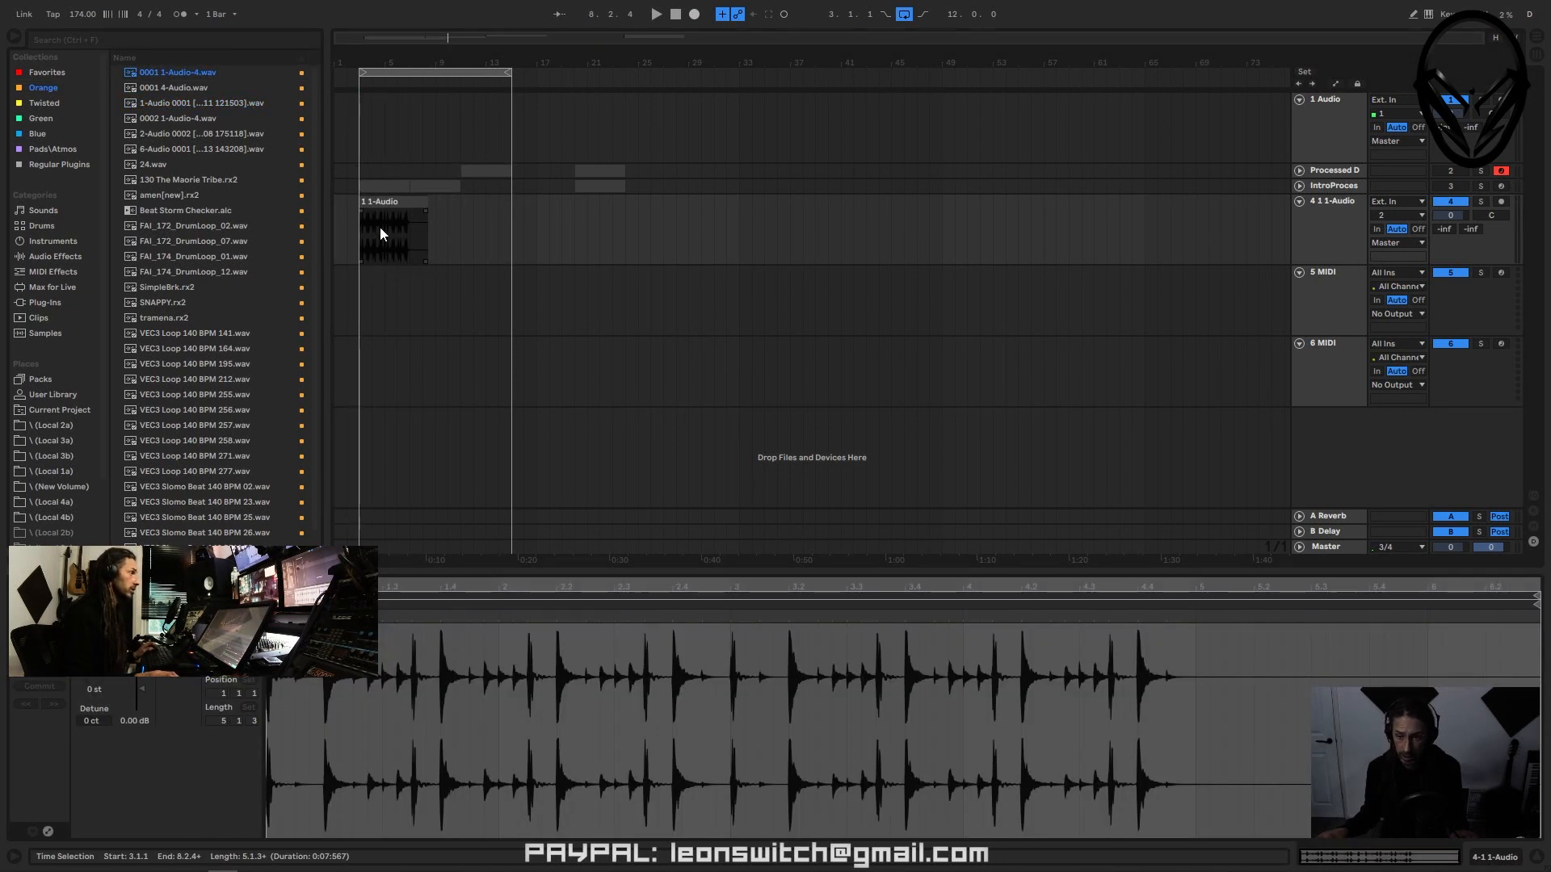
- Solo the 4 Audio track and audition its clip from bar 3
left_click(1479, 202)
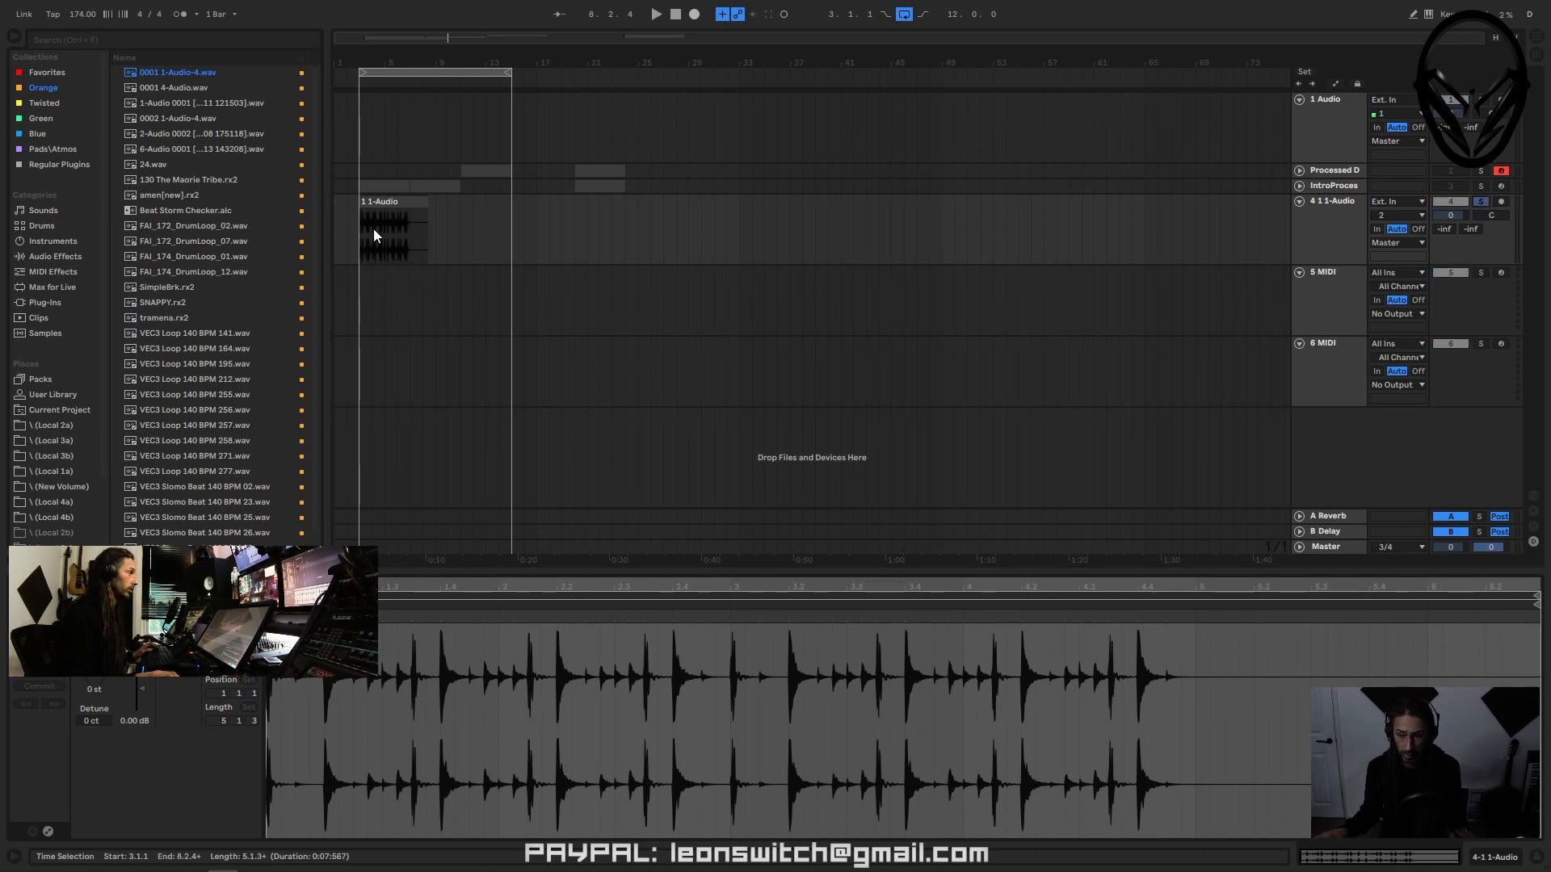
key("space")
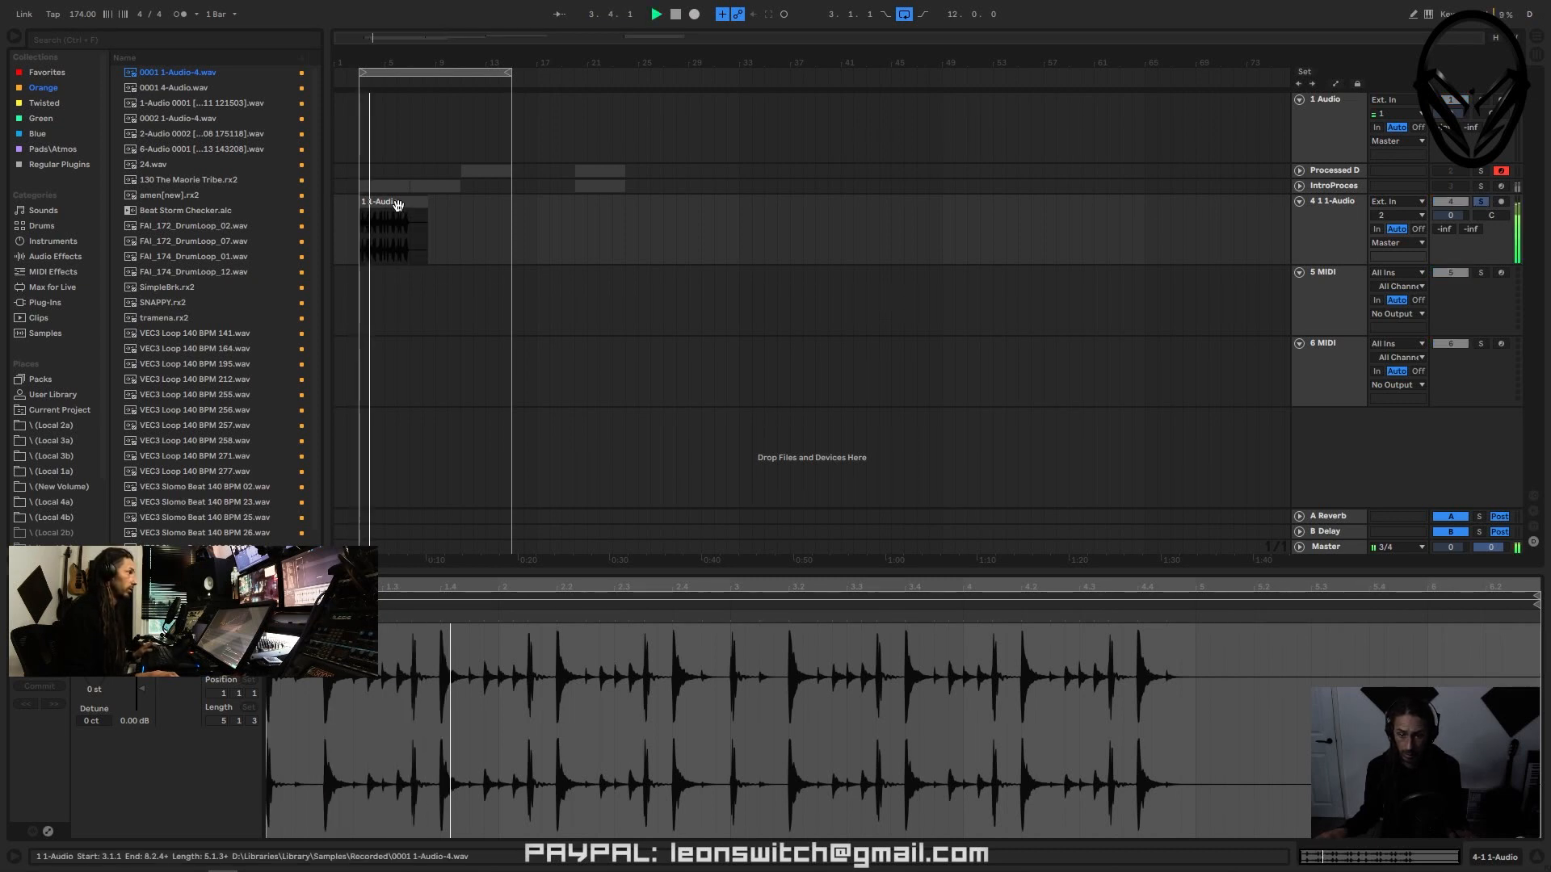
key("space")
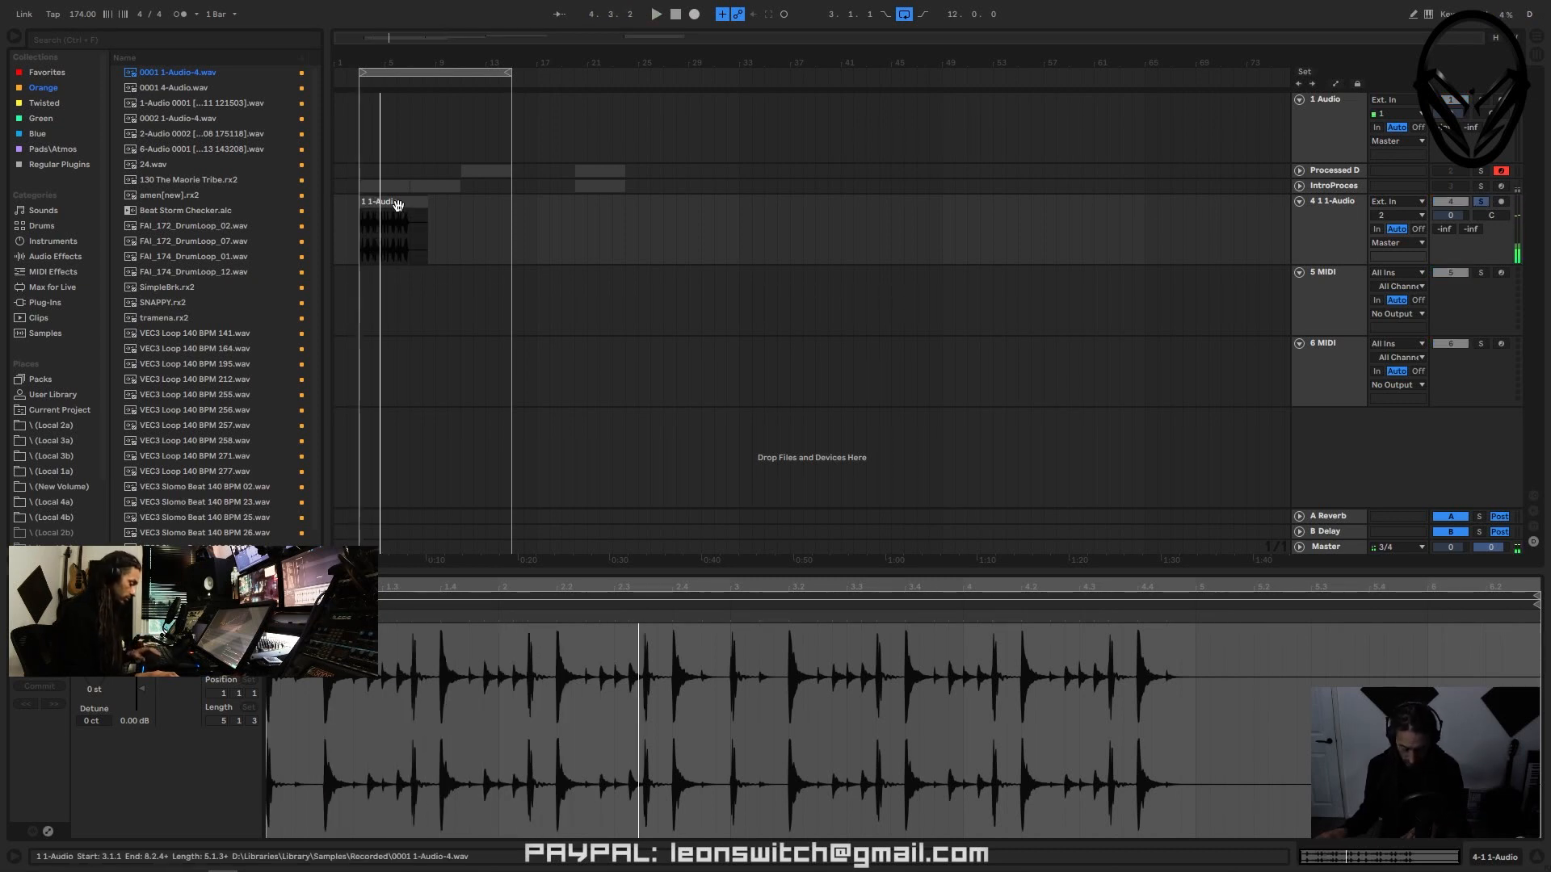
- Undo the clip placement, put 0001 4-Audio.wav on the 4 Audio track at bar 3 instead, and audition it
key("ctrl+z")
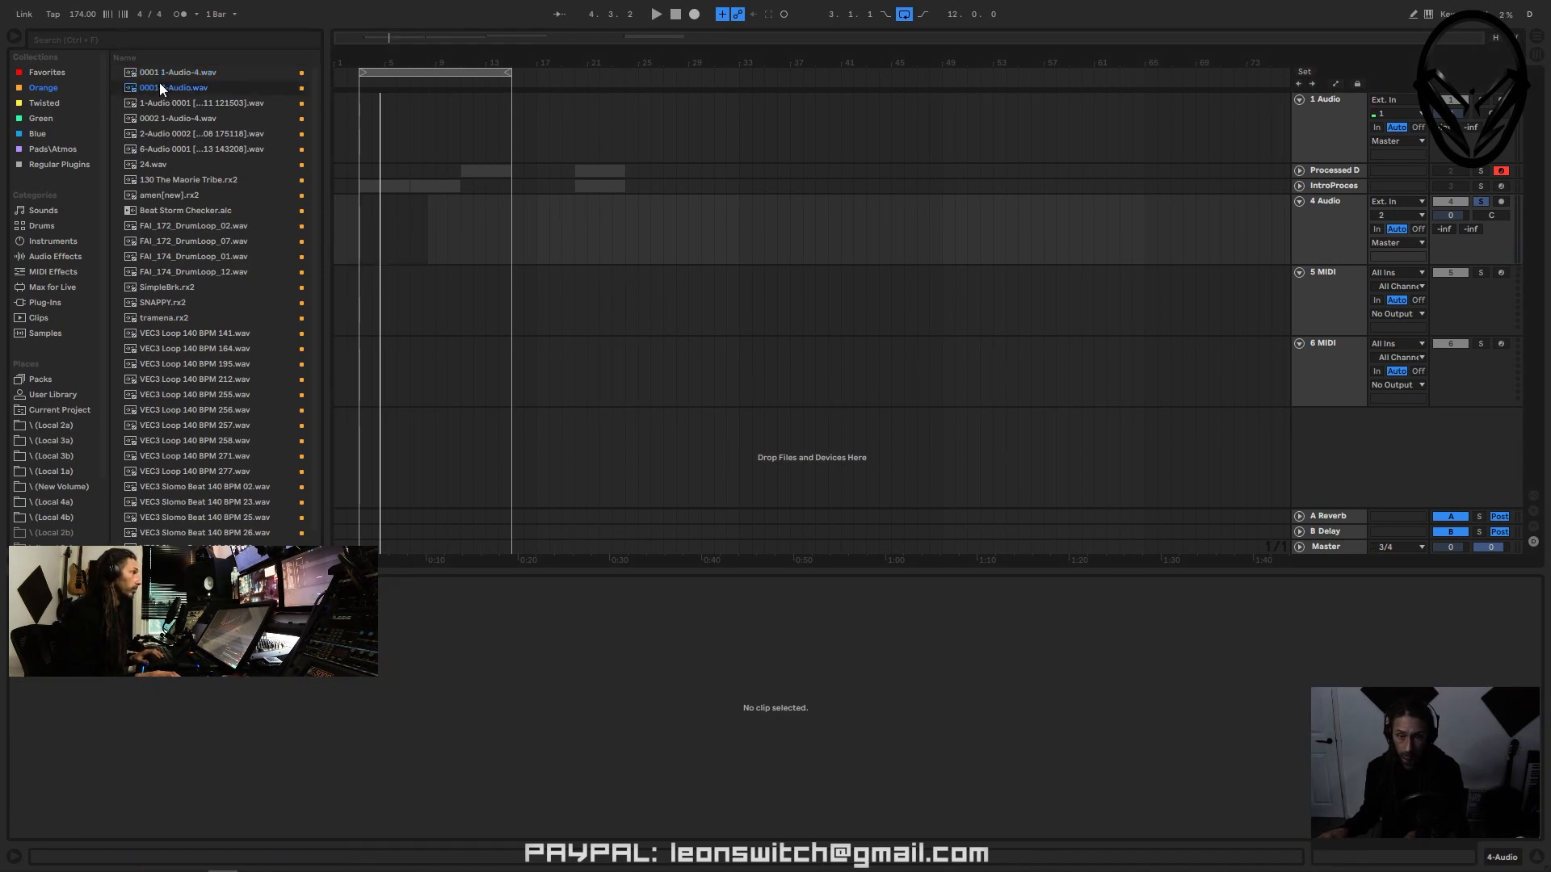
mouse_move(163, 88)
left_mouse_down()
mouse_move(386, 205)
mouse_move(364, 212)
left_mouse_up()
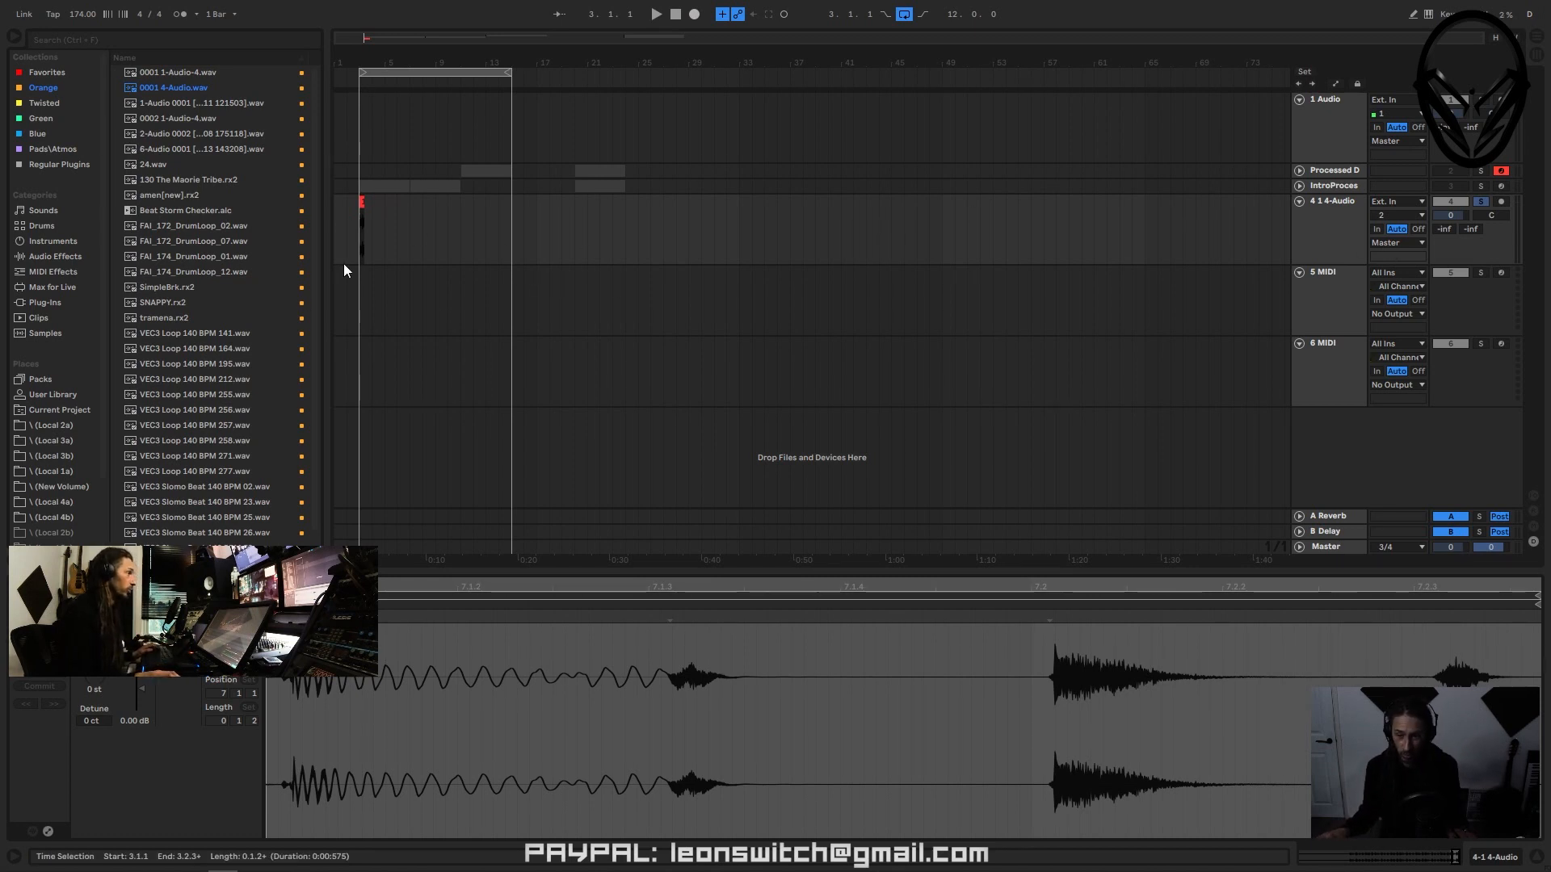
key("space")
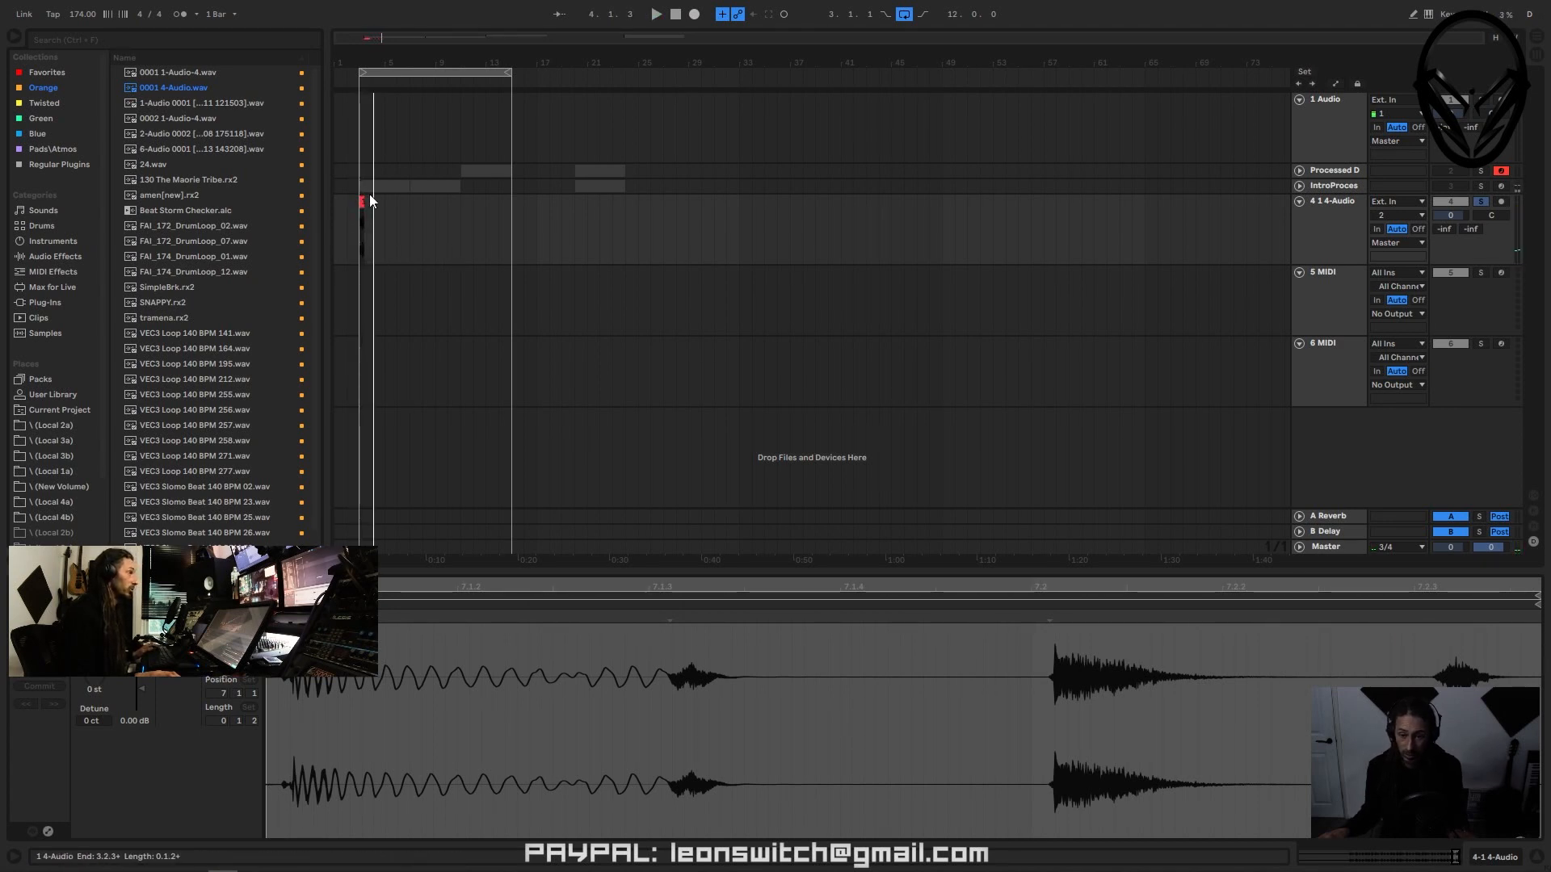
- Add warp markers in the 0001 4-Audio clip at the first hit's onset and at the quieter hit at 7.1.3
left_click_drag(363, 62, 519, 63)
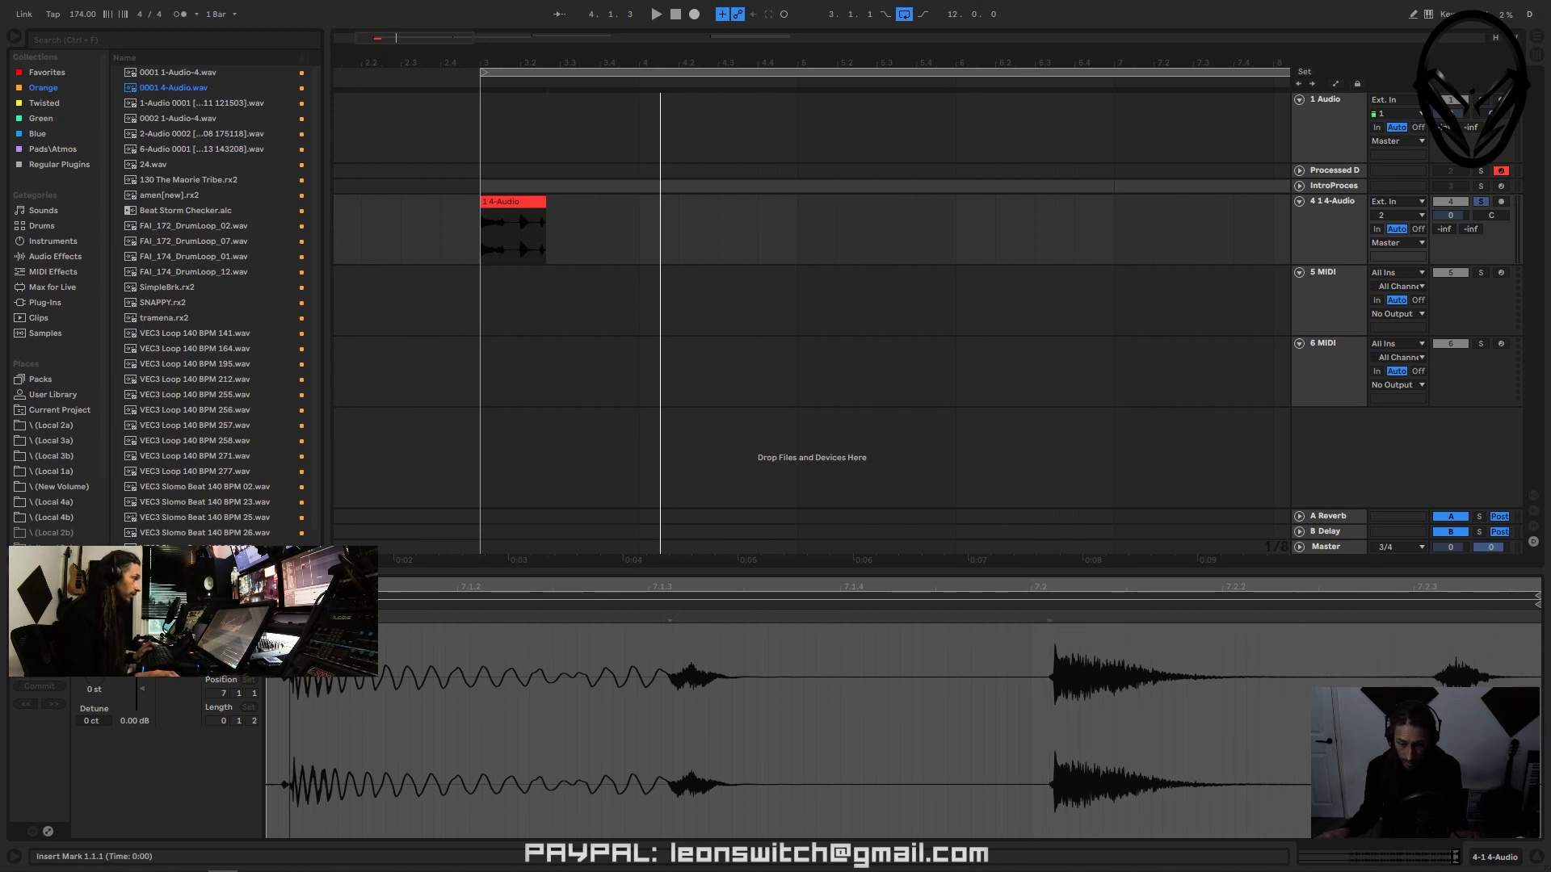
left_click(281, 646)
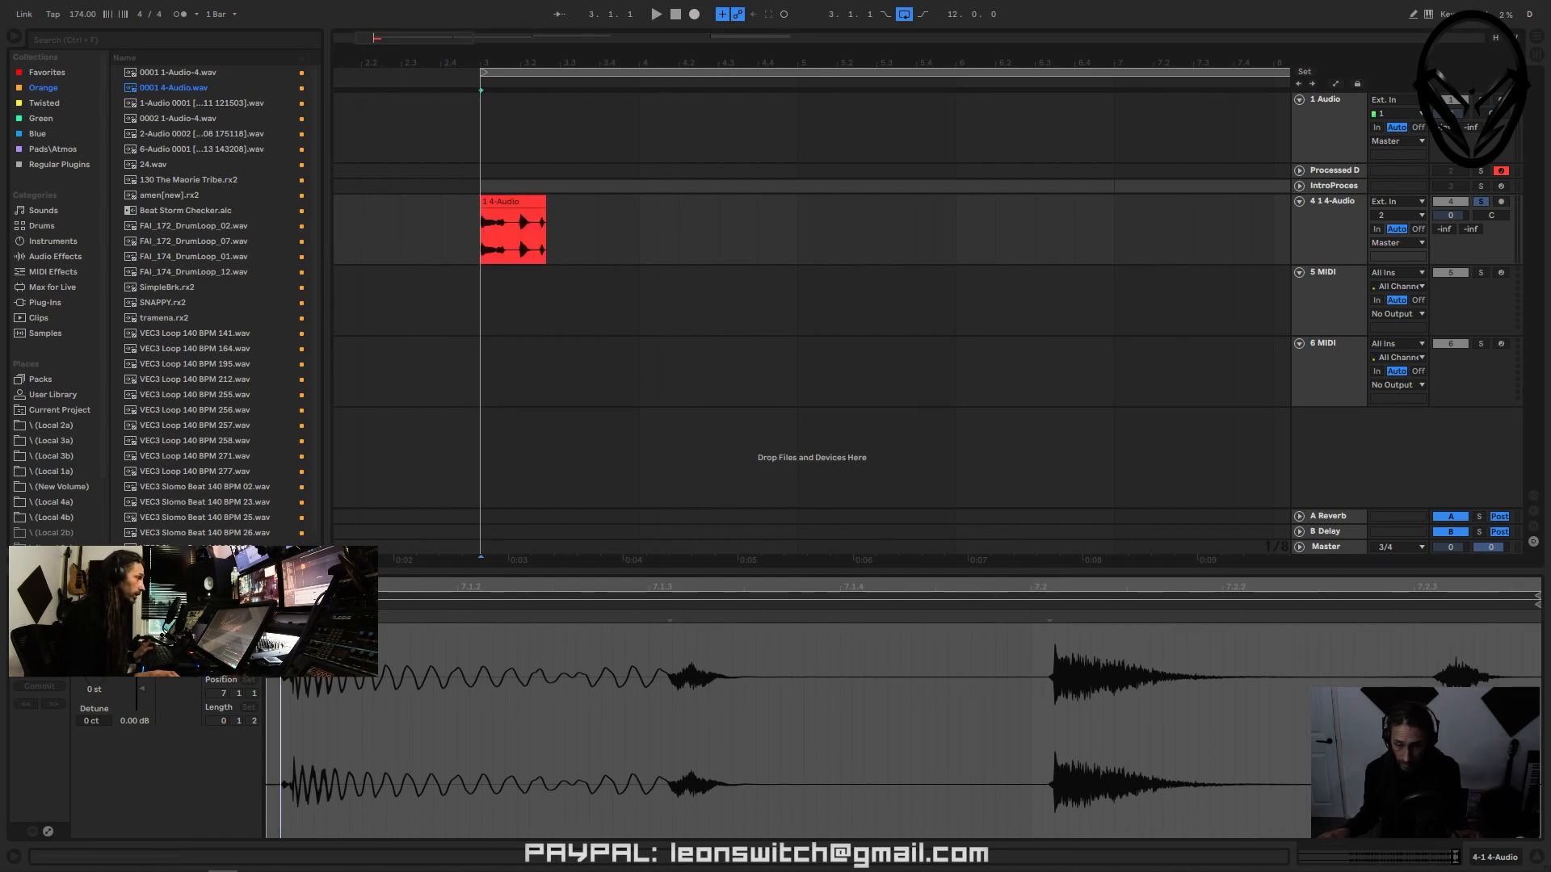
key("plus")
key("plus")
key("plus")
key("plus")
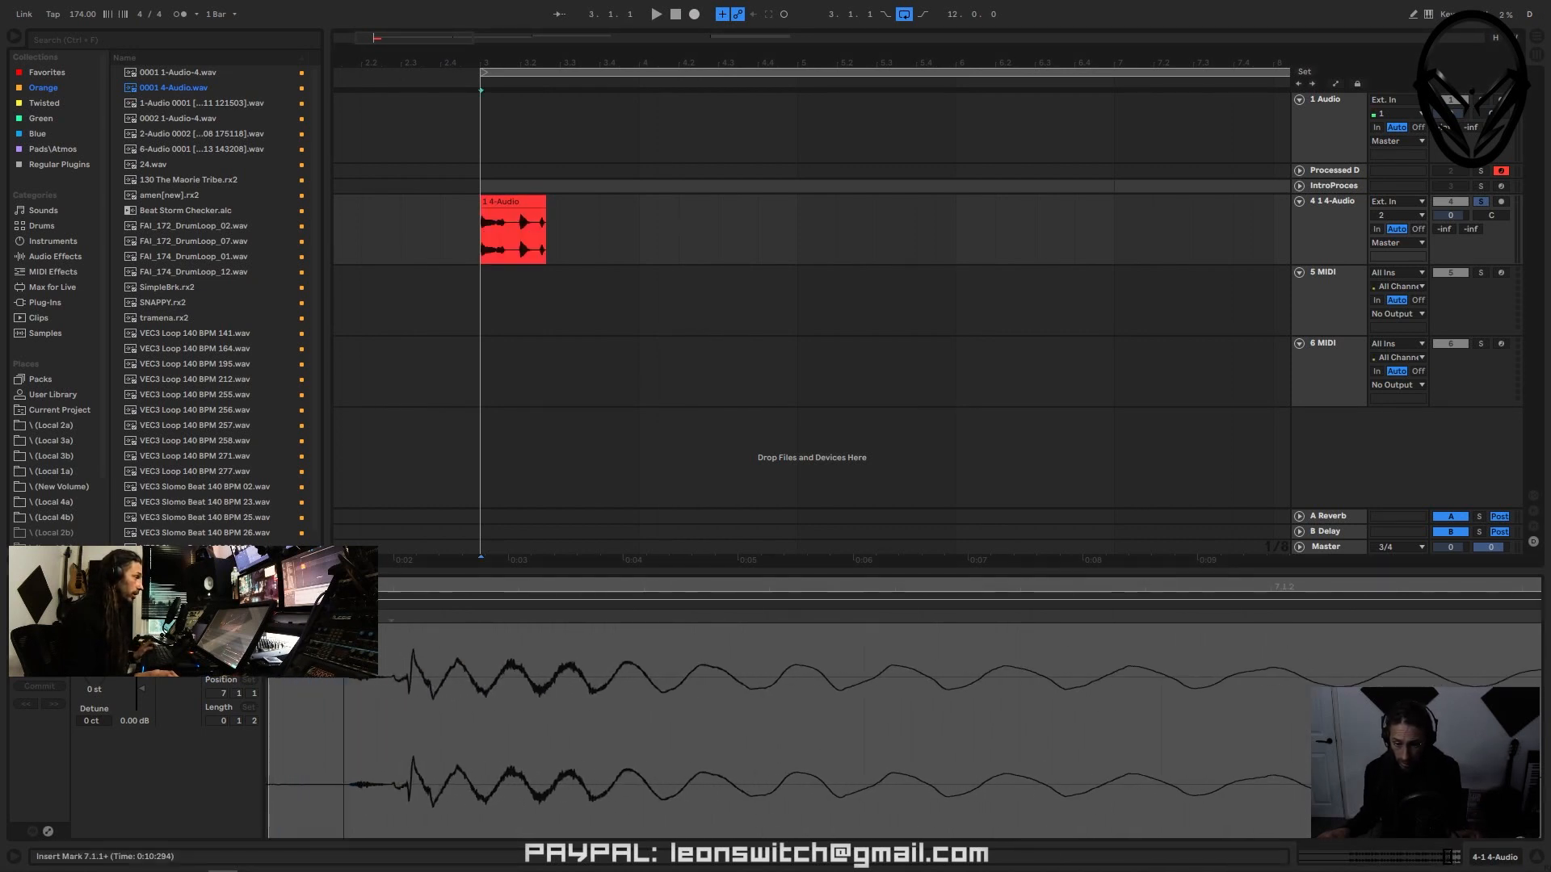
left_click_drag(349, 621, 342, 621)
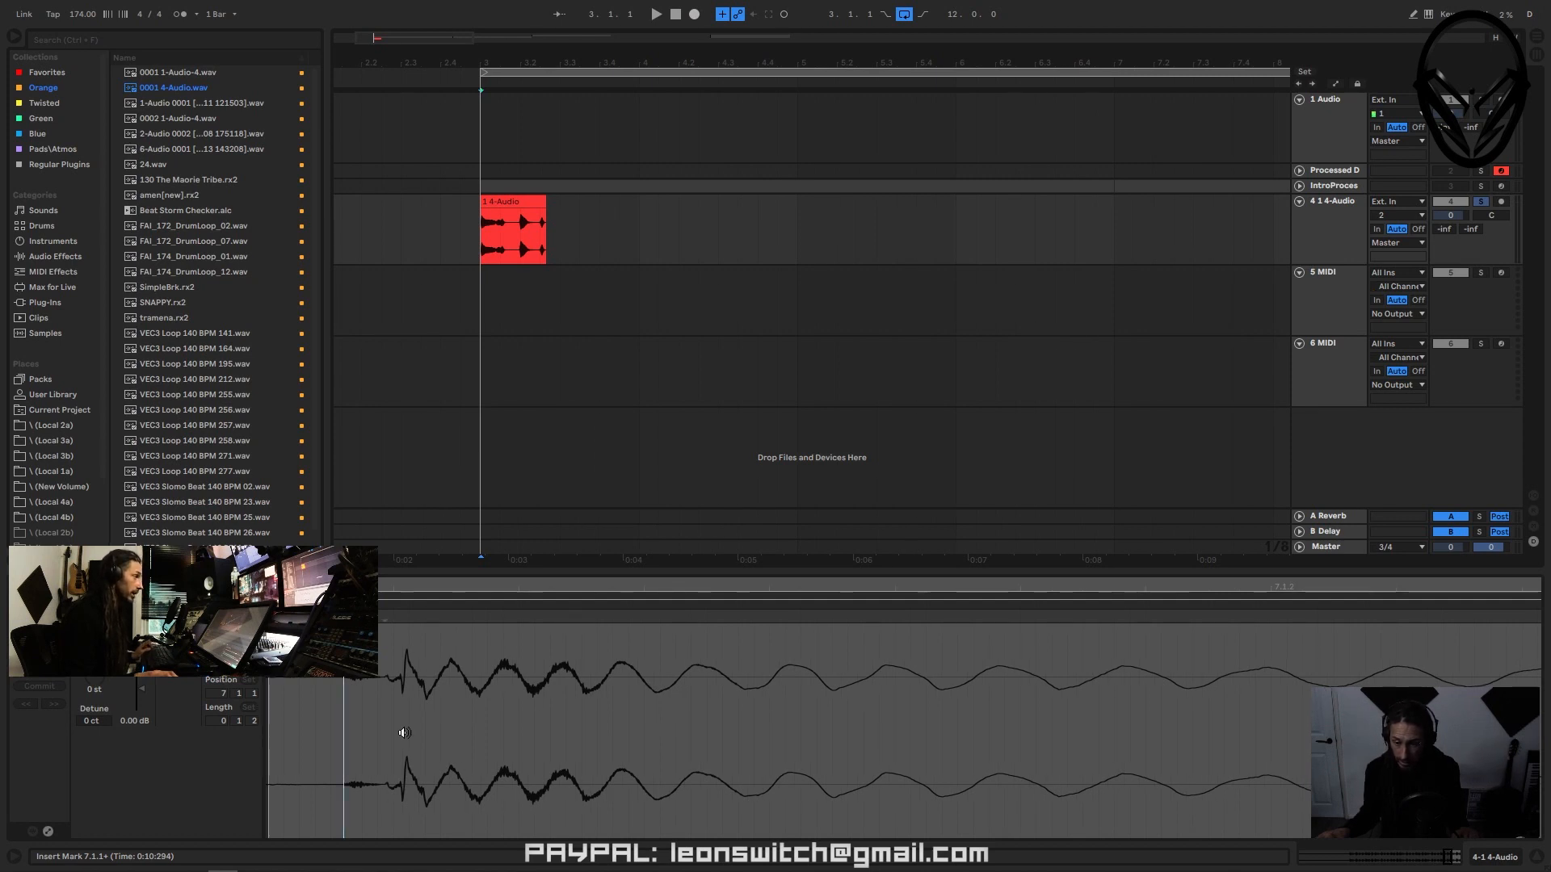
left_click_drag(1135, 703, 4, 738)
left_click_drag(1010, 751, 644, 741)
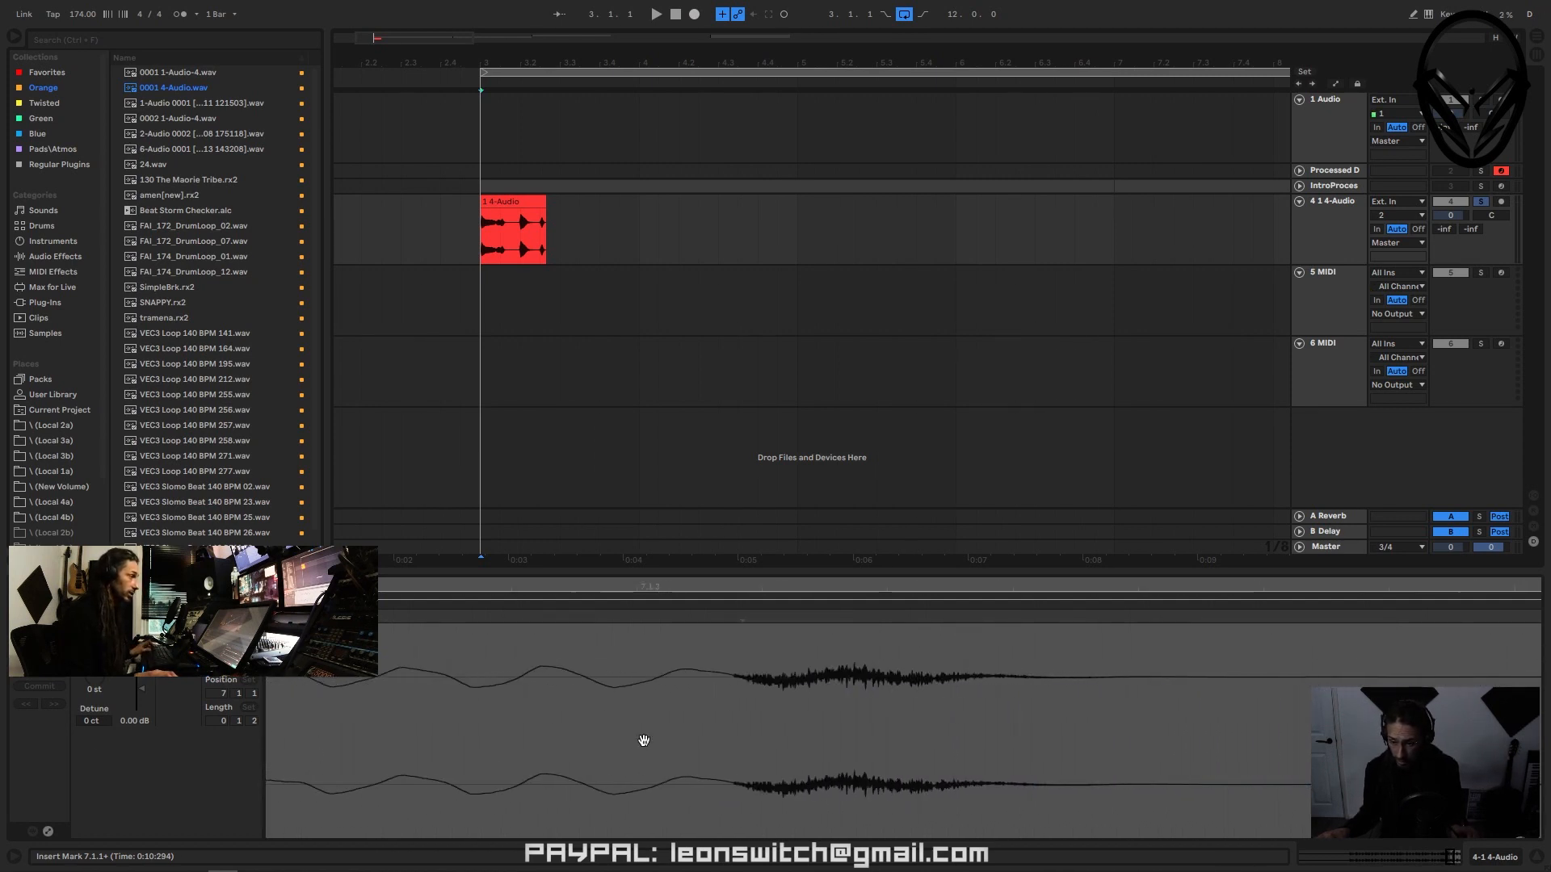
left_click(728, 617)
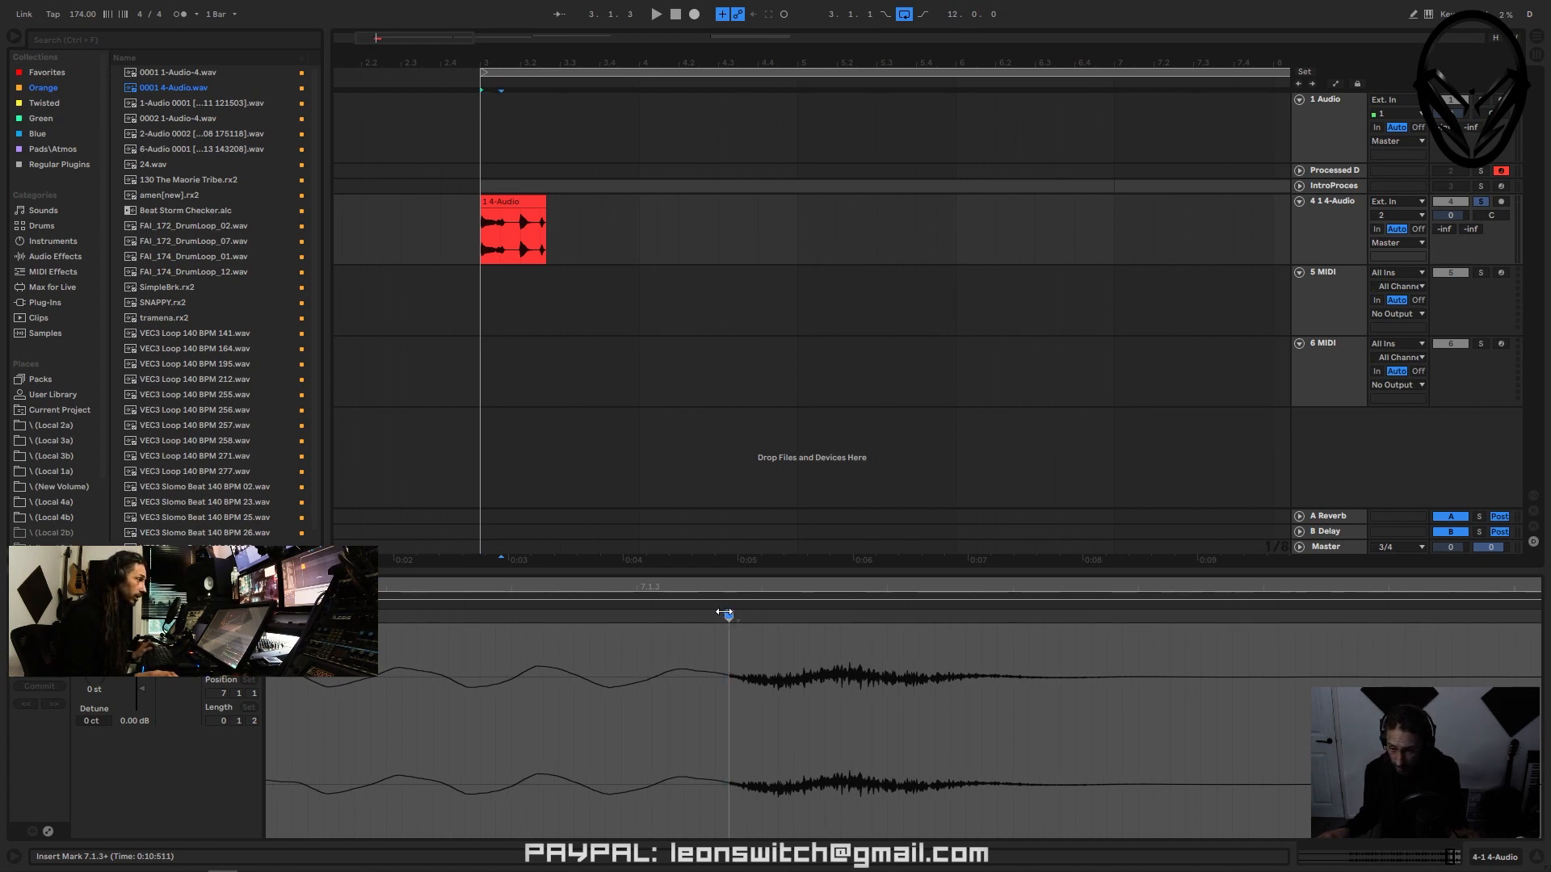
- Add warp markers at the onset of the loud hit at 7.2 and the quieter hit at 7.2.3, and check all markers
left_click_drag(1184, 751, 485, 741)
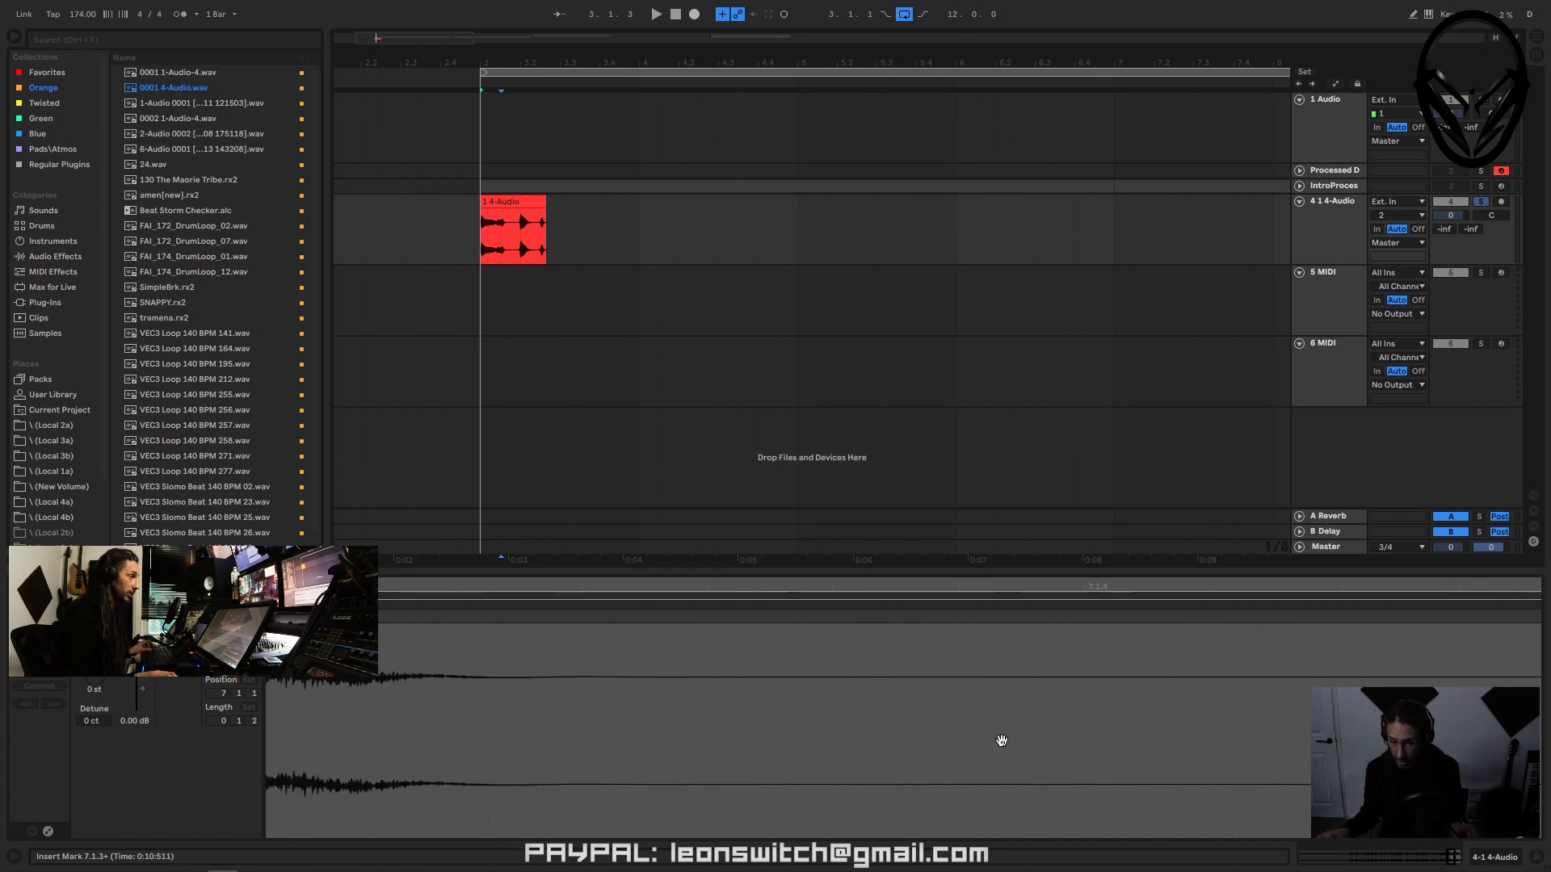
left_click_drag(1001, 739, 739, 738)
left_click_drag(1243, 735, 890, 737)
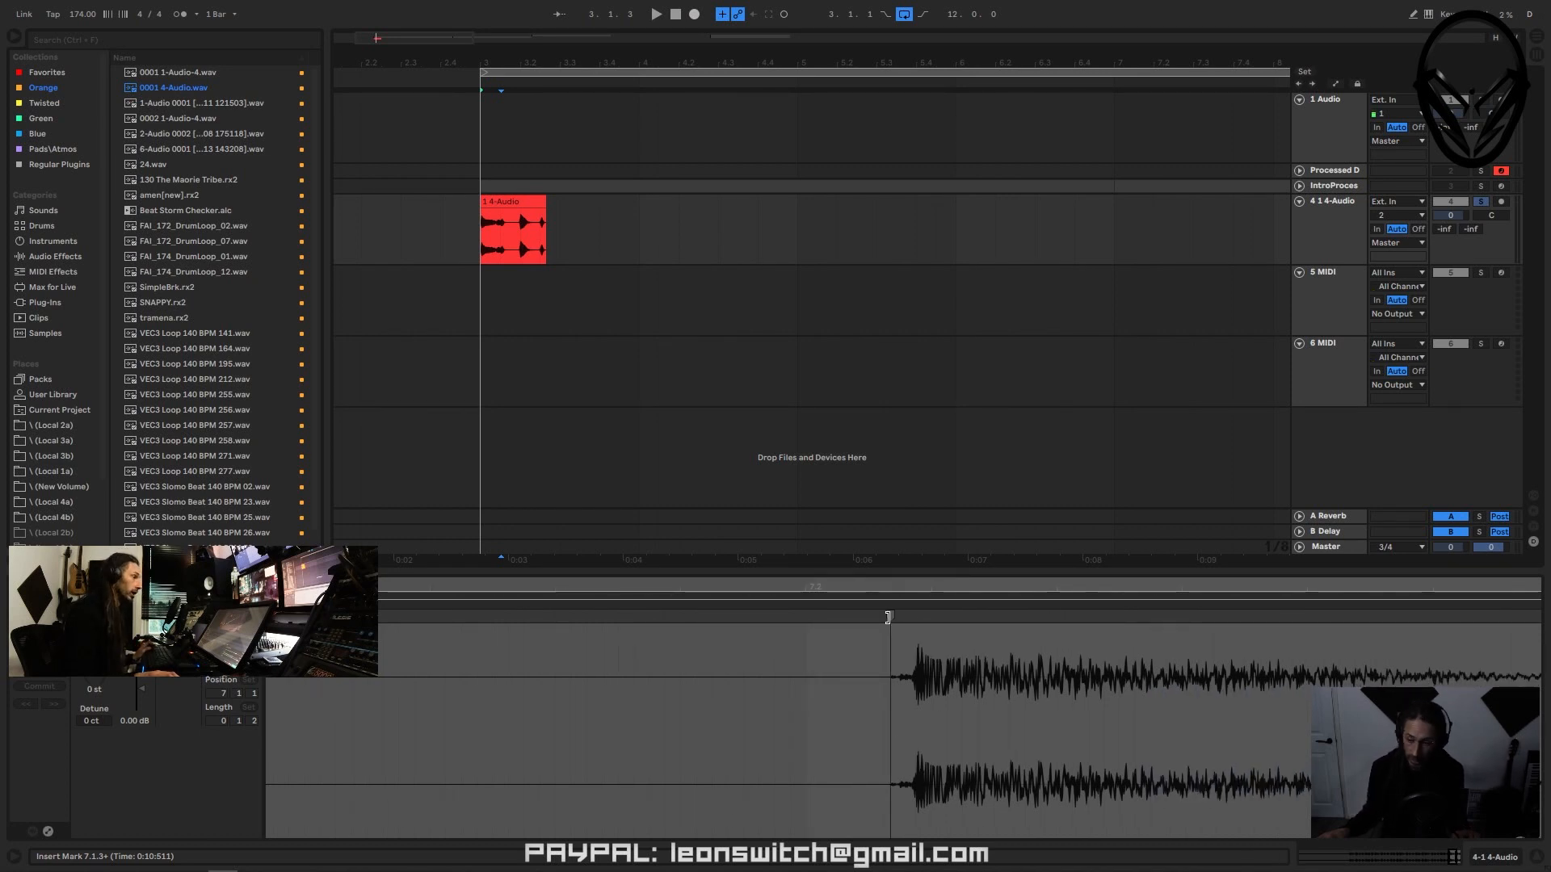
double_click(887, 617)
left_click_drag(1173, 716, 410, 708)
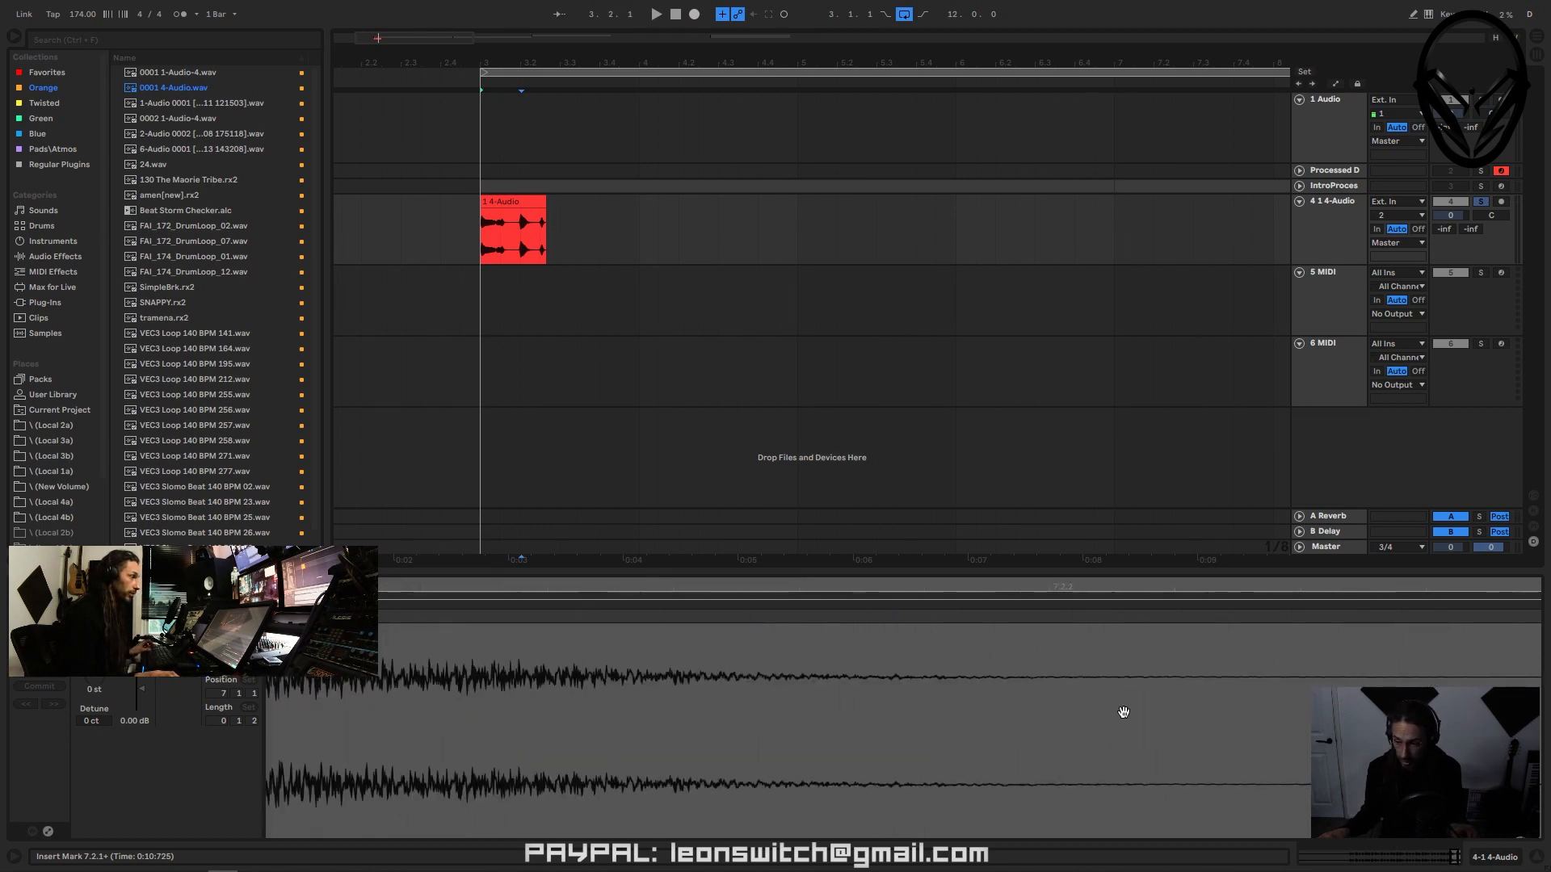
mouse_move(1124, 713)
left_mouse_down()
mouse_move(513, 732)
mouse_move(910, 724)
left_mouse_up()
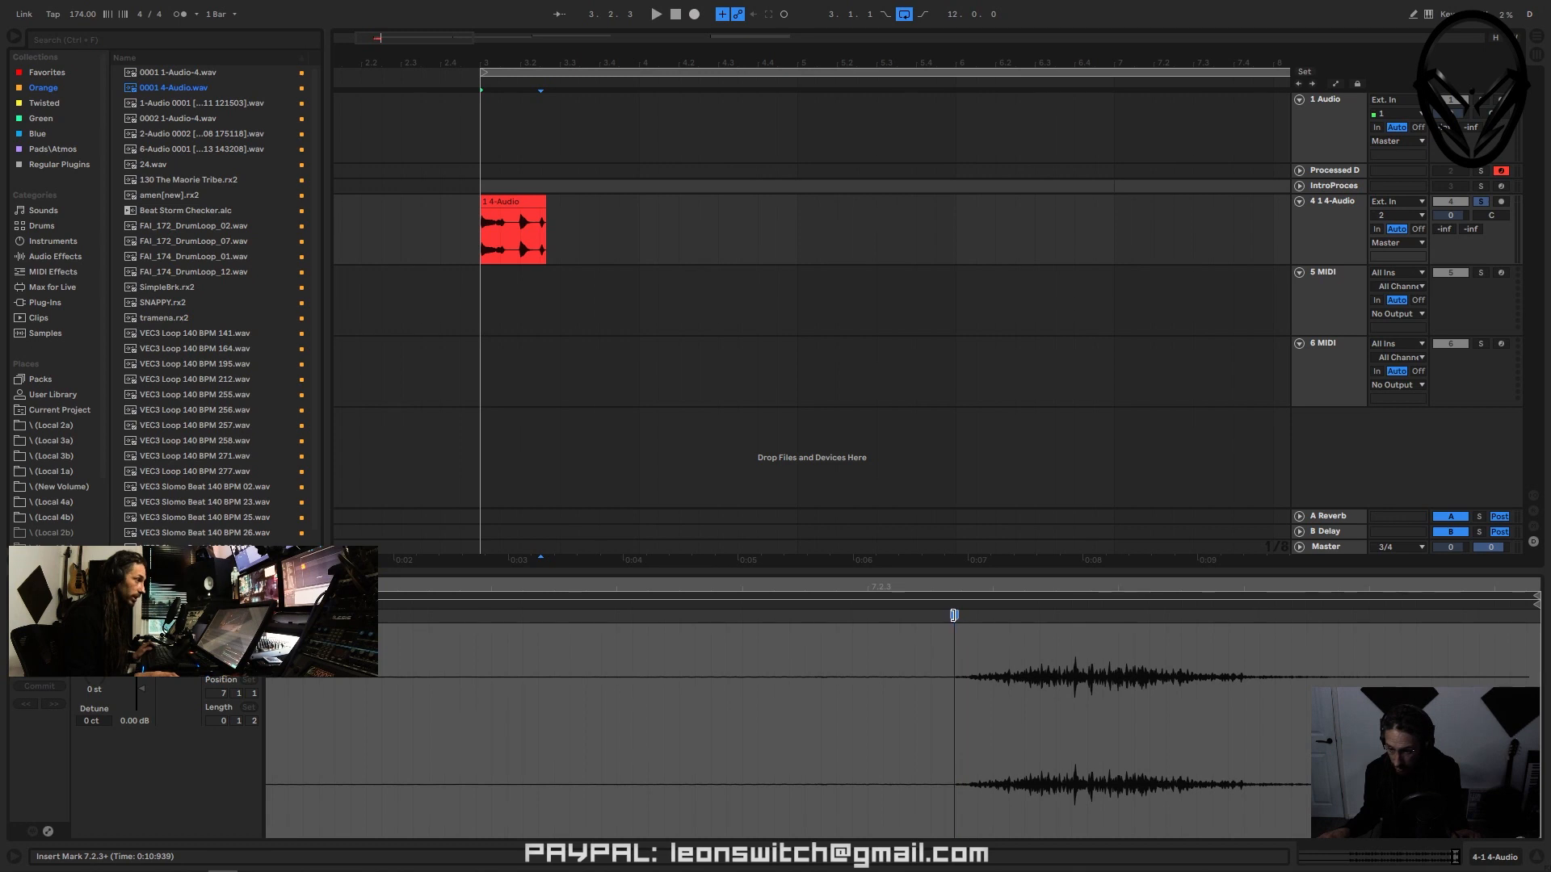
double_click(954, 616)
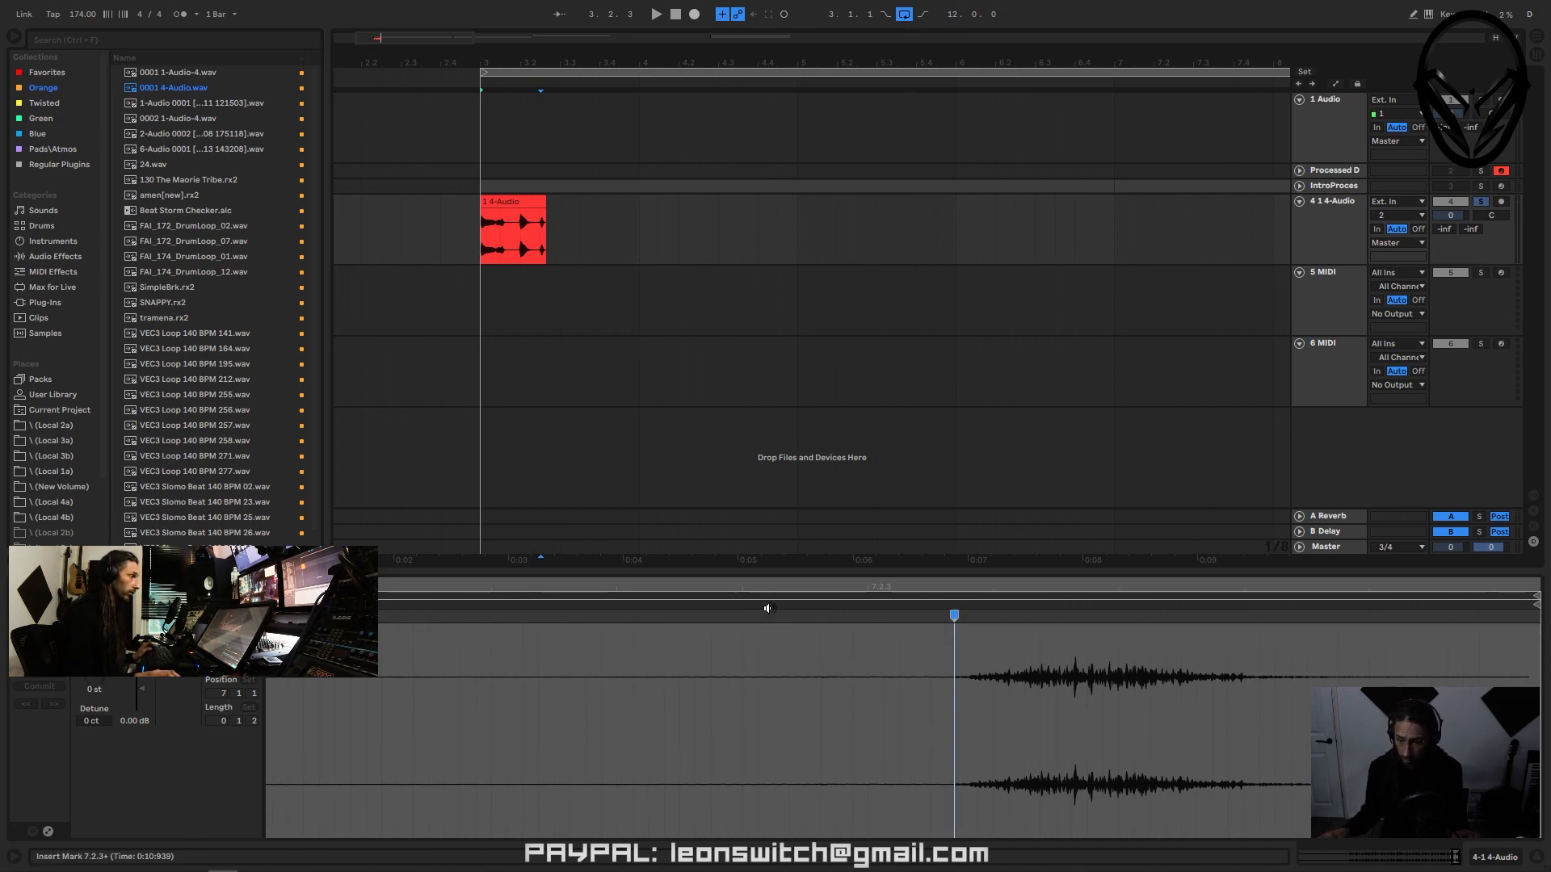
left_click_drag(768, 587, 768, 428)
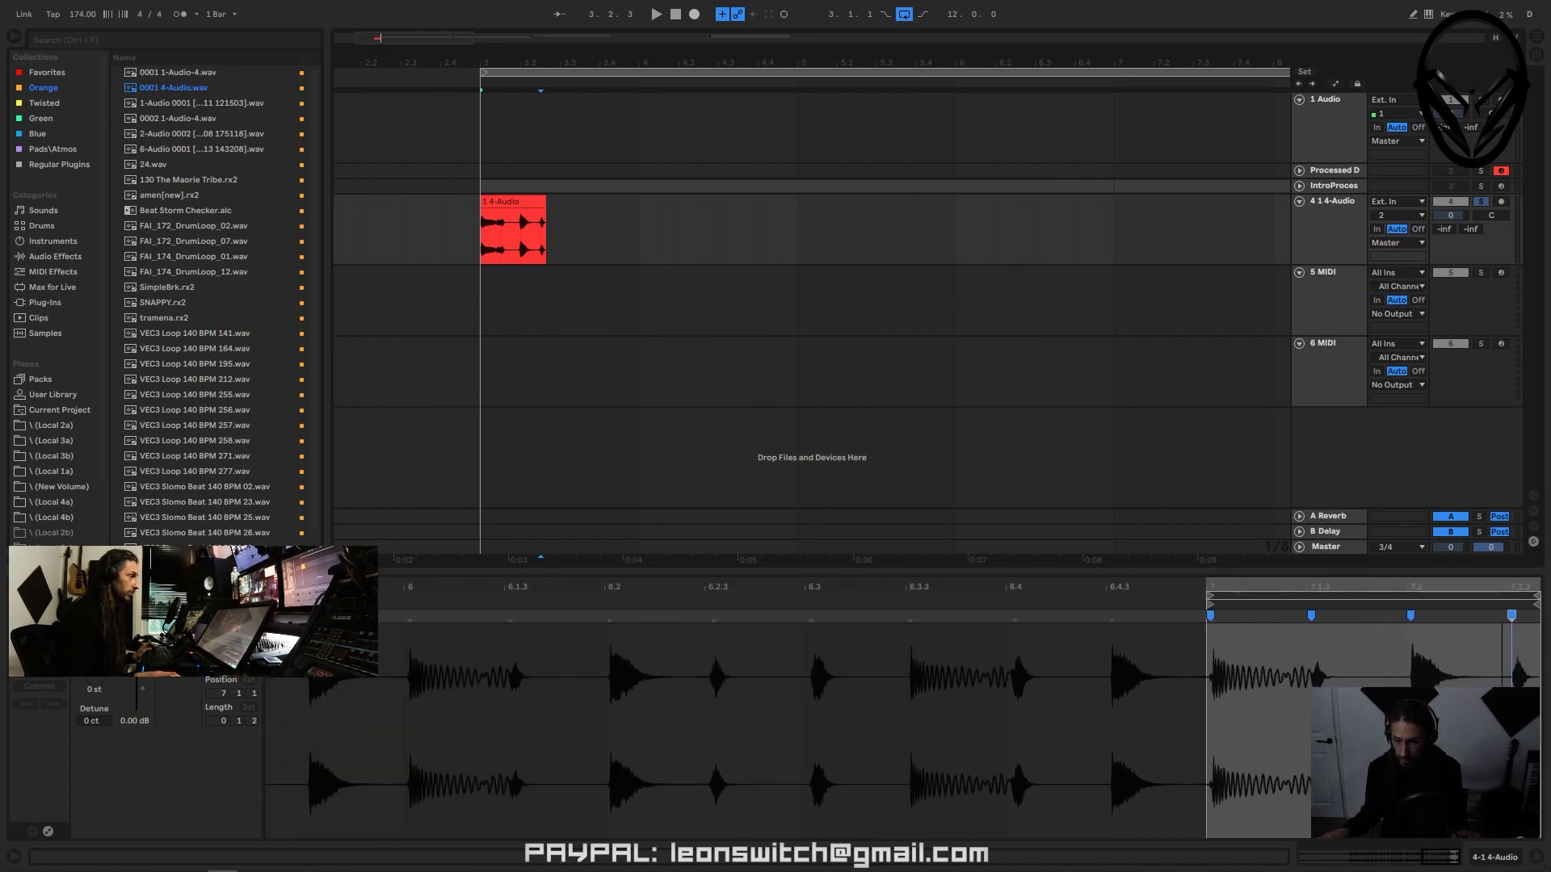
mouse_move(1503, 587)
left_mouse_down()
mouse_move(1502, 650)
mouse_move(1502, 609)
left_mouse_up()
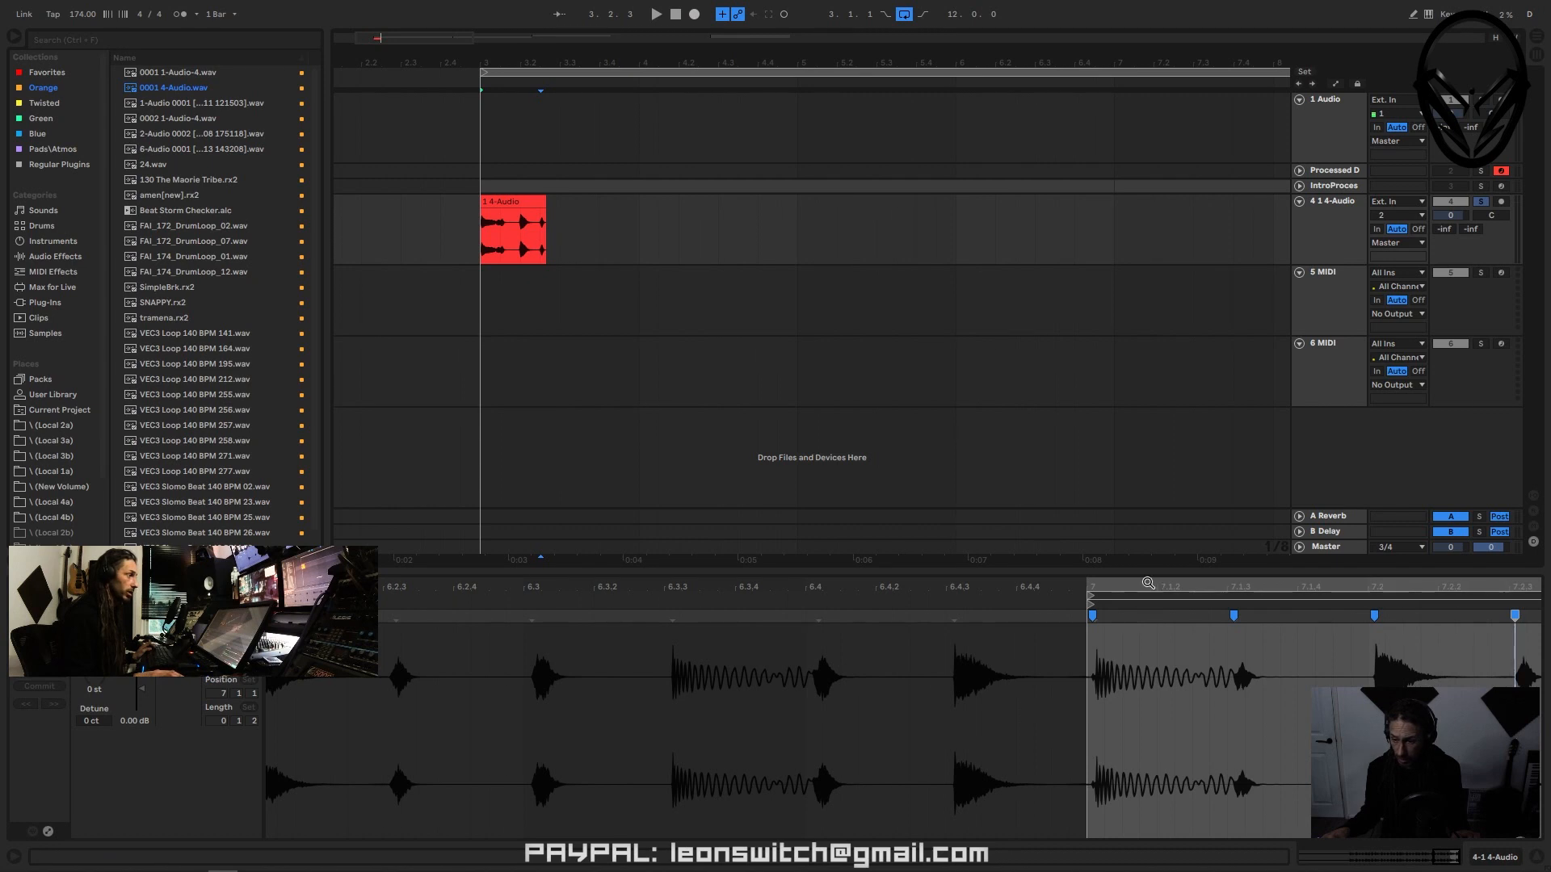
left_click_drag(1139, 587, 735, 614)
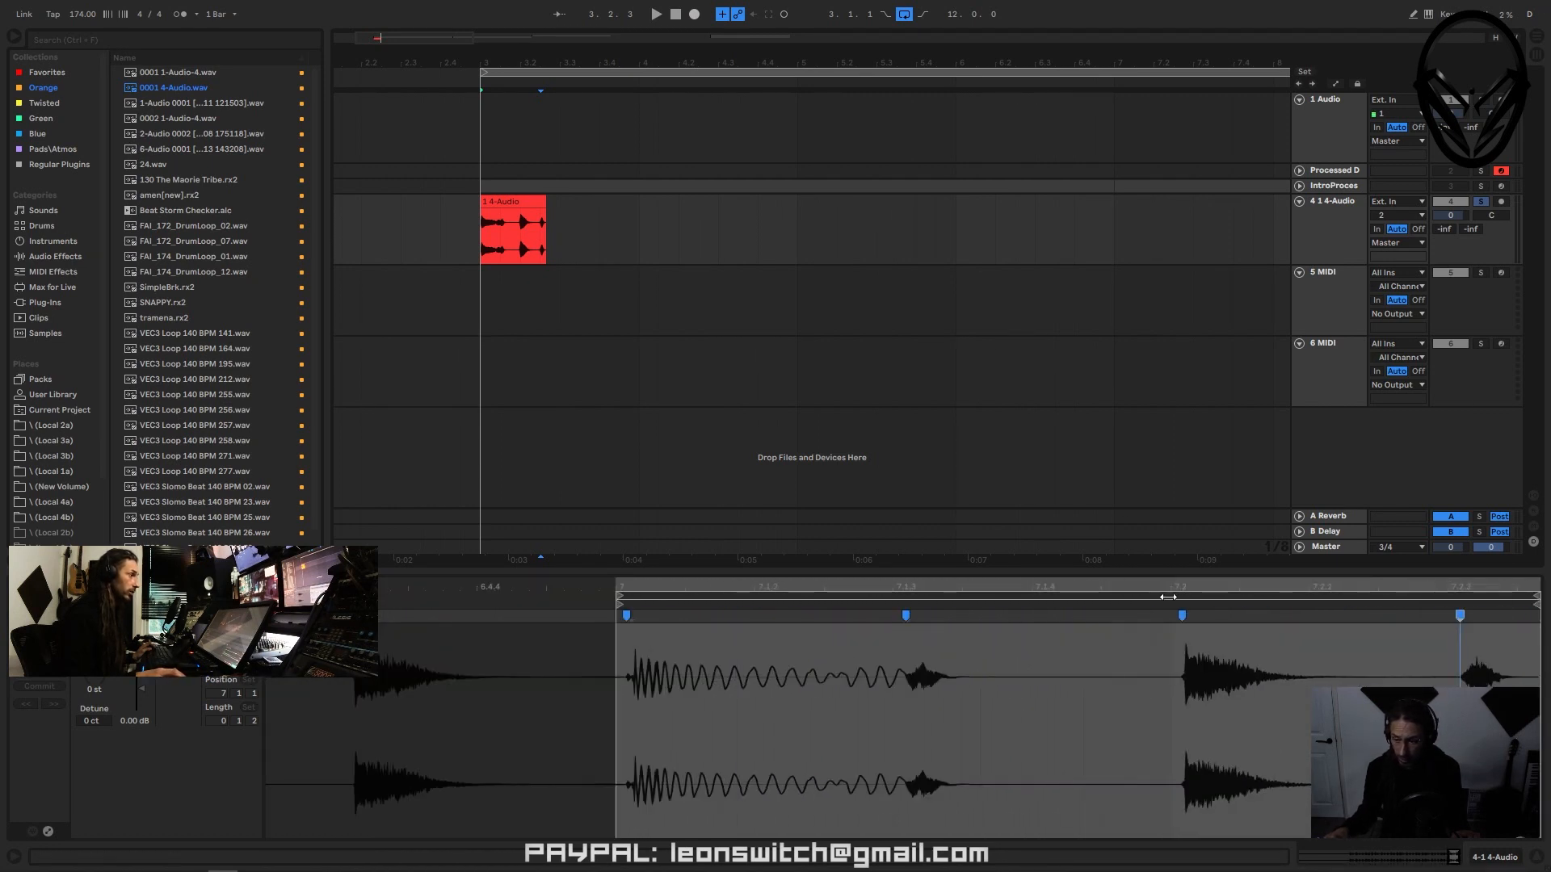
- Slice the 4 Audio clip to a new MIDI track, one slice per warp marker, using the Built-in preset with warped timing preserved
left_click(518, 215)
right_click(518, 211)
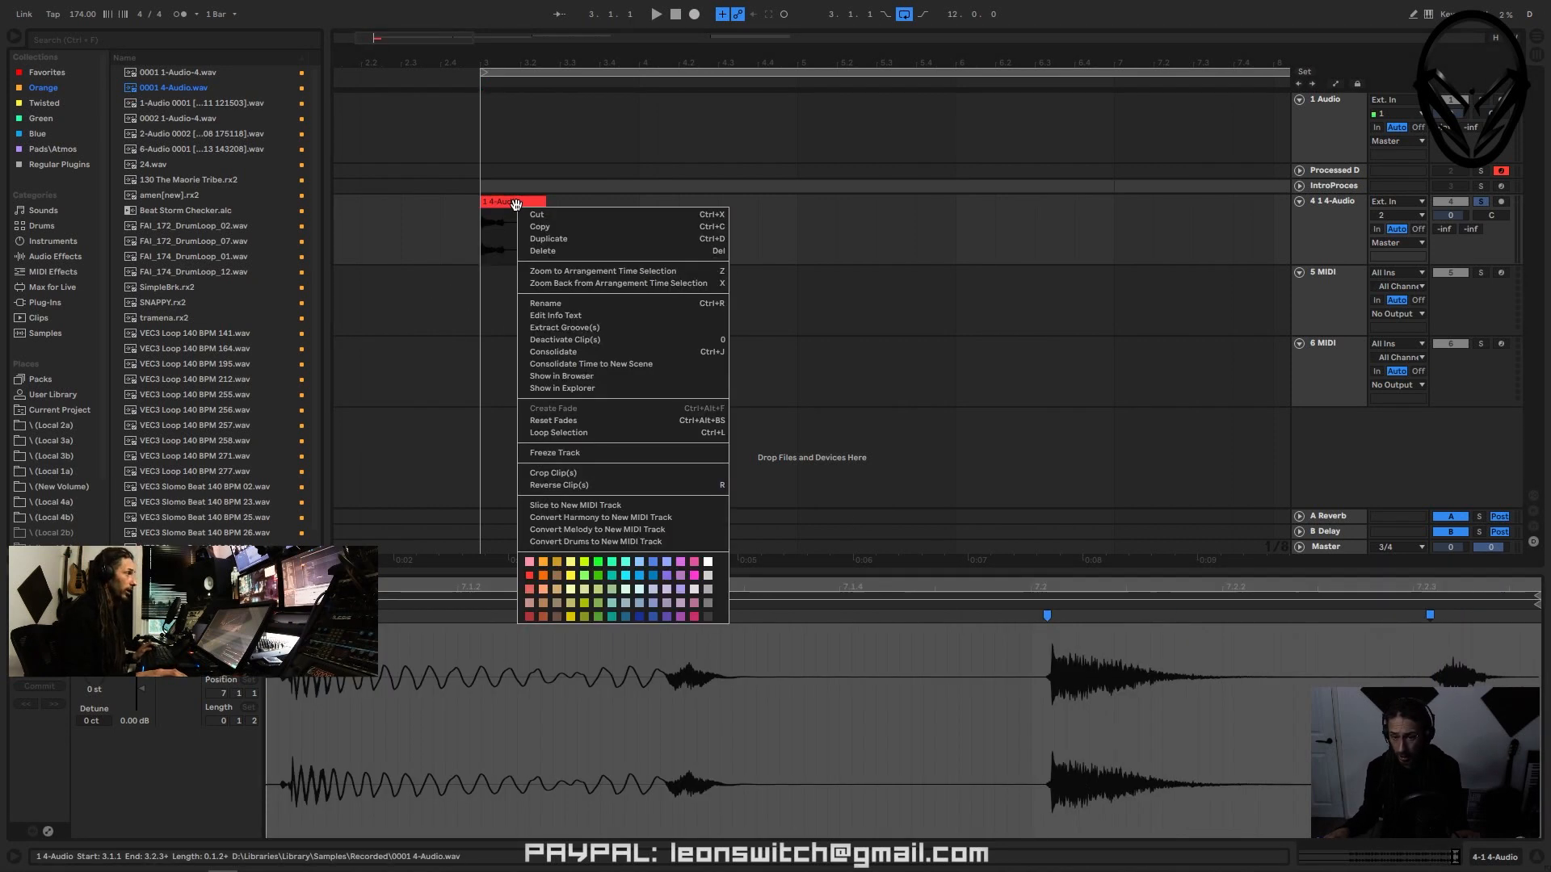
left_click(567, 507)
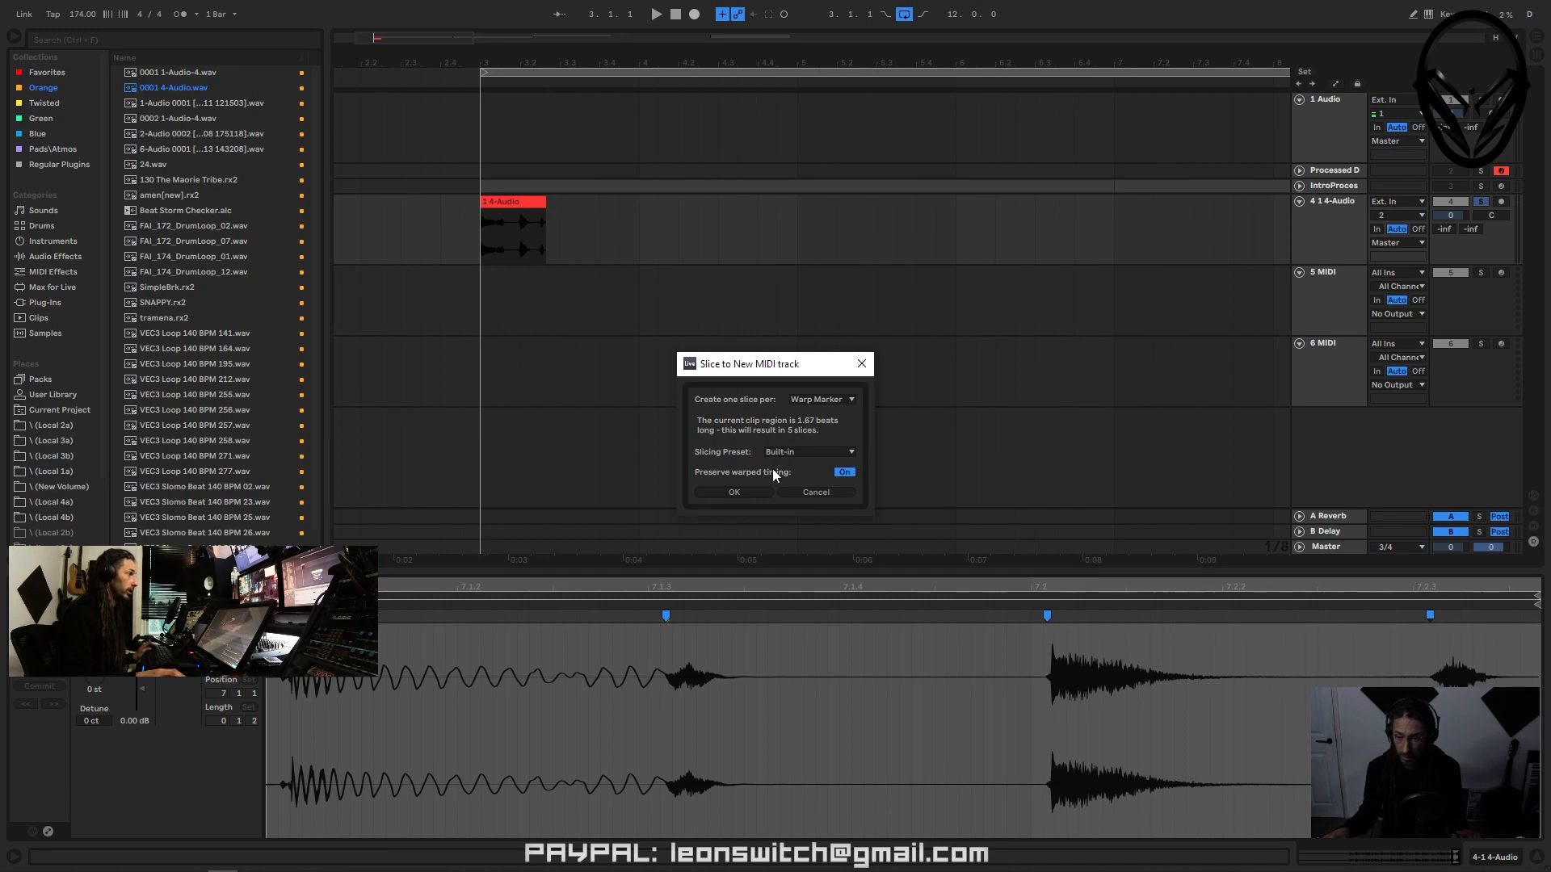
left_click(729, 492)
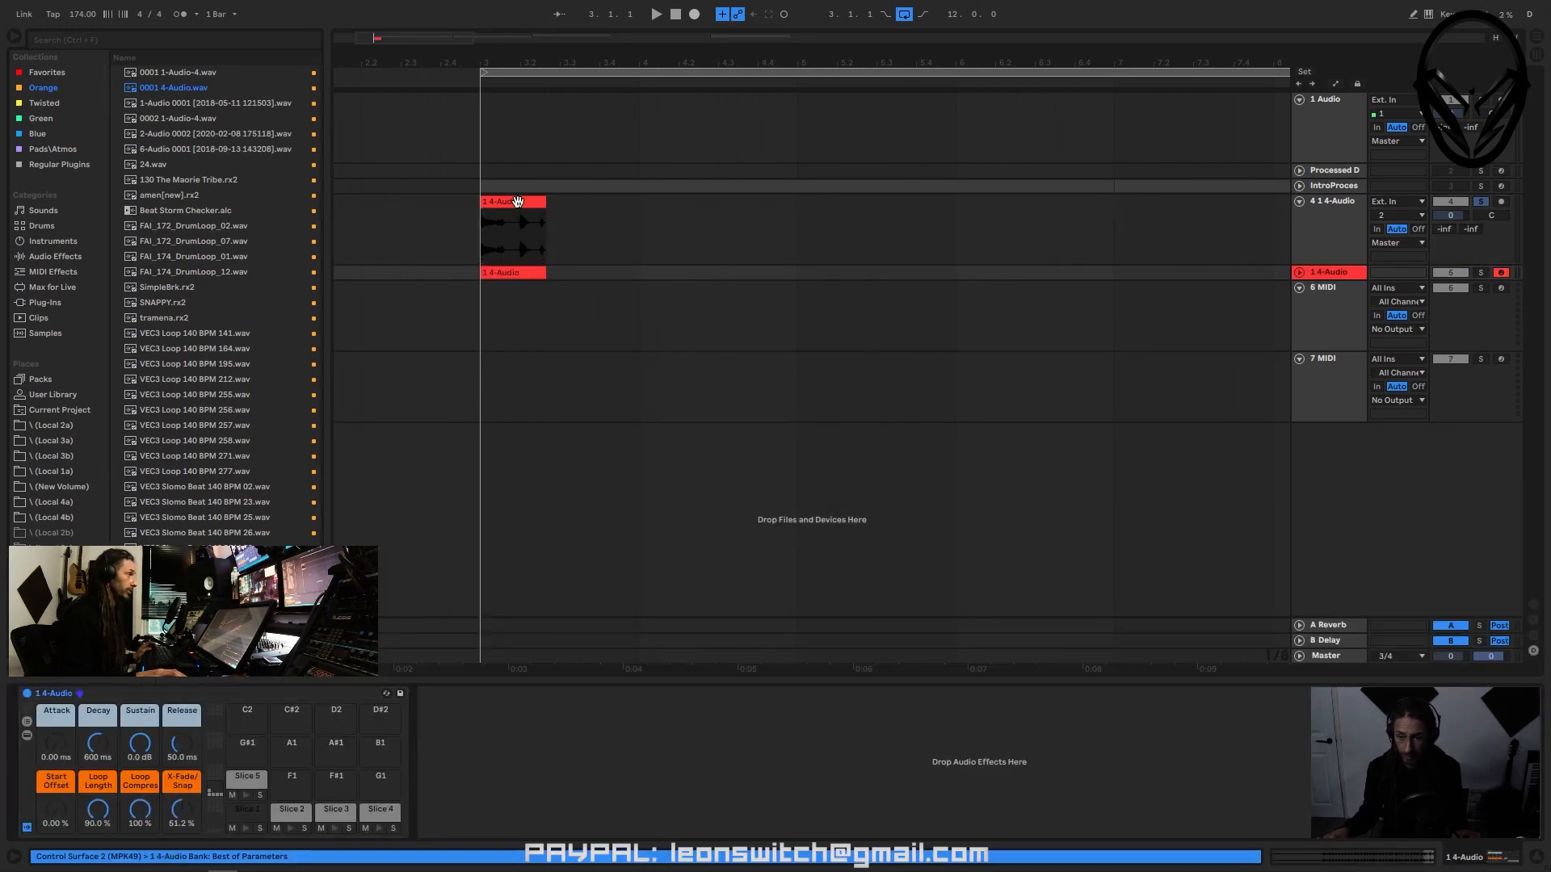
- Delete the source audio clip and the generated MIDI clip at bar 3
left_click(520, 202)
left_click(525, 273, "shift")
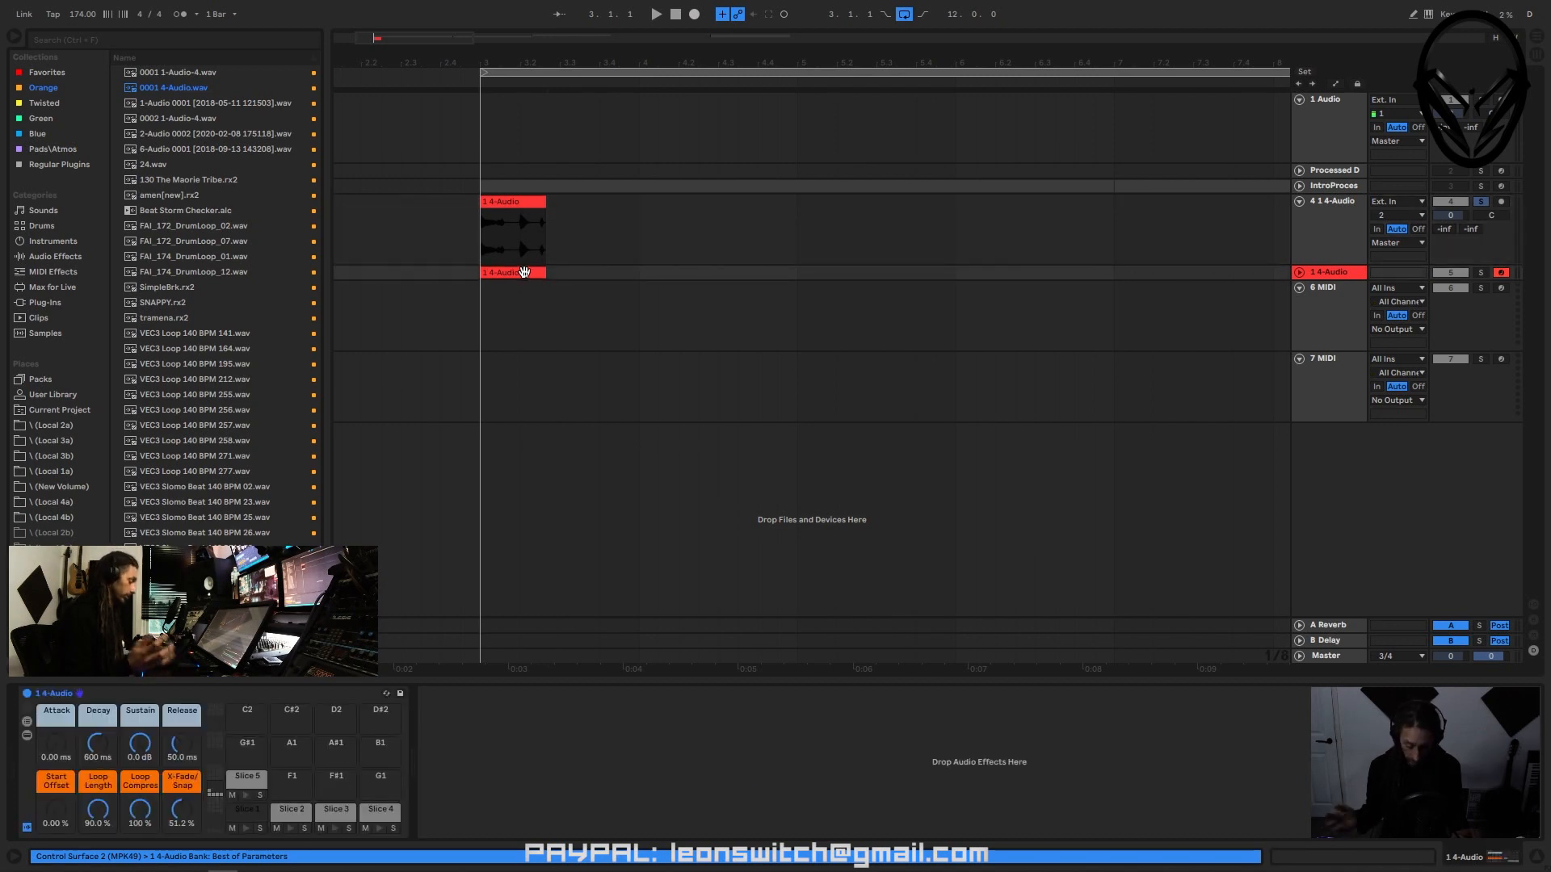
key("Delete")
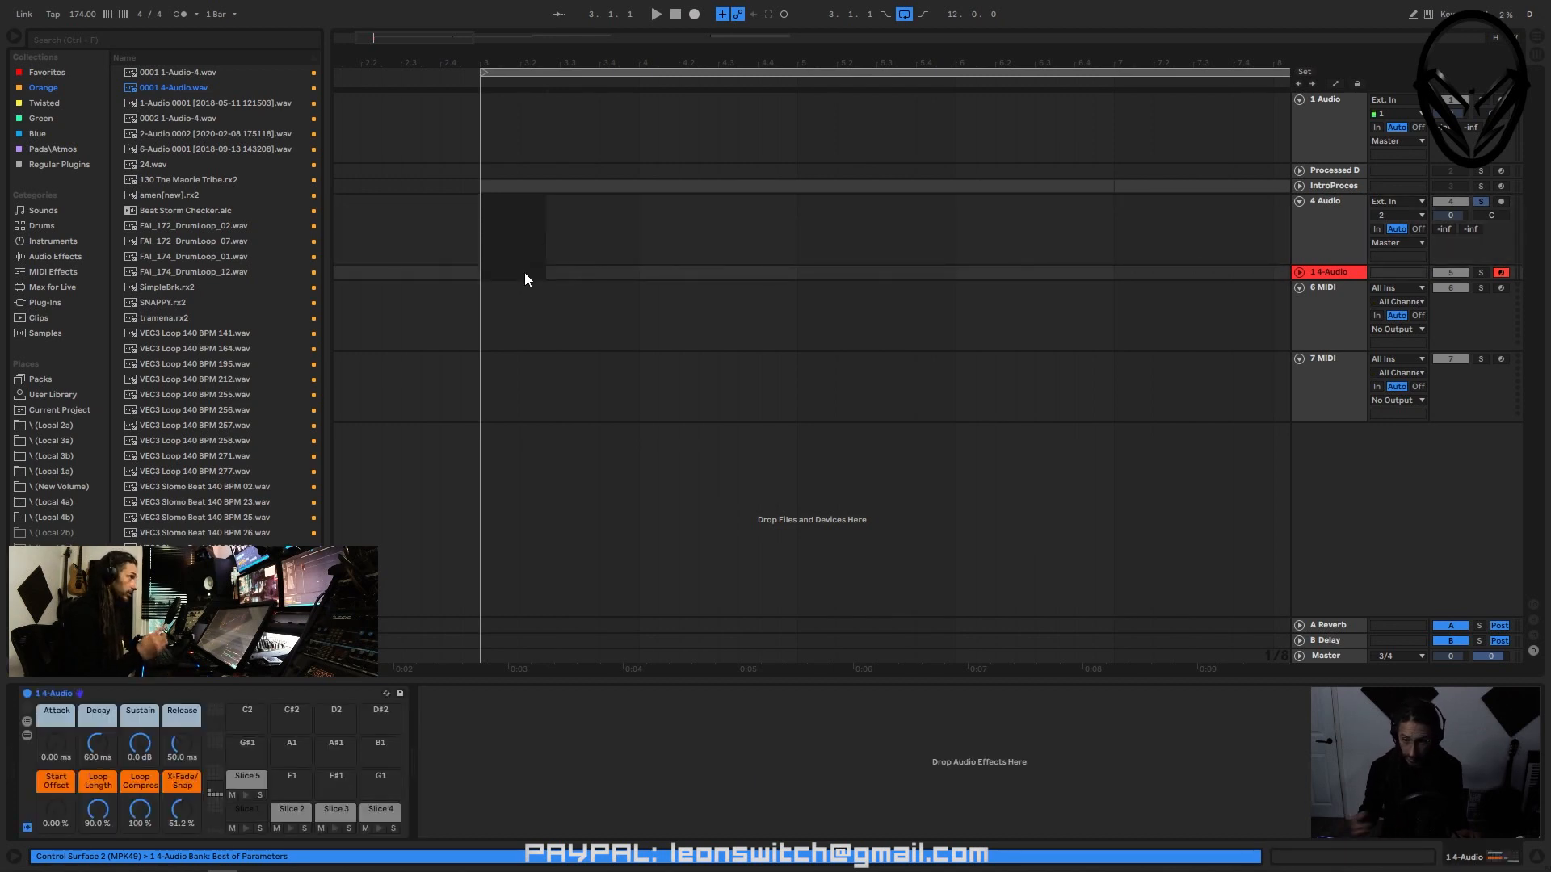
- Select the sliced 1 4-Audio drum rack track and turn off solo on the 4 Audio track
left_click(1342, 274)
left_click(1483, 205)
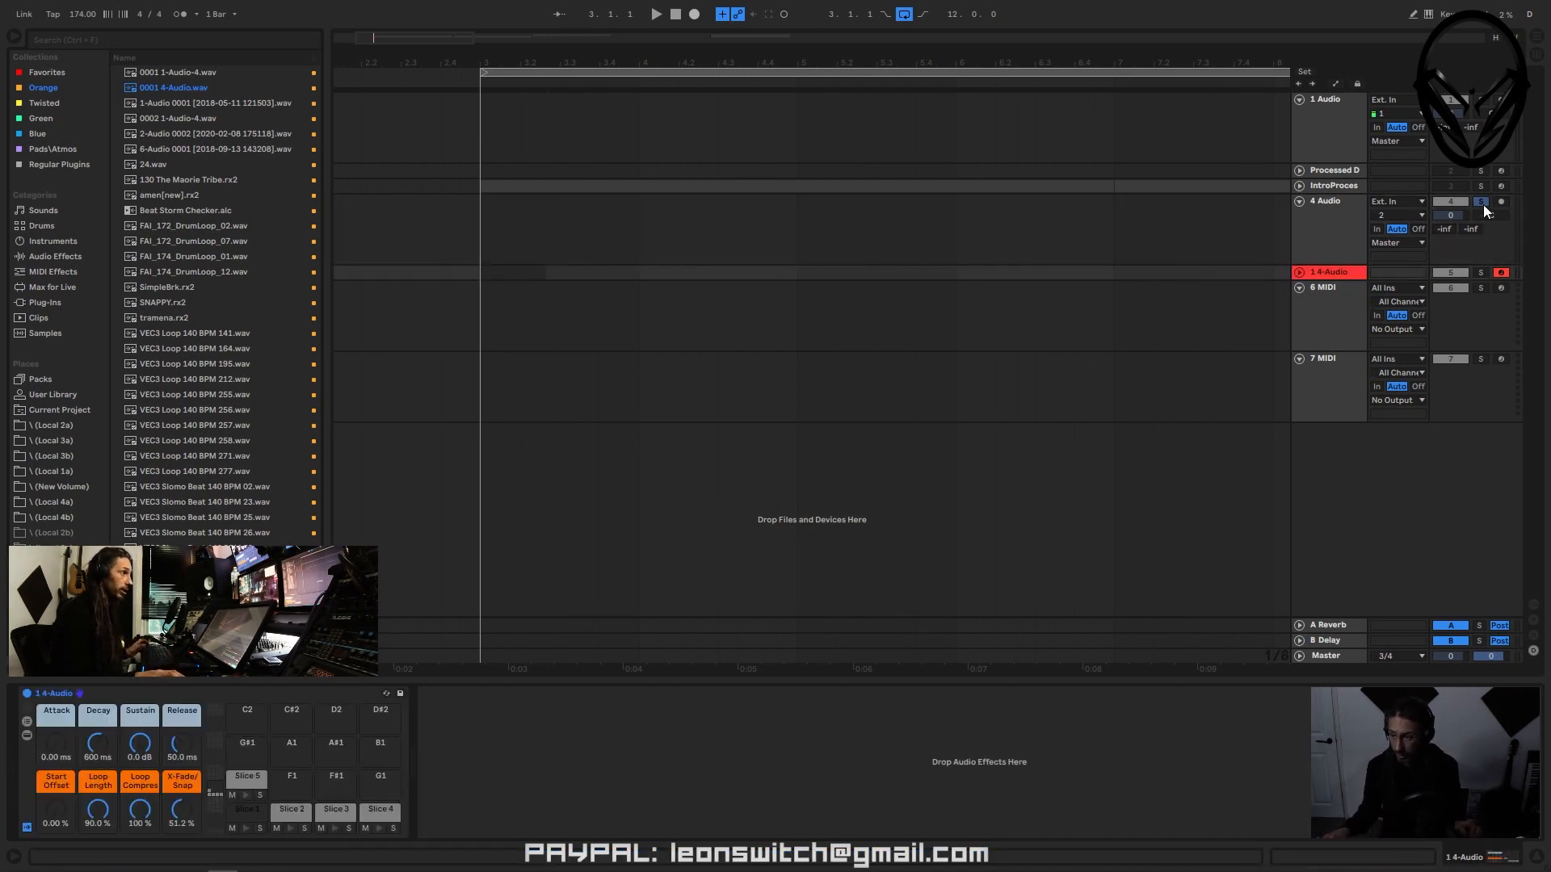
left_click(1483, 205)
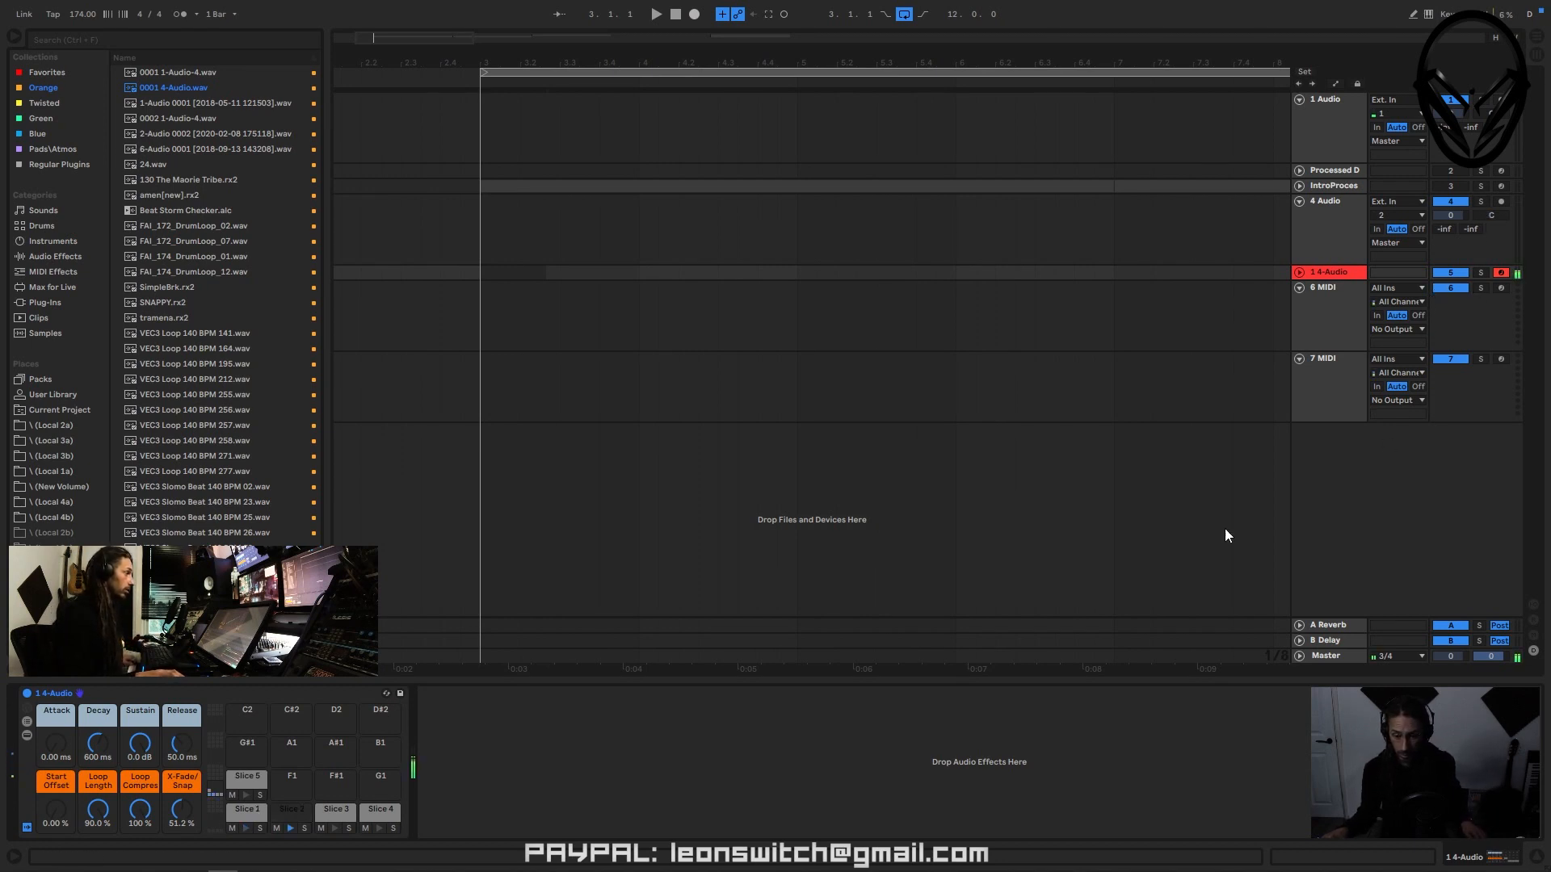
- Open the first pad's sample, Slice 2, and fine-tune its start and end points around the hit
left_click(247, 809)
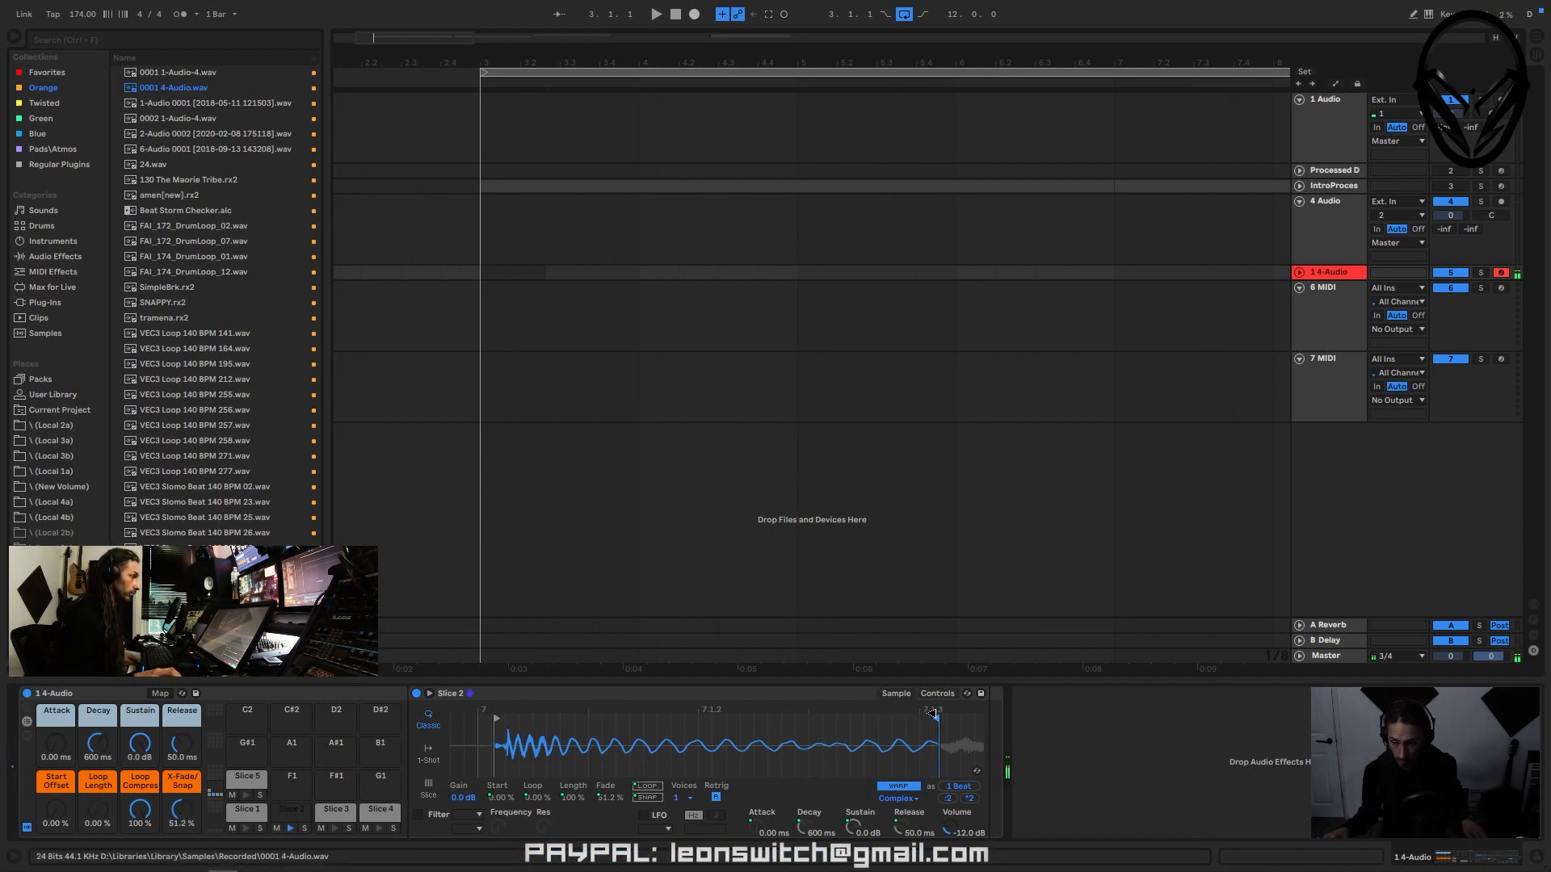
left_click_drag(933, 712, 945, 710)
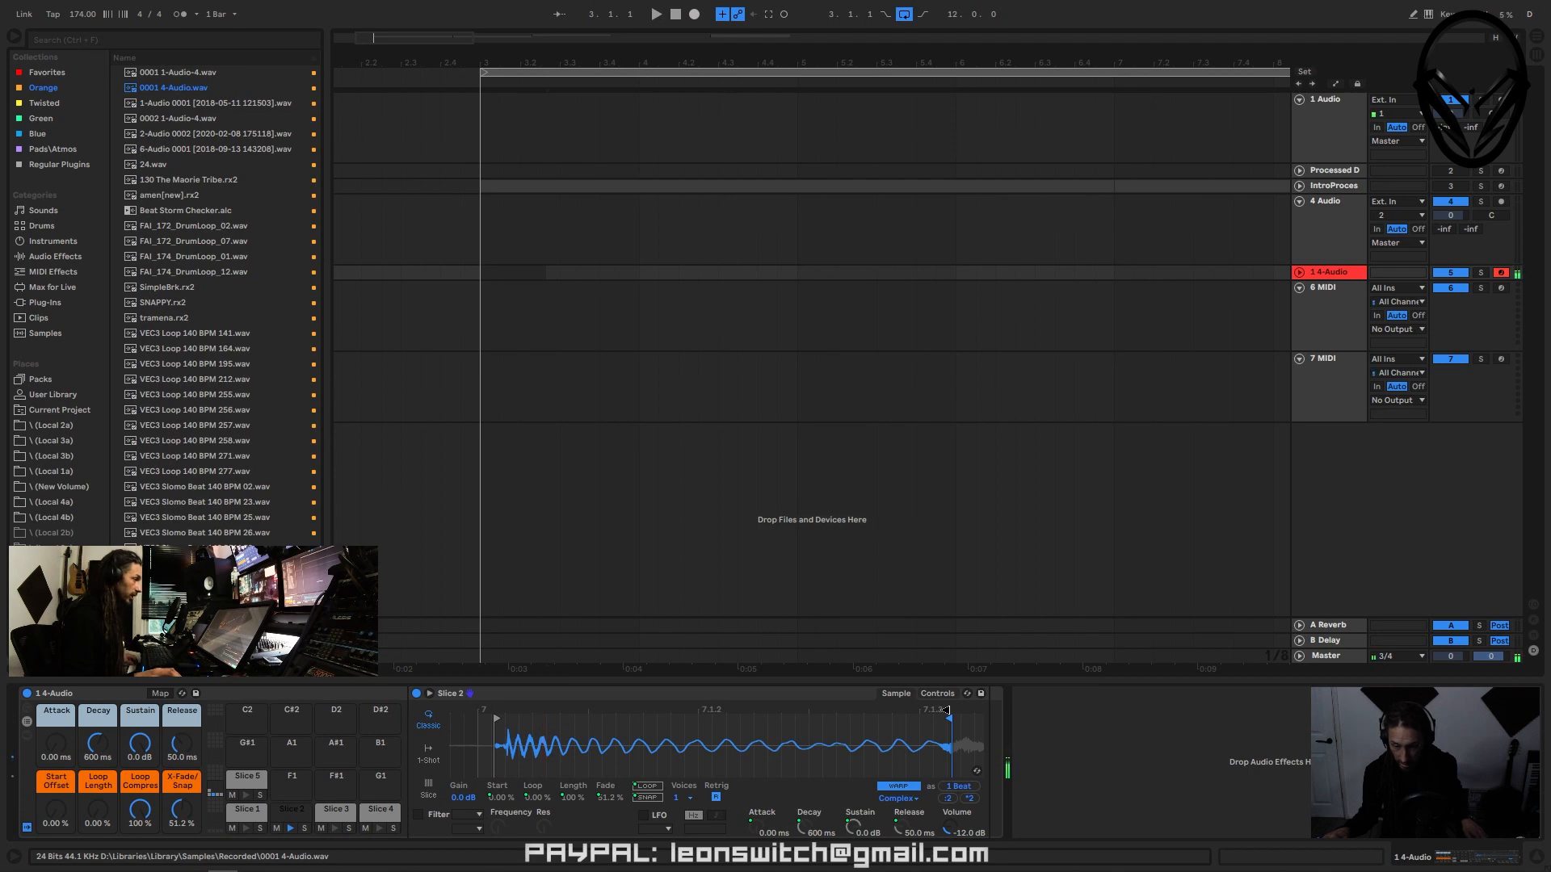
left_click_drag(948, 711, 934, 710)
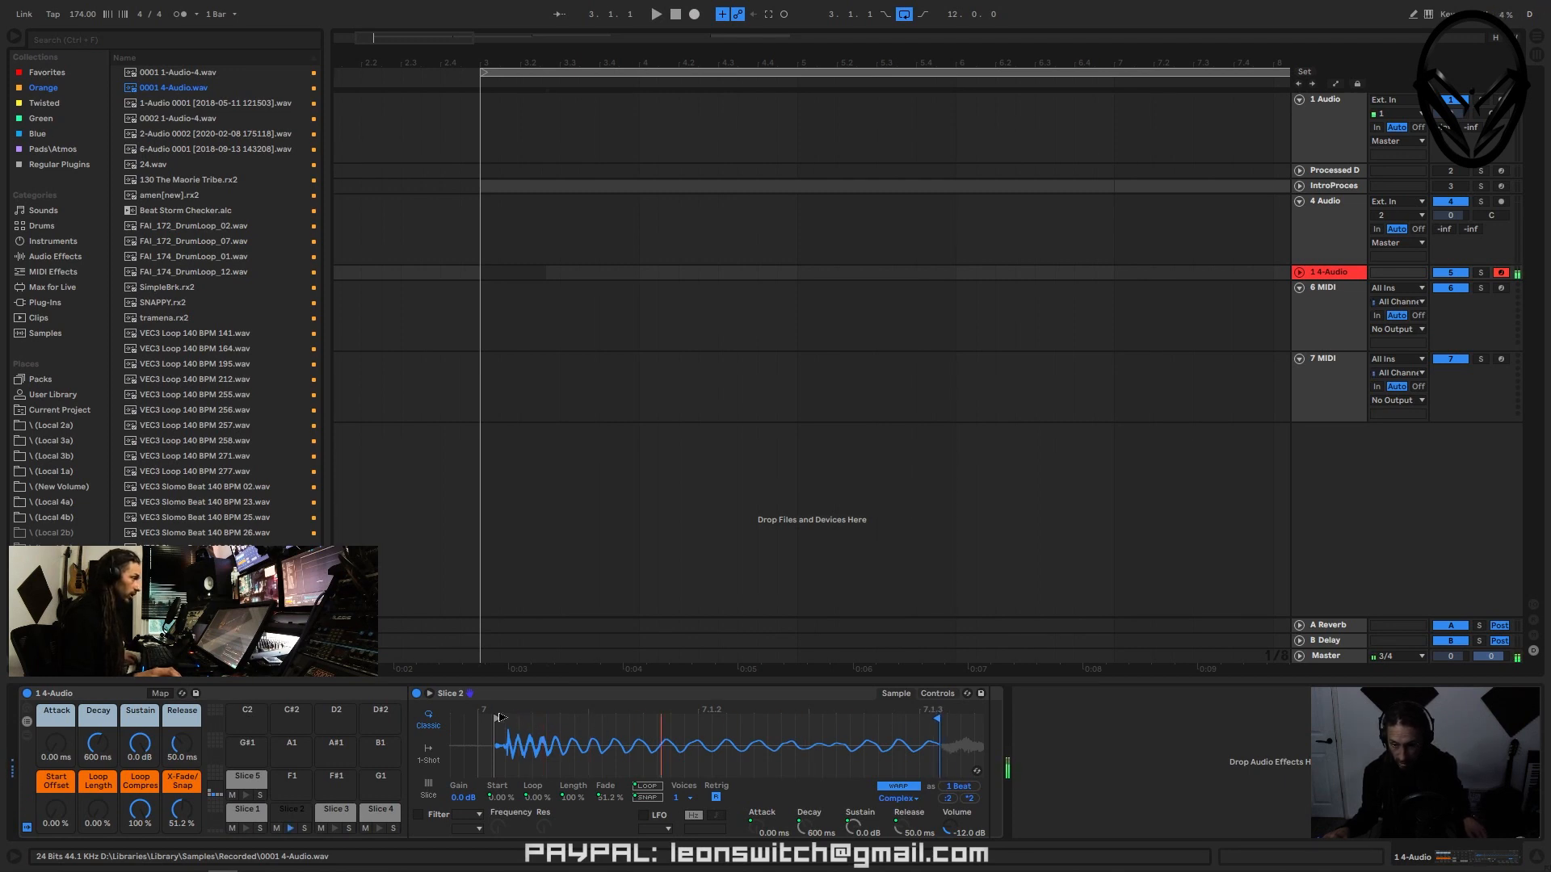
left_click_drag(499, 718, 500, 716)
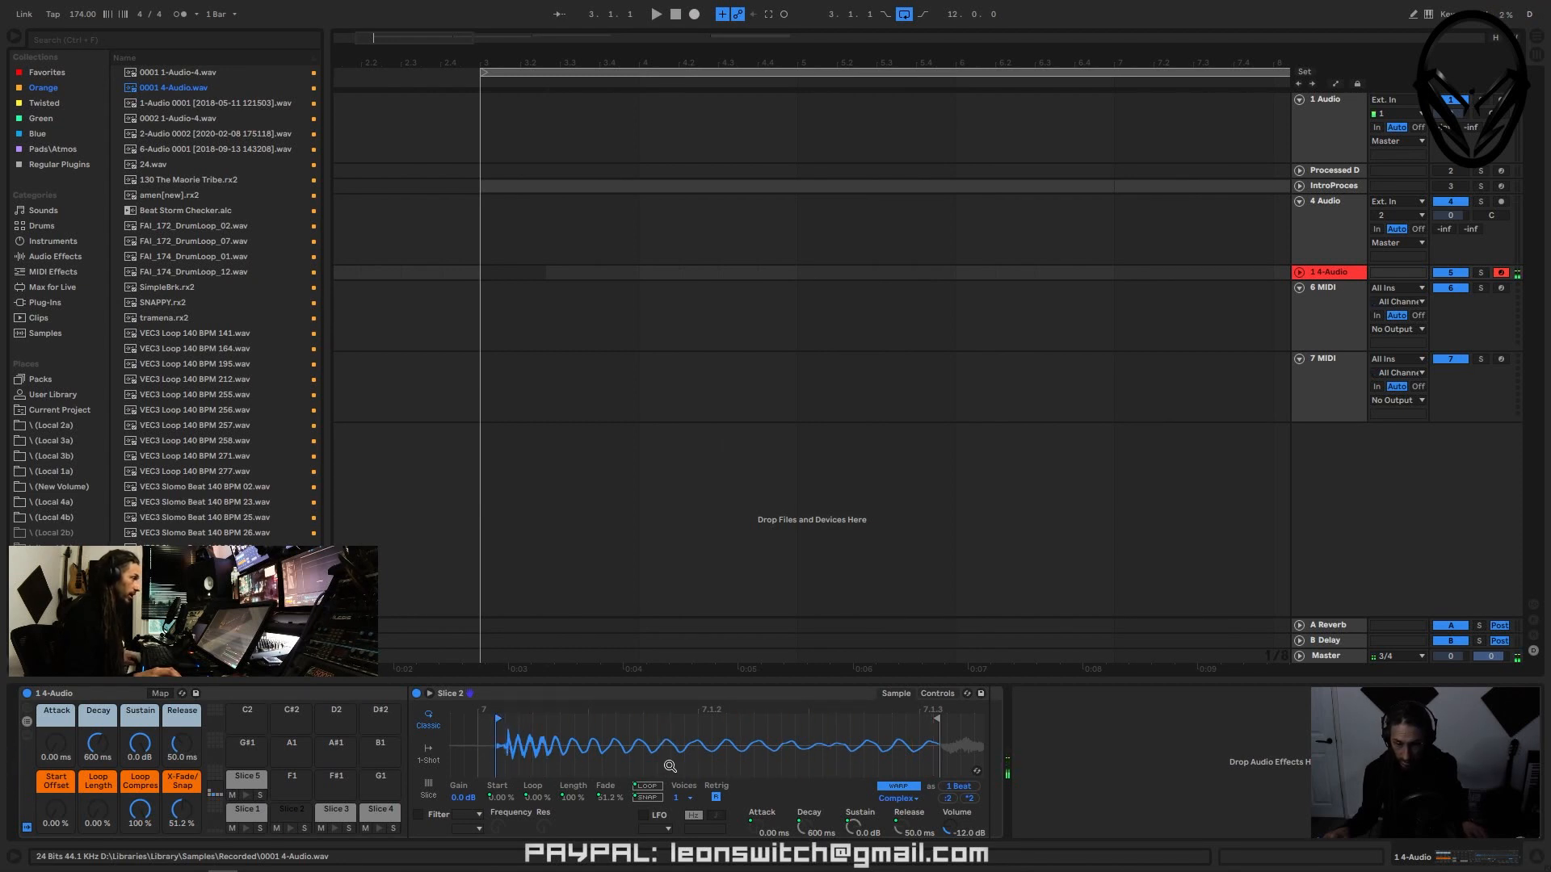
- Check the boundaries of Slices 2 and 3 and move Slice 4's start point forward to the onset of its hit
left_click_drag(702, 742, 546, 745)
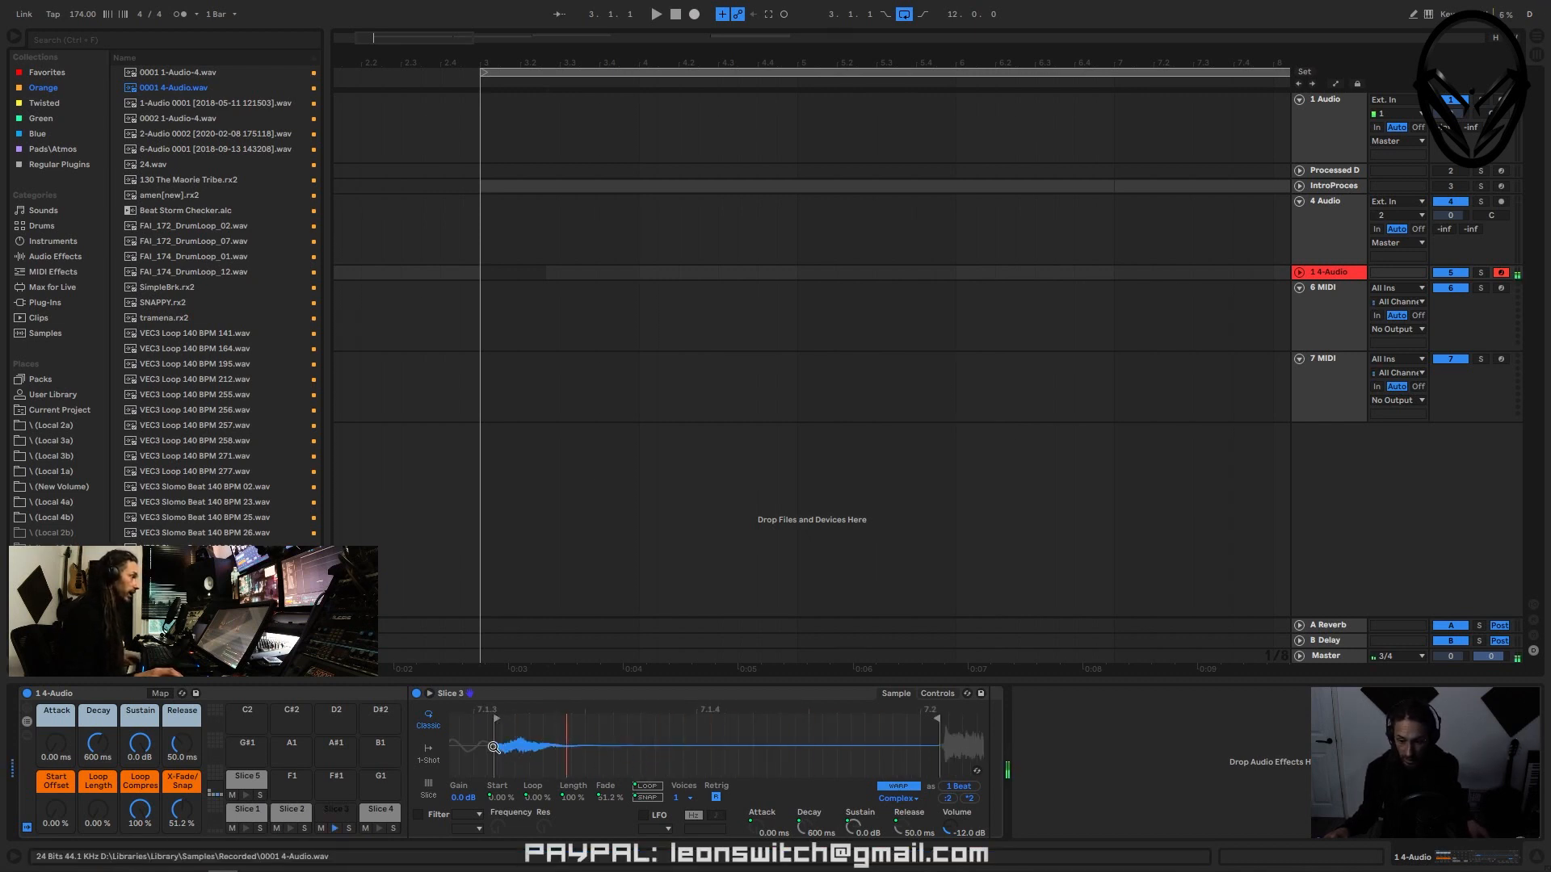
scroll(493, 747, "up", 5)
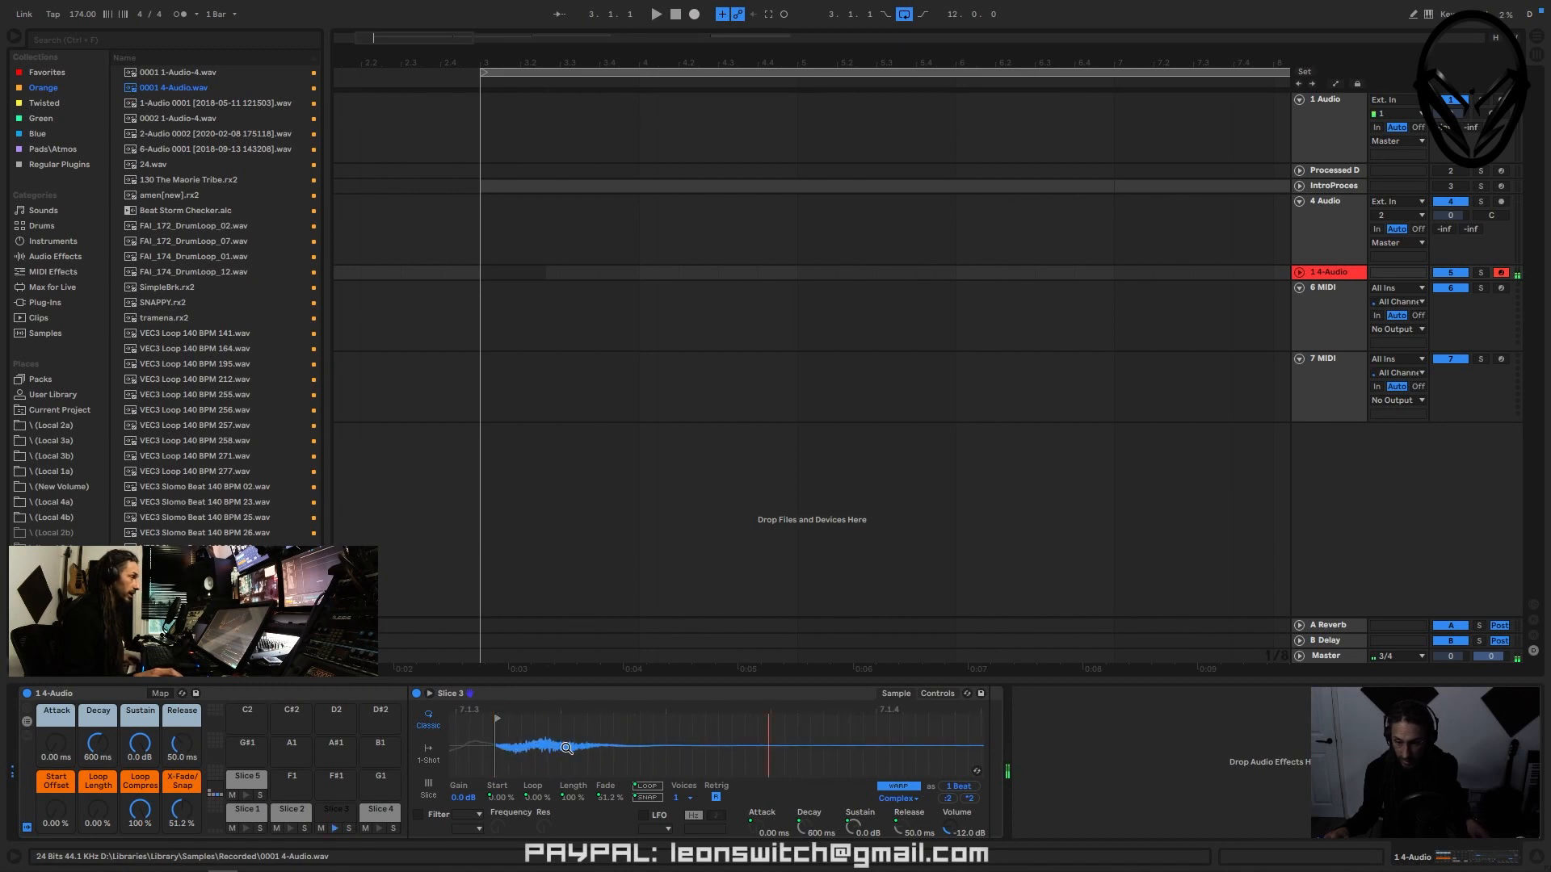
scroll(566, 747, "down", 3)
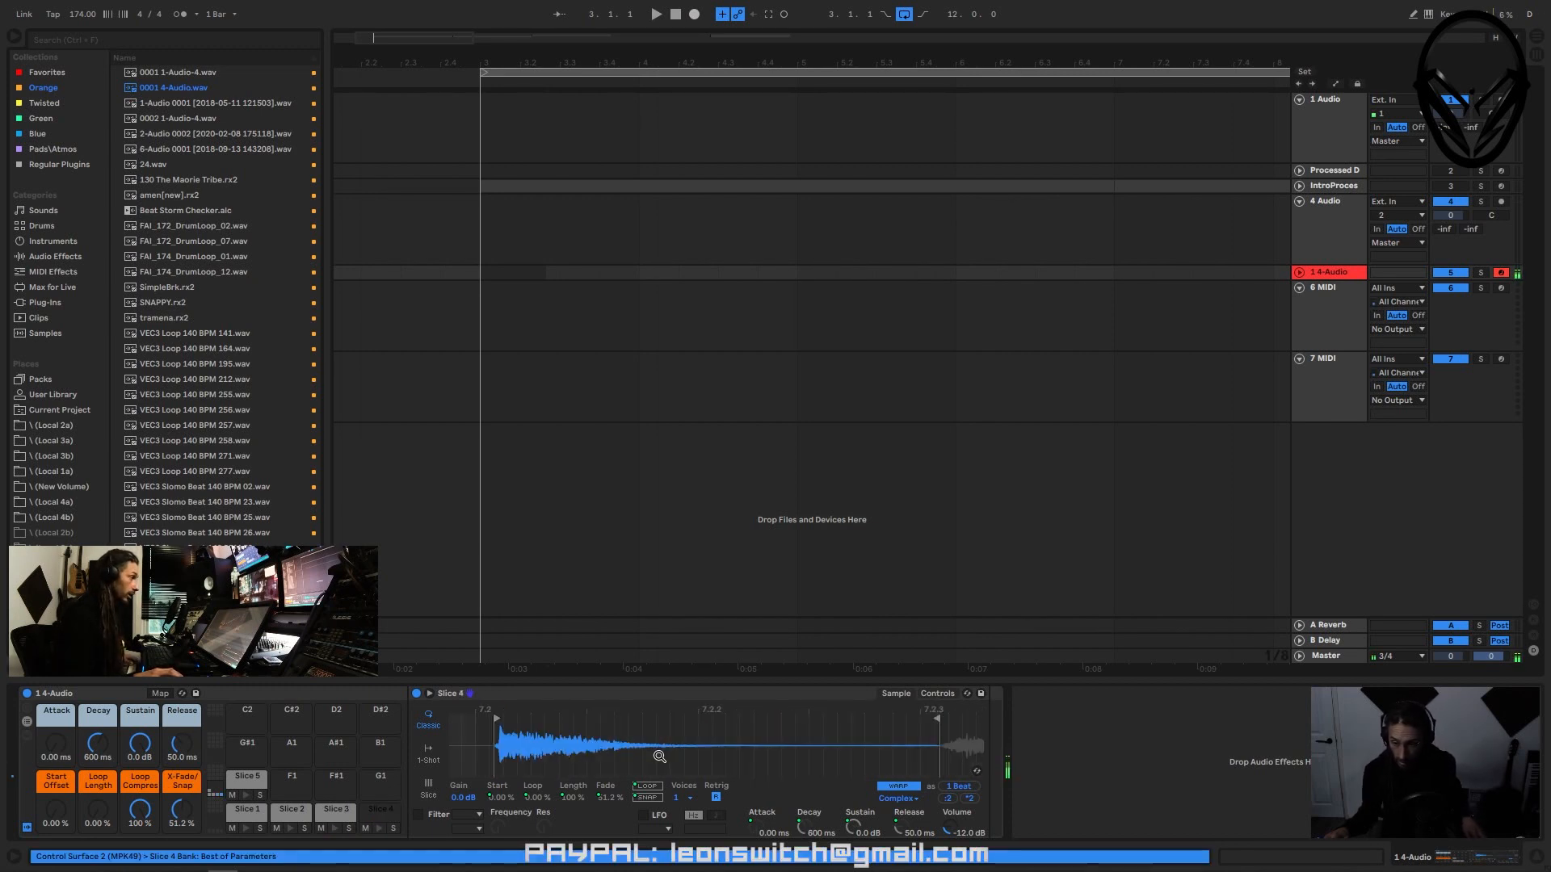
scroll(495, 747, "up", 5)
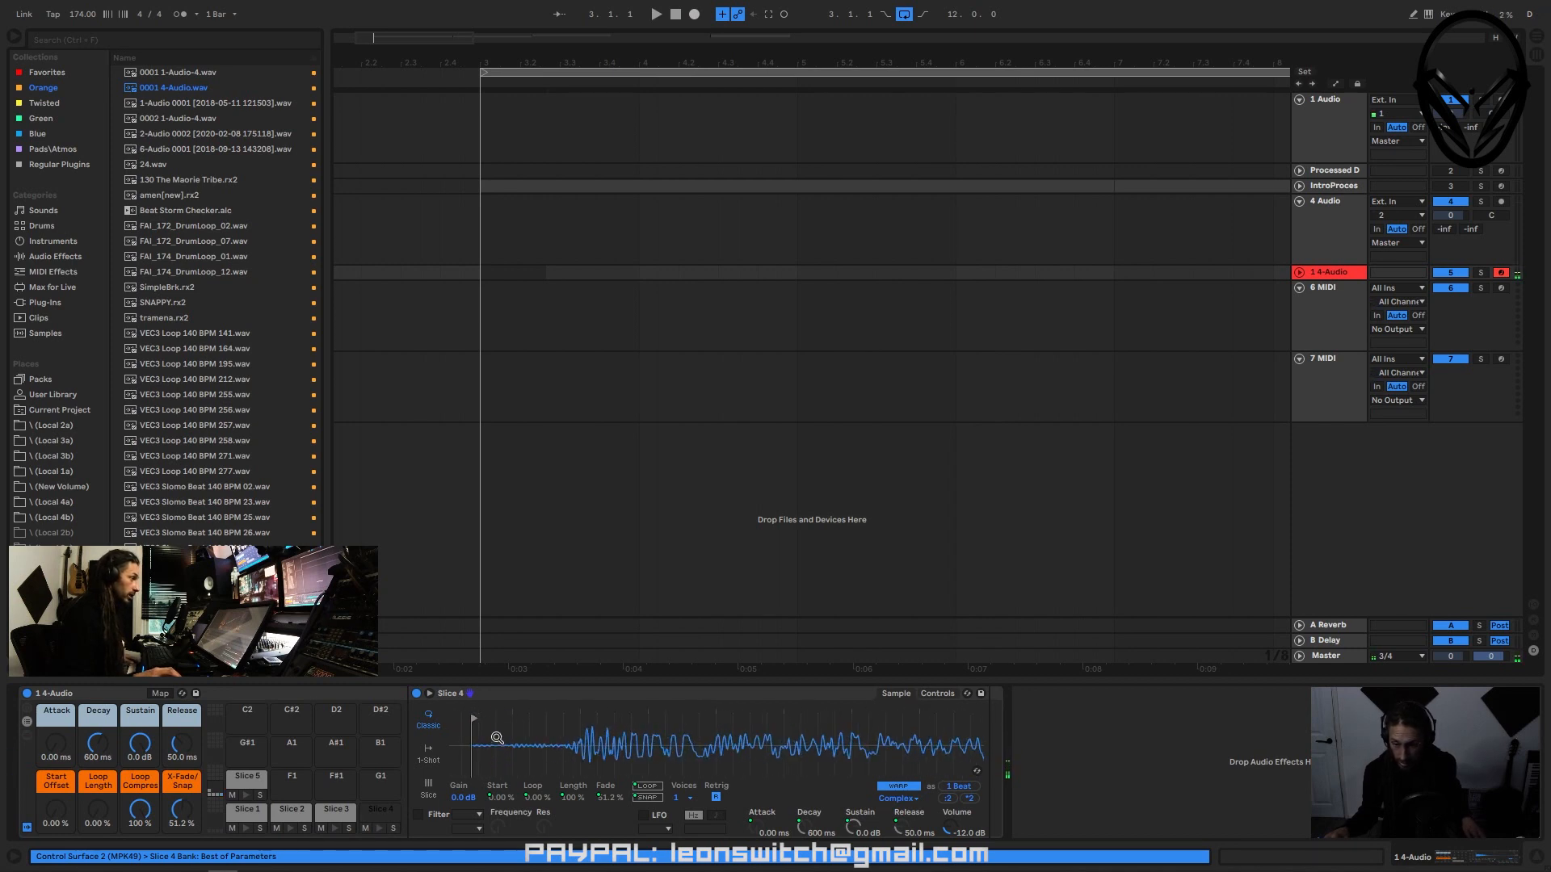
mouse_move(489, 716)
left_mouse_down()
mouse_move(589, 717)
mouse_move(564, 717)
mouse_move(577, 717)
left_mouse_up()
scroll(604, 751, "down", 5)
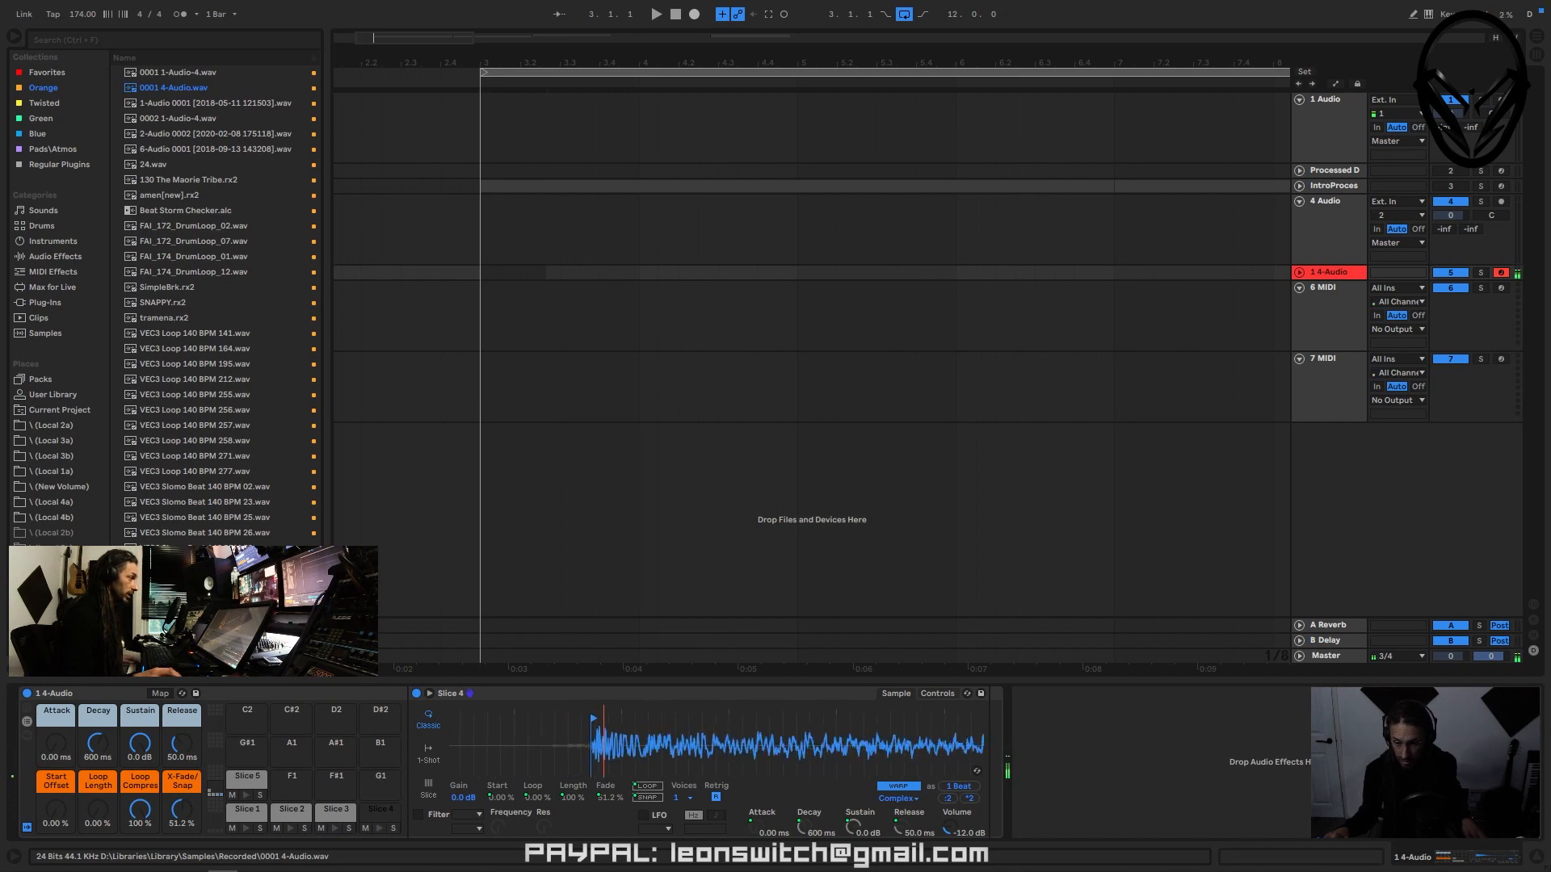
scroll(711, 743, "up", 5)
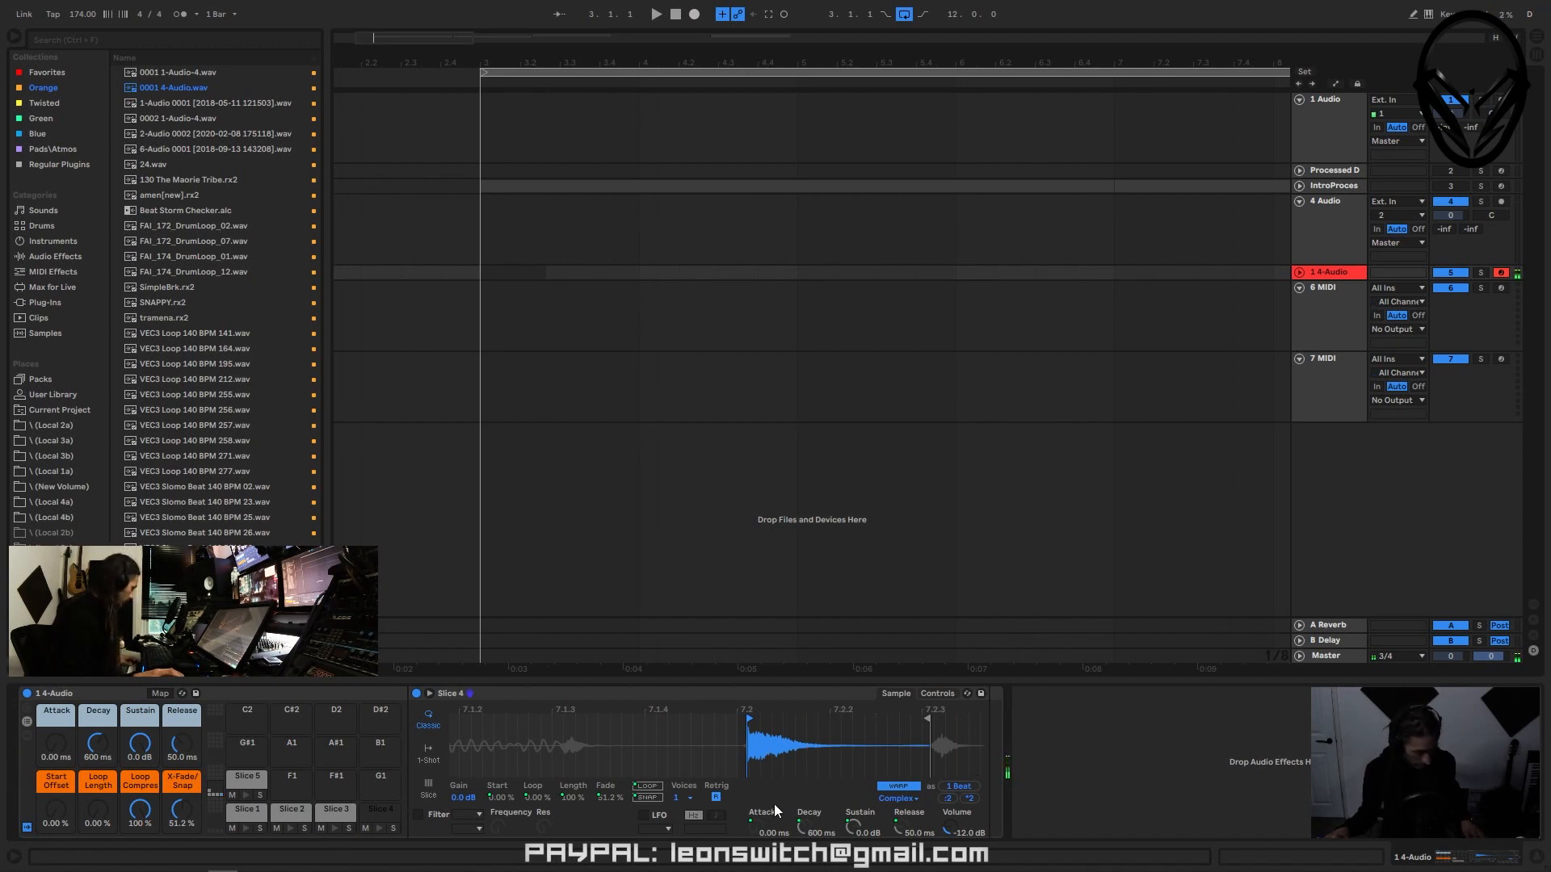
- Open the Slice 5 pad's sample and adjust its end and start points around the hit
left_click(806, 812)
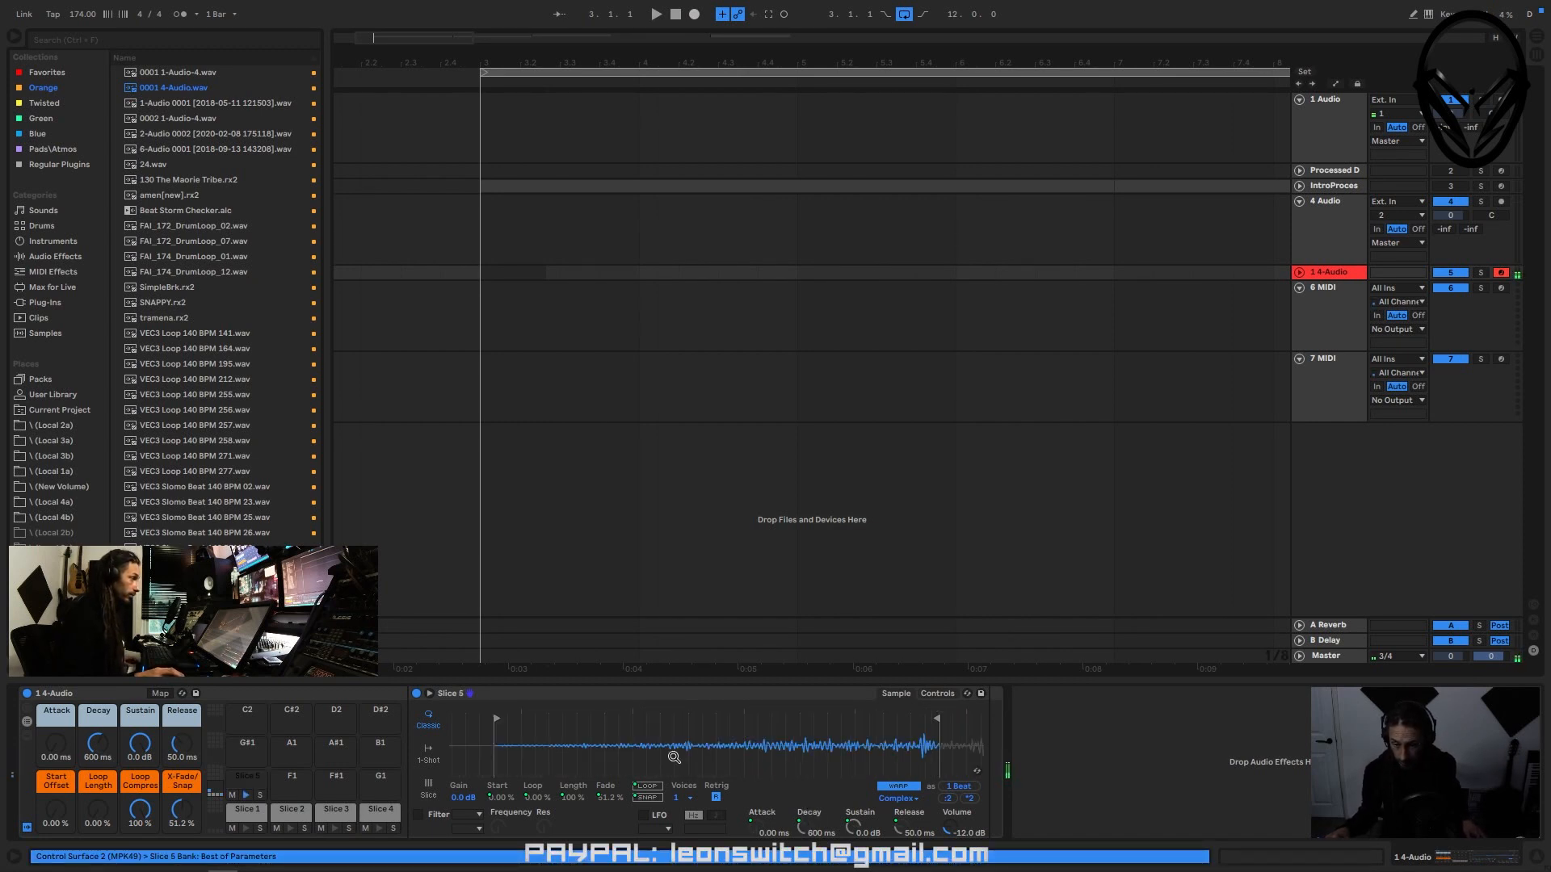
left_click_drag(833, 714, 982, 718)
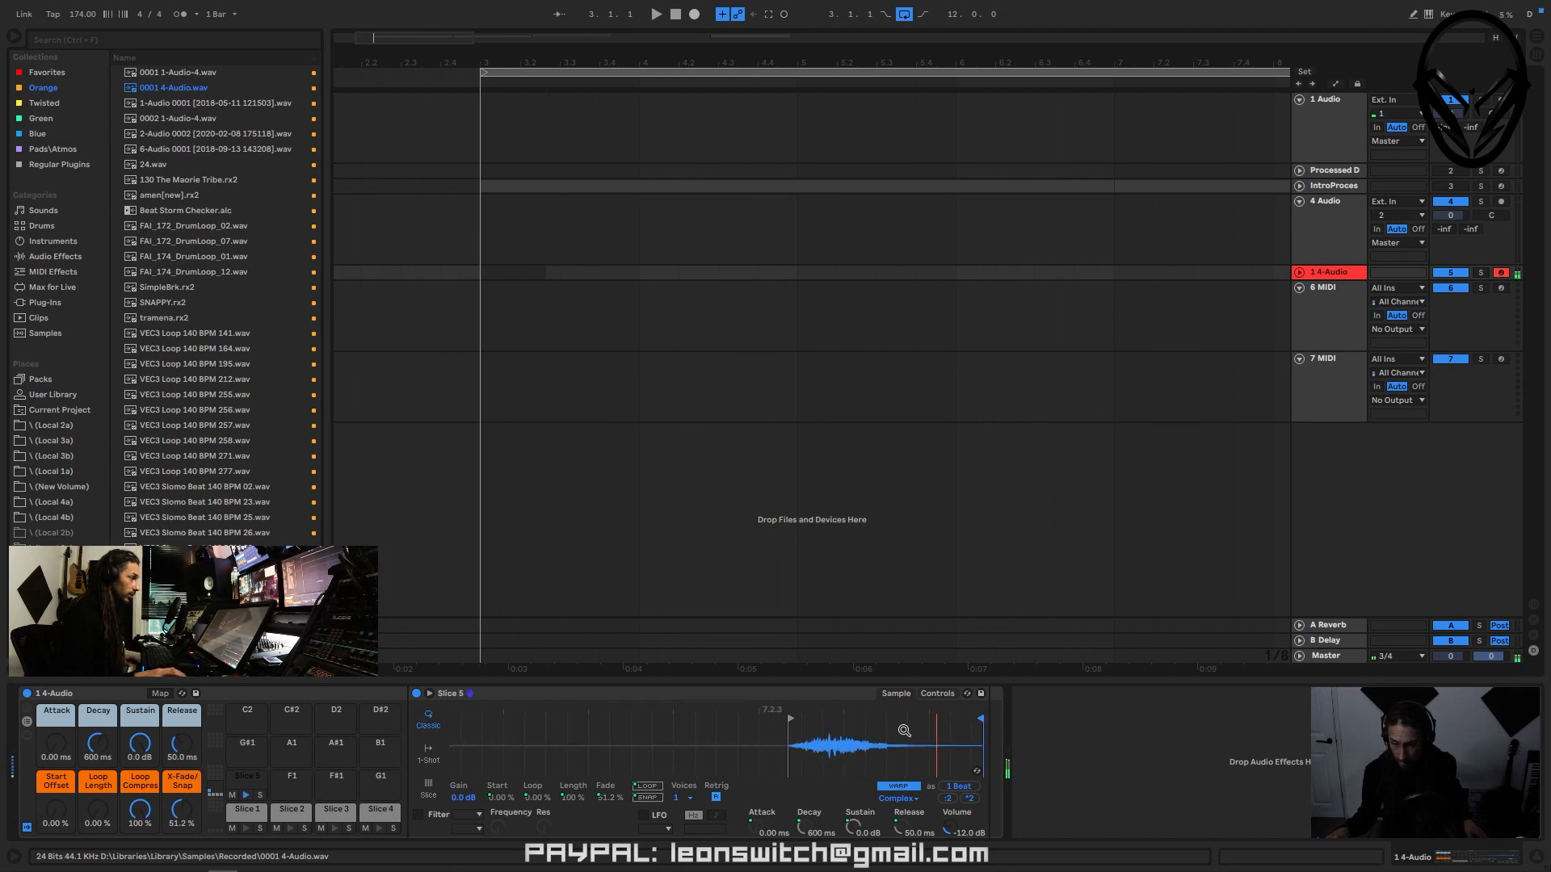
mouse_move(794, 718)
left_mouse_down()
mouse_move(833, 714)
mouse_move(791, 711)
left_mouse_up()
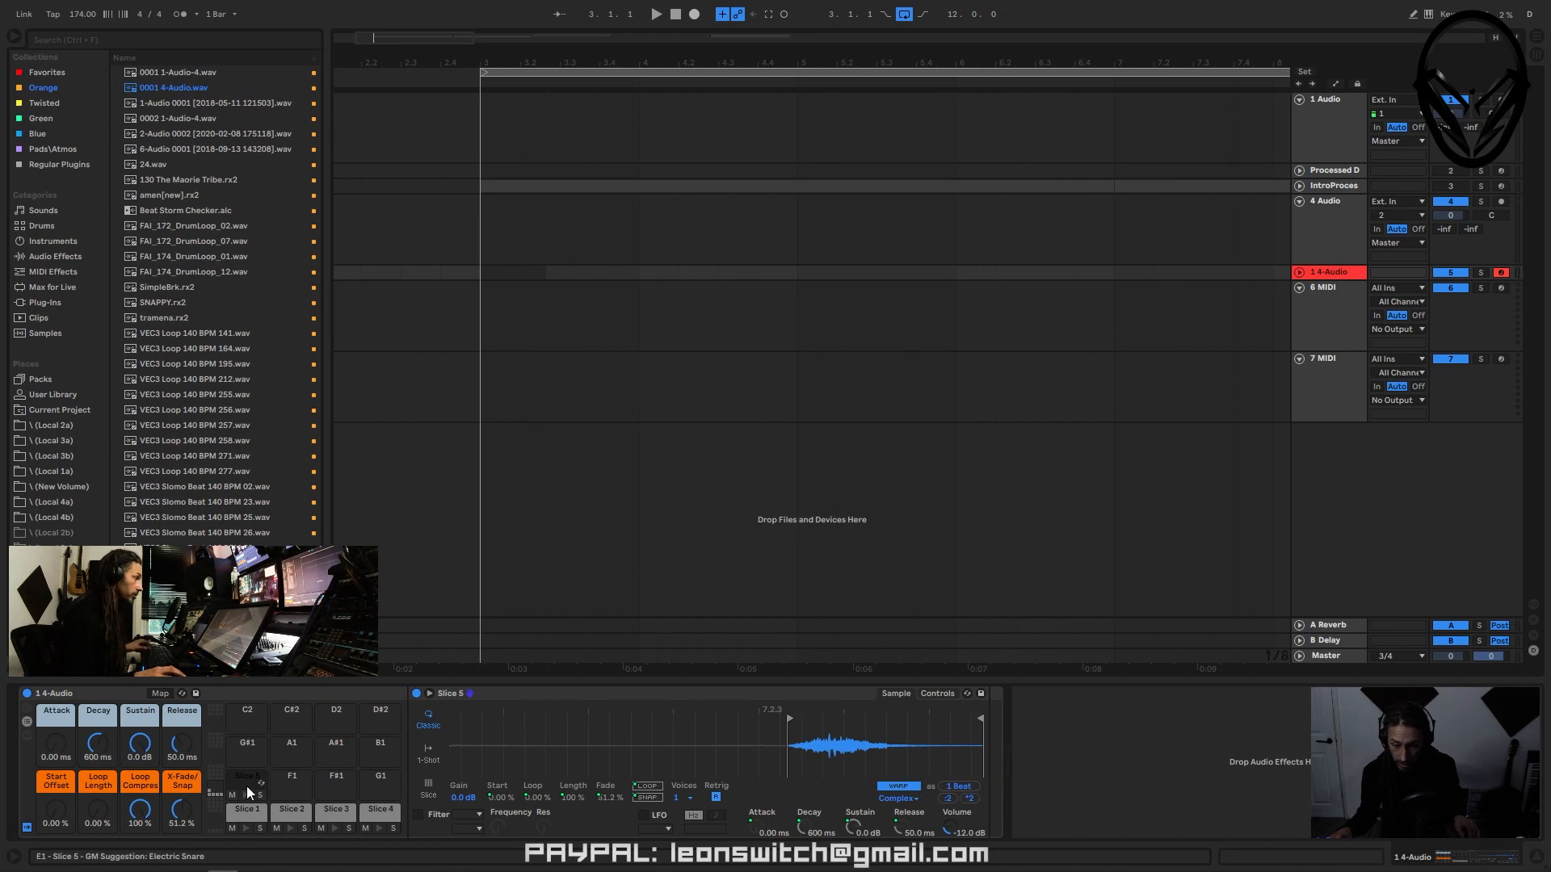
- Copy Slice 5 onto the empty F1 pad and move the copy's start point further into the hit
left_click_drag(237, 782, 290, 783)
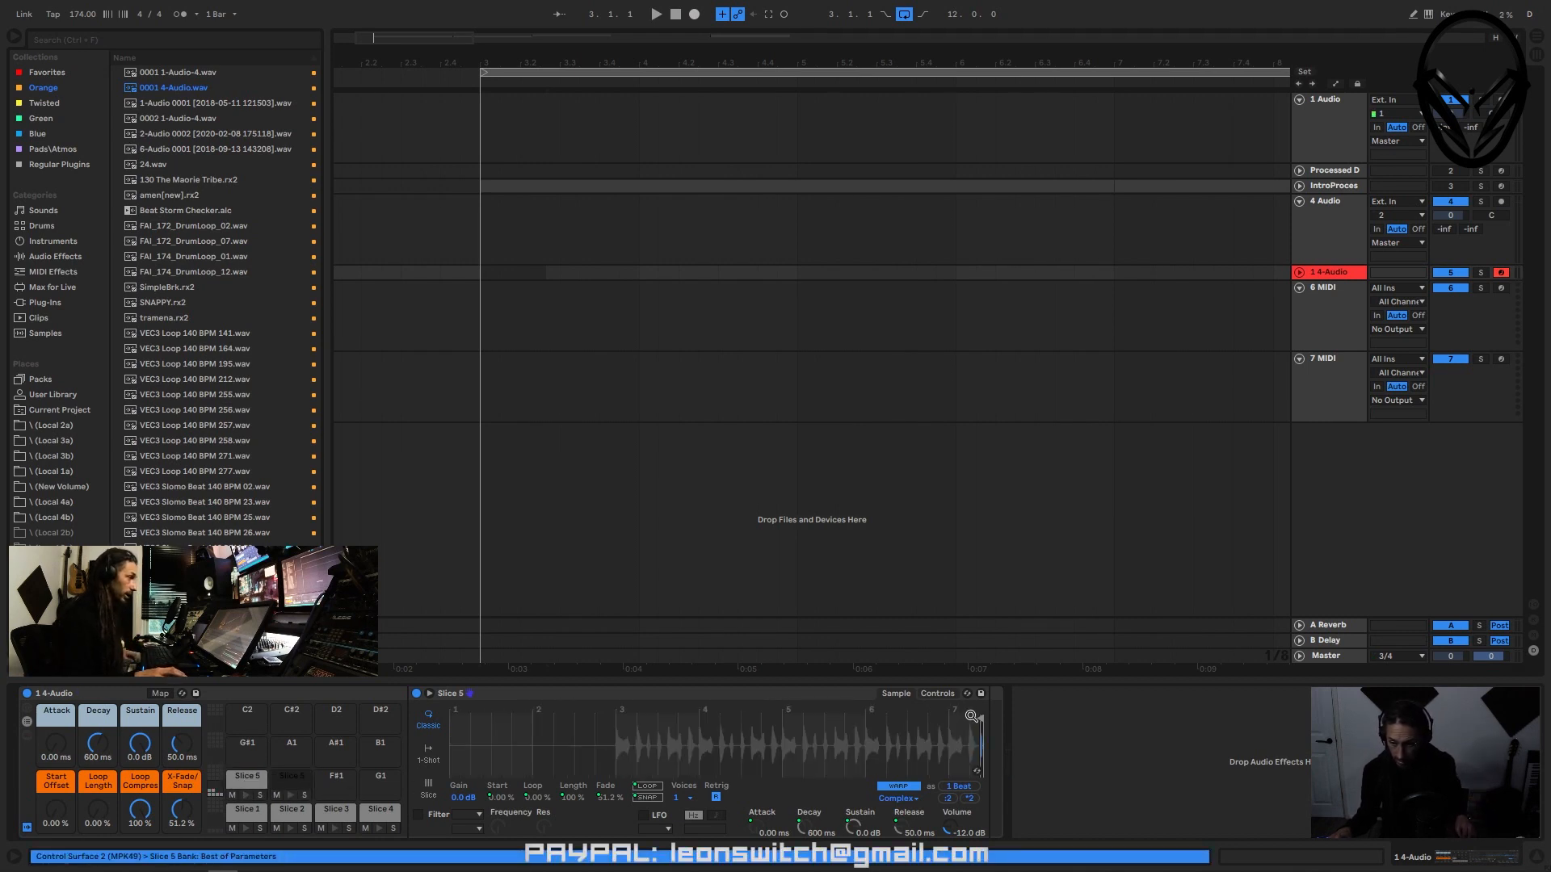
left_click_drag(979, 711, 979, 771)
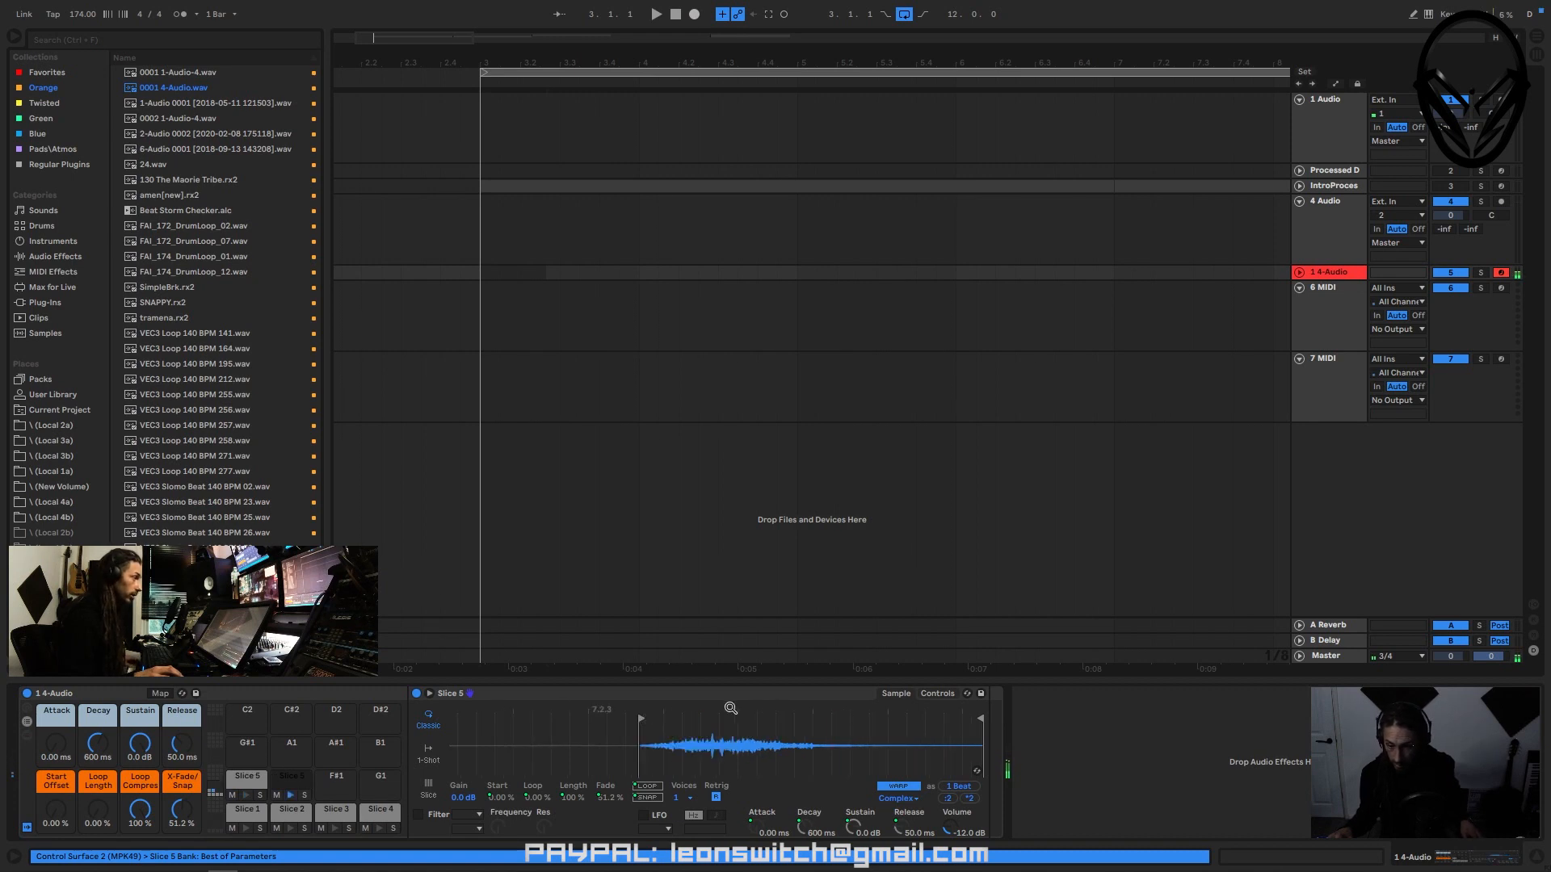
left_click_drag(646, 717, 716, 717)
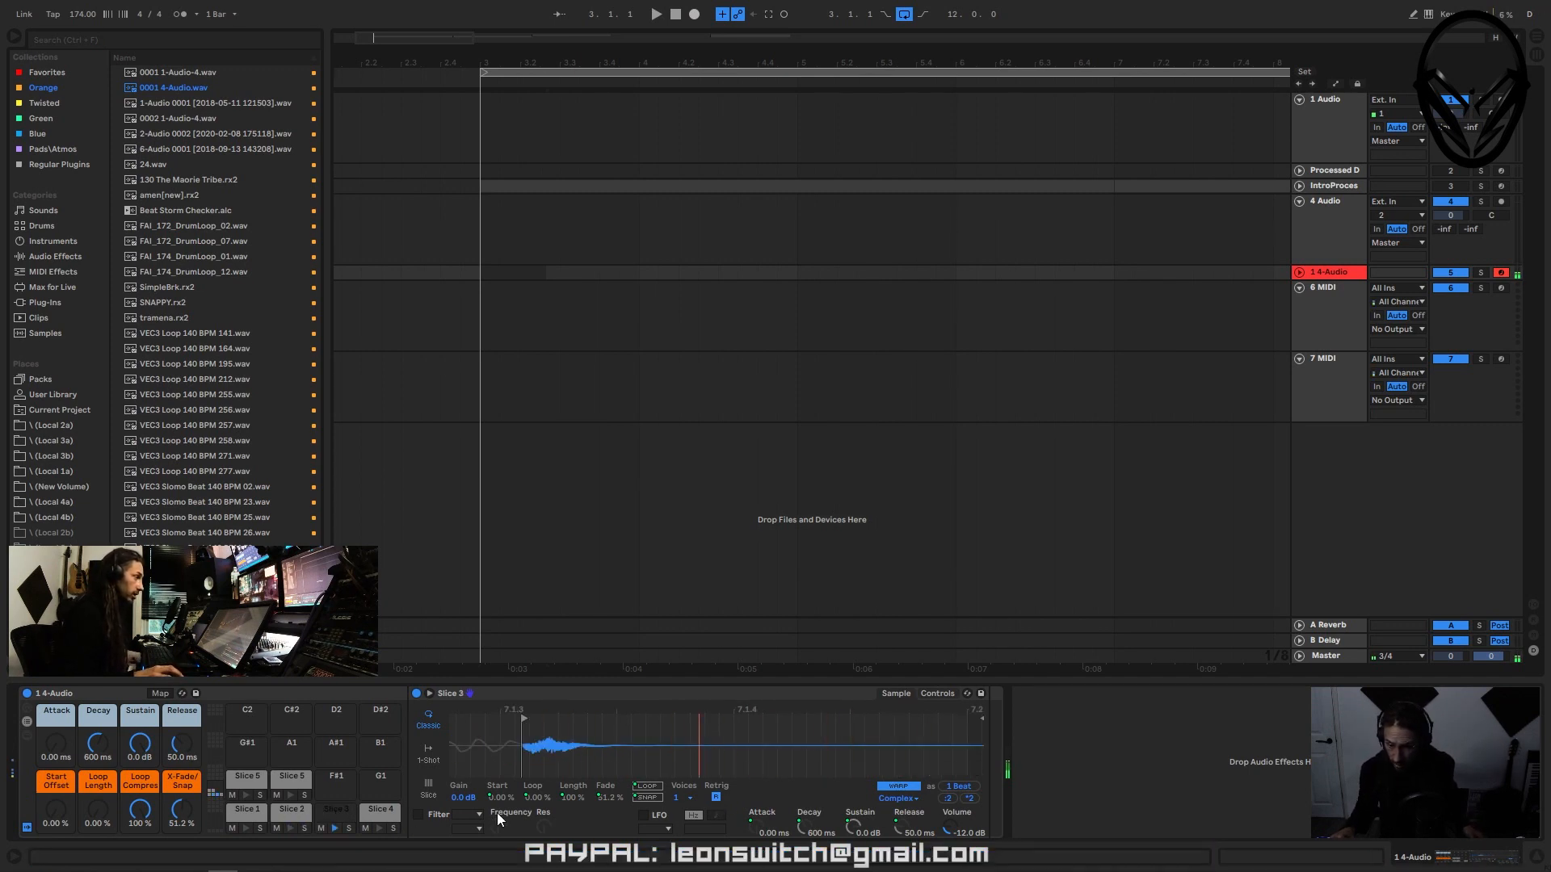
- Enable the filter on Slice 3 as a high-pass and set its frequency to 390 Hz
left_click(418, 815)
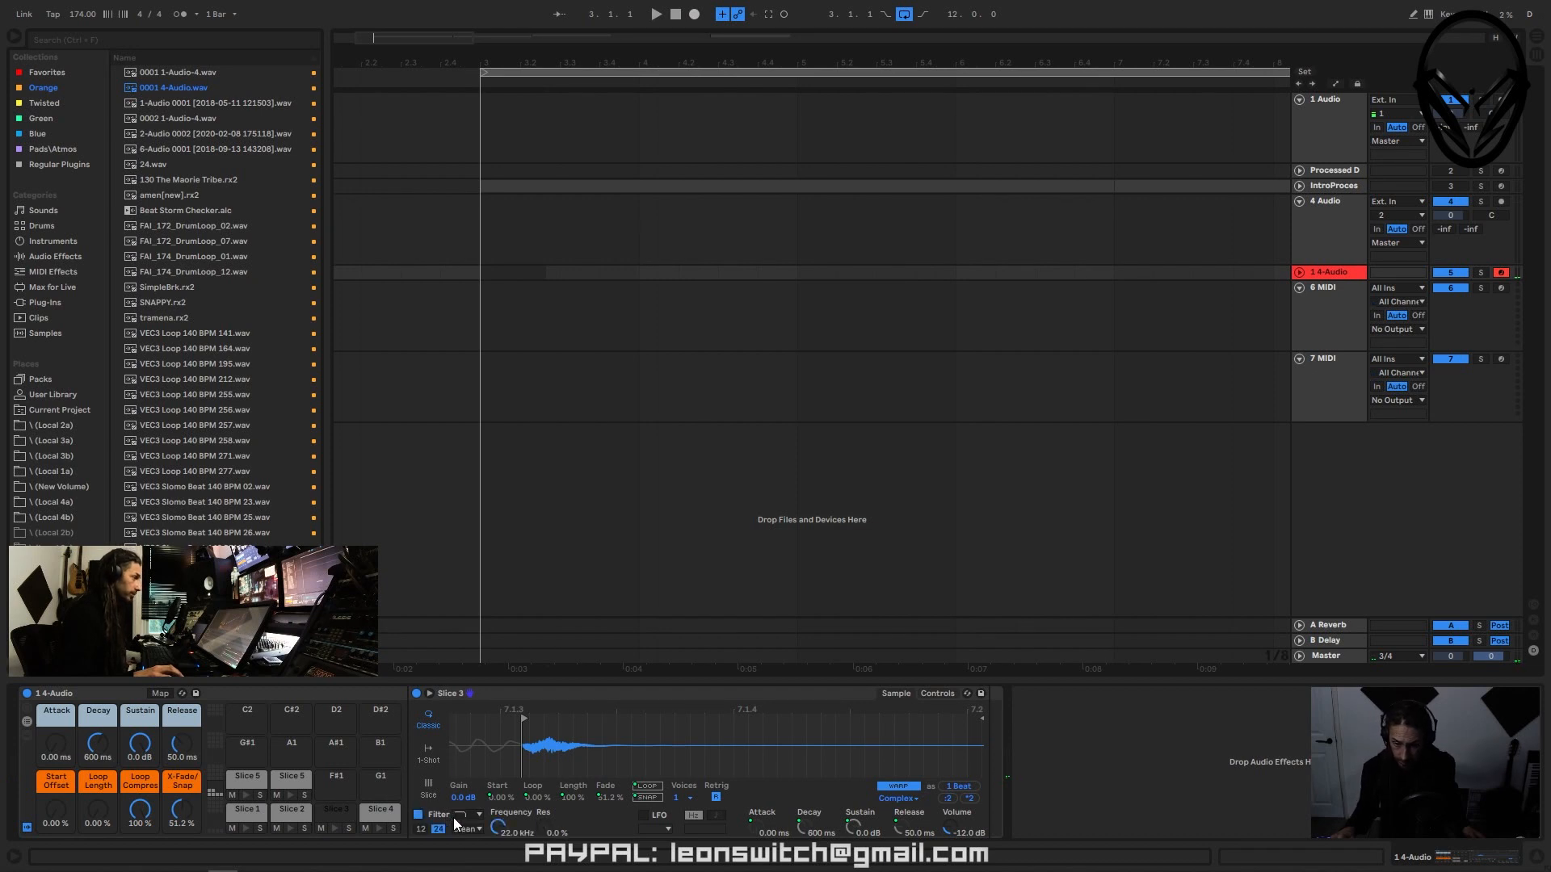
left_click(477, 816)
left_click(465, 761)
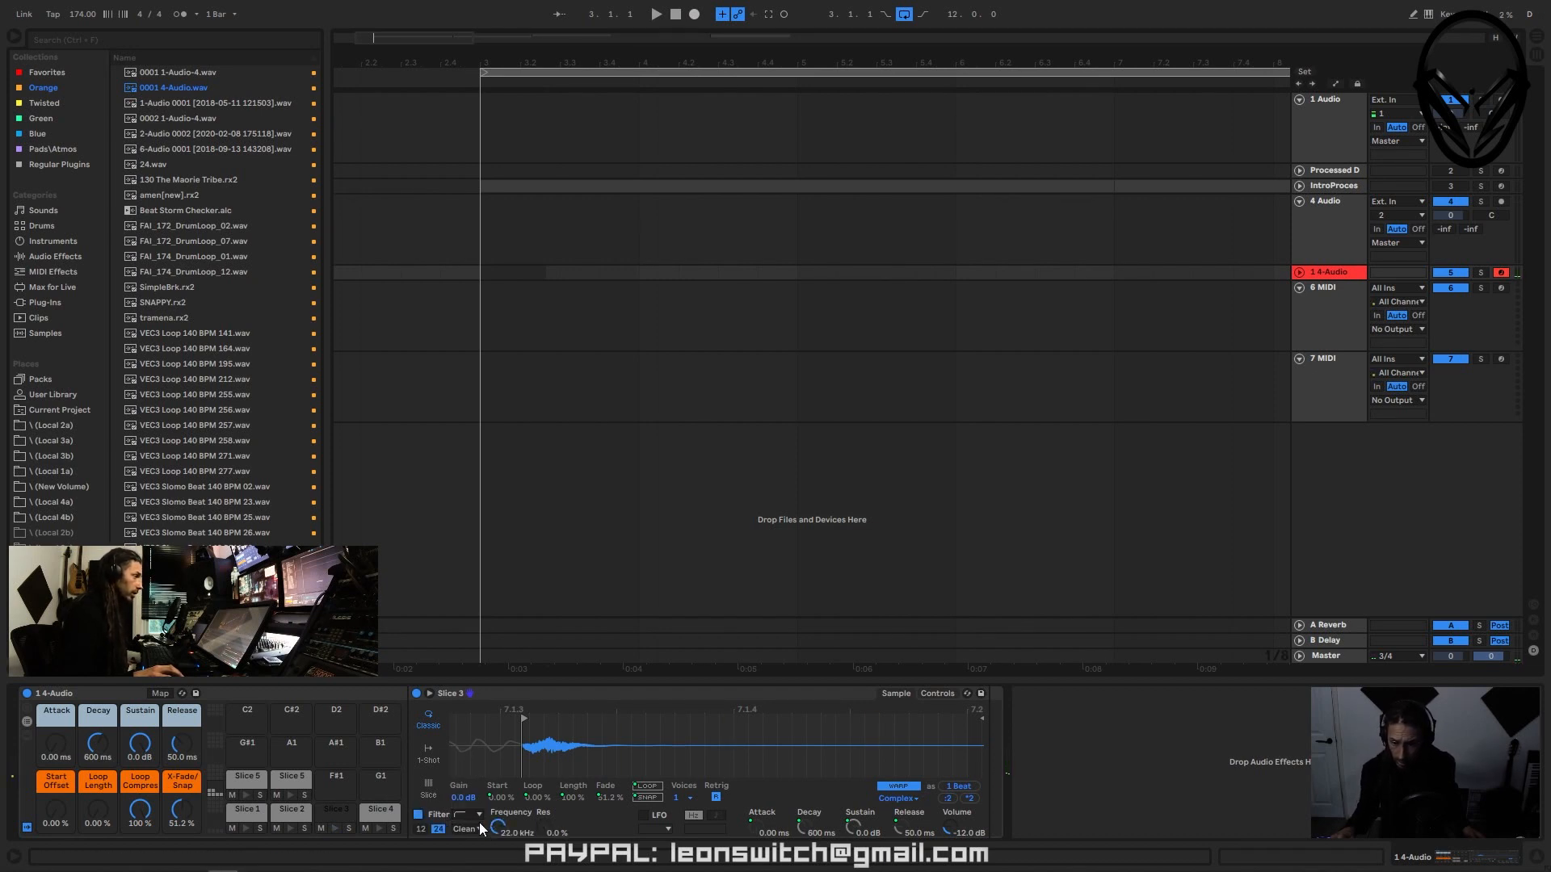
left_click_drag(498, 827, 498, 859)
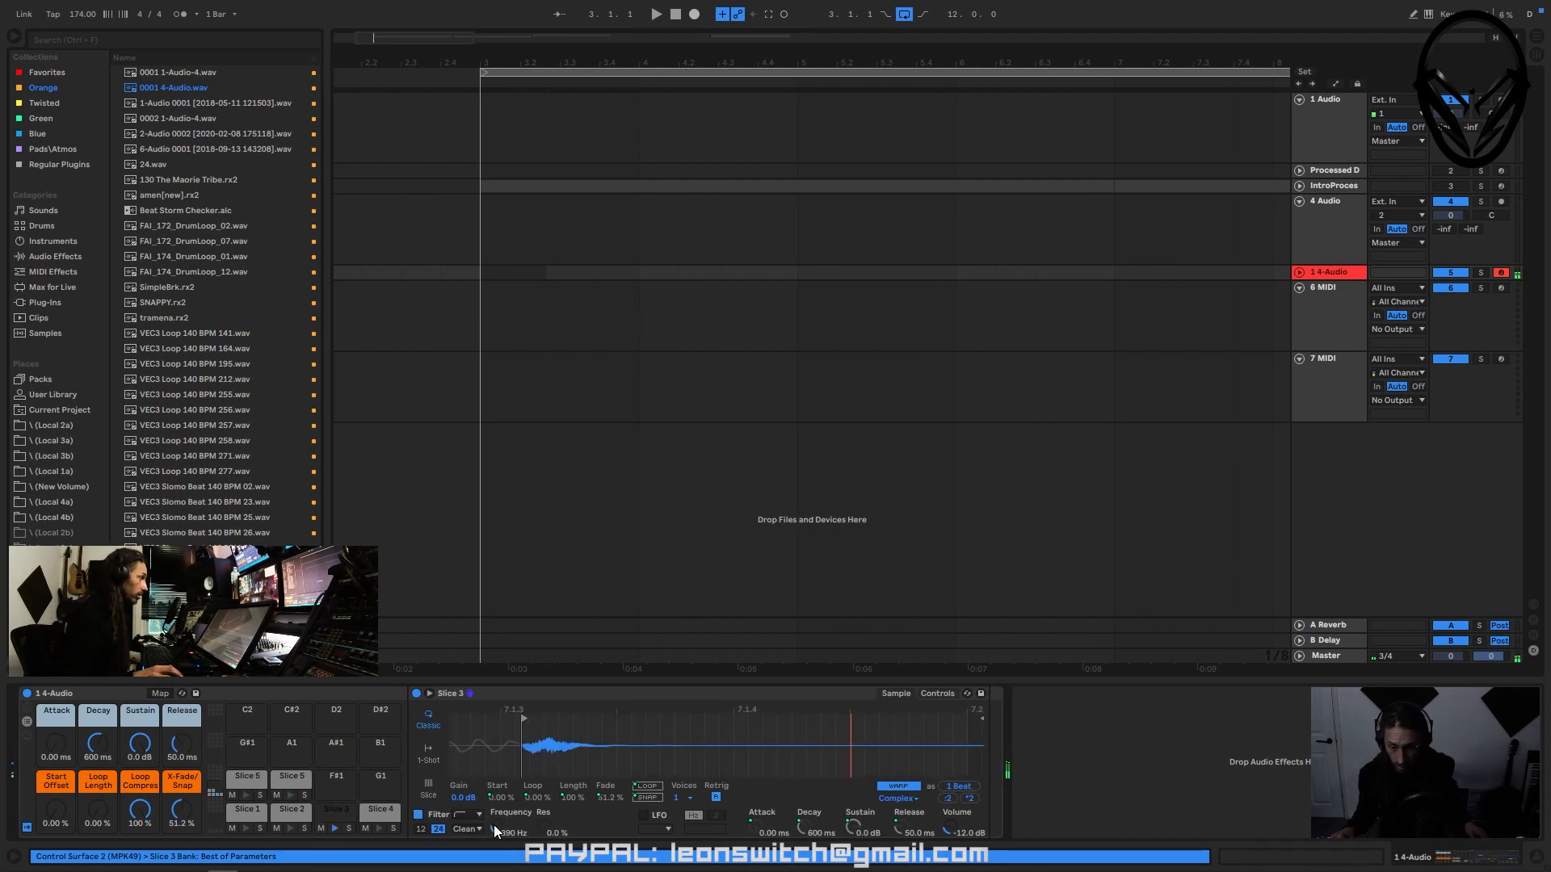
- Set the drum rack's Sustain macro to -inf dB and its Decay macro to 2.65 s
left_click_drag(143, 741, 143, 808)
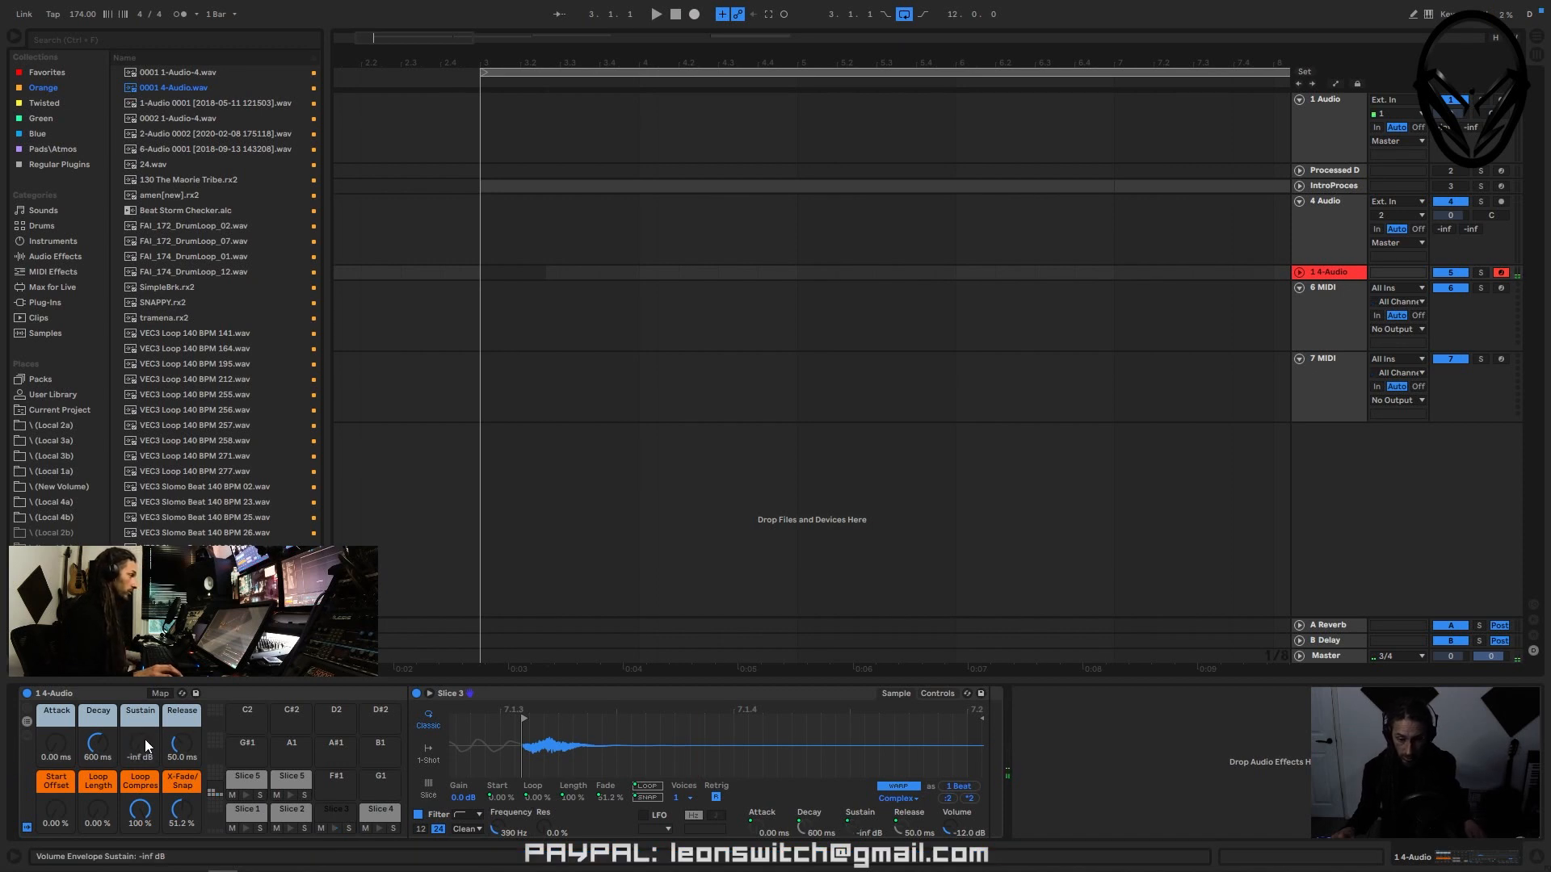
left_click_drag(98, 736, 98, 703)
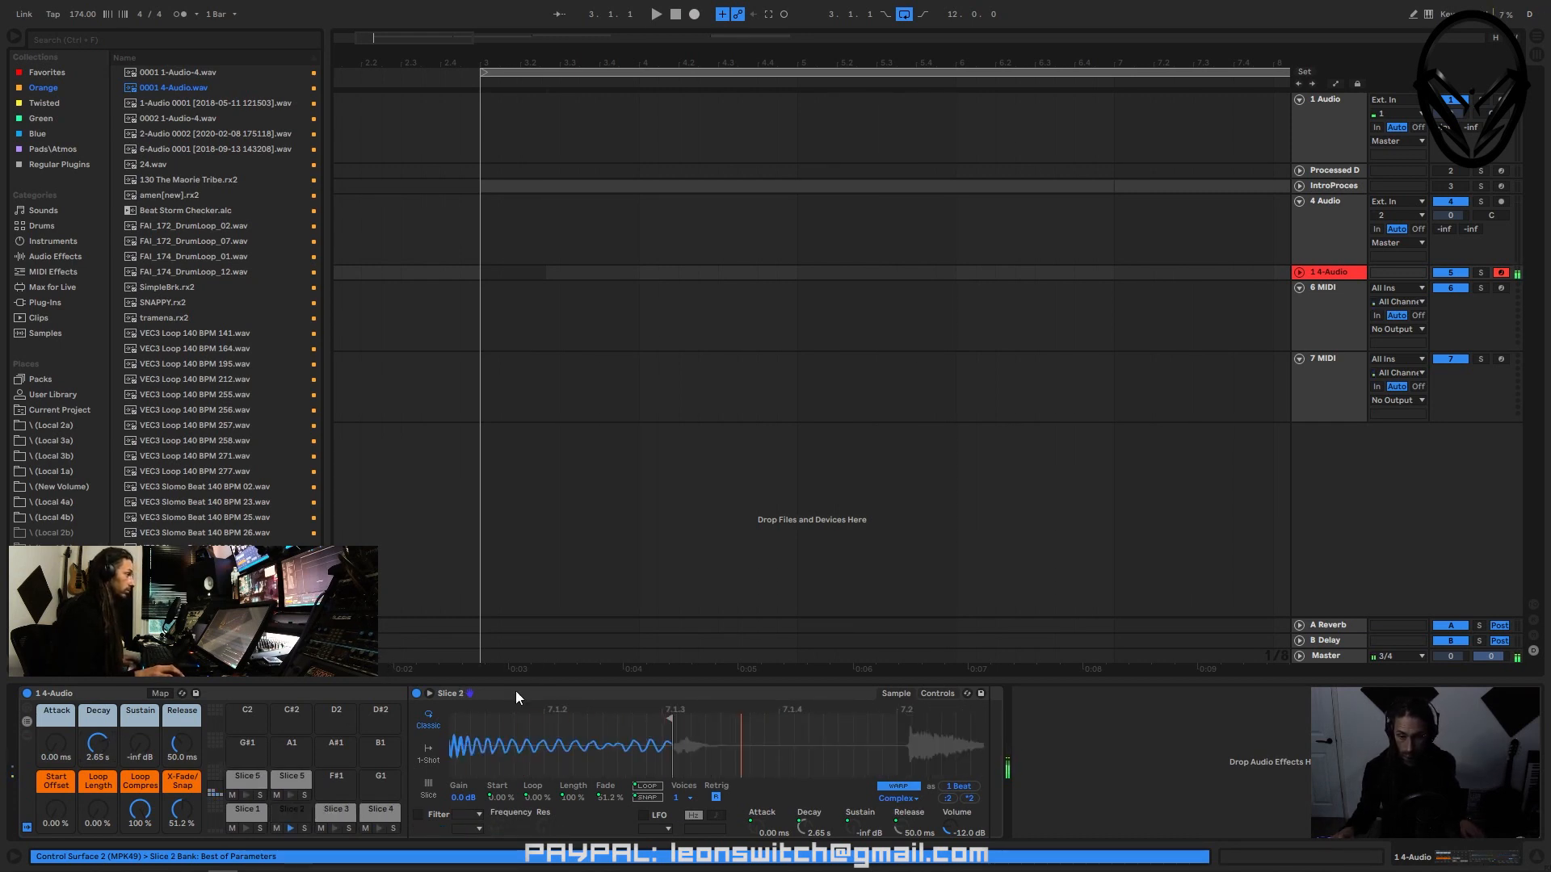
- Set the project tempo to 140 BPM
left_click(73, 19)
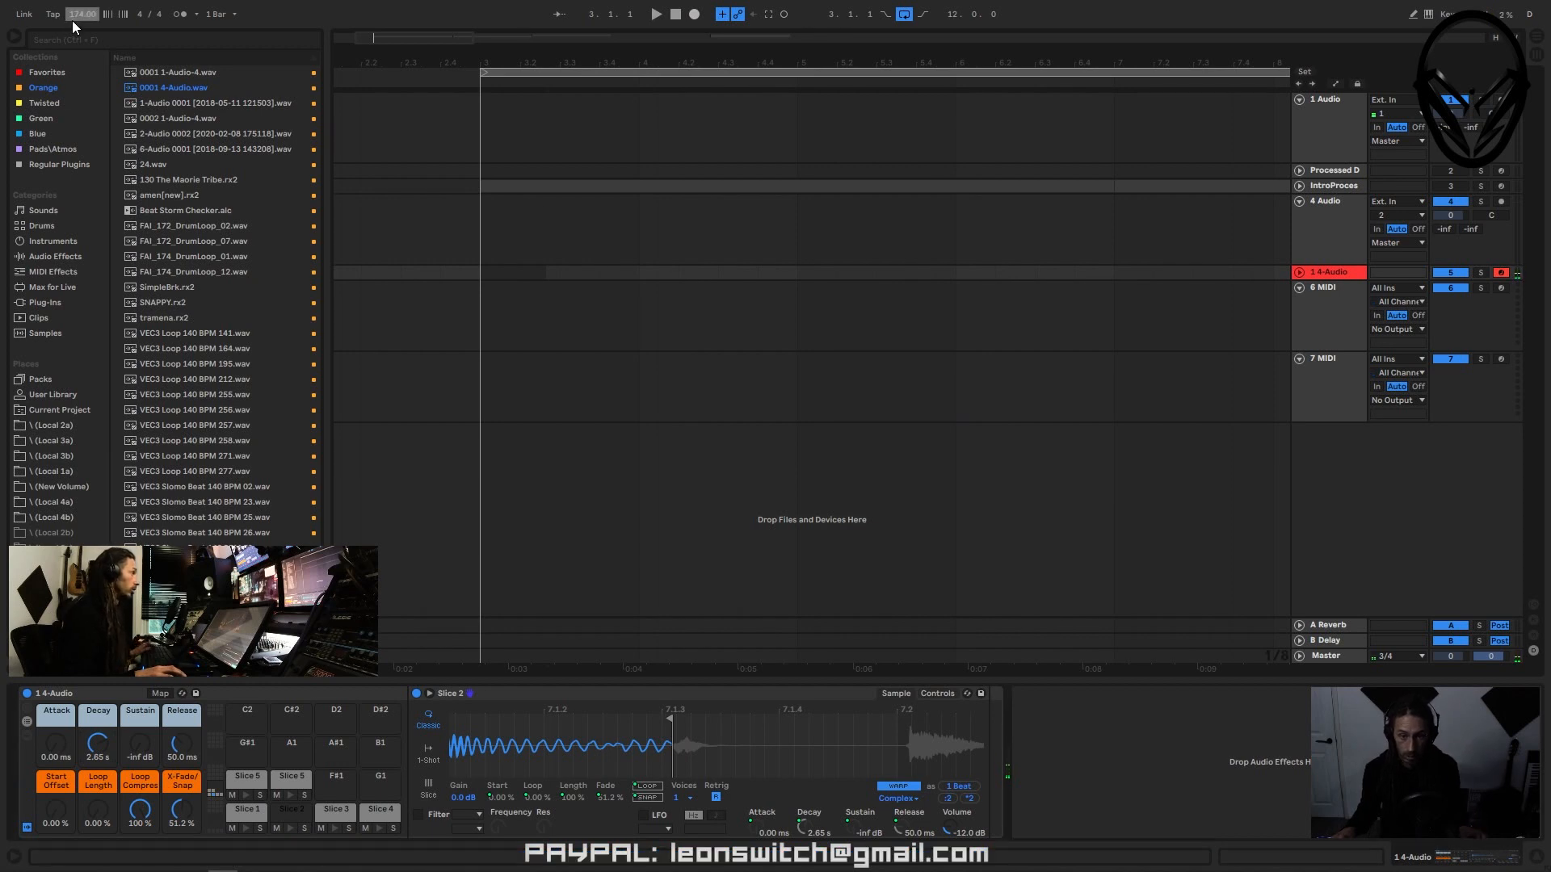
type("14")
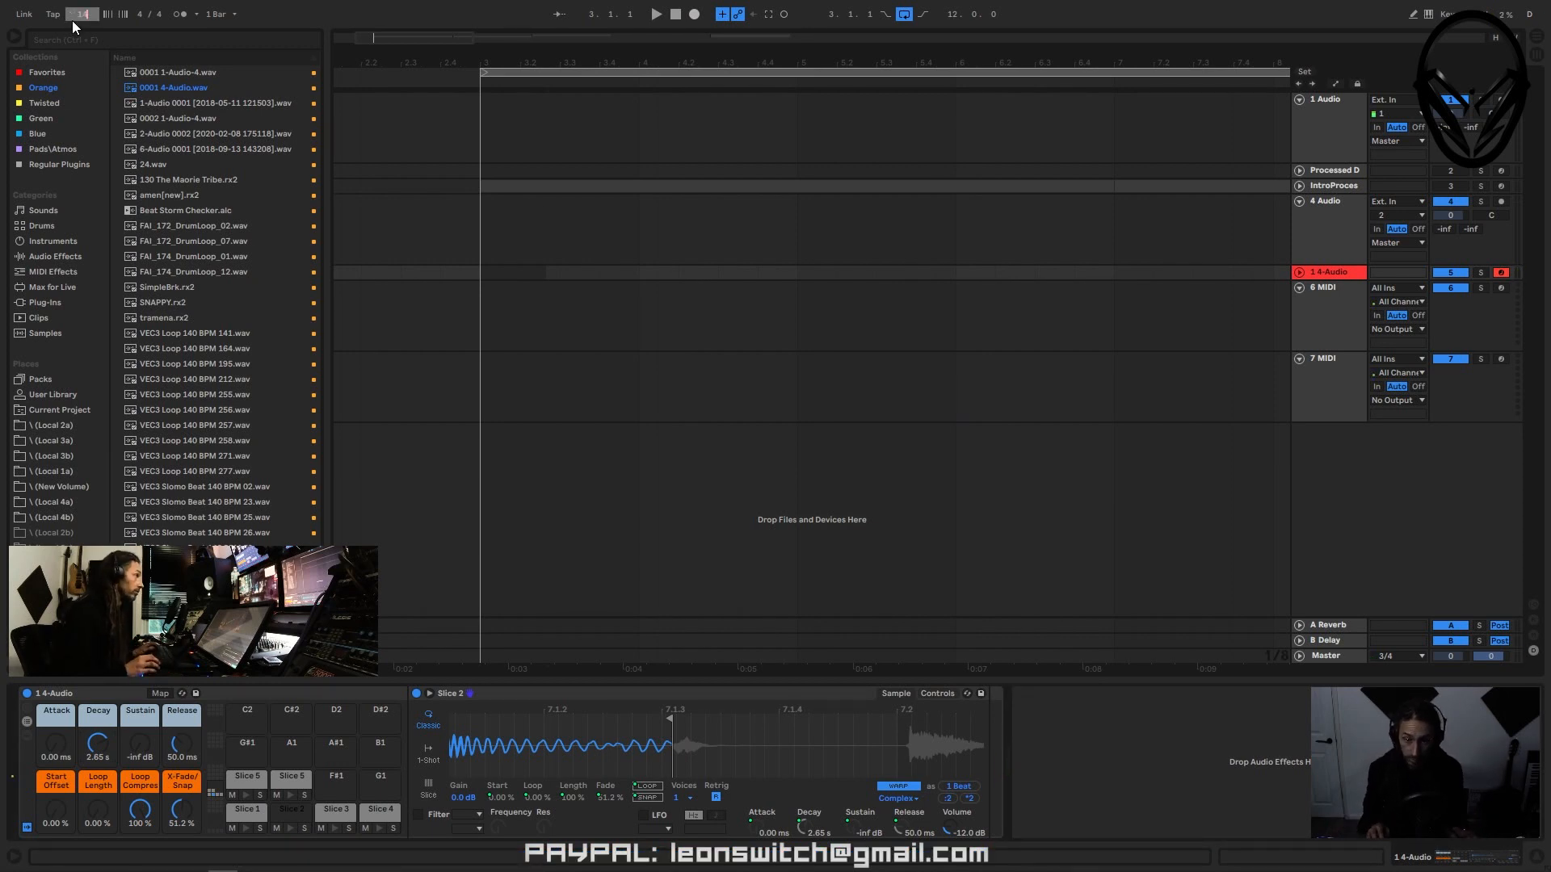
type("0")
key("Return")
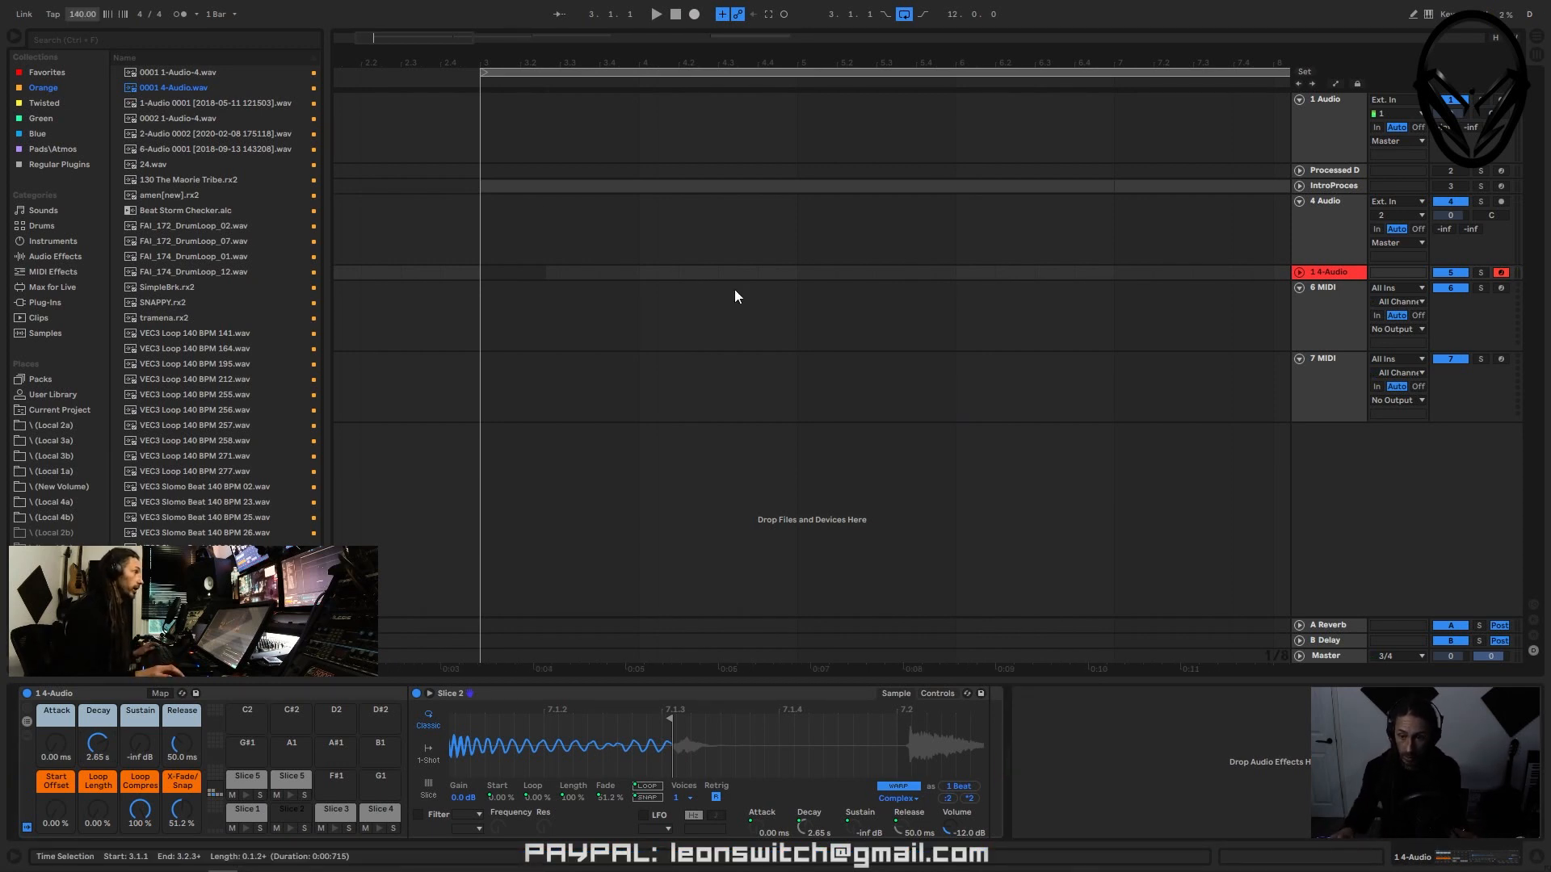
- Insert an empty four-bar MIDI clip on the 1 4-Audio track from bar 3 to bar 7 and loop that range
left_click(557, 274)
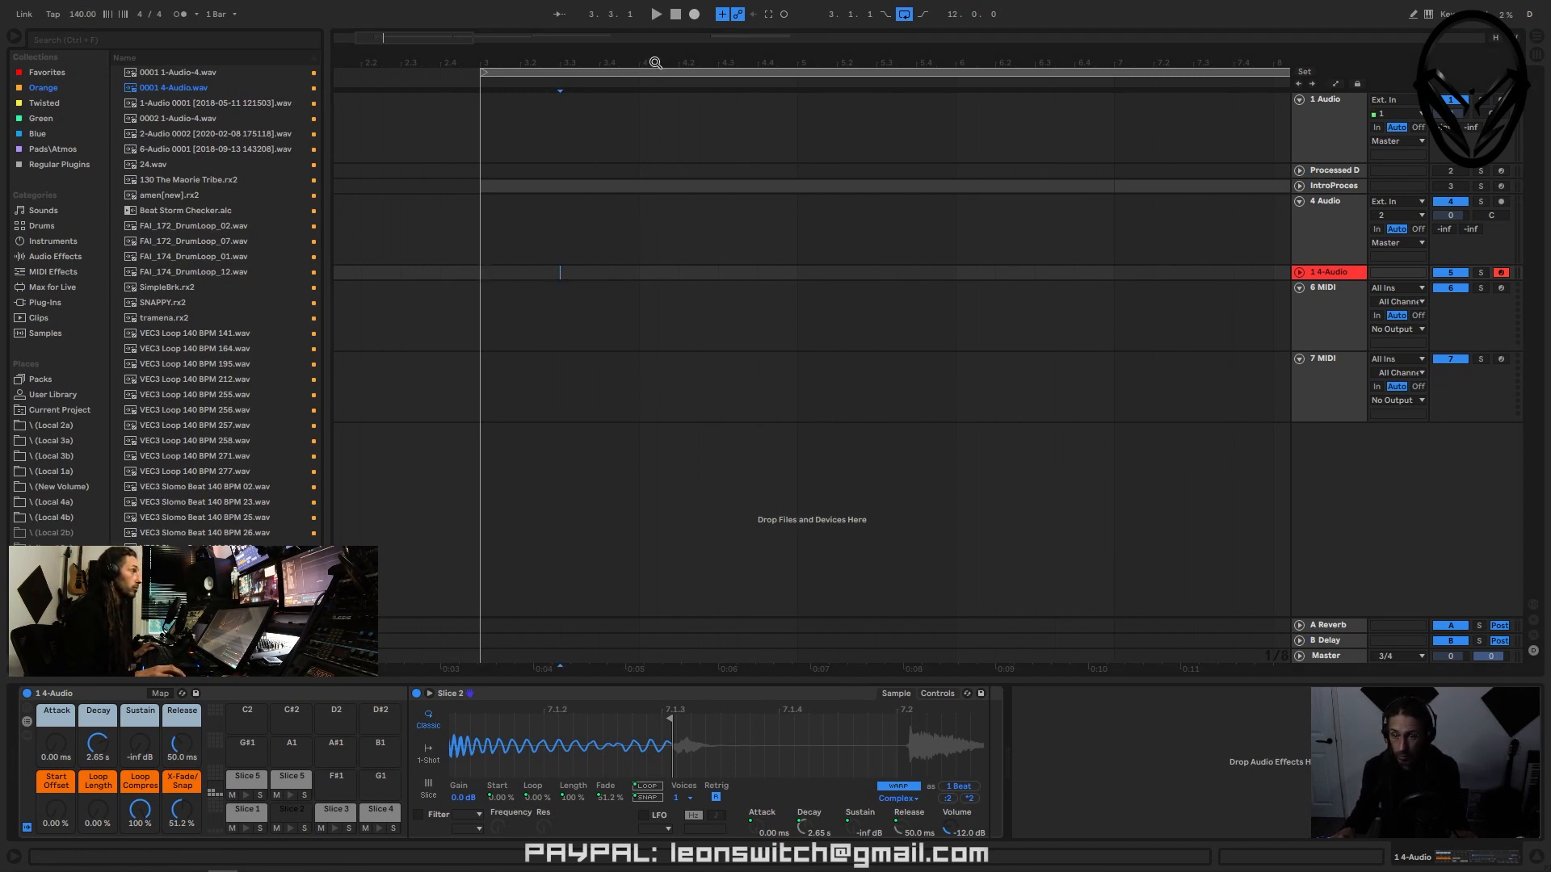
left_click_drag(655, 62, 453, 20)
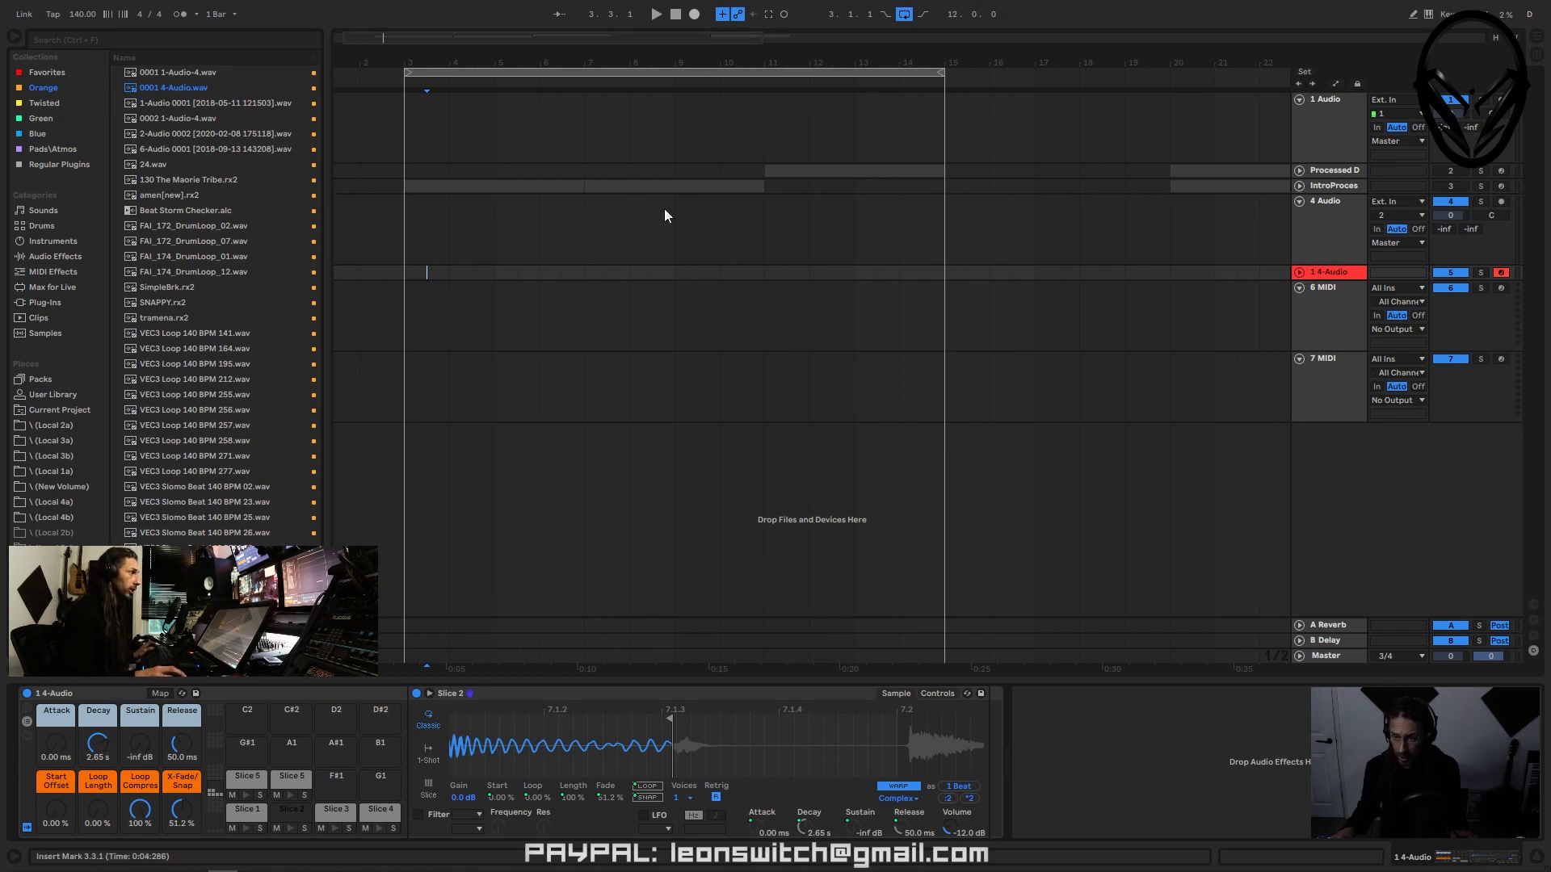
left_click(1333, 272)
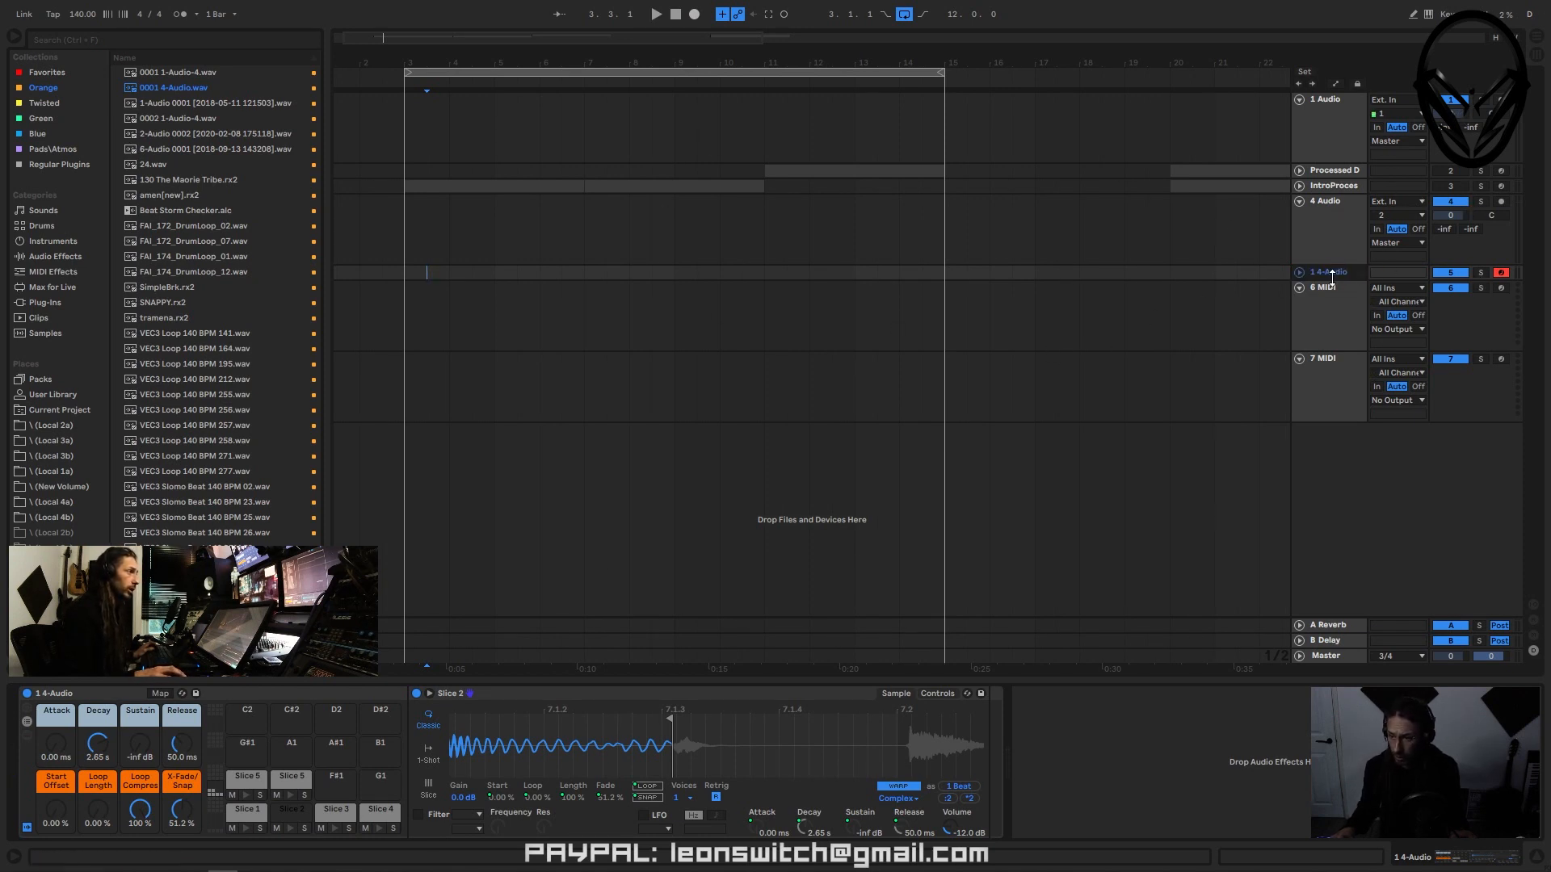
left_click_drag(404, 273, 534, 268)
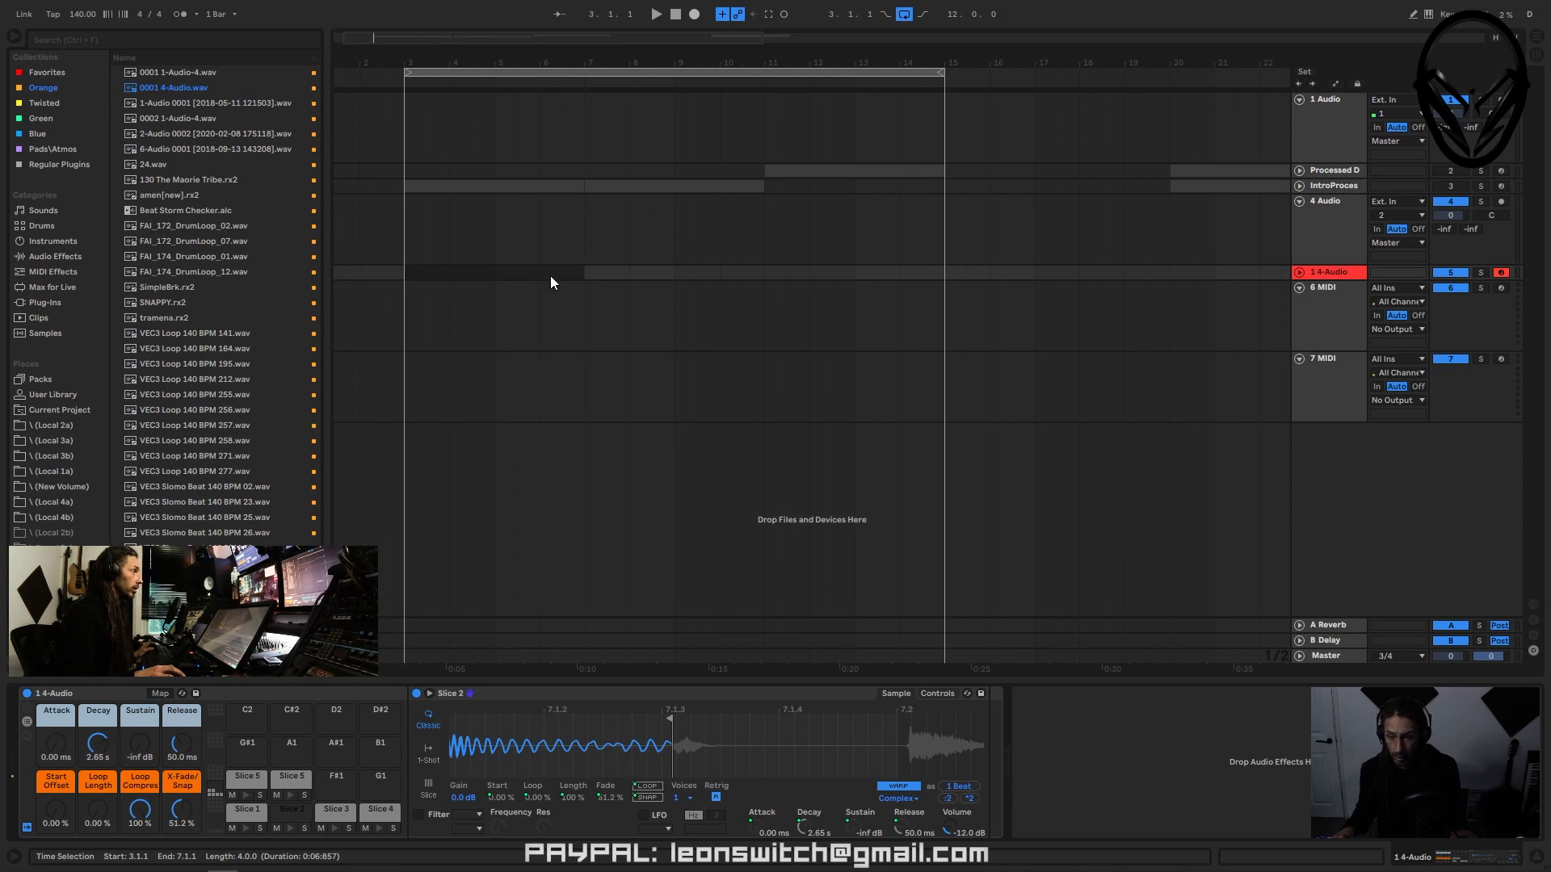
right_click(550, 273)
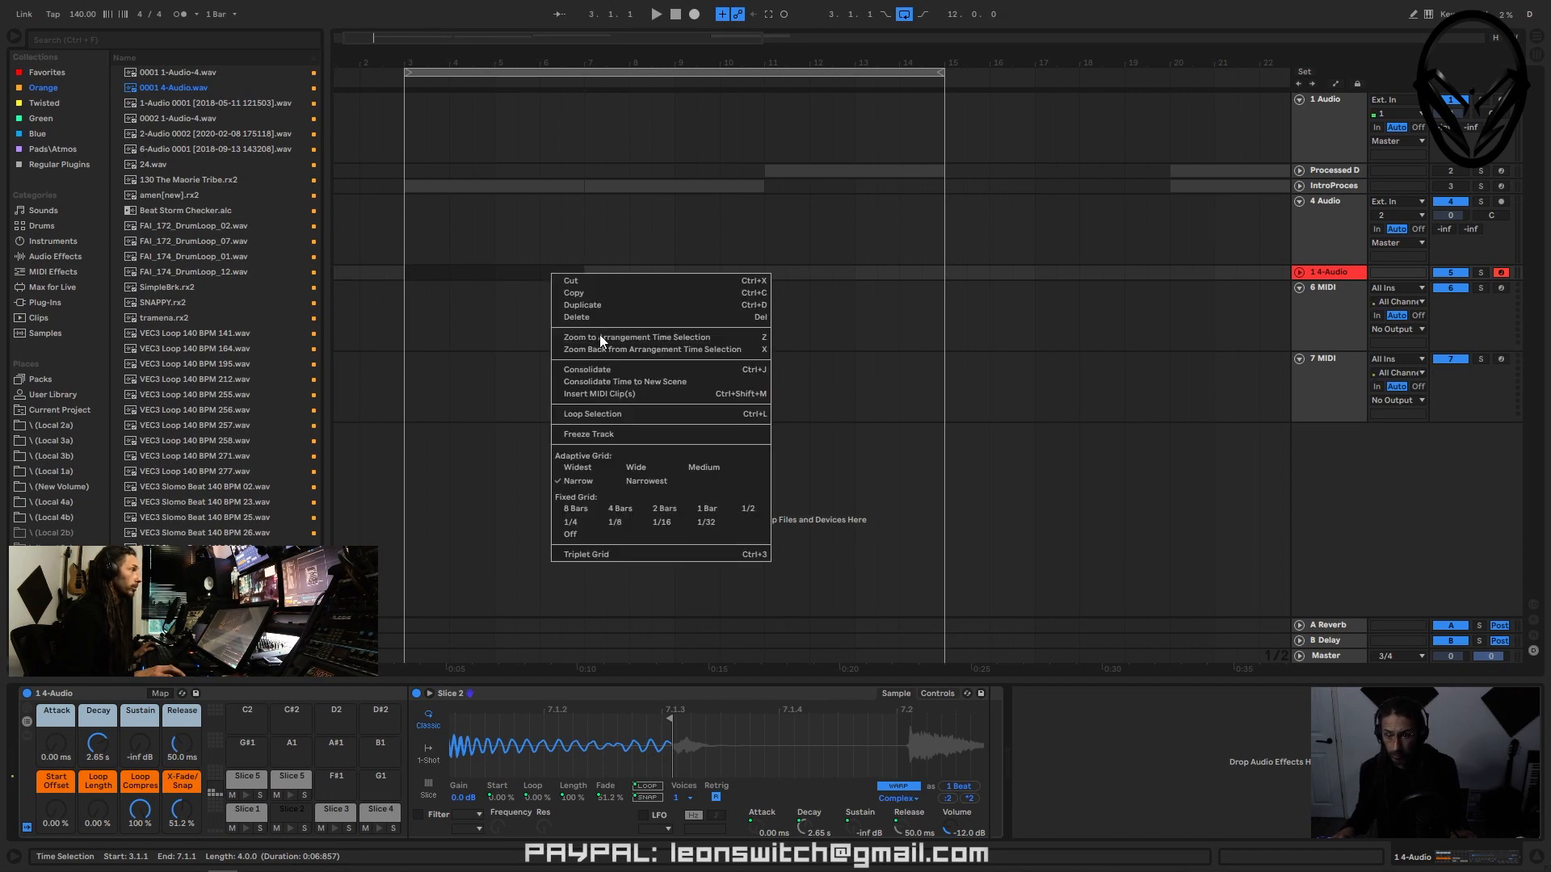
left_click(604, 392)
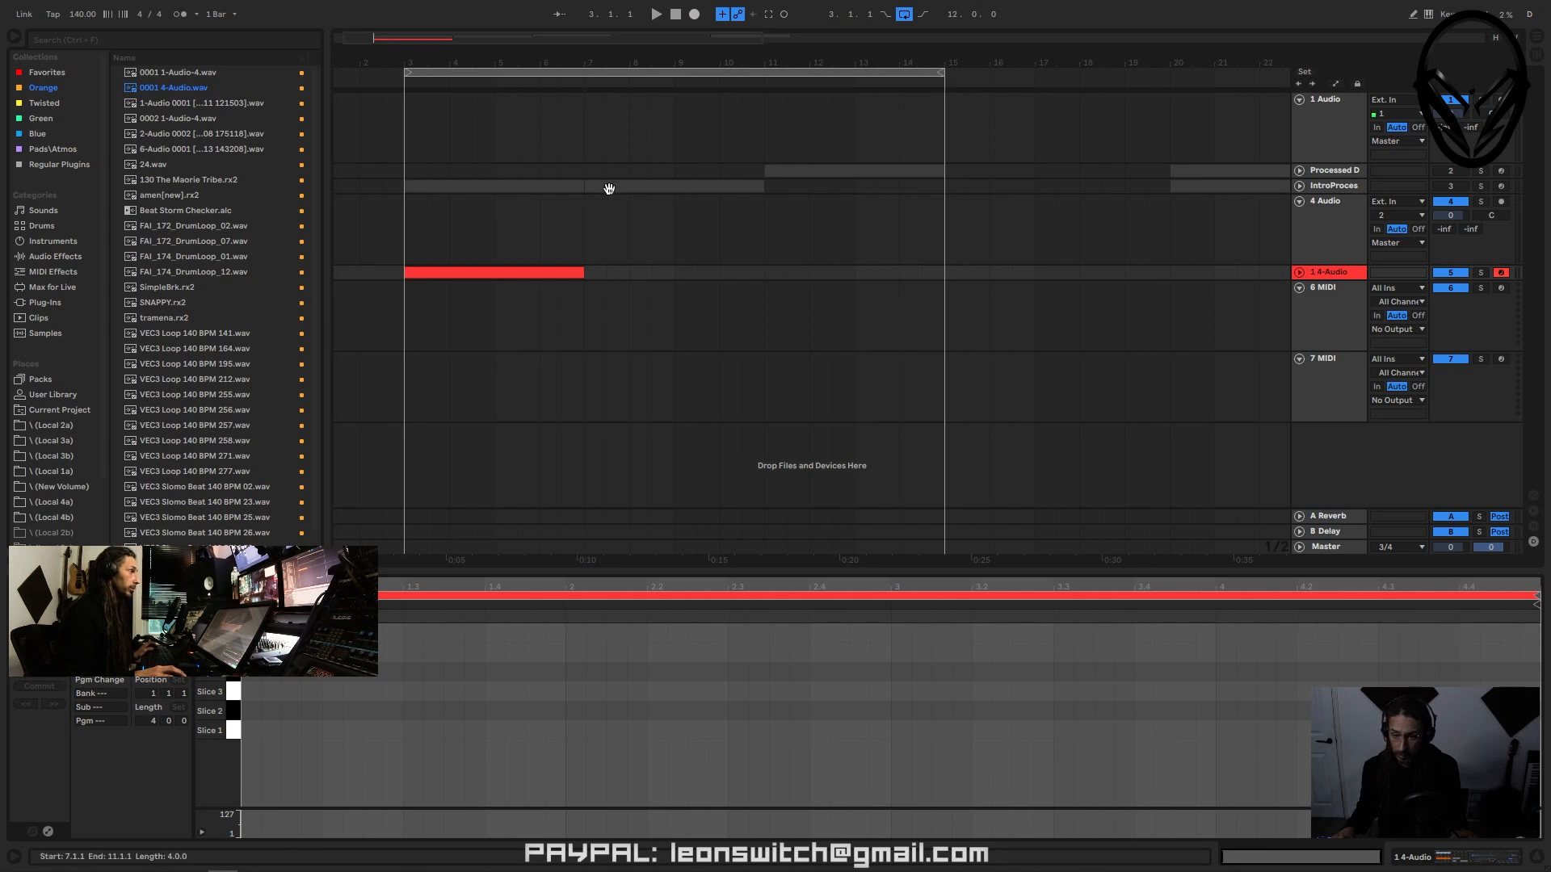
key("ctrl+l")
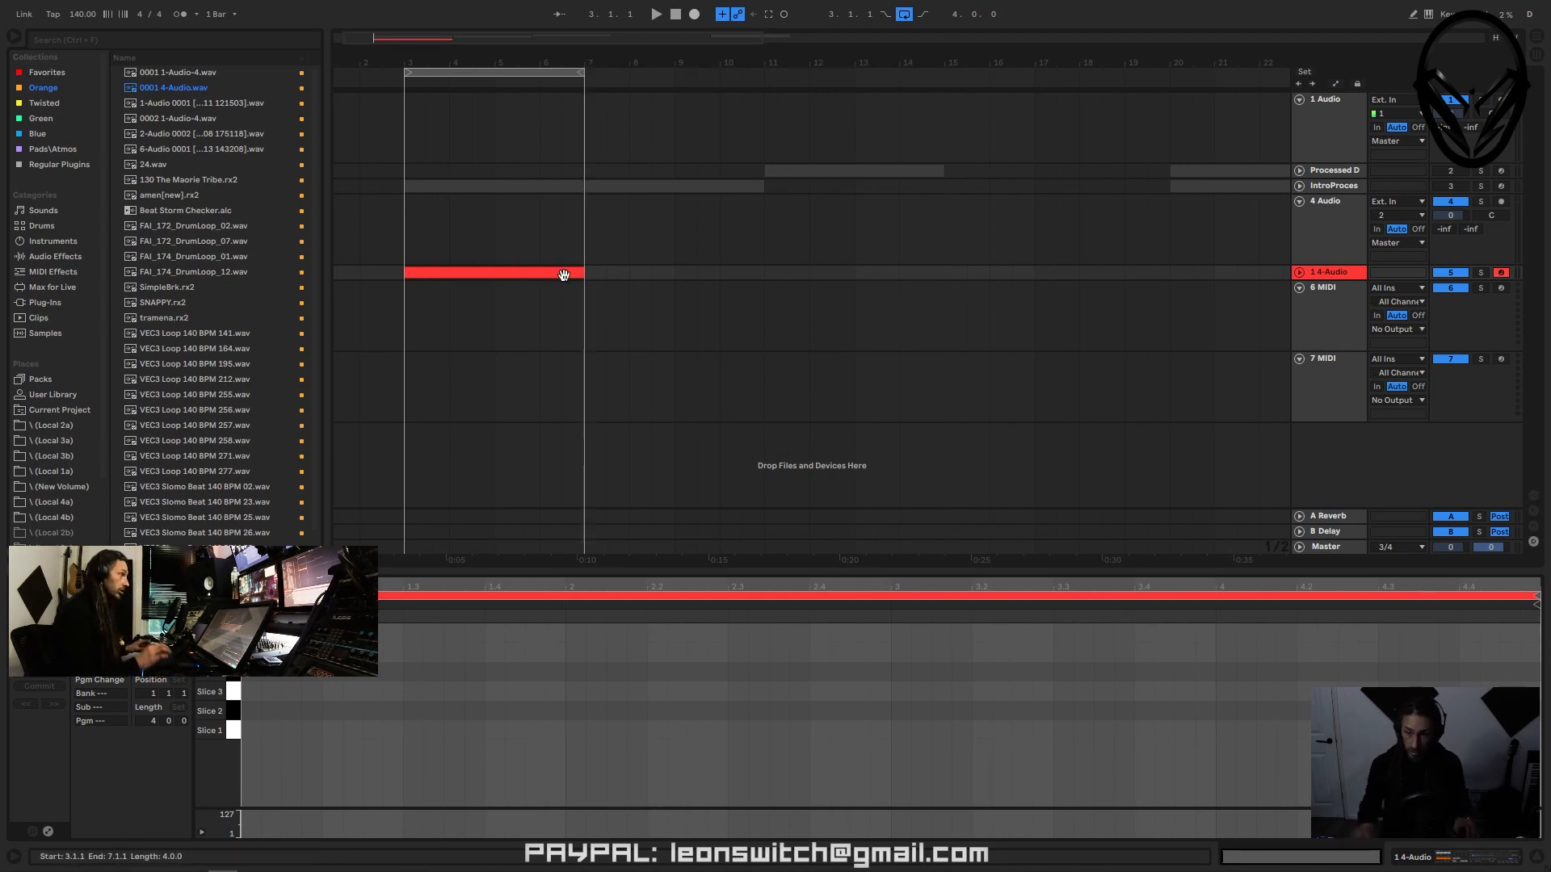
- Program eighth notes in the clip's first bar with Slices 2, 3, 2, 4, 5, the Slice 5 copy and 5, leaving 1.1.3 empty, and play it
left_click_drag(482, 568, 478, 629)
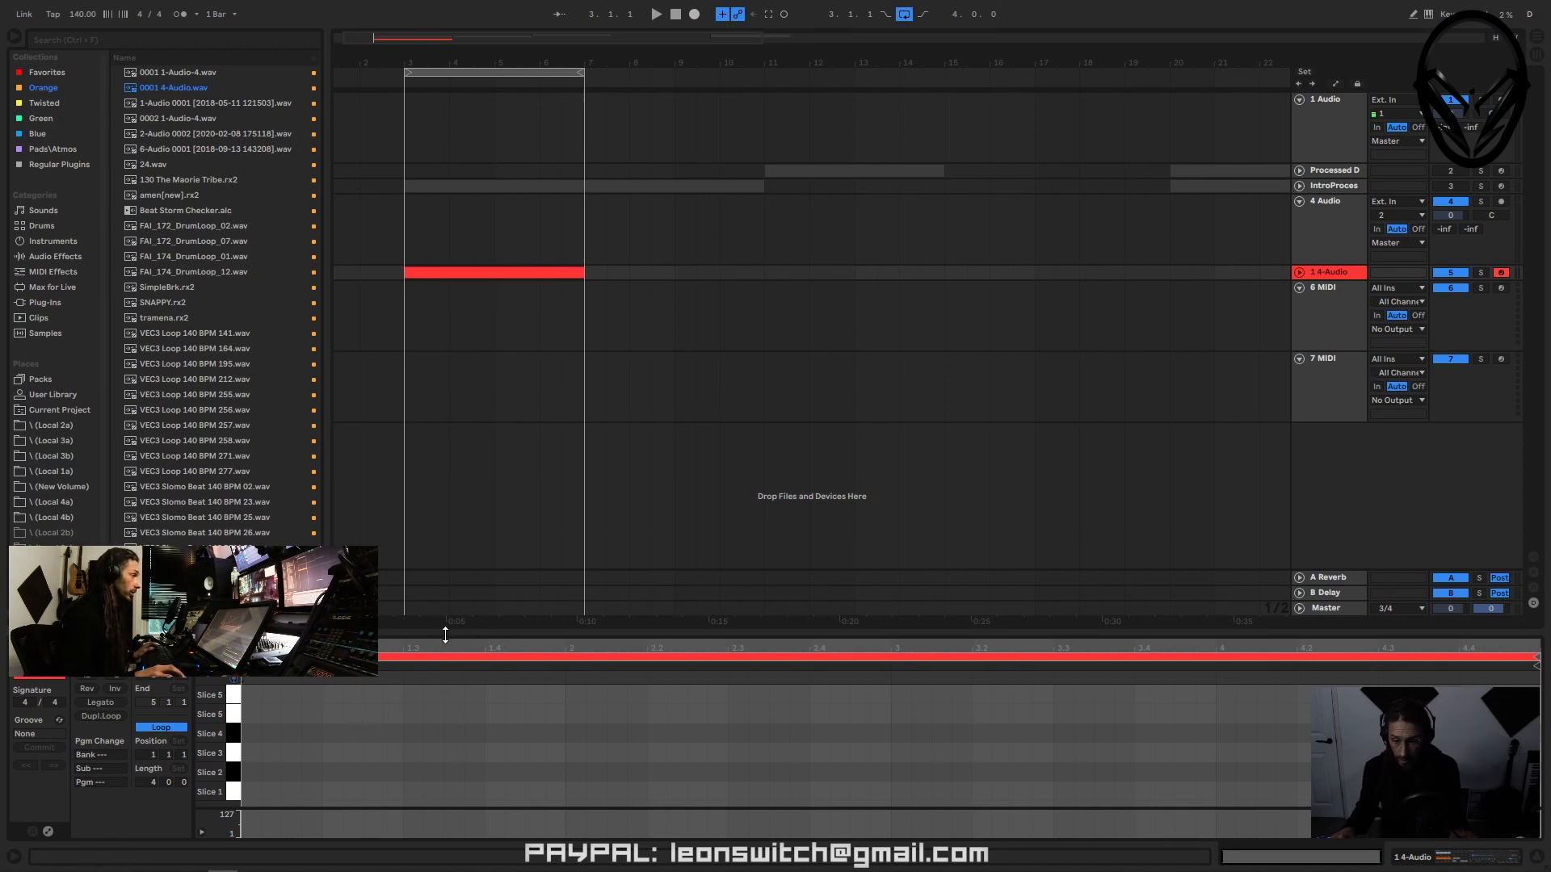
left_click_drag(445, 636, 441, 654)
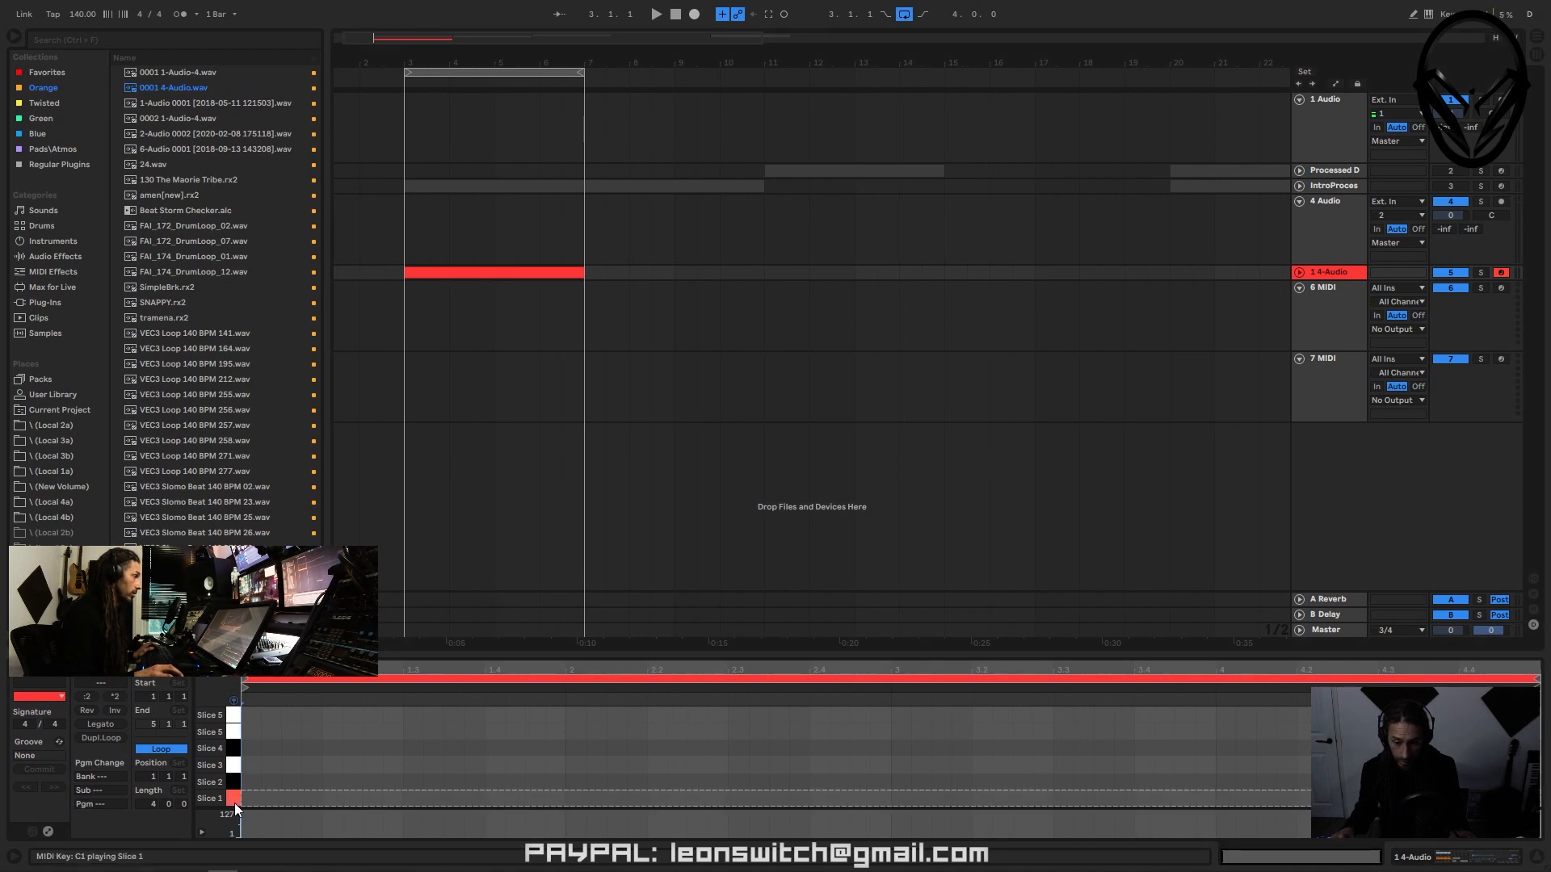
left_click(236, 782)
left_click(236, 783)
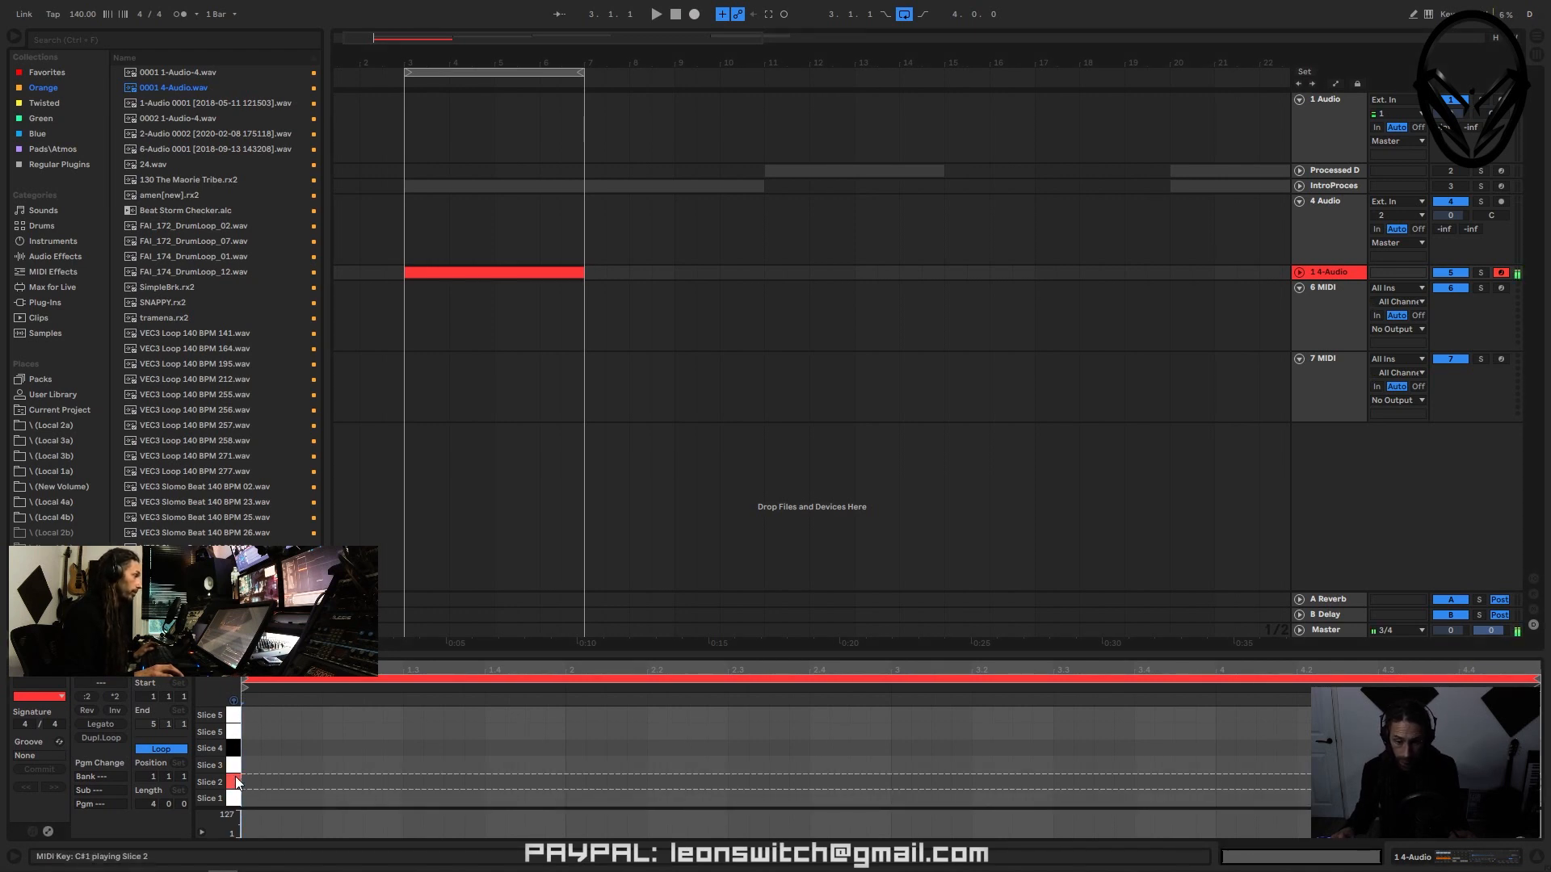
left_click(236, 783)
left_click_drag(251, 783, 533, 737)
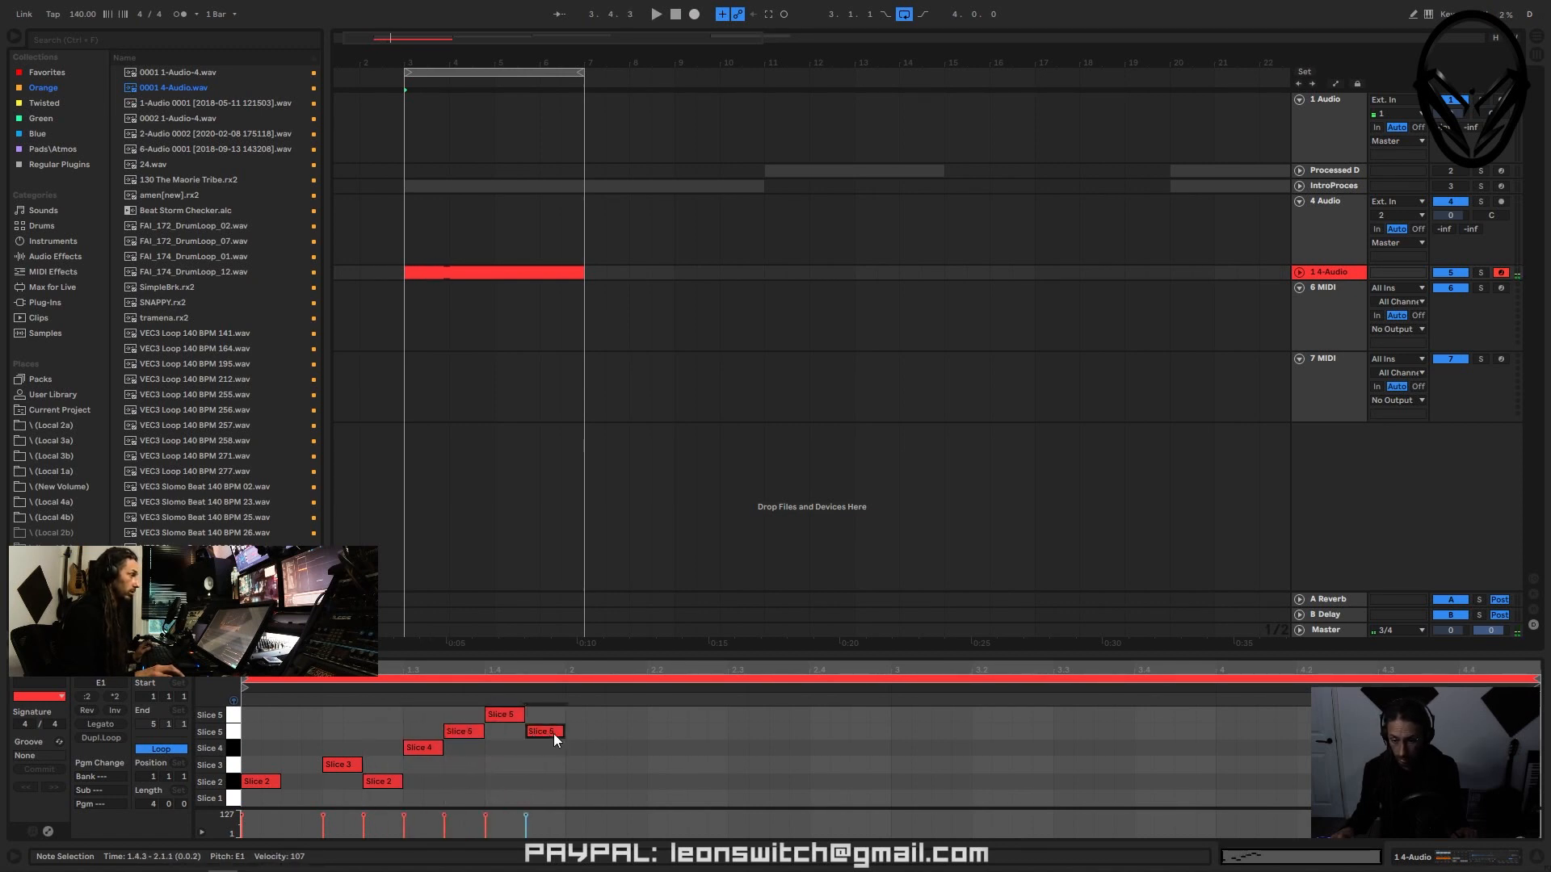
key("space")
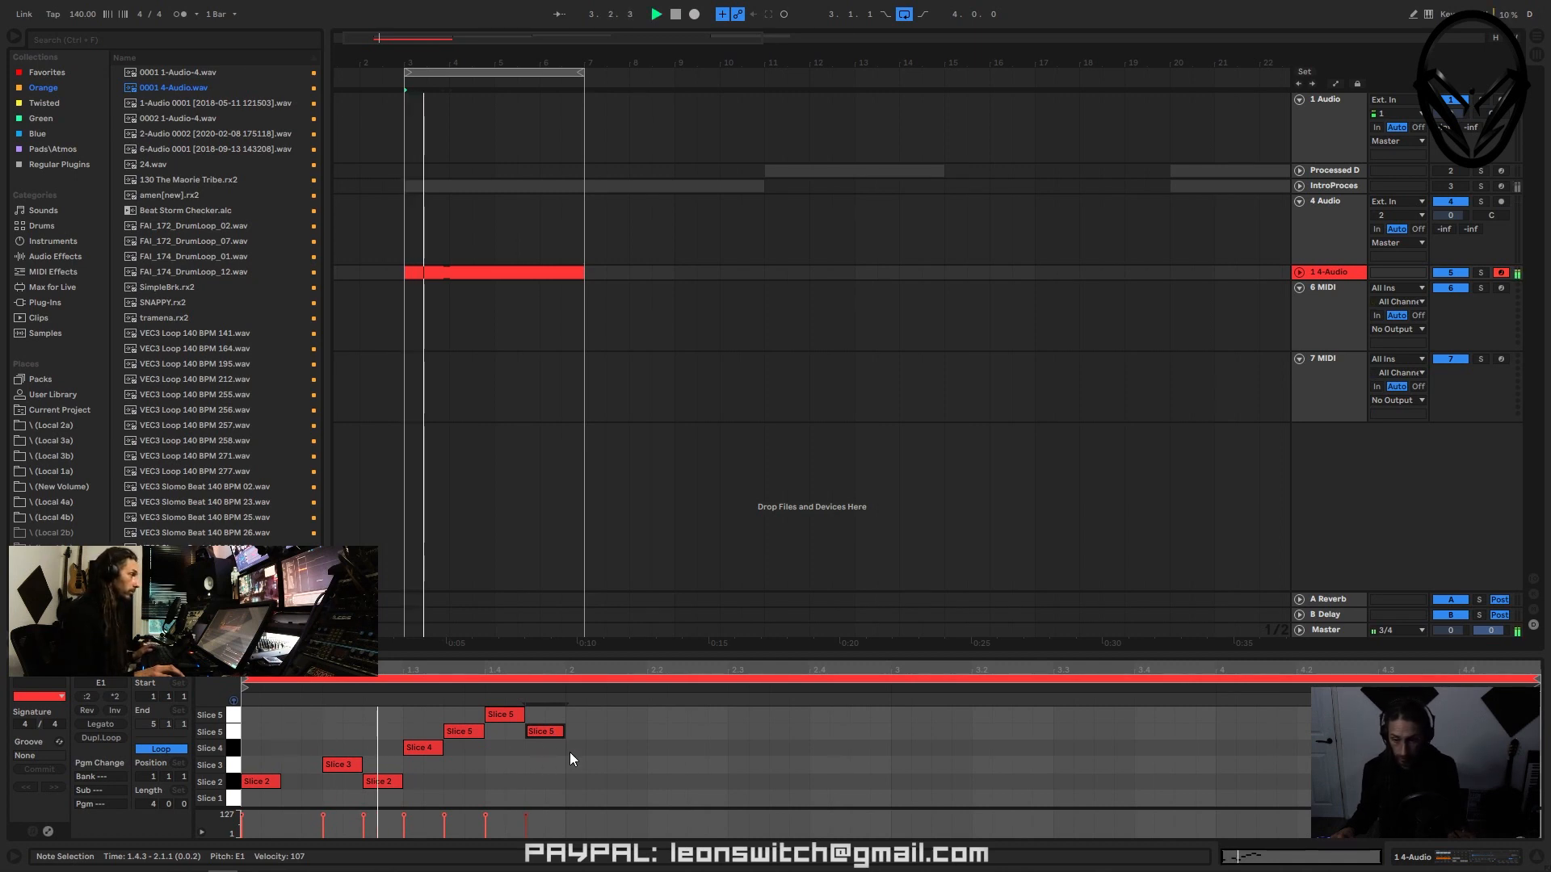
key("space")
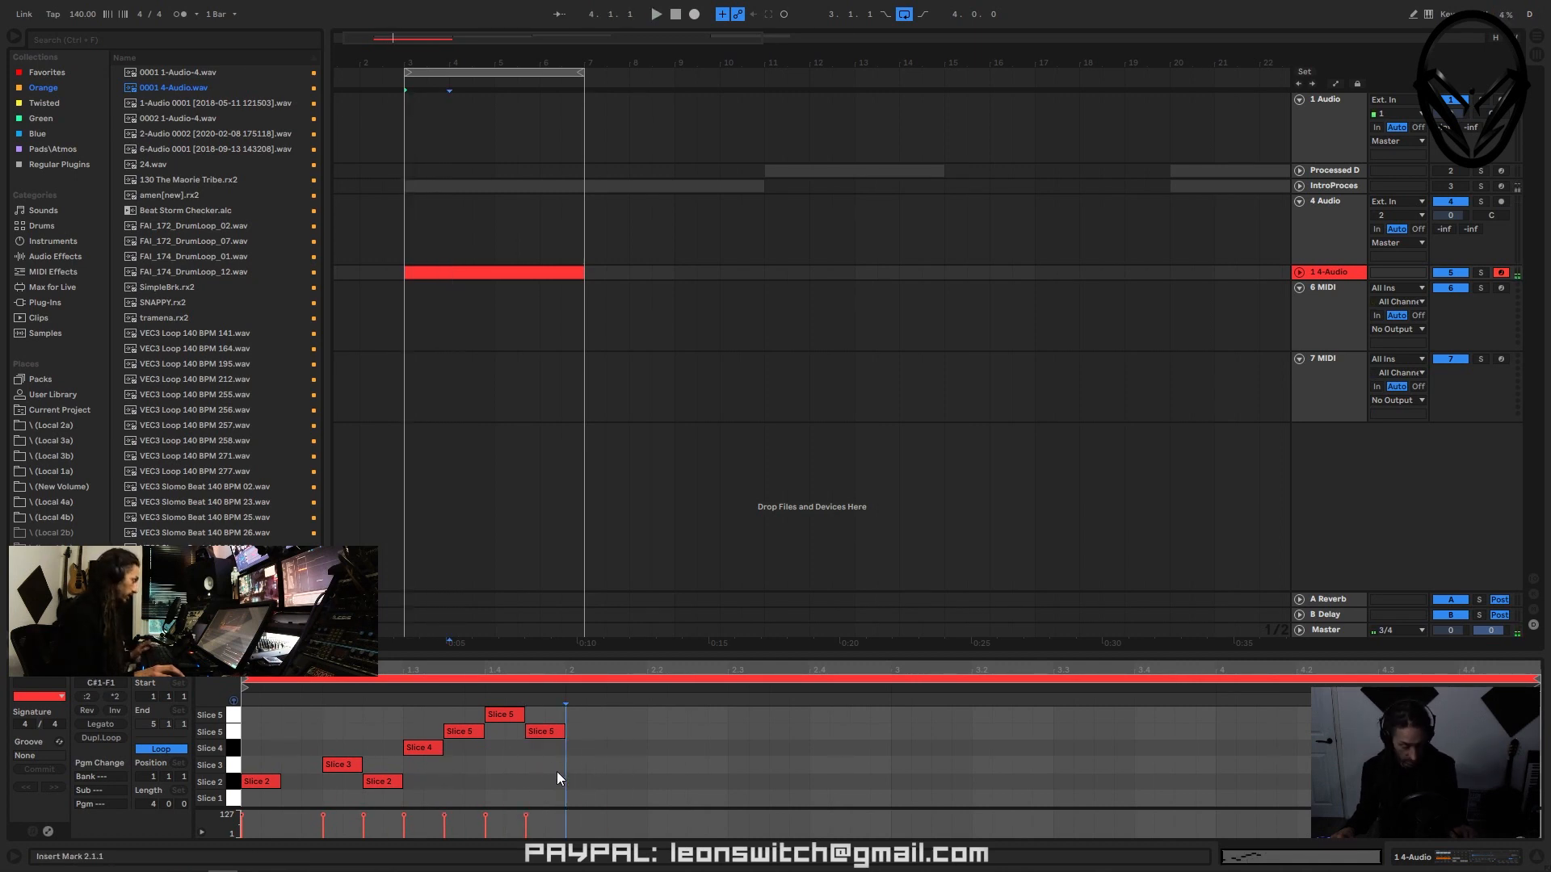
- Duplicate the first bar's notes into bar 2 and change that bar's opening to Slice 3 followed by Slice 2
key("ctrl+a")
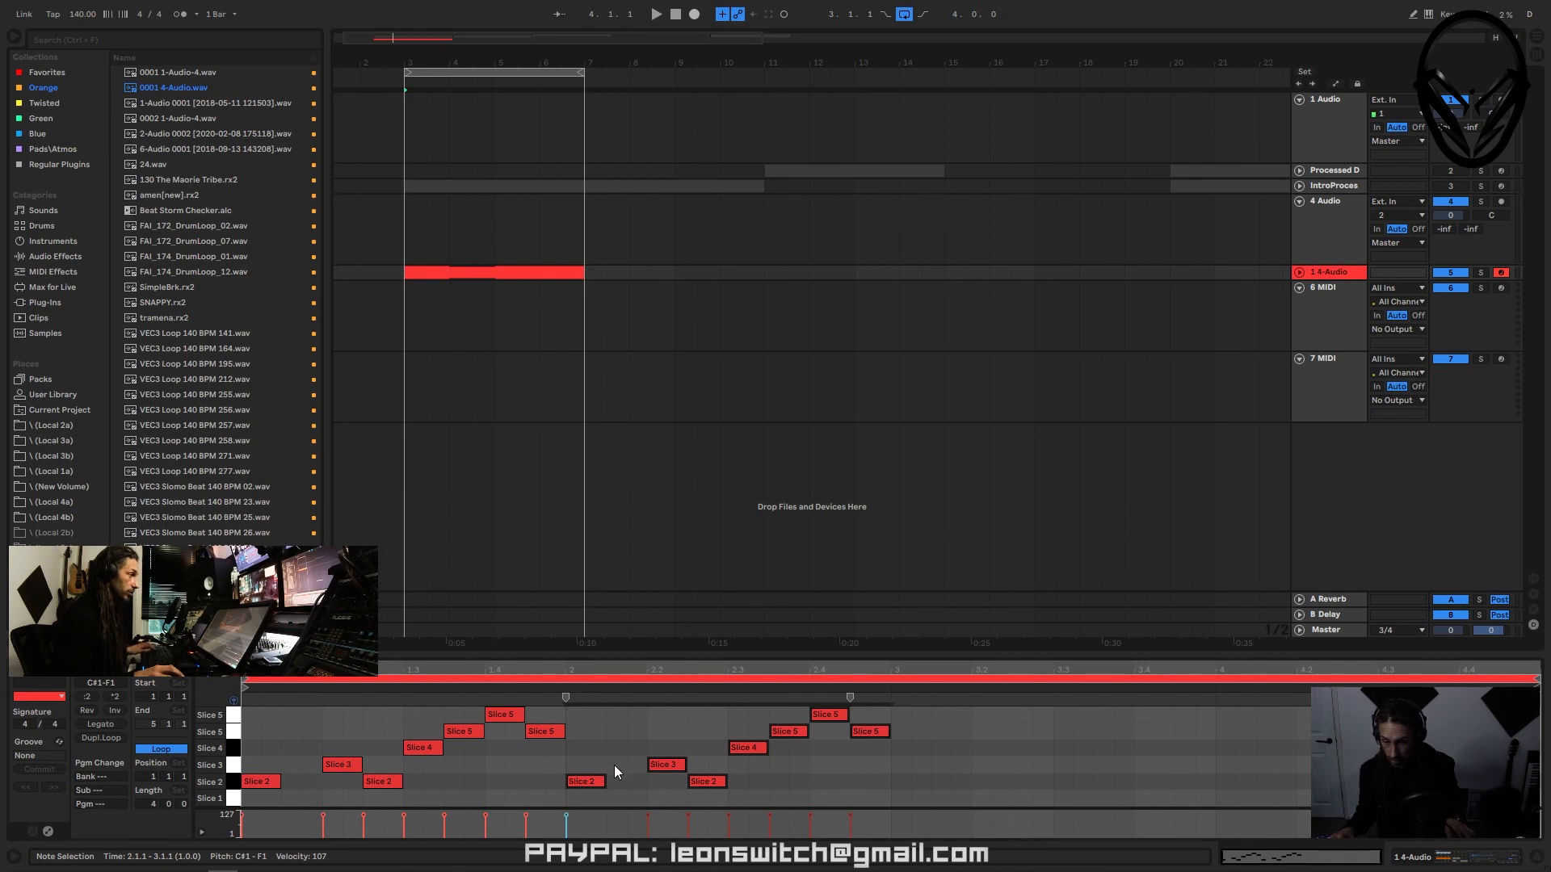
left_click(614, 771)
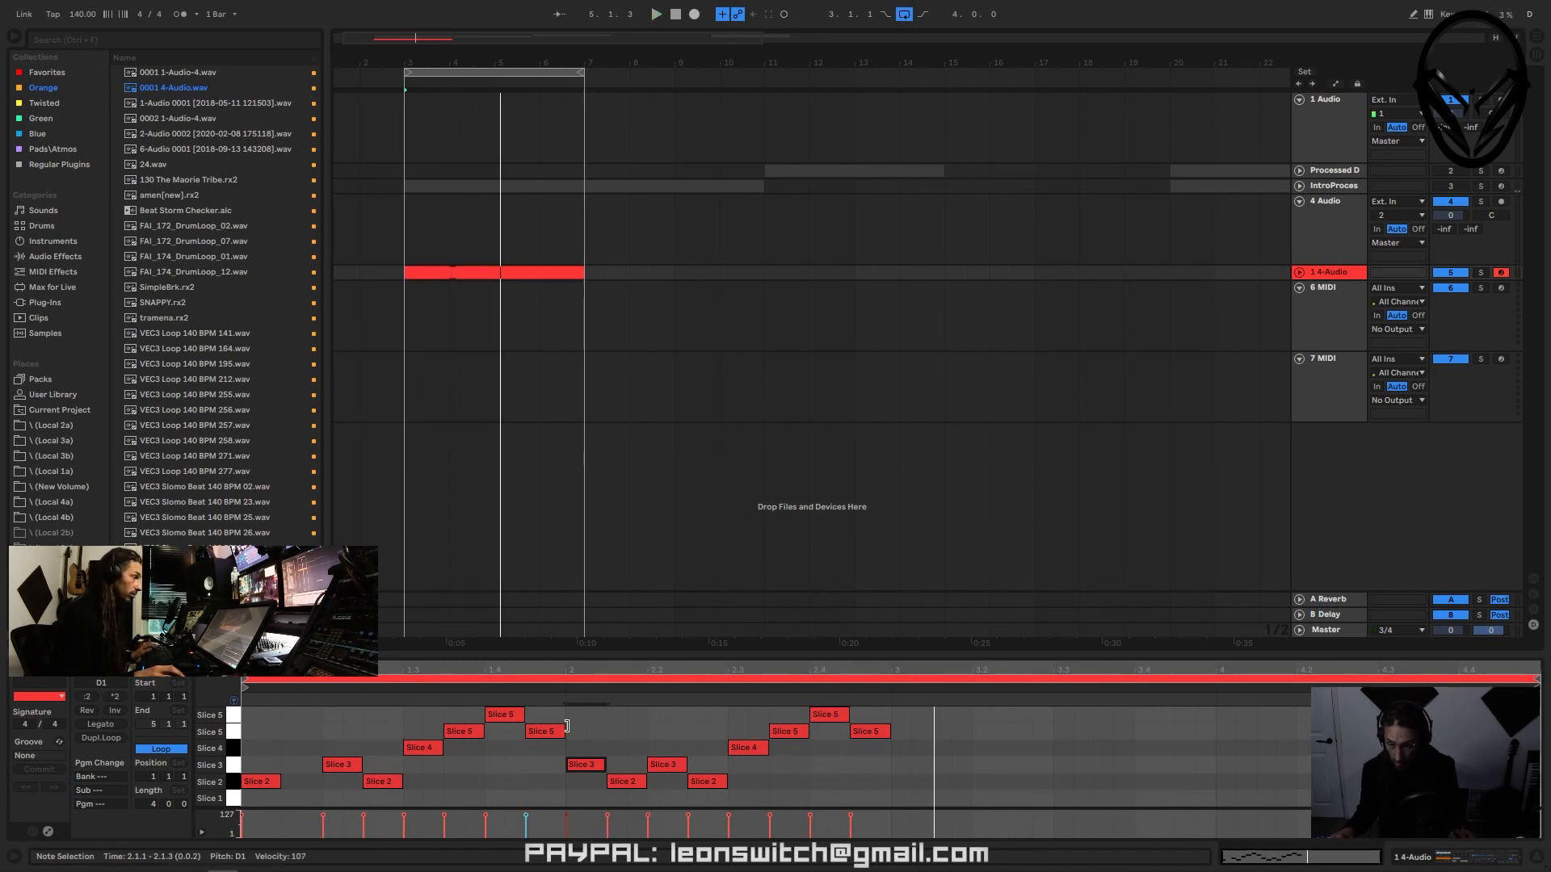
- Duplicate the second bar's notes into bars 3 and 4 of the clip and play the four-bar pattern
left_click_drag(577, 714, 859, 797)
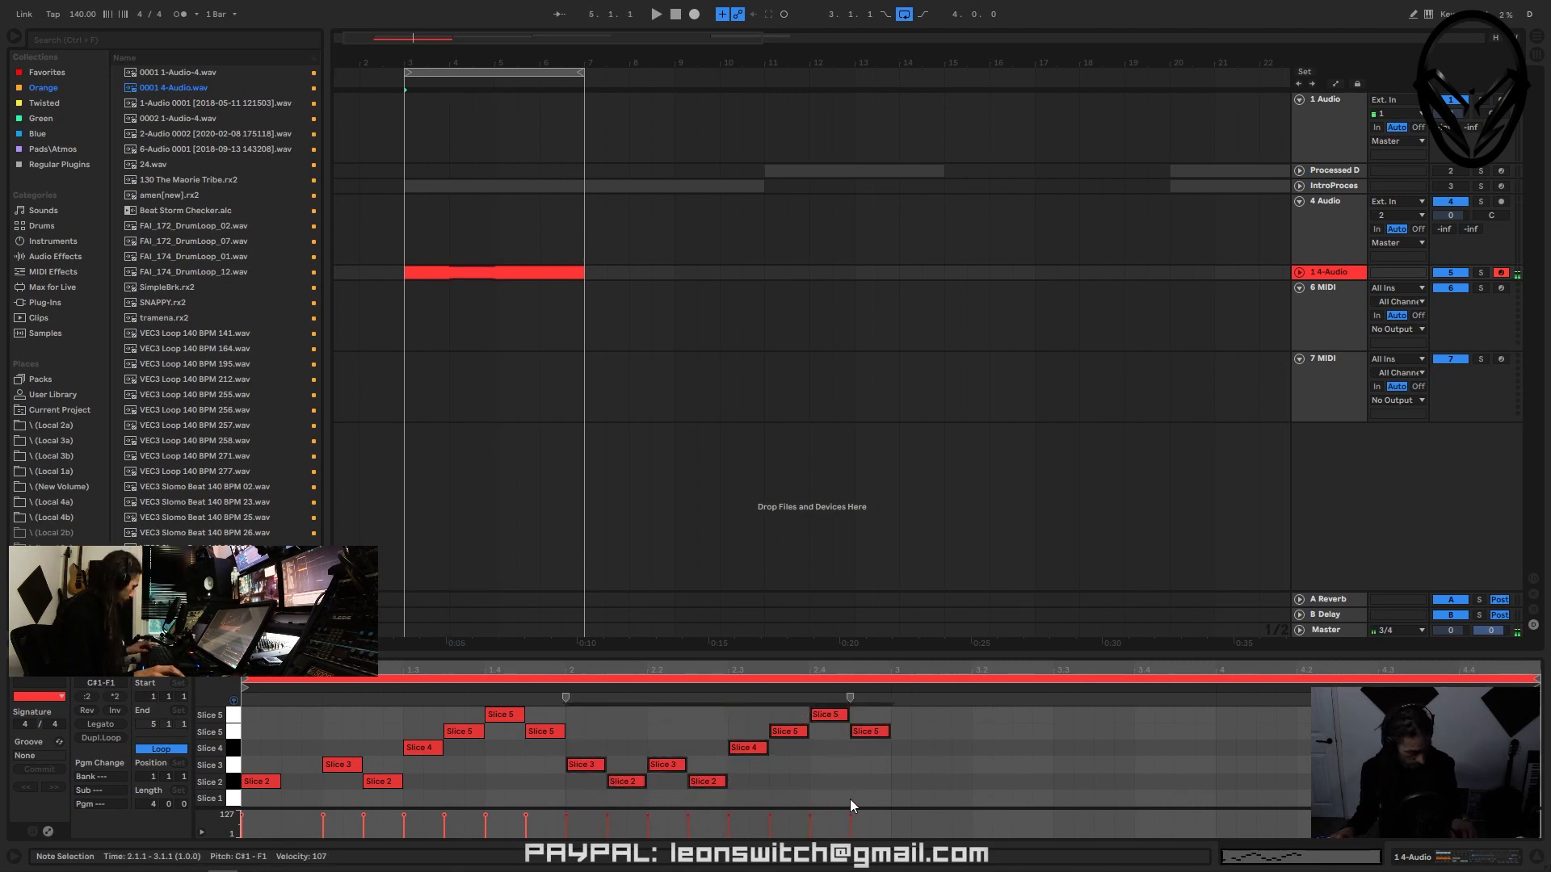
key("ctrl+d")
key("ctrl+d")
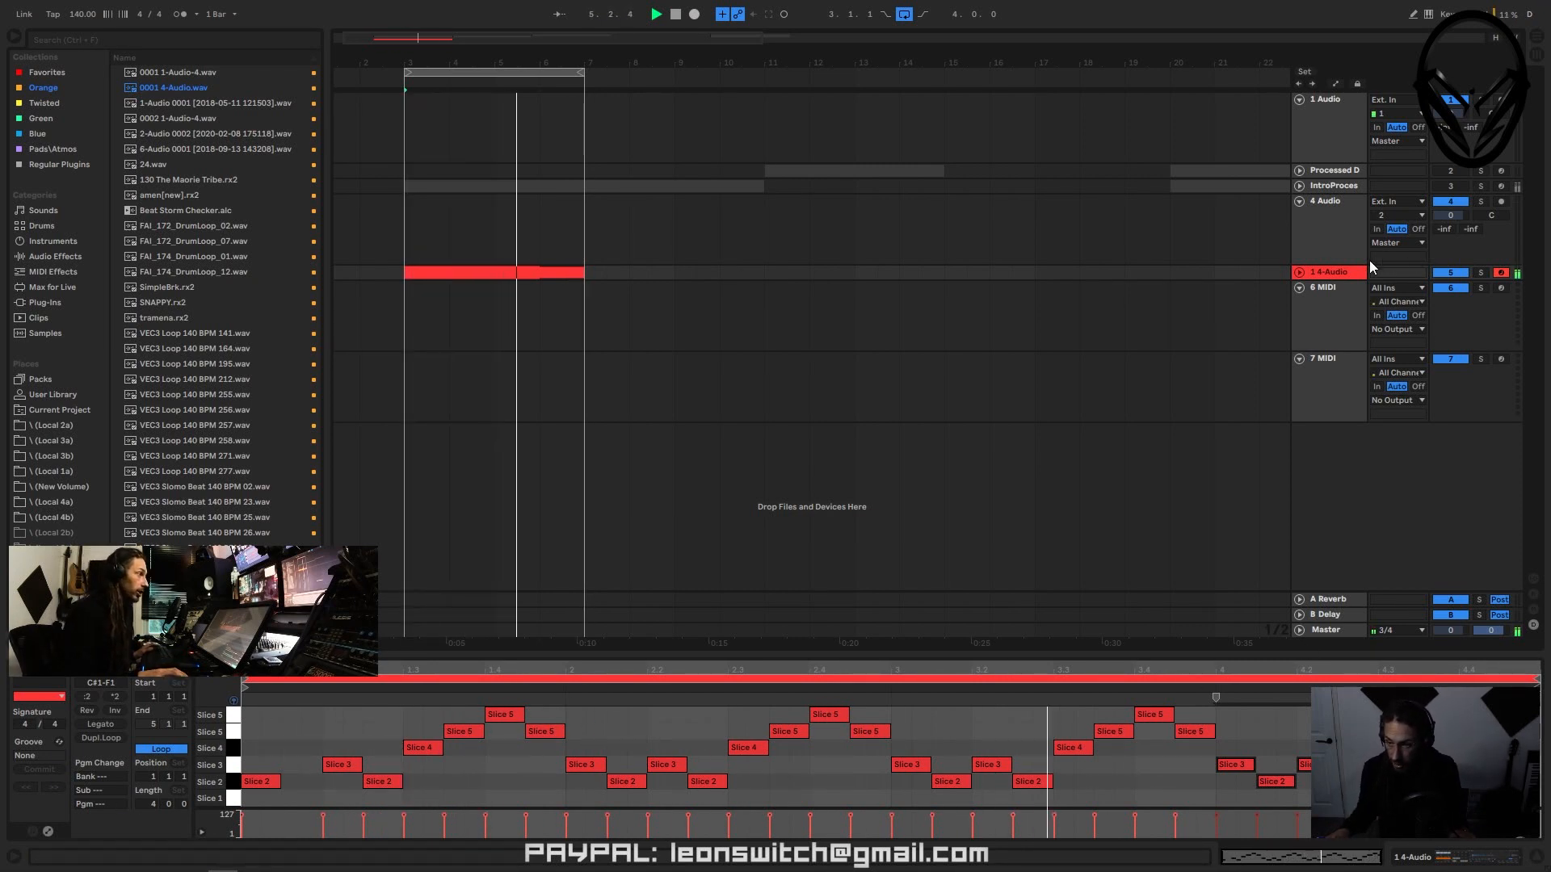
- Set the 1 4-Audio drum rack's Decay macro to 789 ms and its Sustain macro to -33 dB
left_click(1340, 274)
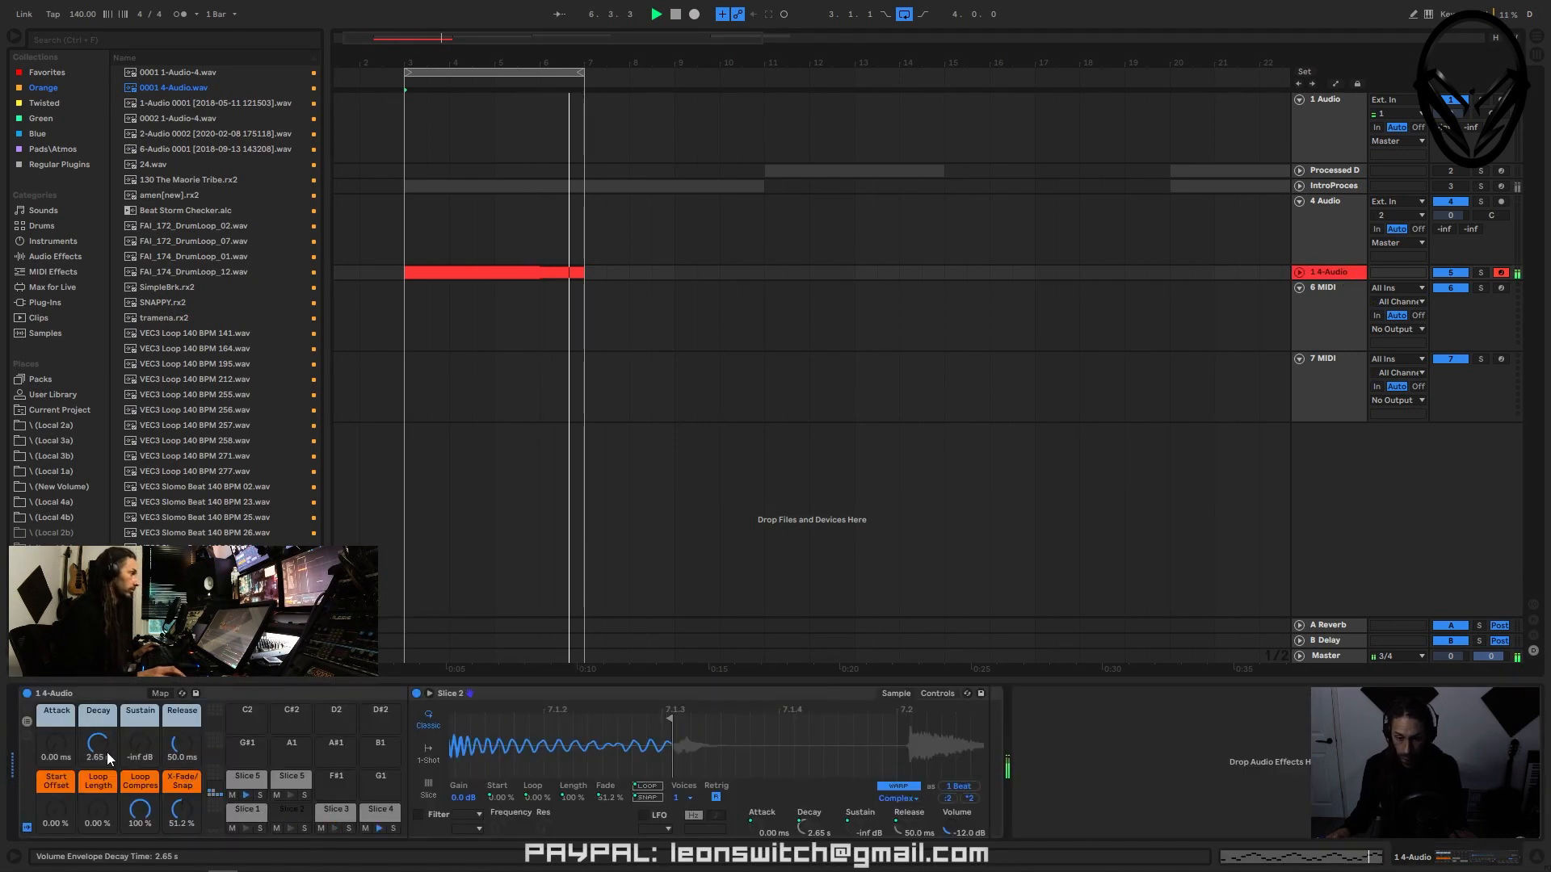
left_click_drag(139, 743, 97, 760)
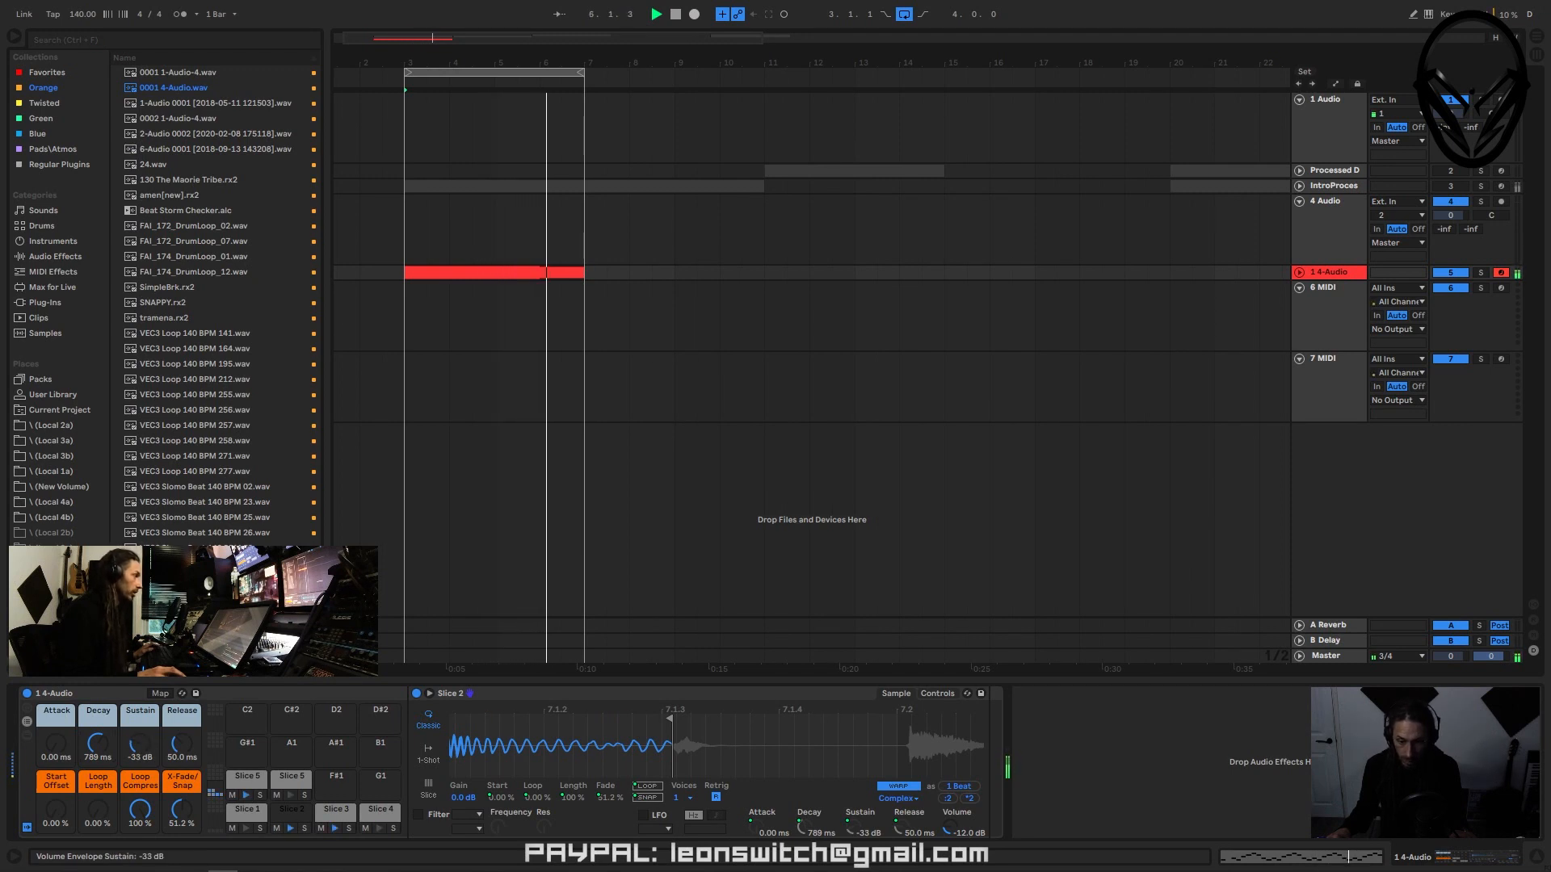
left_click_drag(139, 745, 140, 741)
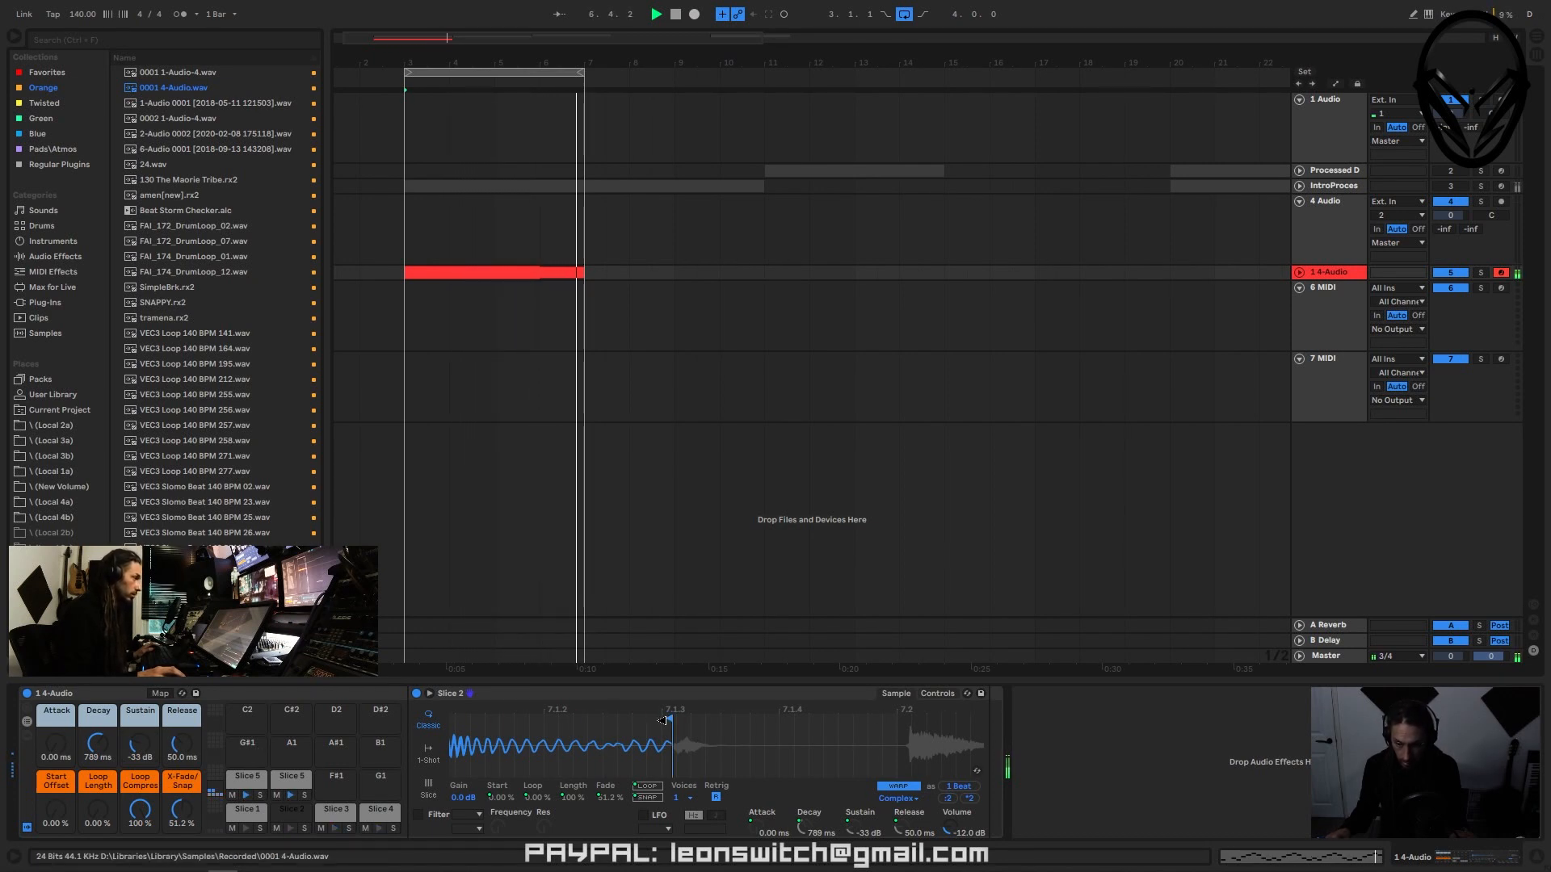
- Shorten Slice 2's sample by moving its end marker back to shortly after 7.1.2
left_click_drag(663, 720, 590, 720)
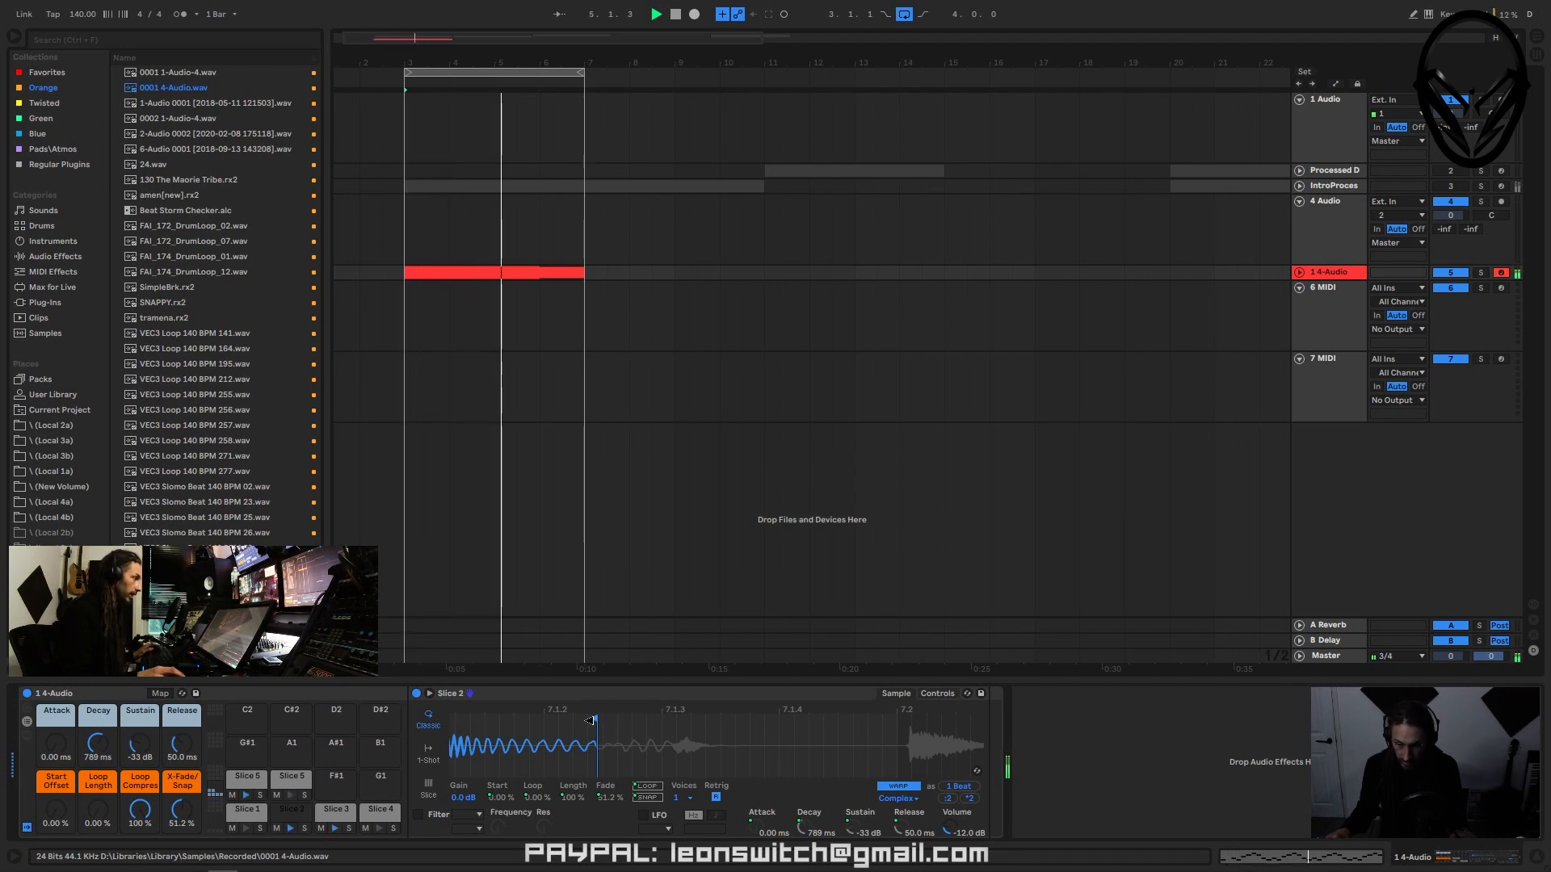
left_click_drag(555, 735, 662, 735)
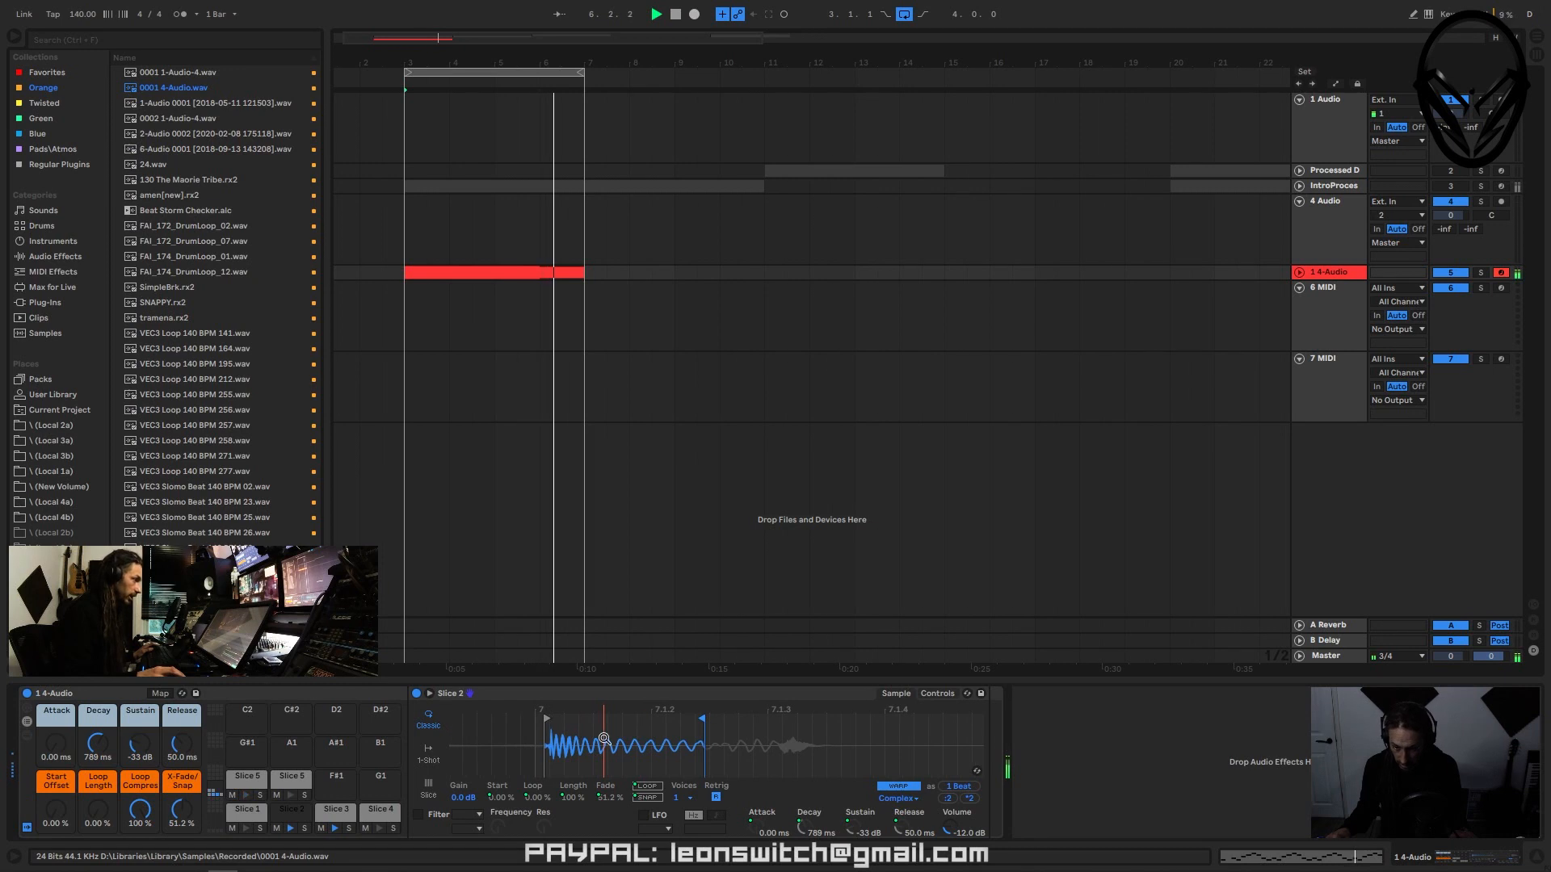
- Try different transpositions on Slice 2, settle on -2 st, and copy that value to all sibling slices
left_click(940, 694)
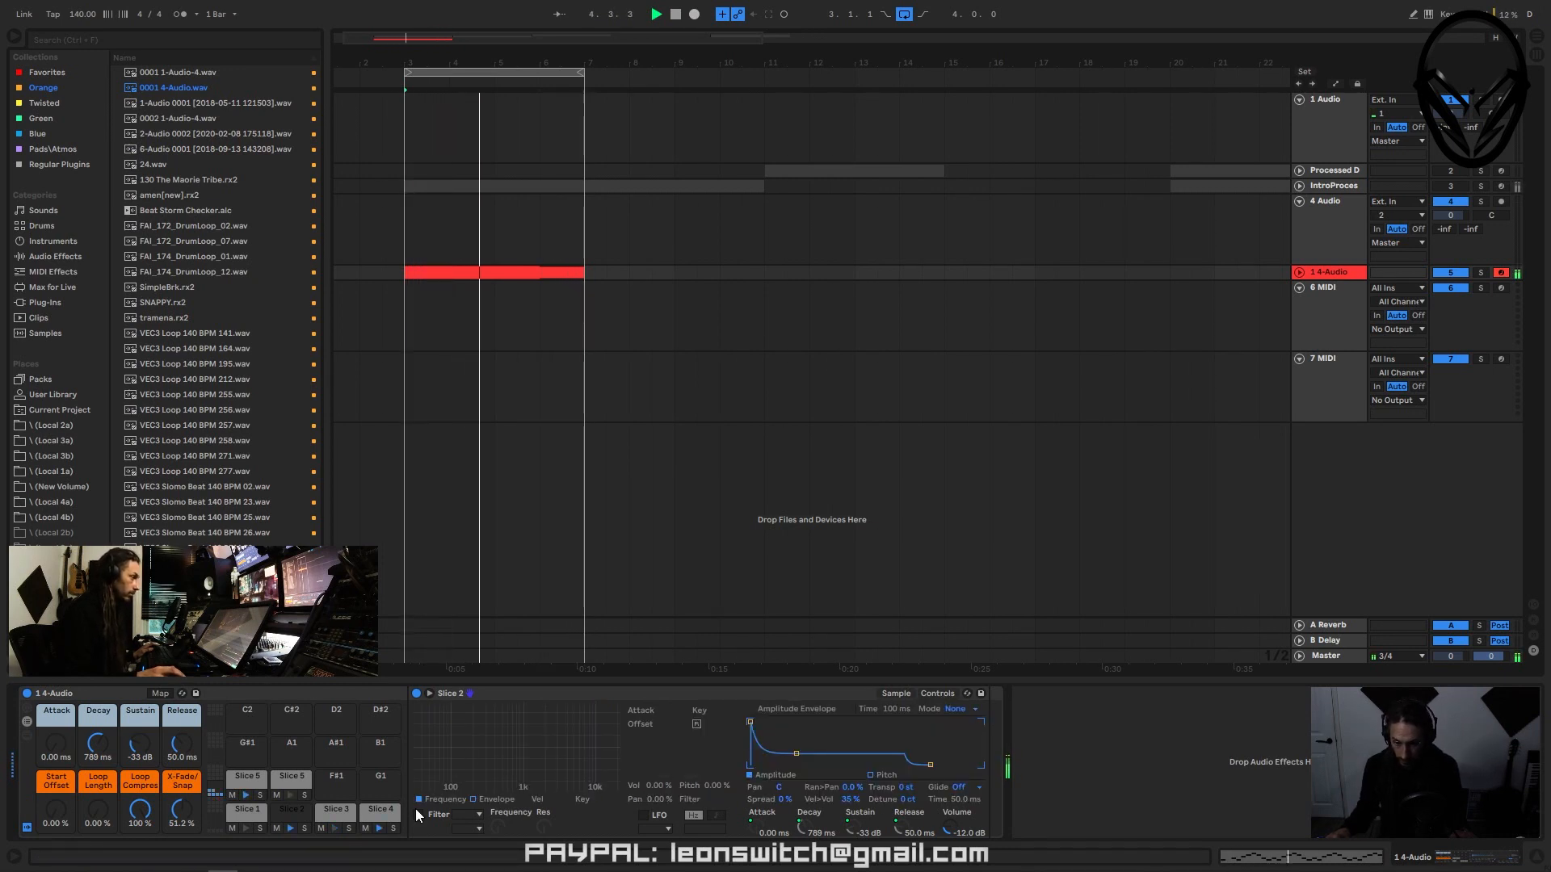
left_click_drag(909, 786, 908, 793)
right_click(909, 786)
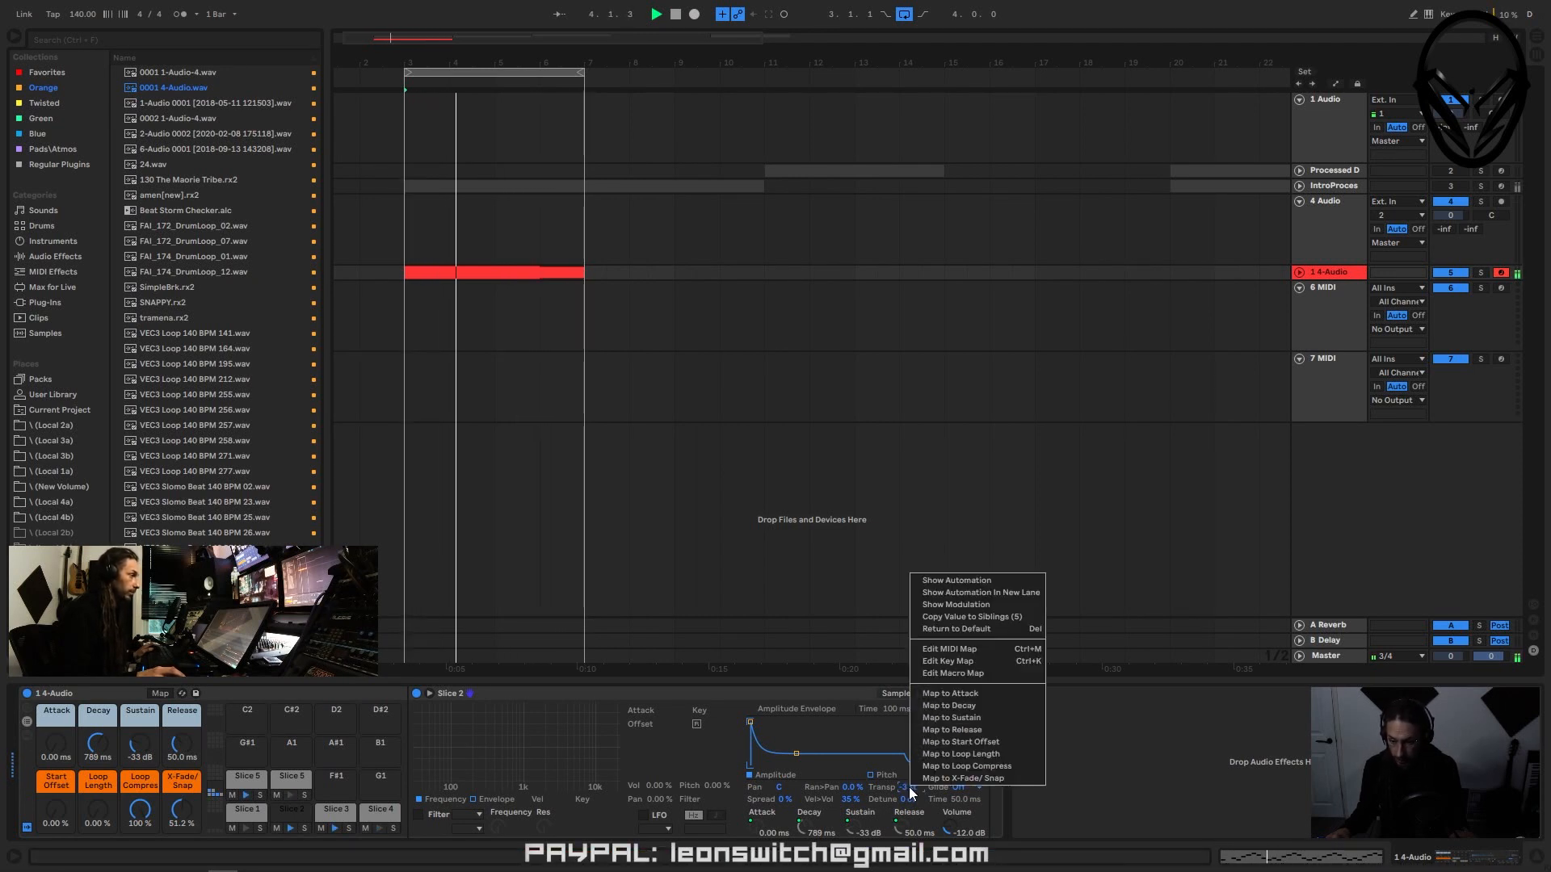
left_click(956, 618)
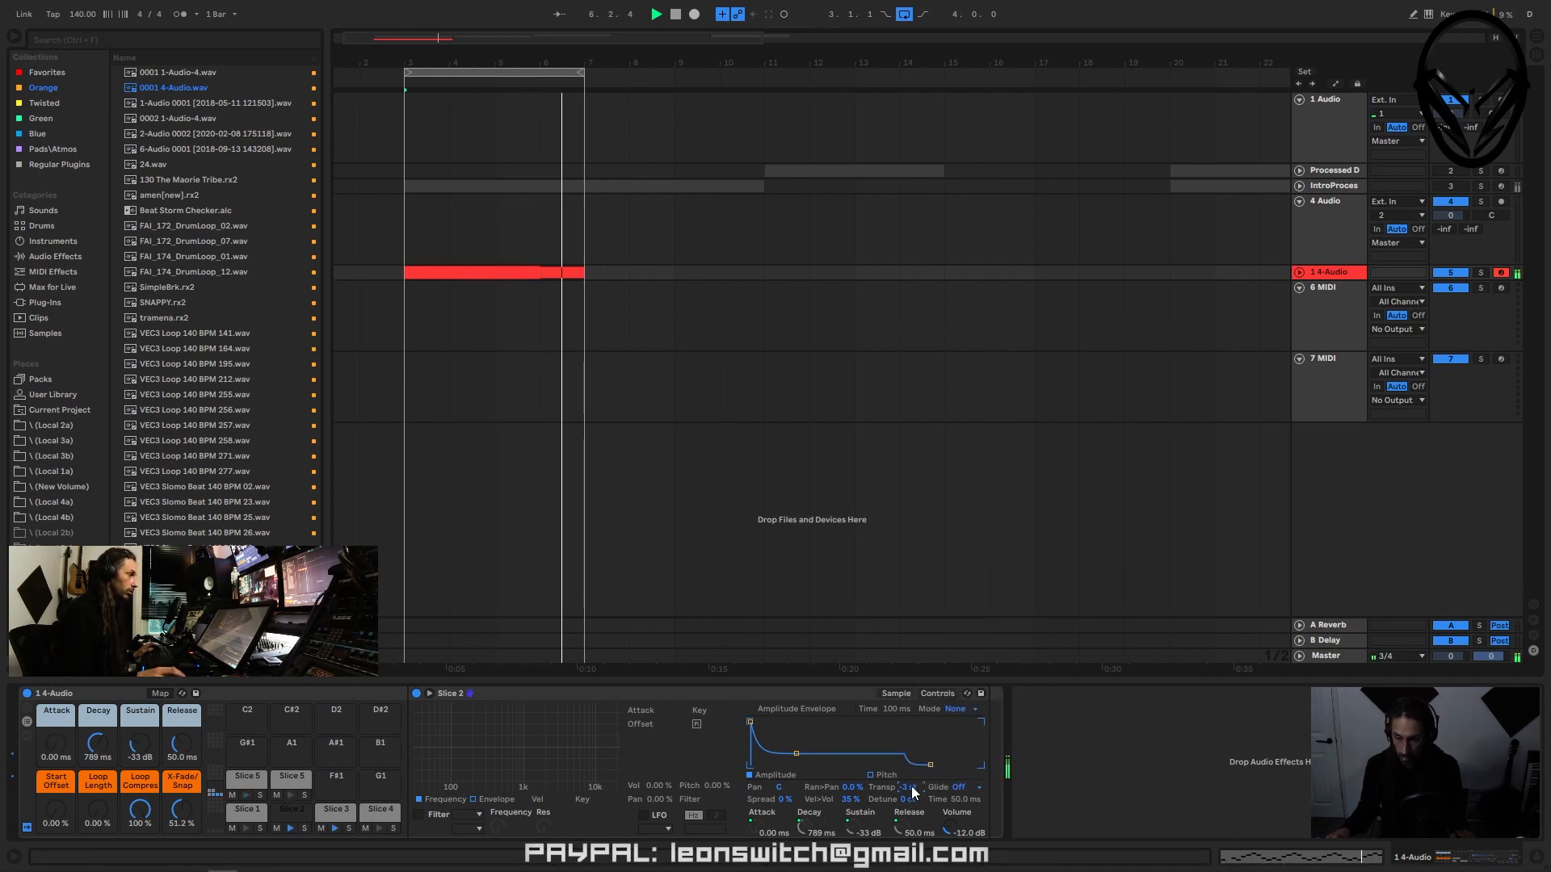
left_click_drag(911, 786, 911, 775)
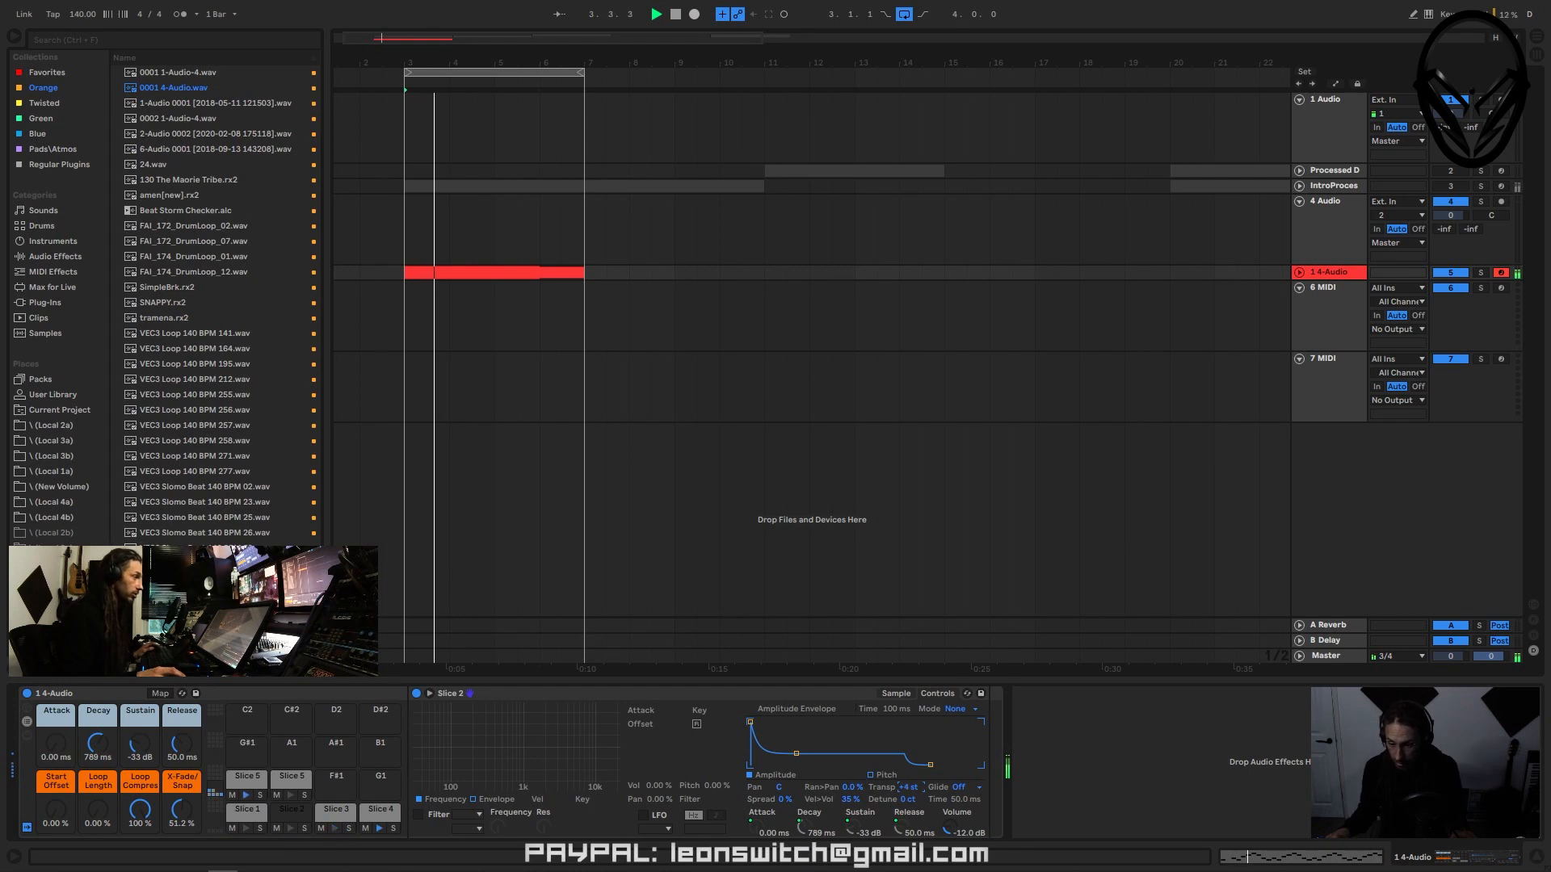
right_click(911, 787)
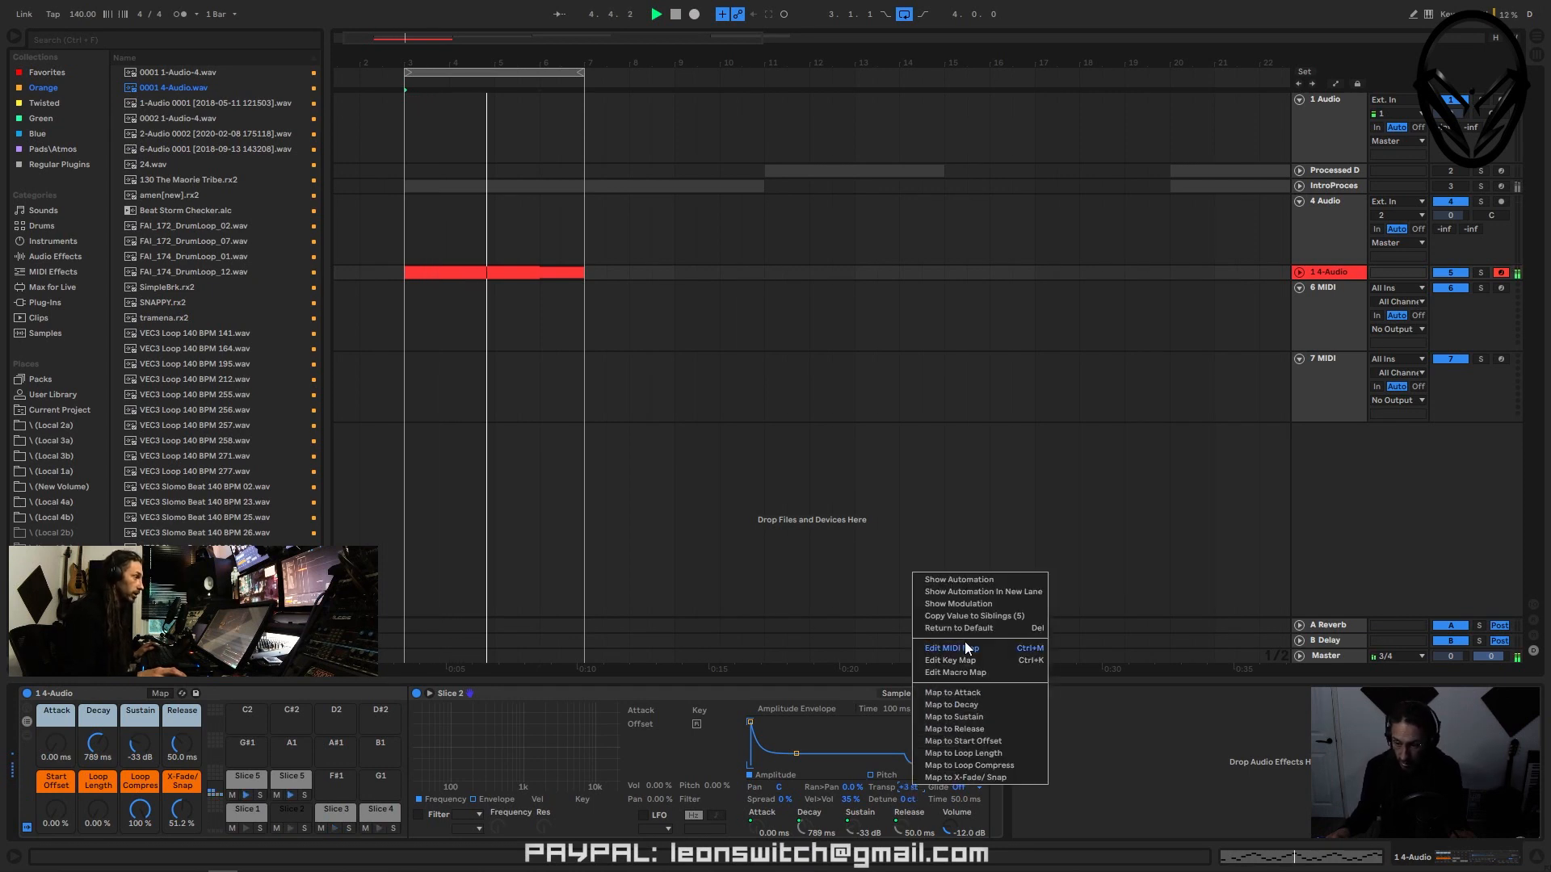
left_click(972, 614)
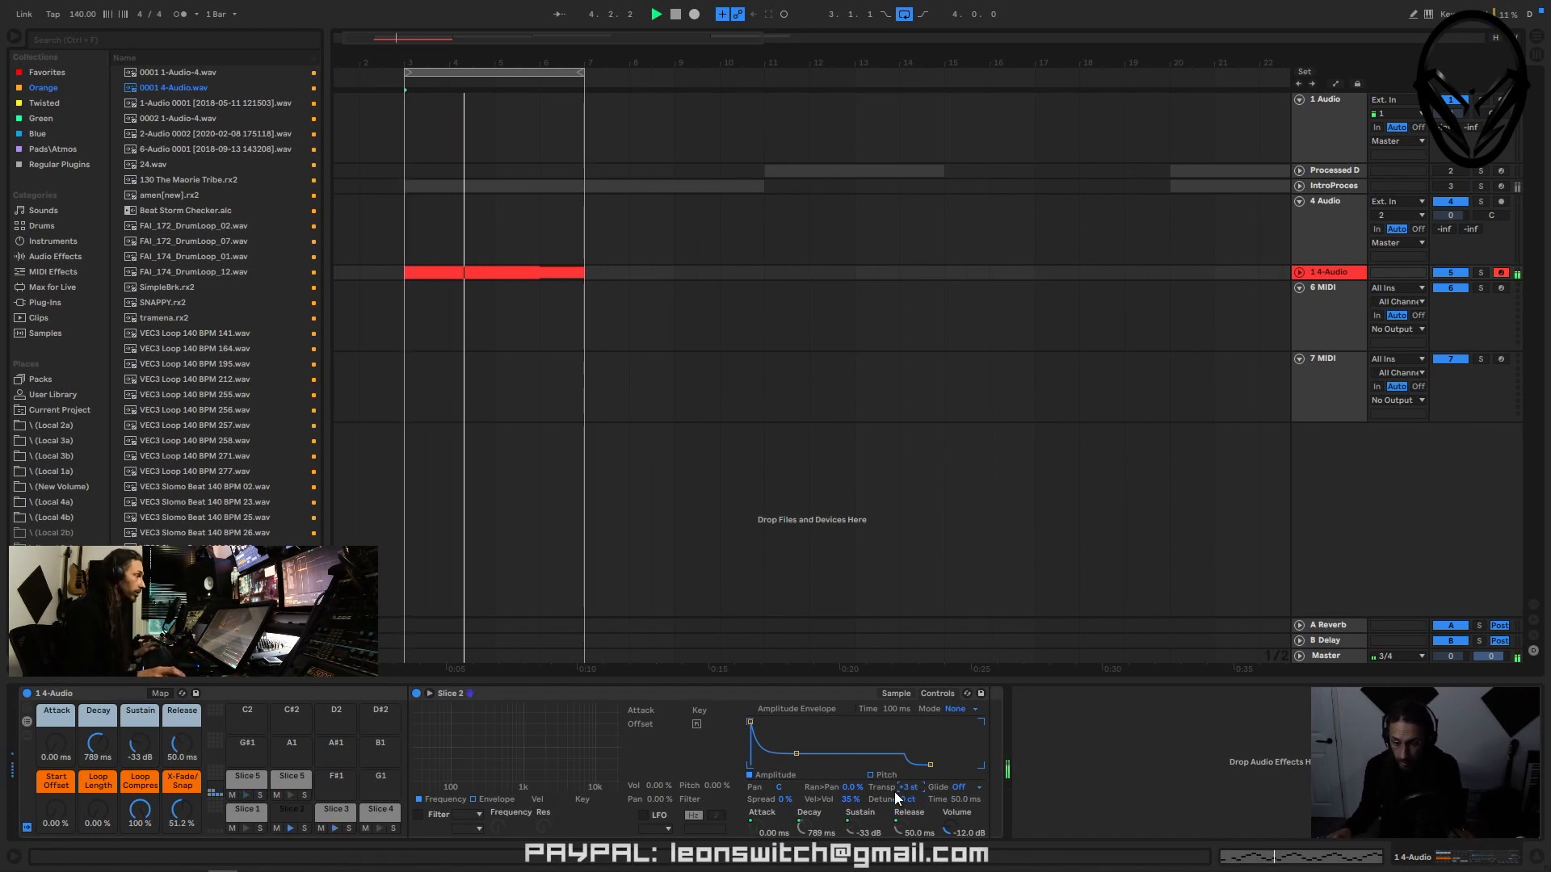
left_click_drag(908, 787, 907, 819)
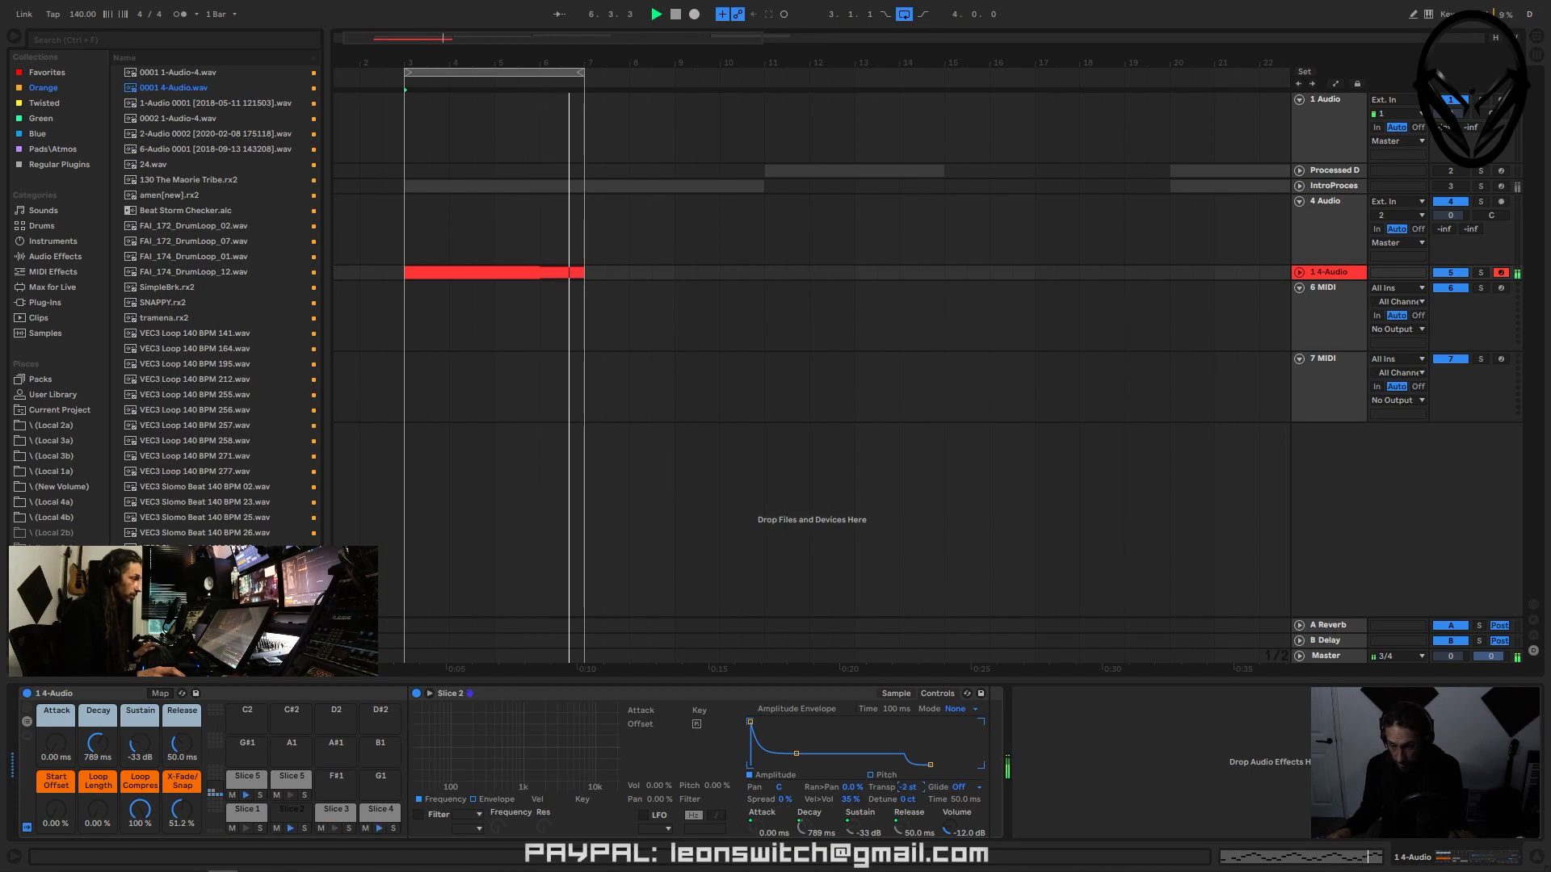
right_click(908, 786)
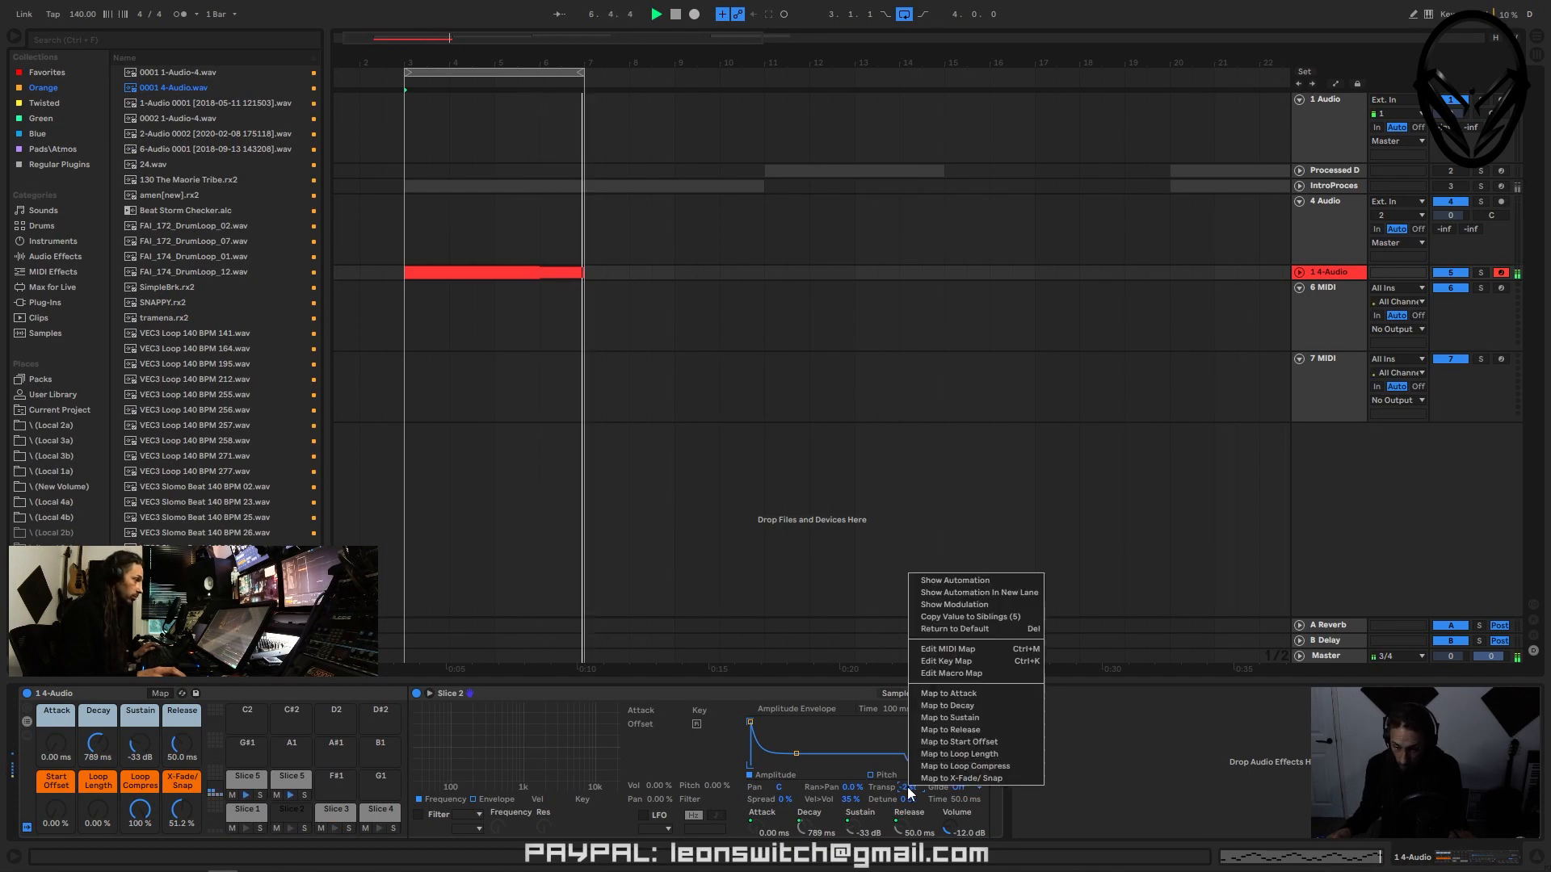
left_click(961, 616)
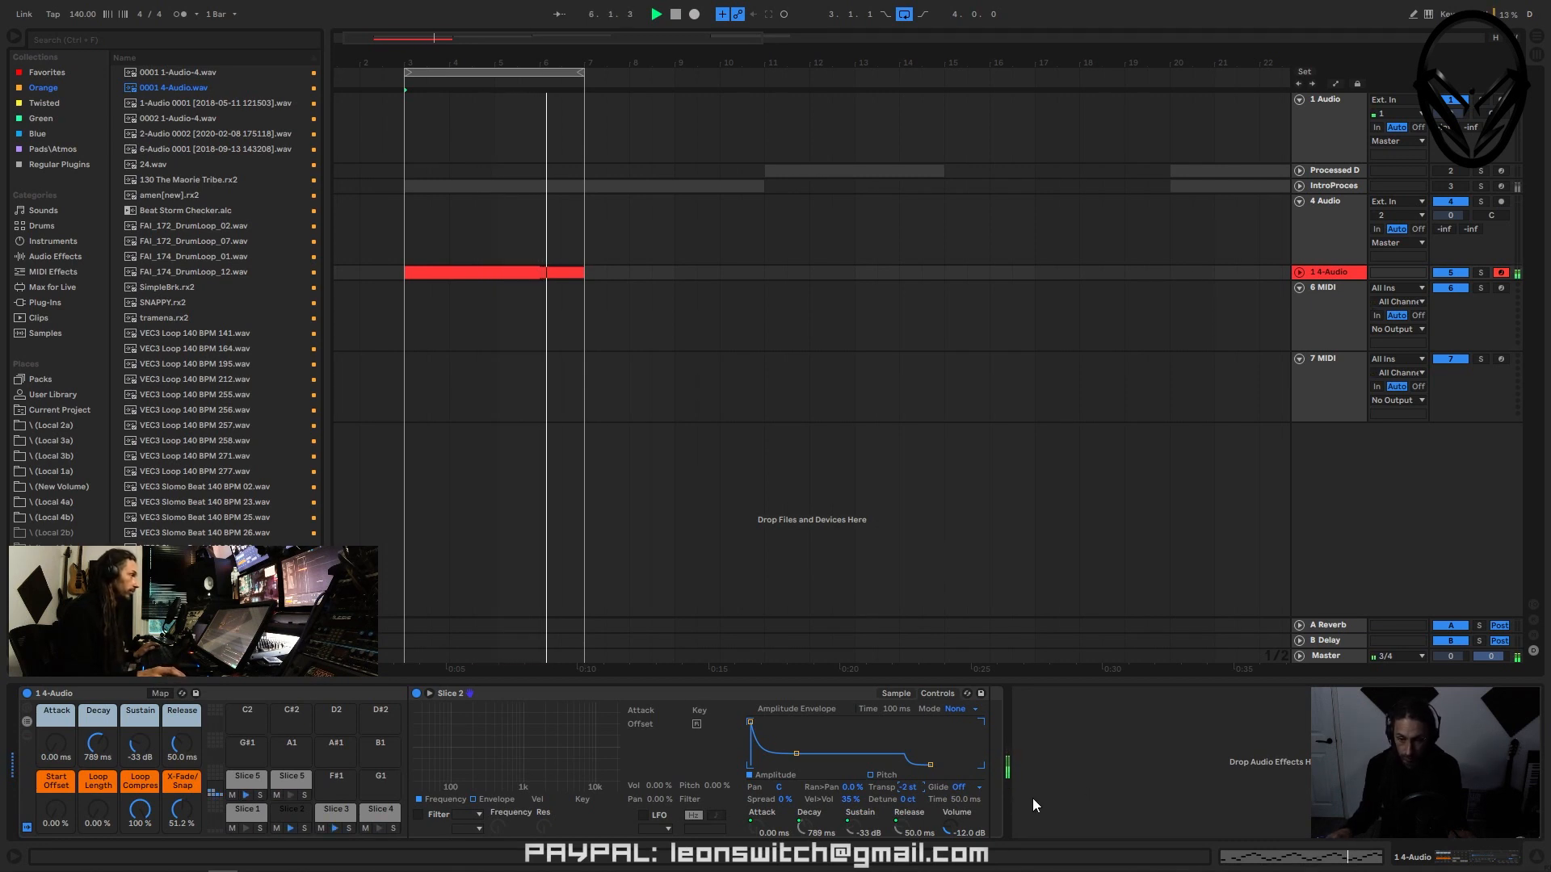
- Add a Reverb audio effect to the Slice 4 pad of the drum rack
left_click(378, 812)
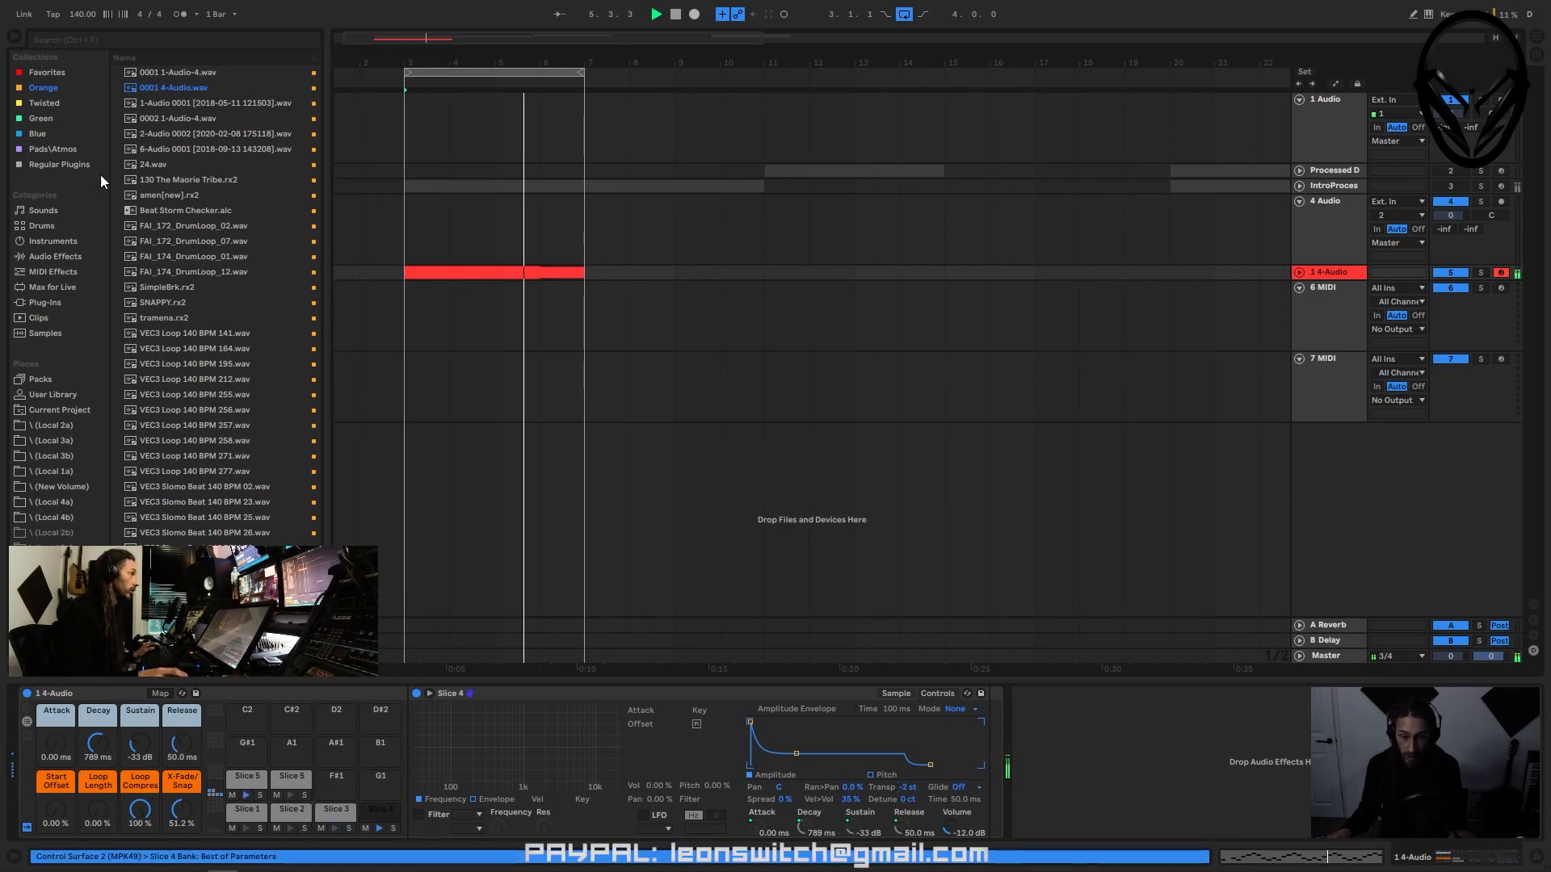
left_click(46, 303)
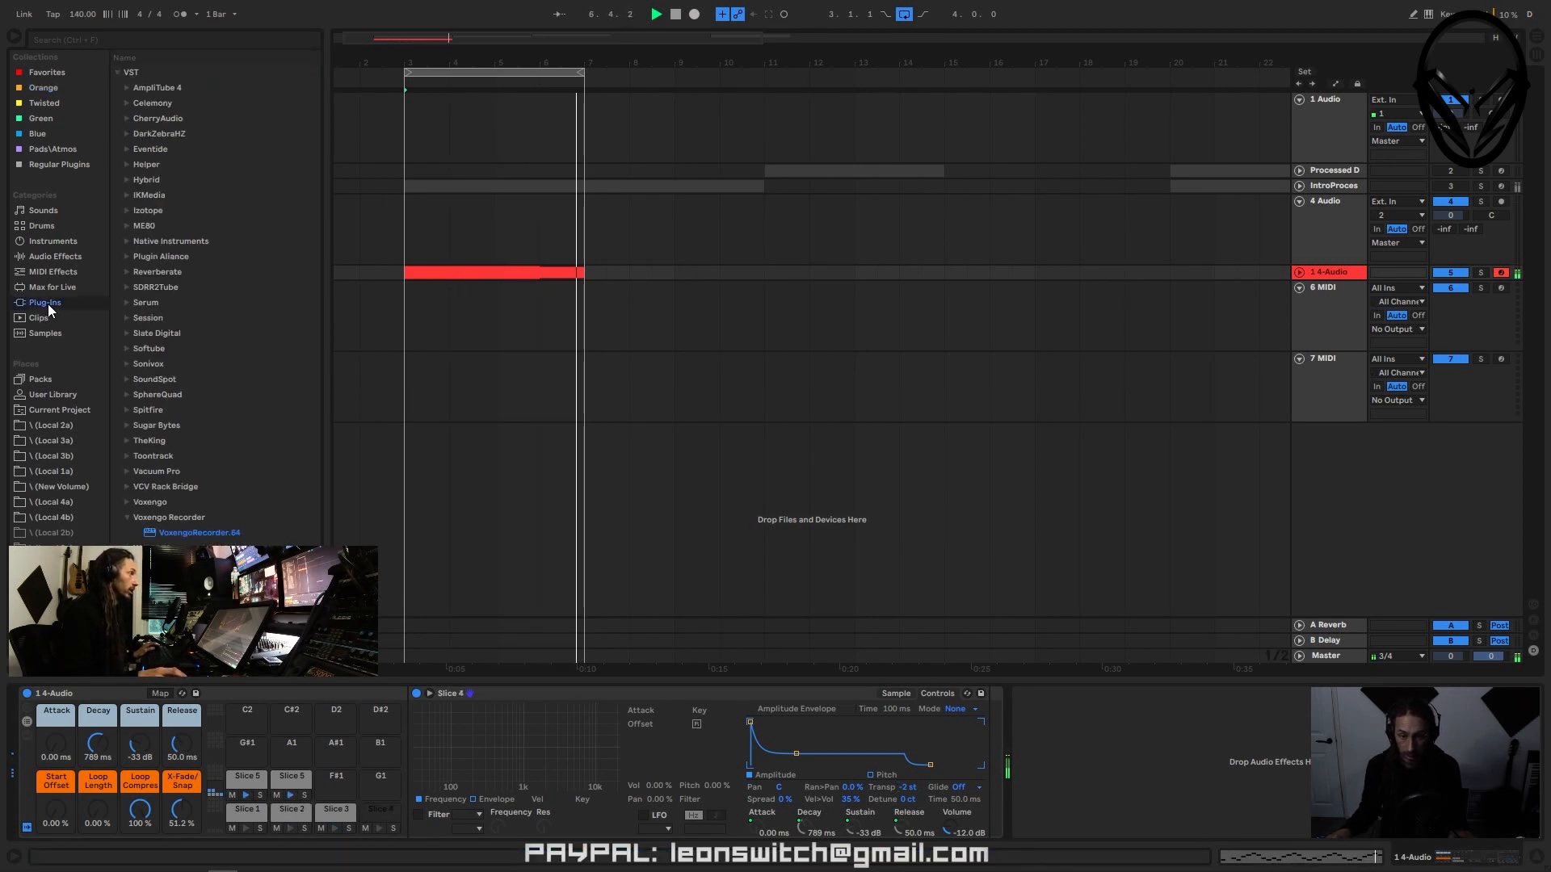
left_click(46, 257)
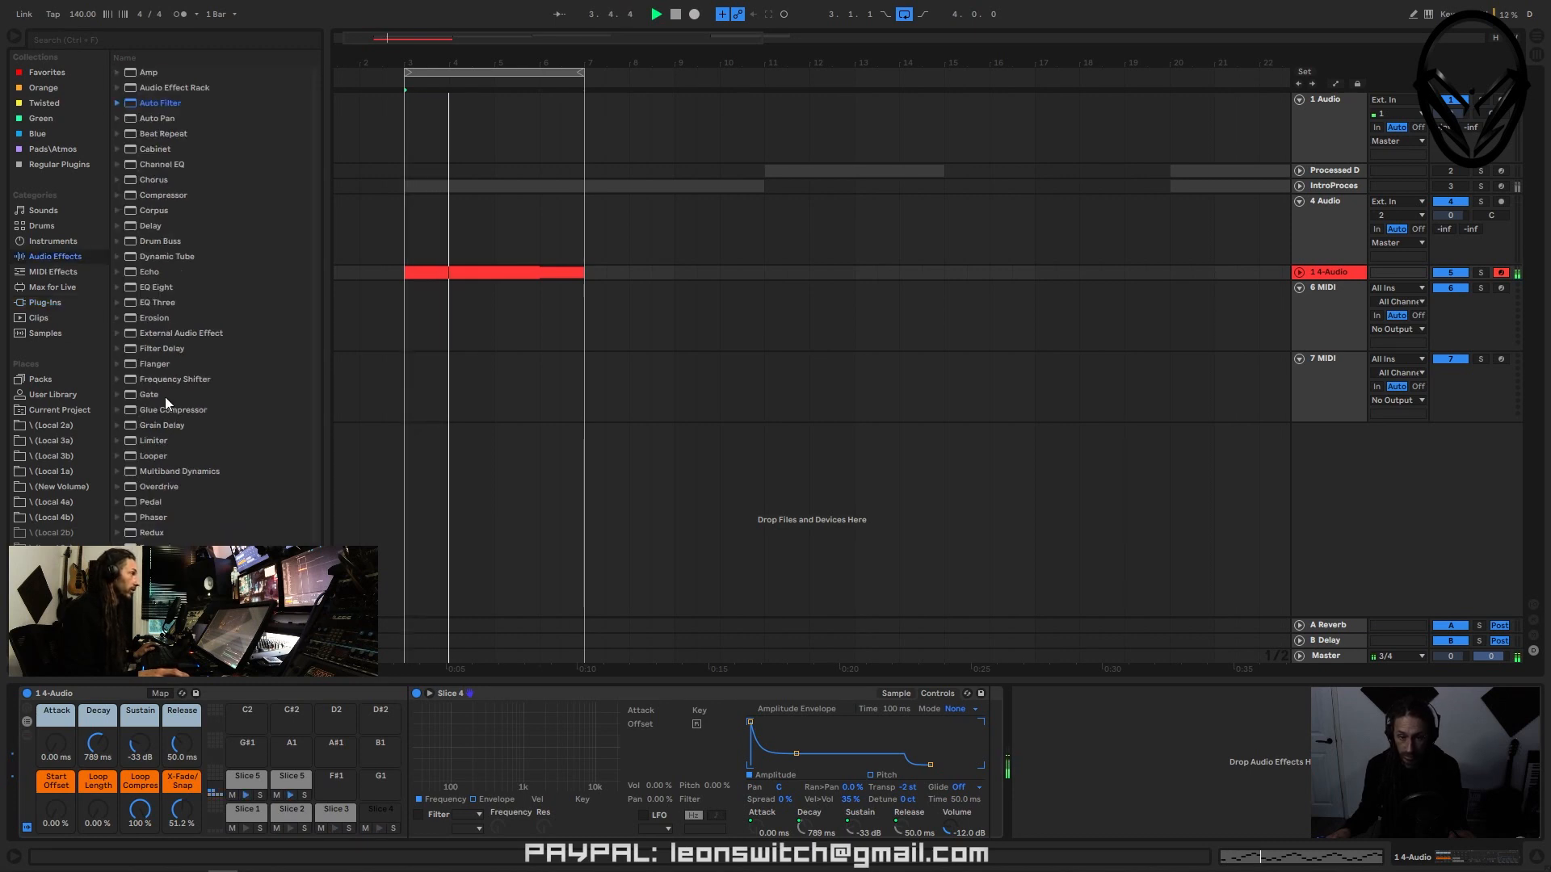
left_click_drag(160, 94, 380, 820)
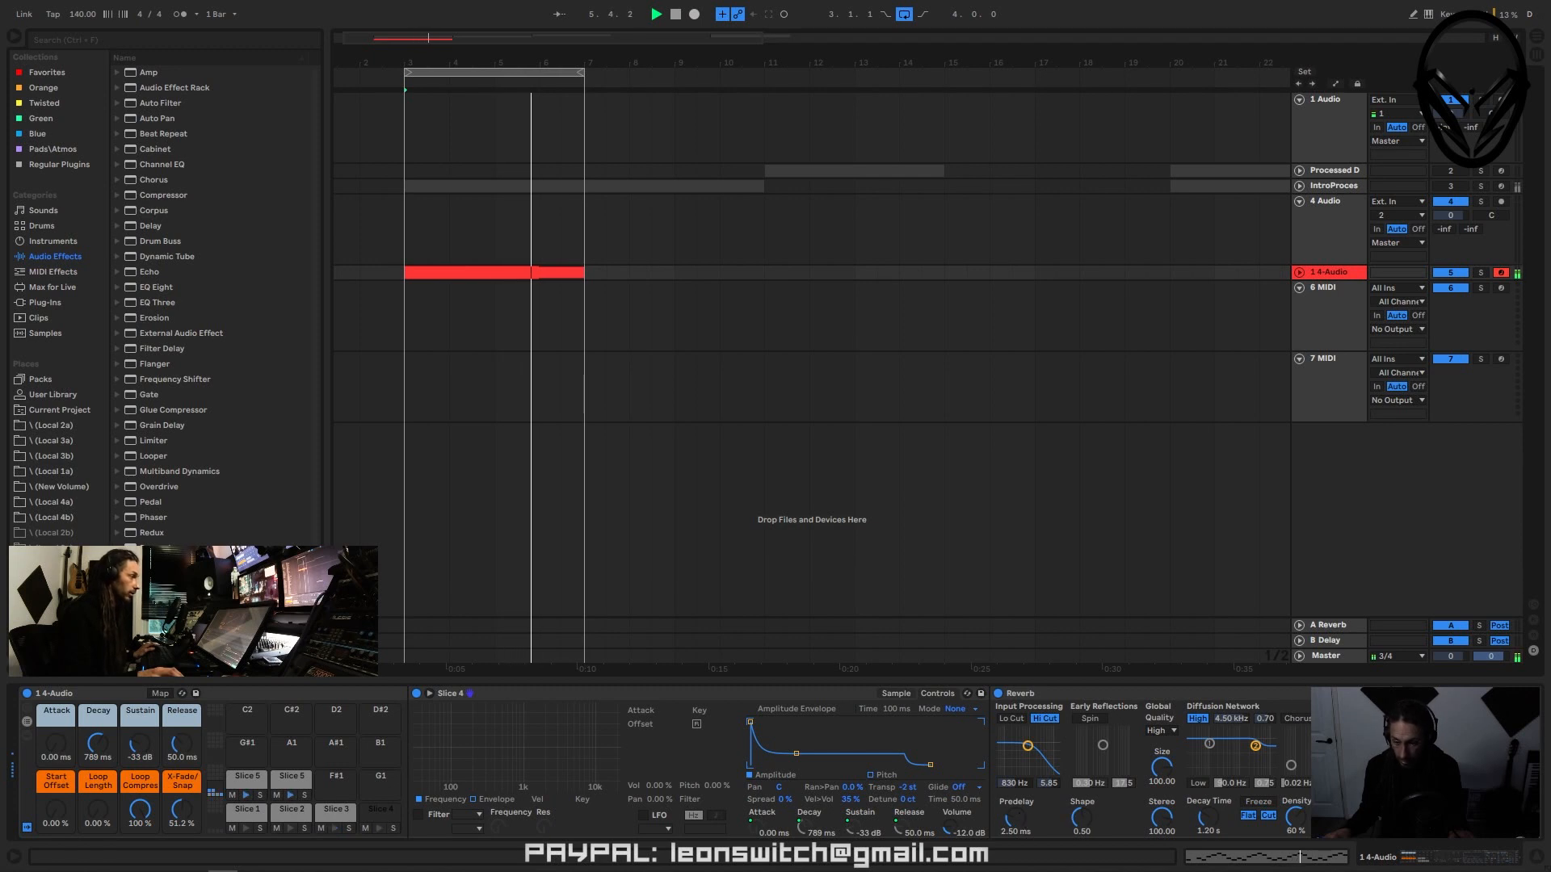
- Set Slice 4's Reverb to 0.50 ms predelay, Lo Cut on, input filter 1.48 kHz with width 4.04, size 2.91 and 9.5 % dry/wet
left_click_drag(1019, 812, 1019, 832)
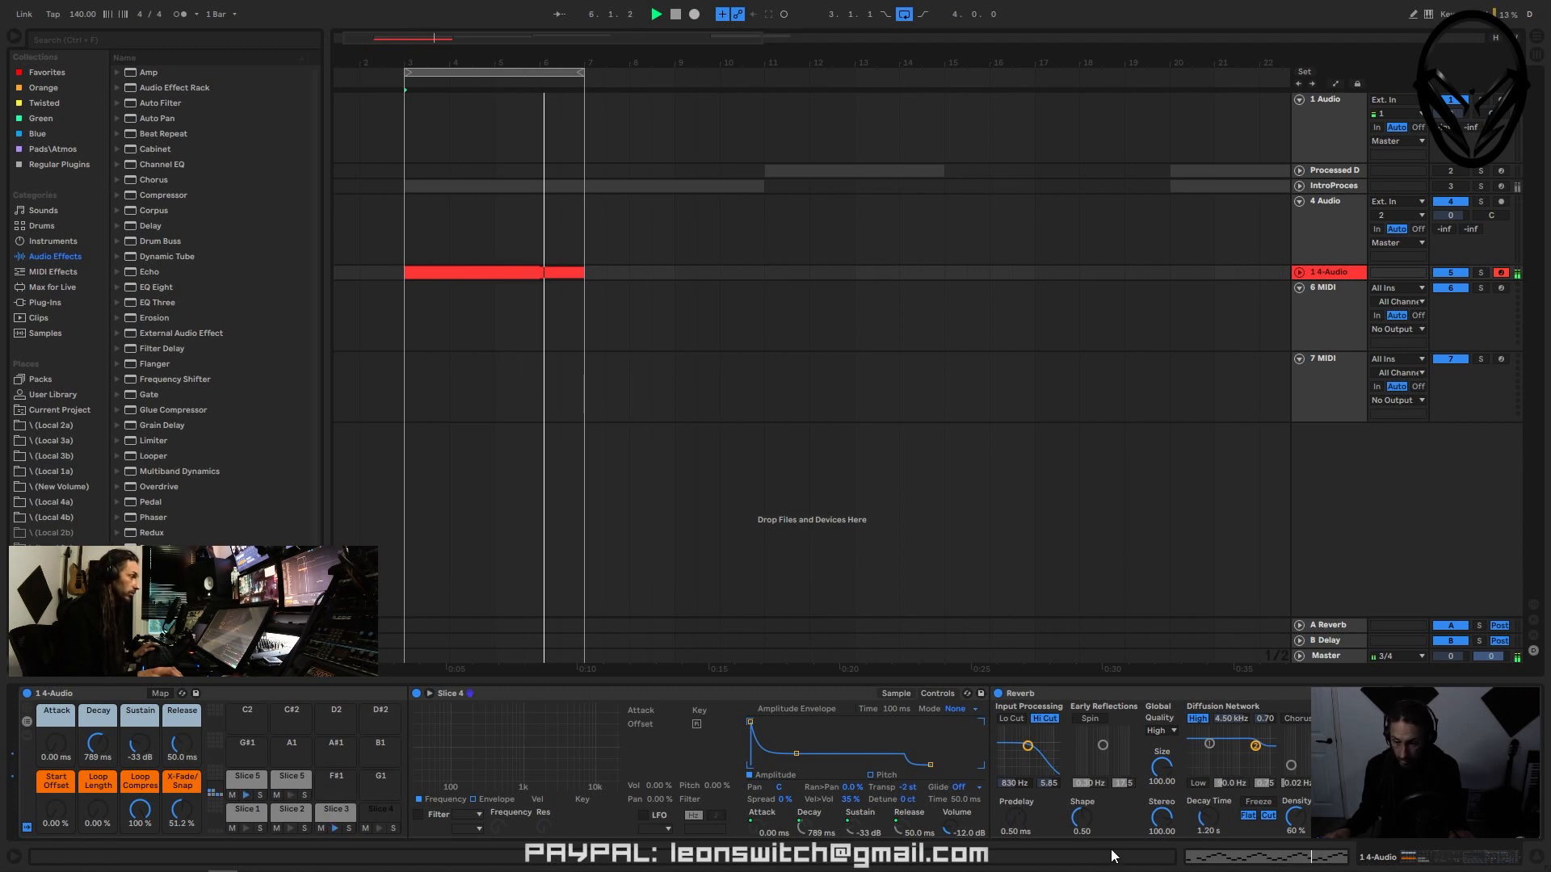
left_click(1009, 718)
left_click_drag(1028, 746, 1032, 754)
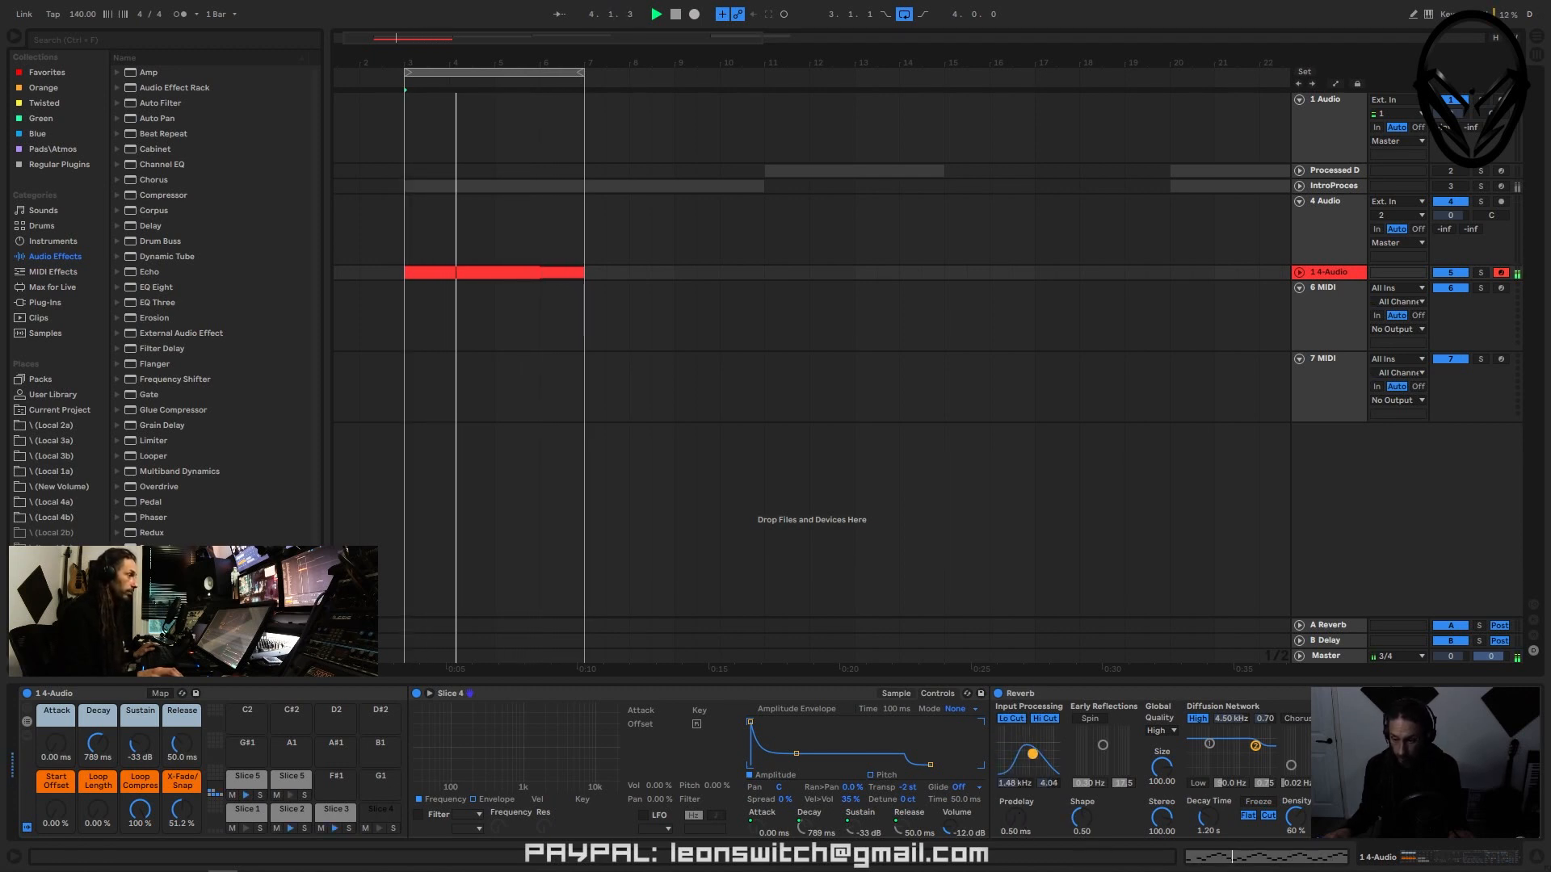
left_click_drag(1160, 771, 1159, 835)
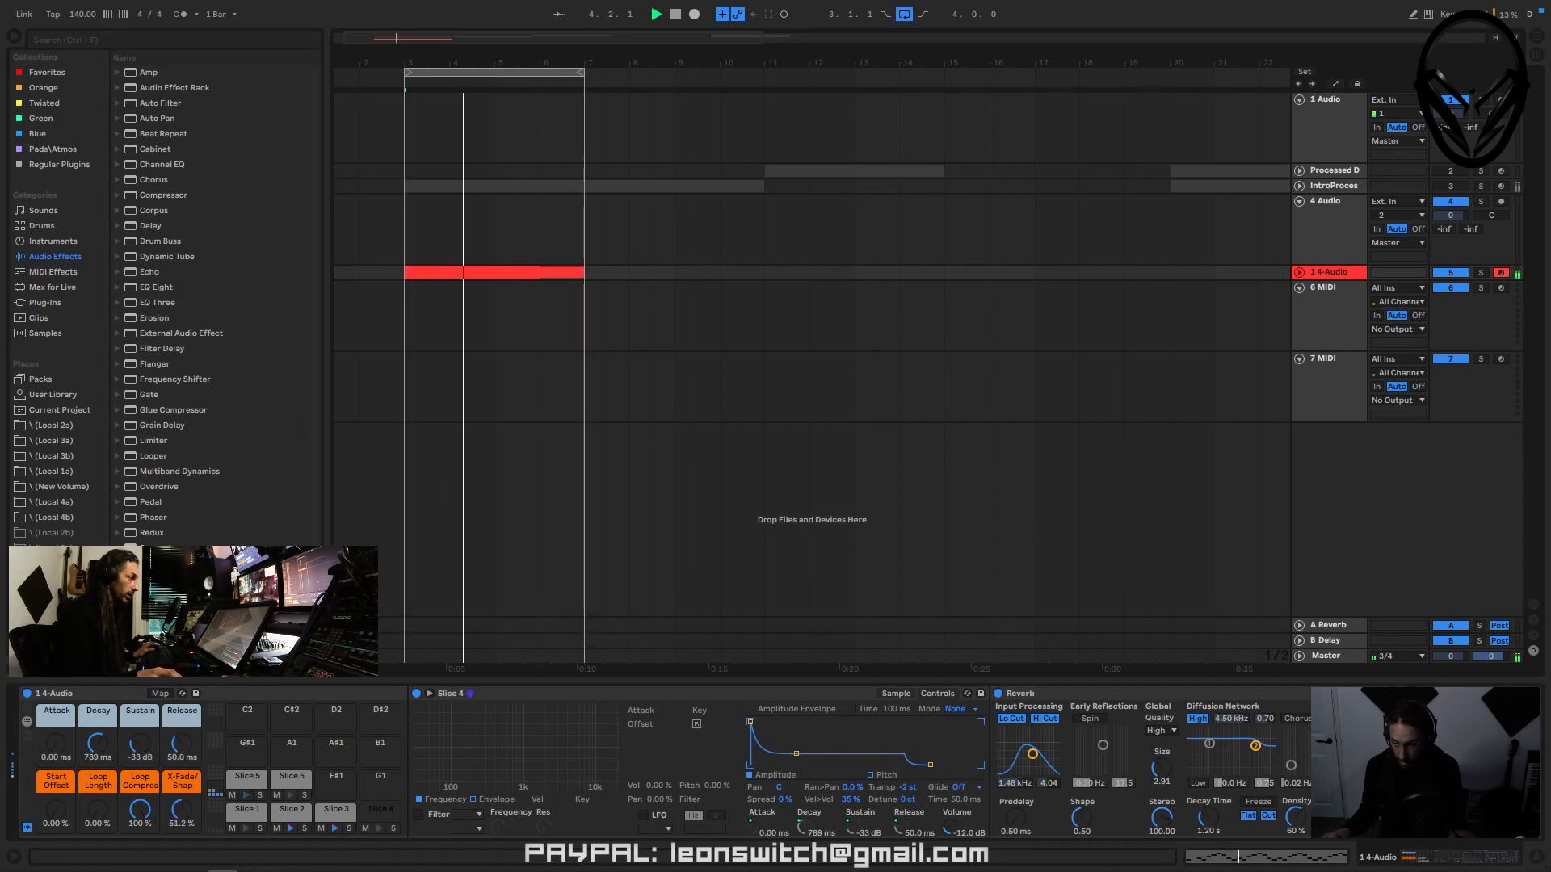
- Add a Saturator after the drum rack and set its Drive to 5.14 dB
left_click(1461, 693)
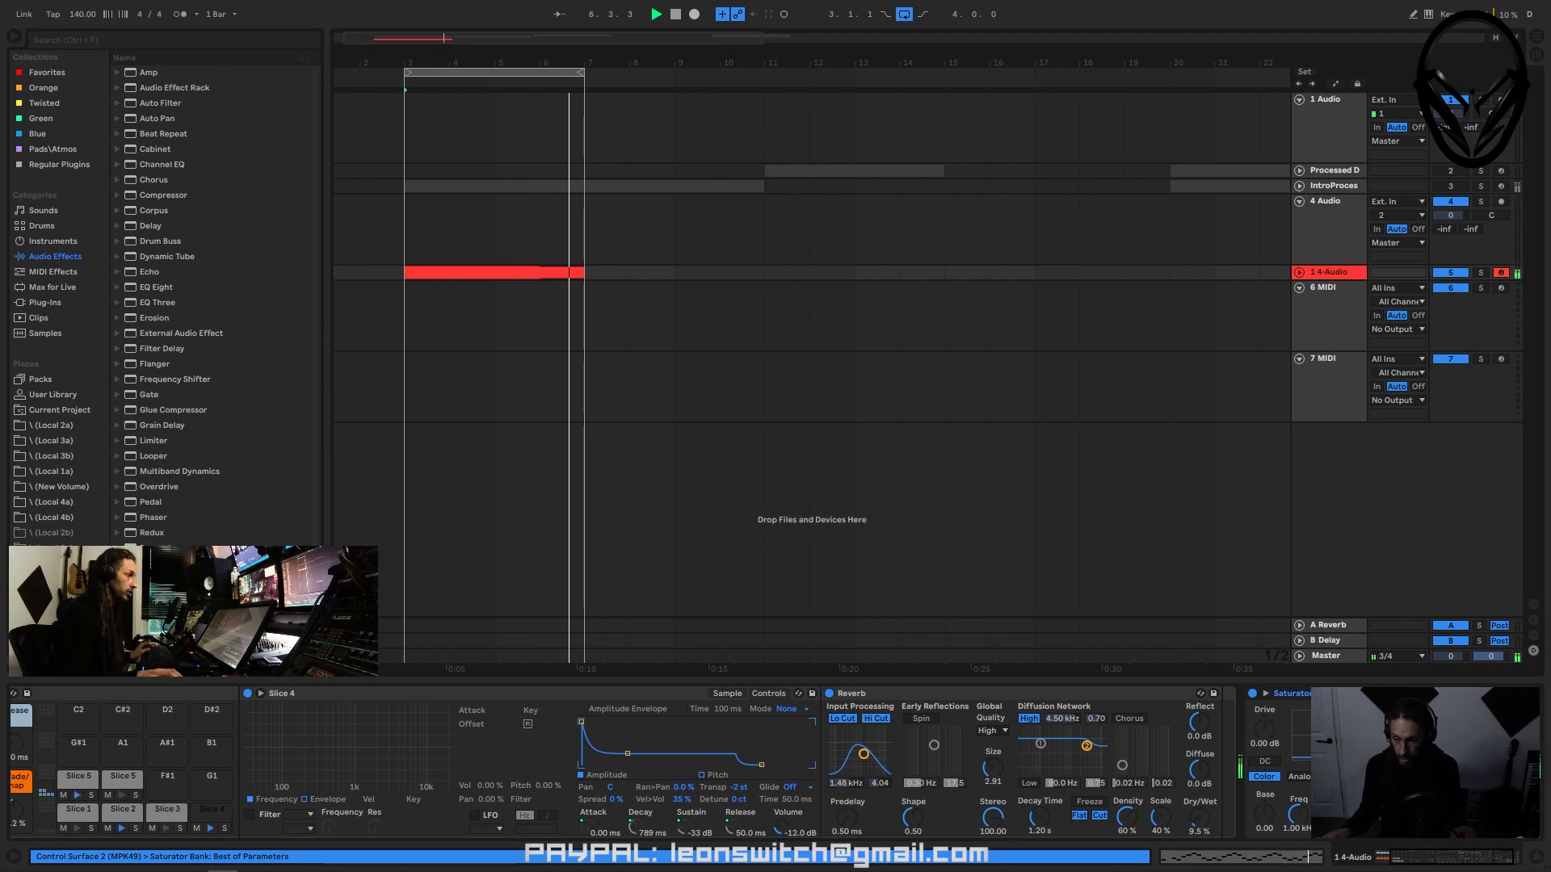
left_click_drag(1385, 820, 1304, 820)
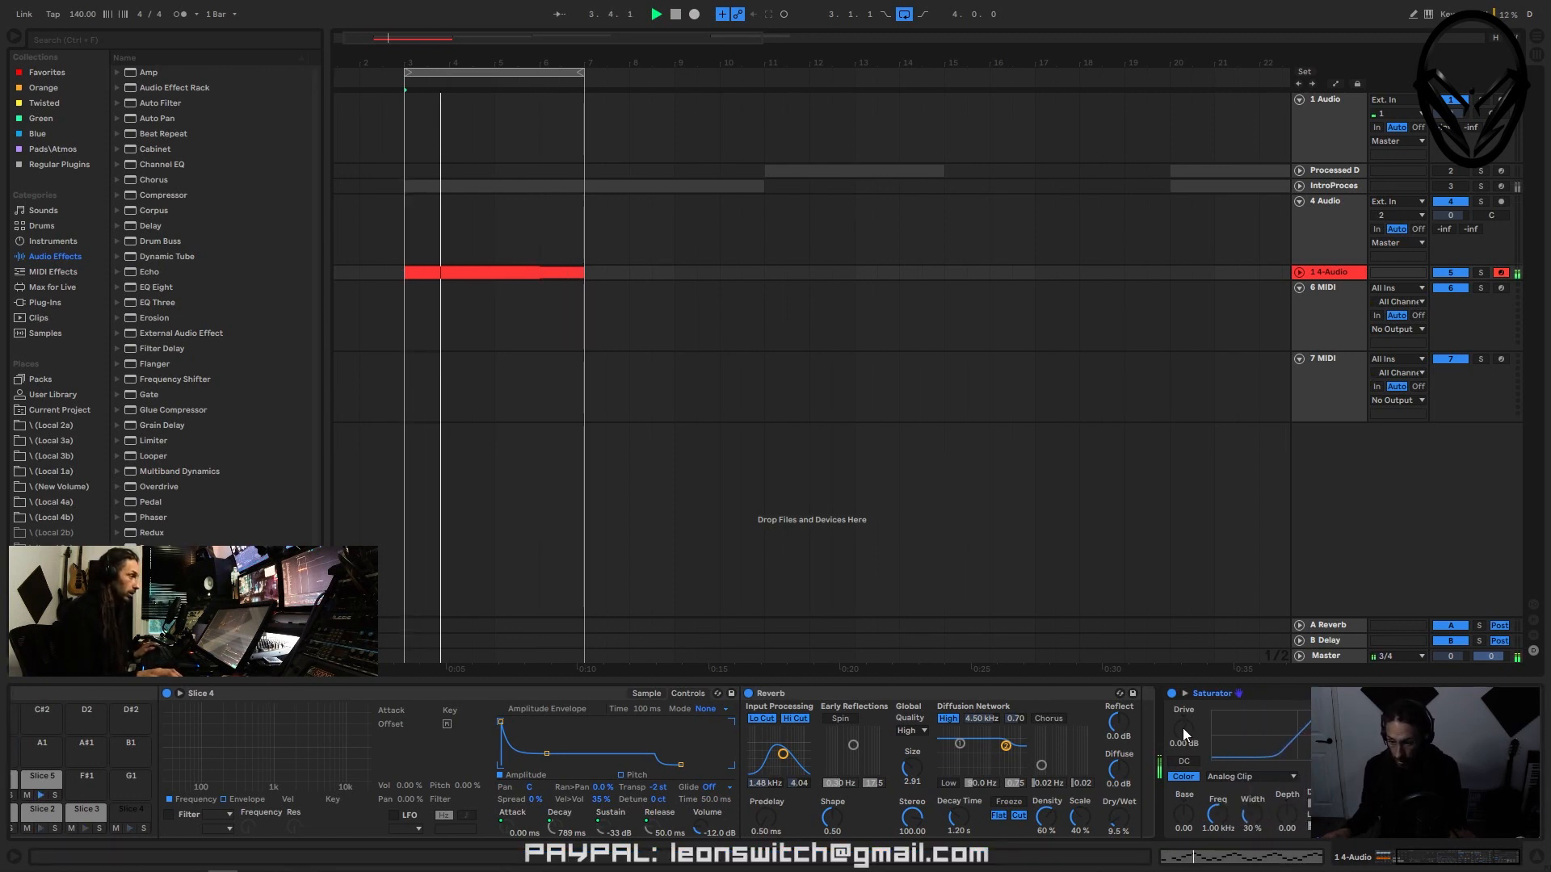
left_click_drag(1184, 736, 1184, 719)
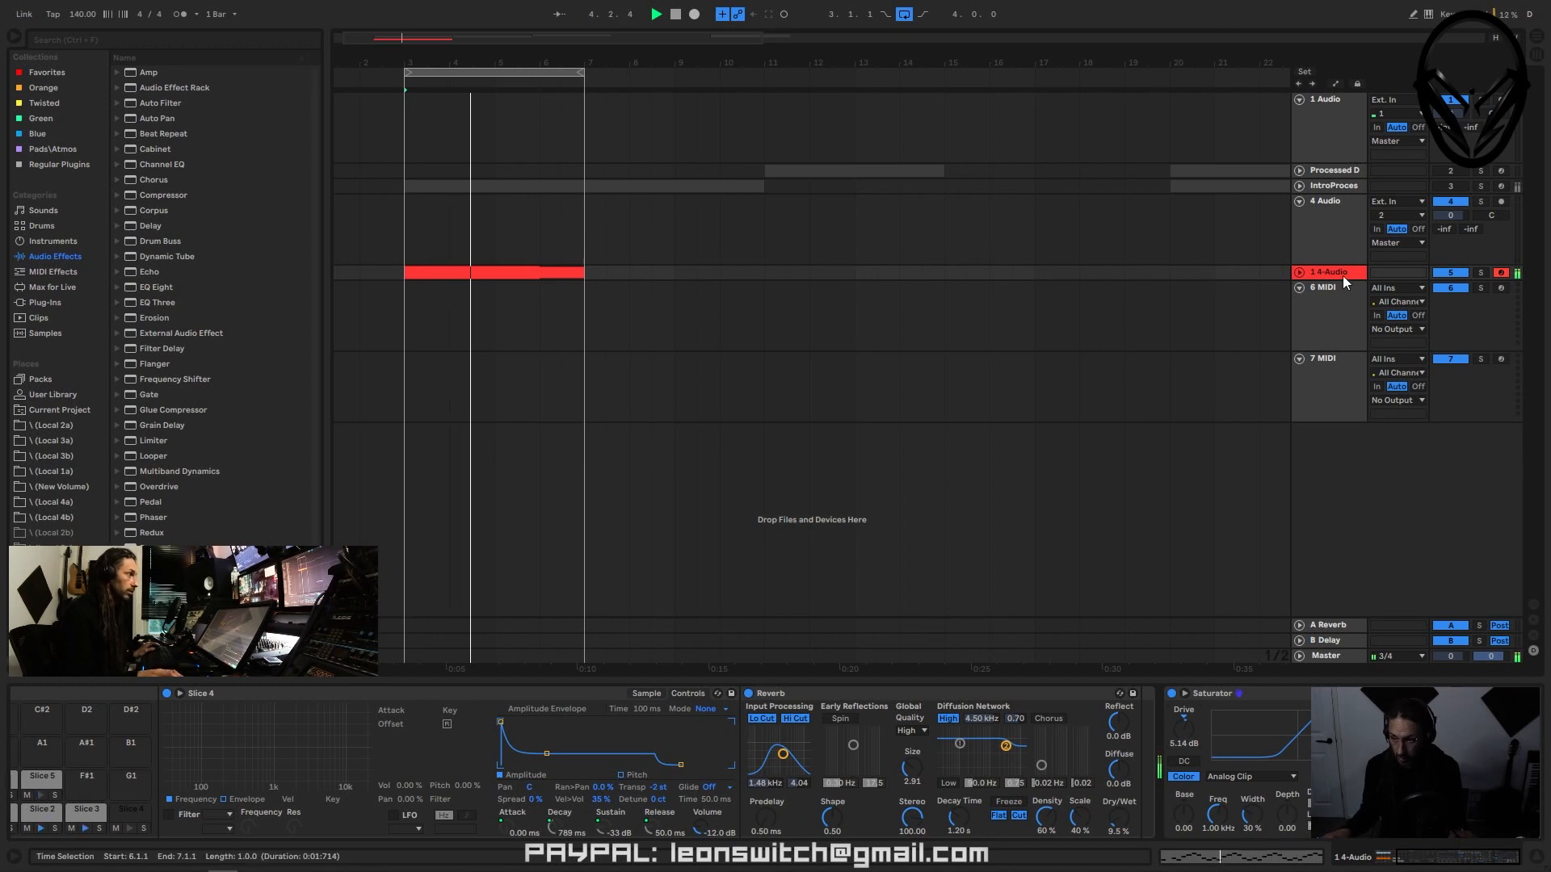
- Check the track levels in the Session mixer and add a Compressor after the Saturator
key("Tab")
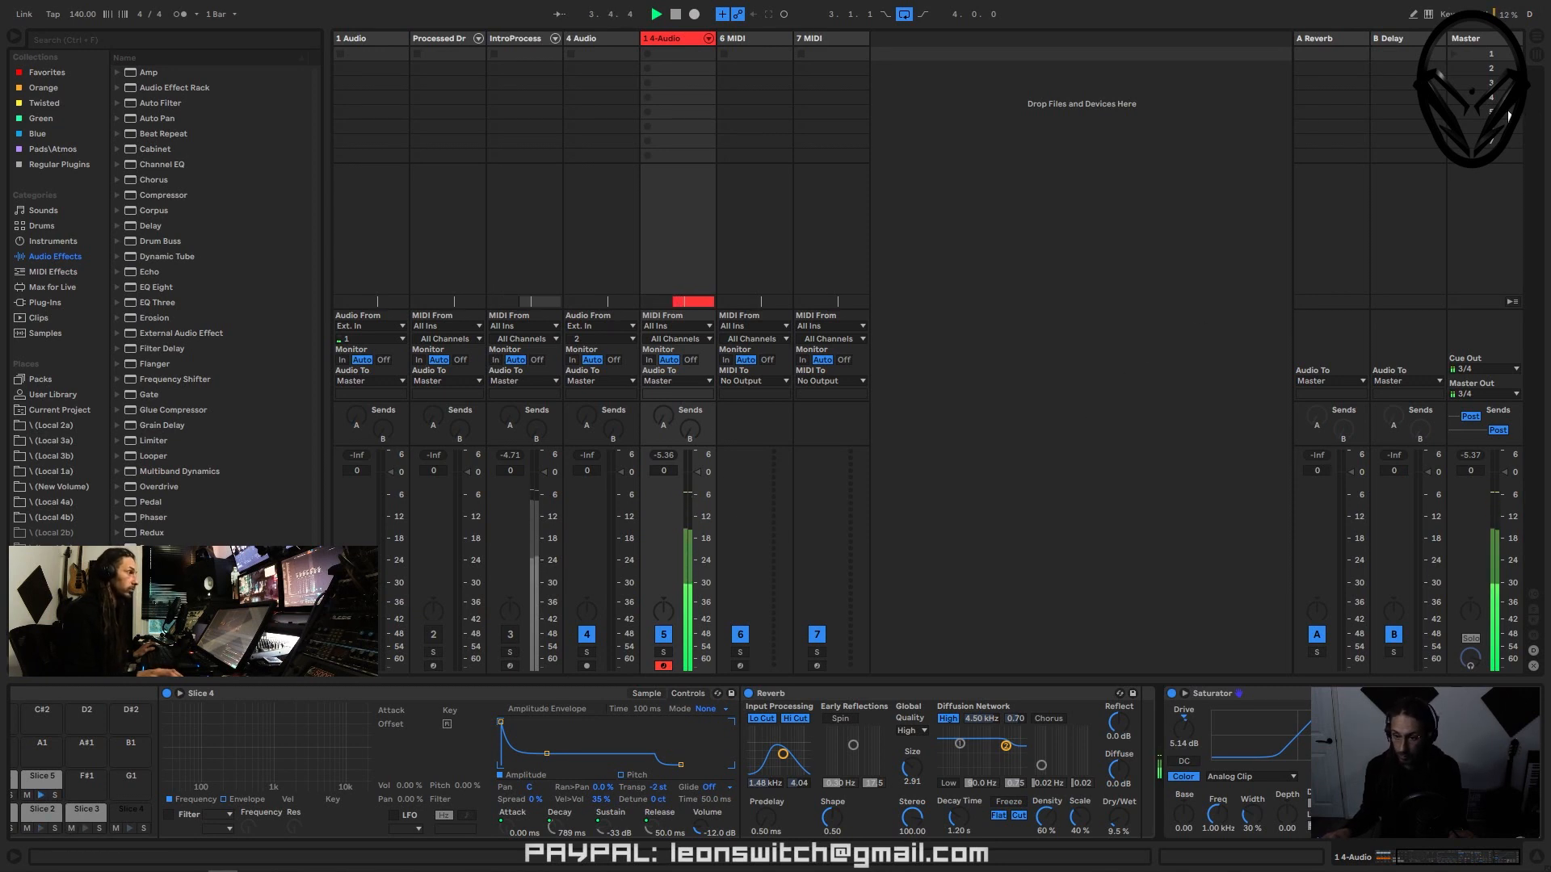
key("Tab")
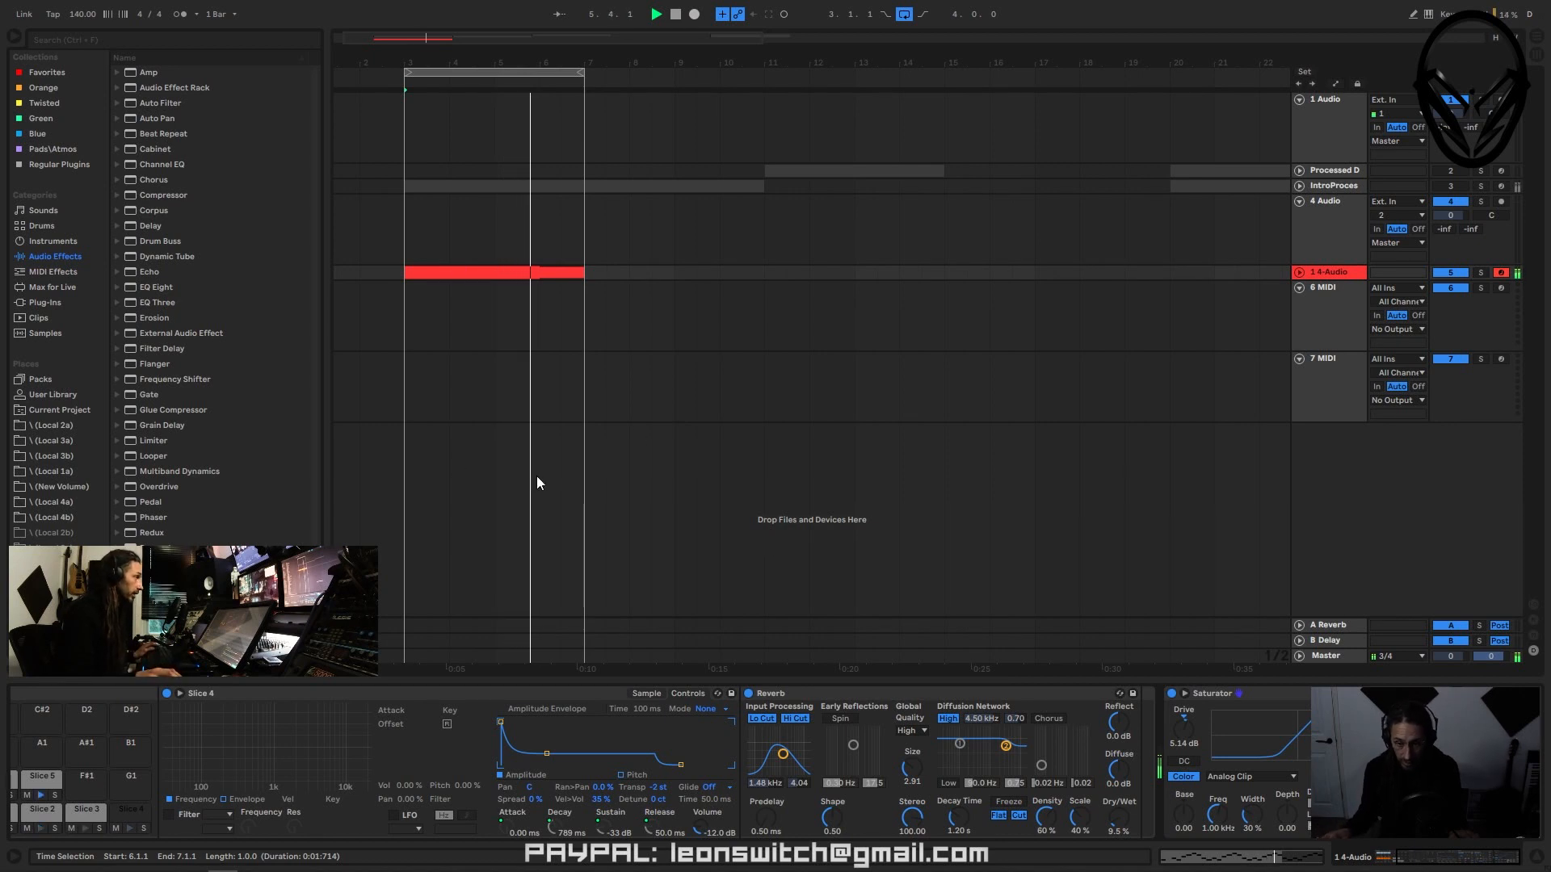
double_click(147, 192)
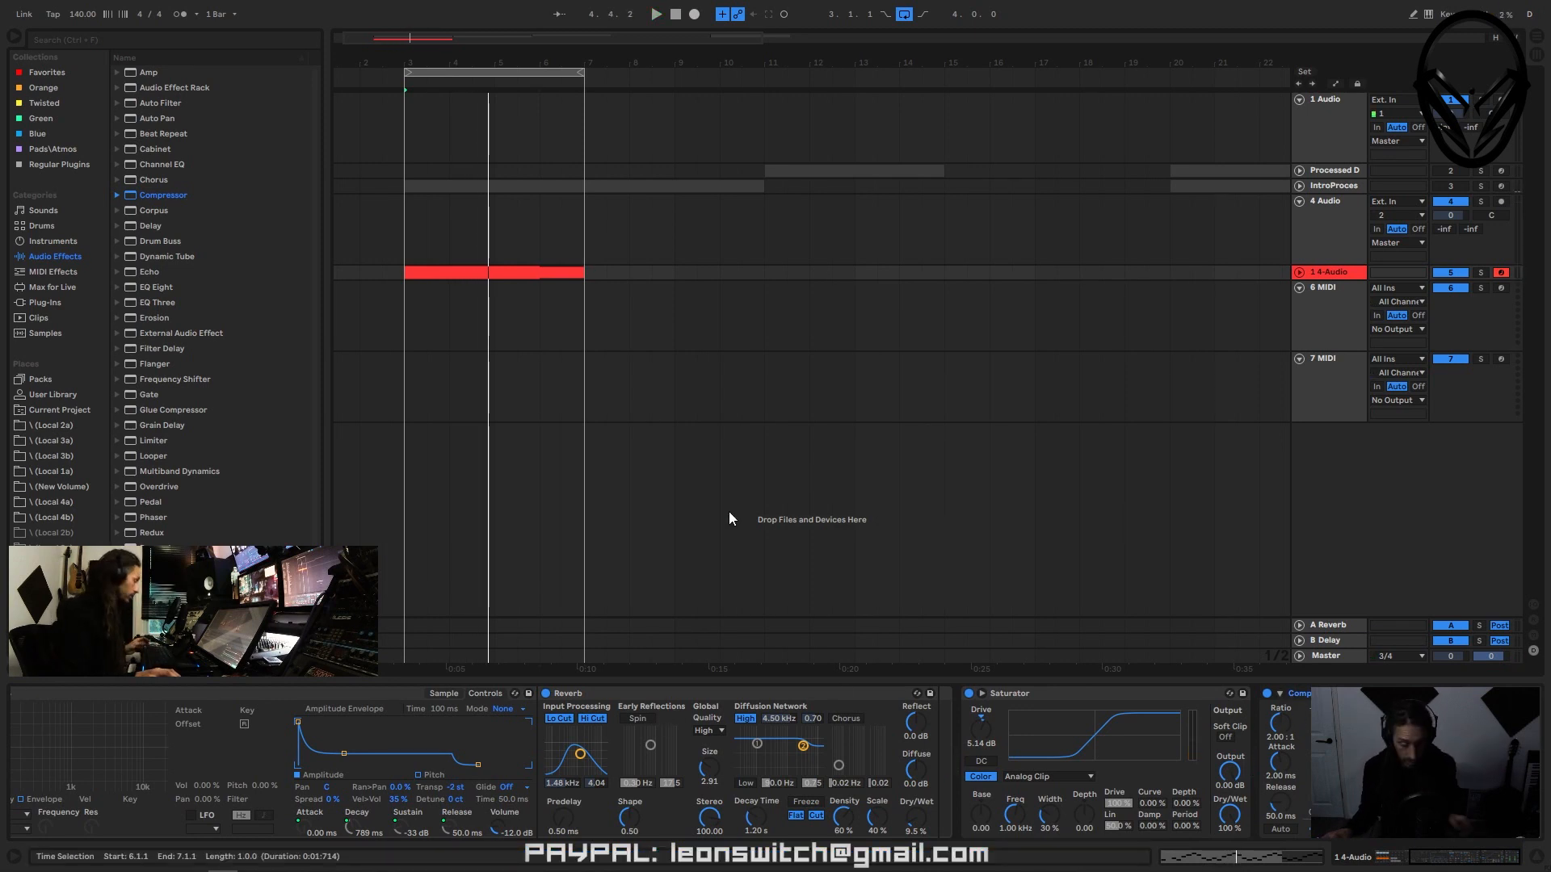
- Unfold the 1 4-Audio drum rack's chains in the Session mixer and group Slice 3 and both Slice 5 chains into a nested rack
key("Tab")
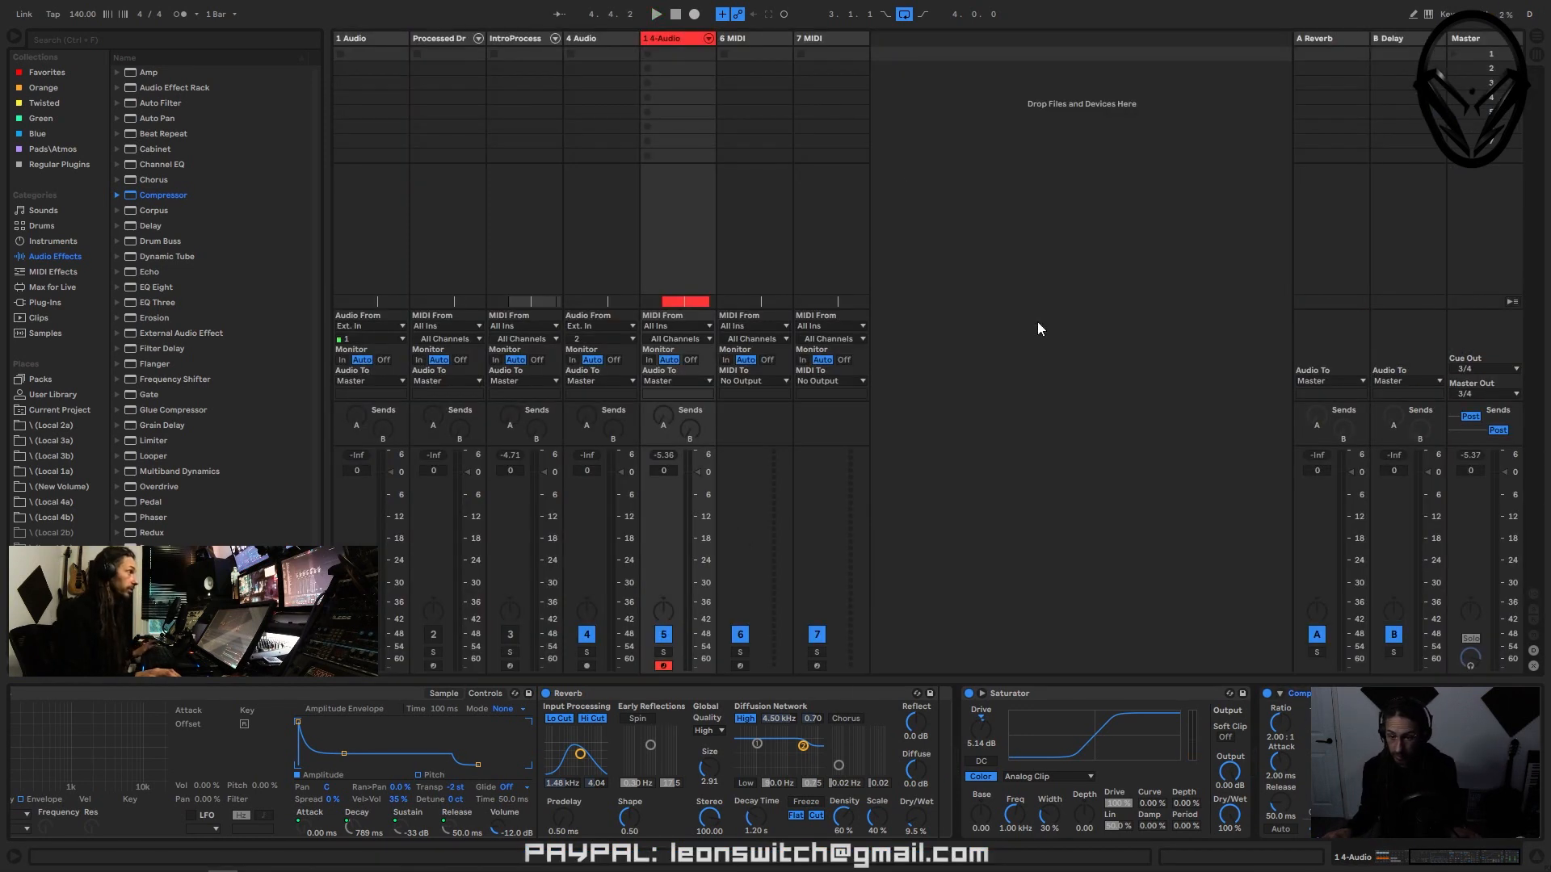
left_click(709, 40)
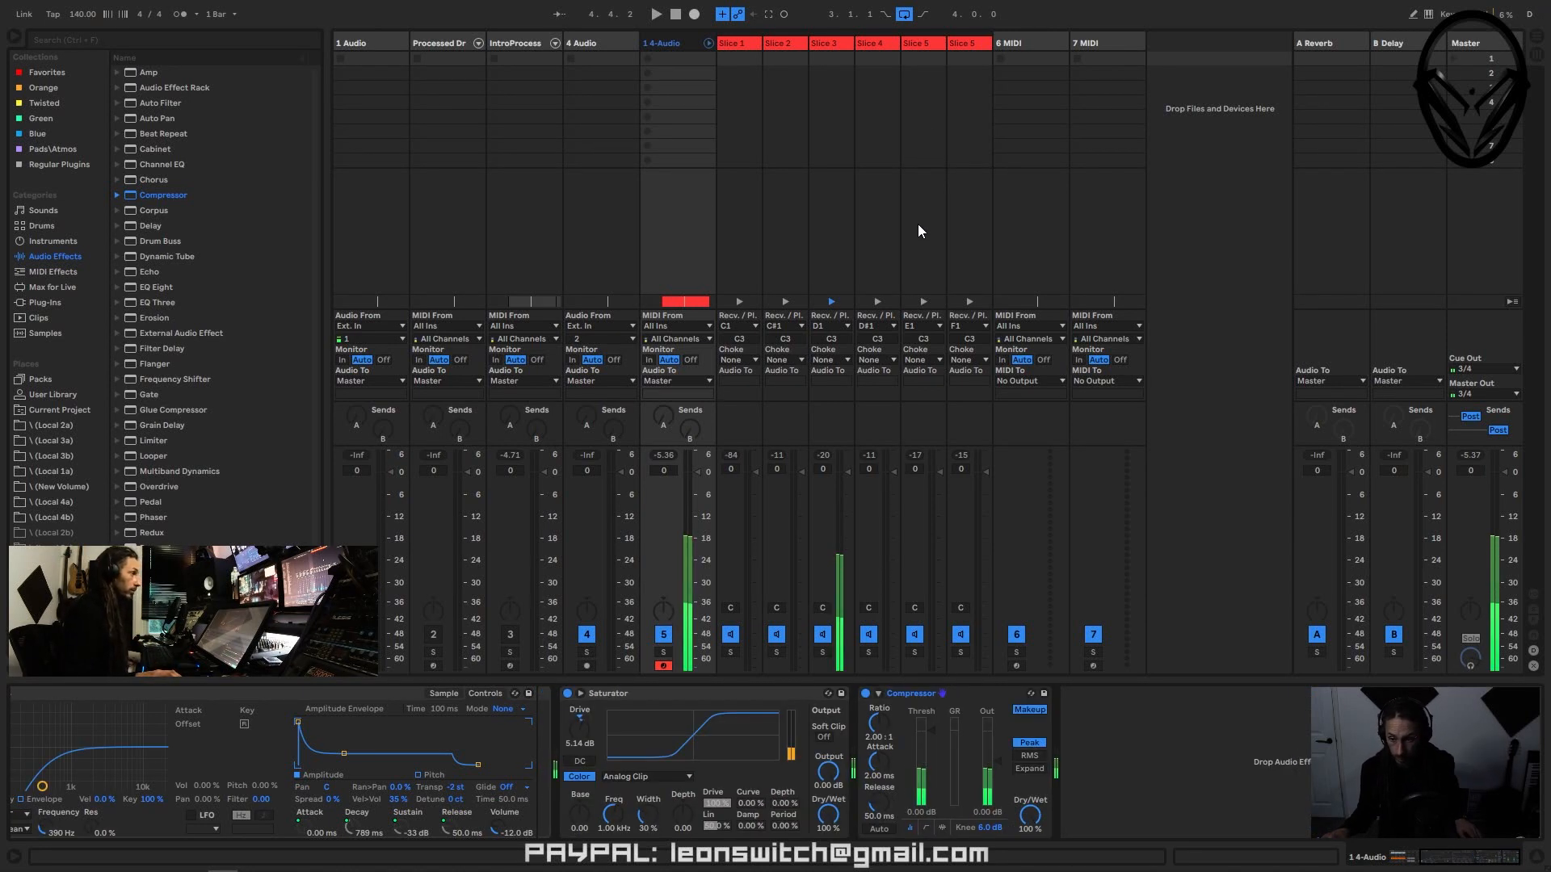
left_click(824, 43)
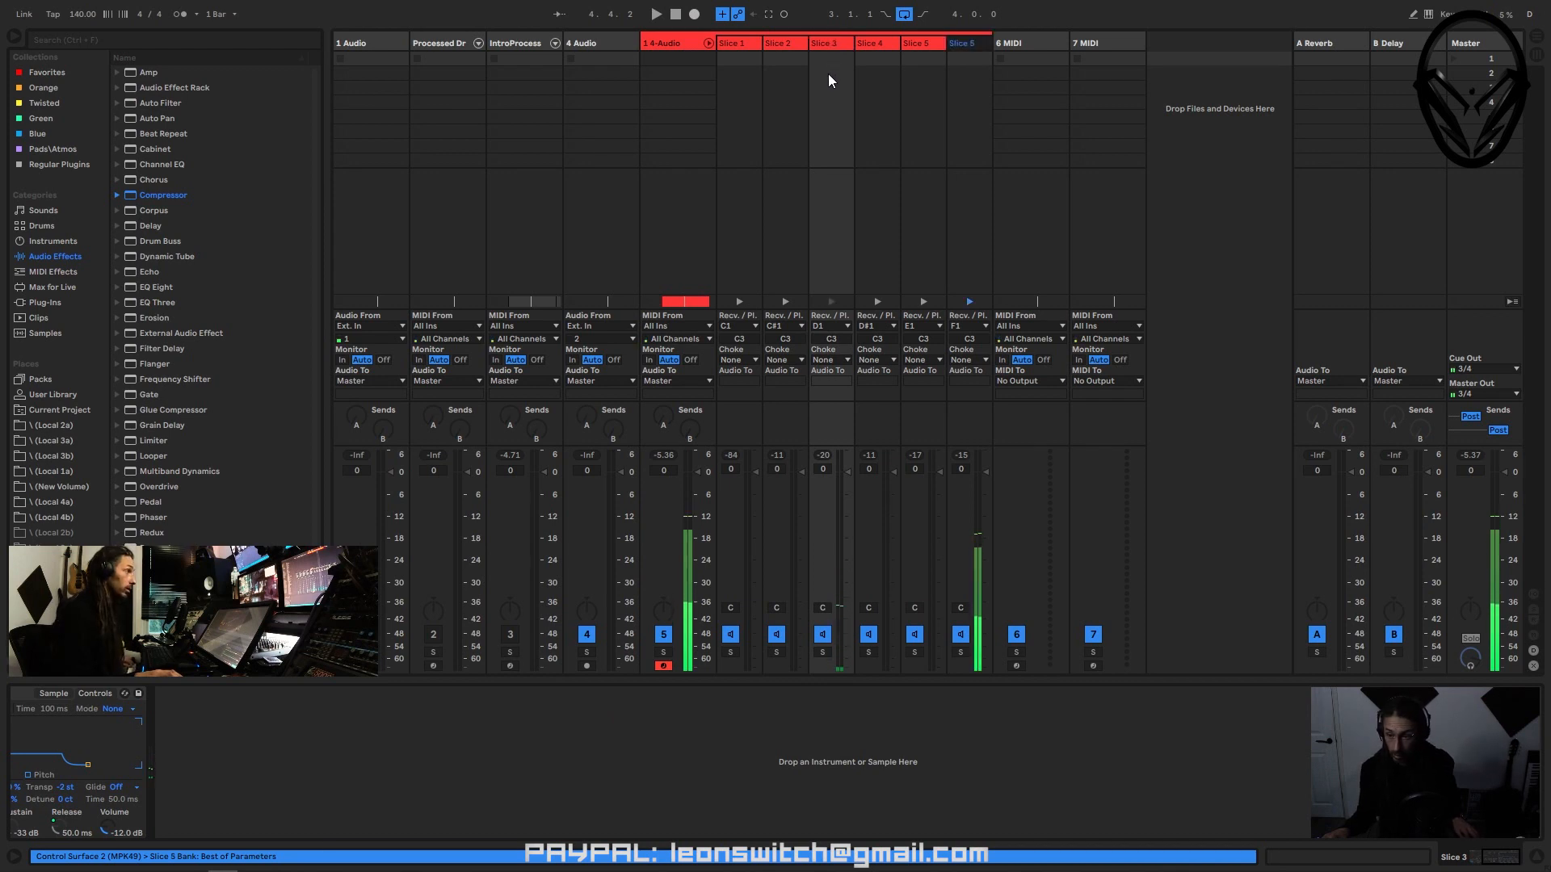
left_click(826, 35)
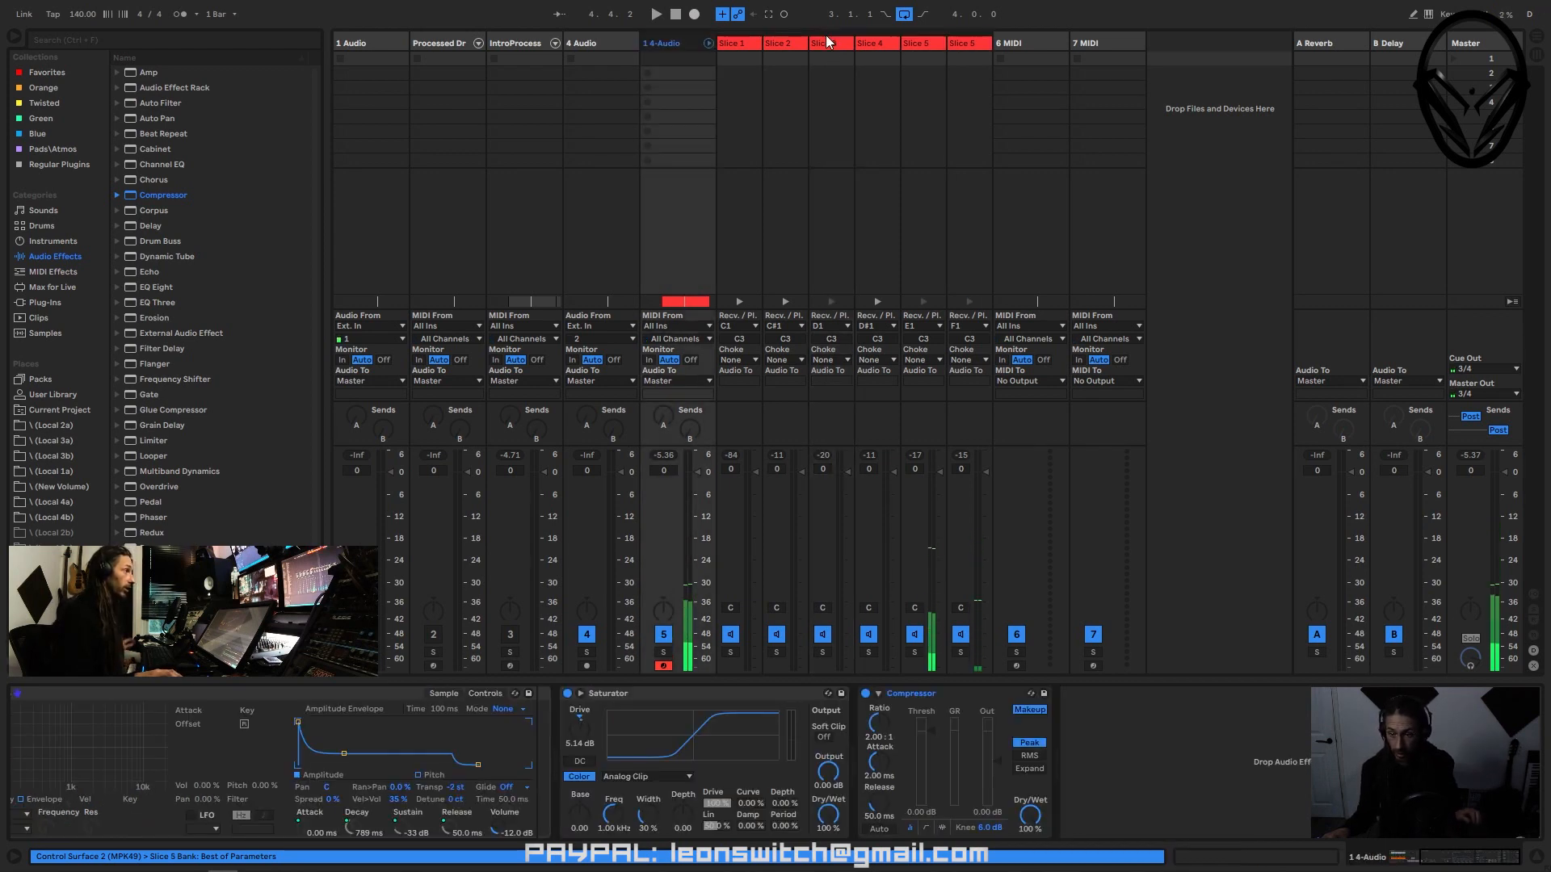
left_click(836, 44)
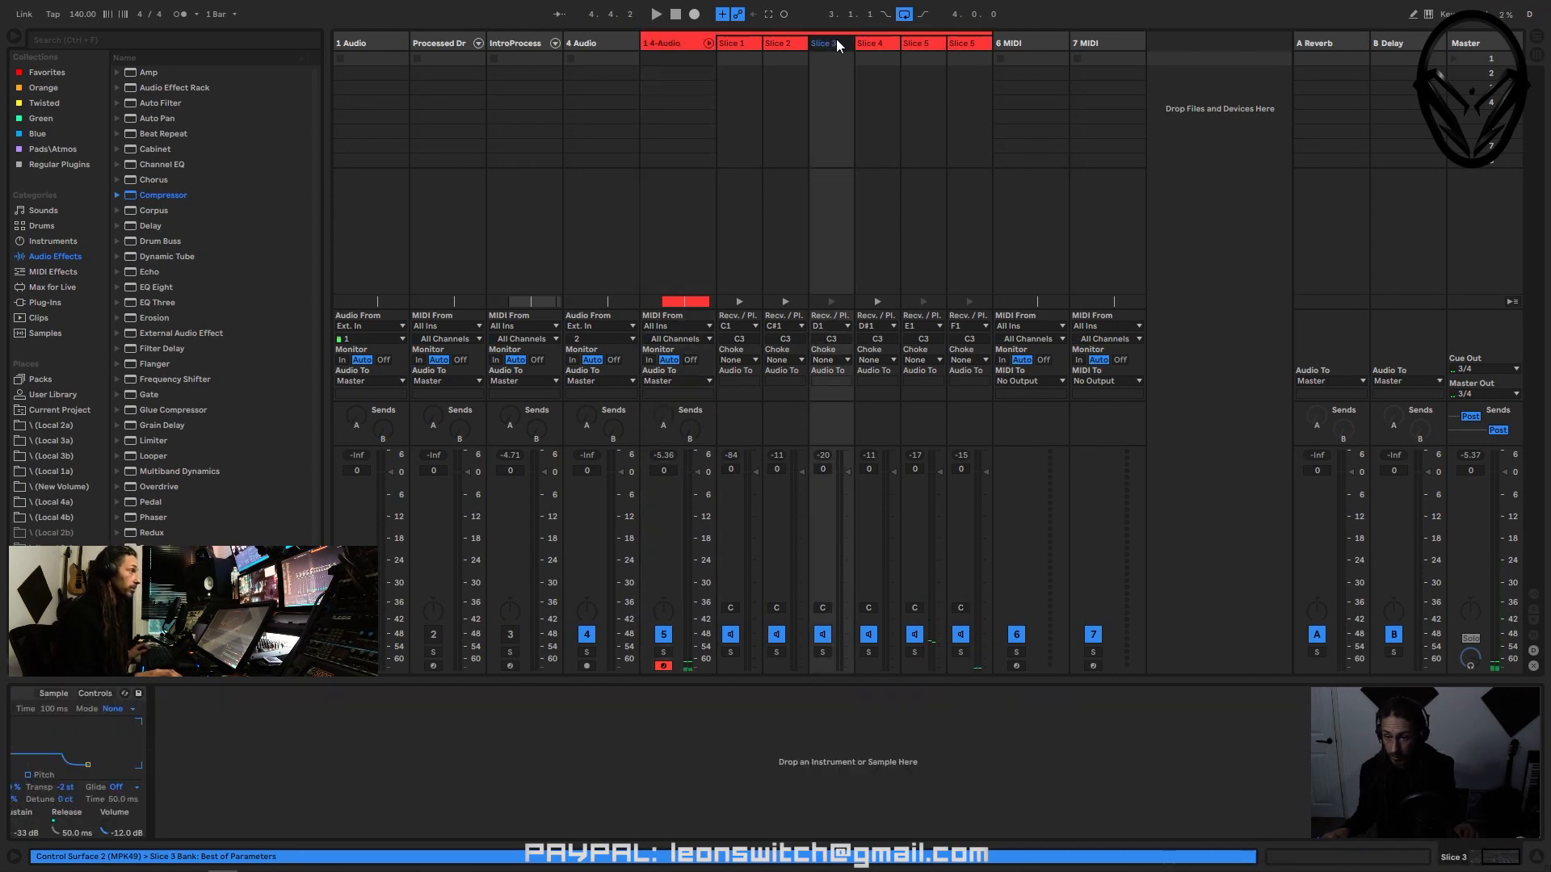
right_click(971, 53)
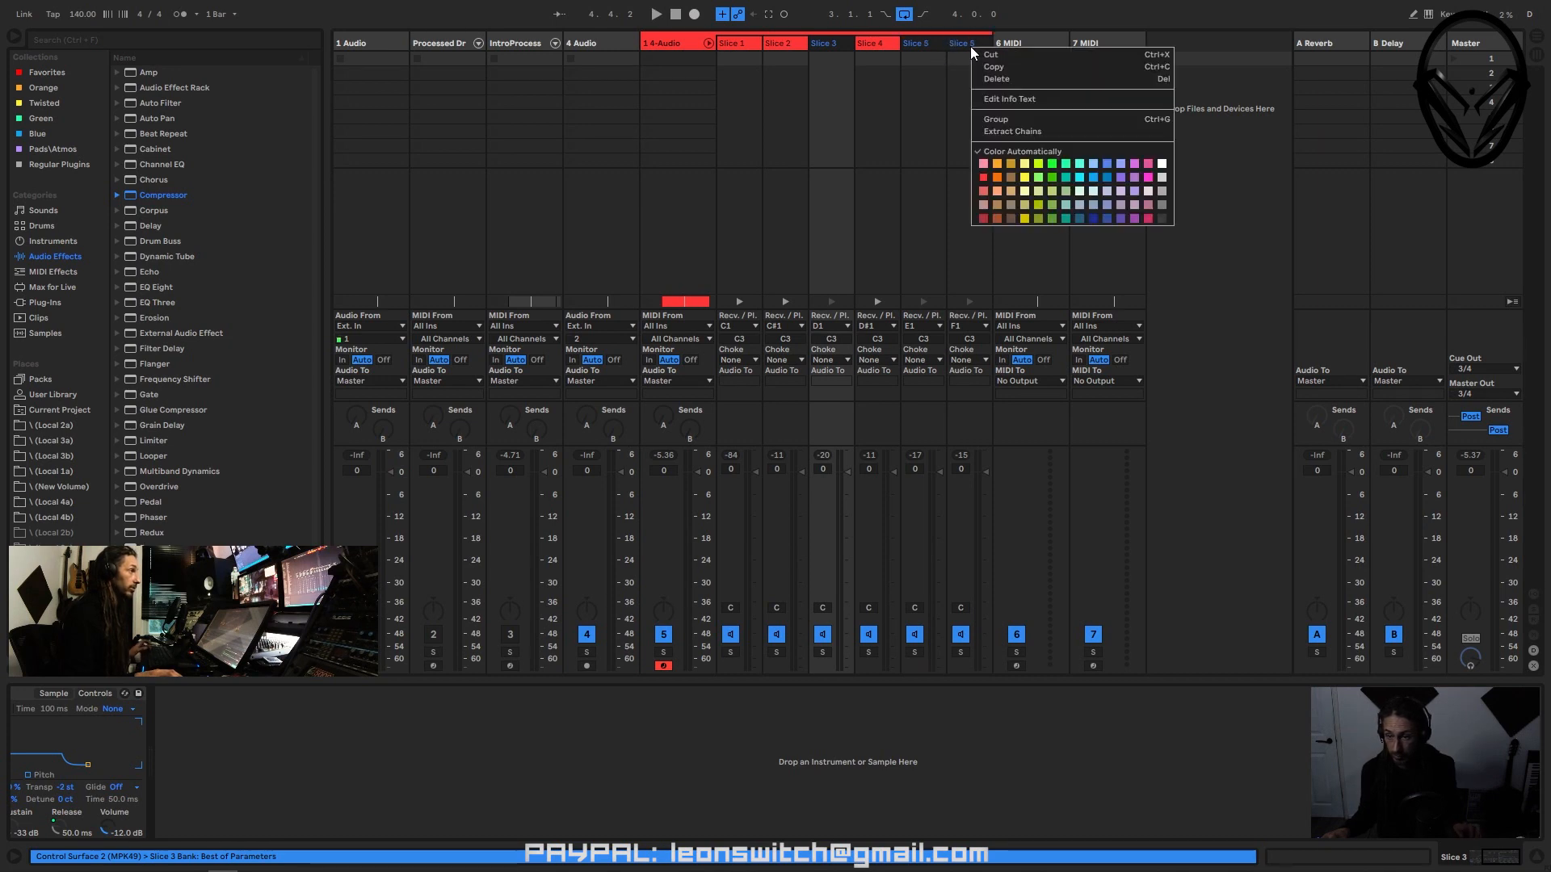
left_click(999, 121)
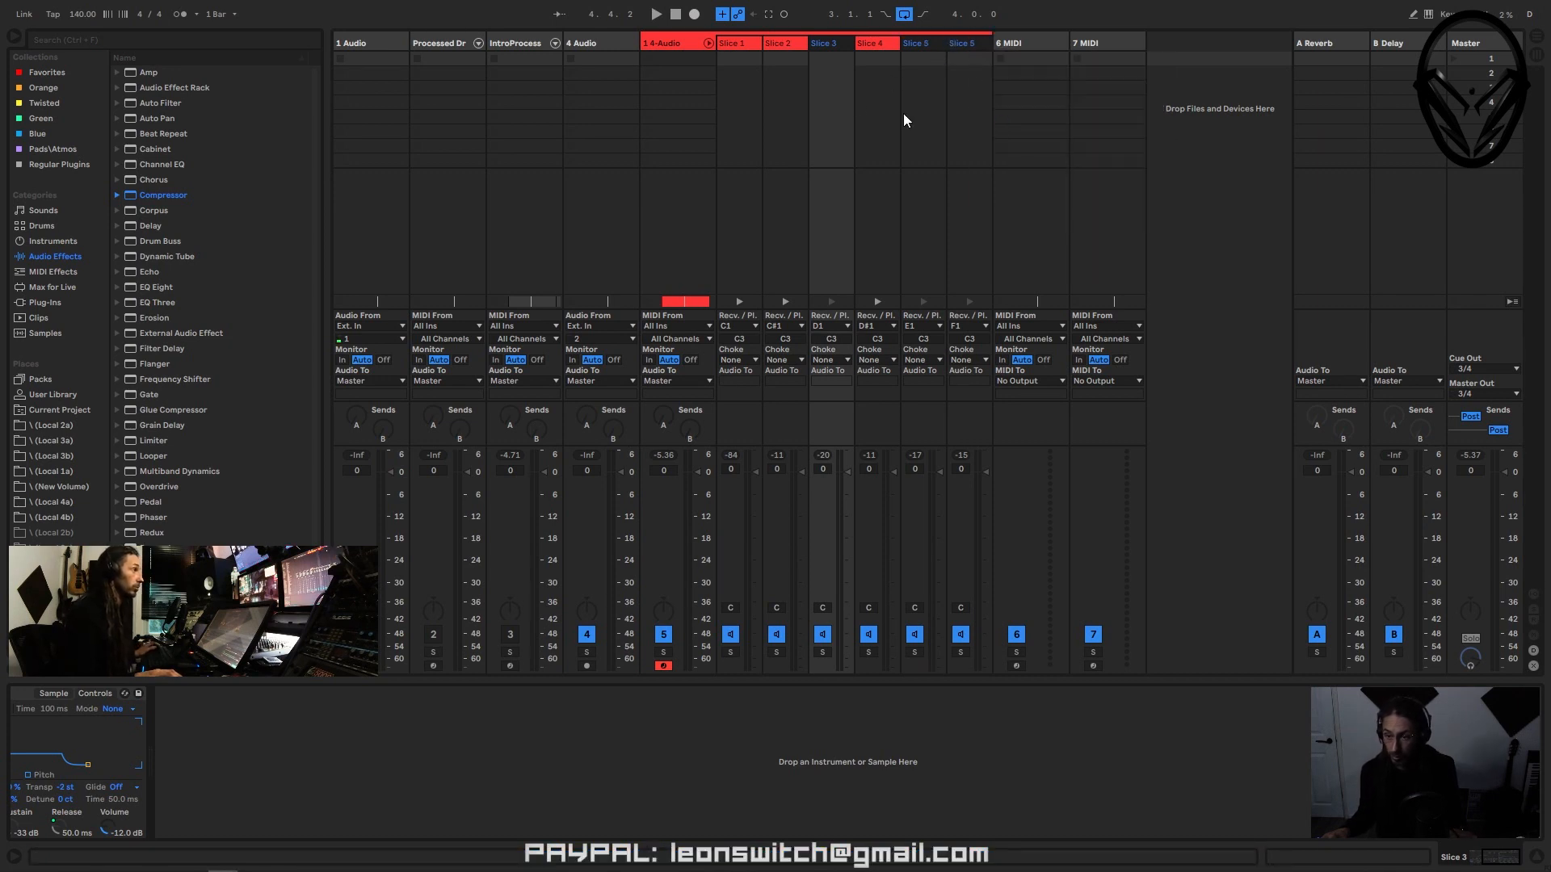
- Add a Compressor to the nested drum rack, set its ratio to inf : 1 and show its sidechain settings
left_click(844, 46)
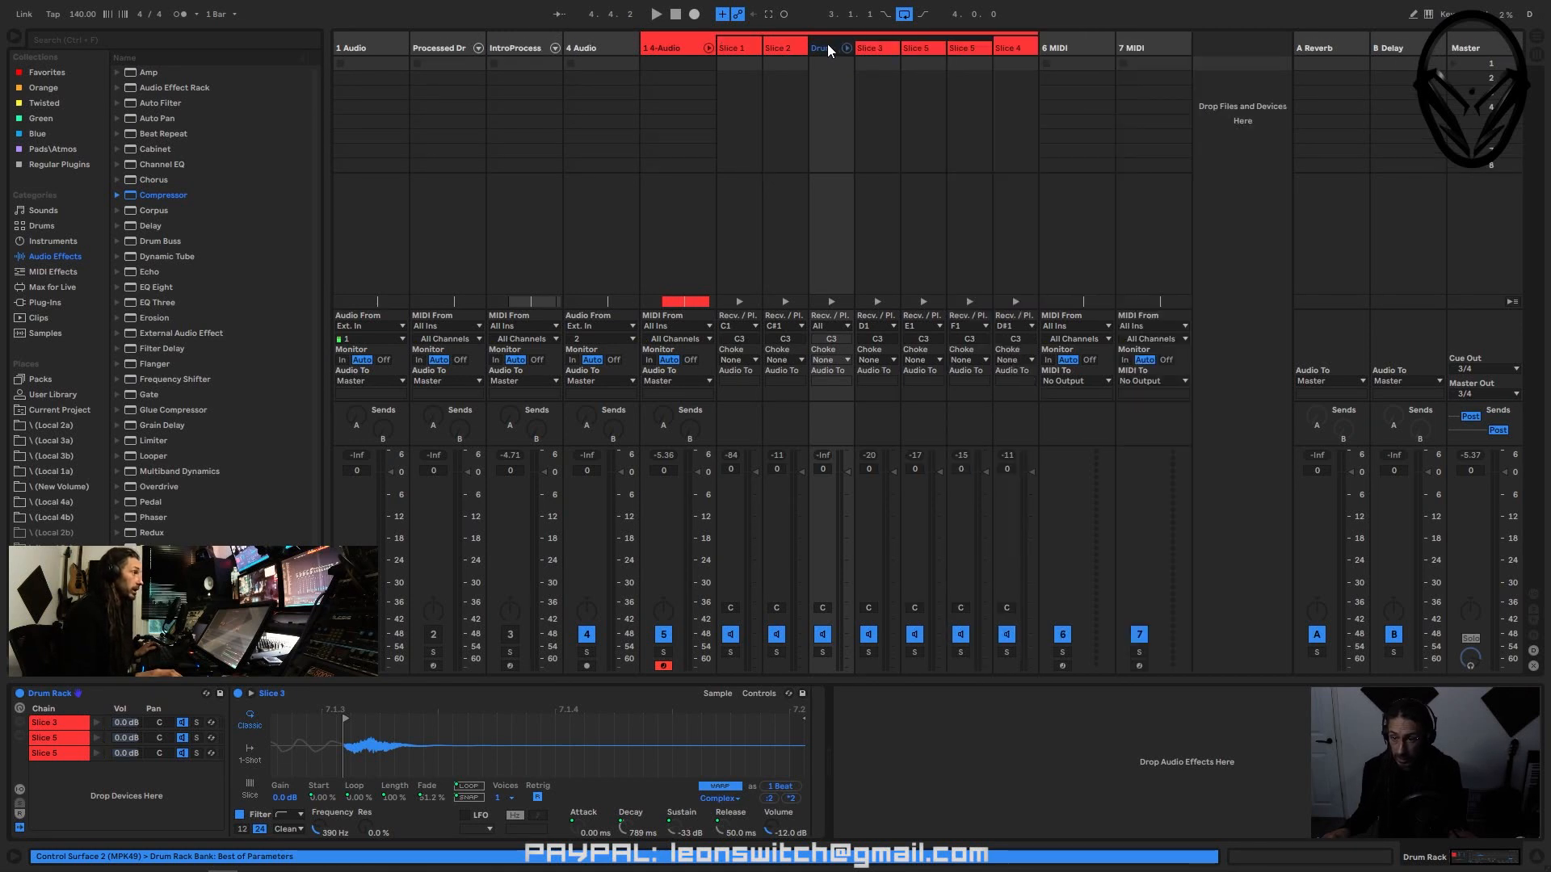
left_click_drag(133, 199, 146, 194)
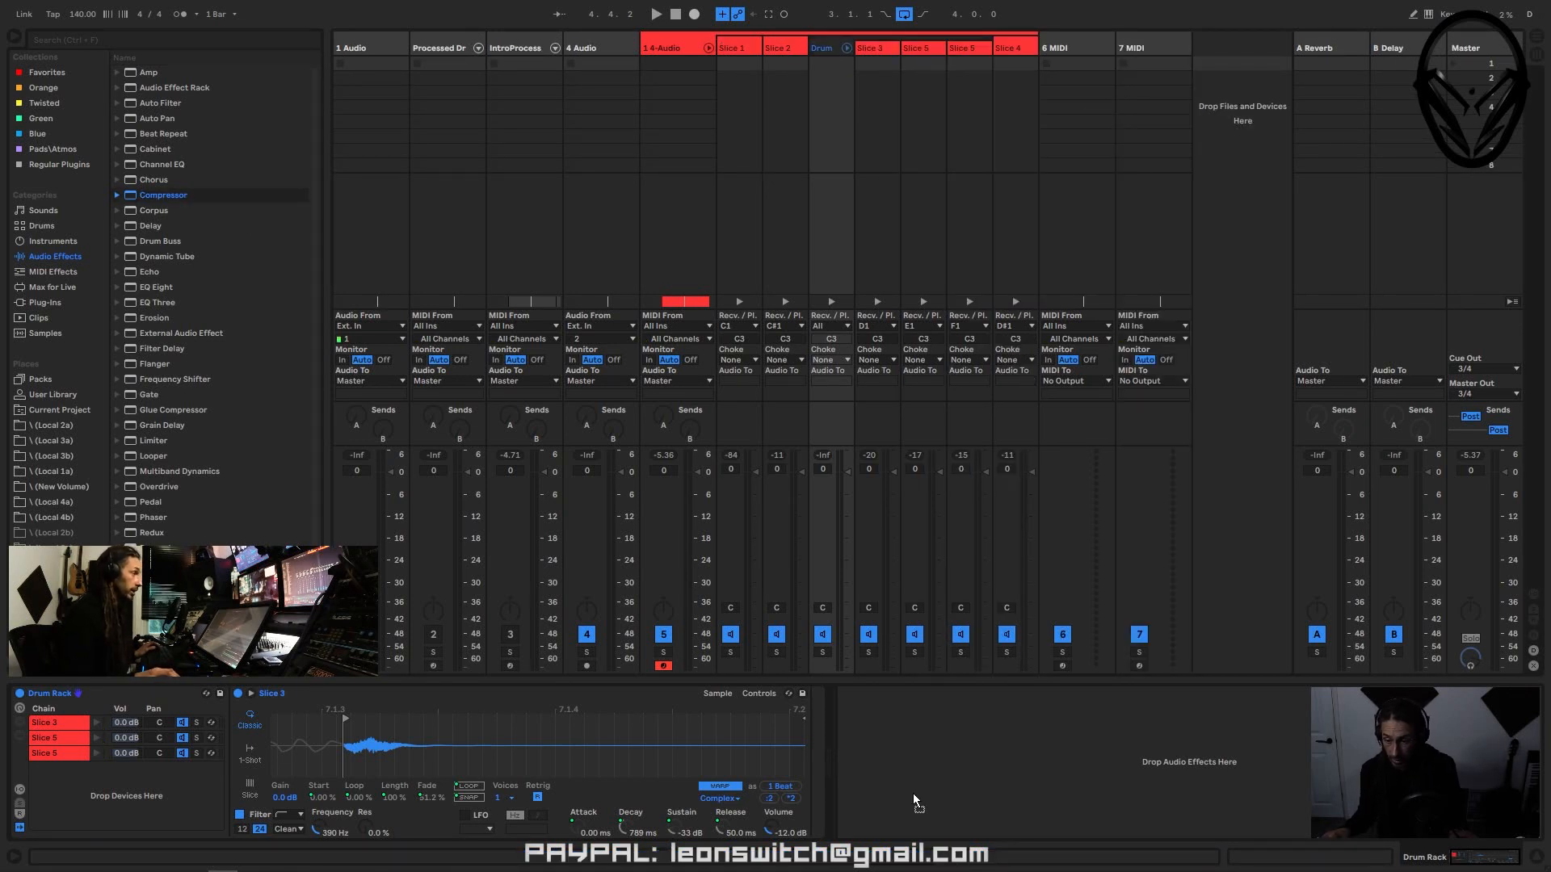
left_click_drag(915, 793, 933, 773)
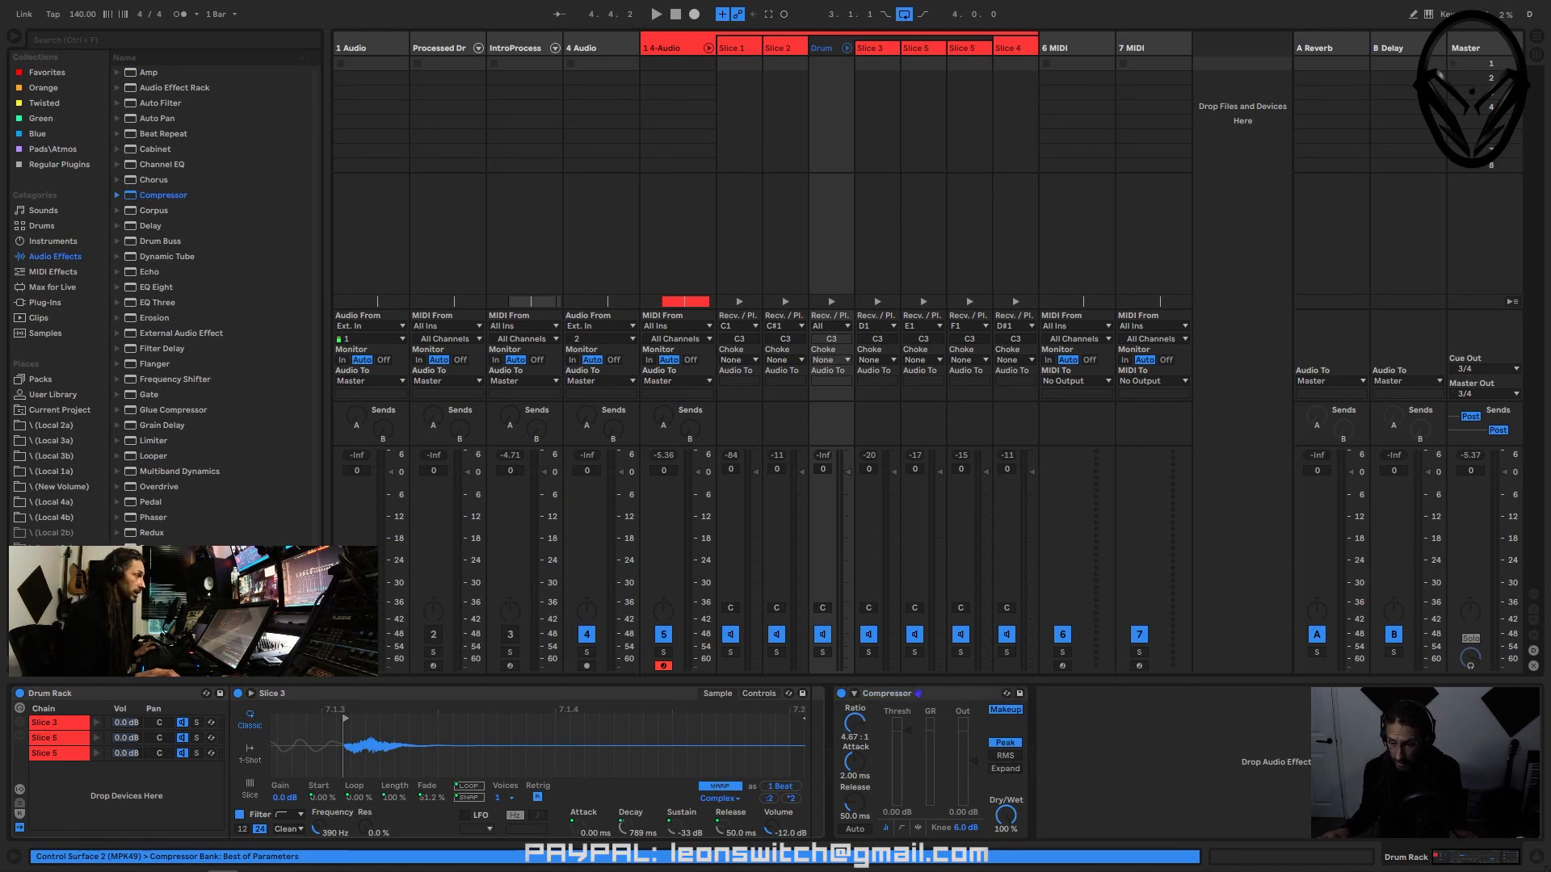
left_click(855, 694)
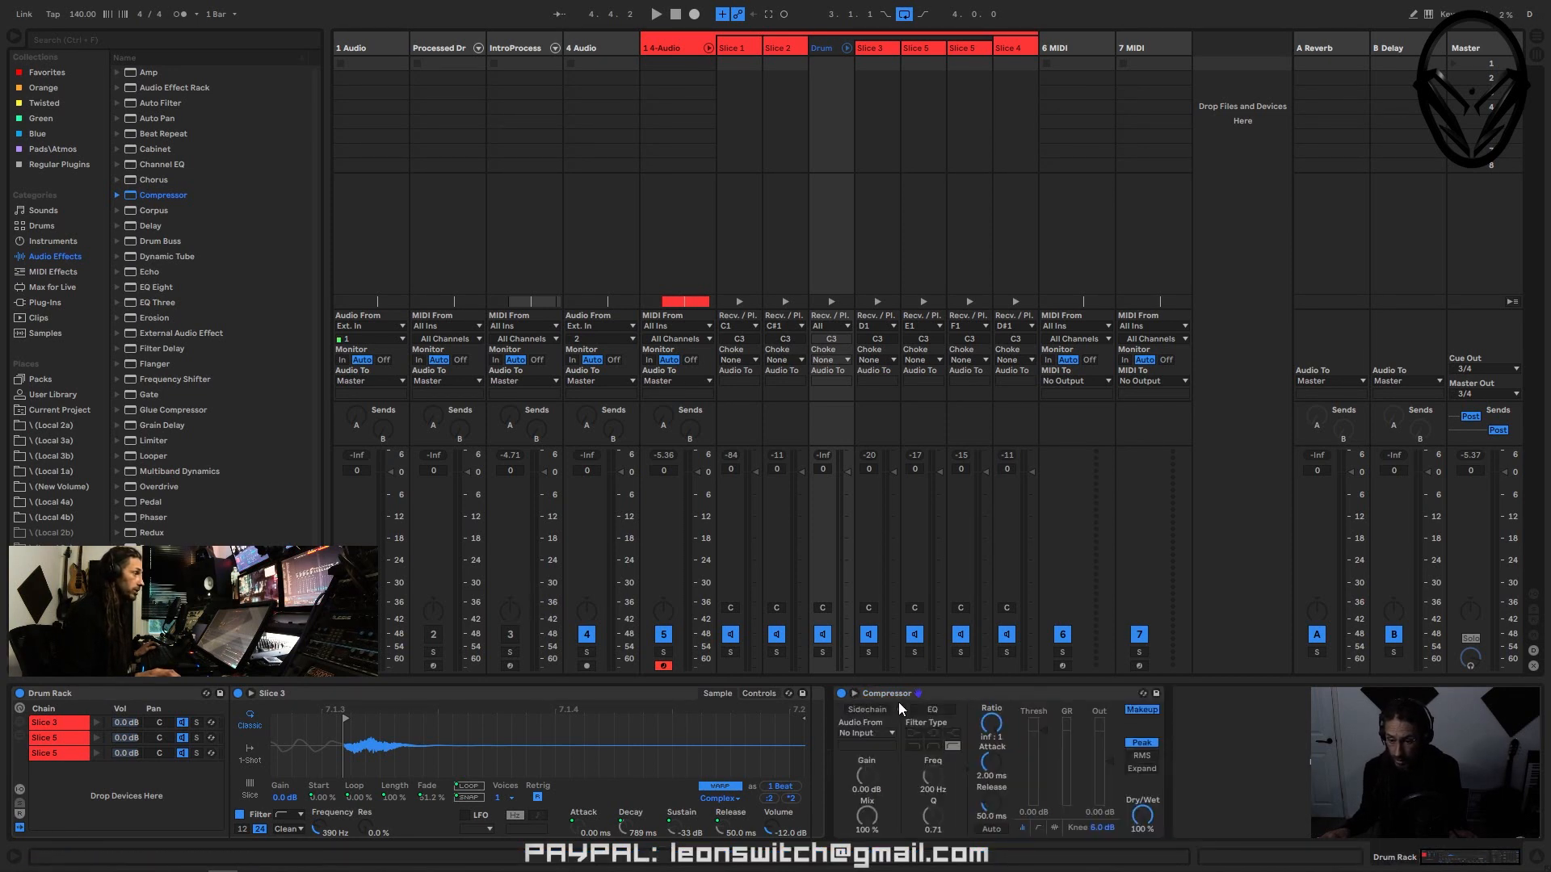
- Enable the Compressor's sidechain and feed it from the 1 4-Audio track's Slice 2 chain, Pre FX
left_click(863, 733)
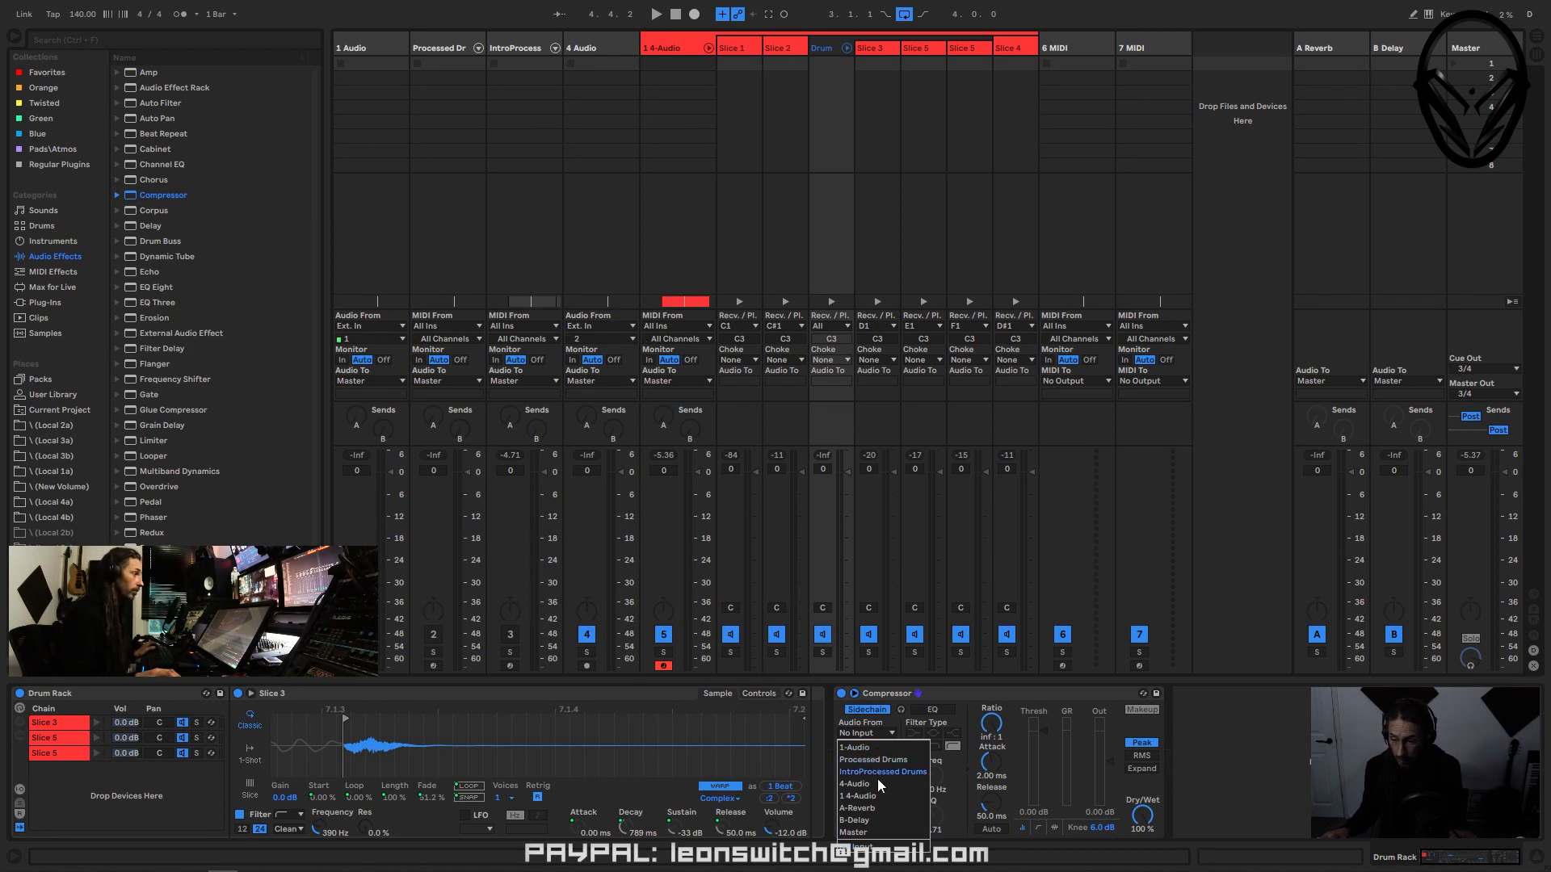
left_click(878, 771)
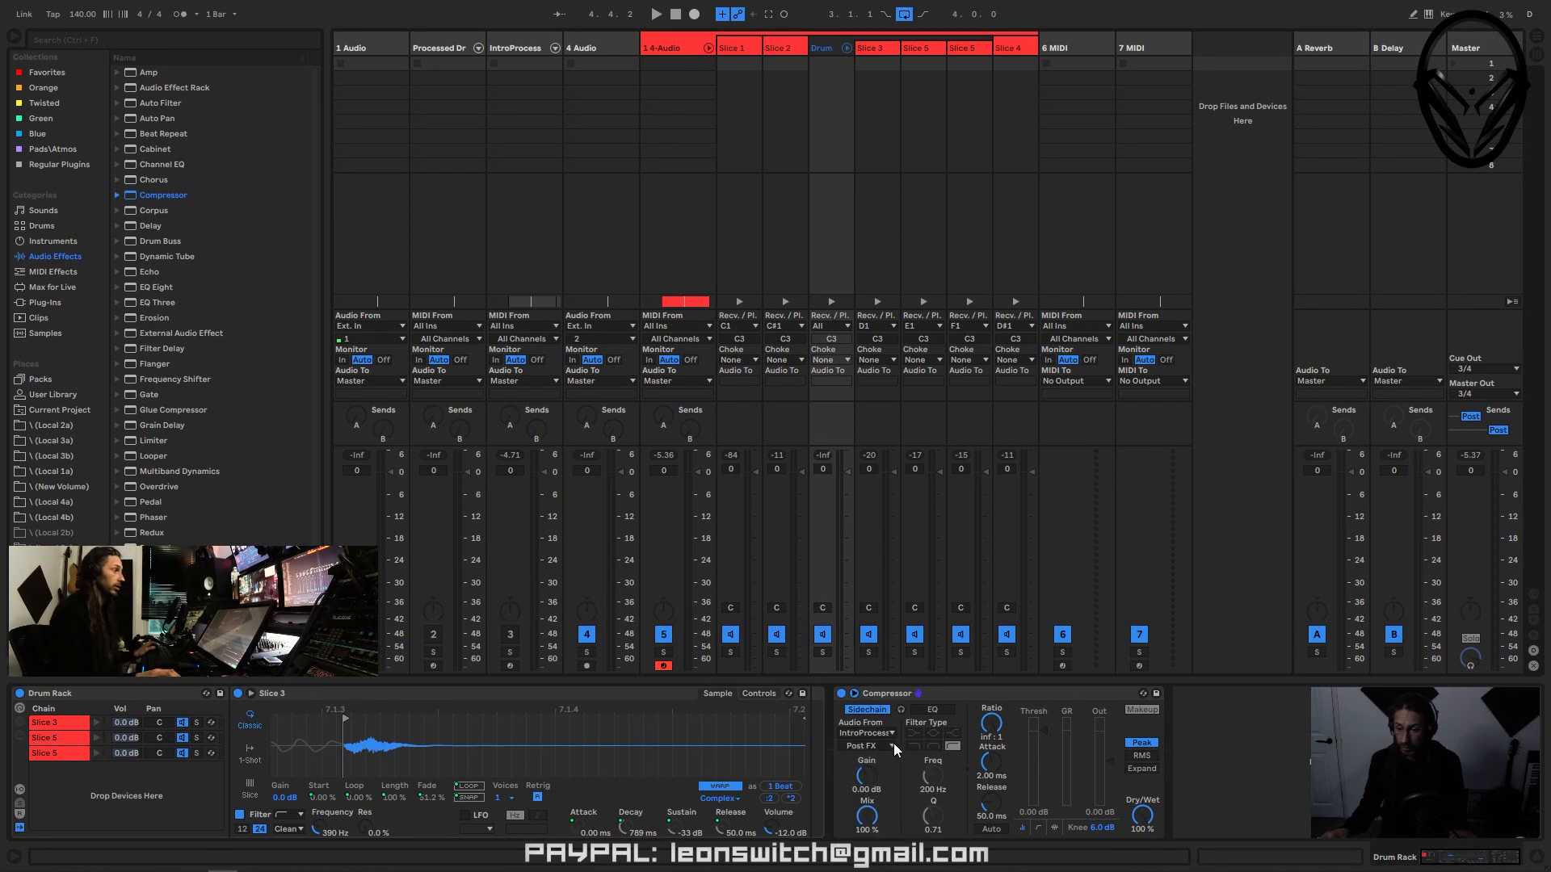
left_click(865, 732)
left_click(870, 783)
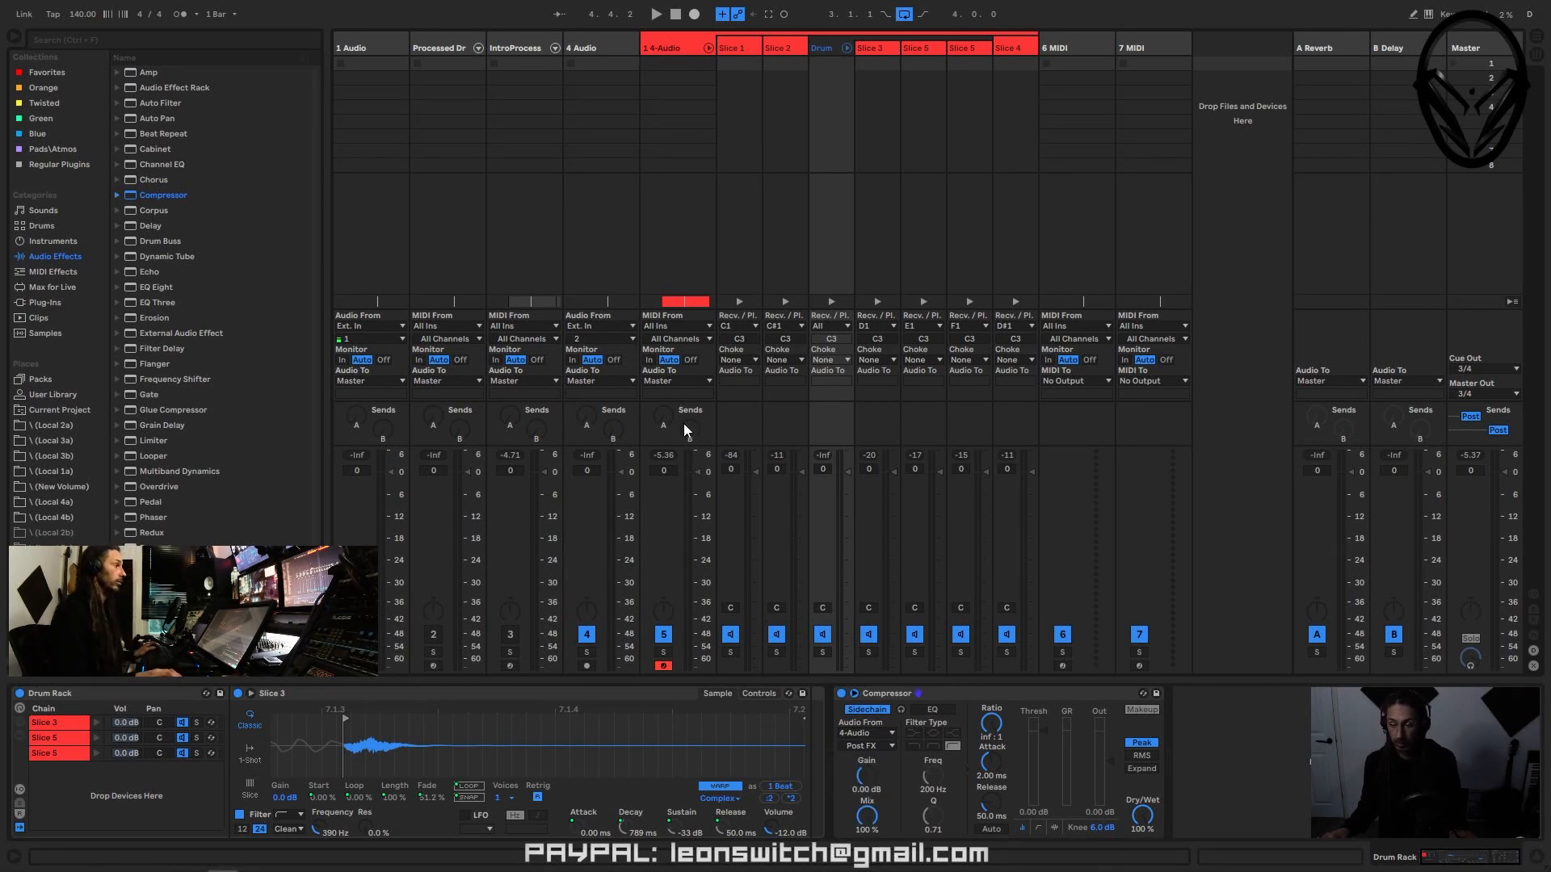
left_click(875, 731)
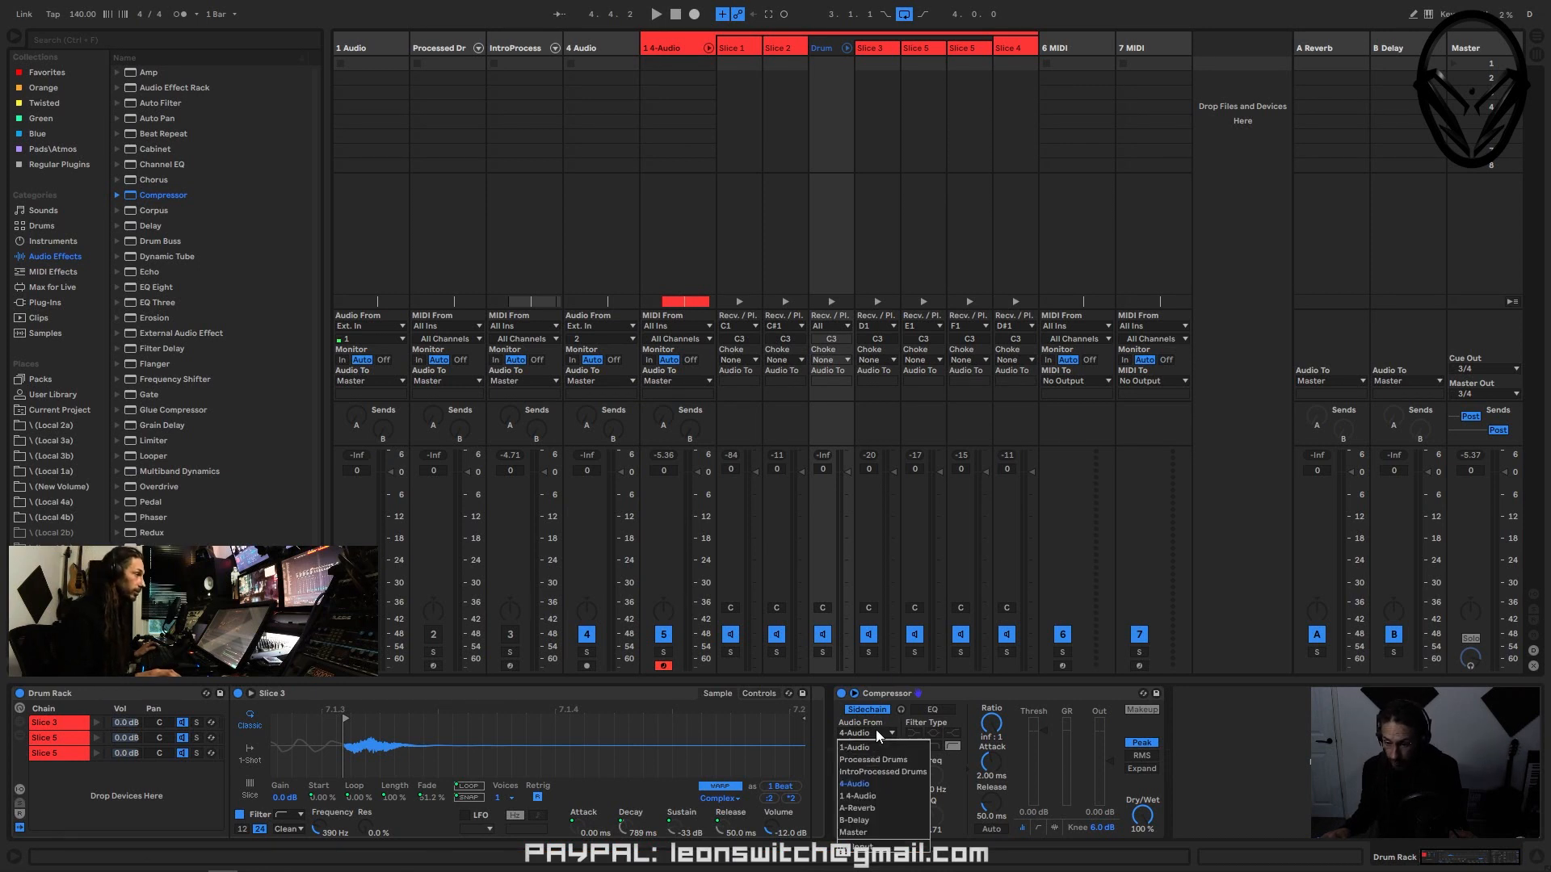
left_click(863, 797)
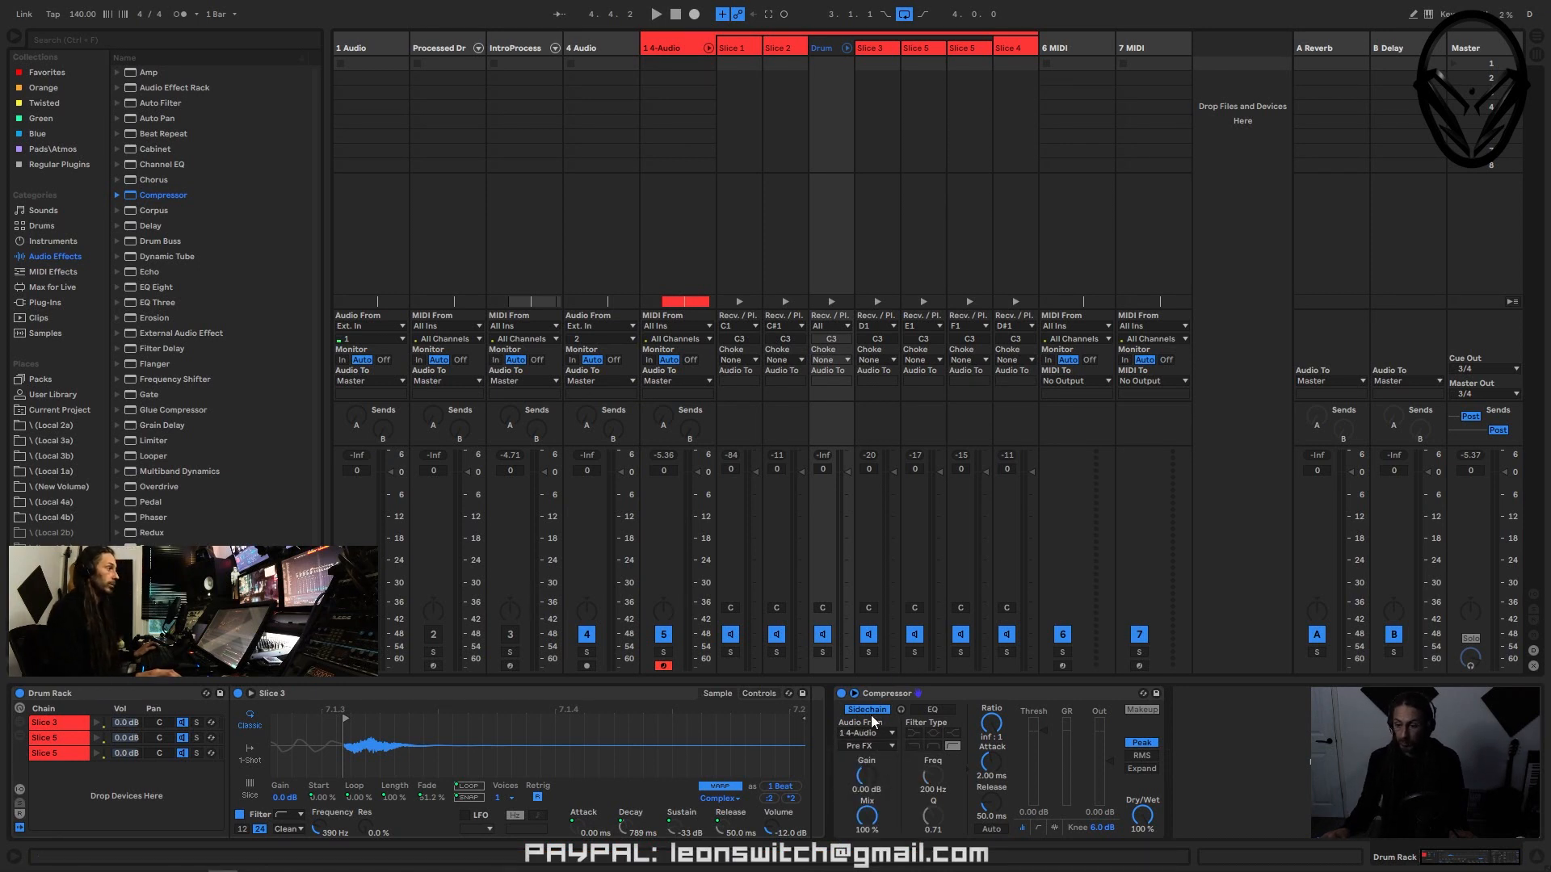
left_click(871, 745)
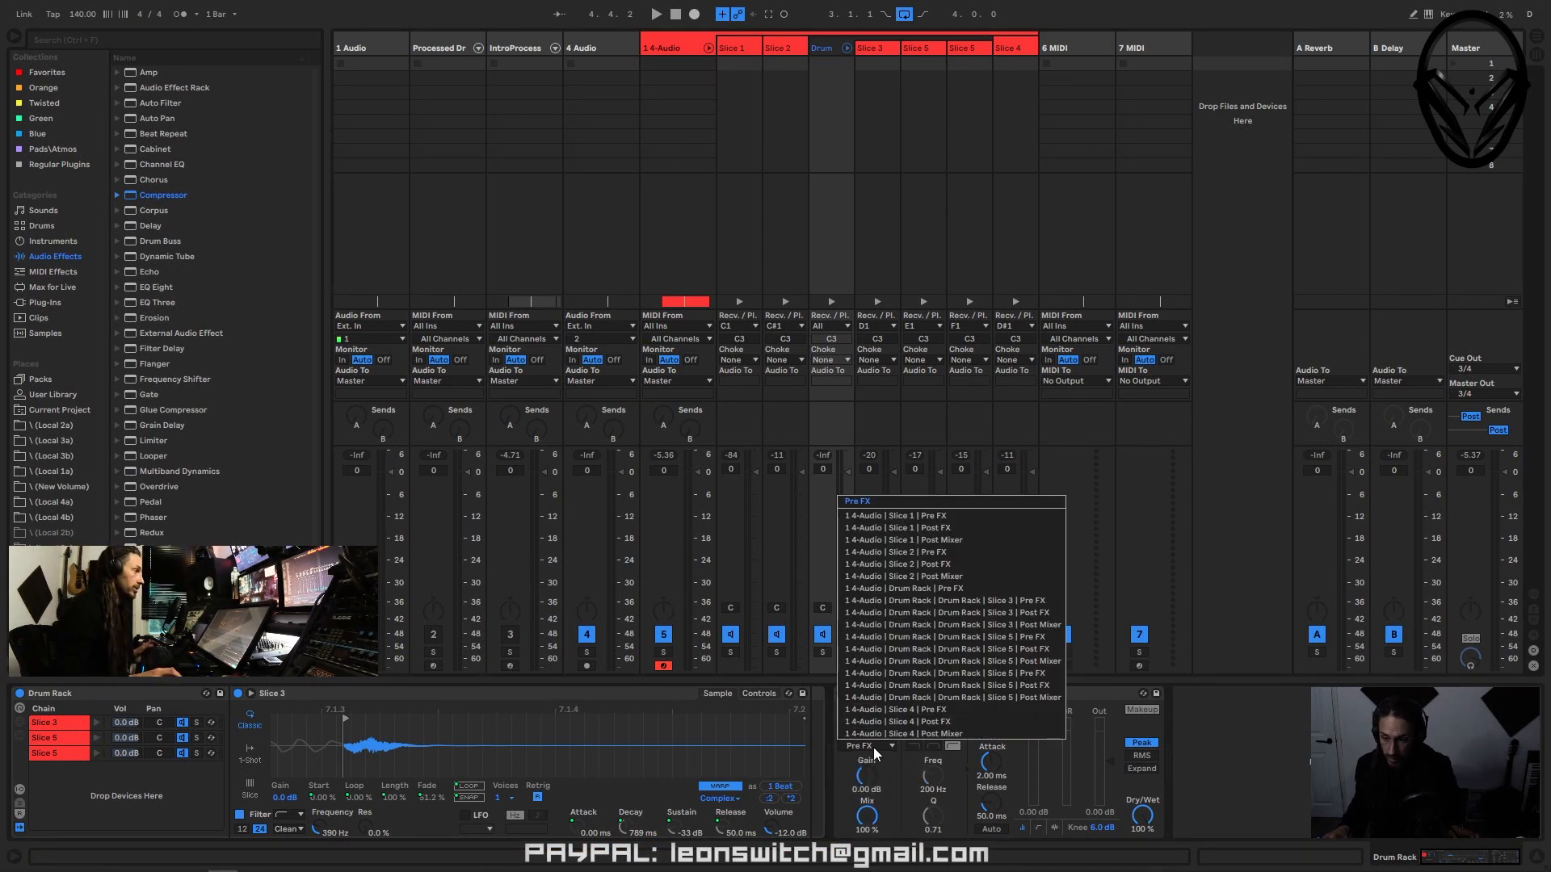
left_click(935, 552)
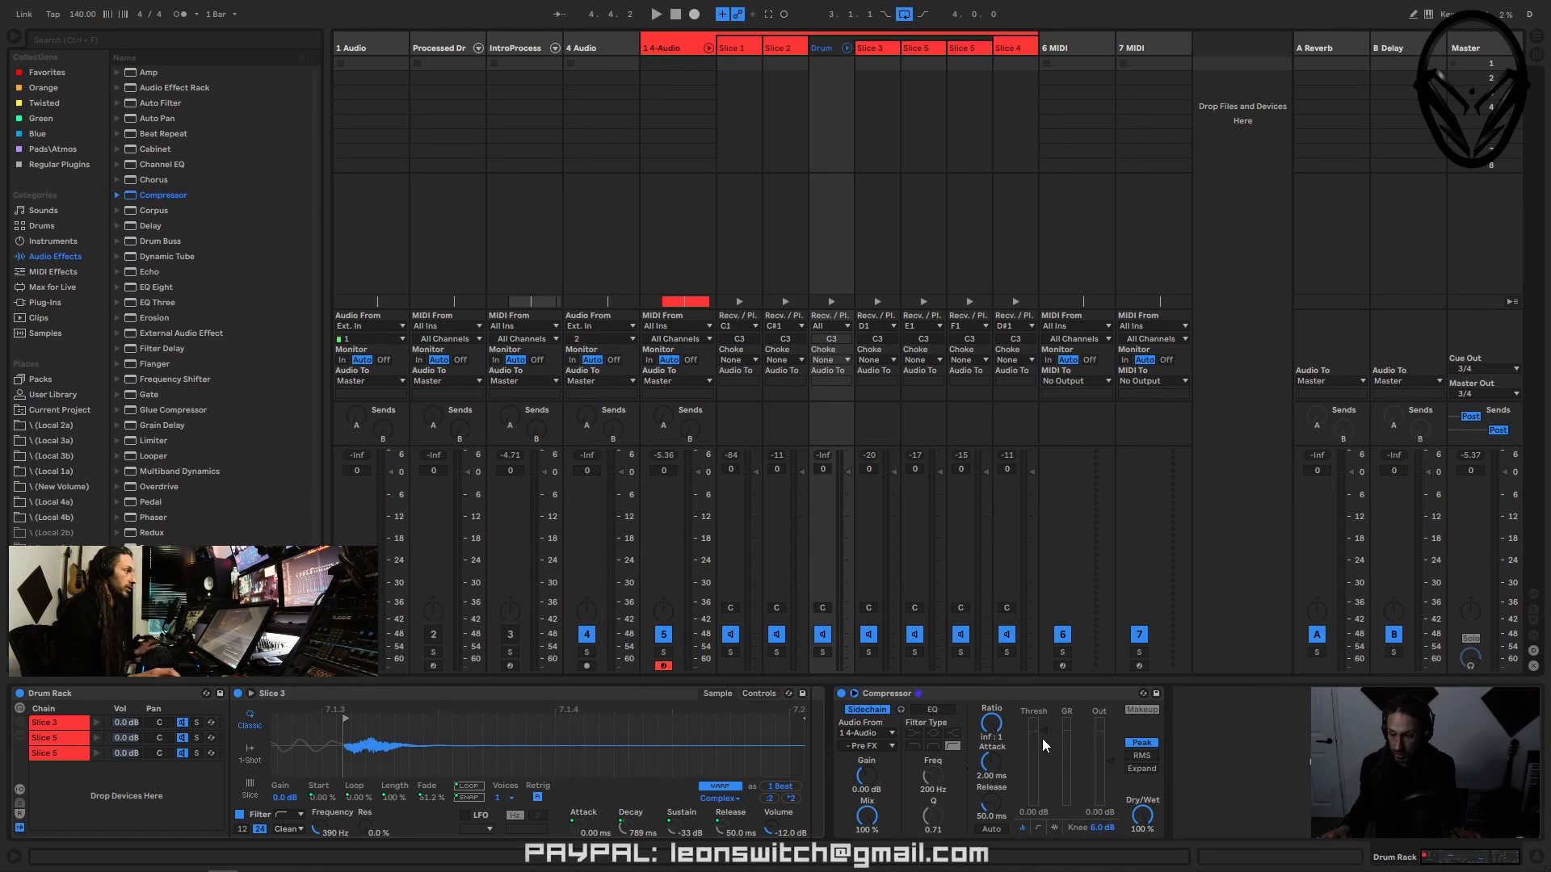
- Lower the sidechained Compressor's threshold to -30.0 dB while auditioning the loop
left_click_drag(1042, 738, 1042, 766)
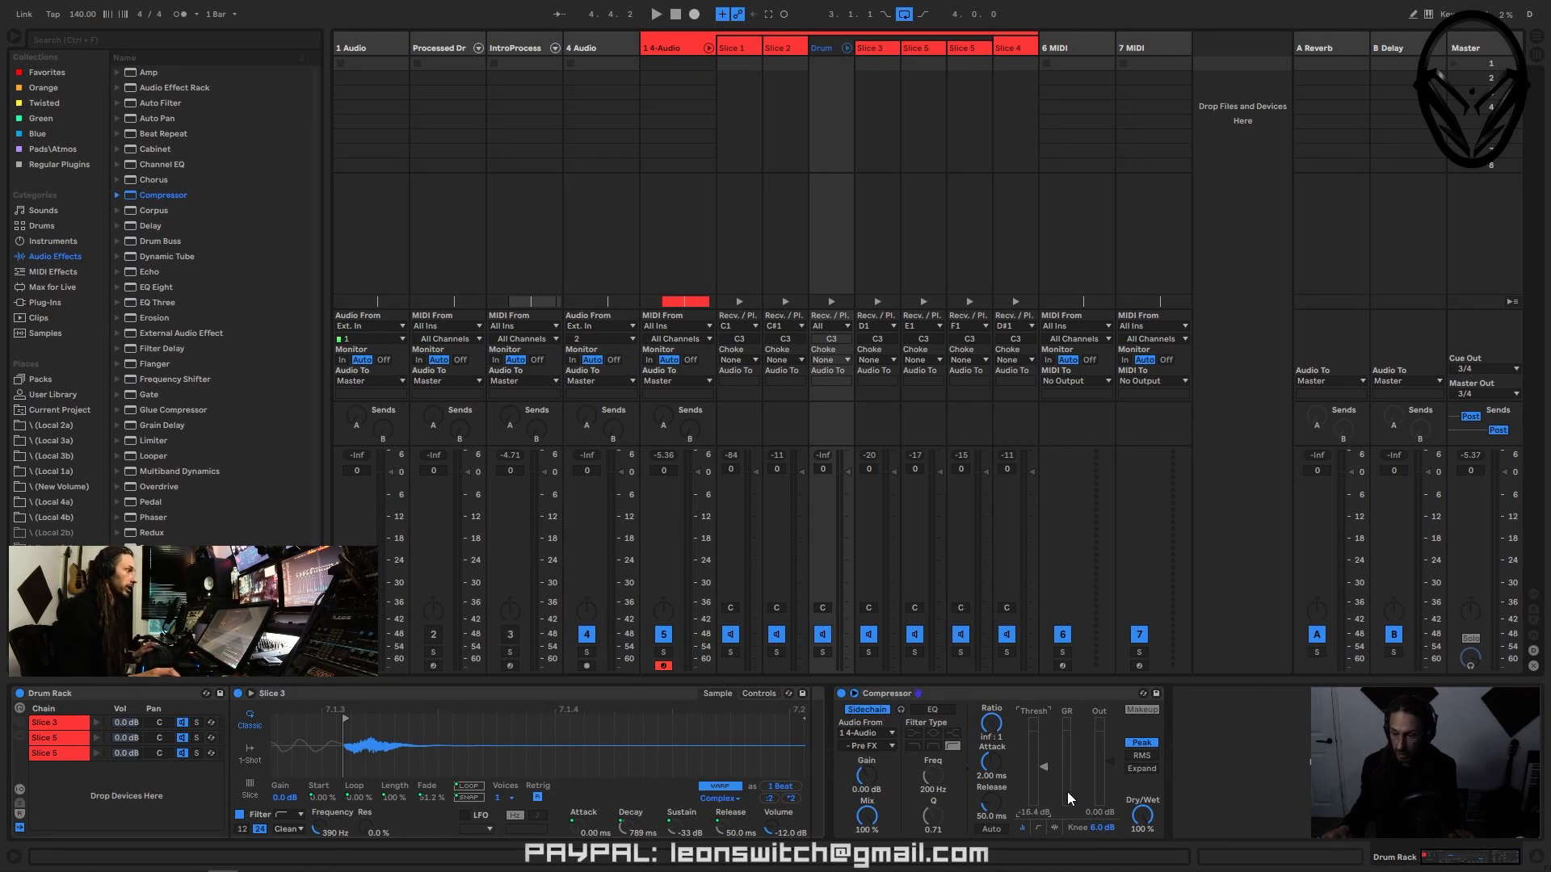
key("space")
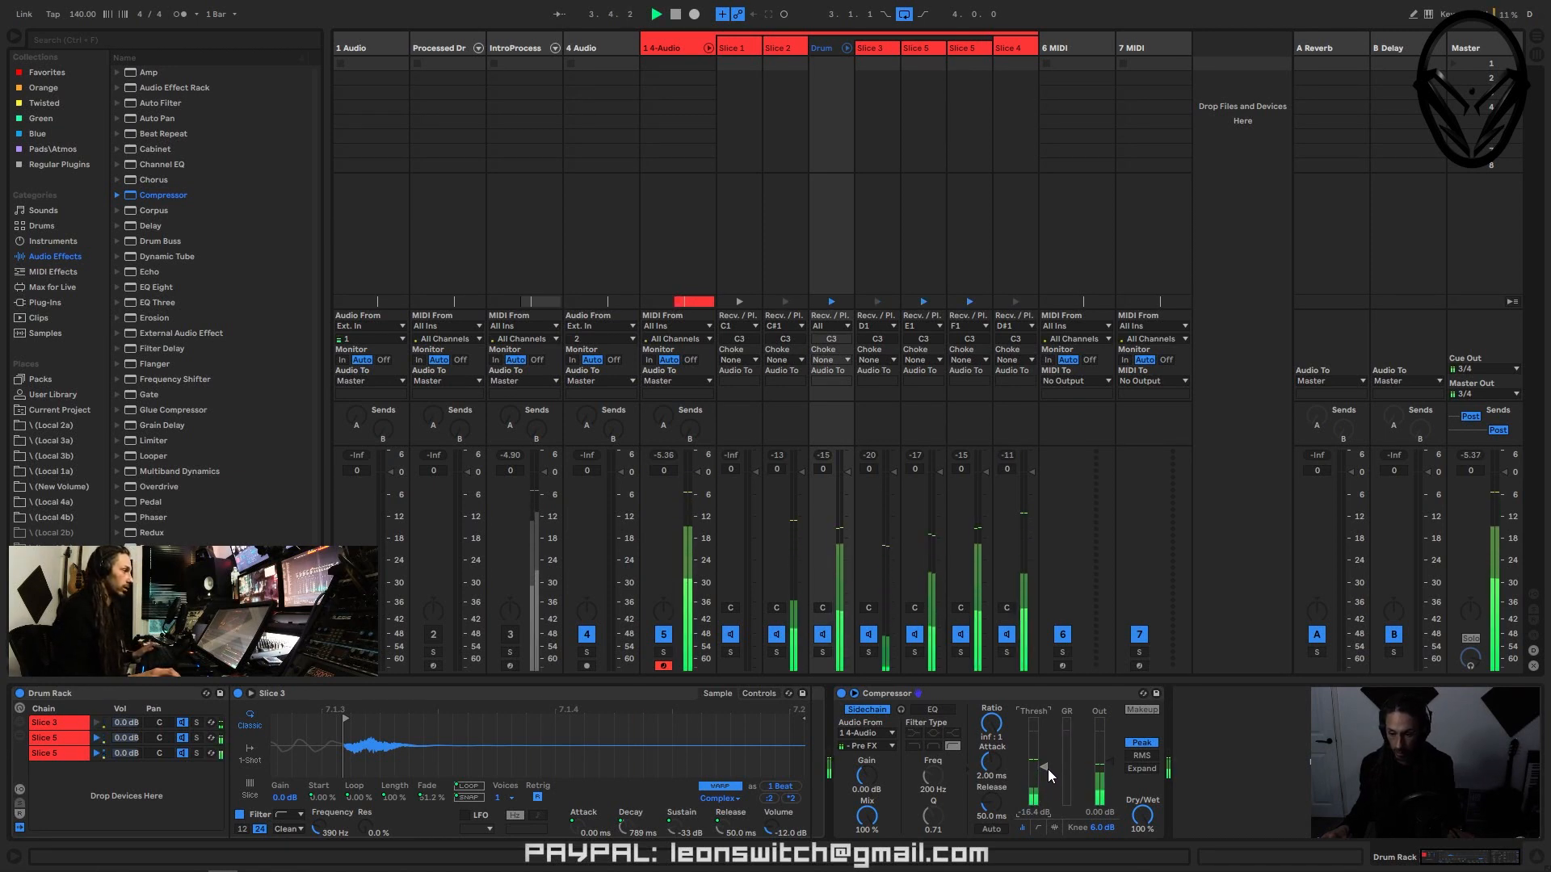
left_click_drag(1049, 769, 1045, 783)
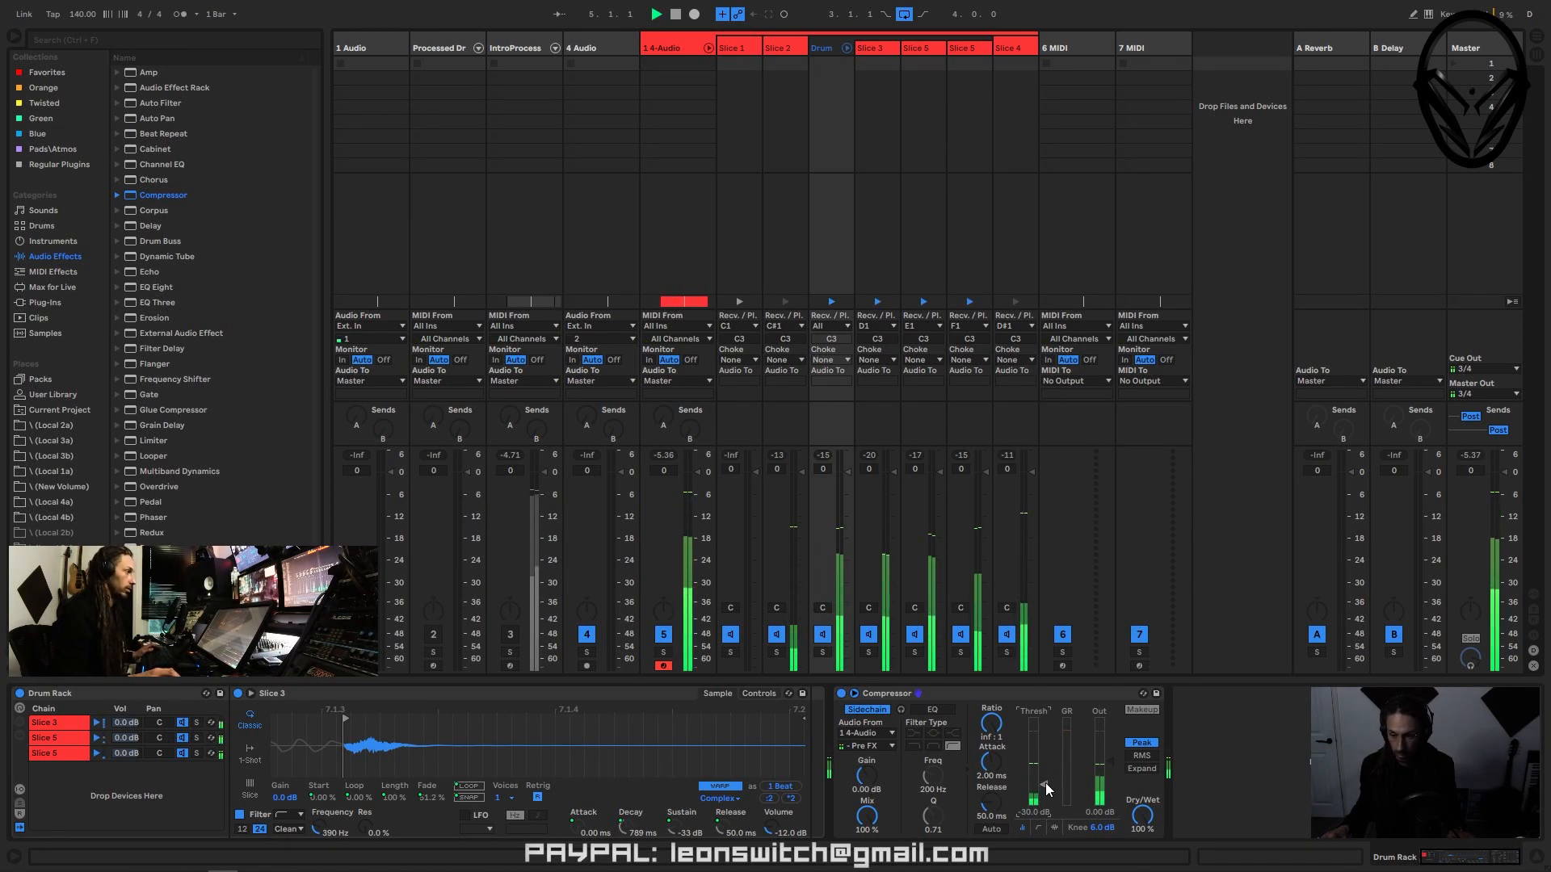
key("space")
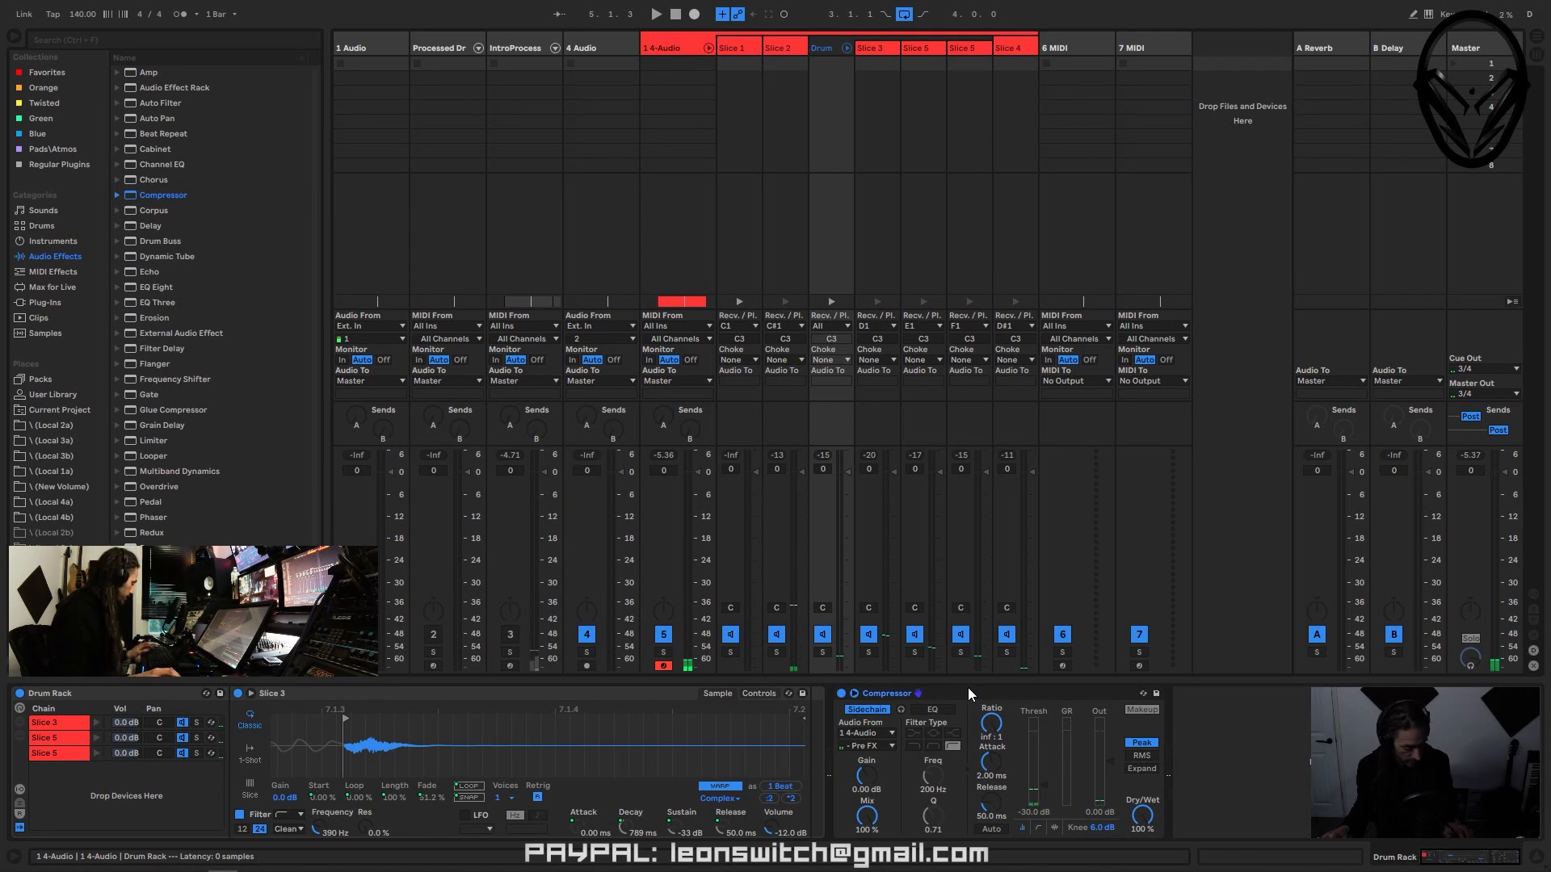
- Duplicate the sidechained Compressor and set the copy's sidechain source to Slice 4, Pre FX
key("ctrl+d")
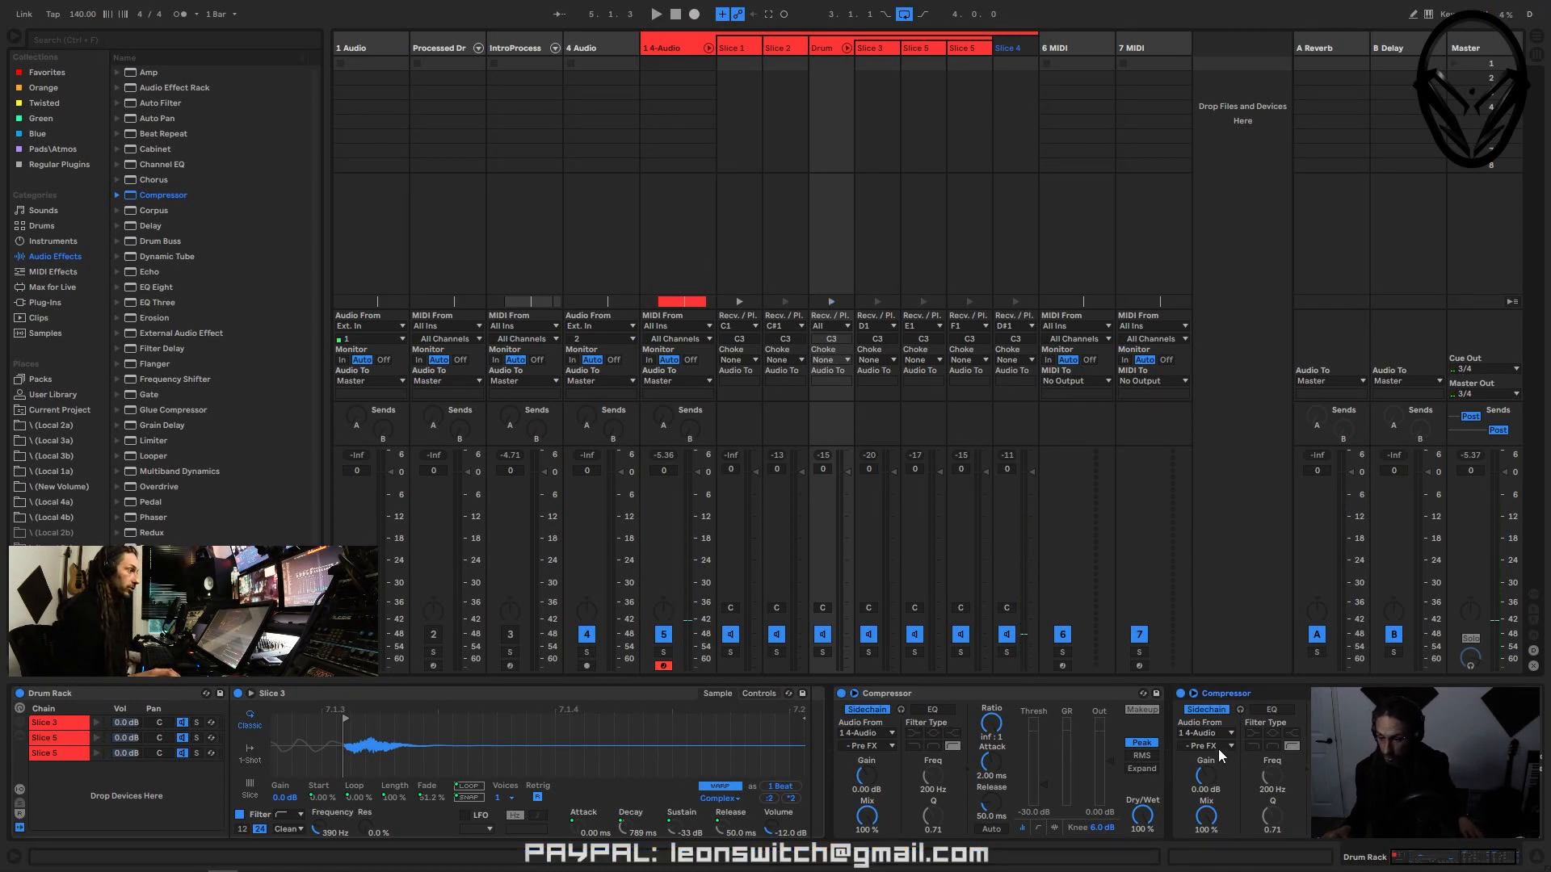
left_click(1218, 749)
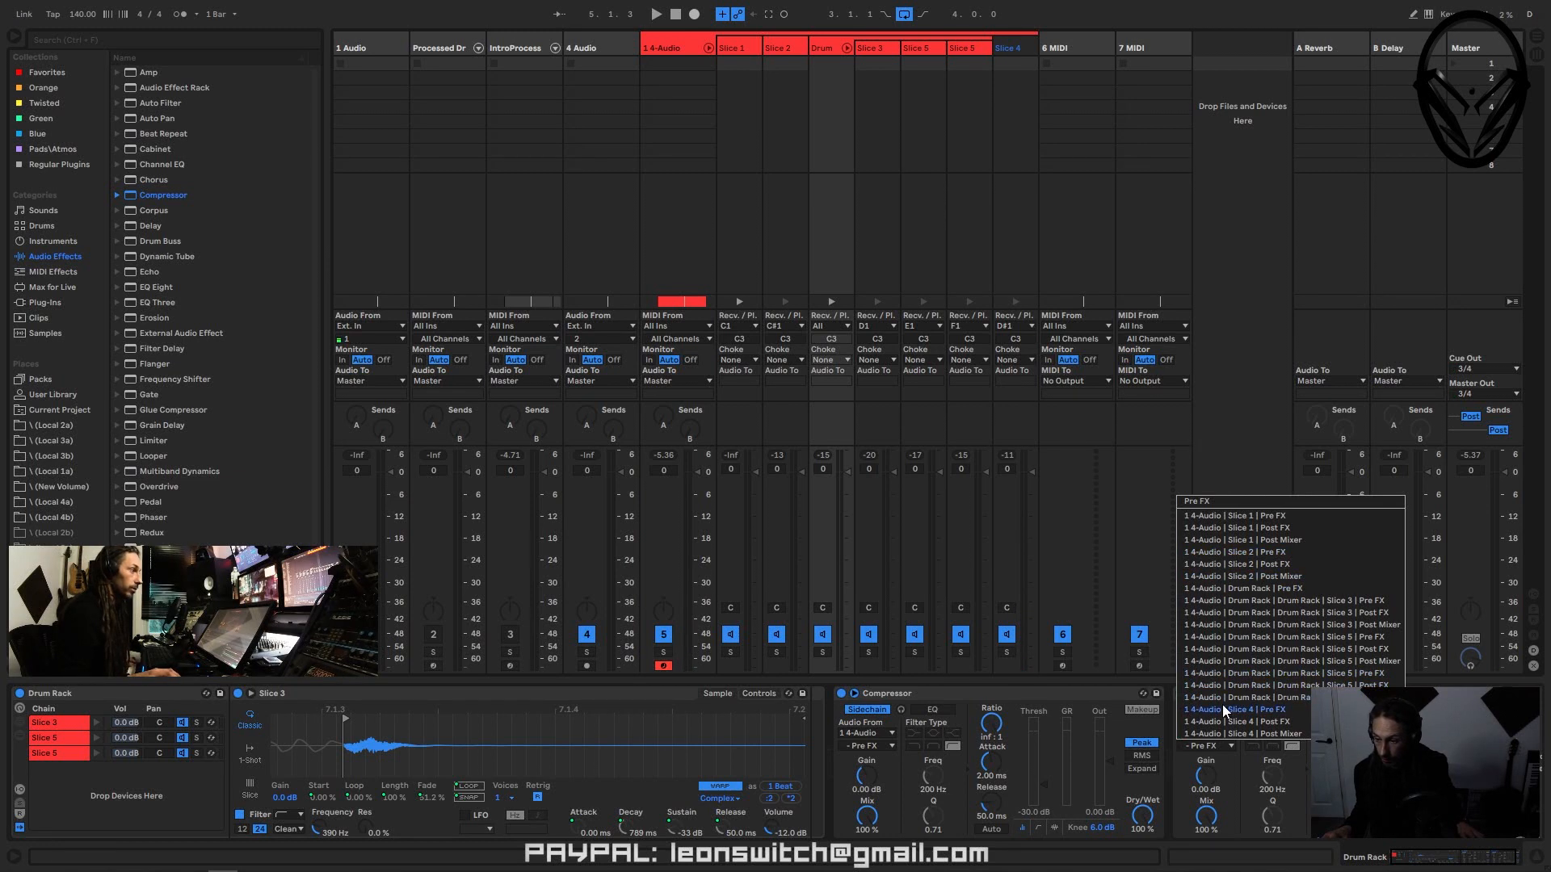
left_click(1233, 709)
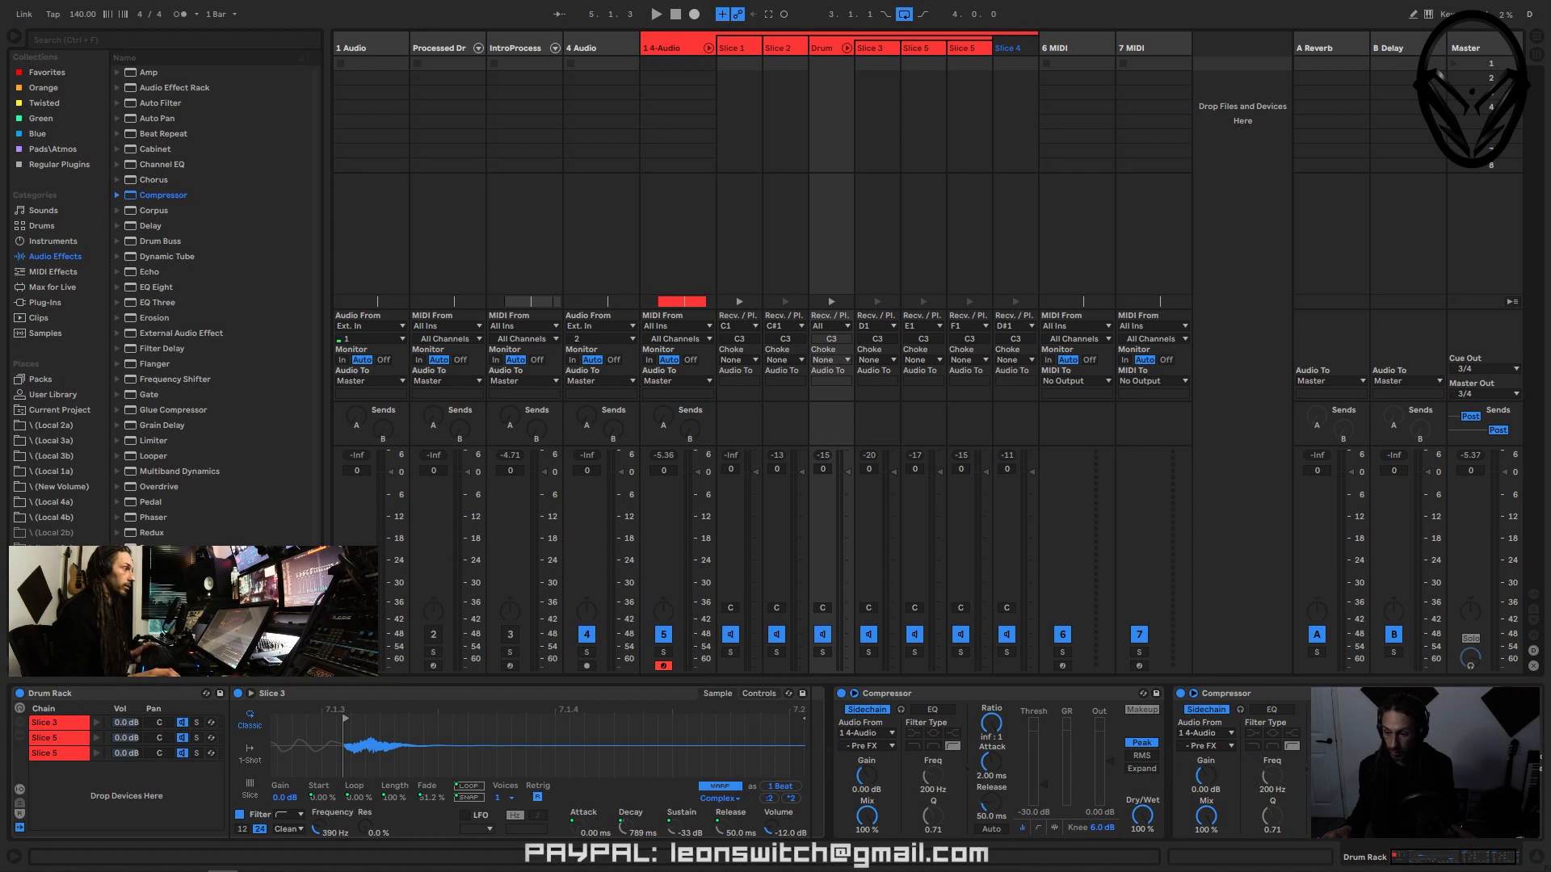
- Lower the first Compressor's threshold to -40.1 dB and compare the playing loop with both Compressors bypassed and active
key("space")
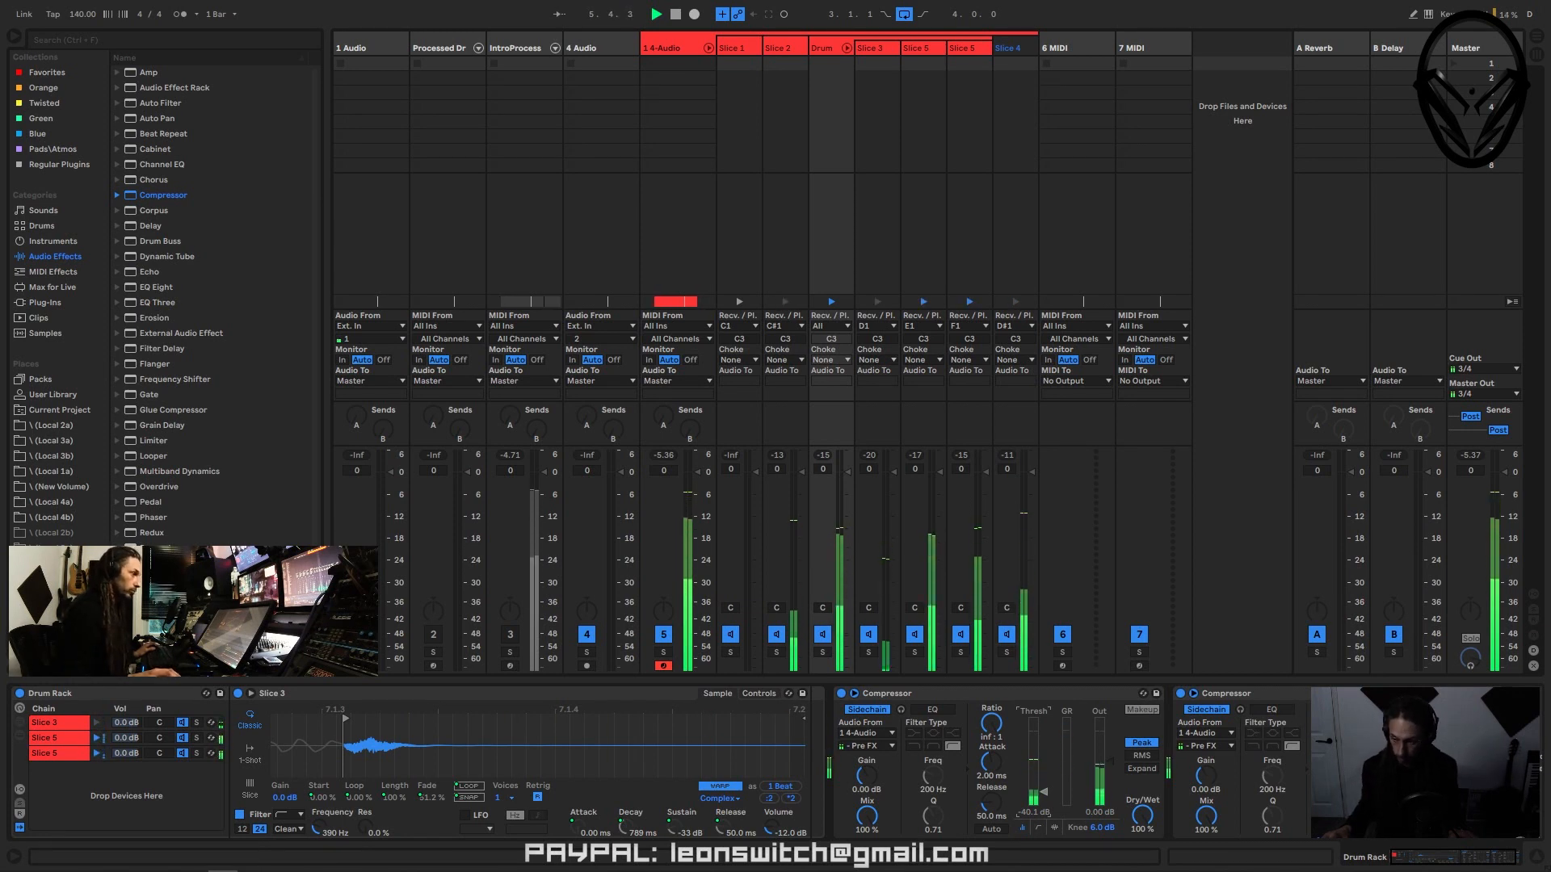
left_click(1181, 693)
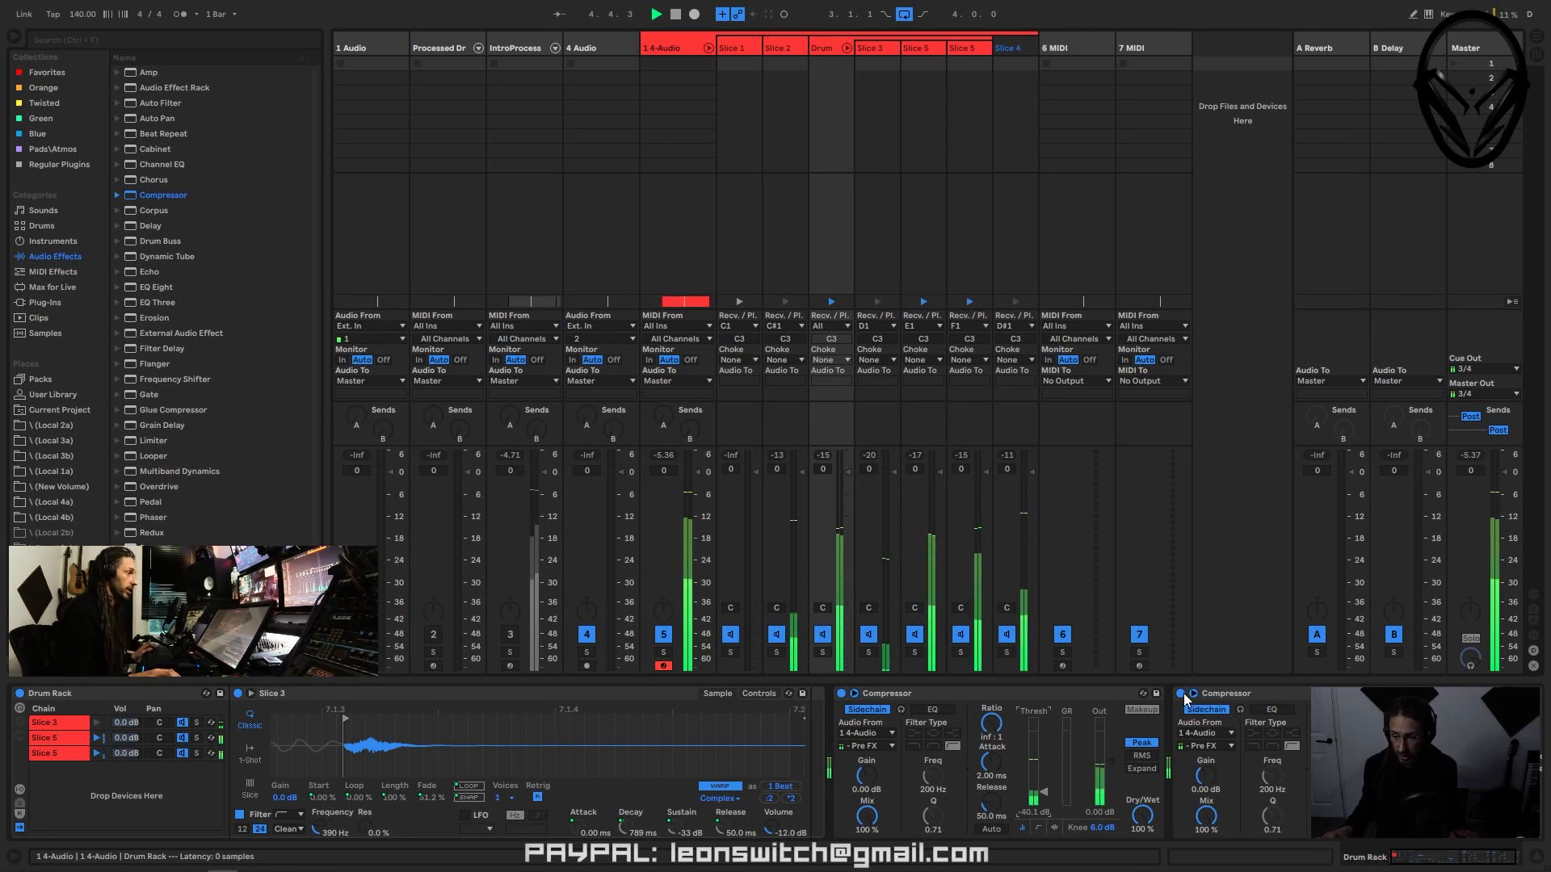
left_click(841, 693)
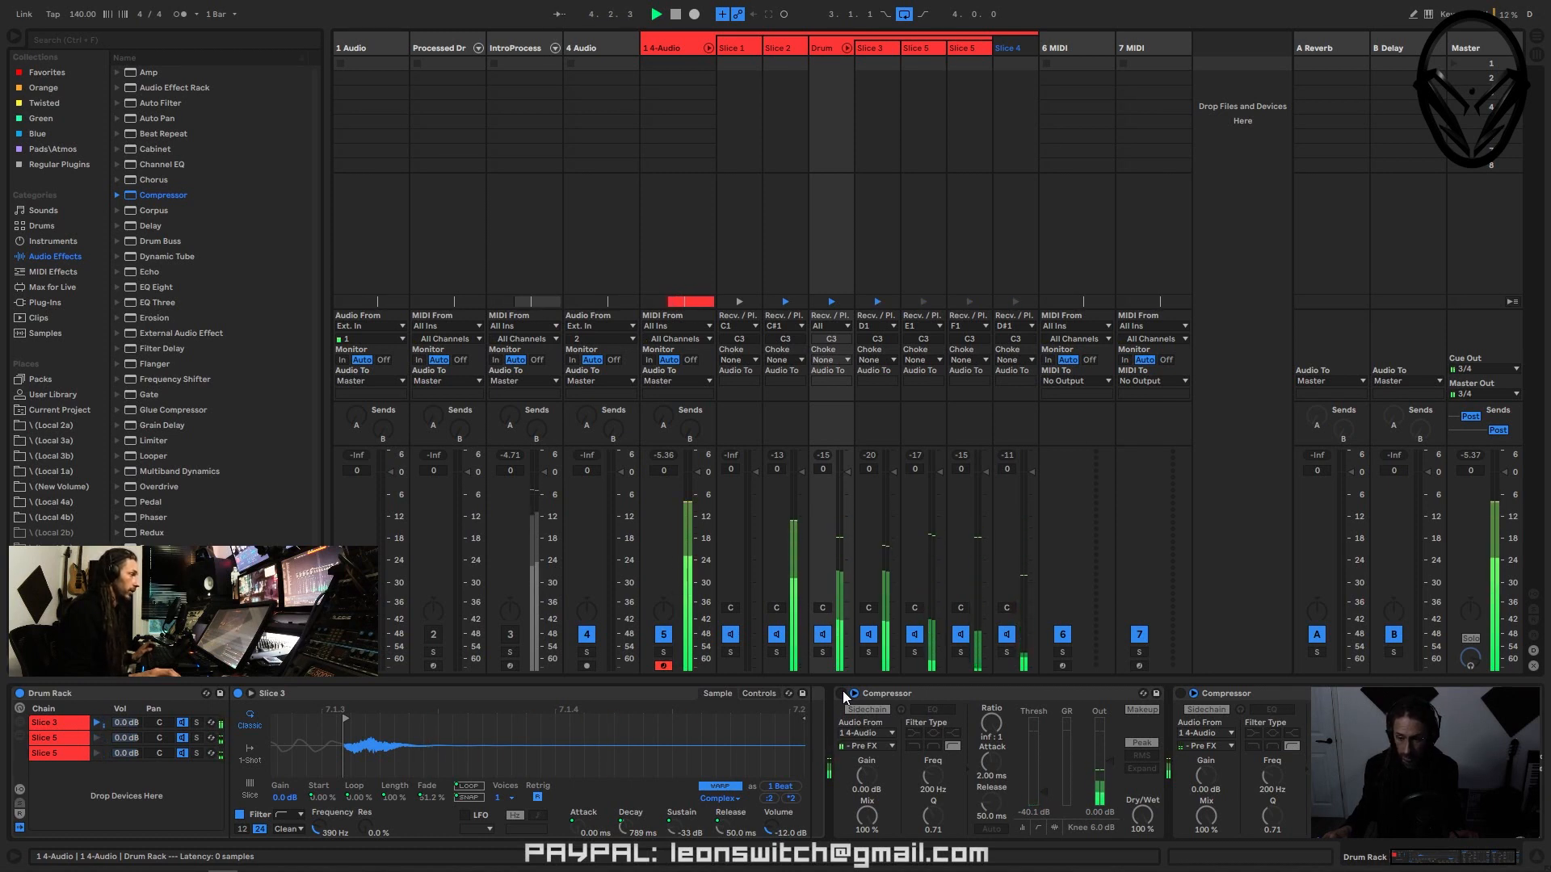
left_click(842, 693)
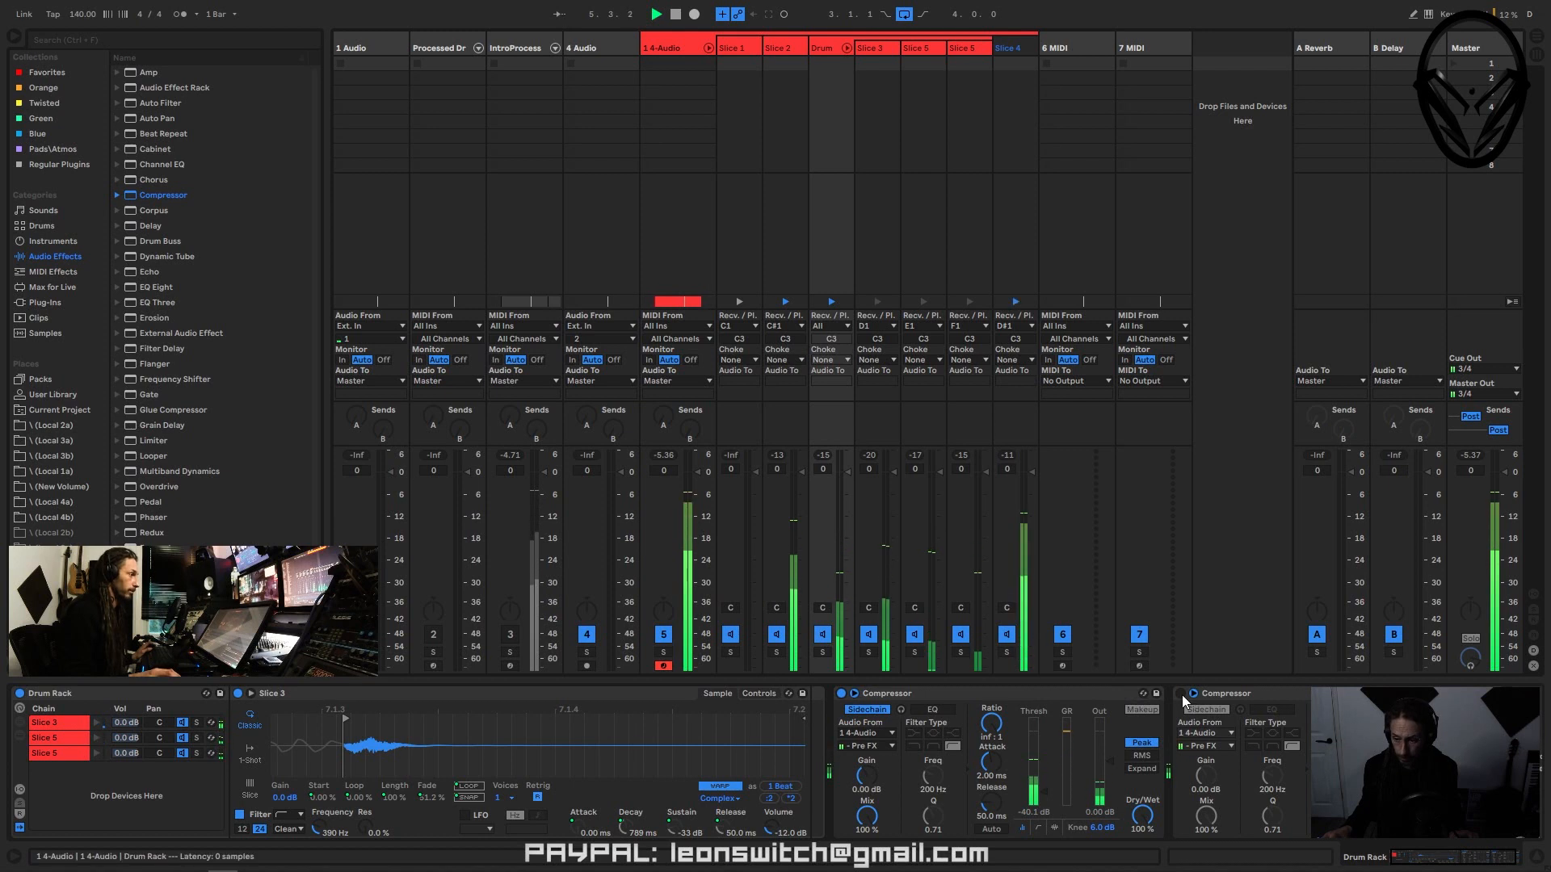
left_click(1180, 693)
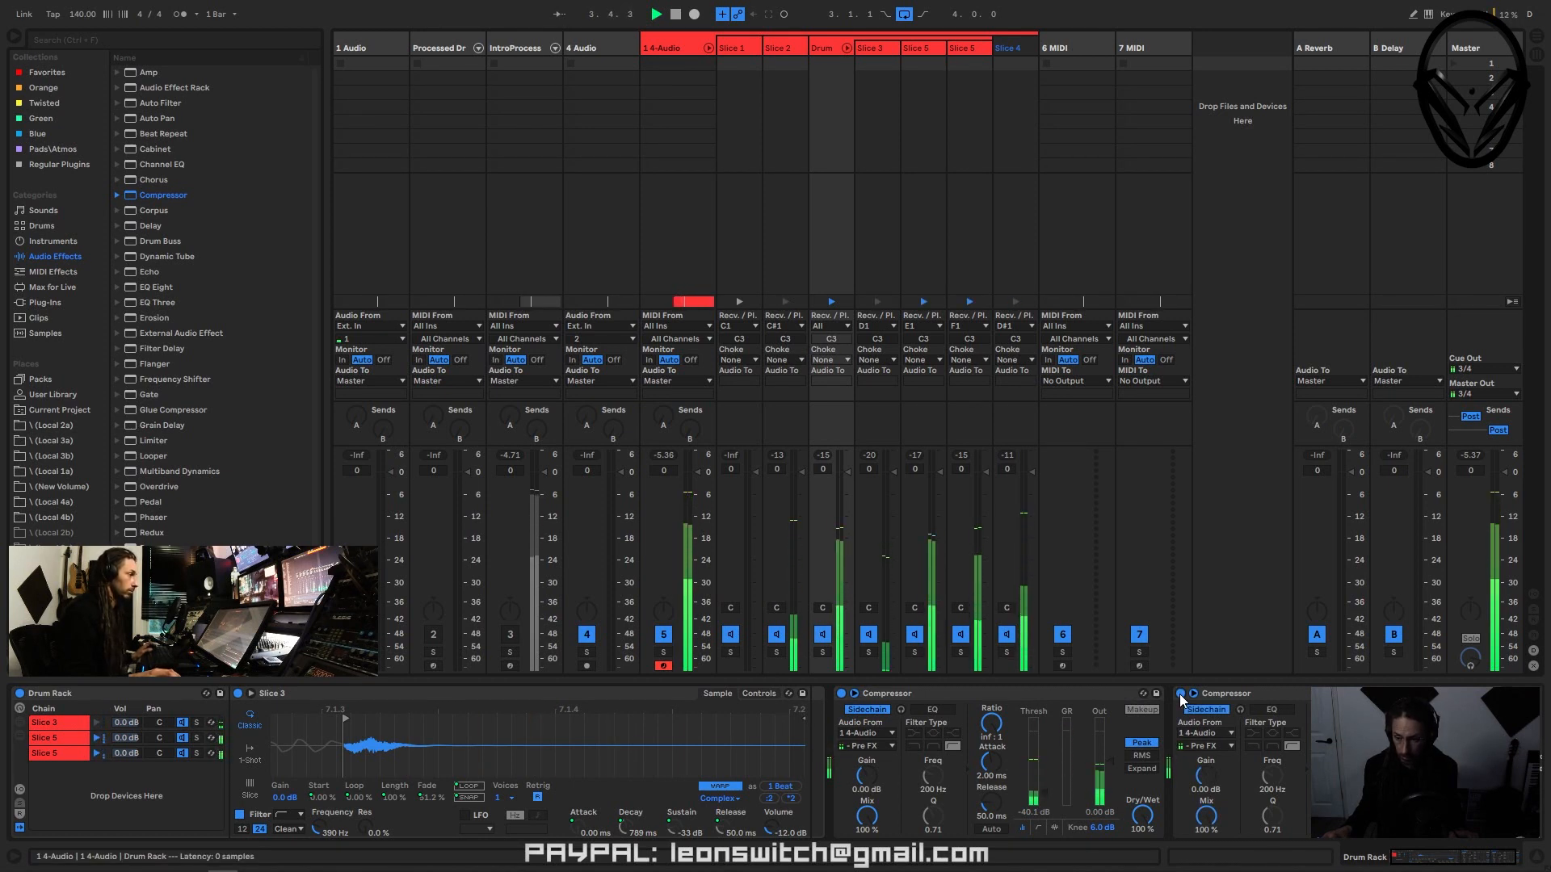
key("space")
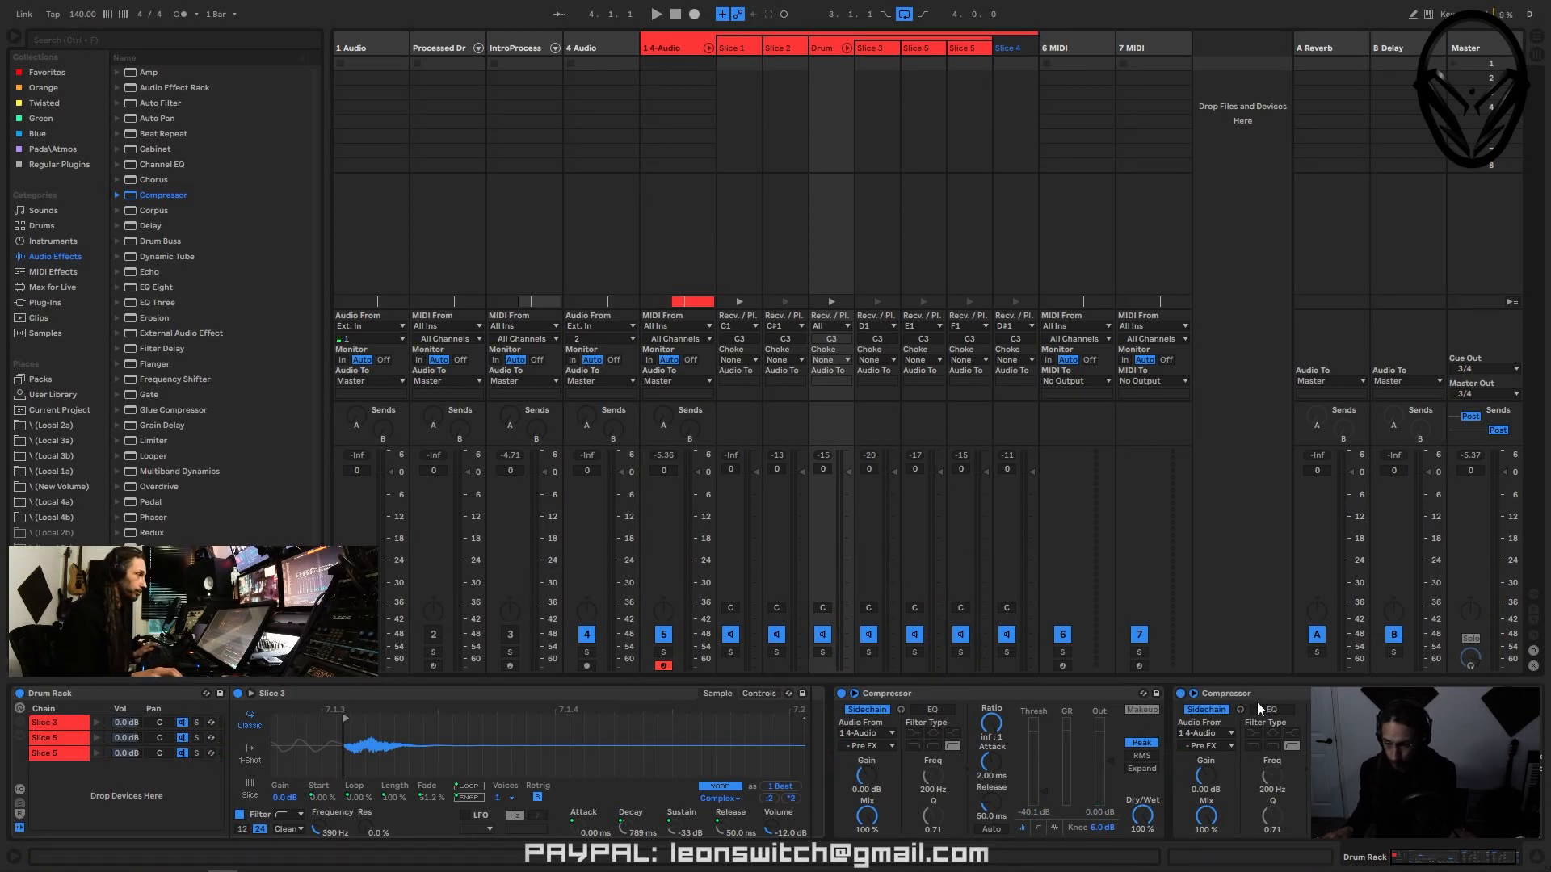
- Raise the ratio of the 1 4-Audio track's bus Compressor to 3.15:1 and audition the loop through the effect chain
left_click(665, 48)
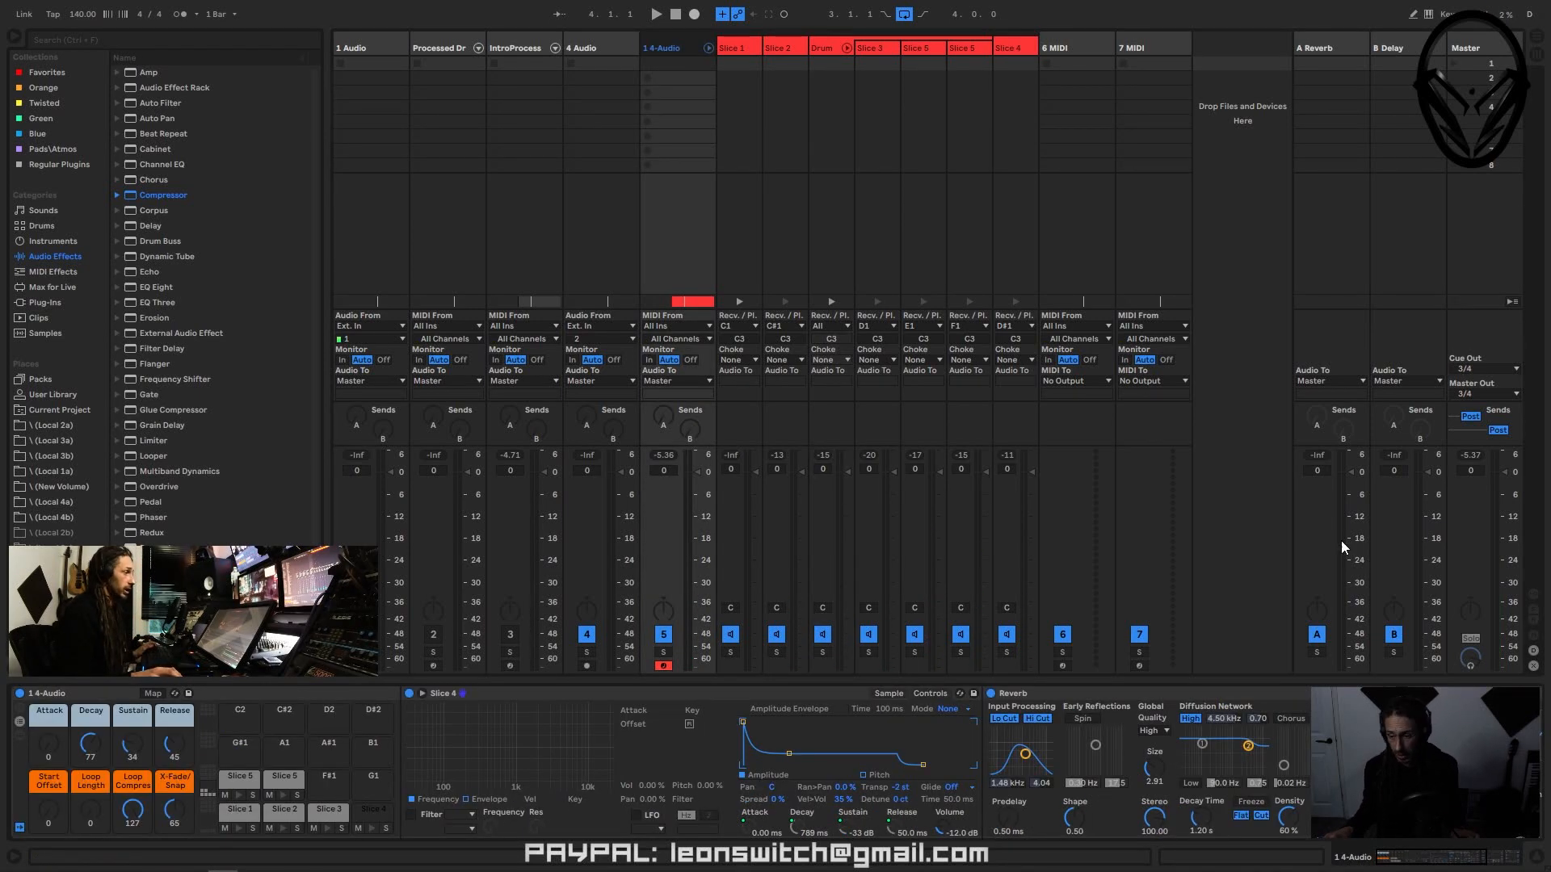
scroll(456, 781, "right", 5)
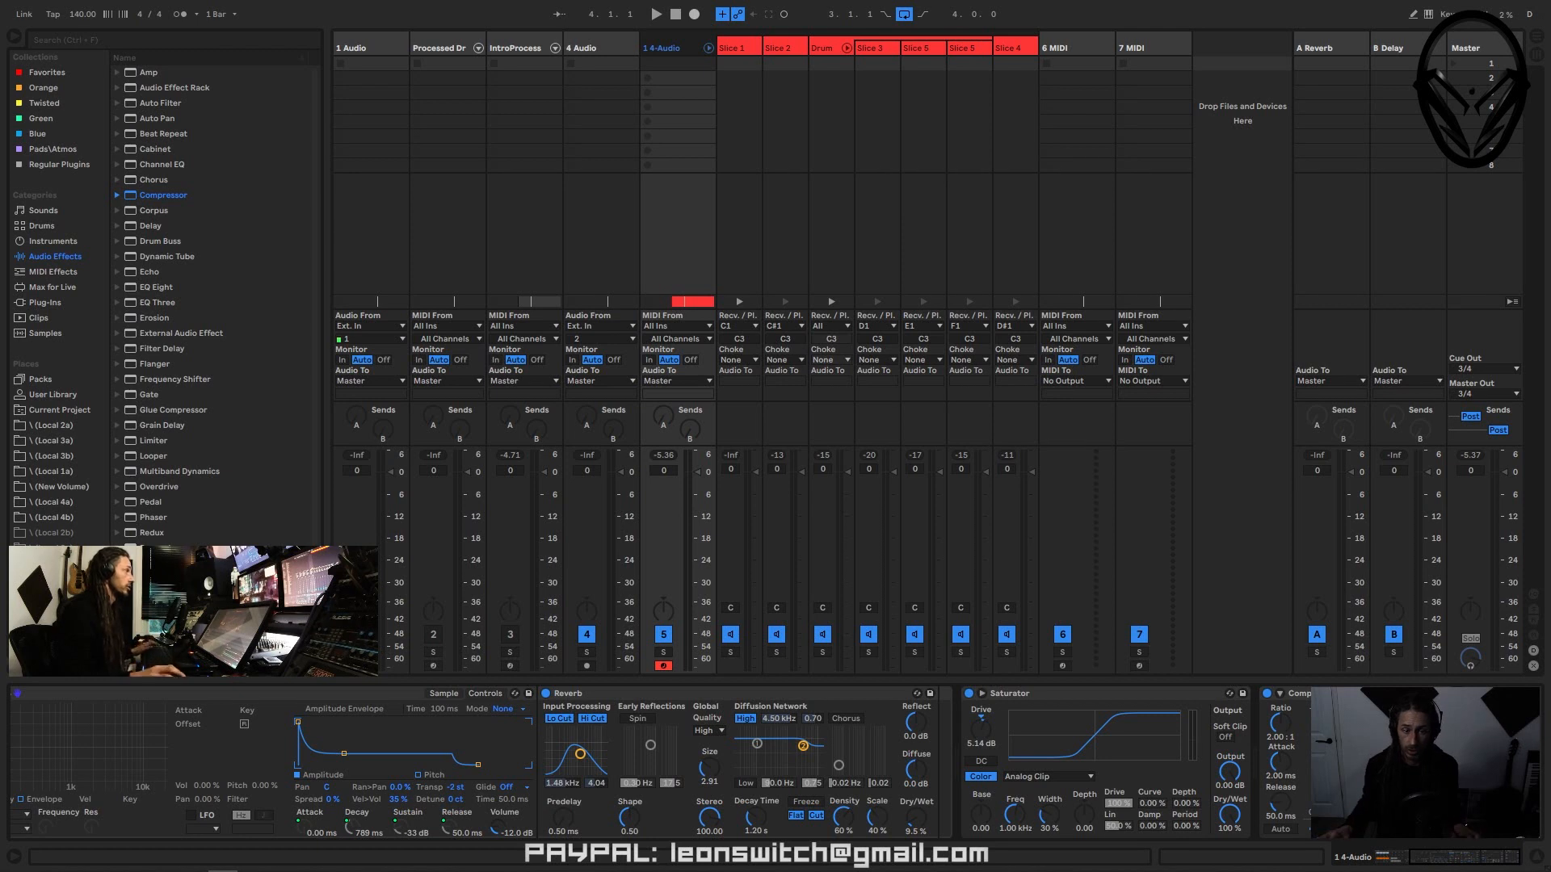
key("space")
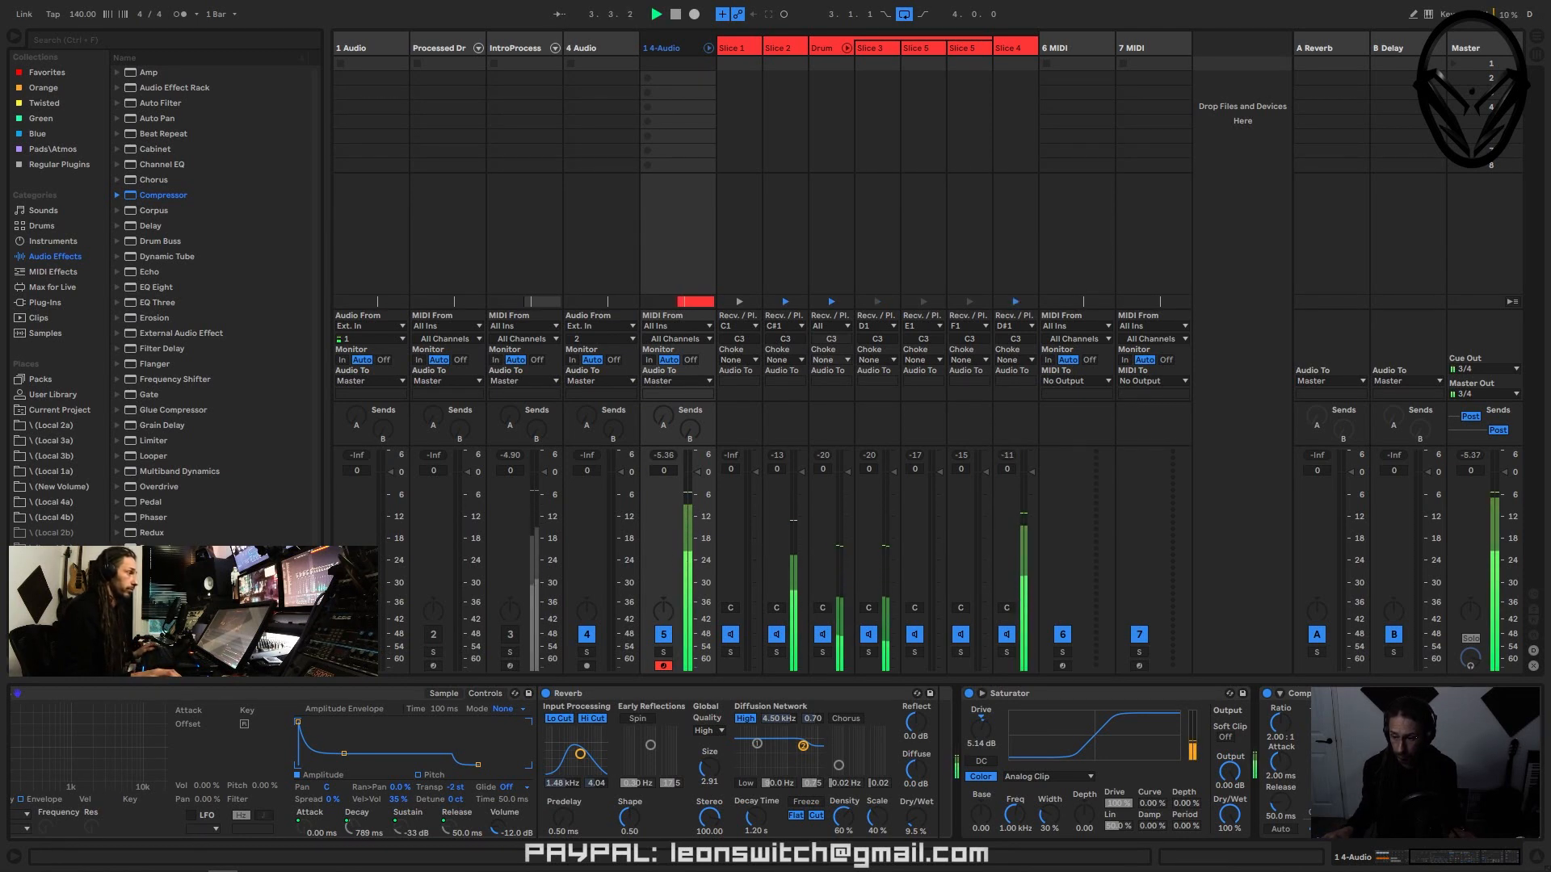
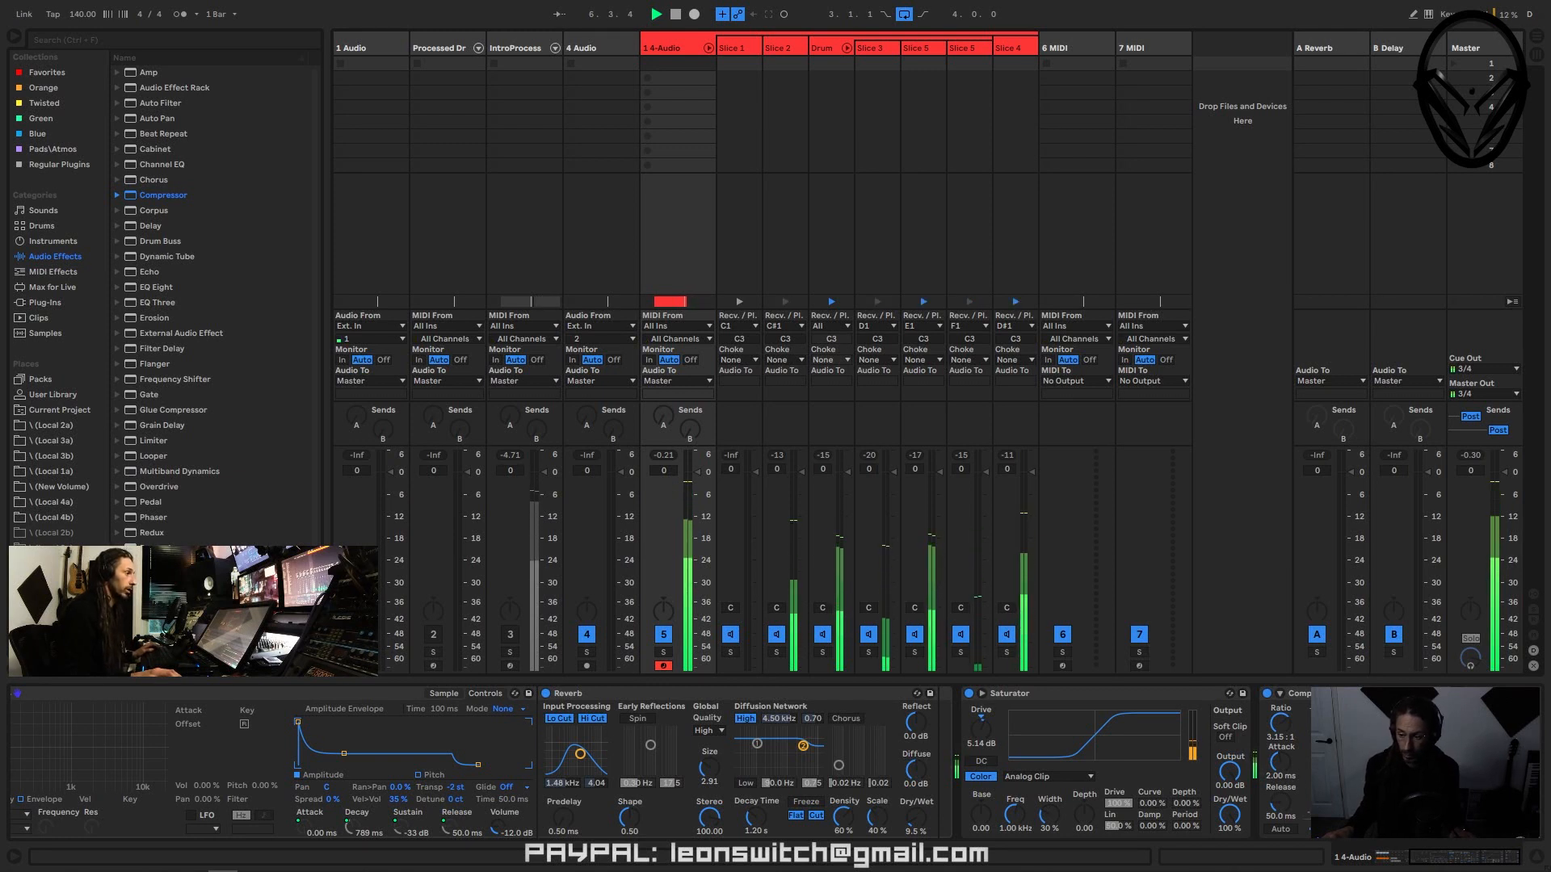
key("space")
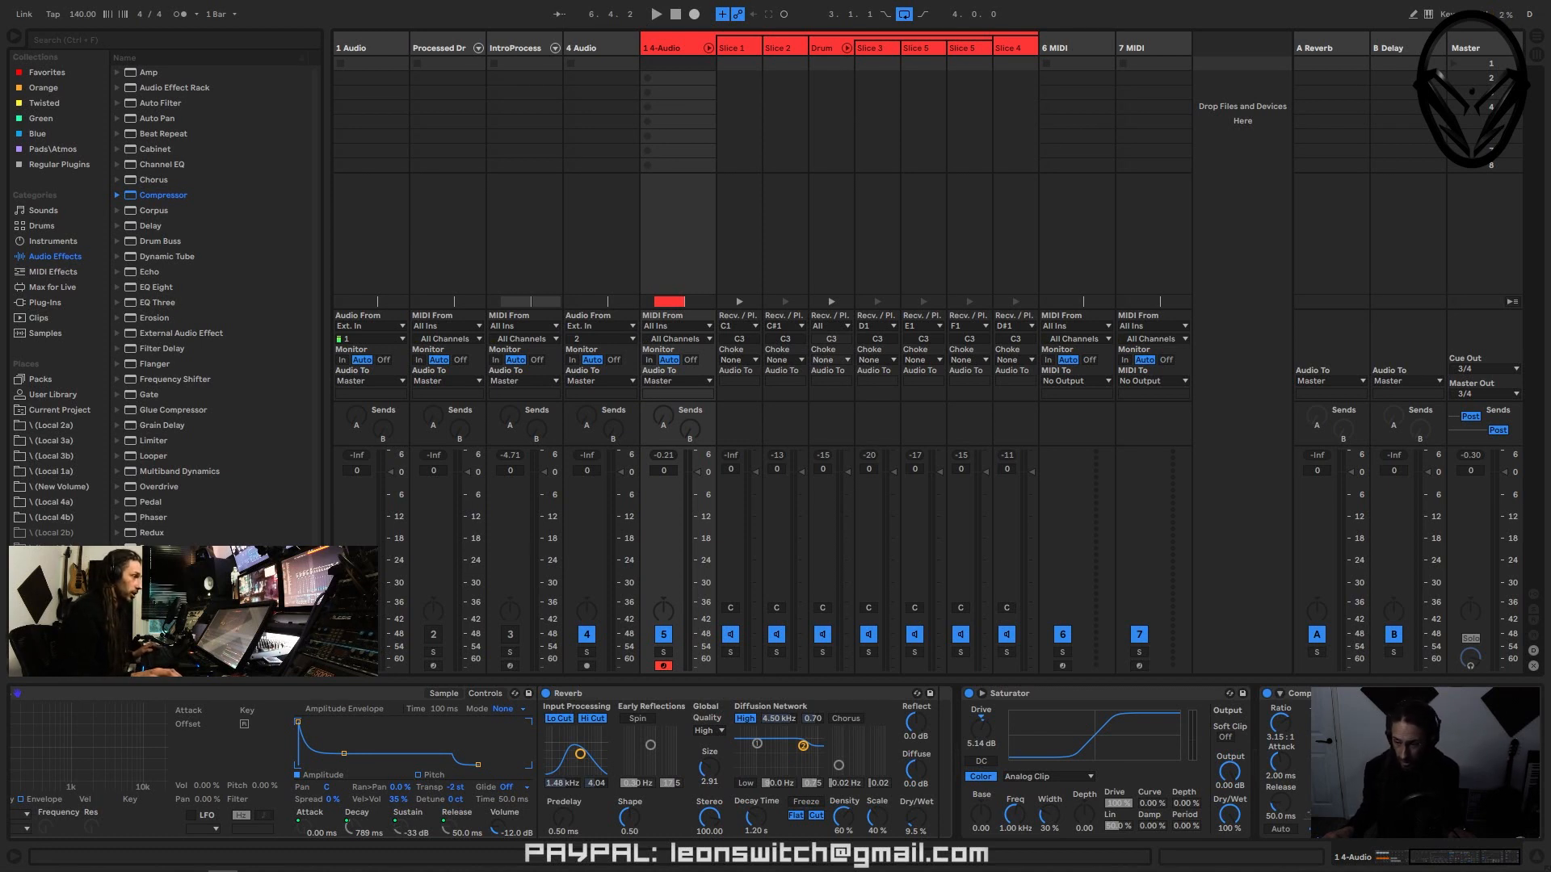
key("space")
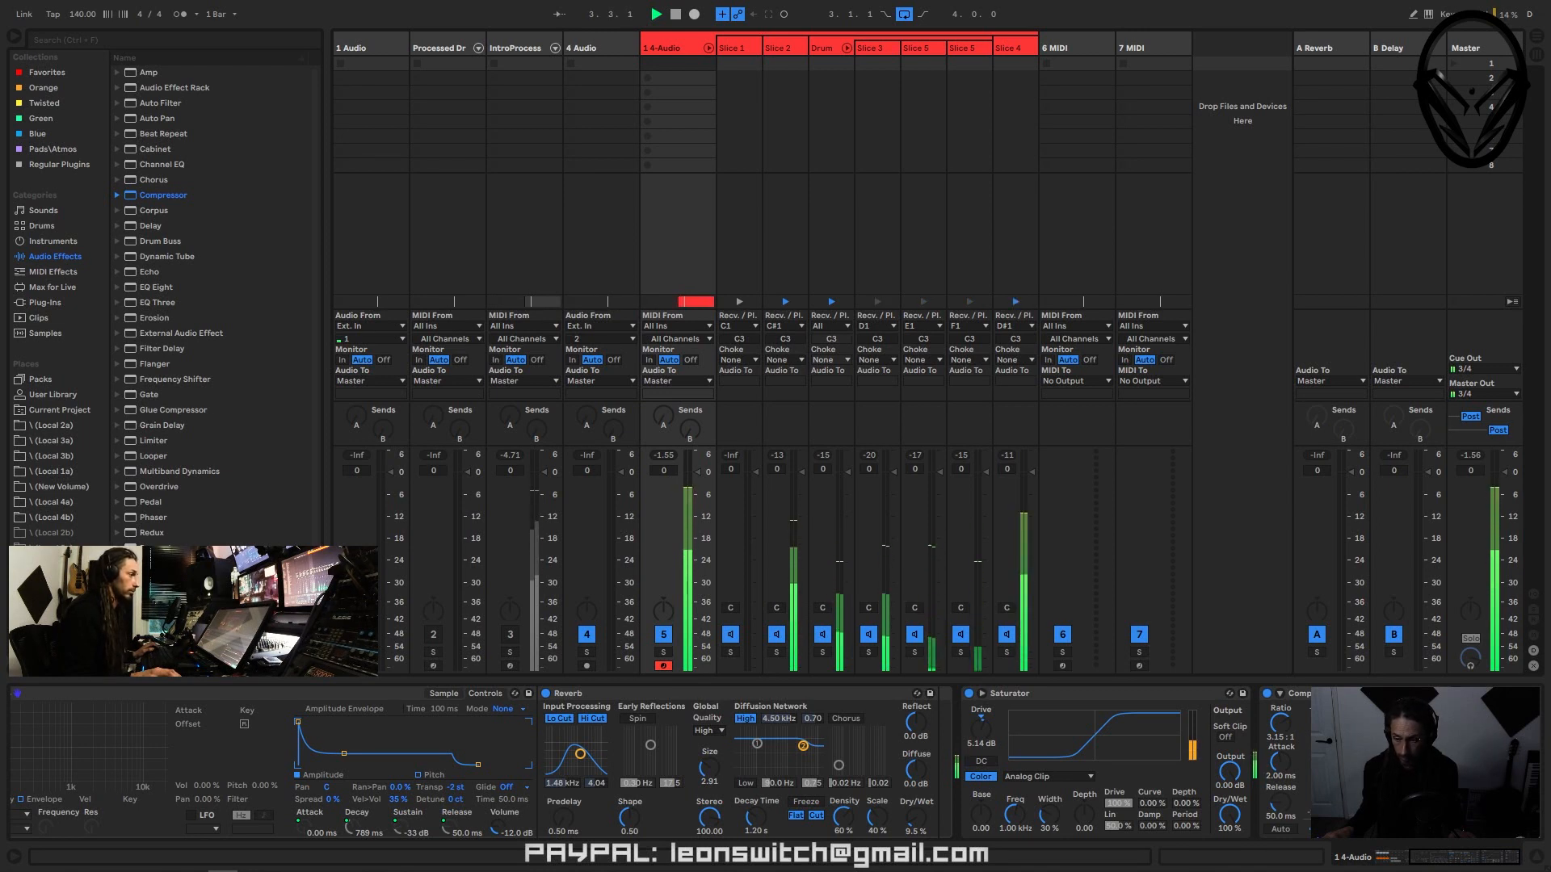
left_click(1267, 692)
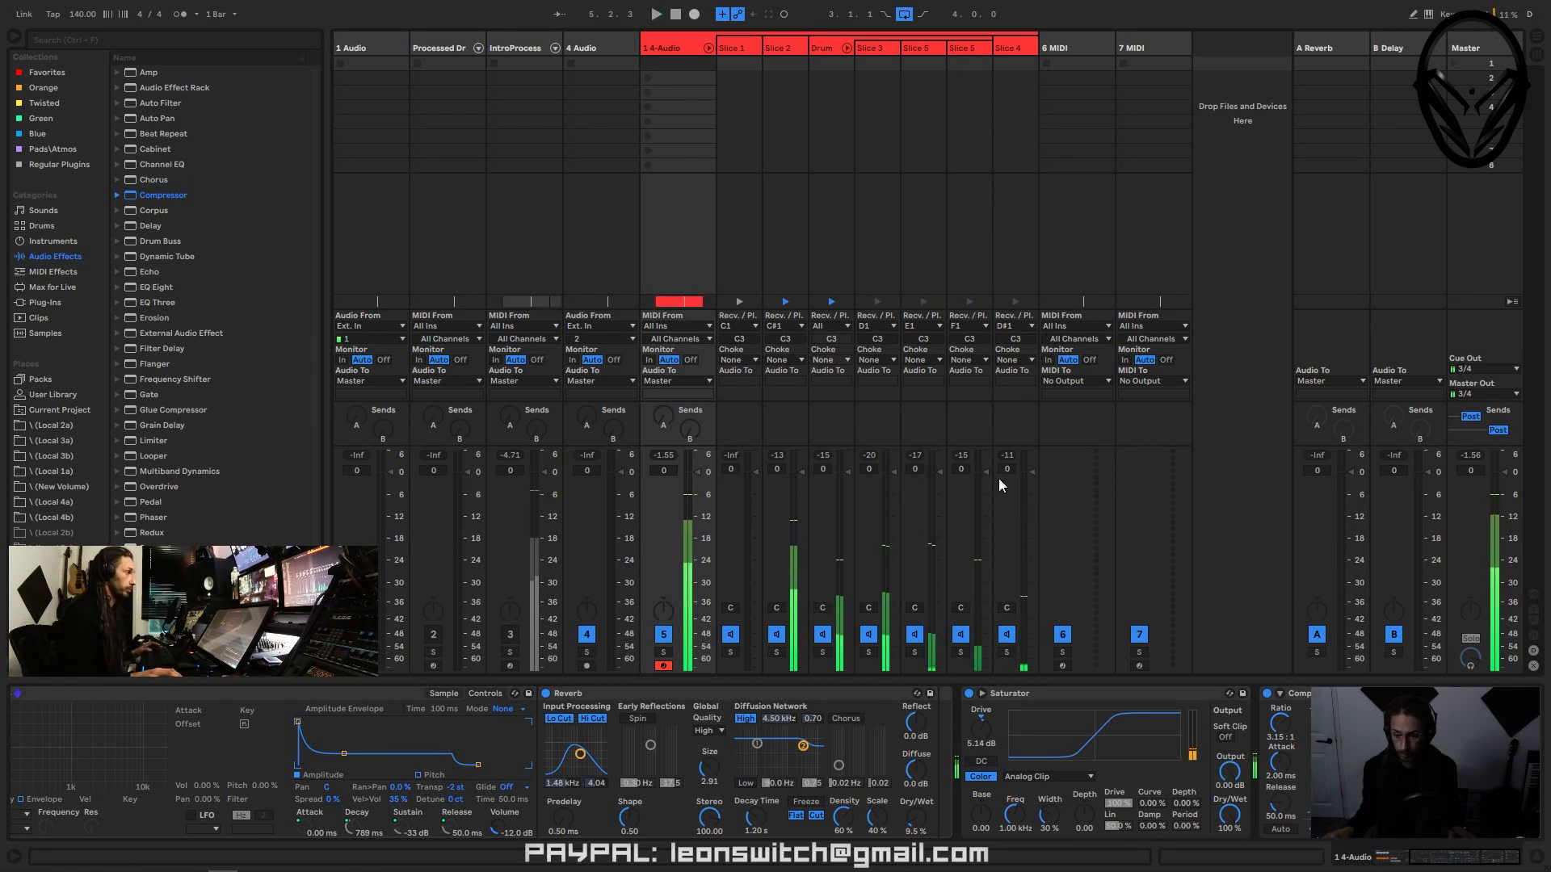
key("space")
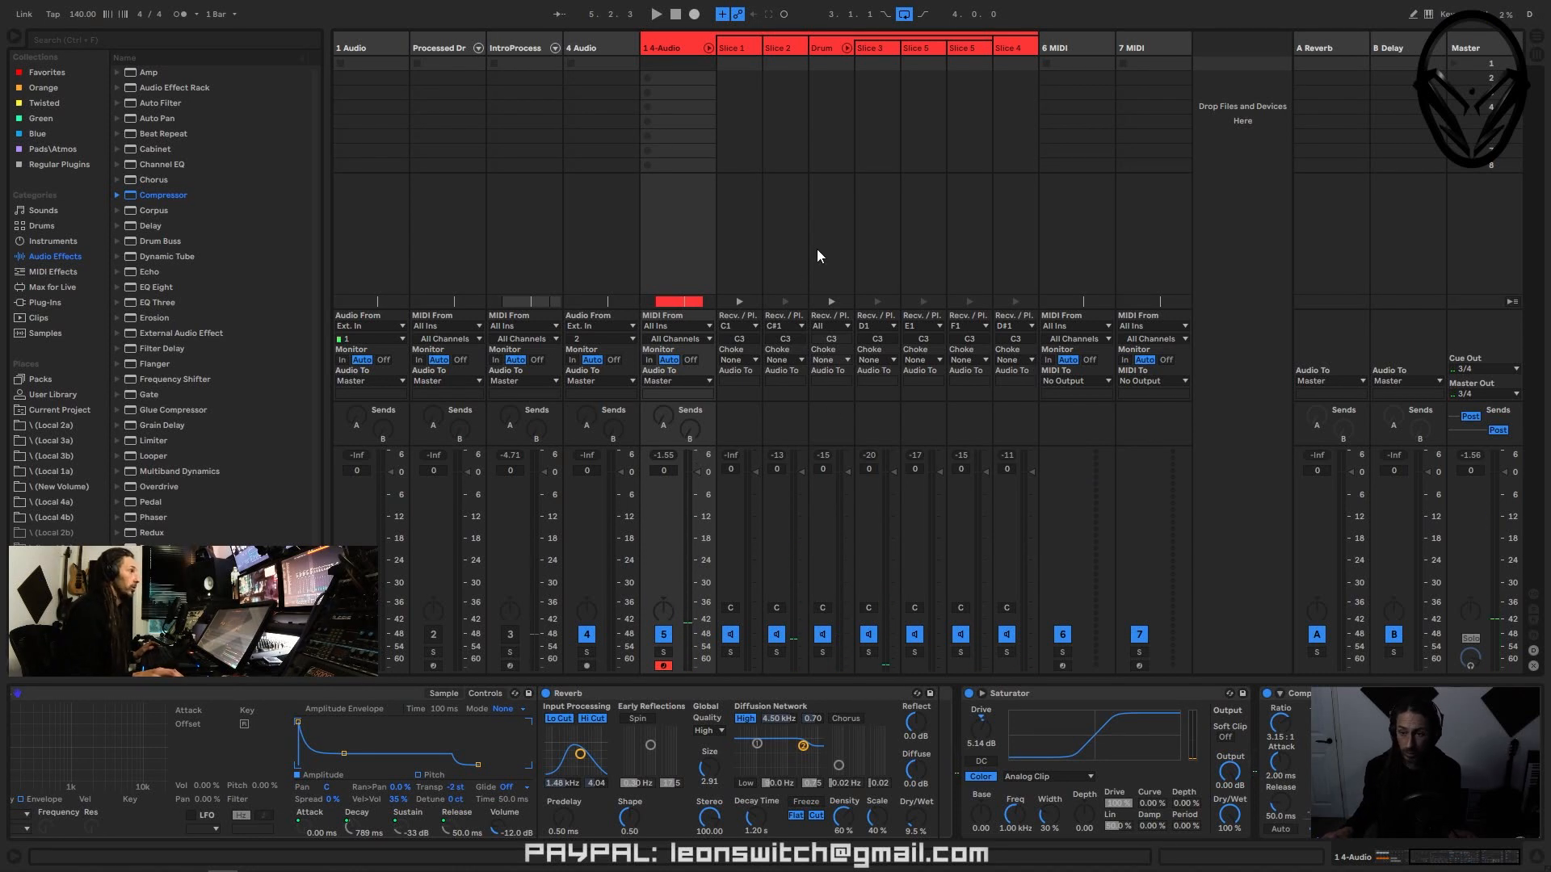
- Move the four-bar clip on the 1 4-Audio track from bar 3 to bar 20 of the arrangement
left_click(663, 51)
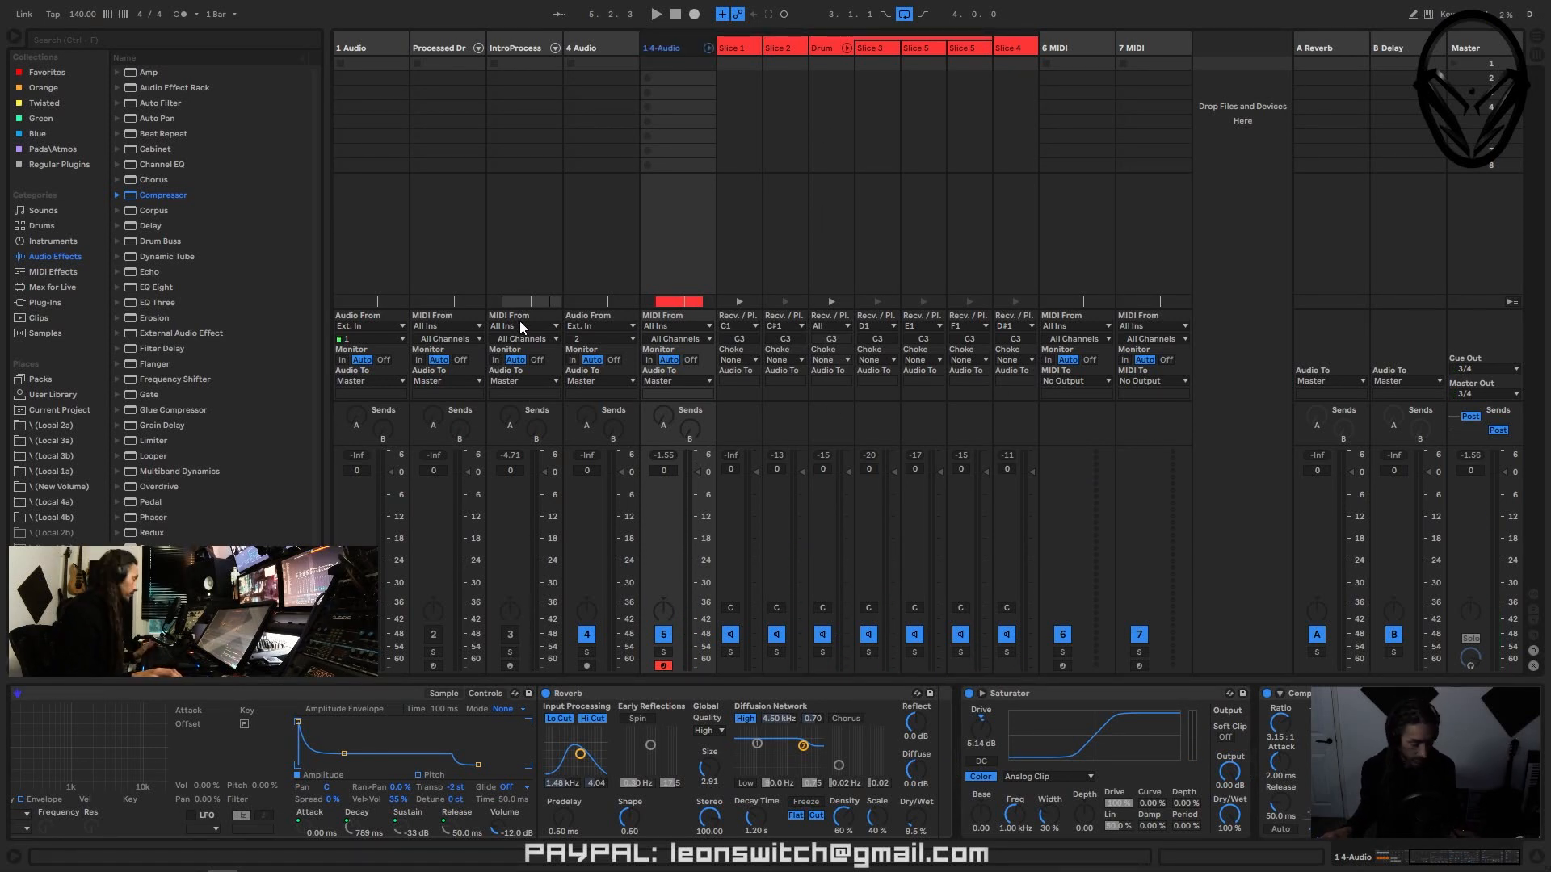
key("Tab")
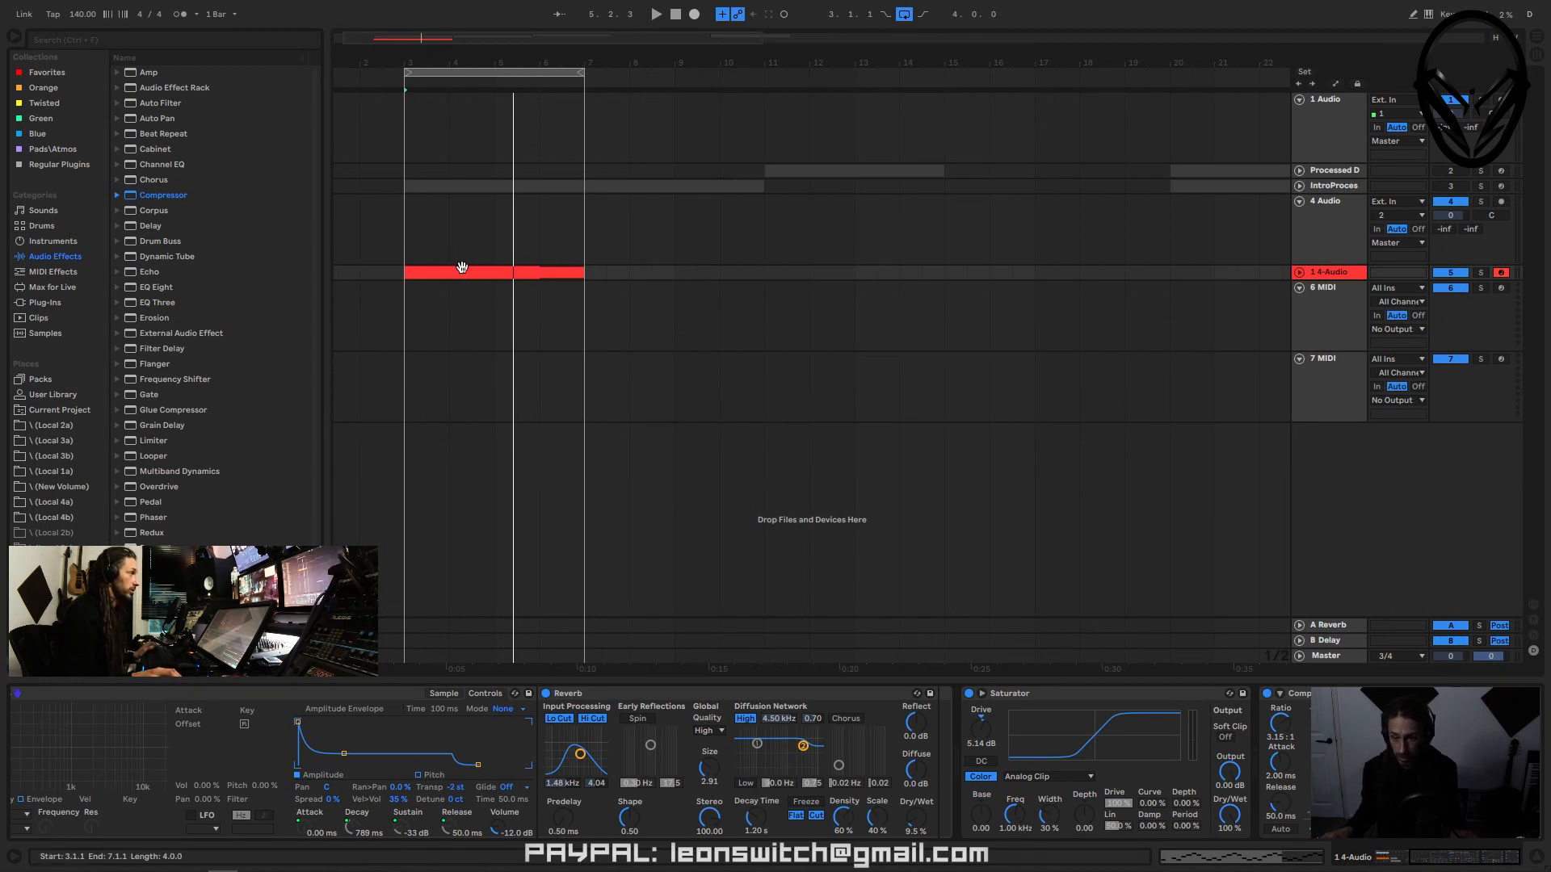
left_click_drag(462, 270, 1216, 279)
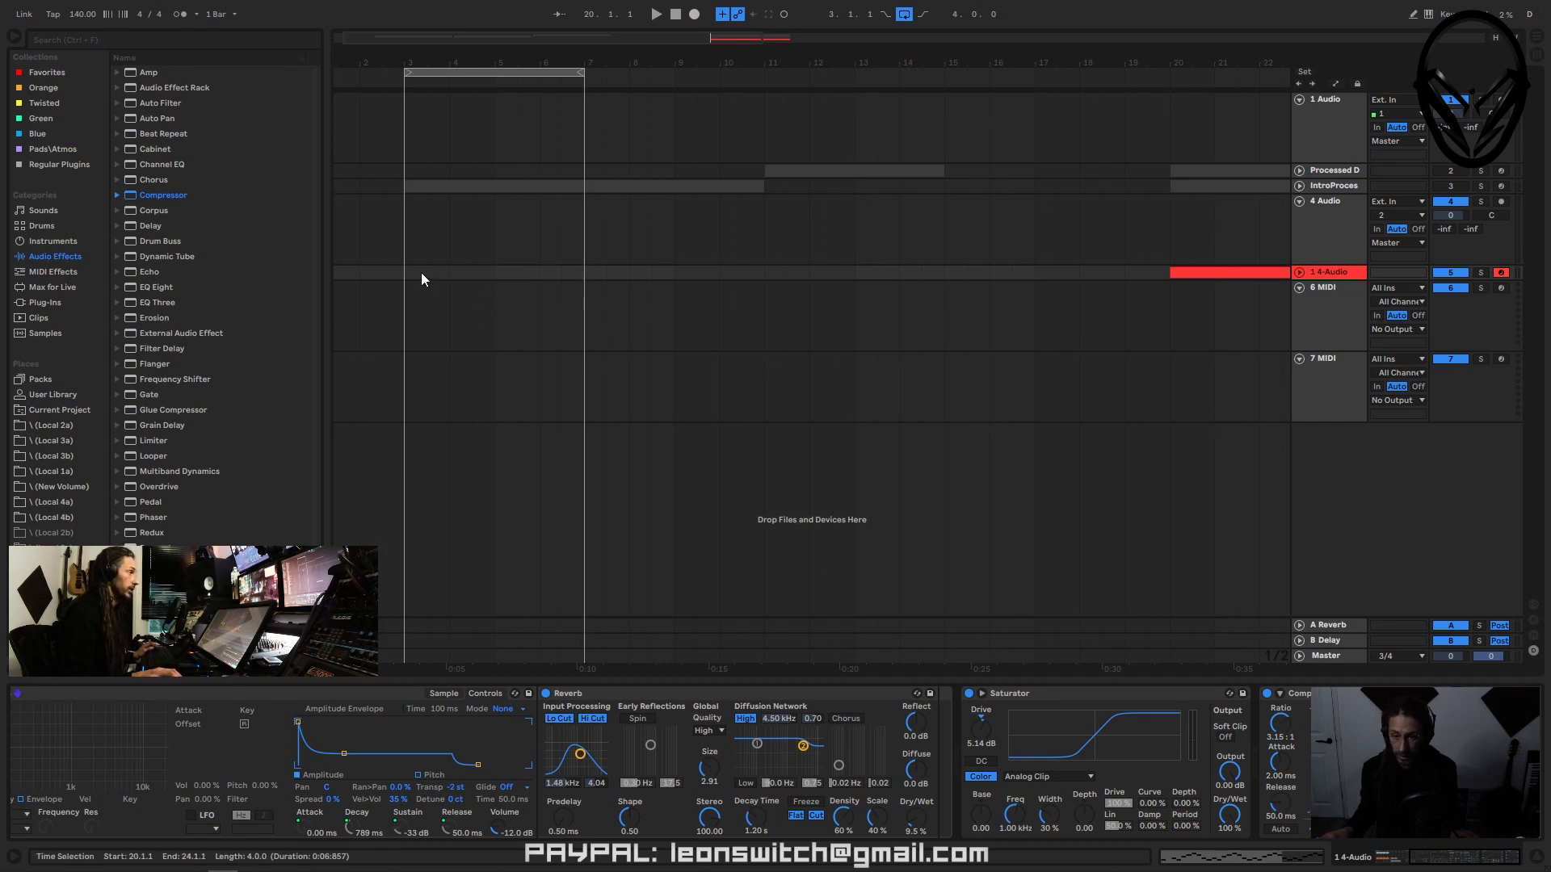
- Insert an empty MIDI clip on the 1 4-Audio track spanning bars 3 to 7
left_click_drag(404, 271, 562, 270)
right_click(579, 273)
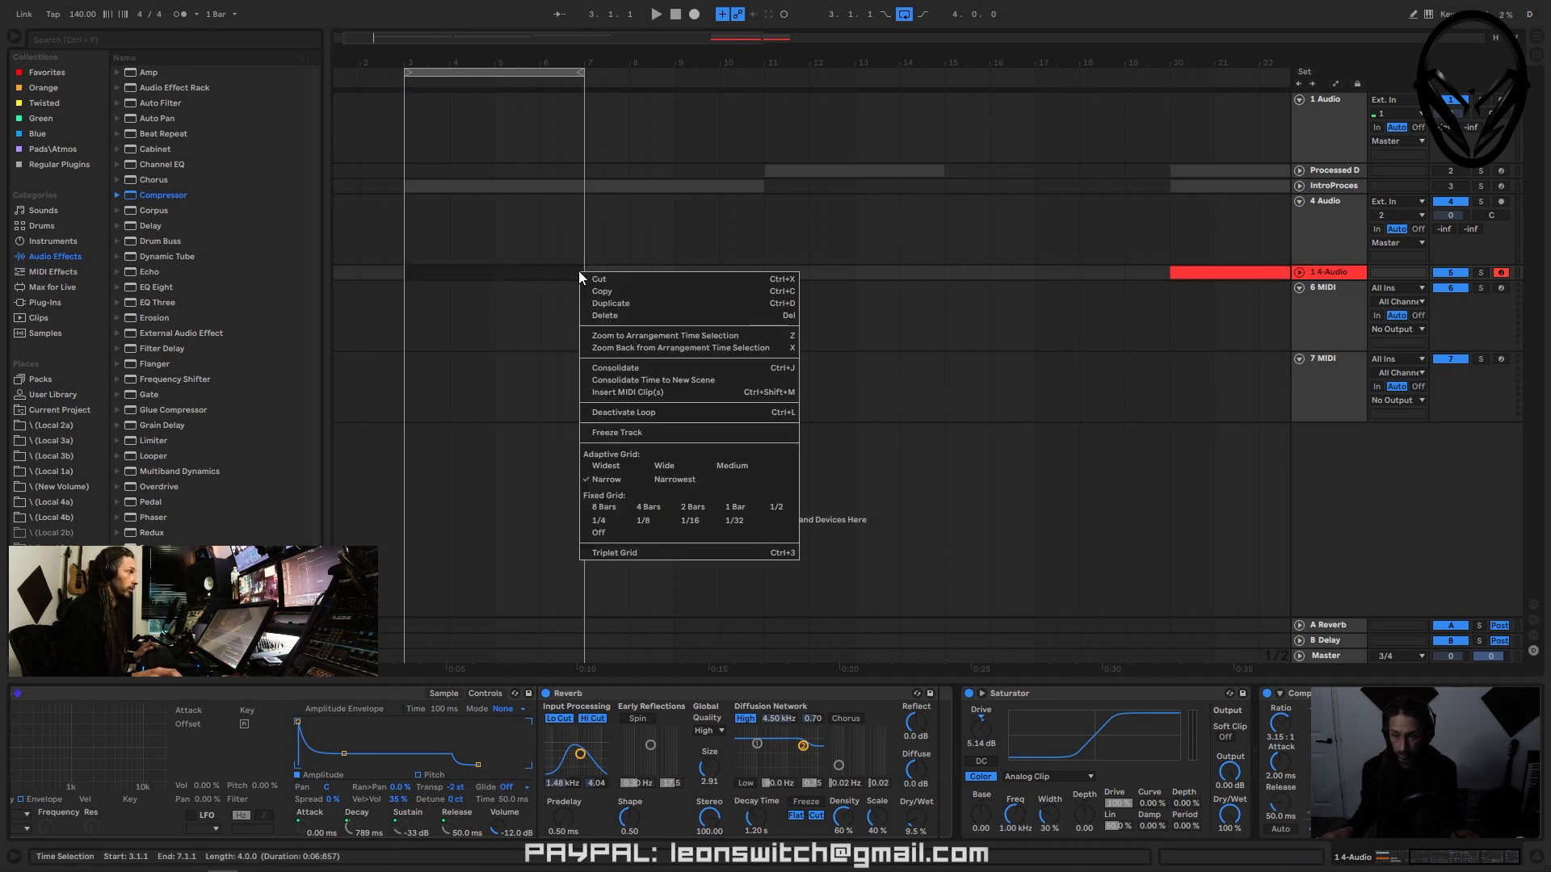
left_click(622, 396)
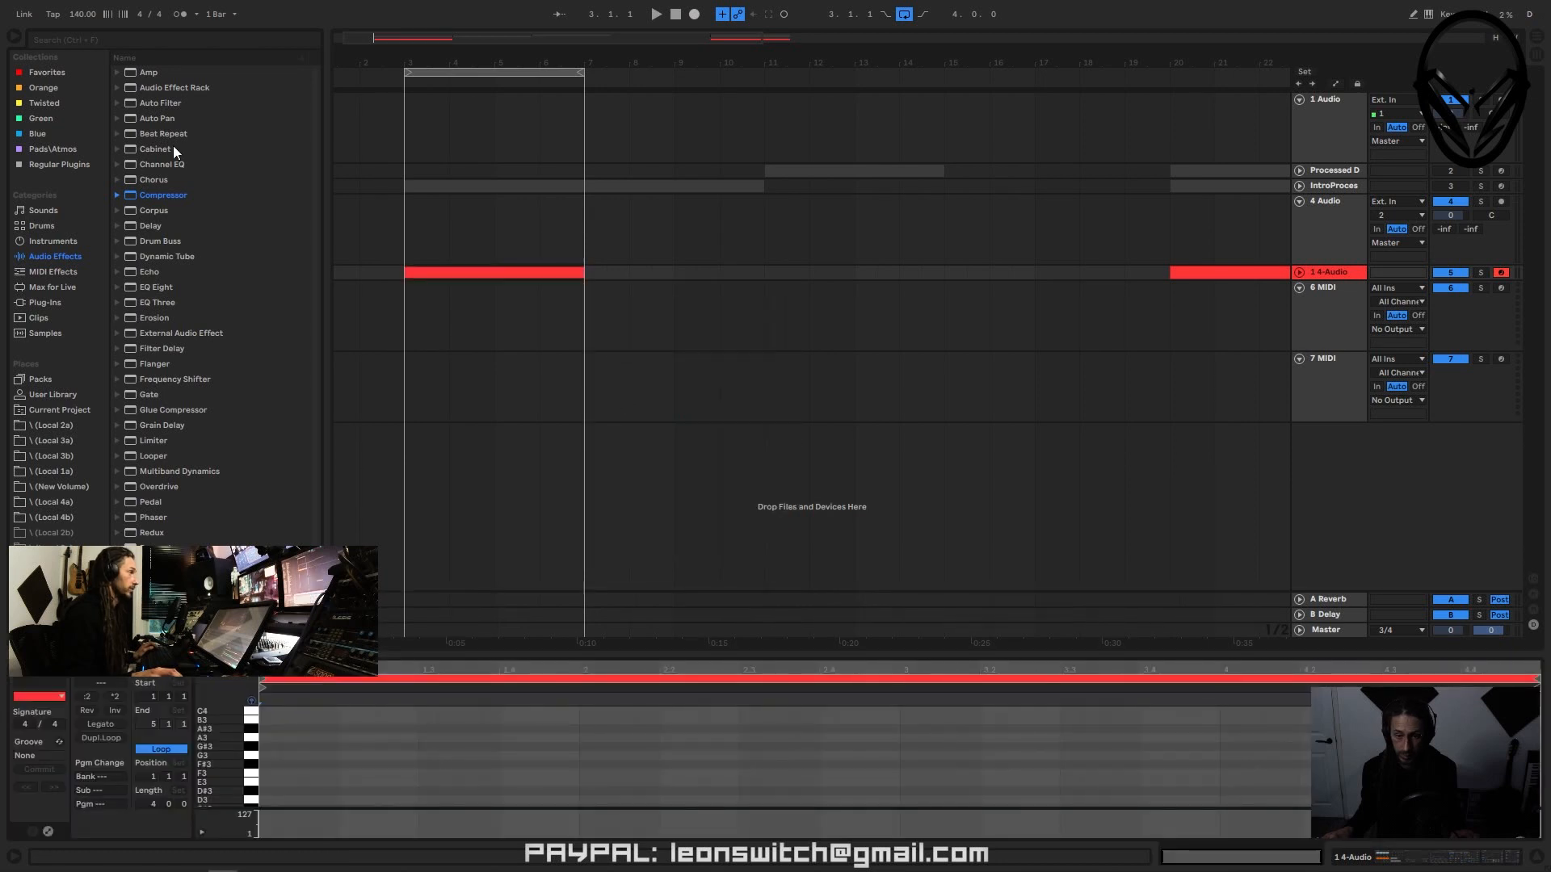
- Set the project tempo to 174 BPM
left_click(84, 18)
type("17")
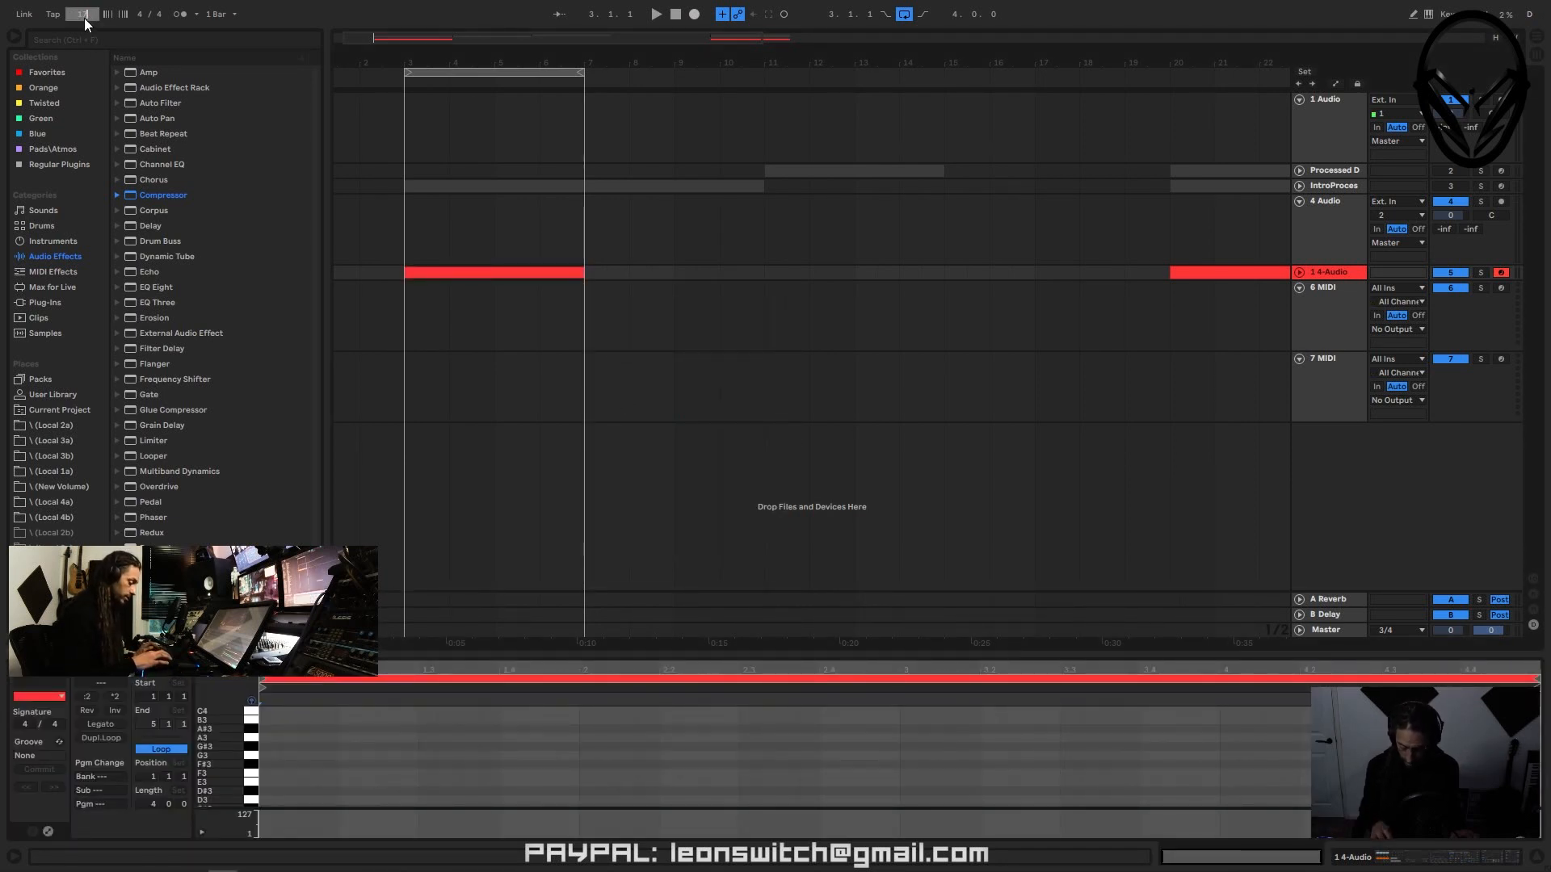
type("4")
key("Return")
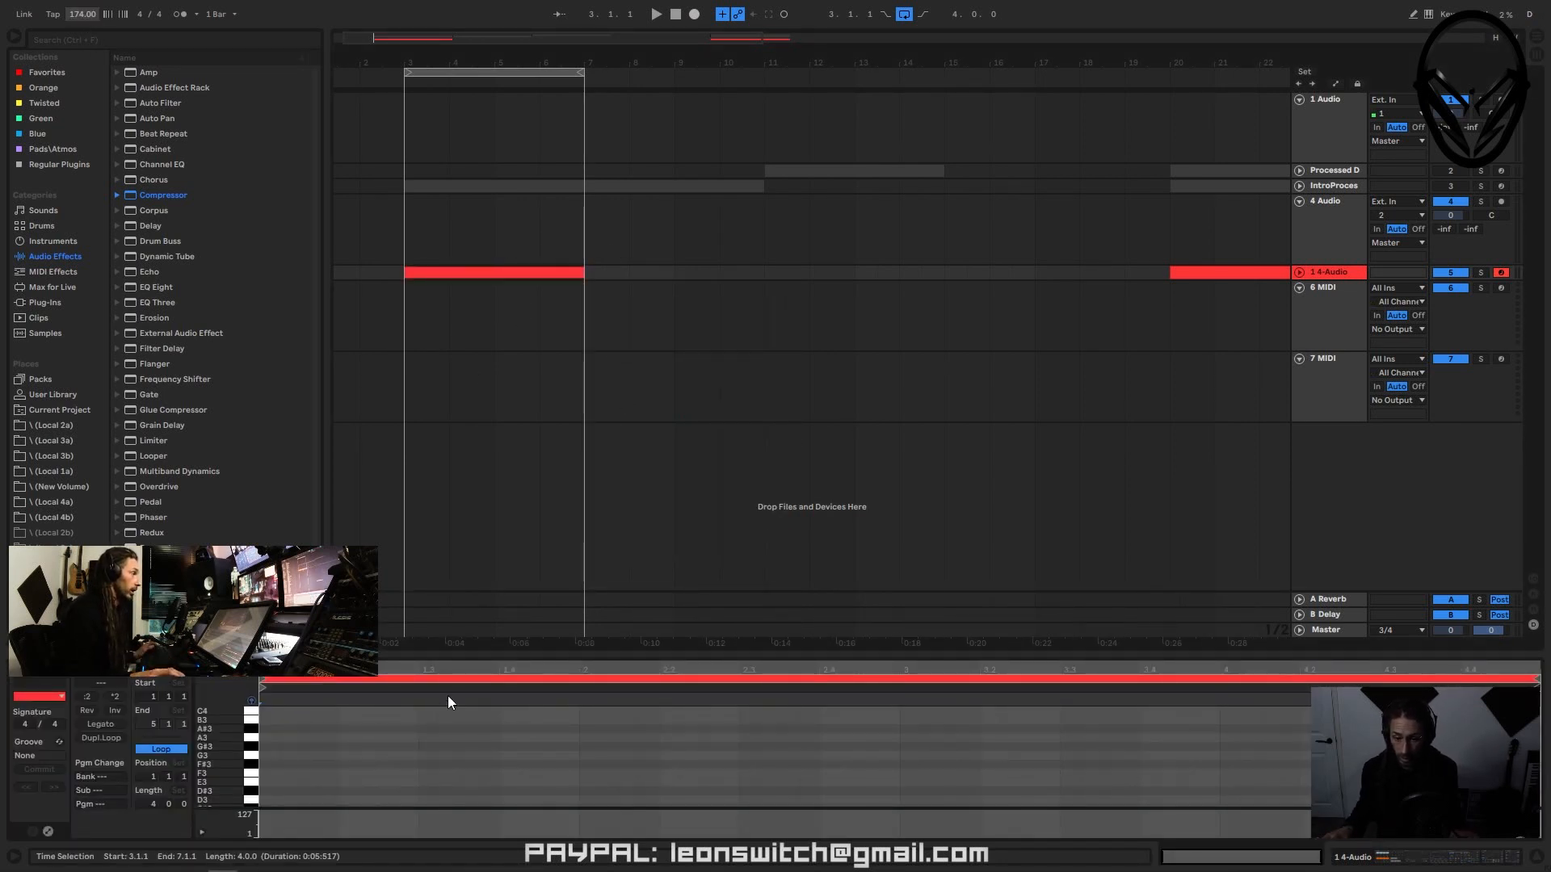
- Add eighth-note hits of Slice 2 at 1.1.1, Slice 3 at 1.1.3 and Slice 4 at 1.2.1 in the new clip
left_click_drag(235, 768, 234, 743)
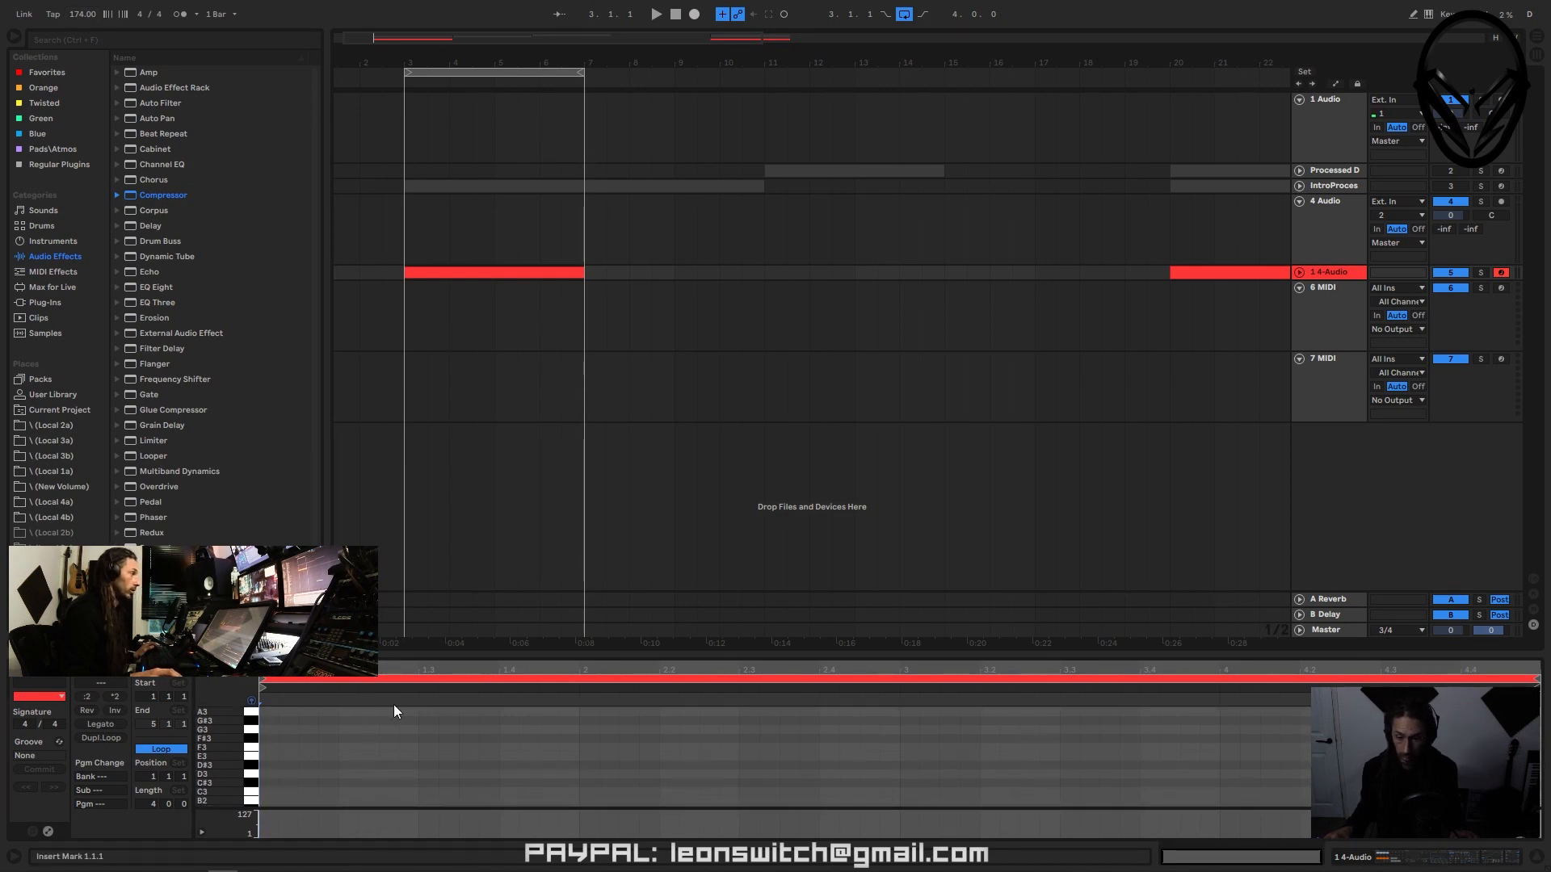
scroll(250, 754, "down", 5)
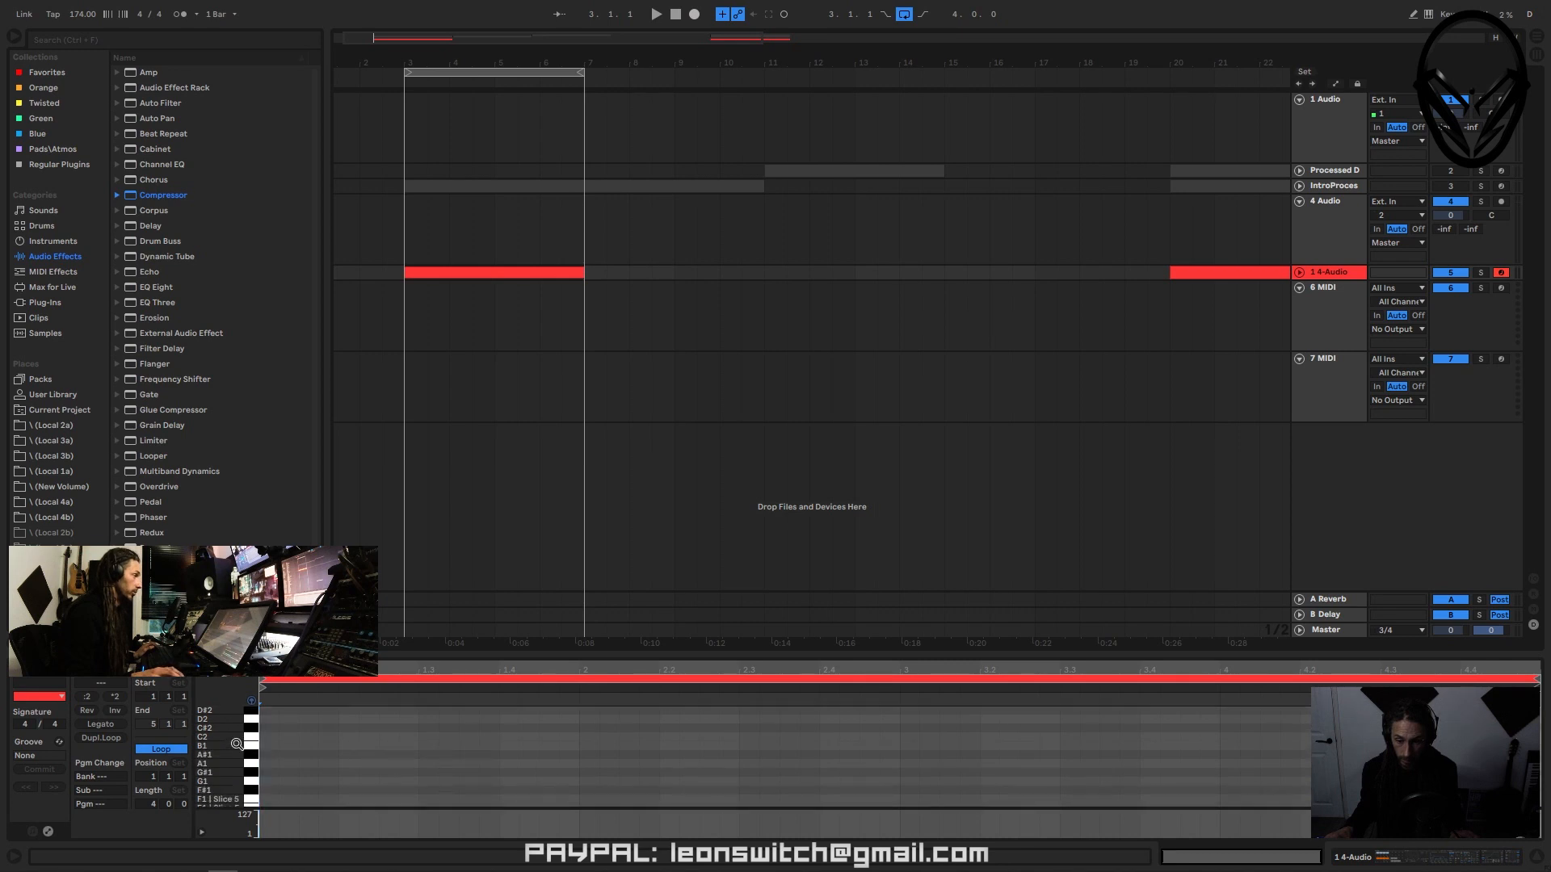
scroll(237, 751, "down", 2)
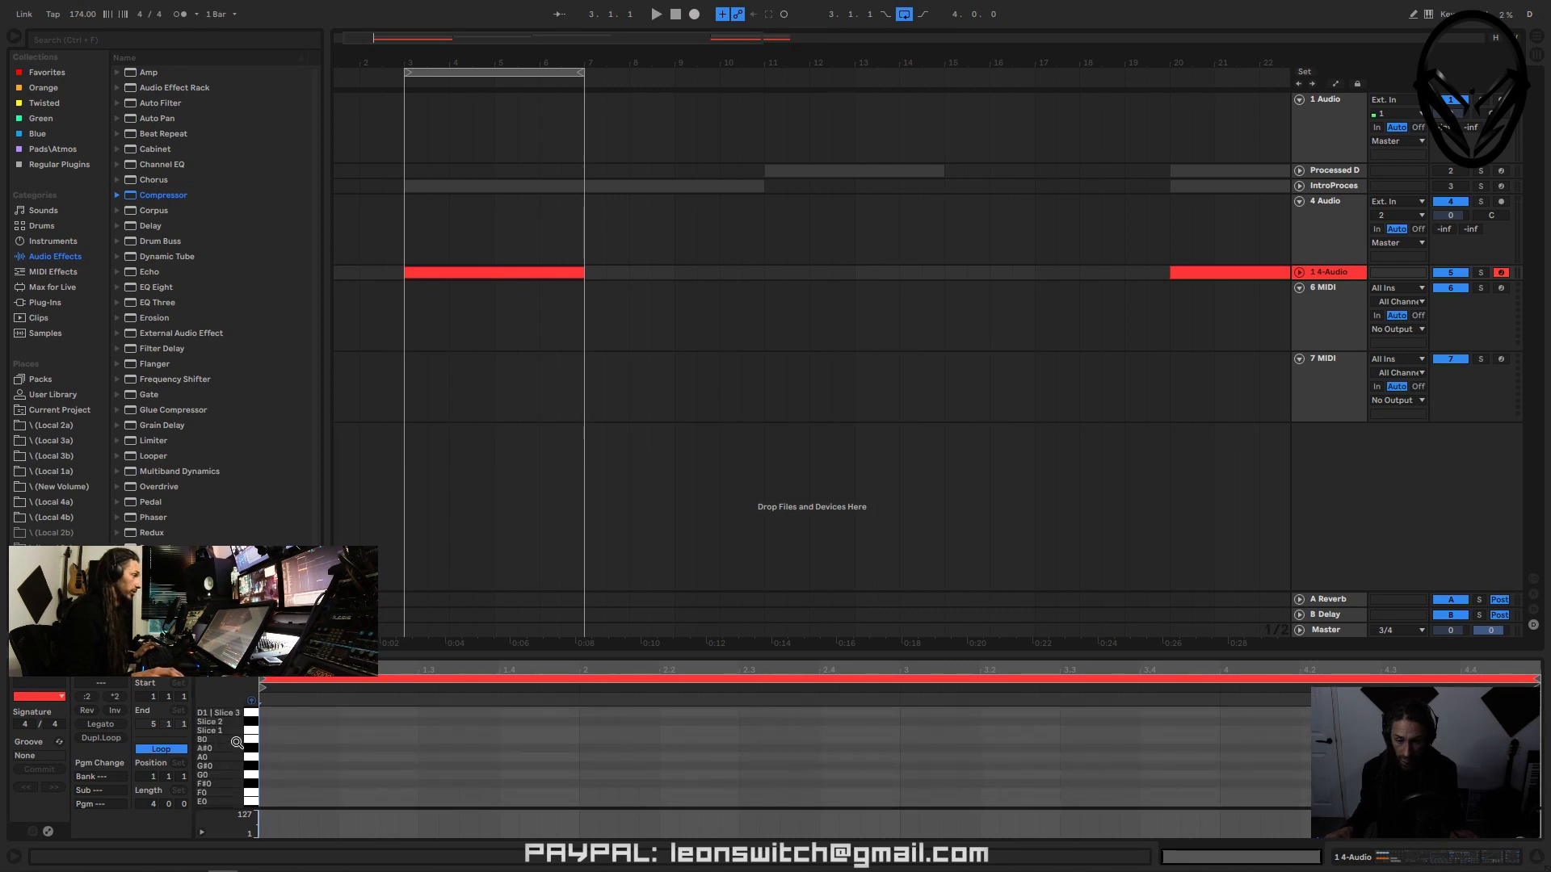
scroll(236, 742, "up", 2)
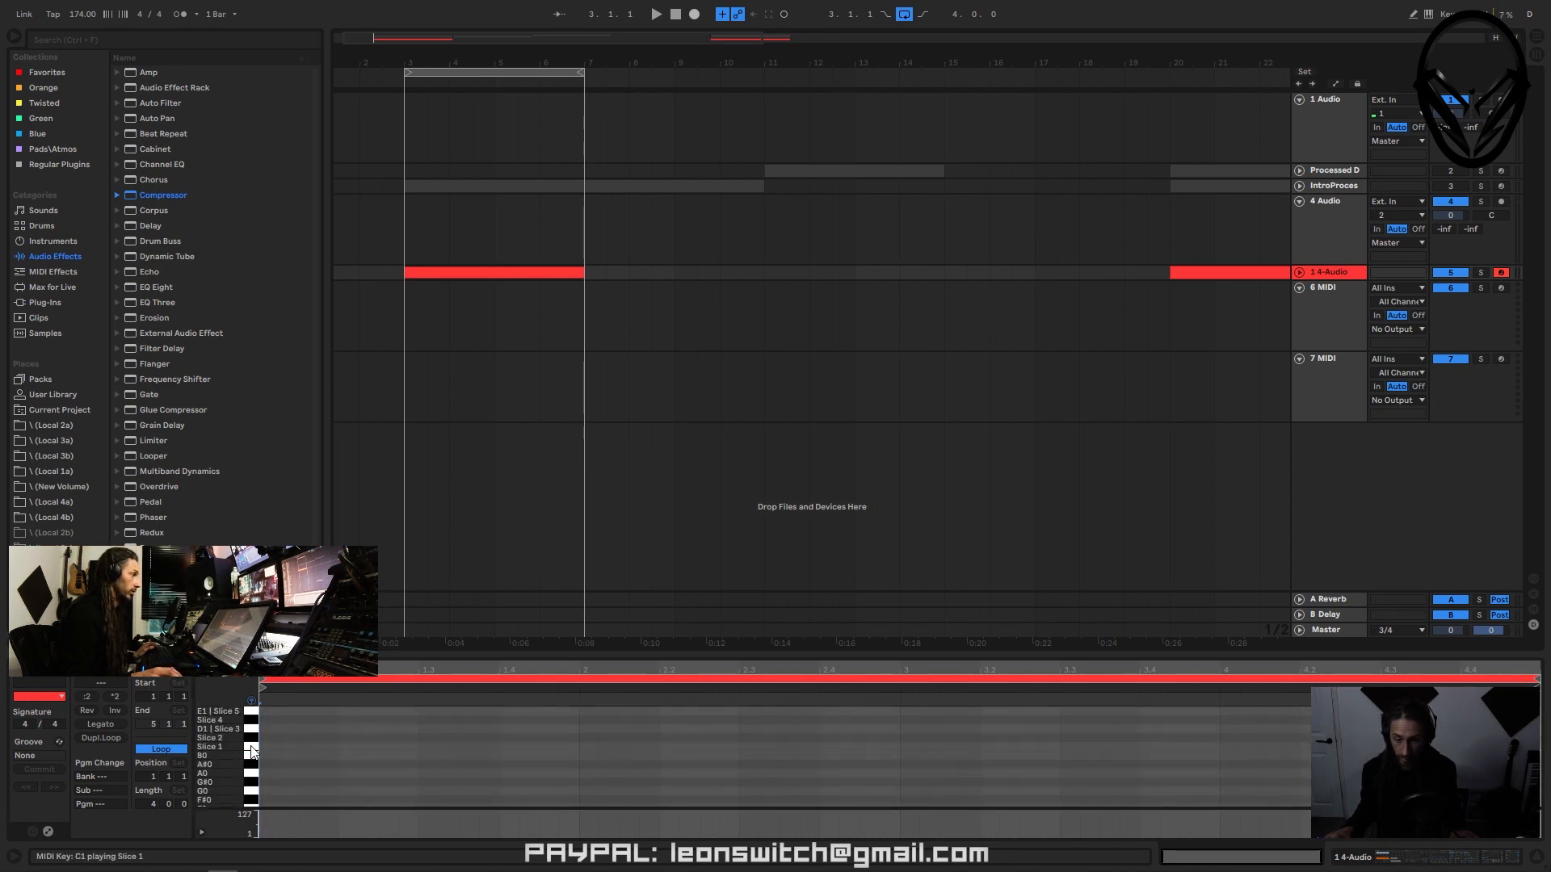
left_click(251, 739)
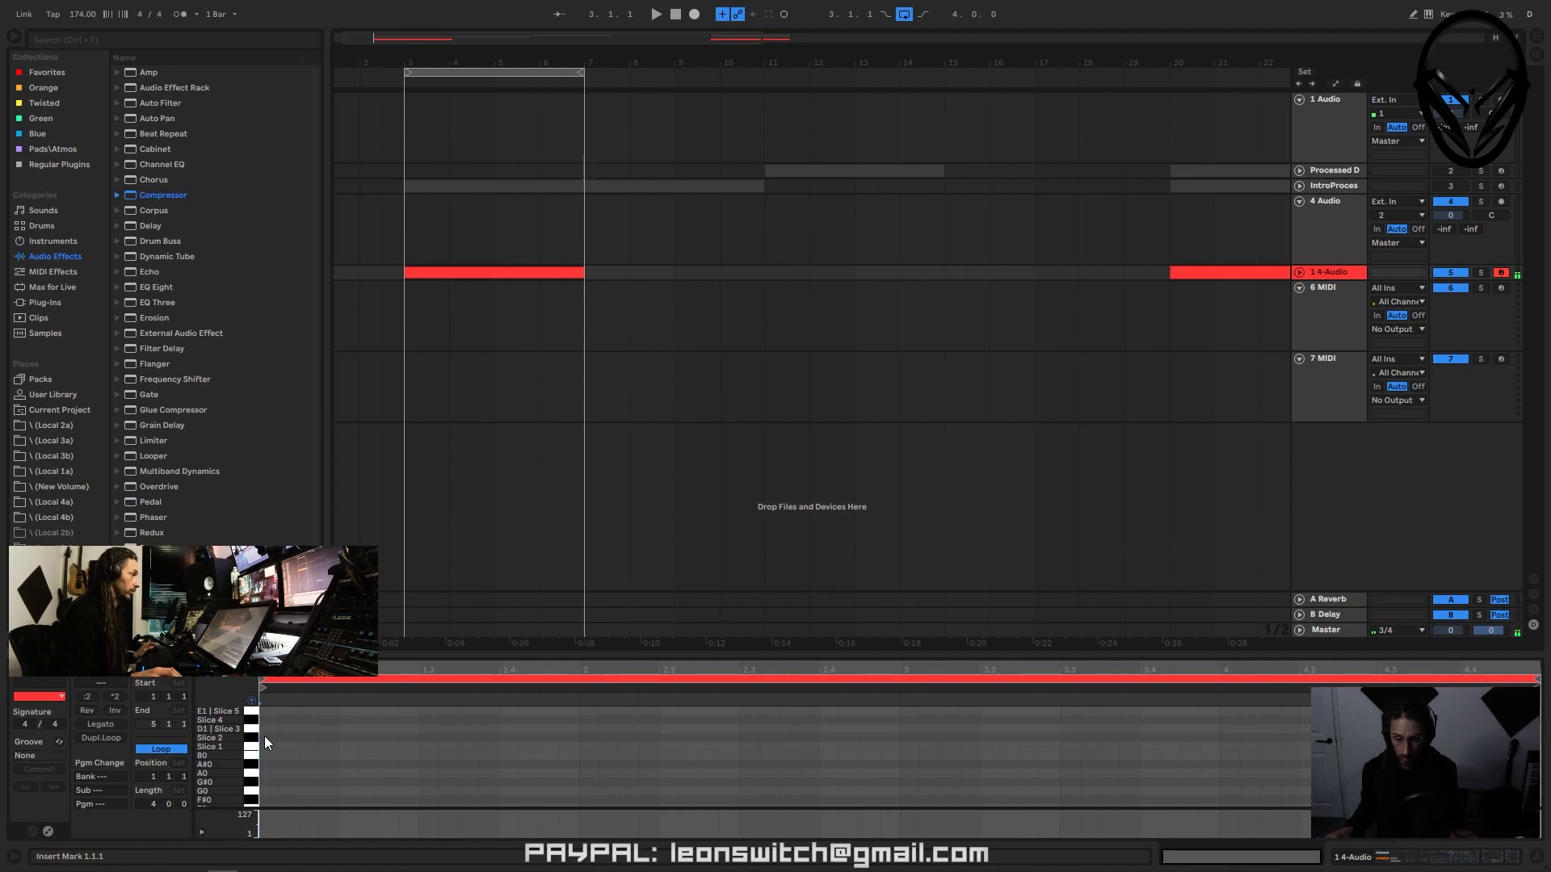
double_click(265, 738)
left_click_drag(310, 738, 360, 726)
scroll(404, 727, "up", 1)
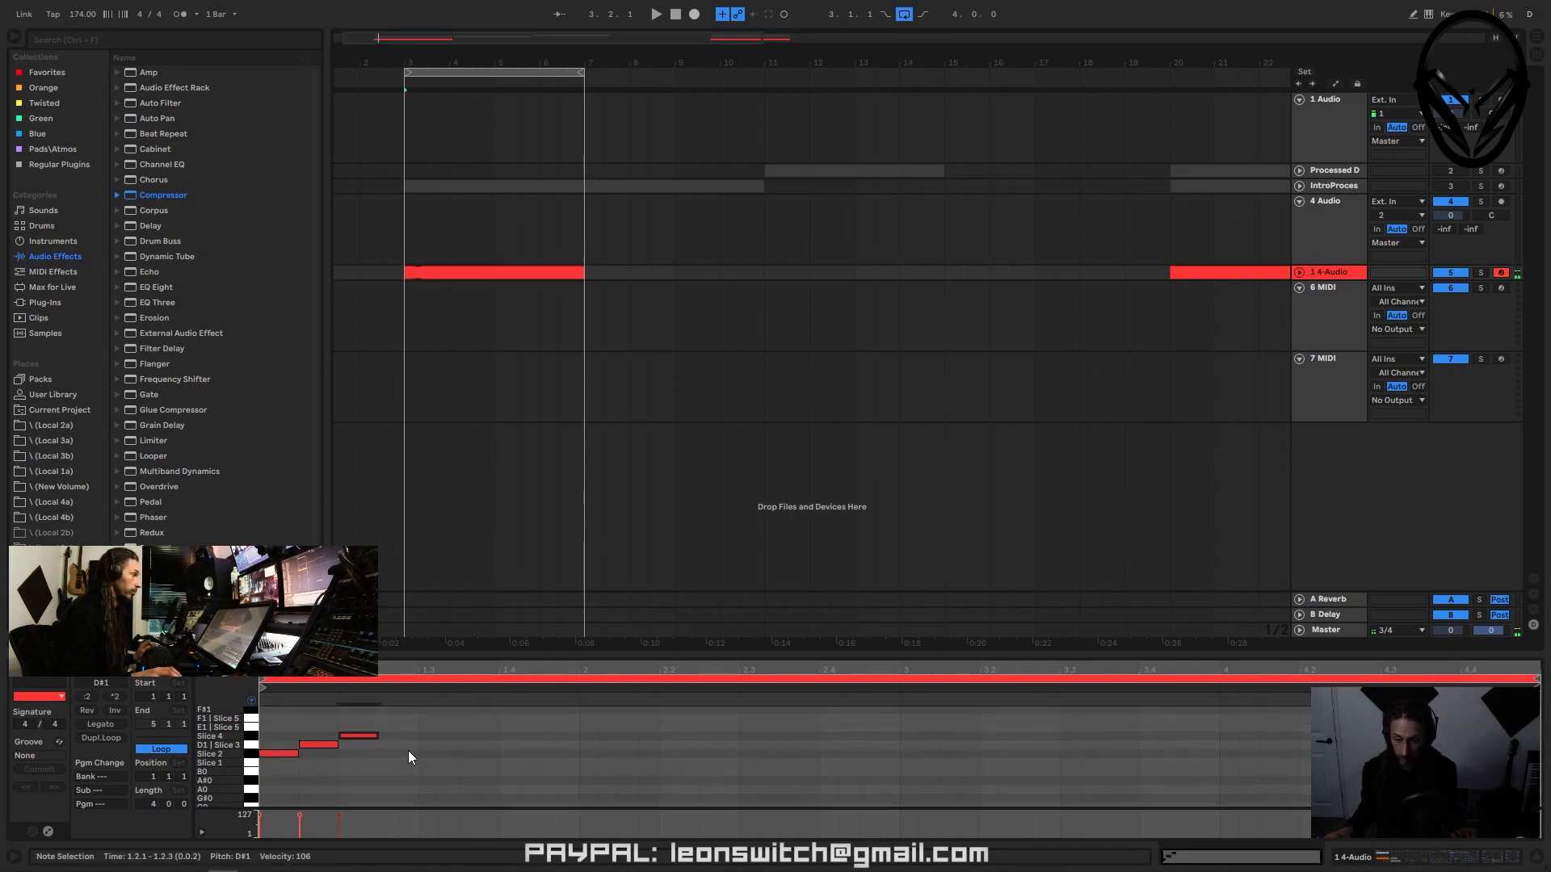
scroll(403, 735, "up", 2)
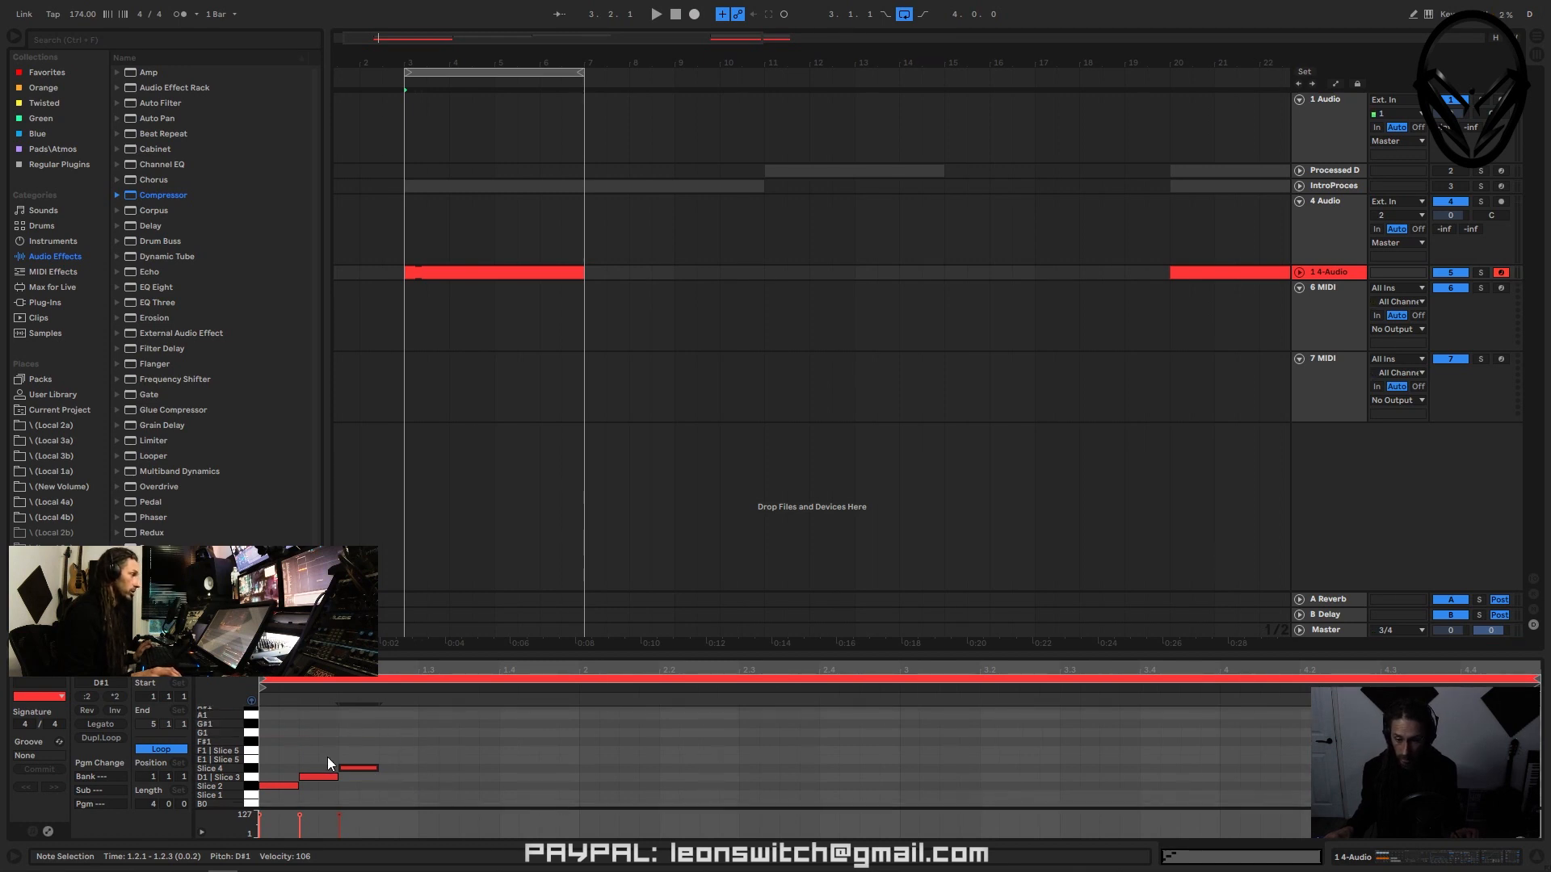
- Add sixteenth-note Slice 5 hits on E1 at 1.2.3 and F1 at 1.2.4, and audition the phrase
left_click_drag(359, 772, 401, 765)
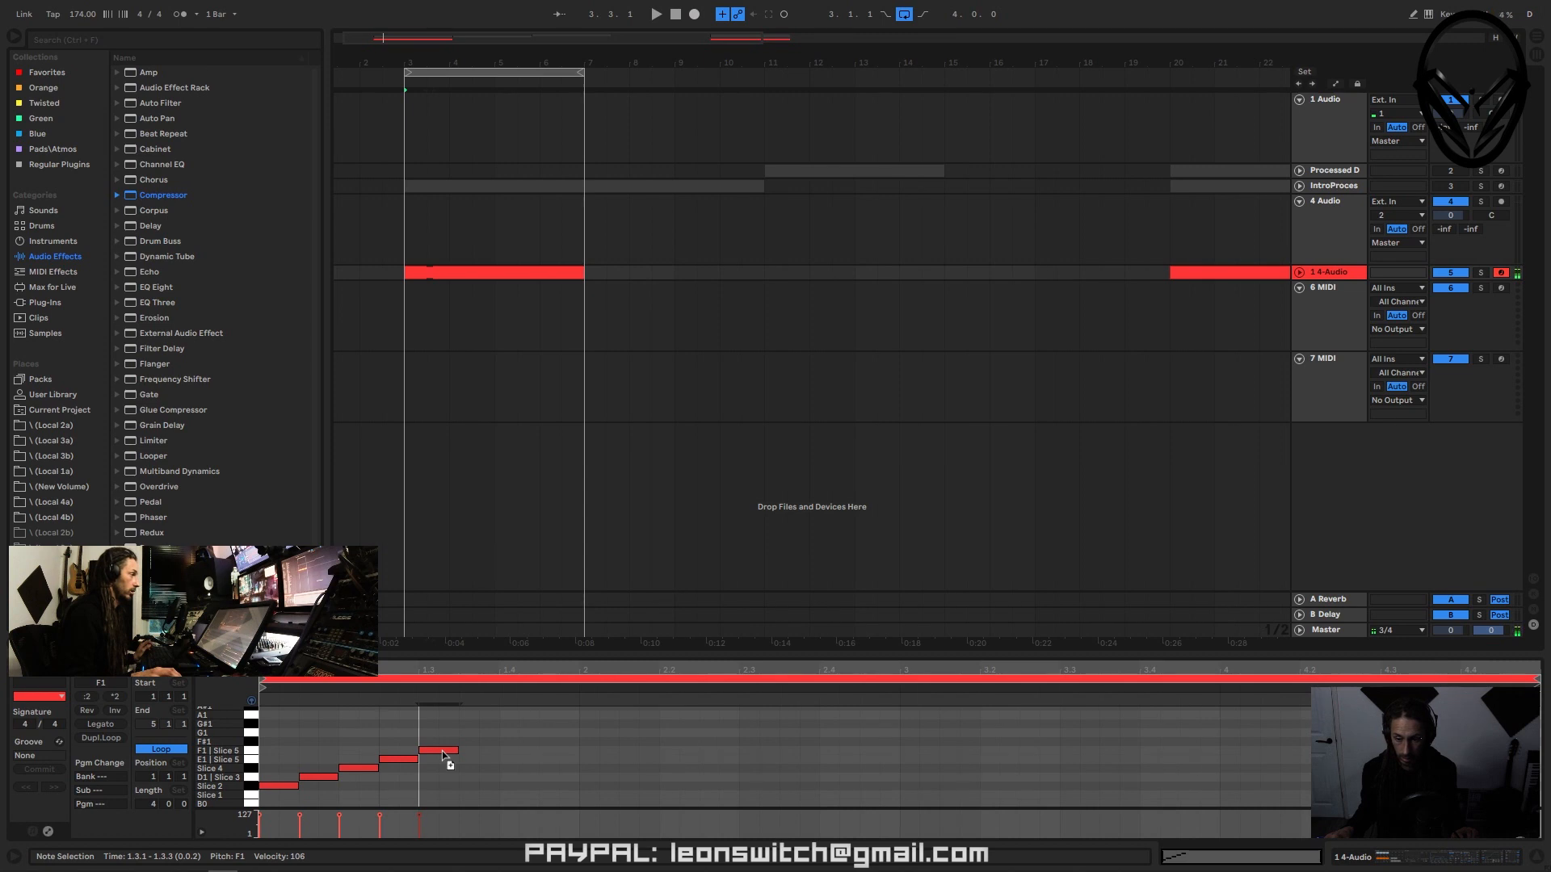
mouse_move(432, 733)
left_mouse_down()
mouse_move(408, 773)
mouse_move(409, 753)
left_mouse_up()
left_click(420, 767)
key("space")
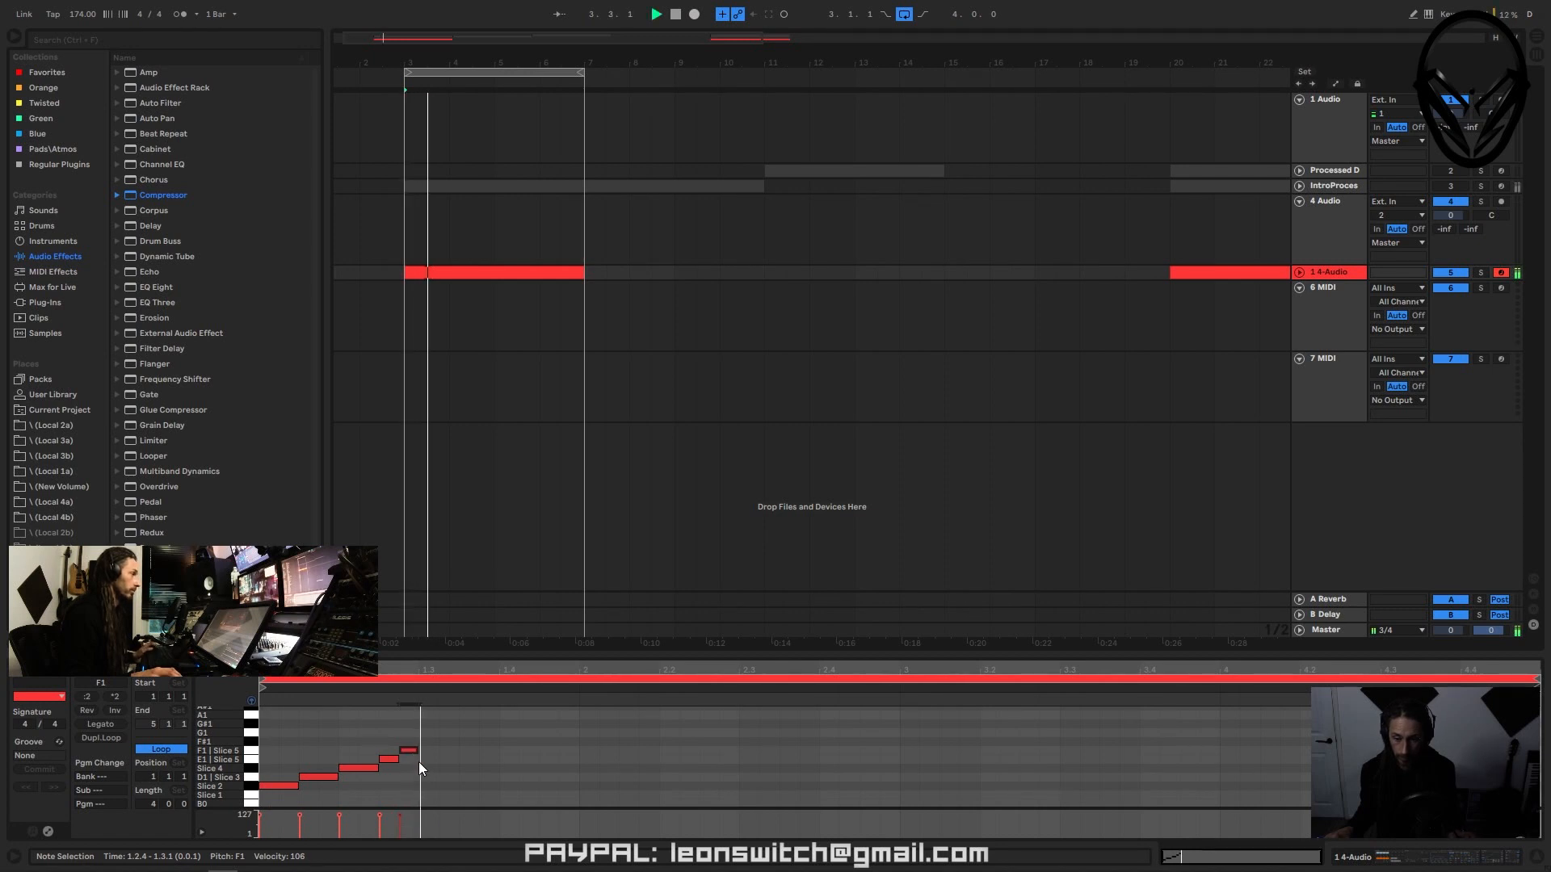
key("space")
left_click(418, 730)
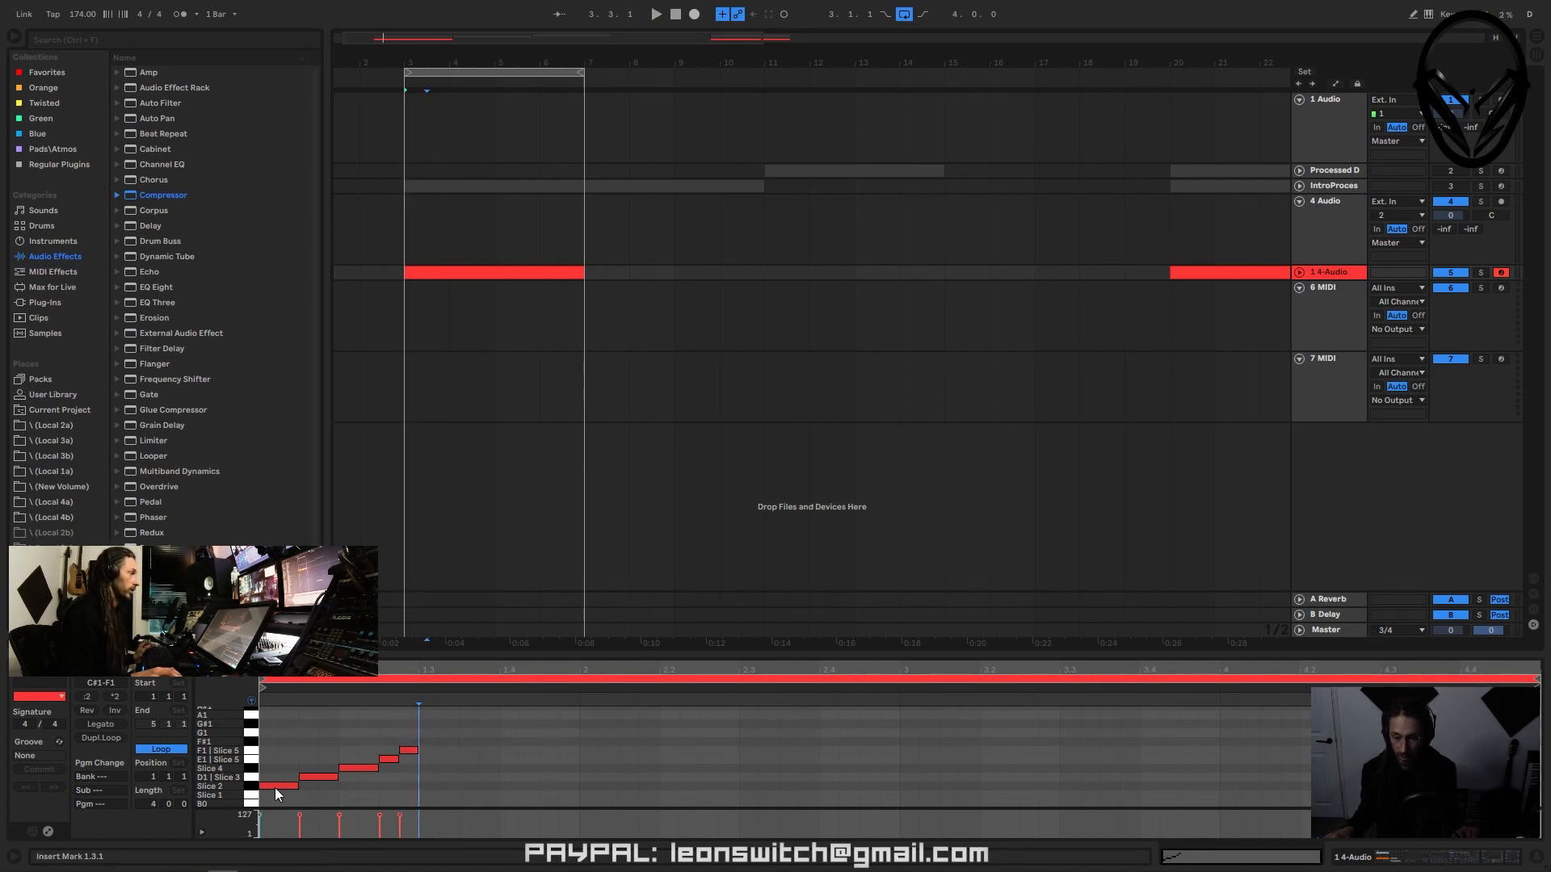
- Complete the first bar with copied Slice 2, 3 and 4 hits, ending on Slice 5 hits E1 and F1, and audition it
left_click_drag(274, 787, 474, 778)
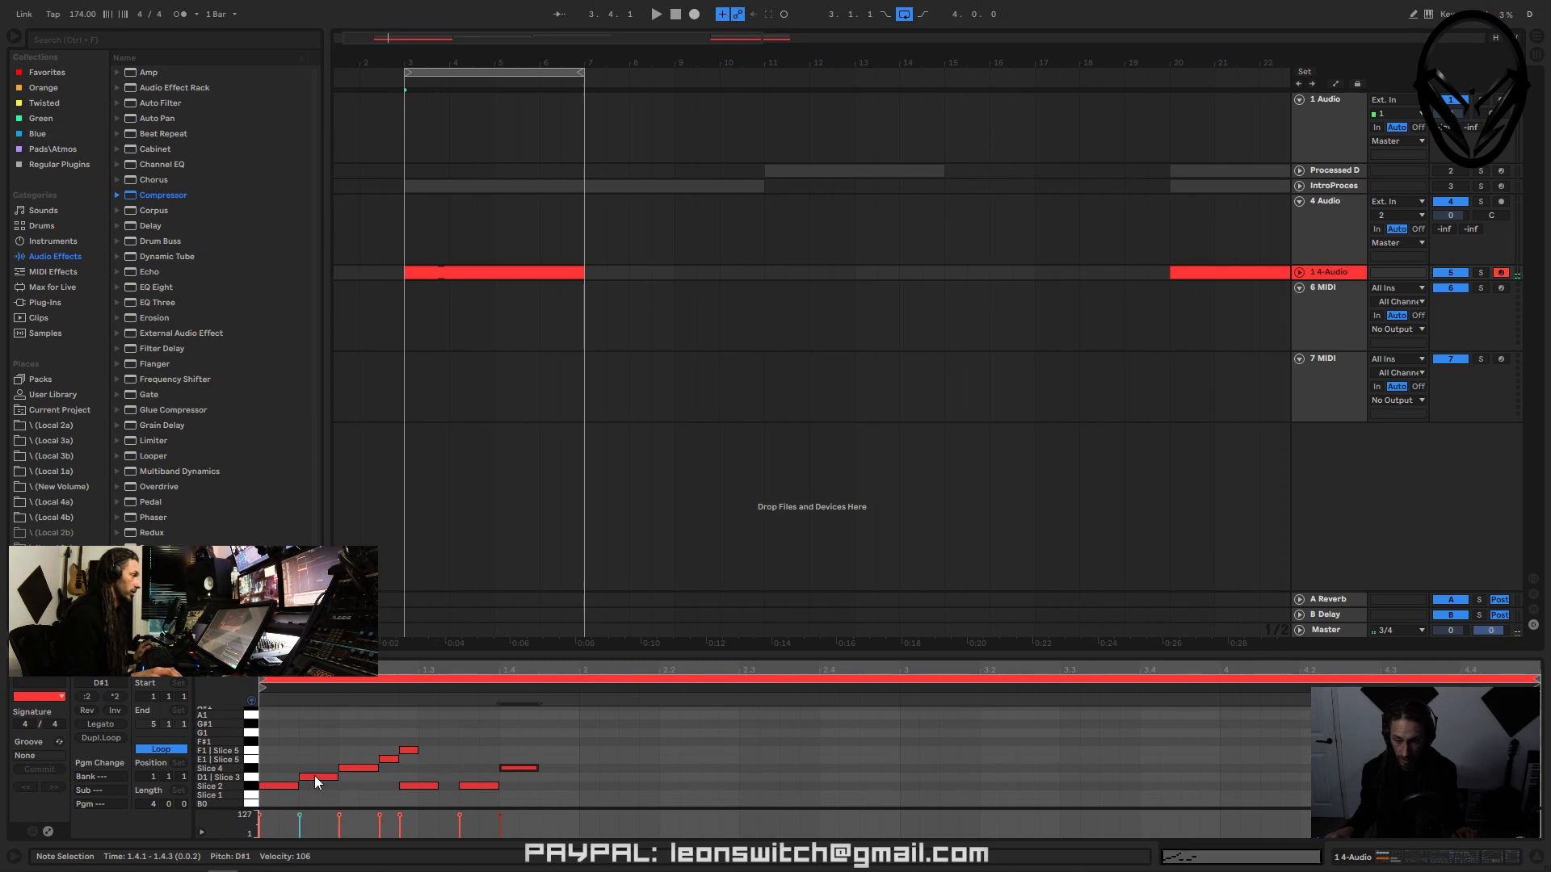
left_click_drag(313, 777, 452, 783)
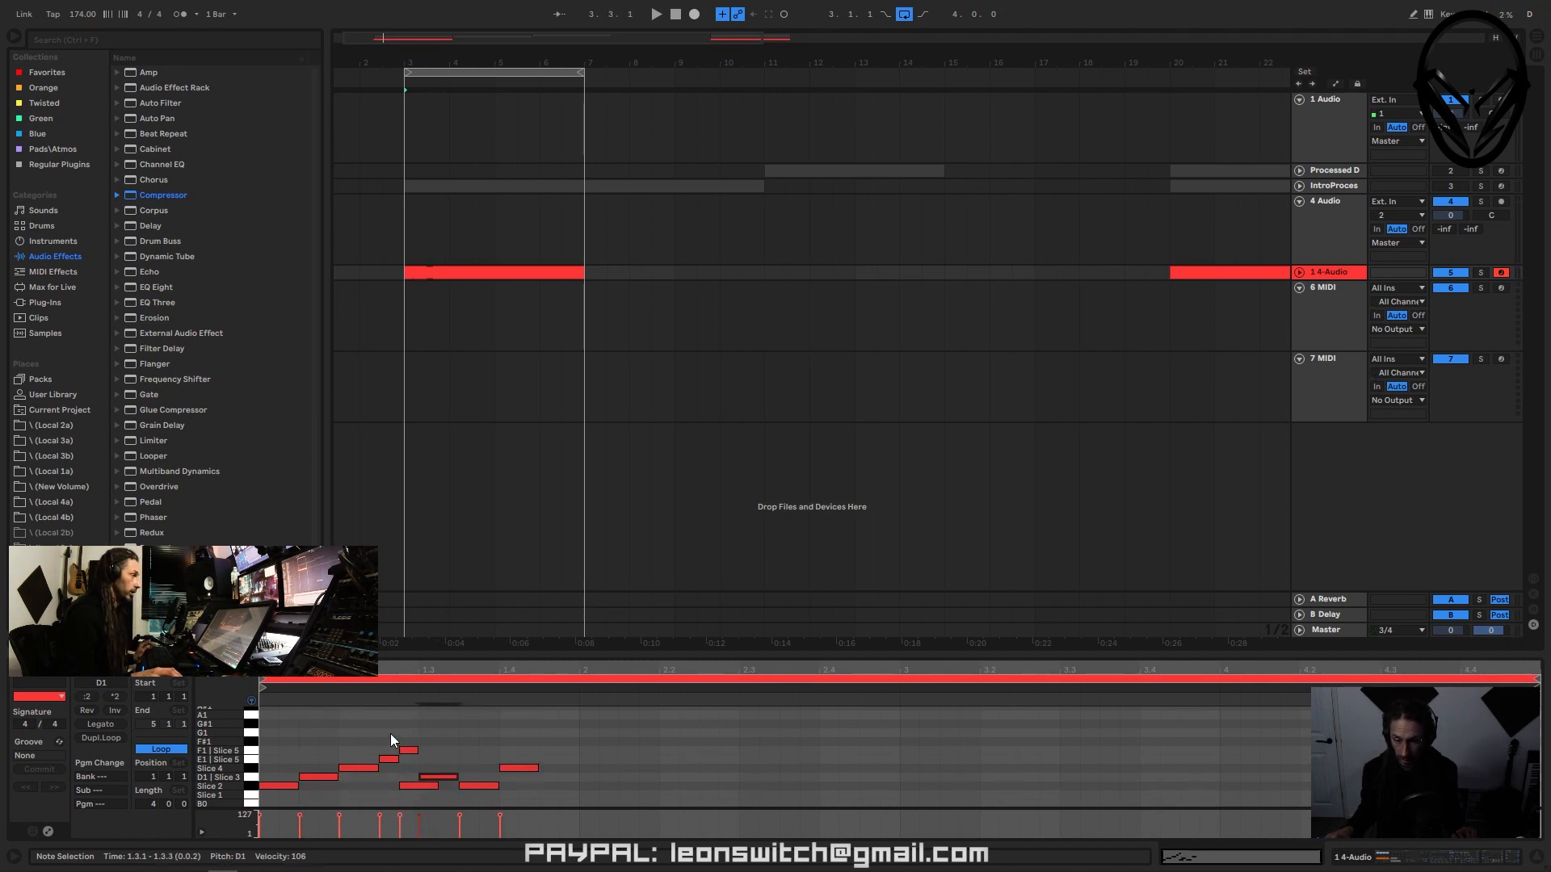
left_click_drag(390, 733, 409, 762)
left_click(549, 761)
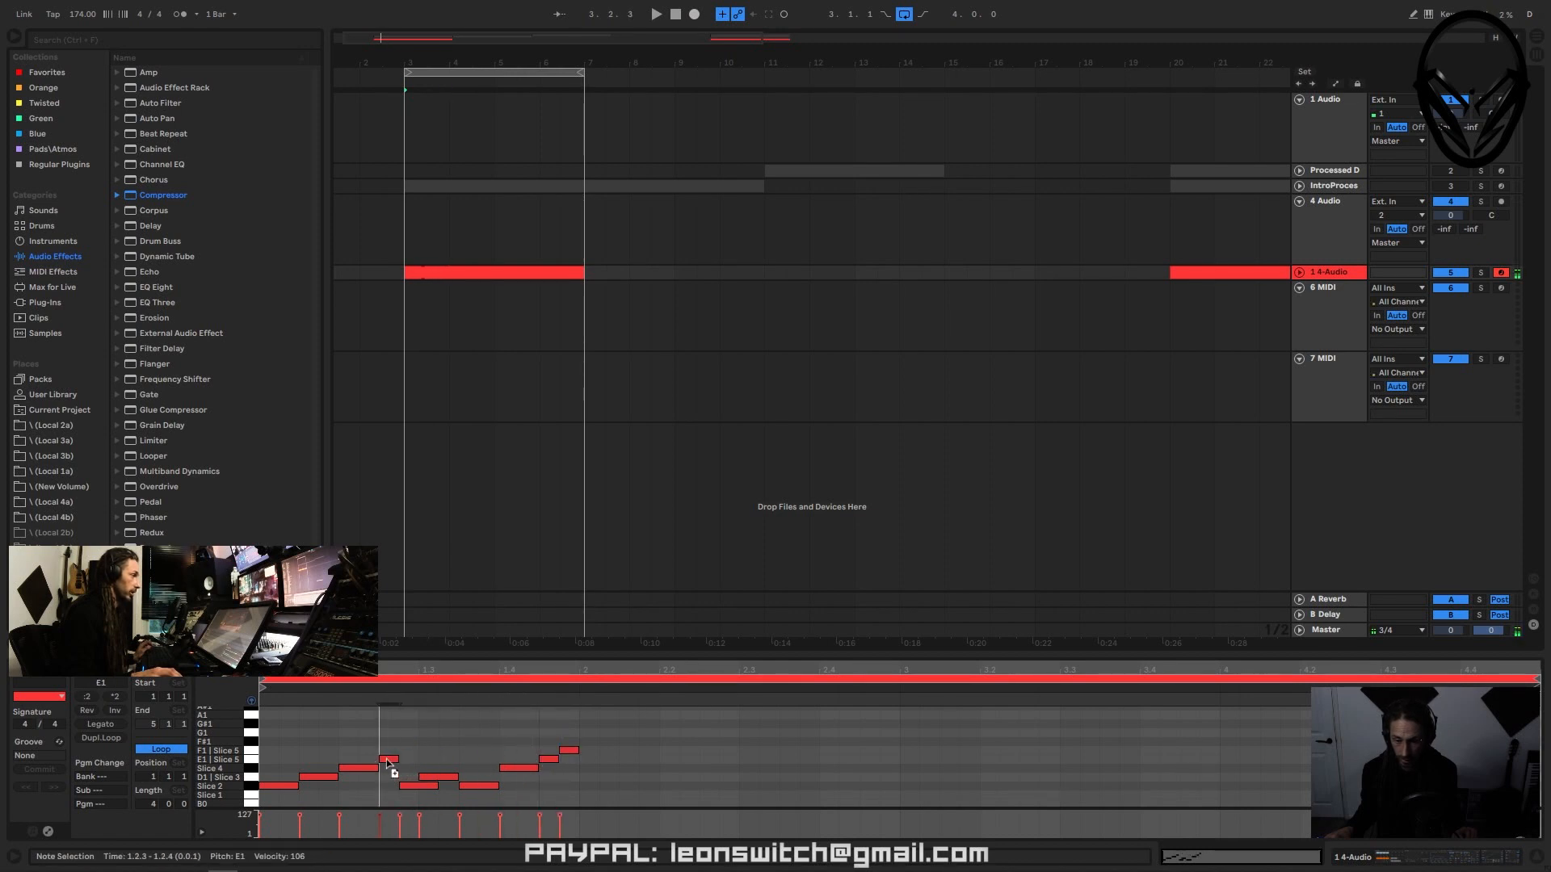
key("space")
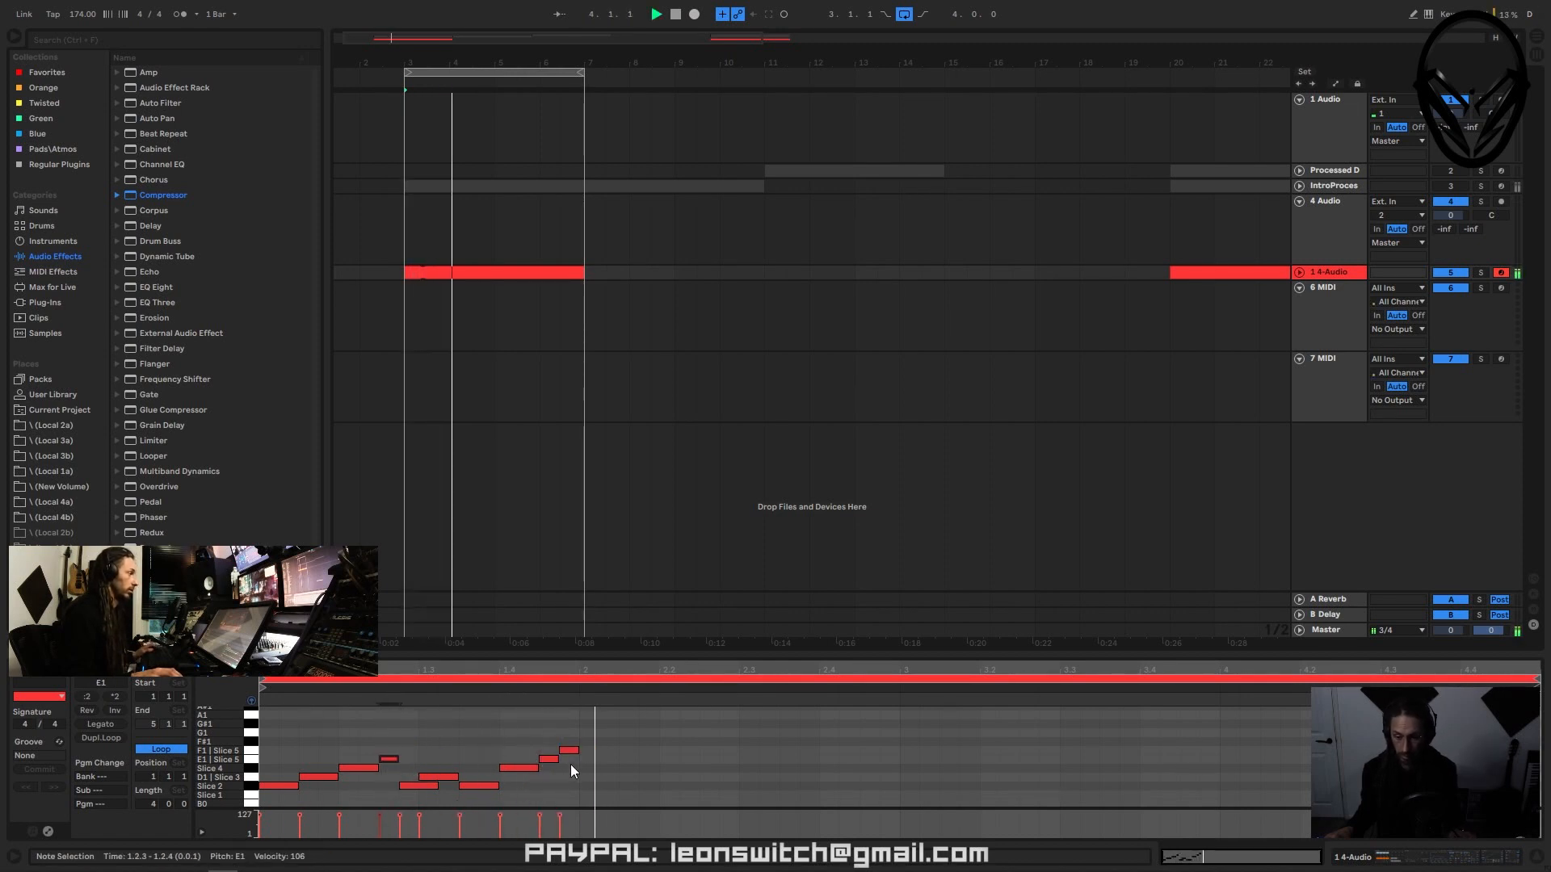
key("space")
- Duplicate the one-bar drum pattern three times to fill the four-bar clip and play it back
left_click_drag(570, 732, 298, 799)
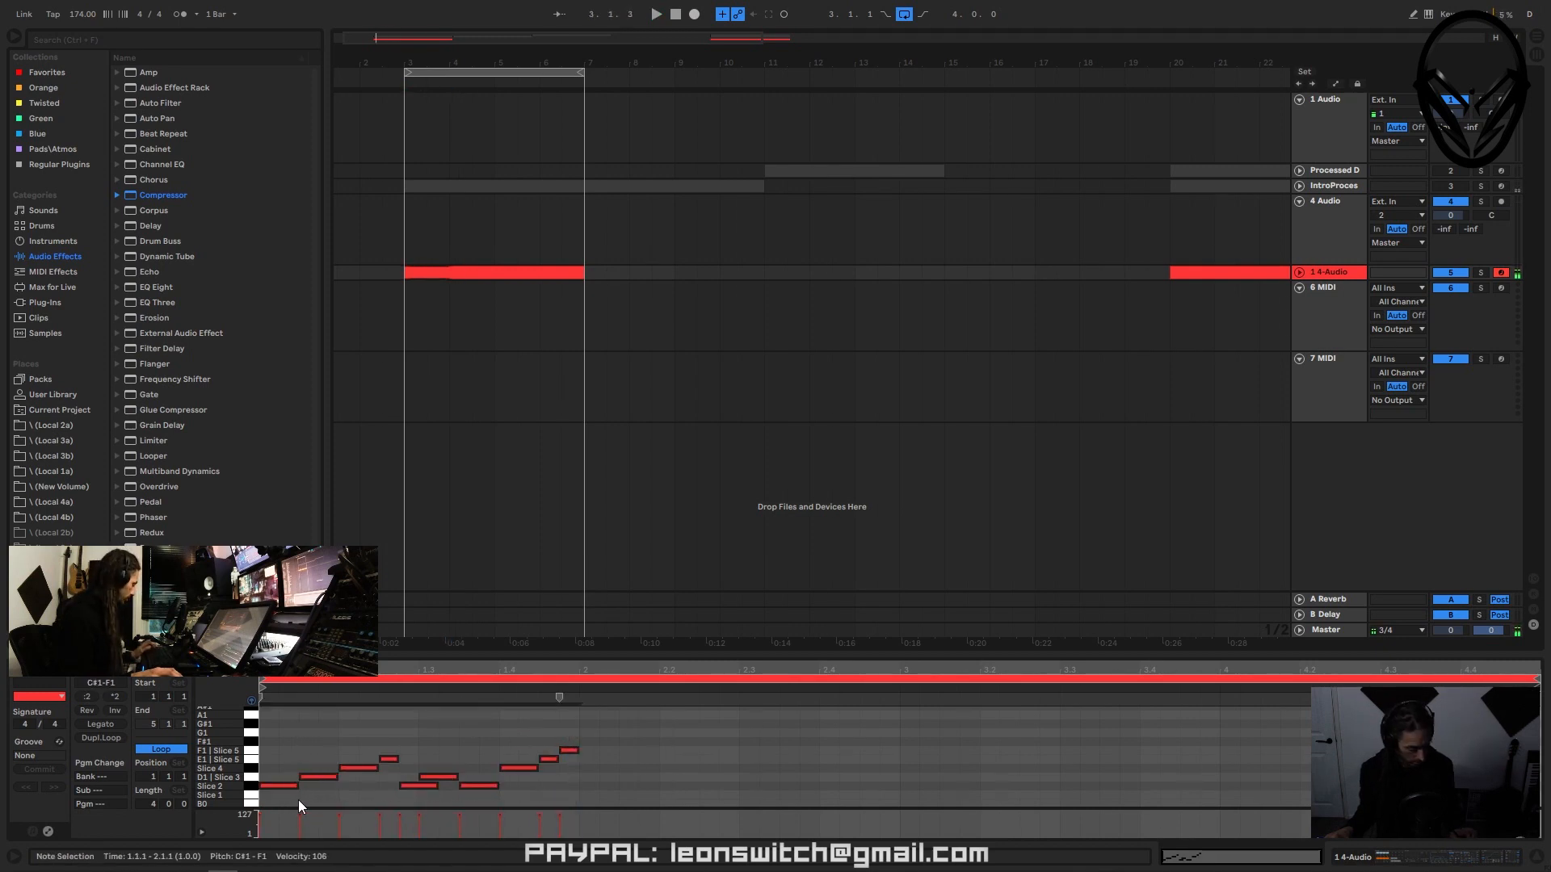
key("ctrl+d")
key("ctrl+d")
key("ctrl+d")
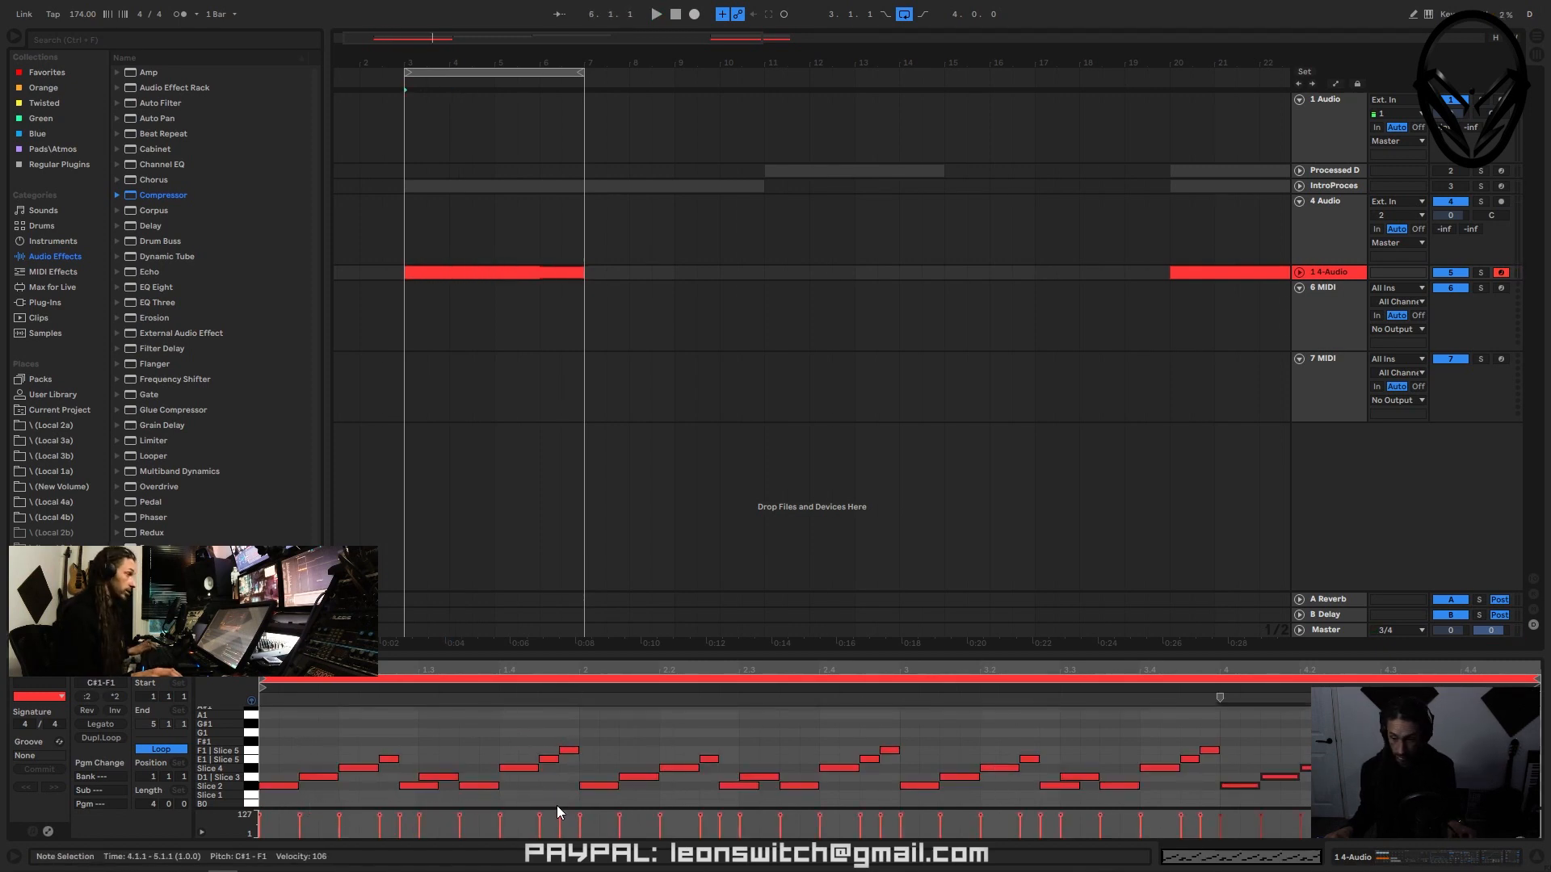
key("space")
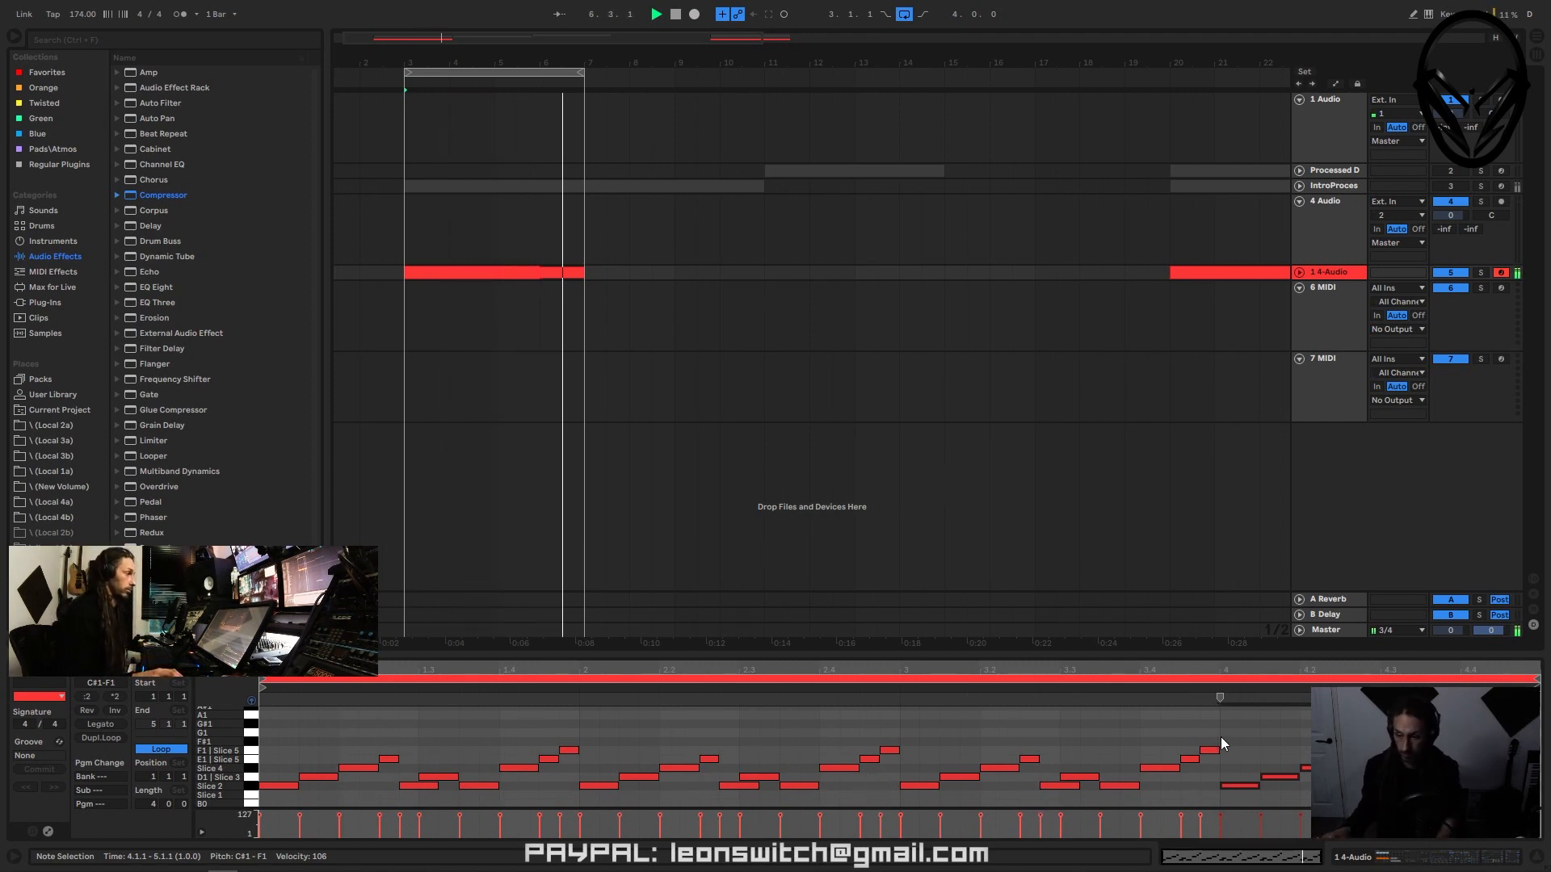
key("space")
- Delete all bar-4 notes and the two Slice 5 hits that end bar 3 in the 1 4-Audio clip
left_click_drag(1237, 728, 1325, 806)
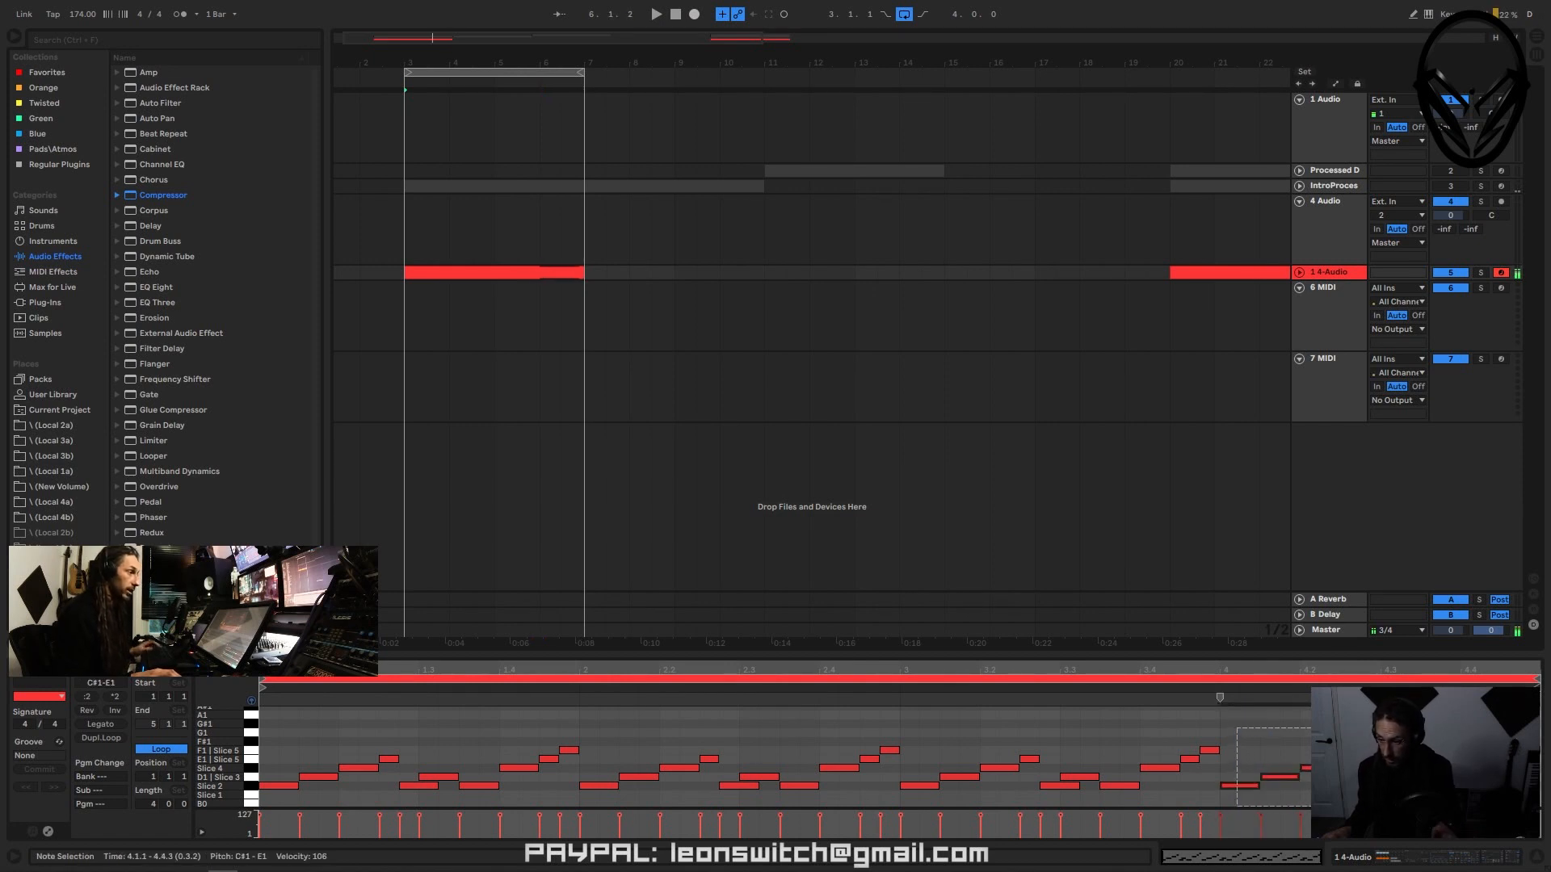
key("Delete")
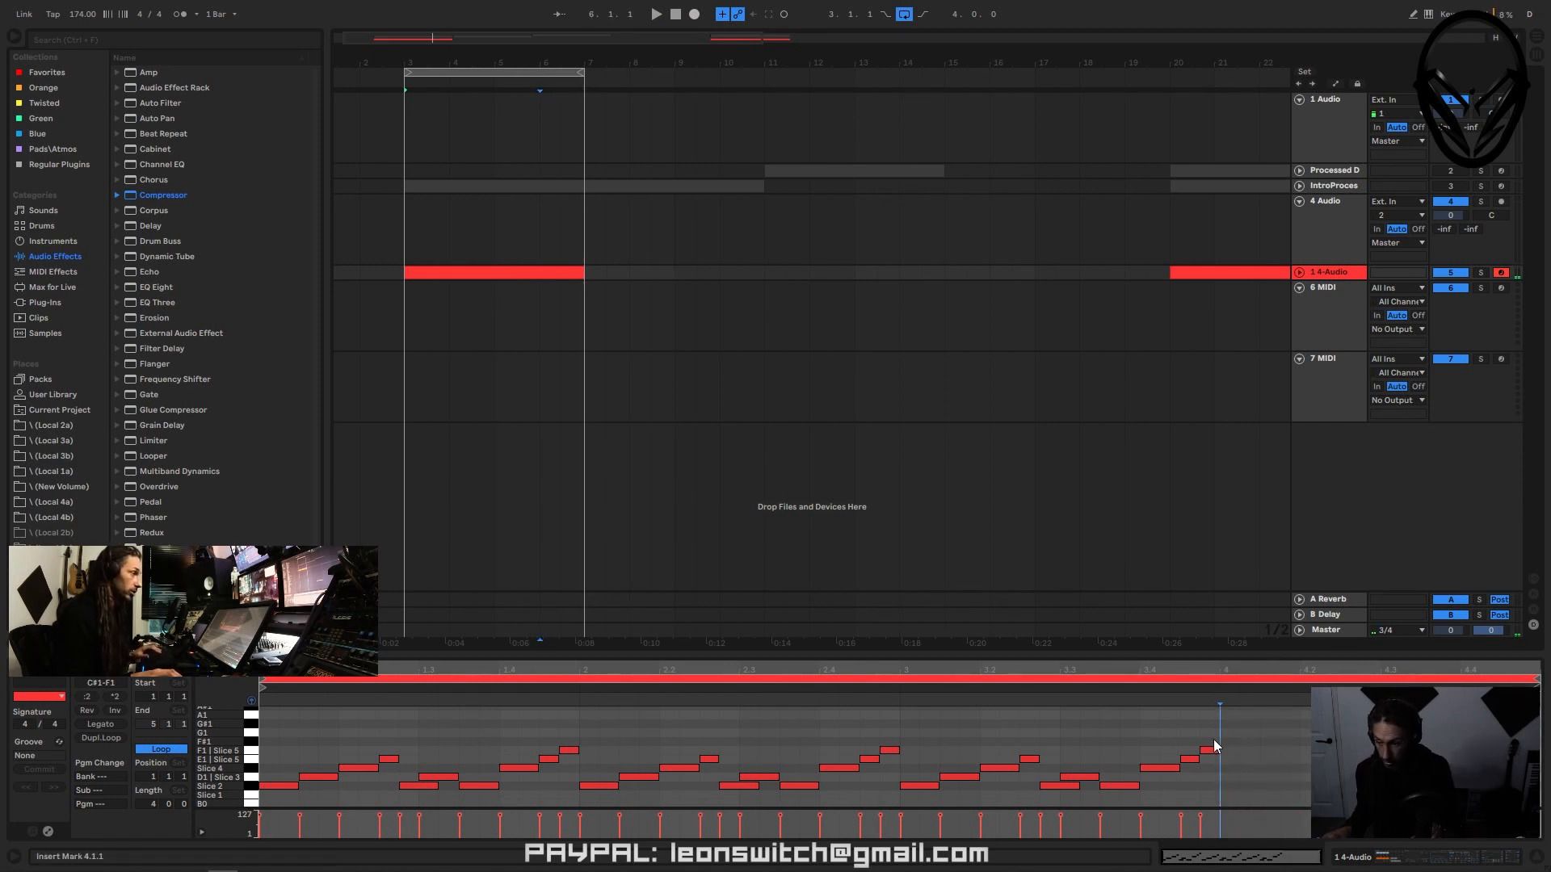
left_click_drag(1025, 725, 1106, 787)
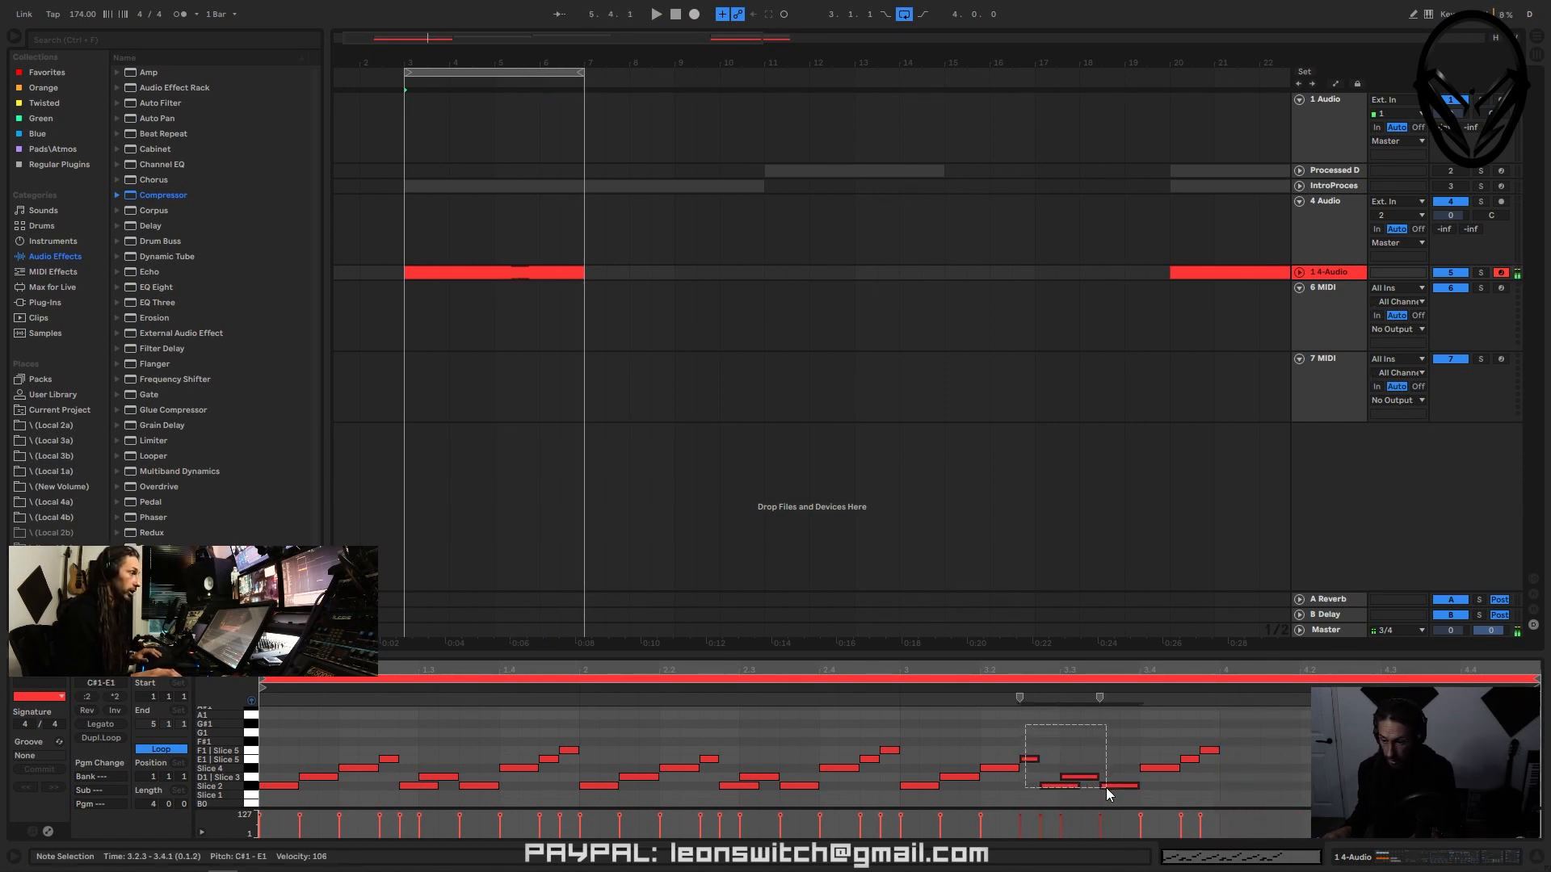
left_click_drag(1188, 728, 1213, 768)
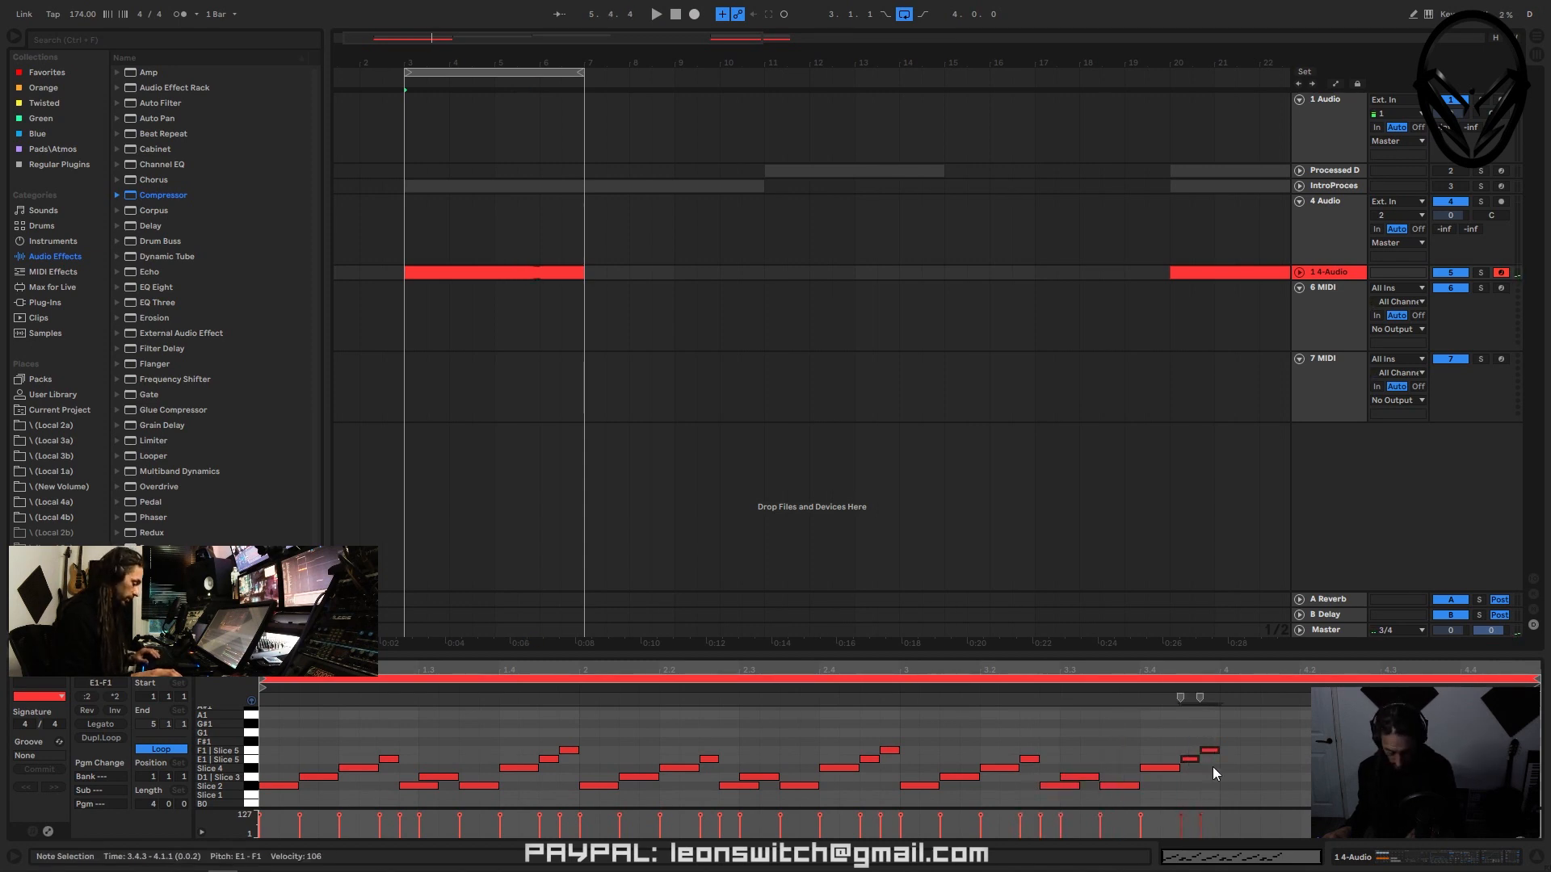
key("Delete")
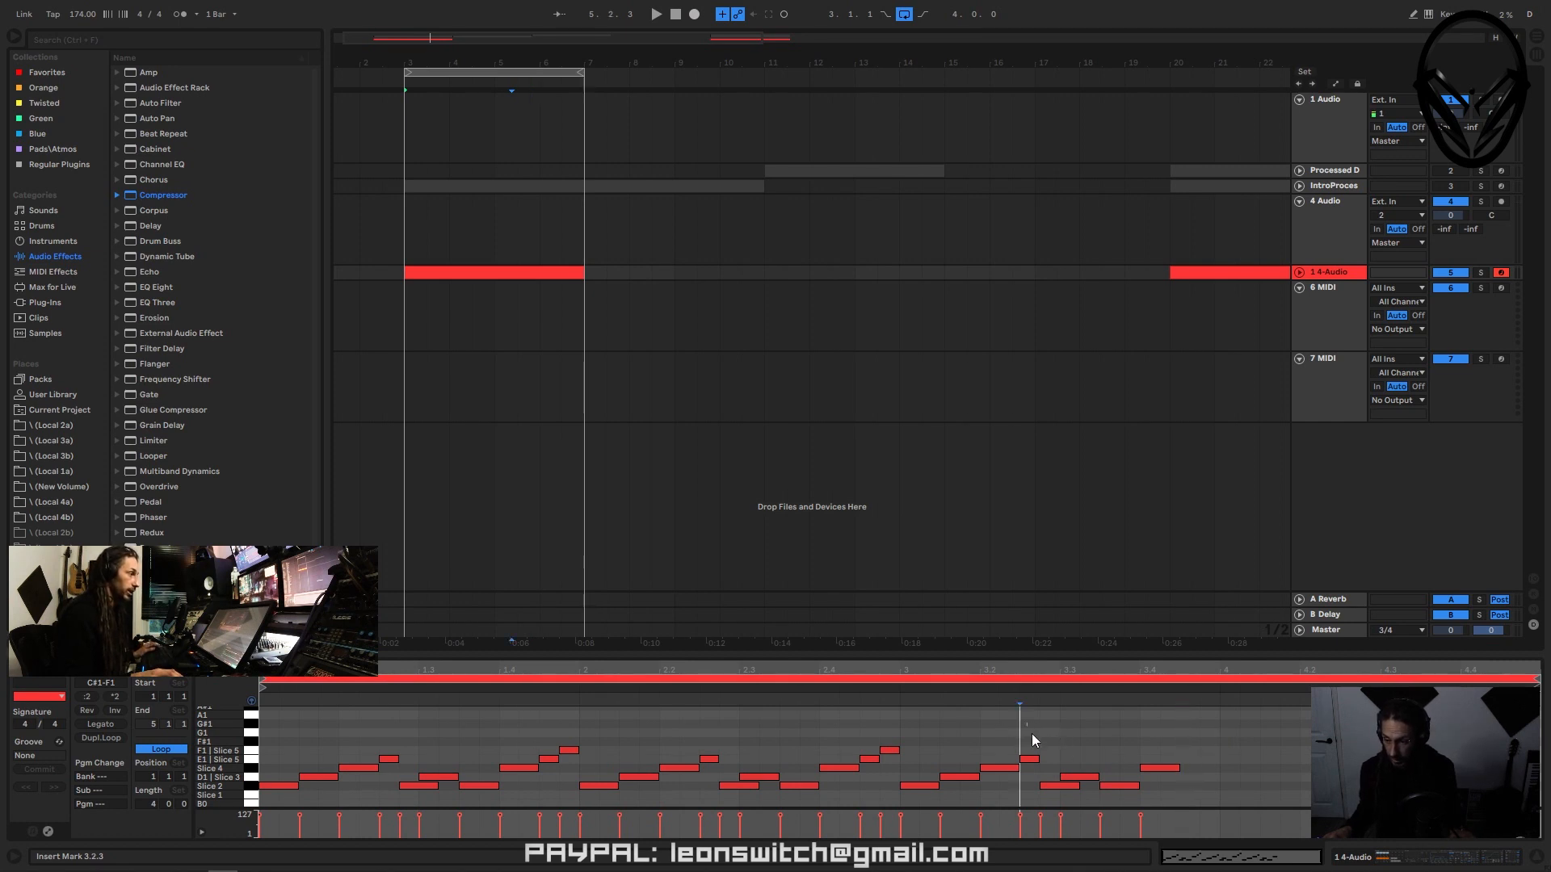
- Duplicate the phrase starting at 3.2.3 twice to fill the remainder of the four-bar clip, and play it back
left_click_drag(1032, 739, 1161, 797)
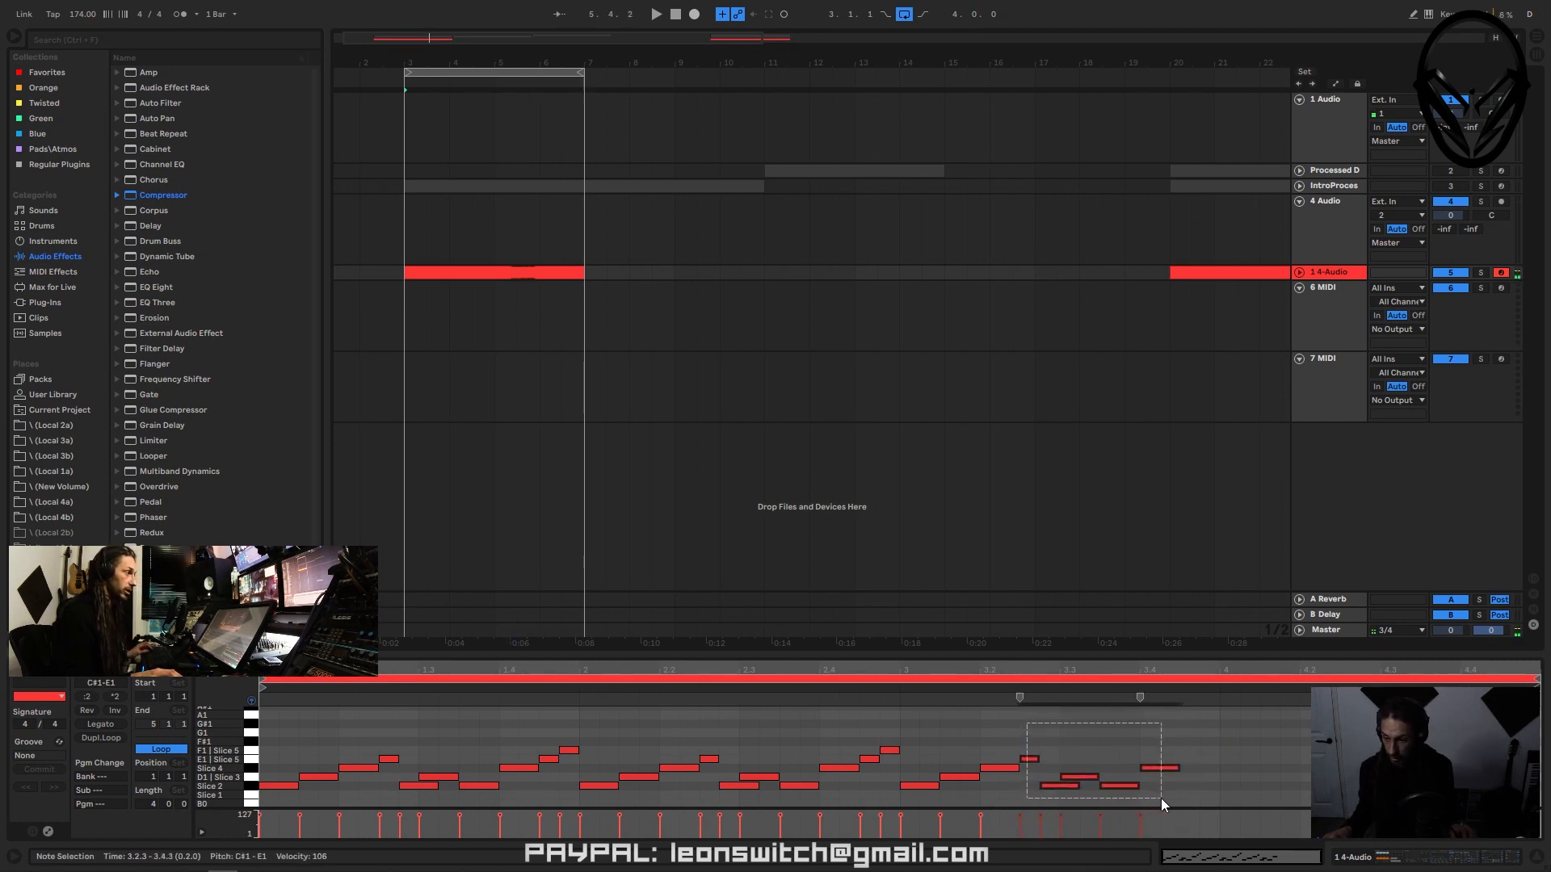
key("ctrl+d")
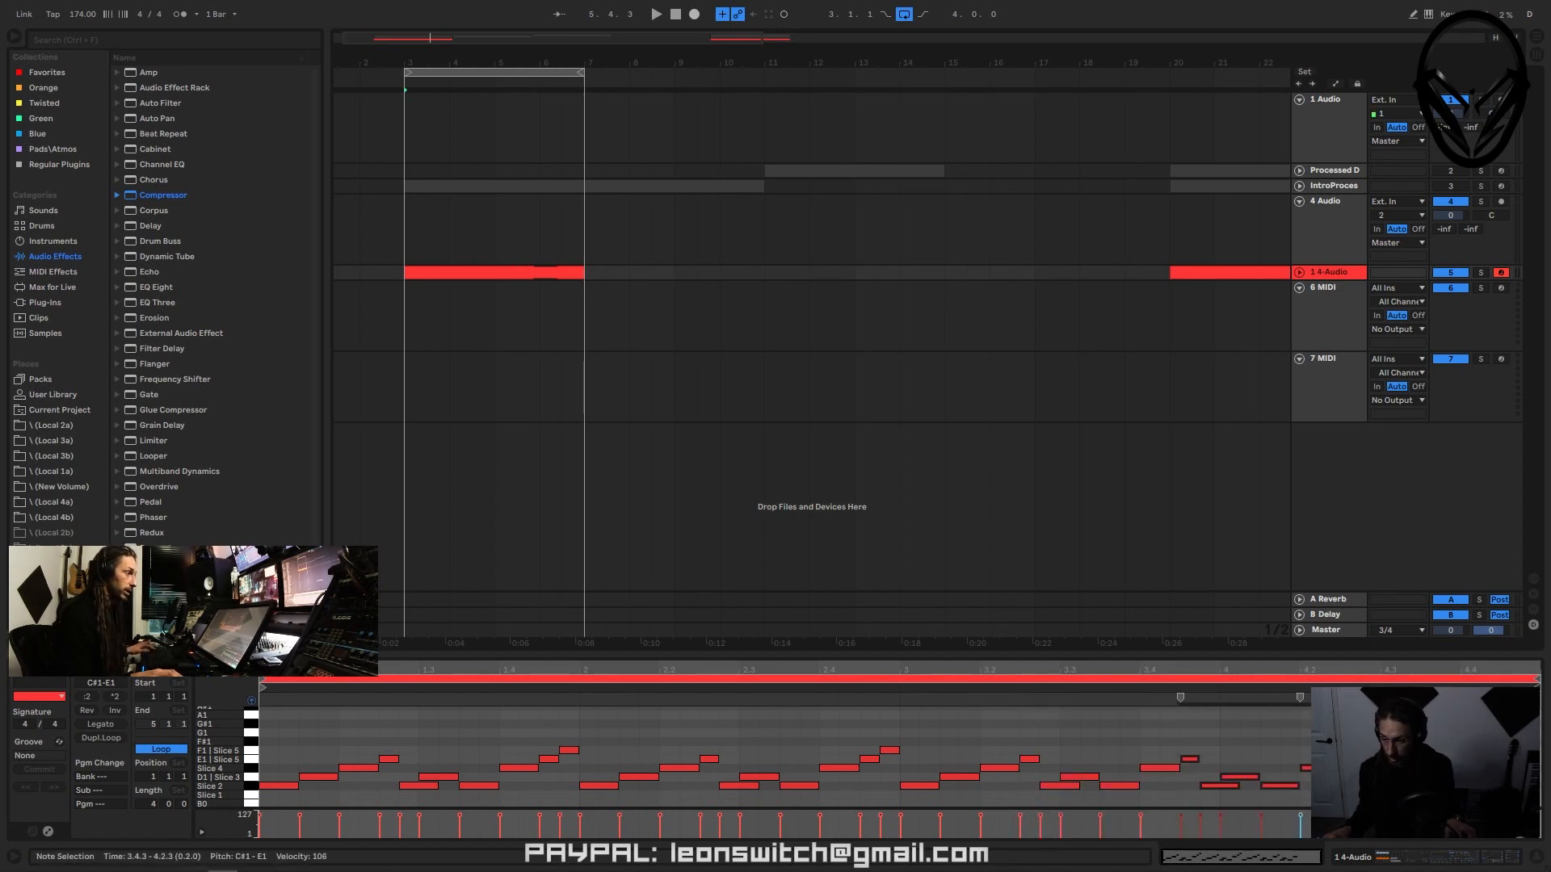
key("ctrl+d")
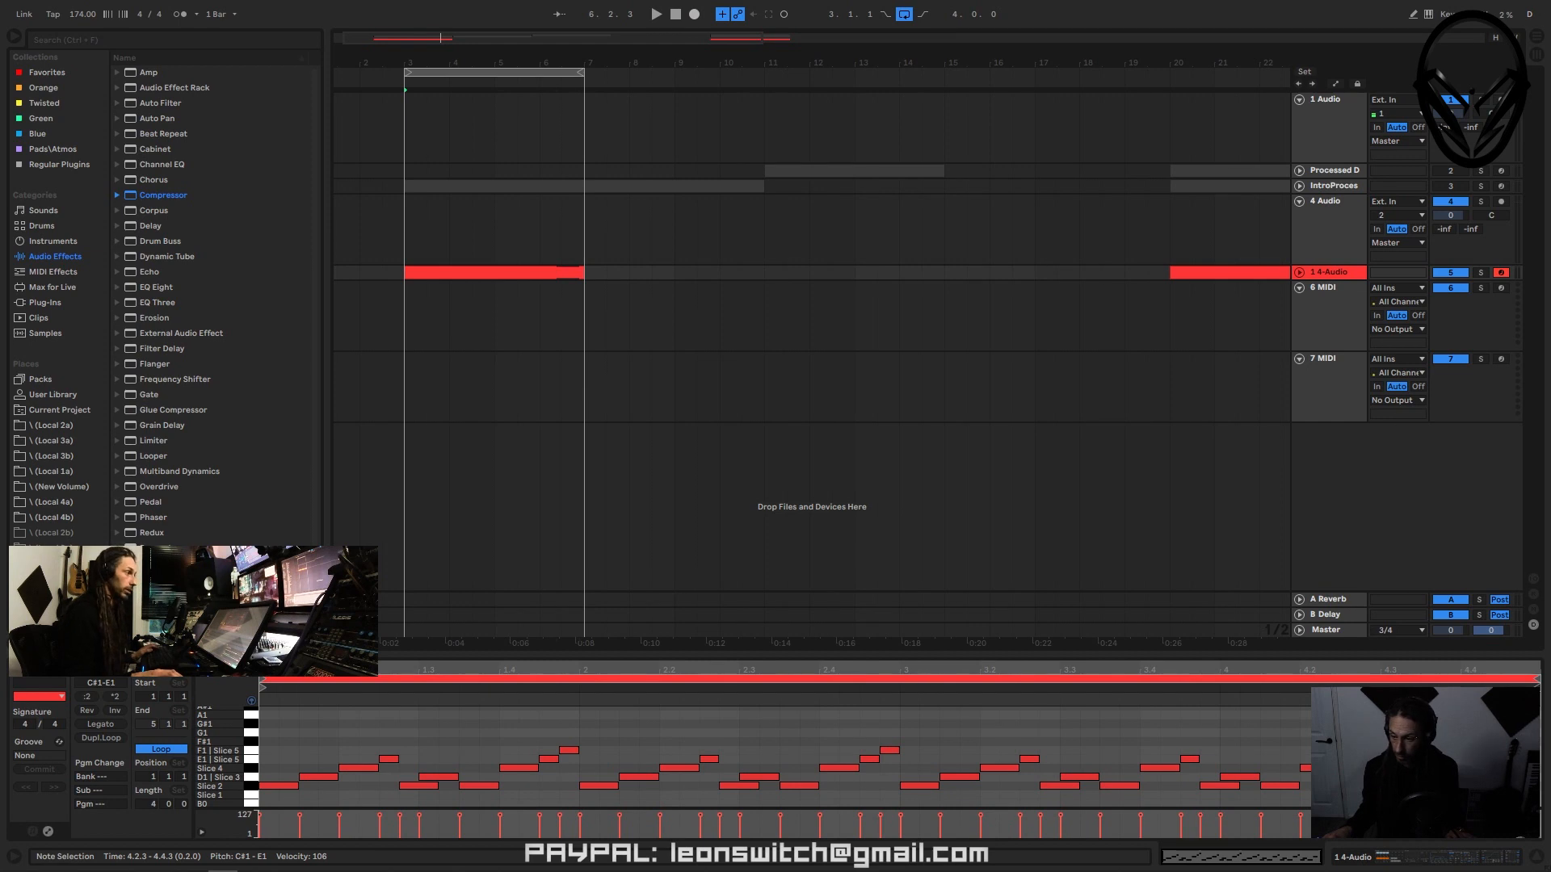
key("space")
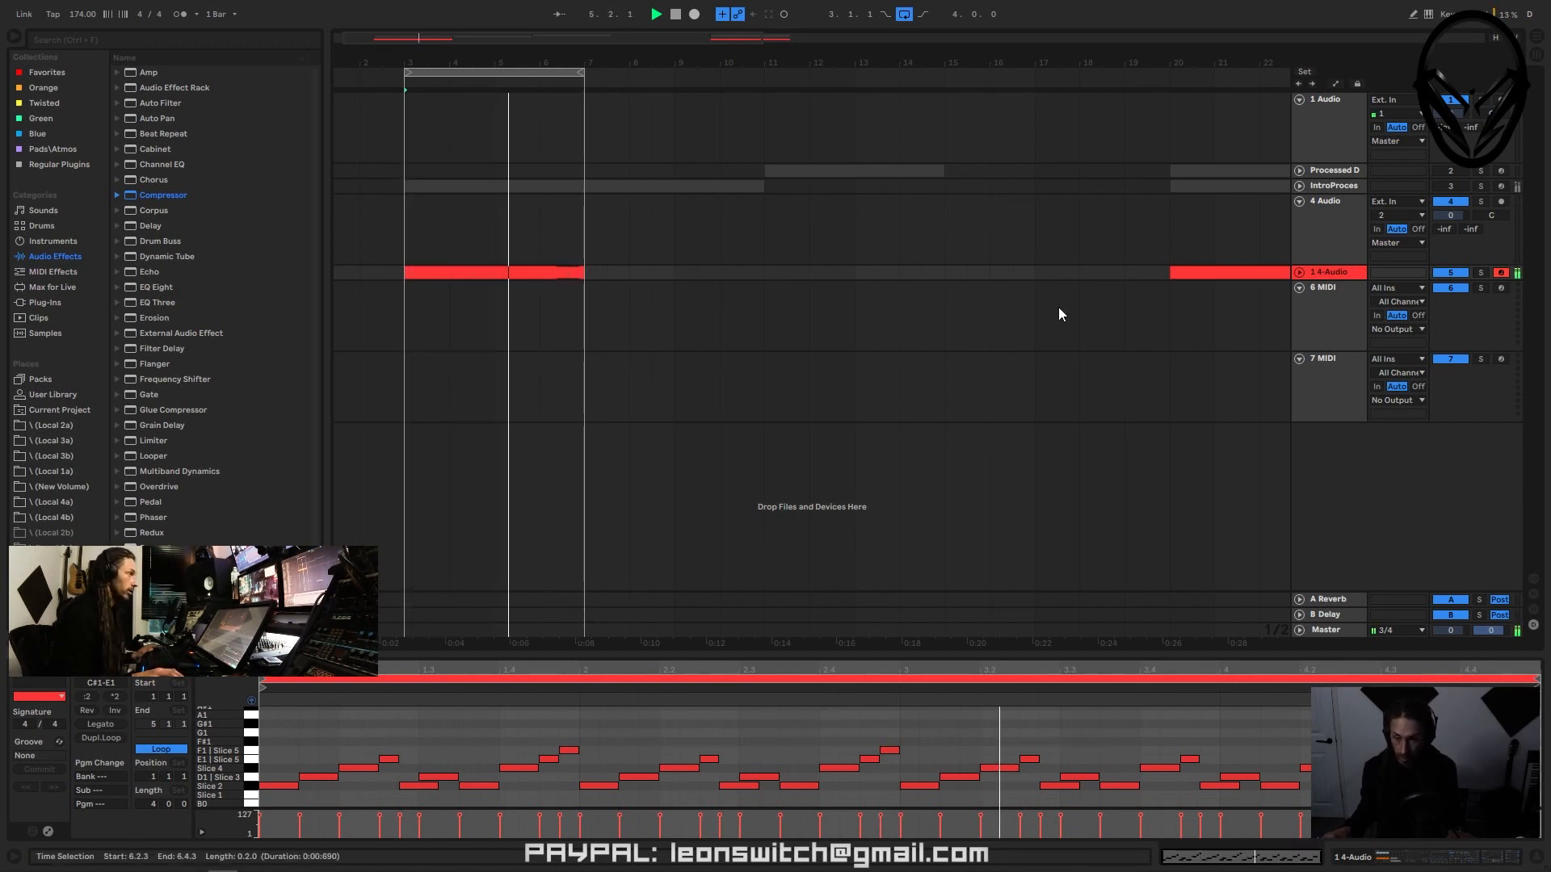
- Set the Reverb on Slice 4 of 1 4-Audio to a 495 ms decay time and 7.9% dry/wet while the loop plays
left_click(1329, 274)
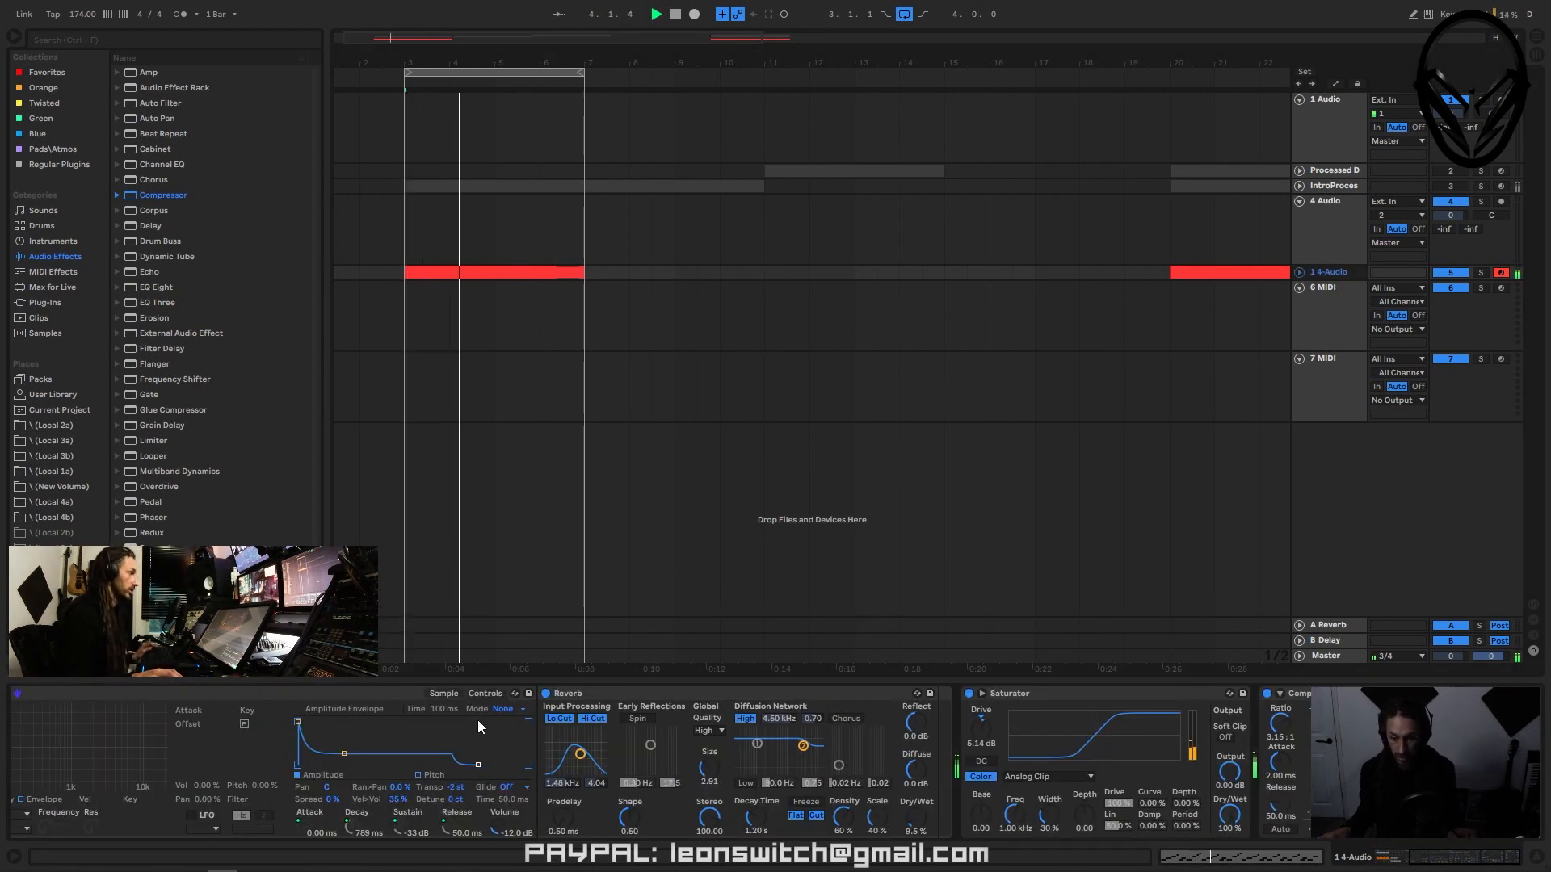
left_click_drag(478, 725, 920, 740)
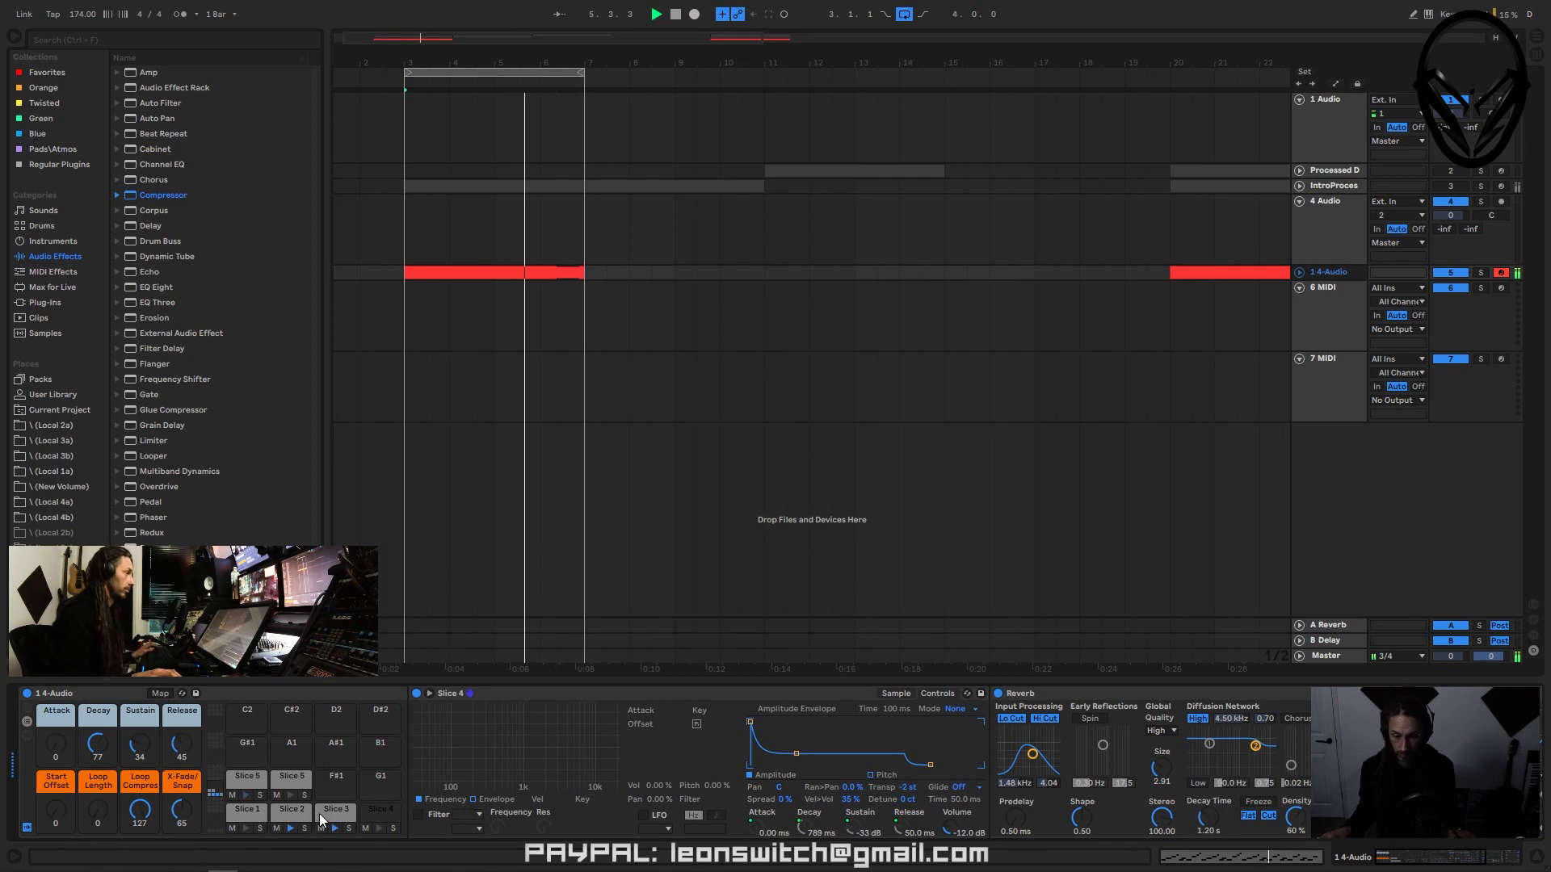
left_click(377, 813)
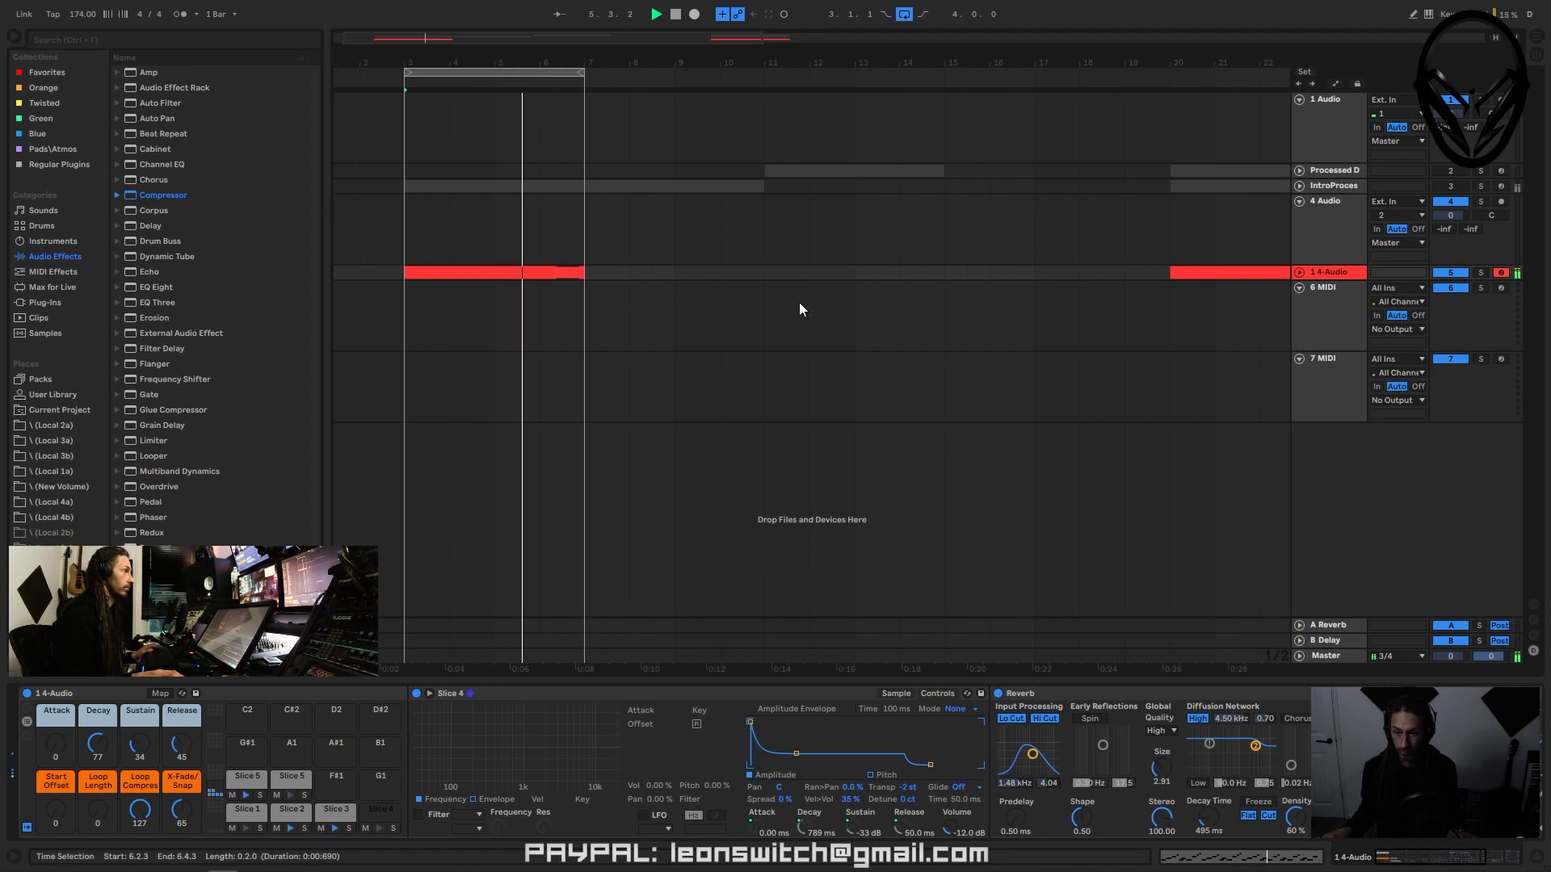
- Switch the IntroProcessed Drums track on and deactivate the notes before 4.1.1 in its four-bar clip
left_click(1451, 186)
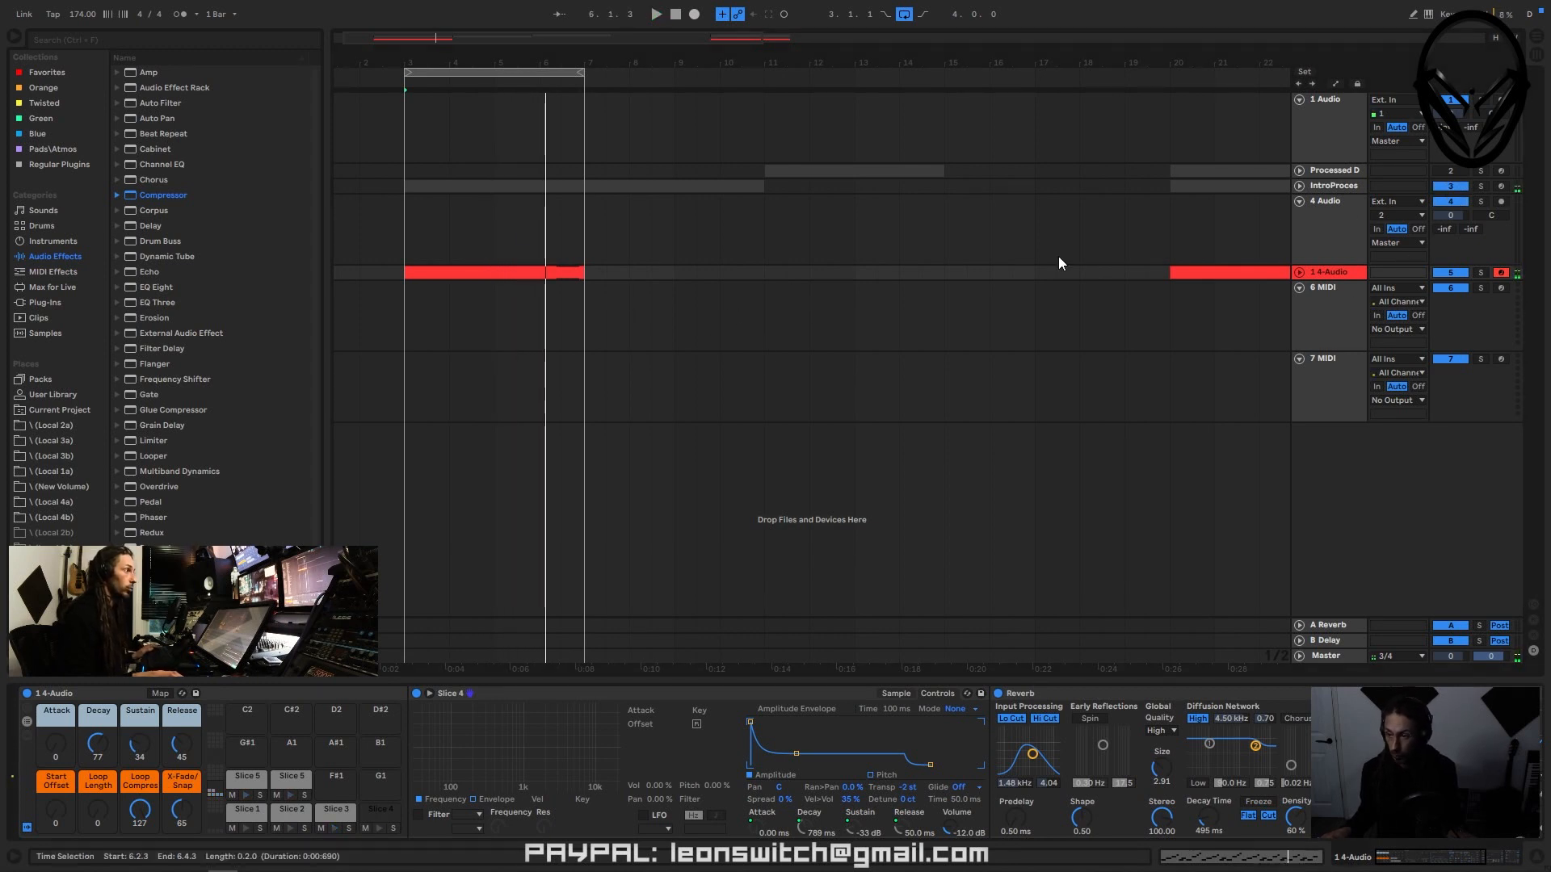
key("space")
left_click(509, 189)
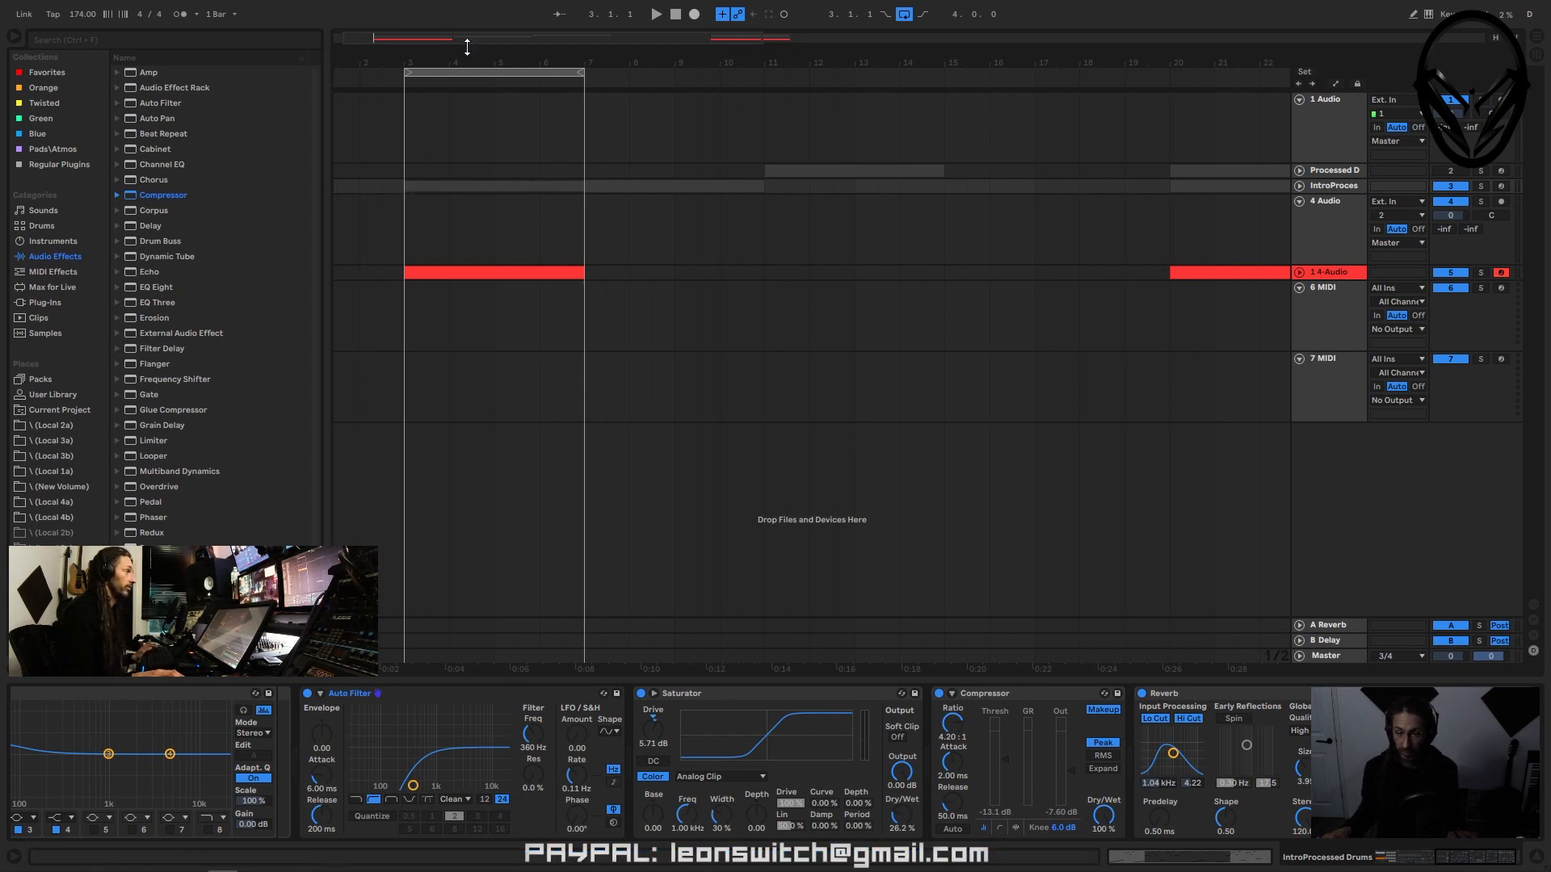
left_click_drag(482, 62, 695, 140)
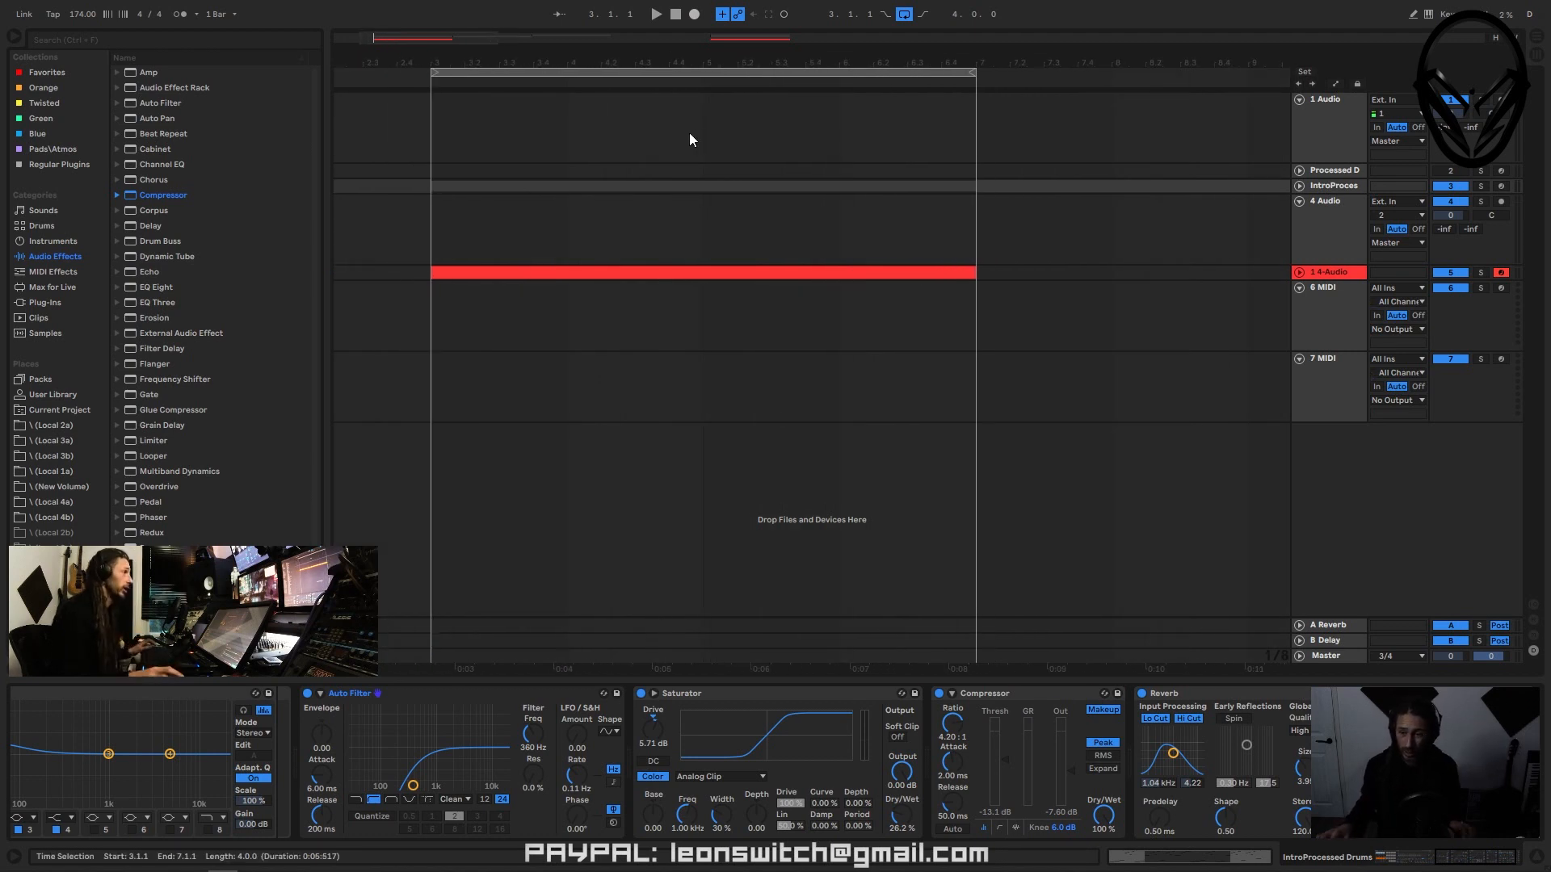
double_click(658, 187)
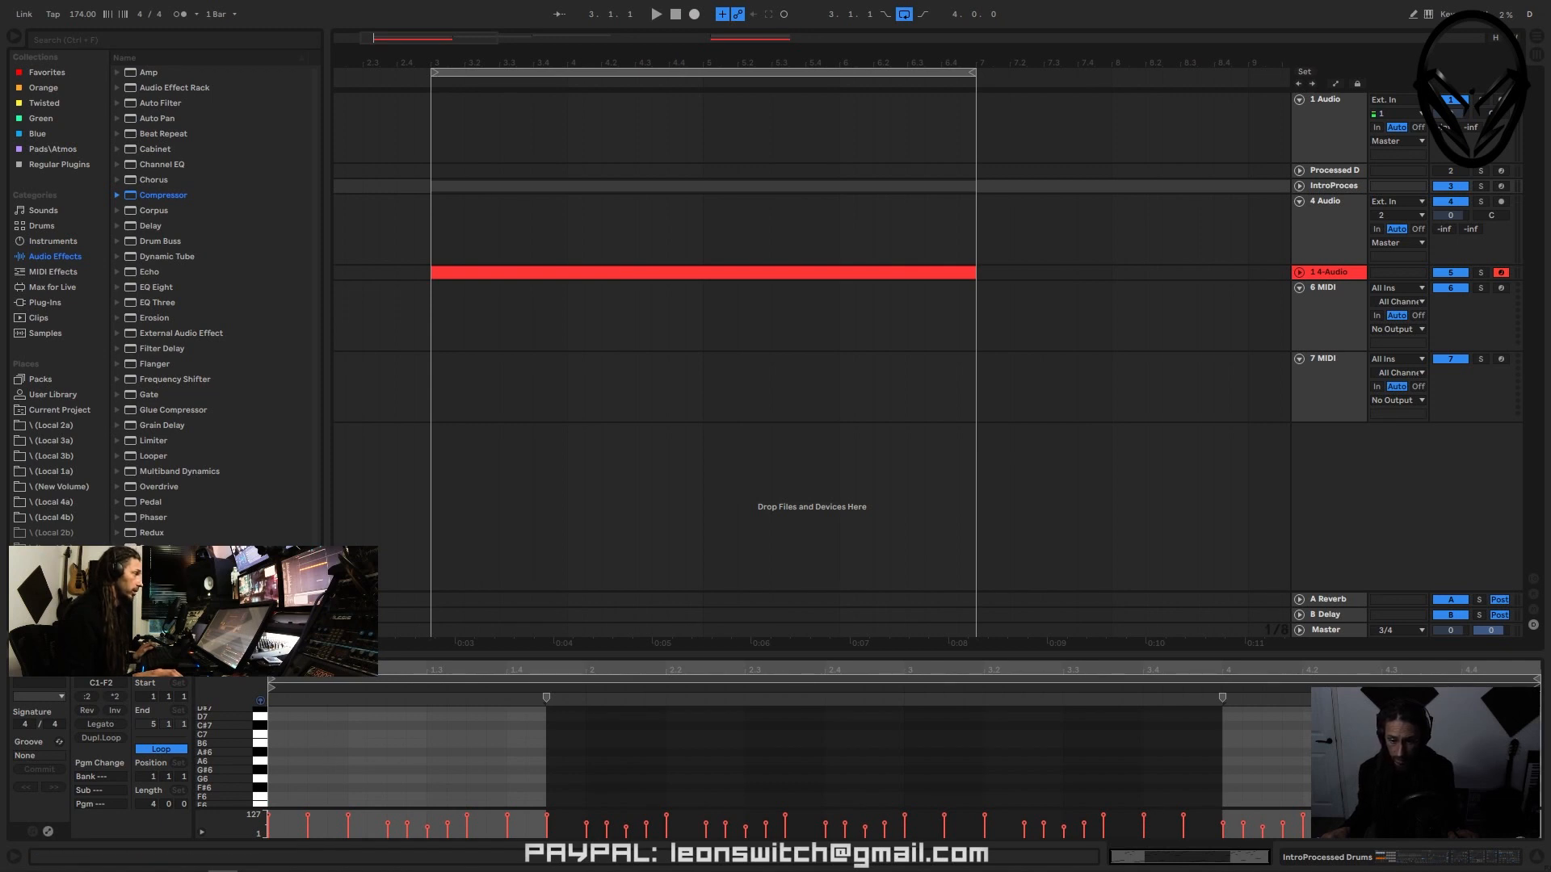
scroll(370, 749, "down", 10)
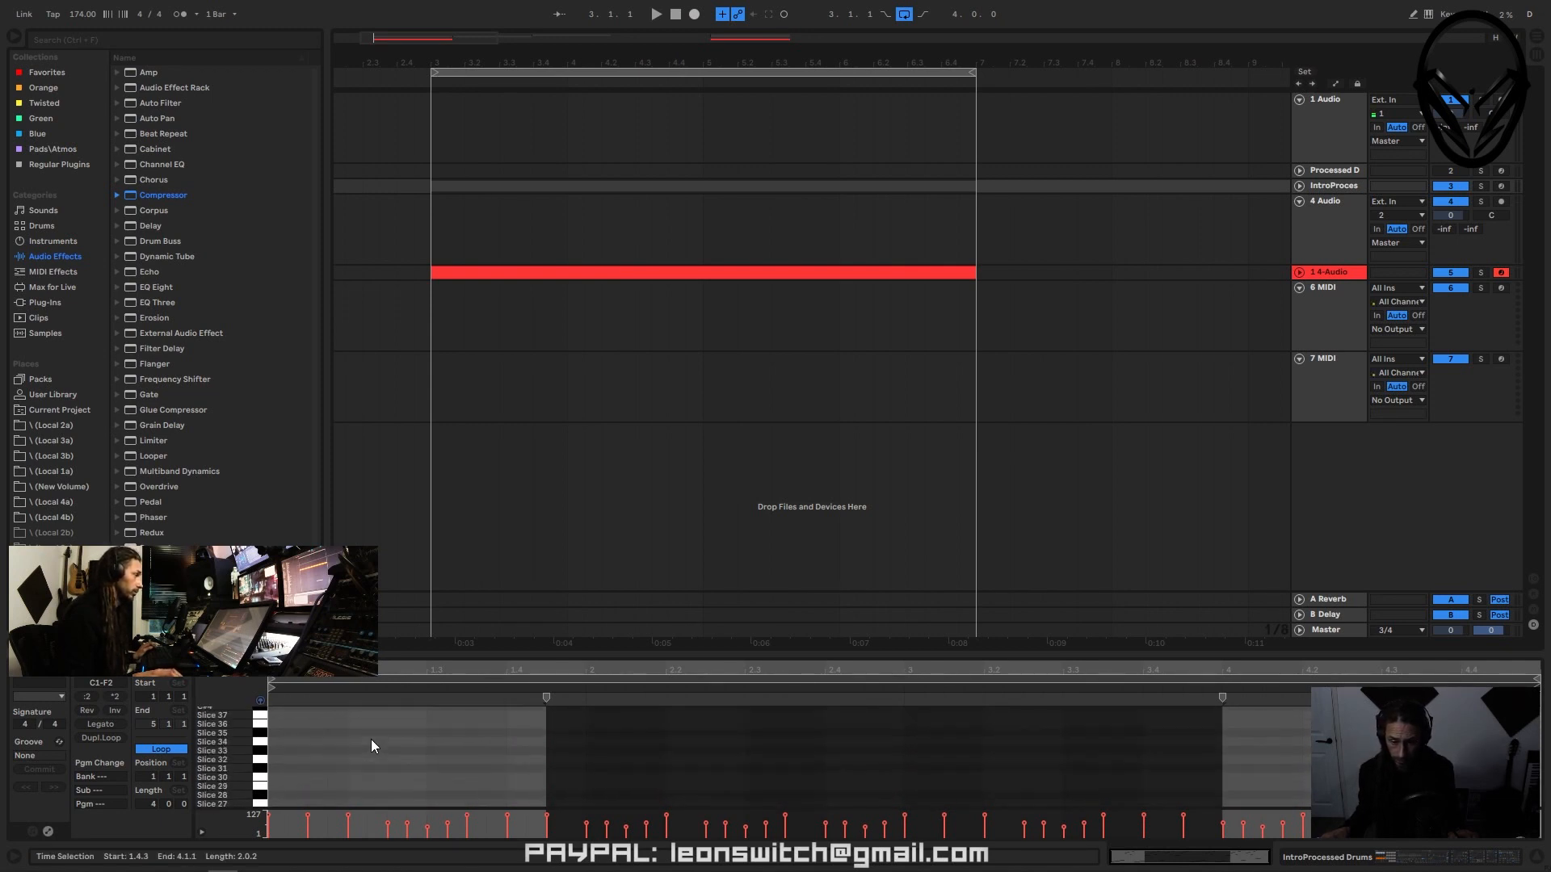
scroll(371, 739, "down", 6)
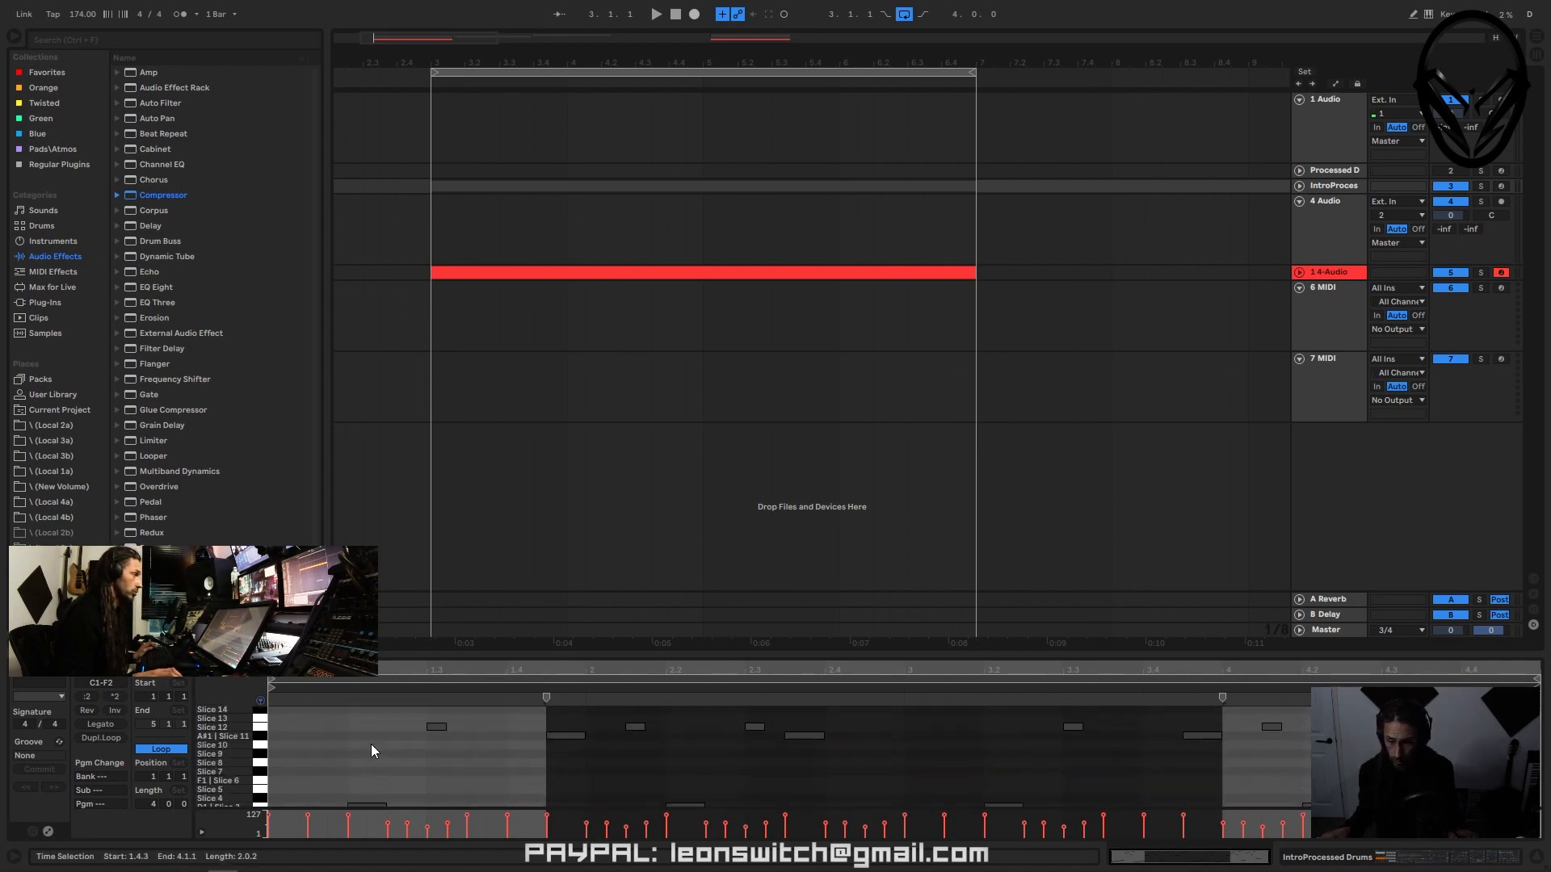
scroll(370, 744, "up", 1)
left_click_drag(278, 827, 1191, 777)
key("0")
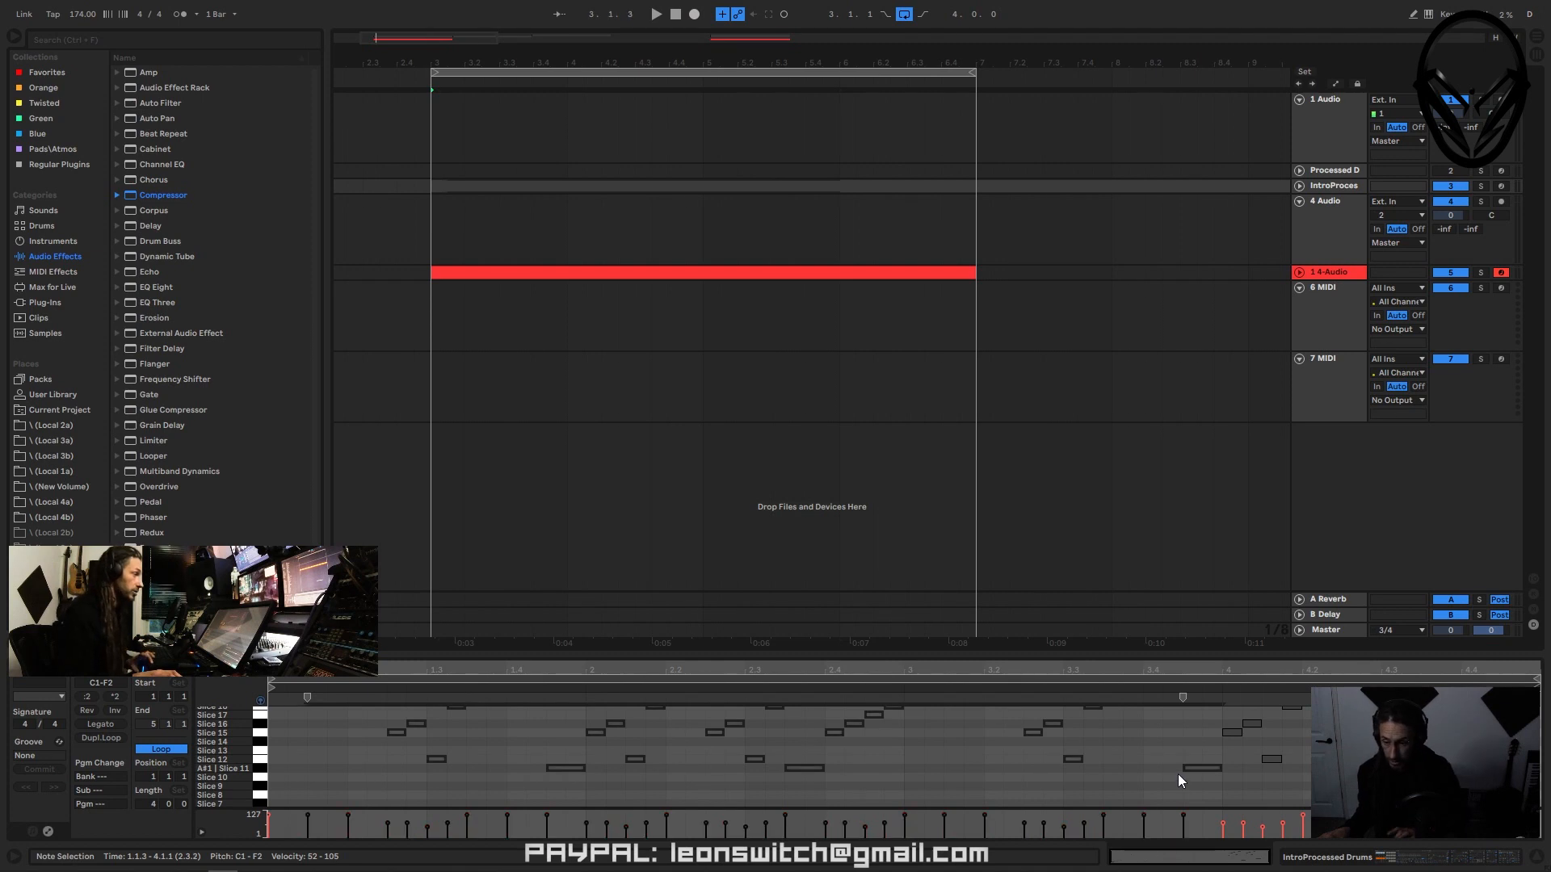
left_click(282, 819)
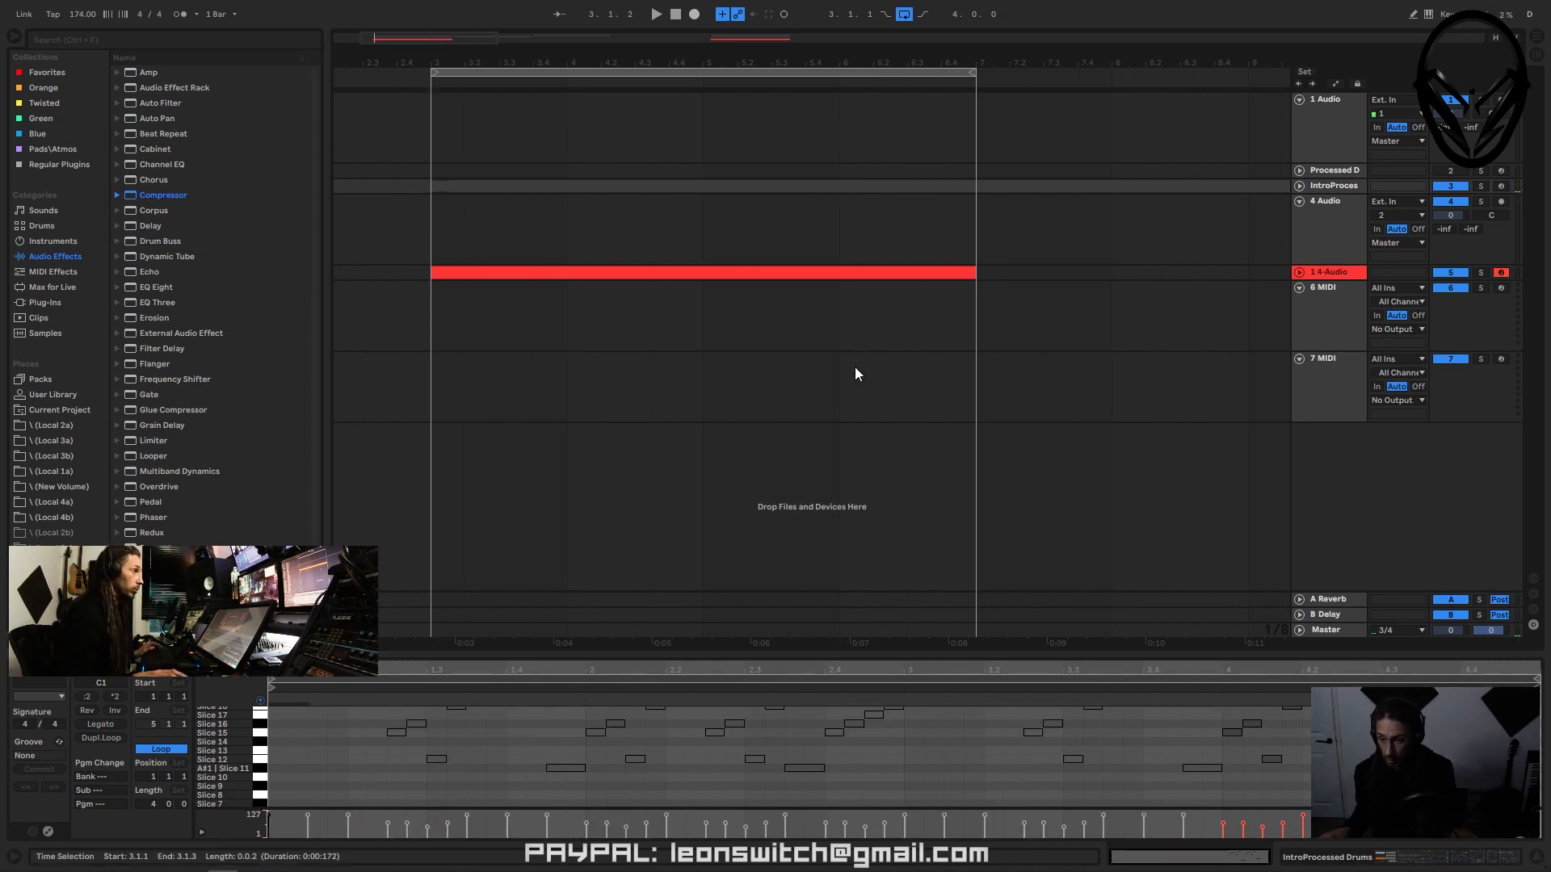
- Deactivate the notes from 3.4.4 to the end of the 1 4-Audio clip and audition both layers together
left_click(980, 275)
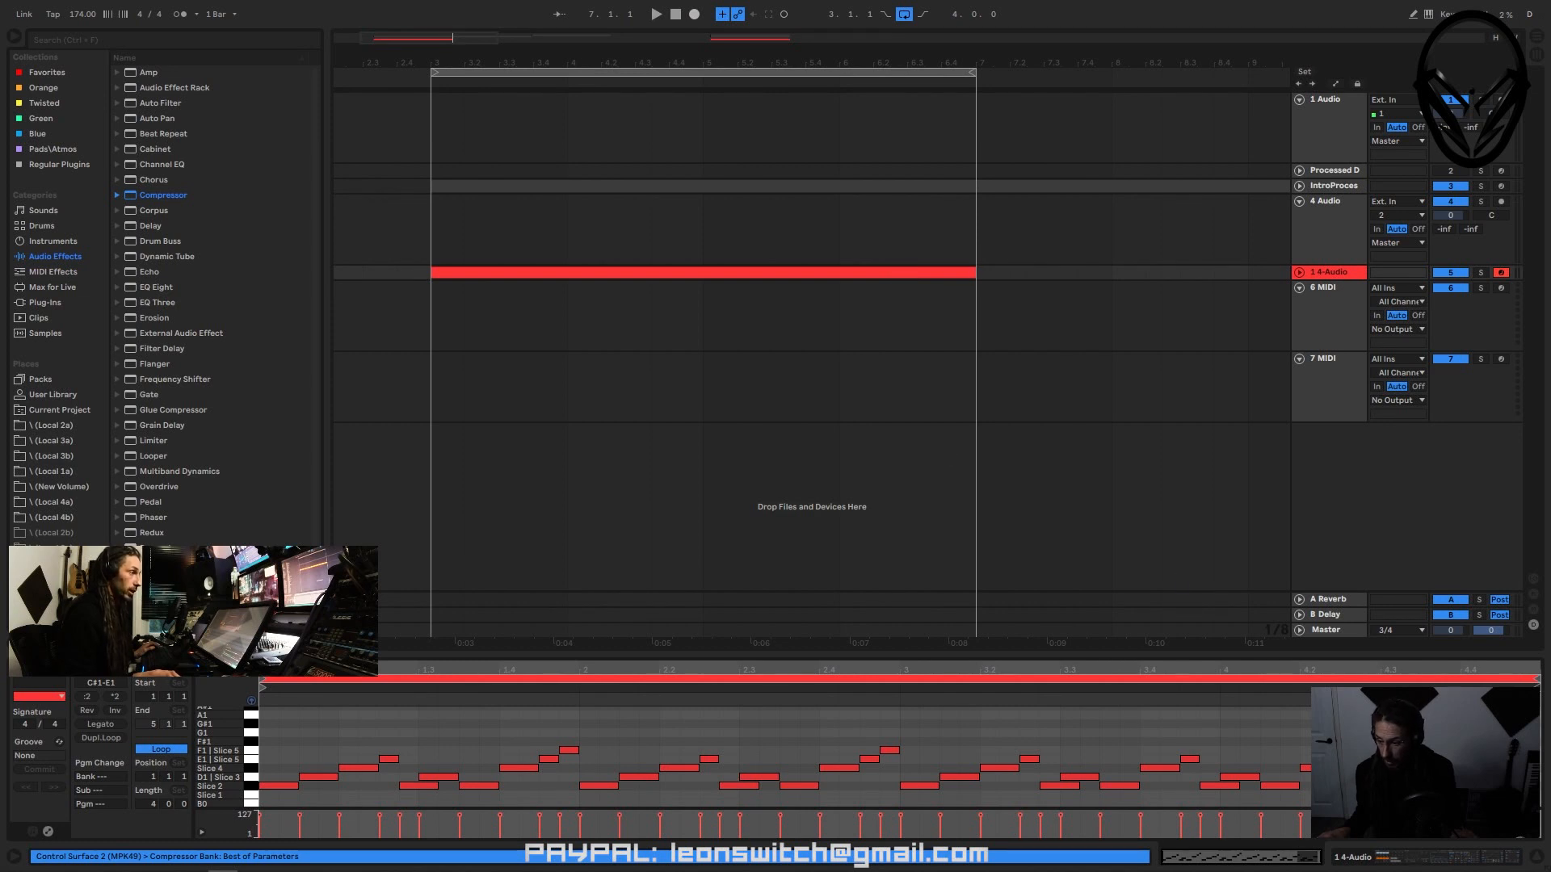
left_click(1216, 825)
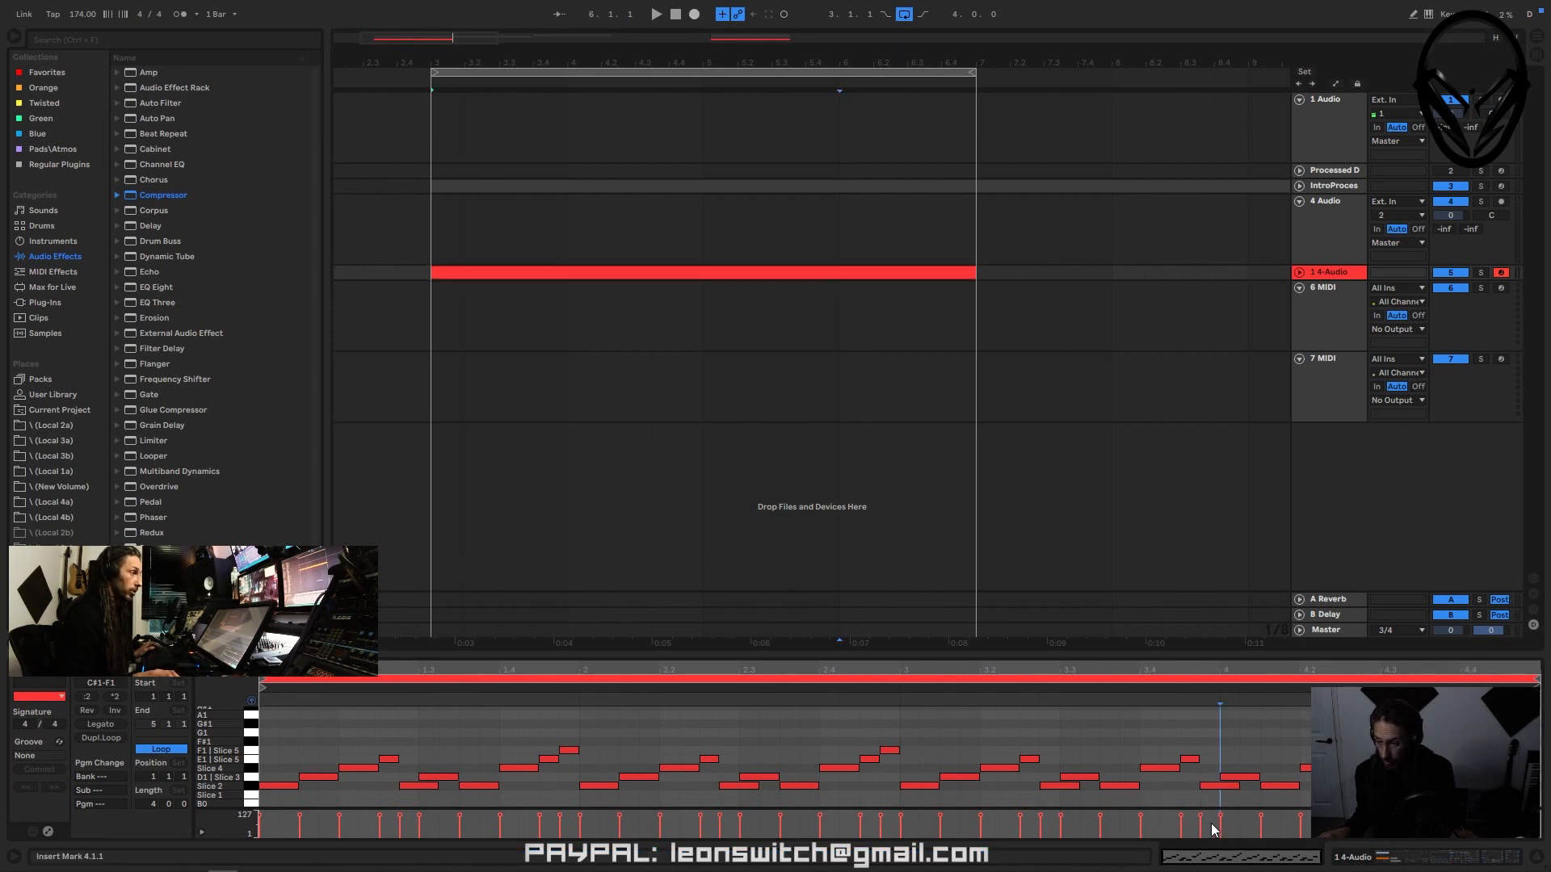
left_click_drag(1215, 820, 1325, 815)
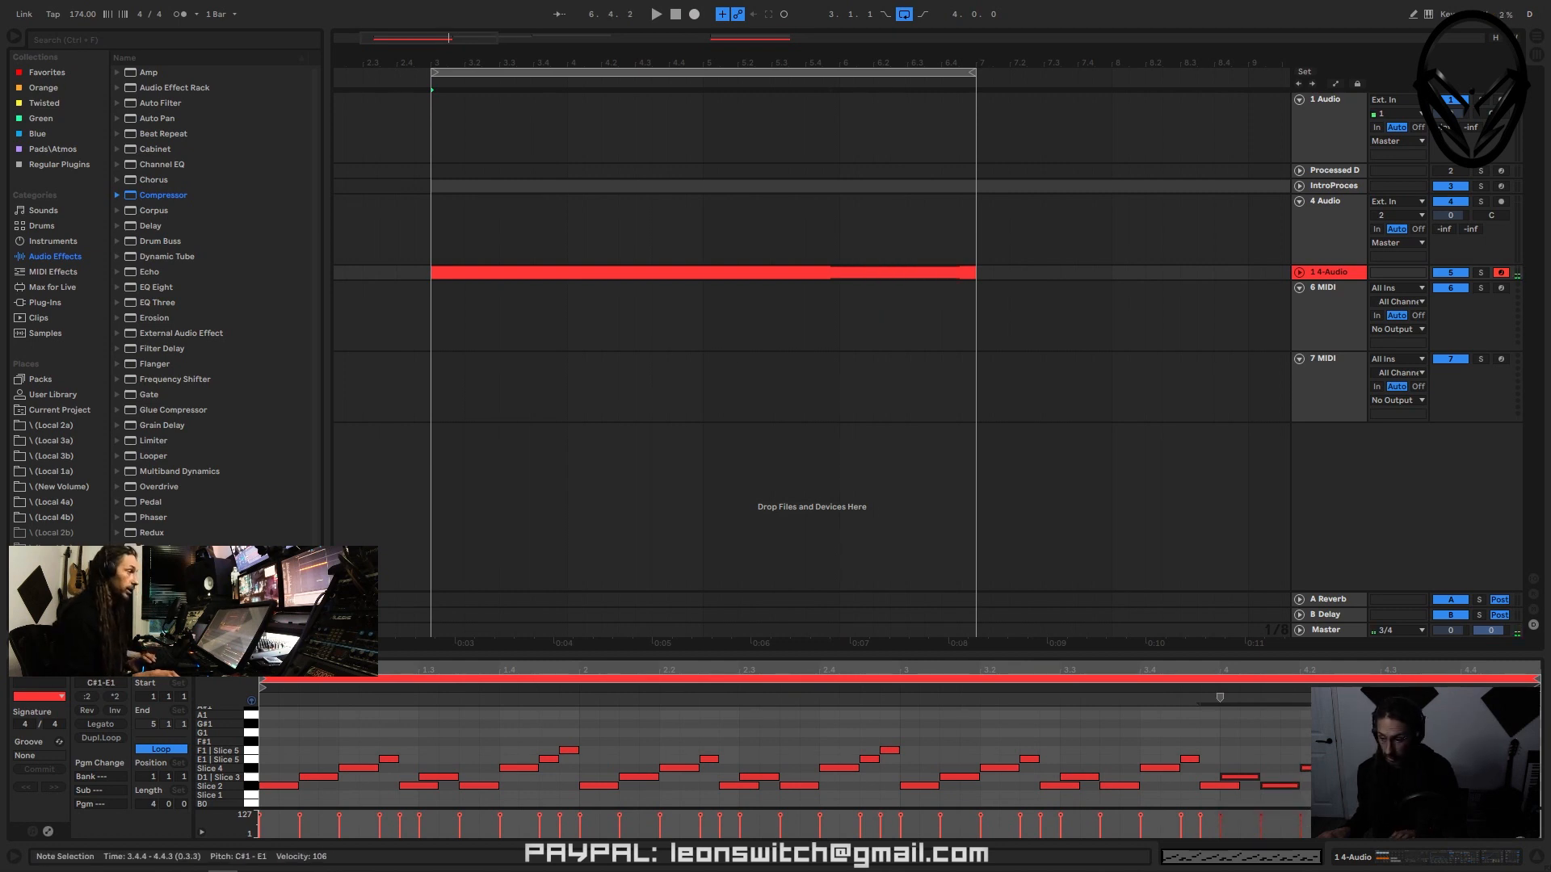
left_click(1480, 814)
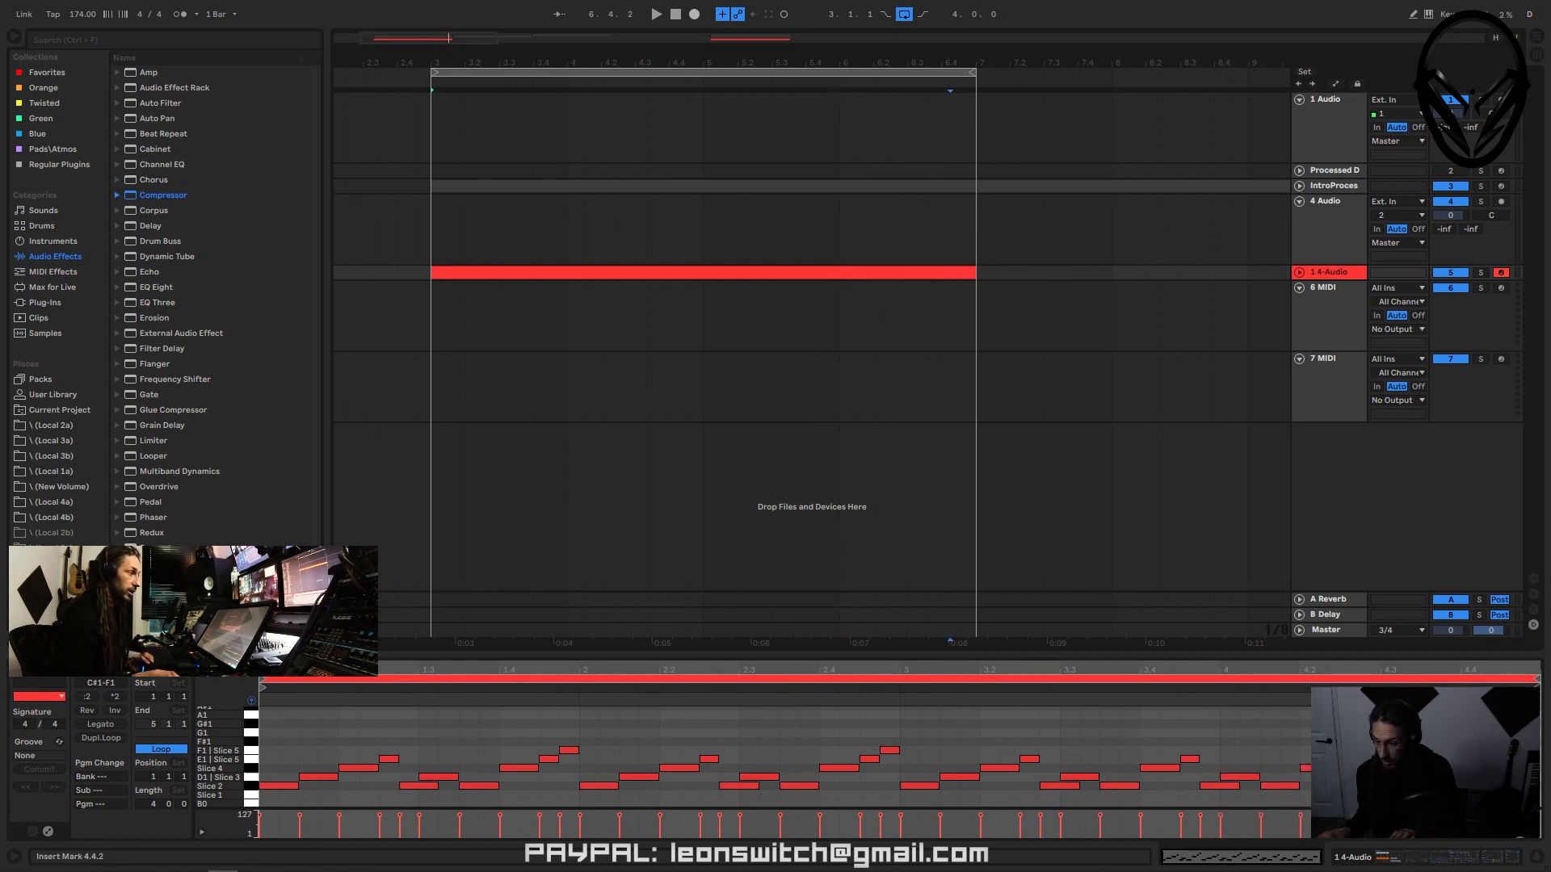
left_click_drag(1476, 741, 1216, 808)
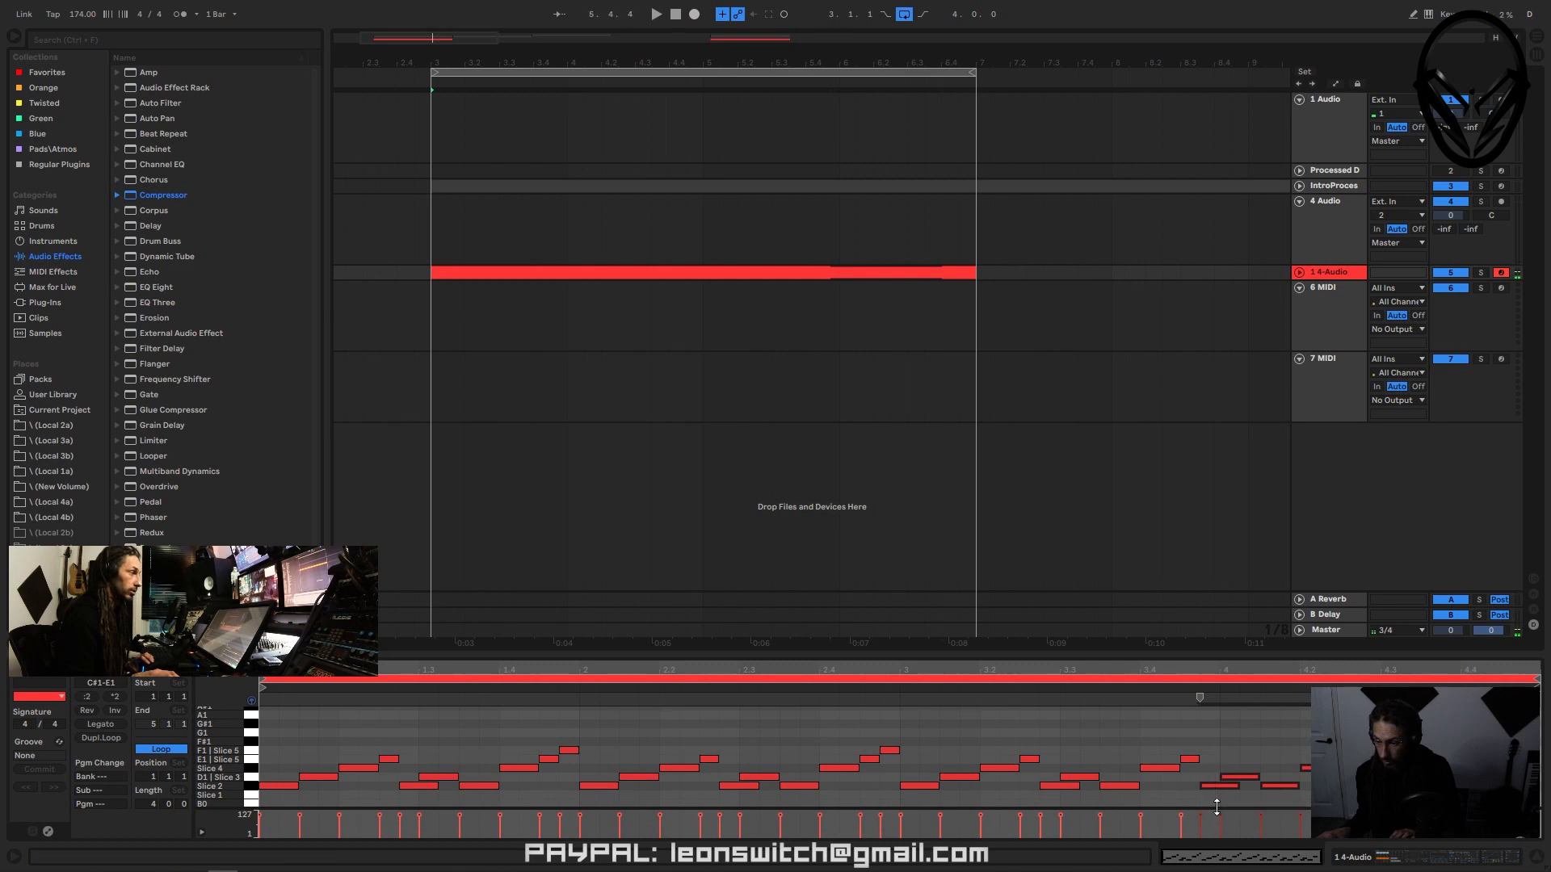
key("0")
key("space")
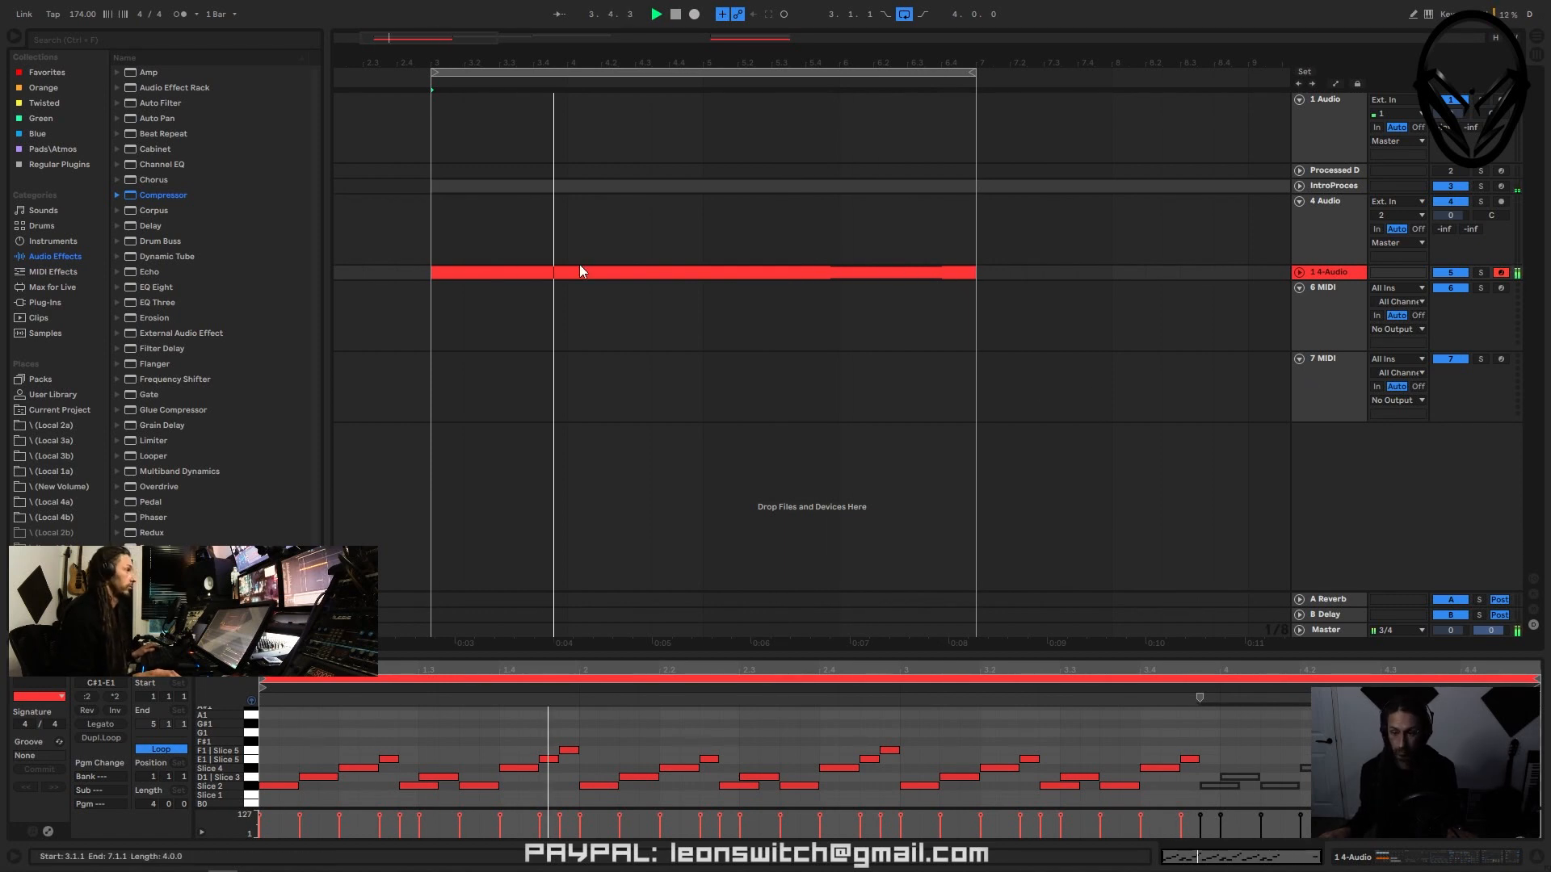
key("space")
- Delete the existing high-slice hits in the first beat of bar 4 in the IntroProcessed Drums clip
left_click(921, 188)
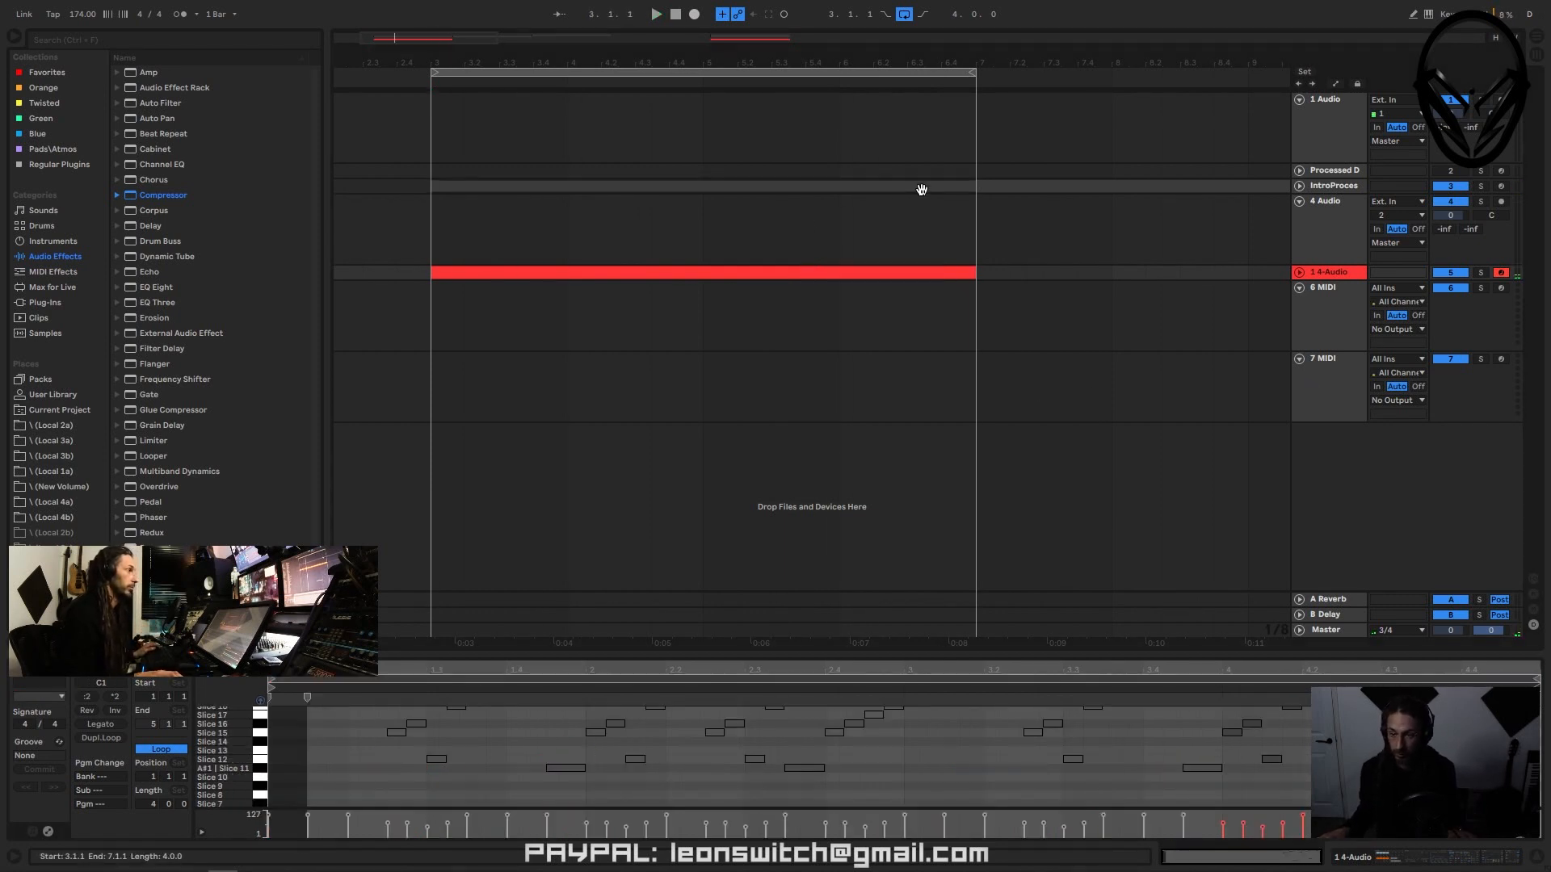
left_click_drag(1266, 651, 1265, 632)
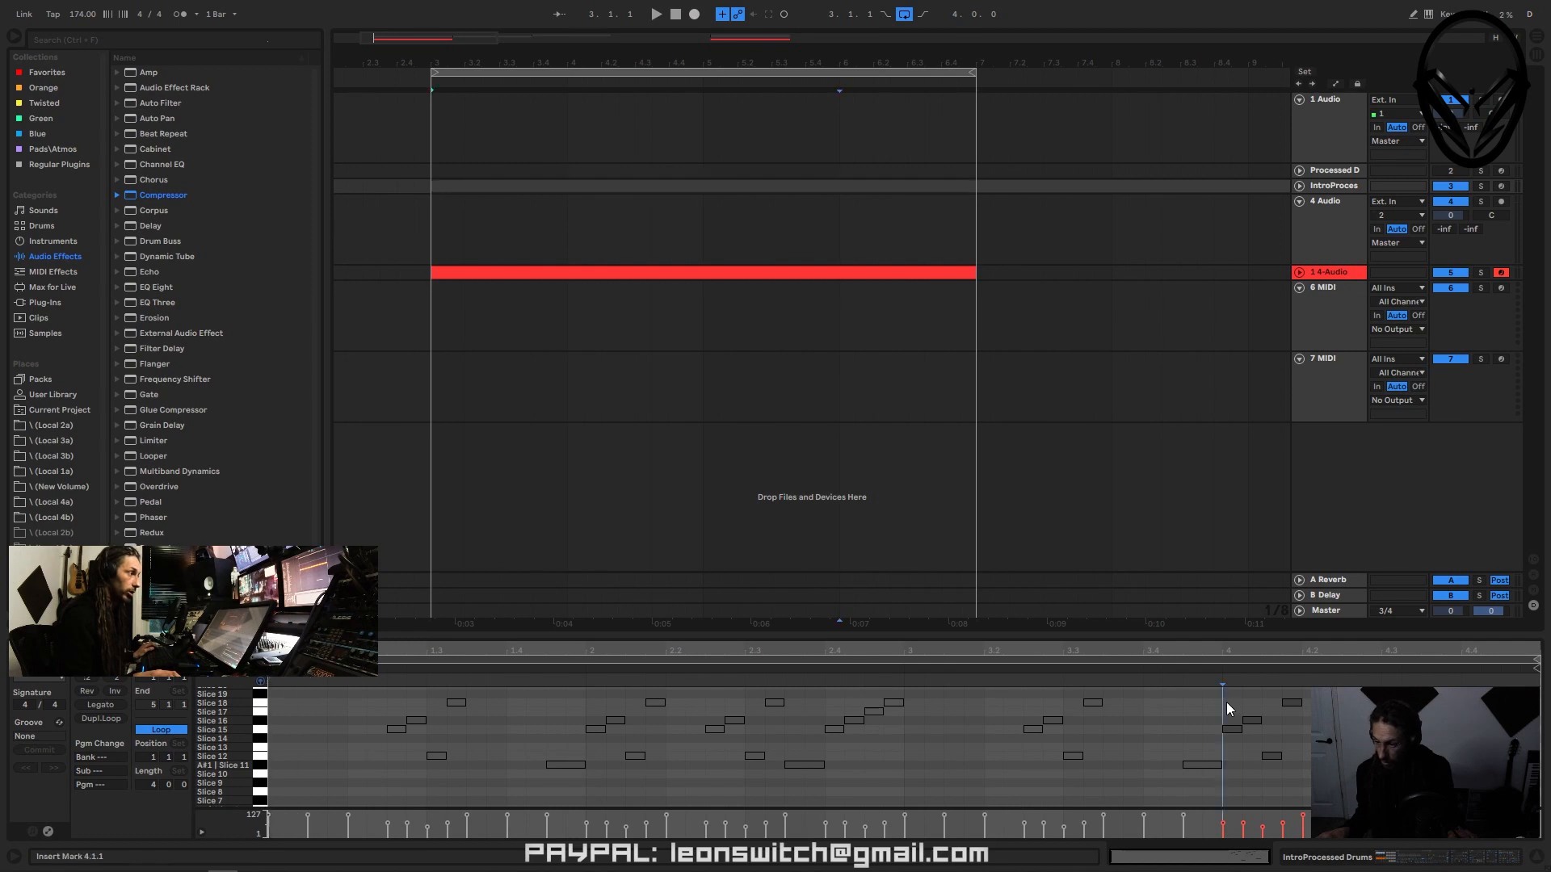
left_click_drag(1226, 701, 1241, 790)
key("Delete")
- Place eighth-note hits of Slice 7 at 4.1.1, Slice 8 at 4.1.3 and D1 at 4.2.1 in the IntroProcessed Drums clip
left_click(1195, 765)
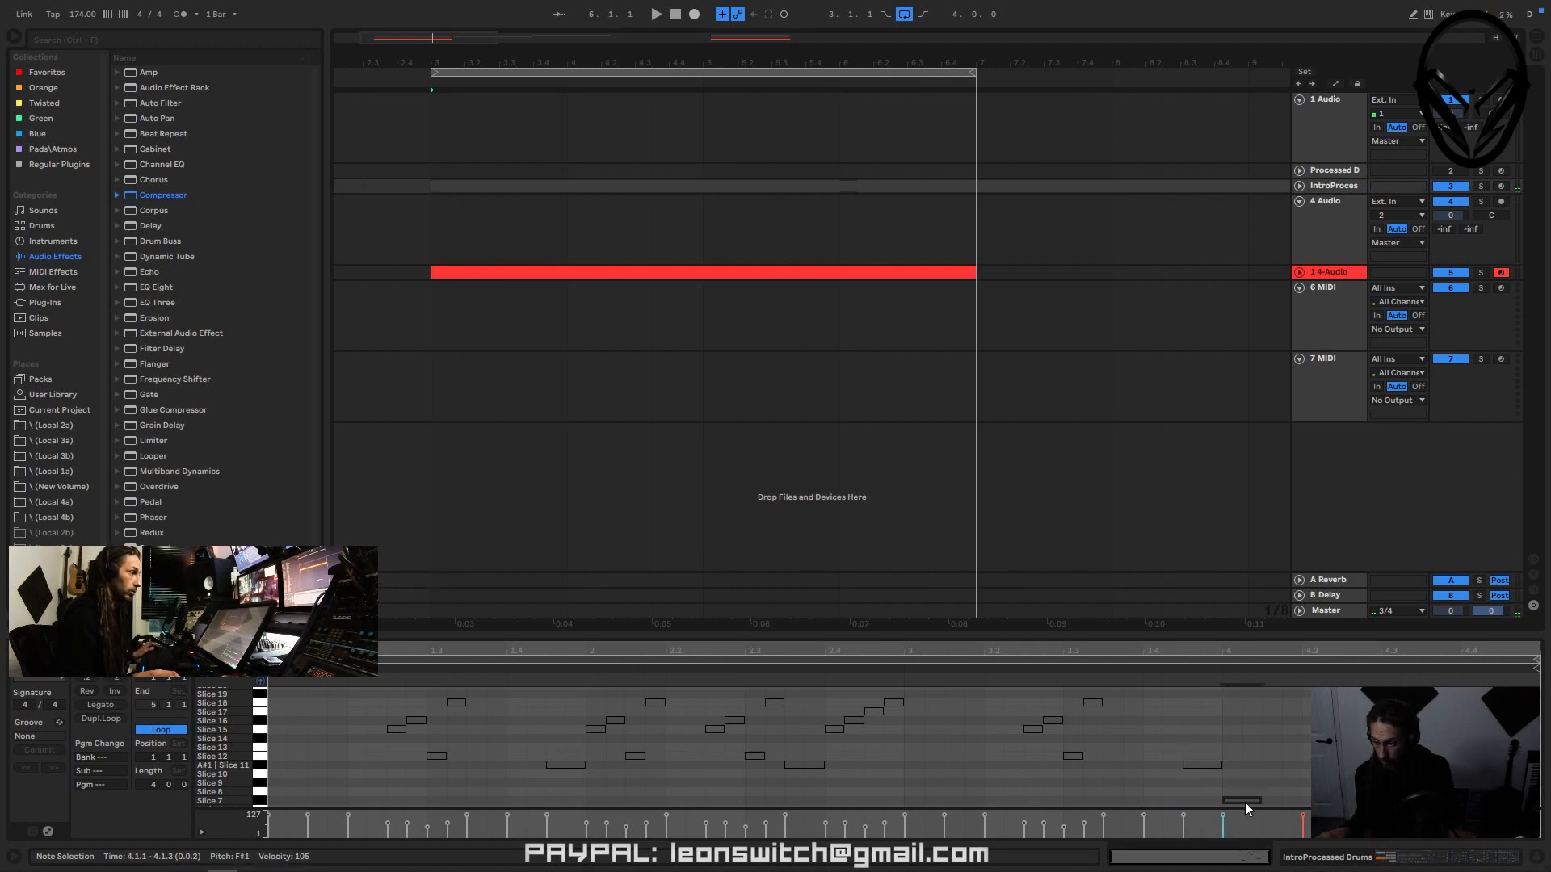
left_click(1262, 744)
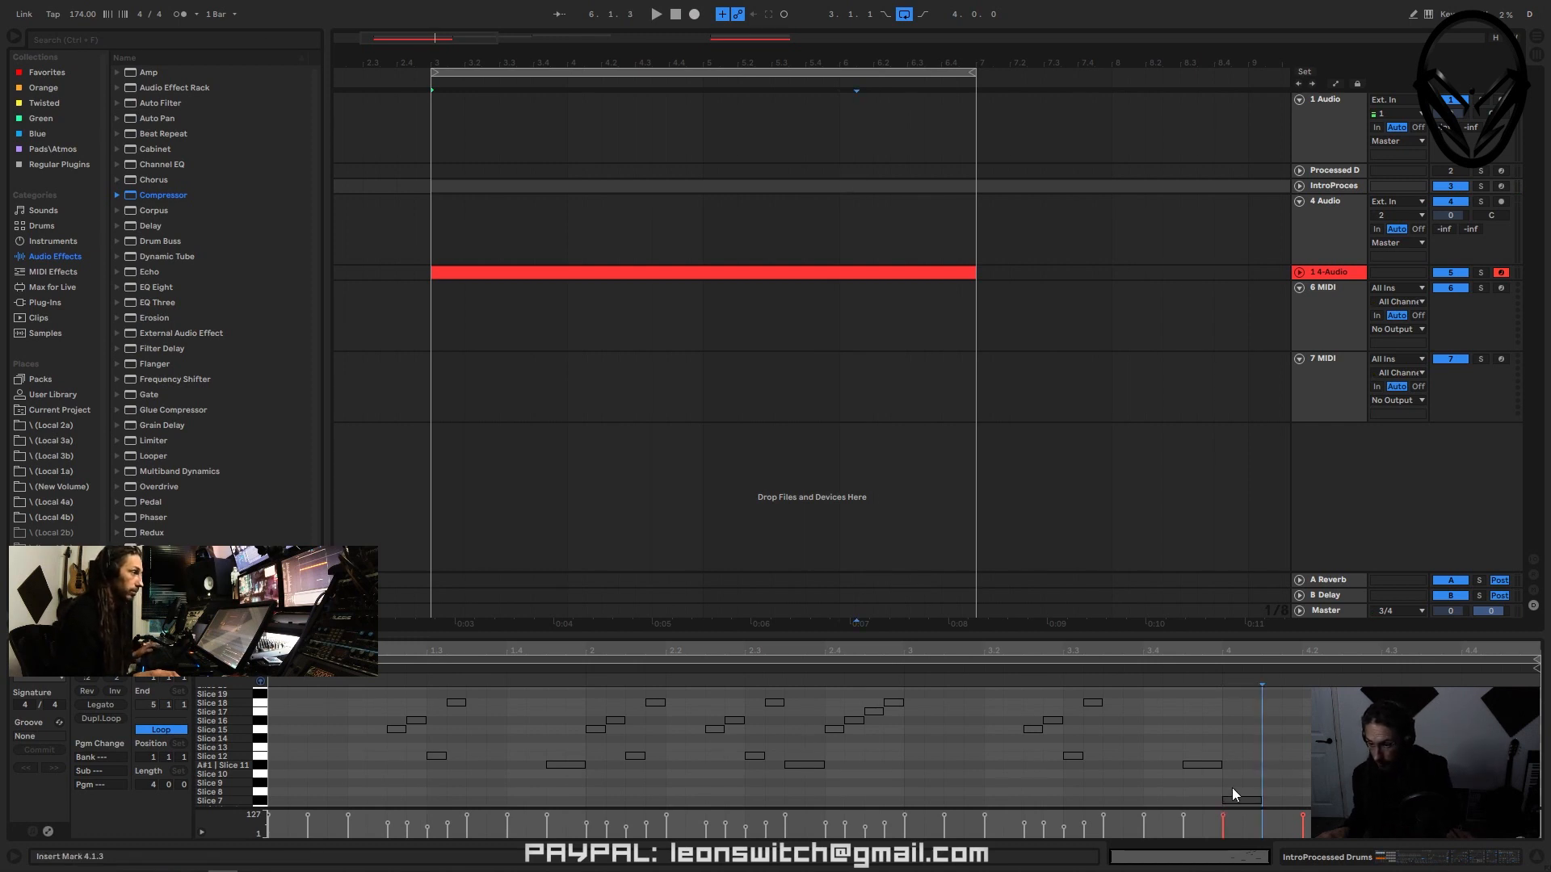
left_click_drag(1247, 799, 1282, 793)
left_click(1306, 814)
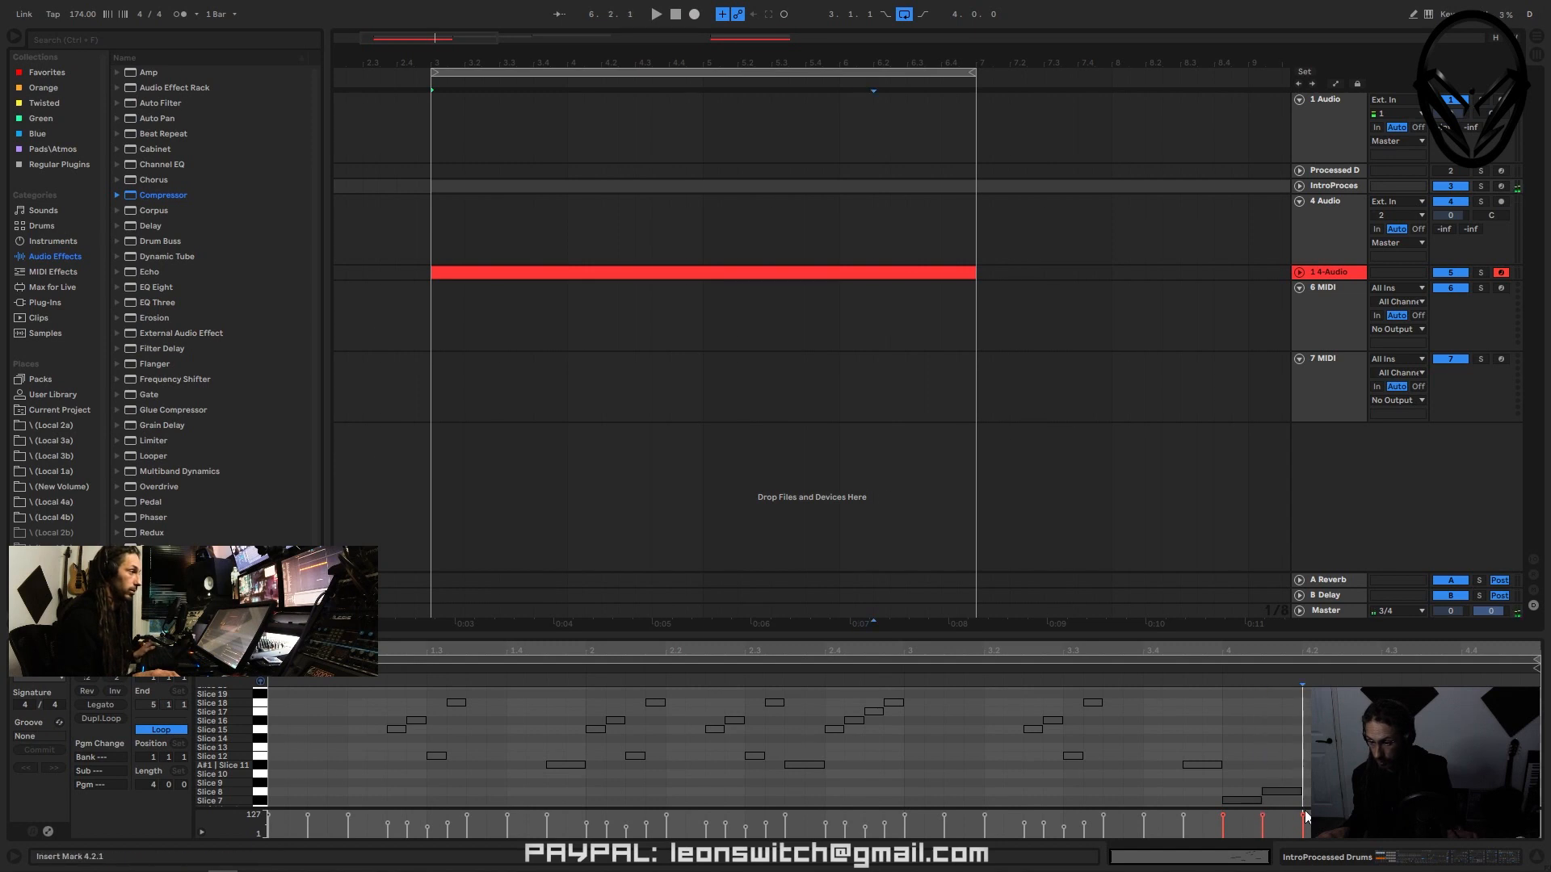
left_click(1306, 817)
- Add an eighth-note F#1 hit at 4.3.3 in the IntroProcessed Drums clip and play the loop with both layers
key("space")
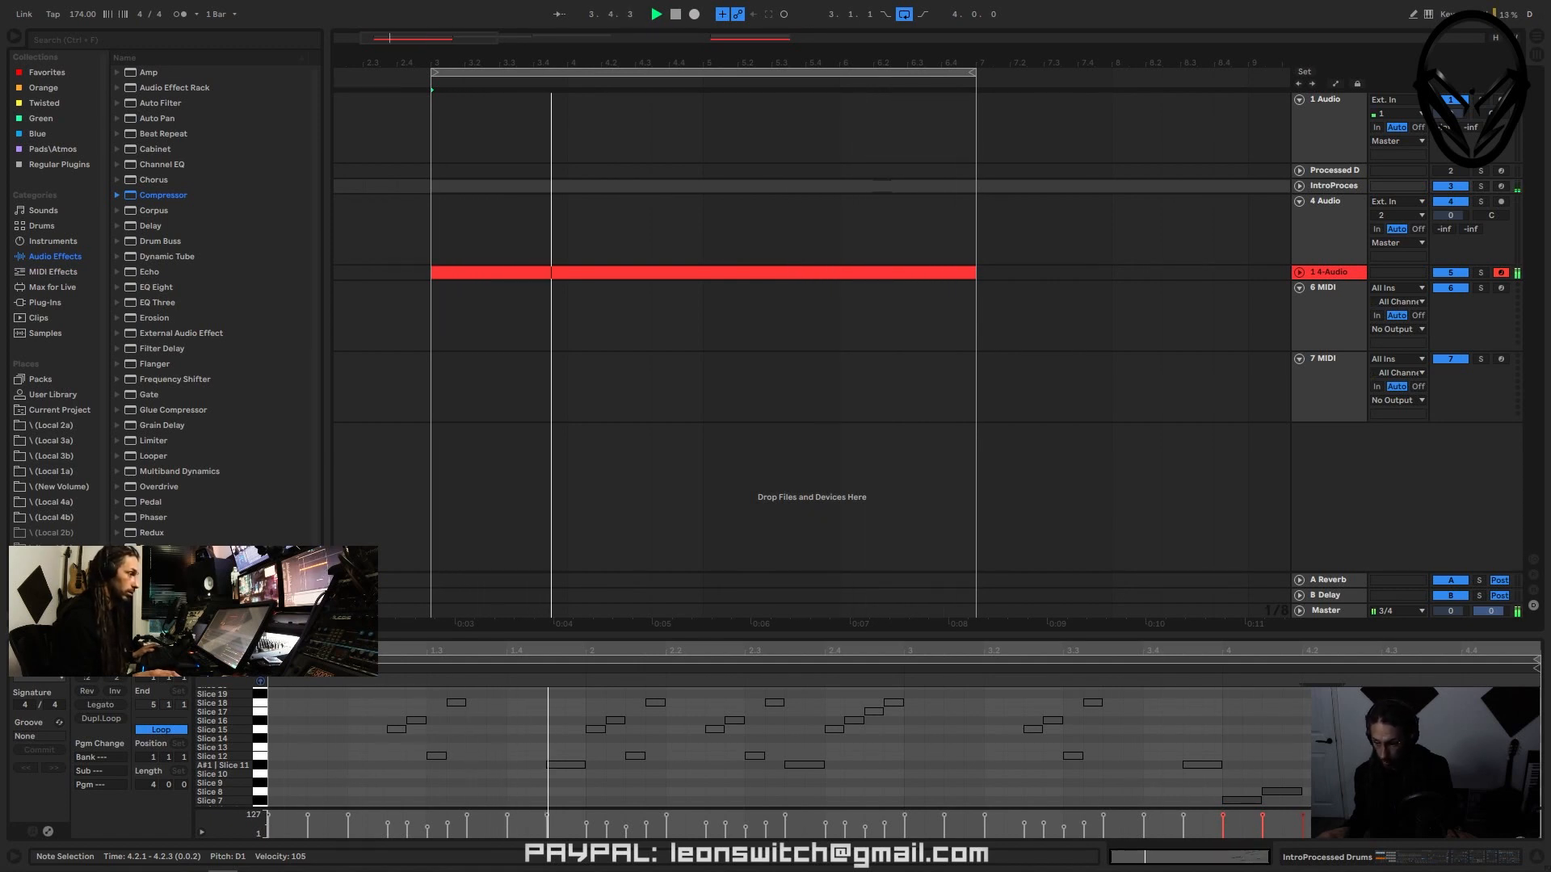
scroll(783, 747, "up", 1)
scroll(783, 747, "down", 2)
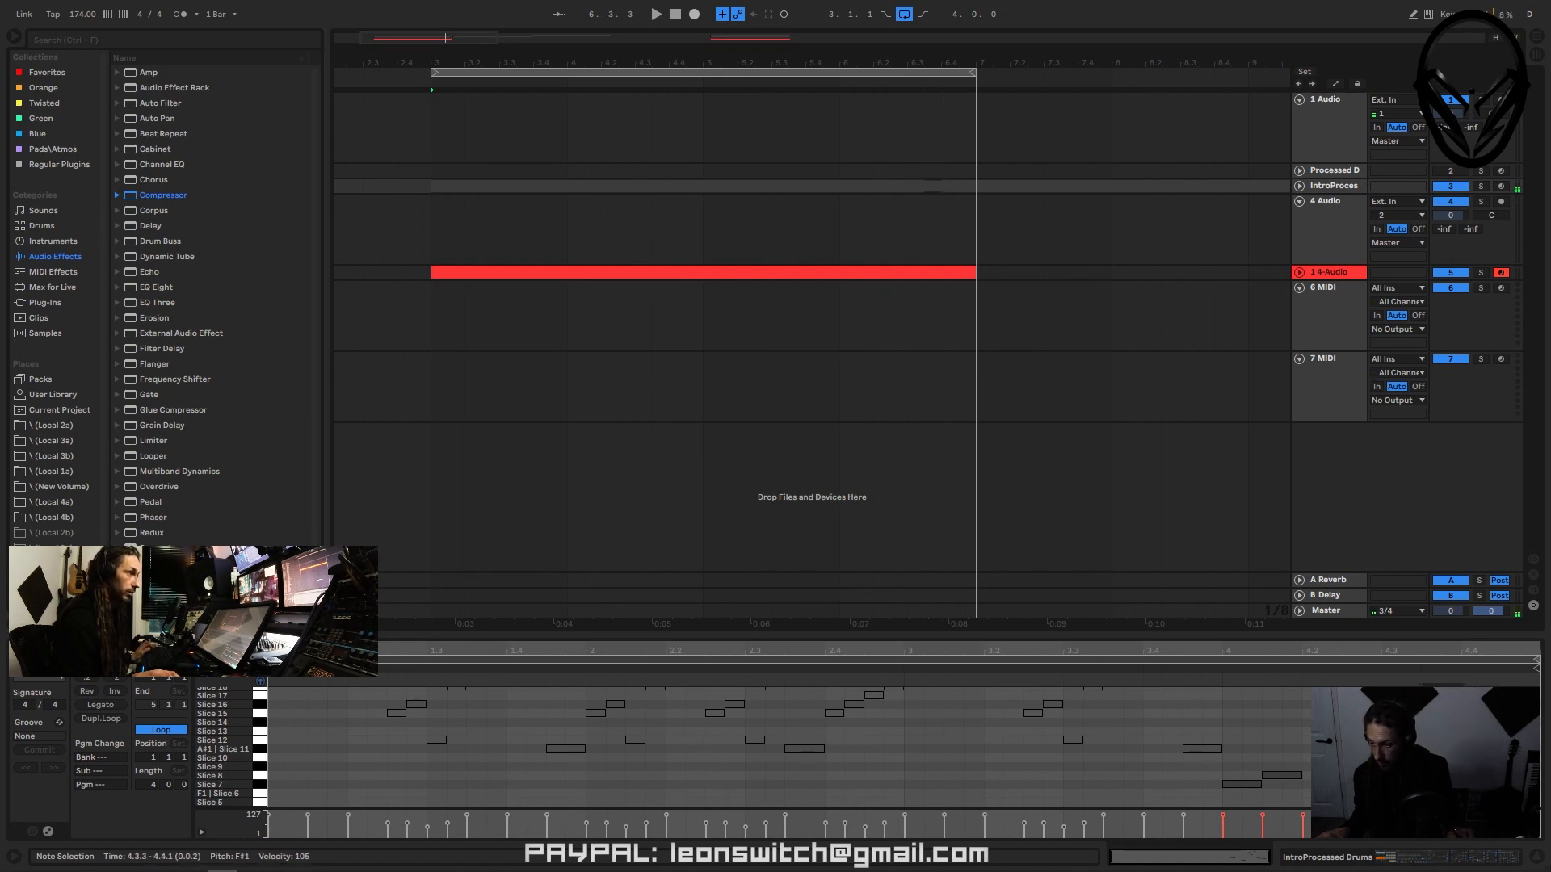
key("space")
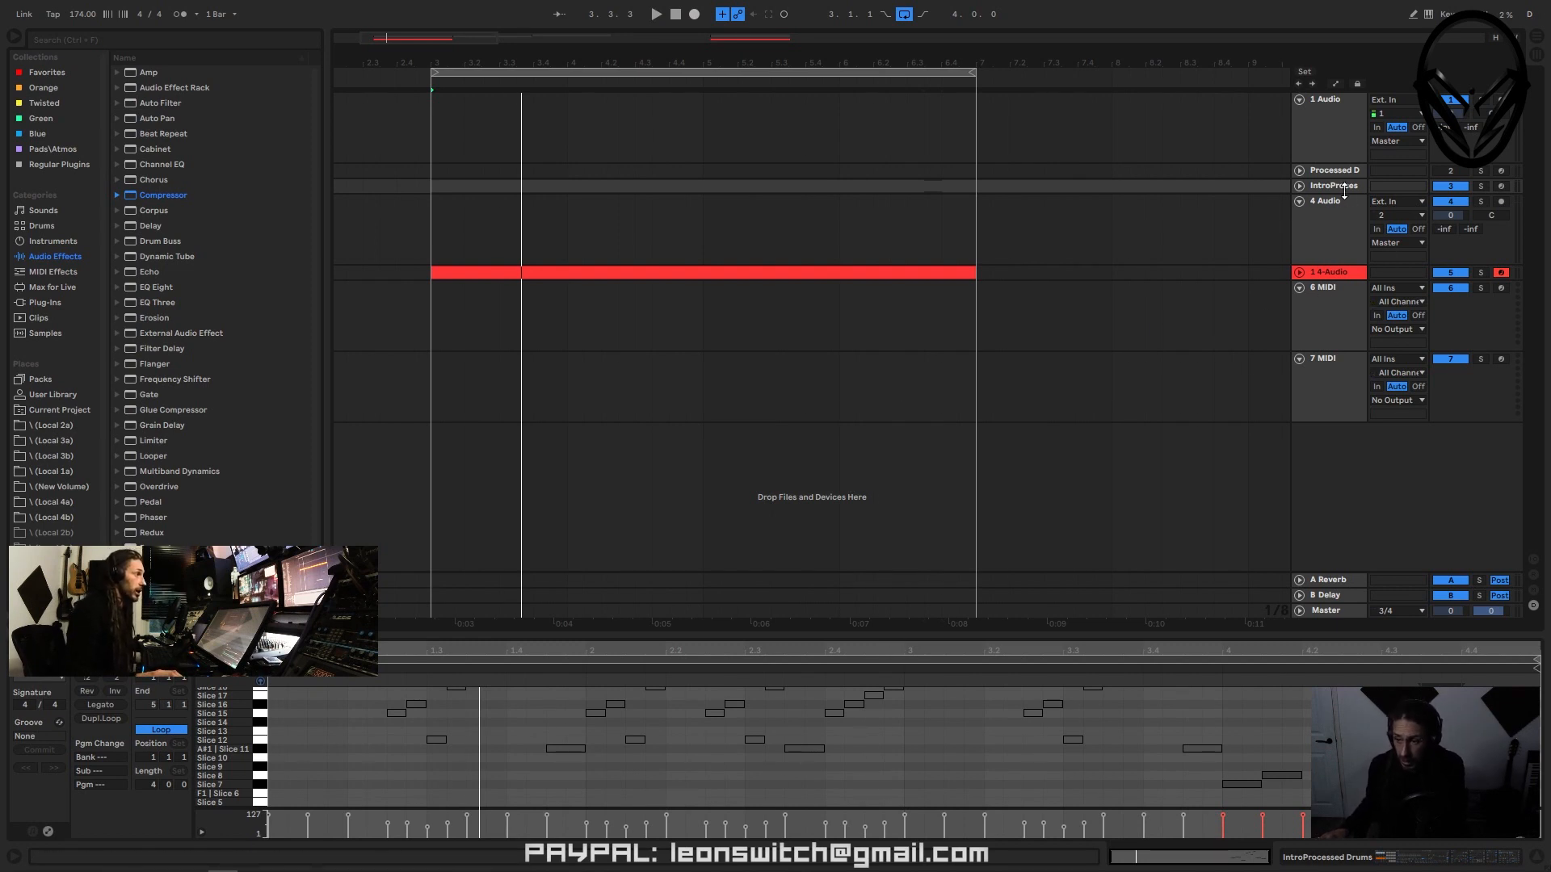
- Show the mixer and examine the effect chains of the 1 4-Audio and Processed Drums tracks
left_click(1538, 56)
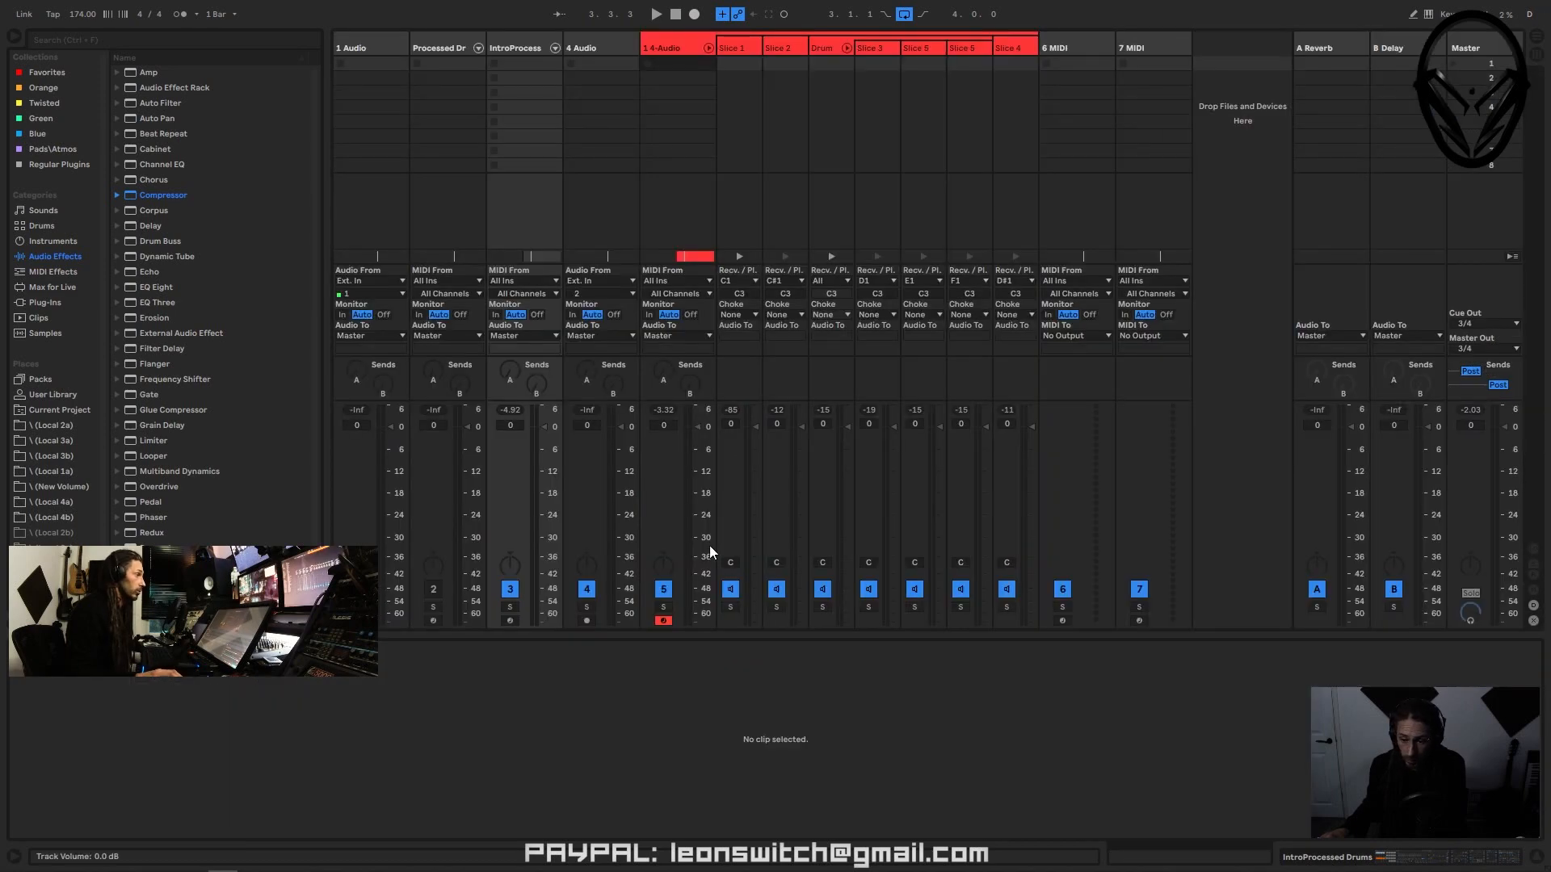
double_click(677, 48)
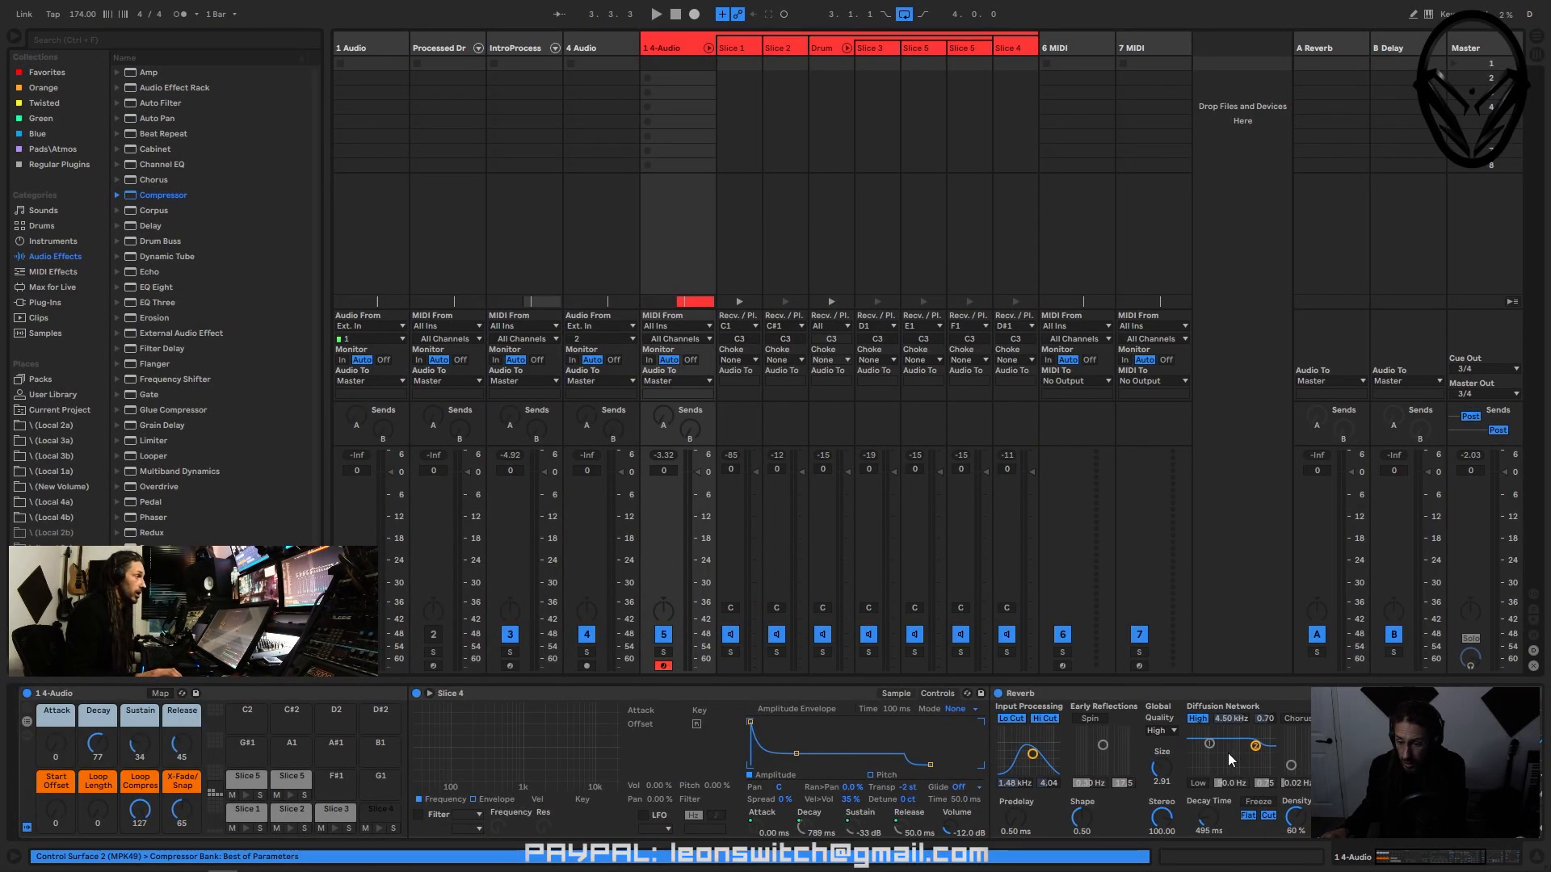
left_click_drag(1412, 857, 1451, 853)
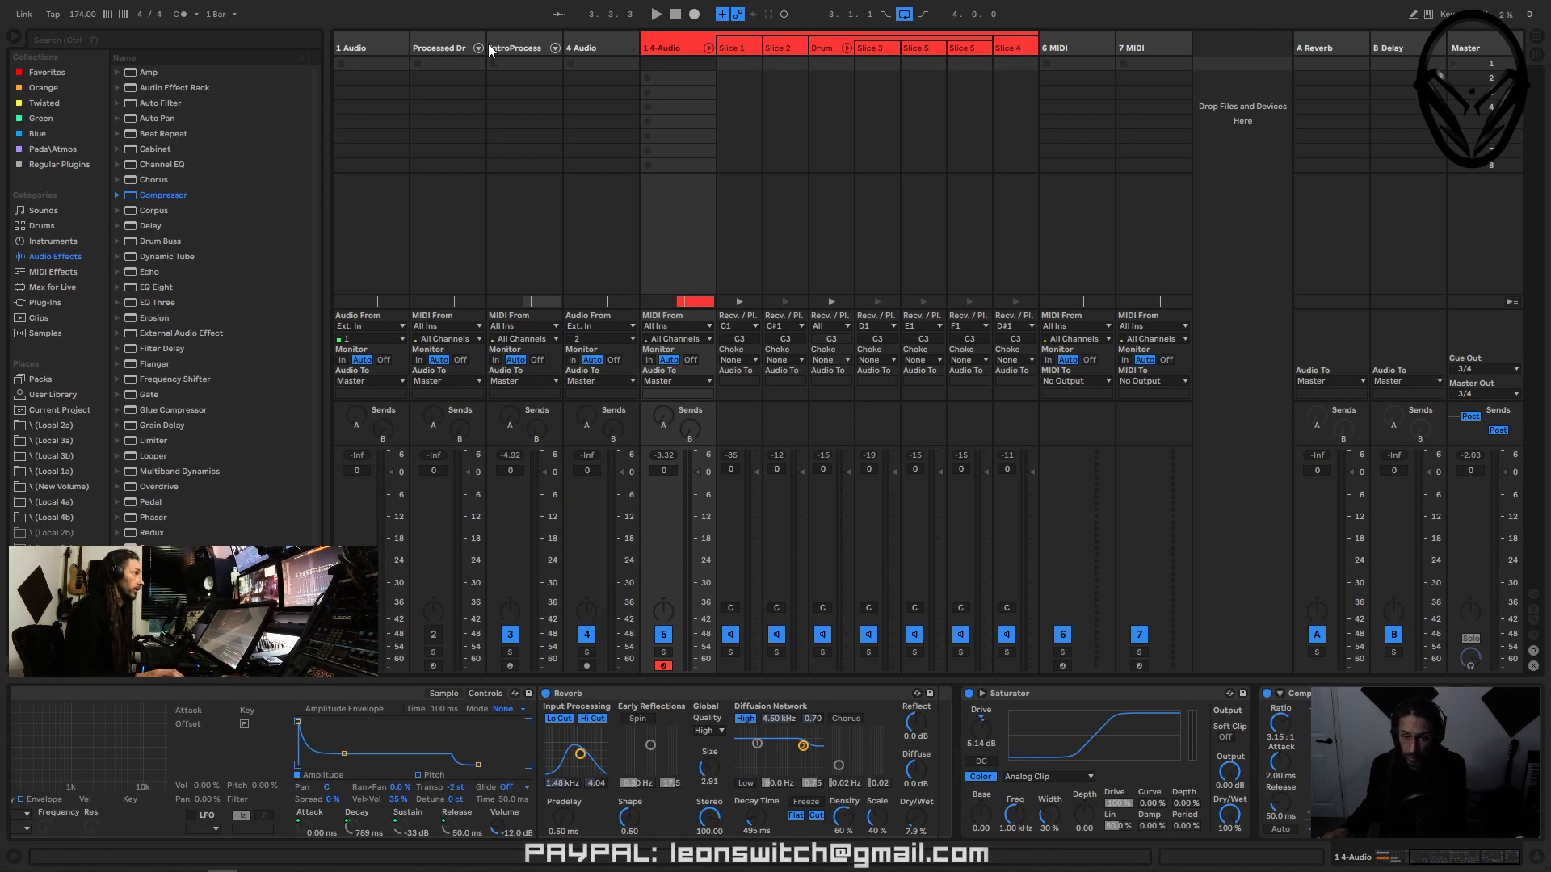
left_click(449, 48)
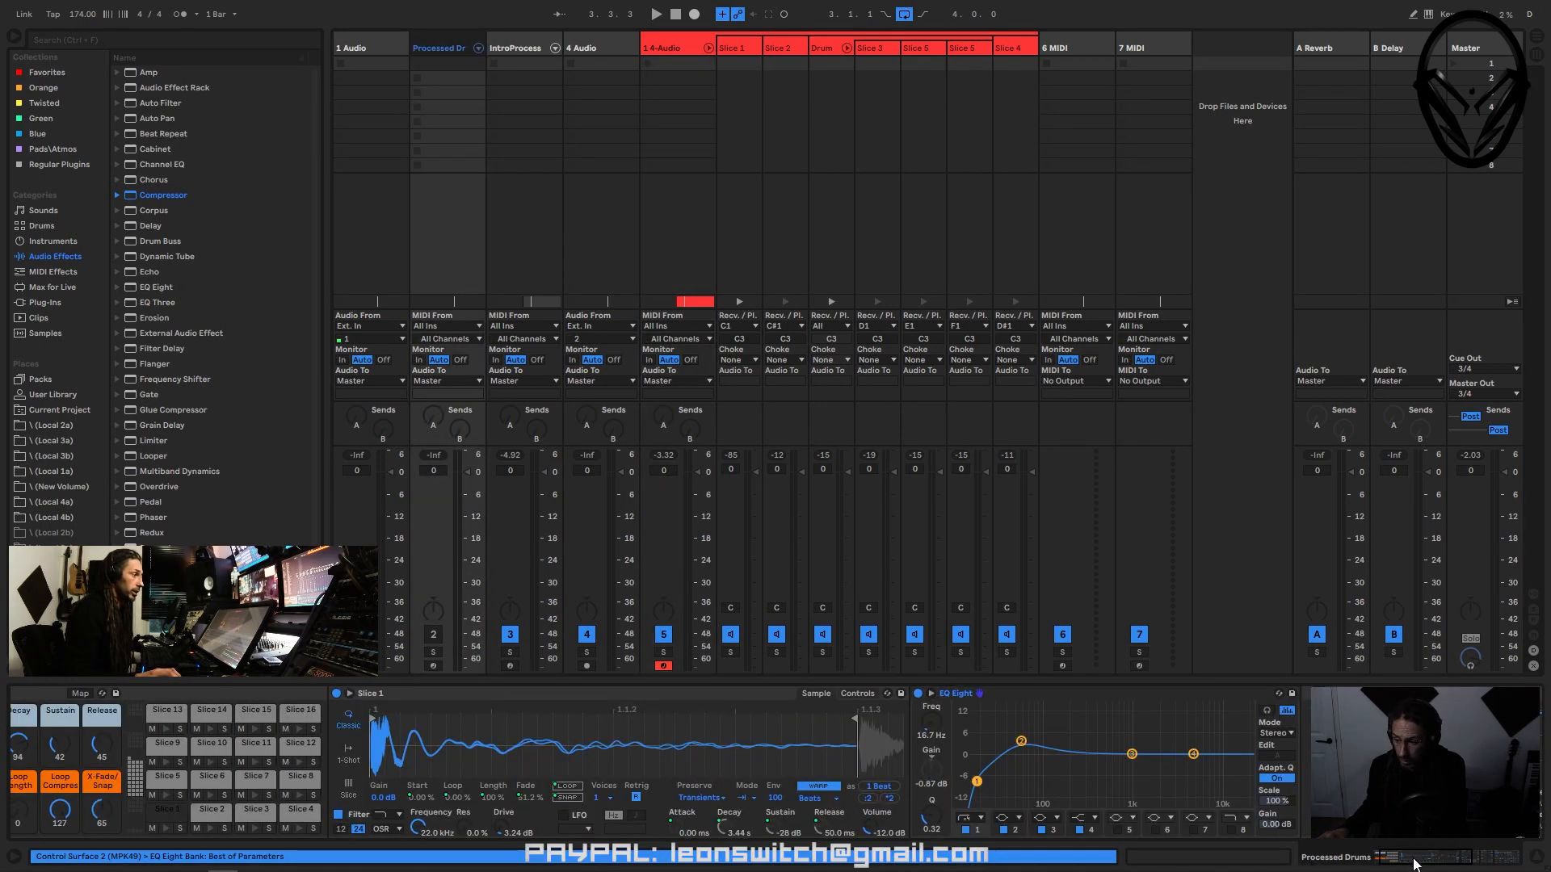
mouse_move(1413, 856)
left_mouse_down()
mouse_move(1488, 857)
mouse_move(1410, 857)
left_mouse_up()
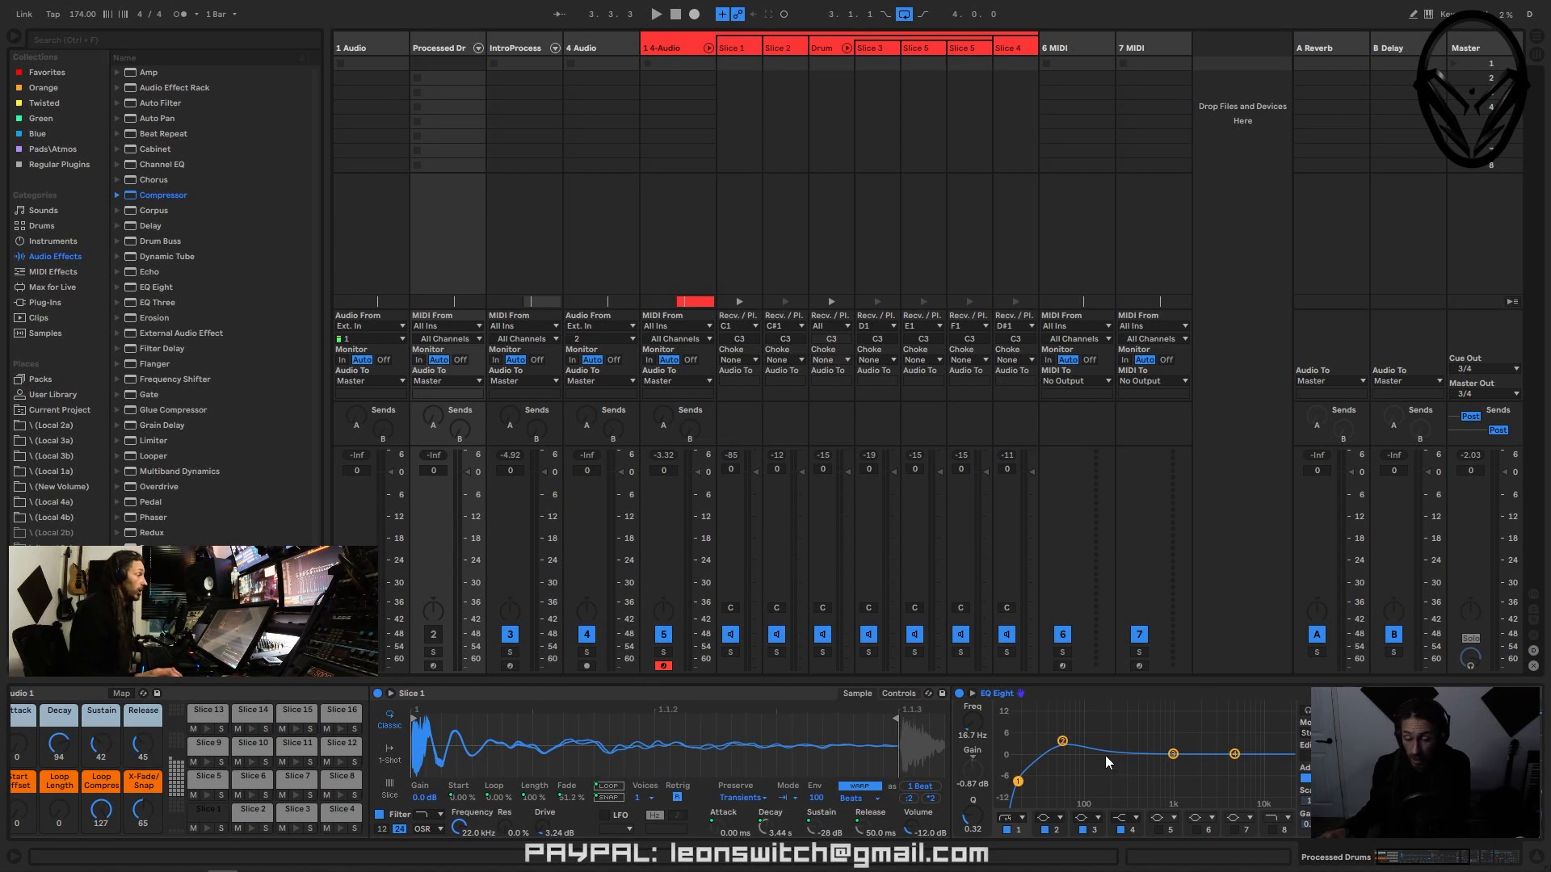